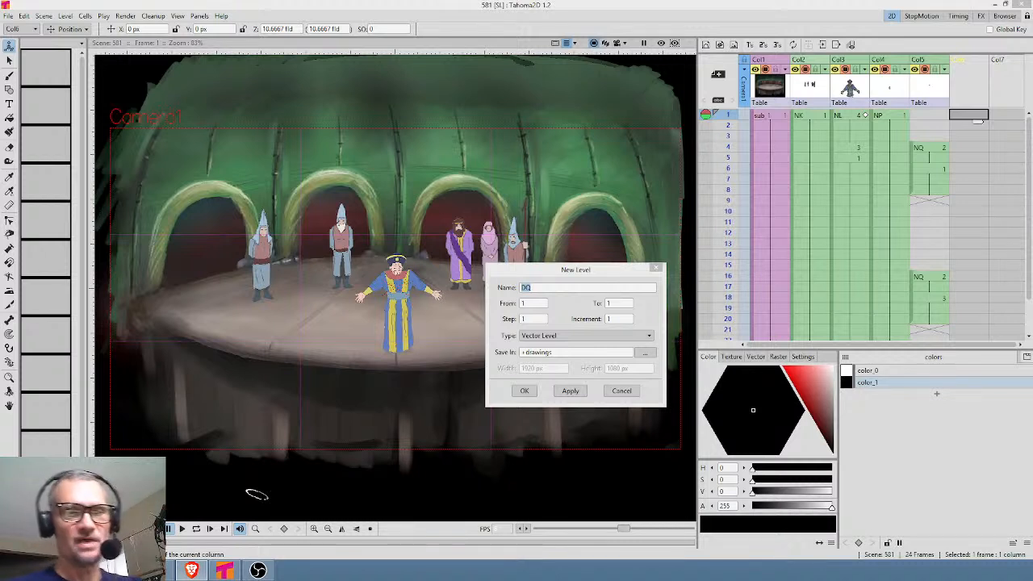
Create a vector level named DQ in the sixth column and extend its exposure through frame 24.
left_click(524, 390)
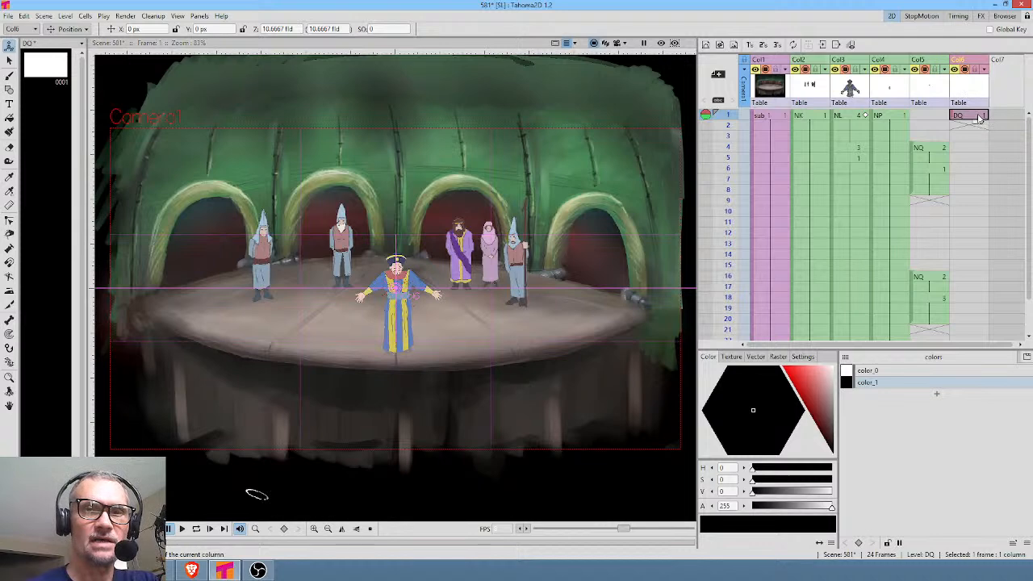
mouse_move(979, 123)
left_mouse_down()
mouse_move(978, 351)
mouse_move(972, 257)
left_mouse_up()
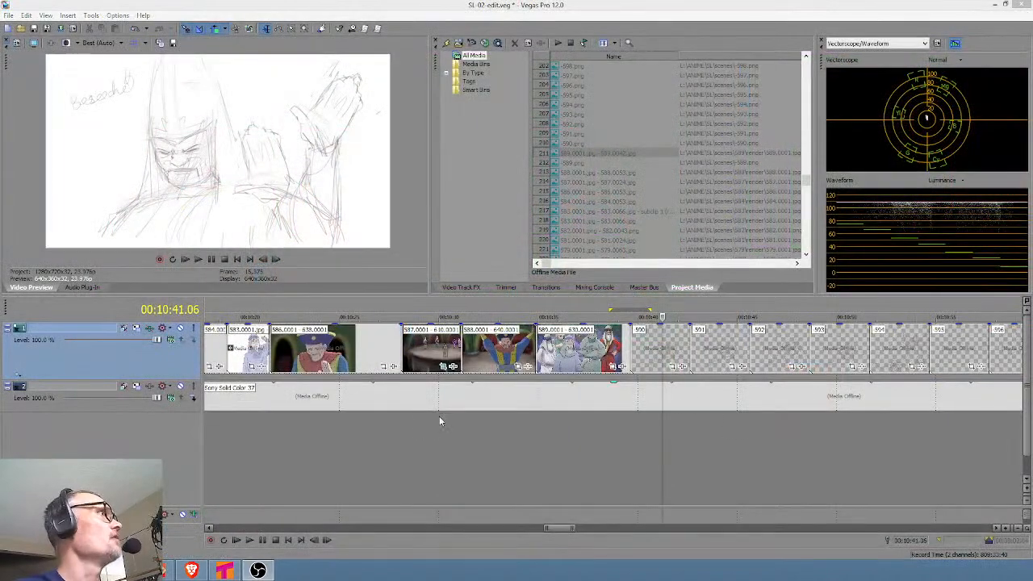
Switch to Vegas Pro and play back the finished shots 581 to 589 in the timeline.
left_click(321, 445)
scroll(396, 441, "down", 1)
left_click_drag(384, 438, 721, 450)
left_click(431, 450)
key("space")
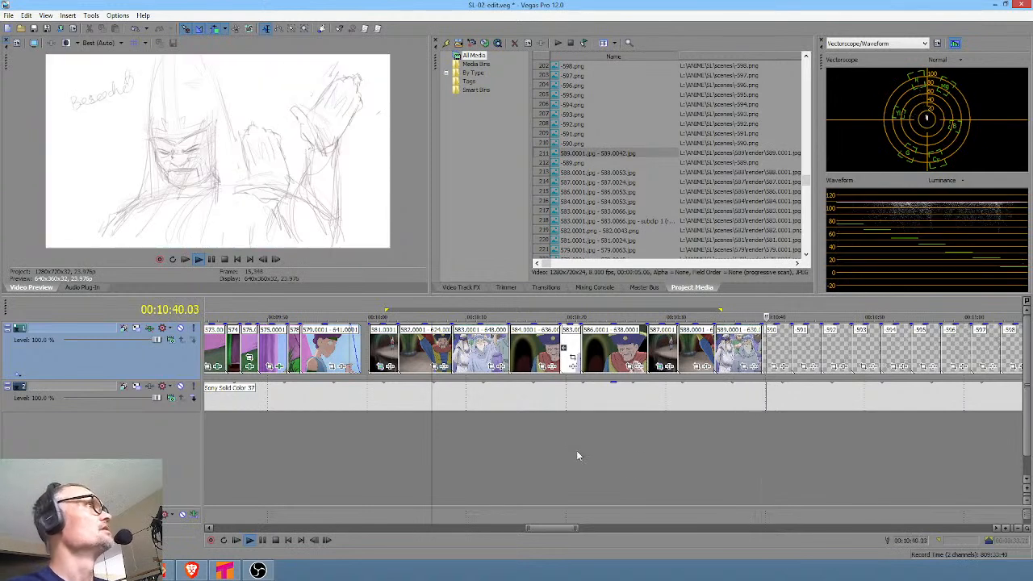
left_click(701, 458)
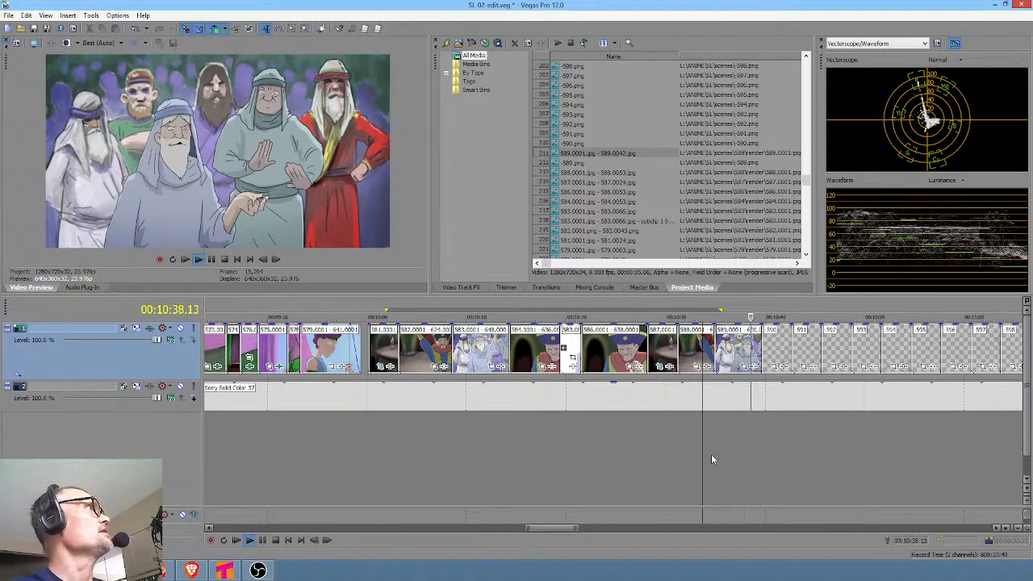
key("space")
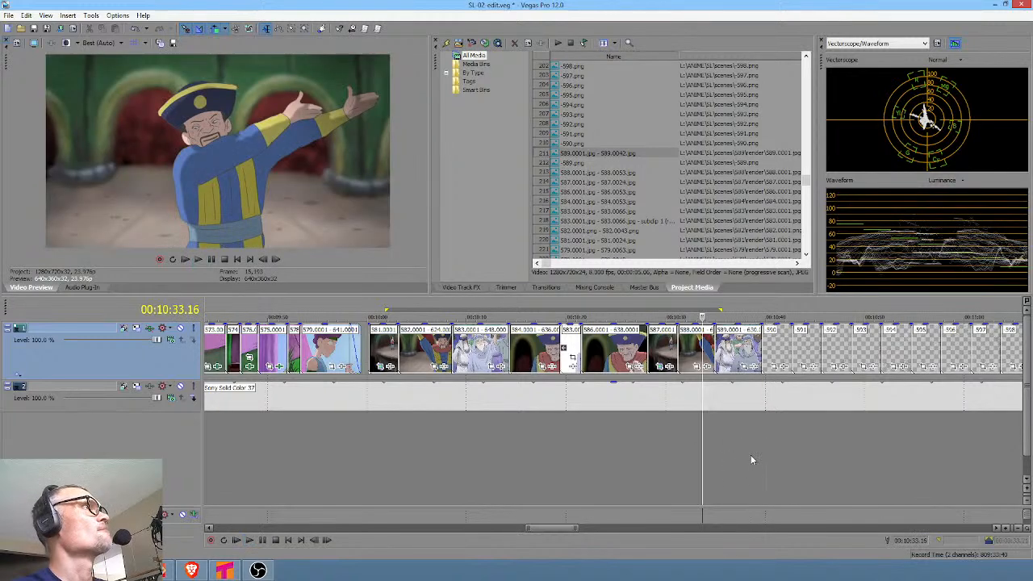
left_click(750, 454)
Highlight the timeline range of remaining unfinished shots from clip 590 onward to examine its length.
scroll(758, 443, "down", 2)
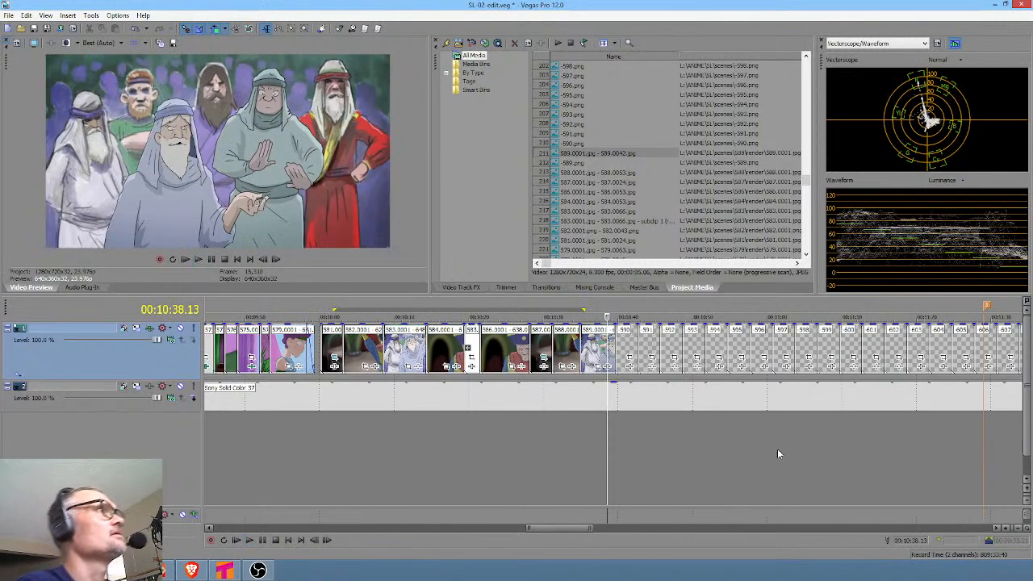
scroll(767, 451, "down", 1)
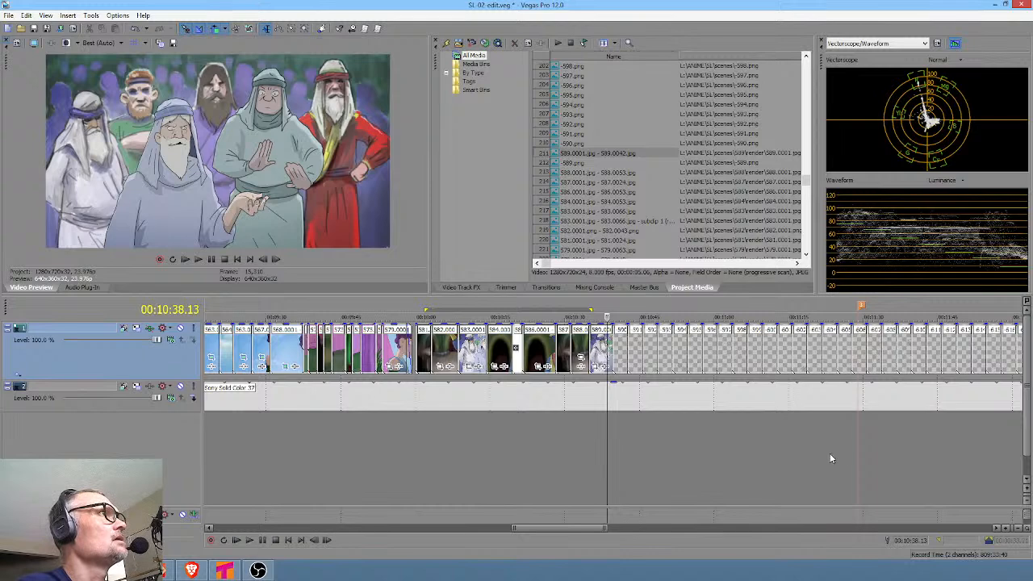
scroll(808, 457, "right", 1)
scroll(807, 457, "down", 4)
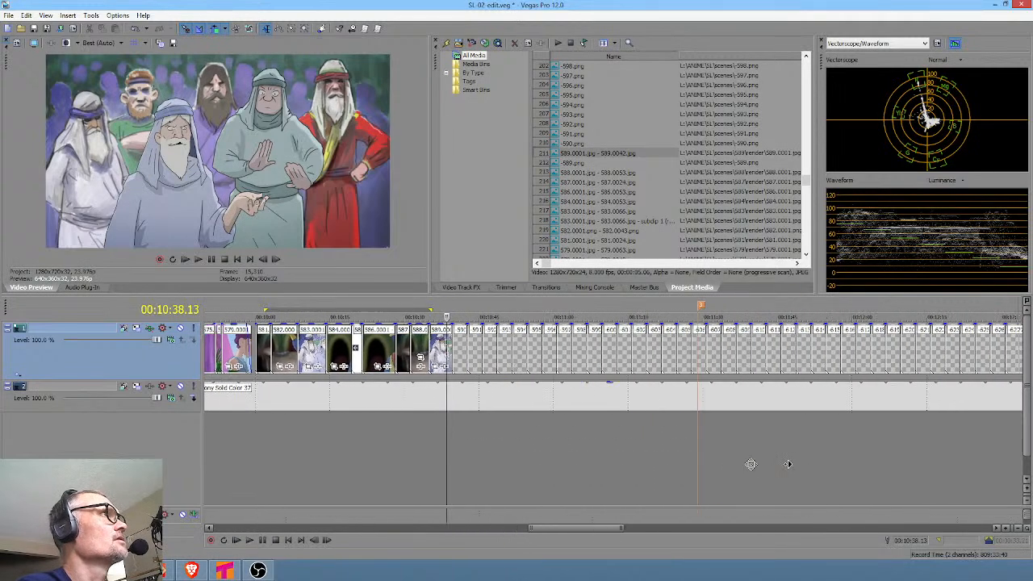
mouse_move(1015, 433)
left_mouse_down()
mouse_move(570, 431)
mouse_move(627, 430)
mouse_move(609, 429)
left_mouse_up()
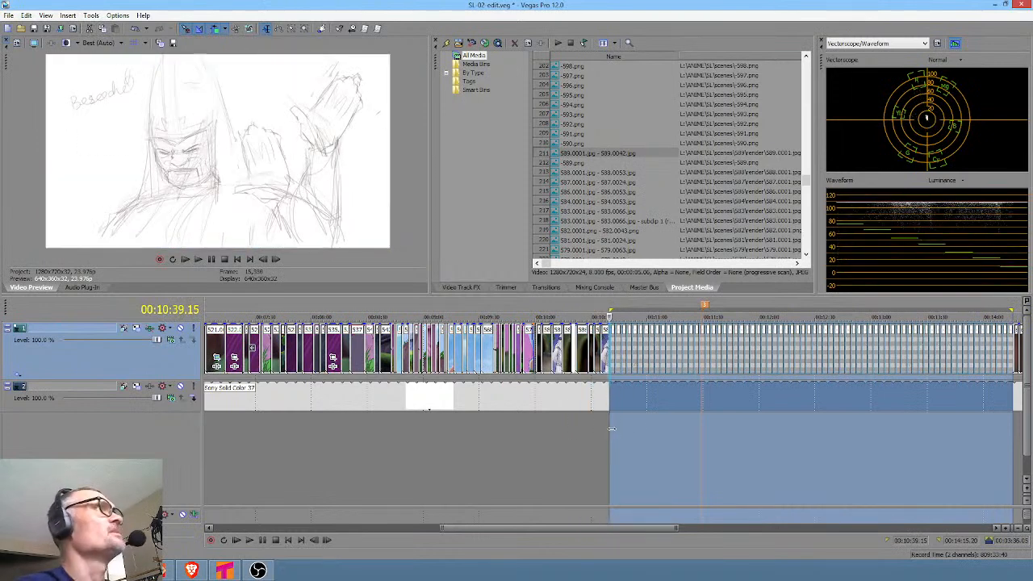
left_click(611, 429)
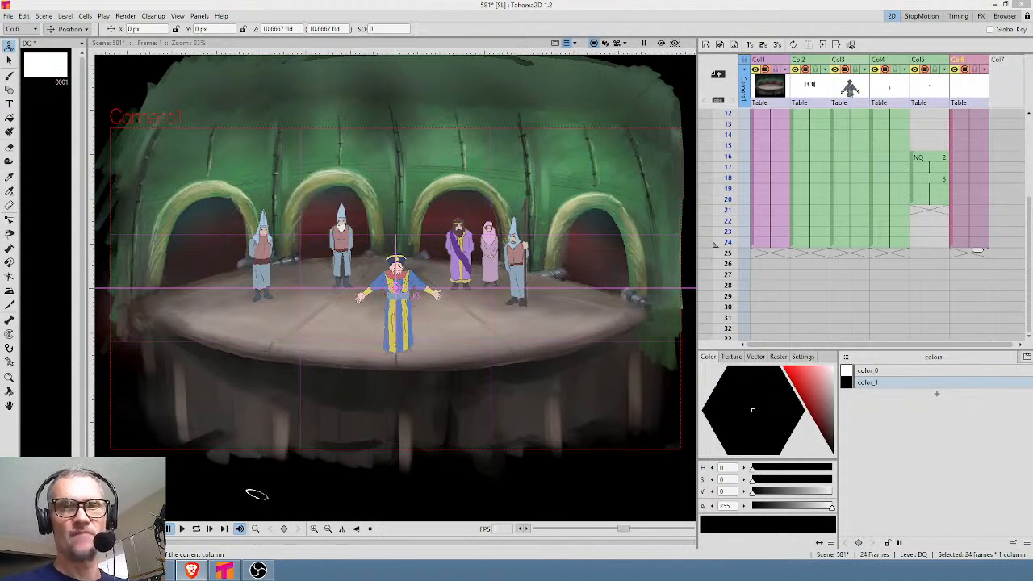
Return to Tahoma2D and brush a row of black audience heads below the stage front on frame 1 of level DQ.
left_click_drag(977, 199, 975, 257)
left_click_drag(979, 178, 967, 206)
left_click(969, 117)
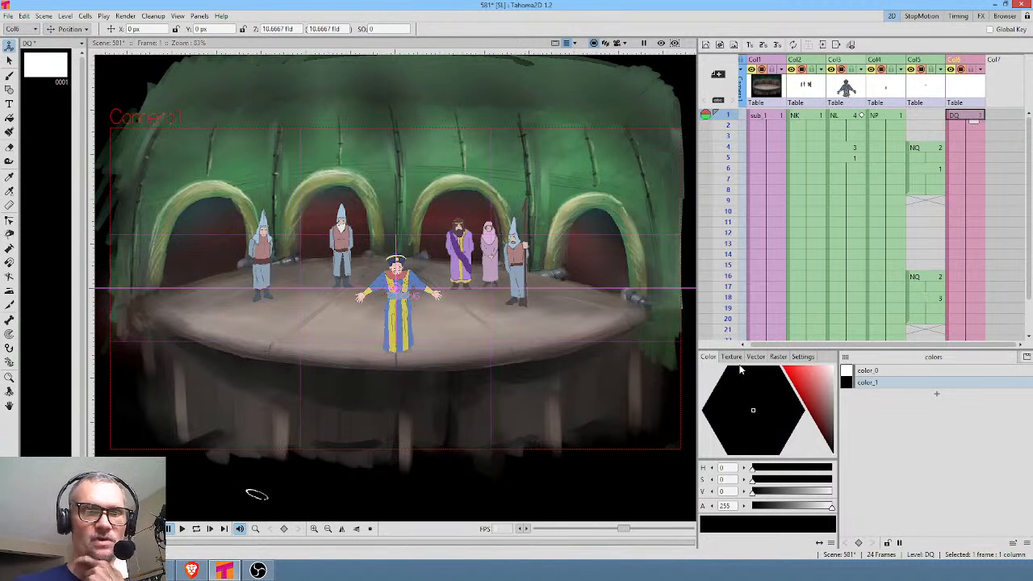
key("b")
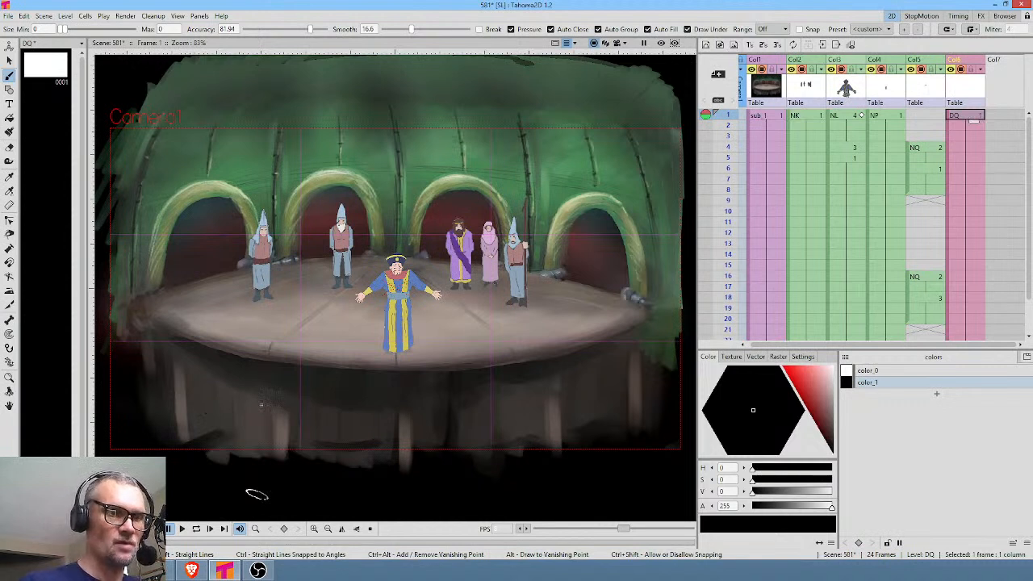
left_click_drag(267, 398, 322, 397)
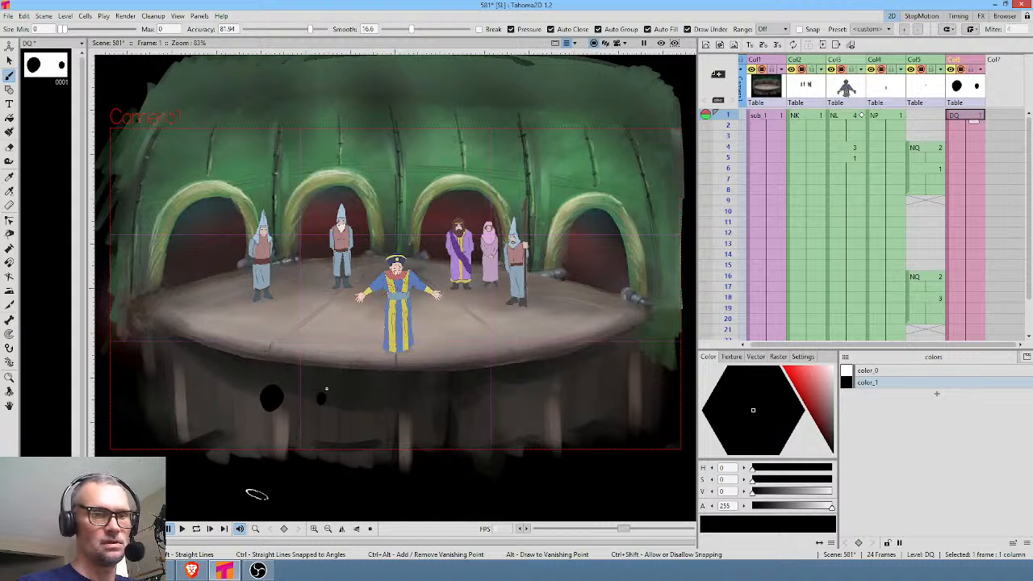
left_click(291, 392)
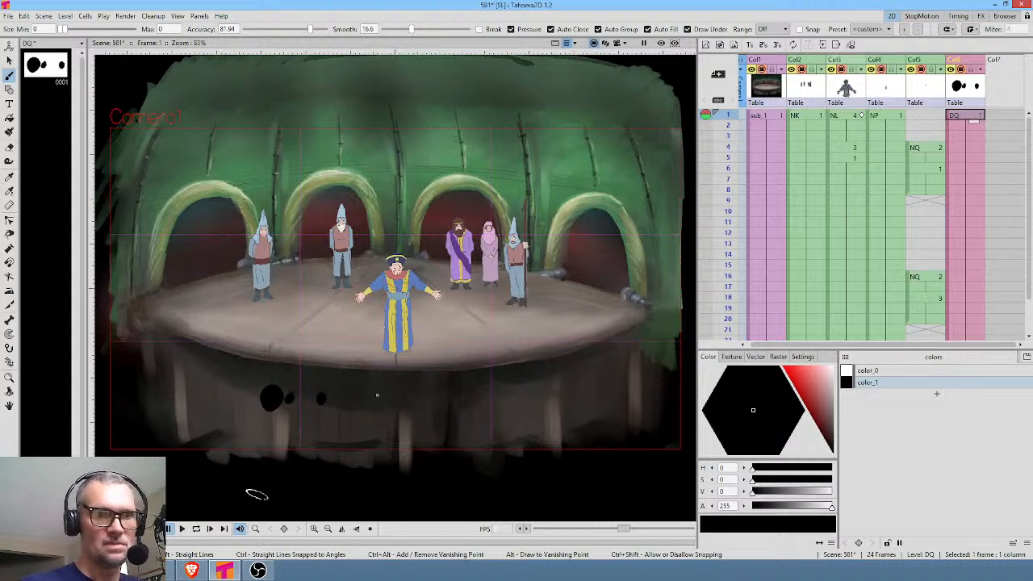
left_click(353, 398)
left_click(378, 396)
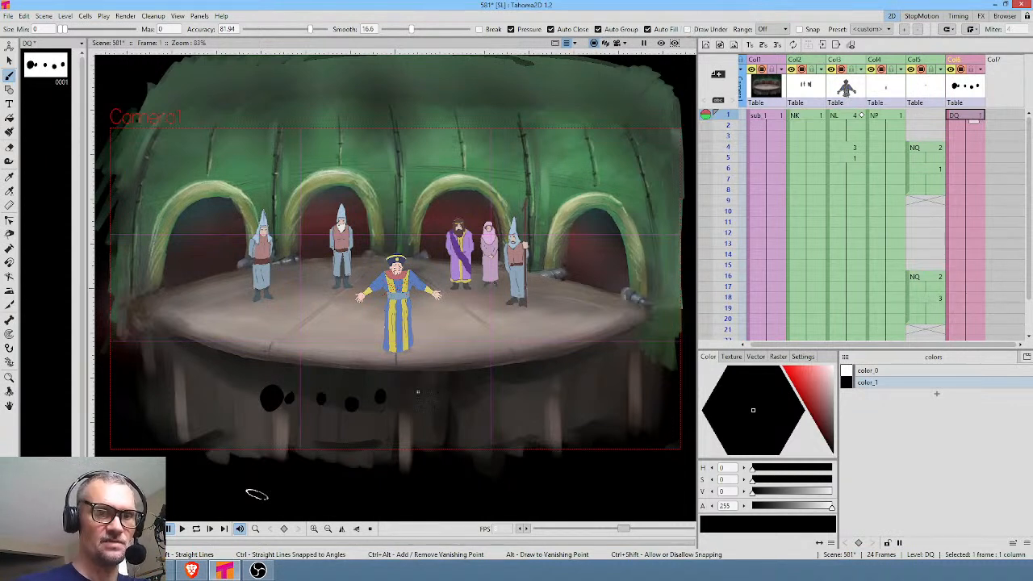
left_click(419, 399)
left_click(460, 399)
left_click(492, 391)
left_click(511, 387)
left_click(477, 395)
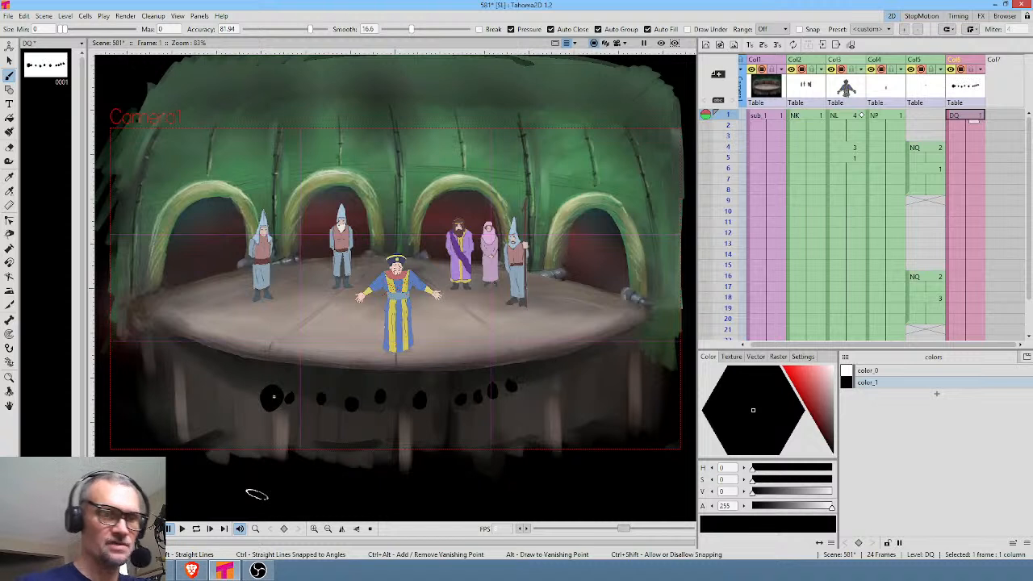
Brush more overlapping black heads into the left part of the audience row.
mouse_move(251, 398)
left_mouse_down()
mouse_move(285, 396)
mouse_move(302, 410)
mouse_move(303, 401)
left_mouse_up()
mouse_move(243, 384)
left_mouse_down()
mouse_move(212, 374)
mouse_move(238, 385)
mouse_move(214, 379)
mouse_move(259, 357)
mouse_move(233, 388)
left_mouse_up()
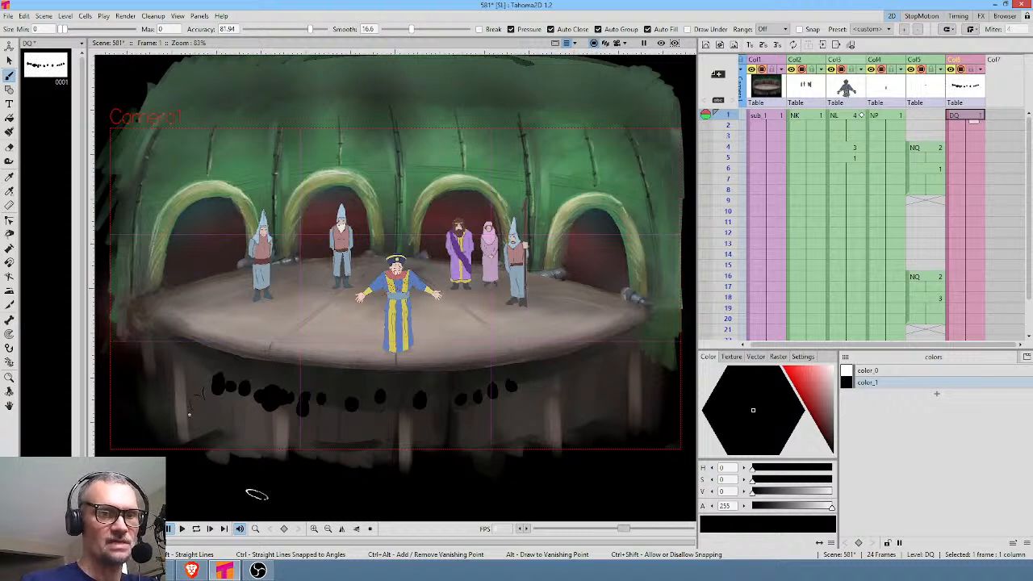
left_click_drag(224, 403, 232, 380)
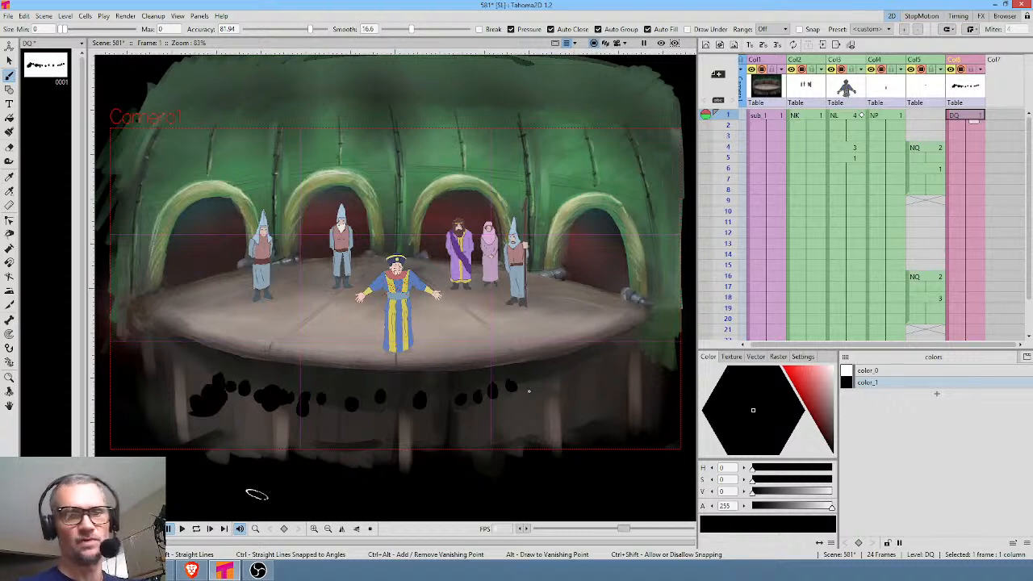
Set the brush smoothing to 0, add black heads to the row's right end and draw shoulders under the middle heads.
left_click_drag(411, 29, 379, 29)
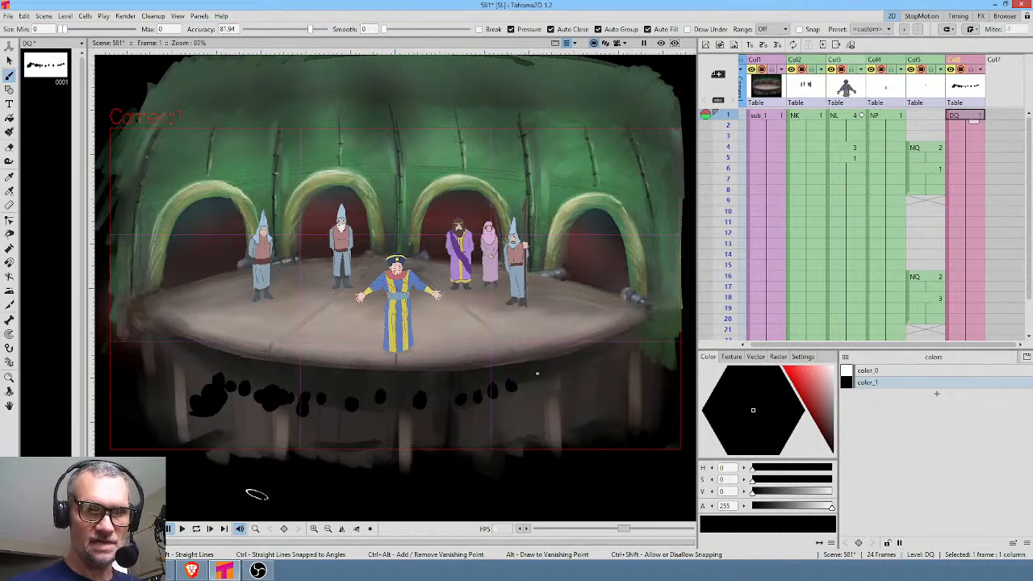
mouse_move(538, 382)
left_mouse_down()
mouse_move(560, 390)
mouse_move(553, 384)
mouse_move(553, 397)
mouse_move(574, 383)
mouse_move(513, 388)
mouse_move(587, 381)
mouse_move(579, 384)
mouse_move(600, 365)
mouse_move(601, 392)
left_mouse_up()
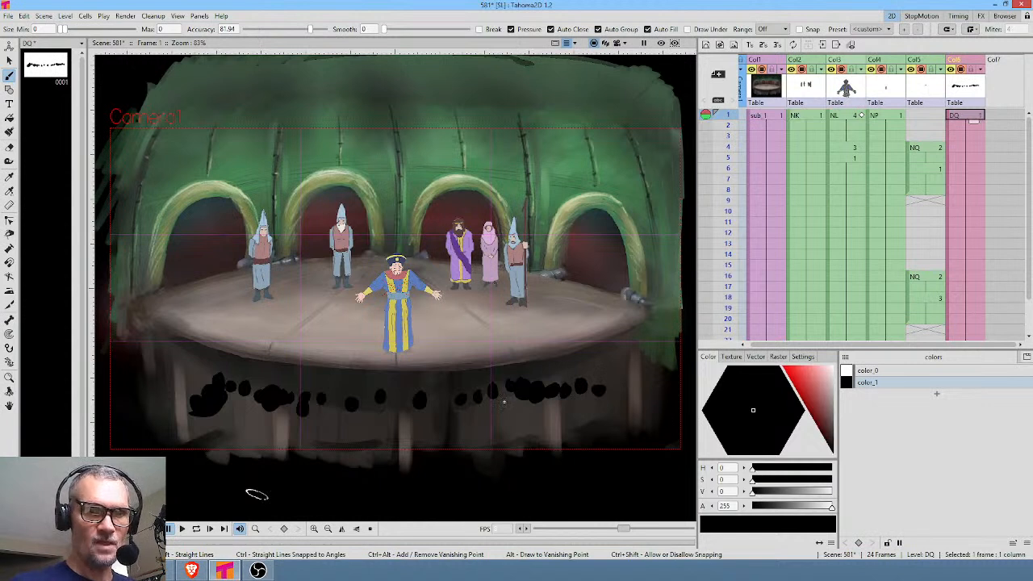
mouse_move(493, 409)
left_mouse_down()
mouse_move(456, 404)
mouse_move(442, 433)
mouse_move(476, 407)
mouse_move(447, 415)
mouse_move(422, 403)
mouse_move(439, 420)
mouse_move(400, 422)
mouse_move(438, 397)
left_mouse_up()
mouse_move(367, 421)
left_mouse_down()
mouse_move(380, 419)
mouse_move(350, 413)
left_mouse_up()
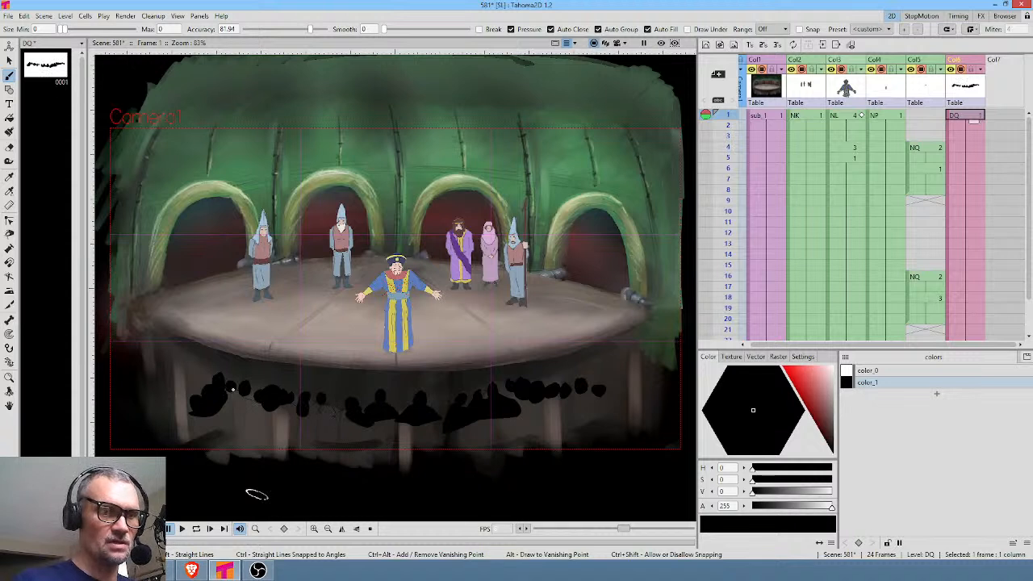
Fill in the crowd's bodies down past the camera frame's lower edge and extend the silhouette to both sides.
left_click_drag(205, 410, 192, 416)
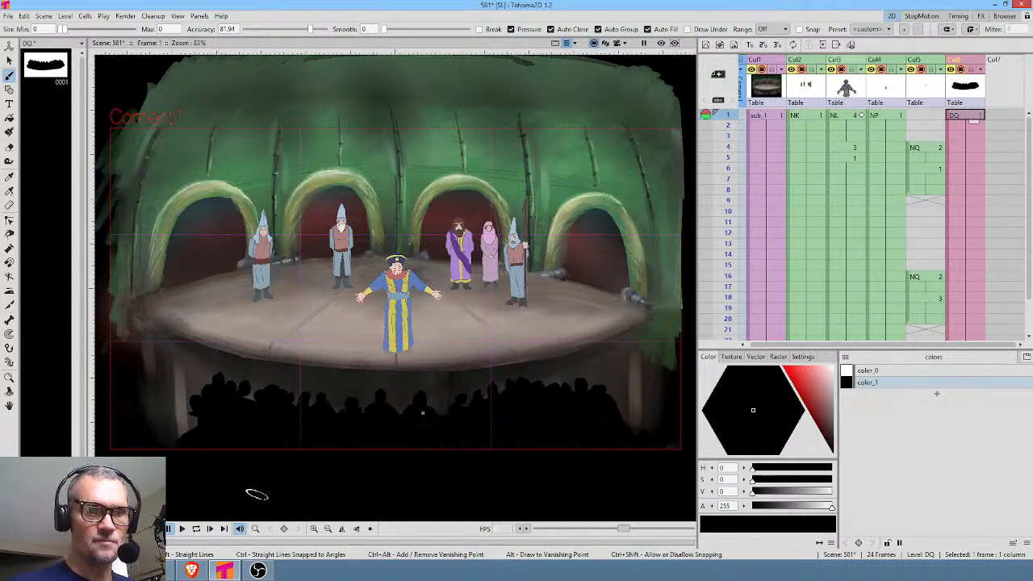
mouse_move(195, 413)
left_mouse_down()
mouse_move(170, 415)
mouse_move(208, 408)
mouse_move(195, 418)
mouse_move(213, 421)
mouse_move(204, 391)
mouse_move(194, 409)
mouse_move(190, 388)
mouse_move(172, 422)
mouse_move(194, 392)
left_mouse_up()
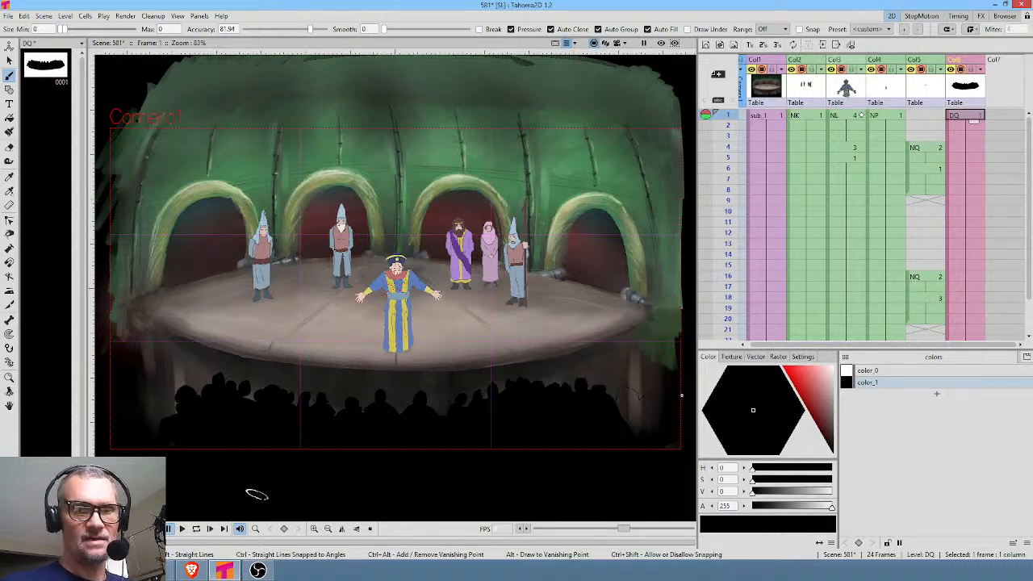
left_click_drag(631, 446, 608, 437)
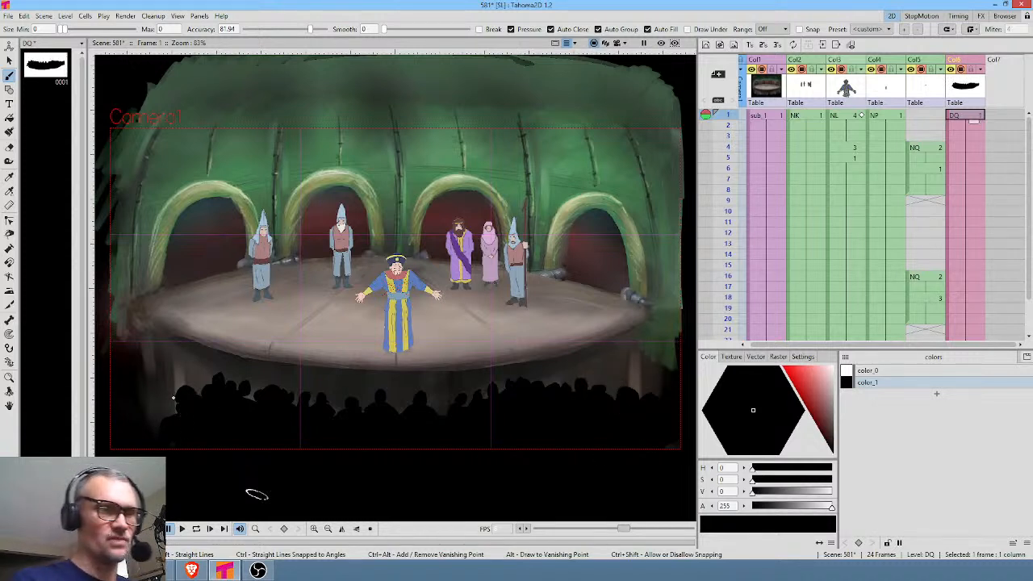
left_click_drag(184, 438, 197, 411)
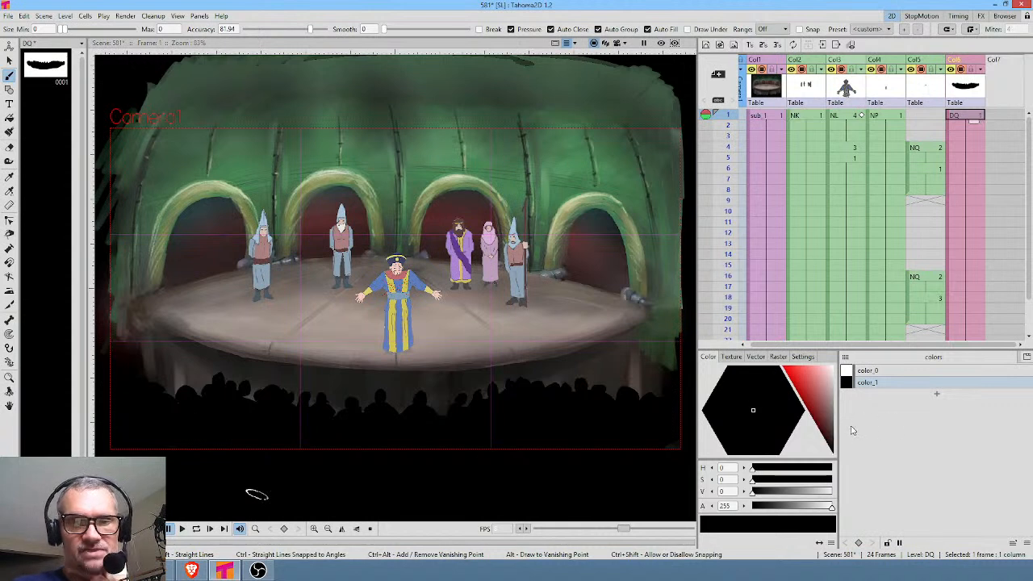
Recolour the crowd silhouette's color_1 style to blue with H 239, S 49 and V 52.
left_click(826, 434)
mouse_move(827, 434)
left_mouse_down()
mouse_move(839, 465)
mouse_move(841, 436)
left_mouse_up()
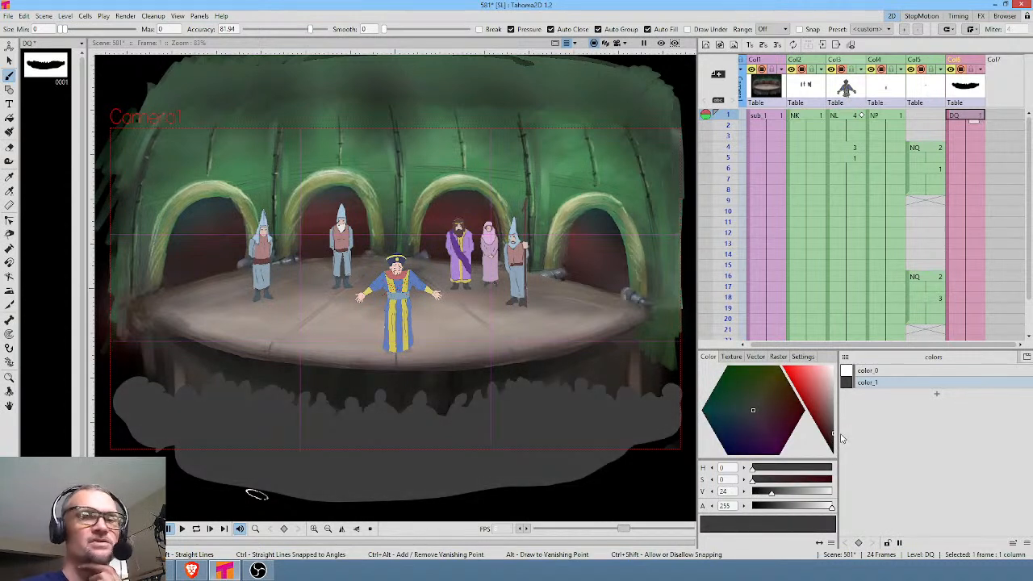
left_click(750, 423)
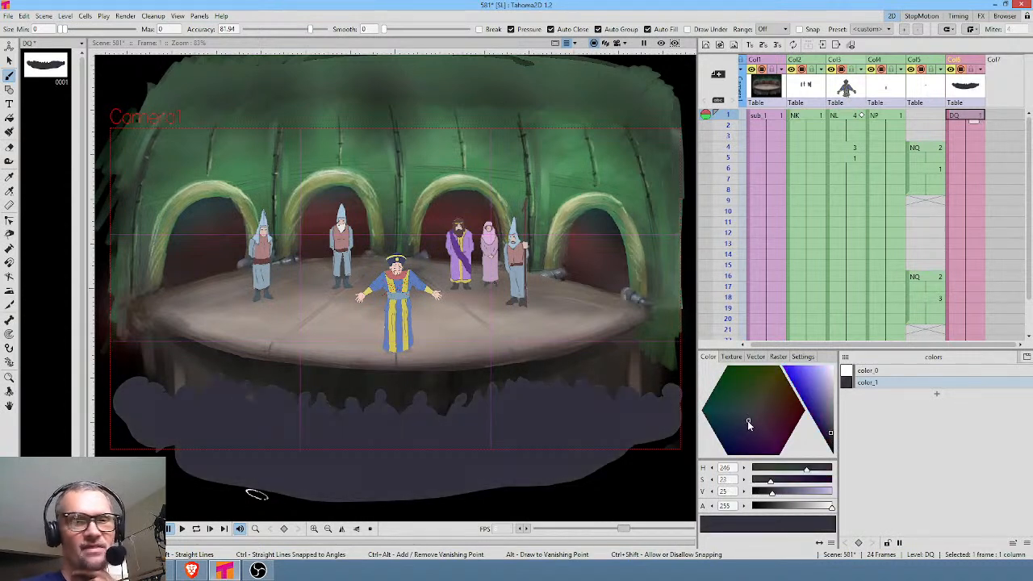
left_click(826, 423)
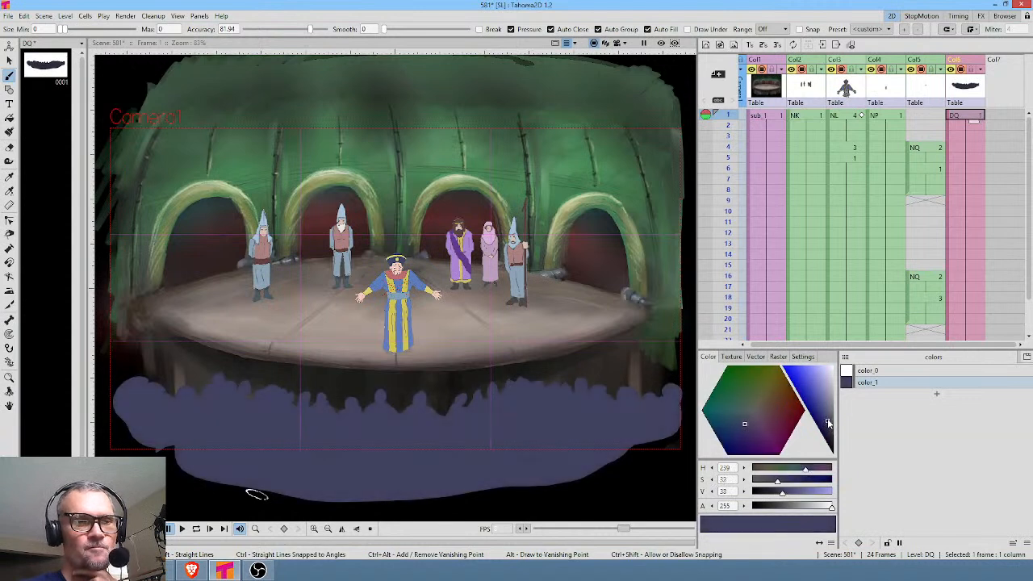
left_click(826, 415)
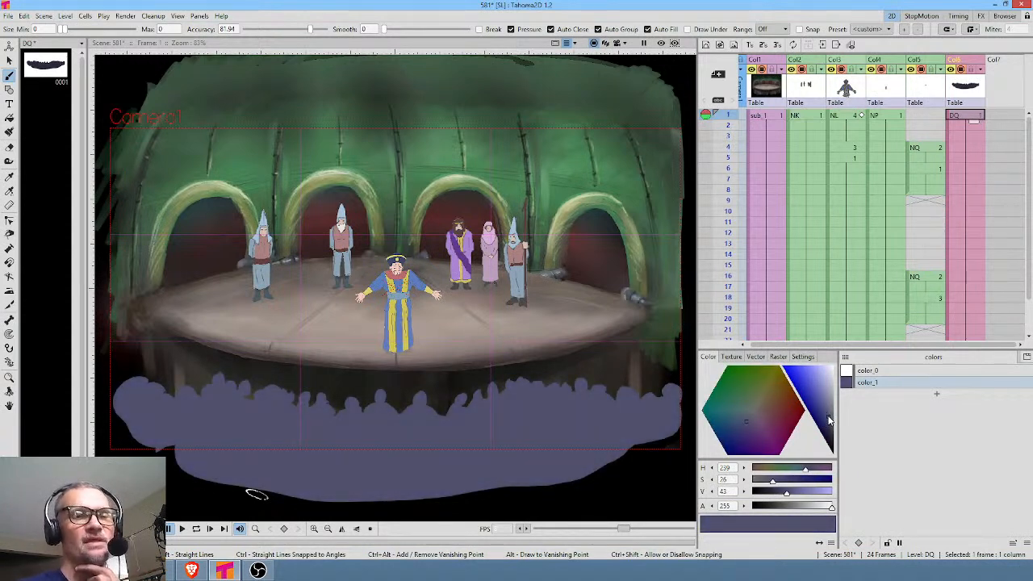
left_click(829, 419)
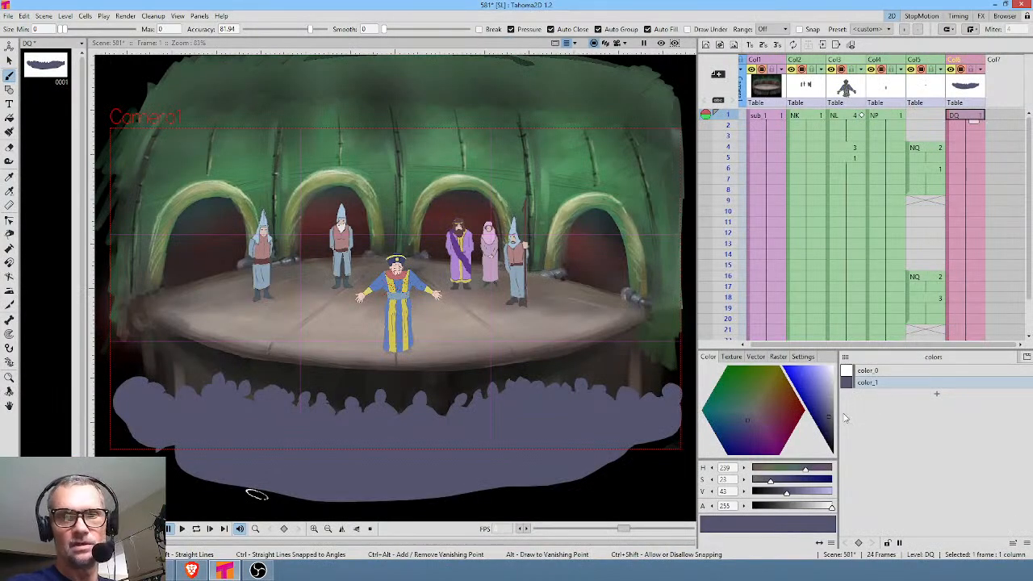
left_click_drag(829, 418, 822, 411)
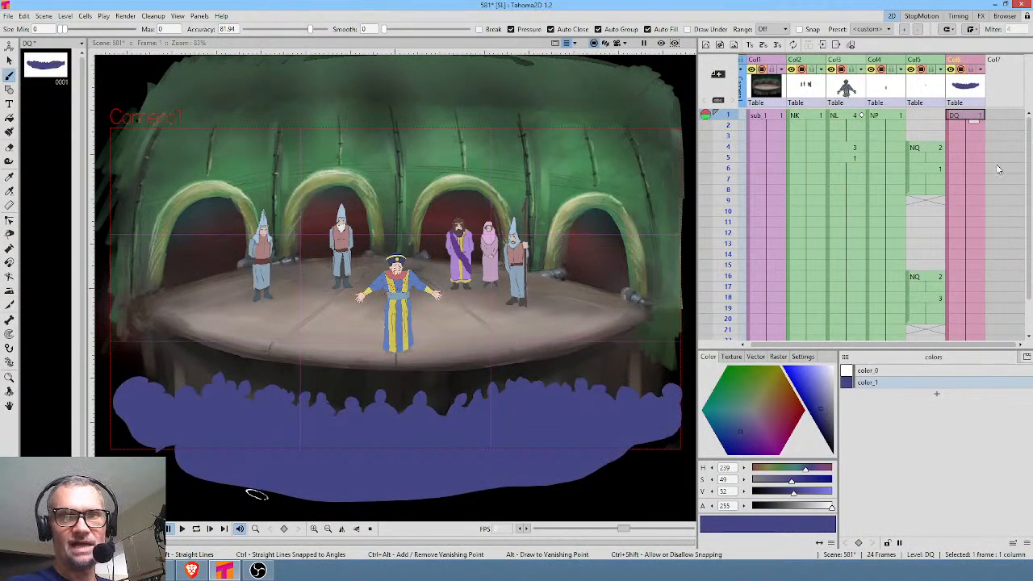
Scale the crowd column vertically to 130% with the Animate tool.
key("a")
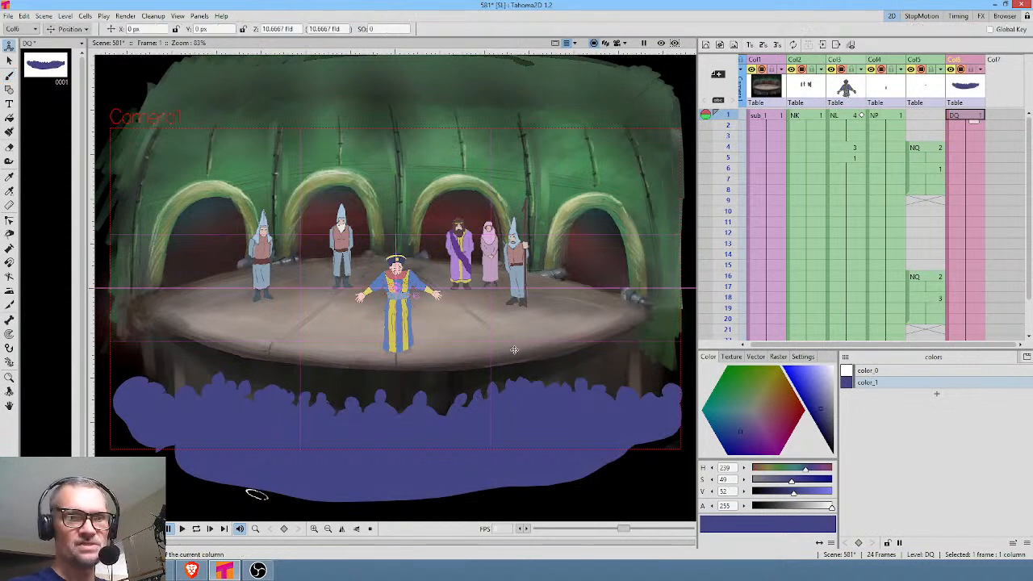
left_click(58, 30)
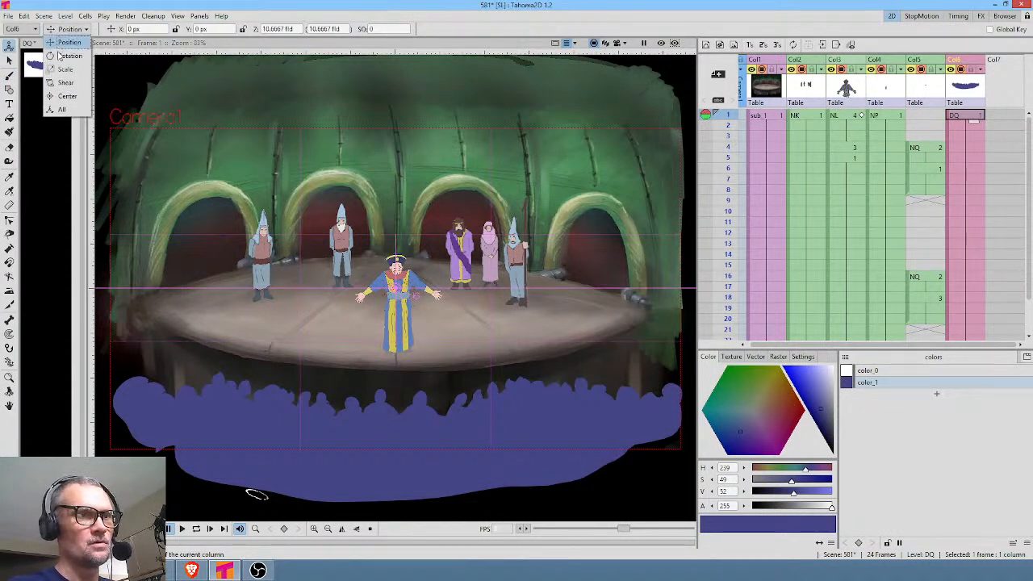
left_click(66, 70)
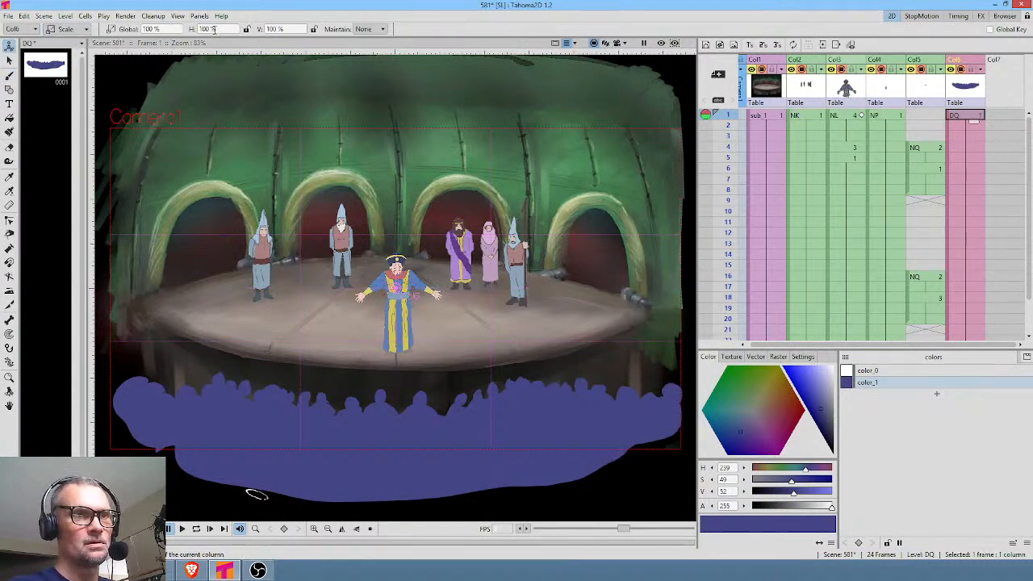
left_click(282, 29)
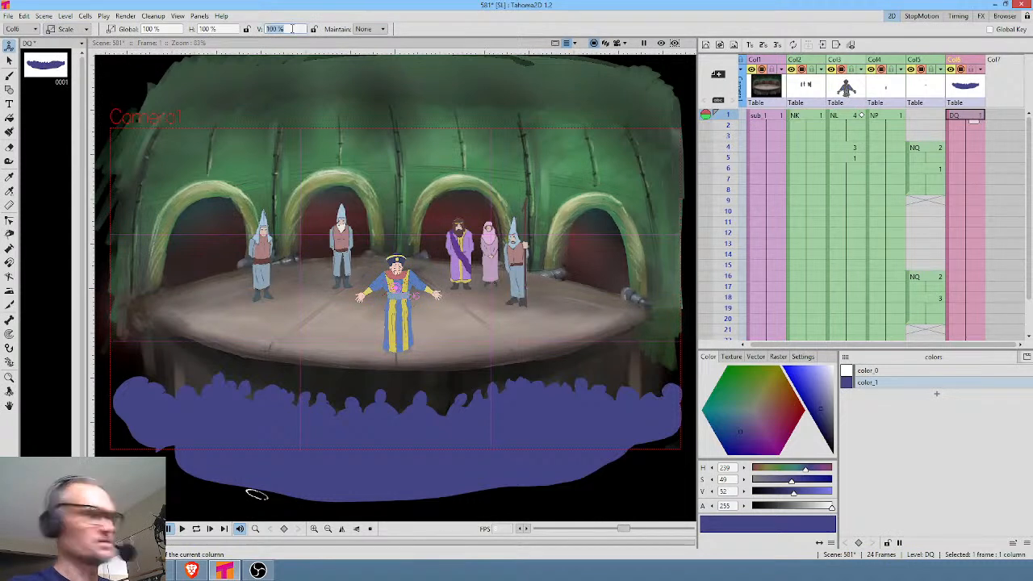
type("130")
key("Return")
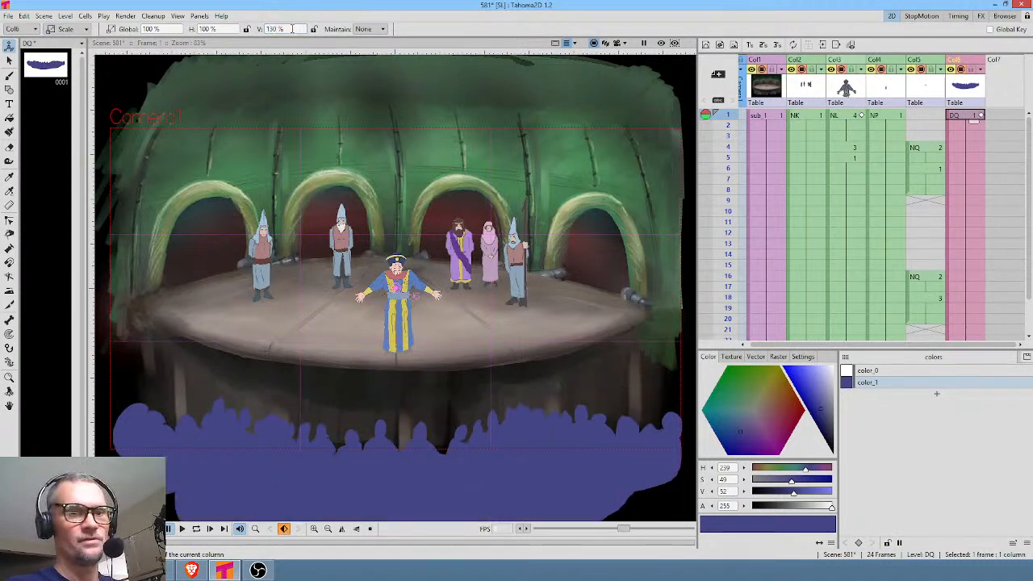
Move the crowd column up to about X 2.41 px, Y 118.11 px and save the scene.
left_click(83, 33)
left_click(69, 42)
left_click_drag(422, 484, 421, 432)
key("ctrl+s")
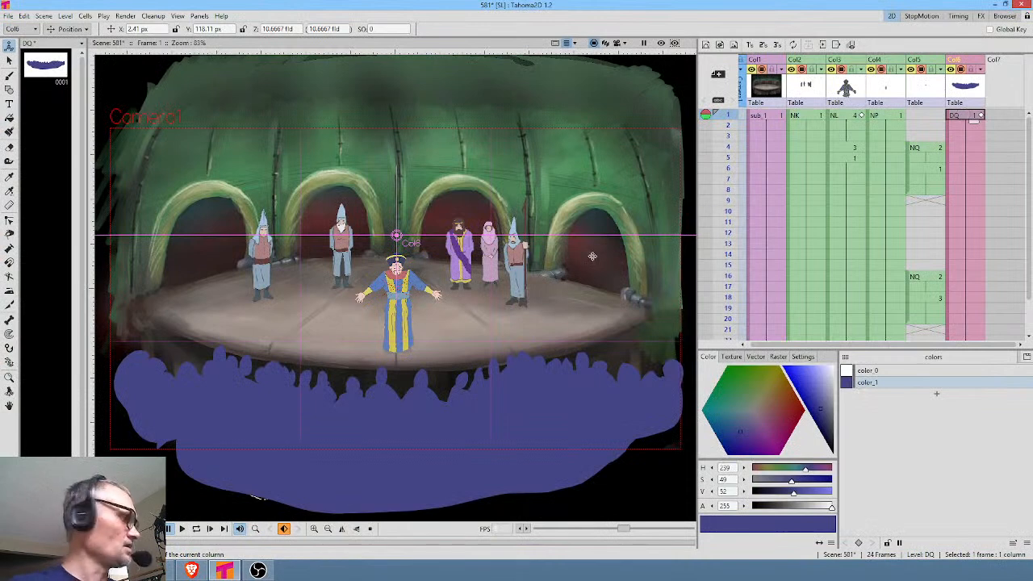
Darken the crowd's color_1 style to H 239, S 43 and V 40, and check the reference animation.
key("b")
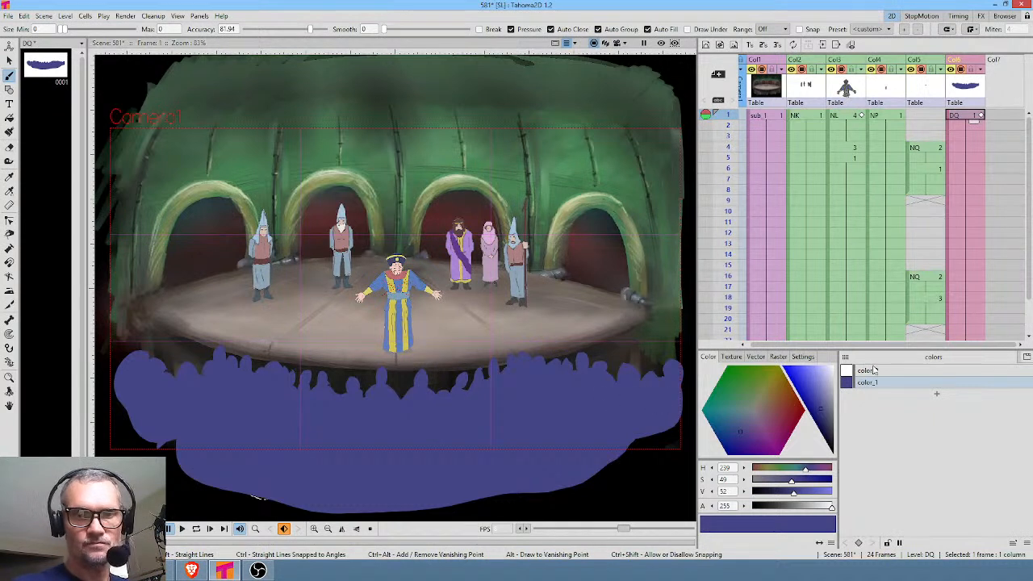
left_click_drag(825, 417, 826, 418)
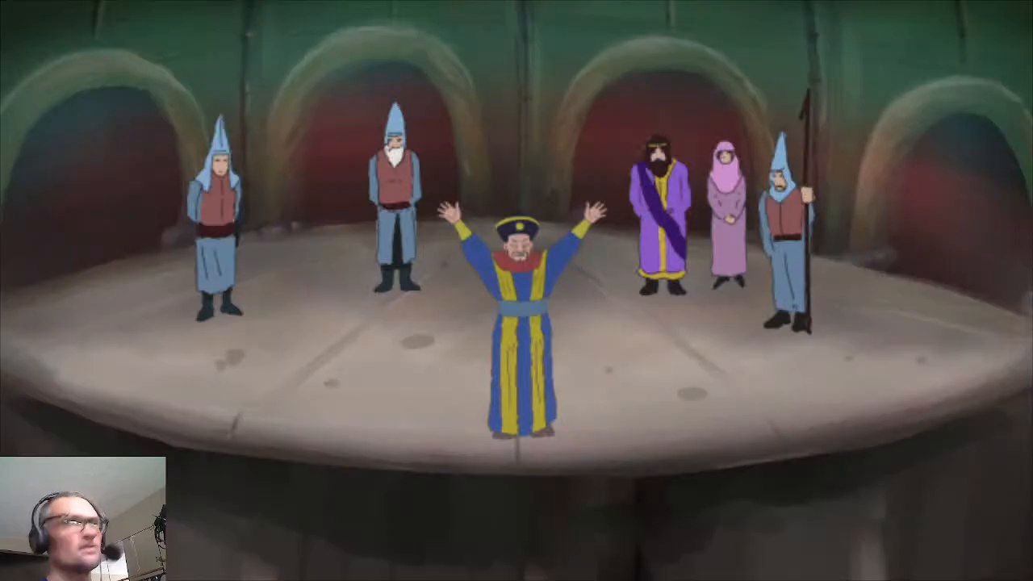
key("alt+Tab")
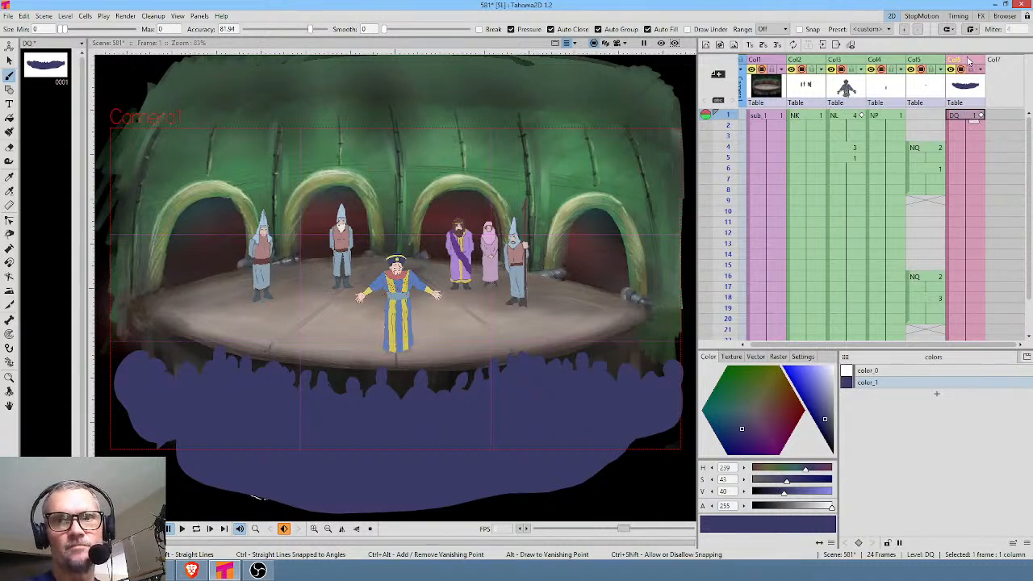
Examine the crowd level's name and file path in its level settings.
left_click(969, 93)
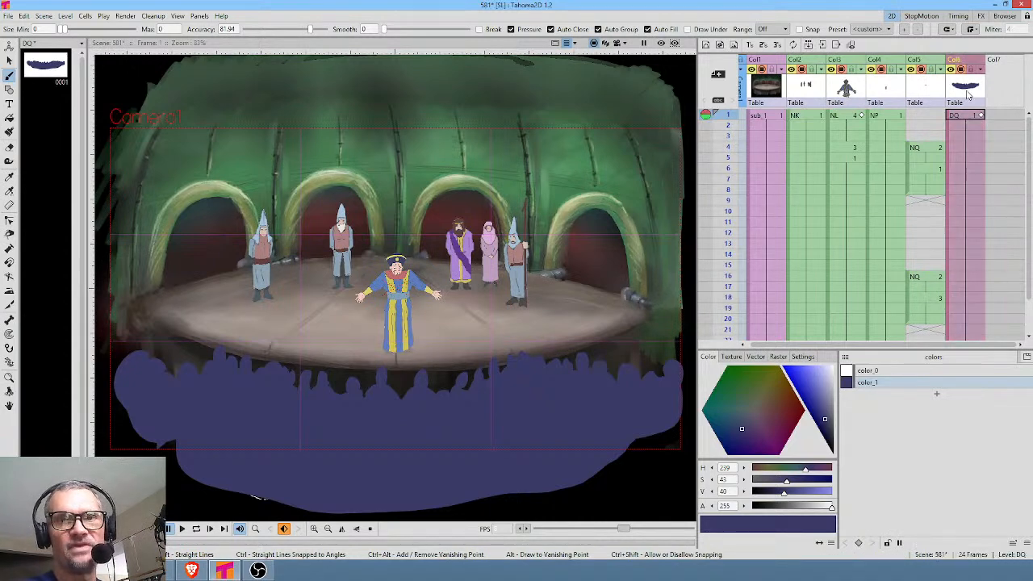
left_click(68, 17)
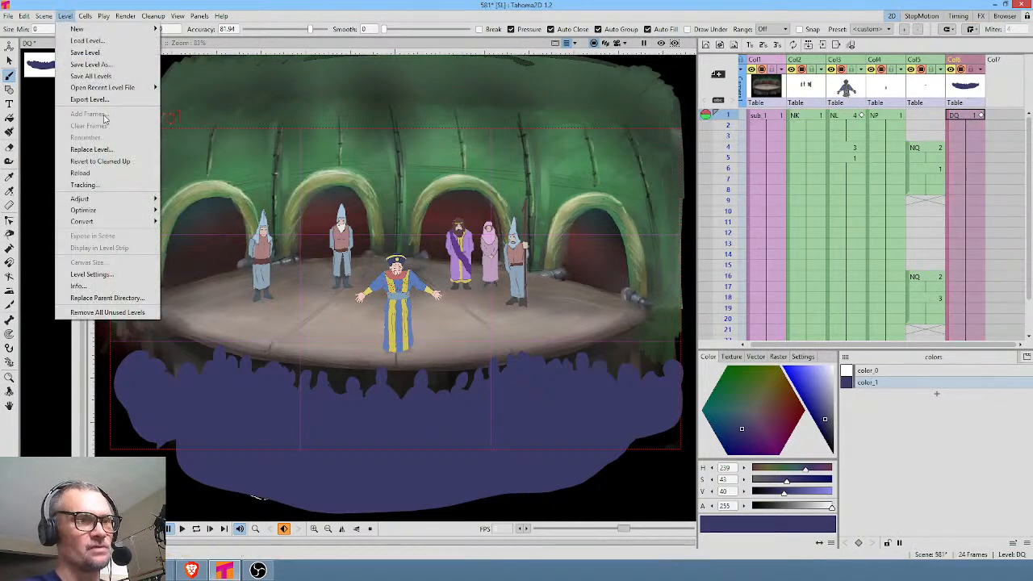
left_click(117, 274)
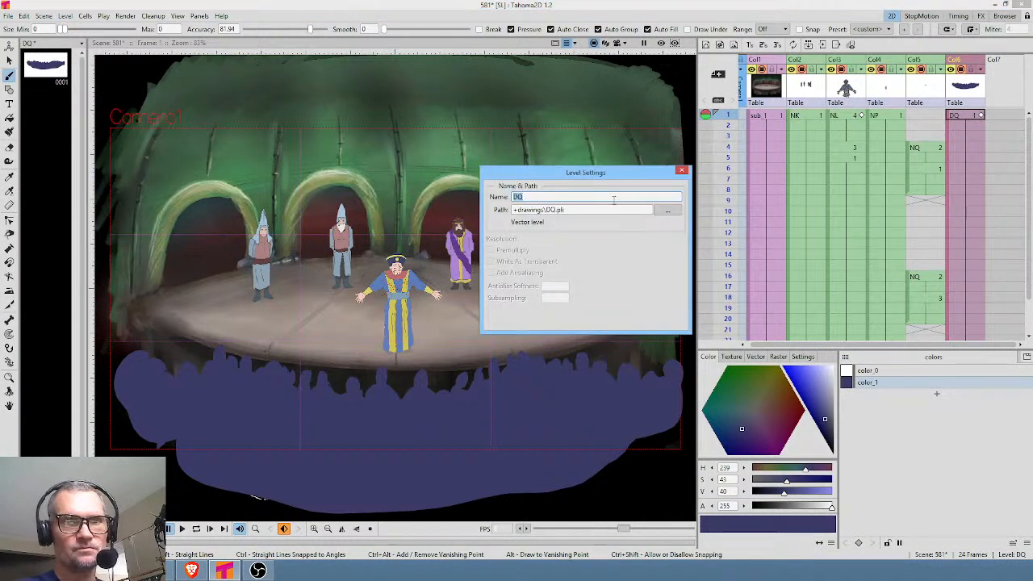
left_click(543, 197)
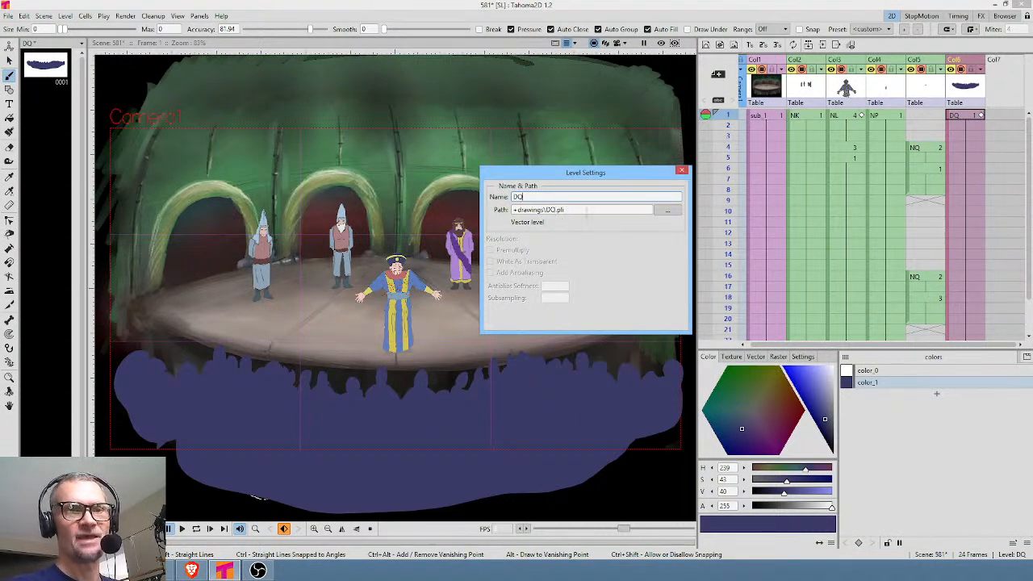
triple_click(585, 209)
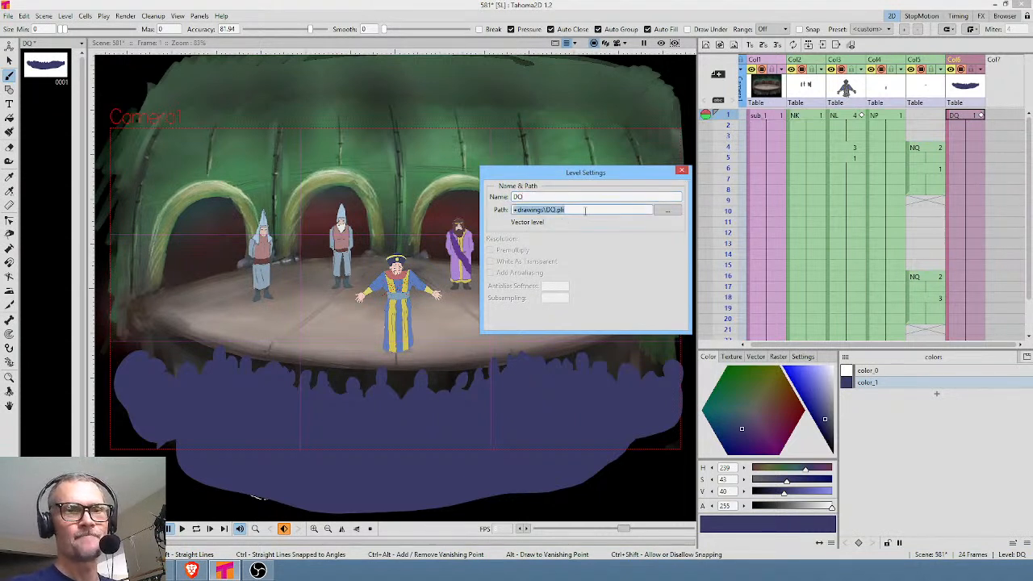
left_click(682, 169)
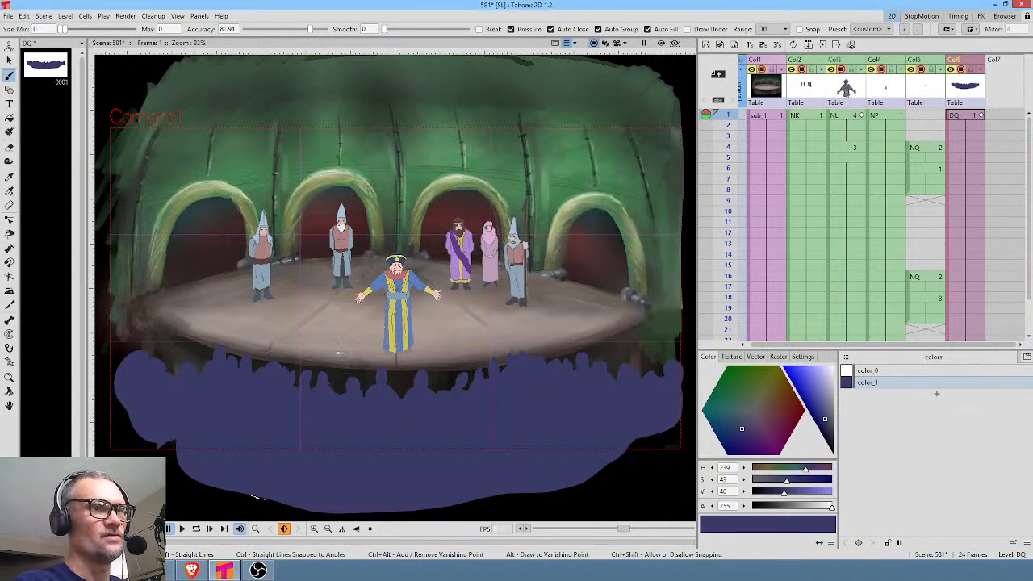
Save the scene together with all its levels.
left_click(8, 16)
left_click(22, 53)
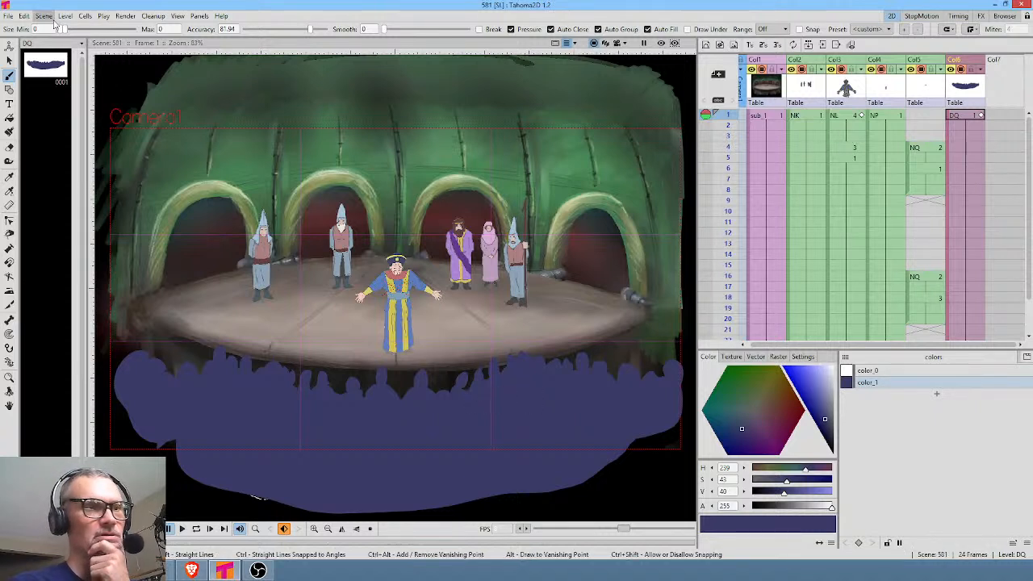
left_click(7, 16)
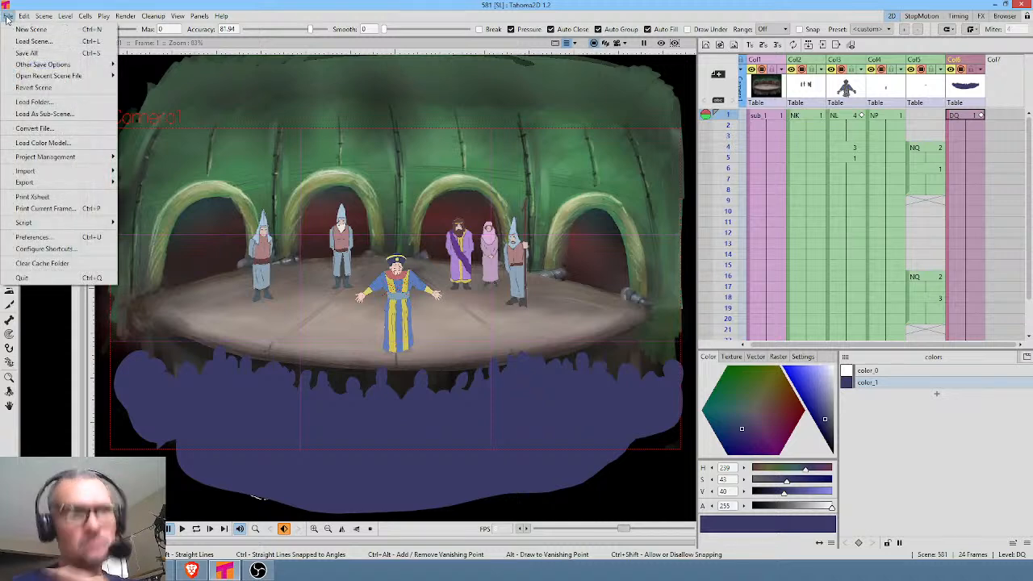
left_click(7, 16)
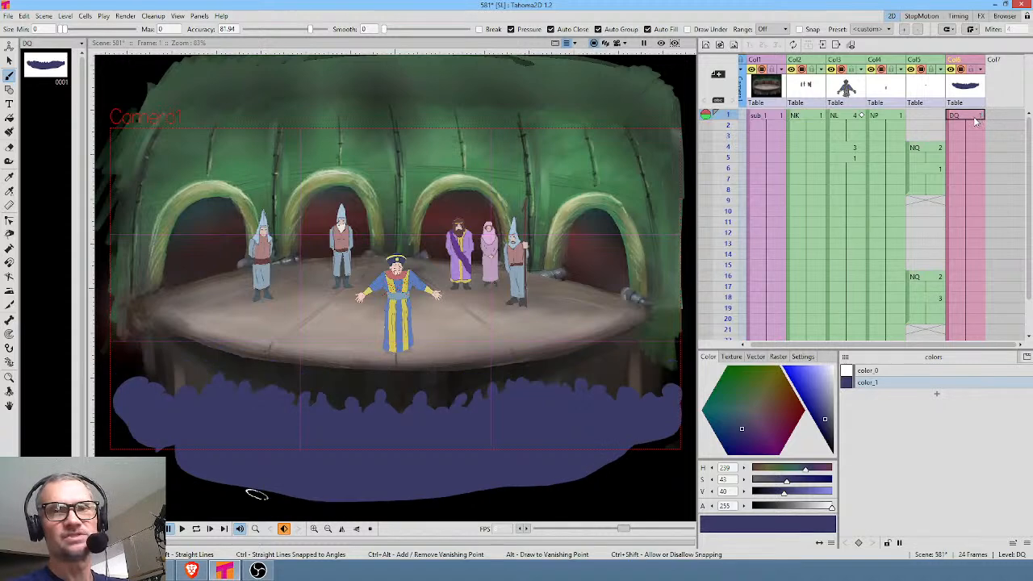
Select all of the crowd's strokes and stretch them upward to about 127% of their height.
scroll(515, 343, "down", 3)
mouse_move(644, 368)
left_mouse_down()
mouse_move(597, 341)
mouse_move(585, 308)
left_mouse_up()
key("s")
mouse_move(495, 202)
left_mouse_down()
mouse_move(249, 182)
mouse_move(130, 280)
mouse_move(296, 578)
mouse_move(651, 549)
mouse_move(577, 149)
mouse_move(510, 153)
mouse_move(433, 202)
left_mouse_up()
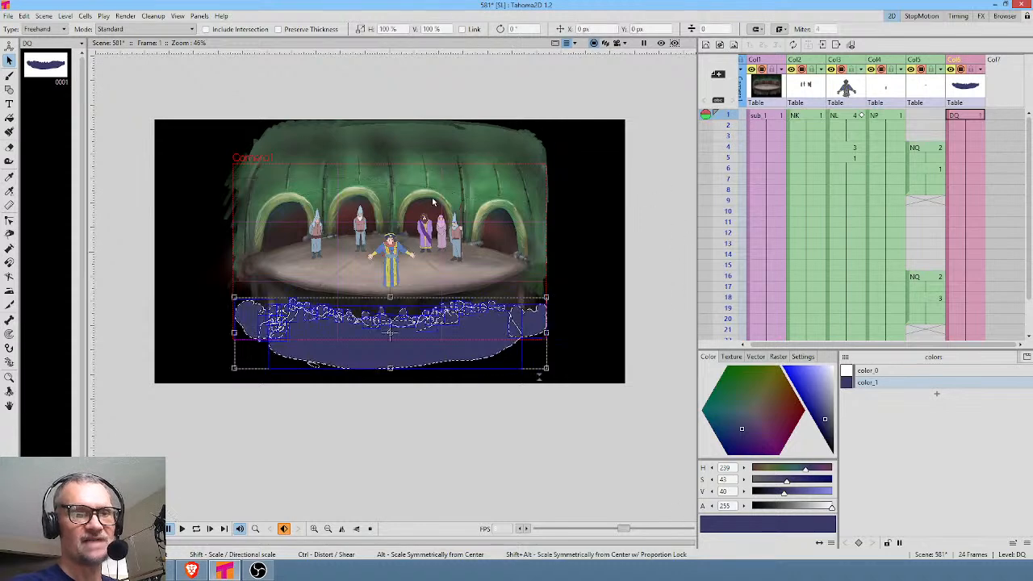
left_click_drag(390, 297, 391, 277)
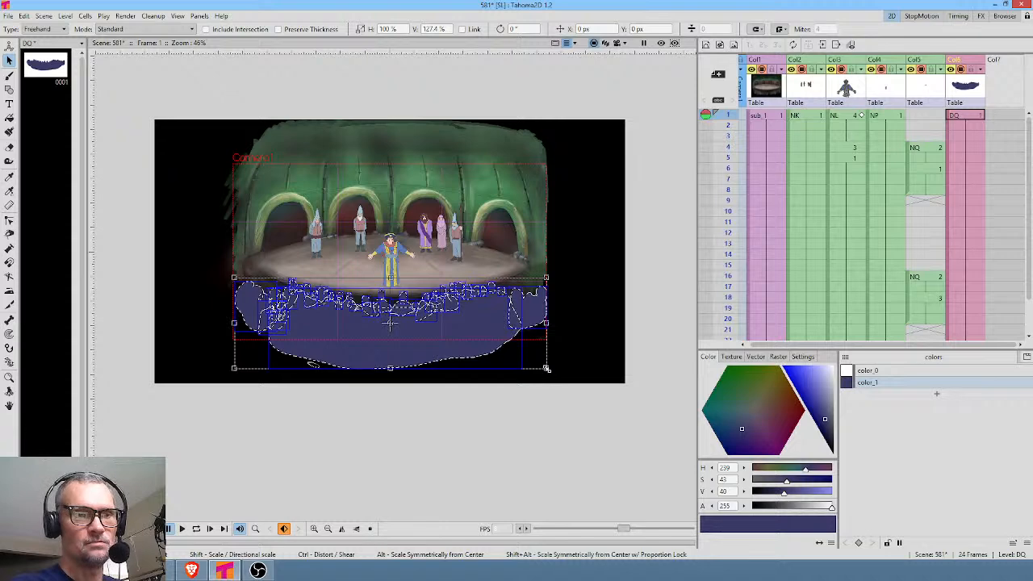
Enlarge the selected crowd beyond the camera frame's width and shift it by about -70 px in X and 44 px in Y.
left_click_drag(546, 368, 589, 380)
left_click(567, 380)
mouse_move(579, 260)
left_mouse_down()
mouse_move(395, 223)
mouse_move(258, 231)
mouse_move(188, 311)
mouse_move(245, 475)
mouse_move(522, 515)
mouse_move(738, 458)
mouse_move(706, 279)
mouse_move(521, 236)
left_mouse_up()
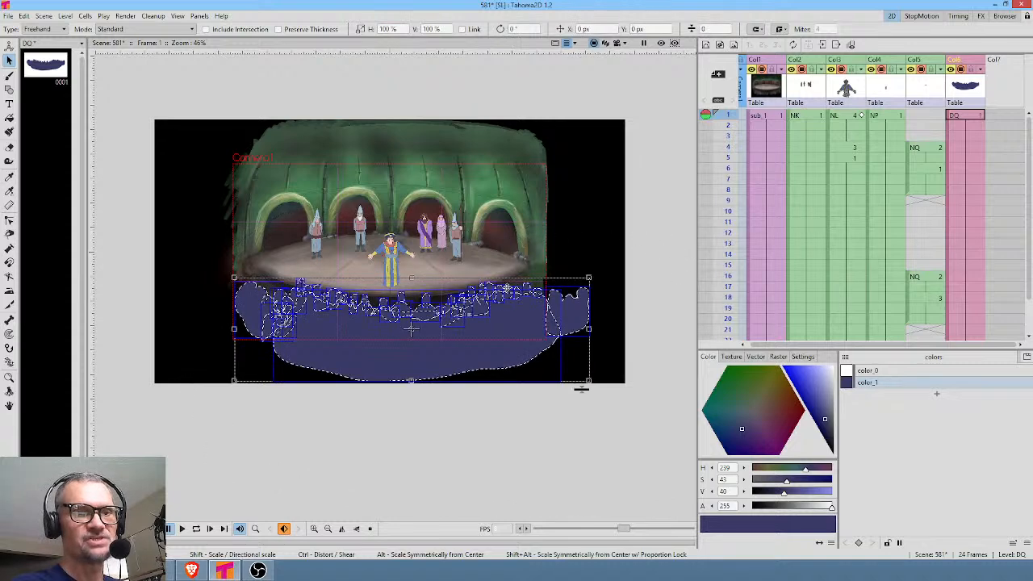
left_click_drag(492, 307, 474, 295)
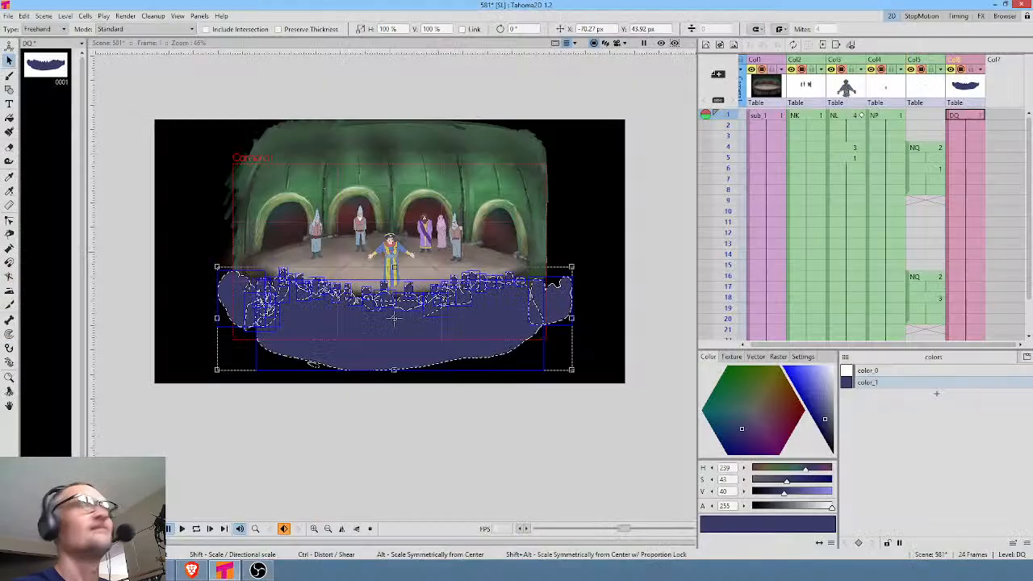
Lower the crowd's upper edge by squashing the selection to about 93% of its height.
scroll(397, 299, "up", 2)
scroll(390, 335, "up", 1)
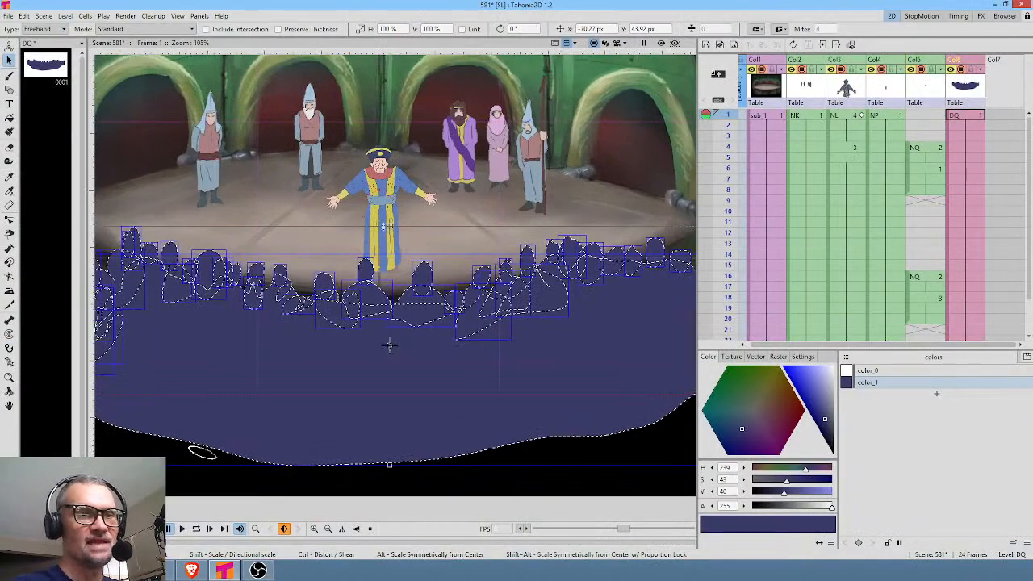
left_click_drag(390, 344, 389, 354)
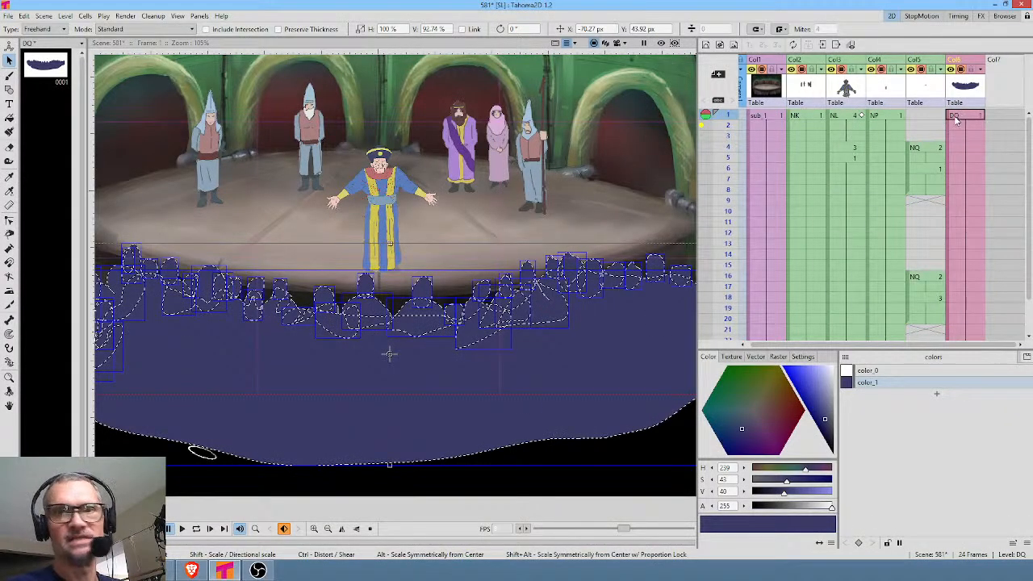
Load scene 587.tnz, saving all changes to the current scene.
left_click(8, 17)
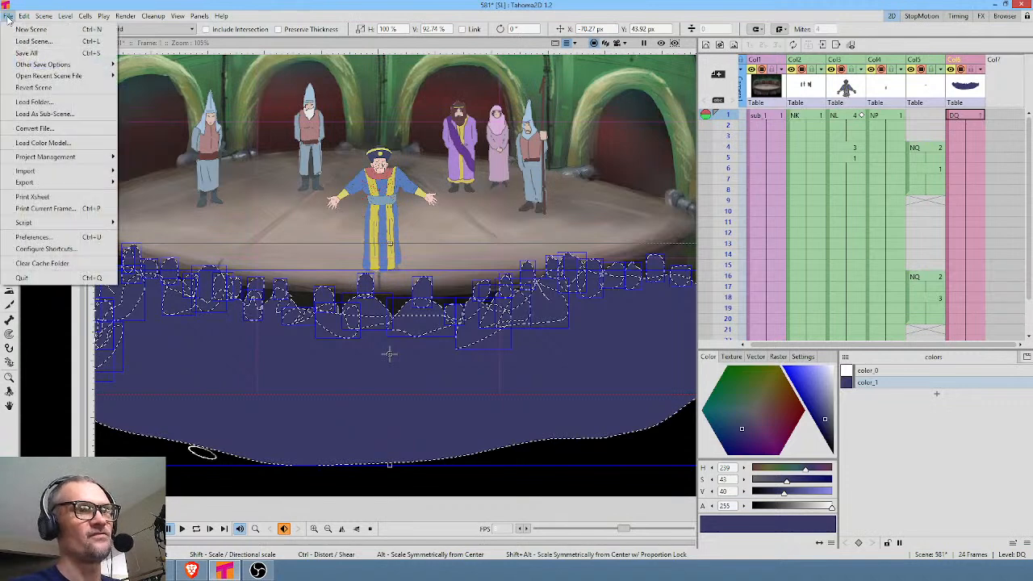
left_click(24, 41)
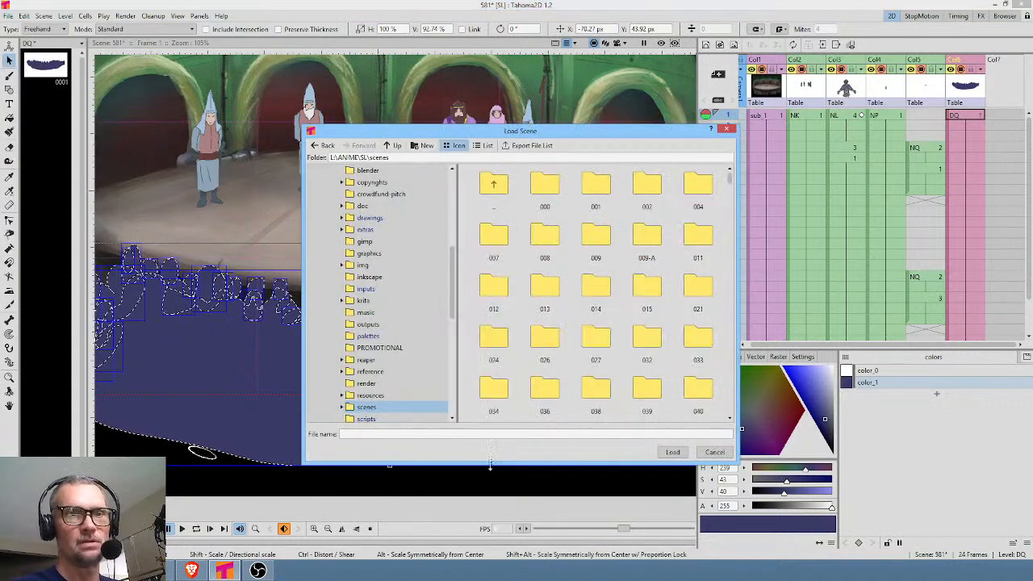
left_click(426, 434)
type("587.tnz")
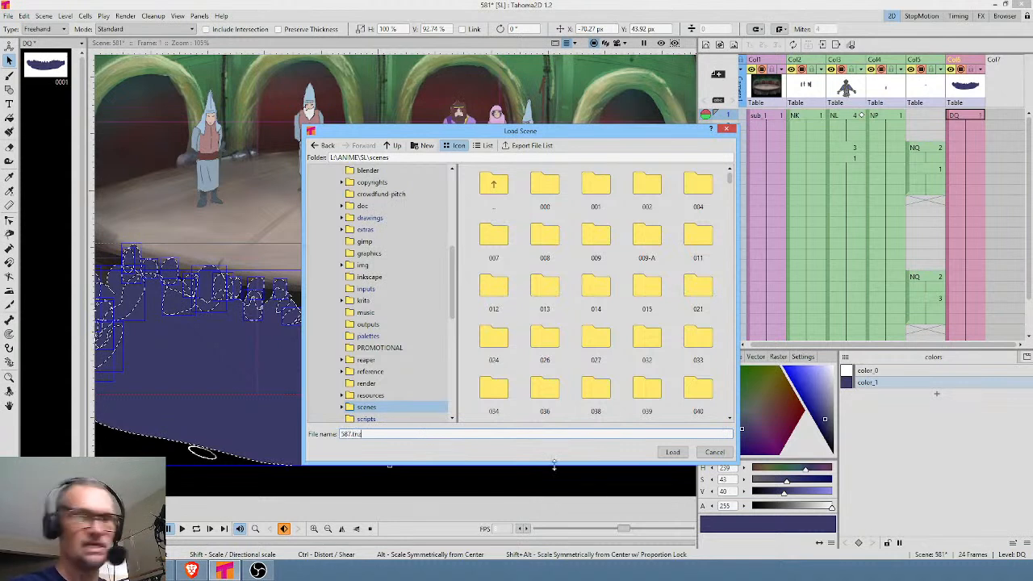
left_click(673, 452)
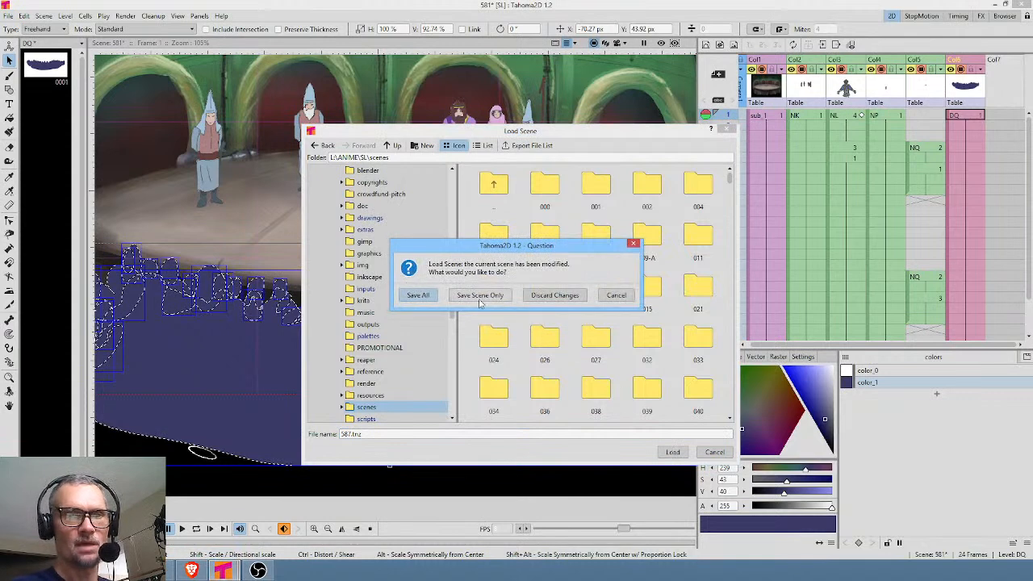
left_click(430, 298)
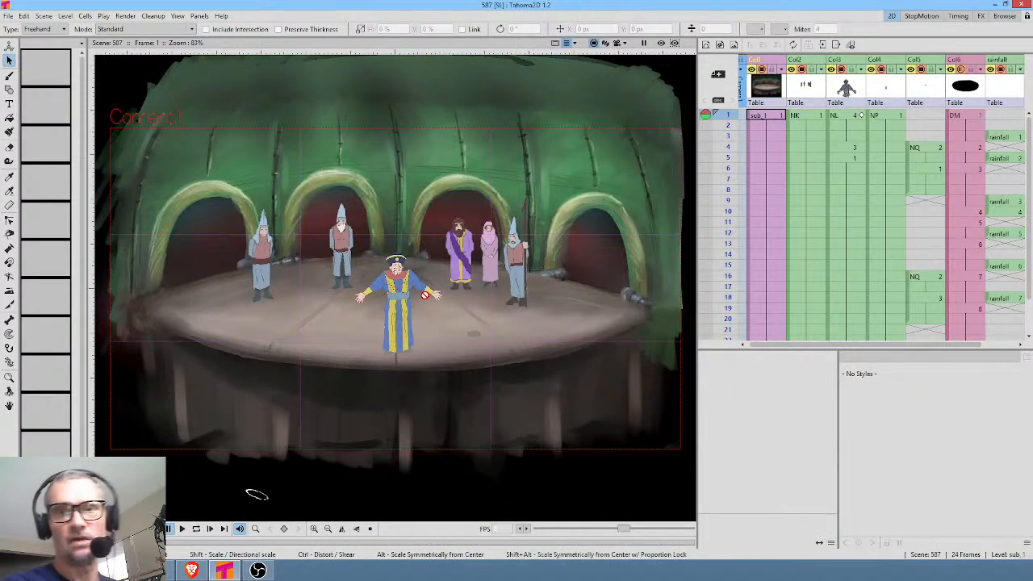
Load the DQ.pli crowd level from the drawings folder into frame 1 of the empty column after rainfall, and return to the 2D room.
scroll(862, 169, "right", 3)
left_click(944, 117)
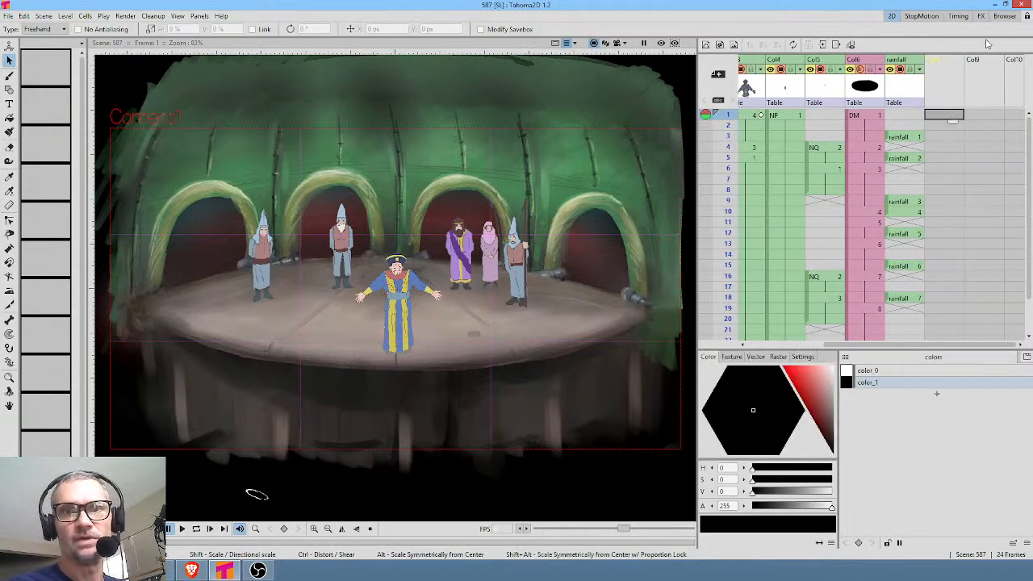
left_click(1001, 16)
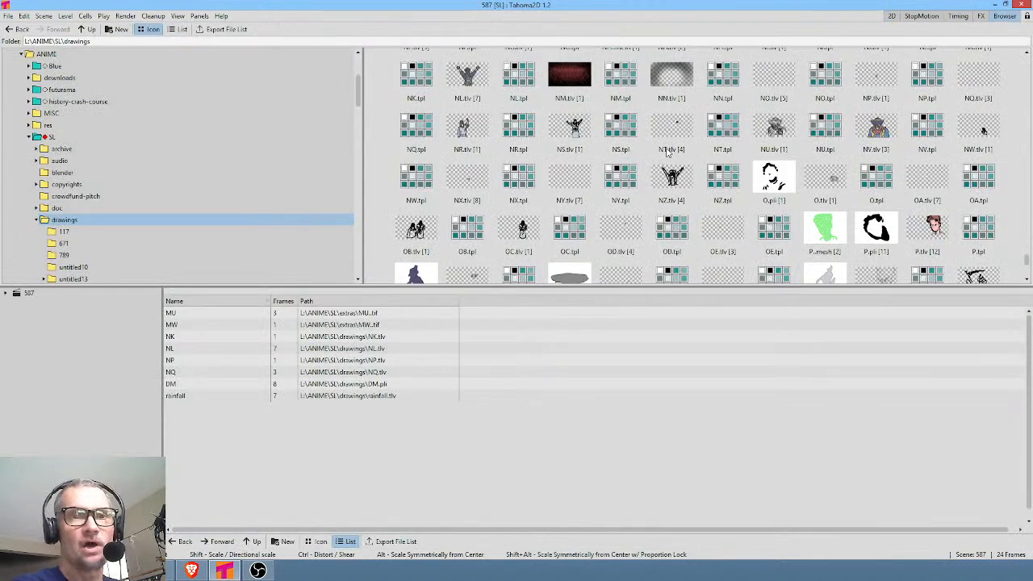
left_click_drag(1027, 260, 1030, 126)
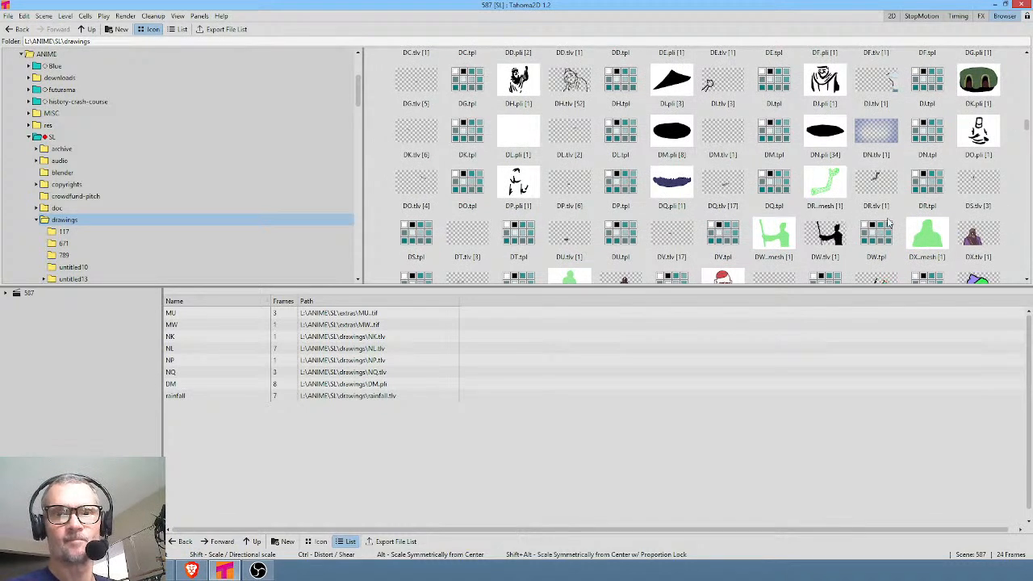
left_click(675, 182)
right_click(675, 183)
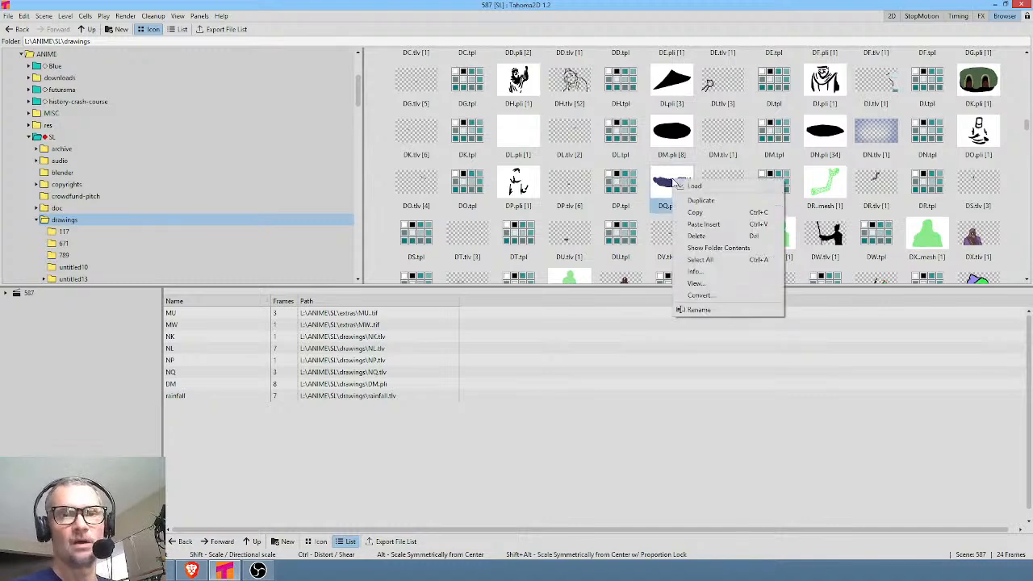
left_click(694, 187)
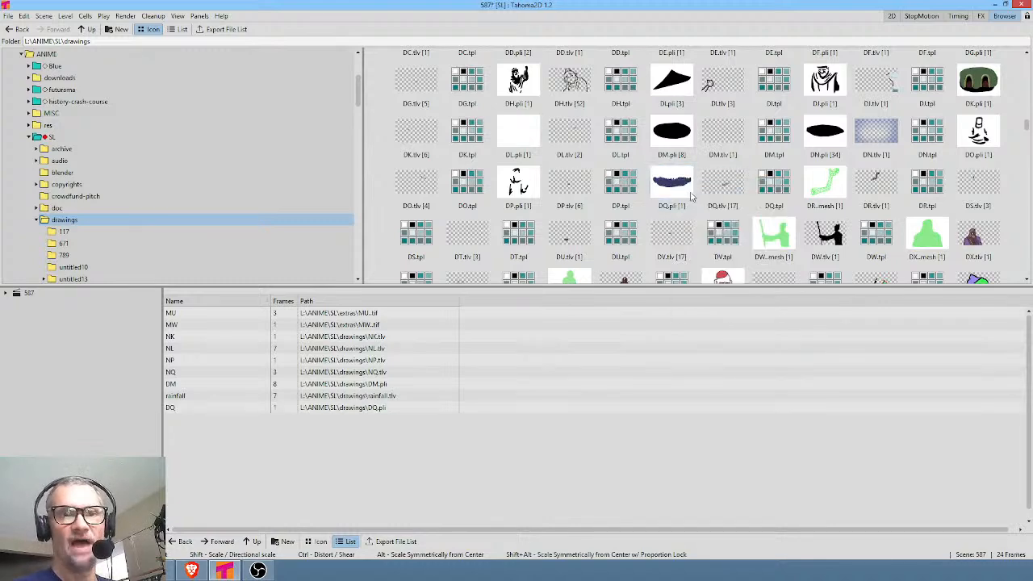
left_click(890, 17)
key("ctrl+shift+r")
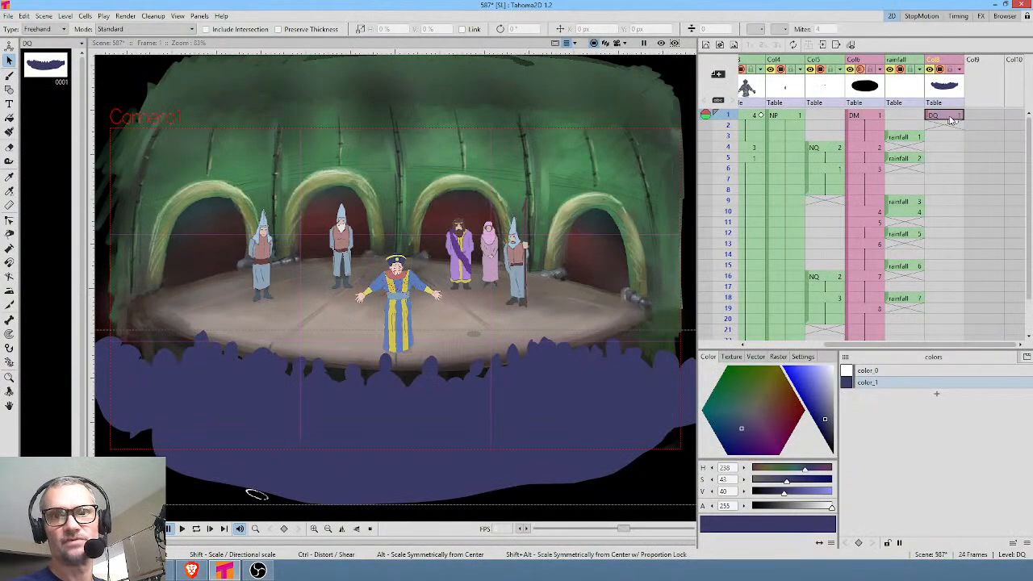
Hold the DQ crowd drawing through frame 24 and move its column ahead of the rainfall column.
left_click_drag(954, 122, 955, 277)
key("alt+r")
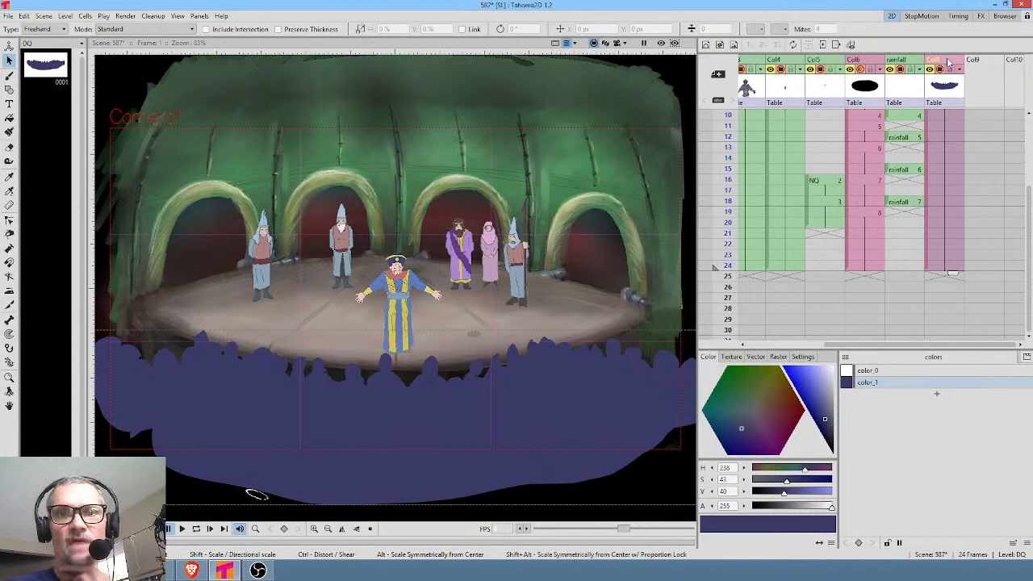
left_click_drag(951, 62, 893, 60)
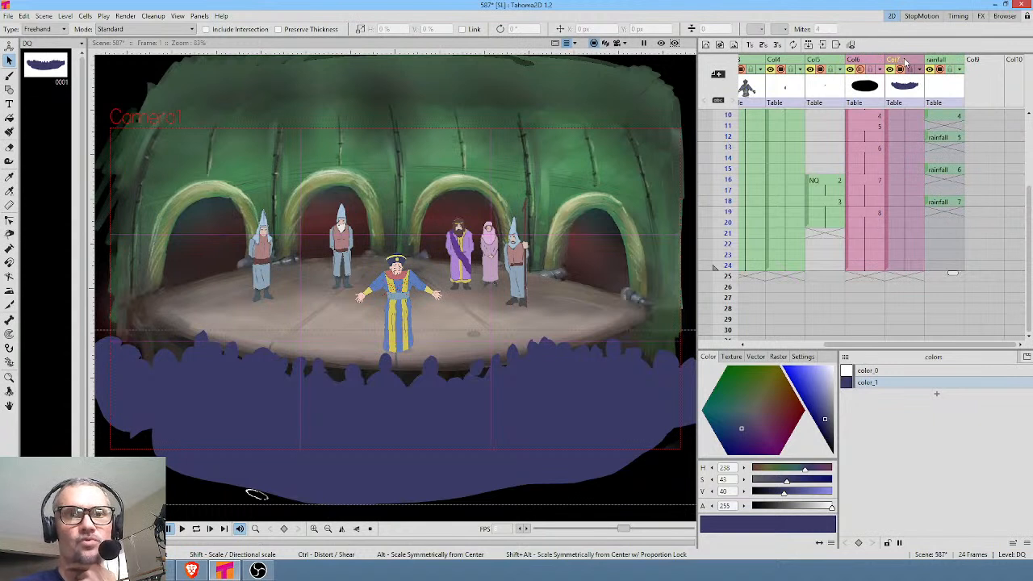
left_click_drag(725, 117, 727, 227)
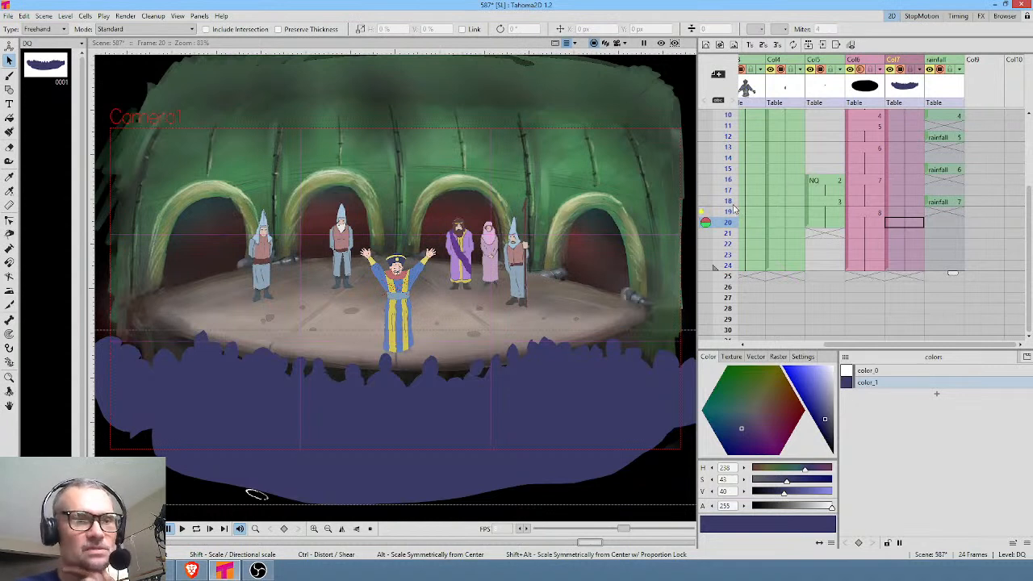
scroll(992, 179, "up", 3)
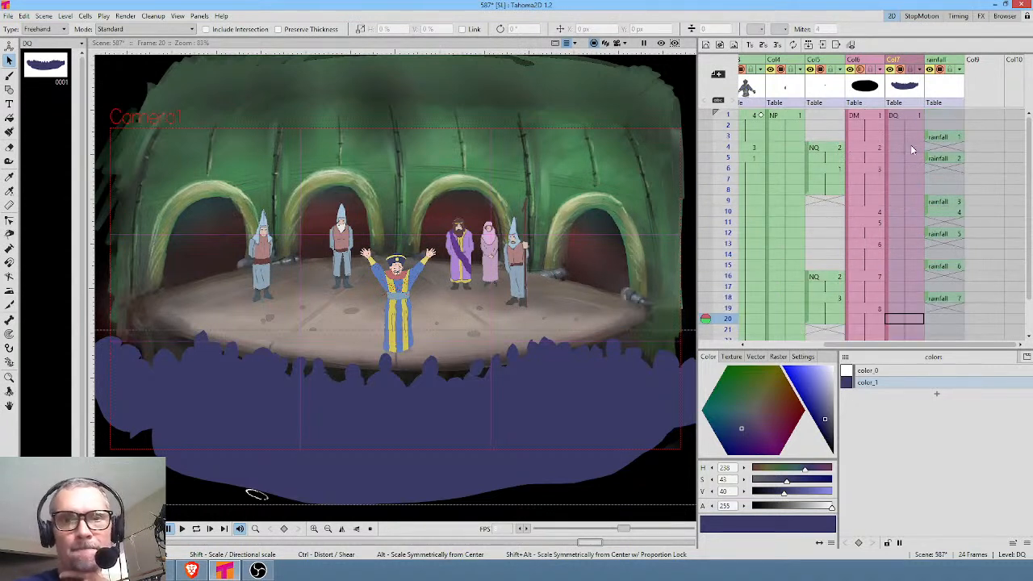
scroll(887, 167, "left", 3)
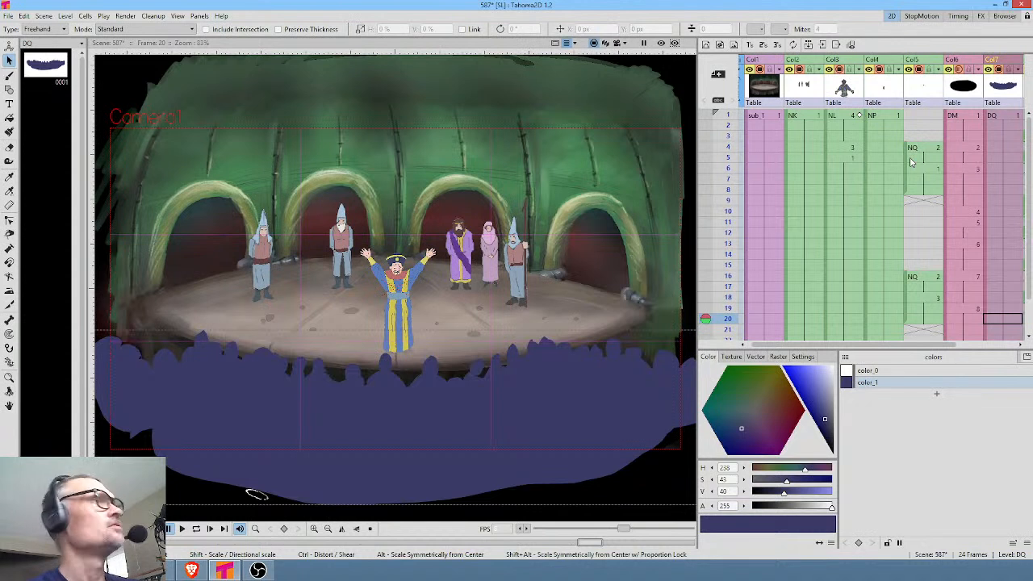
Open the recent scene 589.tnz, saving all changes to scene 587, and preview its first frame.
left_click(7, 16)
mouse_move(81, 75)
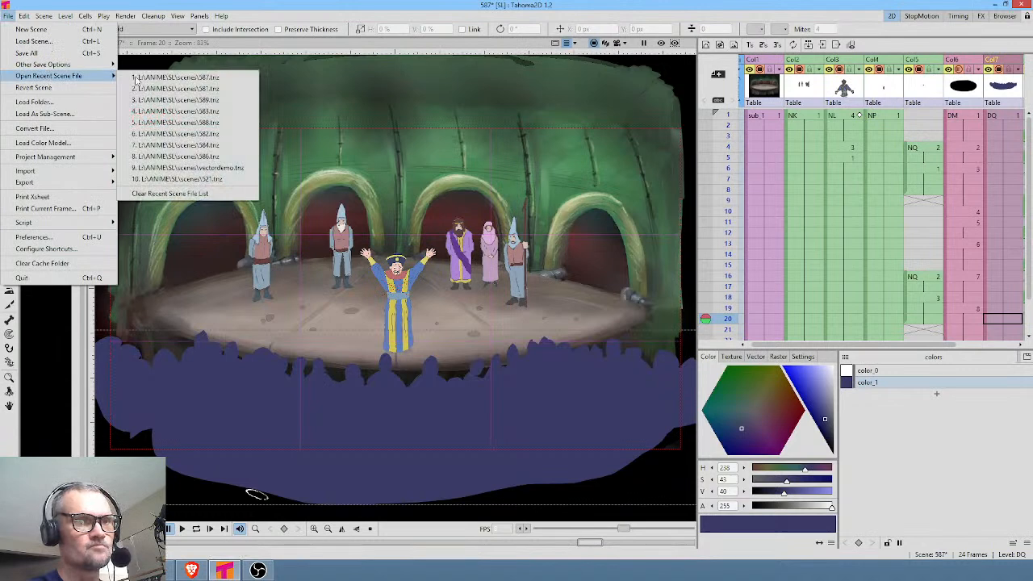
left_click(216, 100)
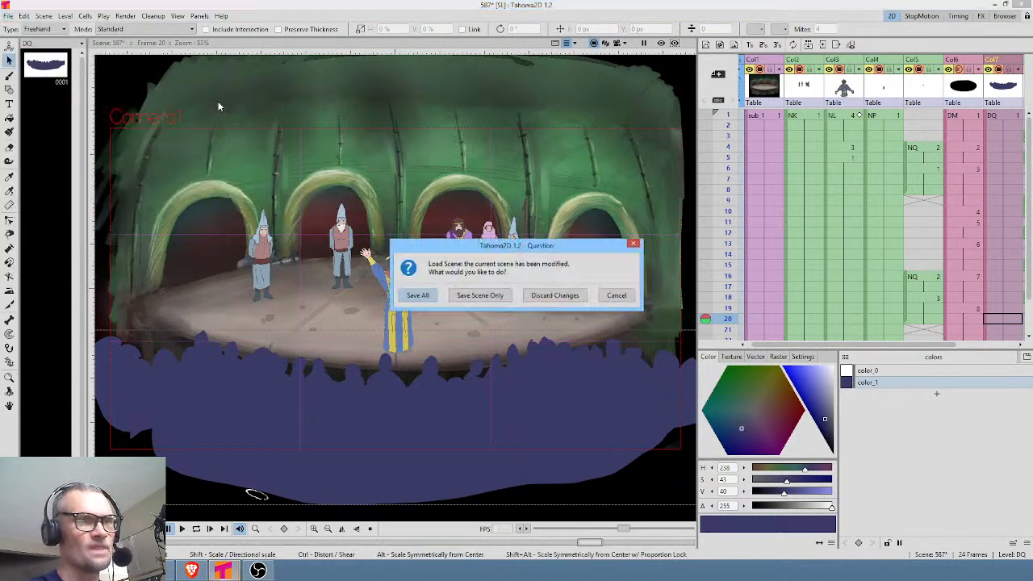
left_click(427, 295)
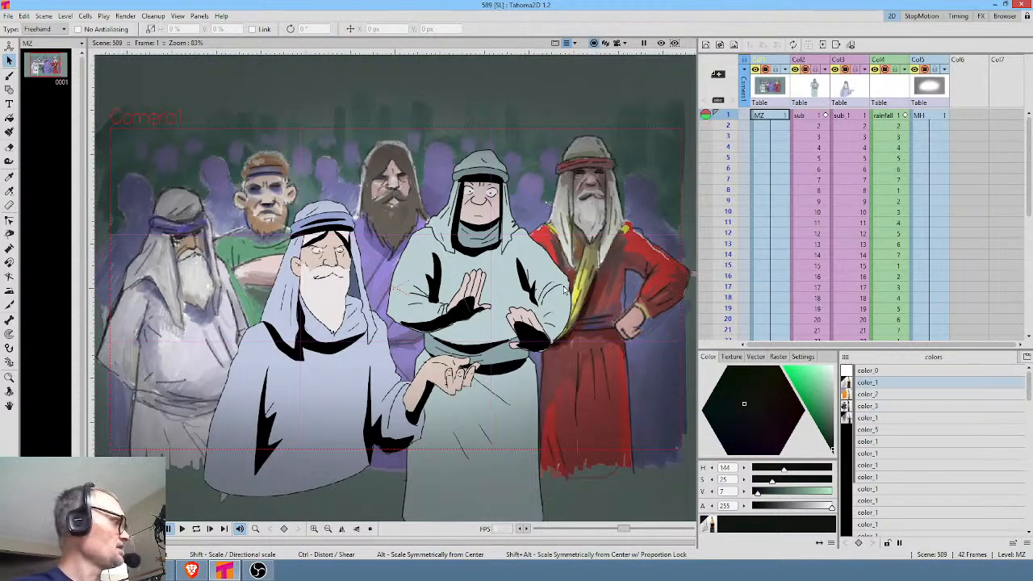
left_click(660, 43)
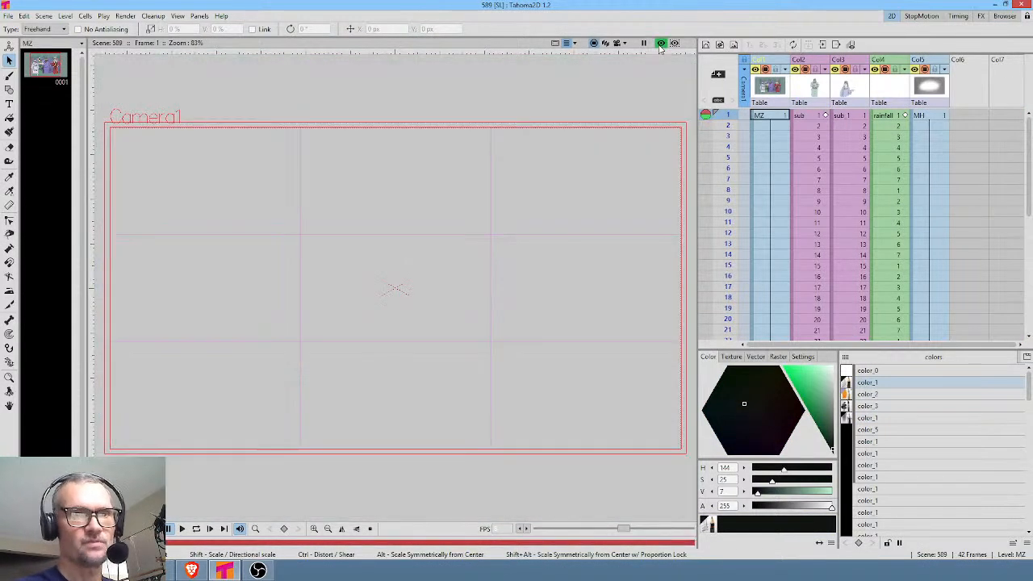
left_click(660, 46)
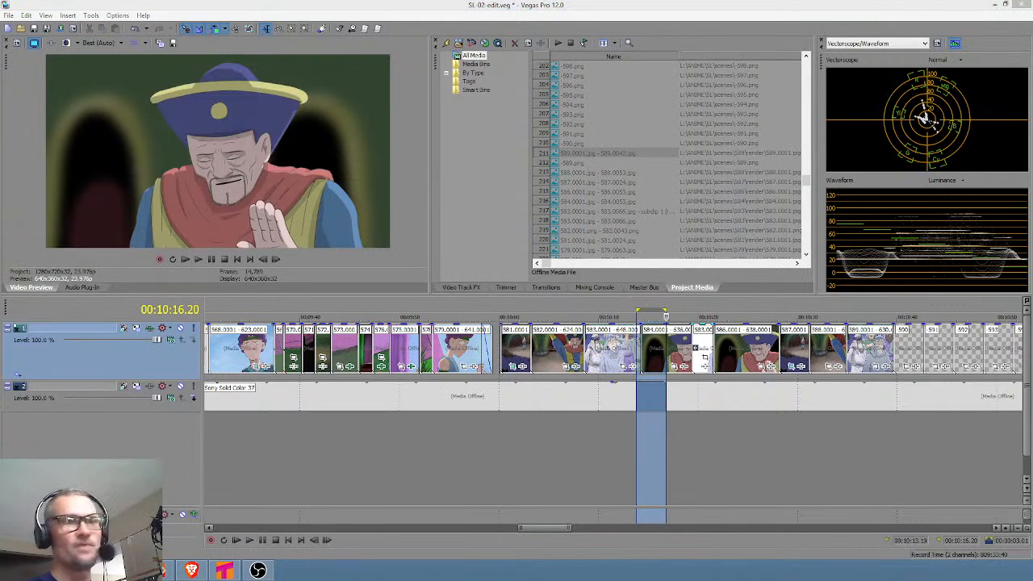
Switch to Vegas Pro and review the timeline where the finished clip 589 meets the storyboard clip 590.
left_click(897, 446)
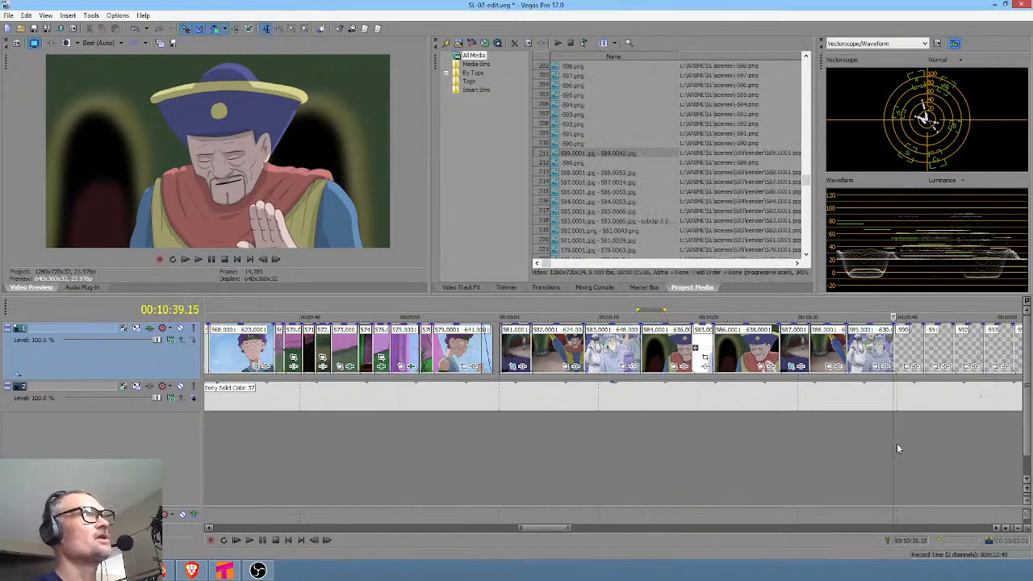
scroll(896, 443, "up", 3)
left_click_drag(584, 426, 646, 428)
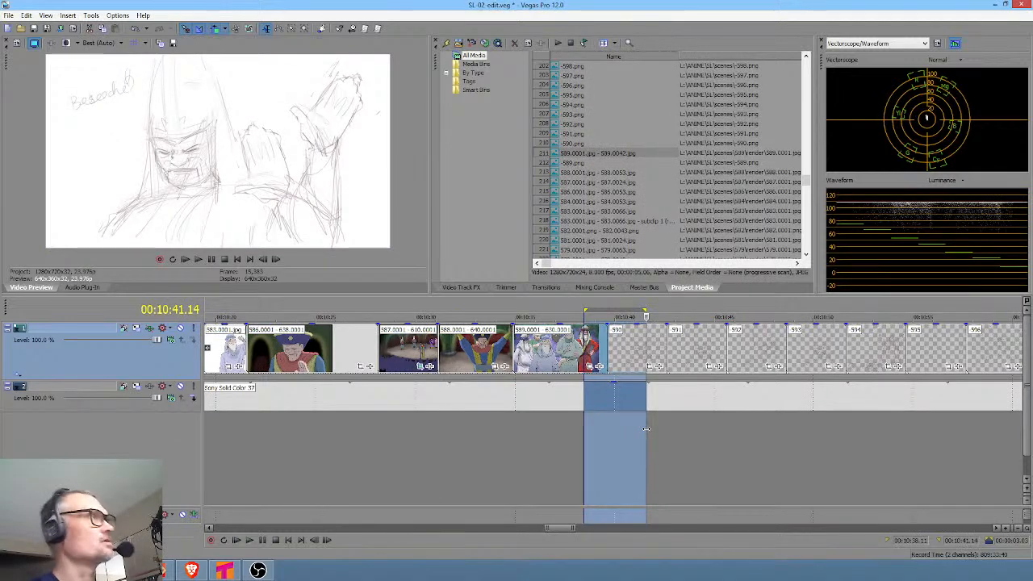
left_click(646, 428)
scroll(658, 426, "down", 3)
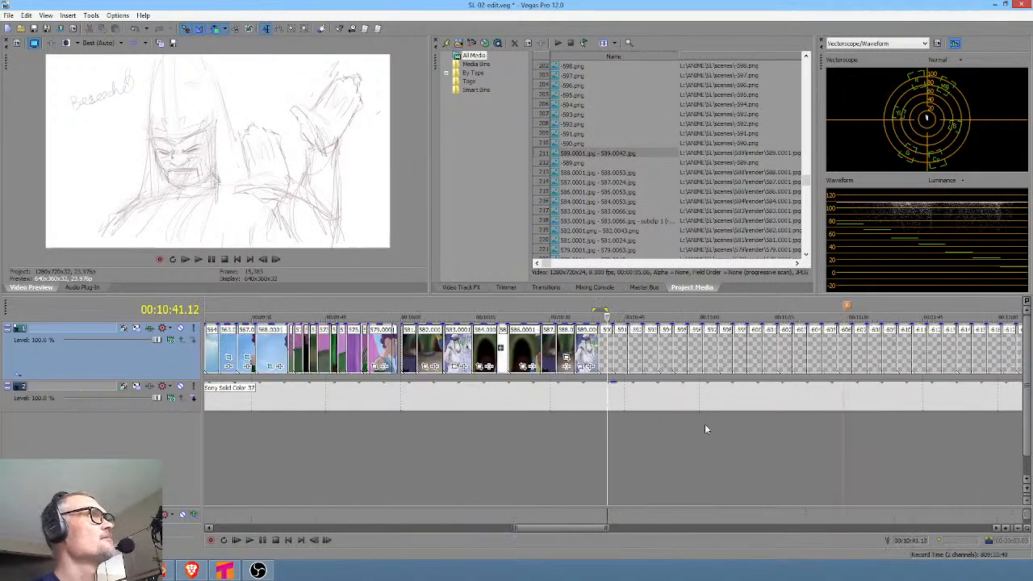
left_click(521, 412)
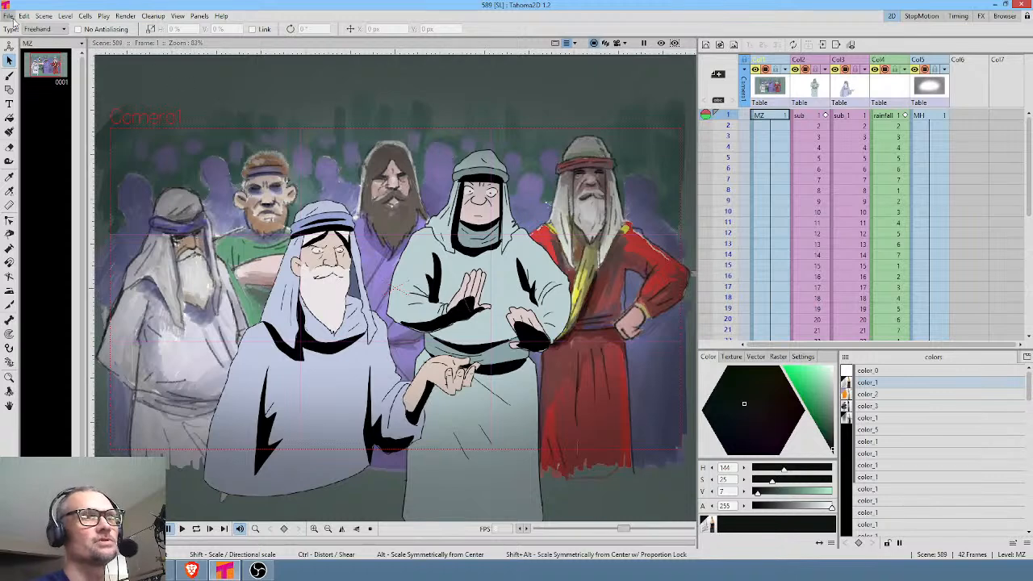
Switch to Tahoma2D and start loading another scene.
left_click(8, 15)
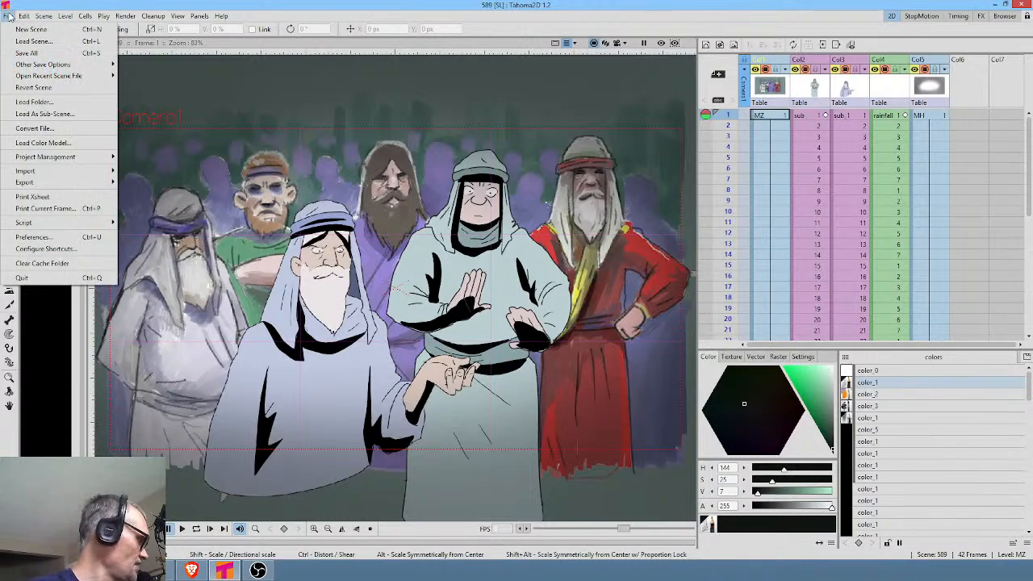
left_click(32, 40)
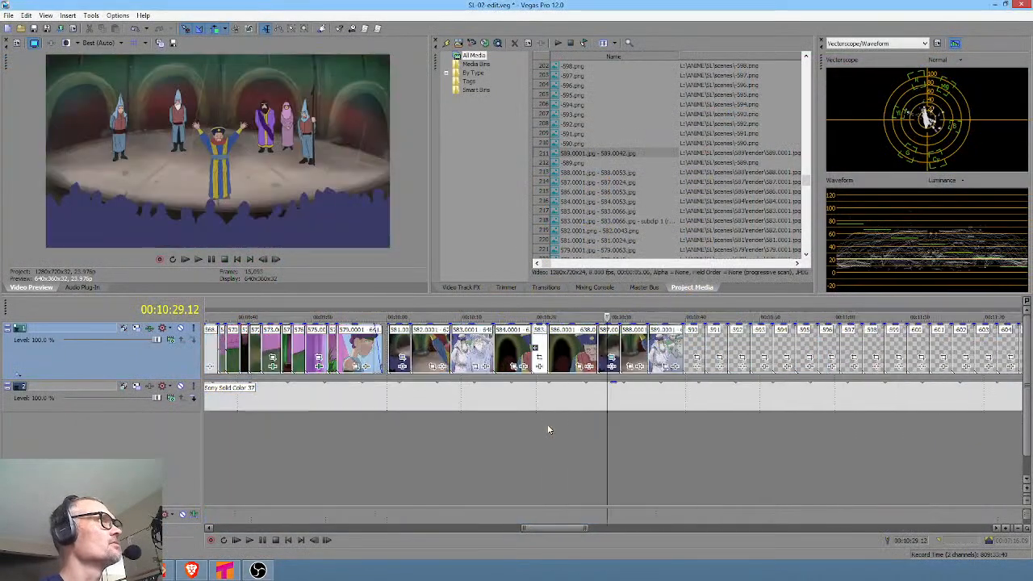
Switch to Vegas Pro and review the finished clips 584 to 588 on the timeline, including the close-up in clip 586.
scroll(565, 425, "up", 2)
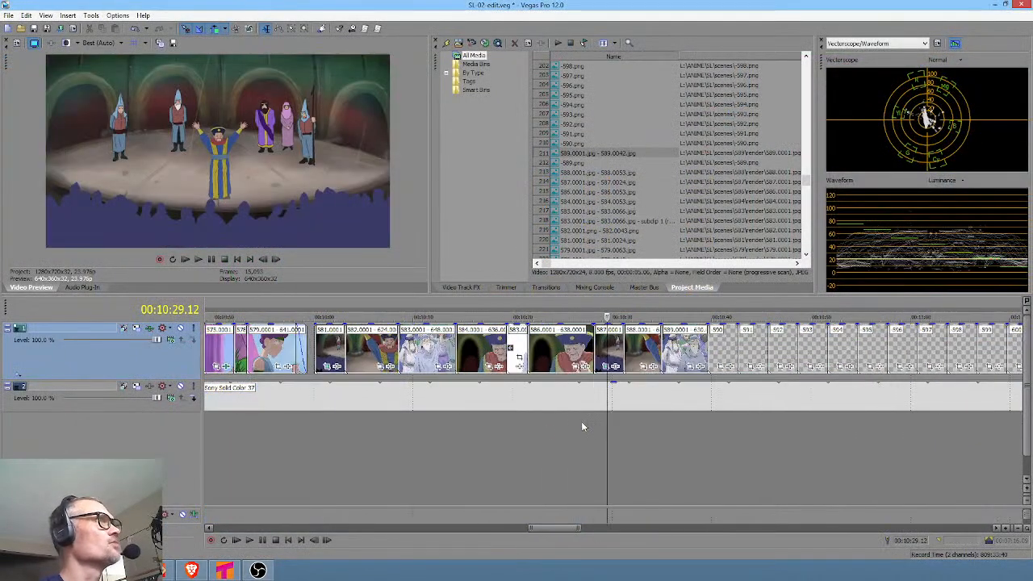
left_click(640, 427)
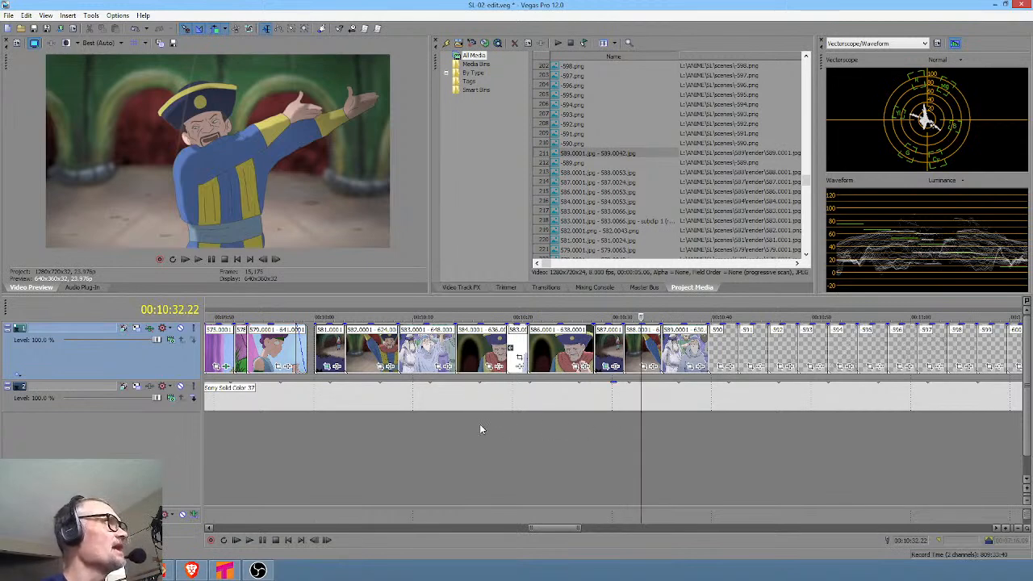
left_click(479, 427)
left_click(649, 425)
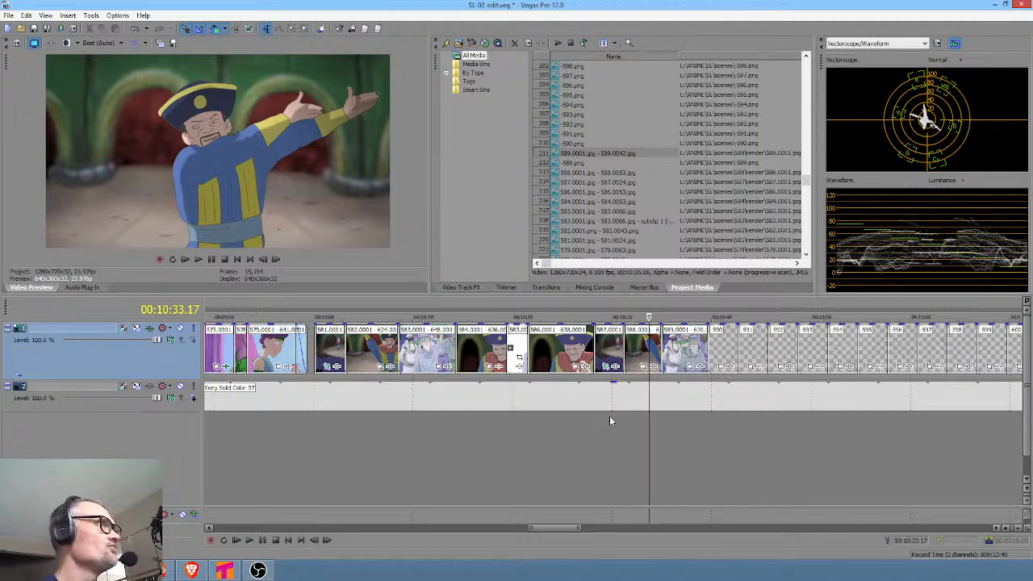
left_click(473, 406)
left_click_drag(515, 431, 557, 411)
left_click(566, 421)
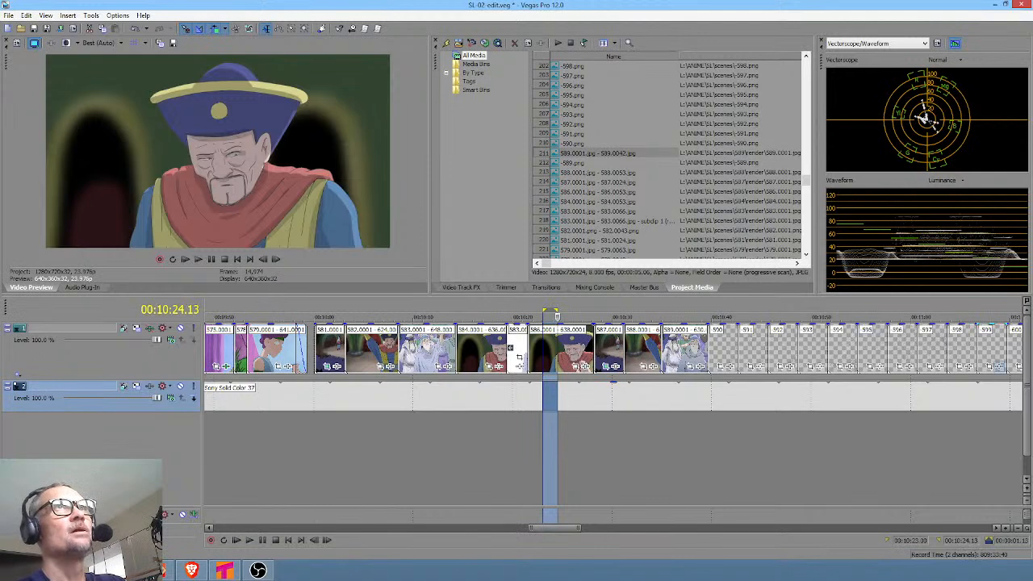
key("alt+Tab")
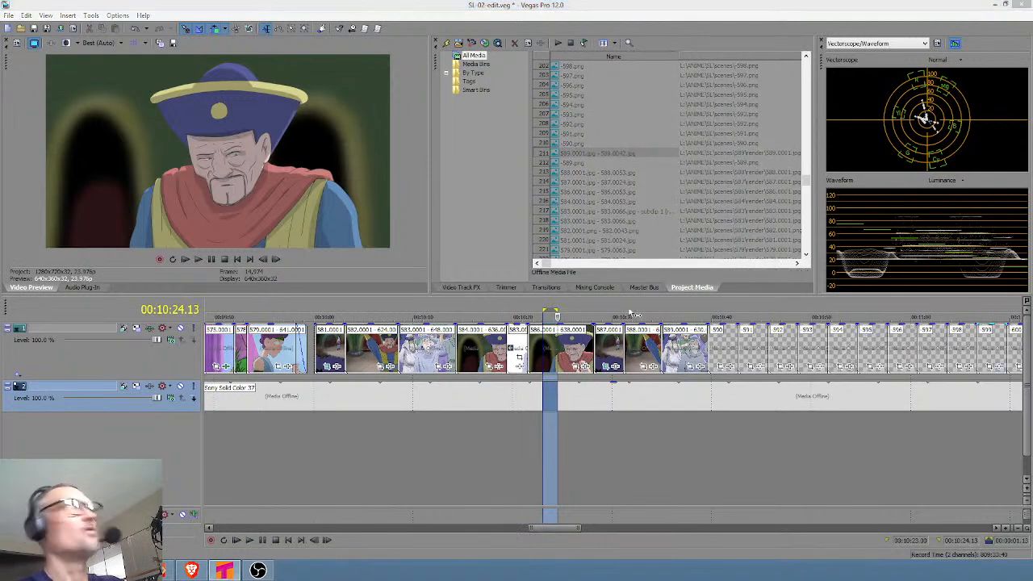
left_click(568, 436)
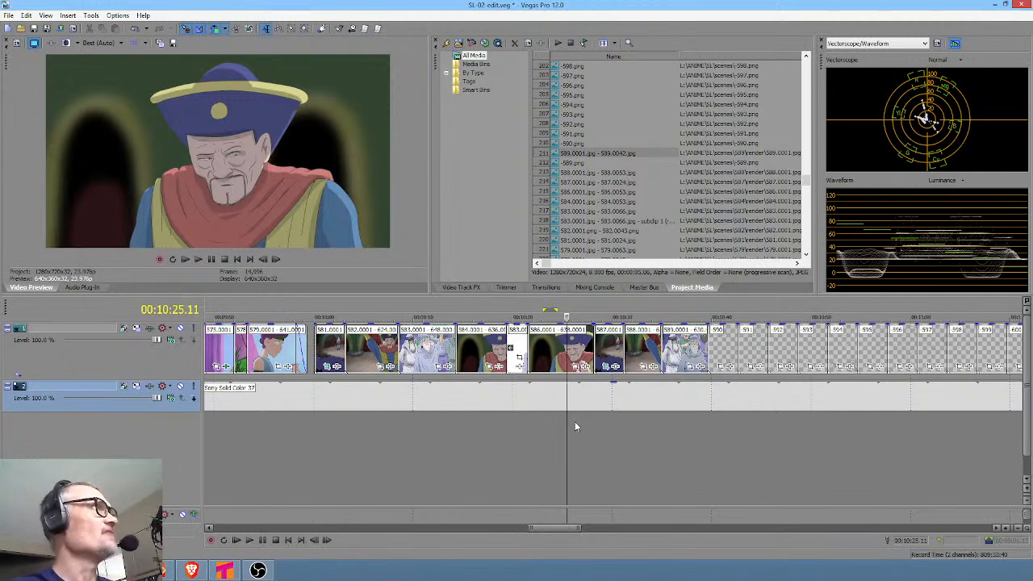
key("alt+Tab")
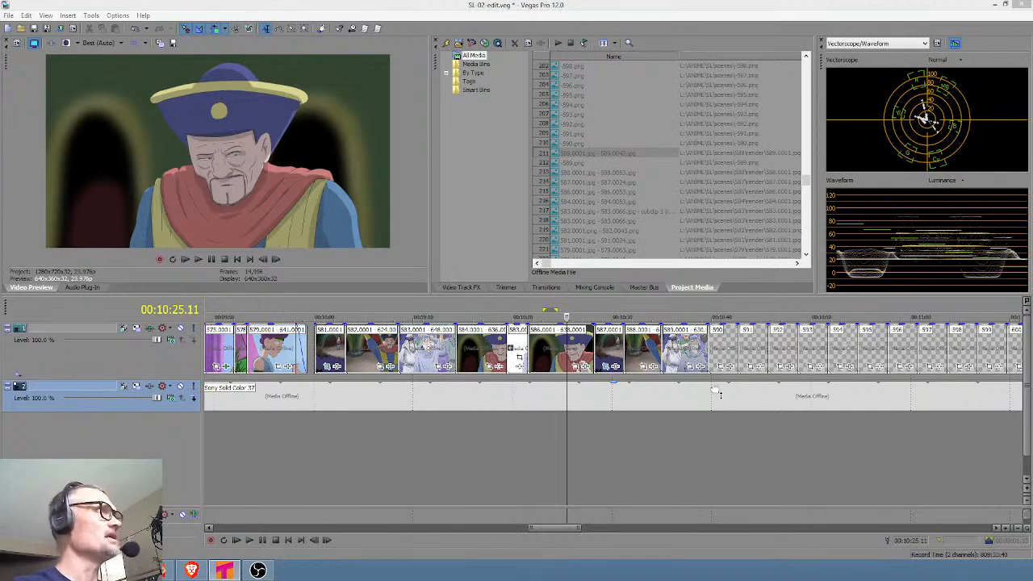
Examine the storyboard sketches of clips 590 to 592 on the timeline and compare them with the close-up in clip 586.
left_click(723, 428)
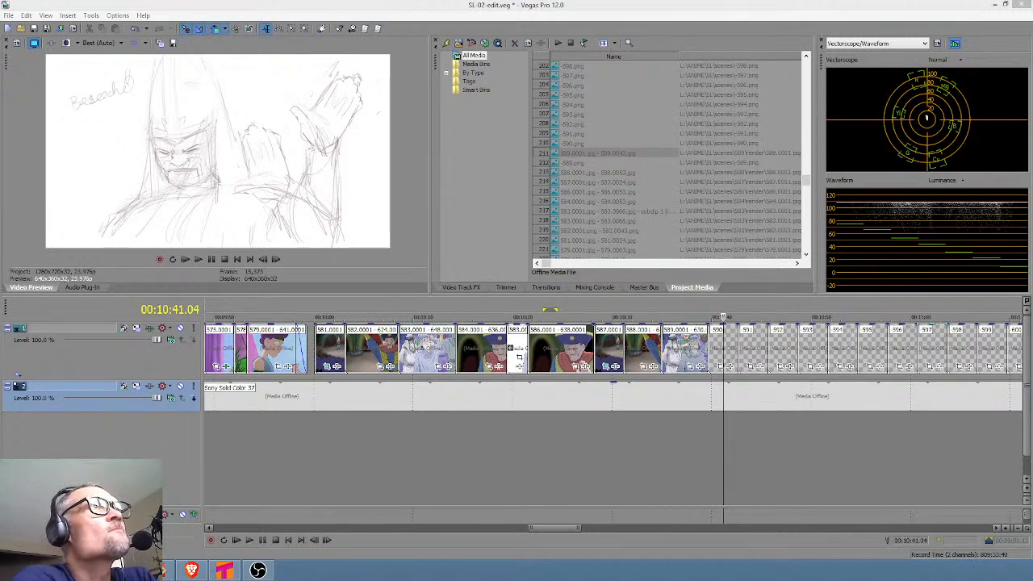
scroll(727, 462, "up", 3)
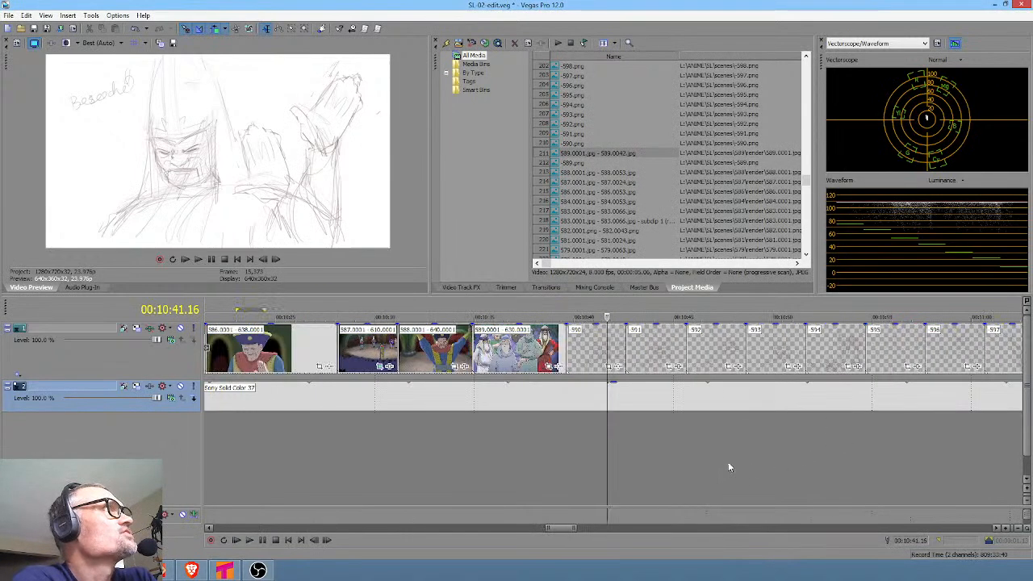
left_click_drag(546, 448, 589, 464)
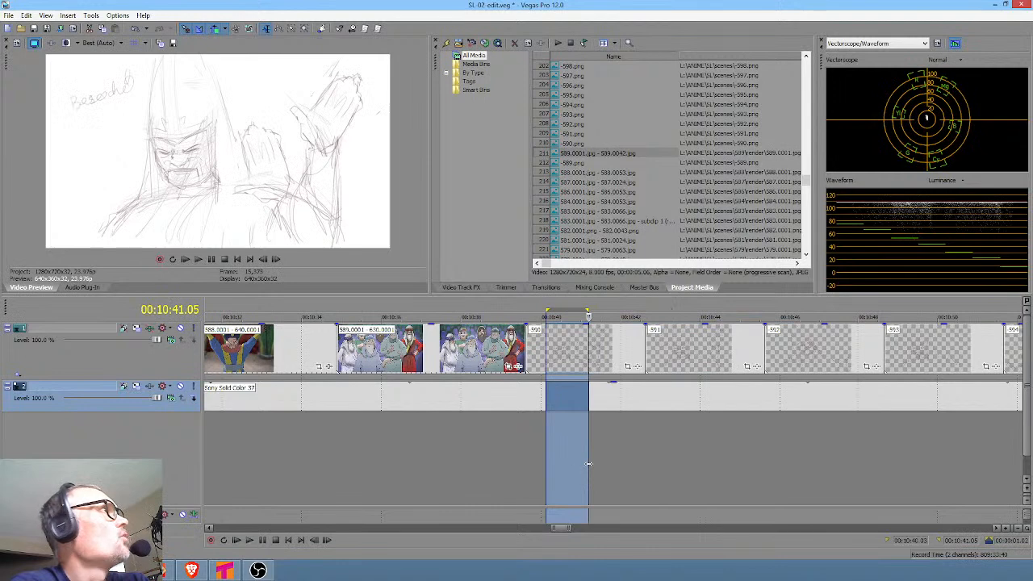
left_click(581, 442)
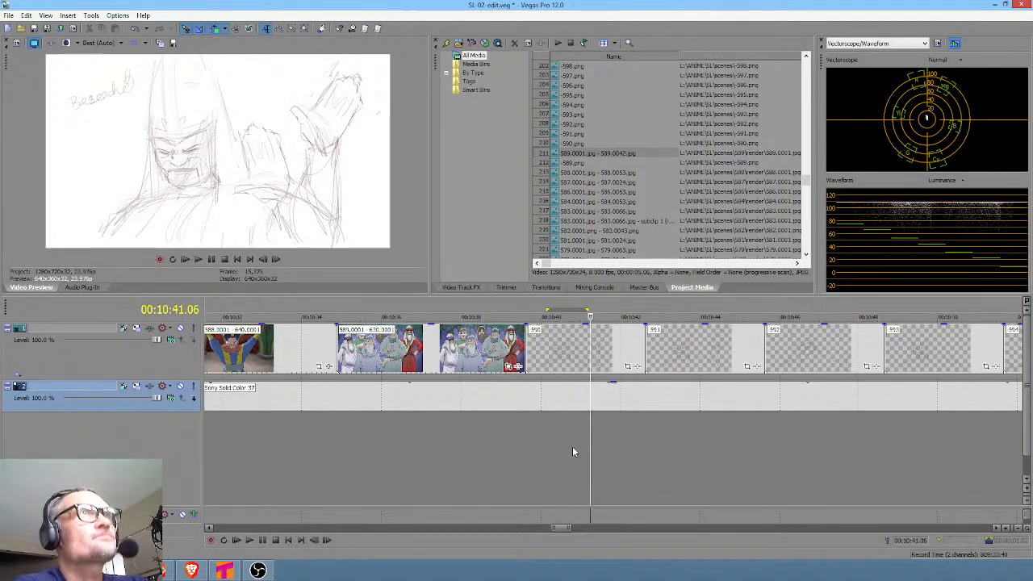
left_click_drag(561, 452, 788, 468)
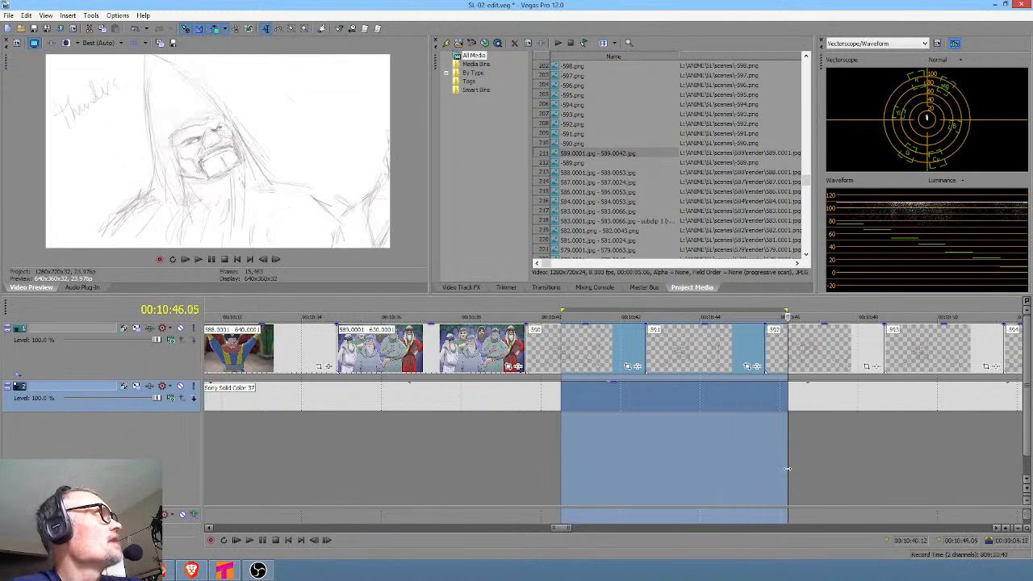
scroll(670, 498, "down", 4)
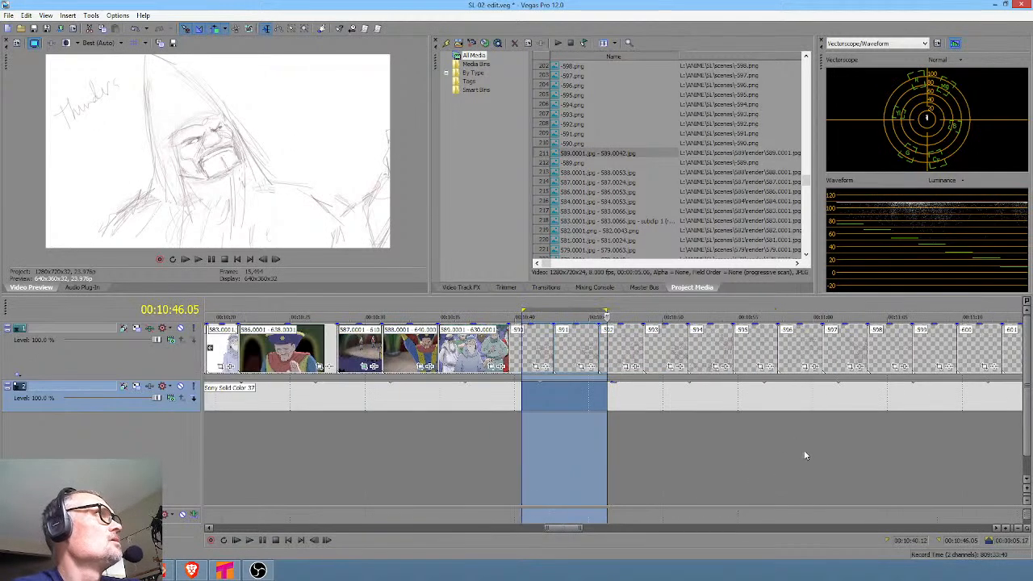
left_click(277, 430)
mouse_move(280, 430)
left_mouse_down()
mouse_move(322, 438)
mouse_move(256, 431)
mouse_move(292, 432)
left_mouse_up()
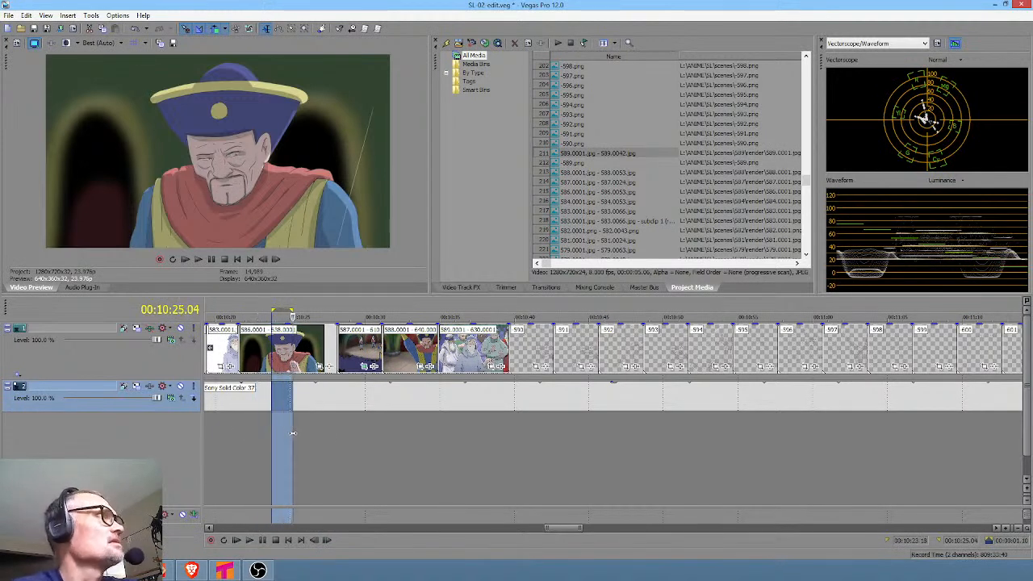
left_click(529, 461)
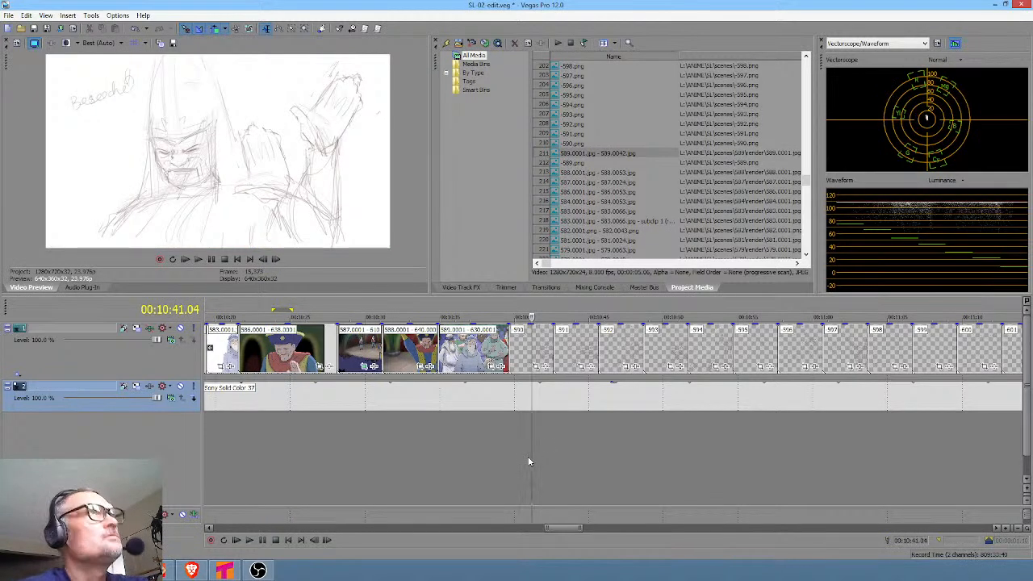
Switch to Tahoma2D and compare the NV column's drawings at frames 6 and 1 of scene 590.
key("alt+Tab")
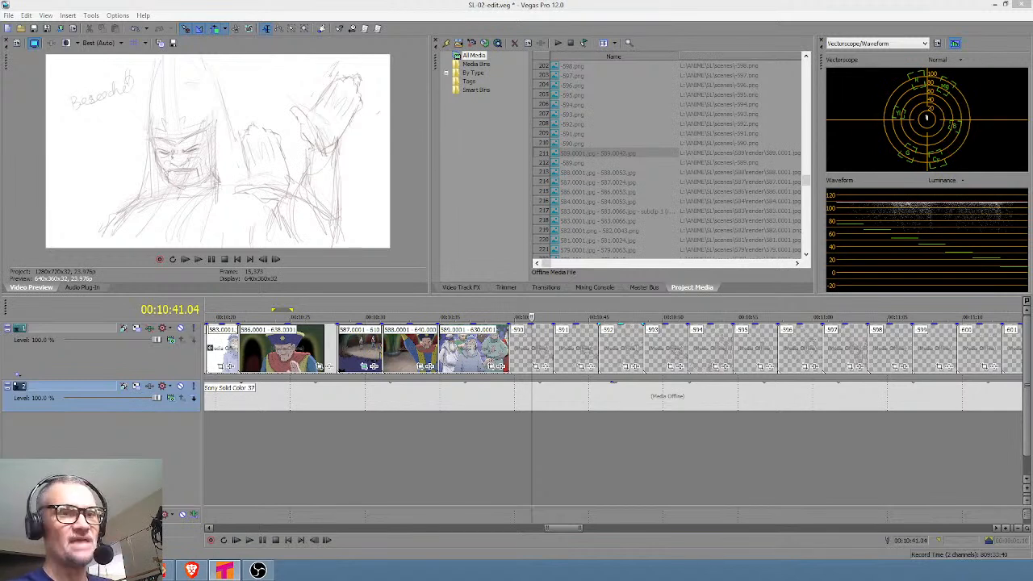
mouse_move(1031, 576)
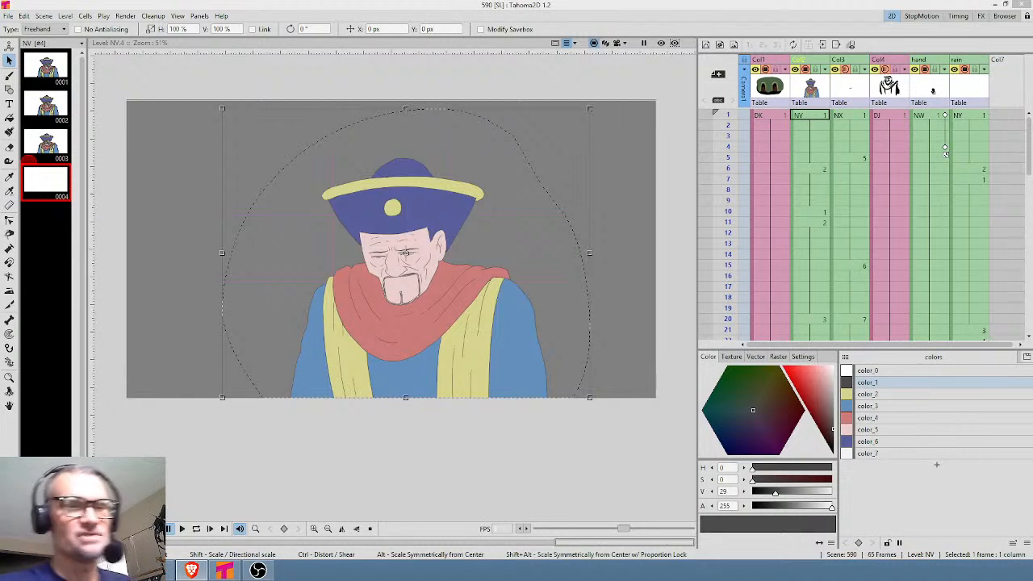
left_click(813, 168)
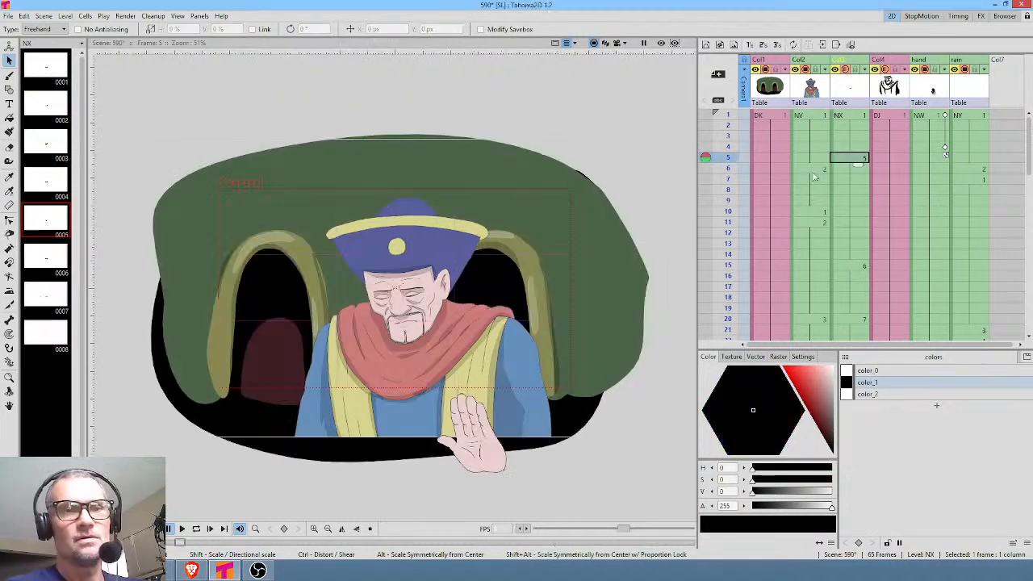
left_click(818, 118)
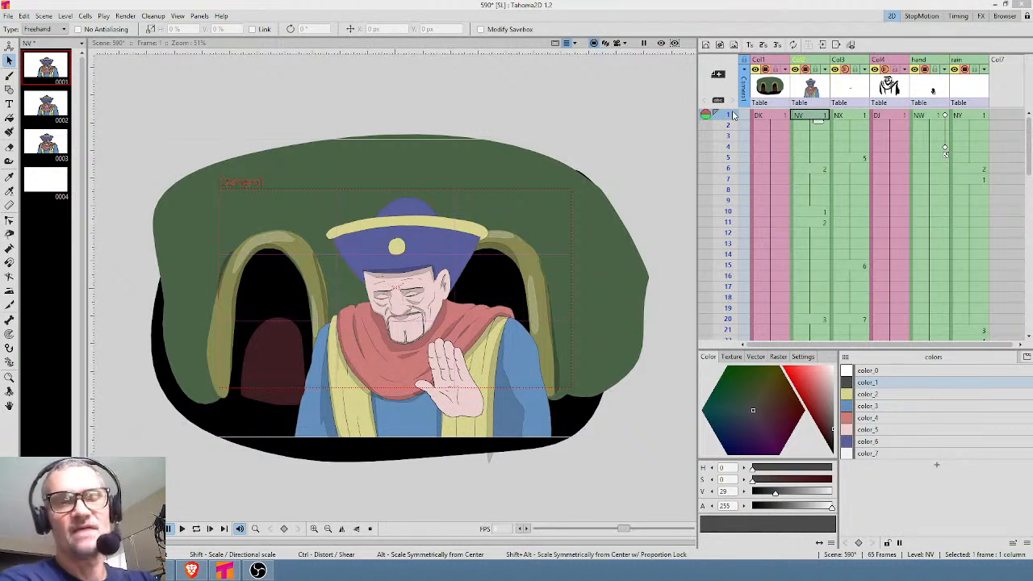
Copy the whole hatted man from drawing 2 of the NV level and paste him into the empty drawing 4.
left_click(727, 146)
left_click_drag(726, 159, 728, 119)
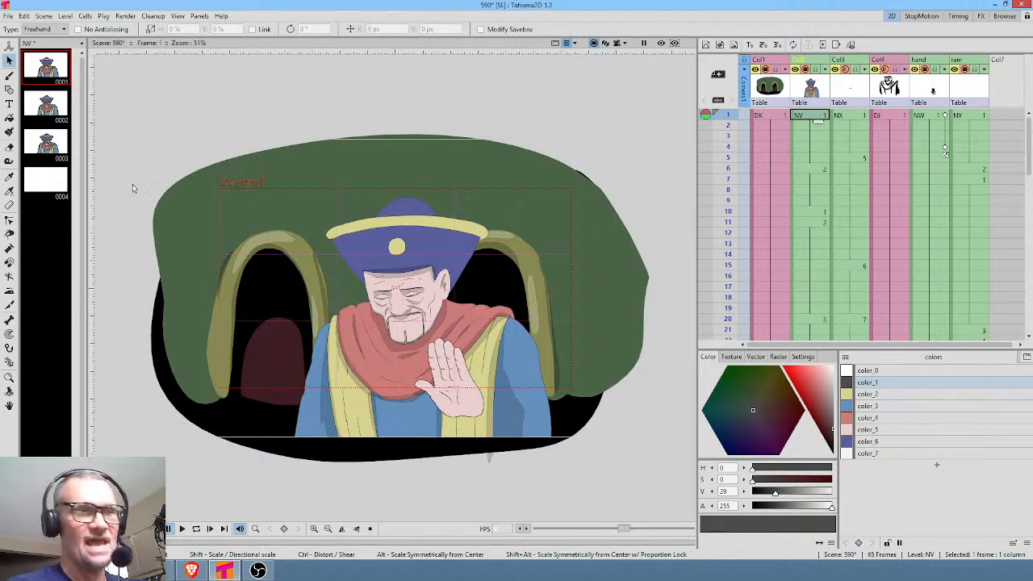
left_click(47, 184)
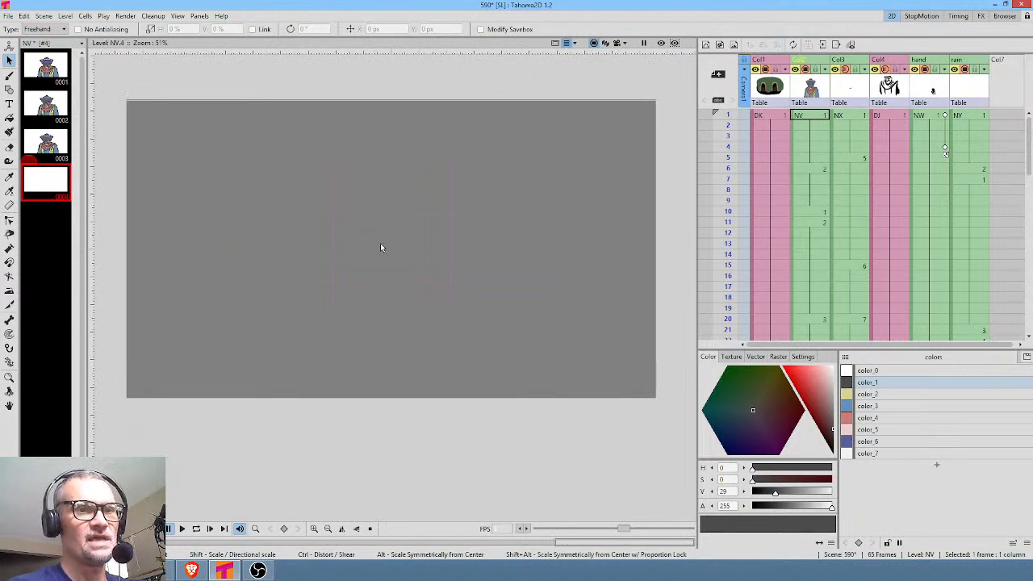
left_click(55, 148)
left_click(39, 188)
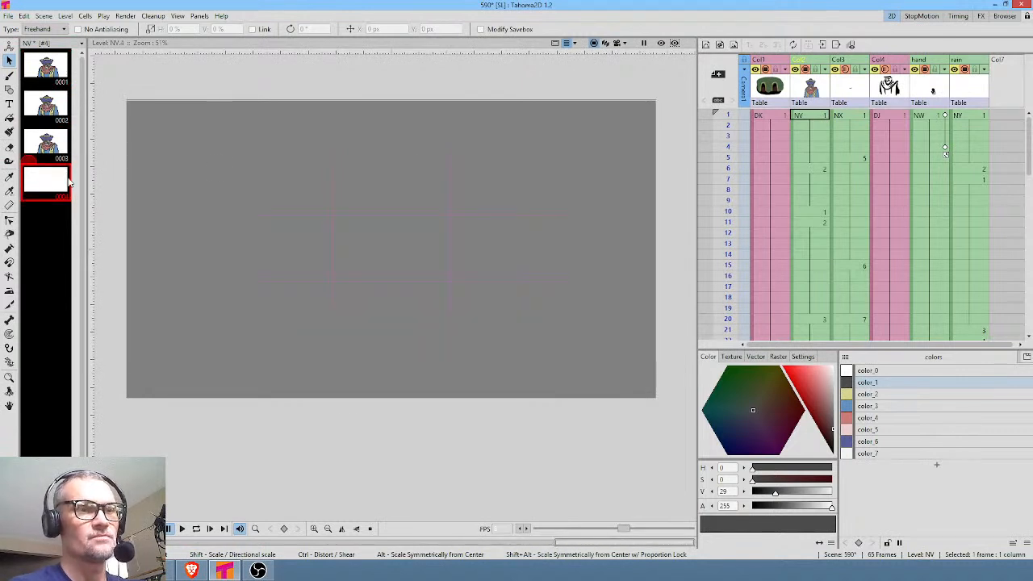
left_click(58, 115)
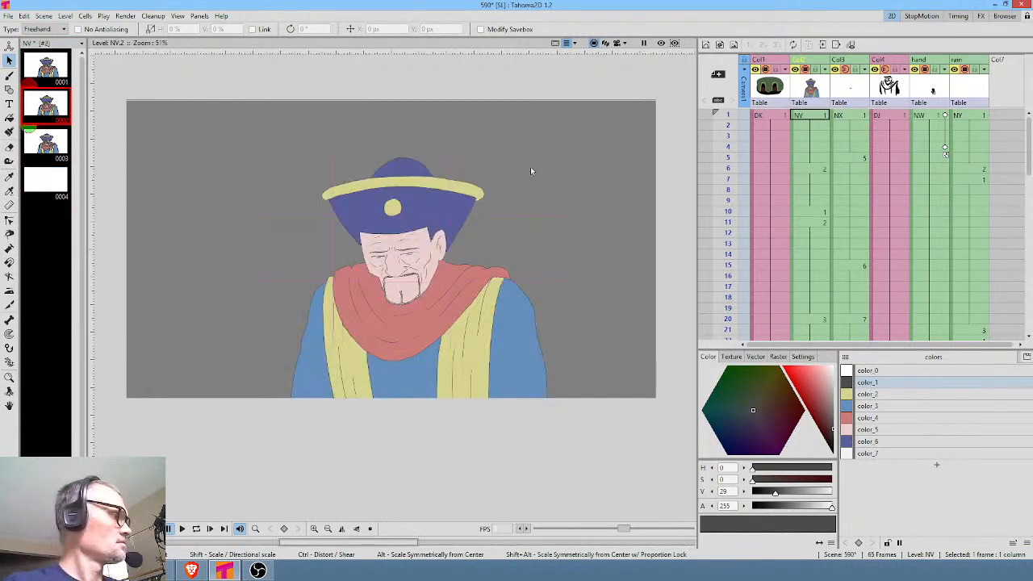
mouse_move(557, 158)
left_mouse_down()
mouse_move(242, 231)
mouse_move(606, 307)
mouse_move(553, 131)
left_mouse_up()
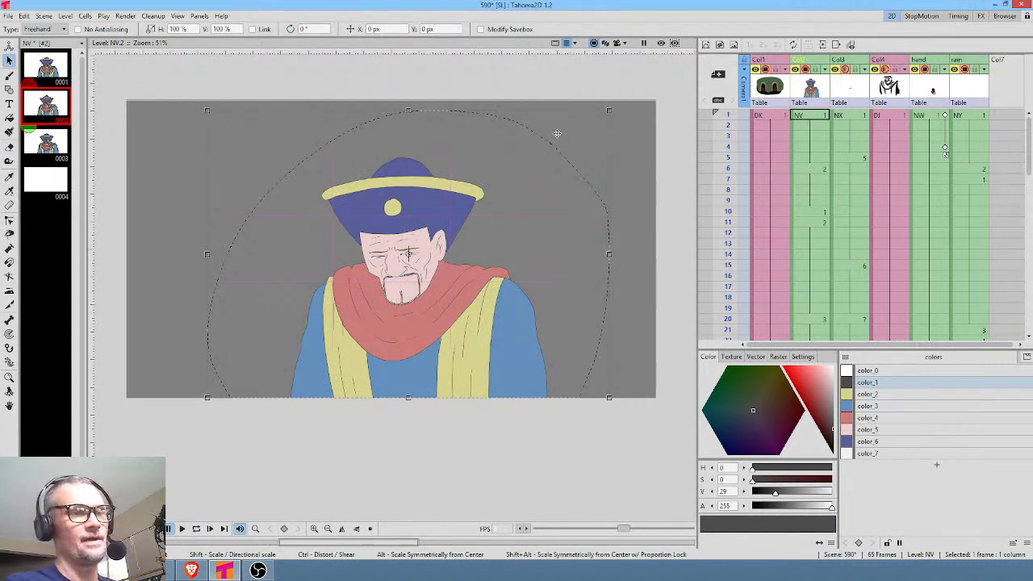
left_click(50, 187)
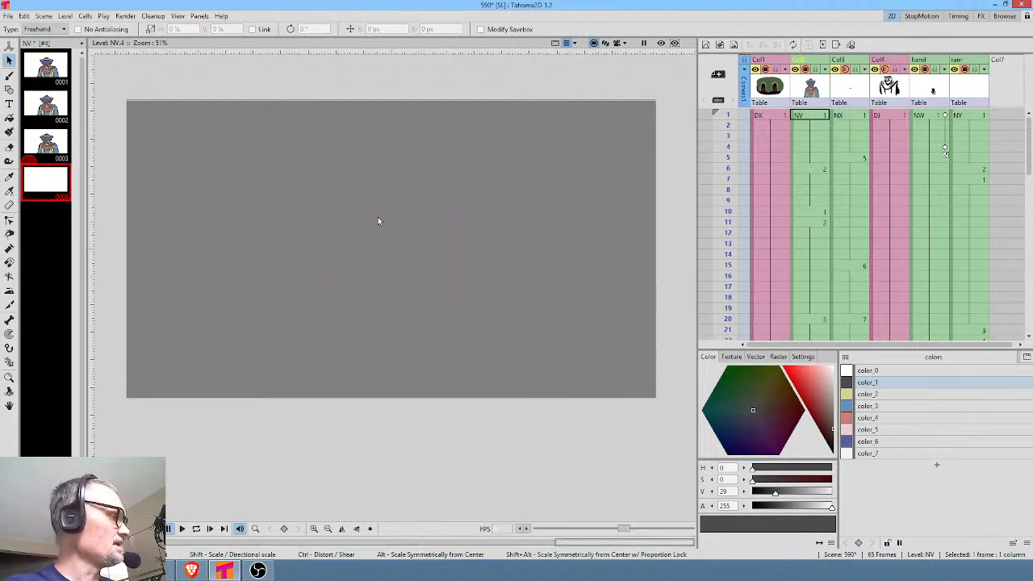
key("ctrl+v")
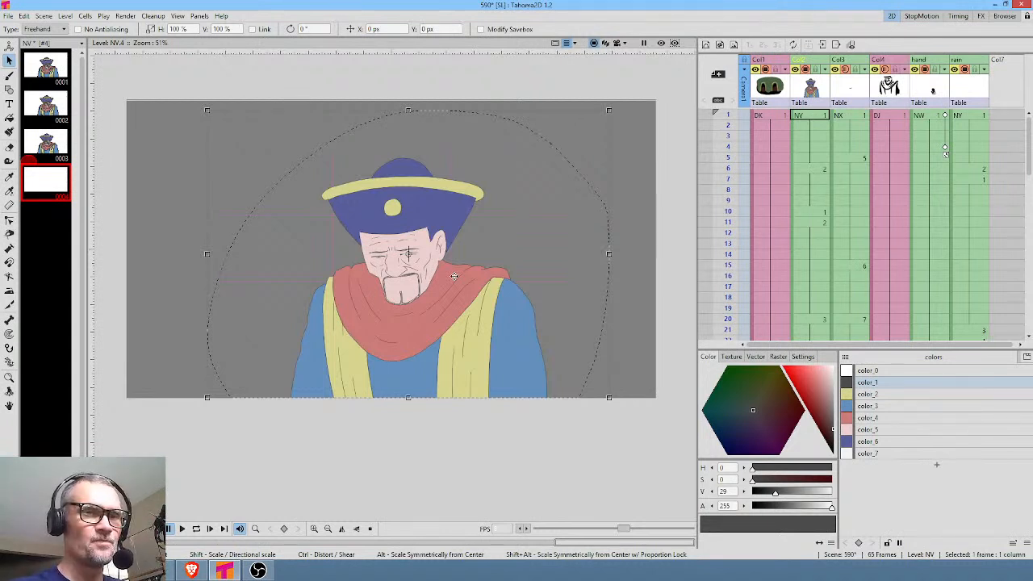
left_click(522, 74)
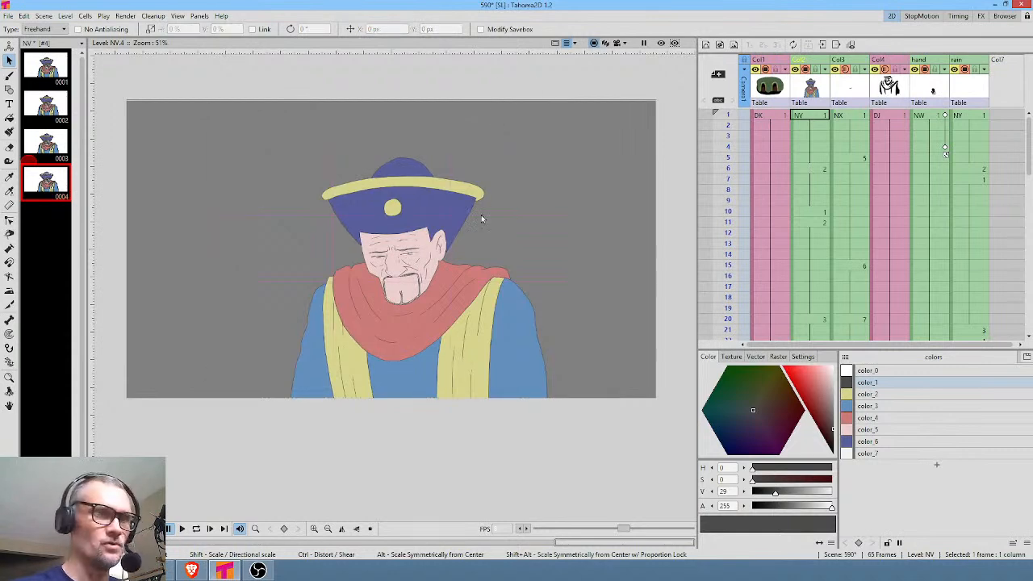
Lasso the man's hat and head in drawing 4, following the jawline, and move them up clear of the scarf.
scroll(386, 317, "up", 8)
left_click_drag(470, 271, 474, 430)
mouse_move(548, 98)
left_mouse_down()
mouse_move(360, 69)
mouse_move(192, 119)
mouse_move(162, 225)
mouse_move(216, 305)
mouse_move(261, 314)
mouse_move(316, 353)
mouse_move(381, 466)
mouse_move(409, 477)
left_mouse_up()
left_click_drag(472, 446, 506, 404)
mouse_move(522, 357)
left_mouse_down()
mouse_move(629, 237)
mouse_move(548, 99)
left_mouse_up()
left_click_drag(480, 359, 465, 237)
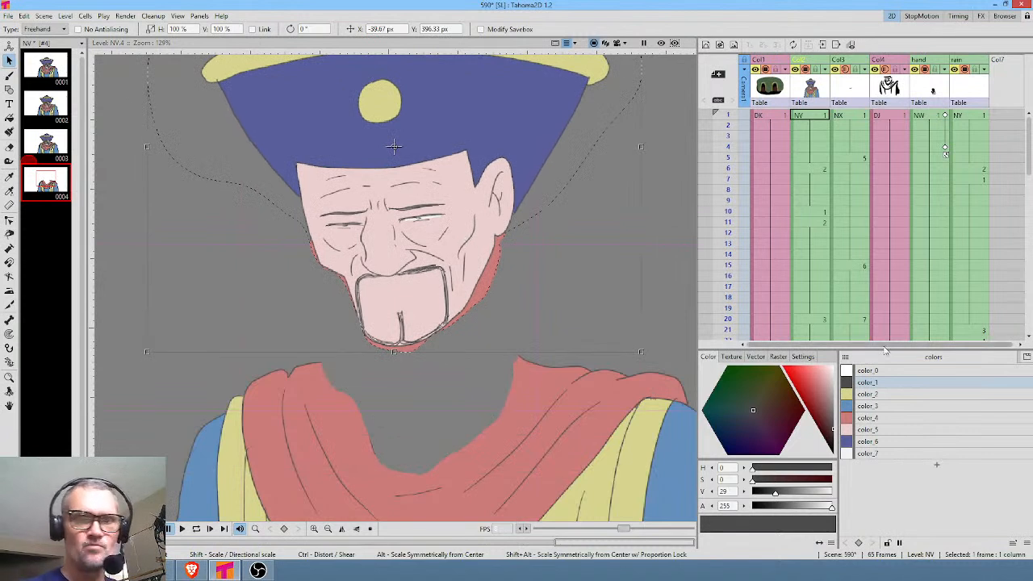
Close the gap along the scarf's upper edge with a color_4 stroke and fill the hole with color_4.
left_click(870, 417)
key("k")
left_click_drag(521, 357, 355, 360)
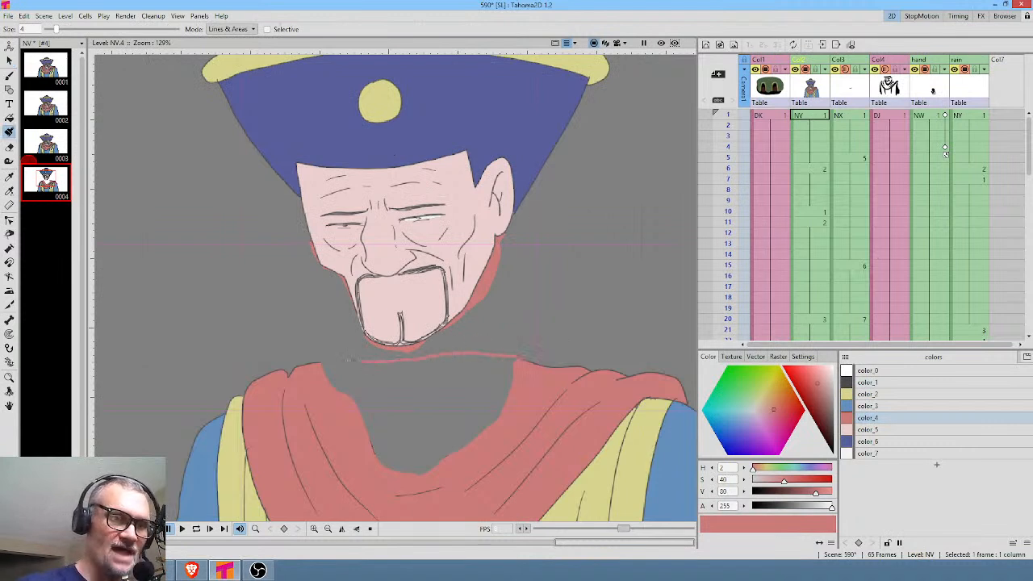
key("f")
left_click(421, 398)
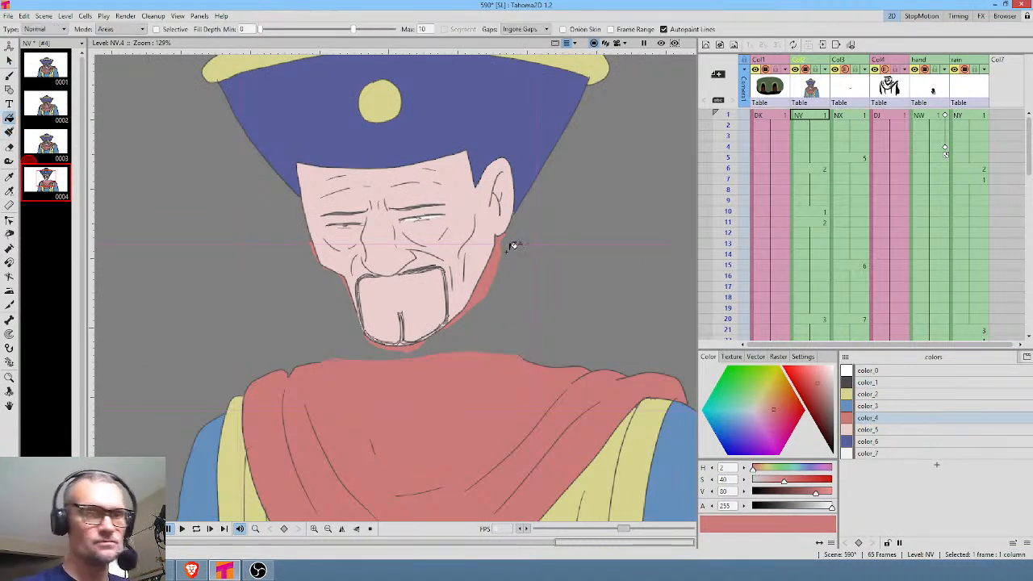
Erase the leftover red scarf fragments along both sides of the man's face and beneath his chin.
key("a")
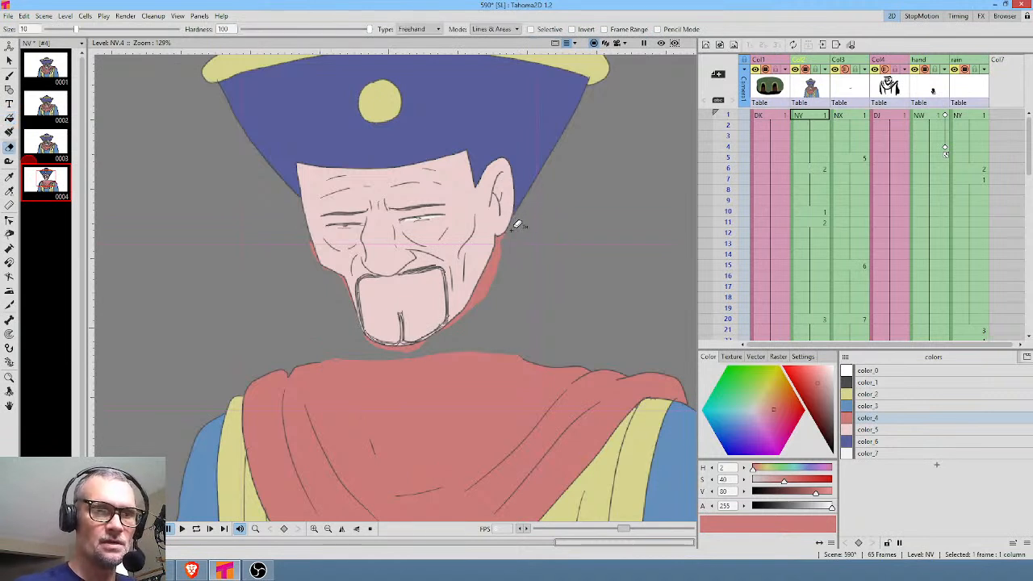
mouse_move(502, 236)
left_mouse_down()
mouse_move(497, 292)
mouse_move(483, 280)
mouse_move(442, 332)
mouse_move(508, 274)
left_mouse_up()
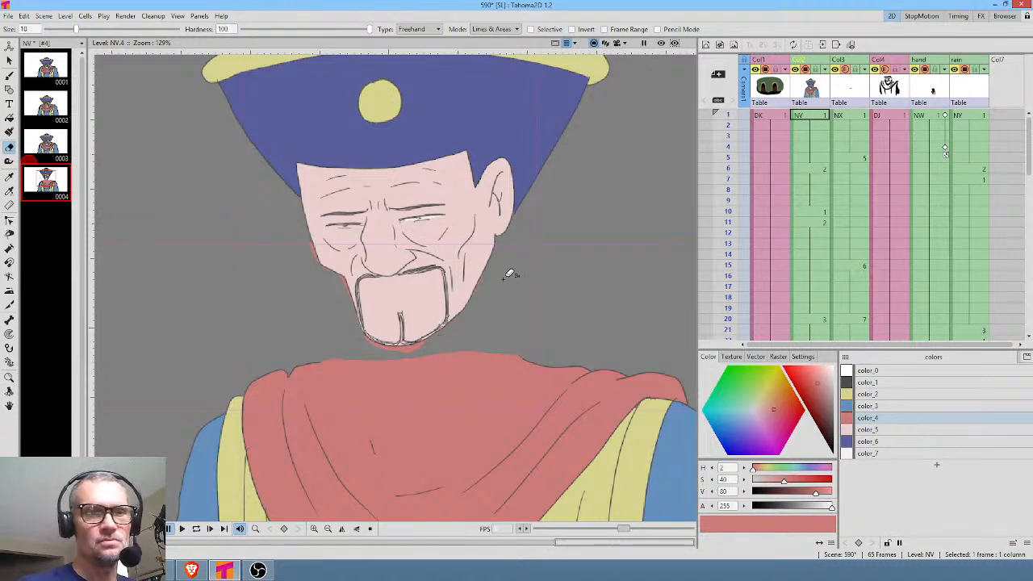
mouse_move(315, 249)
left_mouse_down()
mouse_move(303, 254)
mouse_move(298, 234)
mouse_move(347, 285)
mouse_move(340, 309)
left_mouse_up()
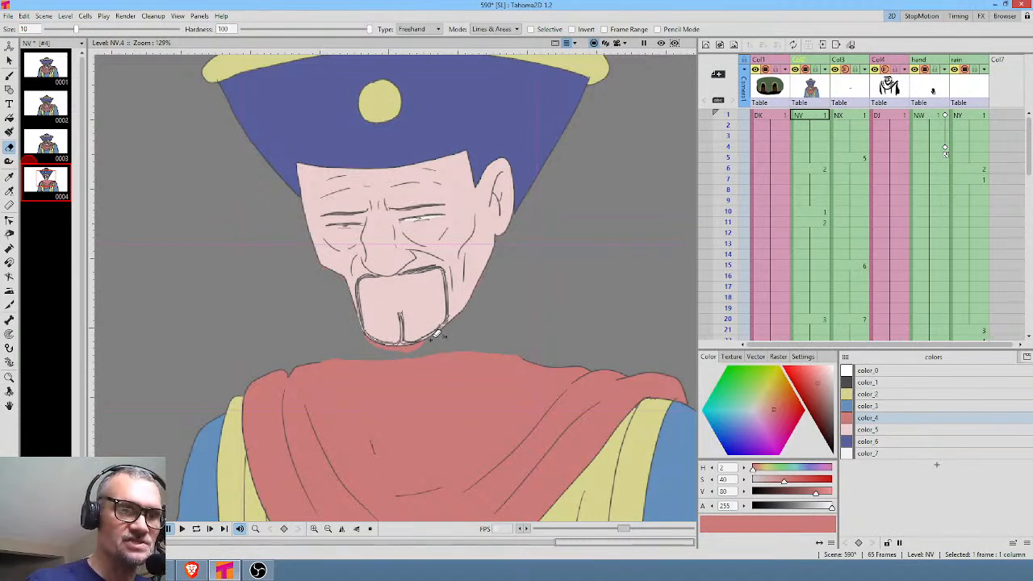
mouse_move(418, 342)
left_mouse_down()
mouse_move(364, 331)
mouse_move(368, 345)
mouse_move(405, 353)
mouse_move(446, 335)
left_mouse_up()
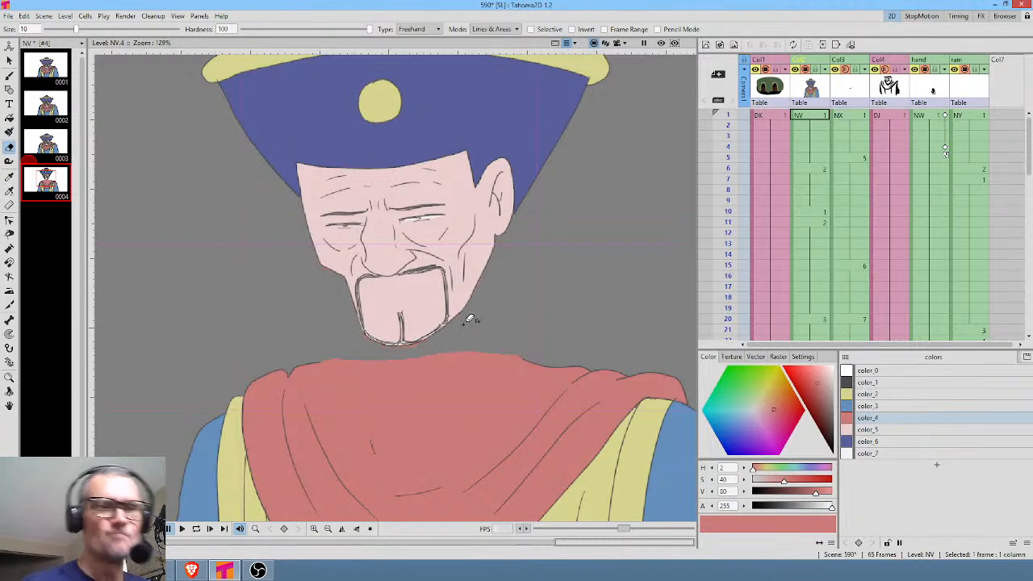
scroll(469, 317, "down", 3)
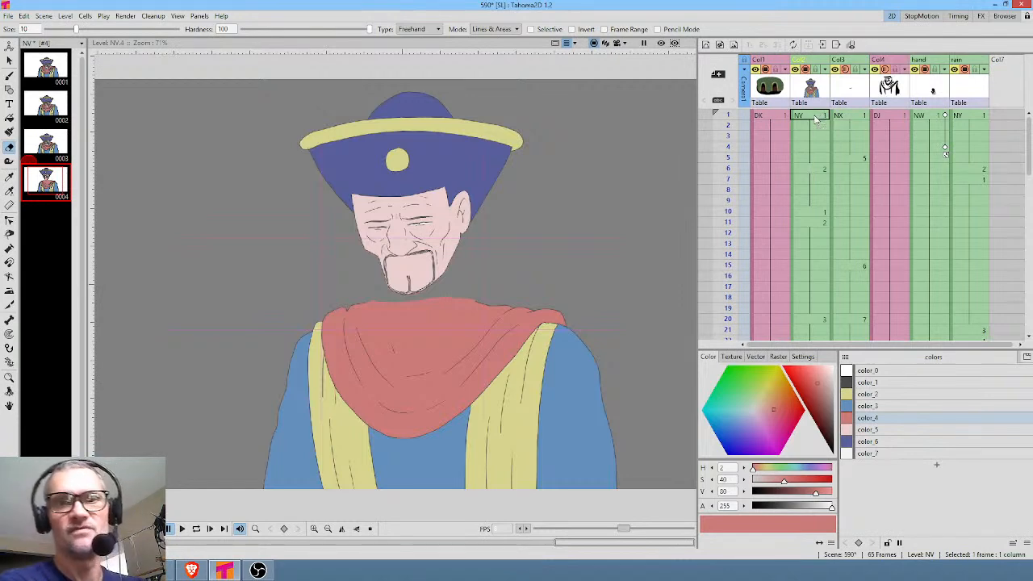
Compare the composited man and the NX column's mouth drawings at frames 1, 5 and 9 of scene 590.
left_click(816, 119)
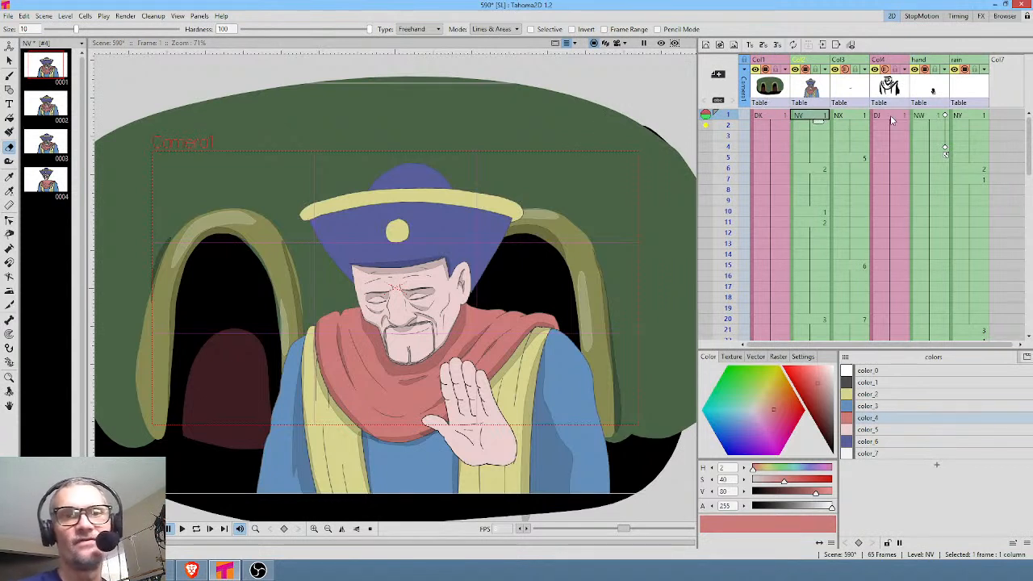
left_click(727, 168)
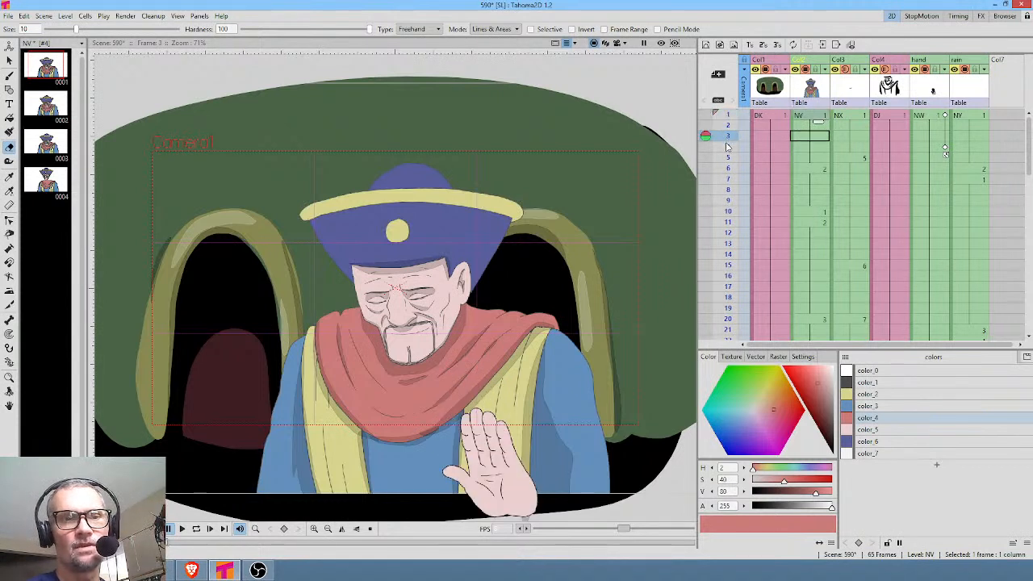
mouse_move(727, 179)
left_mouse_down()
mouse_move(727, 253)
mouse_move(727, 200)
left_mouse_up()
left_click(849, 98)
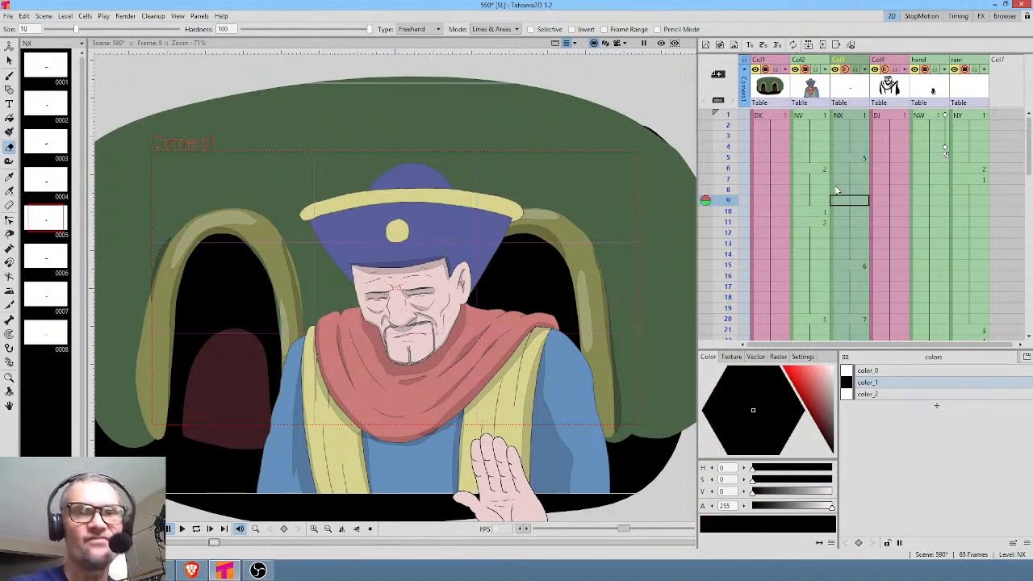
left_click(860, 158)
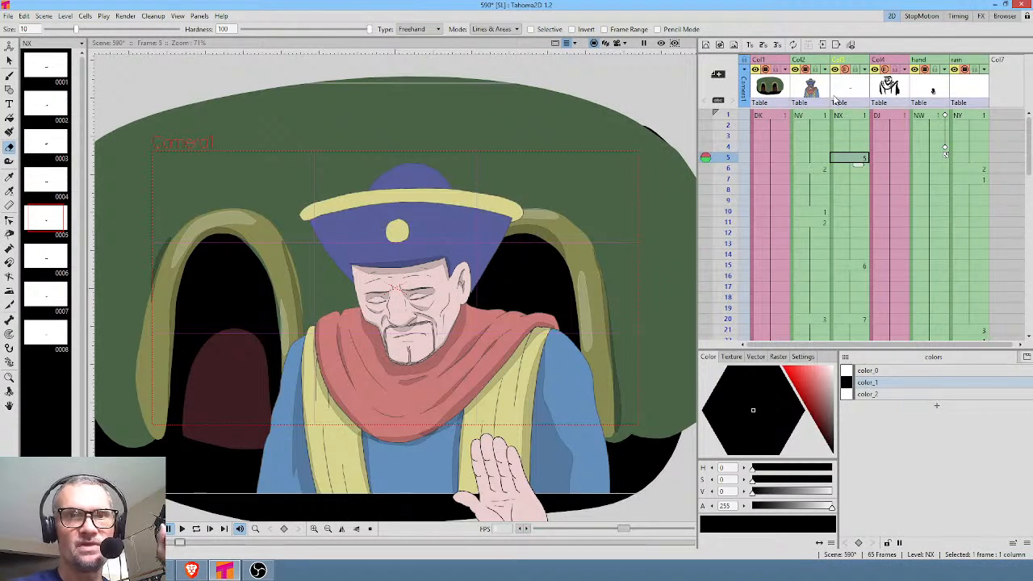
left_click(726, 115)
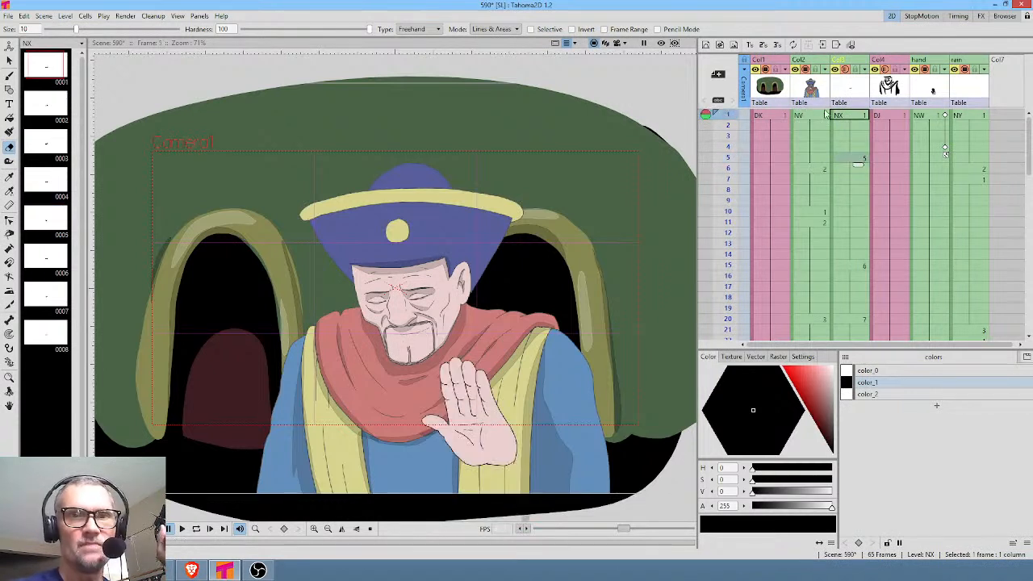
left_click(849, 116)
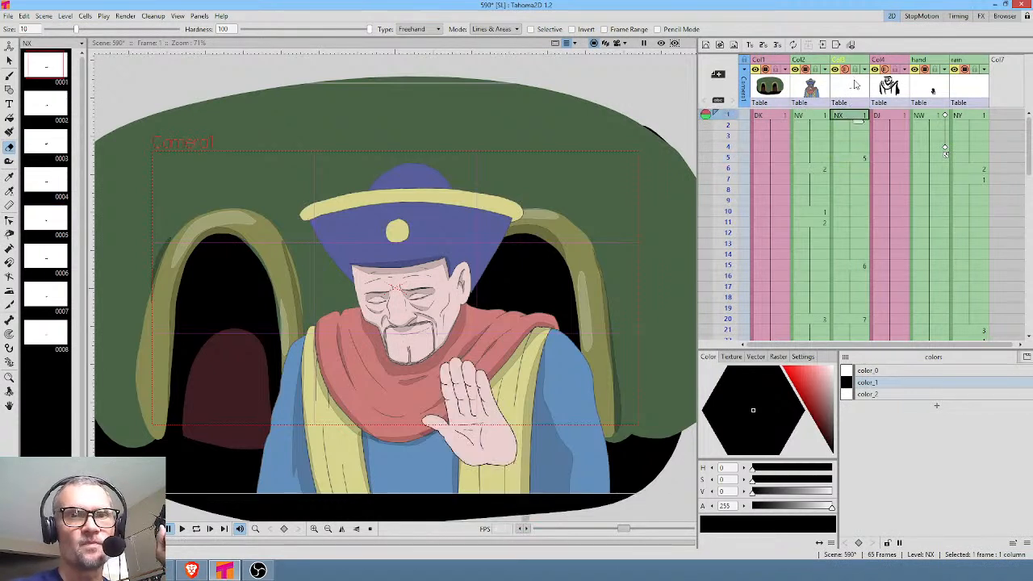
Rename the NX level's column to mouth.
left_click(845, 69)
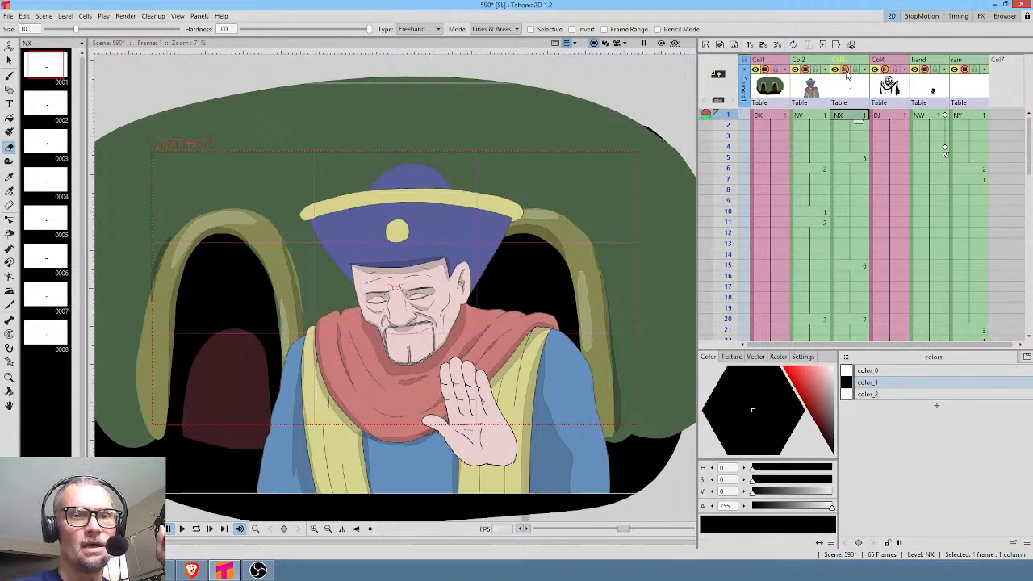
left_click(857, 61)
double_click(860, 61)
type("mouth")
key("Return")
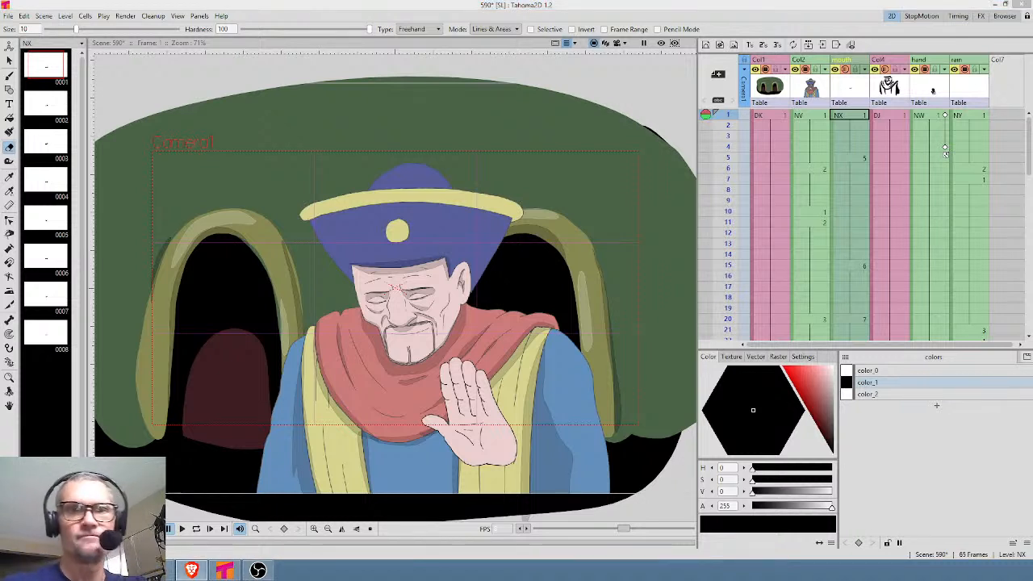
Remove frames 1 to 10 from the NV column so that it starts with drawing 2.
left_click(727, 135)
mouse_move(731, 145)
left_mouse_down()
mouse_move(731, 171)
mouse_move(731, 129)
mouse_move(723, 274)
mouse_move(726, 251)
left_mouse_up()
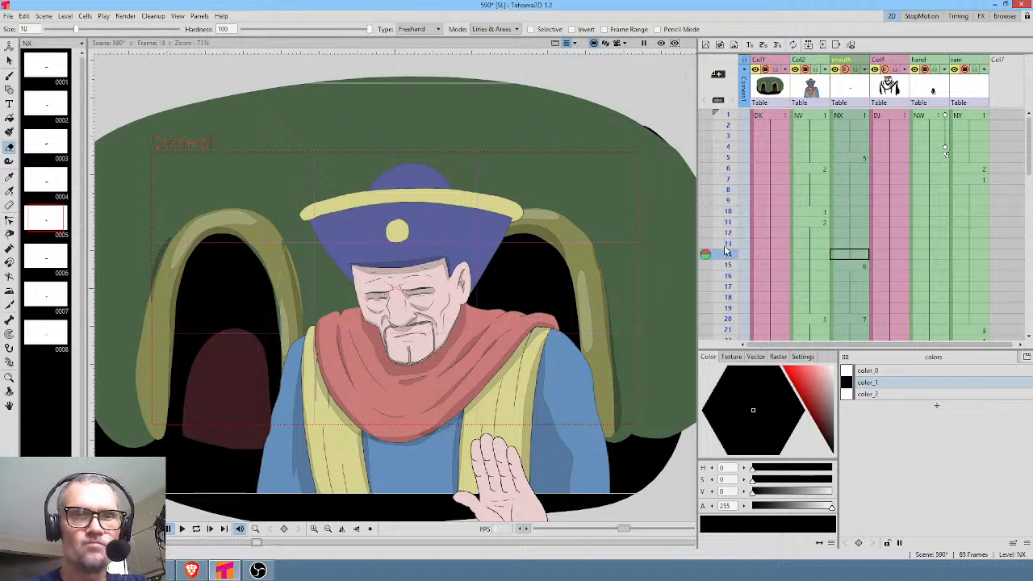
left_click(817, 212)
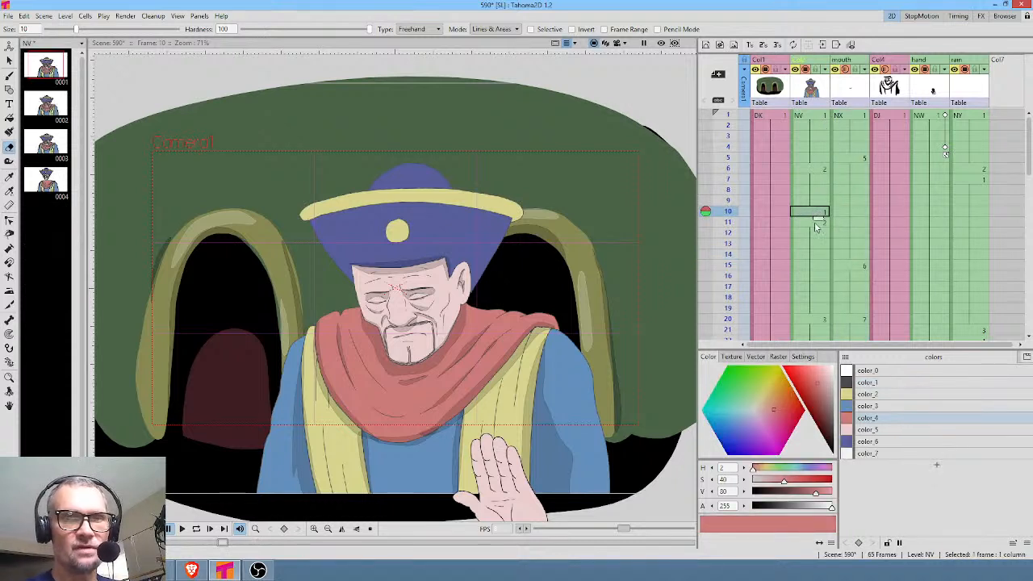
left_click(814, 223)
left_click(820, 117)
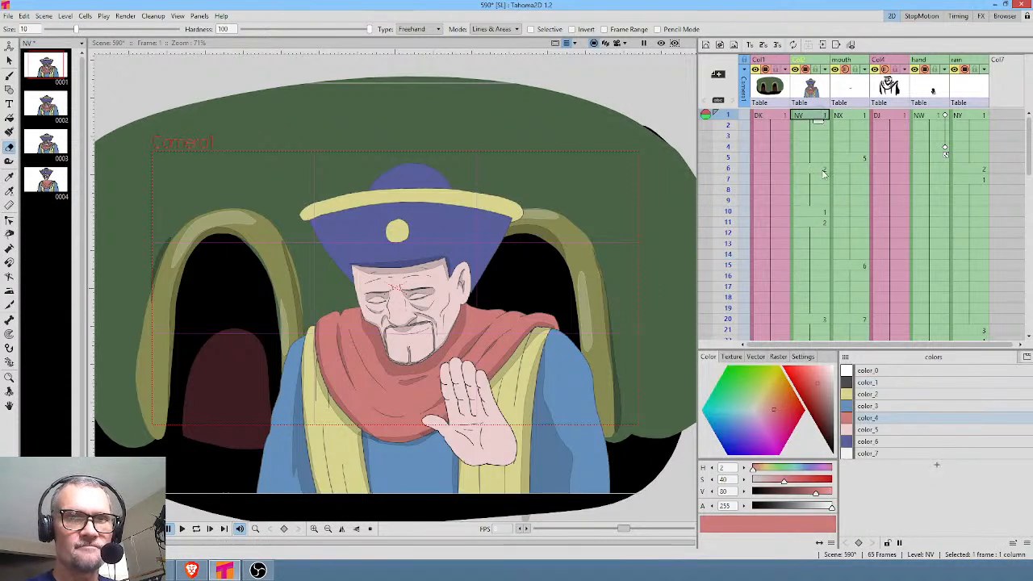
left_click(818, 212, "shift")
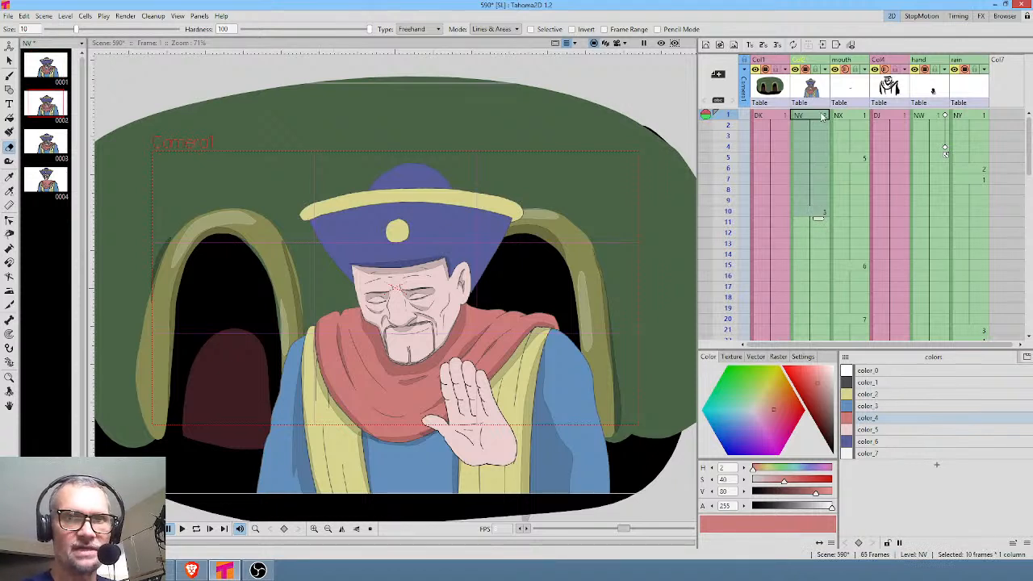
Clear the change to drawing 3 at frame 10 and extend drawing 2 down the NV column.
left_click(817, 214)
left_click(817, 213)
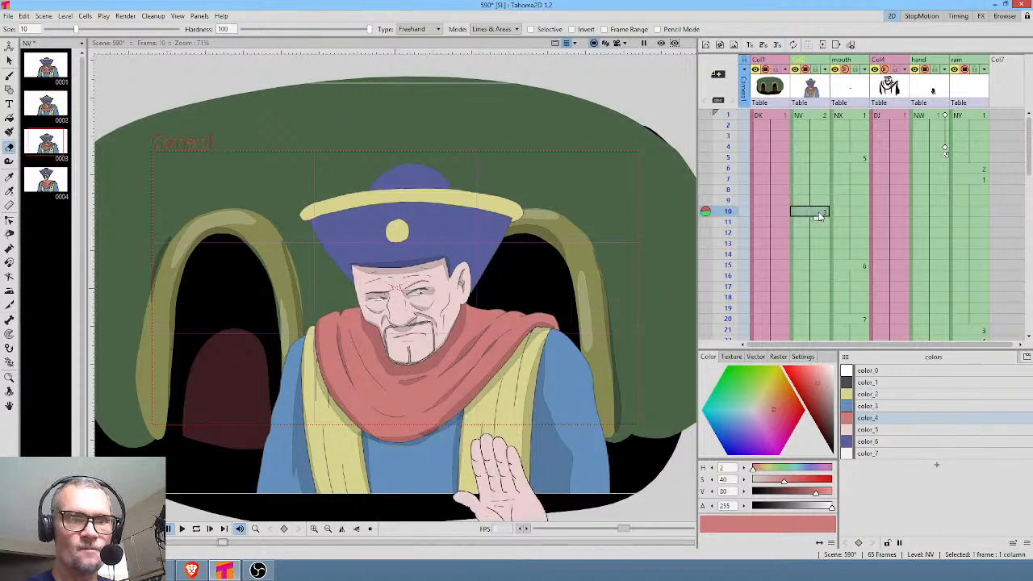
left_click(826, 200)
left_click_drag(819, 209, 819, 317)
scroll(894, 159, "up", 4)
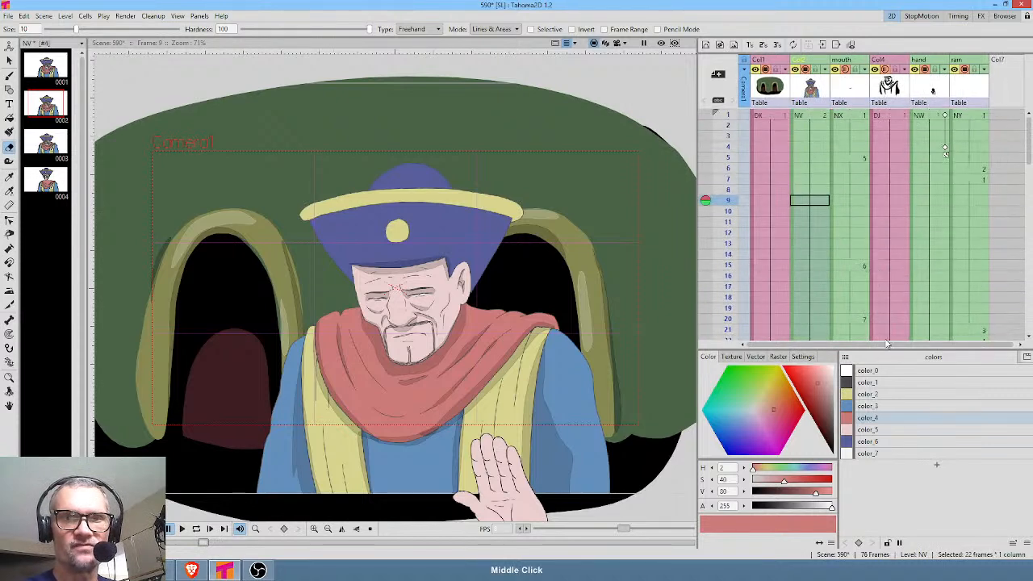
Examine the mouth drawings at frames 1 and 5 up close and check the timing in the rest of the mouth column.
left_click(859, 117)
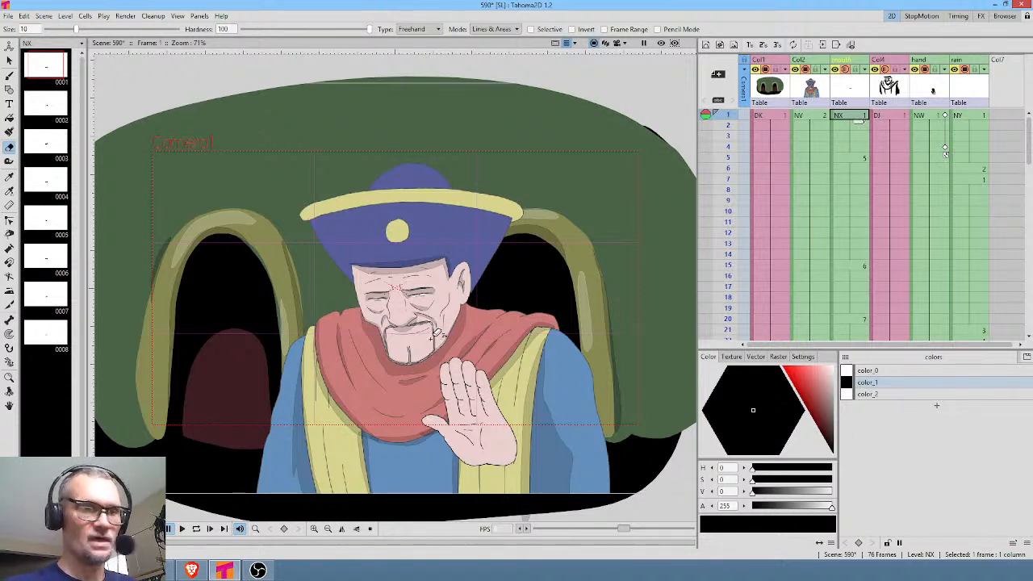
left_click_drag(419, 349, 470, 336)
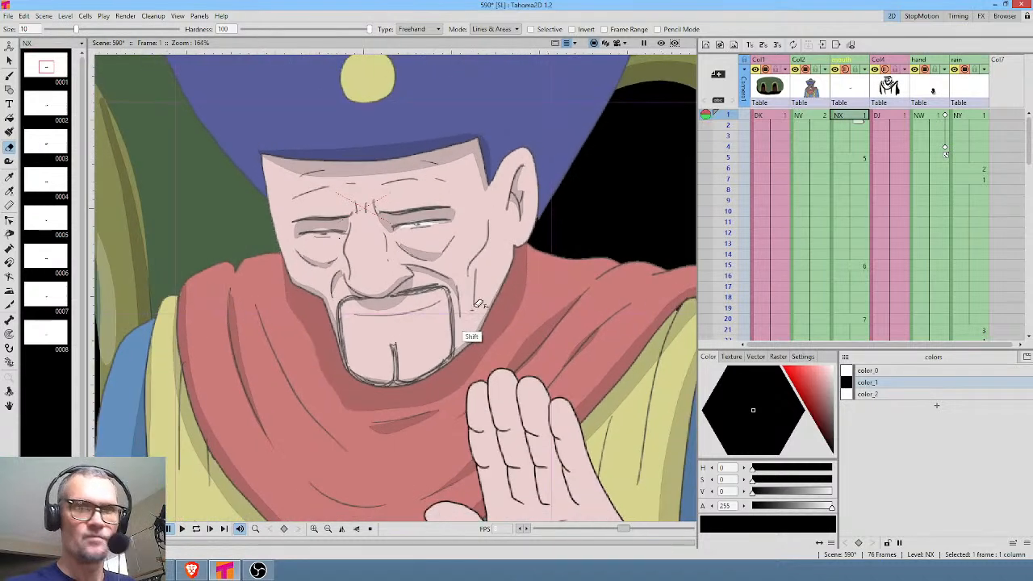
left_click_drag(731, 137, 731, 173)
left_click(861, 157)
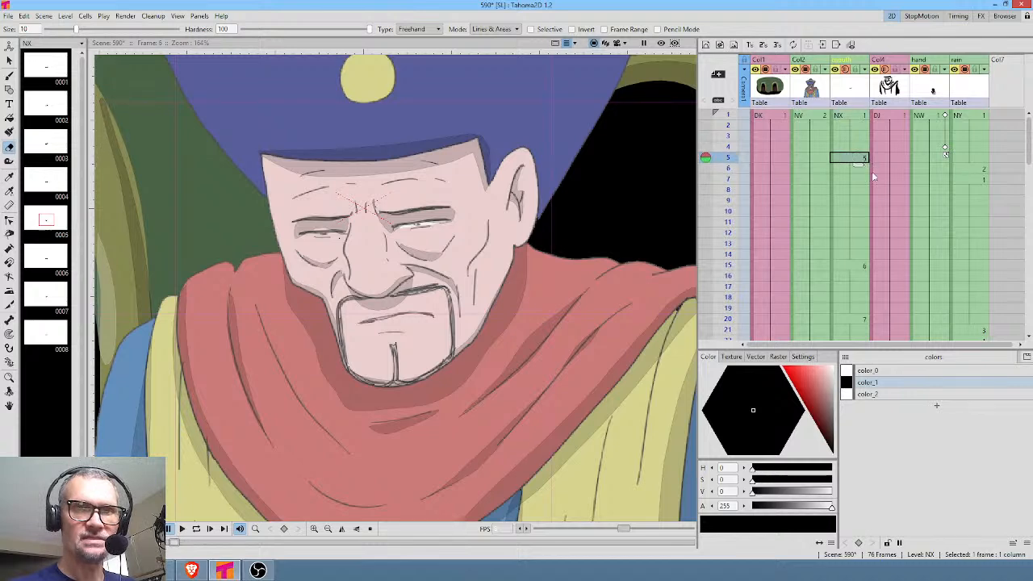
scroll(919, 191, "down", 9)
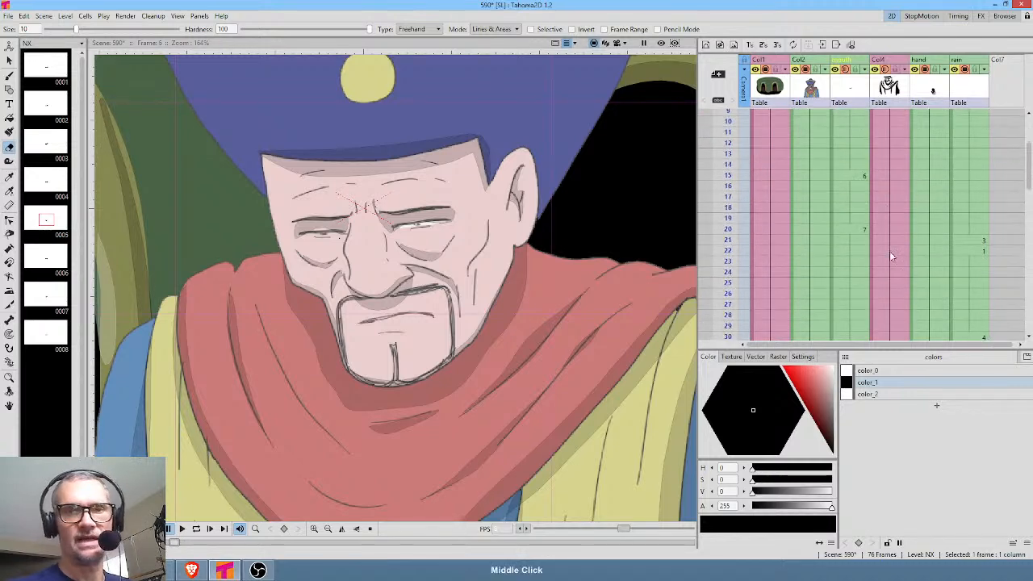
scroll(924, 148, "up", 4)
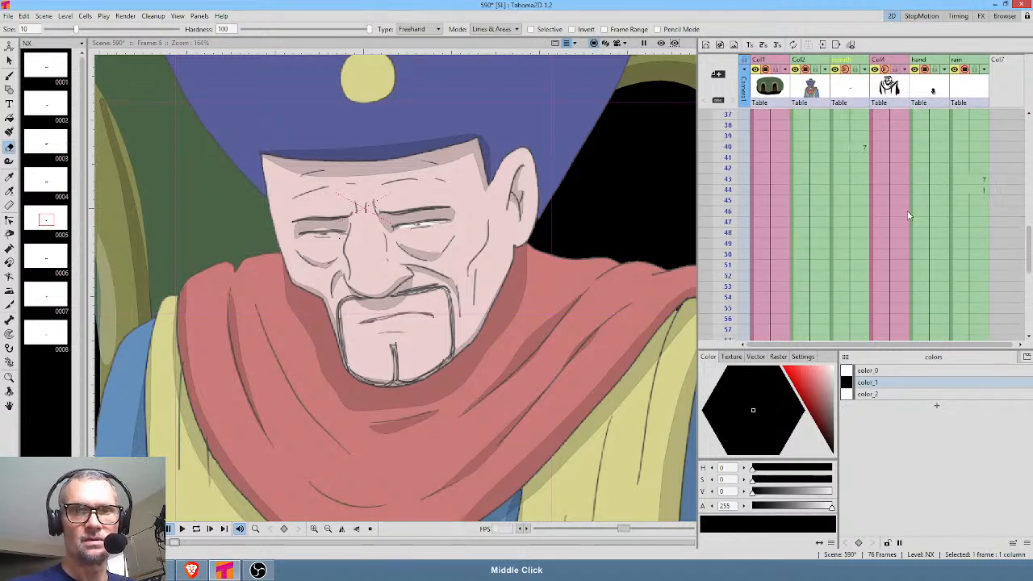
Review the mouth drawings at frames 15, 20, 34 and 40 of the mouth column.
scroll(910, 305, "up", 5)
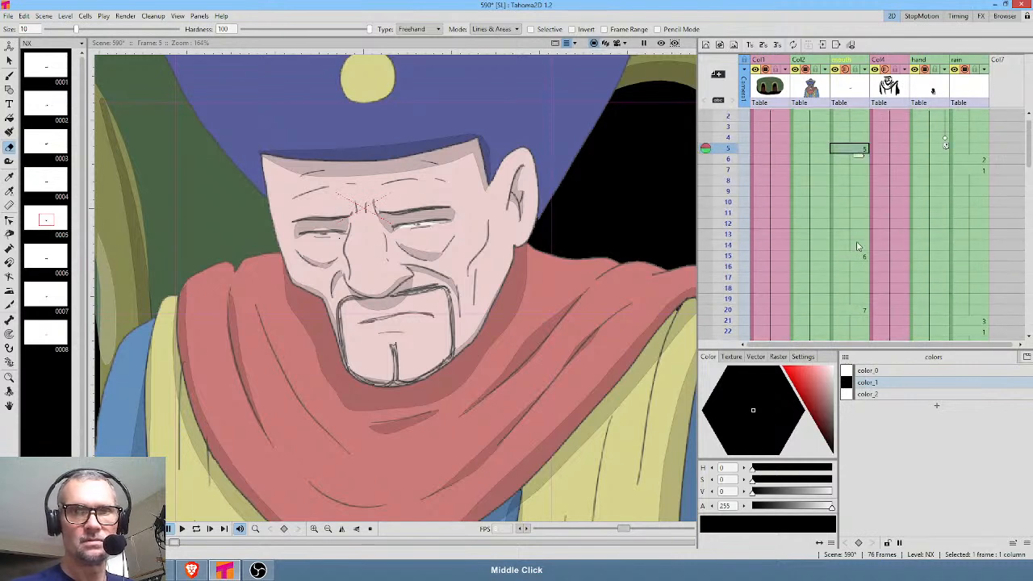
left_click(856, 256)
left_click(855, 306)
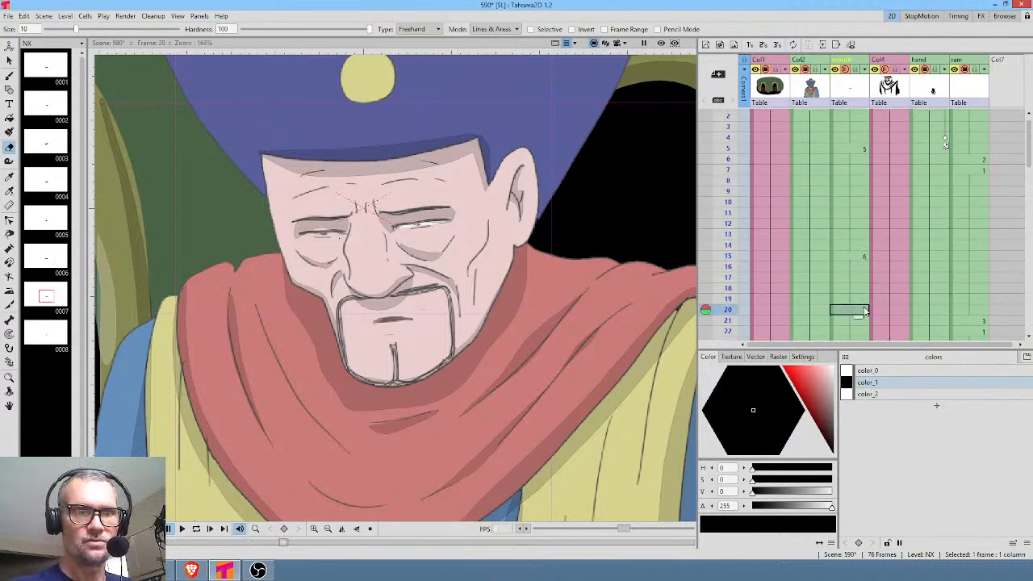
scroll(935, 201, "down", 3)
scroll(902, 239, "down", 1)
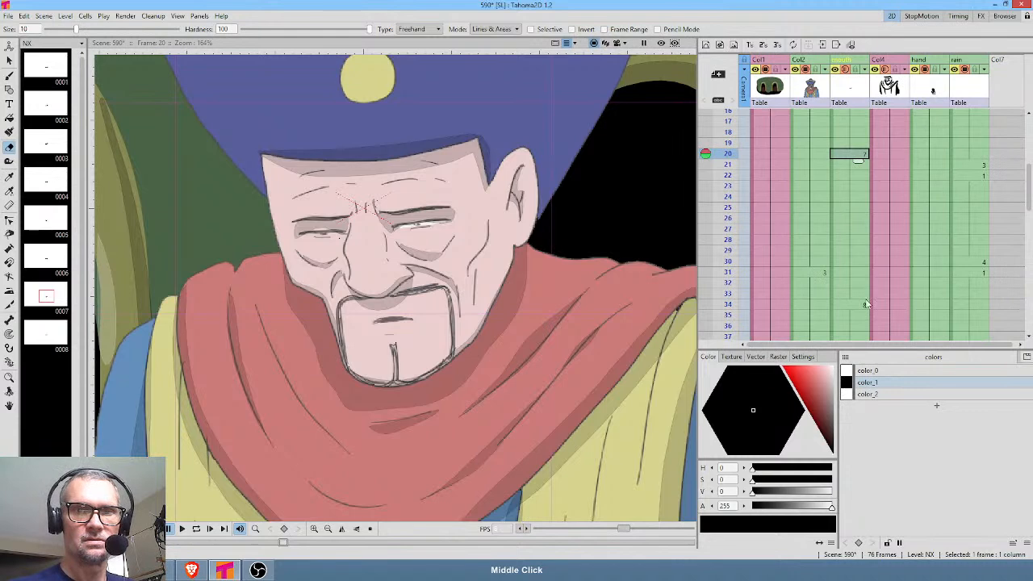
left_click(857, 300)
scroll(904, 250, "down", 2)
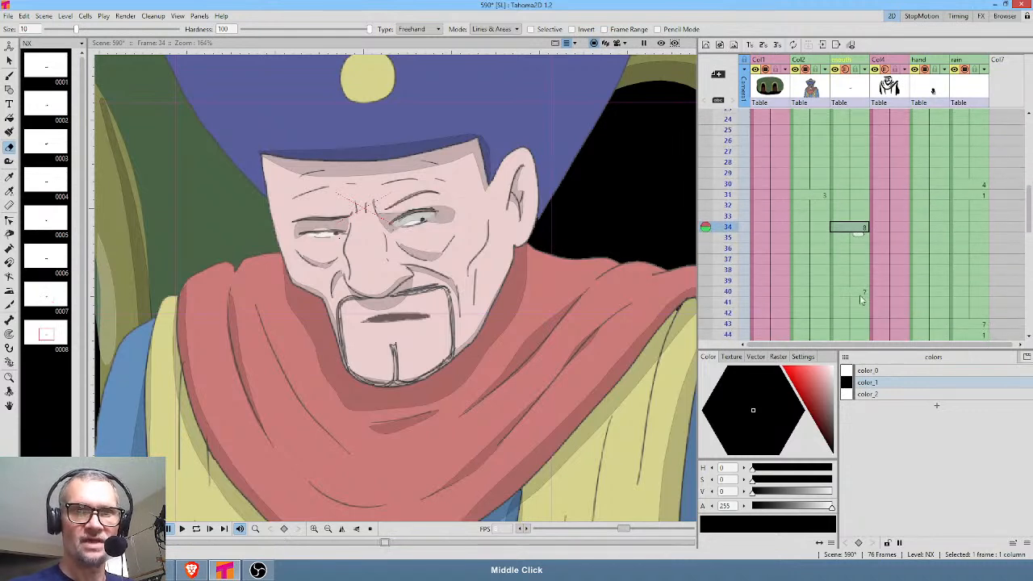
left_click(860, 293)
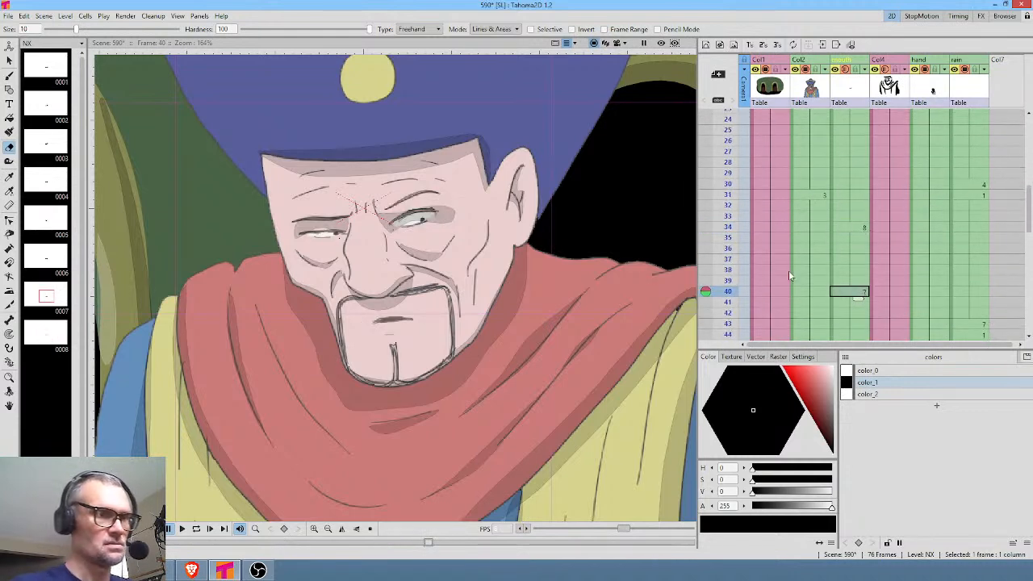
Remove frames 5 to 33 from the mouth column so that drawing 8 starts at frame 5.
left_click(52, 340)
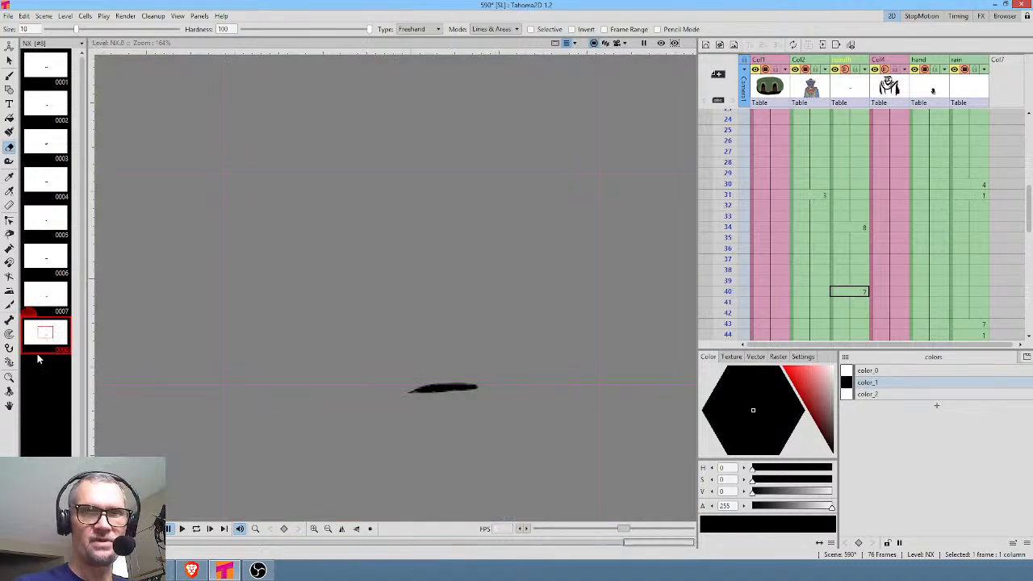
left_click(862, 216)
scroll(893, 193, "up", 5)
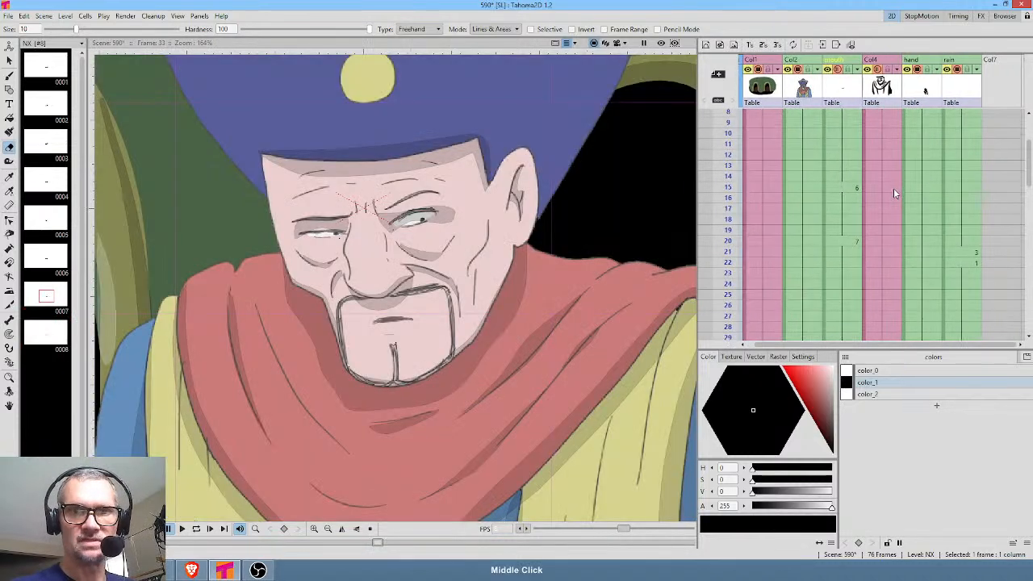
scroll(893, 187, "up", 2)
left_click(865, 159, "shift")
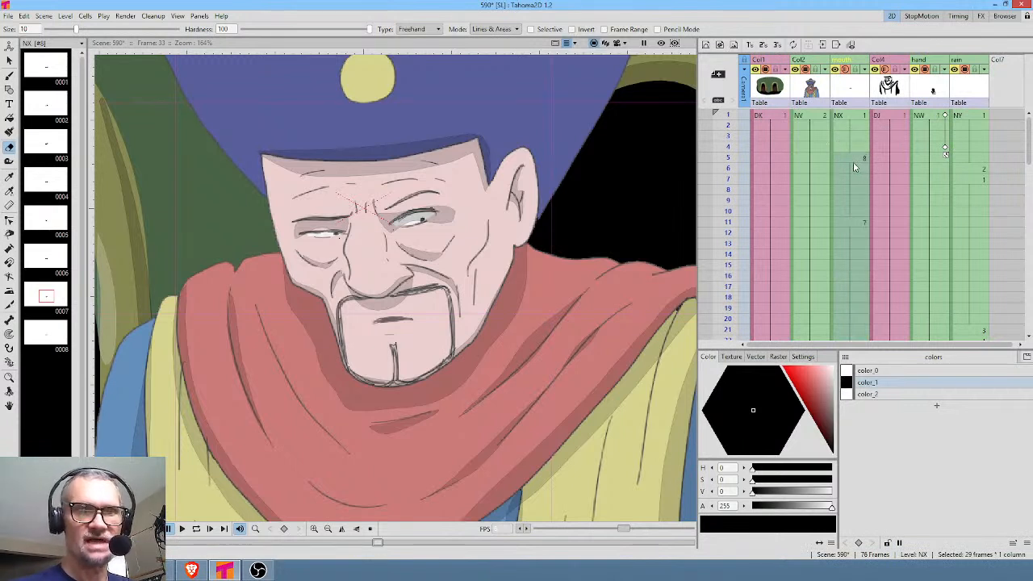
Clear the mouth column's cells from frame 8 to frame 36, keeping drawing 8 on frames 5 to 7.
left_click(860, 159)
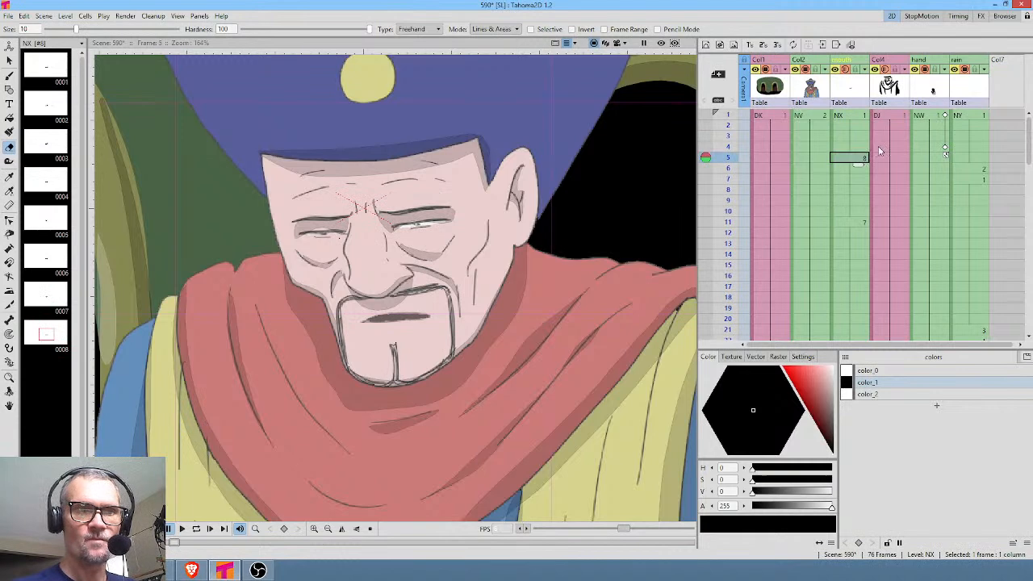
left_click(860, 213)
left_click(863, 192)
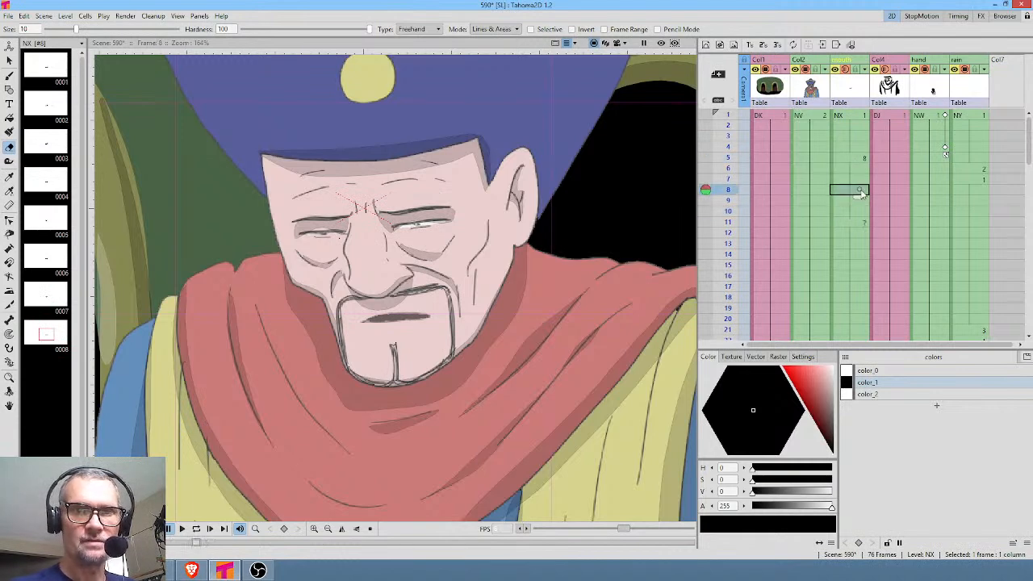
scroll(909, 276, "down", 4)
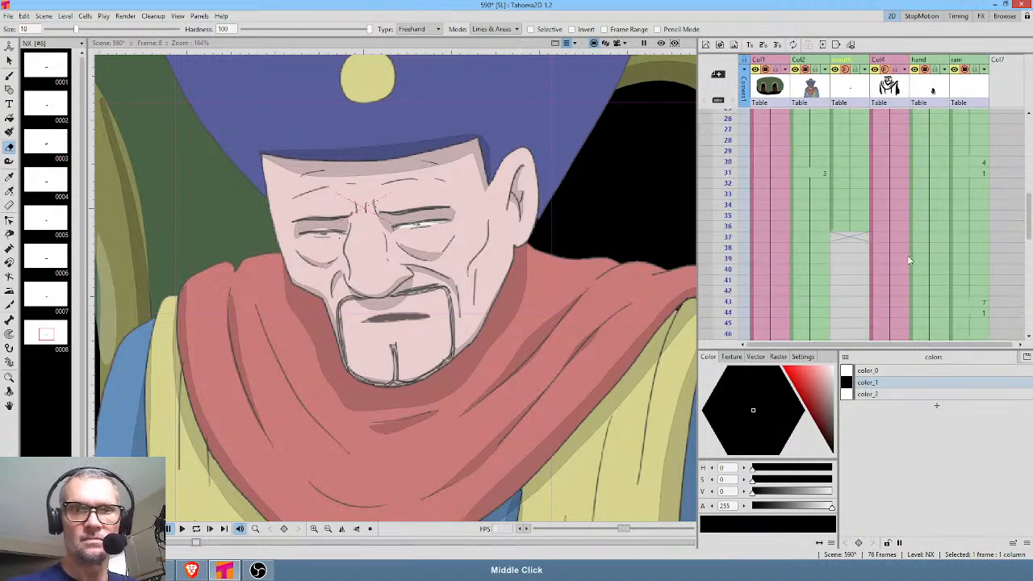
left_click(862, 225, "shift")
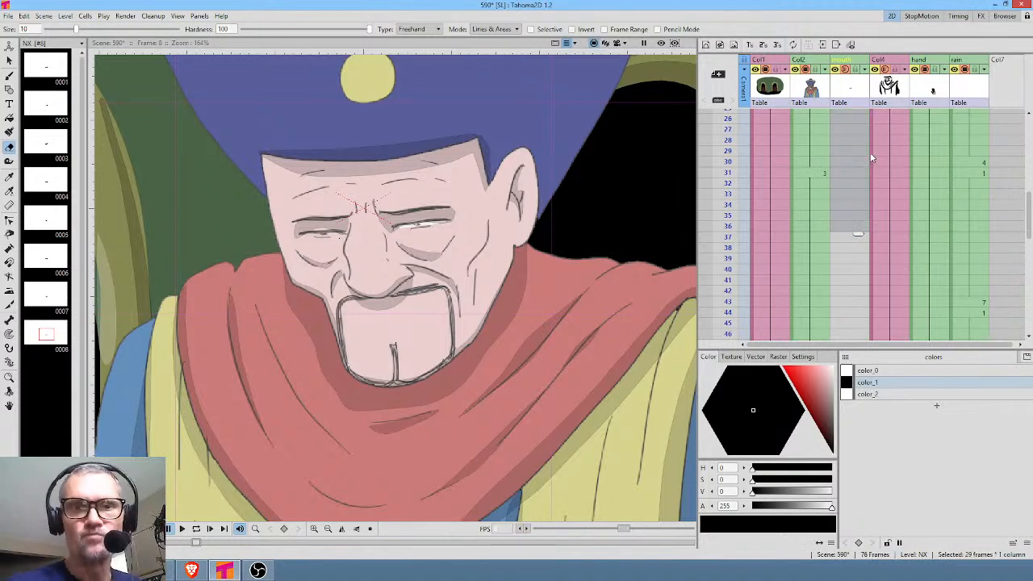
Duplicate mouth drawing 8 in the level and place the copy numbered 9 in the mouth column at frame 8.
scroll(870, 157, "up", 5)
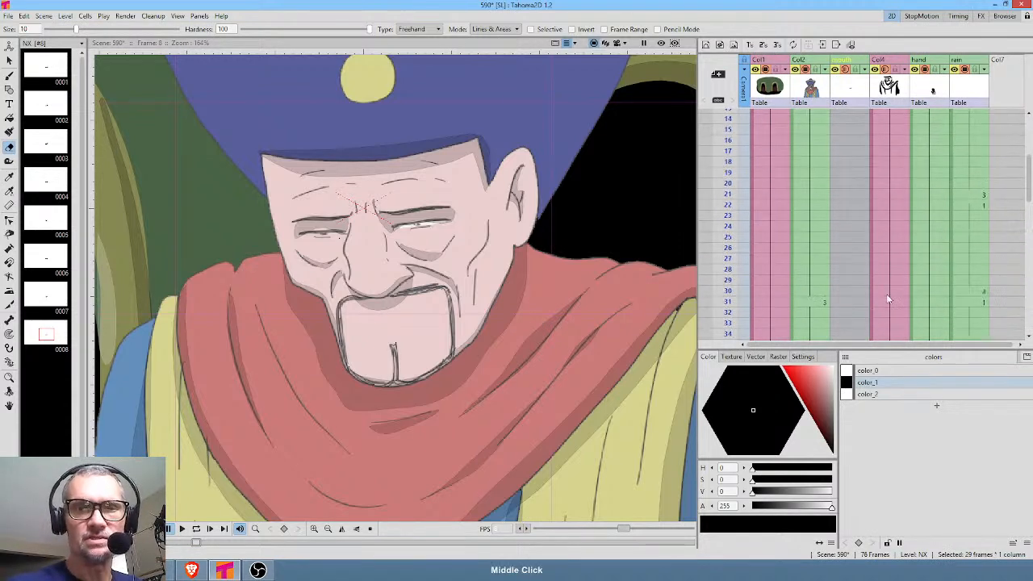
left_click(862, 159)
left_click(864, 179)
left_click(48, 334)
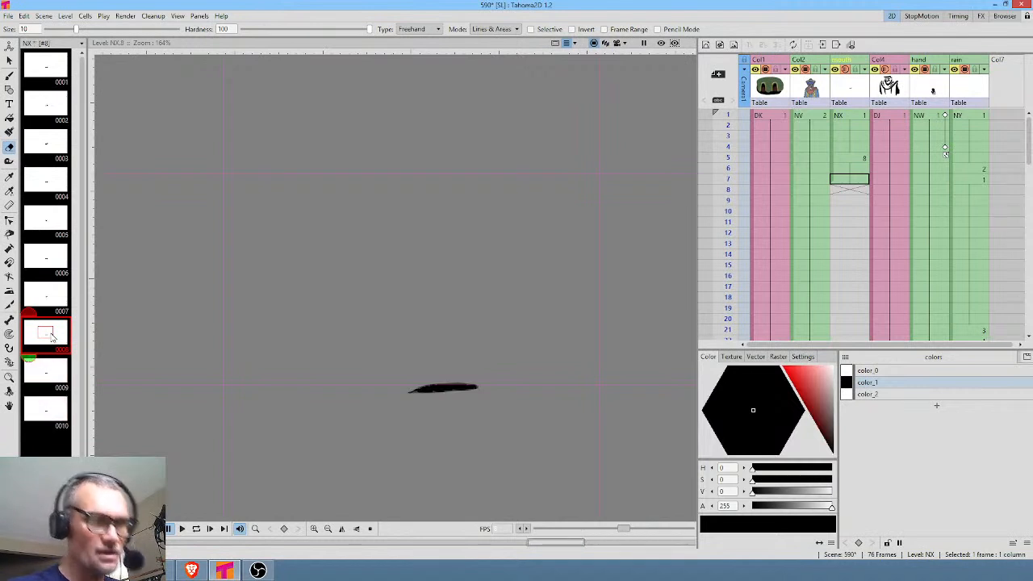
left_click(42, 371)
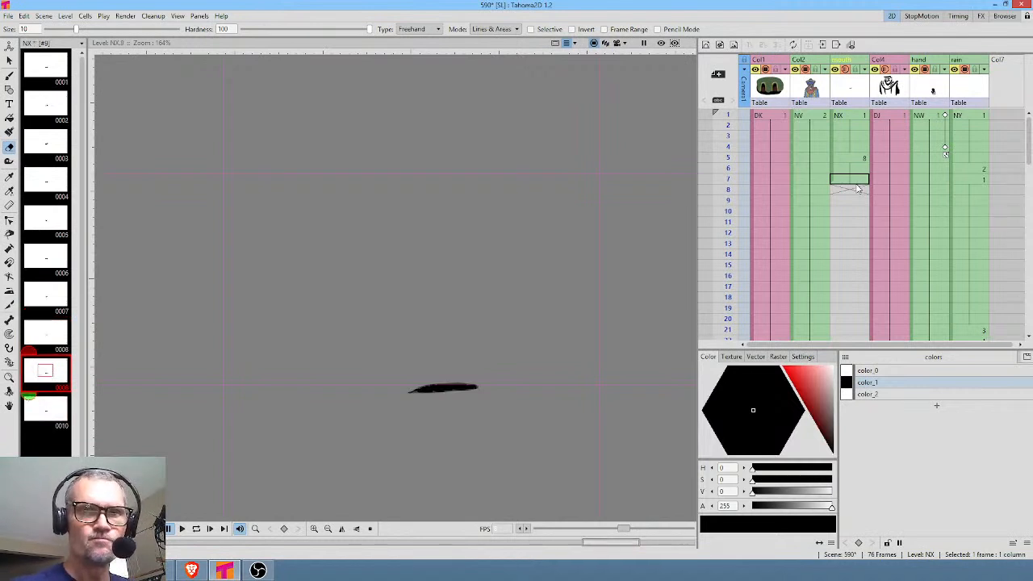
left_click_drag(43, 373, 858, 192)
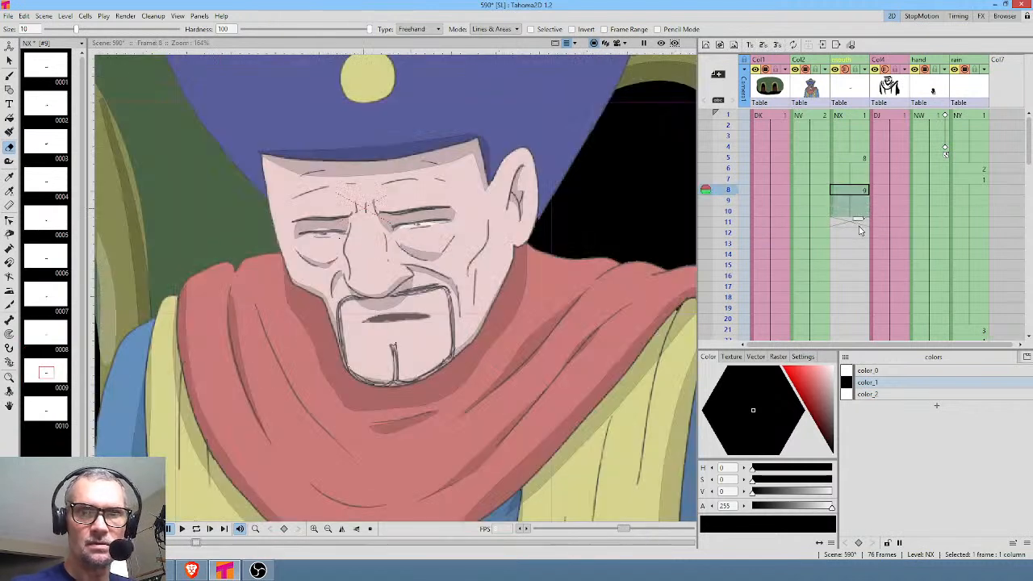
Remove frame 7 from the mouth column so that drawing 9 covers frames 7 and 8.
left_click(860, 179)
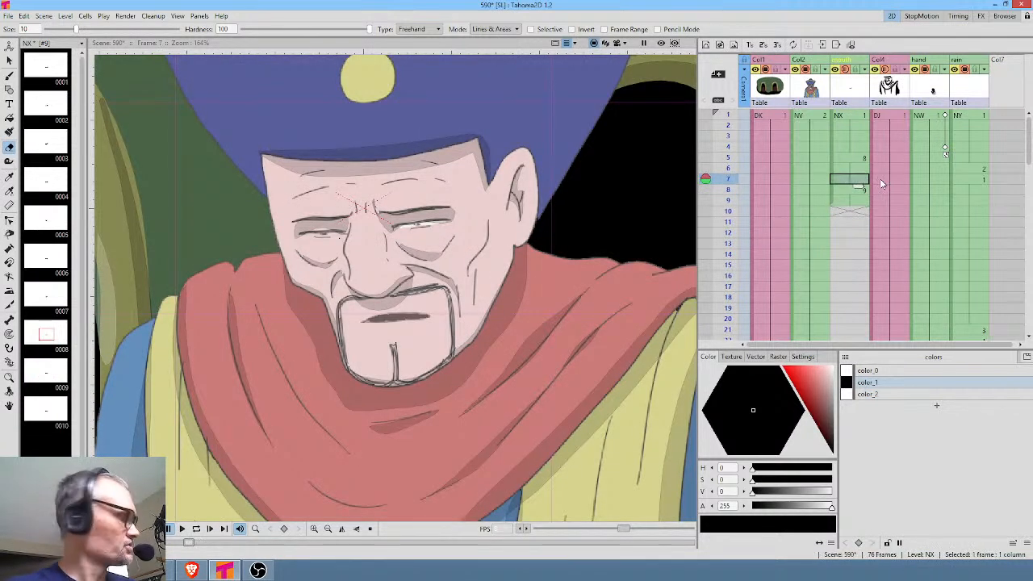
key("Delete")
left_click(851, 192)
left_click(859, 180)
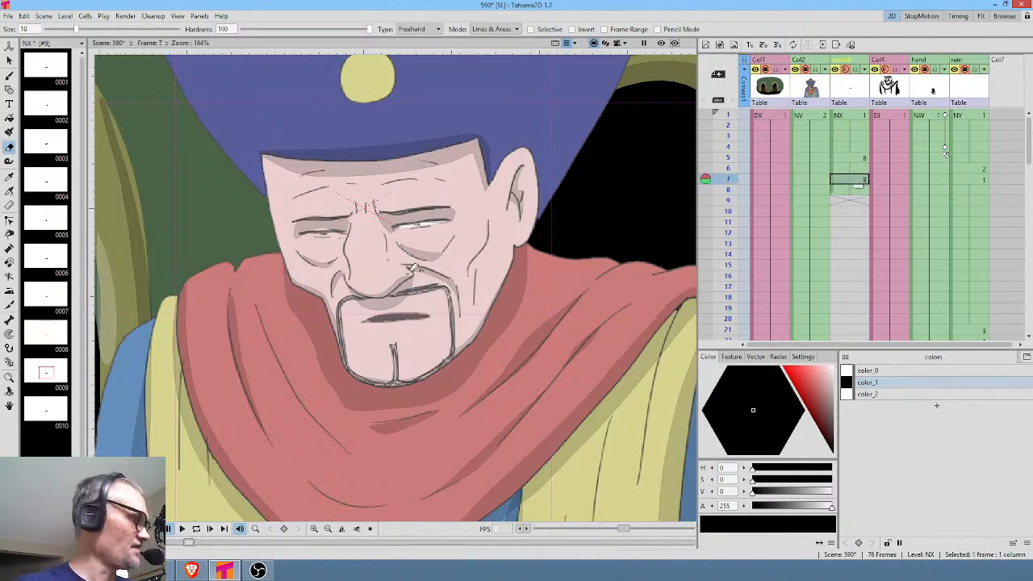
Outline a lower, wider mouth opening on drawing 9 with the brush and fill it with black color_1.
key("b")
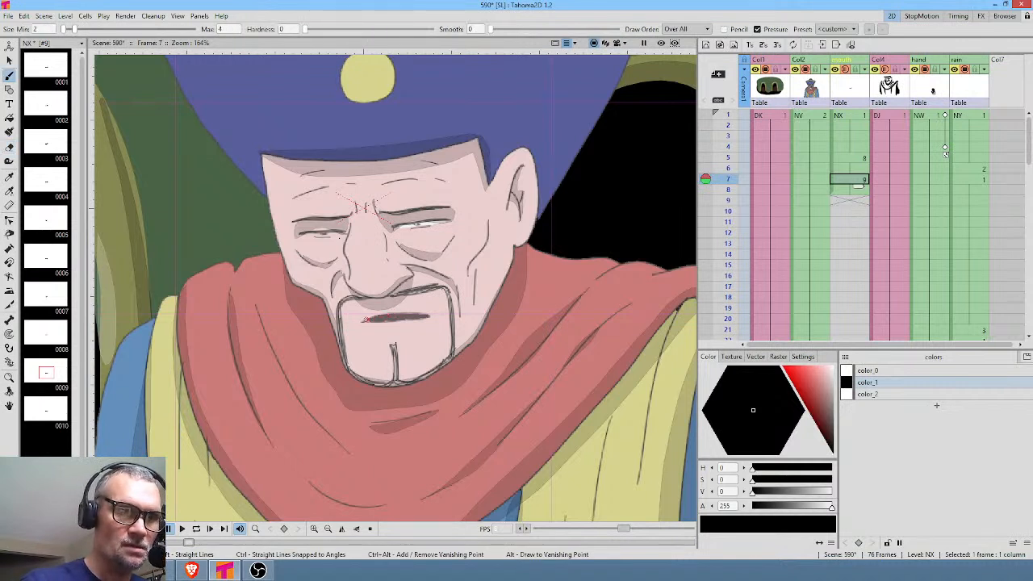
left_click_drag(368, 326, 428, 321)
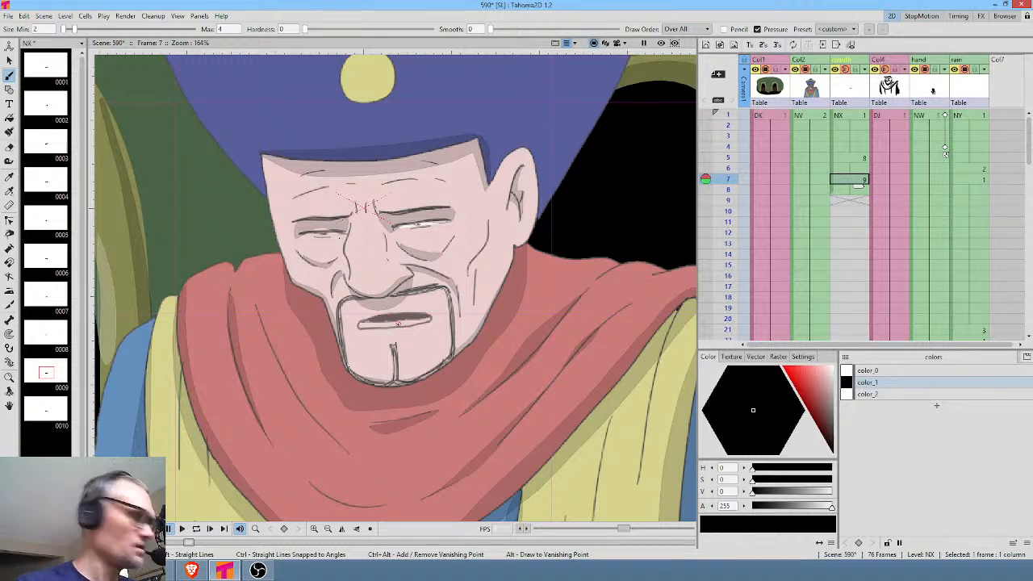
key("f")
left_click(403, 321)
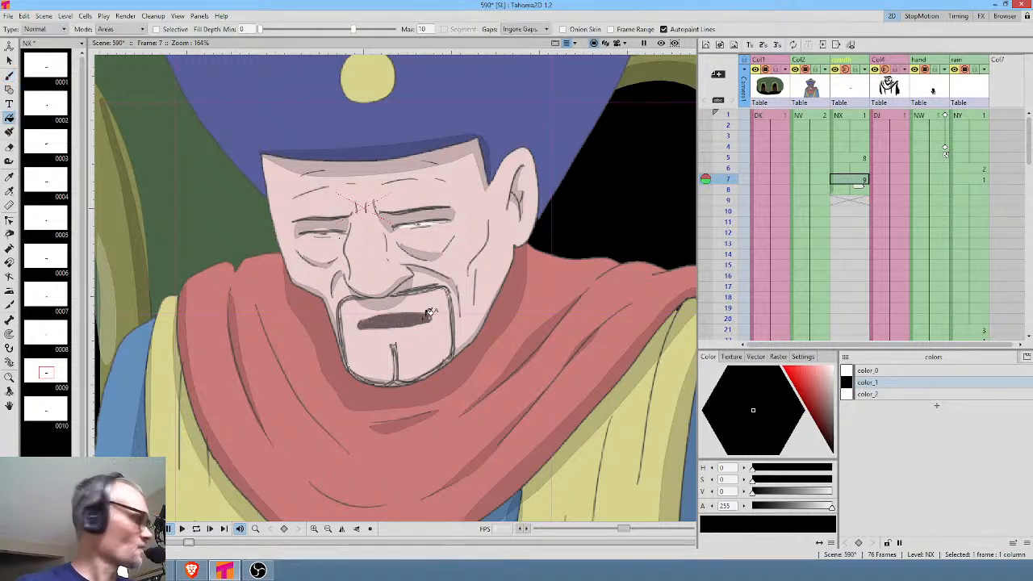
key("b")
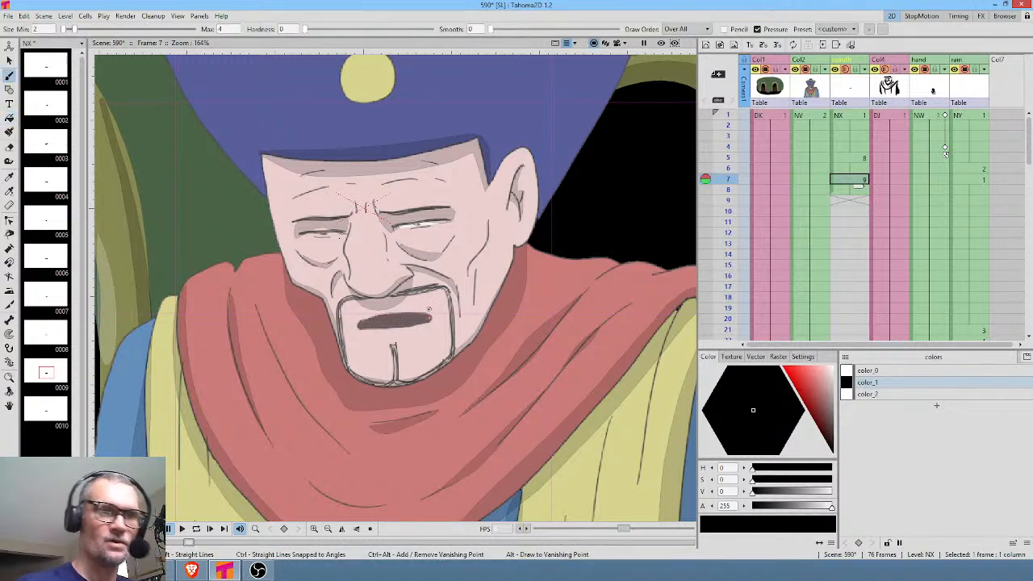
Repeat the 8 and 9 mouth cycle from frames 5 to 8 on frames 9 to 12.
left_click(849, 158)
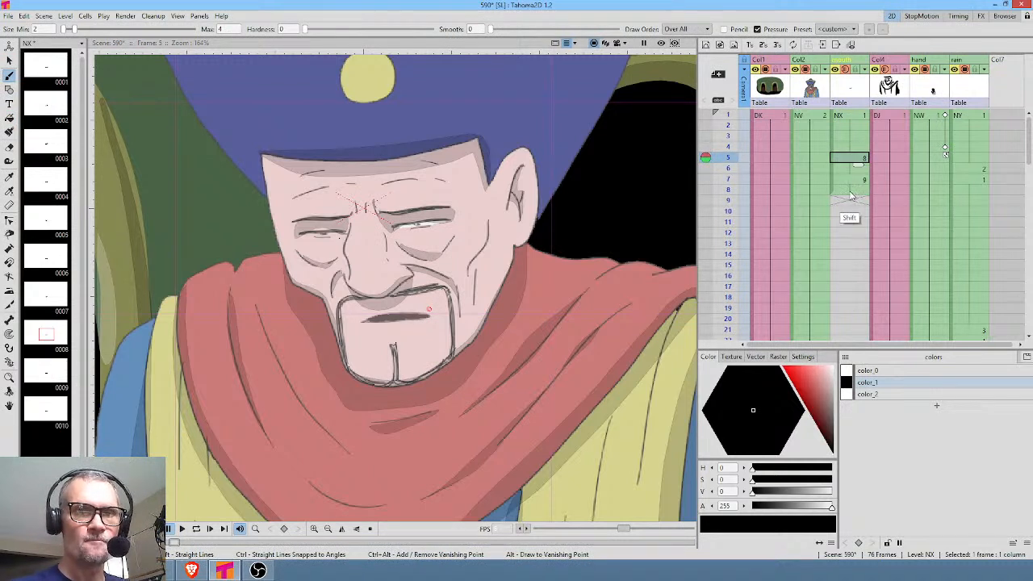
left_click(858, 179)
left_click_drag(861, 158, 862, 192)
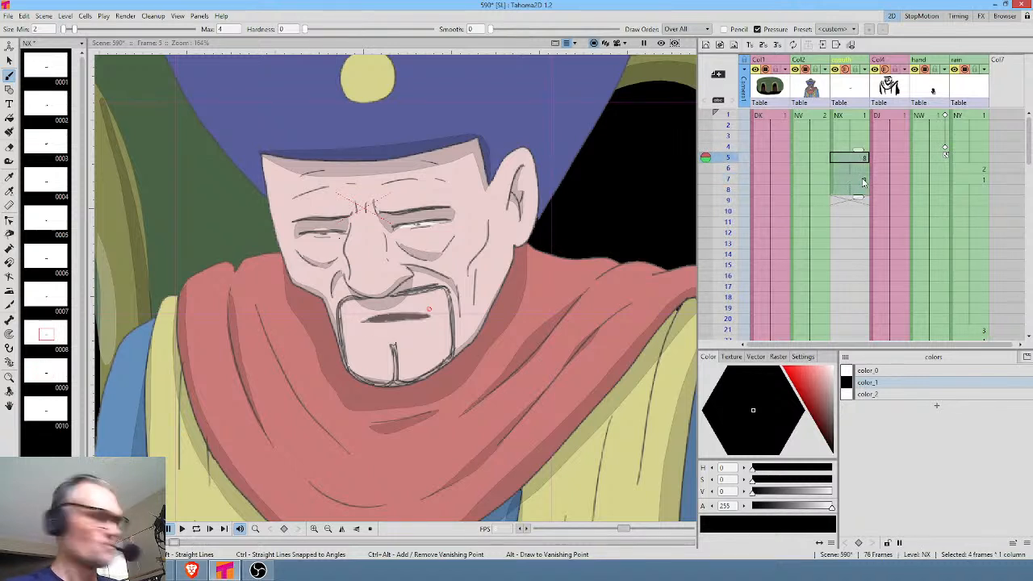
key("ctrl+v")
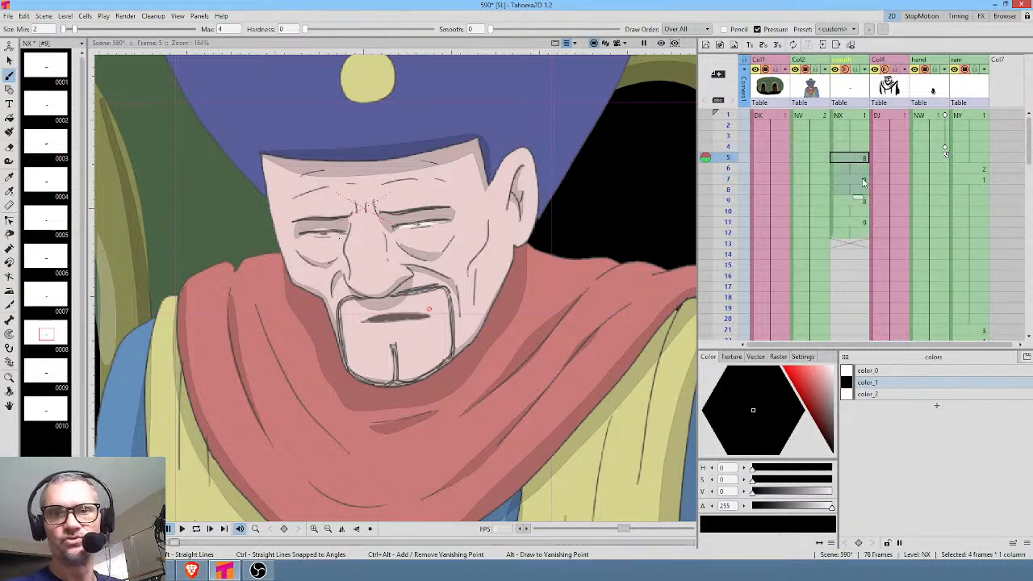
Save the scene, then paste a copy of the open-mouth drawing at frame 13 of the mouth column and hold it through frame 14.
left_click(852, 245)
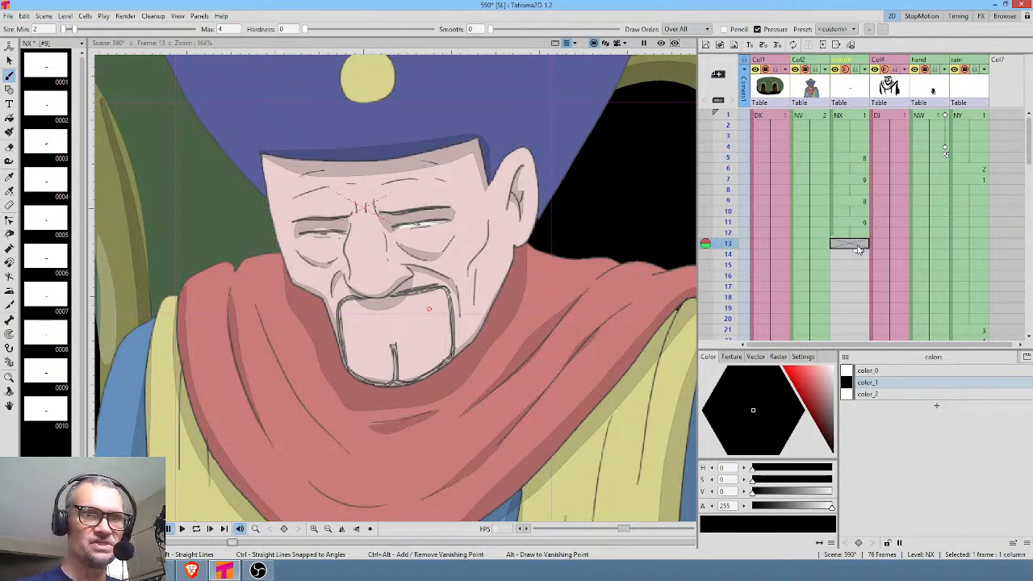
key("ctrl+s")
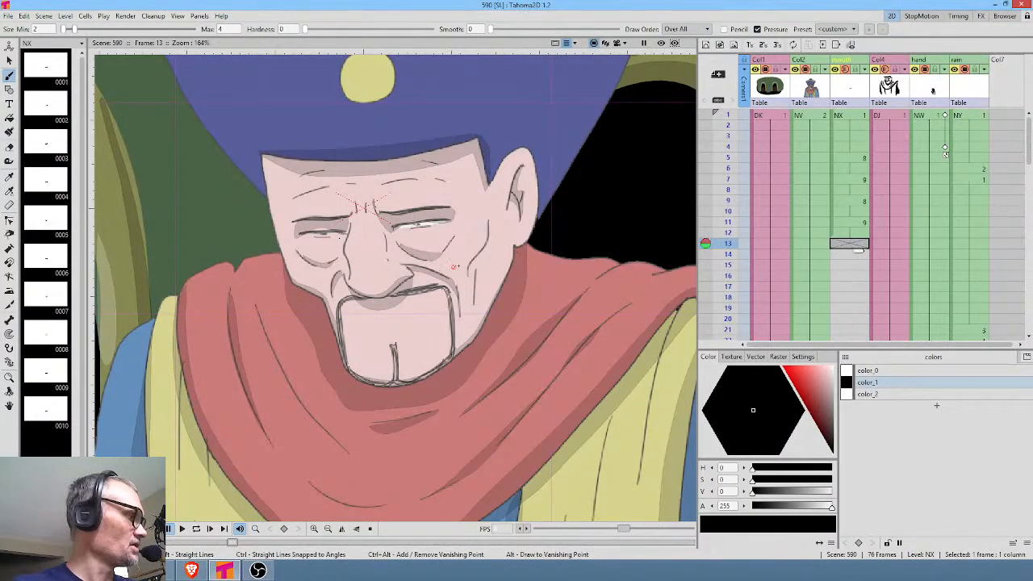
key("ctrl+v")
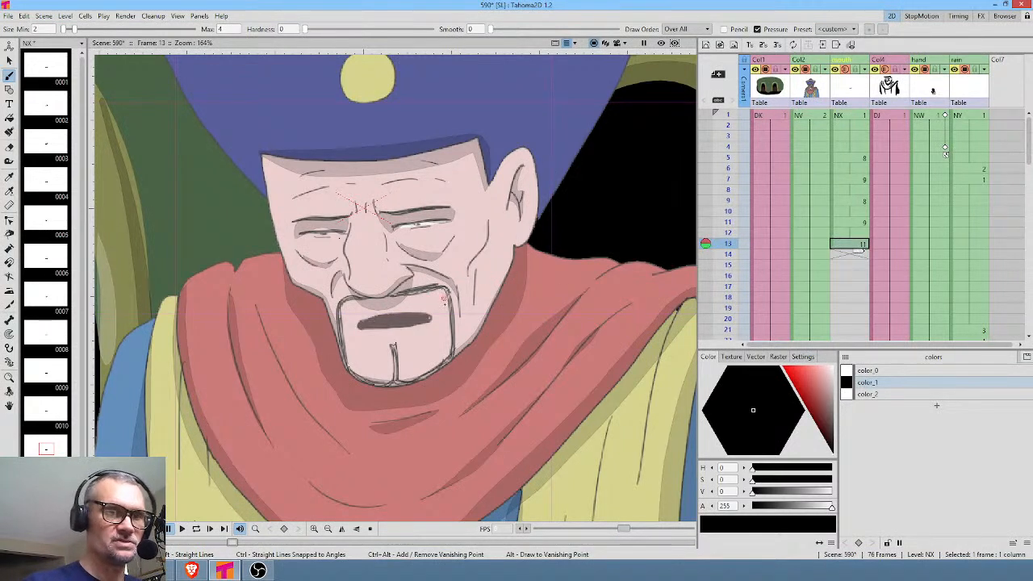
left_click_drag(861, 252, 861, 261)
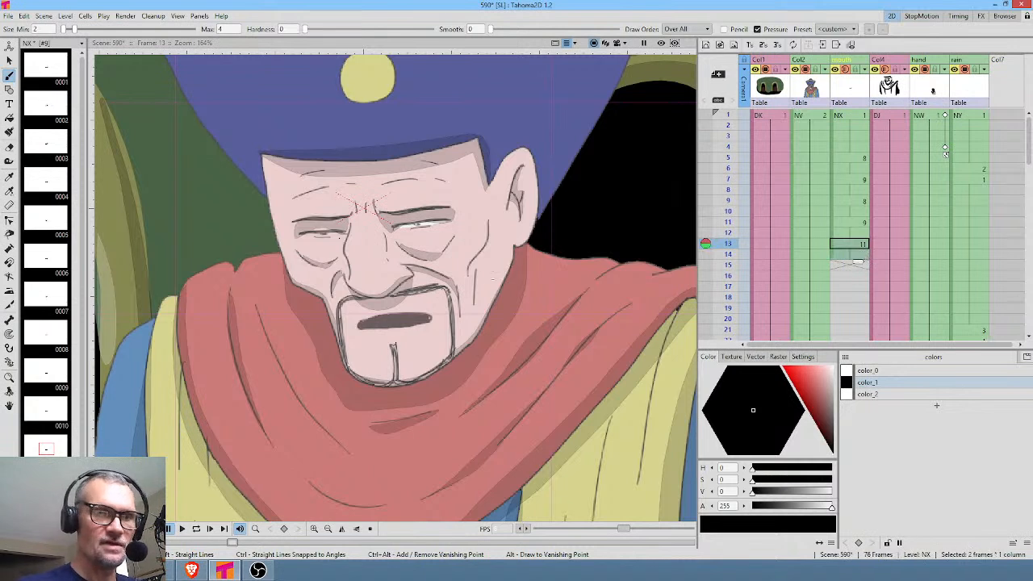
Erase the upper part of the mouth on frame 13 and touch up the remaining line with the brush into a thin, almost closed mouth.
key("a")
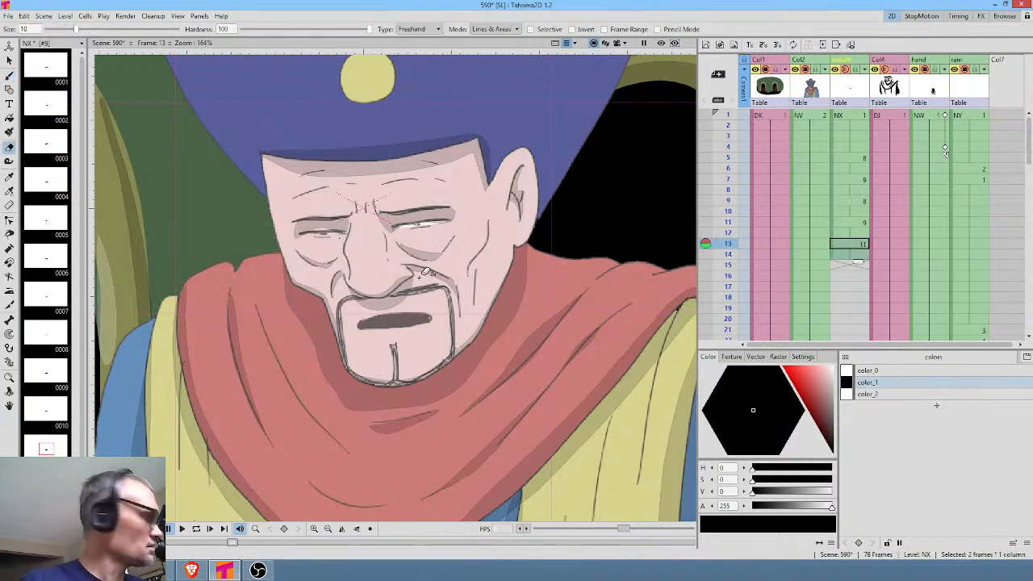
mouse_move(353, 319)
left_mouse_down()
mouse_move(443, 305)
mouse_move(434, 319)
mouse_move(359, 325)
mouse_move(409, 338)
mouse_move(449, 317)
left_mouse_up()
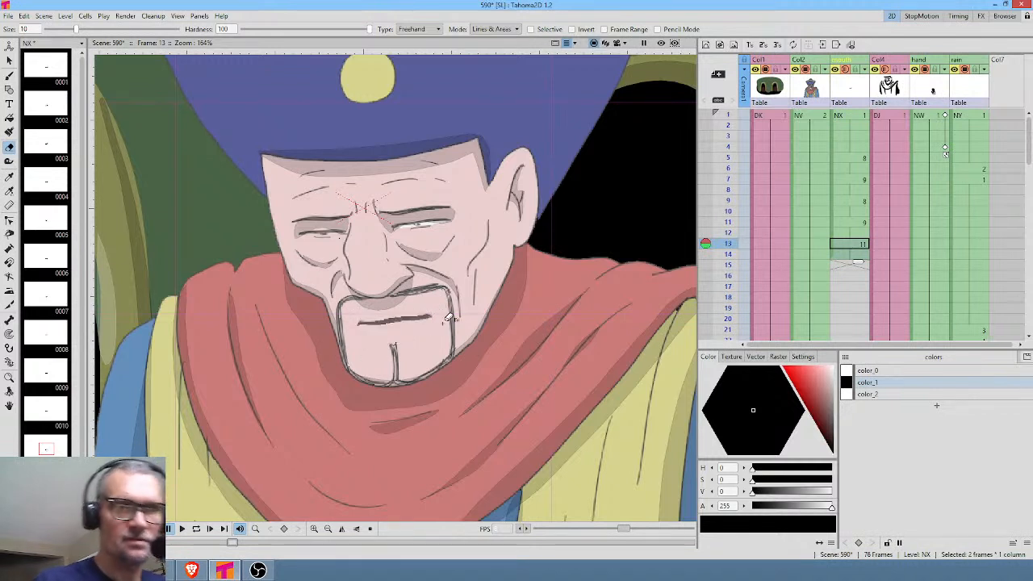
key("b")
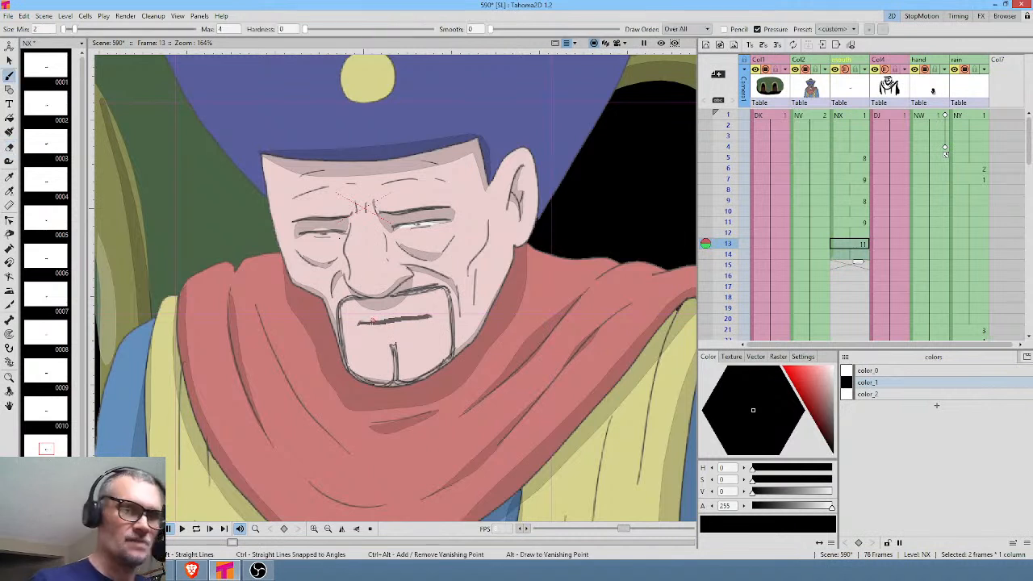
left_click_drag(385, 323, 429, 318)
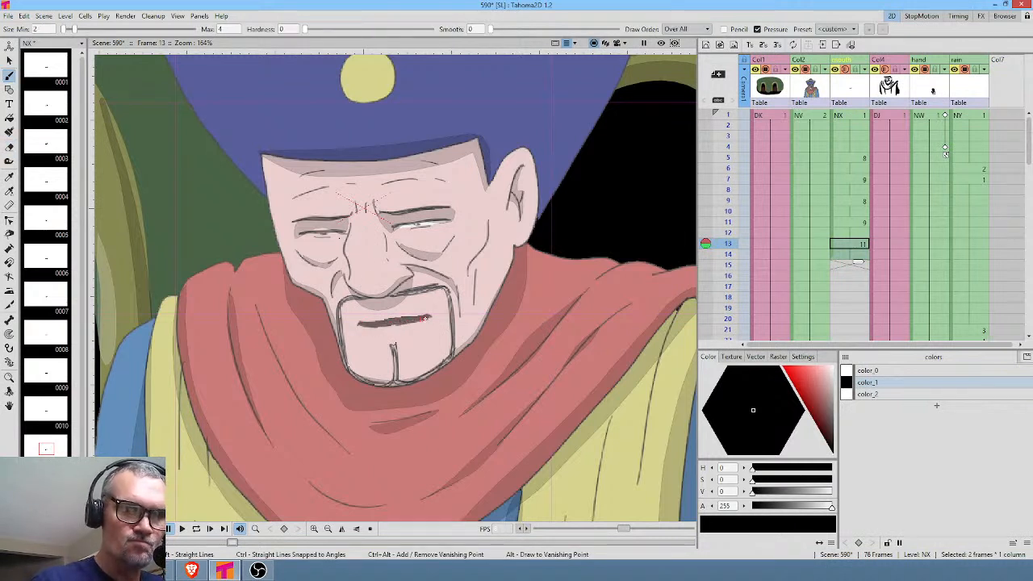
left_click(859, 156)
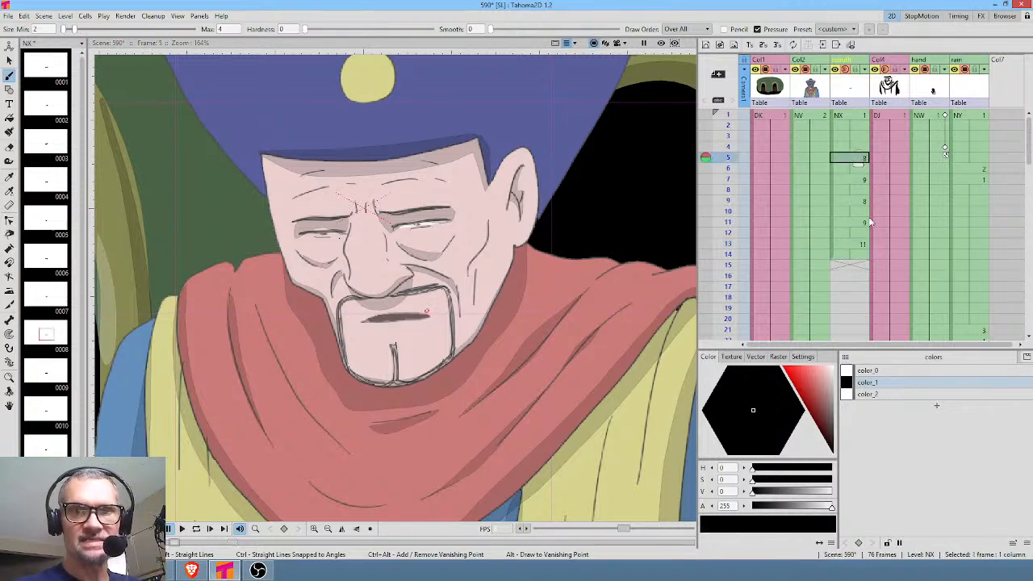
left_click(857, 253, "shift")
middle_click(931, 291)
left_click_drag(931, 287, 940, 166)
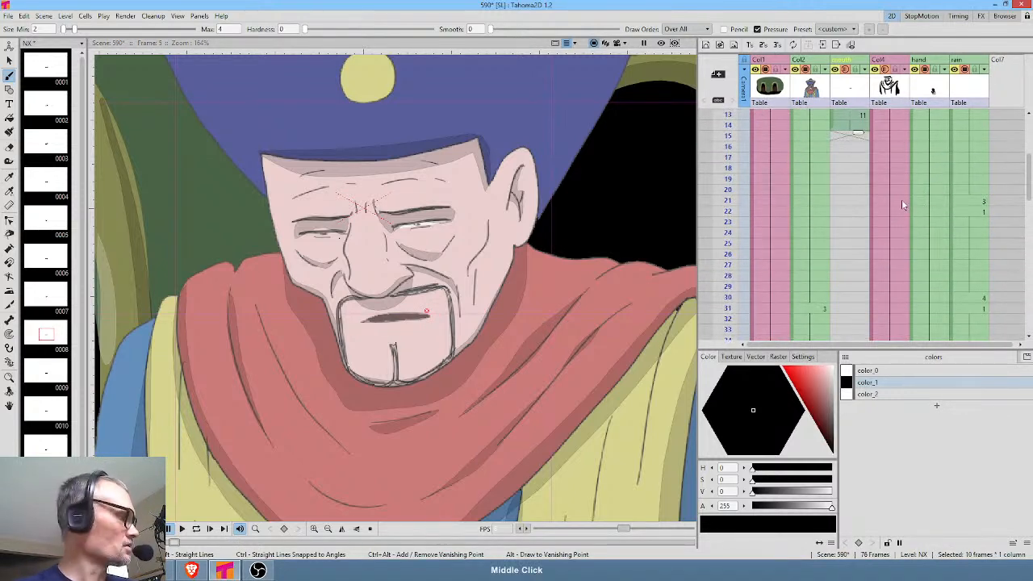
key("ctrl+v")
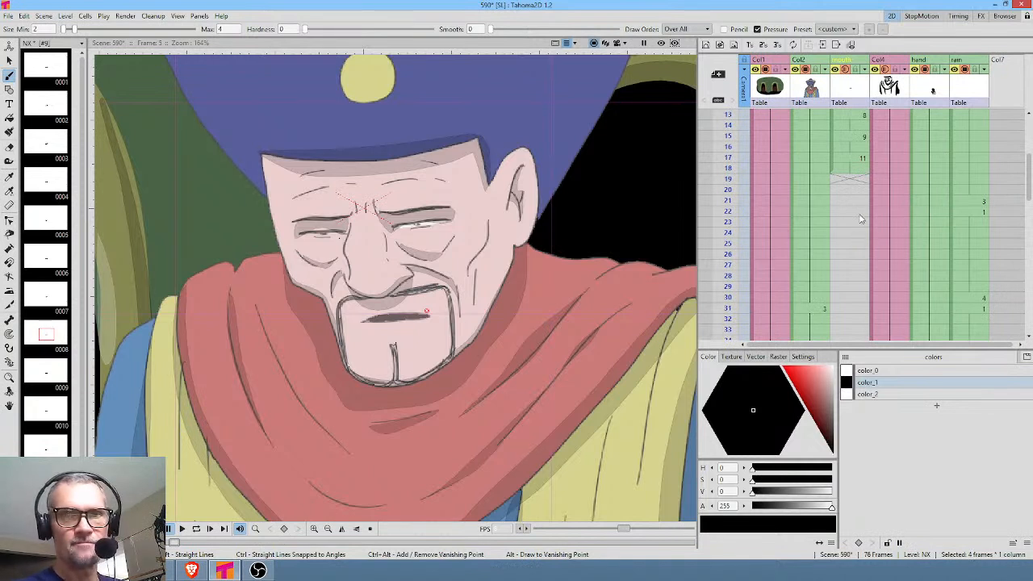
key("ctrl+z")
key("k")
scroll(867, 165, "up", 4)
Copy the mouth cycle on frames 5 to 14 of the mouth column and paste it at frames 15 and 25.
left_click(864, 161)
left_click(857, 255, "shift")
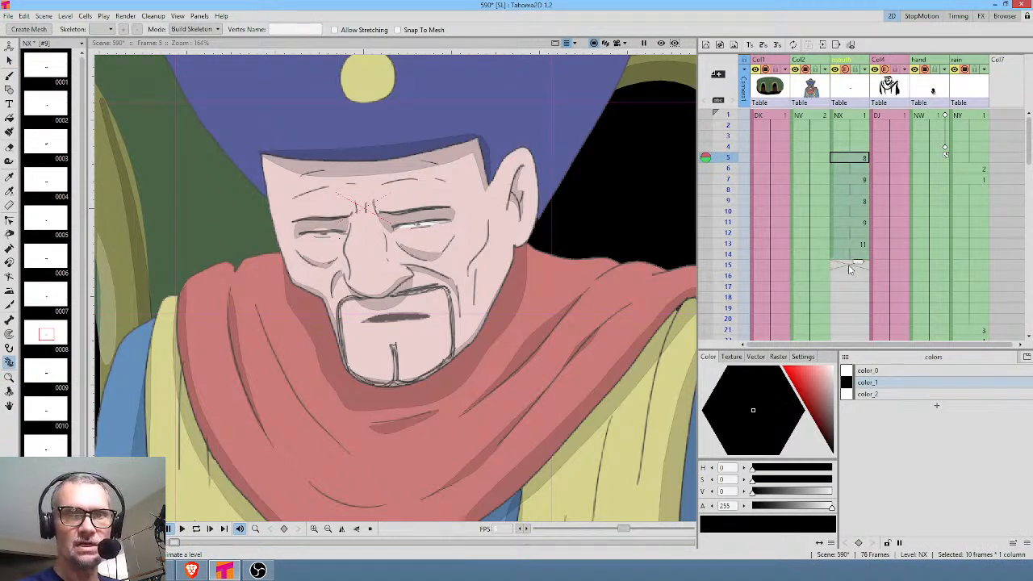
left_click(850, 266)
key("ctrl+v")
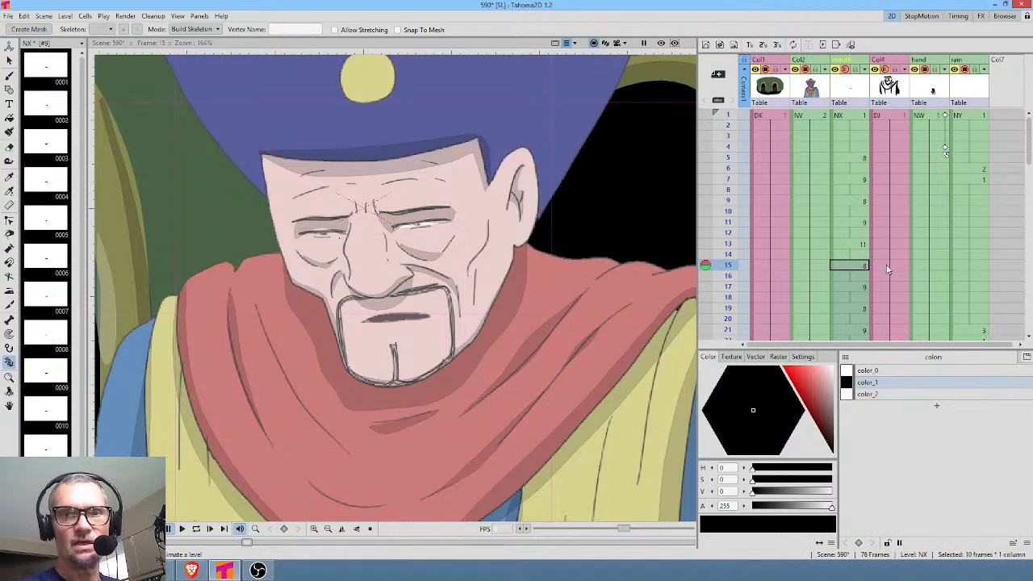
scroll(885, 264, "down", 2)
left_click(851, 309)
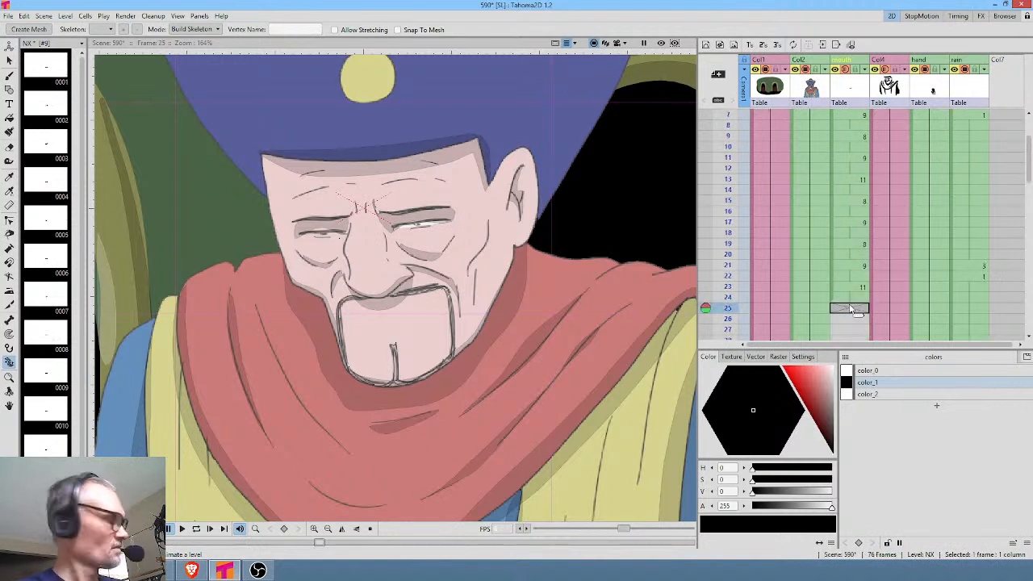
key("ctrl+v")
scroll(903, 282, "down", 8)
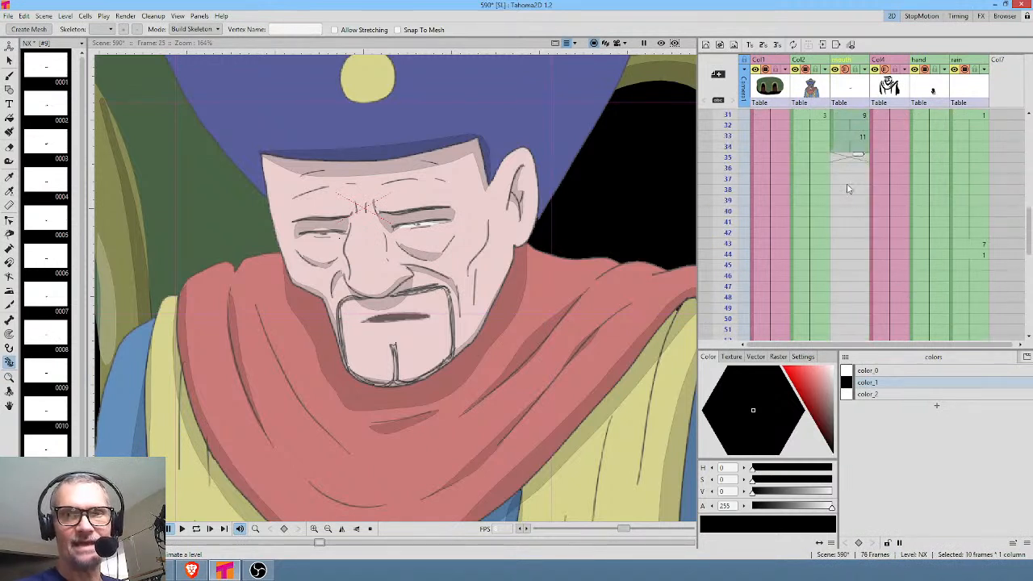
Review the mouth drawings in the level strip and place closed-mouth drawing 4 at frame 35, holding it through frame 48.
left_click(854, 158)
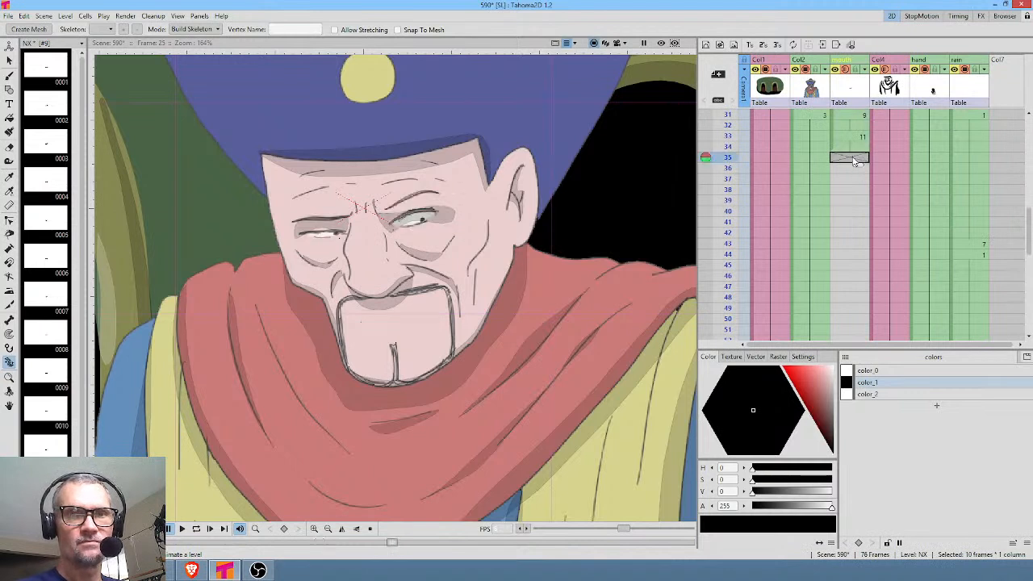
left_click(55, 298)
left_click(49, 256)
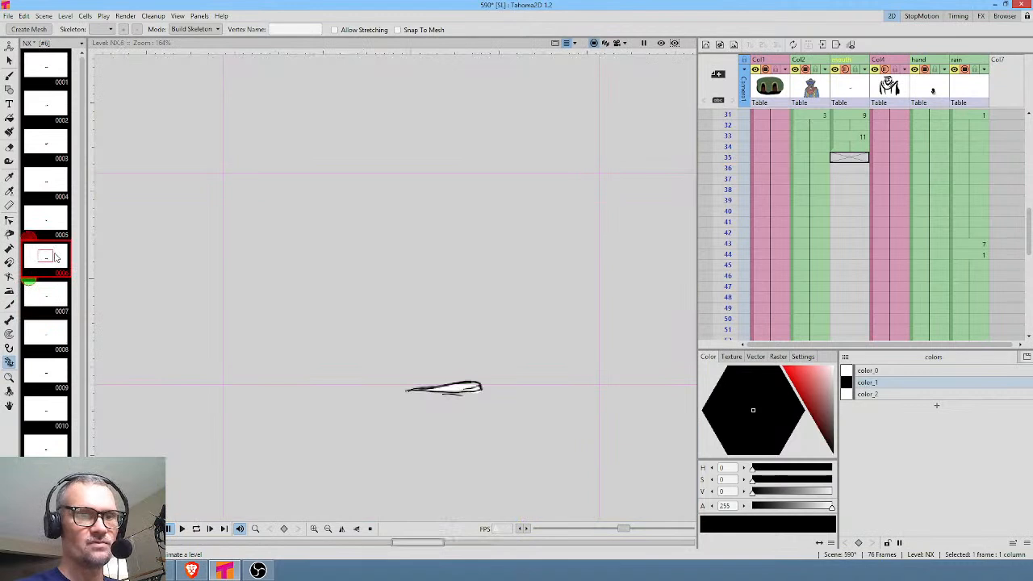
left_click(56, 225)
left_click(62, 178)
mouse_move(69, 194)
left_mouse_down()
mouse_move(817, 187)
mouse_move(857, 161)
mouse_move(866, 333)
mouse_move(869, 301)
left_mouse_up()
left_click(853, 161)
scroll(842, 212, "up", 1)
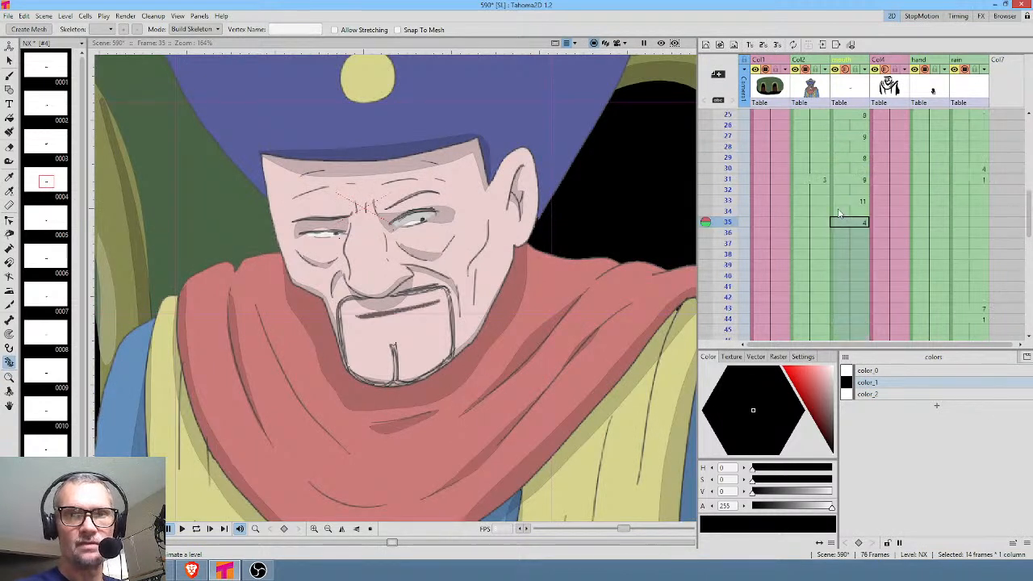
Extend the hold of drawing 2 in Col2 from frame 30 through frame 65.
left_click(820, 169)
left_click_drag(819, 188, 841, 286)
scroll(844, 242, "up", 10)
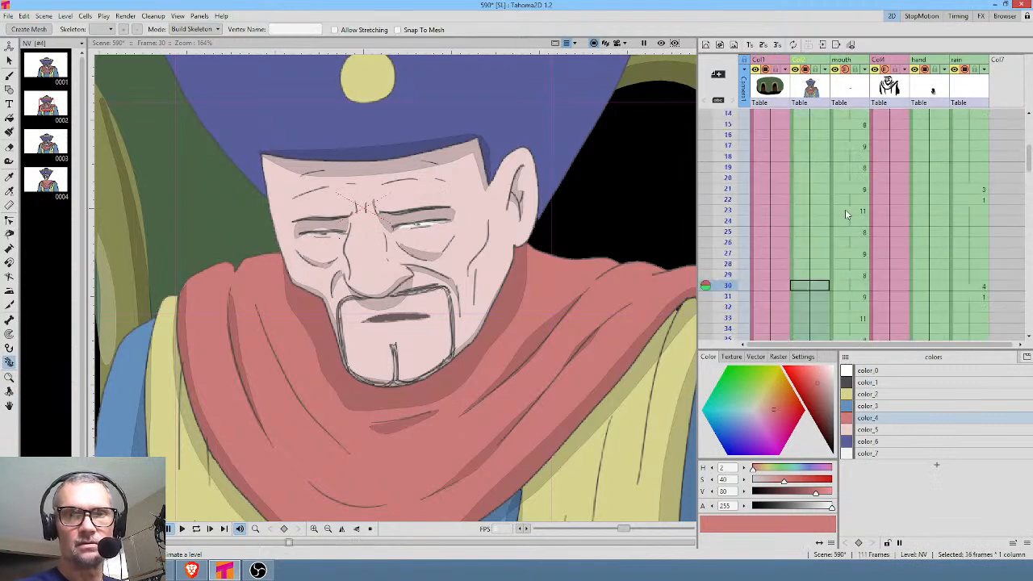
Play the scene from frame 1, once straight through and once looped, to review the talking mouth timing.
left_click(851, 118)
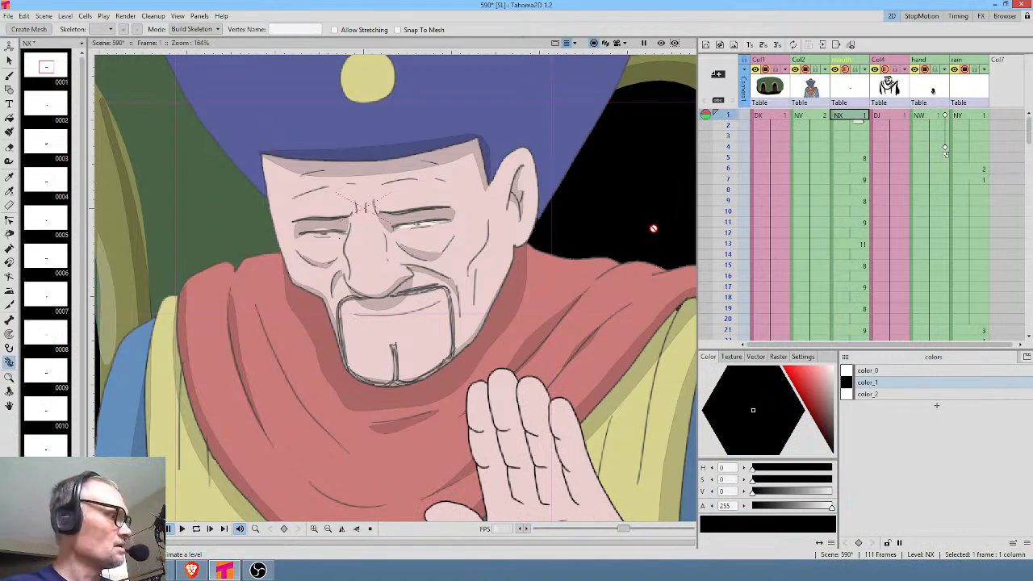
key("p")
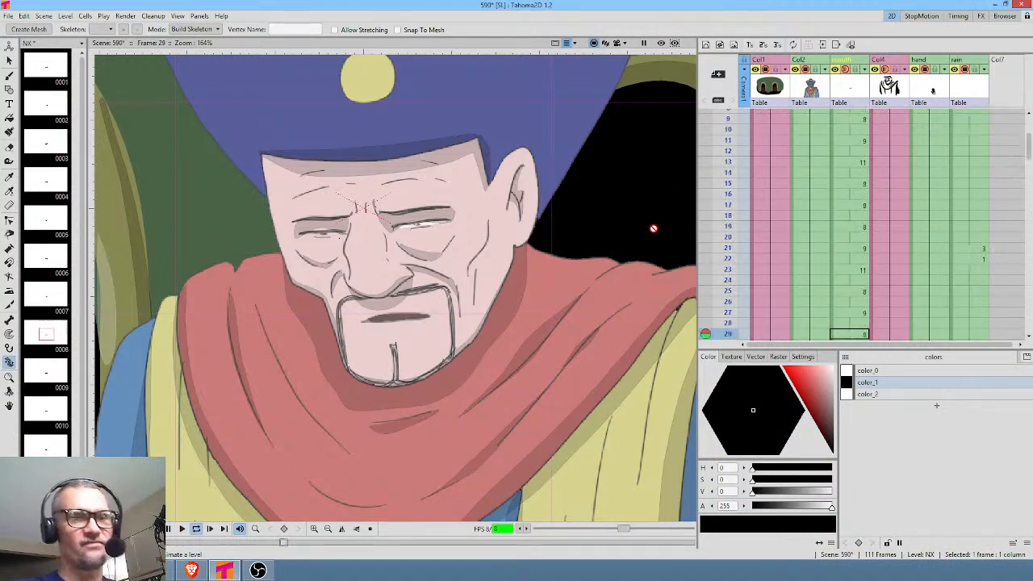
key("p")
scroll(862, 211, "up", 5)
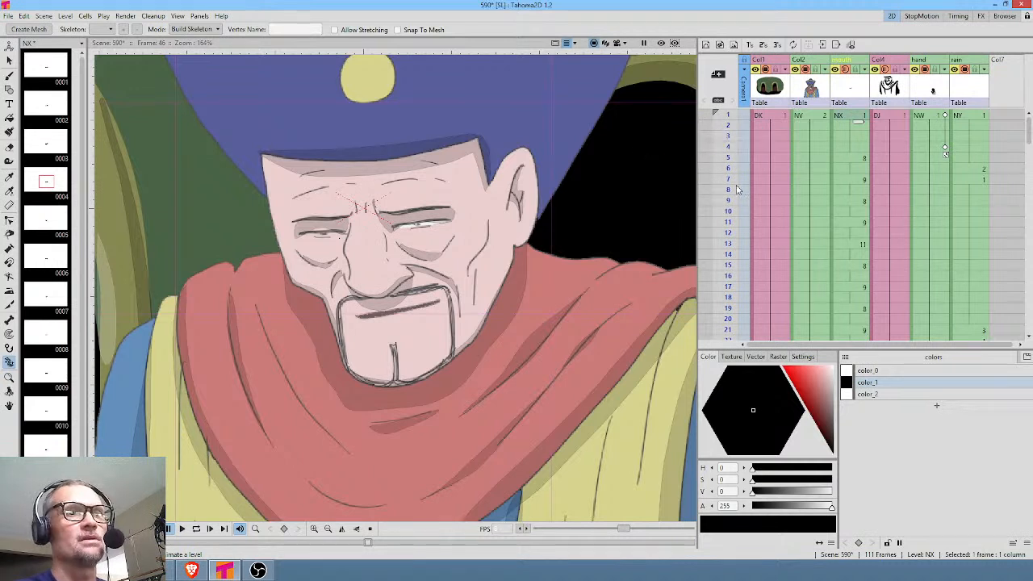
left_click(850, 115)
key("l")
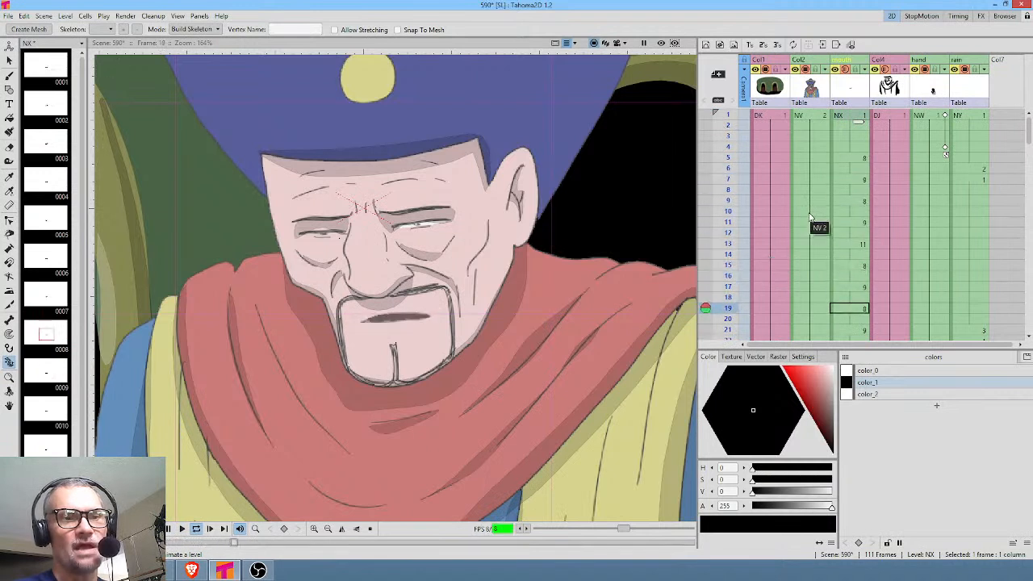
key("l")
Erase the whole mouth from drawing 11 at frame 13 of the mouth column.
left_click(853, 243)
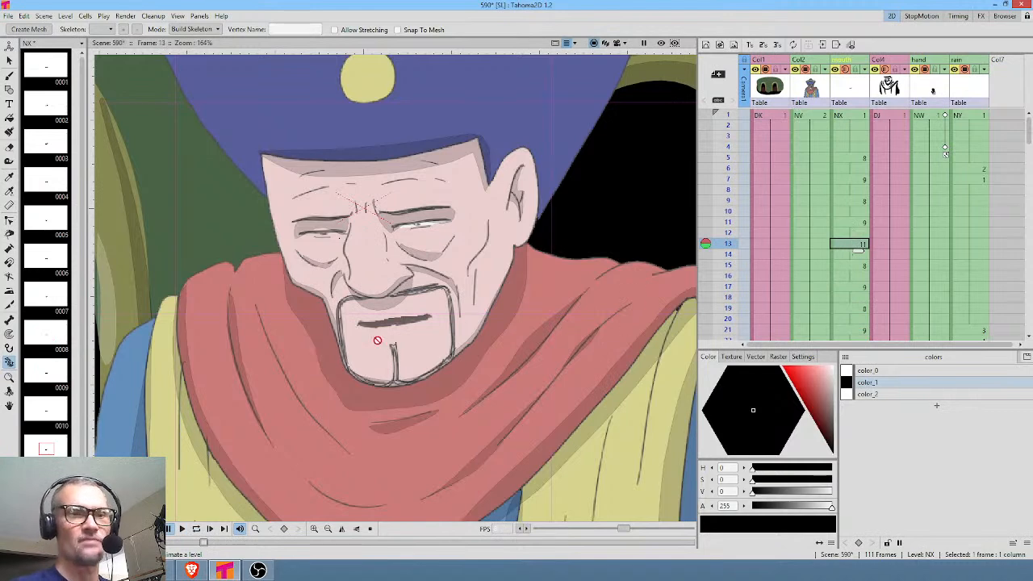
scroll(442, 323, "up", 2)
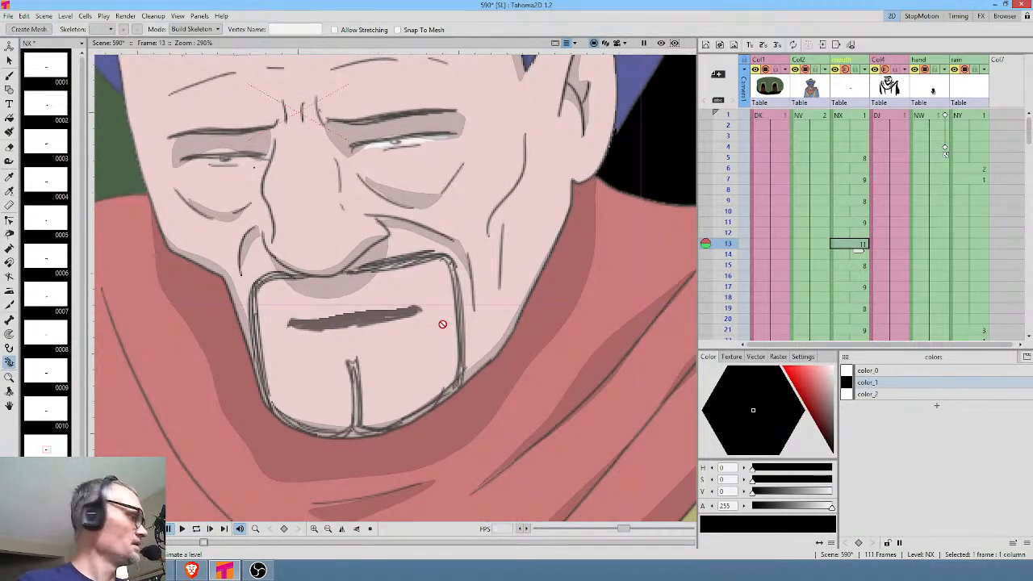
key("a")
mouse_move(428, 284)
left_mouse_down()
mouse_move(296, 334)
mouse_move(440, 283)
left_mouse_up()
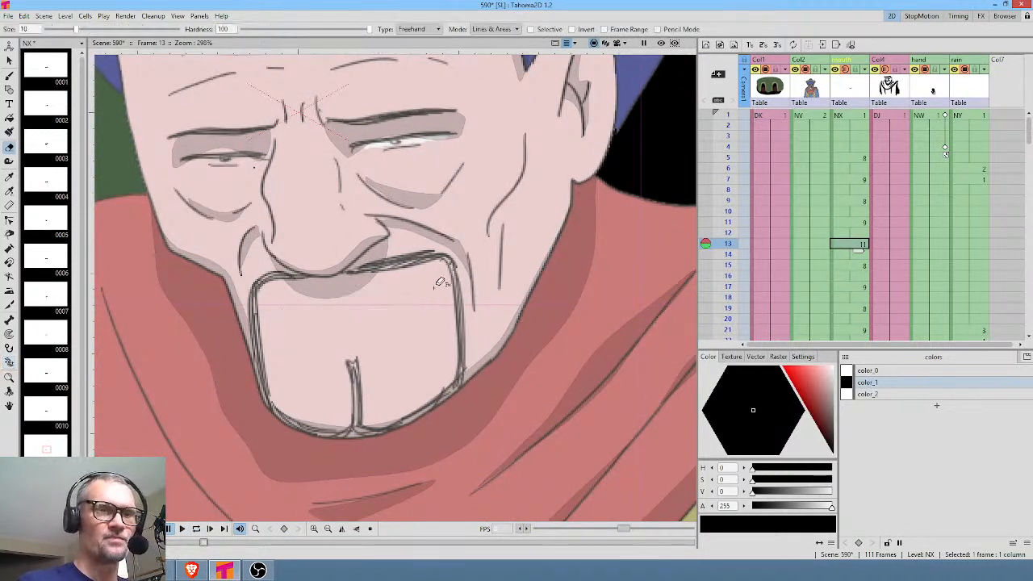
Using onion skin from frames 11 and 12 as a guide, brush a thin, almost closed mouth on drawing 11 and clear the onion skin.
key("b")
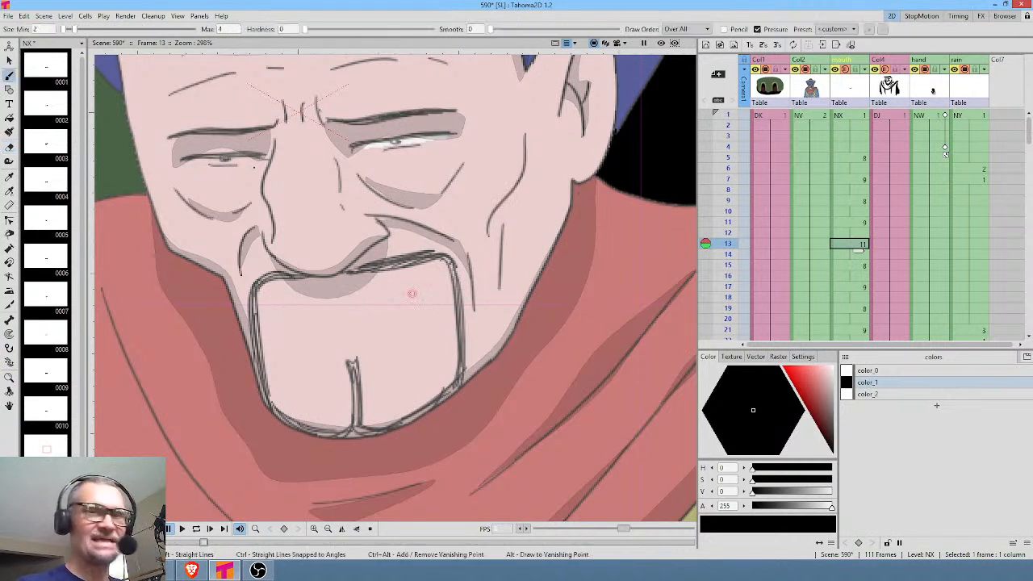
left_click_drag(705, 239, 705, 221)
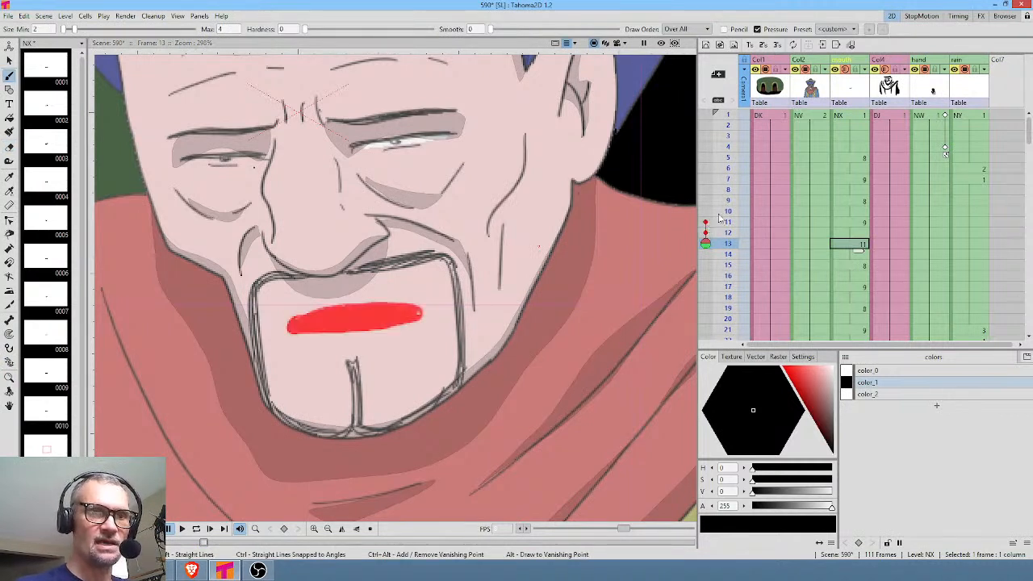
mouse_move(292, 326)
left_mouse_down()
mouse_move(424, 310)
mouse_move(294, 328)
mouse_move(421, 313)
mouse_move(302, 325)
left_mouse_up()
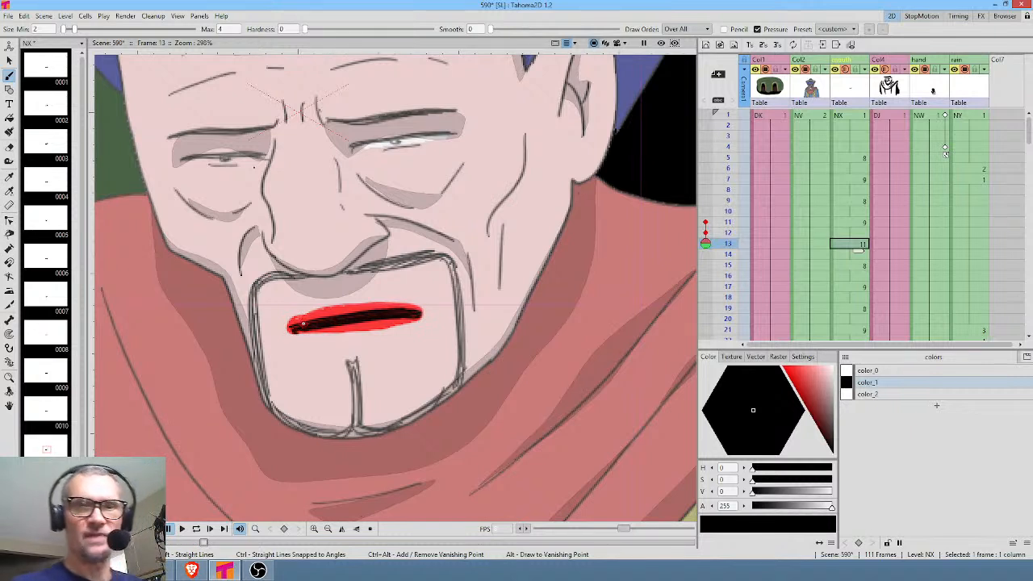
left_click(705, 233)
left_click(706, 223)
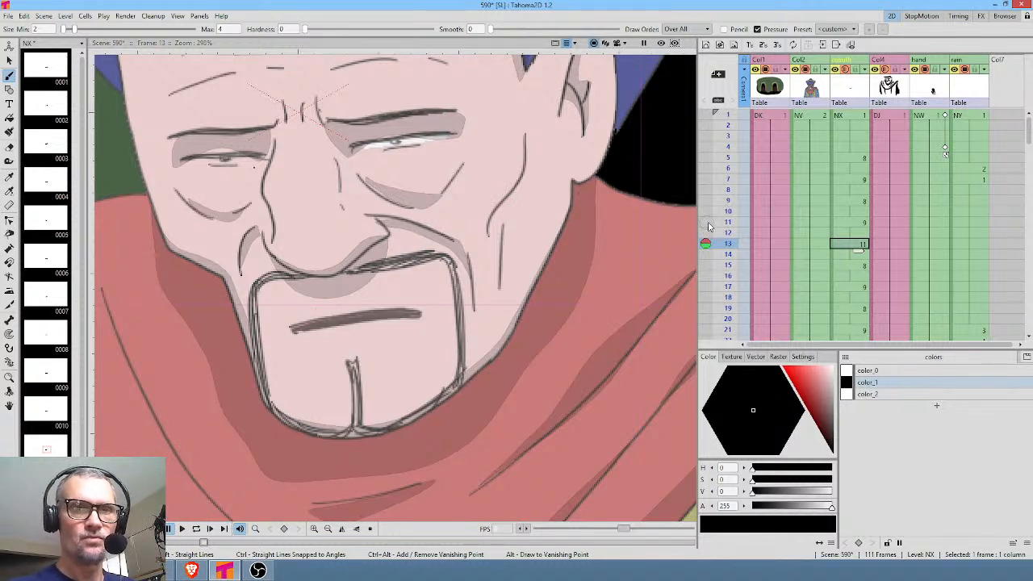
Play the scene and scrub frames 13 to 23 to check the redrawn thin mouth within the talking cycle.
key("p")
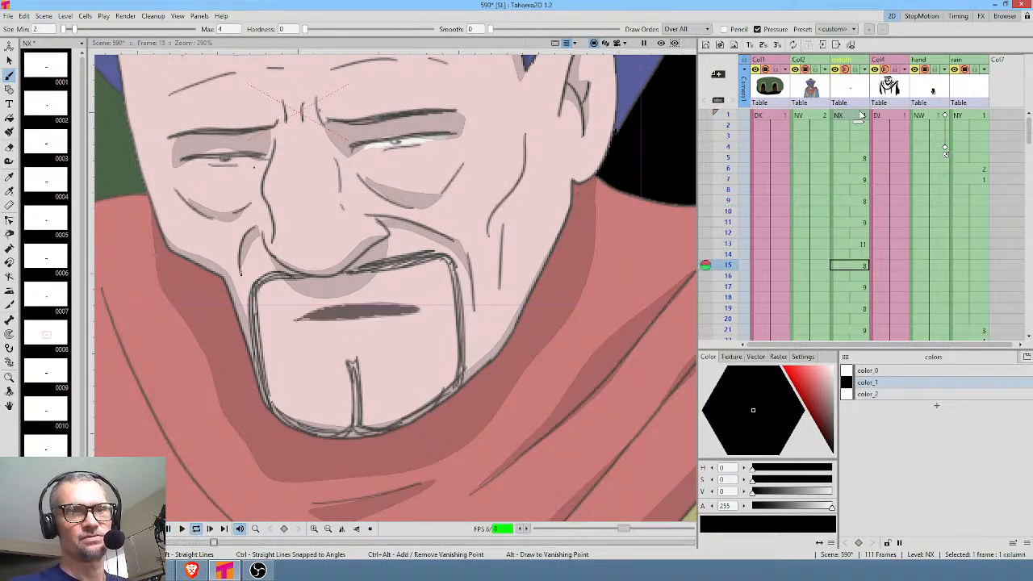
key("l")
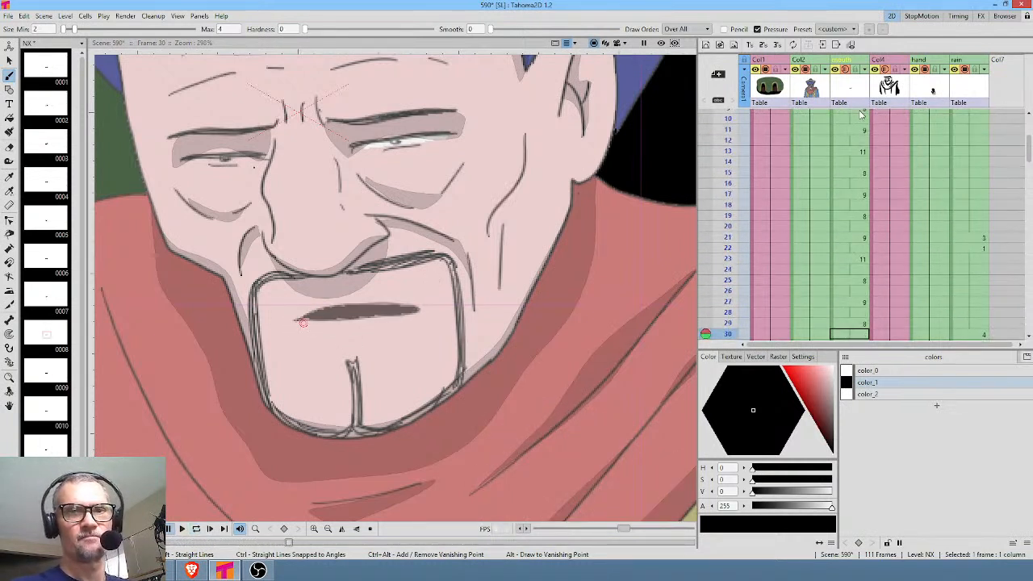
middle_click(900, 259)
left_click_drag(727, 153, 729, 253)
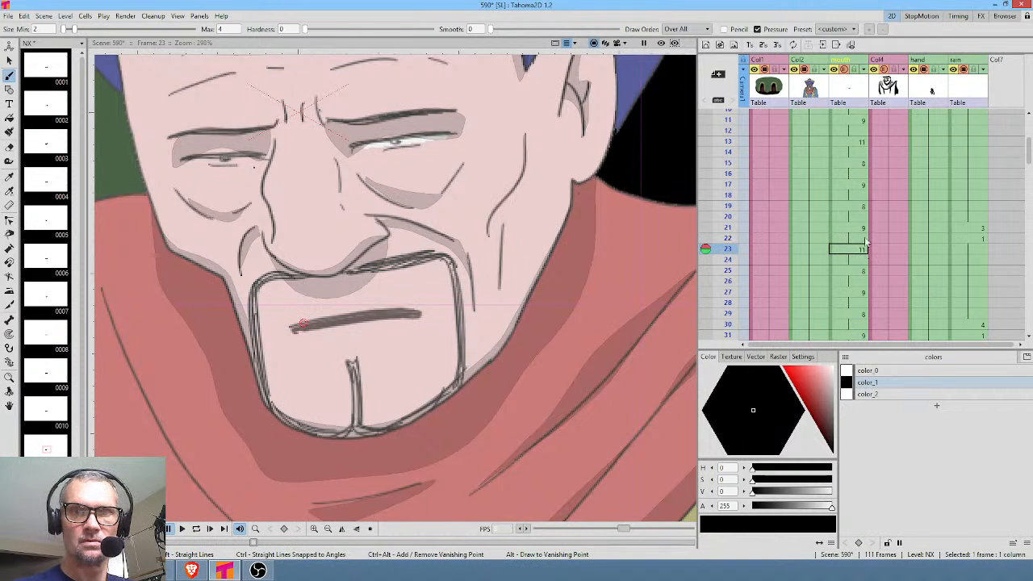
Insert another 8 and 9 mouth cycle on frames 13 to 16 of the mouth column, ahead of drawing 11, and check it.
key("l")
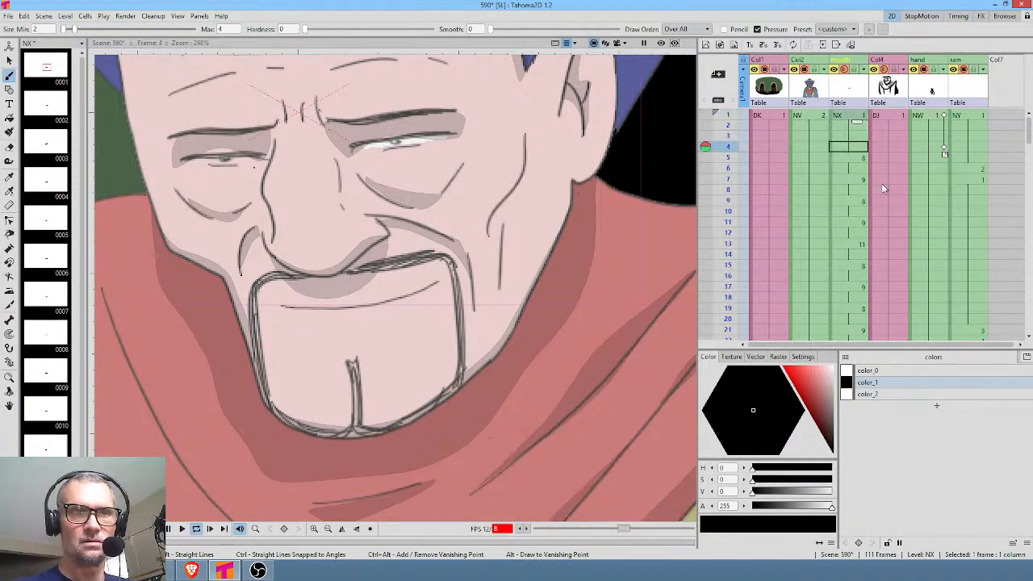
left_click(854, 286)
left_click(854, 308)
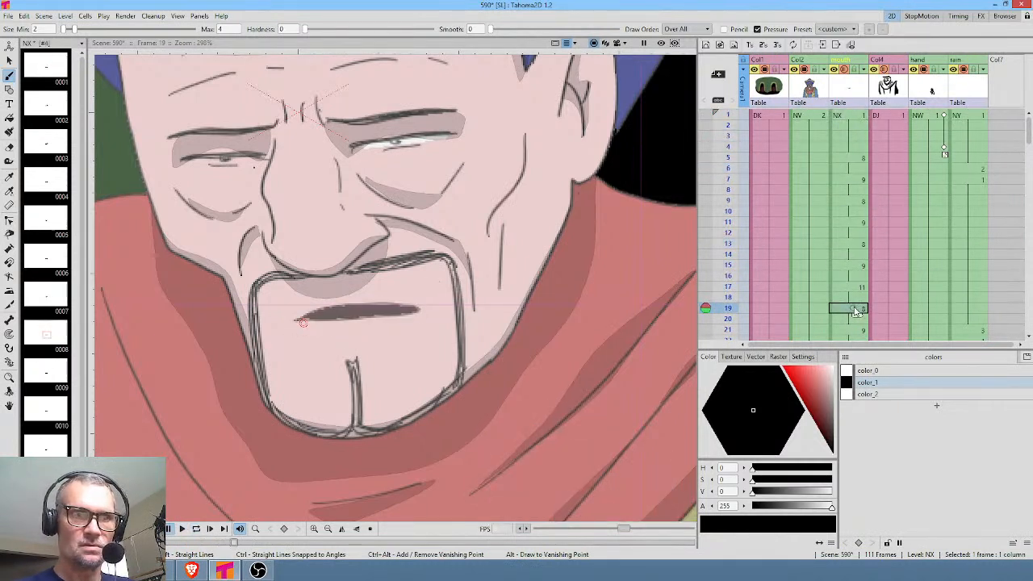
Compare the mouths on frames 13 to 17, then move drawing 11's mouth line up about 12 px and rotate it about -2.57°.
left_click(858, 288)
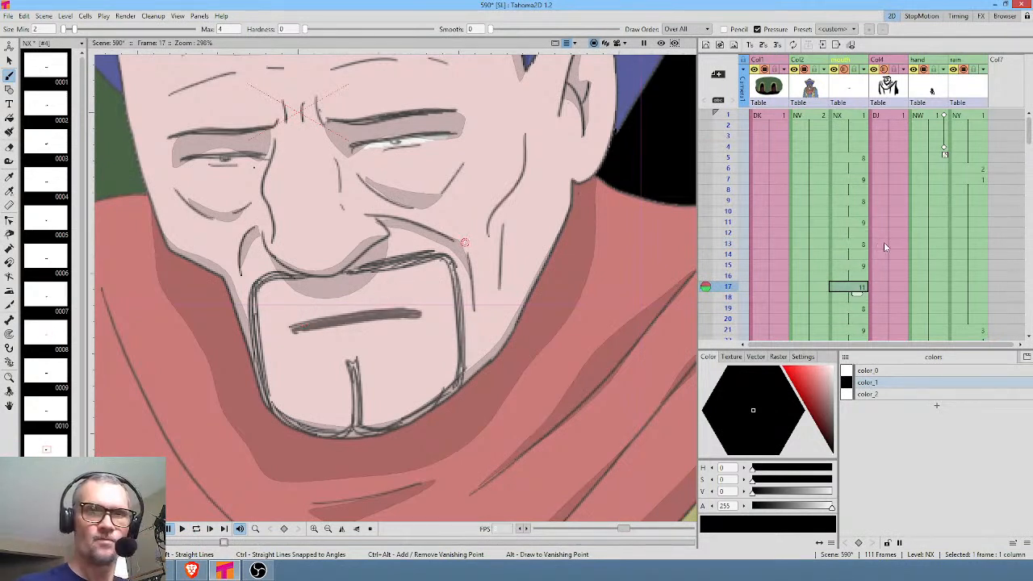
left_click(857, 266)
left_click(859, 245)
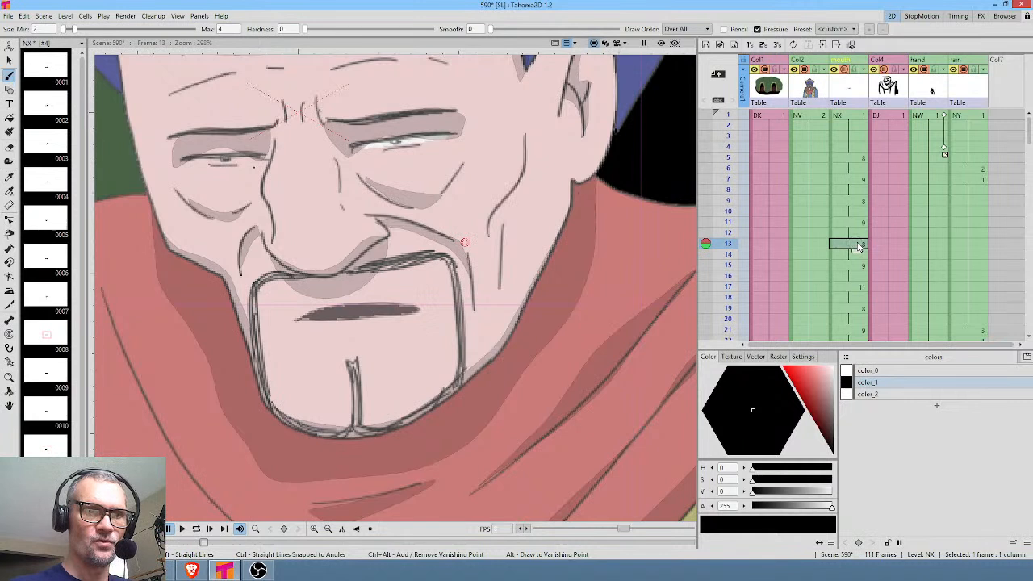
left_click(857, 266)
left_click(851, 289)
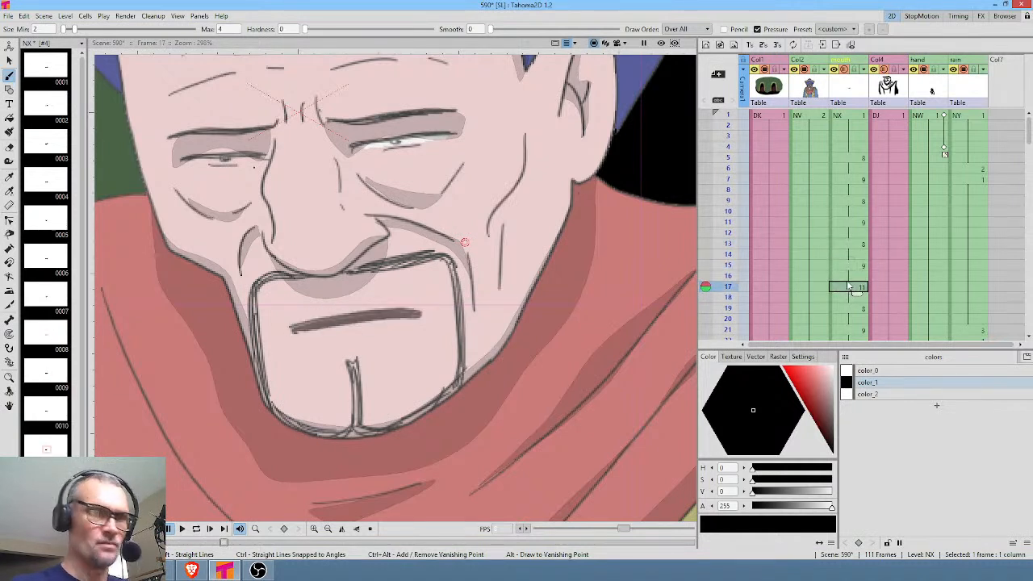
key("s")
mouse_move(426, 296)
left_mouse_down()
mouse_move(285, 305)
mouse_move(327, 353)
mouse_move(438, 332)
mouse_move(444, 283)
left_mouse_up()
left_click_drag(386, 315, 384, 306)
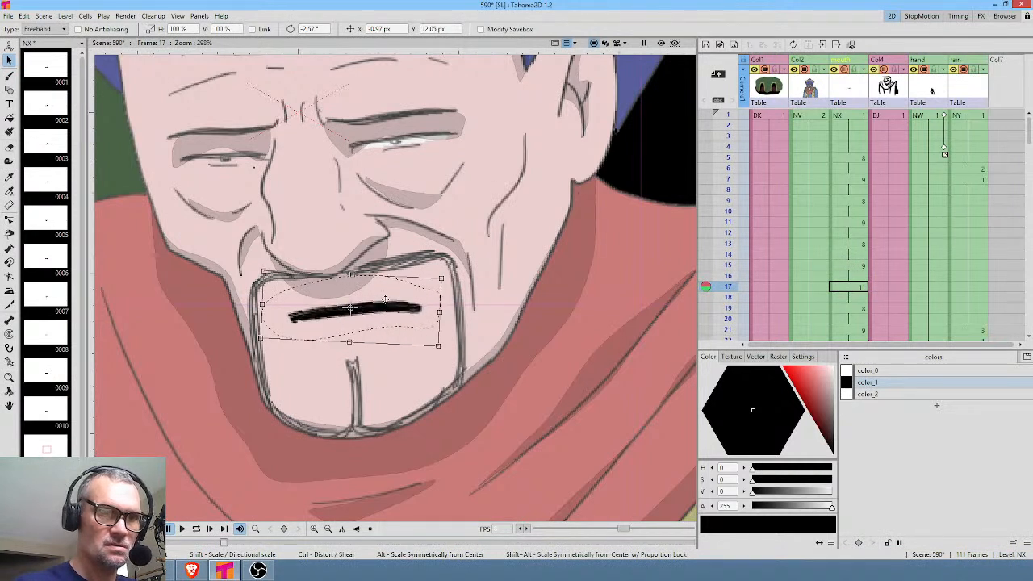
Play back the scene from frame 1 and extend the hold of drawing 11 at frame 27 of the mouth column through frame 34.
left_click(855, 116)
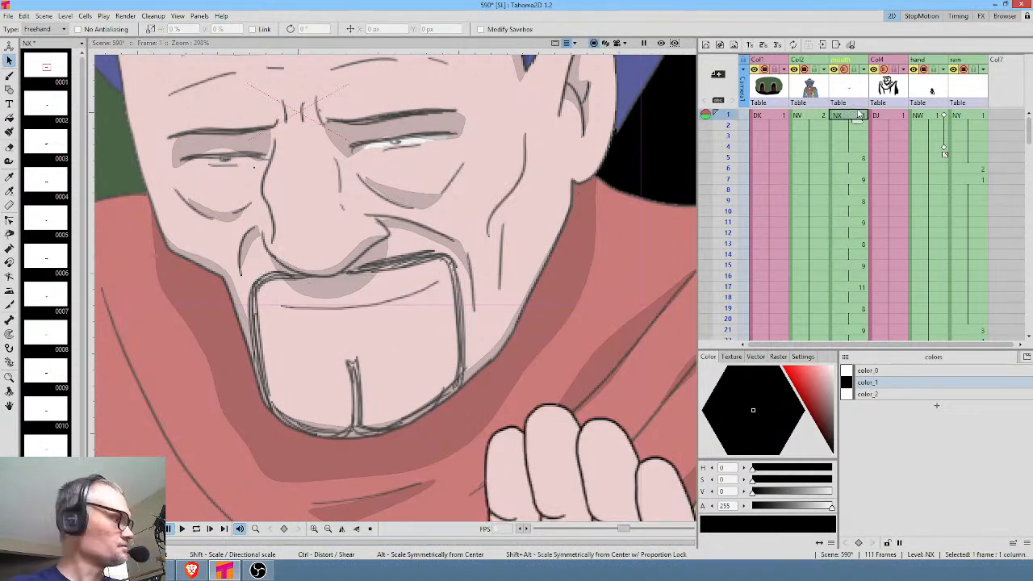
key("p")
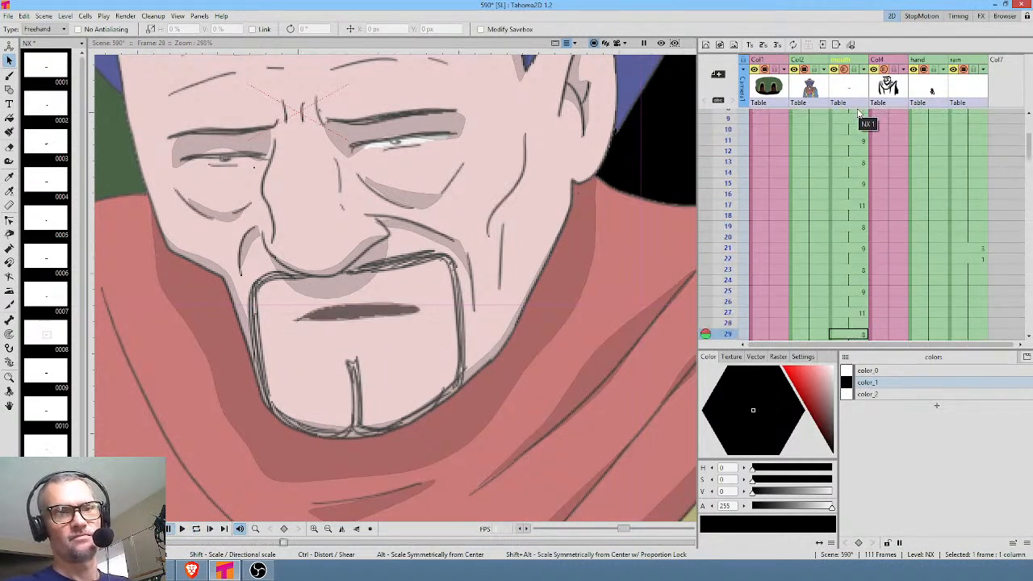
left_click(860, 312)
scroll(924, 210, "down", 4)
left_click(858, 188)
left_click_drag(860, 196, 860, 253)
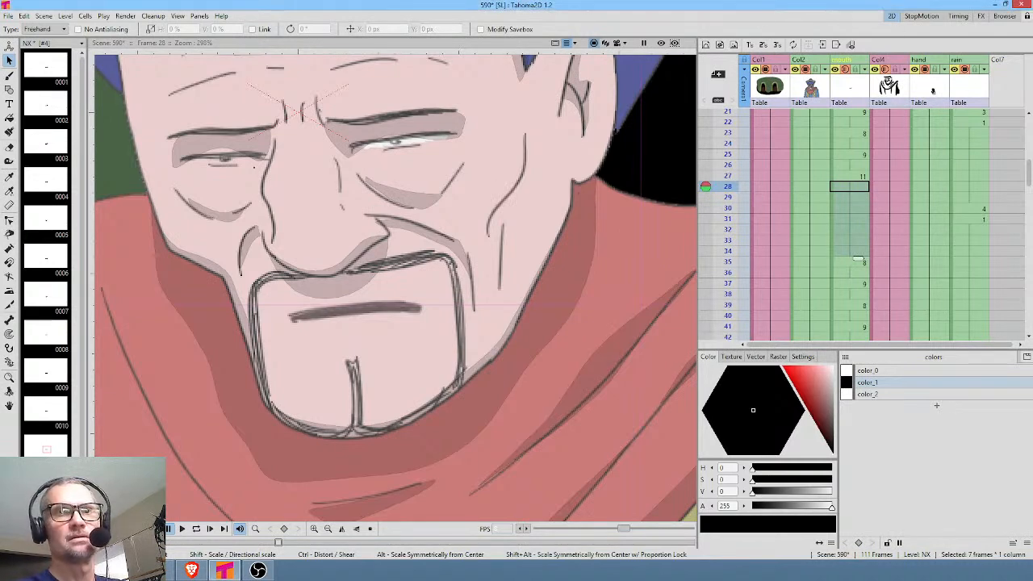
scroll(471, 192, "down", 3)
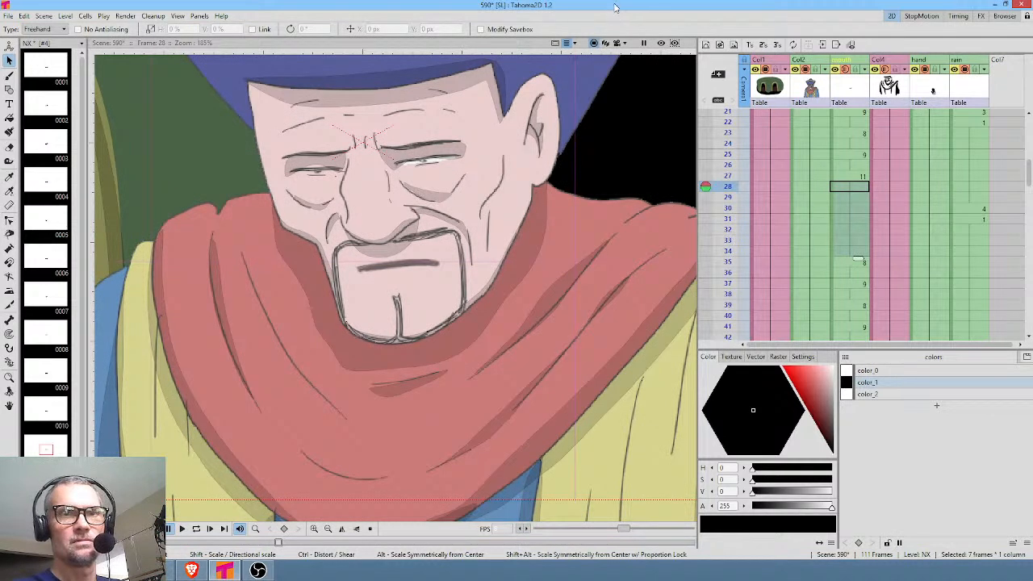
Play back the scene, then remove drawing 11 from frames 43 and 44 of the mouth column.
left_click(859, 143)
scroll(859, 143, "up", 5)
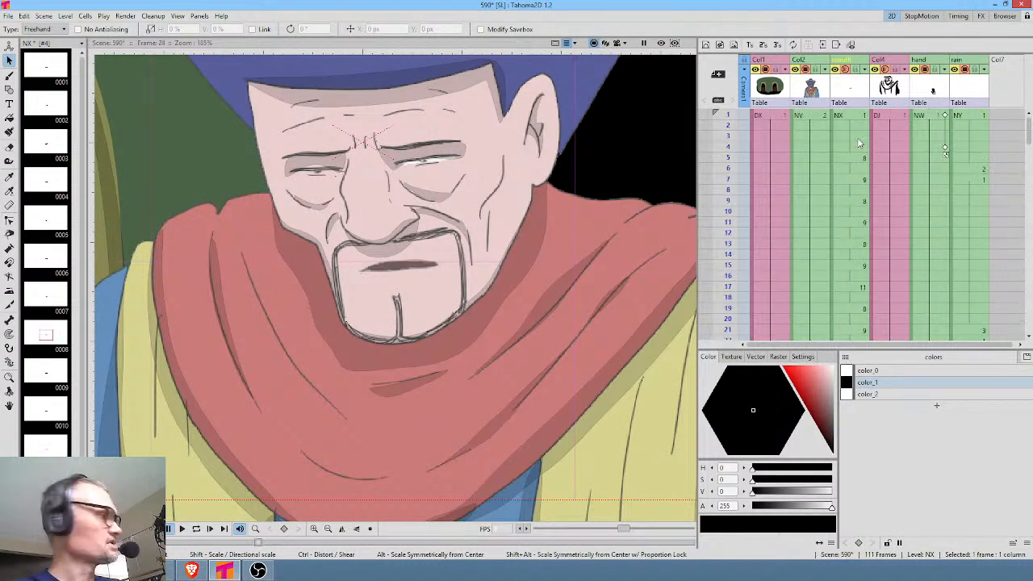
key("l")
scroll(491, 203, "down", 5)
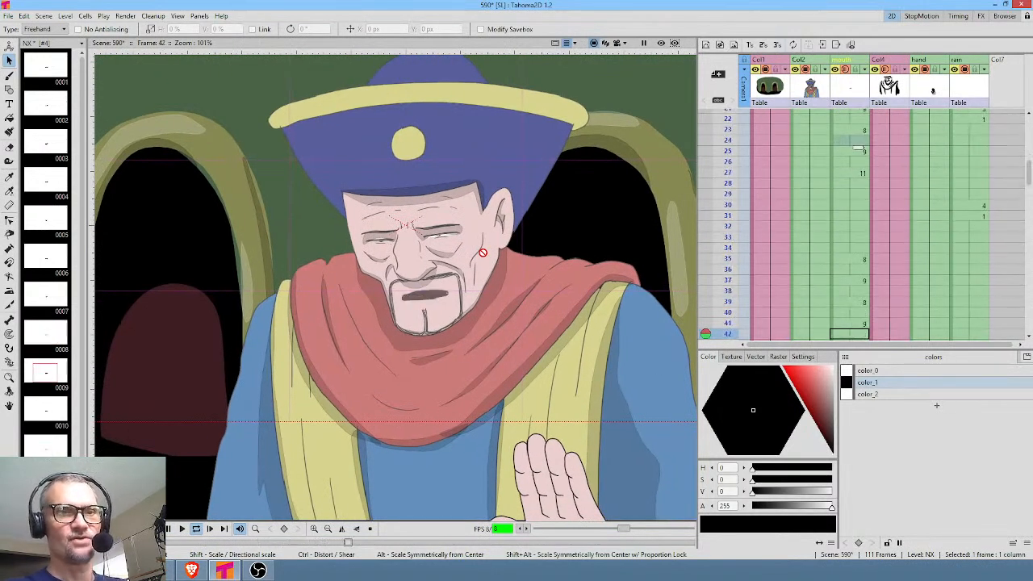
key("l")
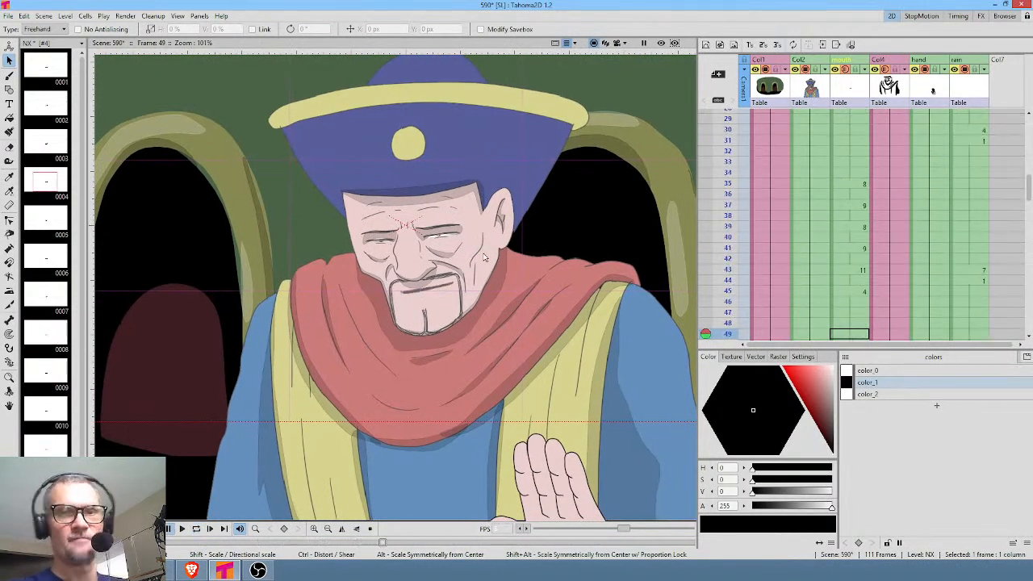
left_click(857, 272)
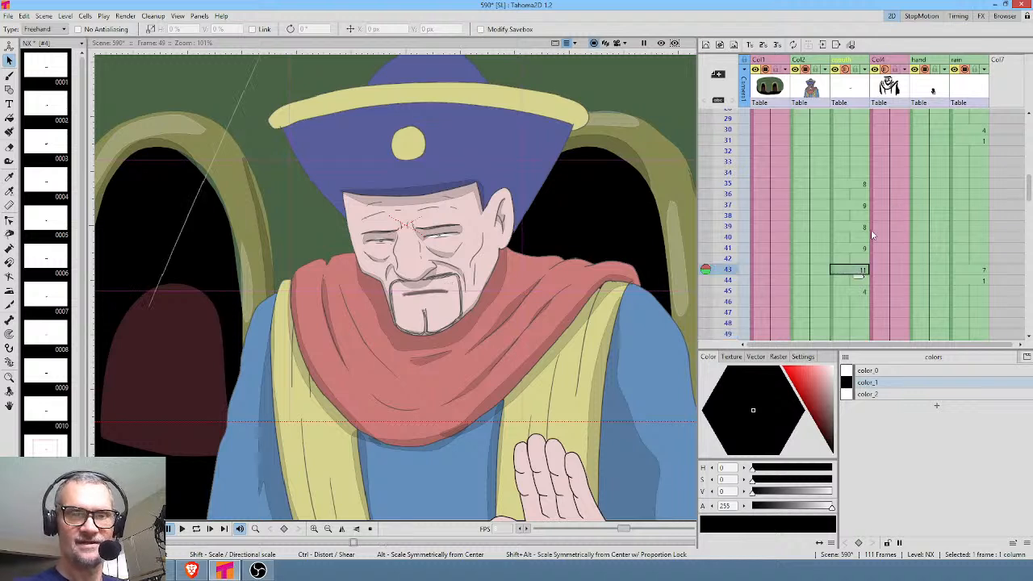
left_click_drag(855, 276, 858, 283)
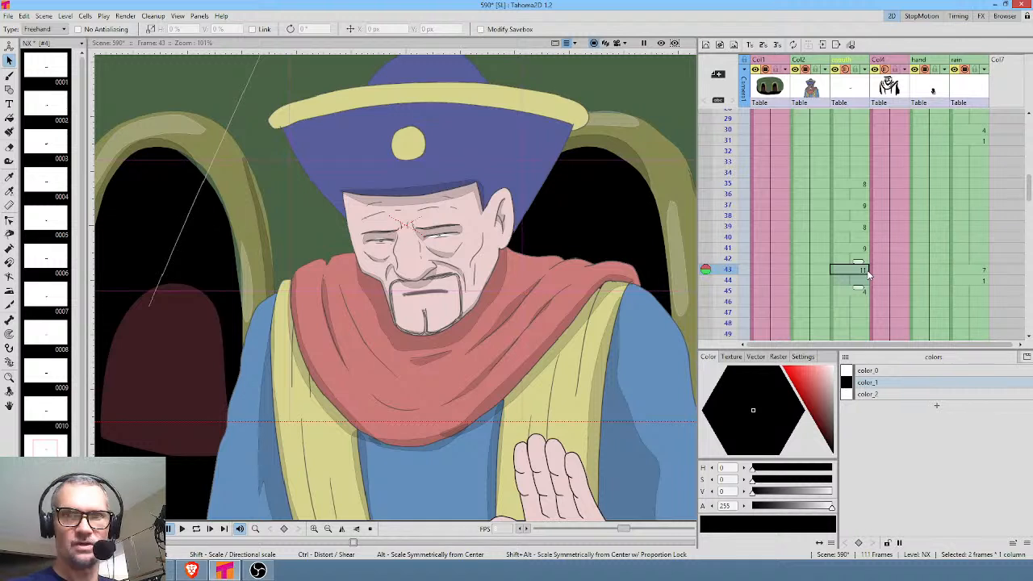
scroll(899, 250, "down", 2)
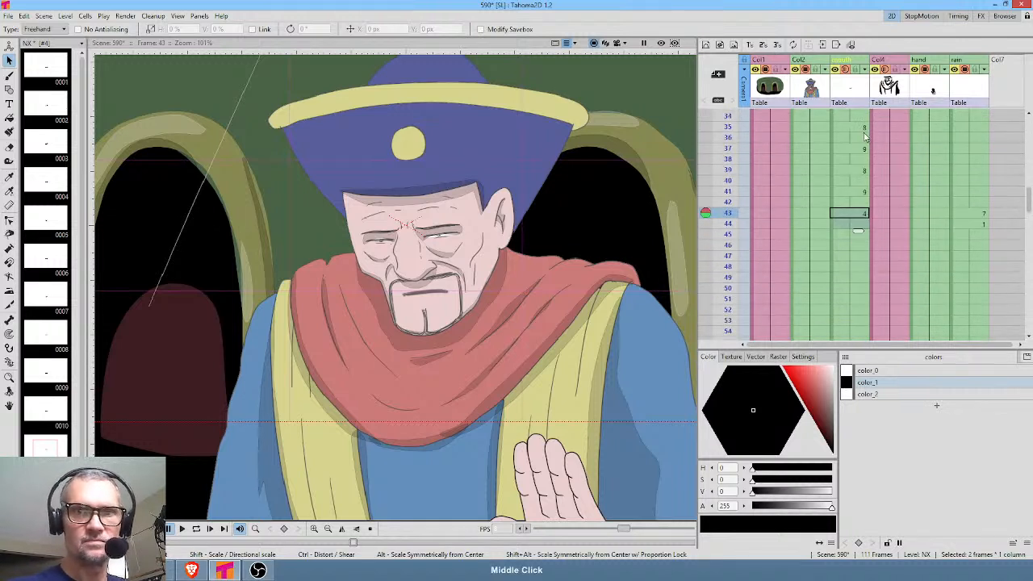
Copy the 8 and 9 mouth cycle on frames 35 to 42 and insert it at frame 47.
left_click(863, 127)
left_click(860, 202, "shift")
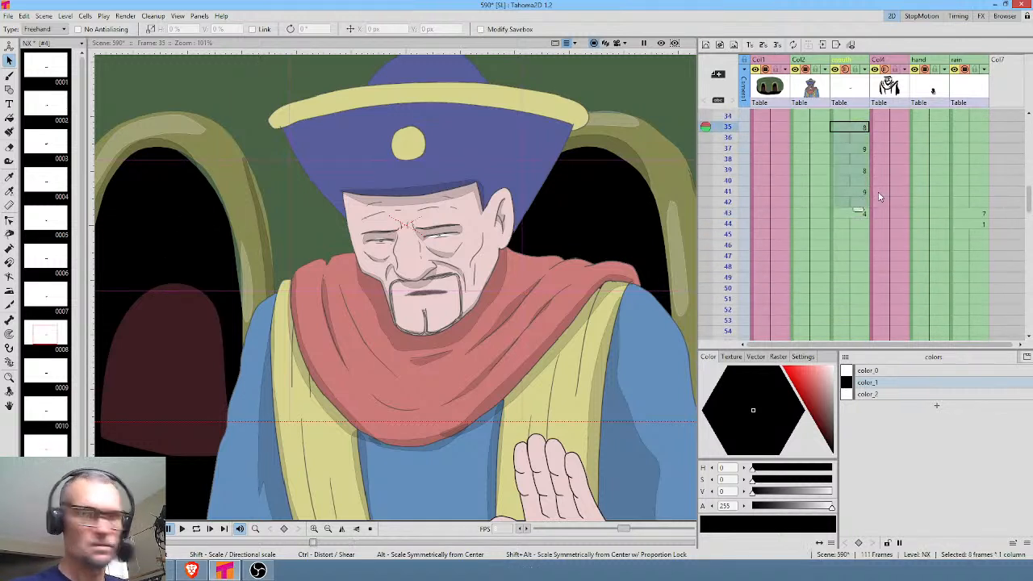
left_click(859, 256)
key("ctrl+v")
scroll(905, 304, "down", 4)
scroll(868, 294, "down", 4)
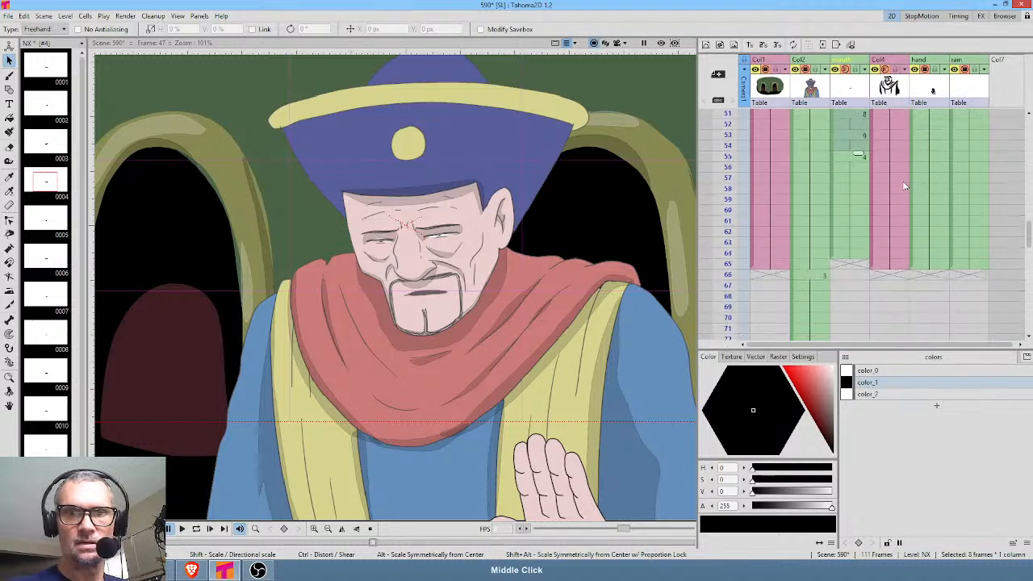
Extend the final hold of drawing 4 in the mouth column through frame 65 and play back the scene.
left_click(857, 254)
left_click_drag(858, 260, 859, 273)
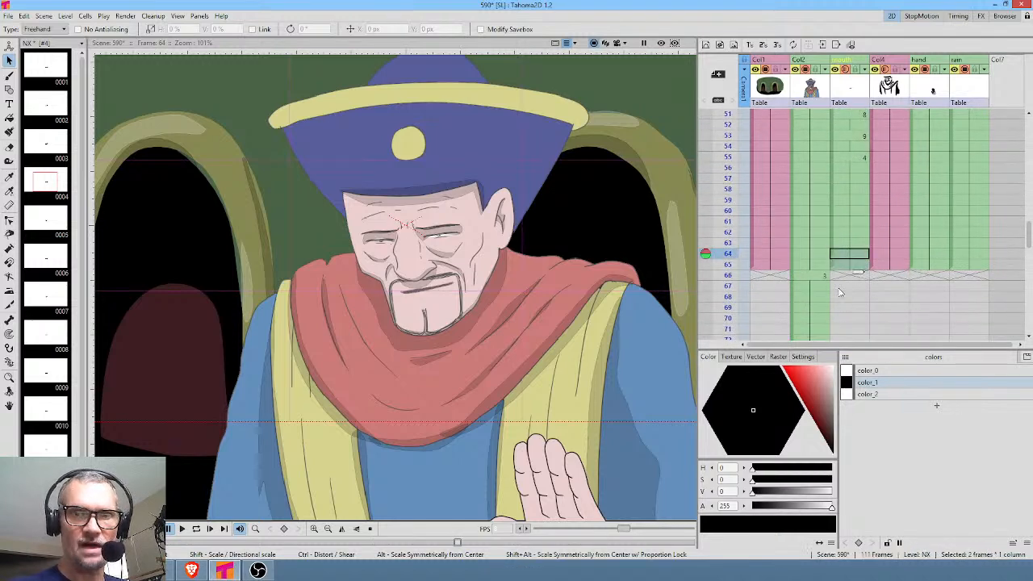
key("l")
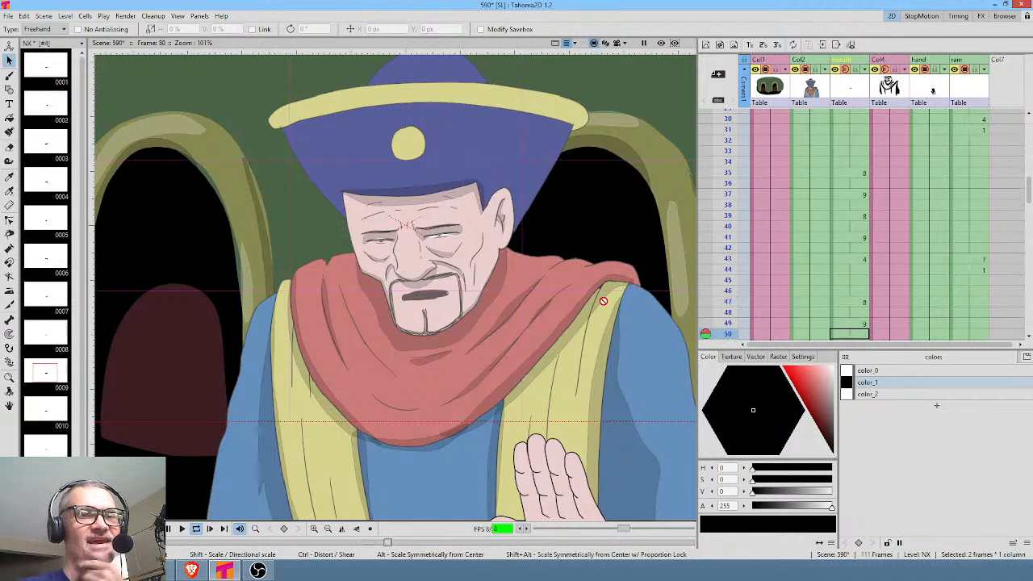
key("p")
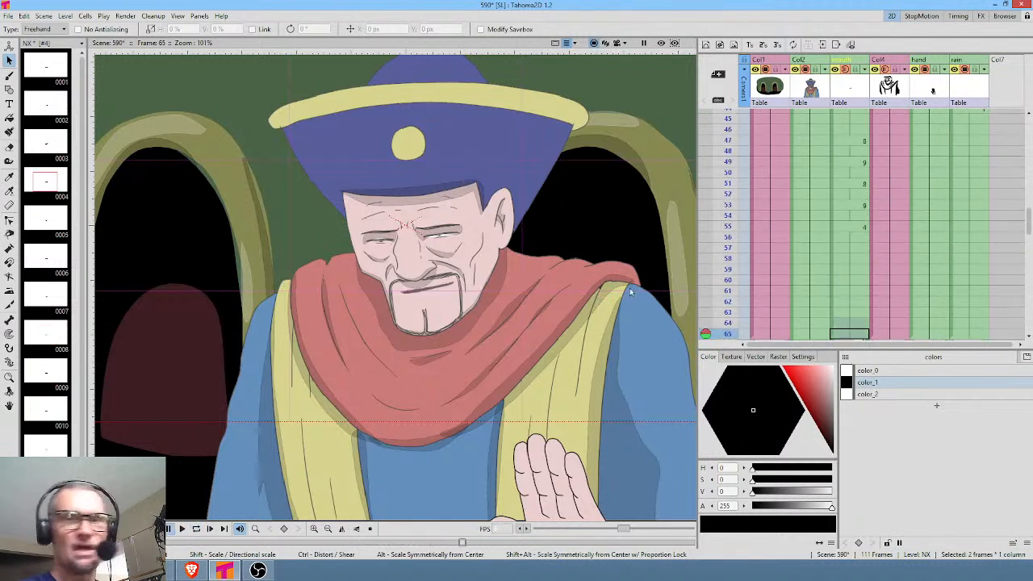
Replace drawing 4's four-frame hold at frame 43 with a copy of drawing 11's hold from frames 27 to 34.
scroll(867, 225, "up", 5)
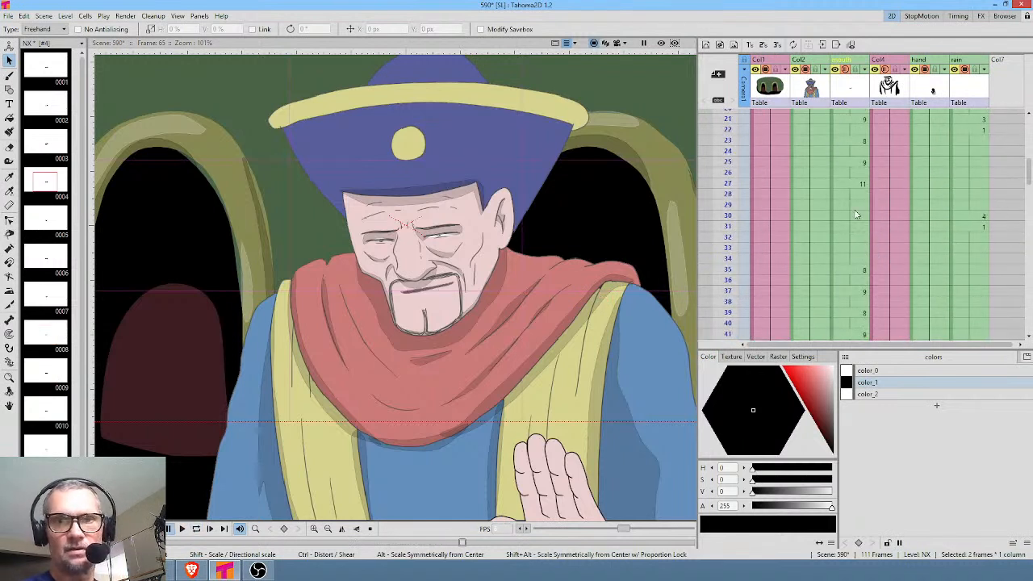
left_click(858, 185)
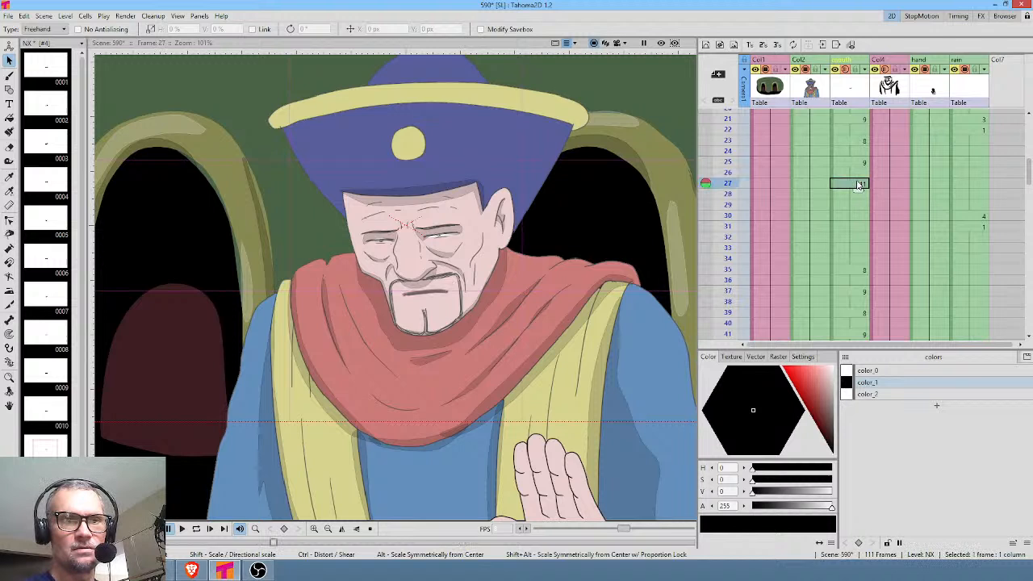
left_click(854, 259, "shift")
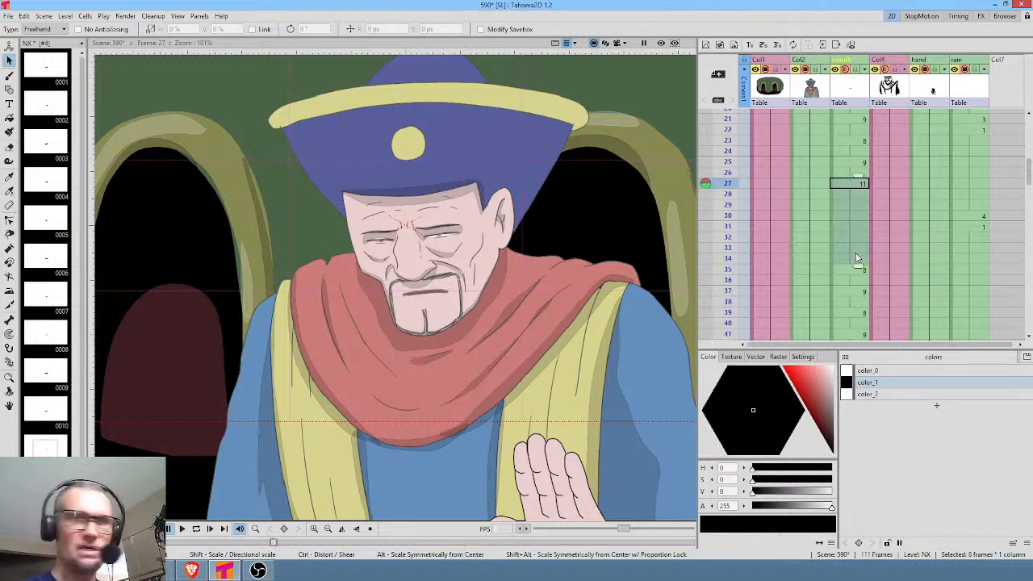
scroll(857, 258, "down", 4)
left_click(861, 228)
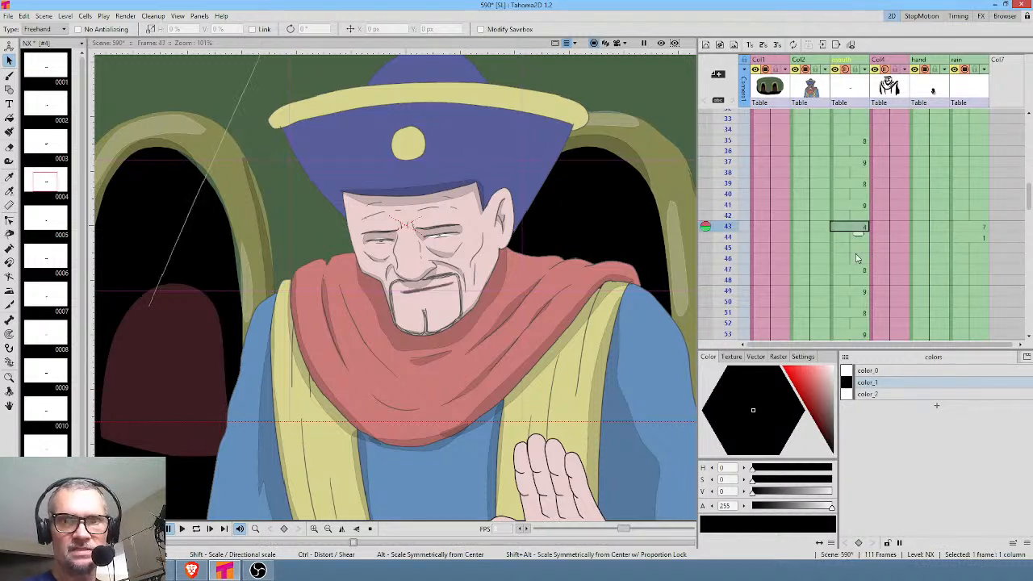
left_click(857, 259, "shift")
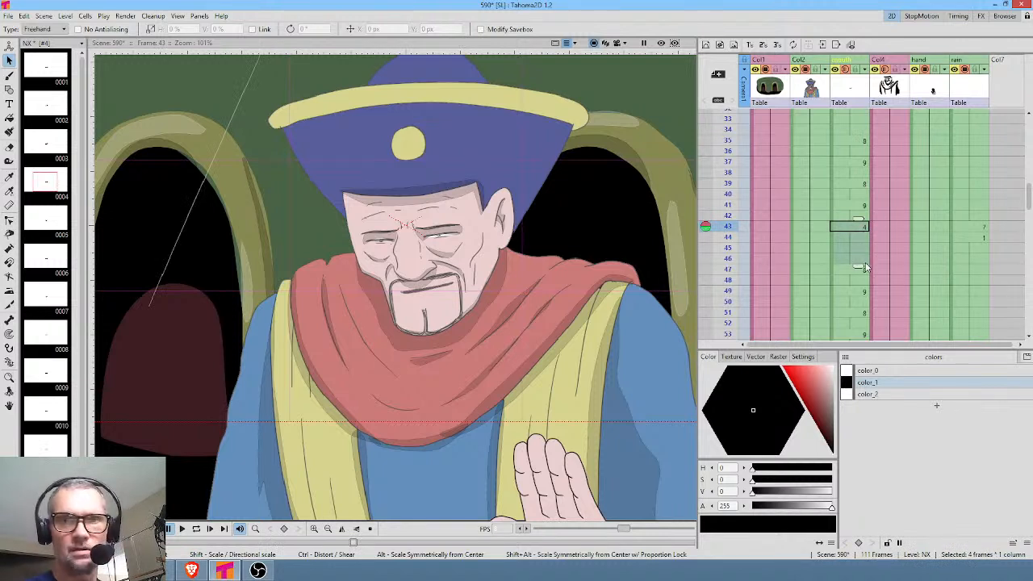
left_click(857, 313)
scroll(857, 313, "down", 2)
scroll(857, 313, "down", 2)
left_click(853, 218, "shift")
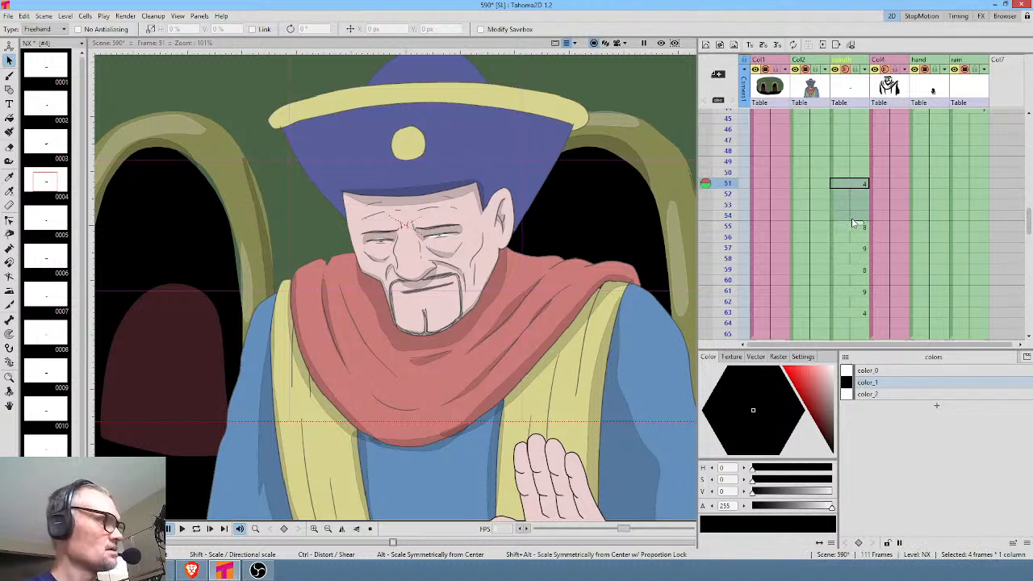
key("Delete")
Shorten the second hold of drawing 11 by removing frames 48 to 50 from the mouth column, and play it back.
scroll(878, 228, "up", 4)
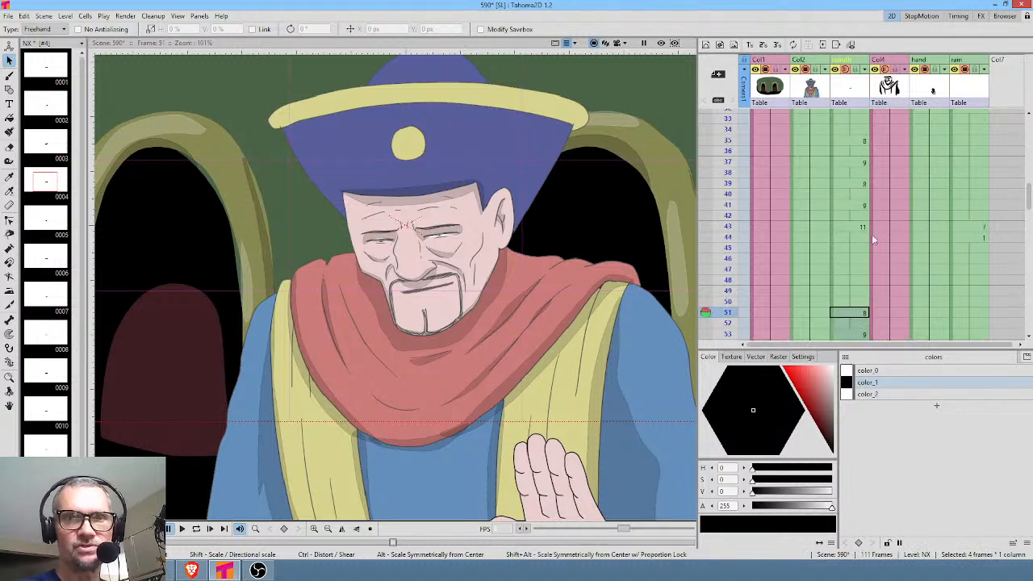
left_click(860, 280)
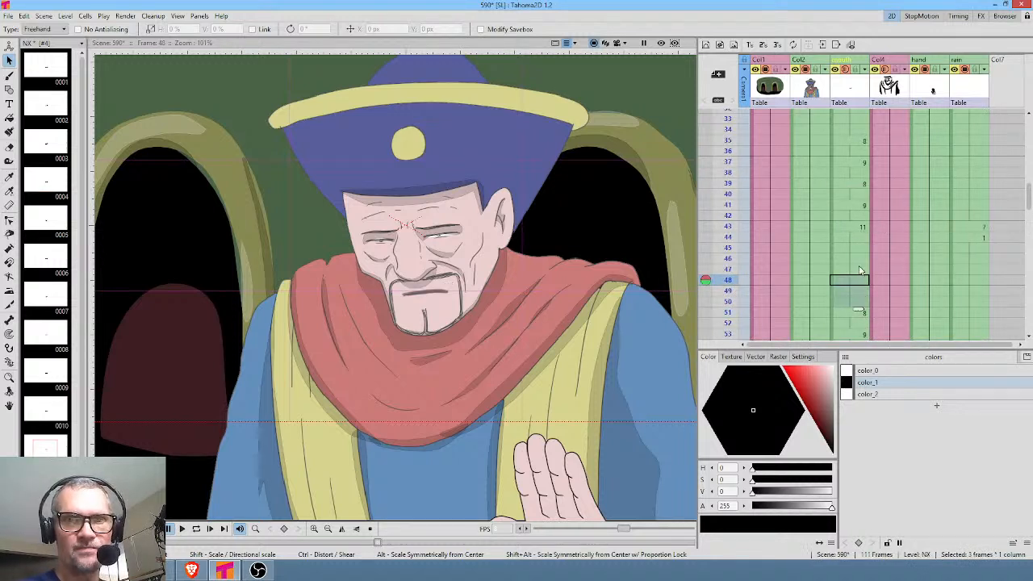
left_click(854, 299, "shift")
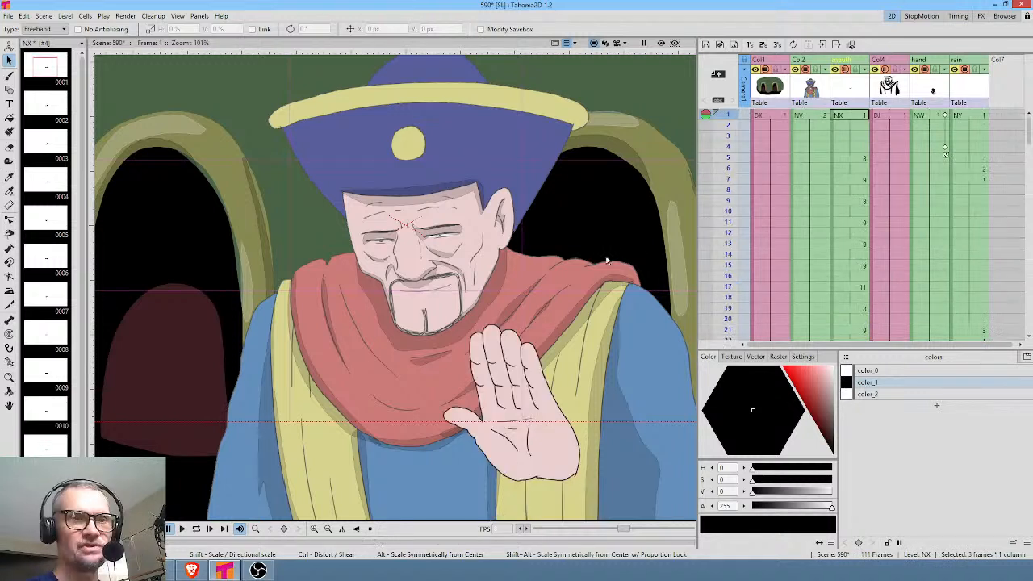
key("l")
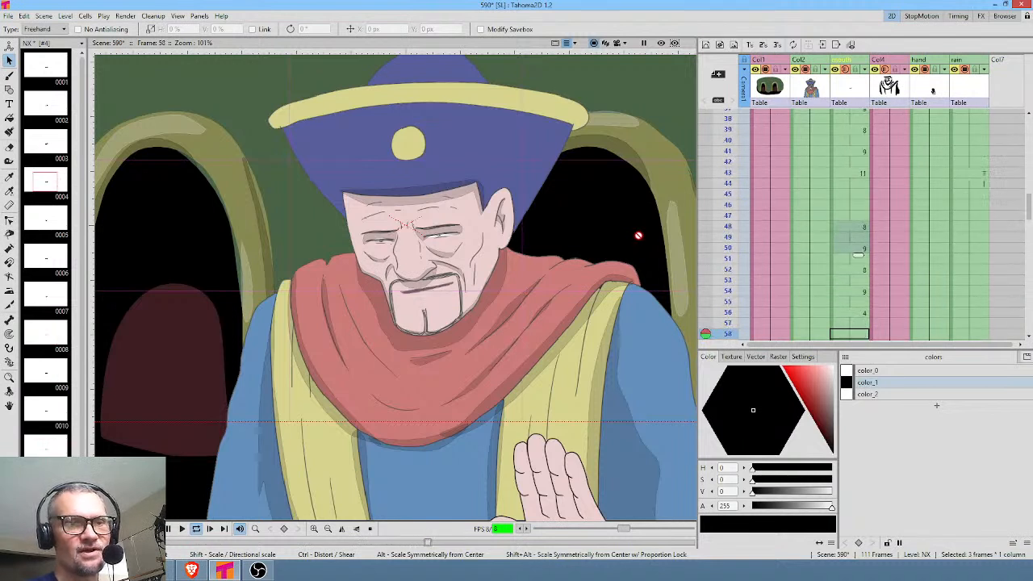
key("l")
Extend the hold of drawing 9 at frame 54 through frame 57 and play back the mouth timing.
left_click(861, 249)
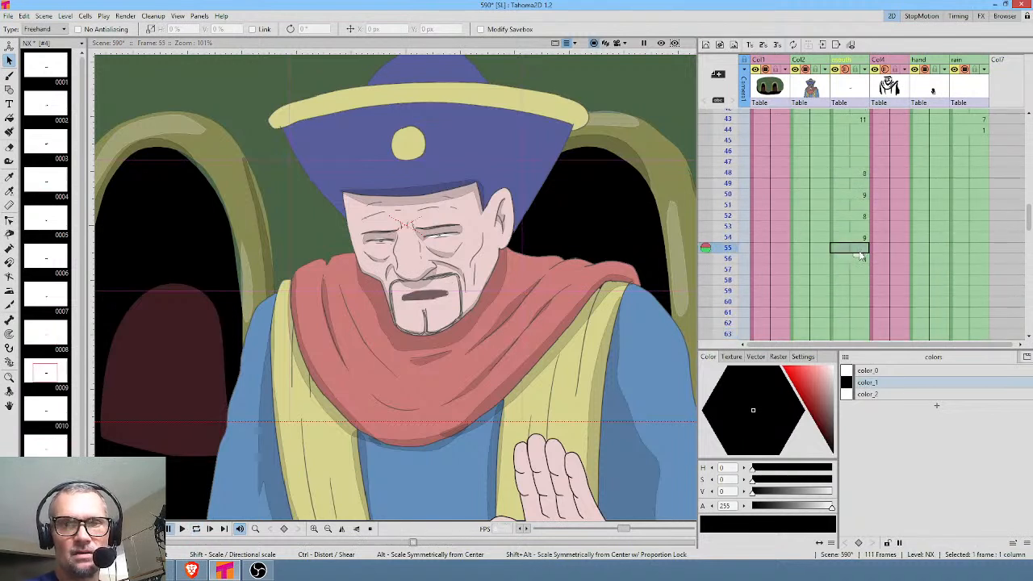
left_click(856, 152)
key("l")
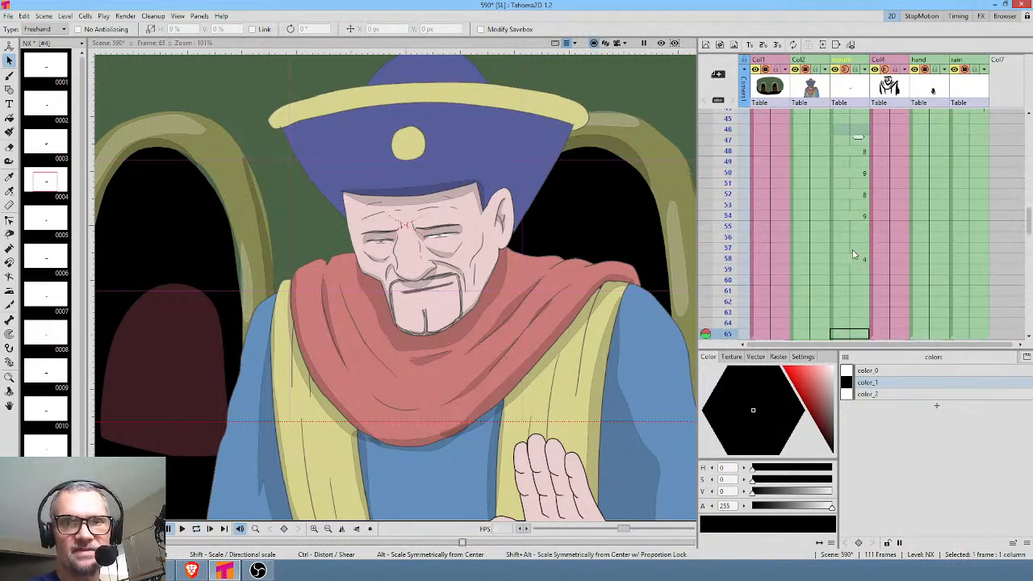
Lengthen drawing 9's last hold in the mouth column through frame 59 and replay the ending to check it.
left_click(853, 250)
left_click_drag(860, 256, 858, 279)
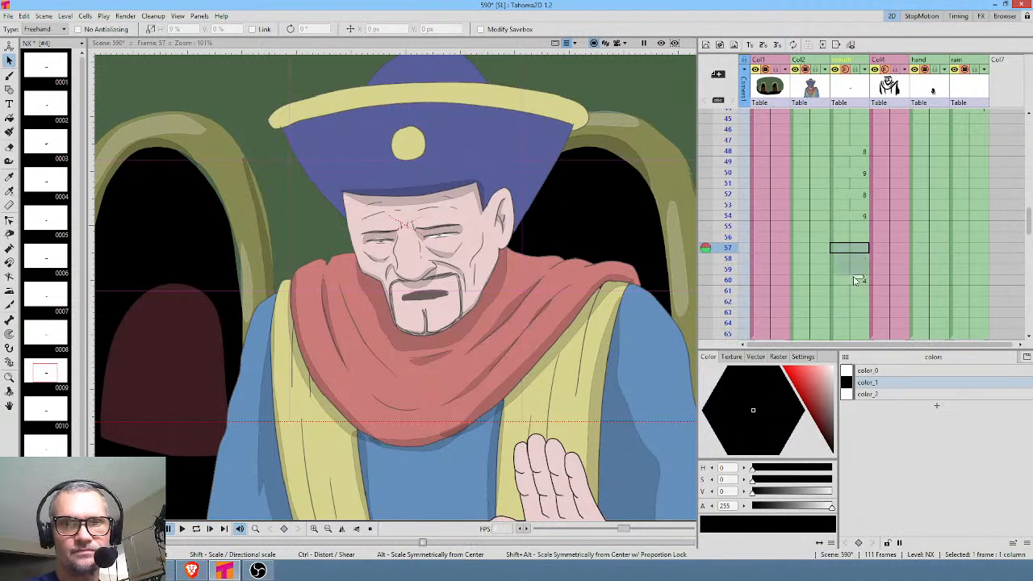
left_click(851, 145)
key("l")
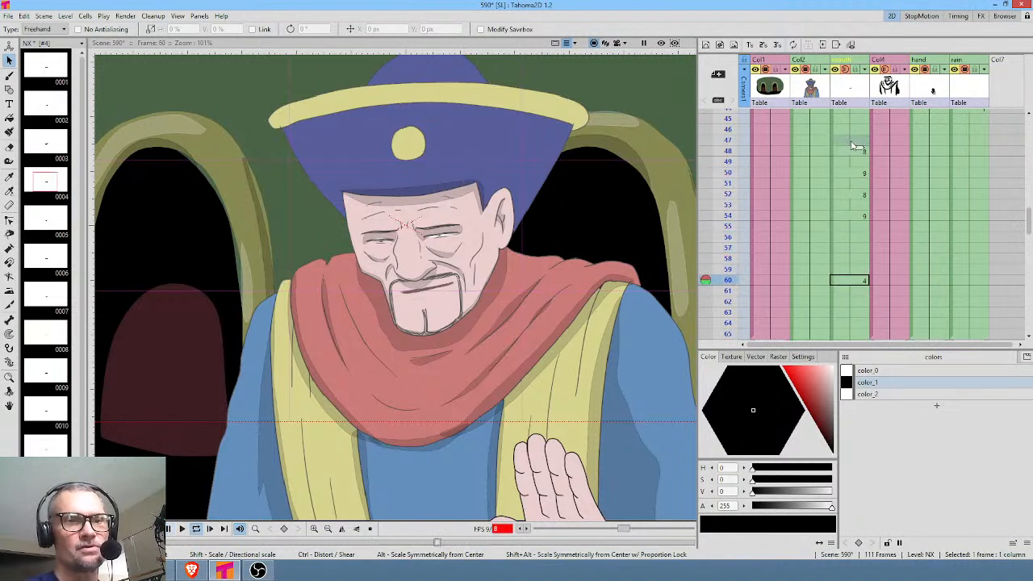
left_click(856, 151)
key("p")
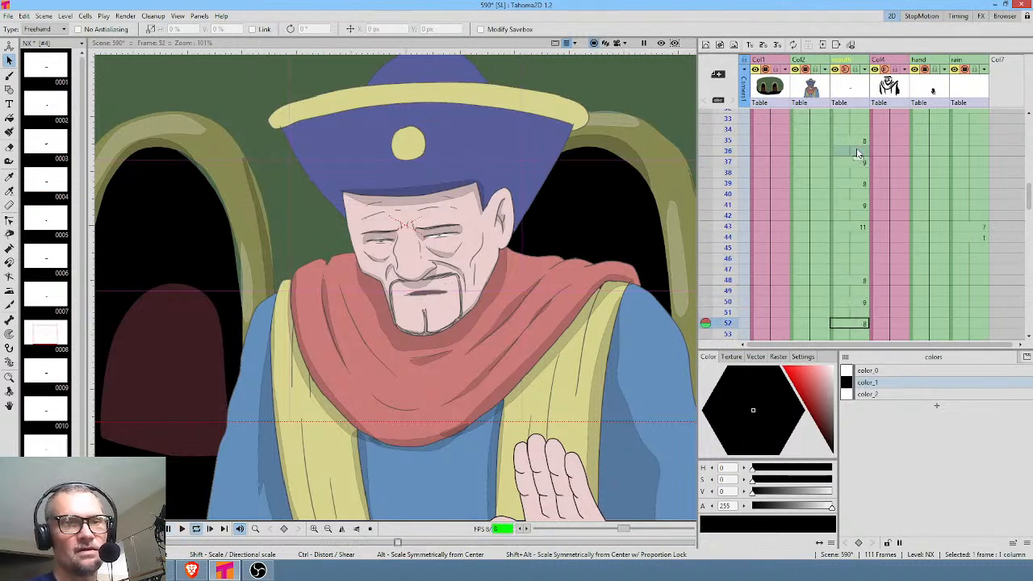
key("l")
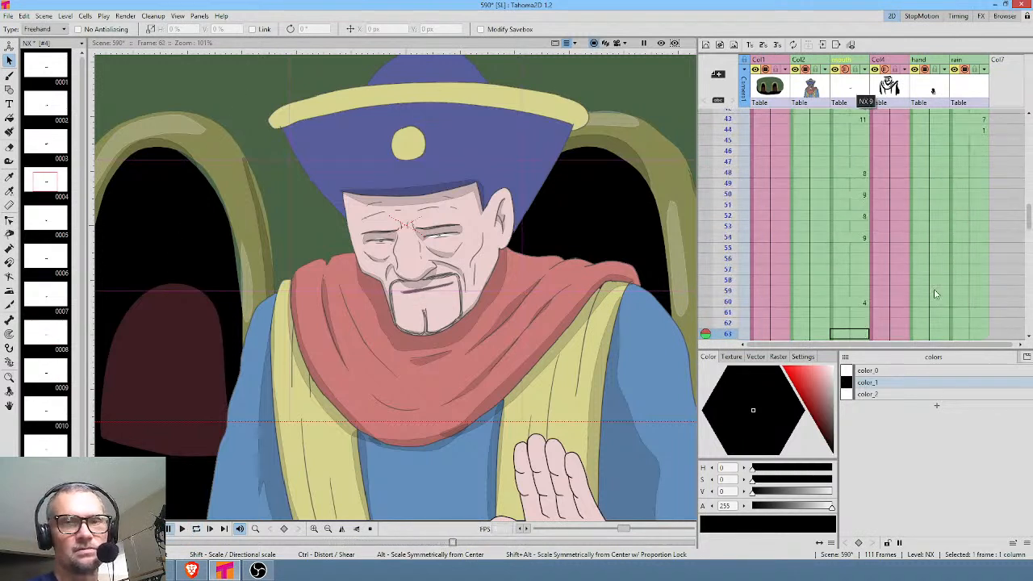
Insert a copy of drawing 8 from frames 52 and 53 at frame 59 and delete the leftover drawing 9 at frame 61.
left_click(853, 239)
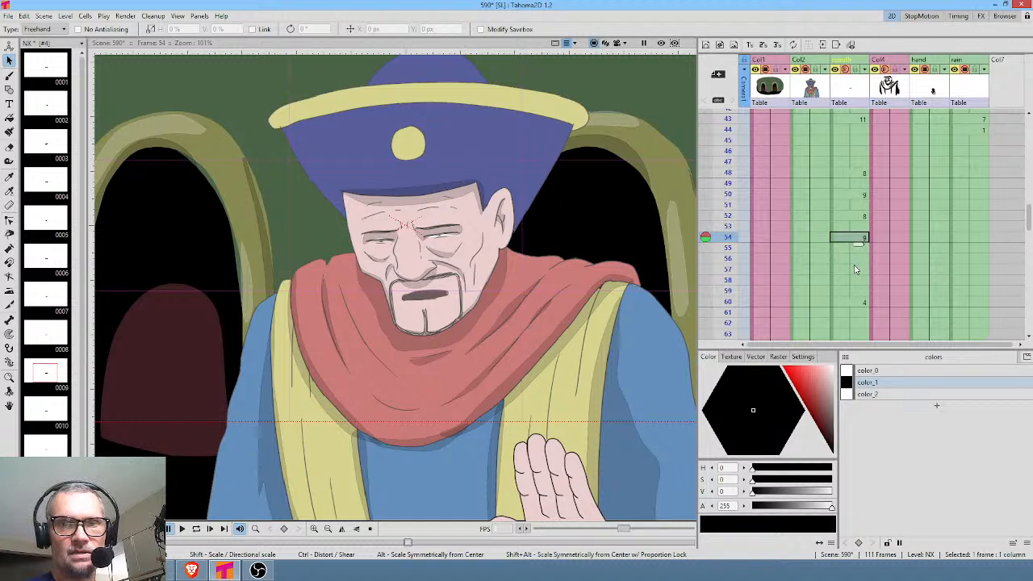
left_click_drag(862, 216, 852, 234)
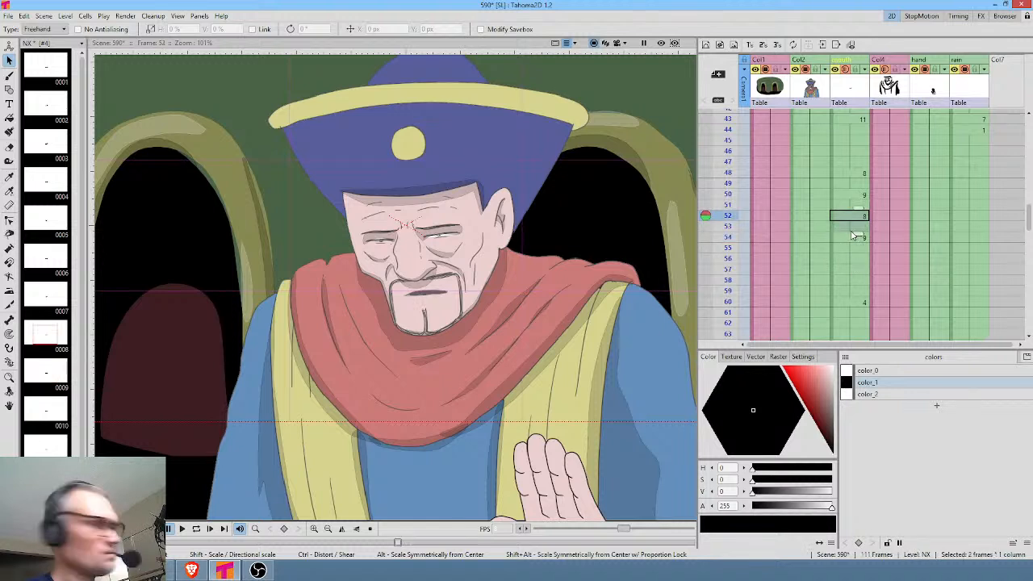
left_click(846, 295)
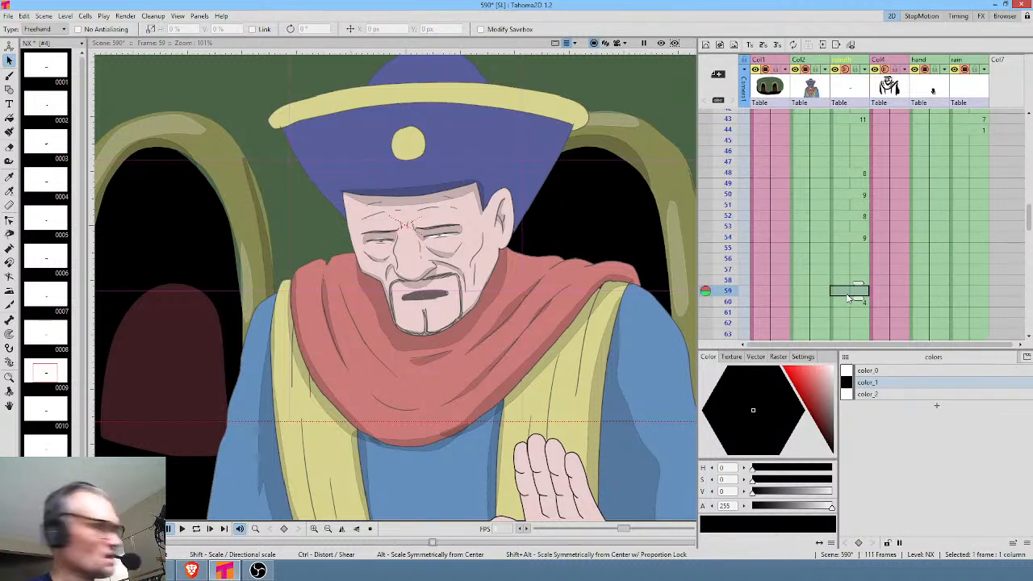
left_click_drag(847, 299, 871, 310)
left_click(852, 314)
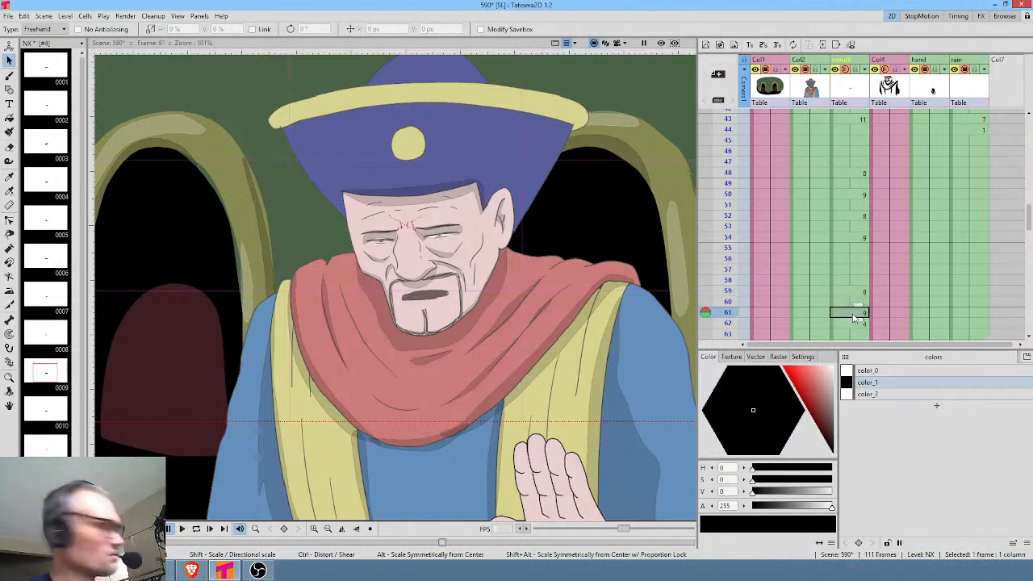
key("Delete")
Remove frames 57 and 58 from drawing 9's hold and extend the following drawing 8 through frame 59.
left_click(860, 280)
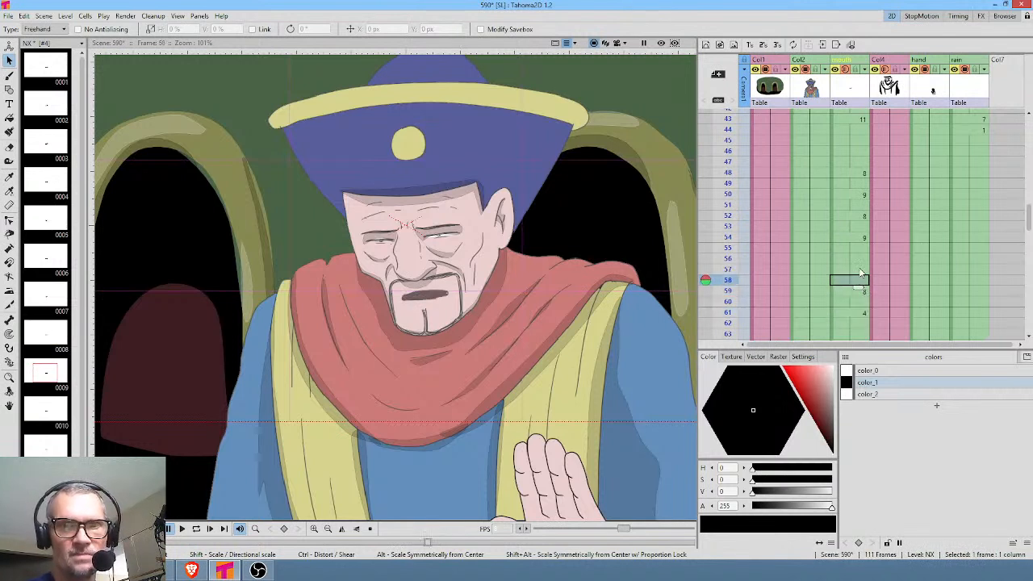
left_click(860, 273, "shift")
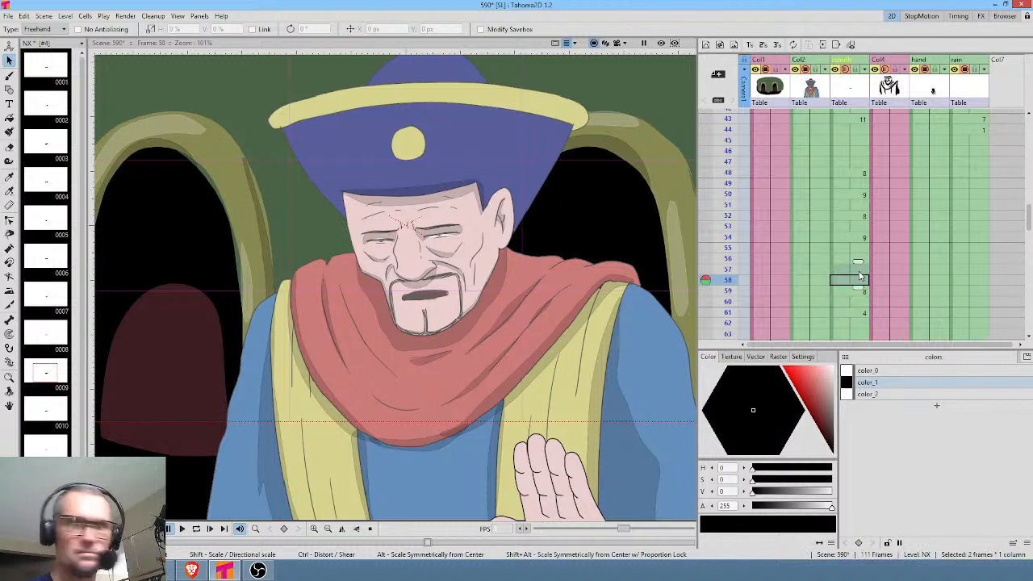
left_click(860, 282)
mouse_move(856, 290)
left_mouse_down()
mouse_move(857, 310)
mouse_move(858, 300)
left_mouse_up()
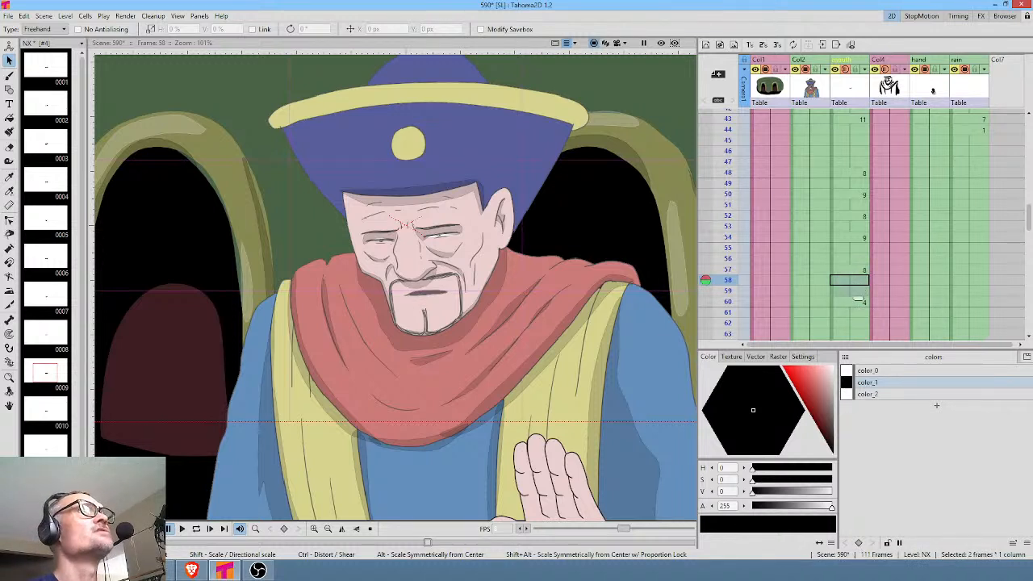
key("alt+Tab")
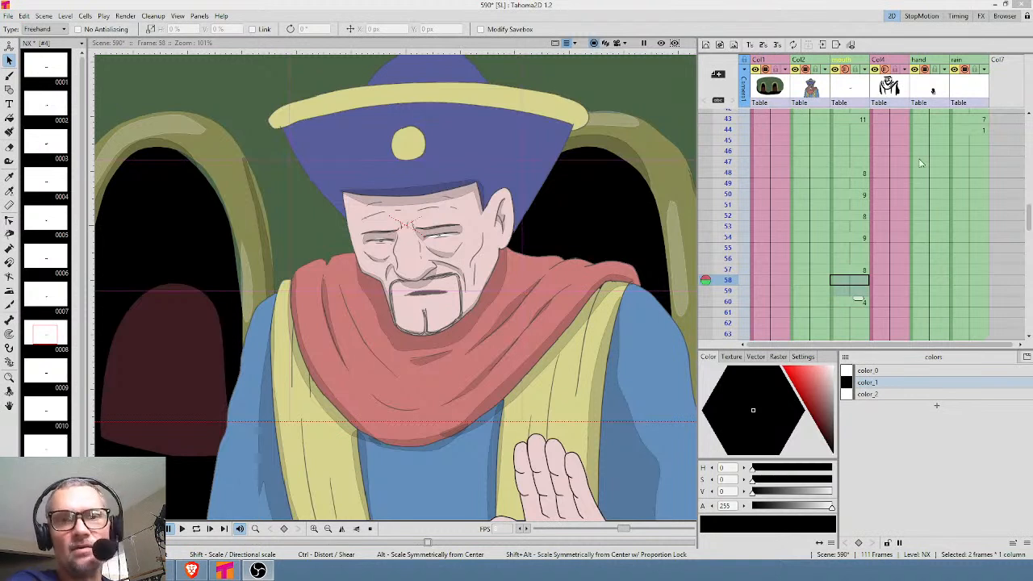
Play back the mouth timing from frame 45, from the scene's start and again from frame 47 to check the closing pauses.
left_click(855, 141)
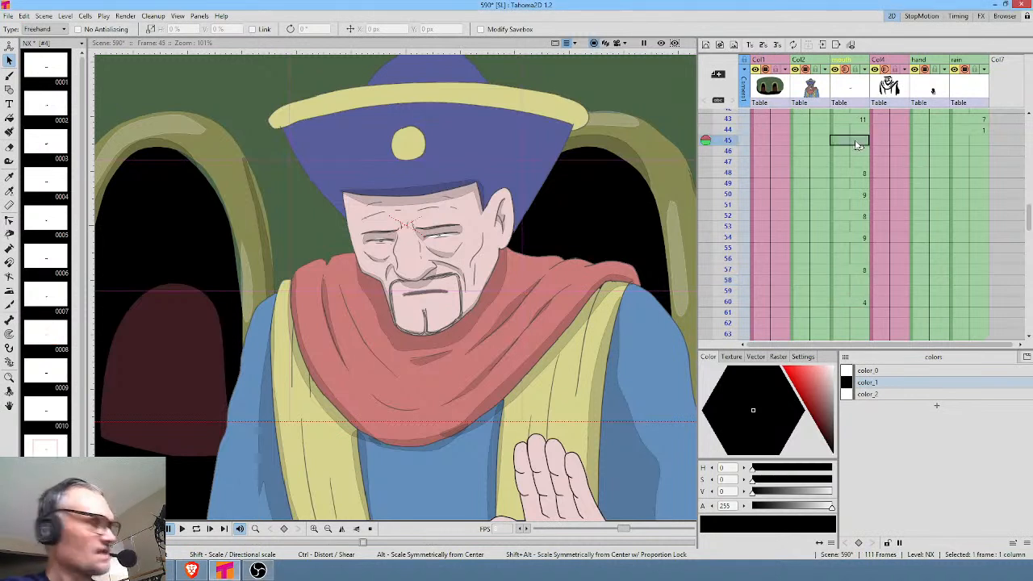
key("l")
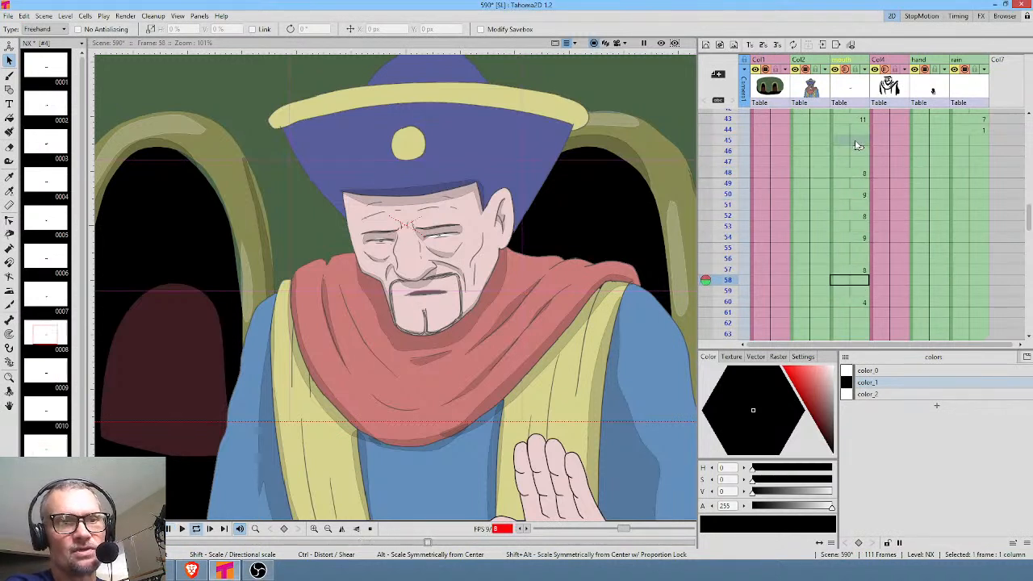
key("l")
key("alt+comma")
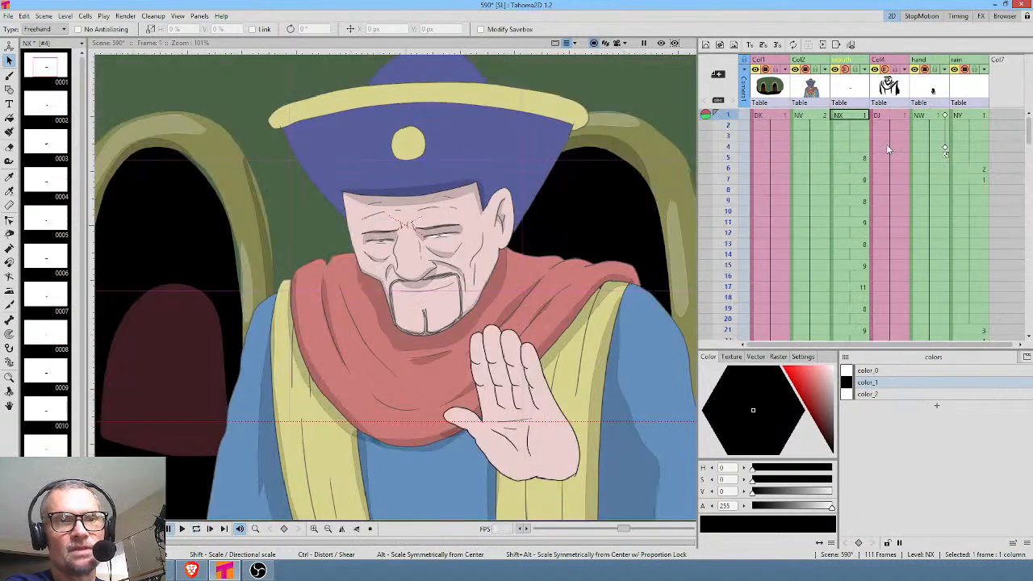
key("l")
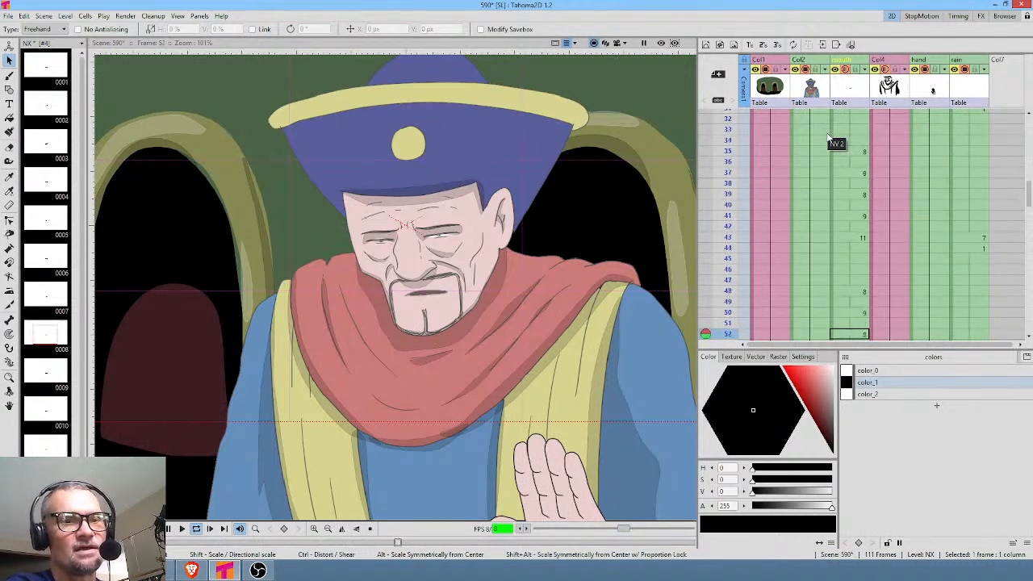
key("l")
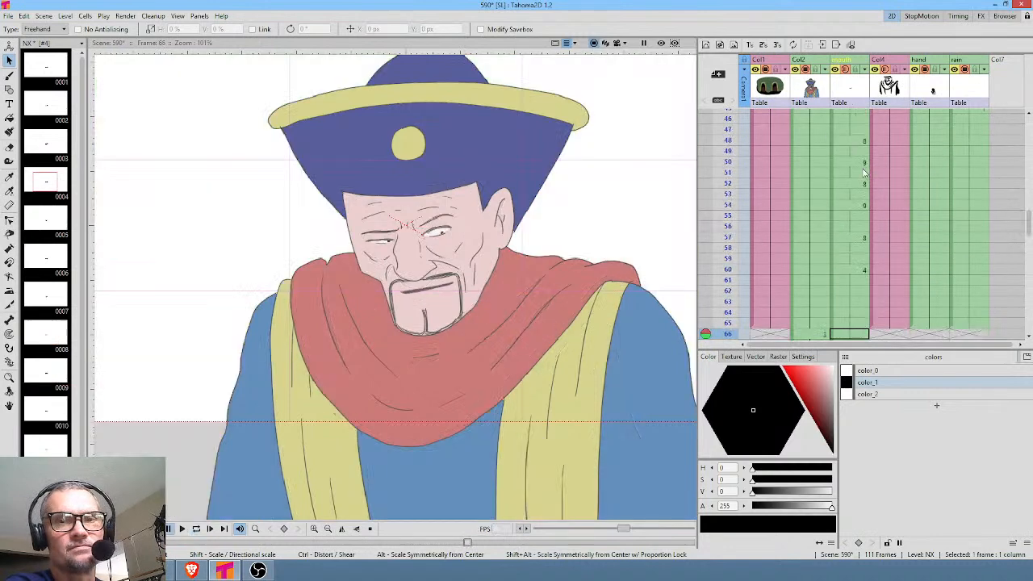
left_click(854, 129)
key("l")
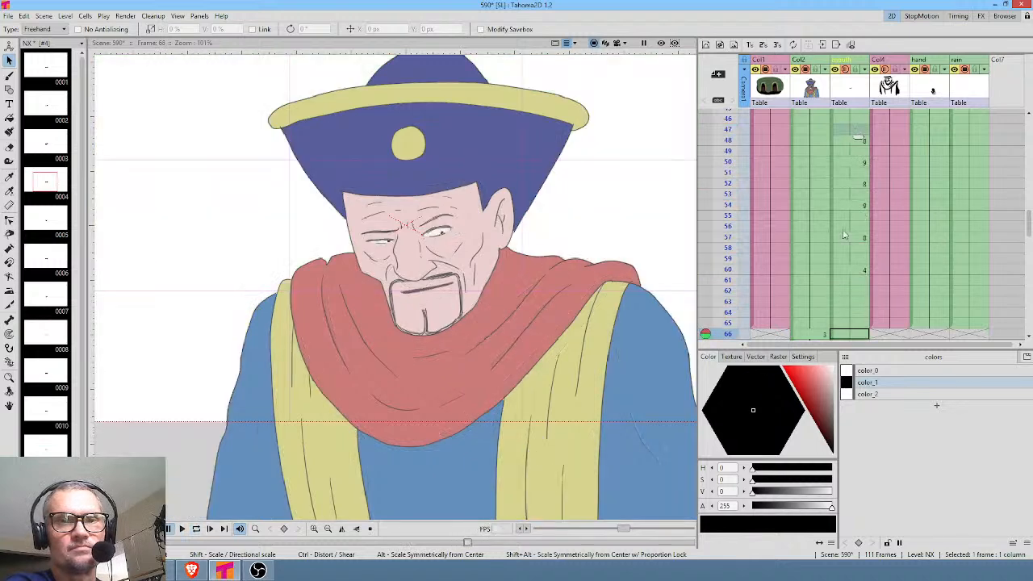
Extend drawing 8's last hold in the mouth column through frame 62.
left_click(845, 250)
left_click(858, 261)
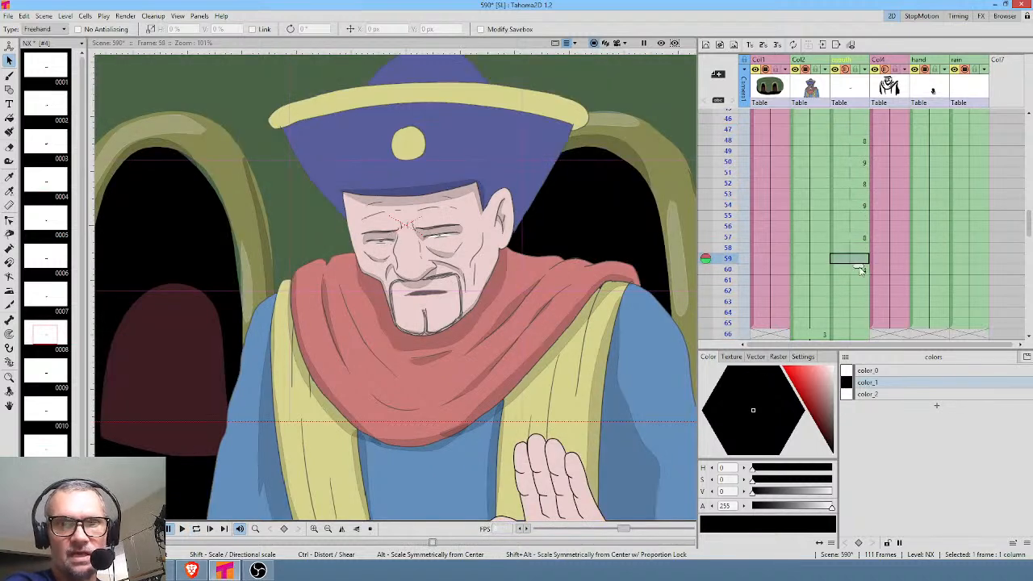
left_click_drag(857, 280, 859, 302)
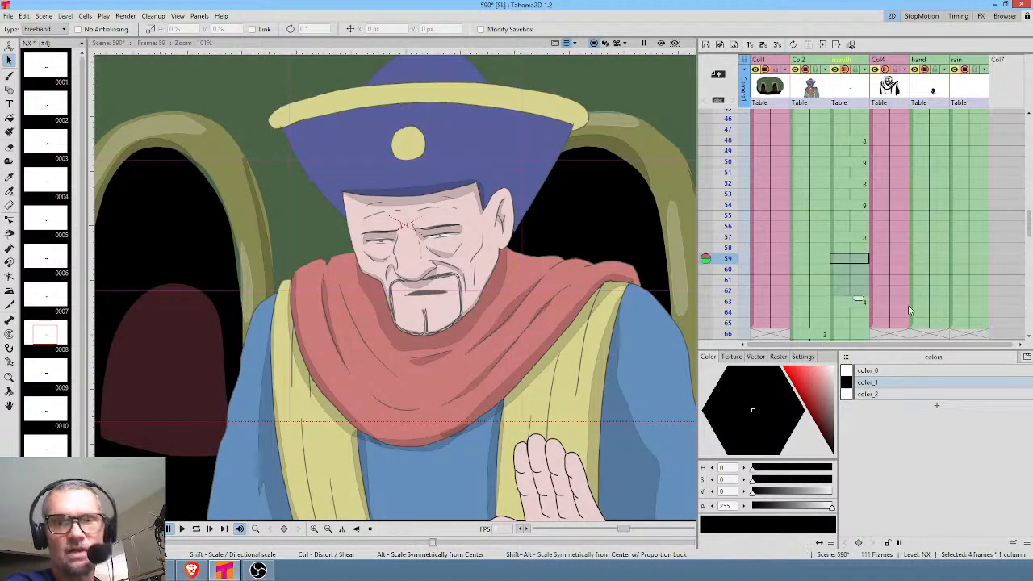
Insert extra frames across all columns at frame 64 so the background, line and hand holds run through frame 74.
scroll(910, 297, "down", 2)
left_click(856, 186)
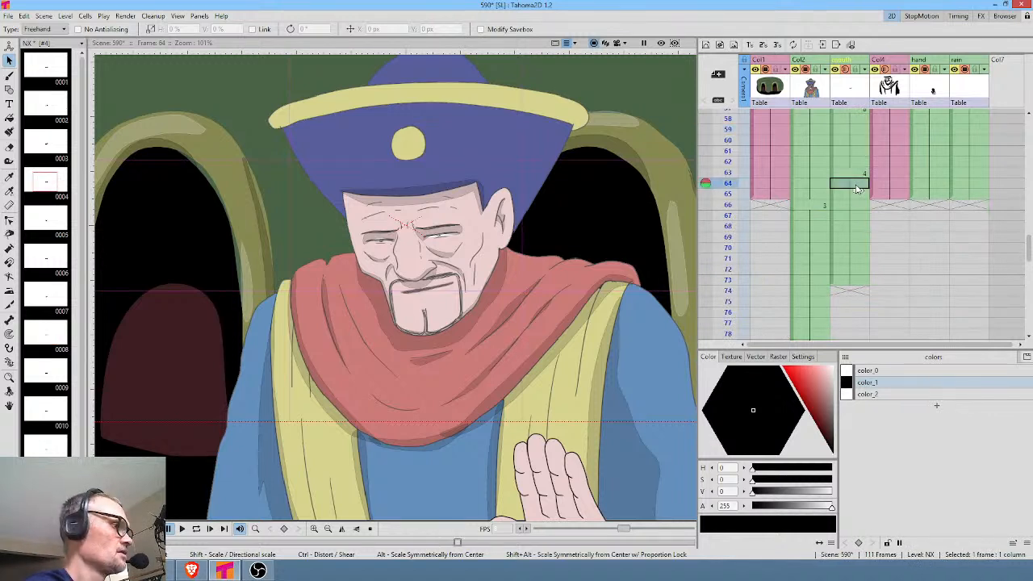
key("Insert")
key("Insert")
key("Insert")
key("Insert")
key("Insert")
key("Insert")
key("Insert")
key("Insert")
key("Insert")
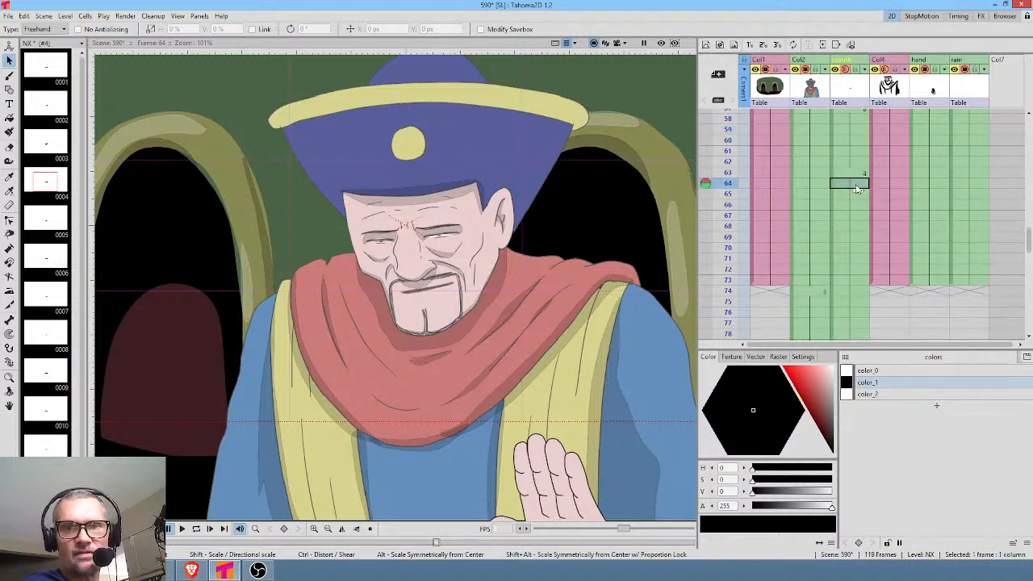
Delete the surplus Col2 and mouth exposures from frame 75 through frame 120.
left_click(814, 304)
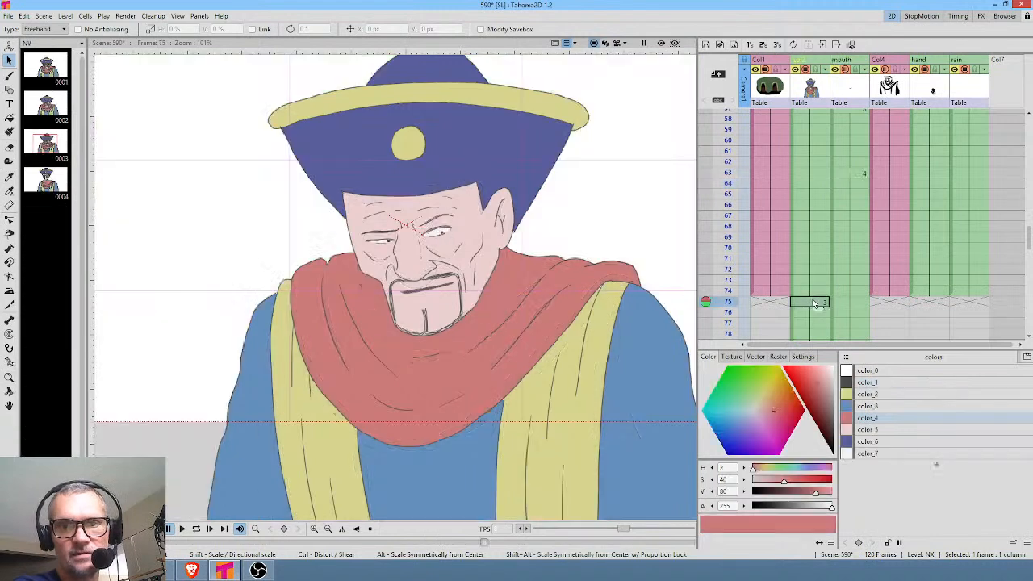
scroll(884, 295, "down", 9)
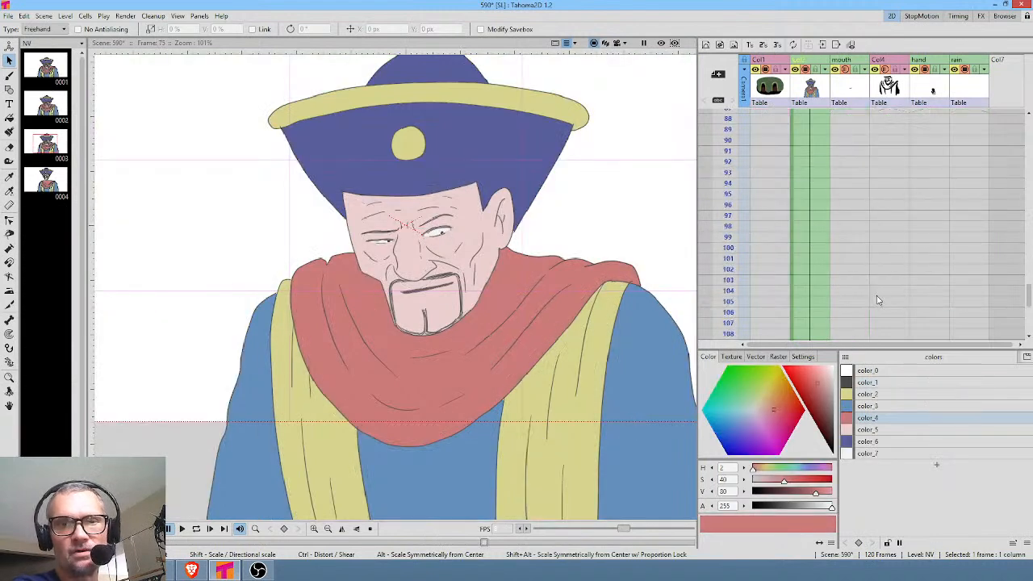
left_click(859, 210, "shift")
key("Delete")
scroll(866, 192, "up", 20)
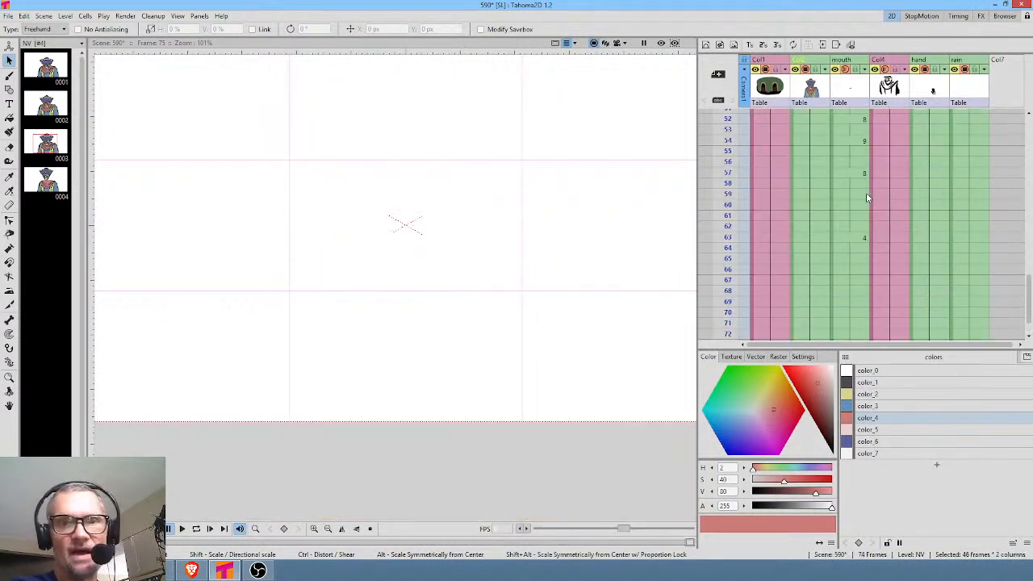
At frame 1 of the hand column, rotate the hand to about 0.54° and lower it to about X -6 px, Y -174 px.
left_click(854, 116)
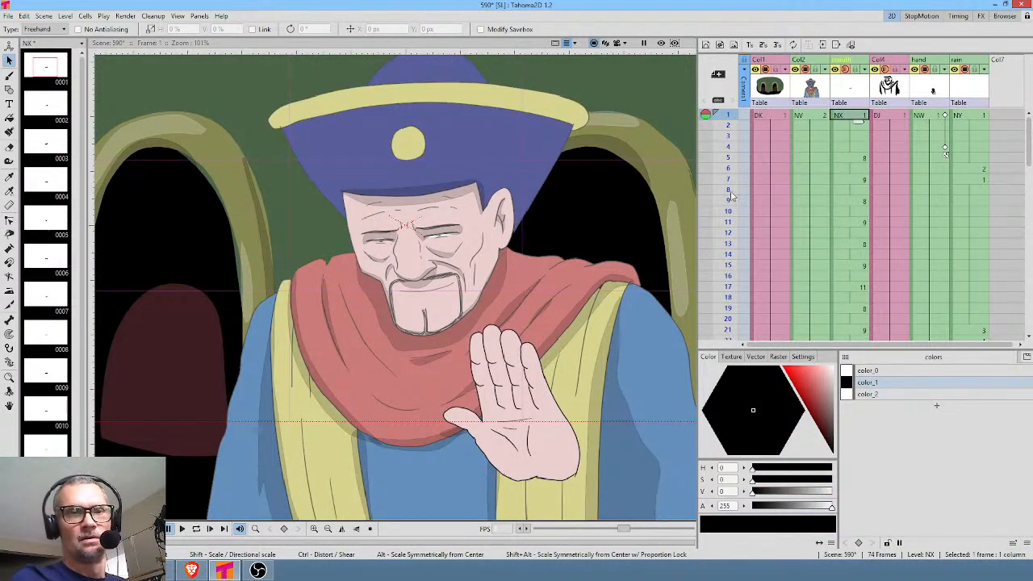
left_click(934, 117)
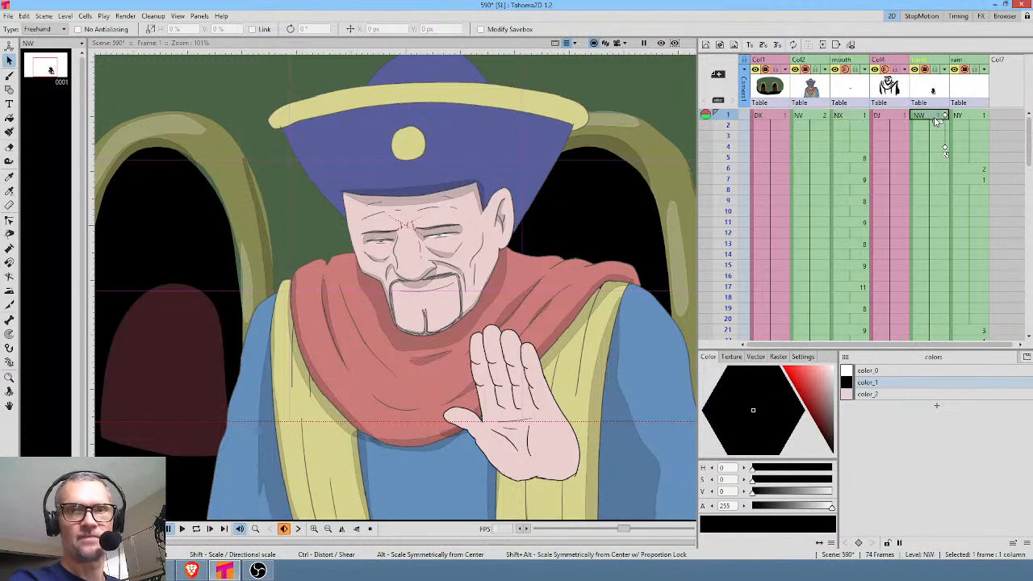
key("a")
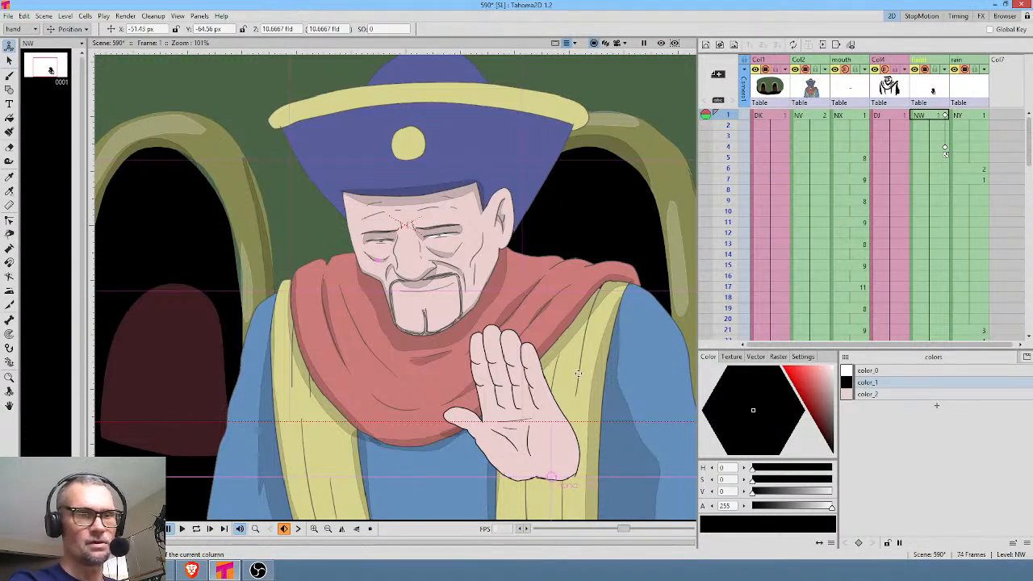
left_click(70, 30)
left_click(65, 61)
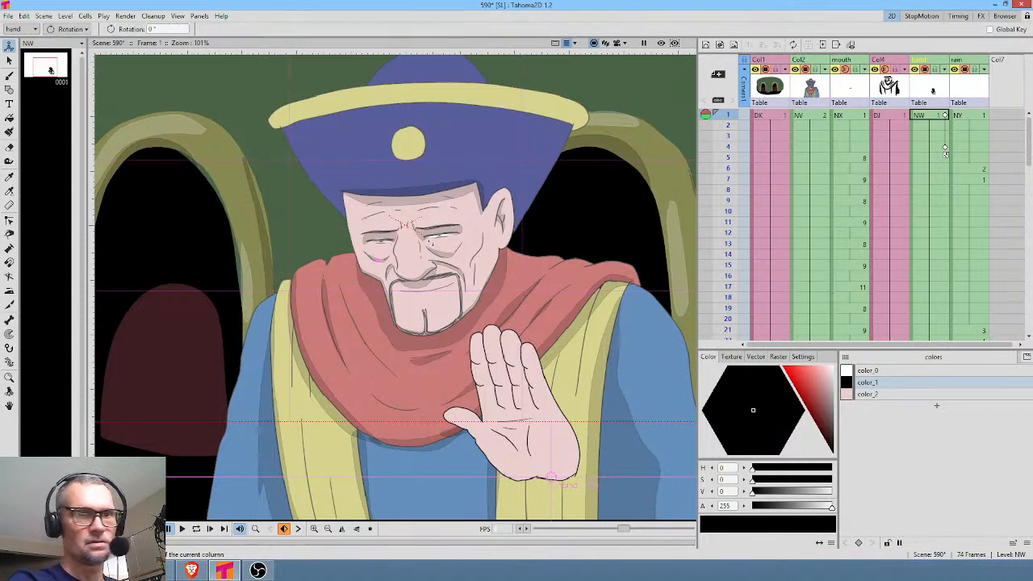
mouse_move(542, 321)
left_mouse_down()
mouse_move(576, 303)
mouse_move(536, 305)
left_mouse_up()
left_click(70, 29)
left_click(68, 42)
left_click_drag(484, 388, 510, 444)
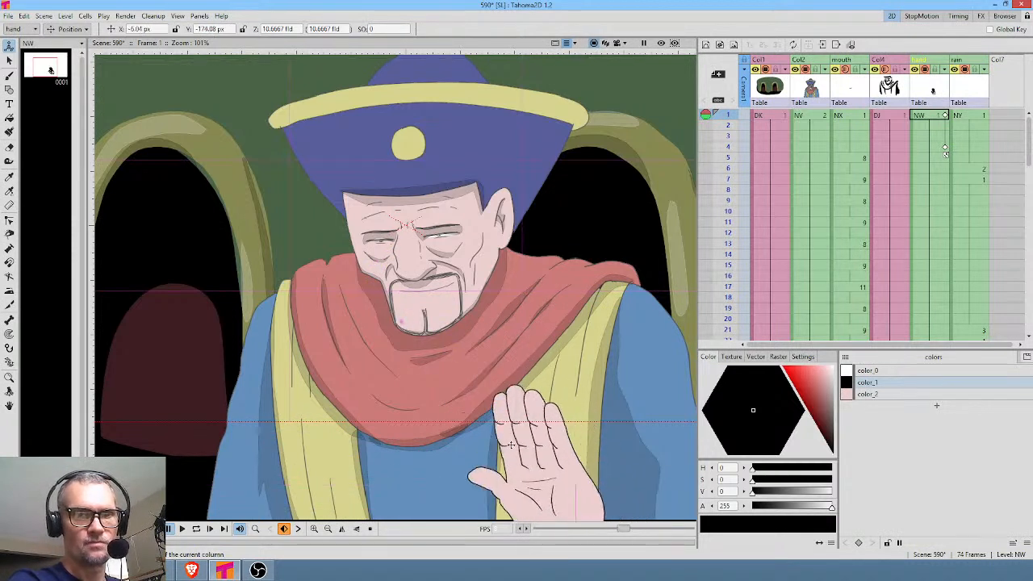
Switch to the camera view, raise the hand at frame 4 to about X -71 px, Y -26 px, and scrub through the motion.
left_click(618, 43)
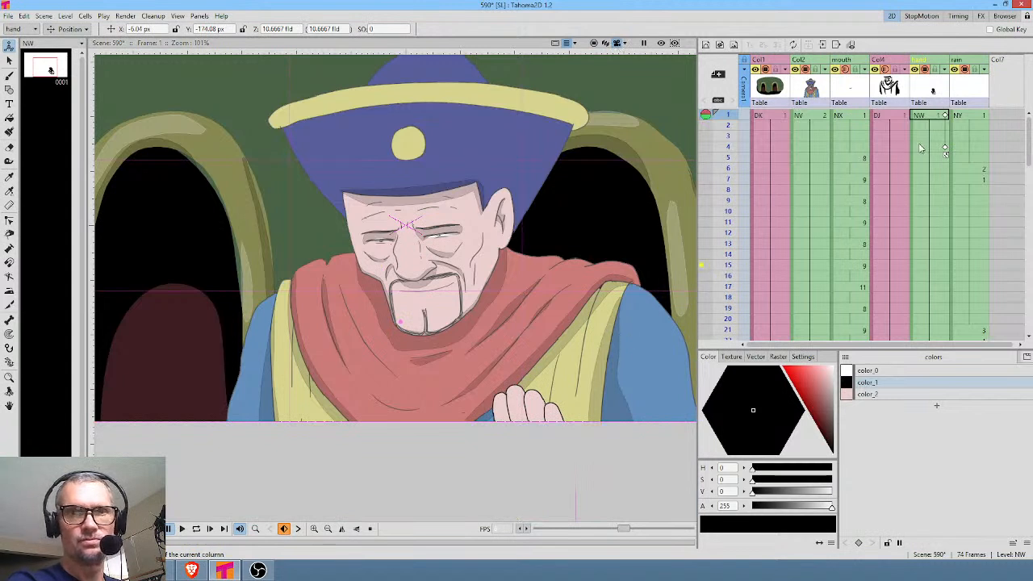
left_click(920, 147)
left_click_drag(524, 424, 474, 305)
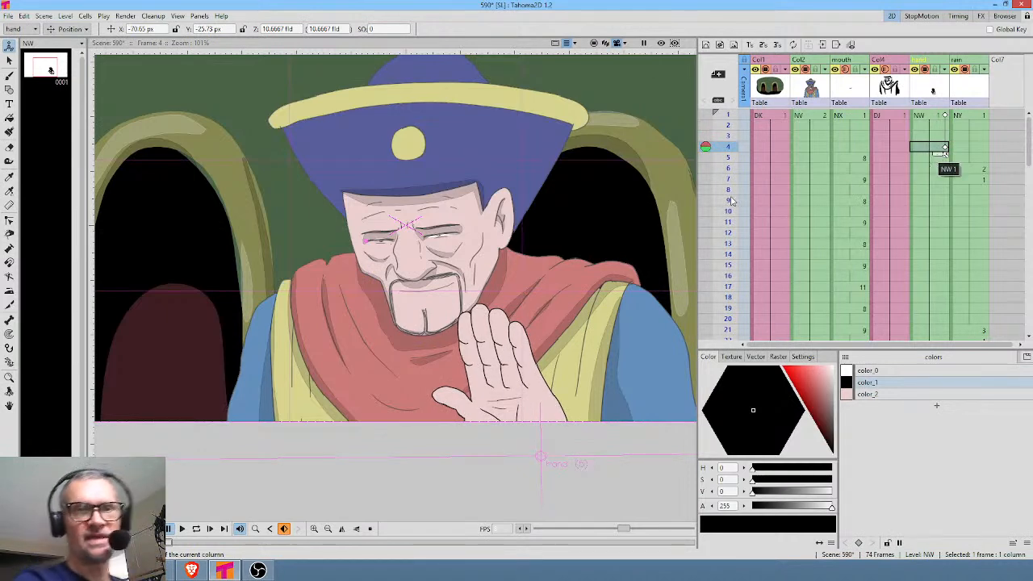
left_click_drag(541, 212, 529, 255)
mouse_move(732, 124)
left_mouse_down()
mouse_move(754, 339)
mouse_move(774, 141)
left_mouse_up()
scroll(870, 186, "up", 5)
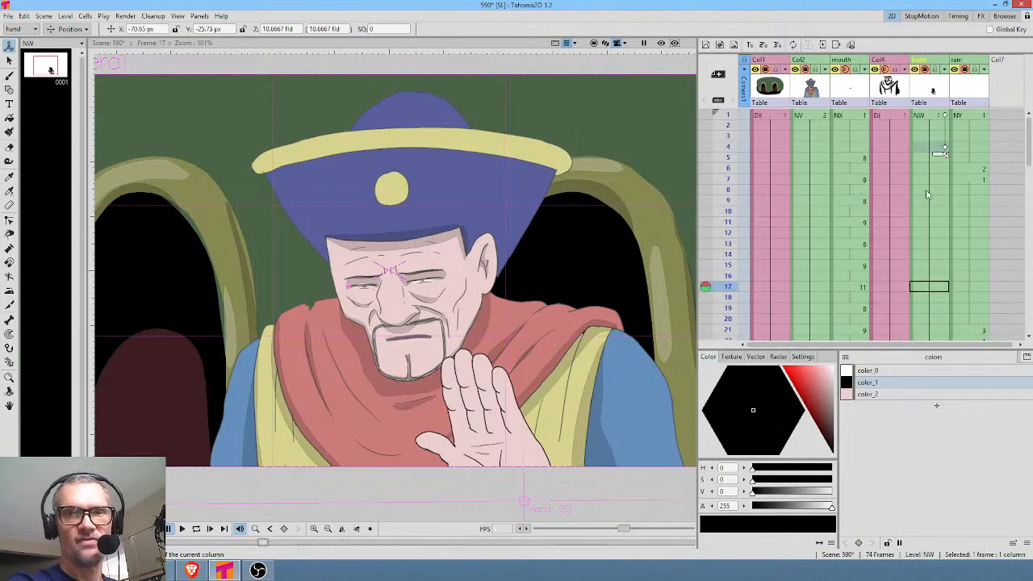
Repeat the hand's frame 4 keyframe at frame 16 to hold the raised pose.
left_click(945, 150)
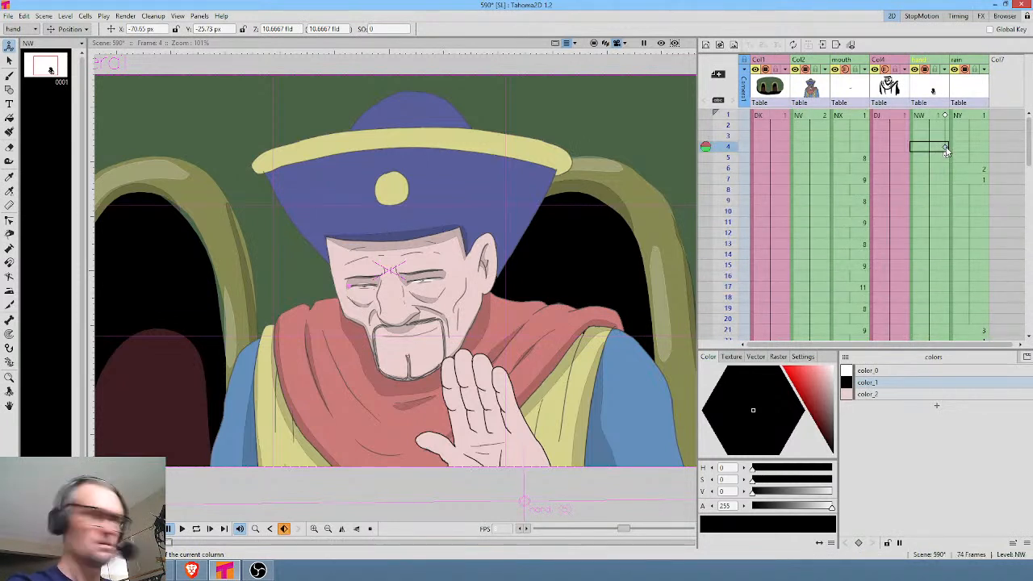
left_click_drag(724, 120, 743, 281)
left_click(941, 278)
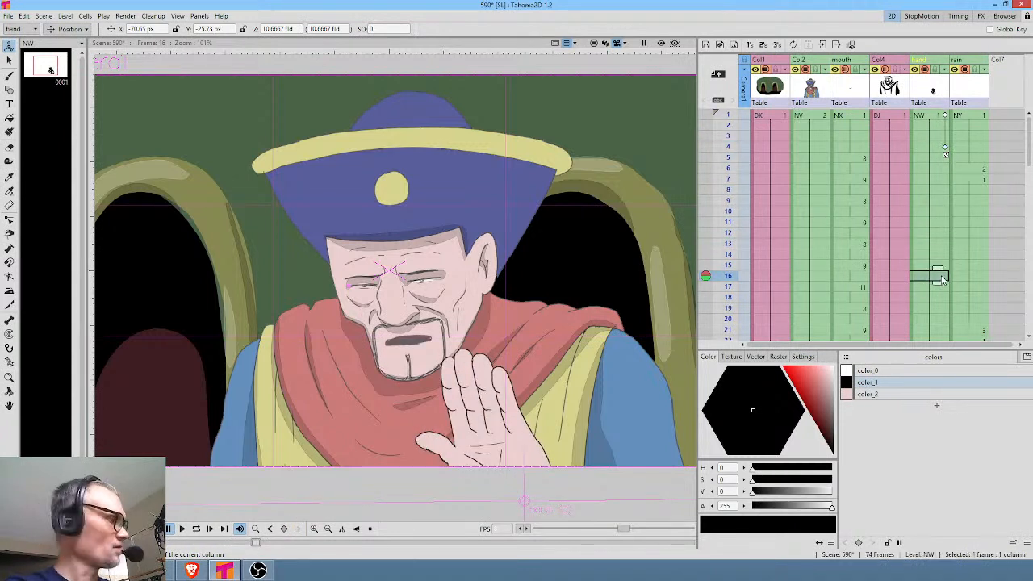
left_click(945, 277)
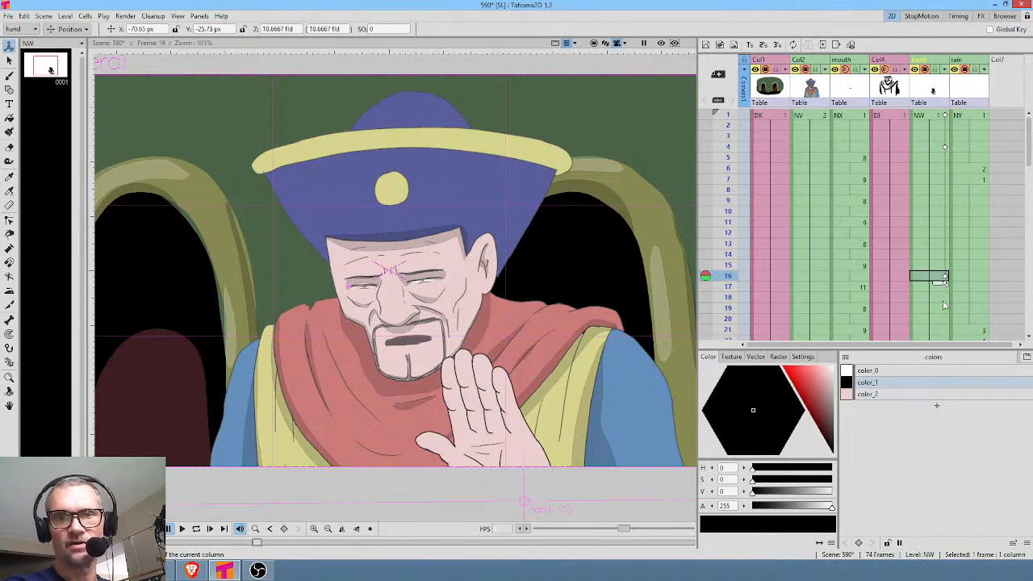
At frame 18, shift the hand slightly sideways and rotate it to about -14.75°, then return to frame 1.
left_click(943, 301)
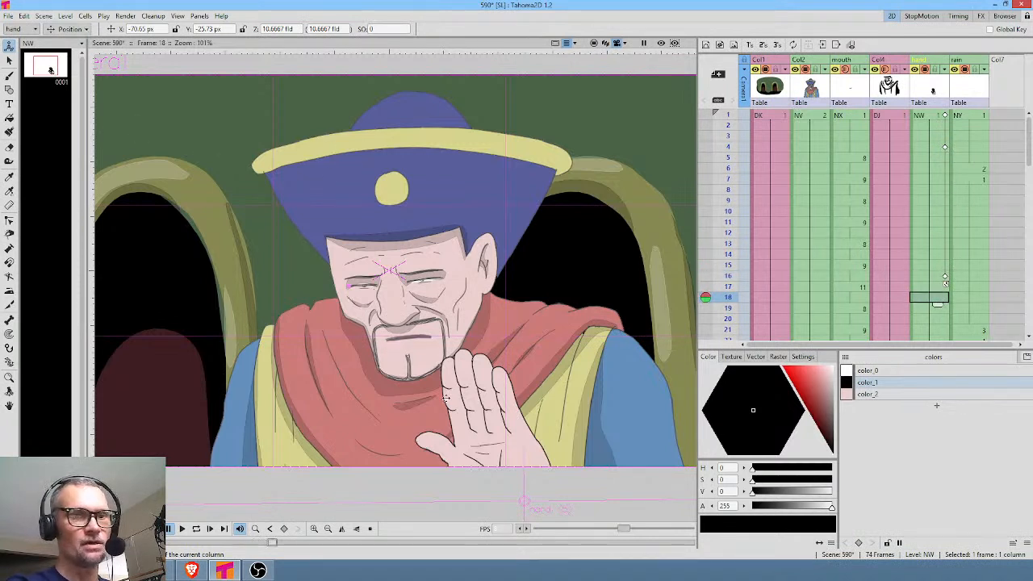
left_click_drag(475, 410, 491, 407)
left_click(73, 29)
left_click(69, 55)
left_click_drag(535, 336, 576, 318)
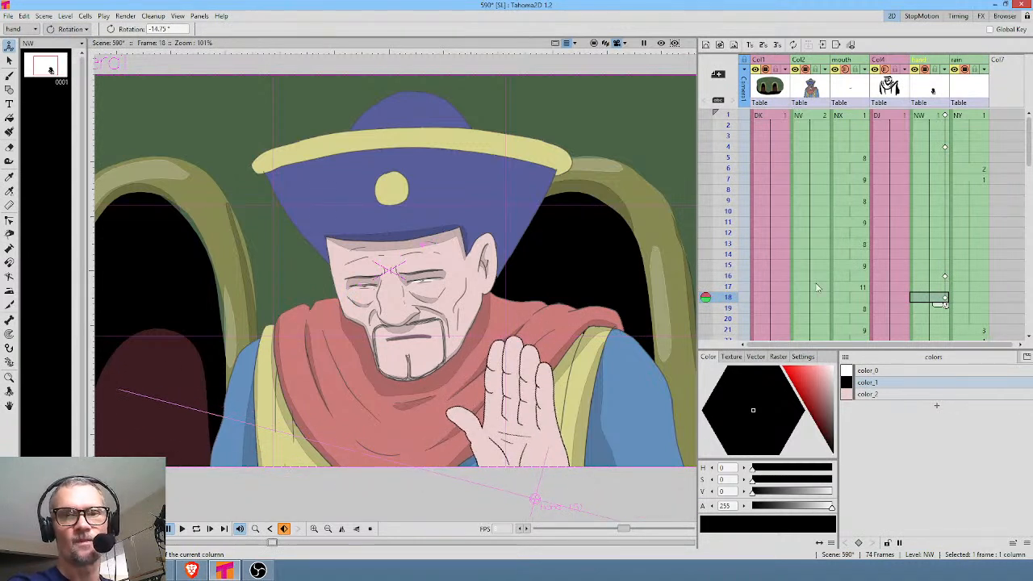
left_click(932, 111)
left_click(935, 118)
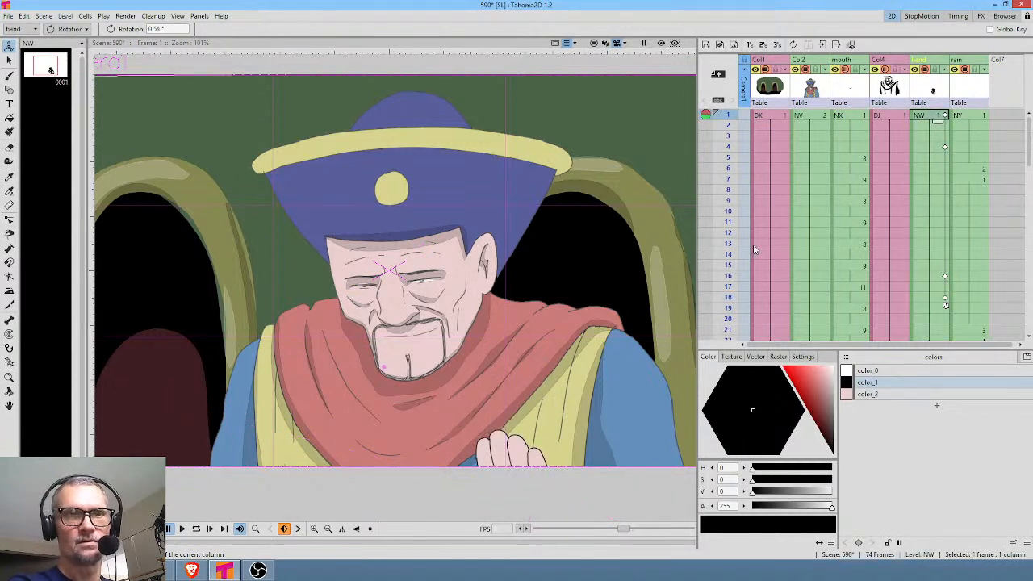
Paint the whites of both eyes on Col2's drawing 2 with color_7, using the Paint Brush in Areas mode.
left_click(814, 116)
left_click(870, 455)
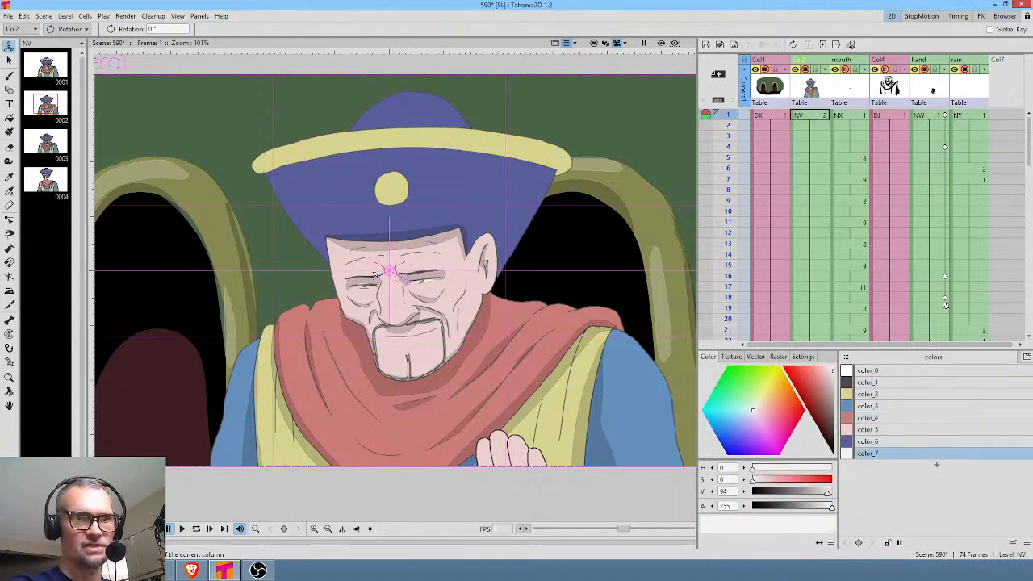
scroll(374, 272, "up", 5)
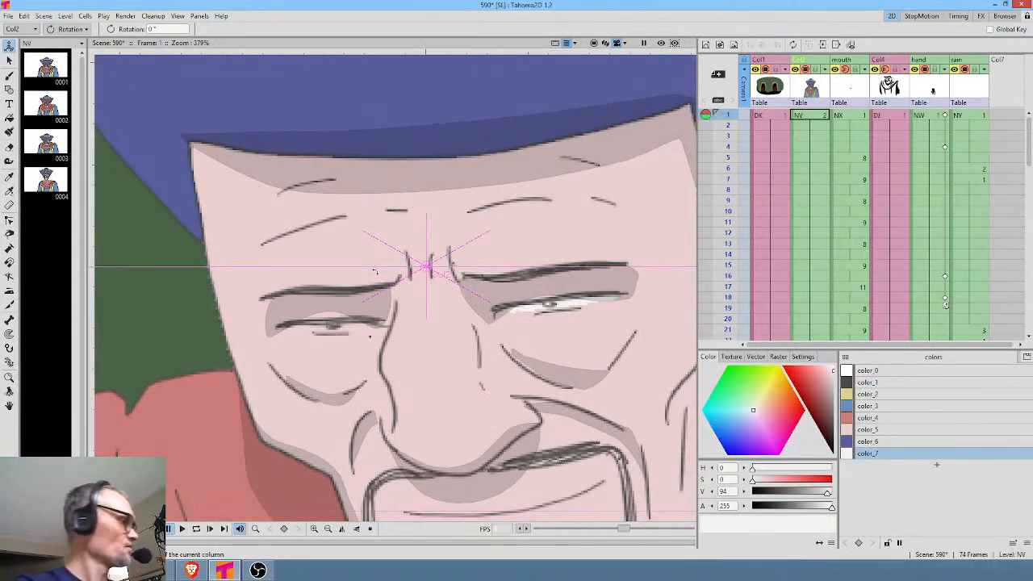
key("k")
left_click(234, 30)
left_click(216, 47)
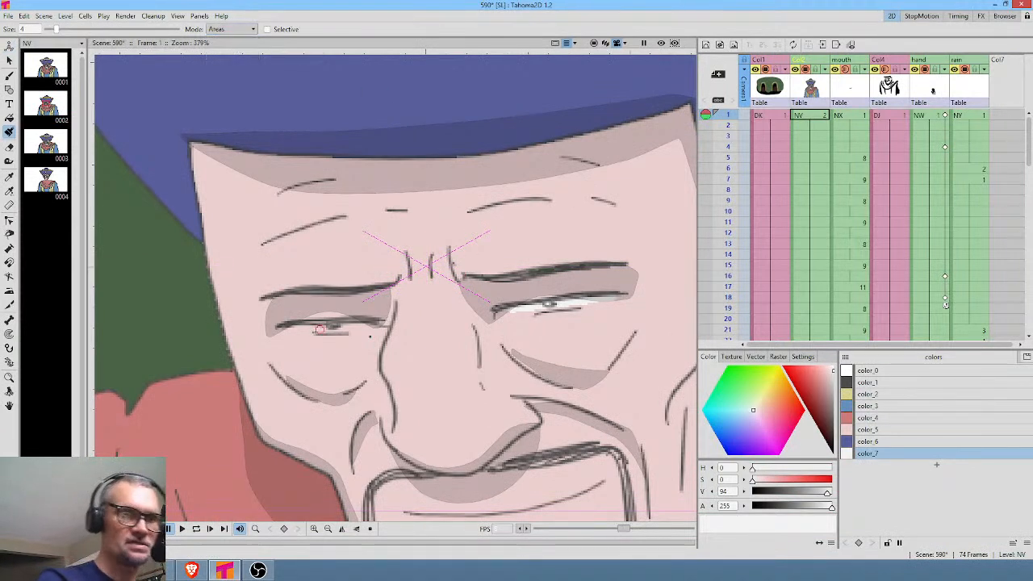
left_click_drag(297, 325, 367, 327)
left_click_drag(521, 311, 597, 299)
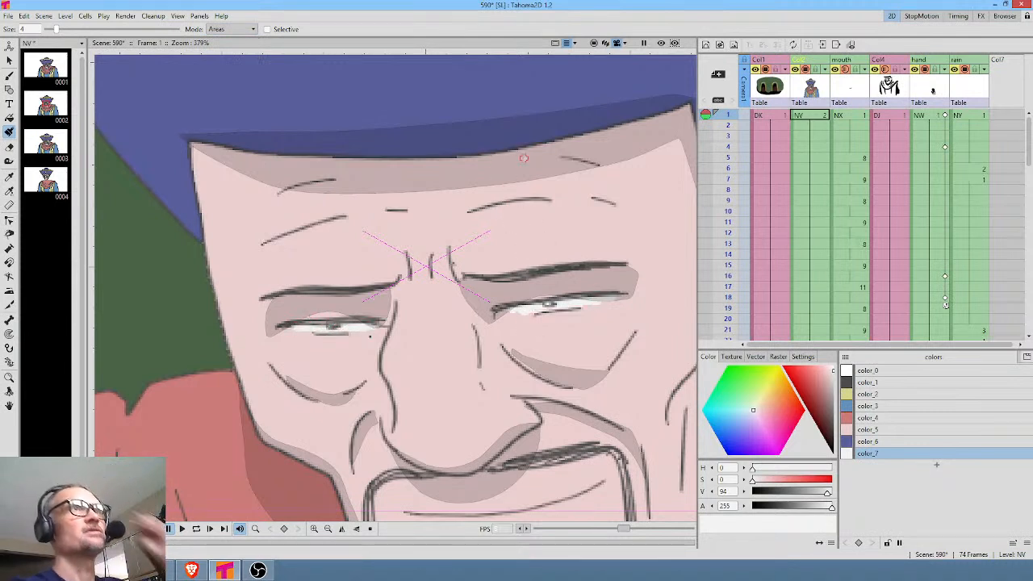
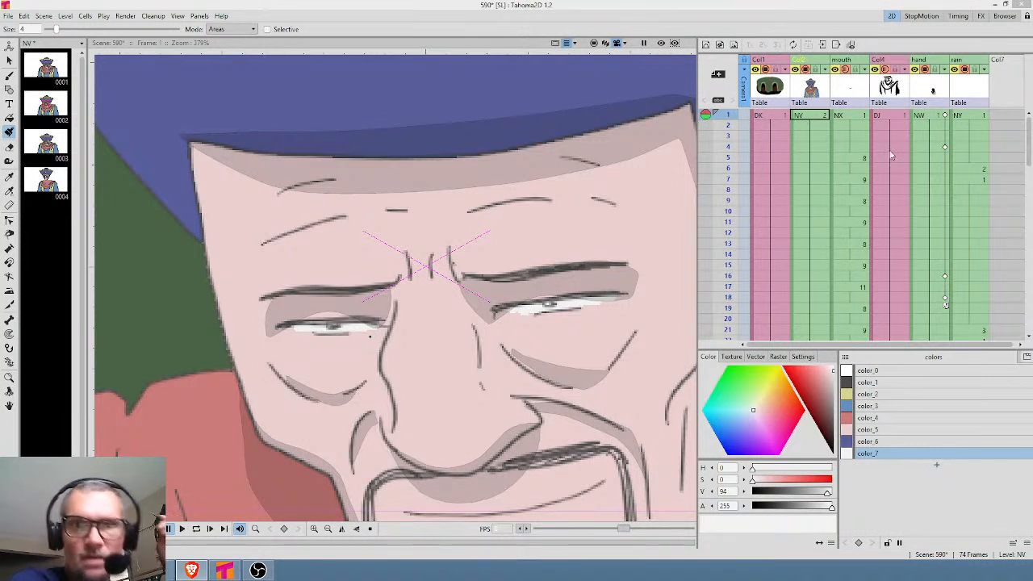
Zoom out to the whole composition and review the hand's rise from frame 1 to frame 4.
left_click(808, 118)
scroll(809, 122, "down", 1)
scroll(682, 159, "down", 5)
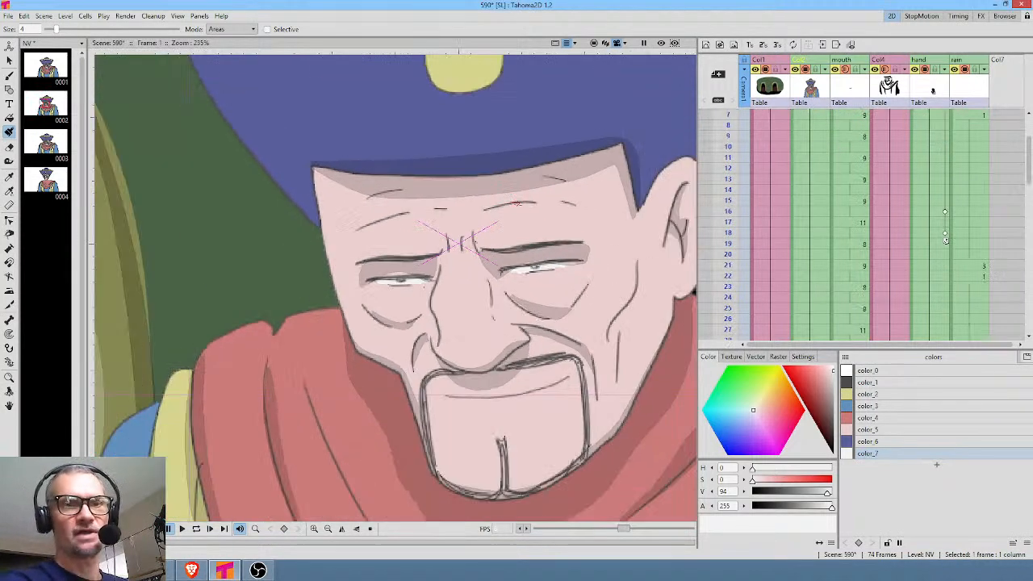
scroll(539, 209, "down", 2)
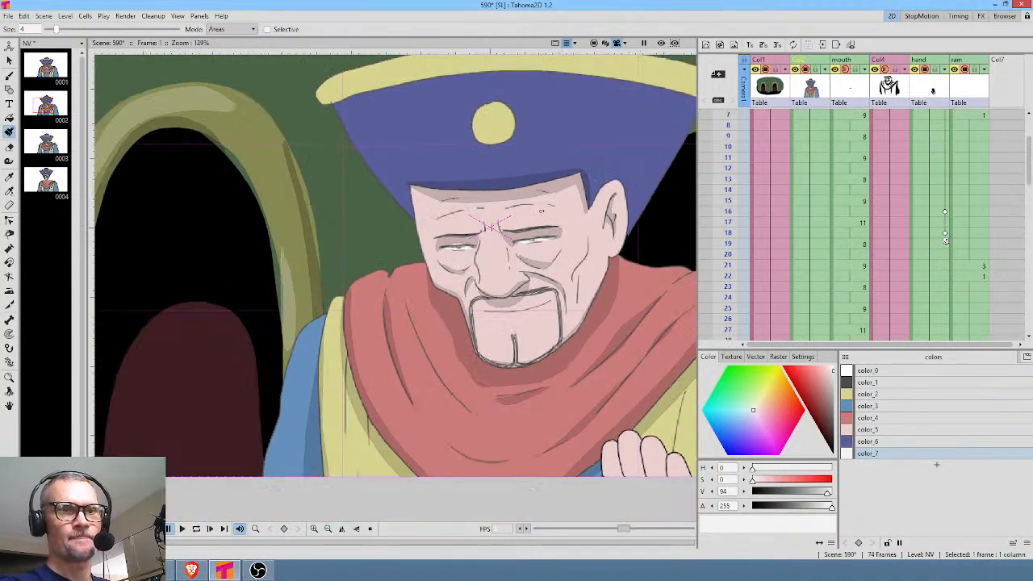
left_click_drag(568, 211, 461, 220)
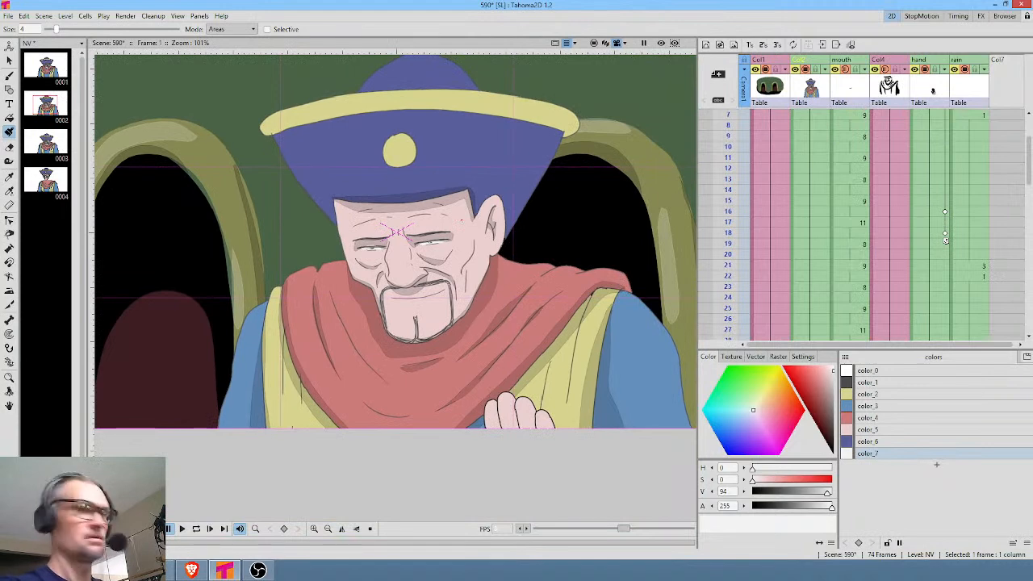
scroll(812, 134, "up", 1)
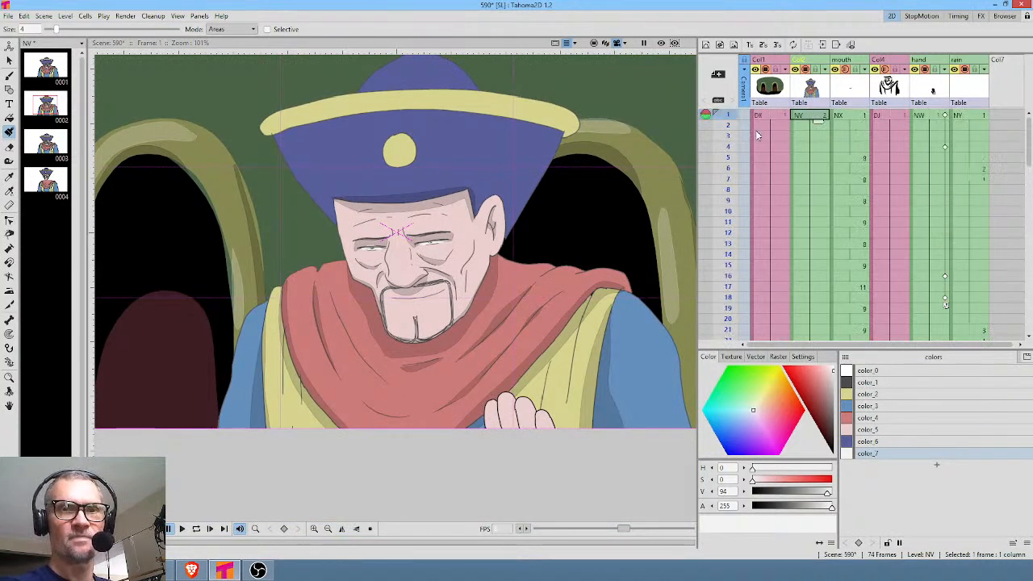
left_click_drag(726, 120, 779, 276)
left_click(933, 148)
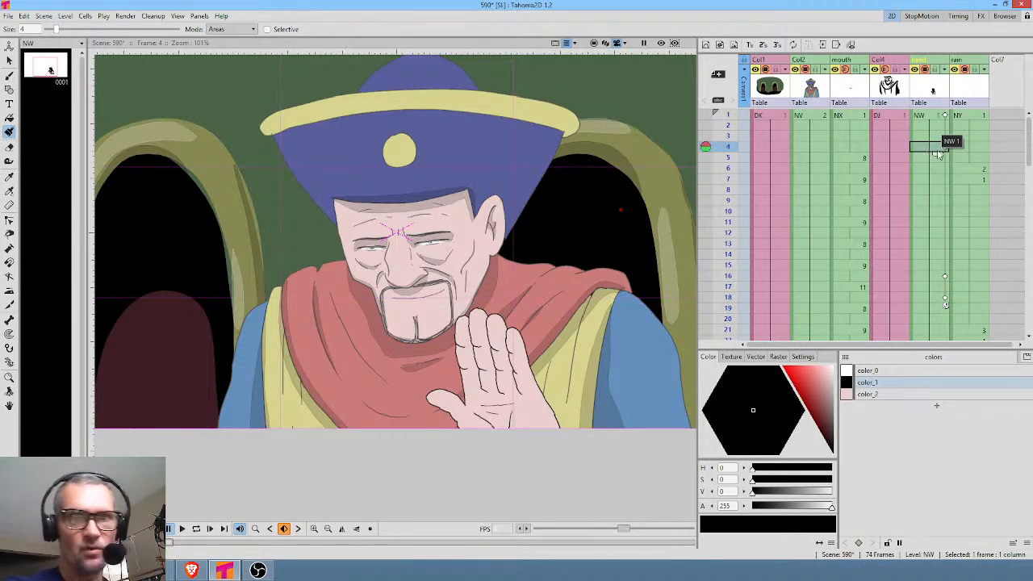
left_click(935, 117)
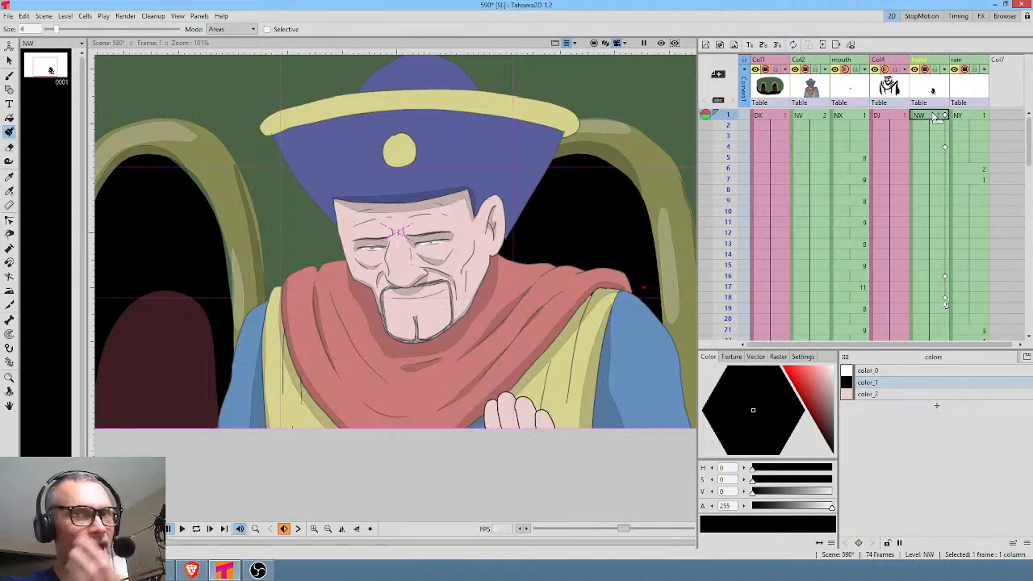
left_click(728, 125)
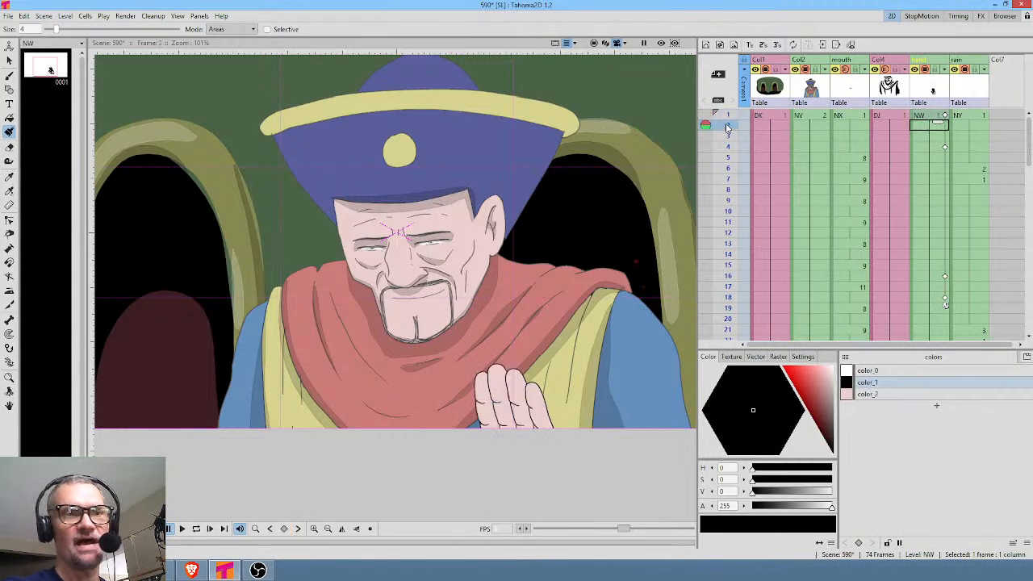
left_click(922, 117)
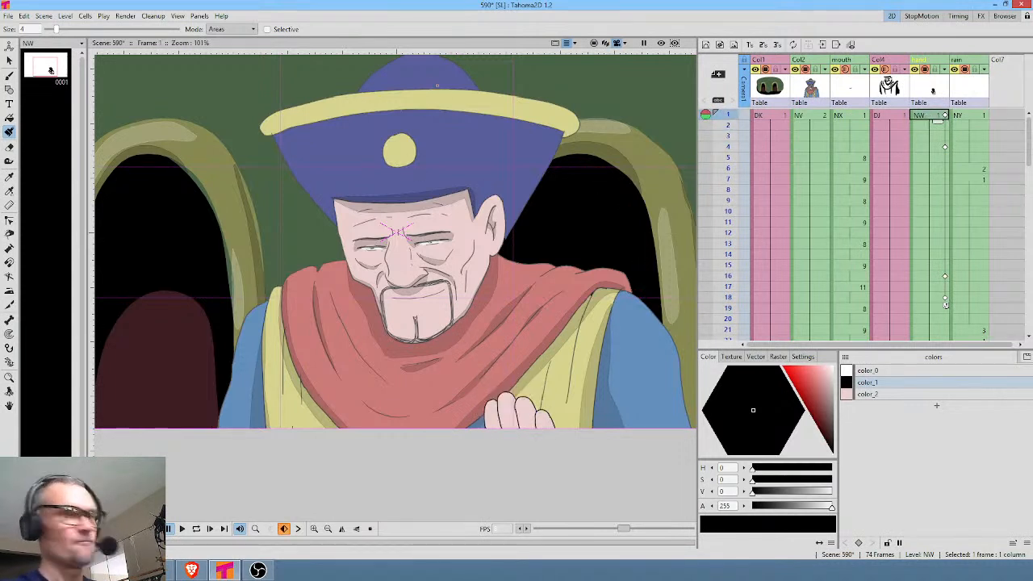
With the Animate tool, compare the hand's rotation at its frame 4 and frame 16 keyframes and scrub between them.
key("a")
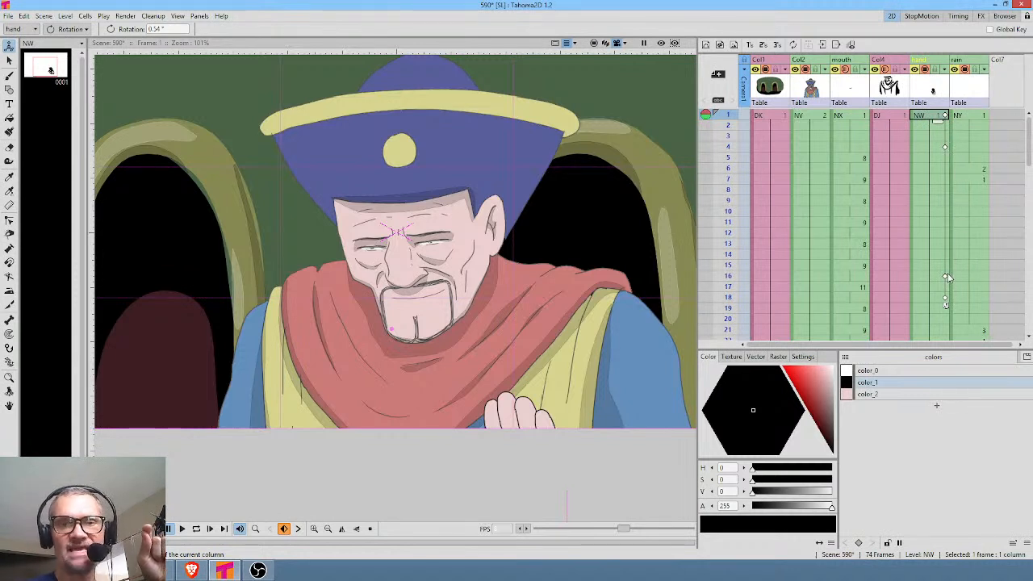
left_click(944, 145)
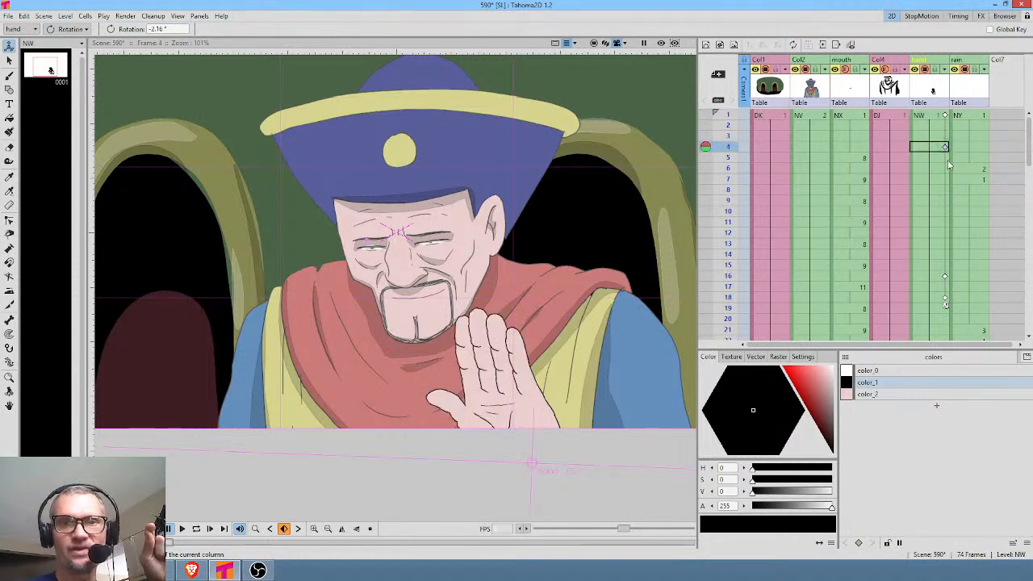
left_click(938, 276)
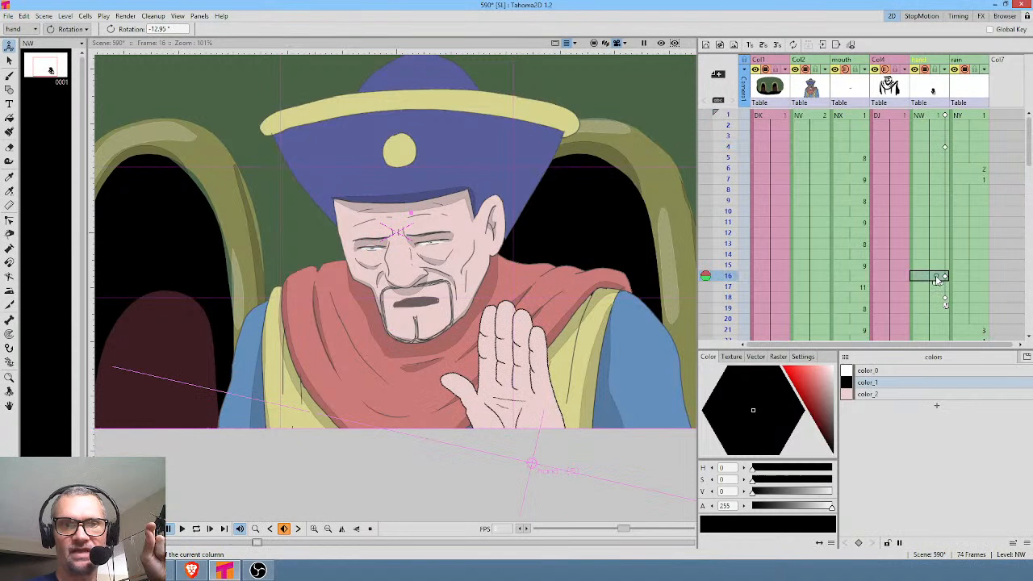
left_click(946, 147)
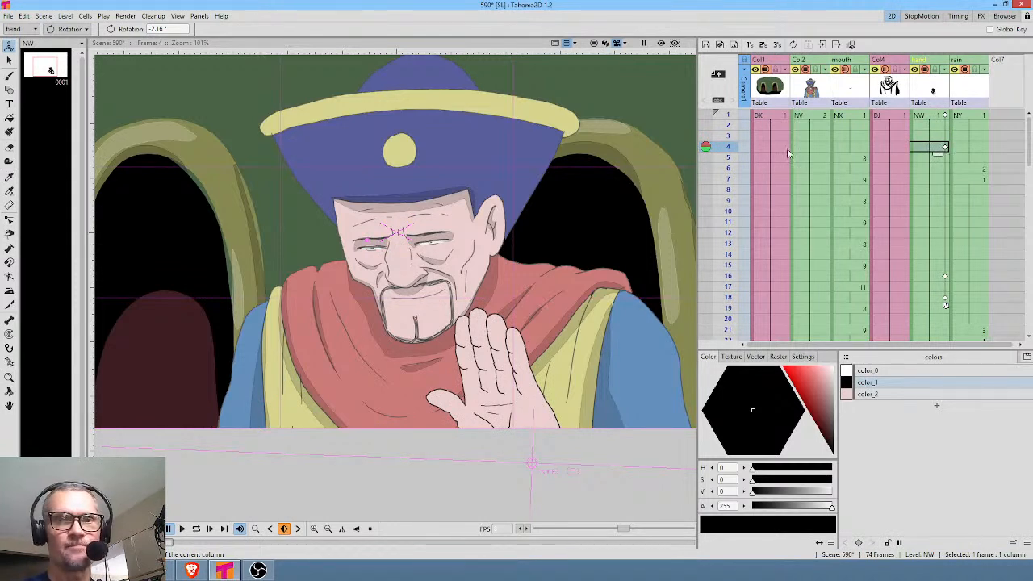
left_click_drag(725, 150, 726, 228)
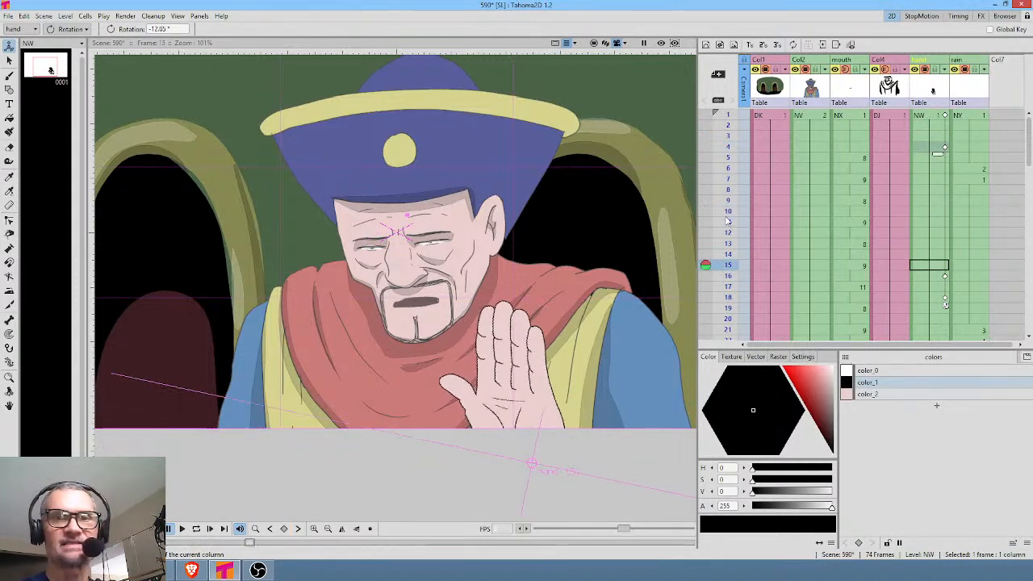
left_click(941, 149)
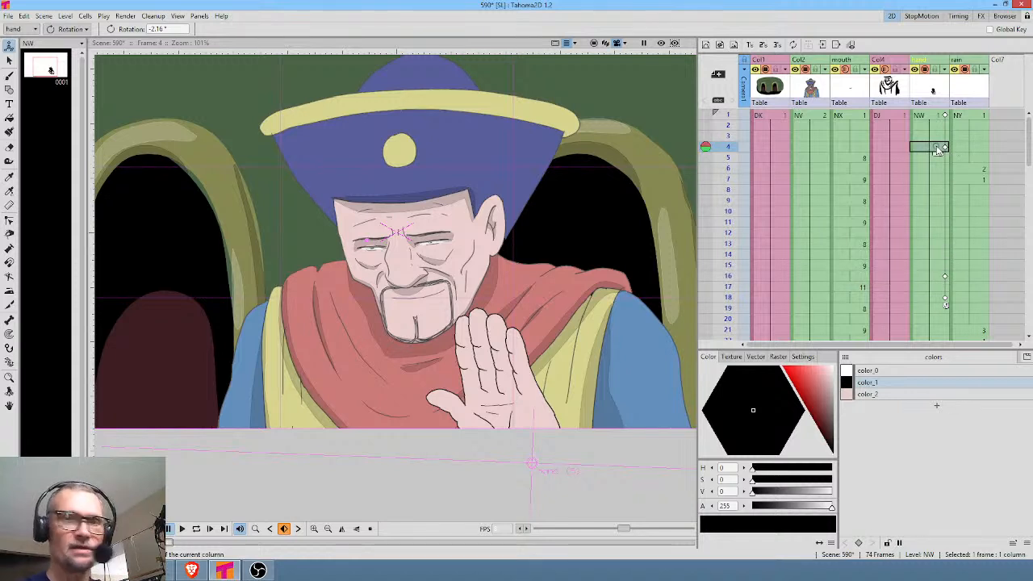
Enable Global Key for the Animate tool, rotate the hand at frame 4 to about 0.52°, and check the raise from frame 1.
key("k")
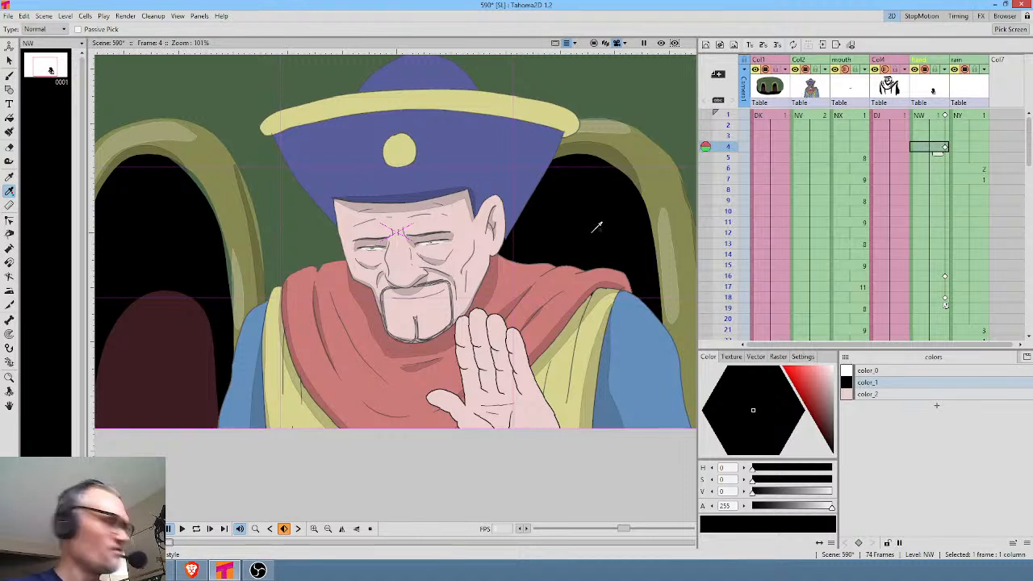
key("ctrl+space")
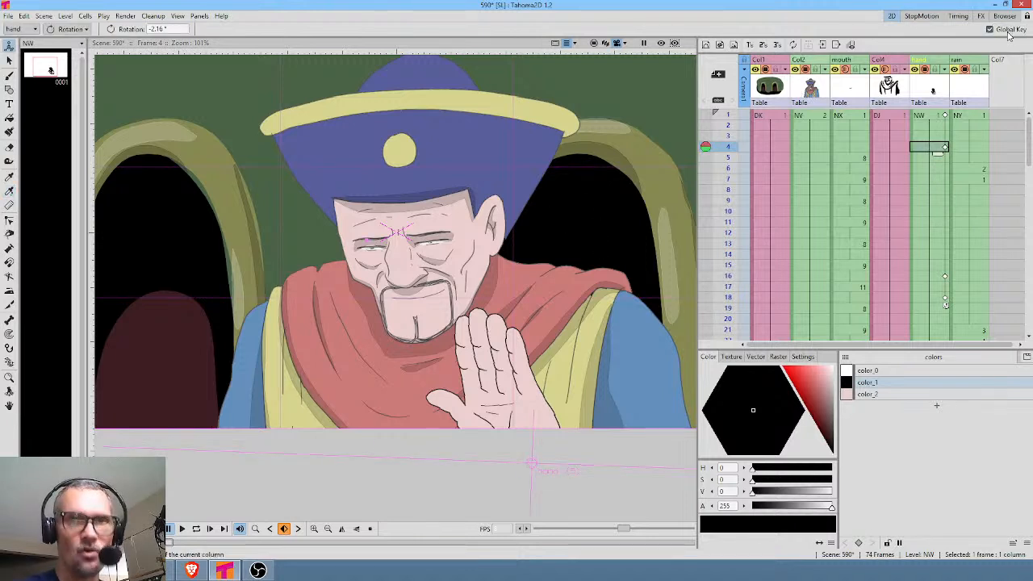
left_click(1003, 31)
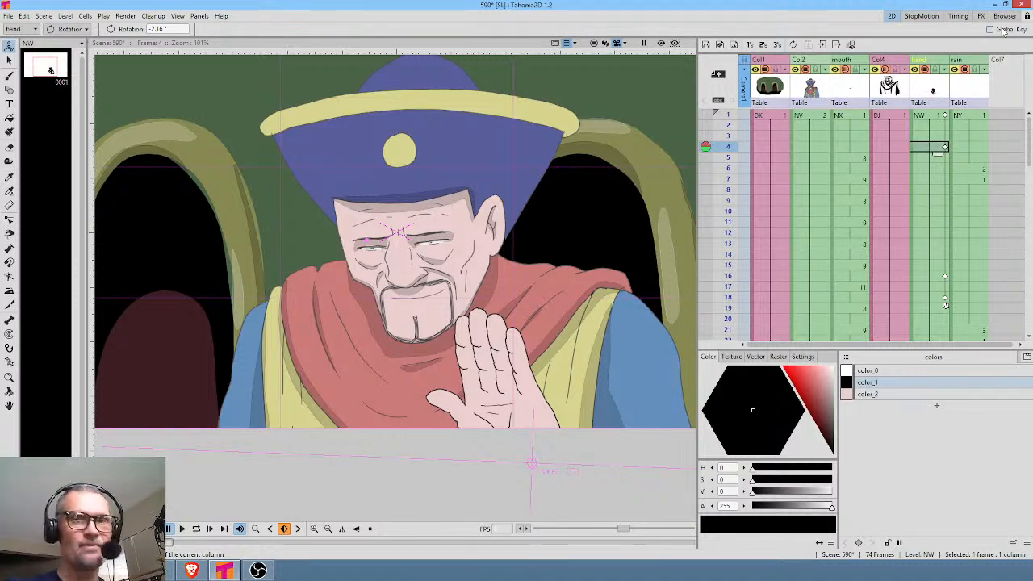
left_click(1003, 32)
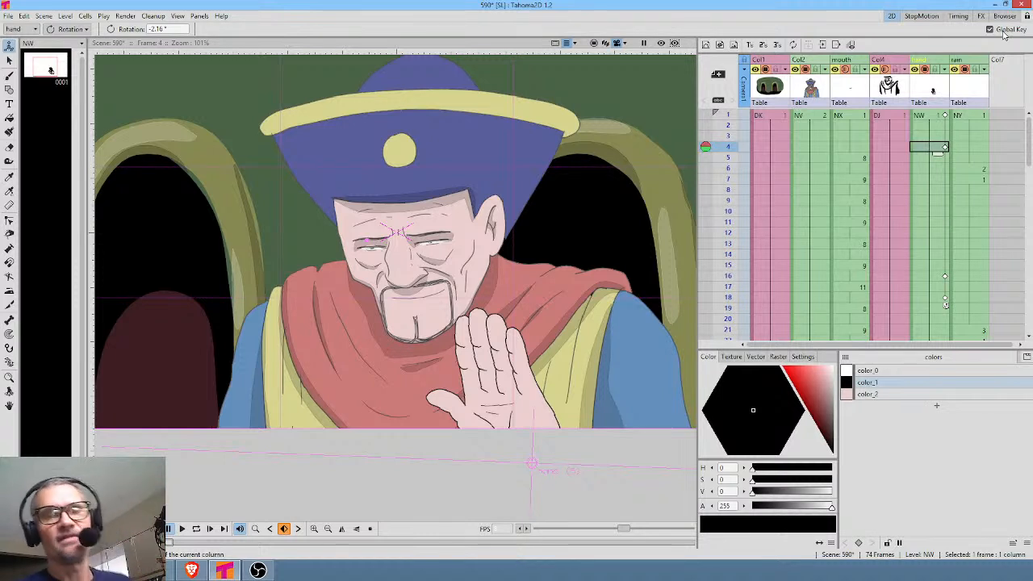
left_click_drag(557, 387, 557, 382)
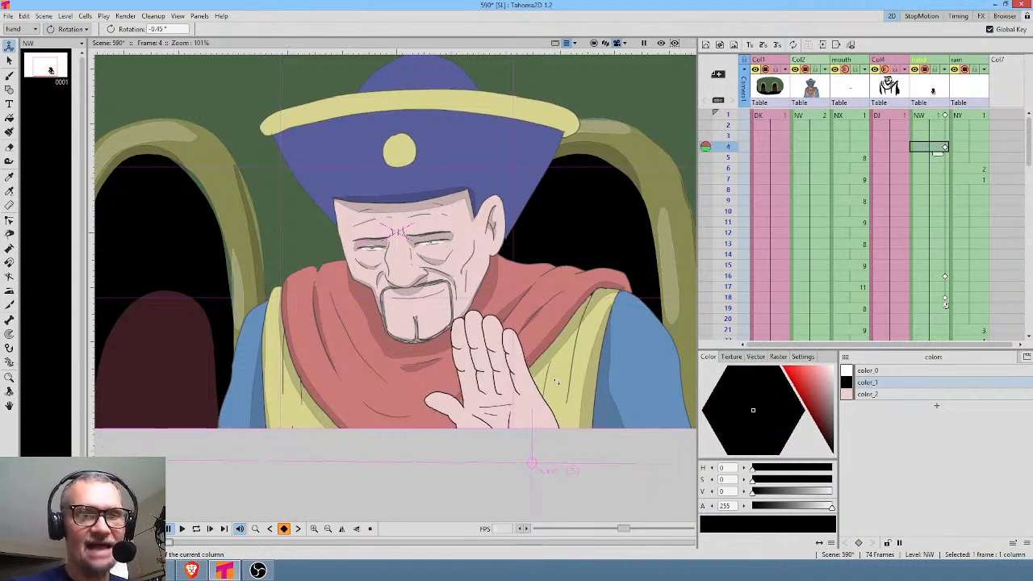
left_click(928, 115)
key("Down")
key("Down")
key("Down")
key("Down")
key("Down")
key("Down")
key("Down")
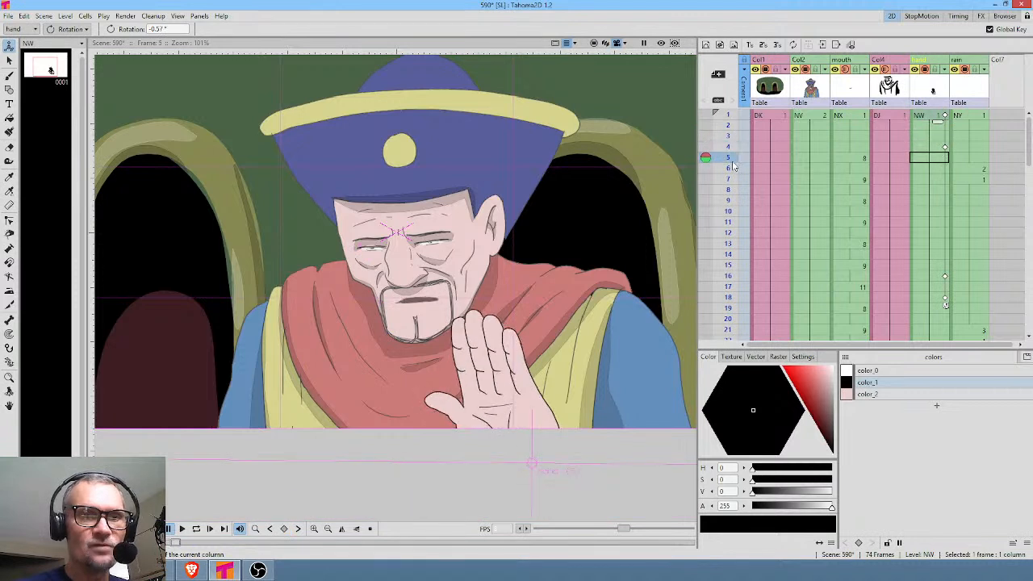
Repeat the hand's frame 4 keyframe at frame 16, scrub the held pose, and move the frame 18 keyframe to frame 19.
left_click(946, 146)
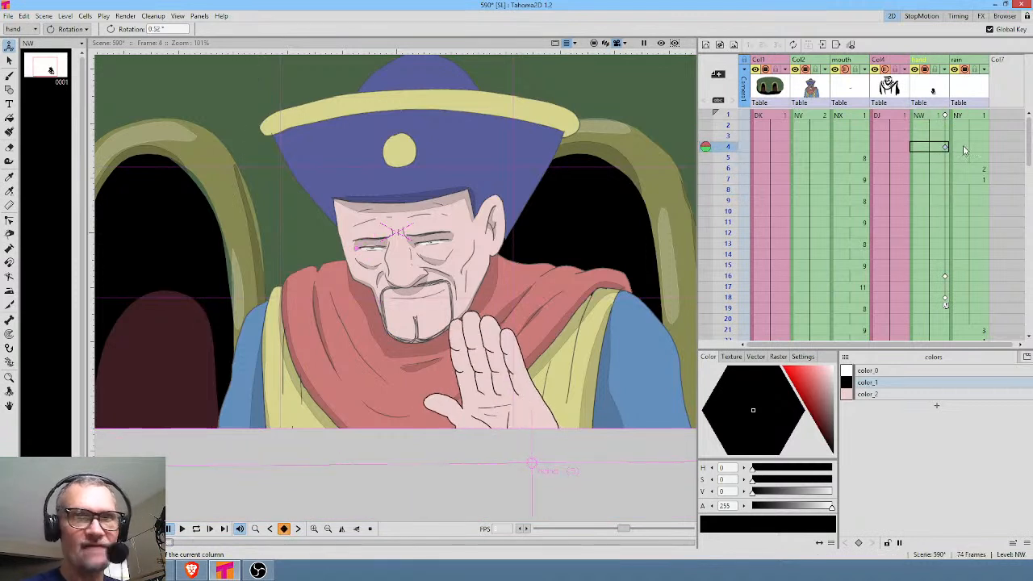
left_click(948, 275)
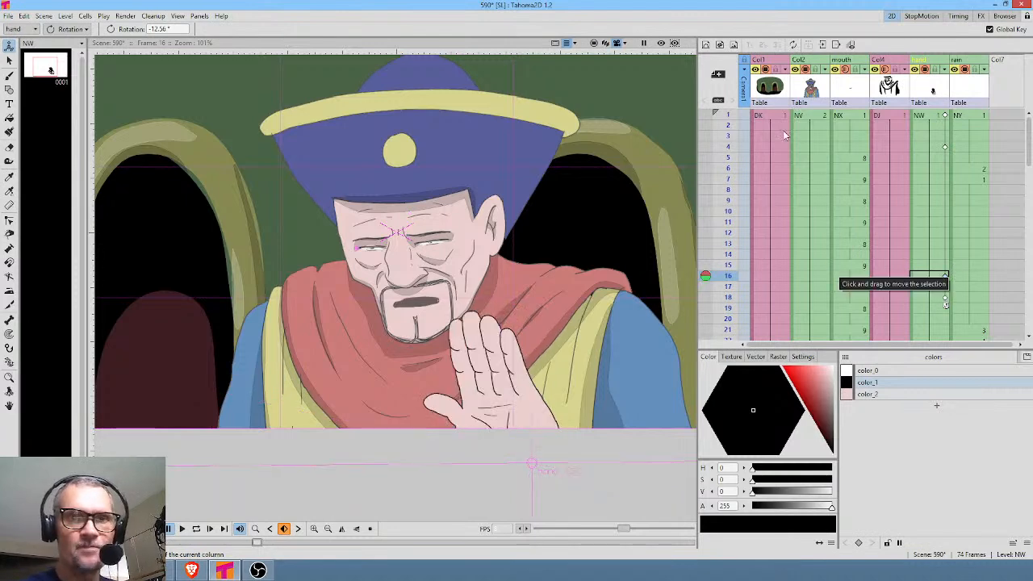
left_click(728, 157)
mouse_move(728, 171)
left_mouse_down()
mouse_move(729, 334)
mouse_move(730, 269)
left_mouse_up()
mouse_move(736, 222)
left_mouse_down()
mouse_move(728, 169)
mouse_move(728, 310)
mouse_move(960, 317)
left_mouse_up()
left_click(945, 248)
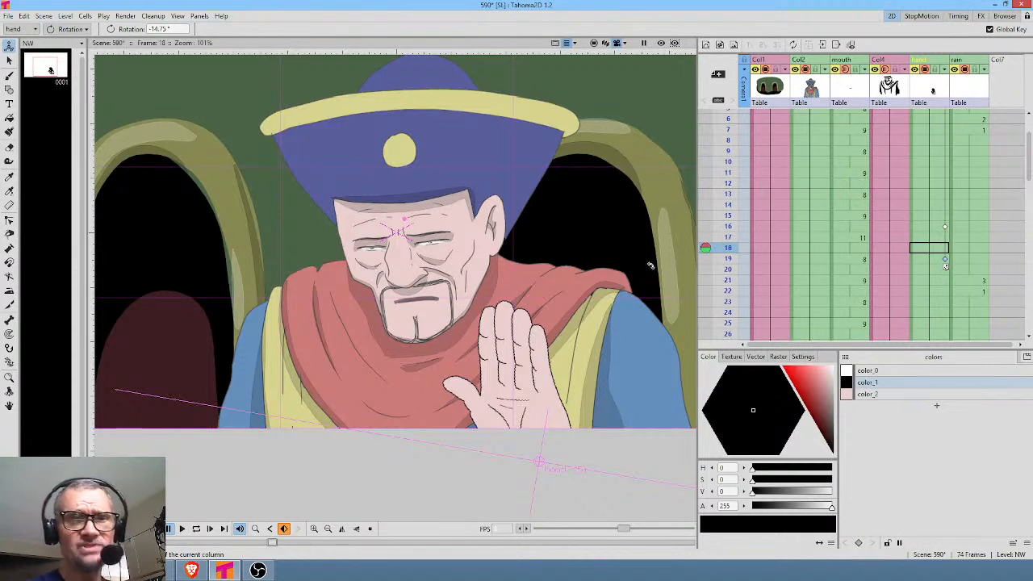
Inspect the hand's center point at frame 1 using the Animate tool's Center mode, leaving the camera view temporarily to see the whole hand.
left_click(597, 43)
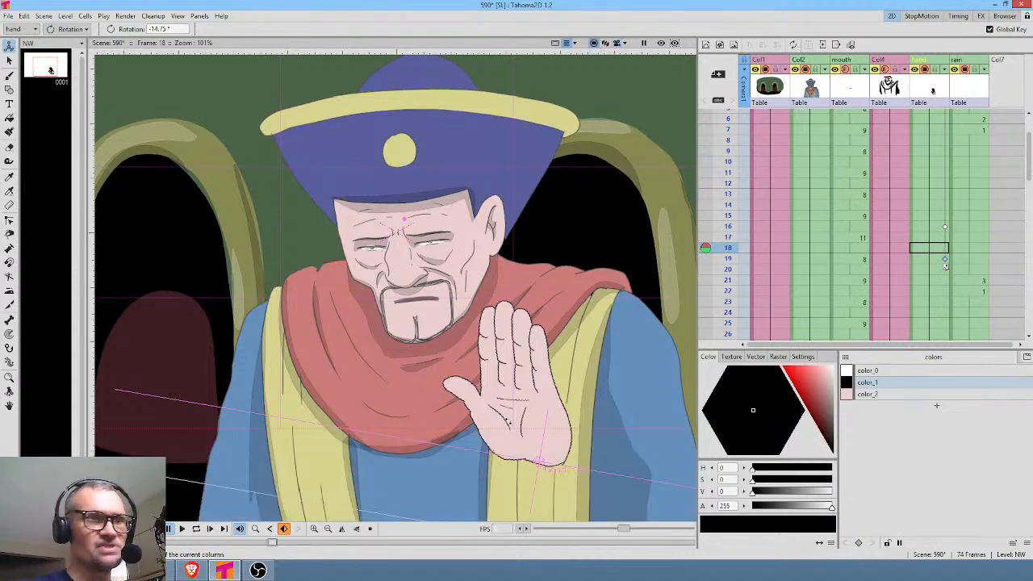
middle_click(966, 198)
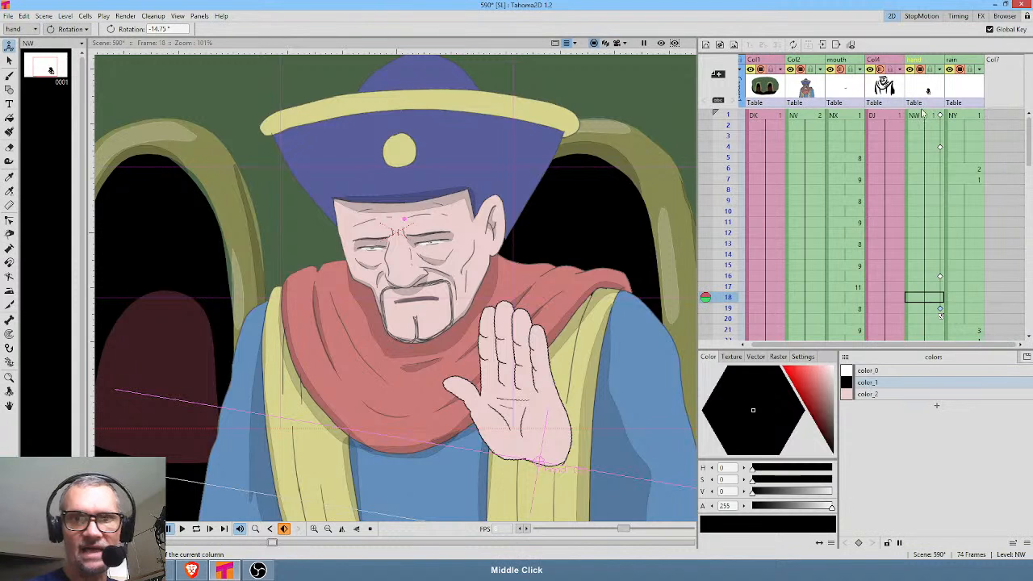
left_click(923, 115)
left_click(70, 29)
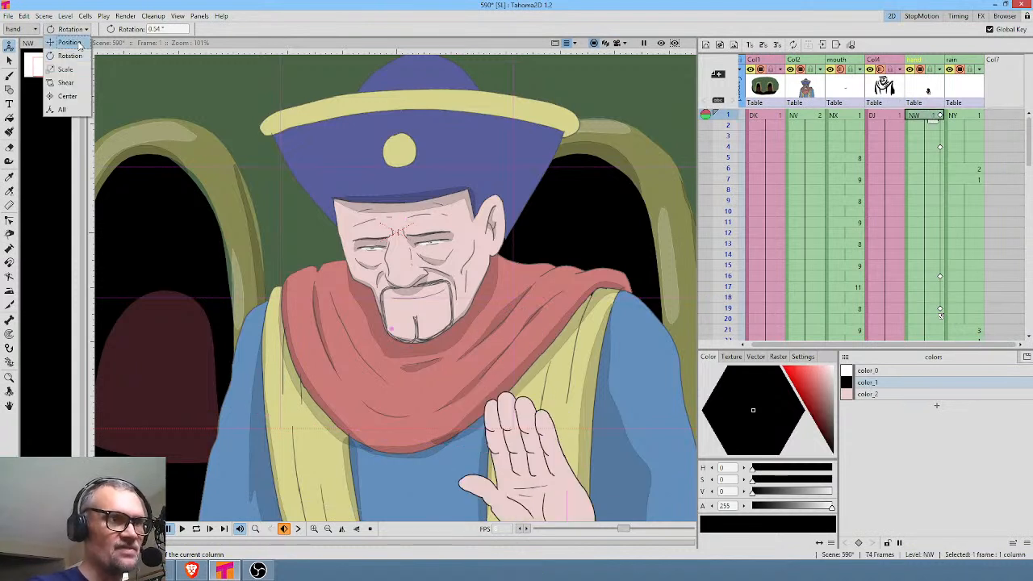
left_click(68, 96)
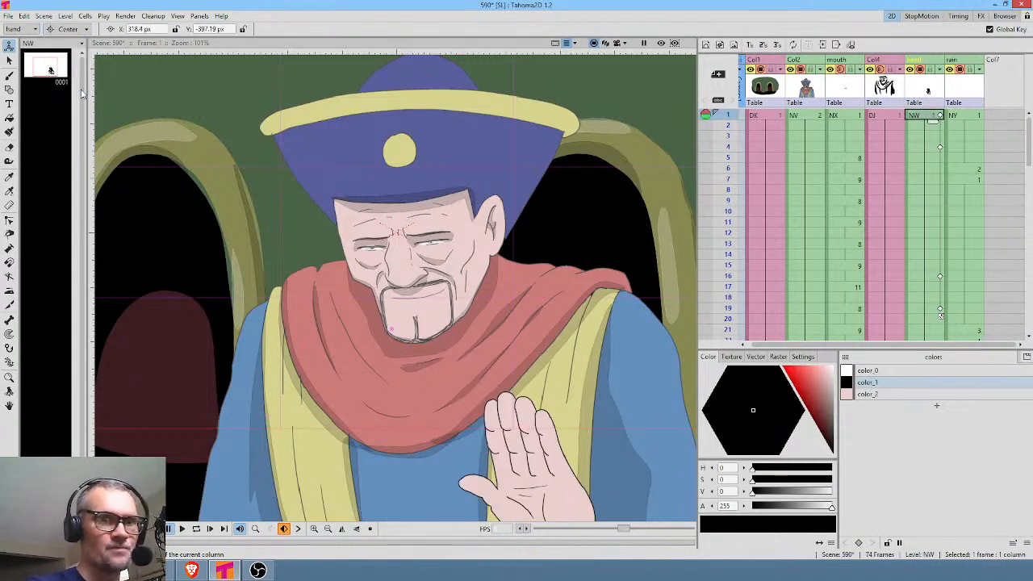
middle_click(627, 411)
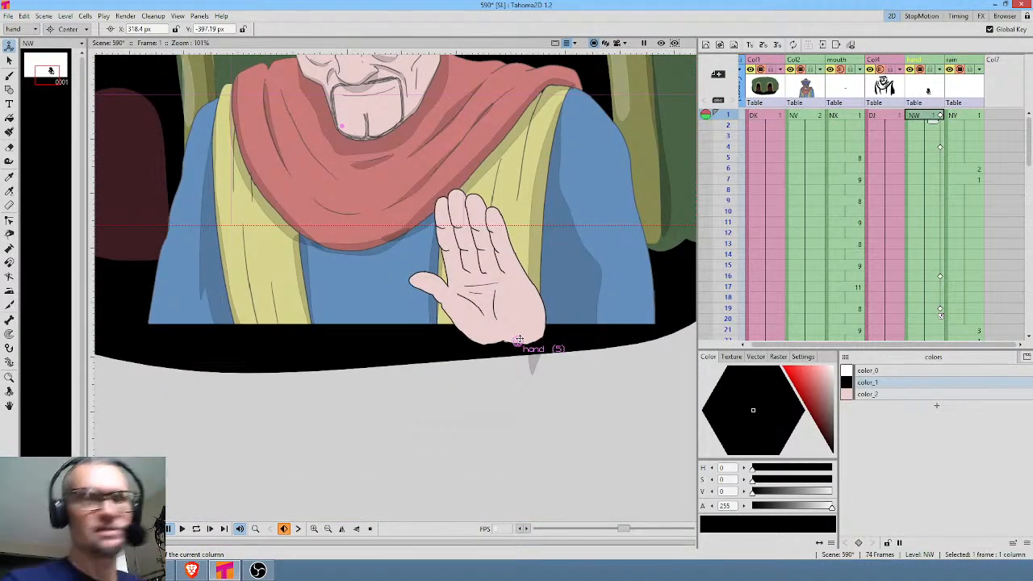
left_click(620, 45)
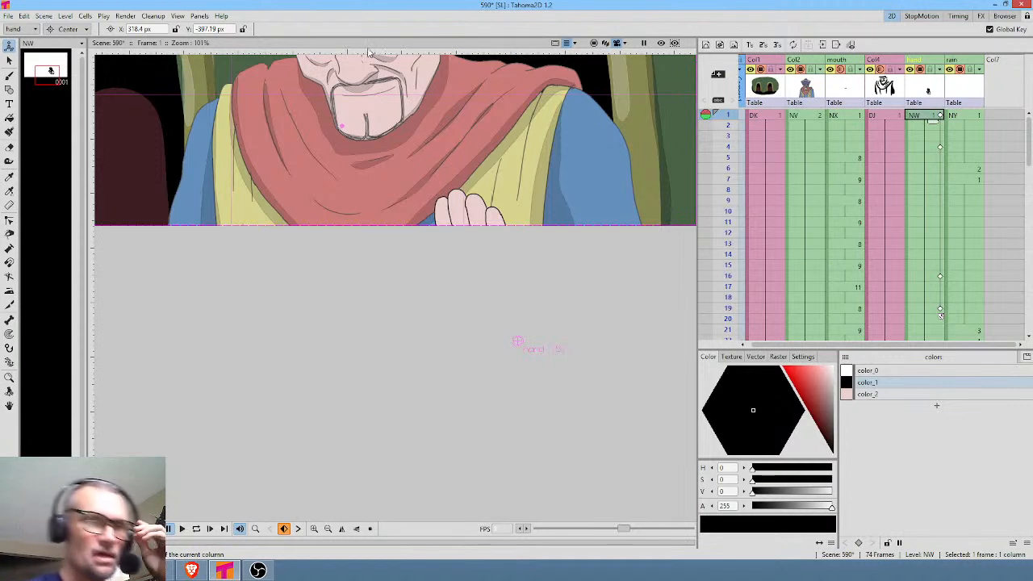
Bring the whole camera frame into view and play the scene in a loop from frame 1 to check the hand's timing.
left_click_drag(492, 258, 506, 381)
left_click_drag(522, 179, 536, 264)
scroll(532, 274, "down", 2)
mouse_move(732, 121)
left_mouse_down()
mouse_move(728, 322)
mouse_move(732, 112)
left_mouse_up()
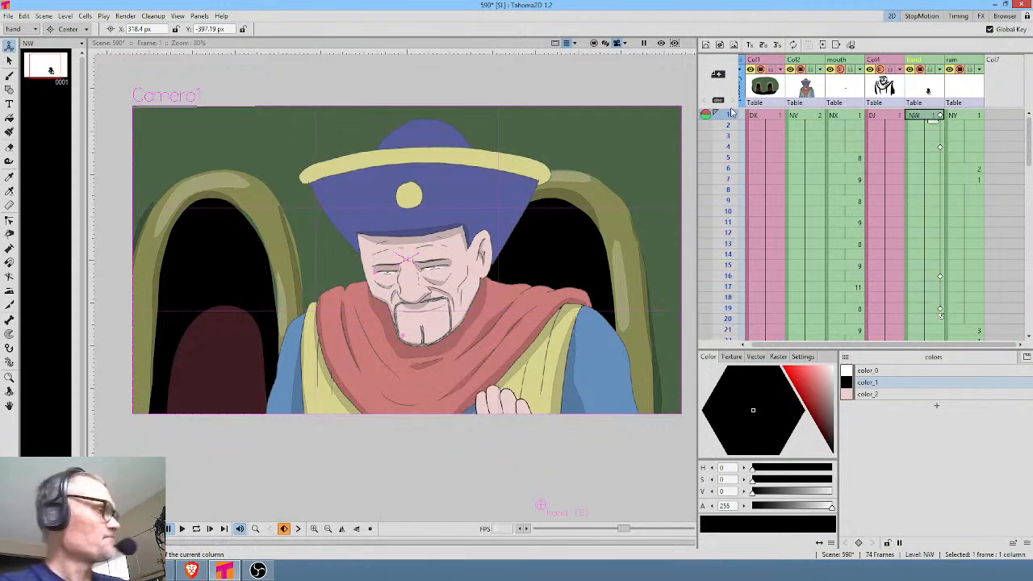
key("l")
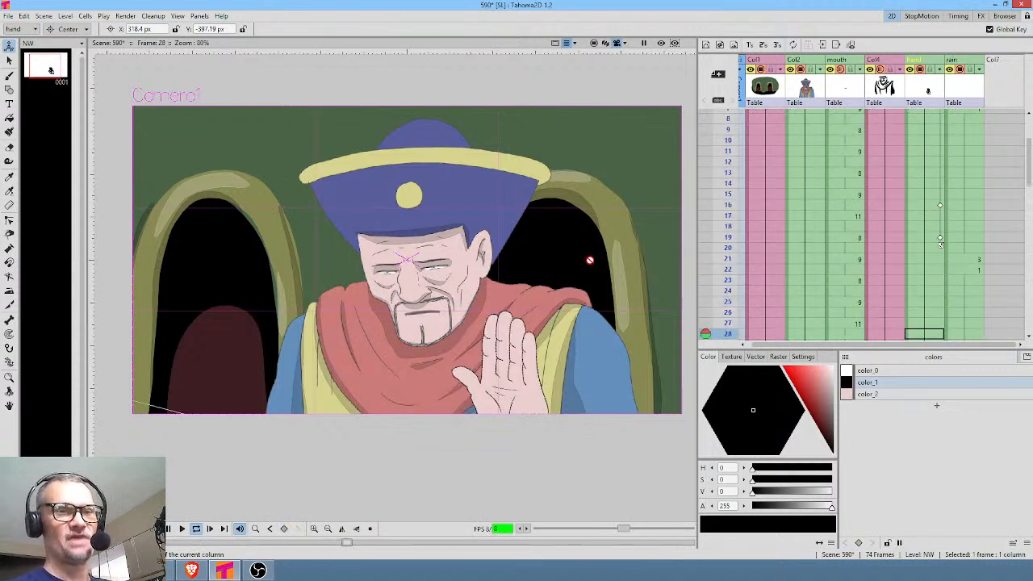
key("l")
Move the hand's keyframes at frames 16 and 19 to frames 23 and 26 to lengthen the hold.
left_click(940, 142)
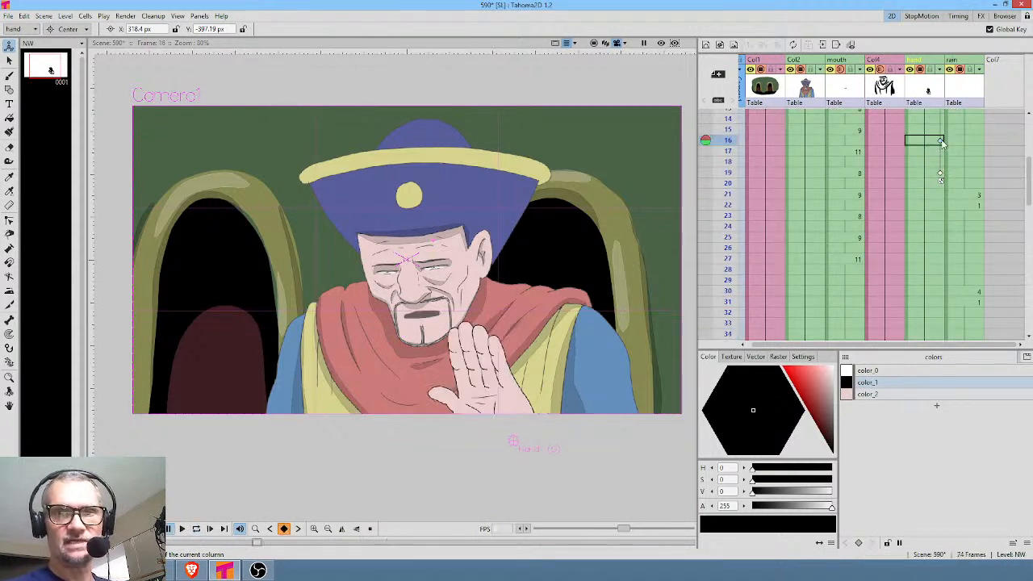
left_click(940, 174)
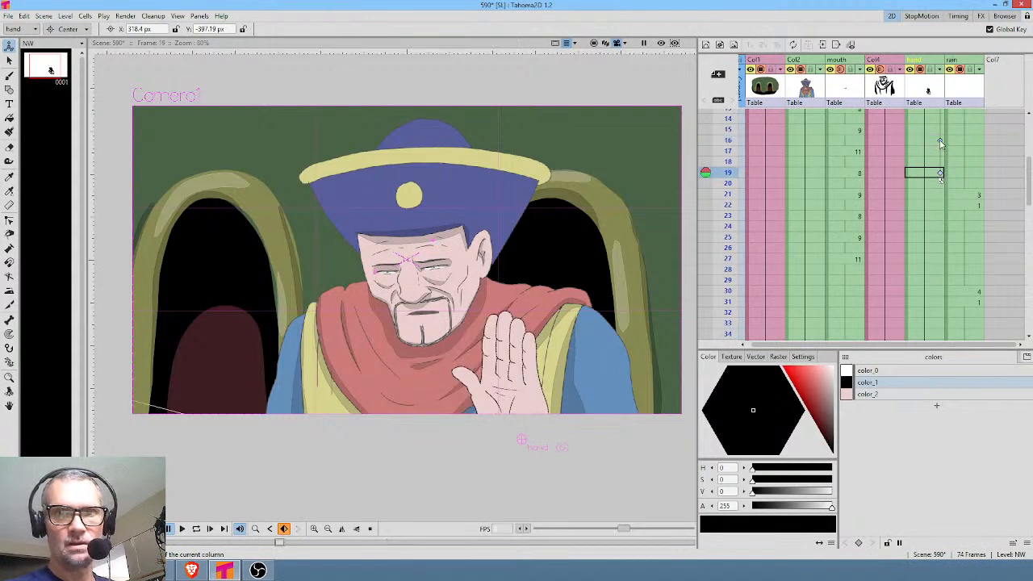
left_click(938, 141)
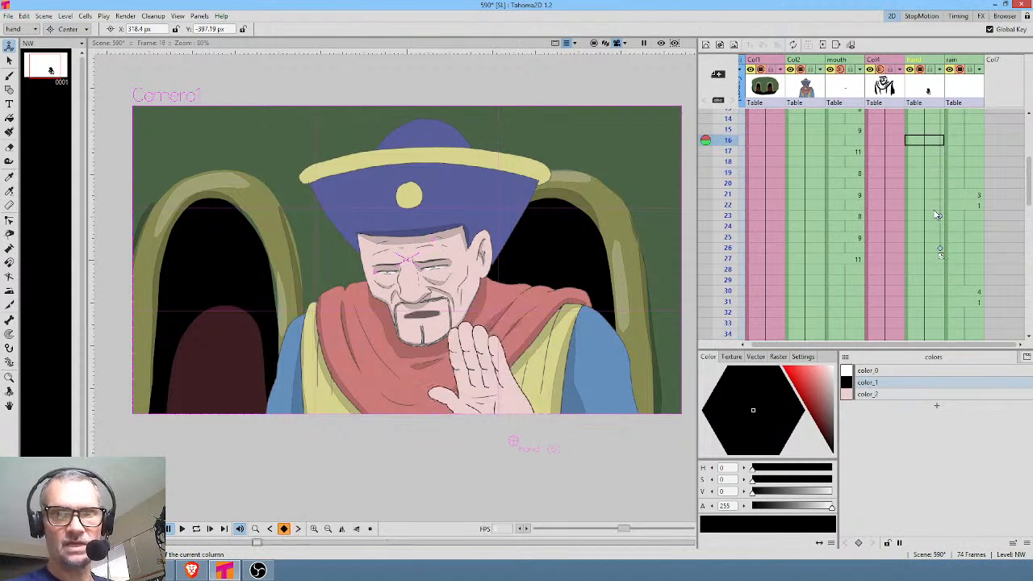
scroll(928, 198, "up", 5)
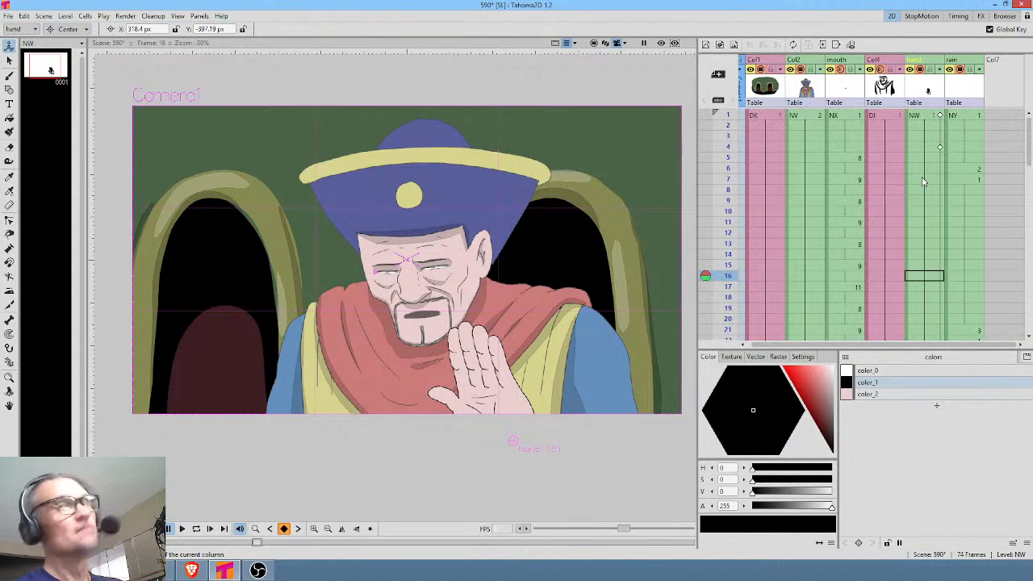
Play the scene from frame 1 to check the raised hand's lengthened hold.
key("alt+comma")
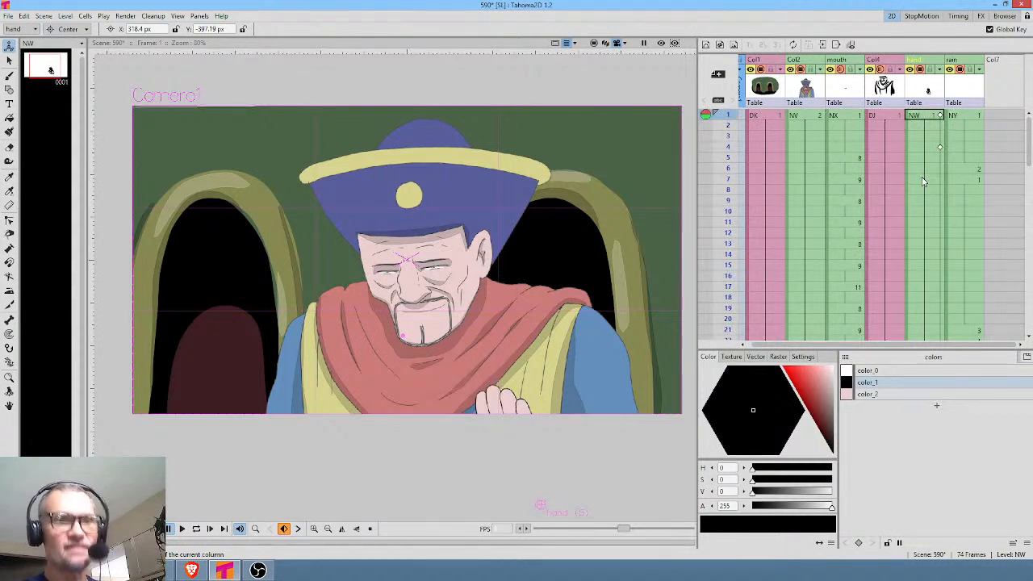
key("p")
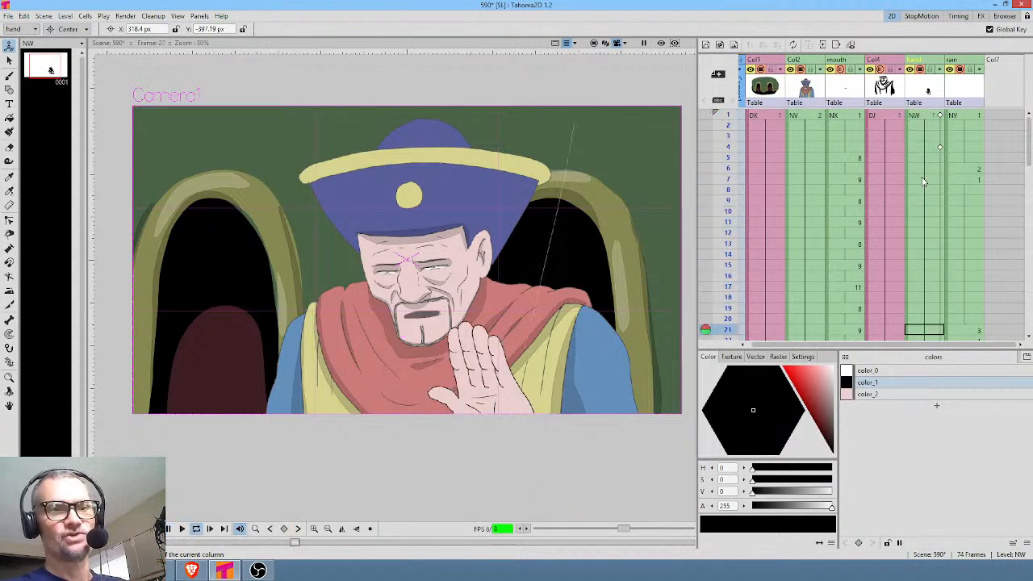
key("p")
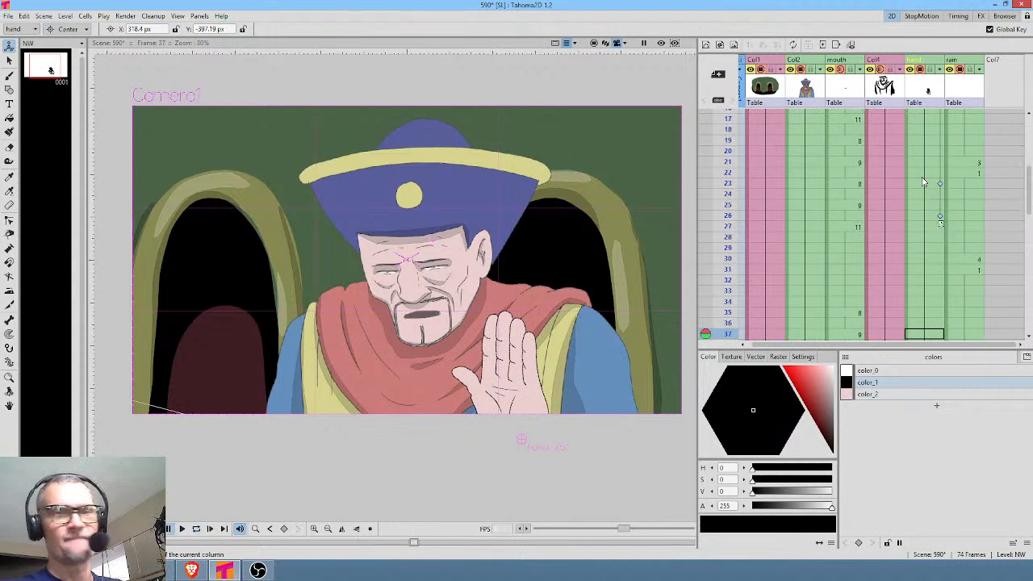
In the mouth column, set frame 27 to drawing 4, clear frames 28 to 34, and fill the empty cells with that drawing.
left_click(855, 226)
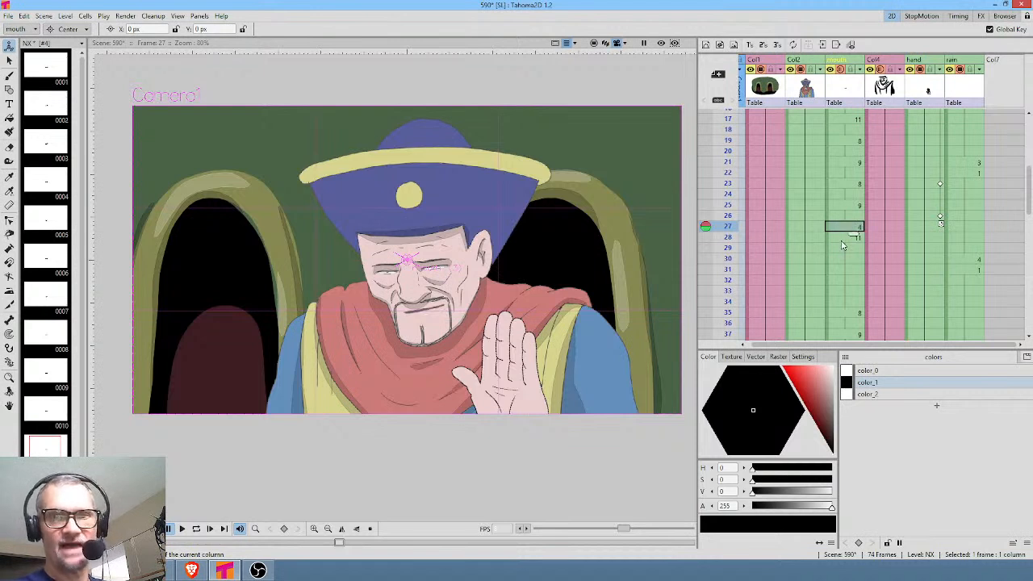
left_click(842, 240)
left_click(846, 301, "shift")
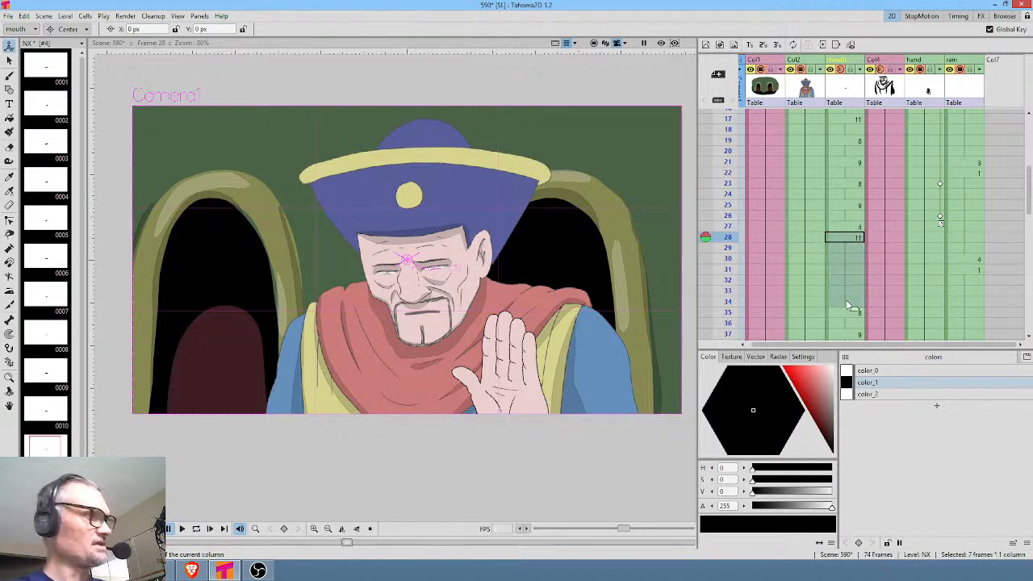
key("Delete")
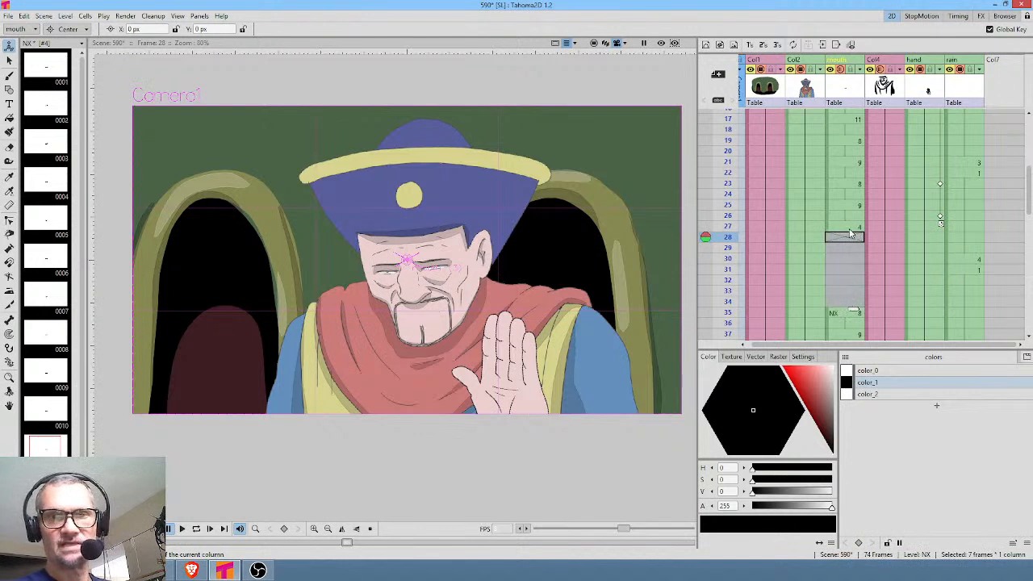
left_click(850, 229)
left_click(850, 304, "shift")
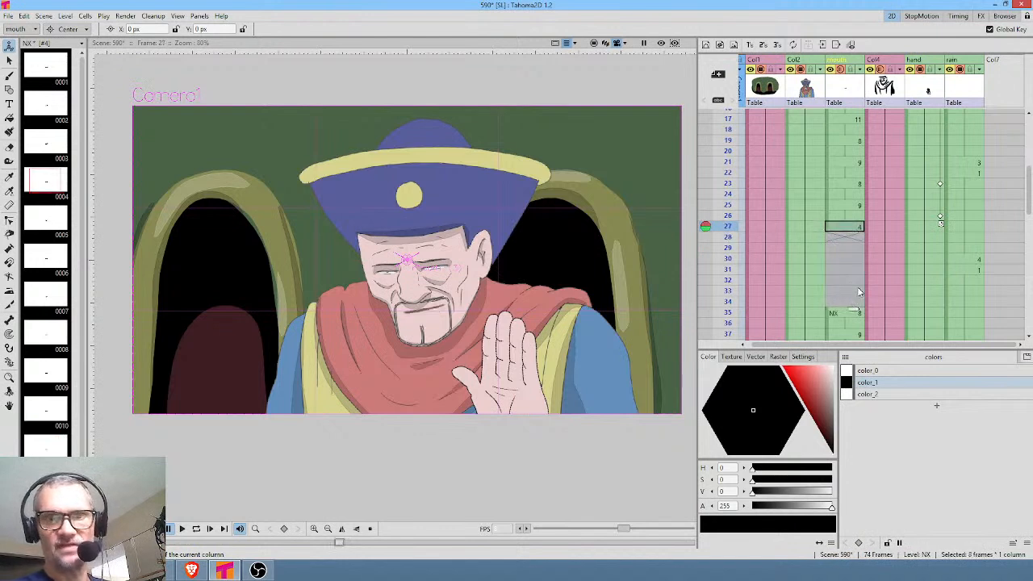
right_click(843, 227)
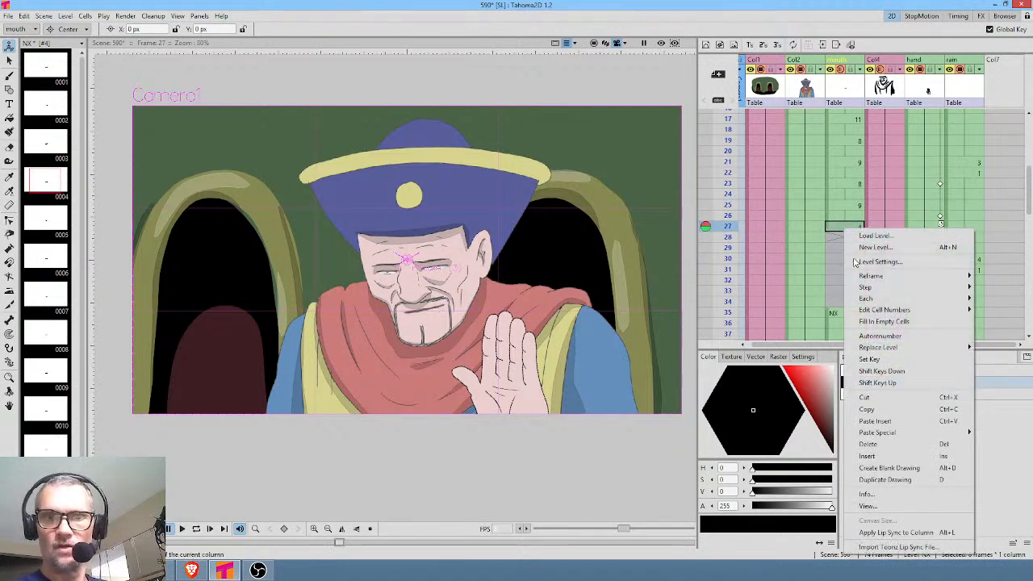
left_click(879, 322)
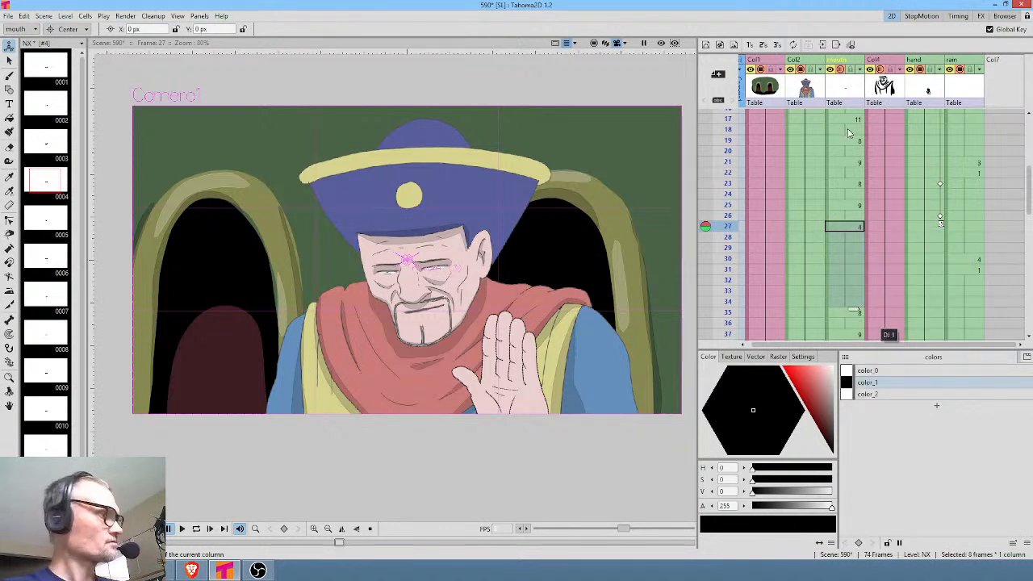
Play the scene through to its end to check the mouth's closed pause against the hand movement.
key("p")
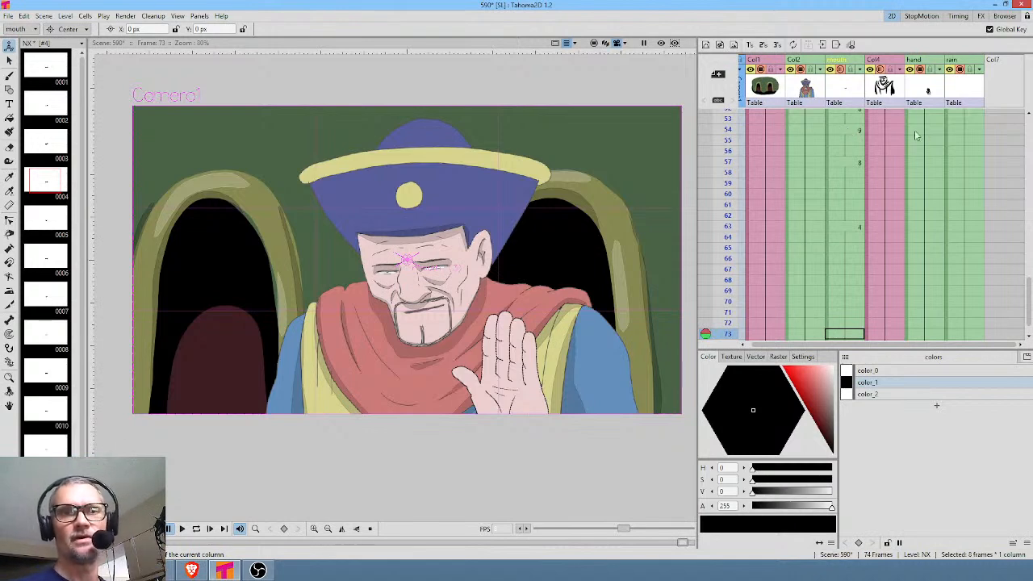
left_click_drag(900, 136, 921, 337)
left_click_drag(898, 157, 914, 296)
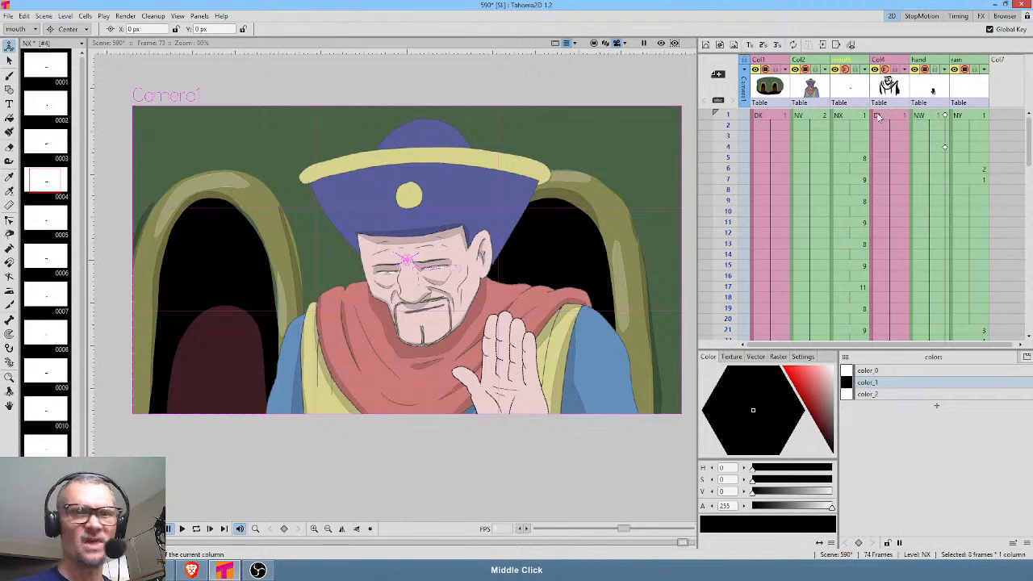
Scrub from frame 1 to frame 17 to examine the mouth shapes while the hand is raised.
left_click(856, 113)
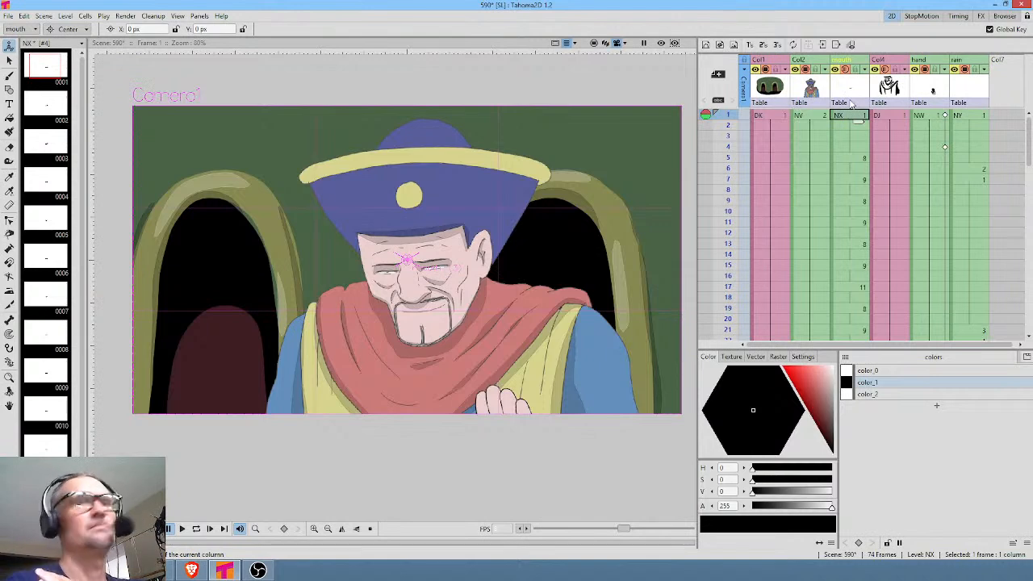
left_click_drag(728, 118, 728, 200)
scroll(535, 248, "down", 1)
scroll(533, 234, "up", 2)
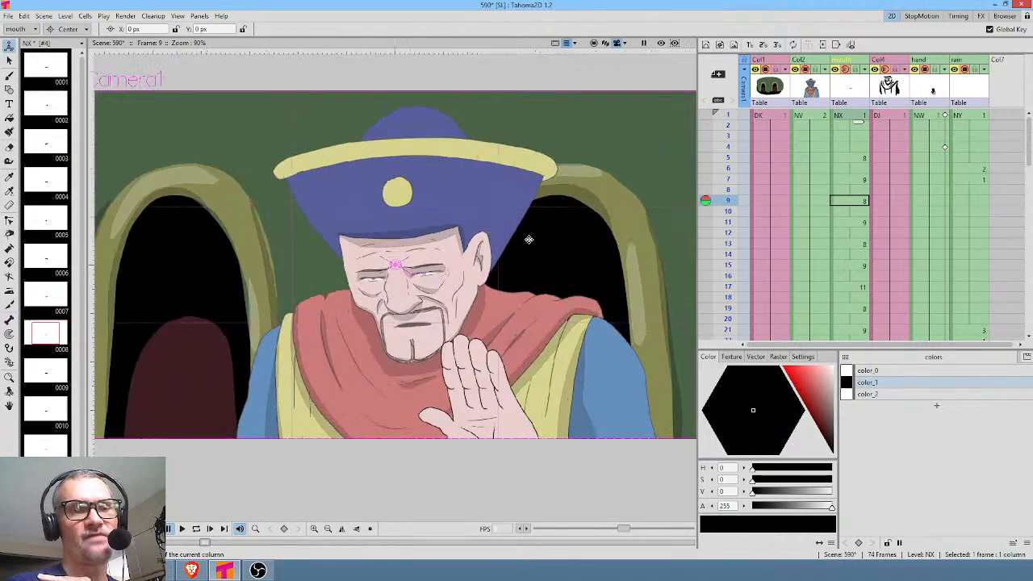
left_click_drag(732, 115, 729, 287)
scroll(835, 233, "down", 4)
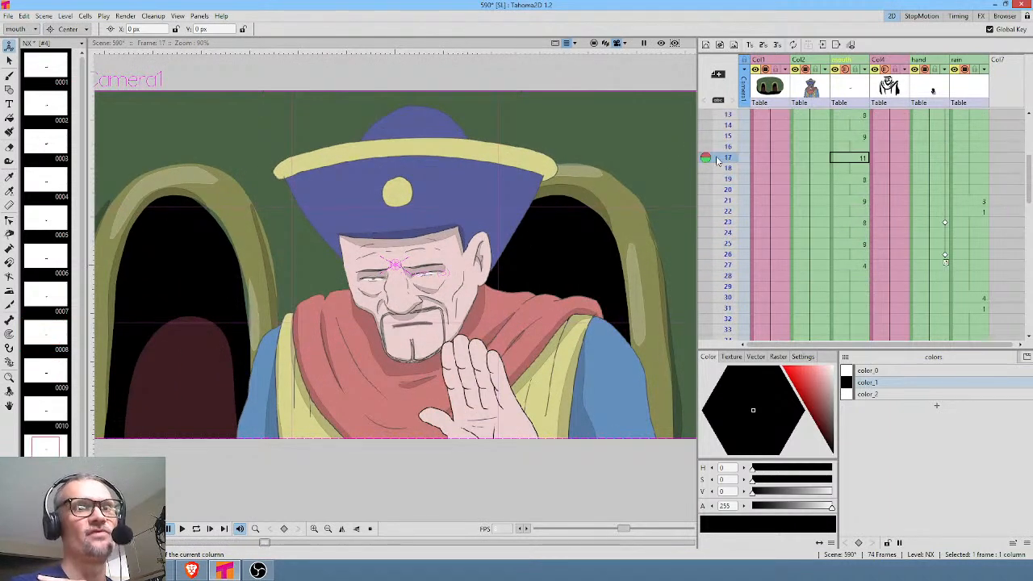
mouse_move(717, 160)
left_mouse_down()
mouse_move(727, 300)
mouse_move(729, 167)
mouse_move(750, 159)
left_mouse_up()
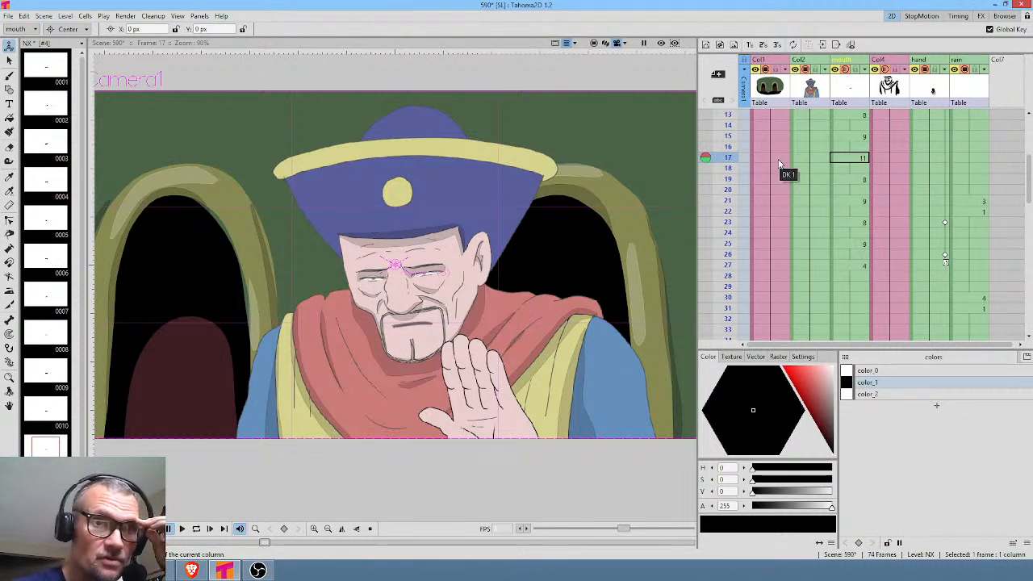
Scrub from frame 1 to frame 54 to examine how the mouth drawings and hand poses line up.
scroll(854, 159, "up", 4)
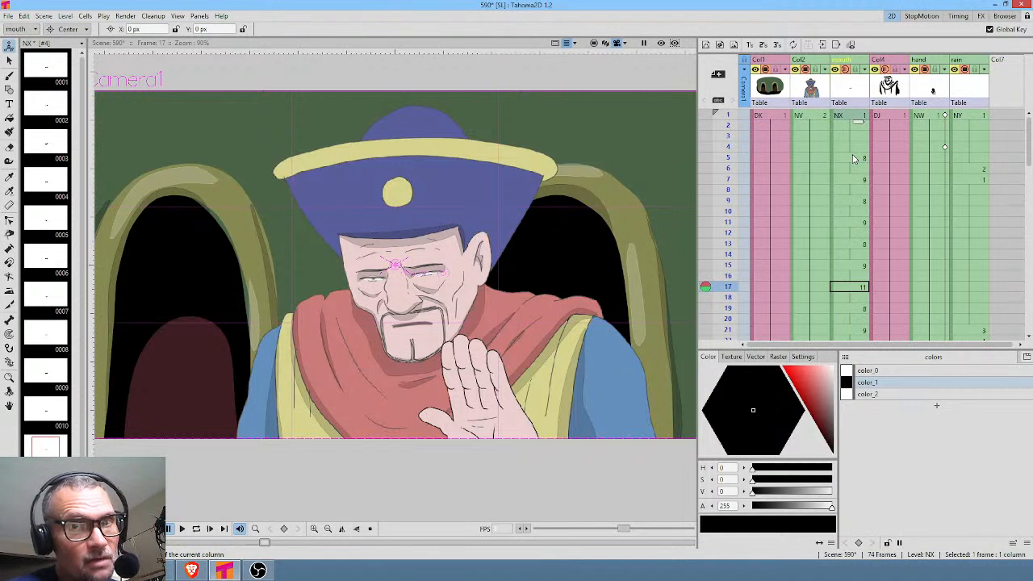
left_click(848, 117)
left_click_drag(728, 118, 734, 319)
scroll(734, 319, "down", 4)
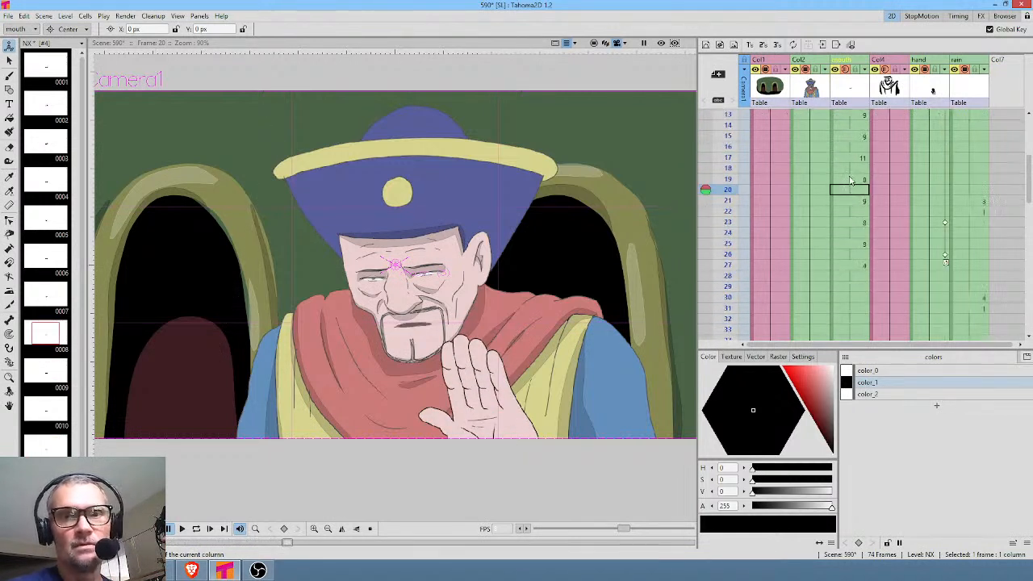
left_click_drag(729, 179, 747, 234)
scroll(811, 188, "down", 4)
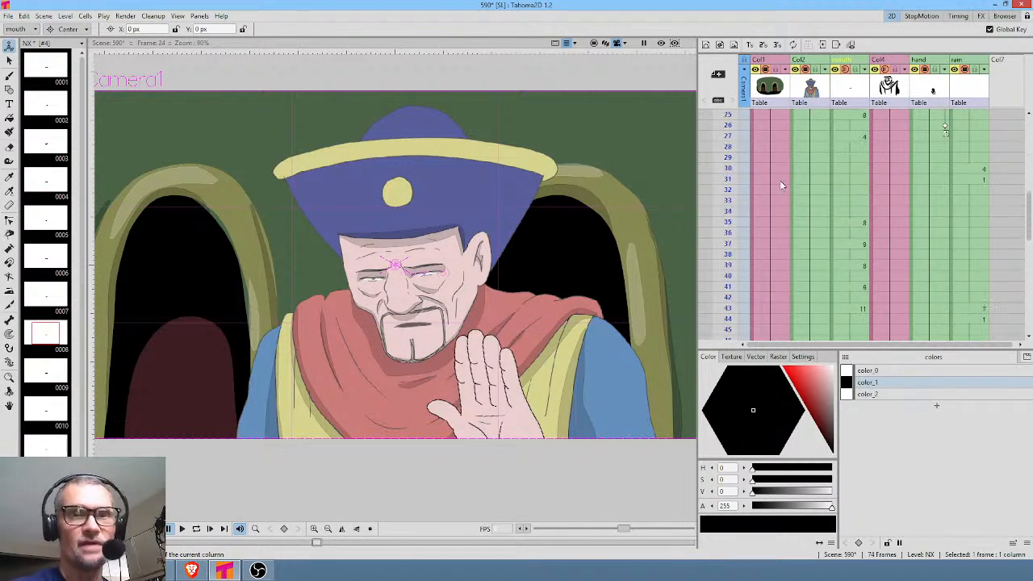
left_click_drag(726, 134, 730, 302)
mouse_move(752, 229)
left_mouse_down()
mouse_move(756, 183)
mouse_move(758, 271)
left_mouse_up()
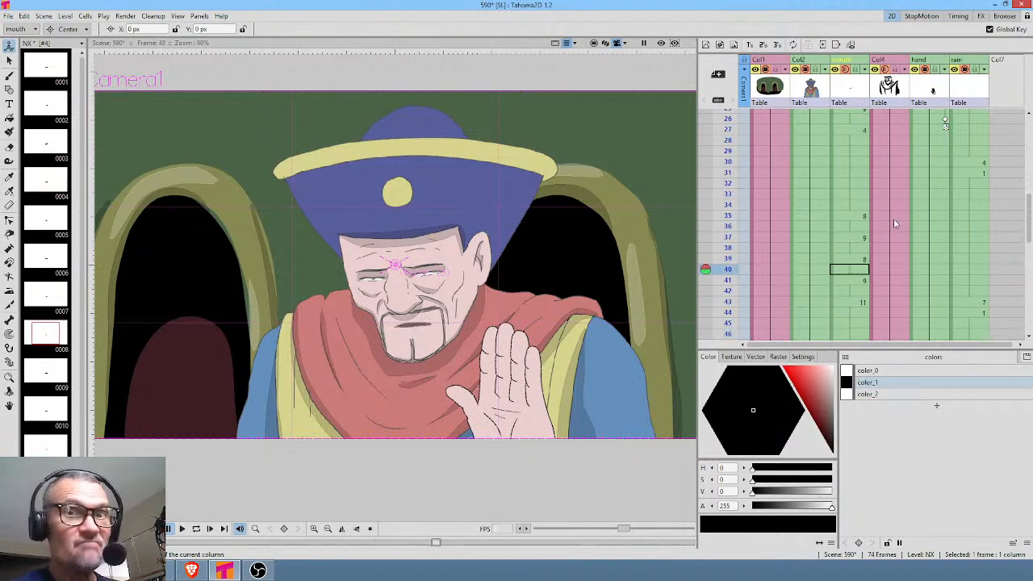
left_click_drag(755, 163, 759, 290)
scroll(760, 173, "down", 4)
left_click_drag(730, 158, 707, 291)
scroll(856, 216, "down", 4)
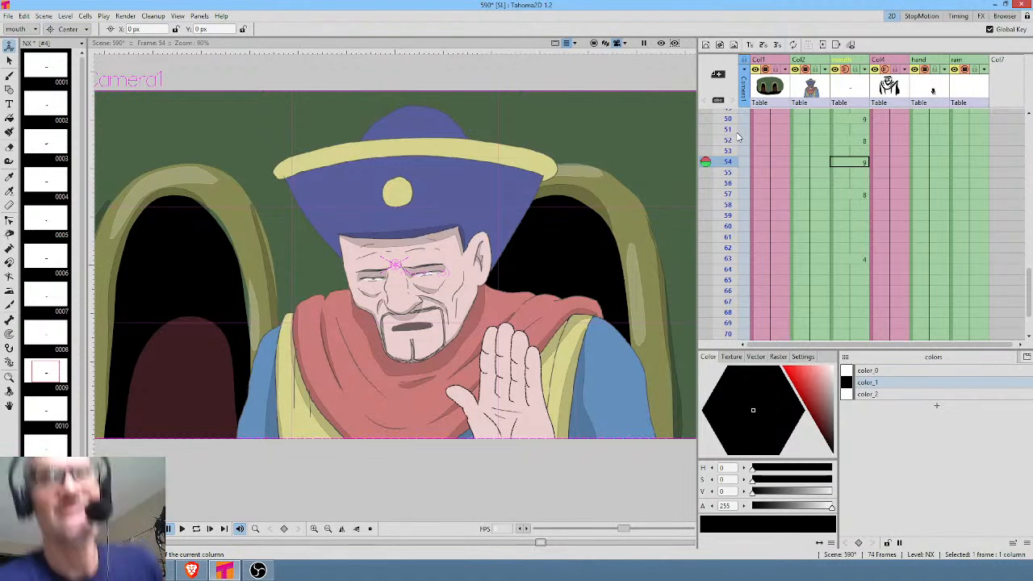
Play the scene in a loop from frame 1 to review the mouth and hand timing.
scroll(899, 192, "up", 2)
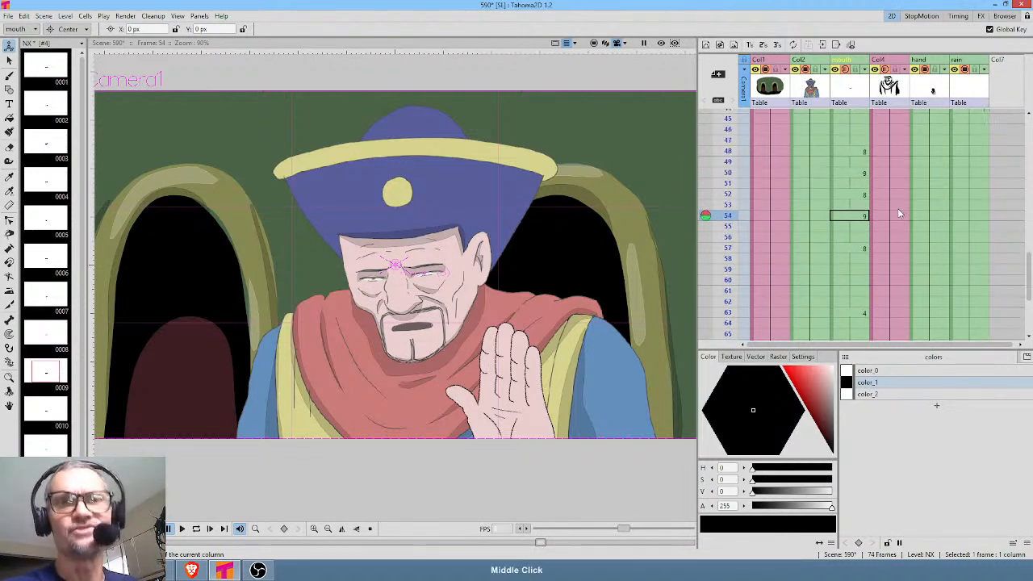
scroll(887, 162, "up", 12)
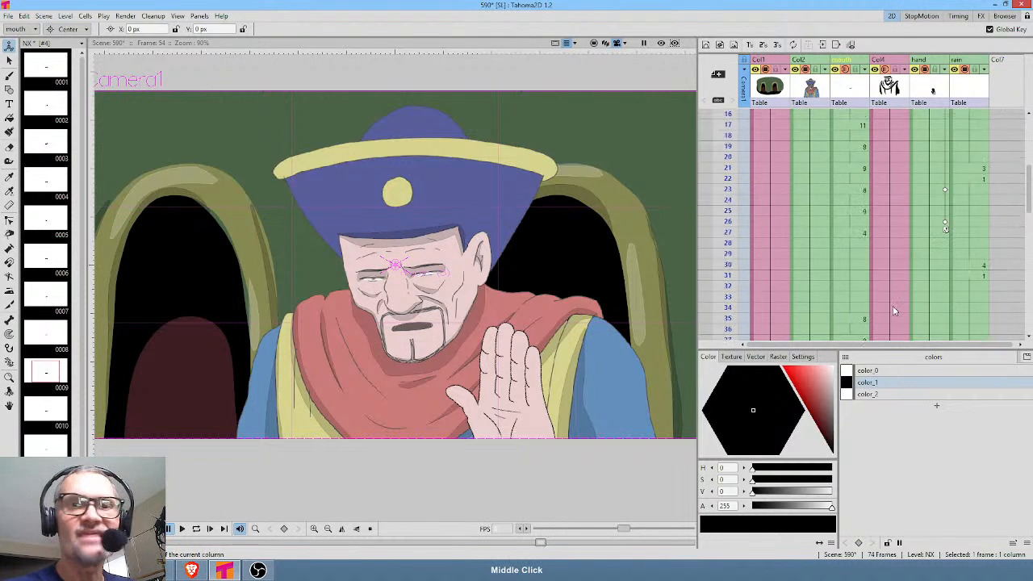
scroll(896, 135, "up", 2)
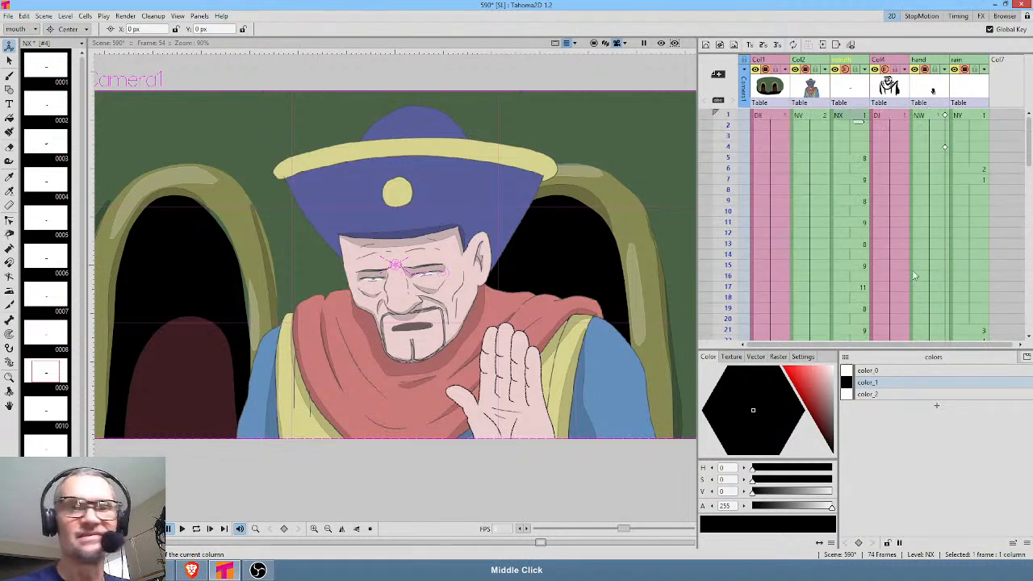
left_click(860, 115)
key("l")
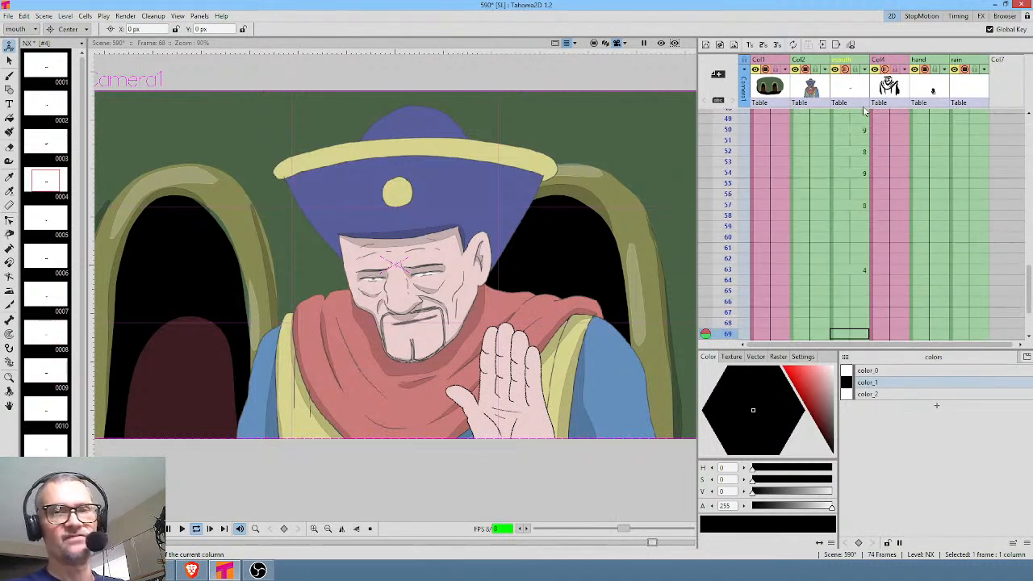
key("l")
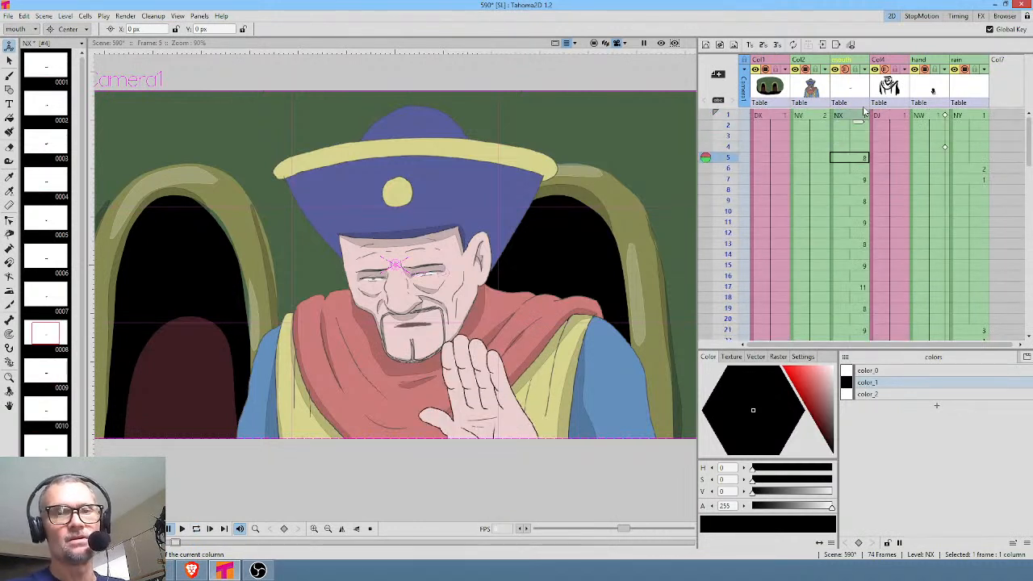
key("l")
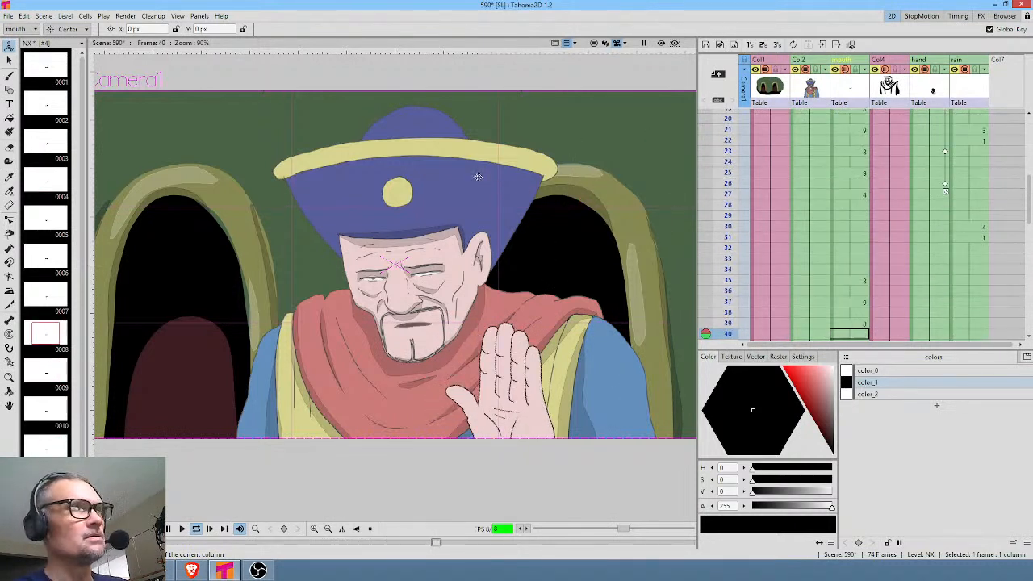
key("l")
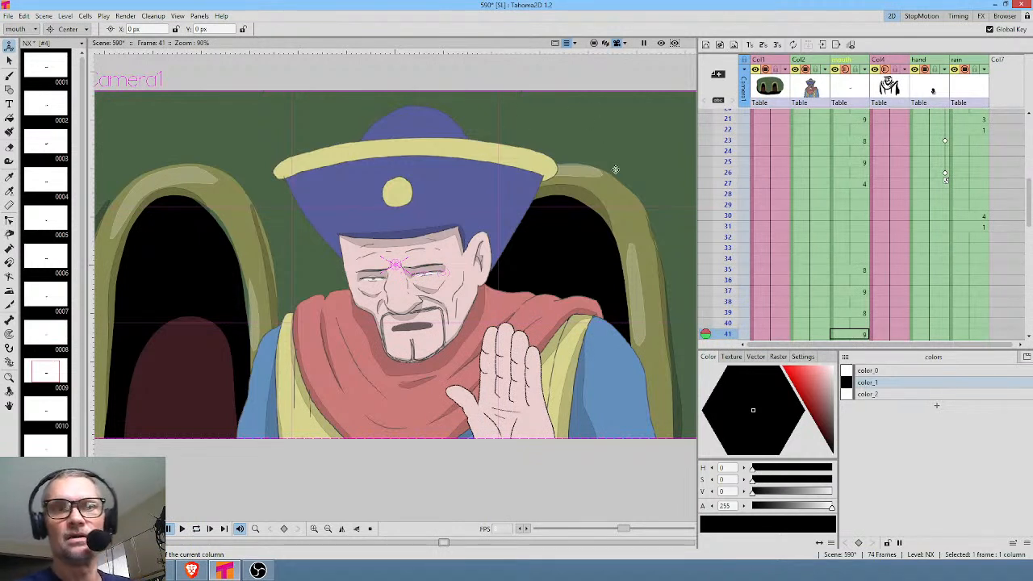
Scrub the closing frames up to frame 68 to examine the final mouth and hand pose.
scroll(855, 208, "down", 10)
left_click_drag(720, 129, 723, 313)
scroll(767, 242, "down", 7)
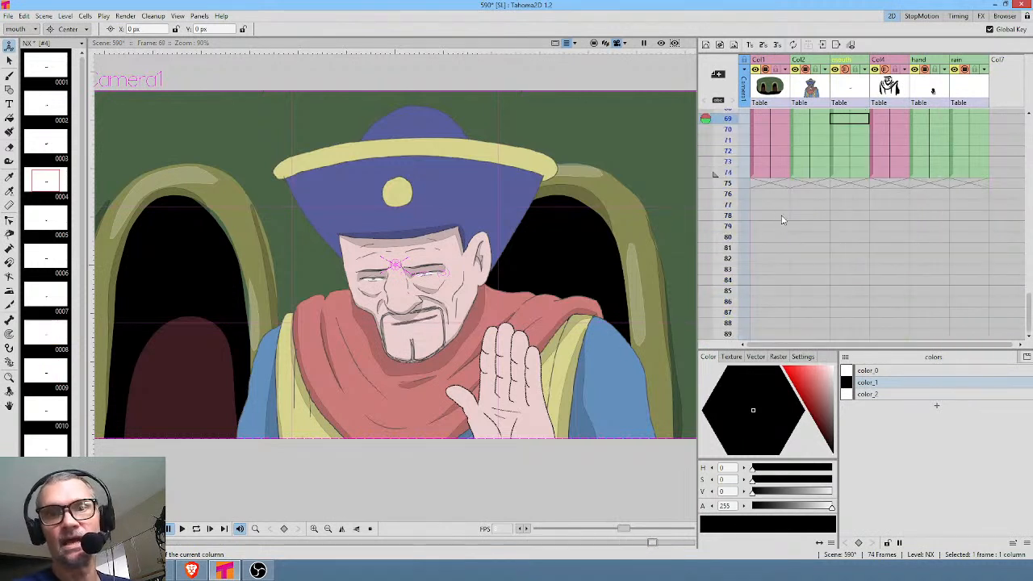
Return to frame 1 and play the scene once more as a final check of the animation.
scroll(780, 216, "up", 9)
scroll(802, 166, "up", 15)
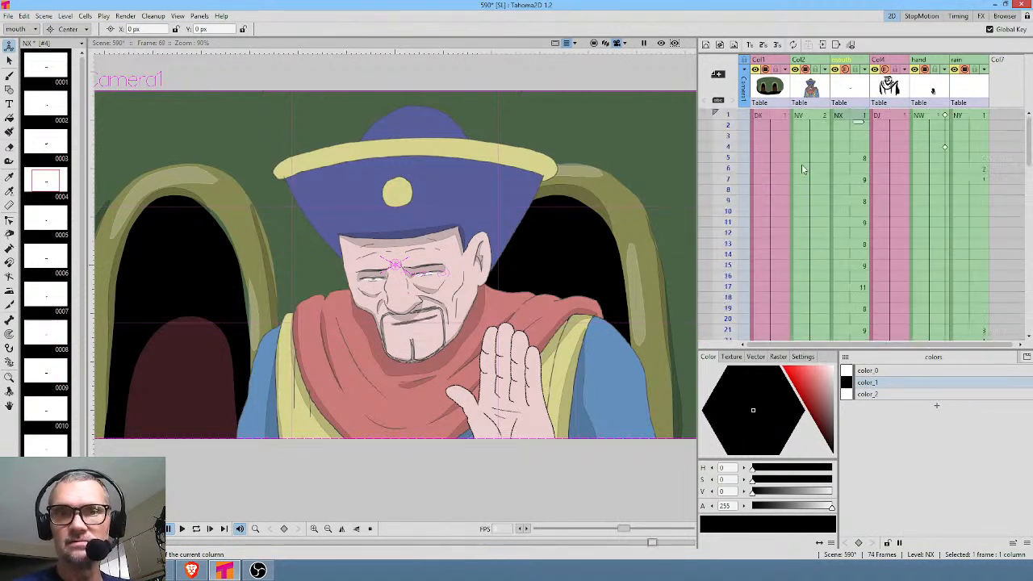
left_click(845, 118)
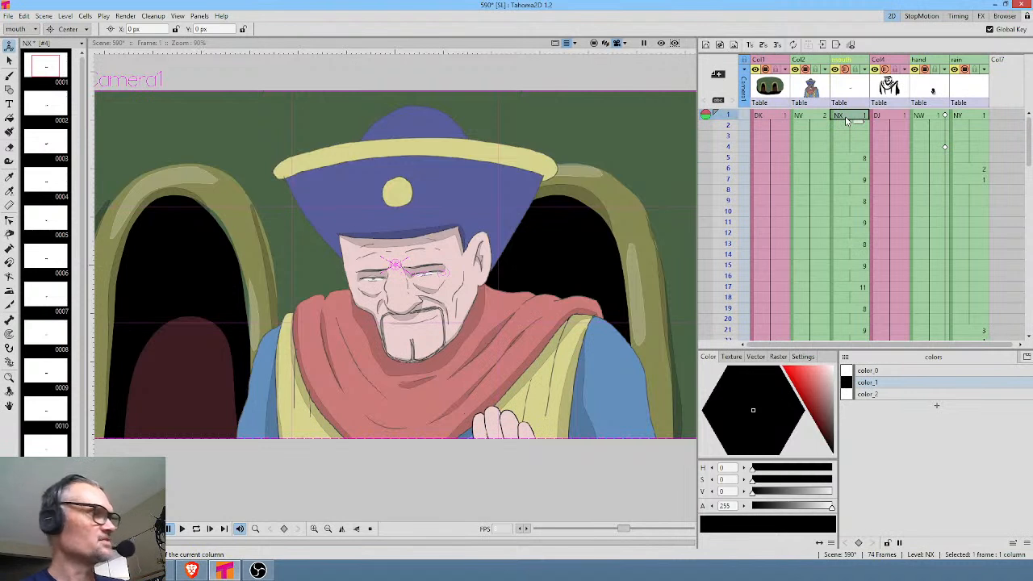
key("p")
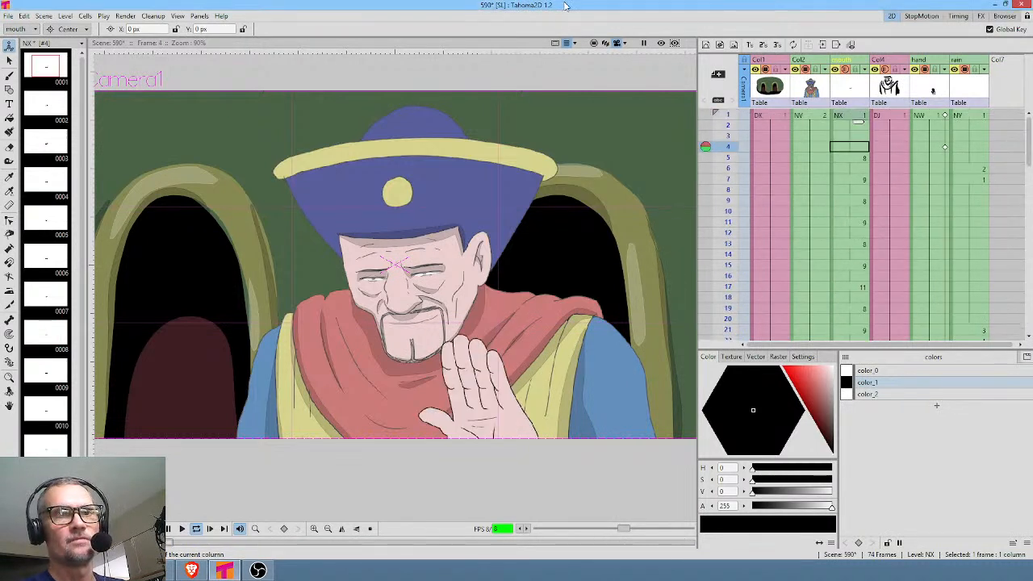
key("l")
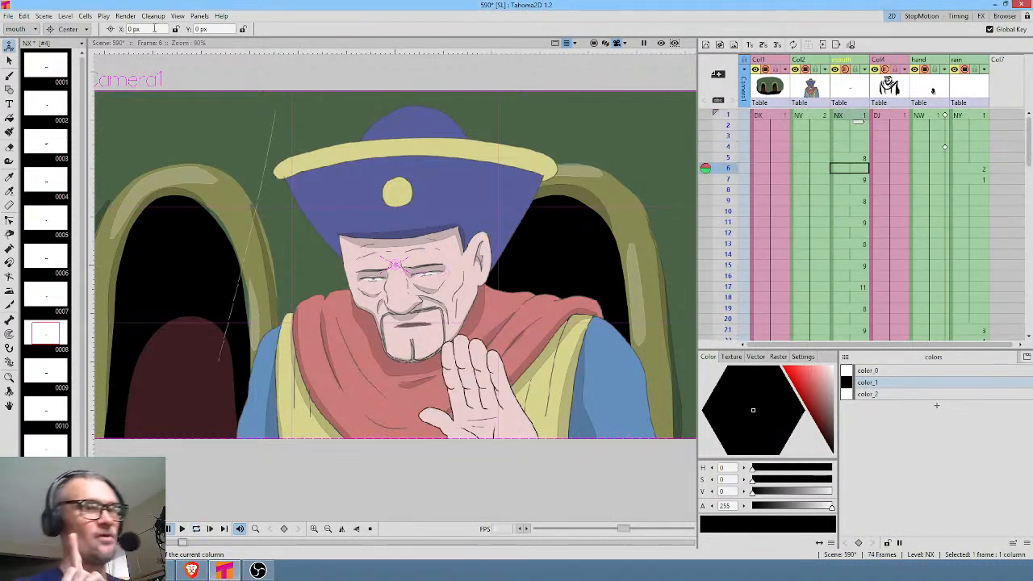
Set the render output folder to +scenes\590\render in the output settings, keeping the name 590 and the jpg format.
left_click(125, 15)
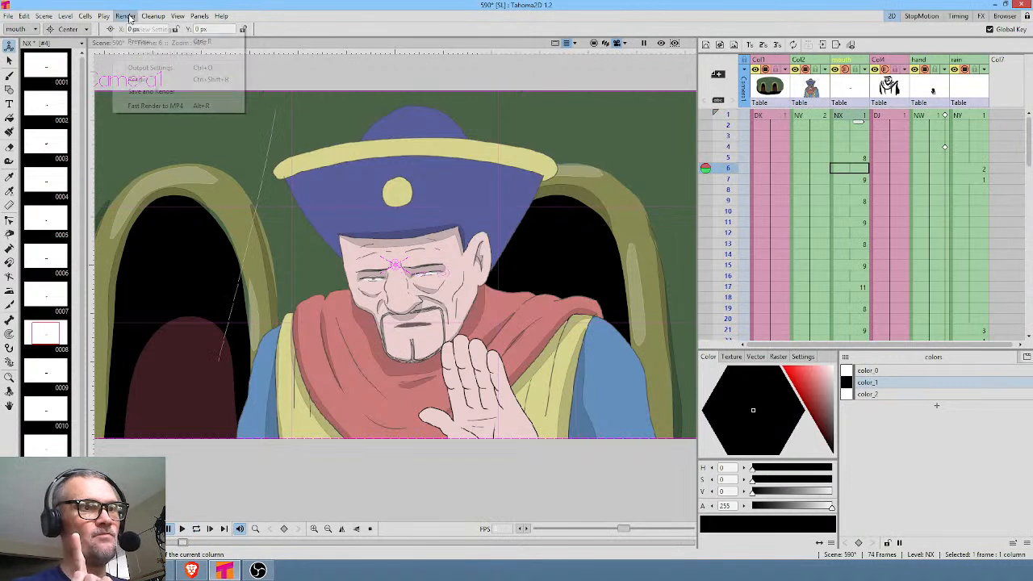
left_click(148, 70)
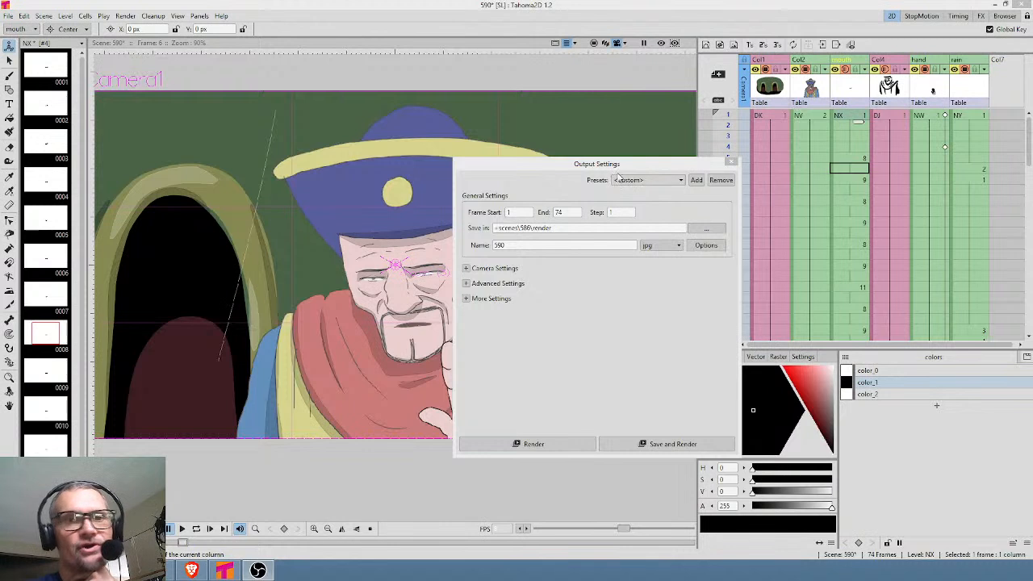
left_click_drag(618, 170, 603, 181)
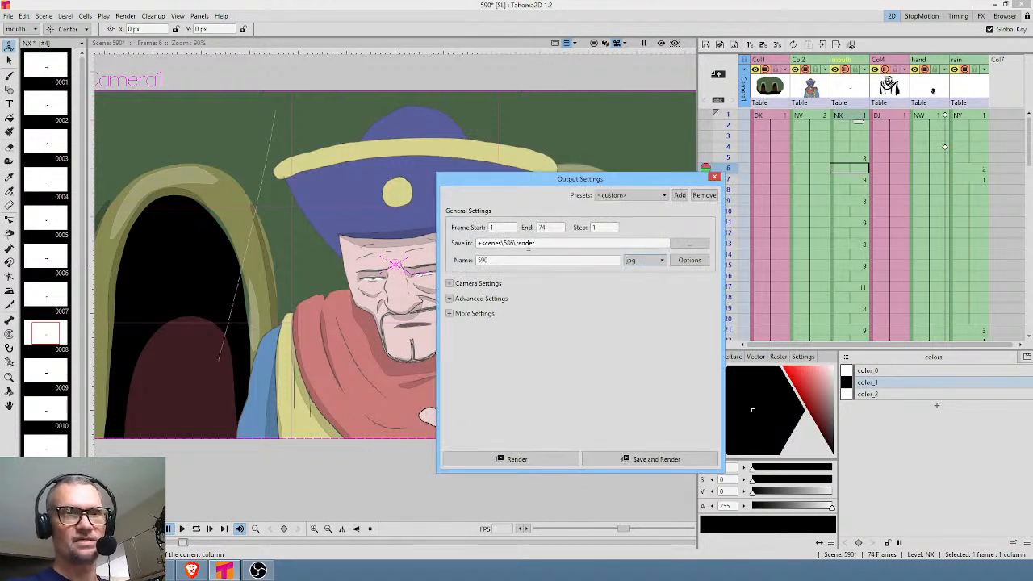
triple_click(511, 243)
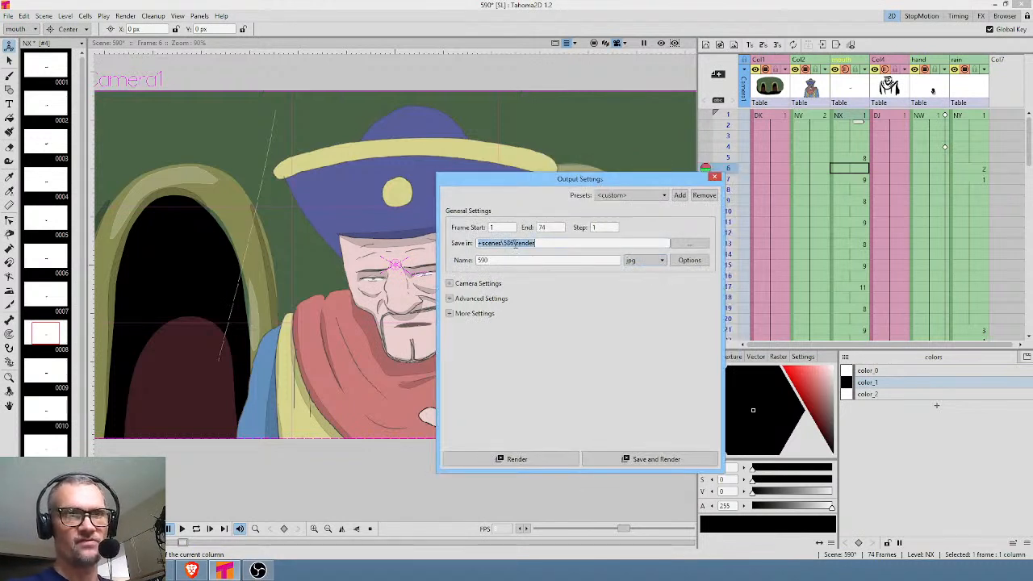
left_click(511, 243)
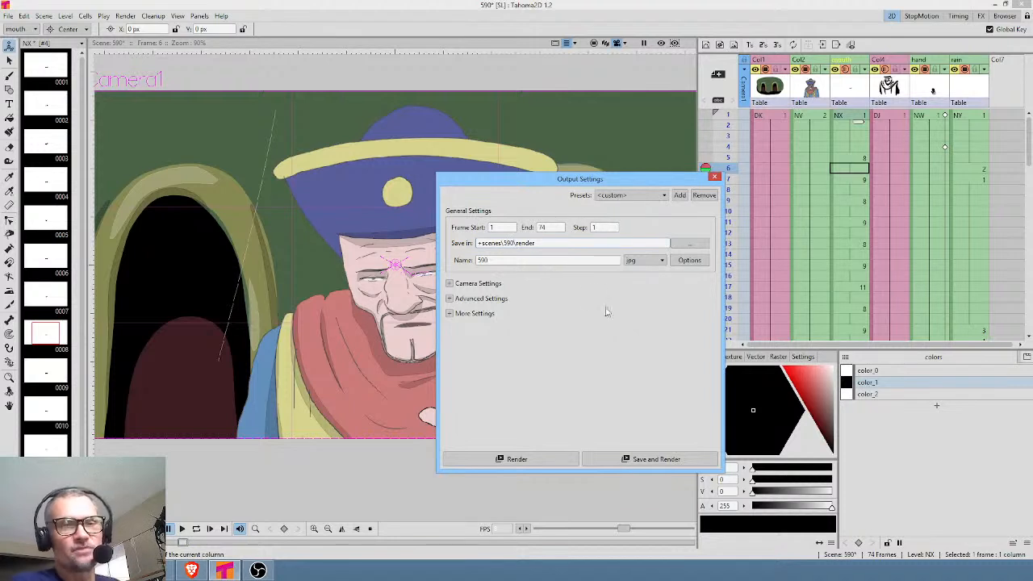
Save the scene and render frames 1 to 74, and close the output settings.
left_click(646, 459)
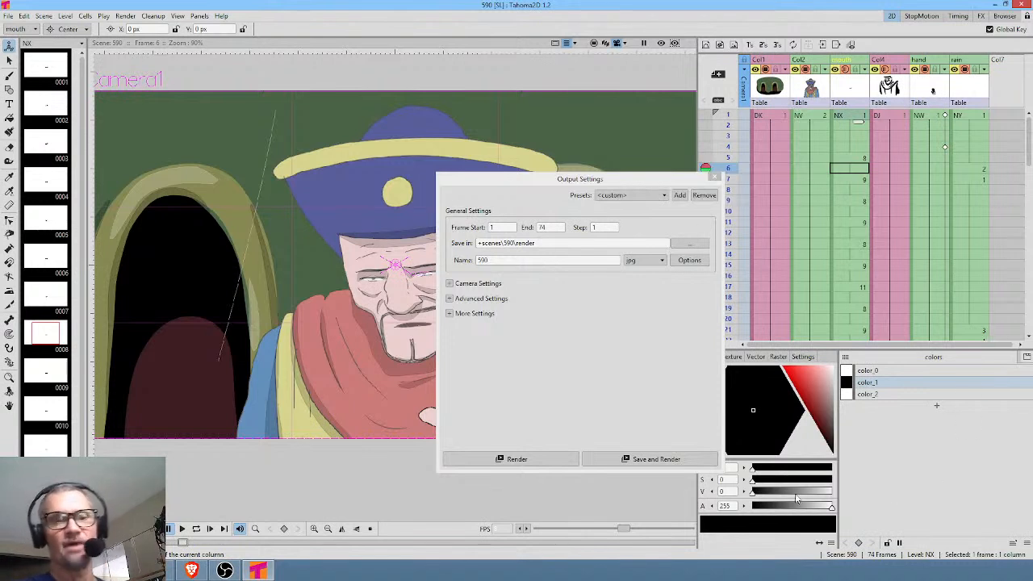
left_click(713, 178)
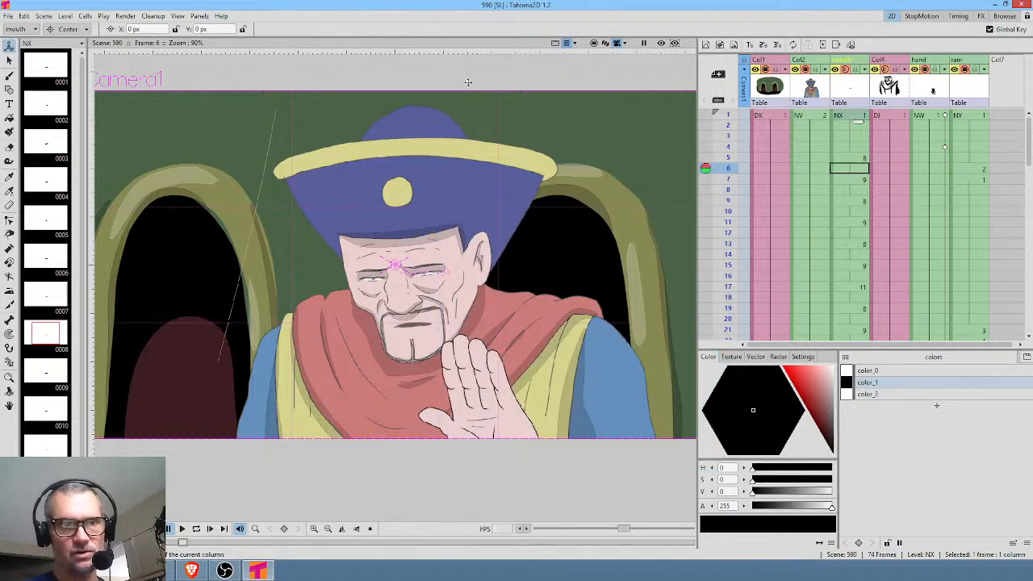
scroll(473, 91, "down", 1)
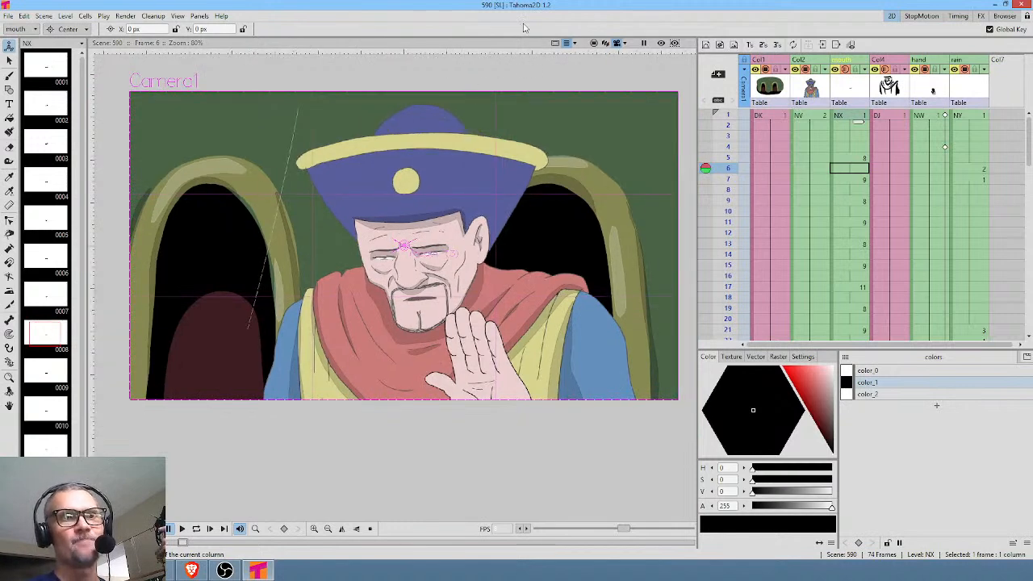
scroll(522, 93, "up", 1)
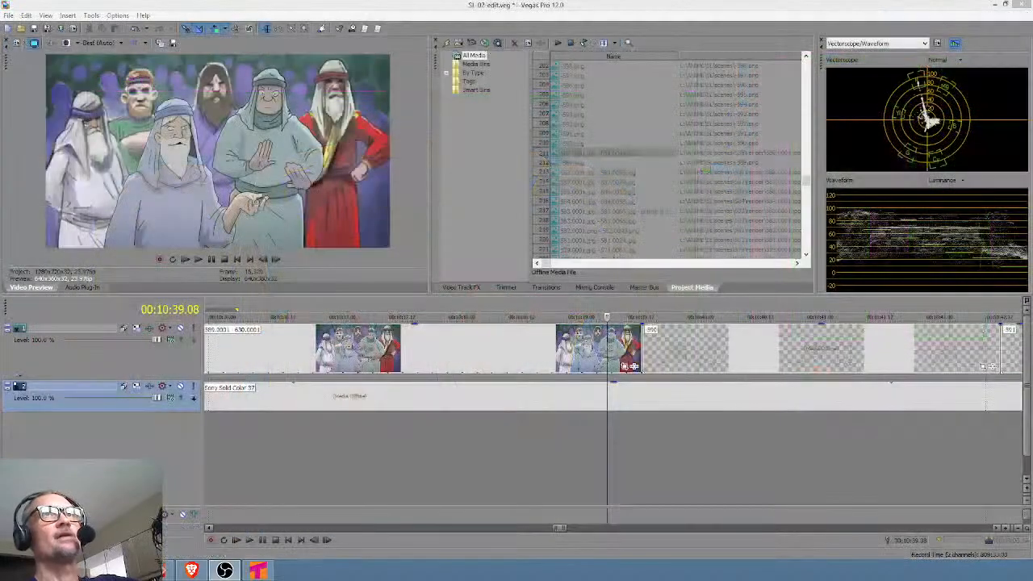
Switch to Vegas Pro, delete the placeholder clip 590 from the timeline, and place the cursor at the end of clip 589.
left_click(678, 349)
left_click_drag(708, 344, 855, 365)
key("Delete")
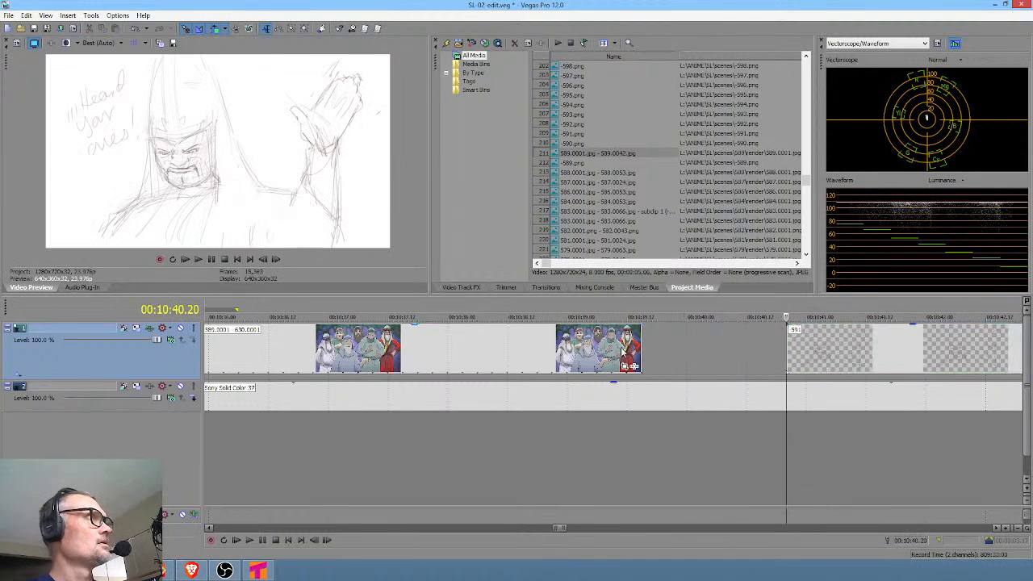
left_click(639, 350)
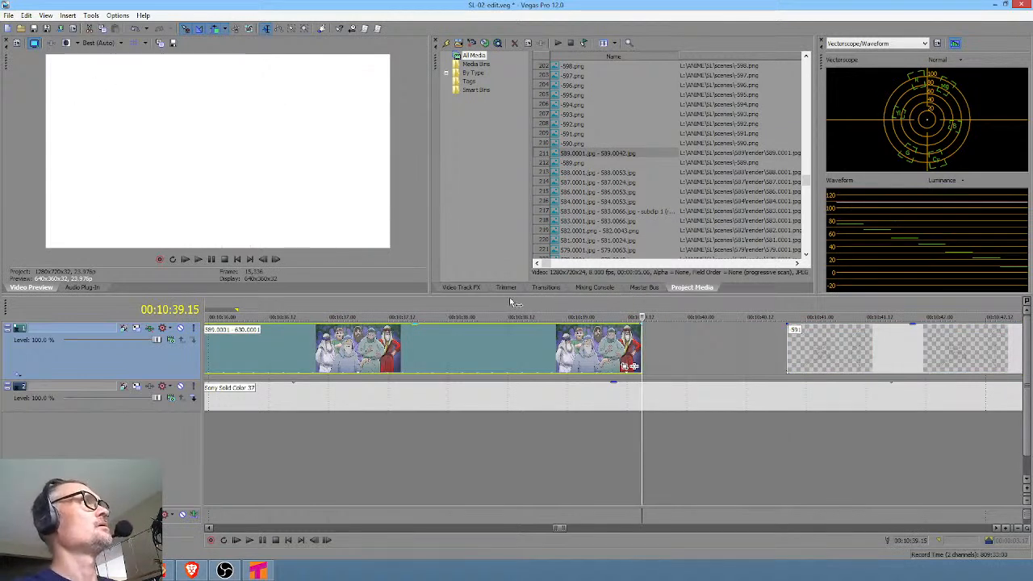
Start importing media and open the render folder of scene 590 inside the scenes folder.
left_click(458, 44)
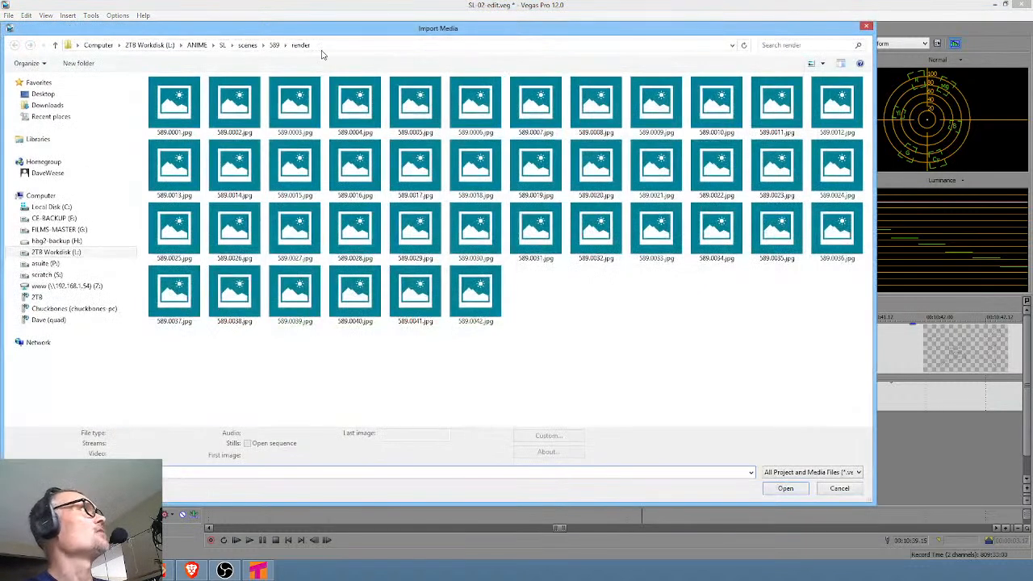
left_click(247, 45)
scroll(501, 235, "down", 10)
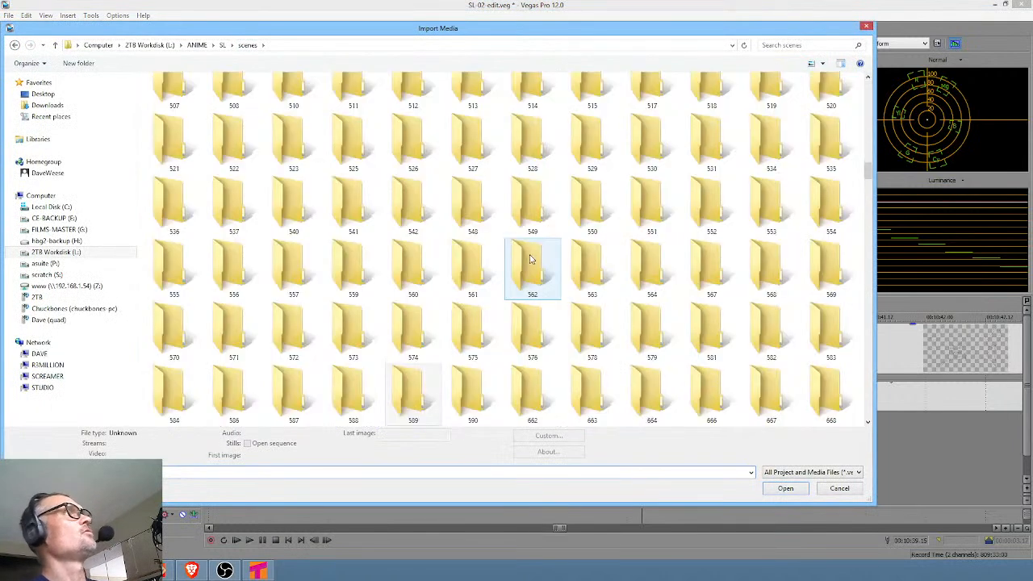
left_click(436, 384)
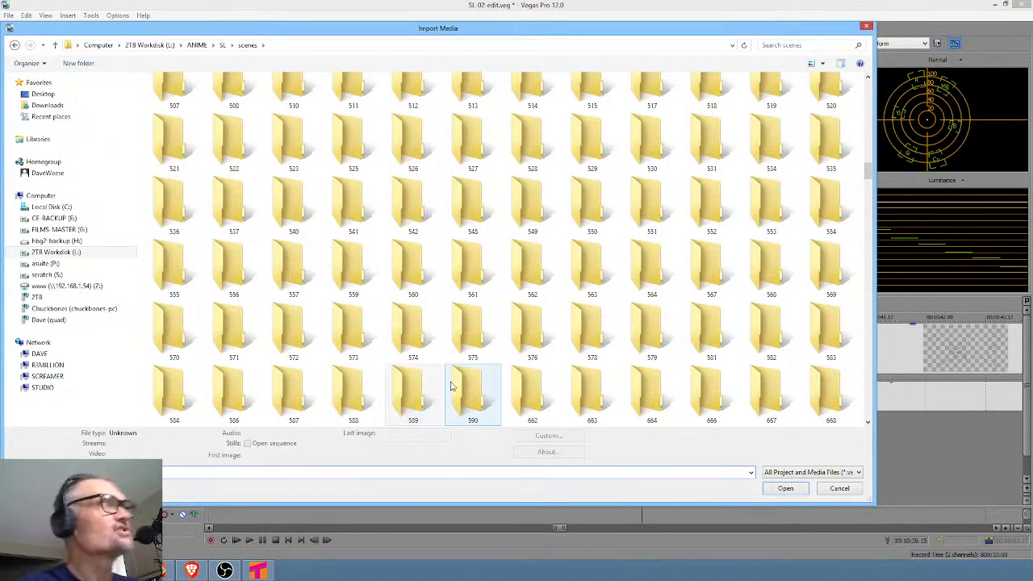
double_click(466, 389)
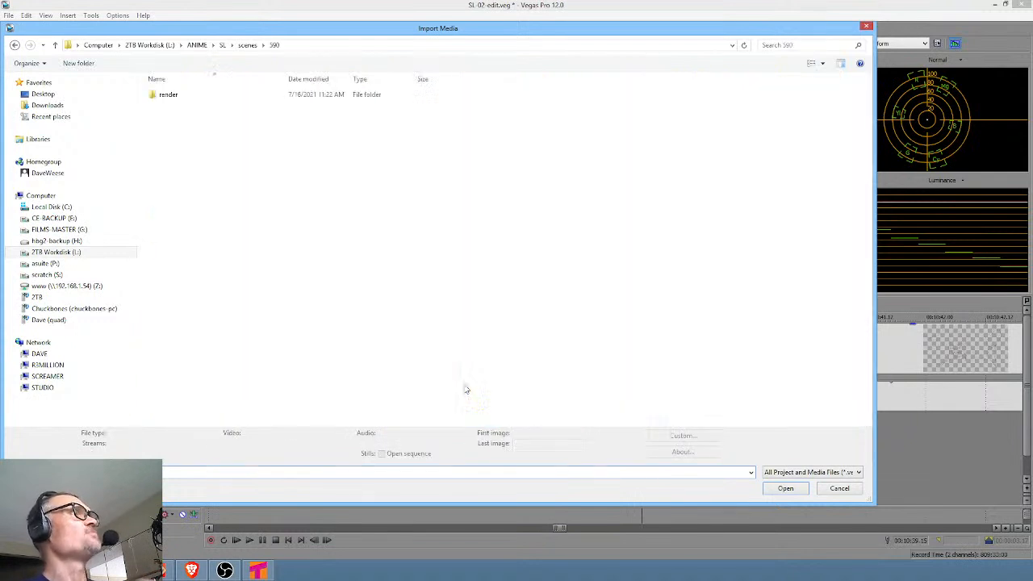
left_click(172, 96)
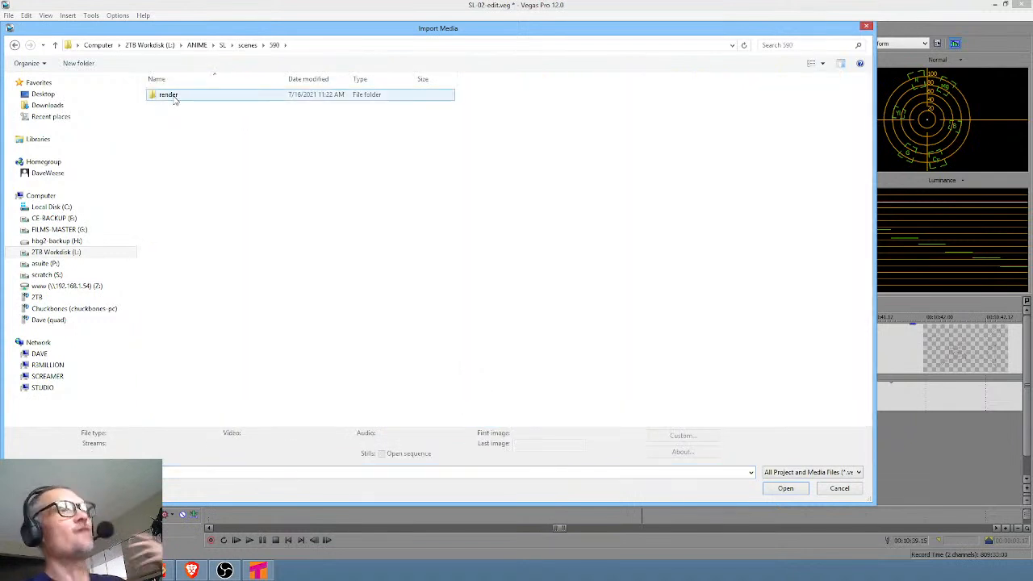
double_click(173, 96)
Import the rendered frames from 590.0001.jpg to 590.0074.jpg as an image sequence.
left_click(199, 117)
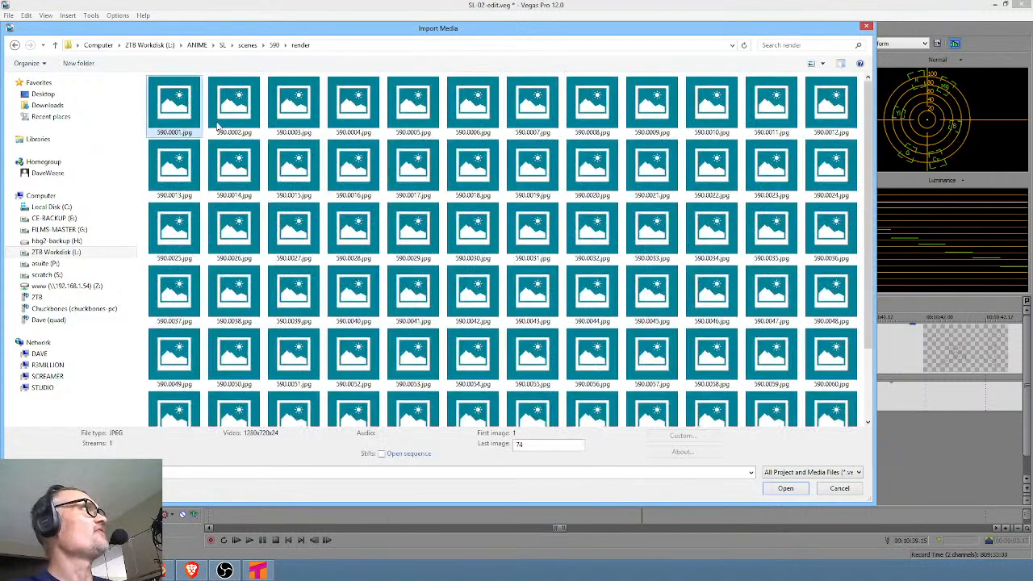
left_click(407, 455)
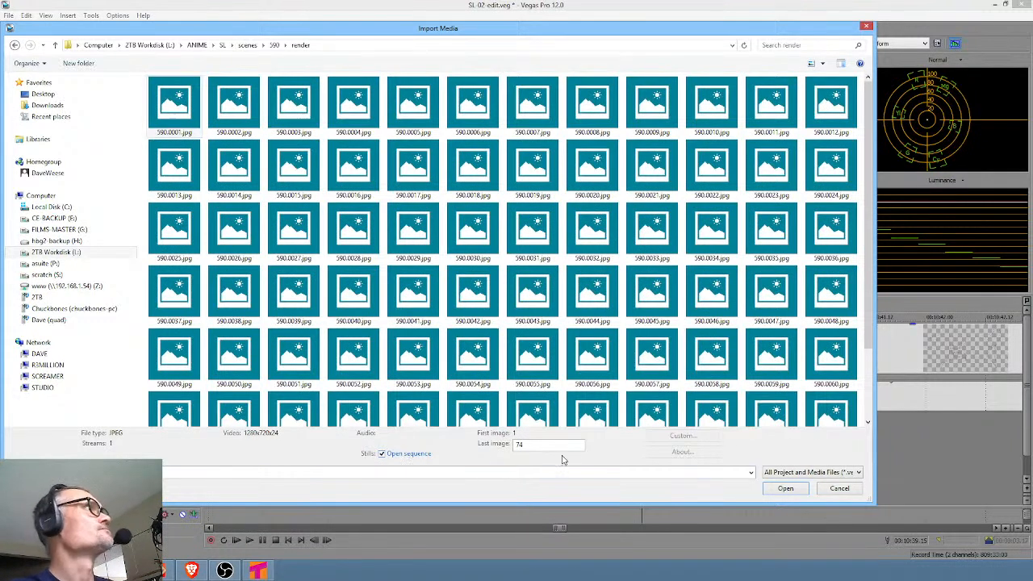
left_click(786, 488)
left_click(566, 252)
type("24")
left_click(552, 386)
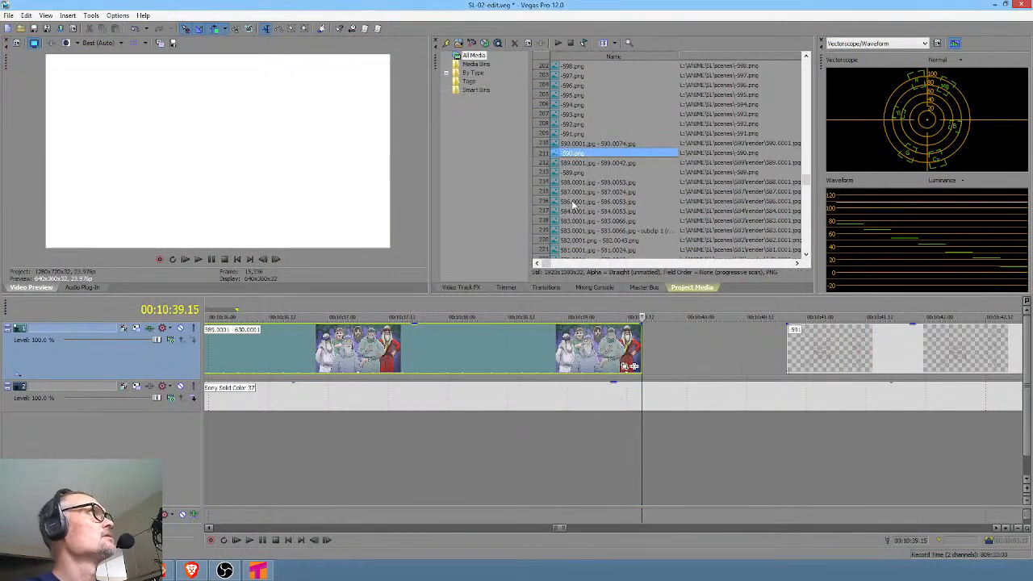
Place the 590.0001.jpg - 590.0074.jpg sequence on the upper video track directly after clip 589.
left_click(578, 145)
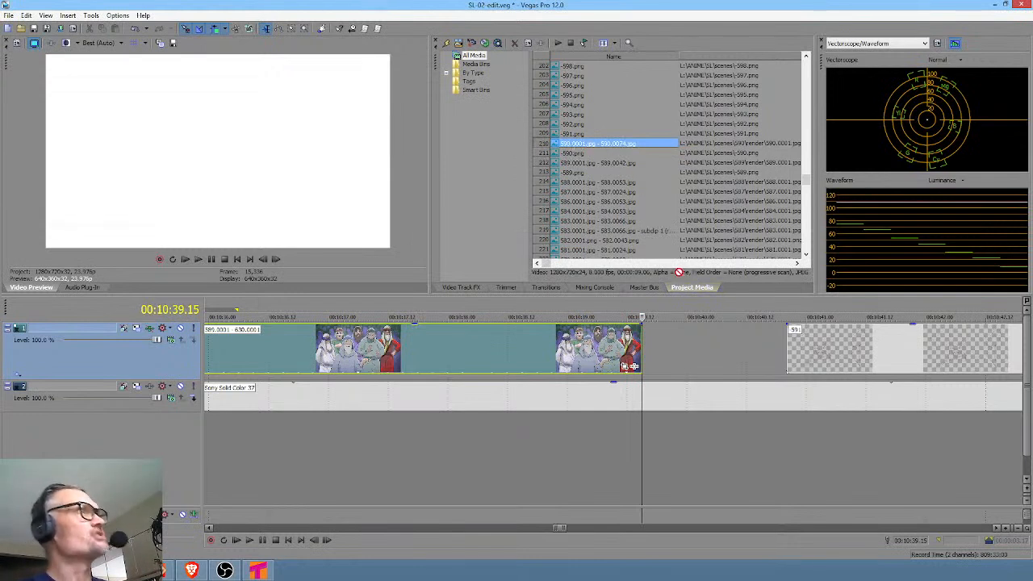
left_click_drag(666, 361, 658, 359)
left_click(705, 341)
scroll(710, 349, "down", 4)
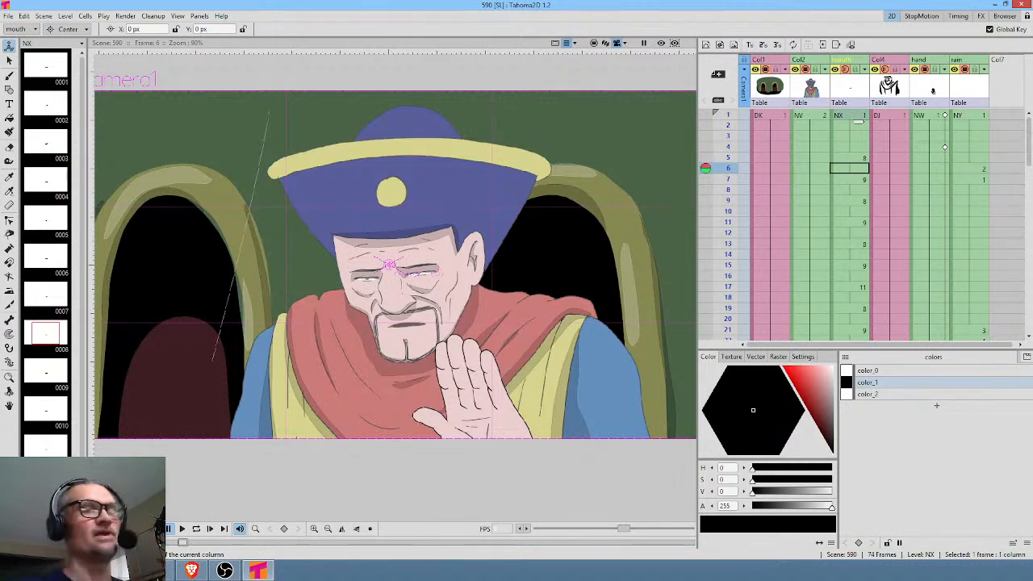
Switch back to Tahoma2D and insert the hand column's frame 26 cell at frame 54 of the same column.
middle_click(895, 147)
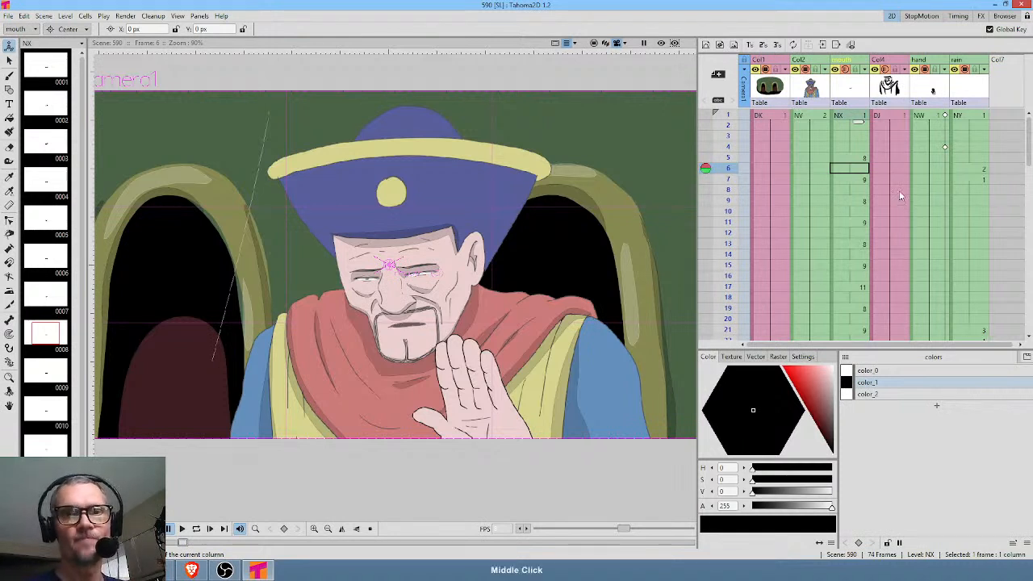
left_click(860, 115)
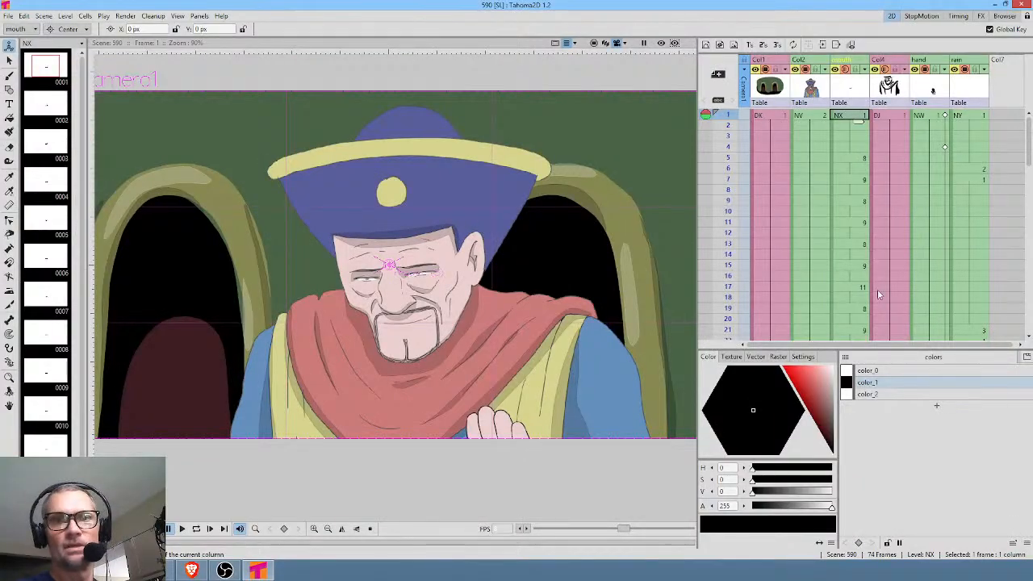
scroll(954, 179, "down", 4)
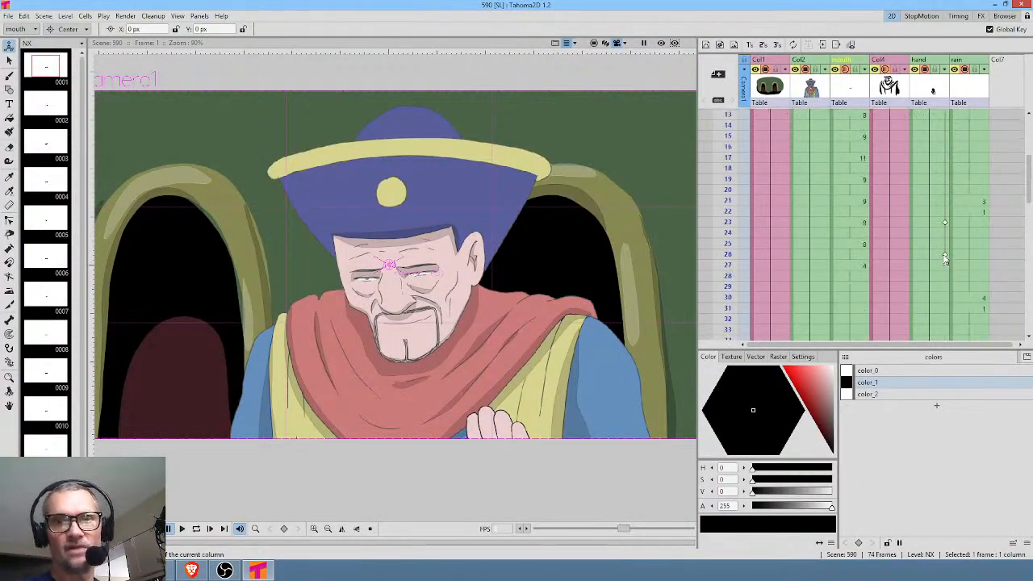
left_click(944, 258)
left_click(929, 258)
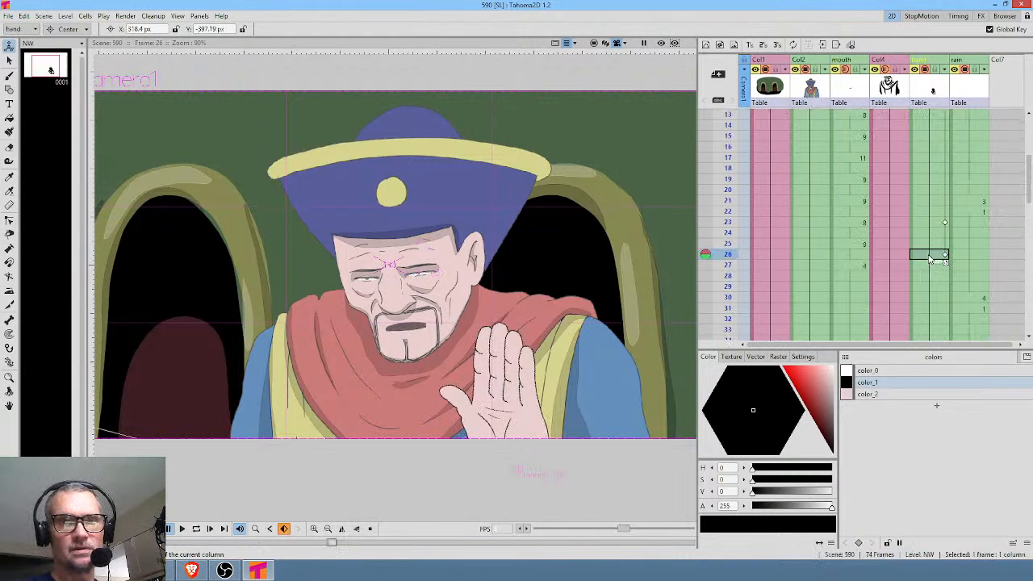
scroll(939, 260, "down", 2)
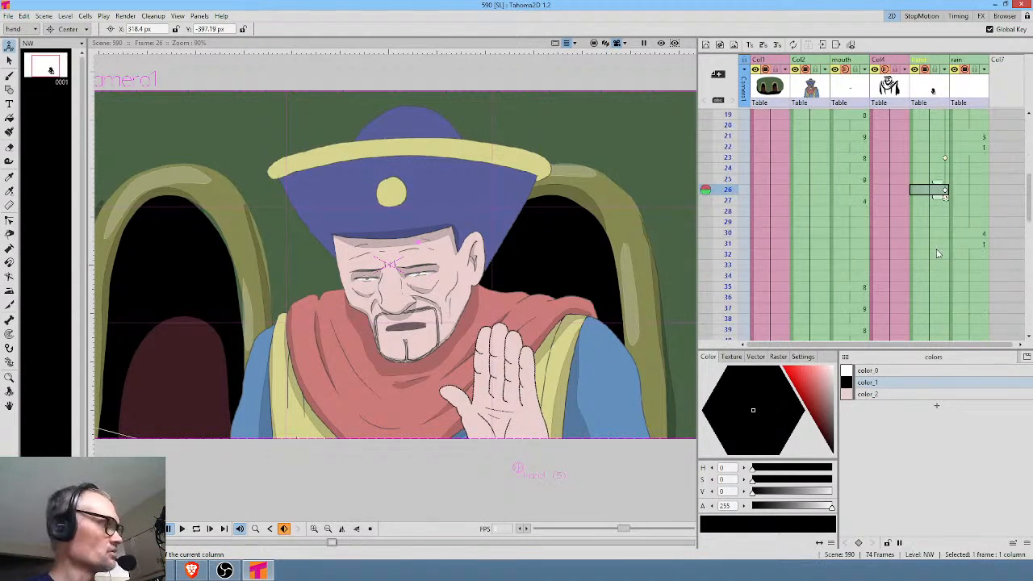
scroll(936, 274, "down", 8)
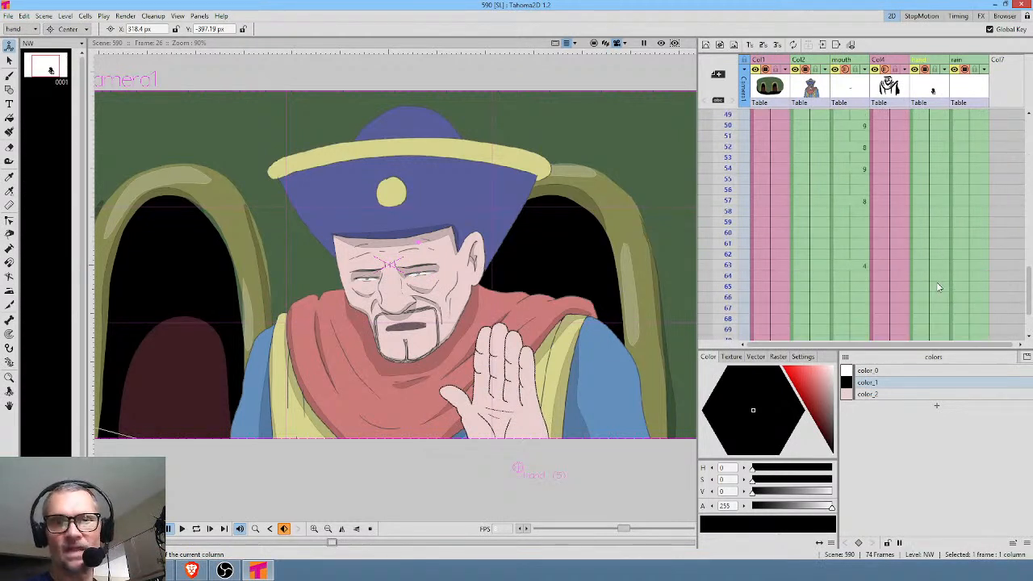
left_click(936, 233)
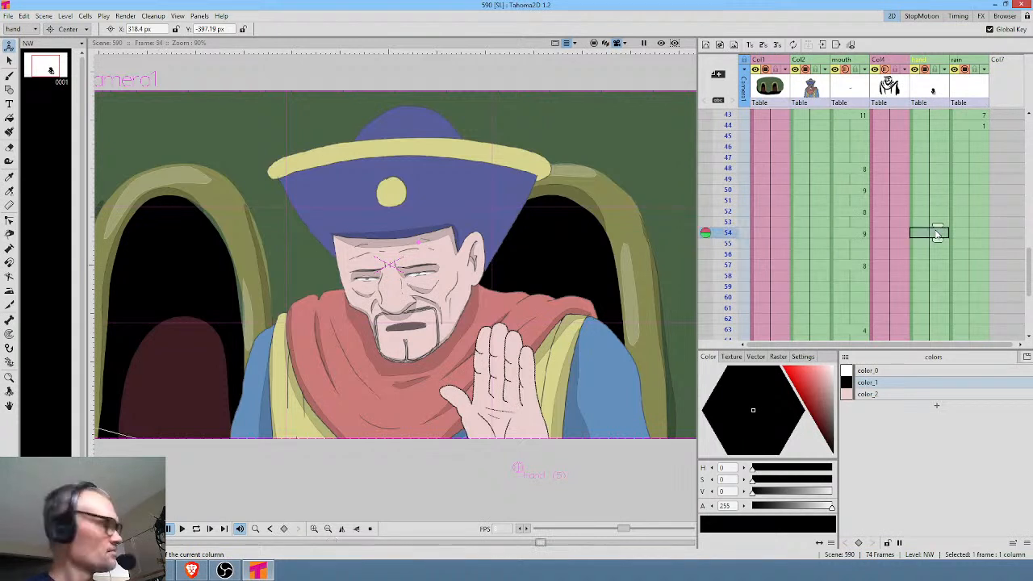
key("Insert")
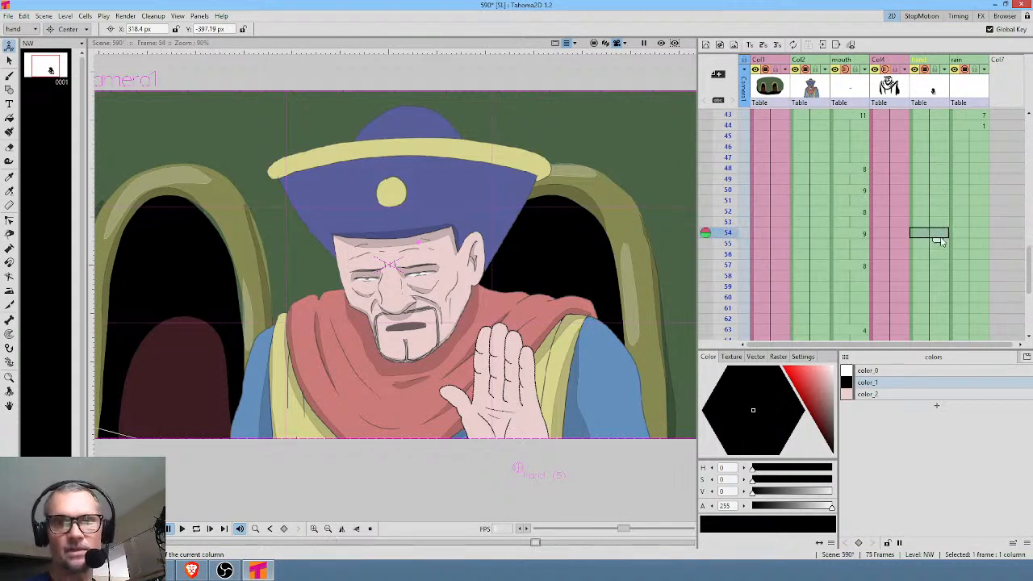
Copy the hand's keyframe from frame 26 to frame 53 of the hand column.
scroll(943, 239, "up", 6)
scroll(942, 239, "up", 4)
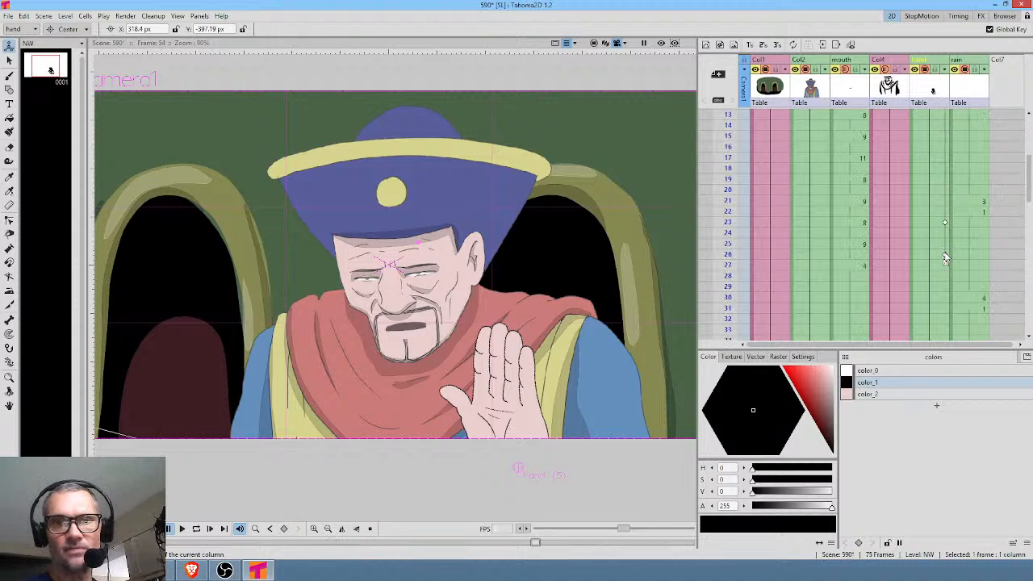
left_click(946, 256)
scroll(946, 266, "down", 16)
scroll(944, 279, "up", 6)
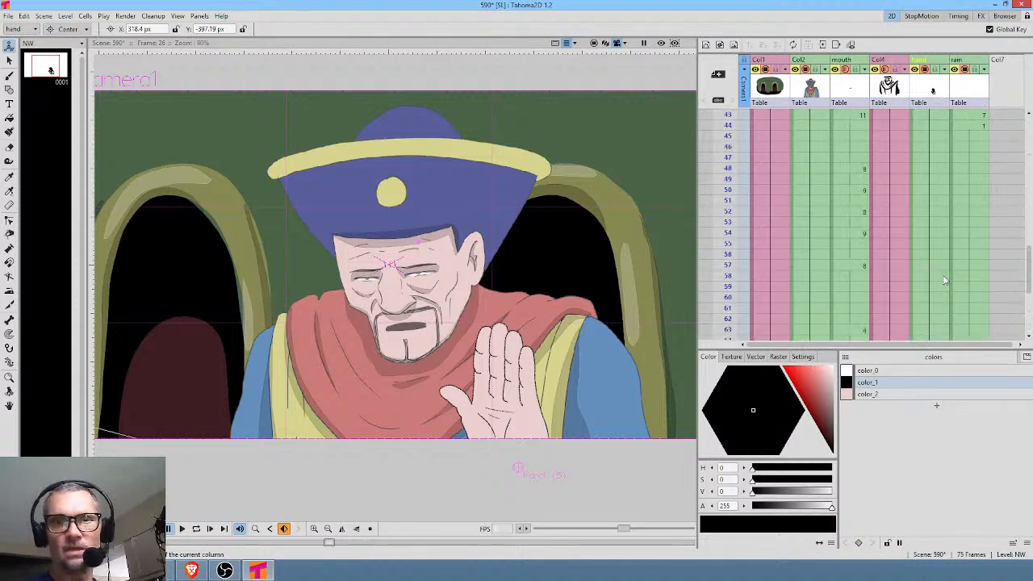
left_click(946, 230)
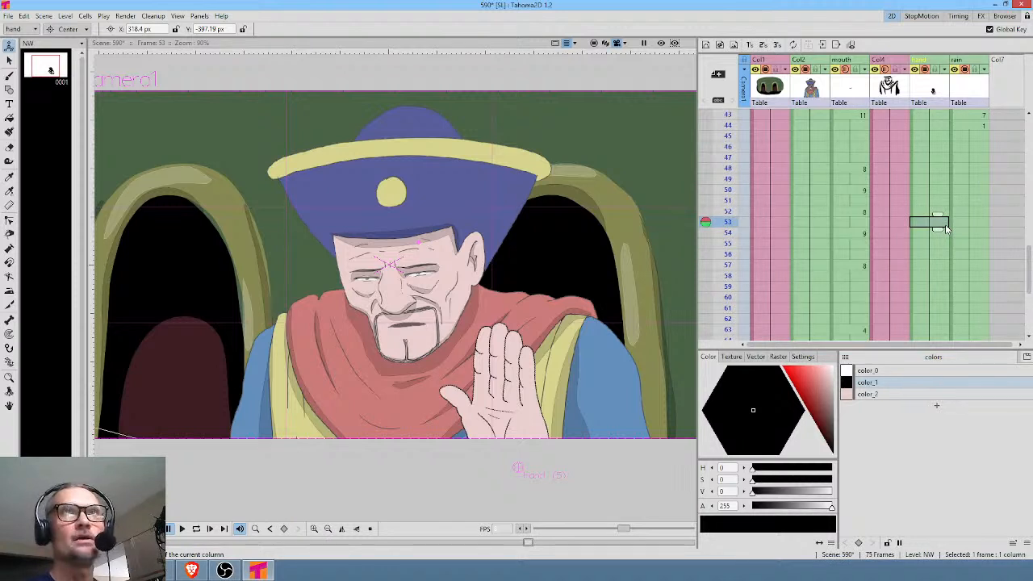
Rotate the hand to about -27 degrees at frame 56, keyframing its outward tilt.
left_click(943, 255)
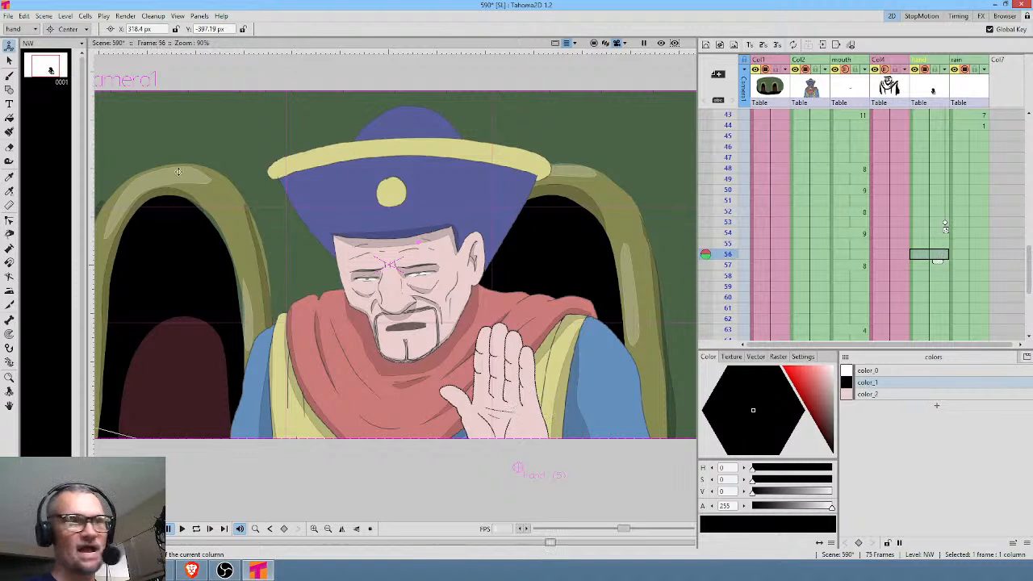
left_click(69, 29)
left_click(81, 56)
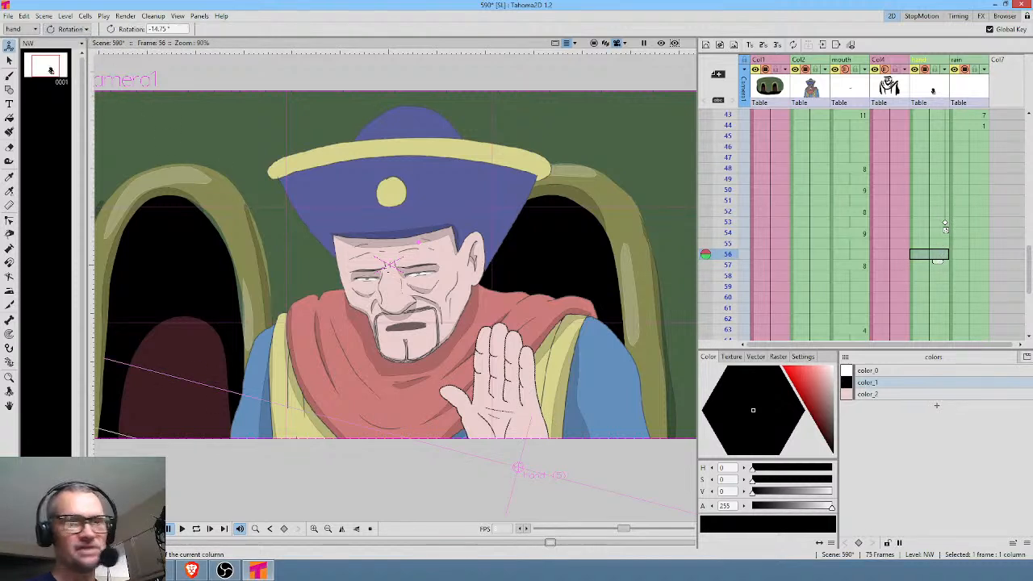
left_click_drag(599, 325, 618, 357)
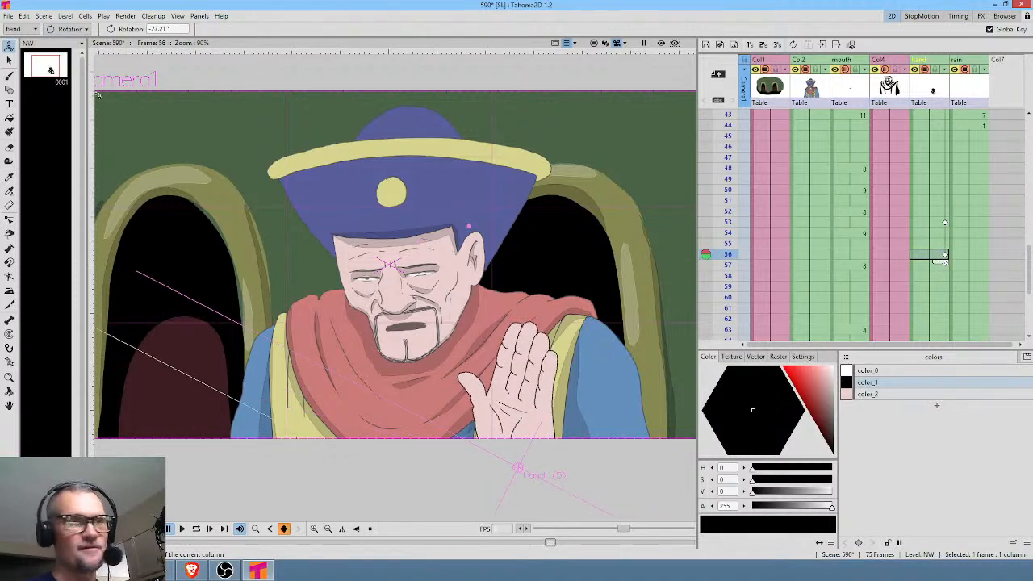
At frame 56, move the hand outward to about X 174.92, Y -16.22 px and rotate it to about -45 degrees.
left_click(81, 30)
left_click(71, 42)
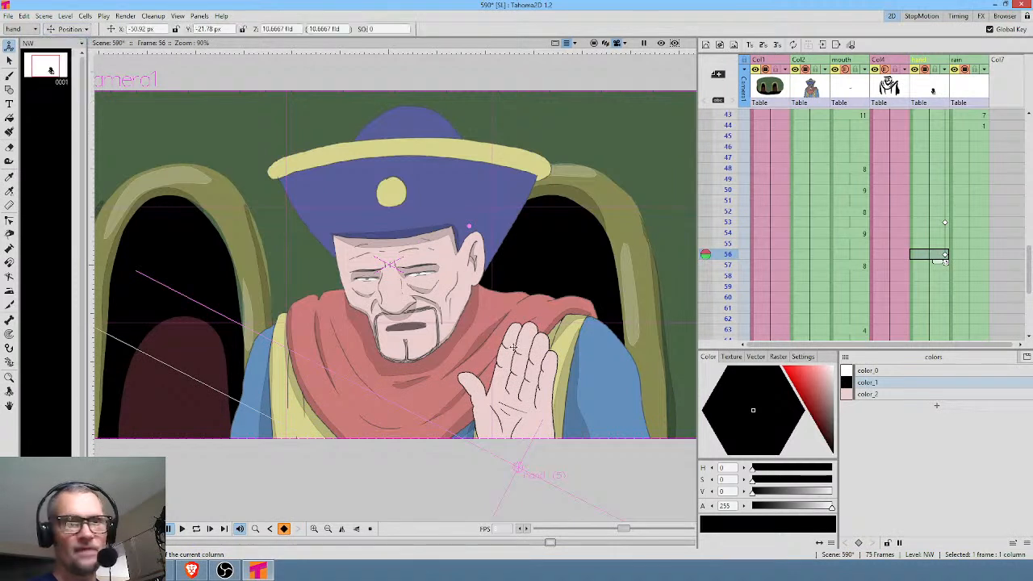
left_click_drag(539, 365, 654, 355)
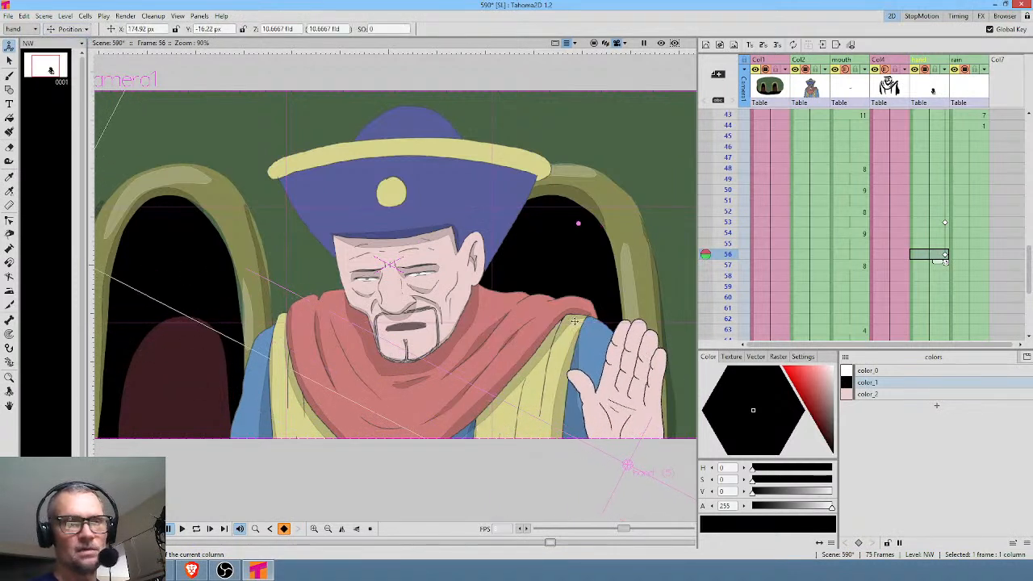
left_click(74, 29)
left_click(83, 58)
mouse_move(621, 243)
left_mouse_down()
mouse_move(666, 189)
mouse_move(736, 174)
mouse_move(711, 160)
mouse_move(728, 211)
mouse_move(730, 347)
mouse_move(787, 200)
left_mouse_up()
left_click(728, 146)
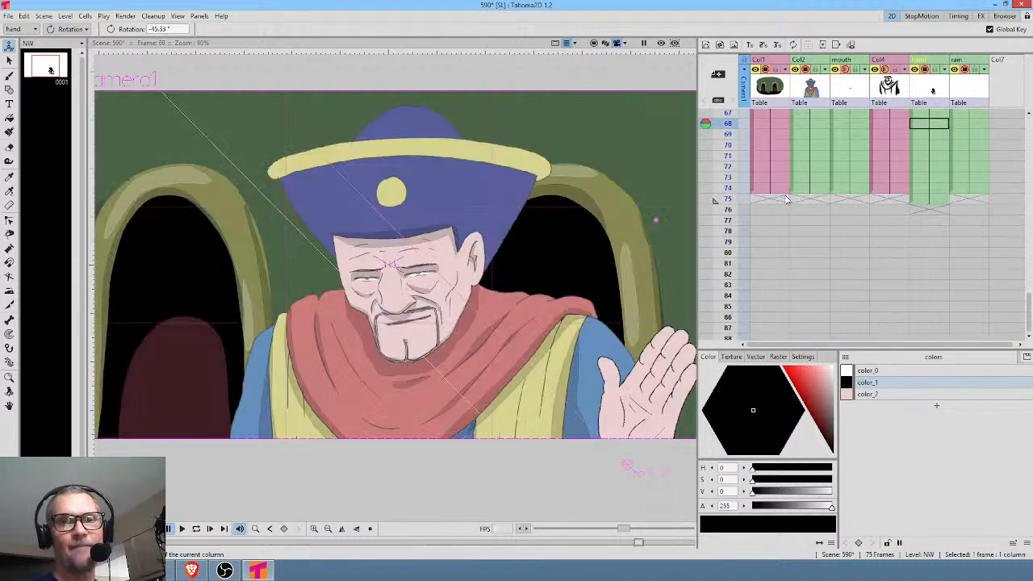
Delete the surplus cell at frame 75 of the hand column.
left_click(929, 201)
key("Delete")
Review the scene from frame 1 through frame 64, examining the timing and poses of the hand's motion.
scroll(931, 196, "up", 10)
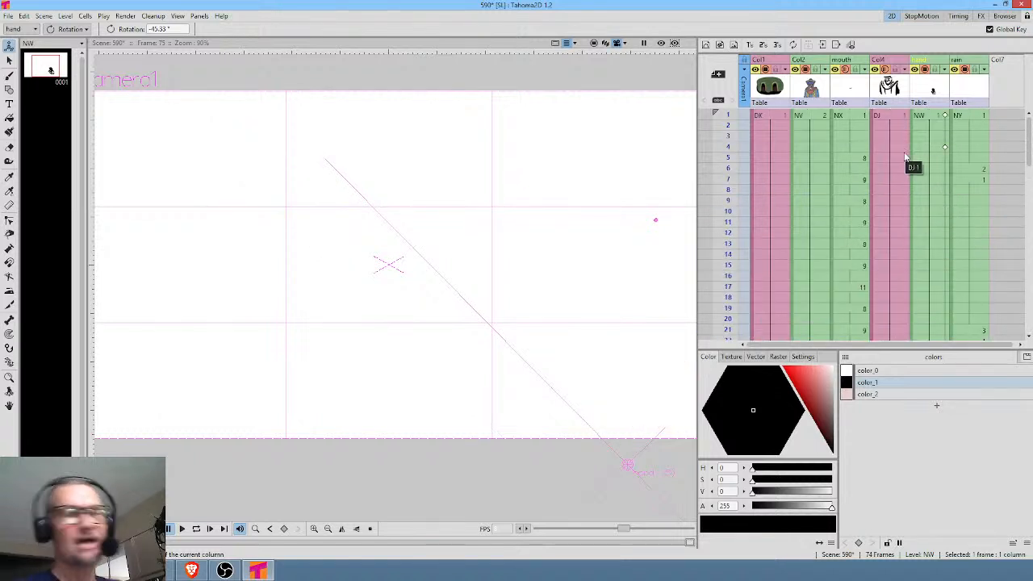
left_click(932, 119)
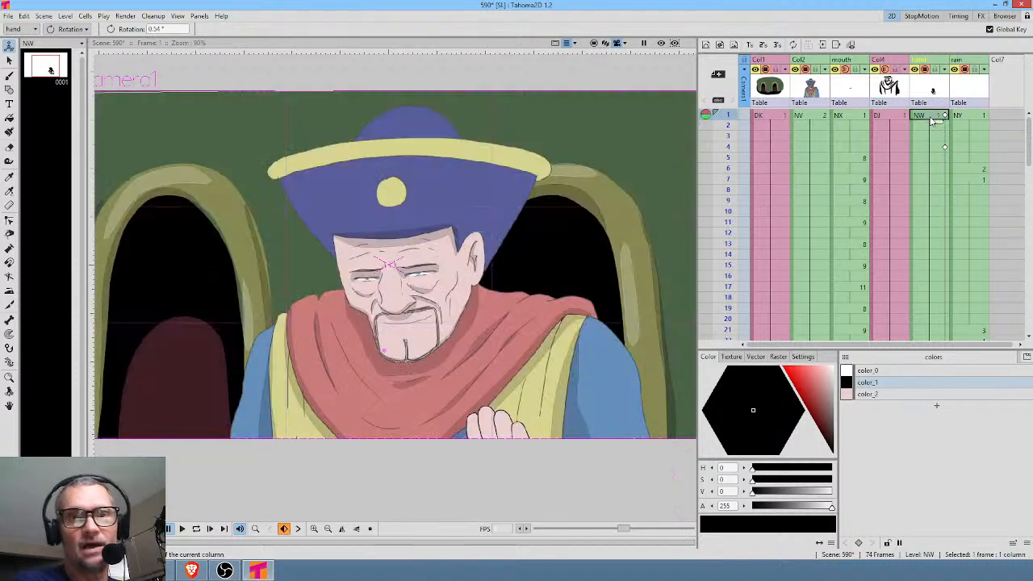
left_click(770, 118)
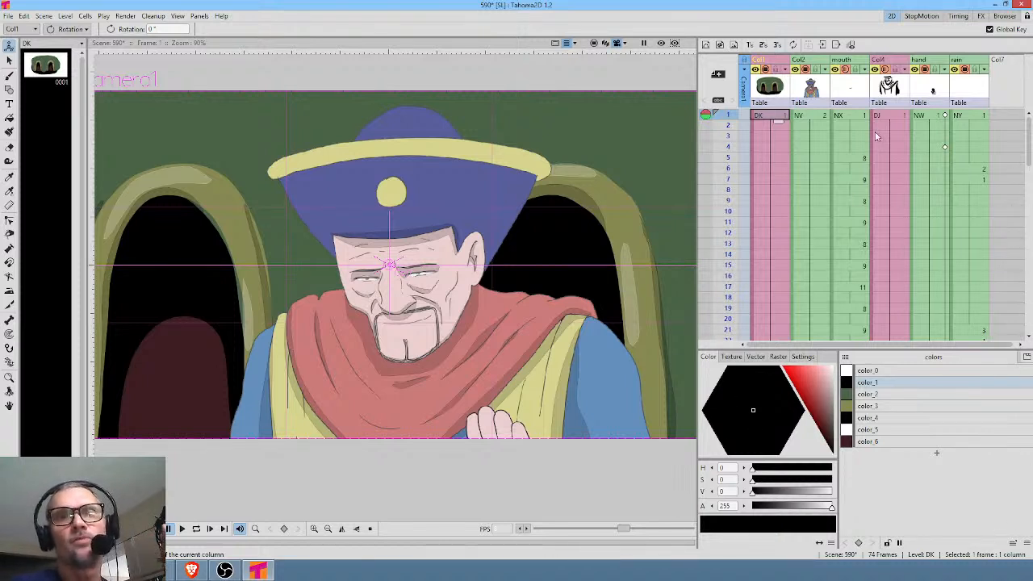
left_click(807, 115)
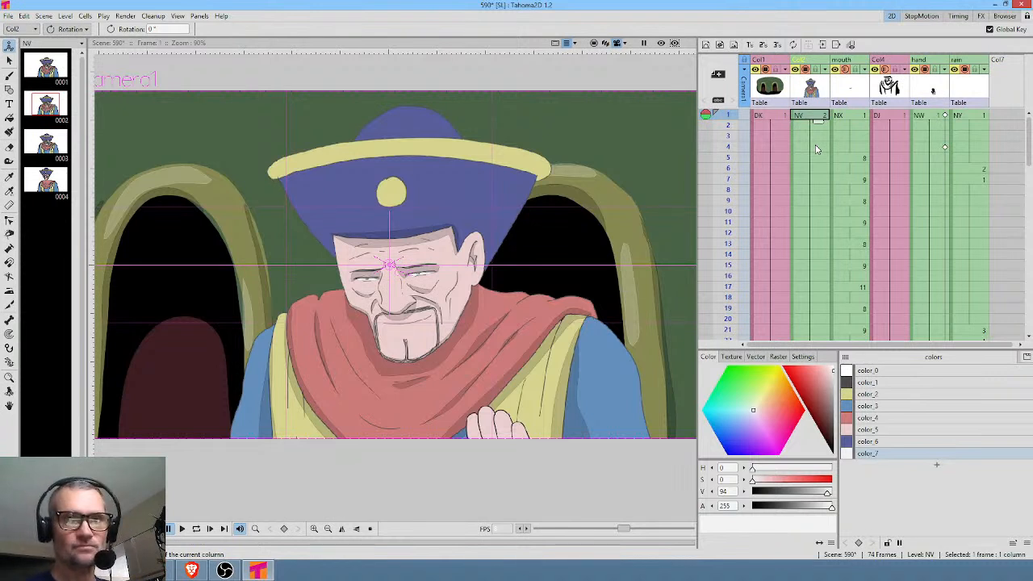
left_click_drag(732, 121, 739, 277)
middle_click(898, 253)
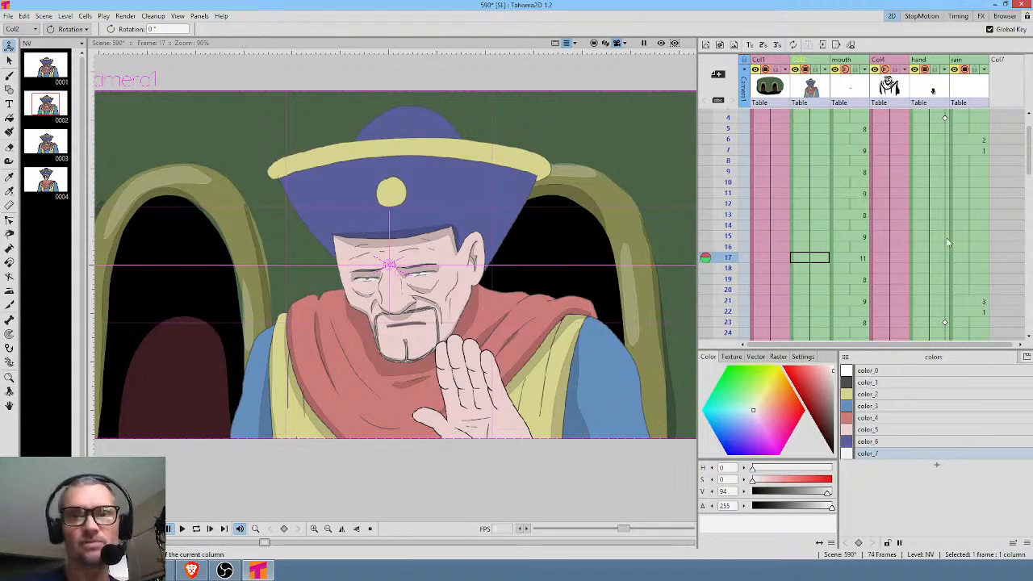
middle_click(920, 255)
left_click_drag(920, 258, 937, 148)
left_click_drag(732, 146, 732, 331)
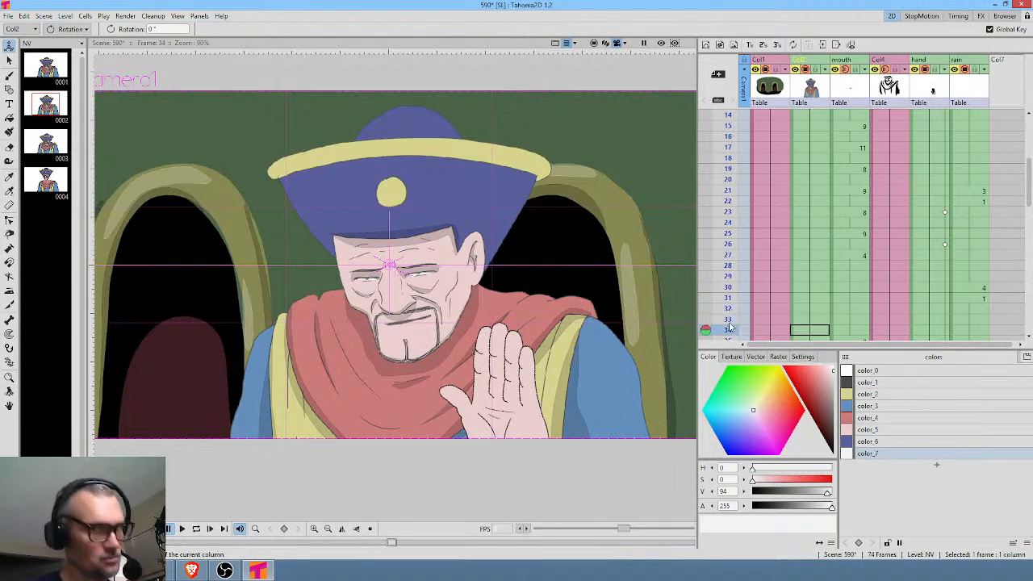
scroll(948, 280, "down", 10)
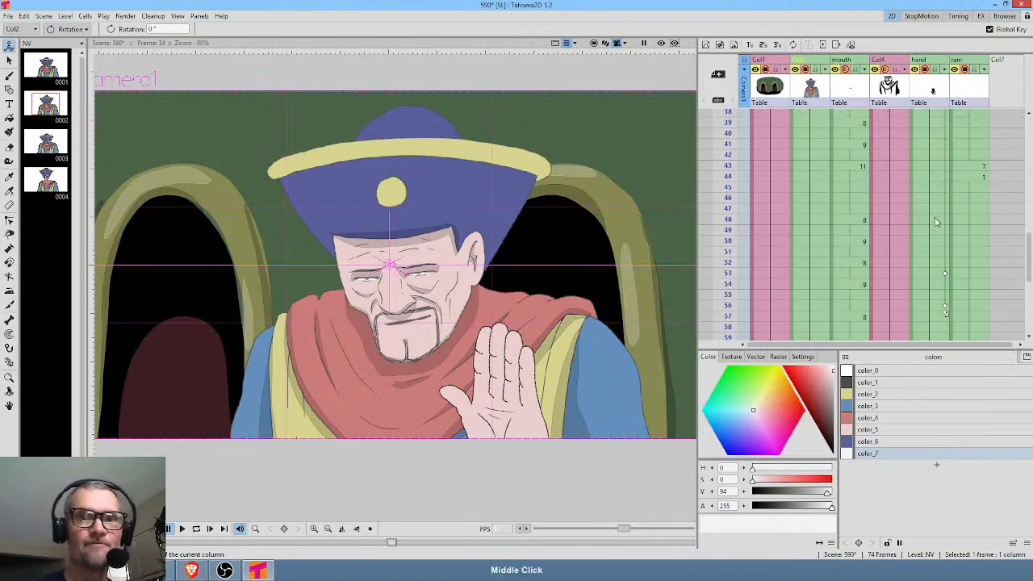
mouse_move(731, 144)
left_mouse_down()
mouse_move(731, 283)
mouse_move(729, 199)
left_mouse_up()
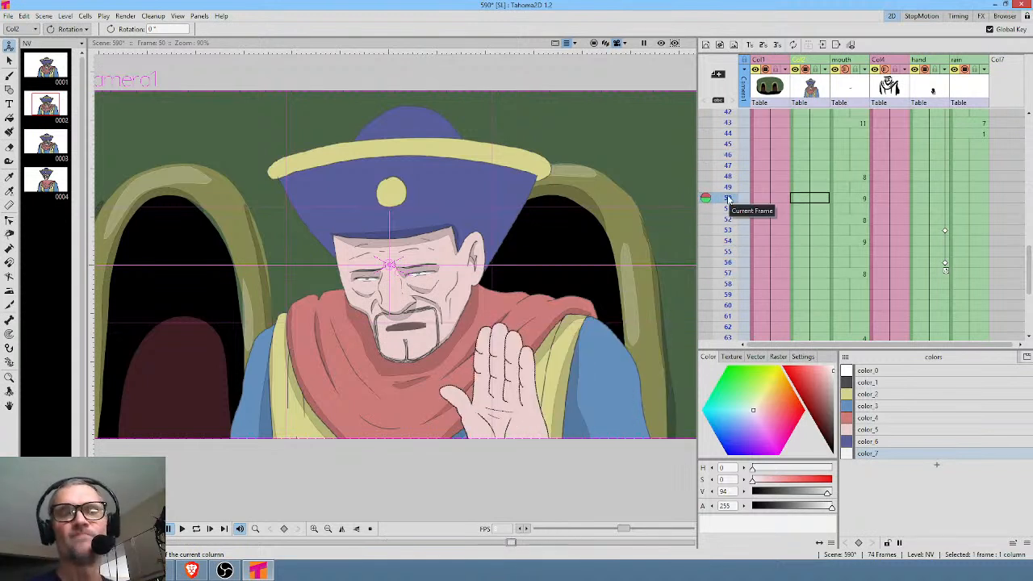
scroll(940, 158, "up", 4)
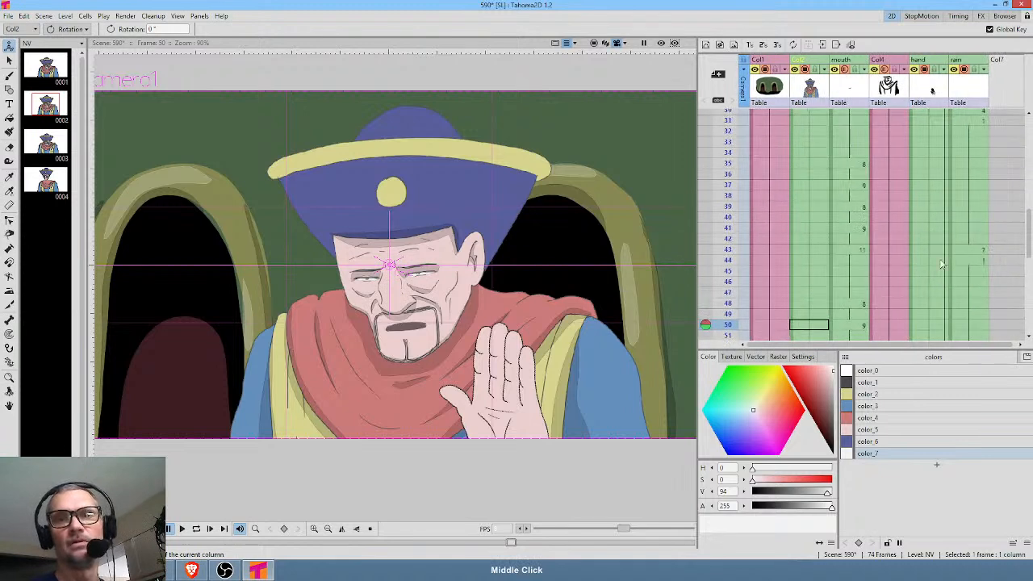
scroll(936, 269, "down", 5)
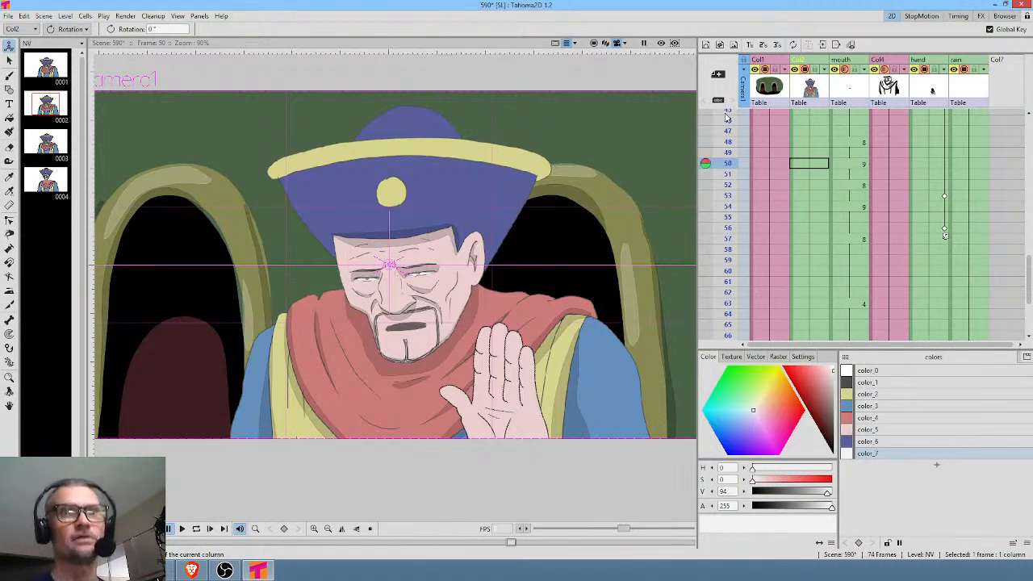
left_click_drag(730, 139, 728, 295)
left_click_drag(728, 247, 730, 312)
Copy the hand's keyframe from frame 56 to frame 65 of the hand column.
left_click_drag(951, 275, 945, 161)
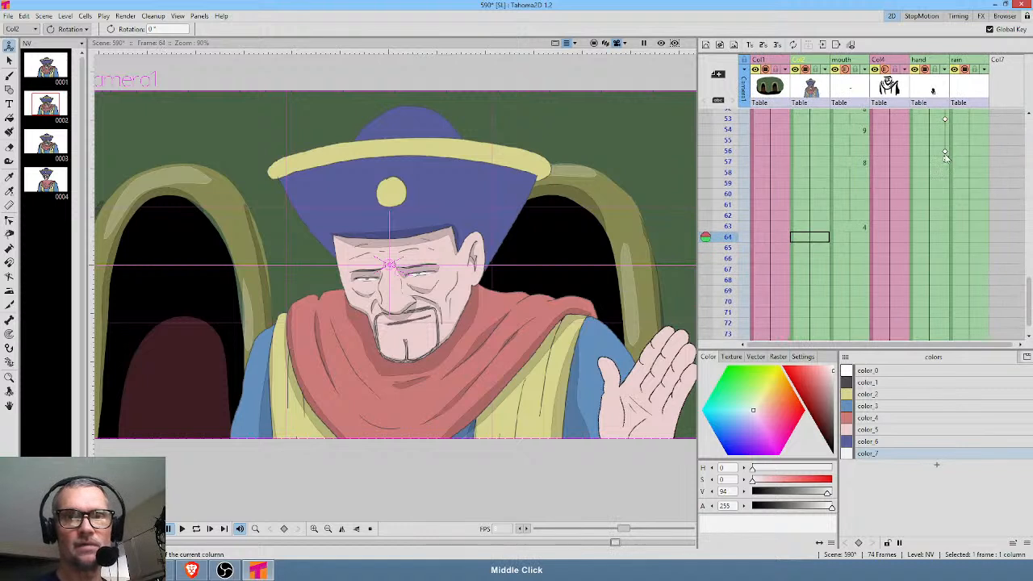
left_click(944, 153)
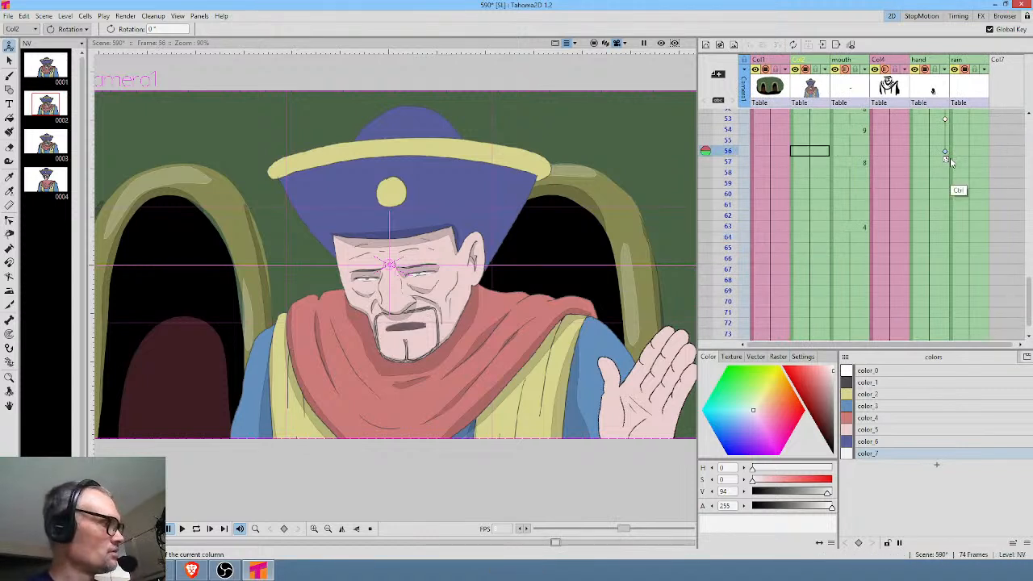
left_click(942, 248)
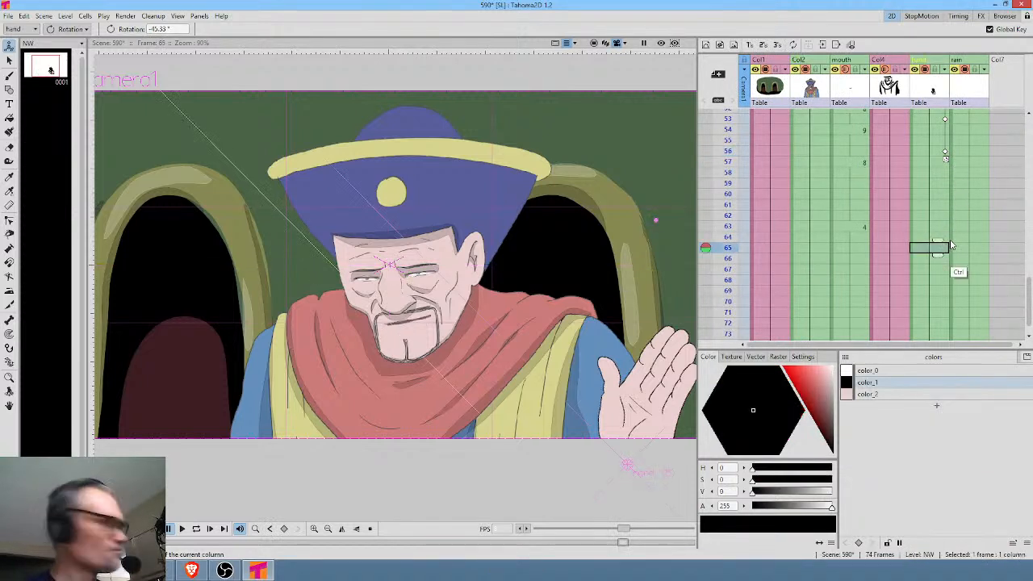
At frame 68, rotate the hand and lower it out of the picture to about X 209.25, Y -233.38 px.
left_click(945, 279)
left_click_drag(690, 342, 634, 240)
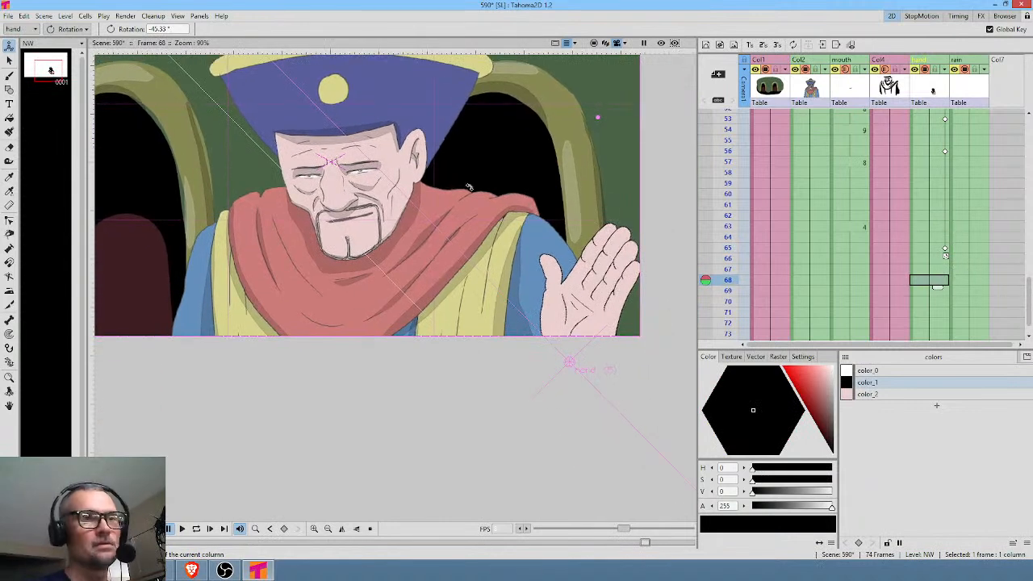
left_click_drag(520, 397, 579, 503)
left_click(71, 29)
left_click(73, 47)
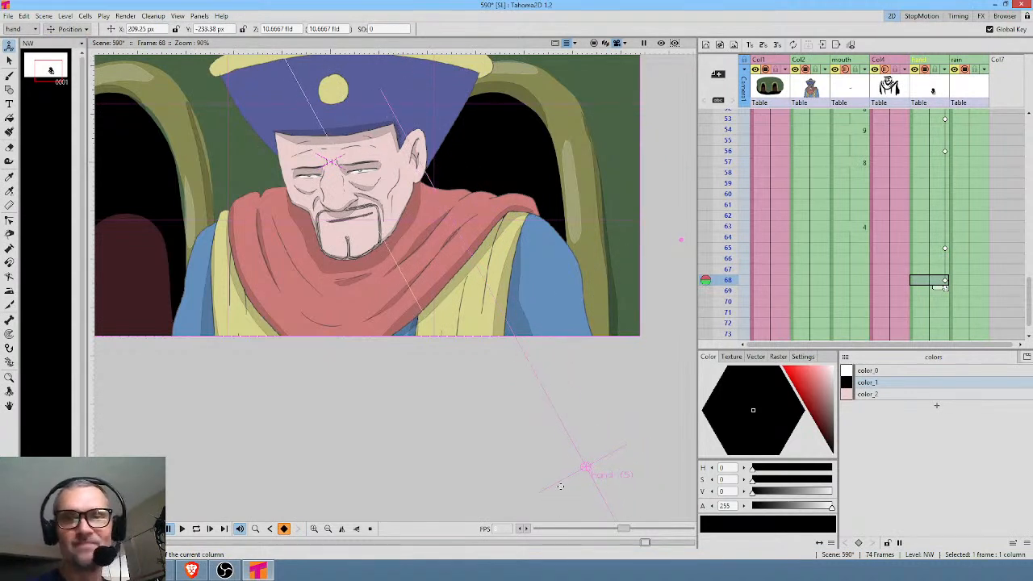
At frame 4, shift the raised hand slightly to about X -98.25, Y -9.42 px.
scroll(861, 140, "up", 2)
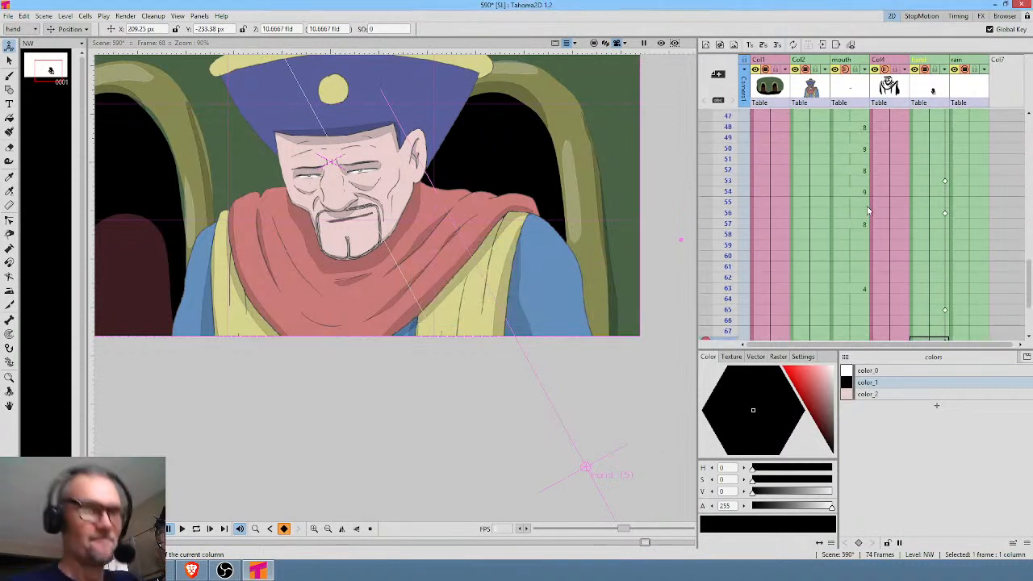
left_click_drag(552, 194, 606, 273)
scroll(625, 298, "down", 1)
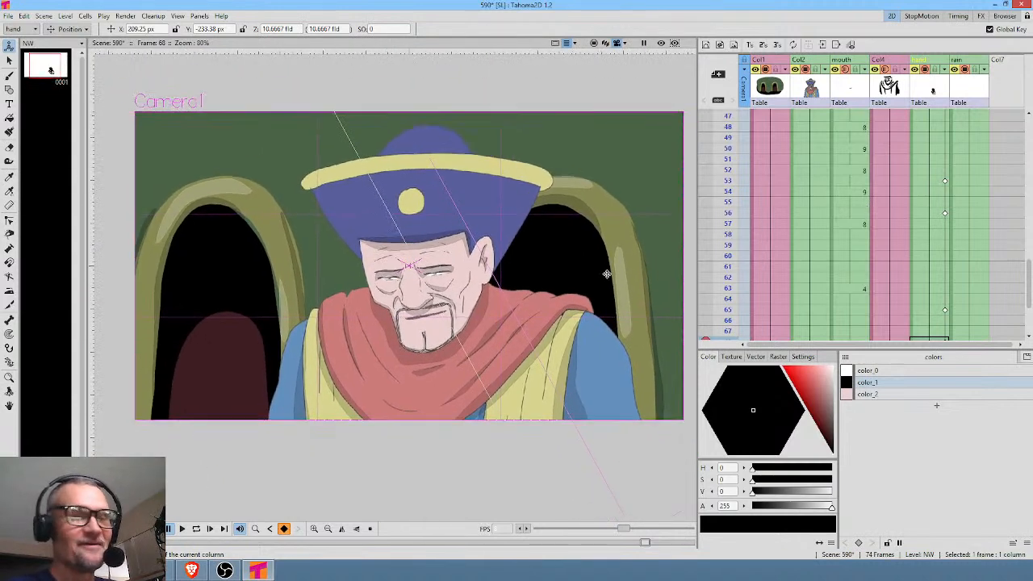
left_click(925, 182)
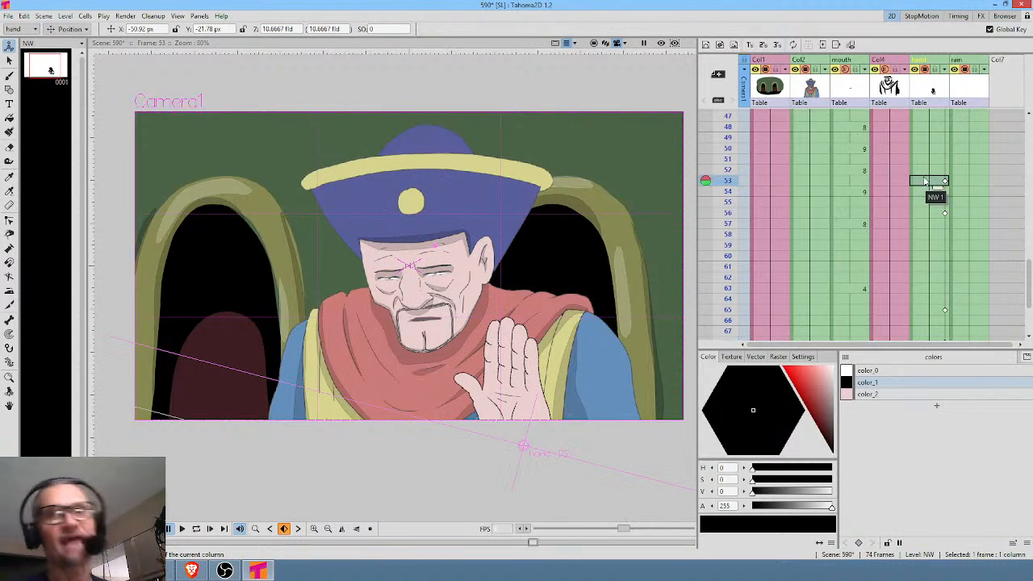
scroll(918, 173, "up", 6)
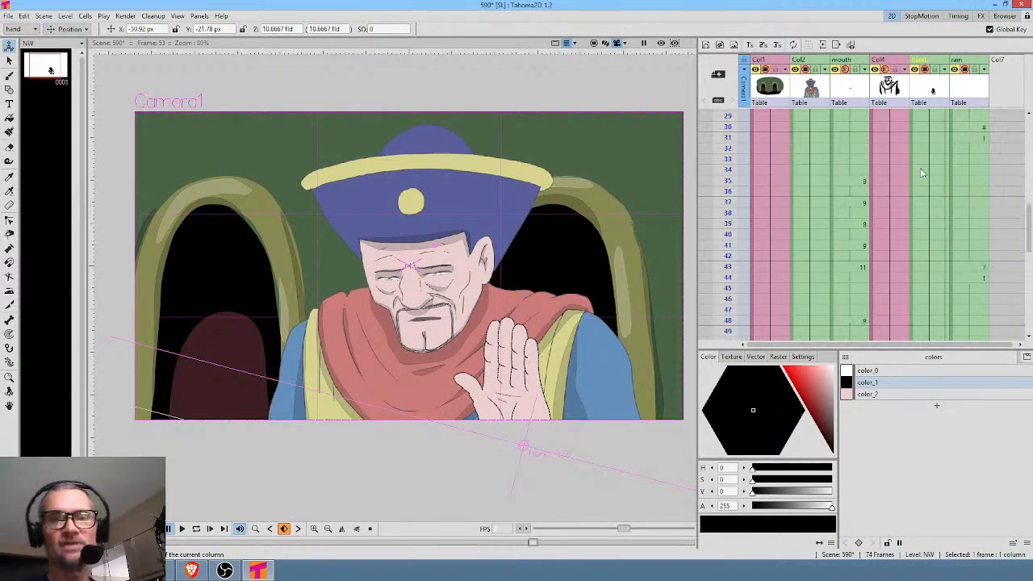
scroll(916, 181, "up", 6)
left_click(929, 115)
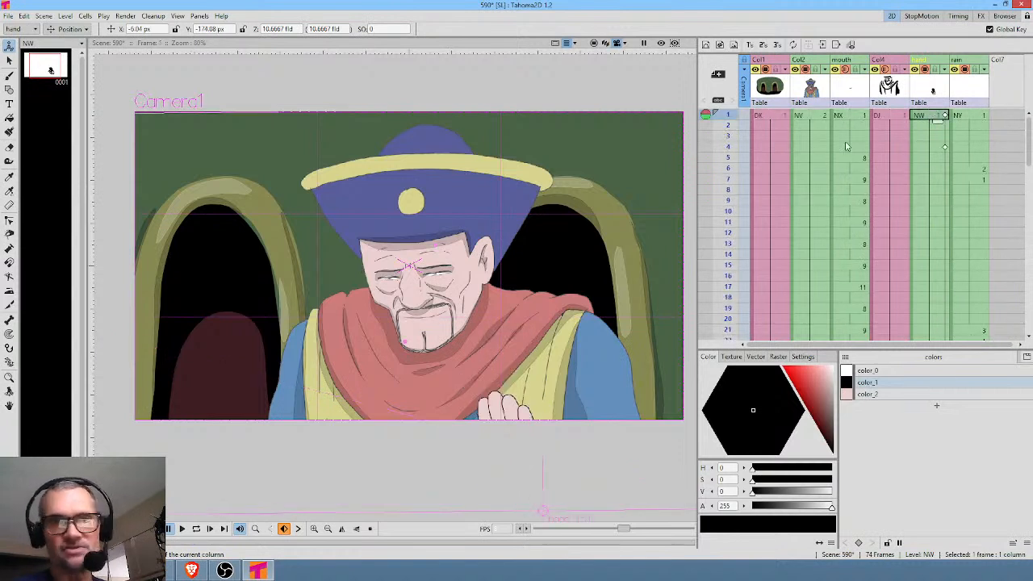
mouse_move(730, 117)
left_mouse_down()
mouse_move(712, 307)
mouse_move(744, 80)
left_mouse_up()
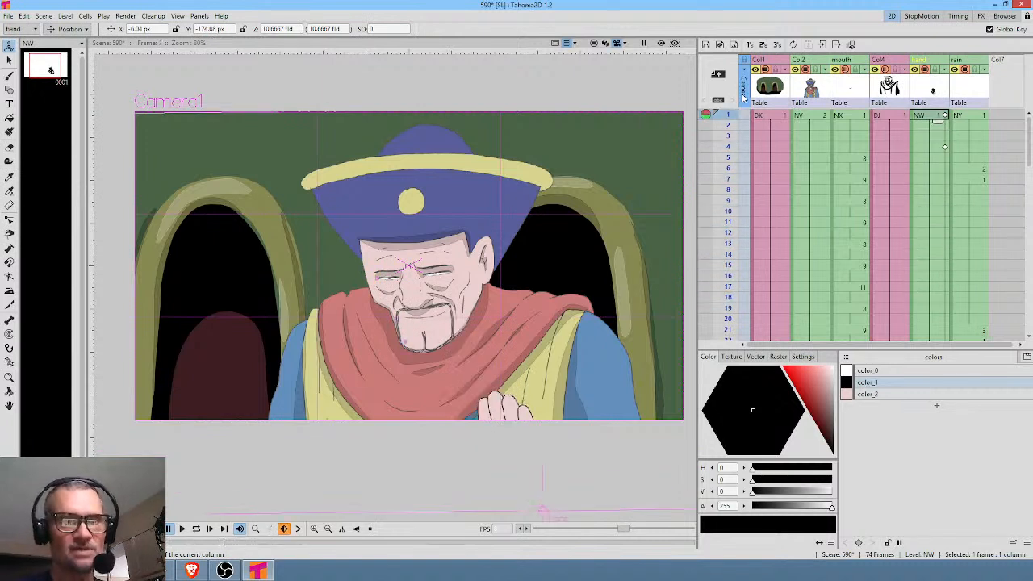
mouse_move(744, 123)
left_mouse_down()
mouse_move(771, 153)
mouse_move(776, 145)
left_mouse_up()
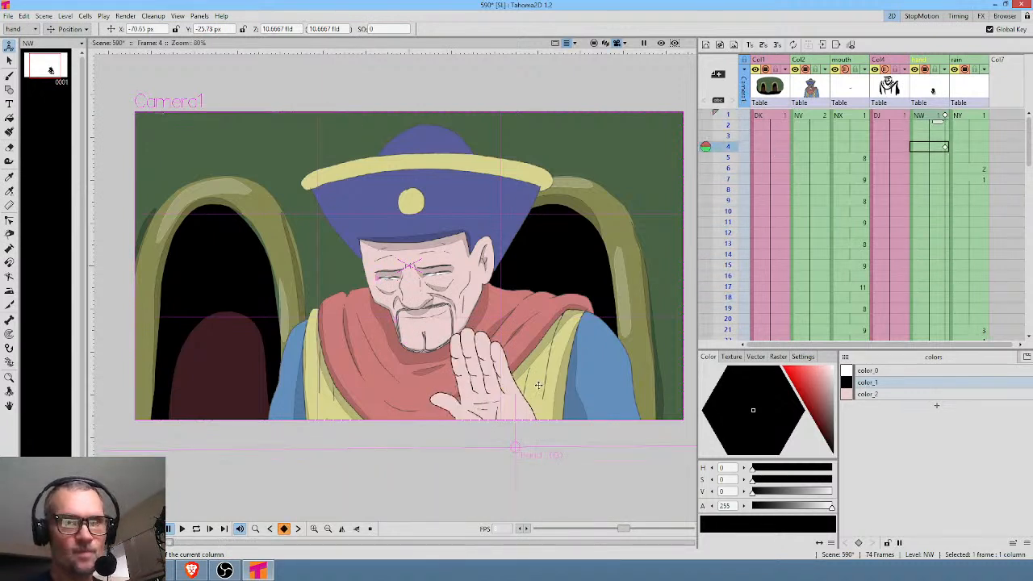
mouse_move(521, 415)
left_mouse_down()
mouse_move(526, 407)
mouse_move(506, 409)
mouse_move(515, 408)
left_mouse_up()
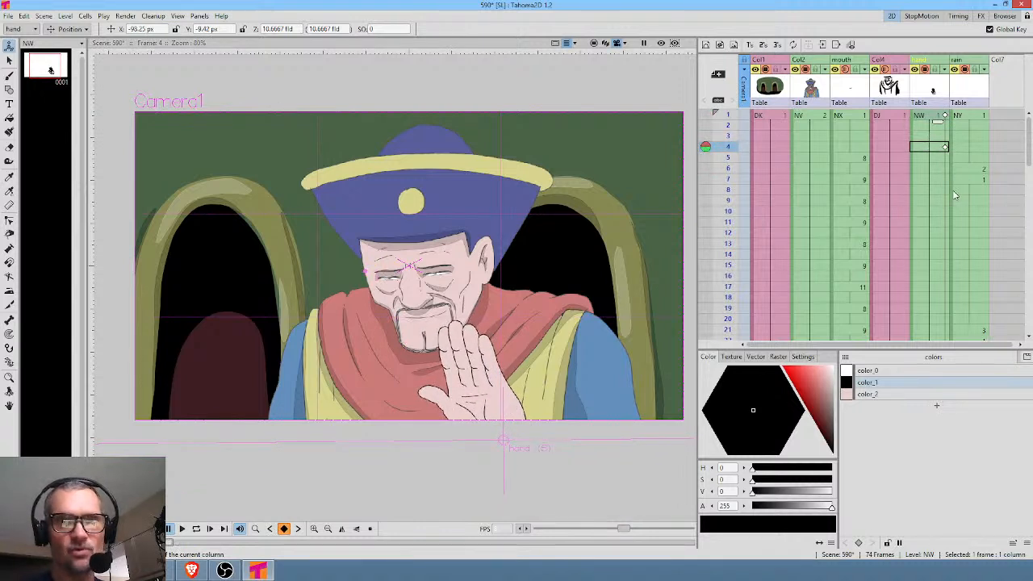
Copy the hand's keyframe from frame 4 onto frame 23 of the hand column.
left_click(945, 148)
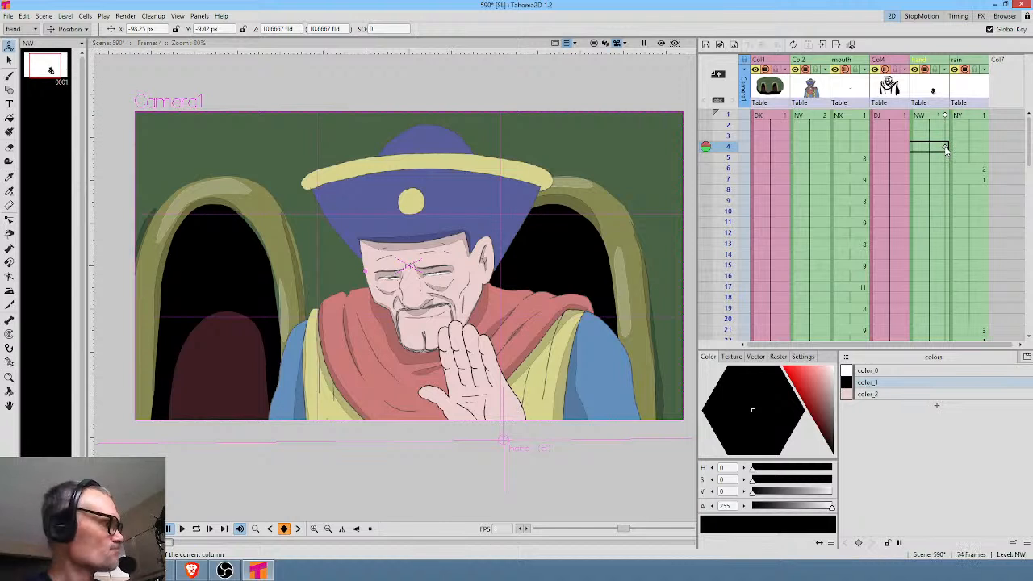
scroll(945, 225, "down", 2)
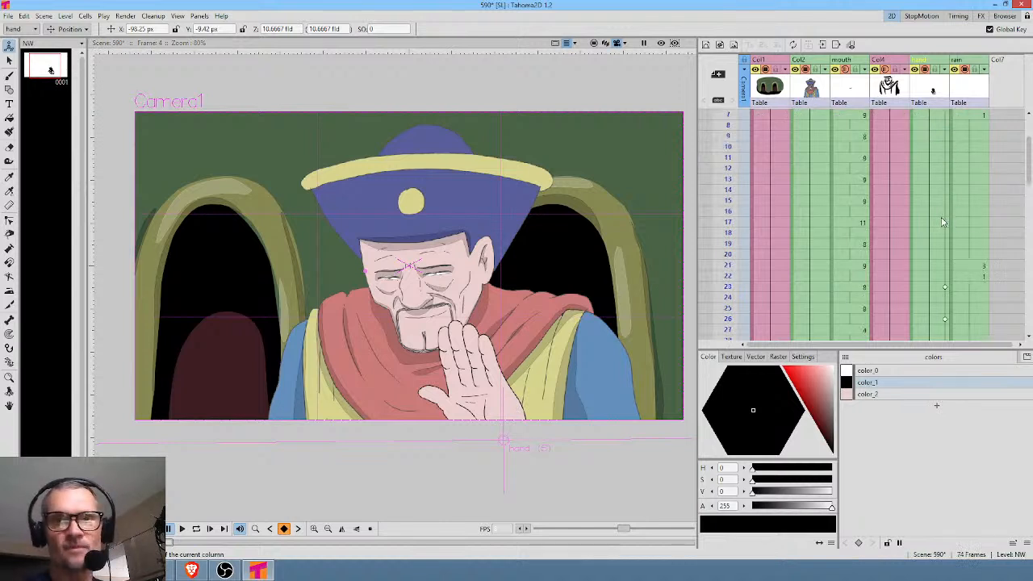
left_click(945, 289)
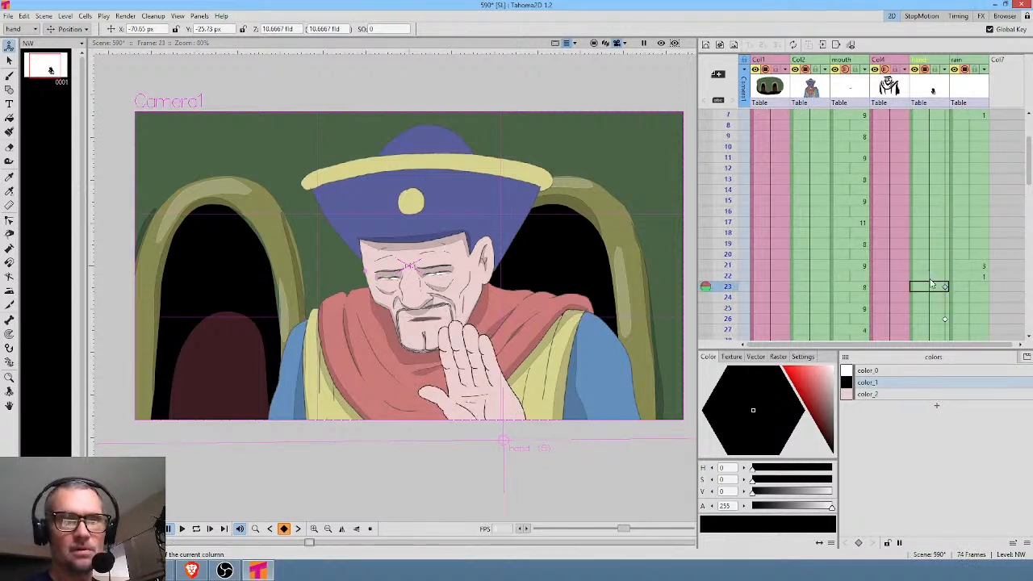
Check the hand's motion between frames 23 and 59, and select the hand column's cell at frame 56.
left_click_drag(731, 230, 719, 320)
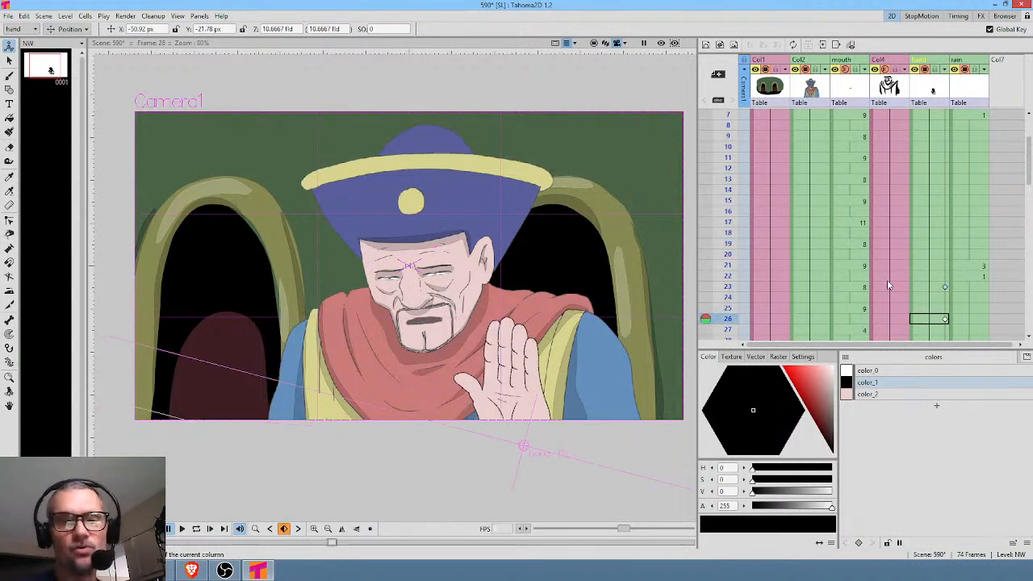
scroll(945, 246, "down", 5)
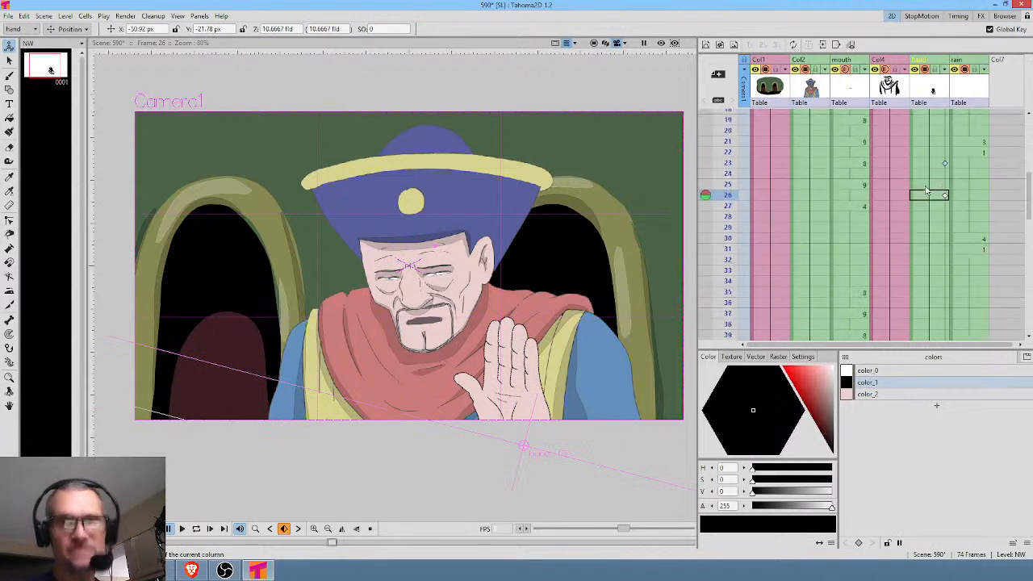
scroll(937, 213, "down", 3)
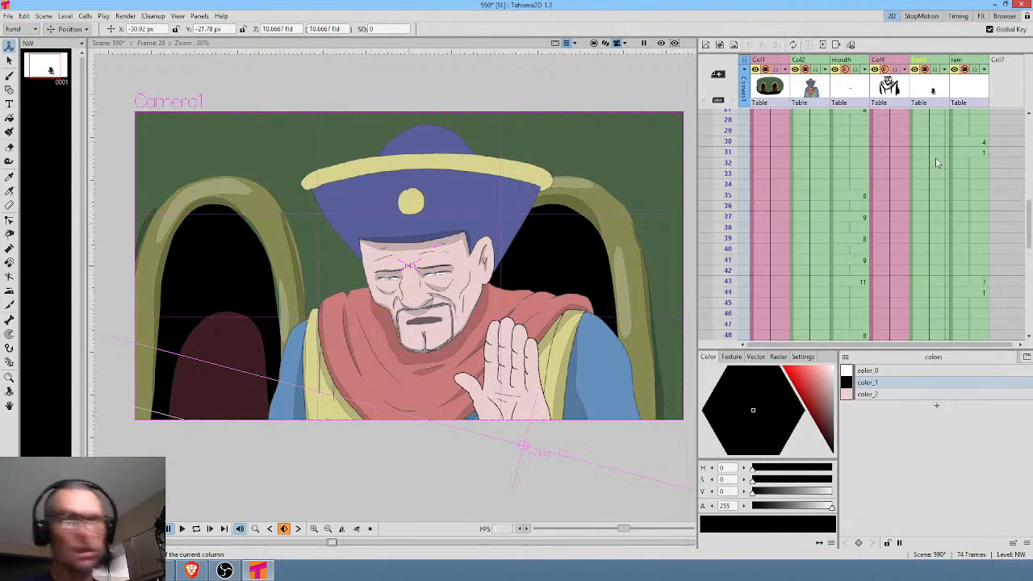
scroll(928, 182, "down", 4)
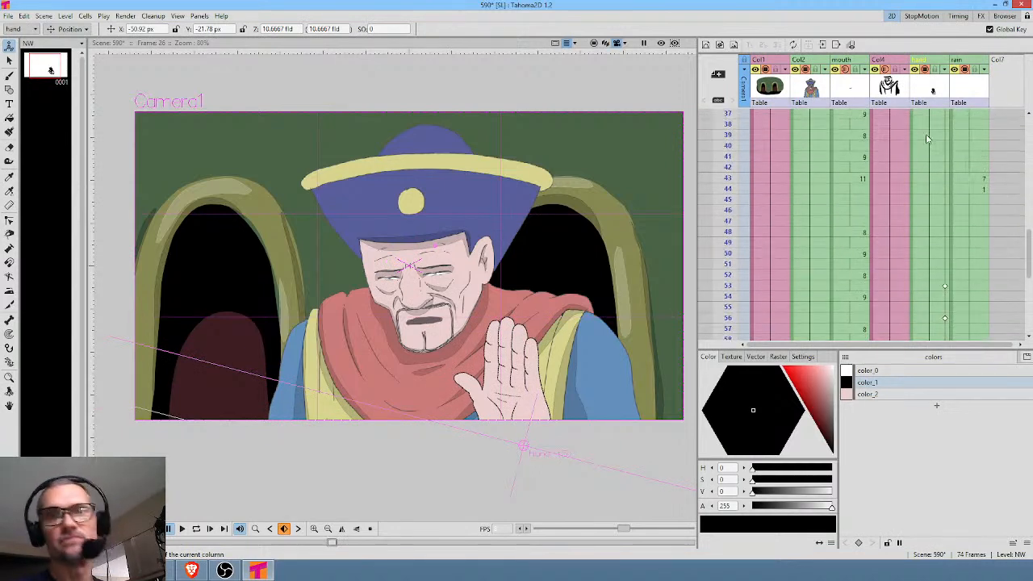
left_click_drag(734, 253, 766, 195)
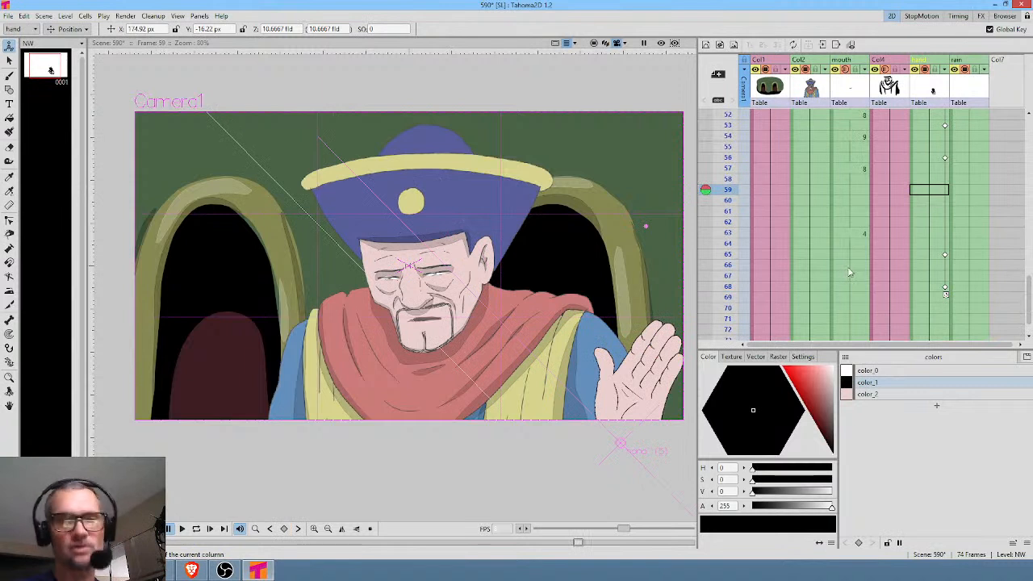
left_click(928, 157)
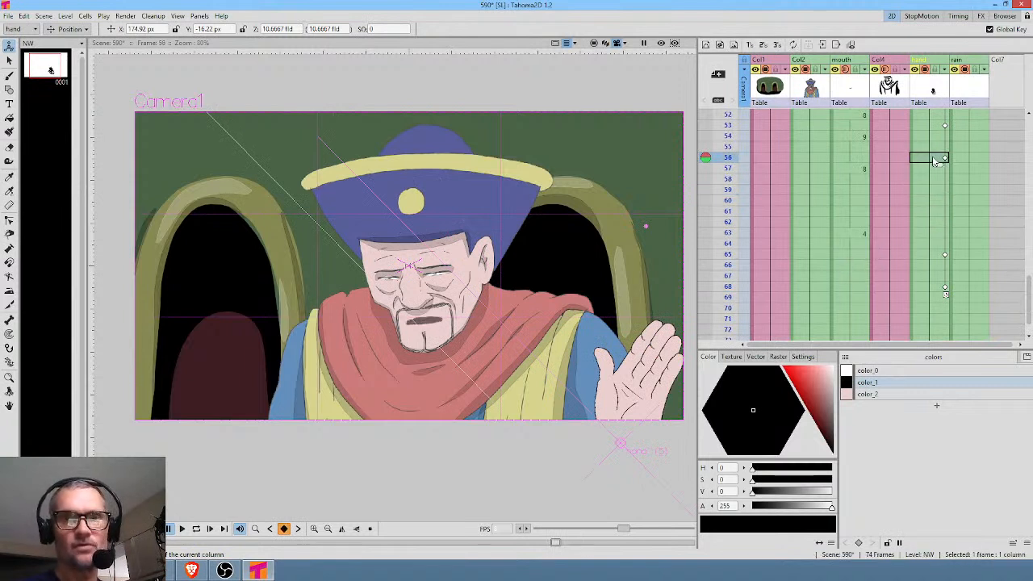
Scrub through the scene's frames from the first frame to the end to review the hand's keyframed motion.
scroll(940, 215, "up", 3)
left_click_drag(721, 164, 736, 325)
scroll(920, 249, "down", 6)
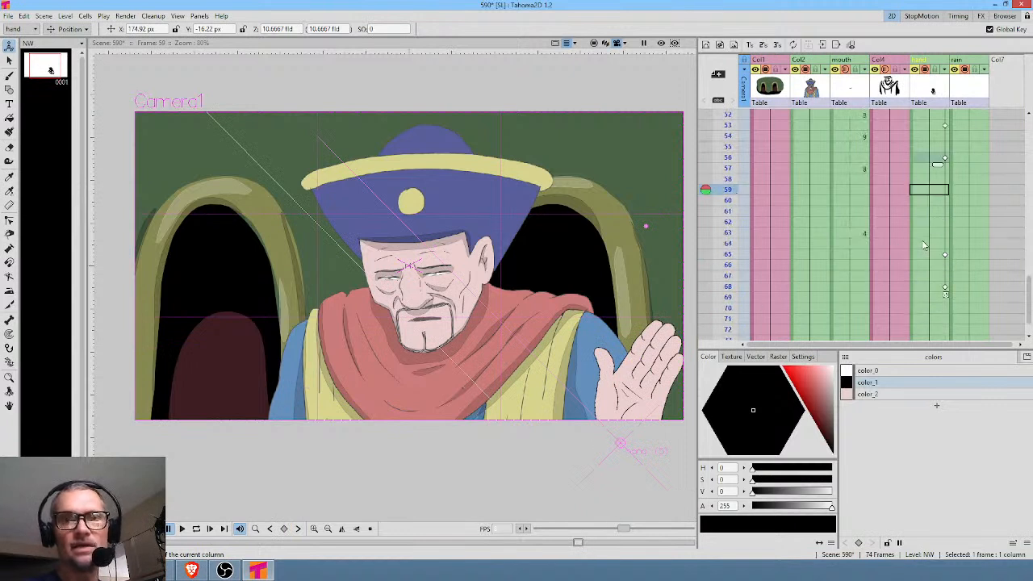
left_click(725, 157)
mouse_move(724, 176)
left_mouse_down()
mouse_move(728, 242)
mouse_move(728, 117)
mouse_move(729, 307)
left_mouse_up()
scroll(831, 182, "up", 15)
scroll(855, 213, "down", 3)
left_click_drag(728, 183, 742, 255)
scroll(859, 167, "down", 4)
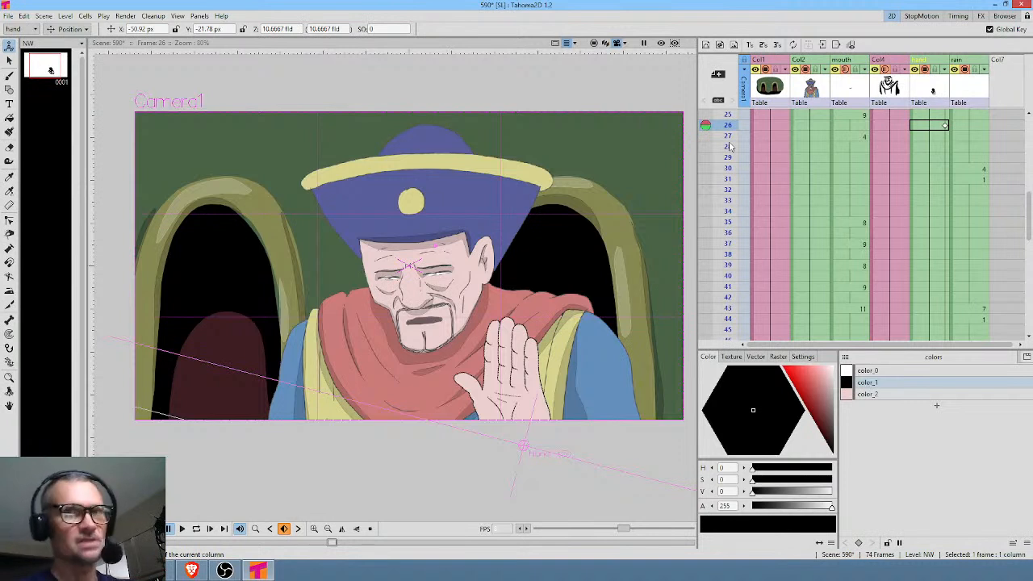
left_click_drag(730, 139, 728, 254)
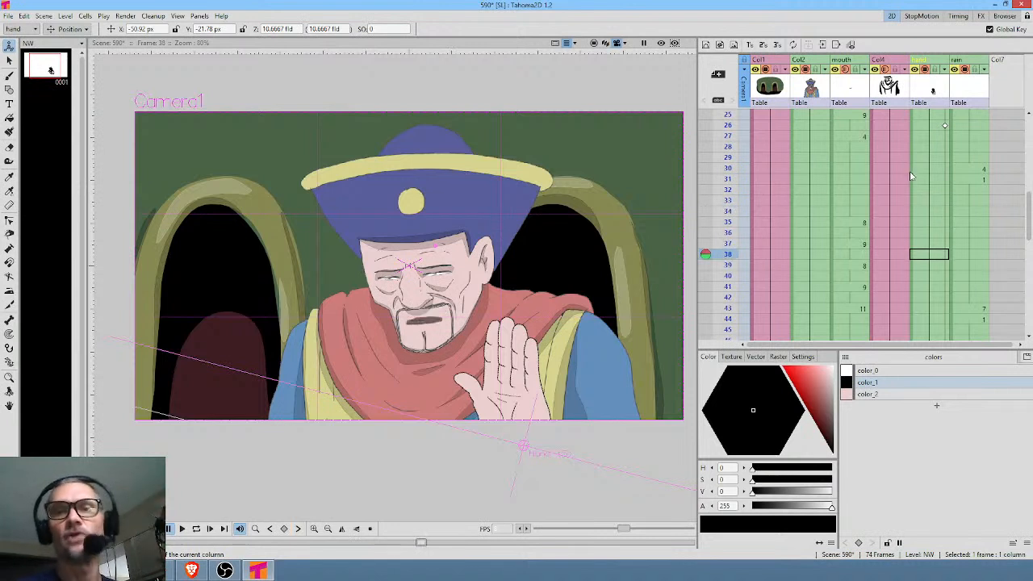
scroll(908, 179, "down", 4)
mouse_move(726, 206)
left_mouse_down()
mouse_move(730, 286)
mouse_move(745, 331)
mouse_move(755, 290)
left_mouse_up()
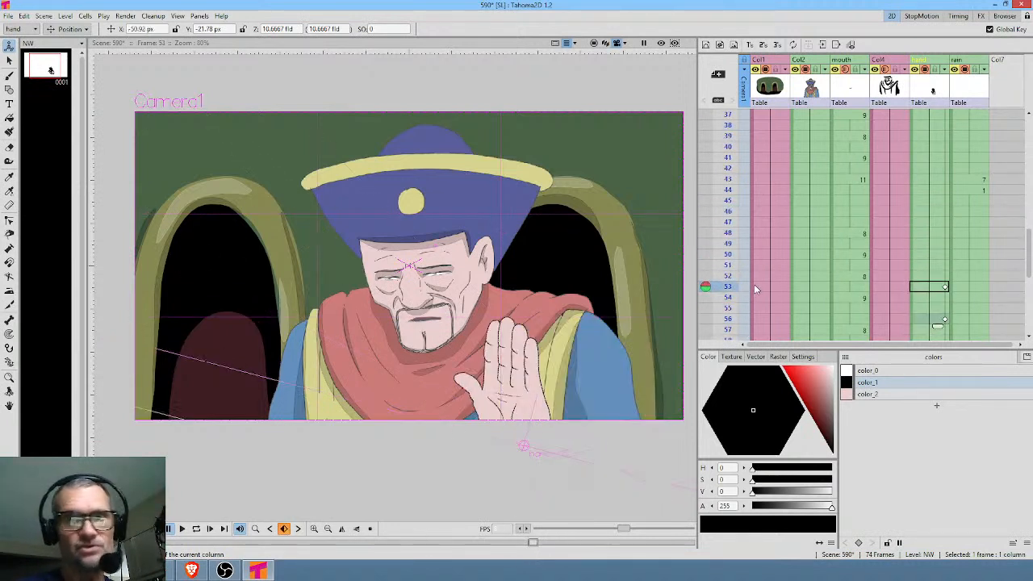
scroll(823, 229, "down", 4)
scroll(925, 181, "up", 15)
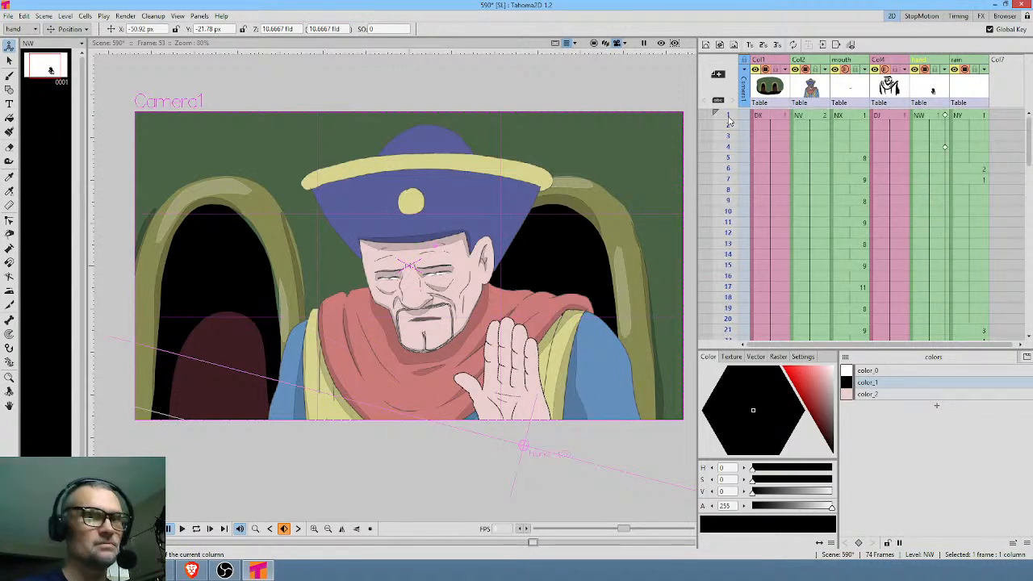
left_click(728, 120)
left_click(728, 189)
mouse_move(727, 206)
left_mouse_down()
mouse_move(729, 315)
mouse_move(736, 207)
mouse_move(732, 286)
mouse_move(731, 276)
left_mouse_up()
scroll(811, 176, "down", 4)
mouse_move(726, 155)
left_mouse_down()
mouse_move(730, 308)
mouse_move(731, 200)
mouse_move(757, 30)
left_mouse_up()
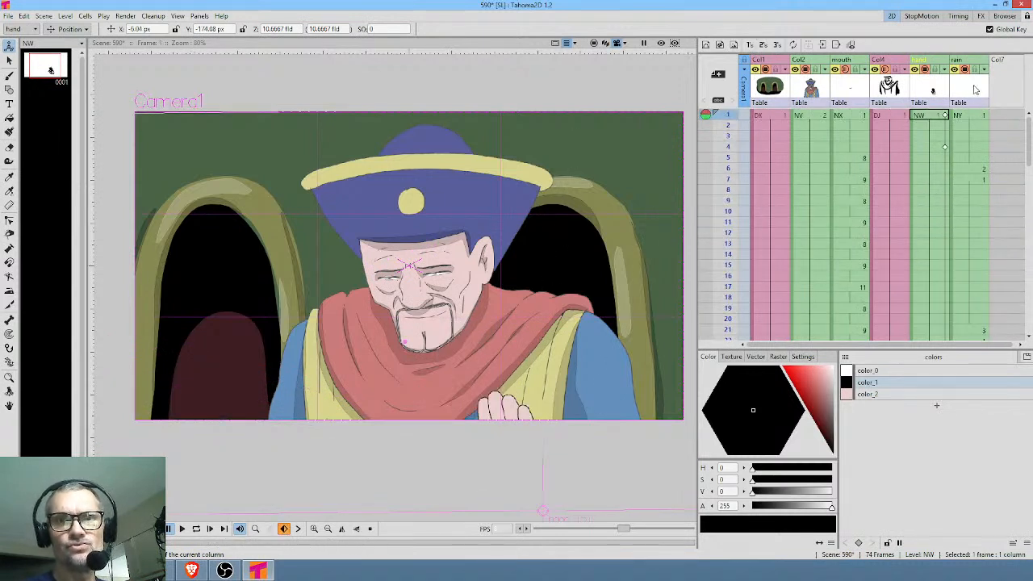
Copy all 74 frames of the rain column and paste them into the empty Col7, starting at frame 1.
left_click(973, 121)
scroll(964, 205, "down", 10)
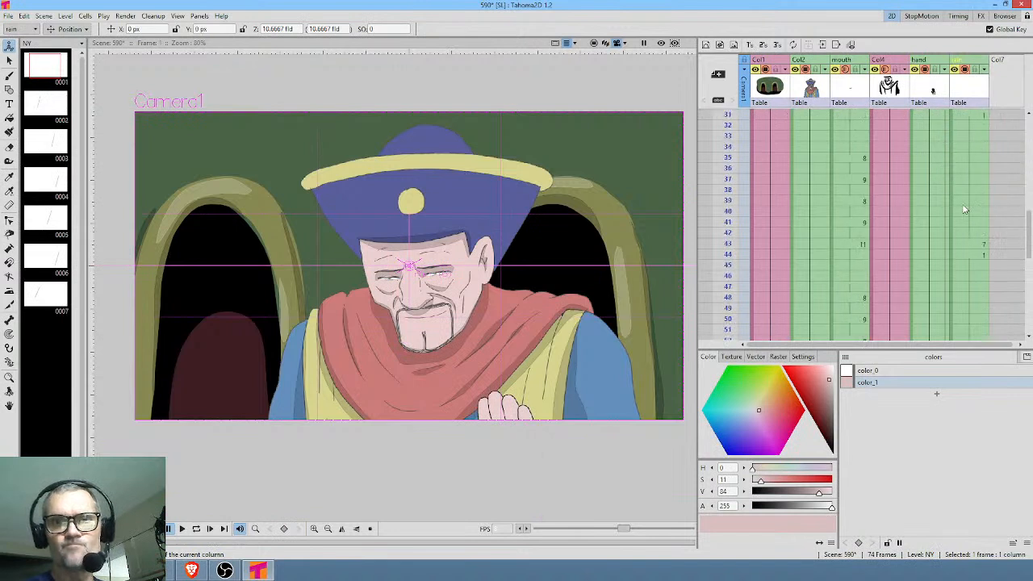
left_click(972, 254, "shift")
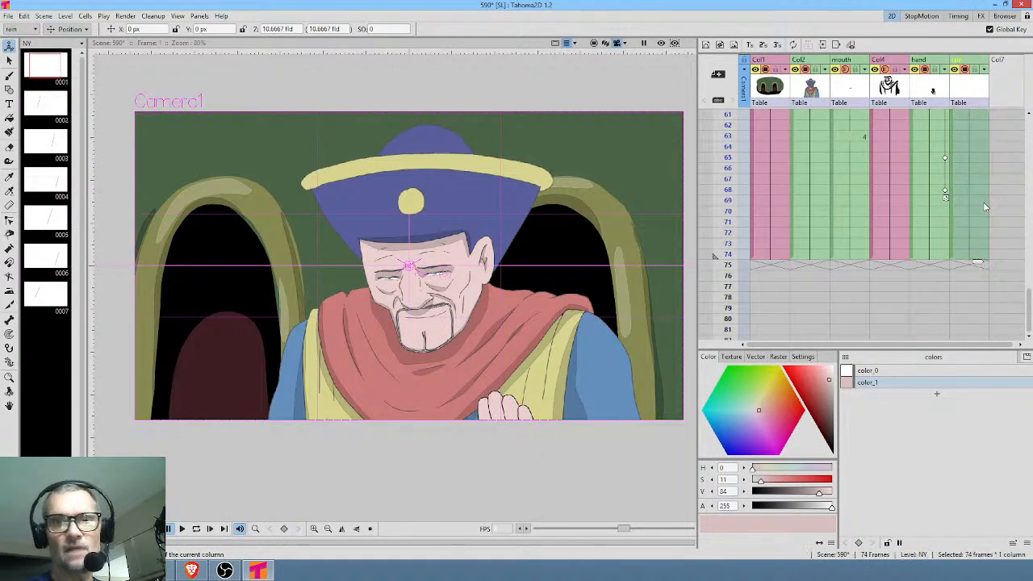
scroll(1000, 175, "up", 10)
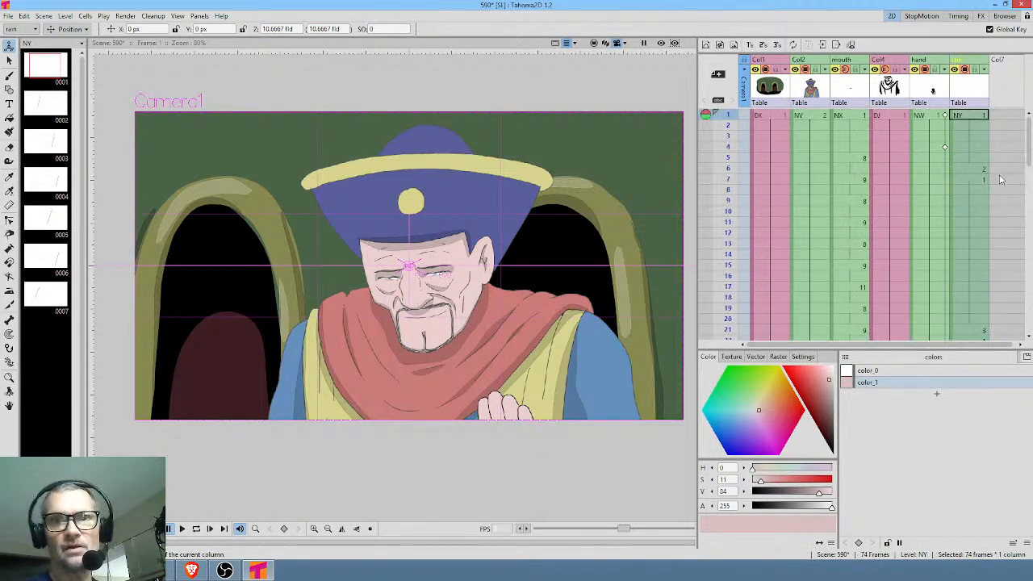
scroll(976, 206, "right", 5)
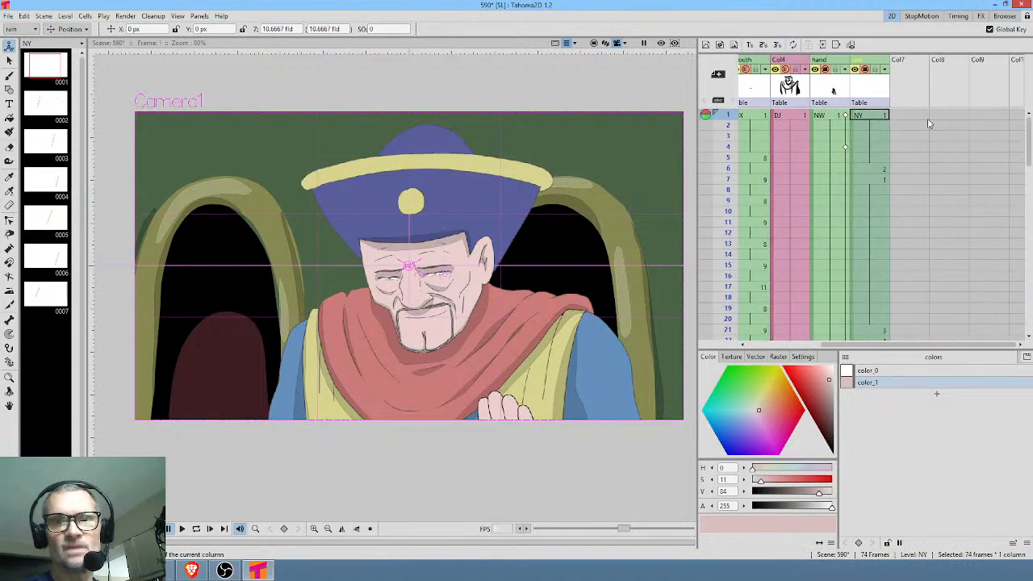
left_click(913, 117)
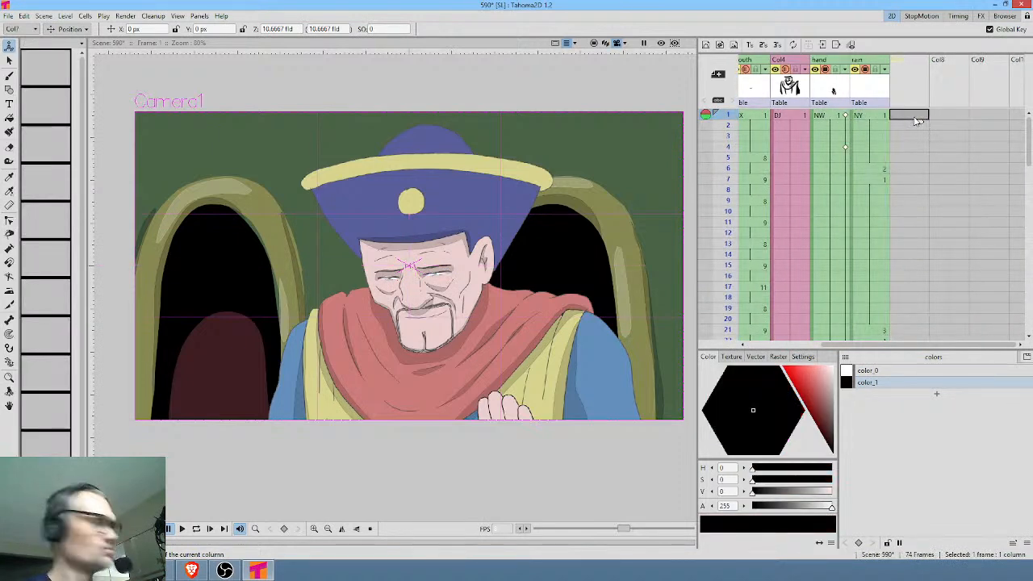
key("ctrl+v")
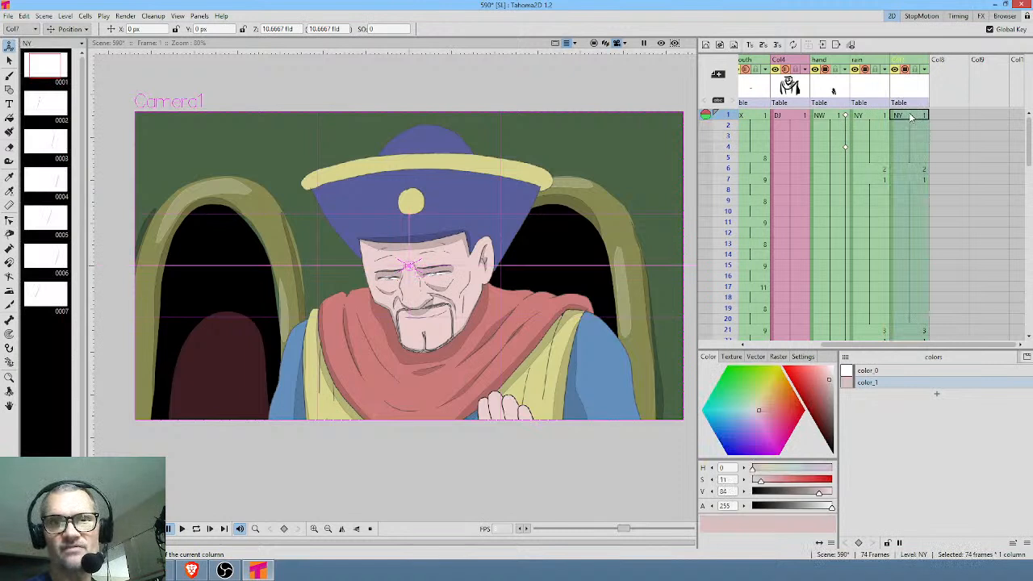
Reverse the order of the copied rain cells in Col7.
right_click(911, 119)
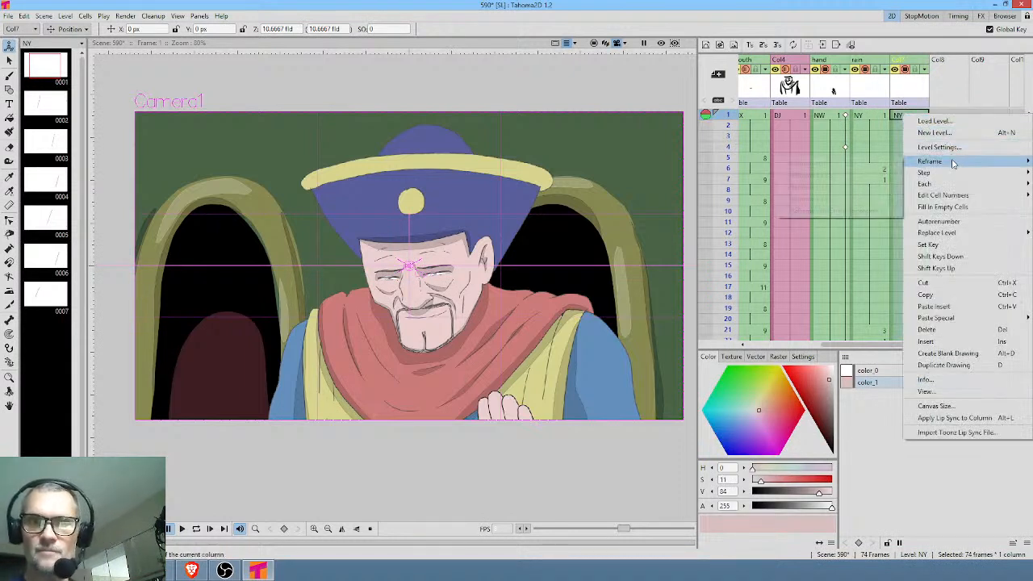
mouse_move(952, 164)
mouse_move(938, 187)
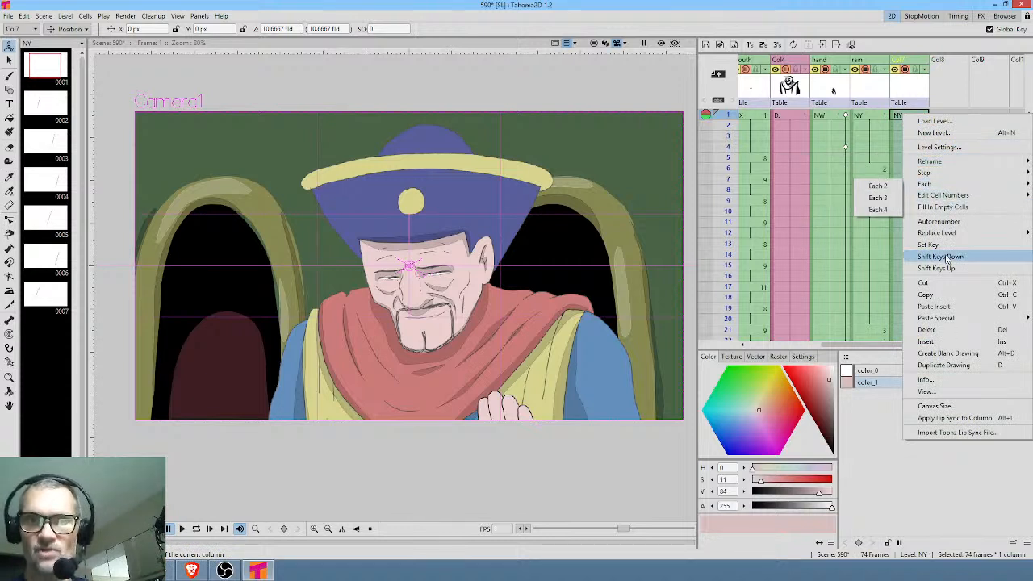
mouse_move(958, 241)
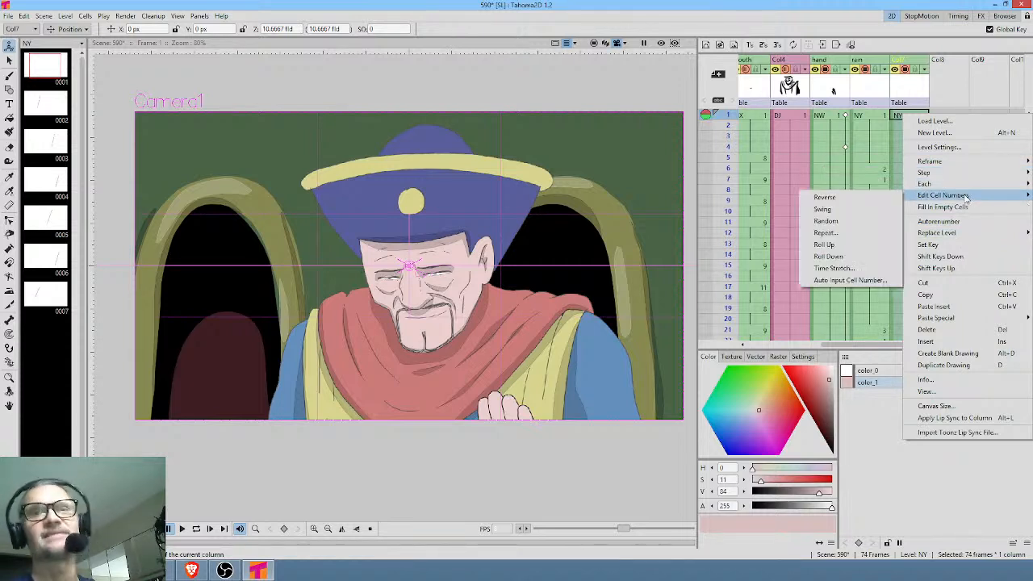
left_click(839, 198)
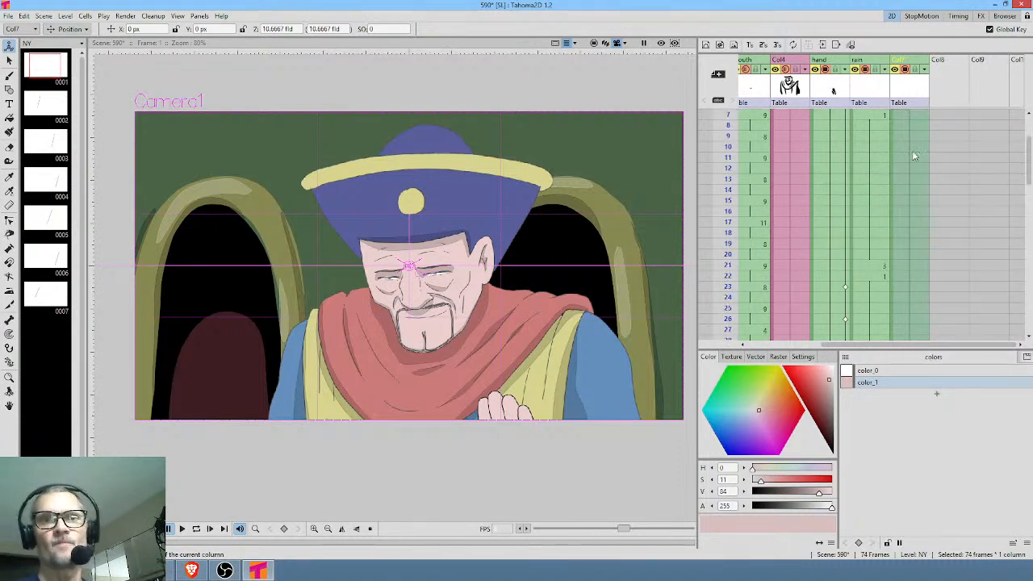
Review the reversed rain cells and delete frames 10 to 16 from Col7.
left_click_drag(725, 117, 730, 319)
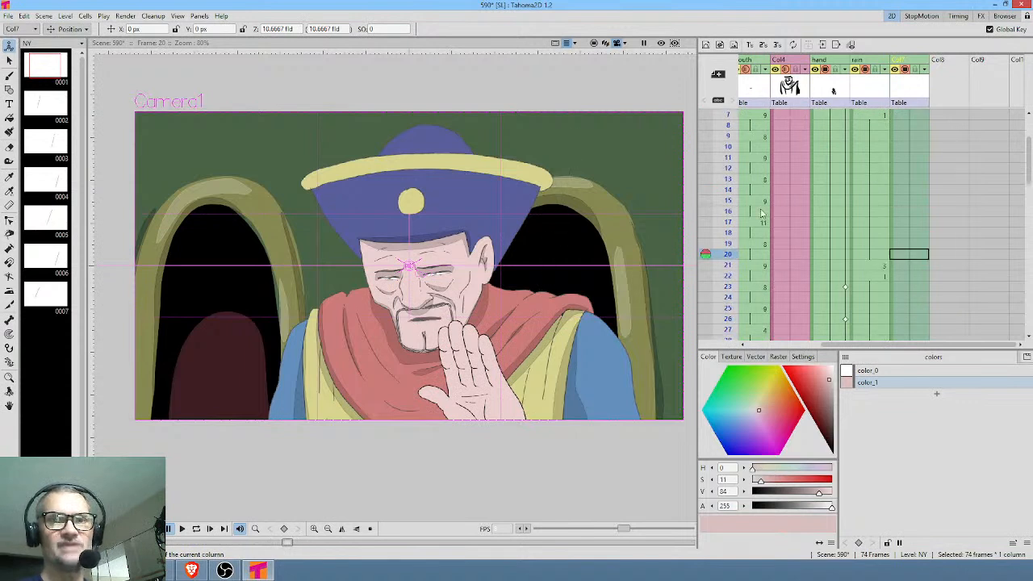
scroll(937, 214, "down", 5)
scroll(938, 213, "up", 5)
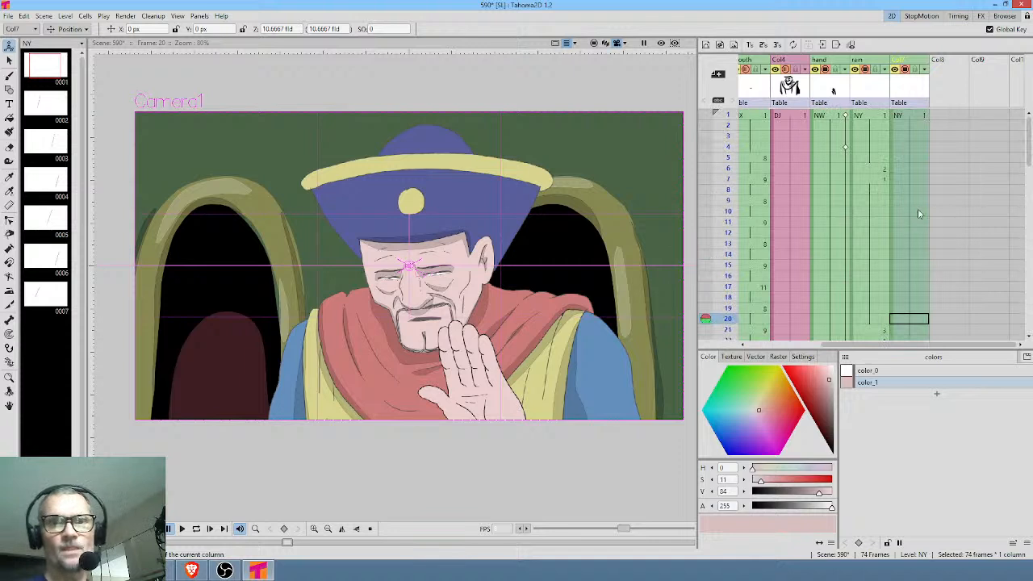
left_click(909, 211)
scroll(919, 242, "down", 2)
left_click(917, 147, "shift")
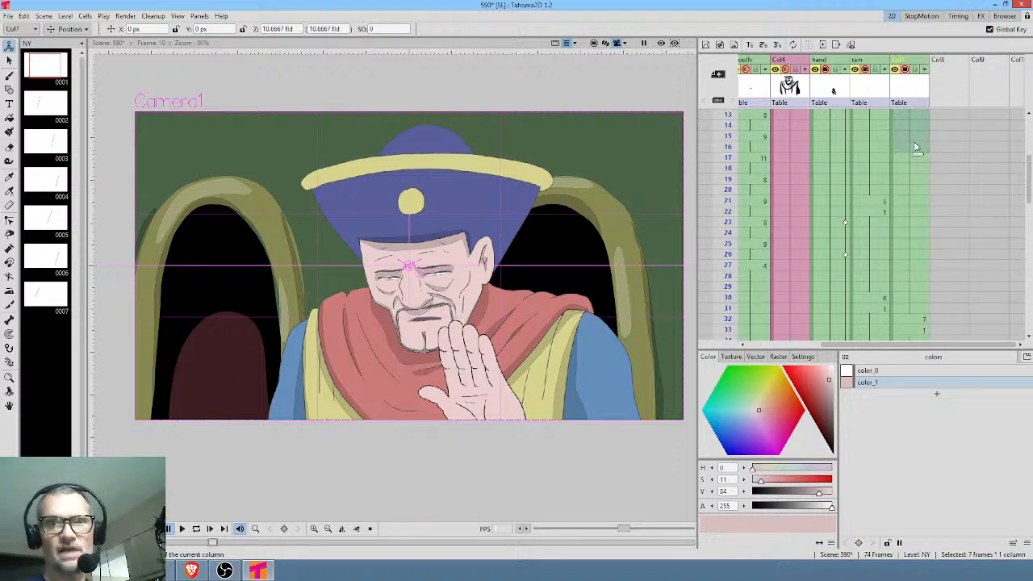
key("Delete")
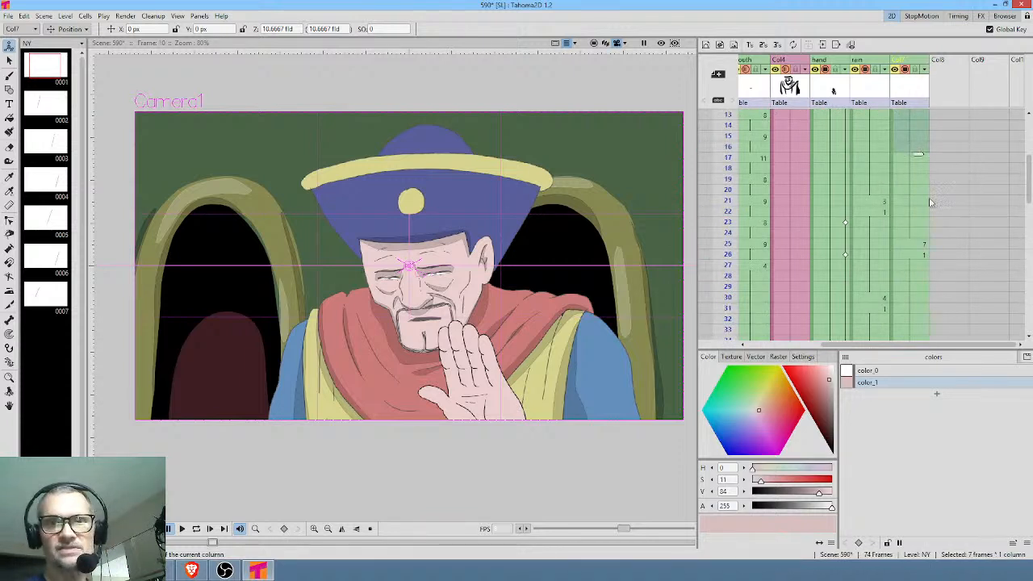
Copy frames 38 to 47 of Col7 and paste them at frame 68 to fill the column's empty end.
scroll(926, 172, "up", 4)
scroll(929, 178, "down", 10)
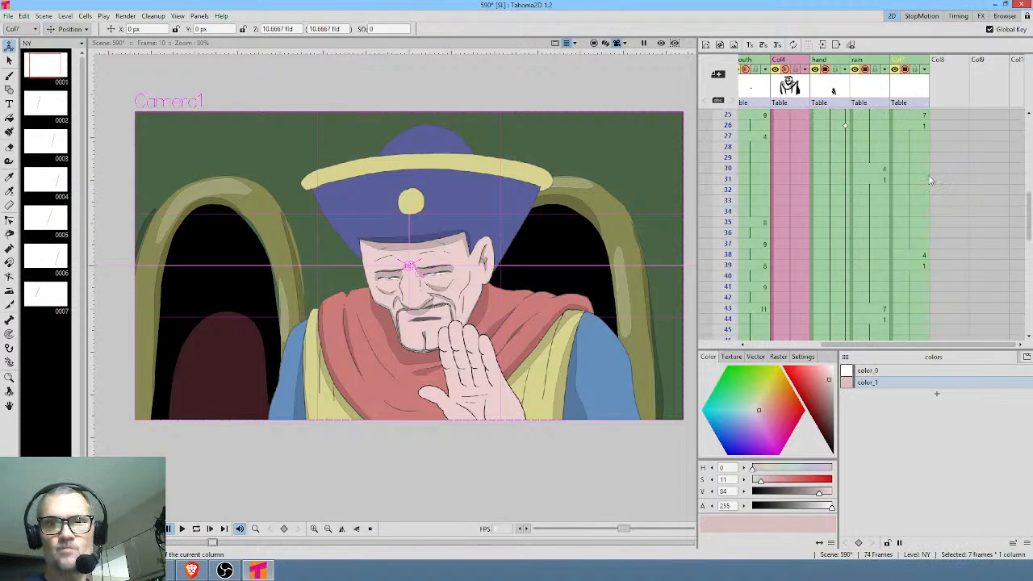
scroll(929, 202, "down", 2)
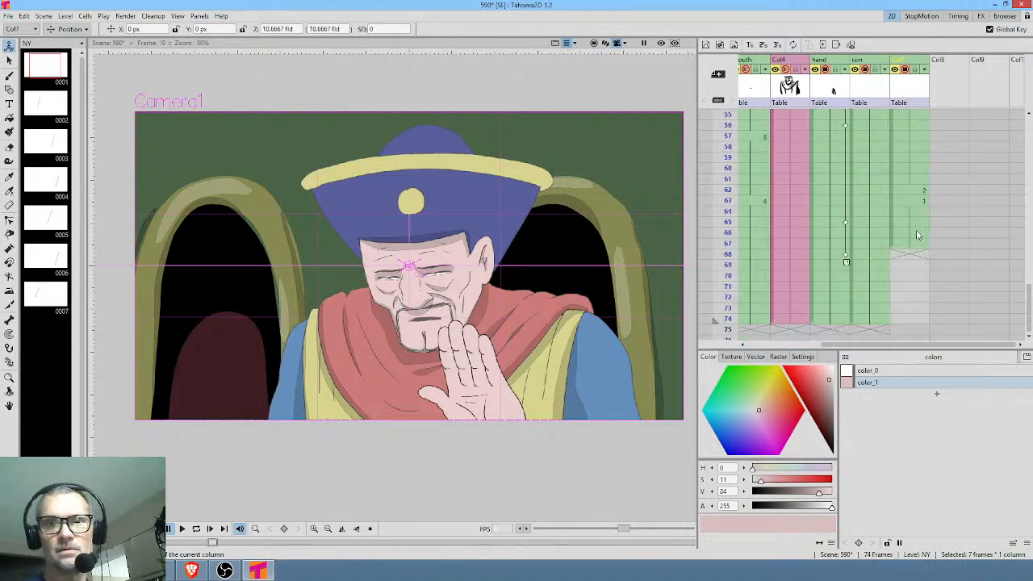
left_click(919, 191)
scroll(923, 195, "up", 8)
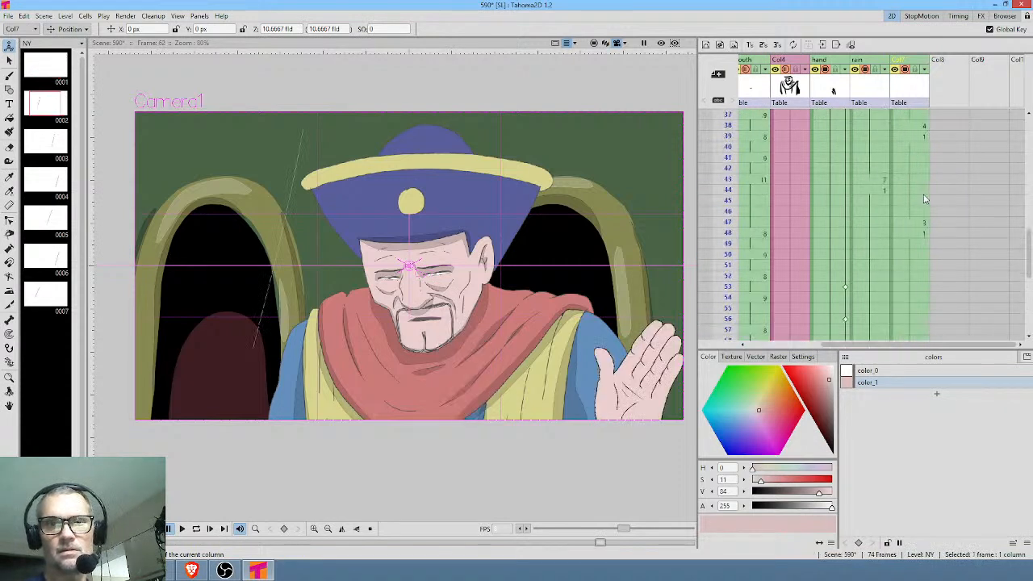
left_click(920, 191)
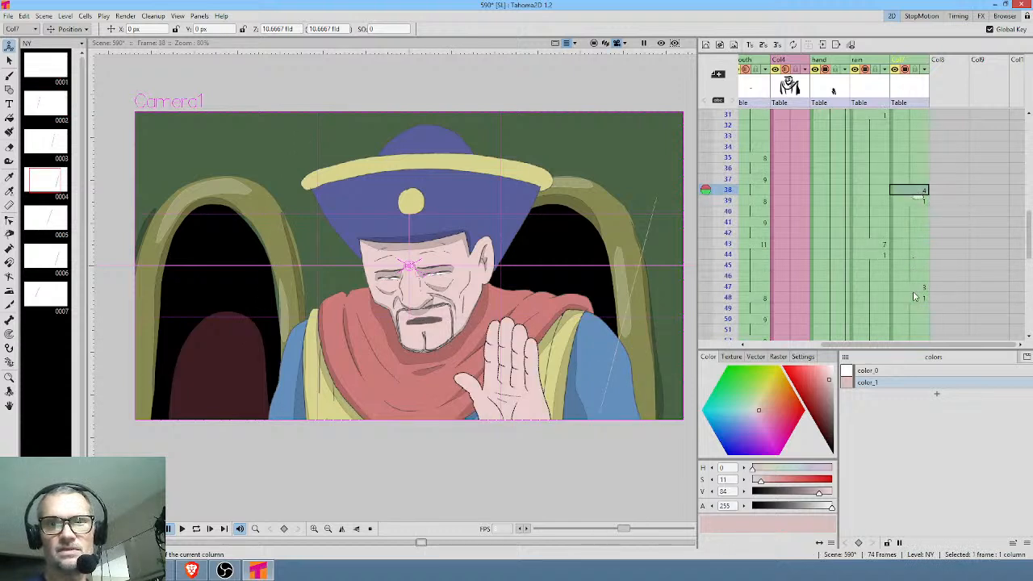
left_click(914, 294, "shift")
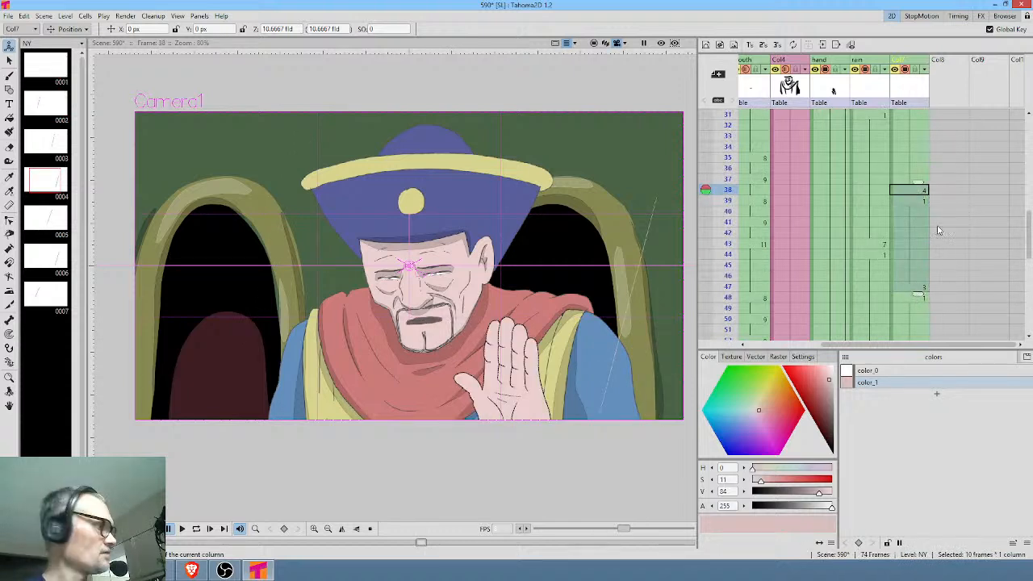
scroll(939, 216, "down", 6)
scroll(939, 216, "down", 2)
left_click(917, 255)
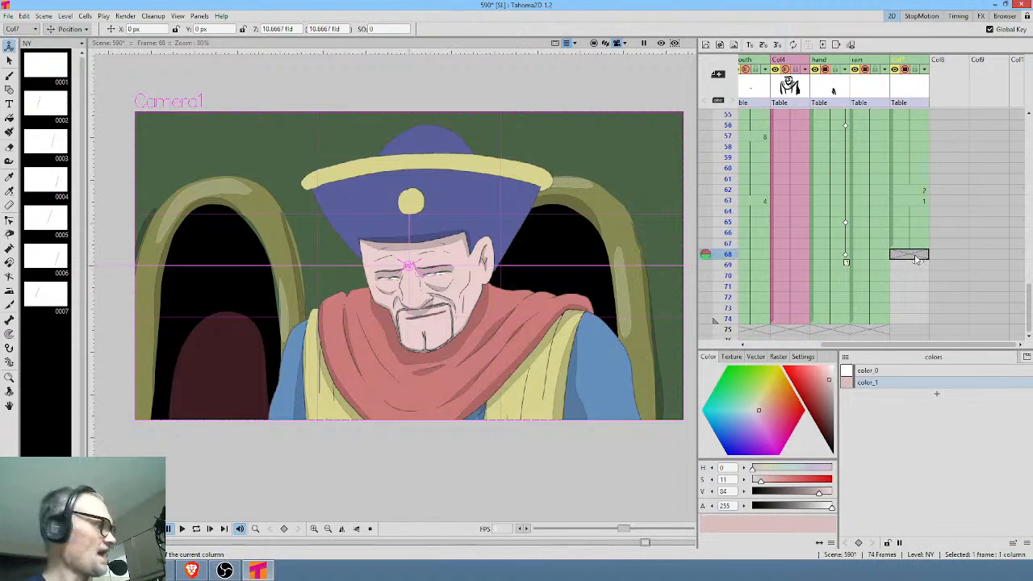
key("ctrl+v")
Delete frames 72 to 75 from Col7 and extend its last drawing to frame 74.
left_click(911, 330)
scroll(937, 289, "down", 6)
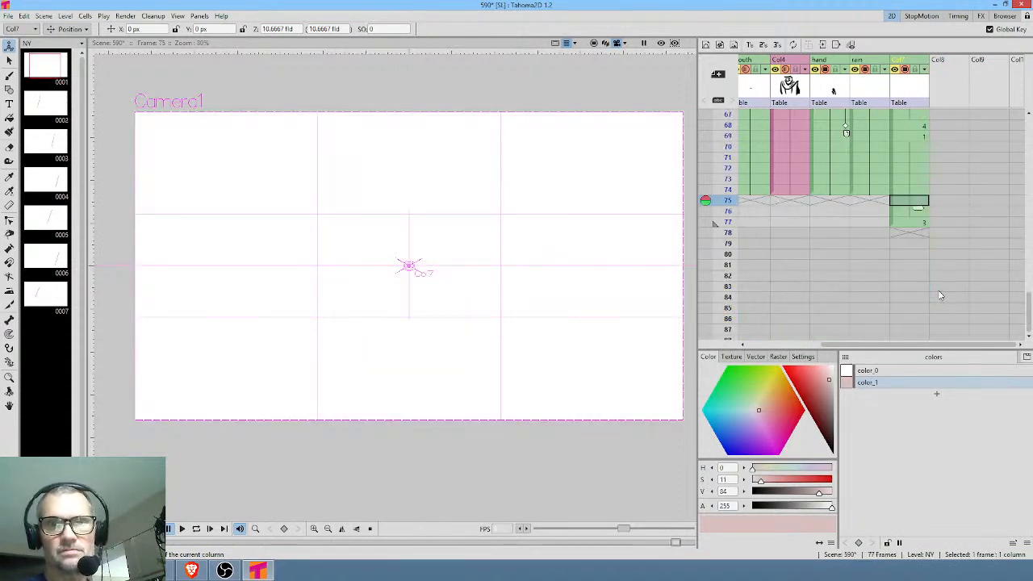
left_click(907, 158, "shift")
left_click(908, 125)
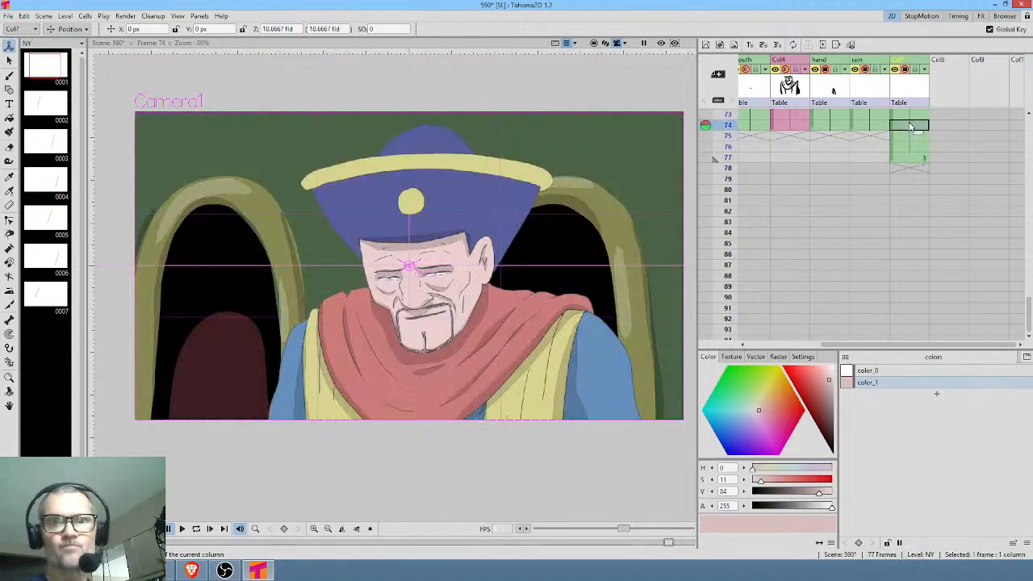
scroll(909, 127, "up", 4)
left_click(914, 233)
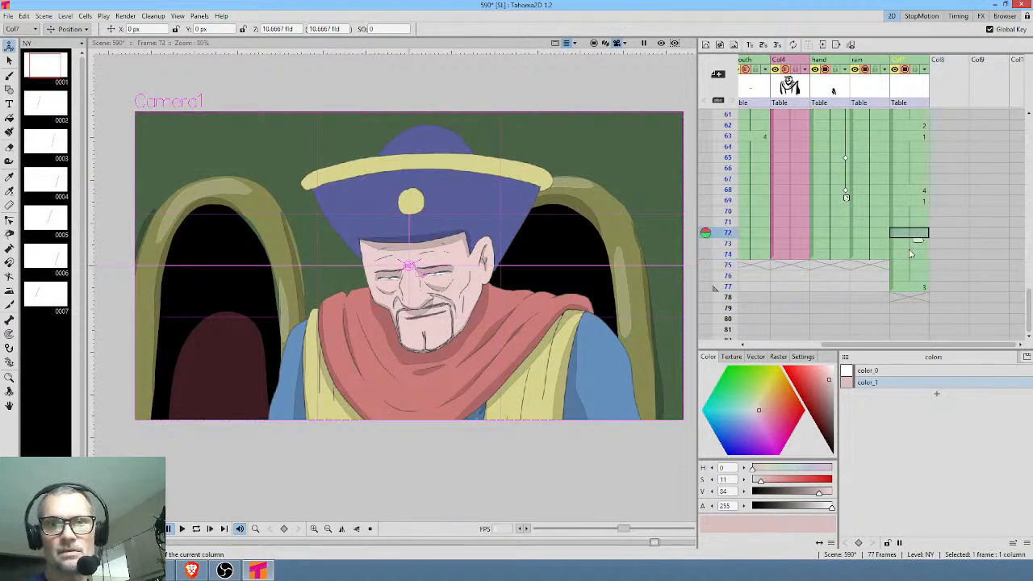
left_click(910, 268, "shift")
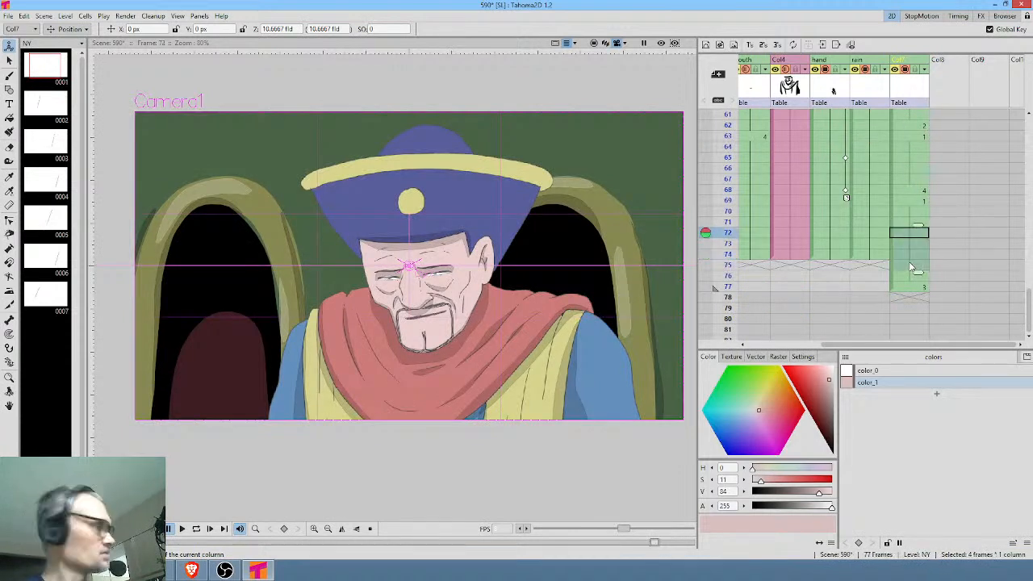
key("Delete")
left_click(917, 245)
left_click_drag(918, 250, 915, 261)
left_click(917, 257)
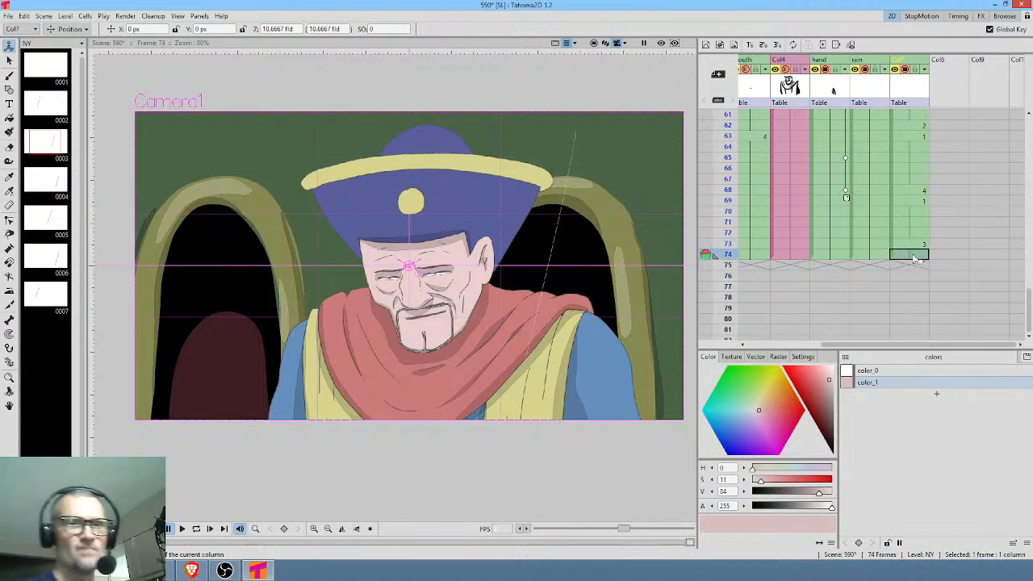
Extend all of the scene's columns to frame 78 and scrub from the start to frame 45 to check the rain.
key("Insert")
key("Insert")
key("Insert")
key("Insert")
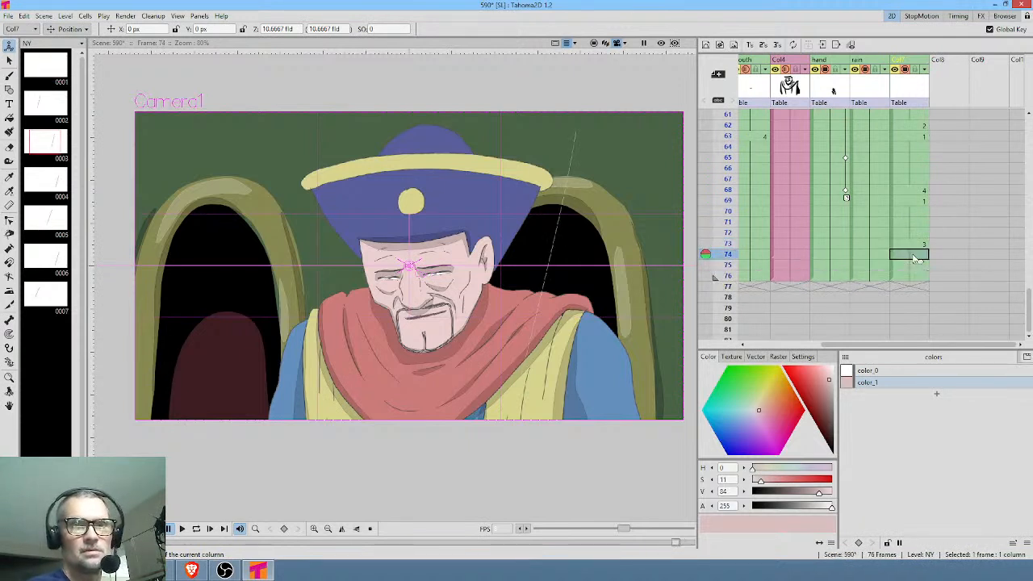
key("ctrl+shift+r")
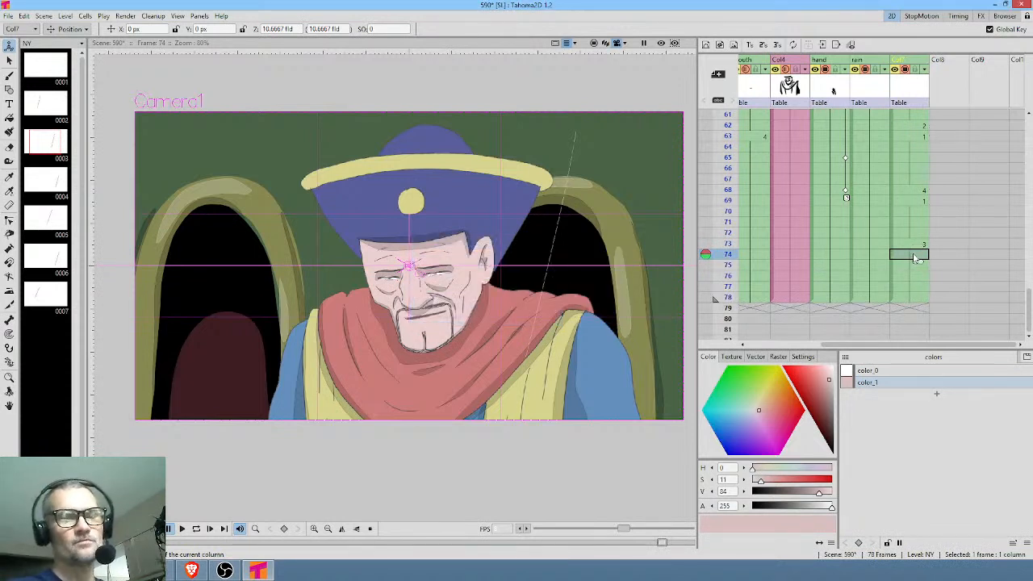
scroll(924, 166, "up", 10)
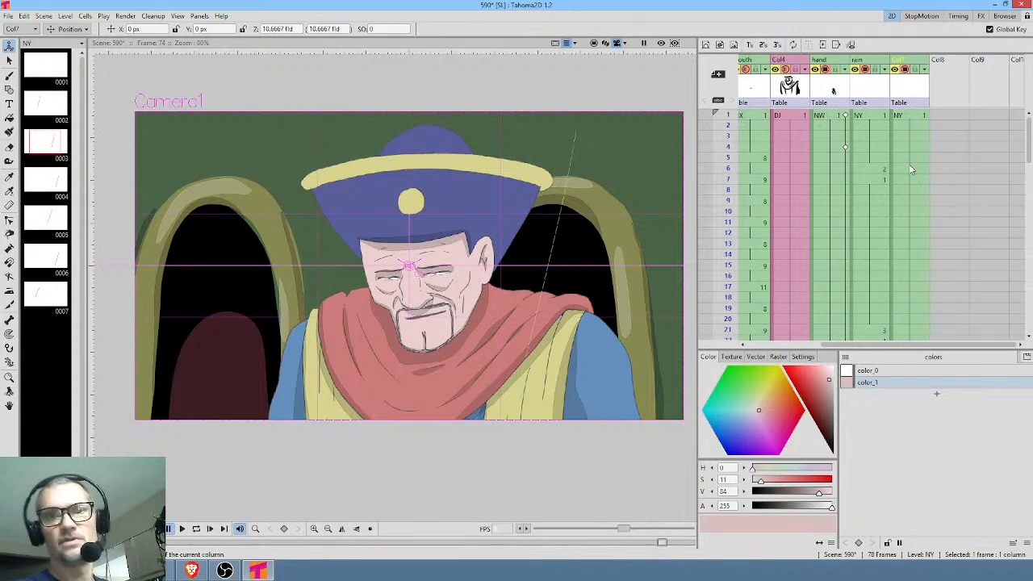
mouse_move(733, 122)
left_mouse_down()
mouse_move(755, 342)
mouse_move(768, 162)
left_mouse_up()
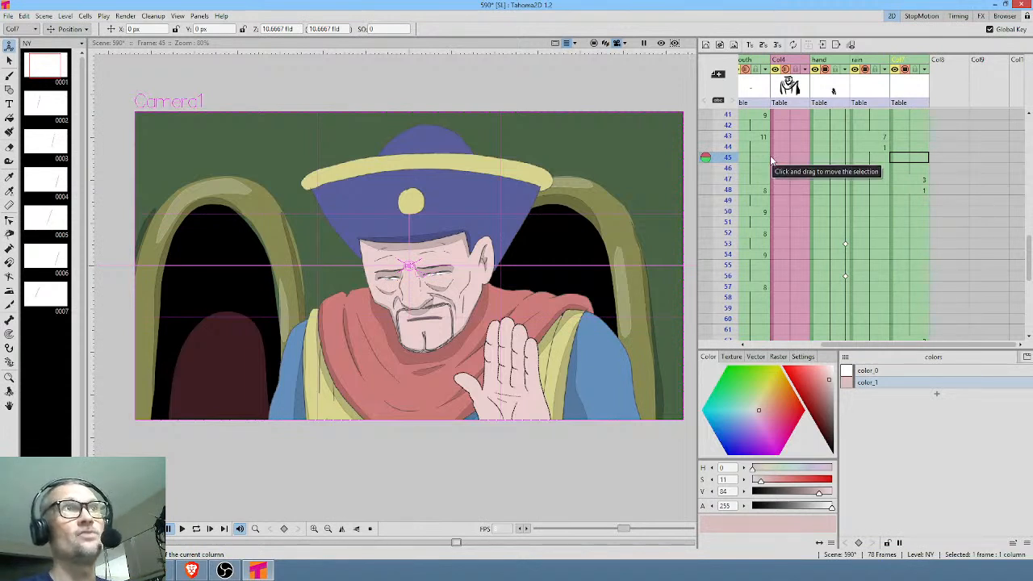
Scrub the opening frames of the scene from frame 1 to frame 12 to check the rain and hand motion.
scroll(876, 179, "up", 8)
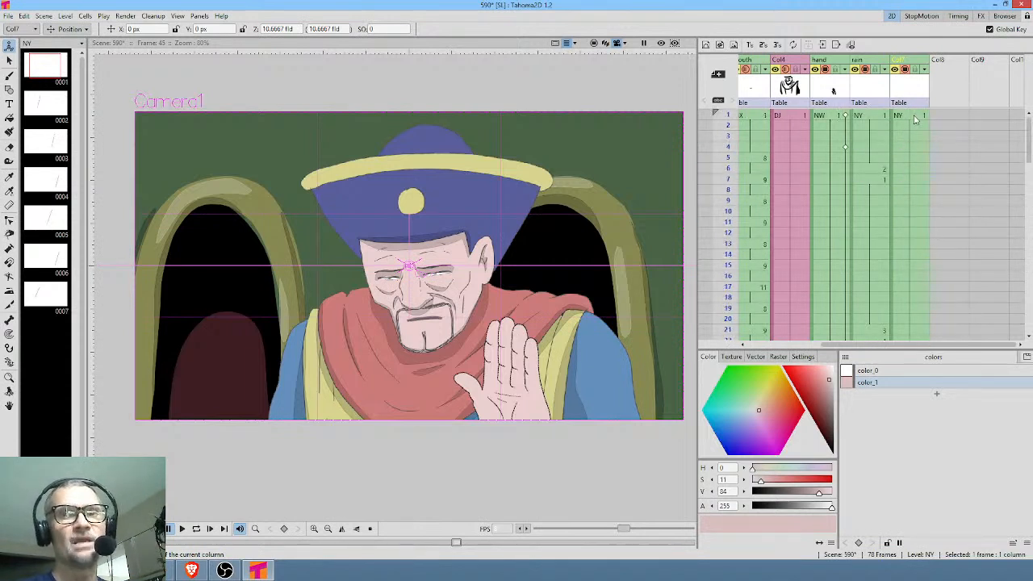
left_click(914, 118)
scroll(961, 155, "left", 3)
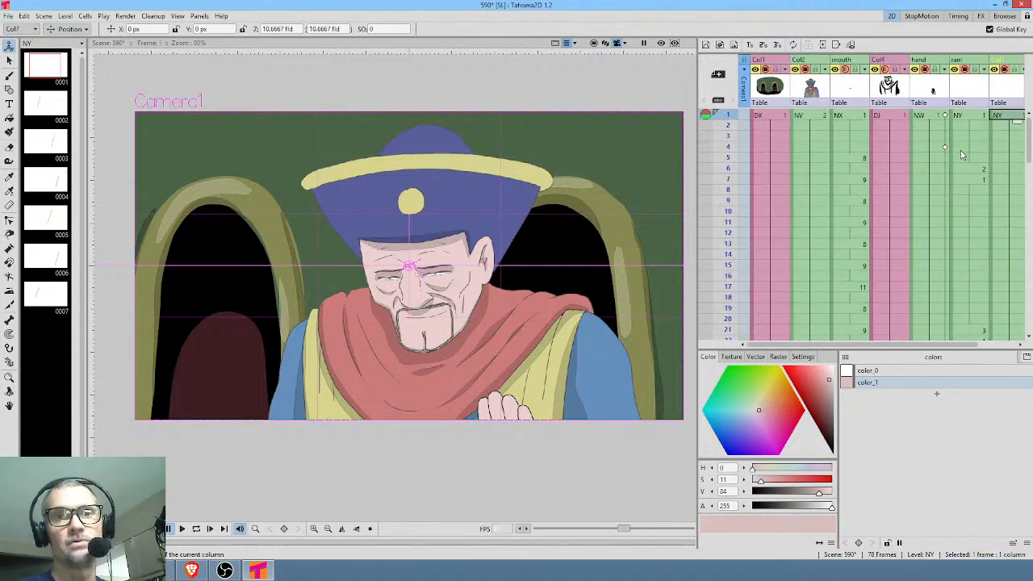
left_click(758, 118)
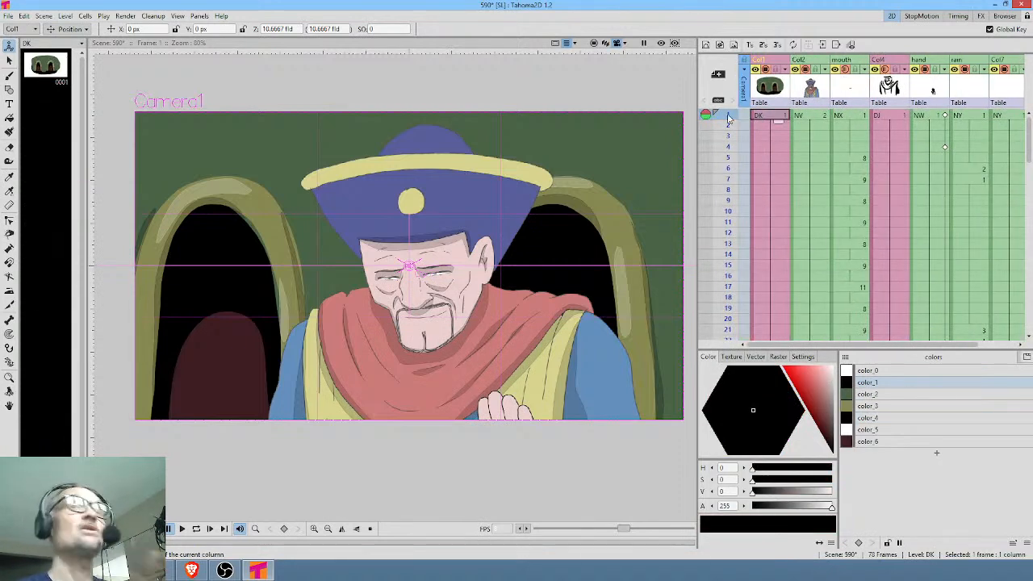
mouse_move(730, 117)
left_mouse_down()
mouse_move(736, 220)
mouse_move(748, 173)
mouse_move(753, 201)
mouse_move(736, 216)
left_mouse_up()
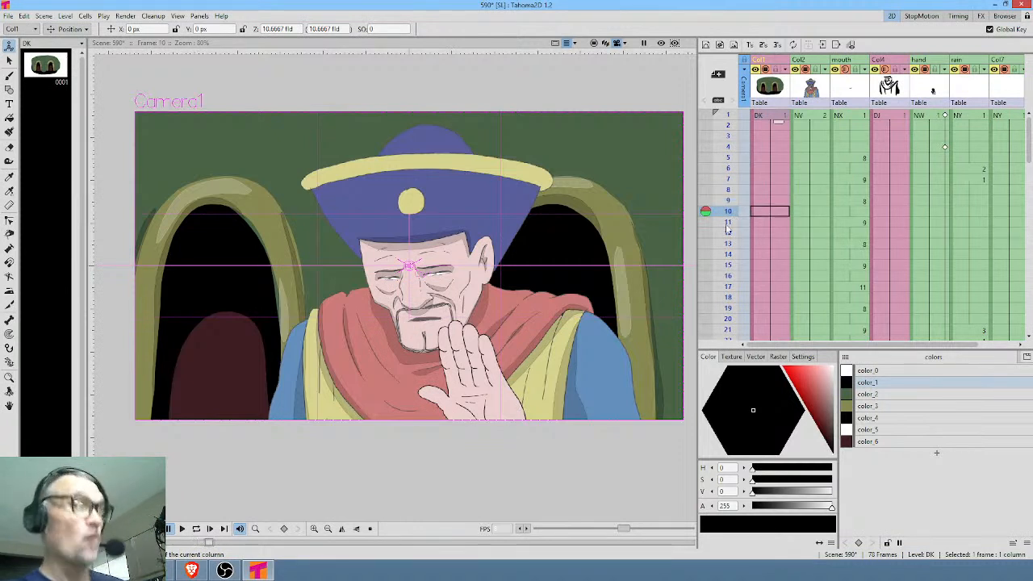
left_click(728, 234)
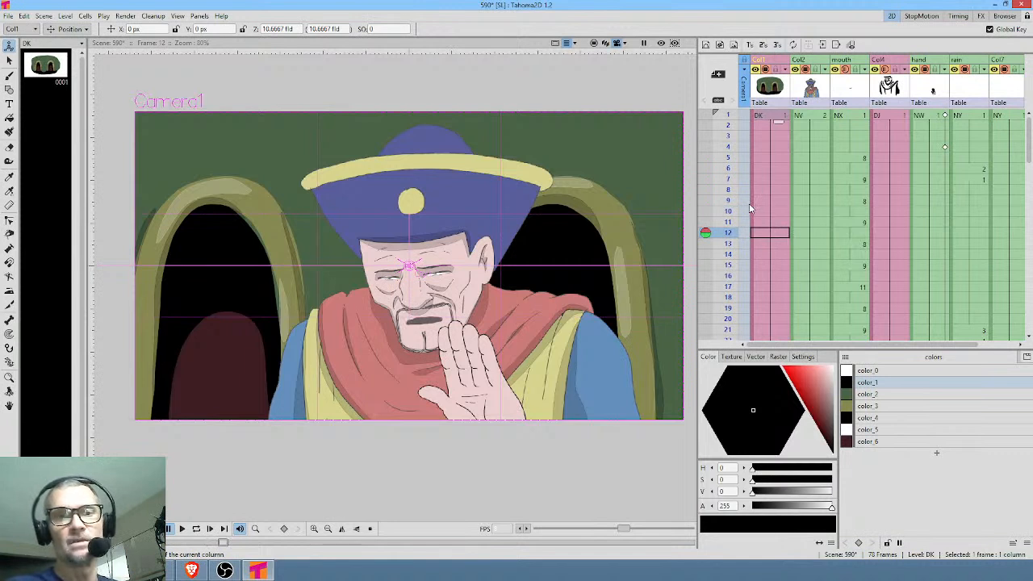
mouse_move(728, 114)
left_mouse_down()
mouse_move(725, 235)
mouse_move(733, 116)
left_mouse_up()
Inspect the ends of all columns, viewing frames 72 and 78.
scroll(911, 201, "down", 2)
scroll(910, 199, "down", 9)
scroll(909, 210, "right", 2)
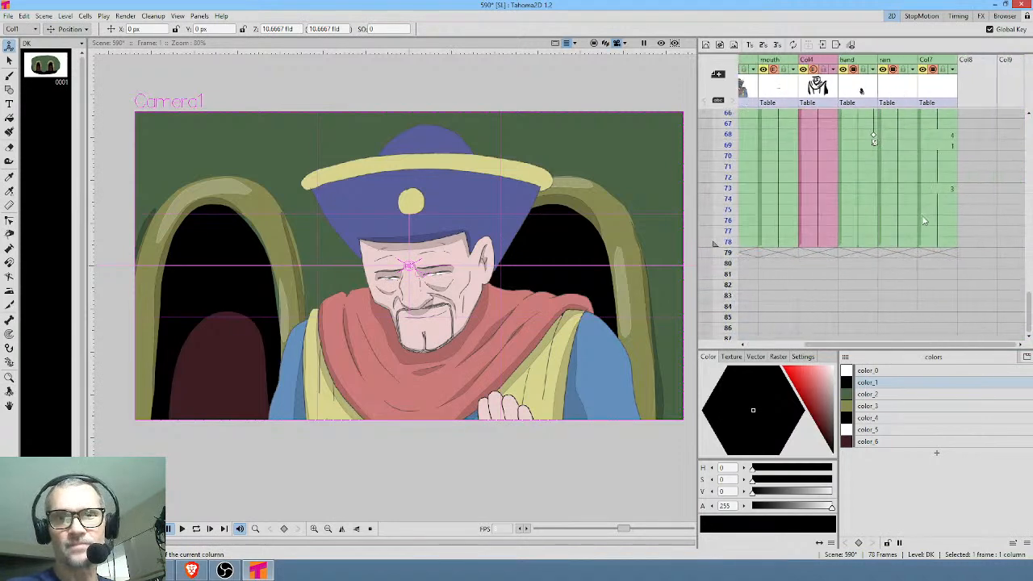
scroll(909, 220, "left", 2)
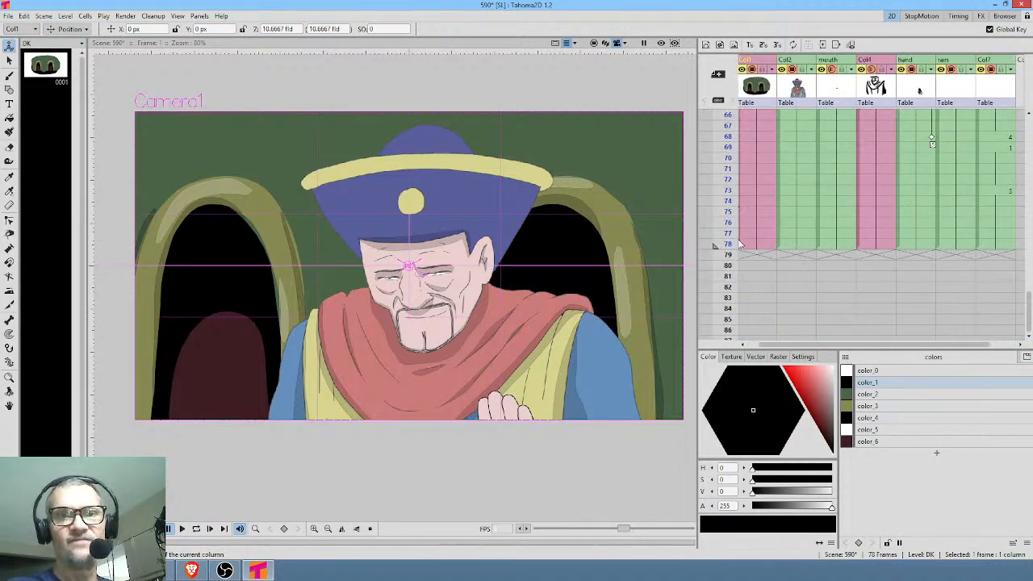
left_click(728, 179)
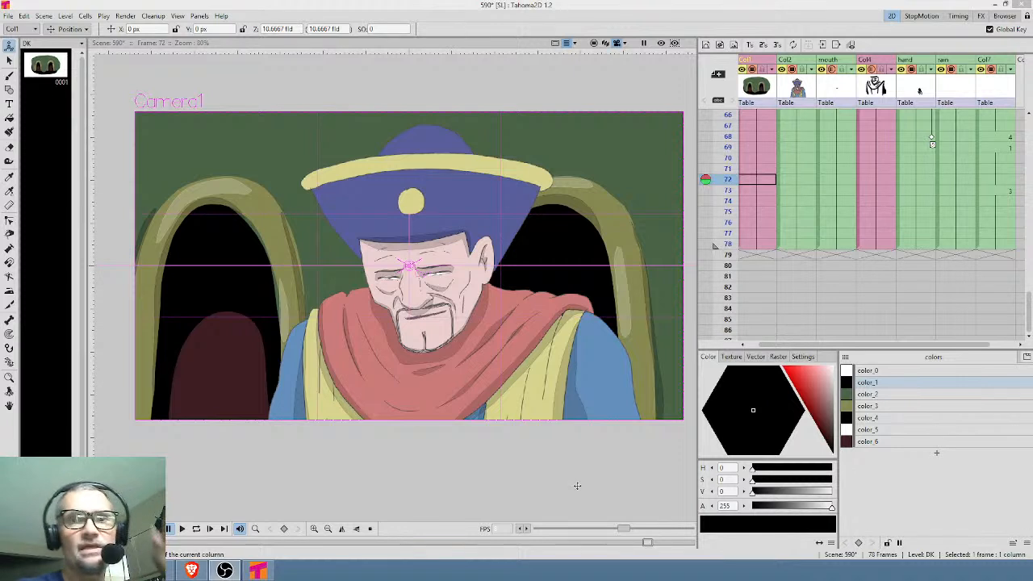
left_click(751, 245)
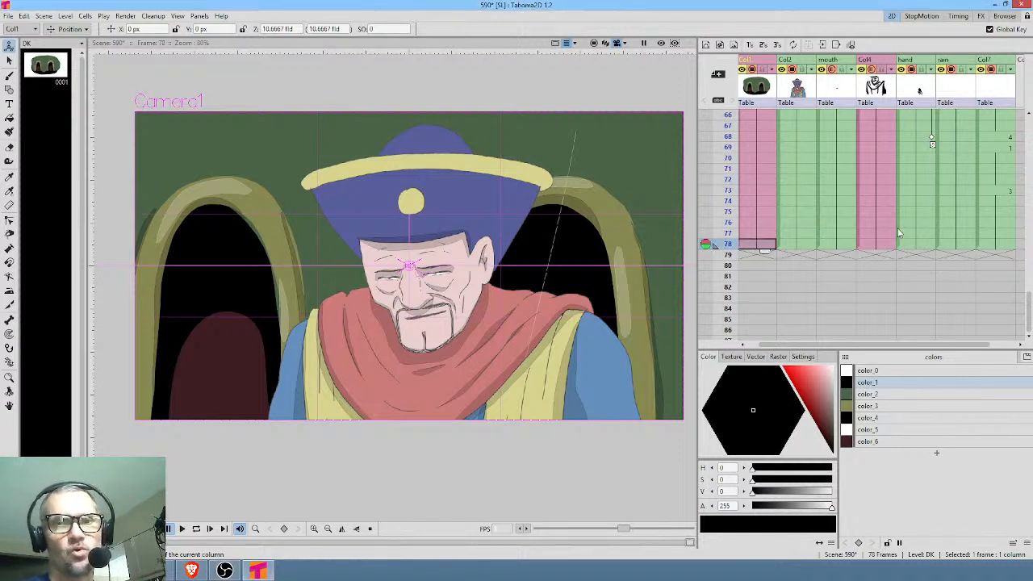
scroll(887, 234, "right", 2)
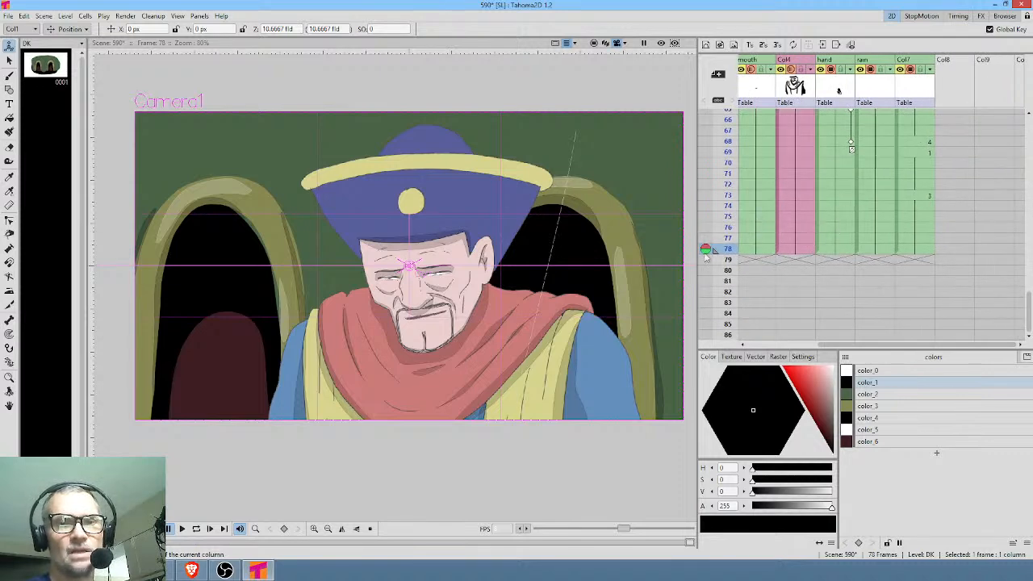
scroll(873, 238, "left", 2)
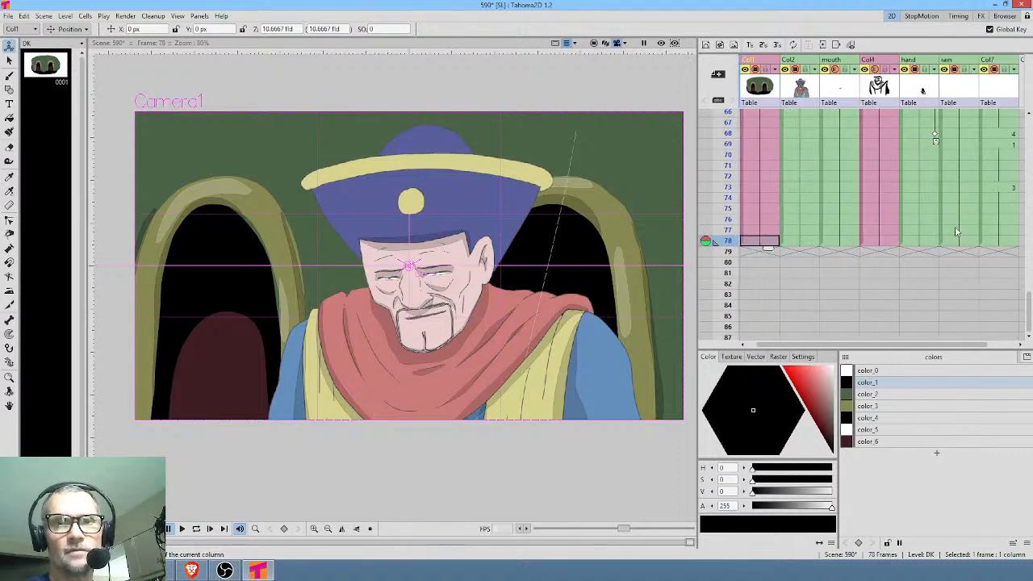
Play the scene in a loop to review the hand, mouth and rain together, and stop the playback.
scroll(786, 194, "up", 5)
key("l")
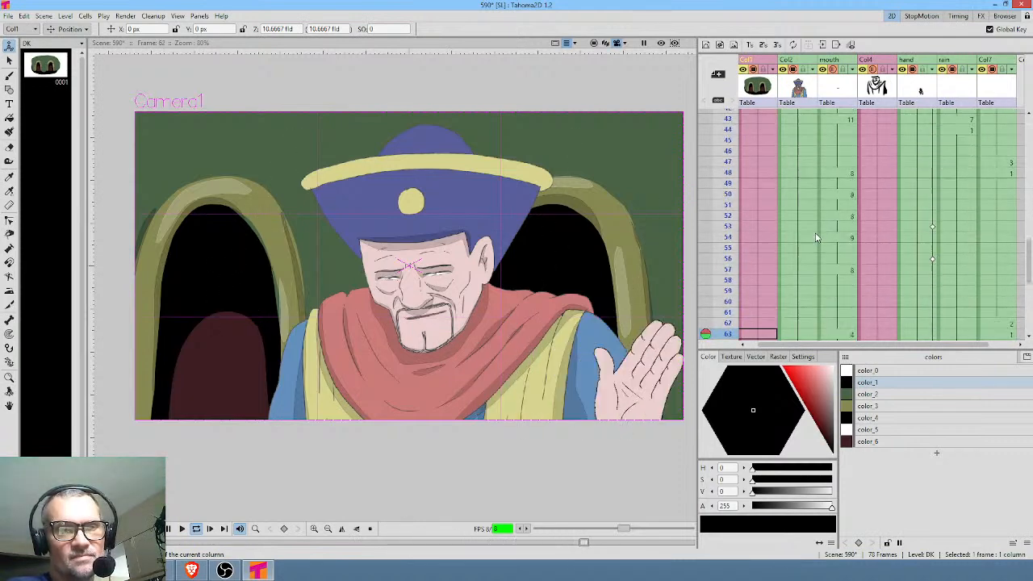
key("l")
scroll(960, 266, "down", 10)
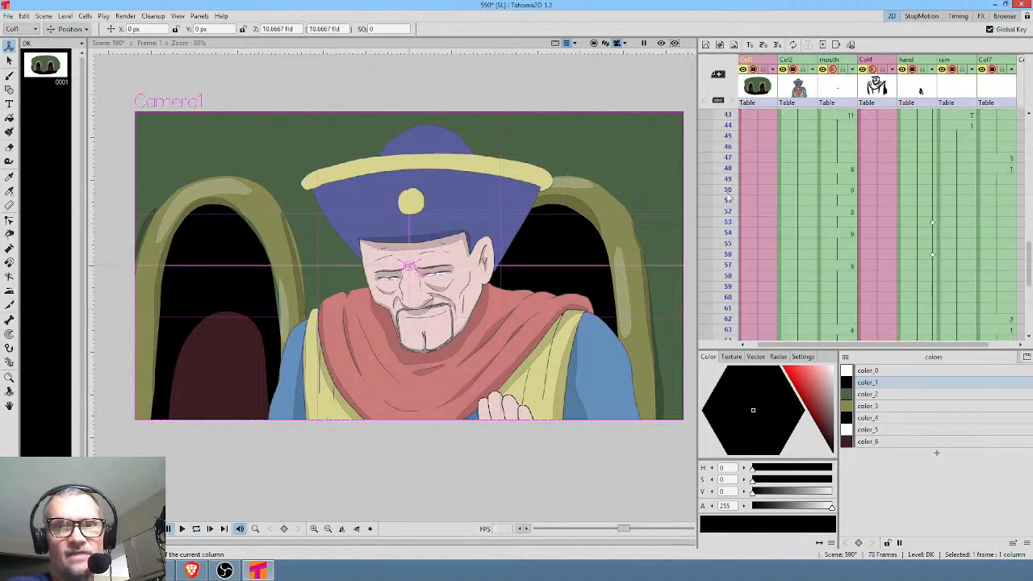
Scrub through the scene's final frames and examine the mouth column at frame 73.
scroll(782, 210, "down", 5)
mouse_move(730, 129)
left_mouse_down()
mouse_move(727, 284)
mouse_move(727, 156)
mouse_move(726, 266)
left_mouse_up()
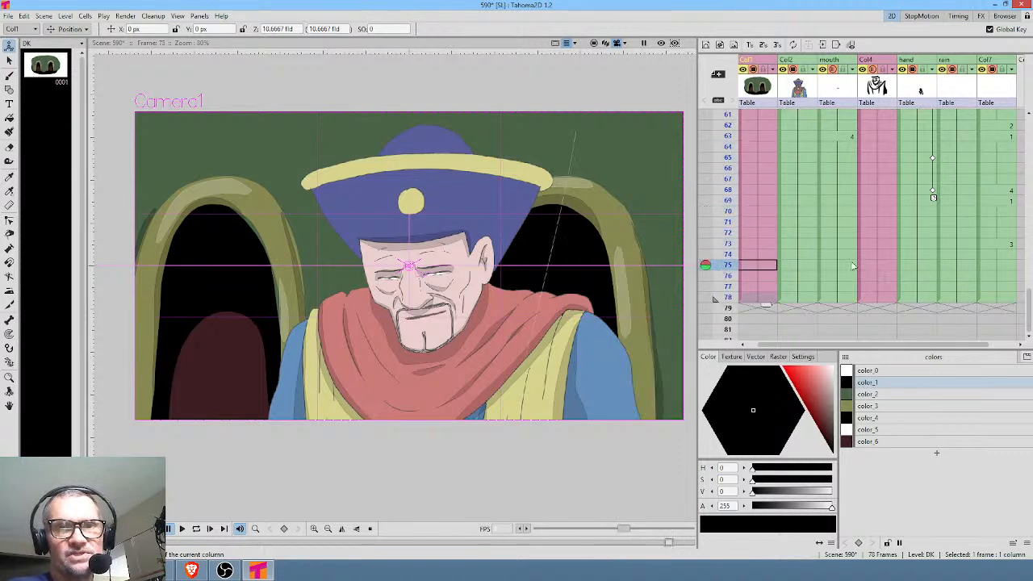
left_click(839, 244)
mouse_move(731, 167)
left_mouse_down()
mouse_move(728, 242)
mouse_move(728, 114)
mouse_move(756, 185)
mouse_move(759, 101)
mouse_move(768, 229)
mouse_move(782, 317)
mouse_move(794, 316)
left_mouse_up()
scroll(910, 279, "down", 4)
left_click(849, 250)
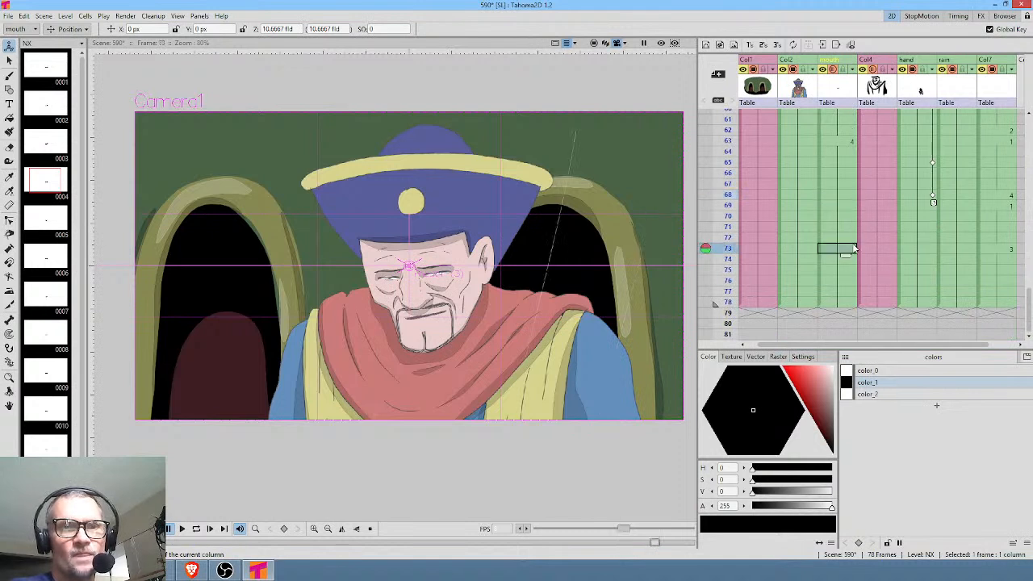
Compare the man's drawings 2, 3 and 4 in the Col2 level.
left_click(801, 251)
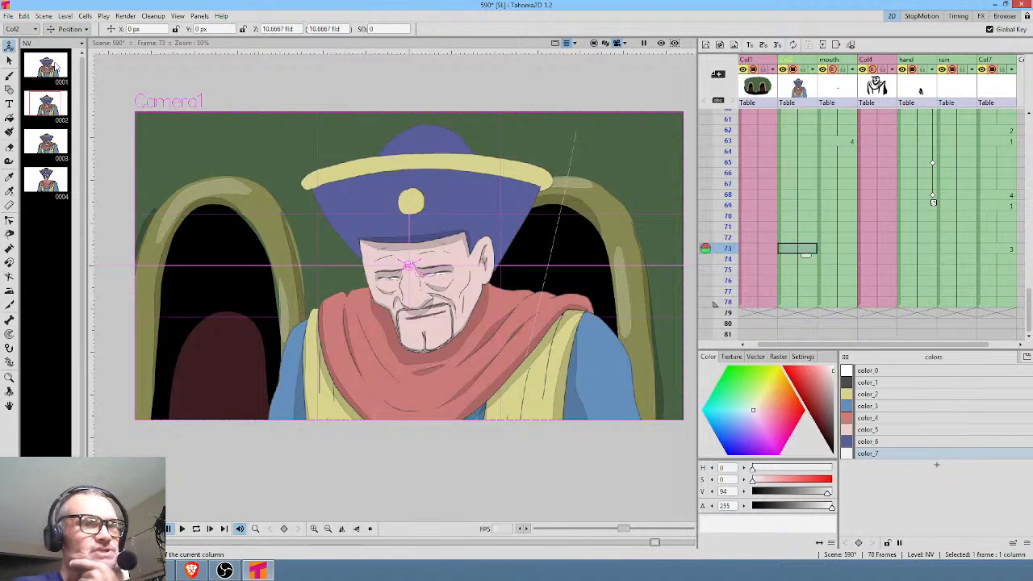
left_click(53, 104)
left_click(46, 144)
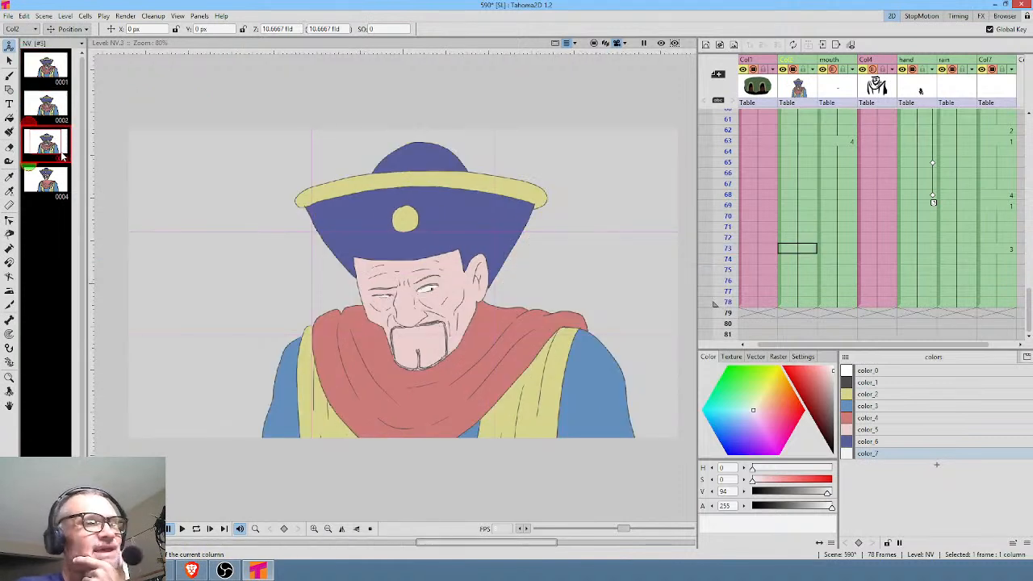
left_click(53, 111)
left_click(45, 178)
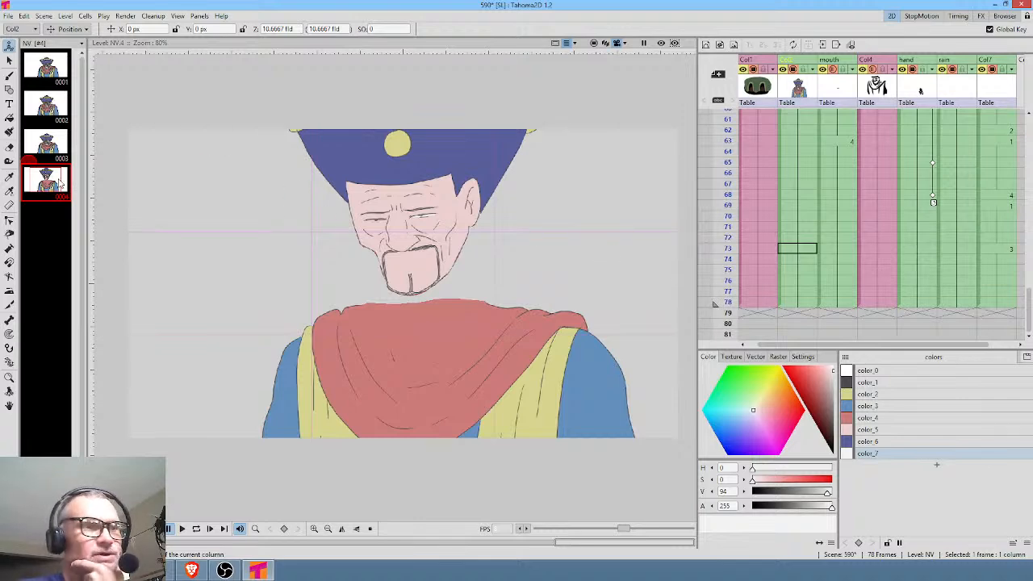
Touch up the man's eyes in the Col2 level with the Paint Brush in color_7, going from drawing 4 back to drawing 1.
scroll(433, 233, "up", 3)
scroll(434, 234, "up", 3)
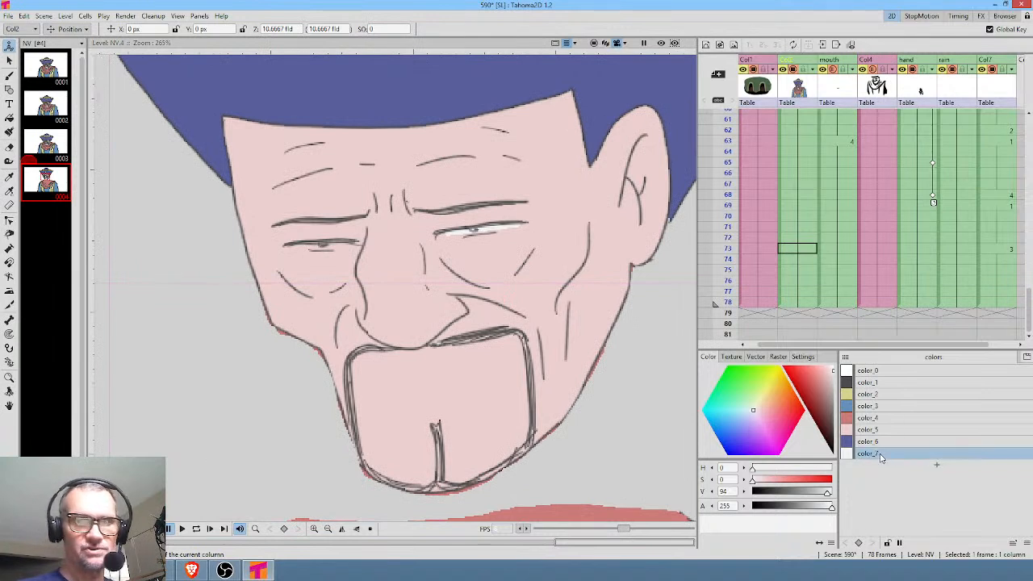
key("k")
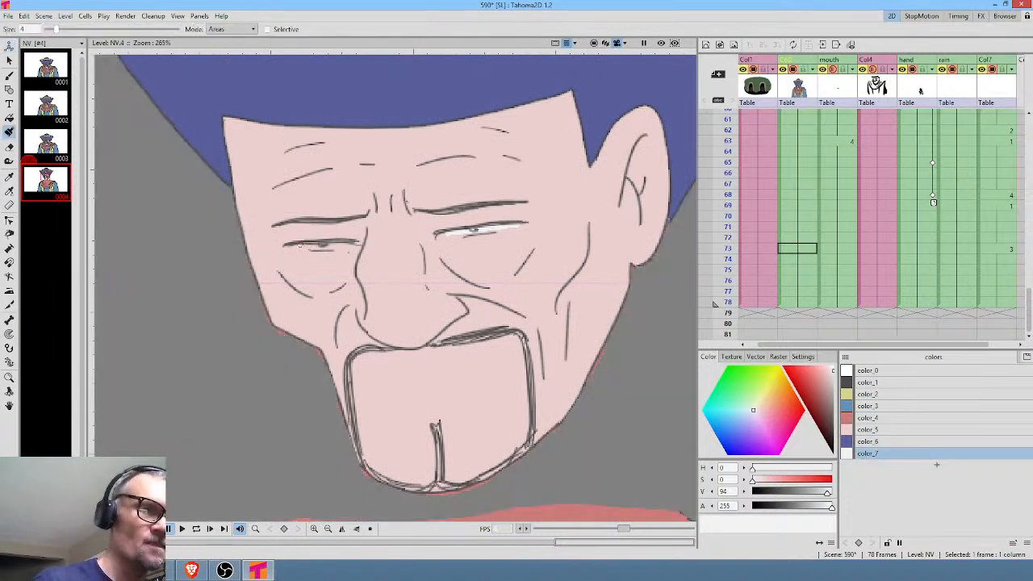
key("comma")
key("comma")
key("comma")
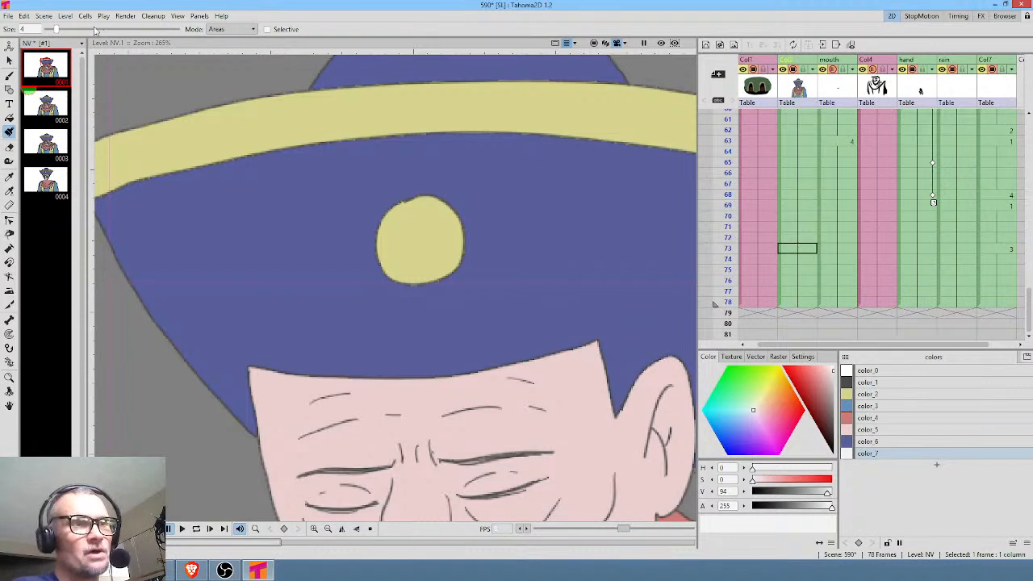
scroll(432, 209, "down", 5)
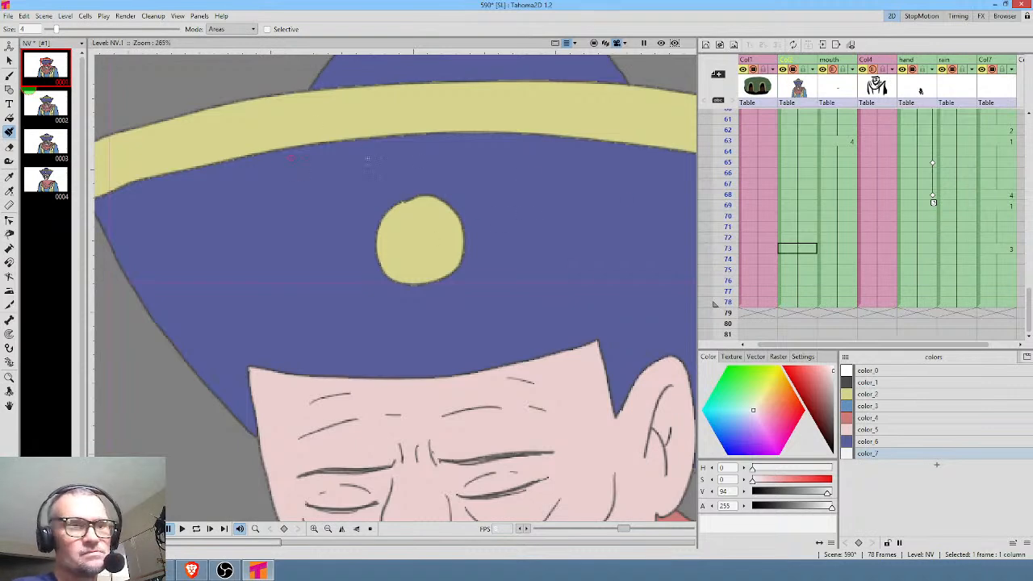
Add a one-frame blink to Col2 by exposing drawing 1 at frame 10, returning to drawing 2 at frame 11.
left_click(795, 142)
scroll(794, 142, "up", 10)
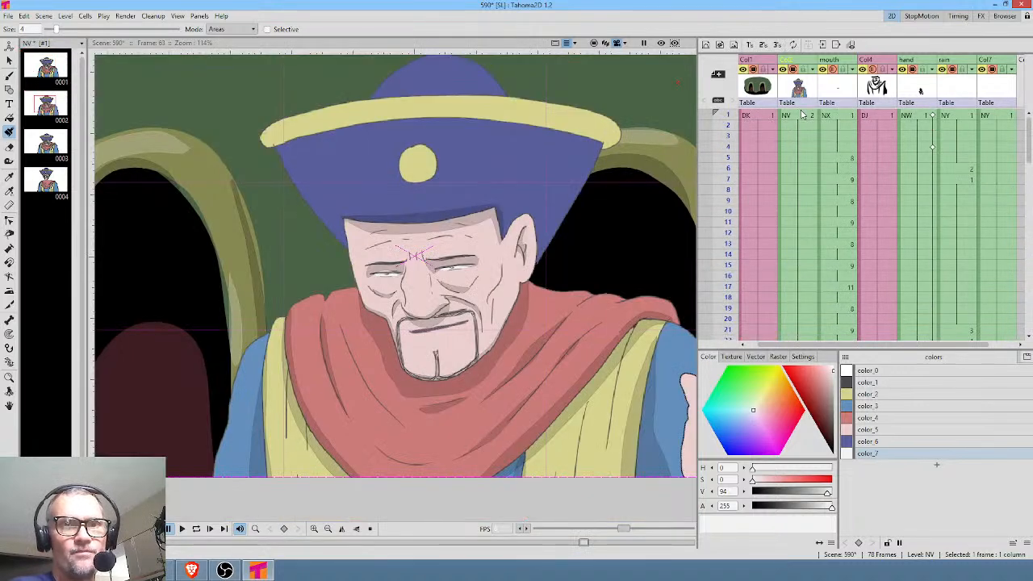
left_click(801, 117)
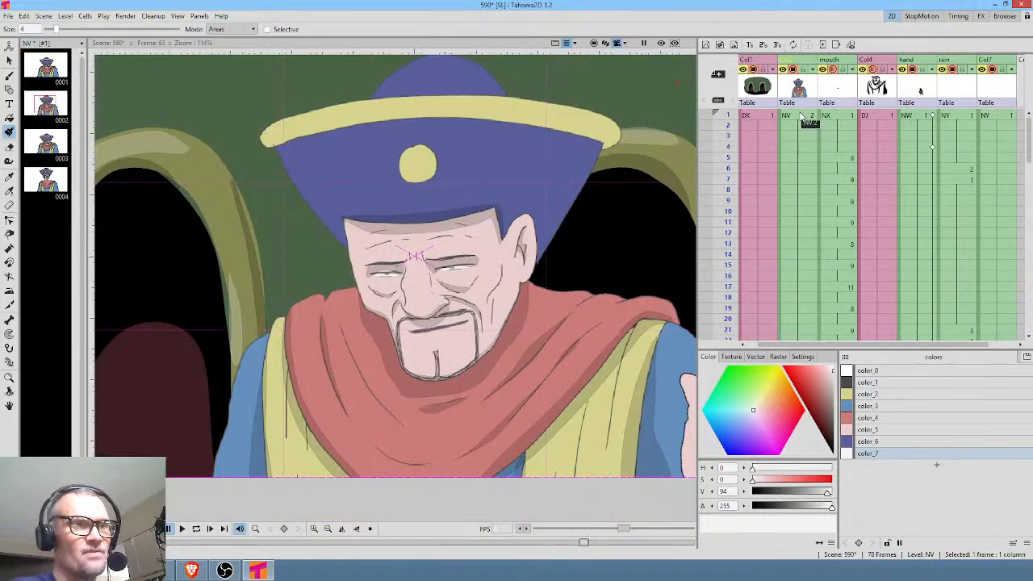
left_click(801, 211)
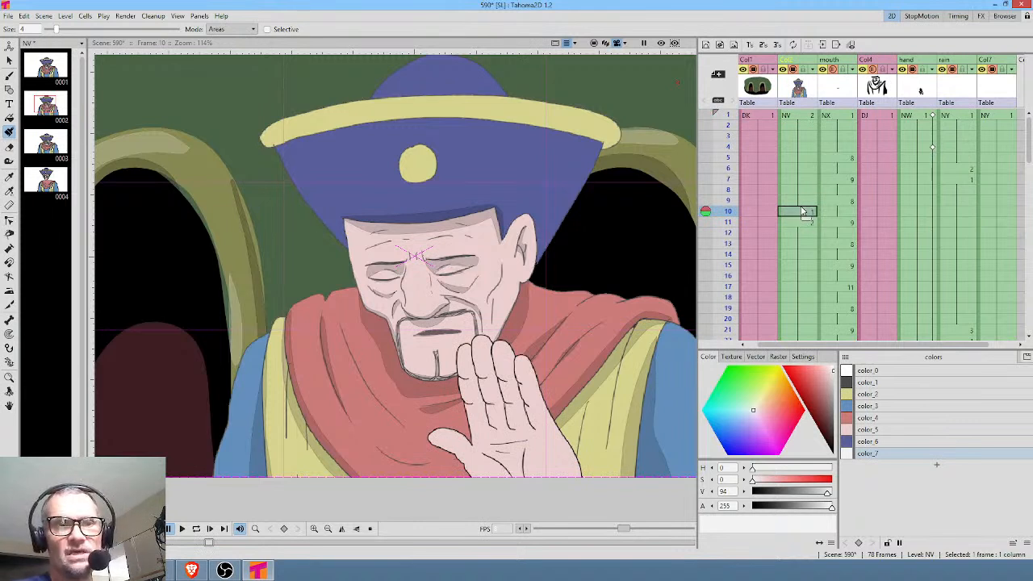
Add further one-frame blinks to Col2 by exposing drawing 1 at frames 22, 40 and 61.
scroll(806, 246, "down", 4)
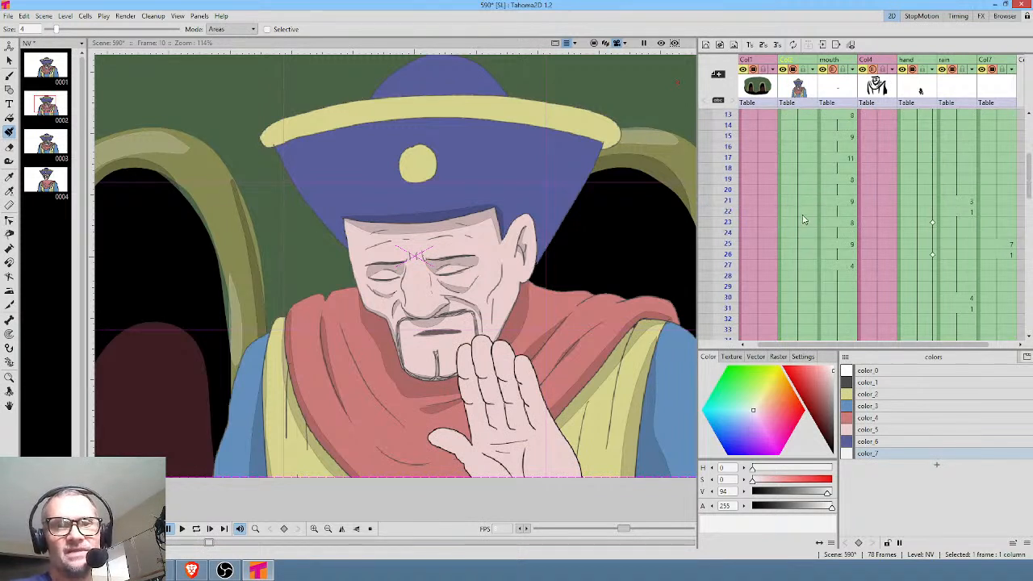
left_click(803, 213)
scroll(807, 230, "down", 6)
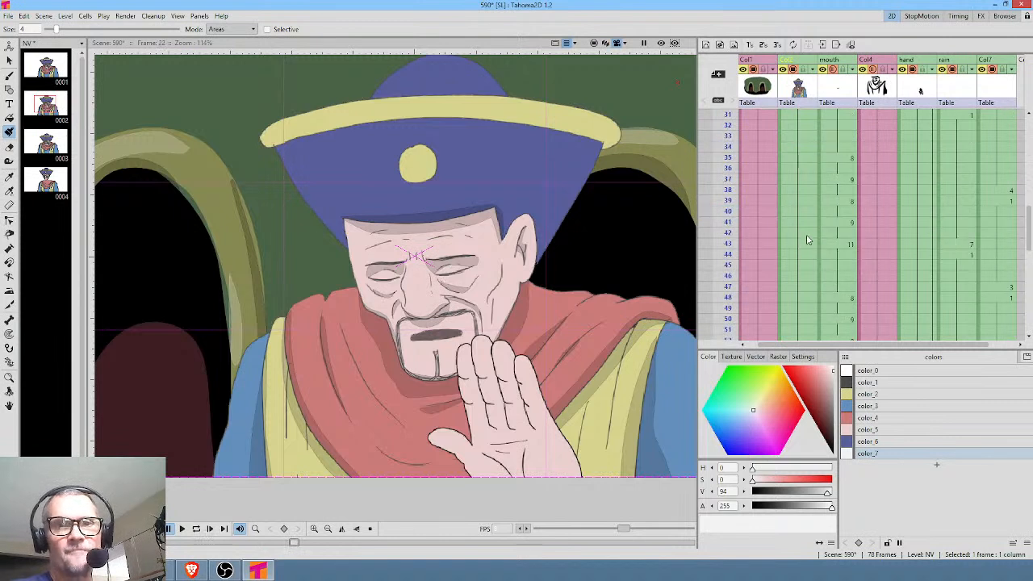
left_click(791, 212)
scroll(807, 221, "down", 4)
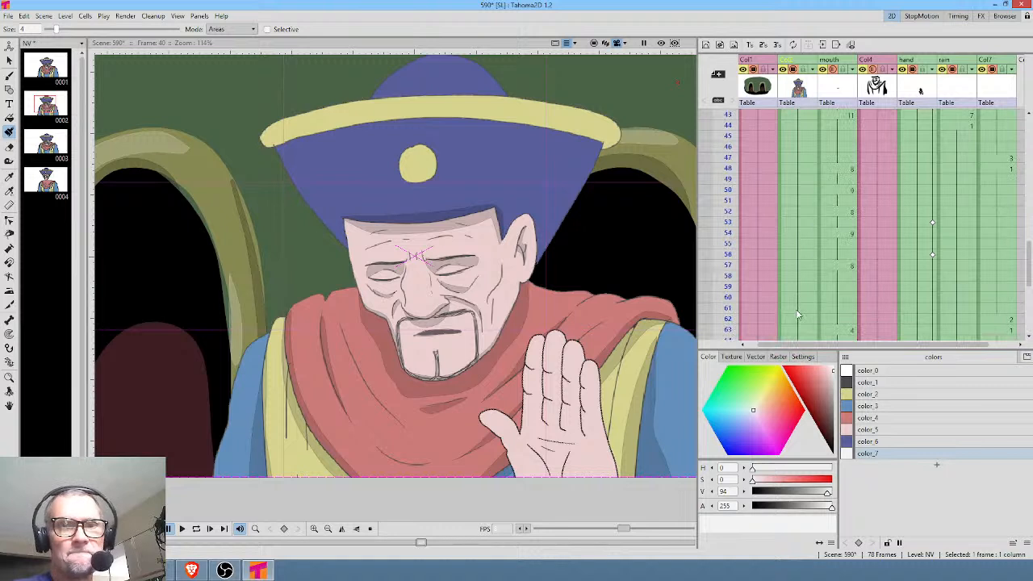
left_click(801, 308)
scroll(839, 255, "up", 14)
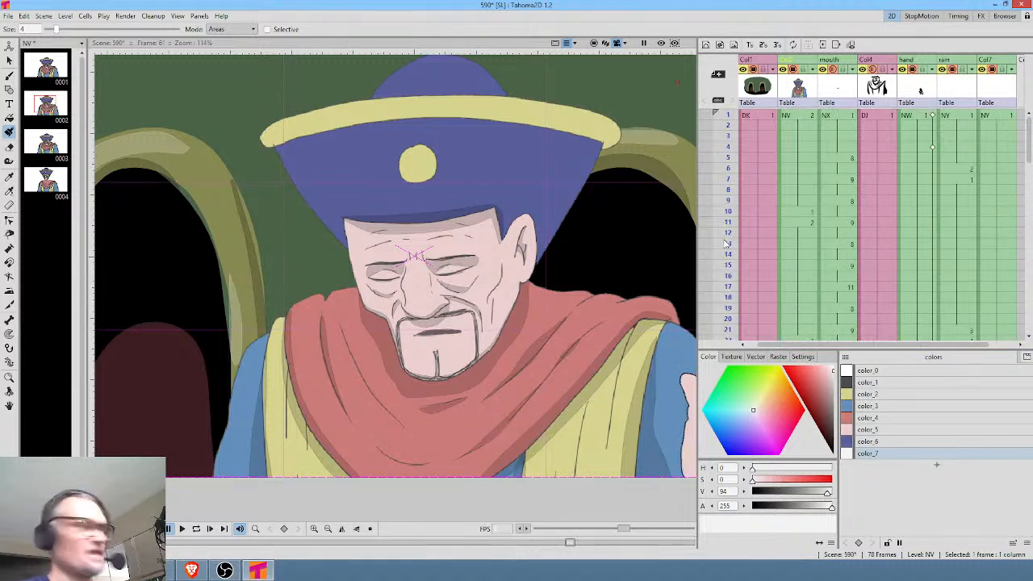
Play the scene repeatedly from the start to check the timing of the blinks.
key("p")
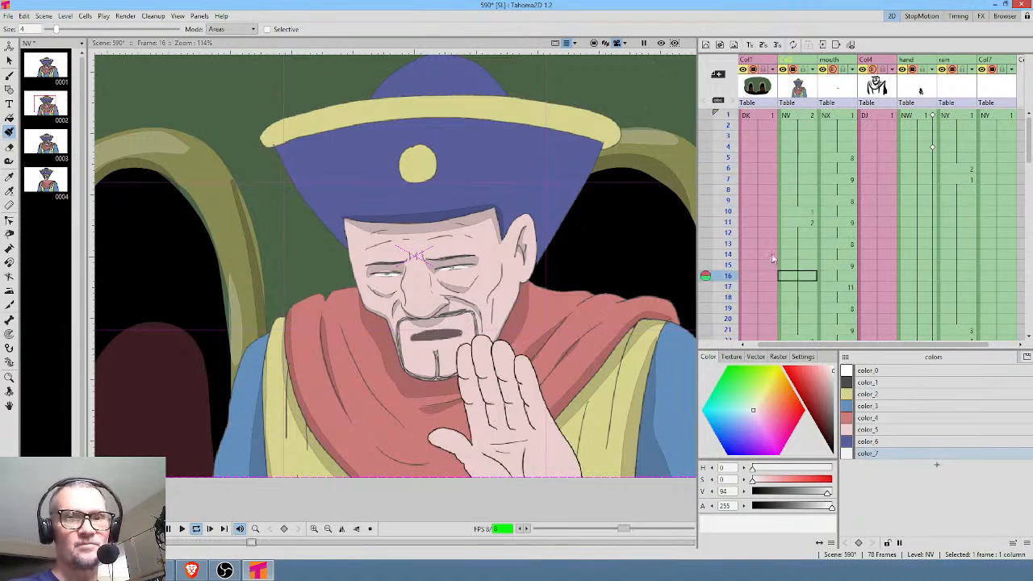
key("l")
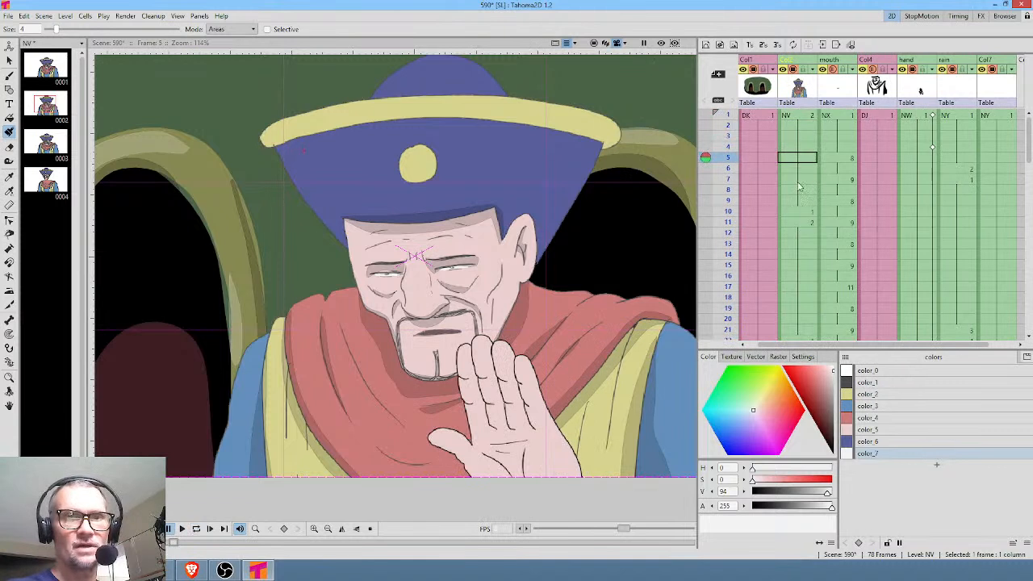
left_click(806, 116)
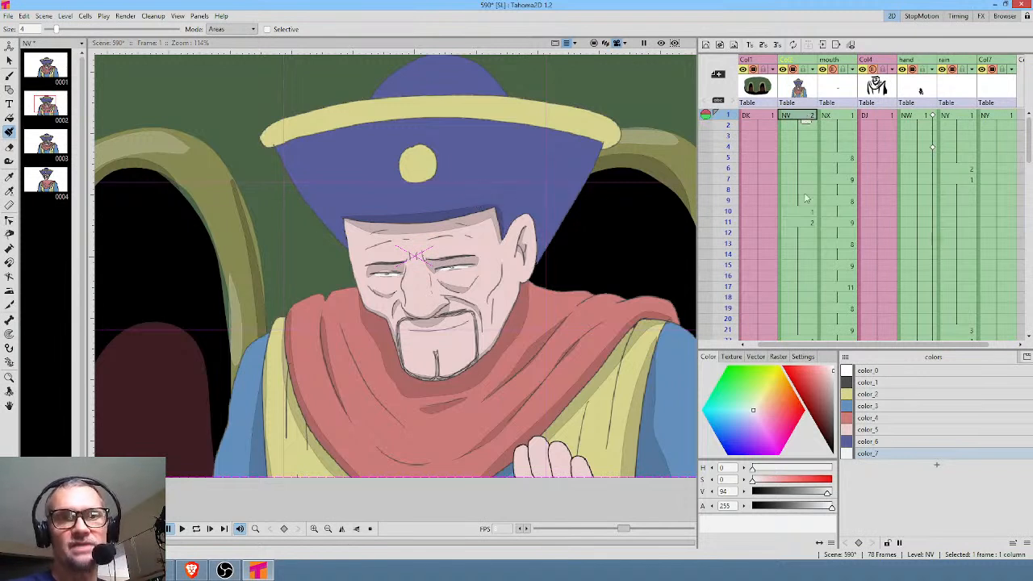
key("l")
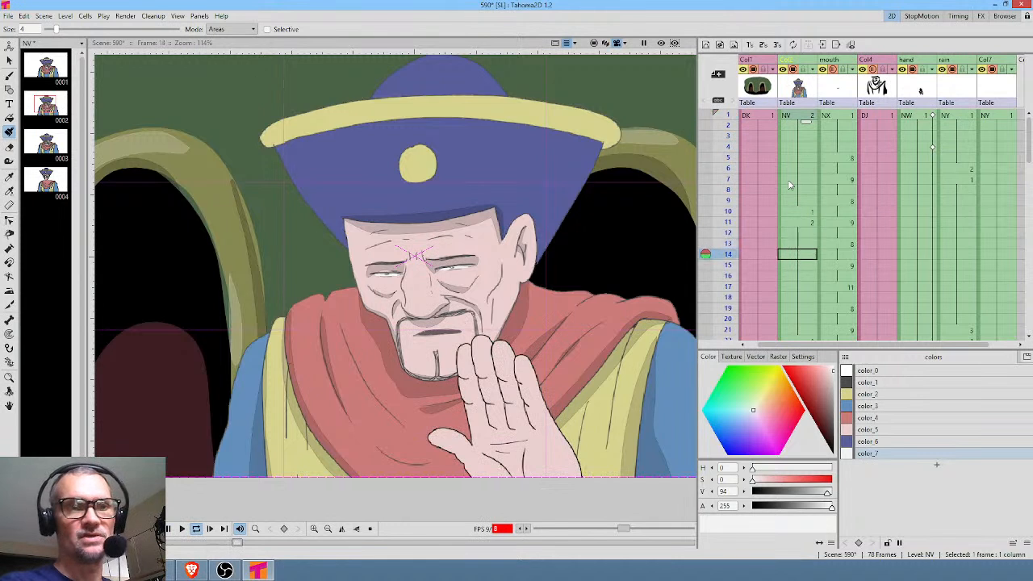
key("l")
key("l")
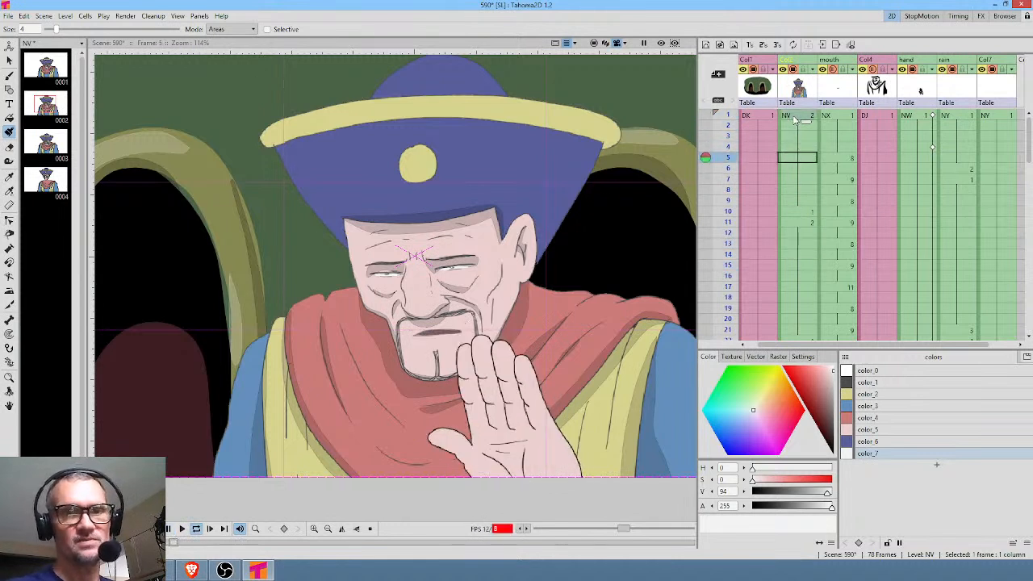
key("l")
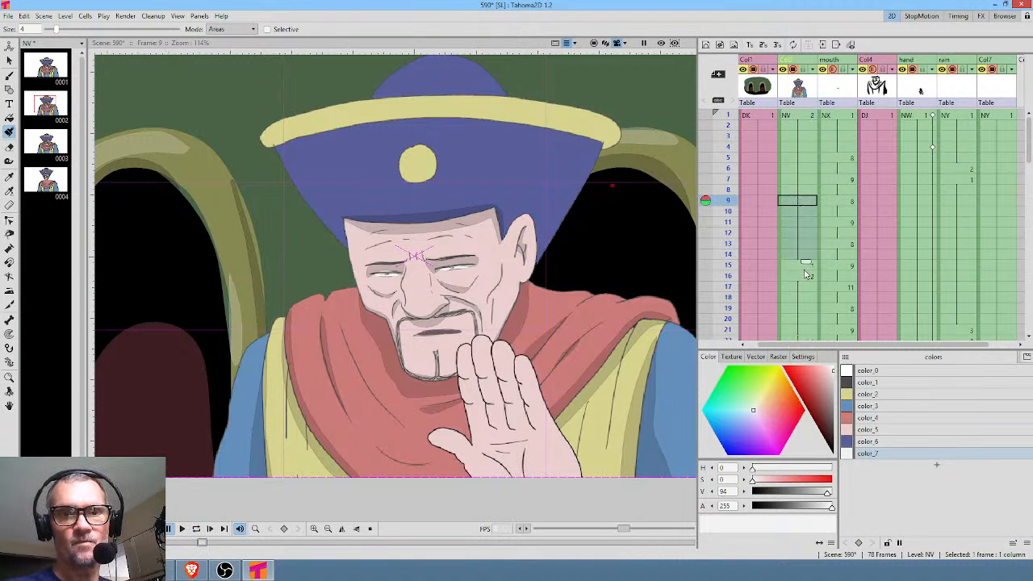
Move the first blink in Col2 to frame 11 by removing the five frames ahead of it, and replay the scene from the start.
key("l")
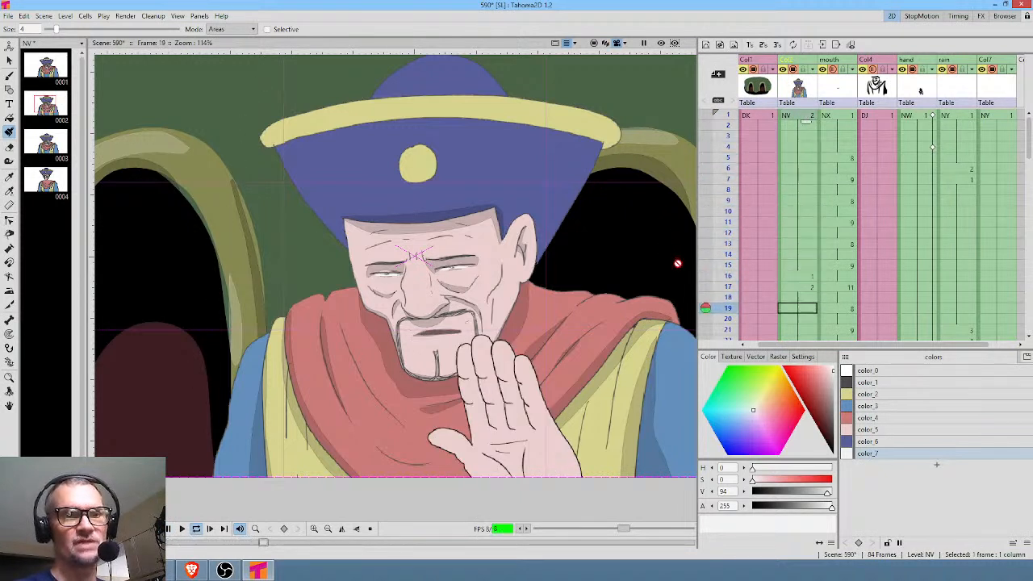
left_click(803, 237)
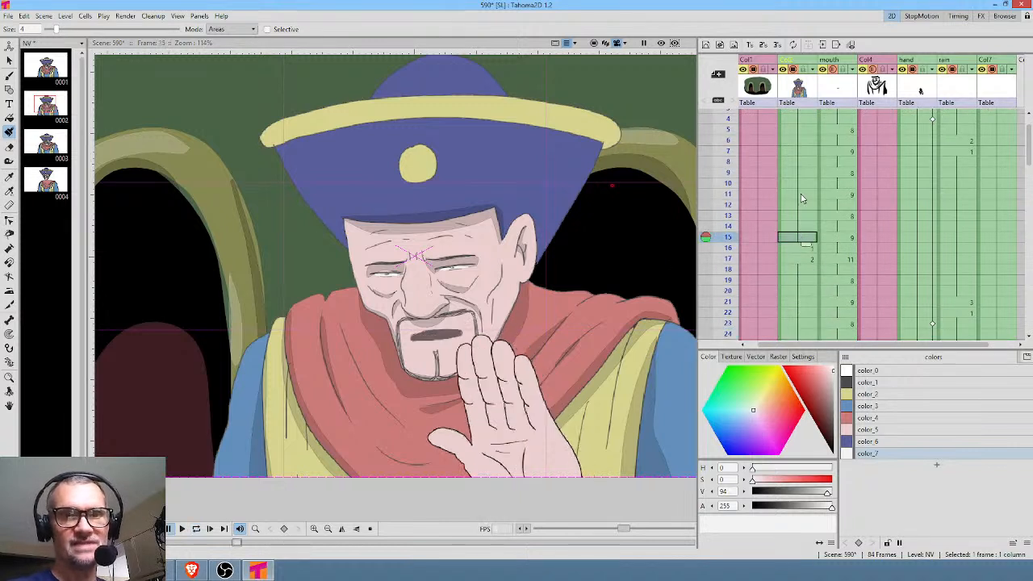
left_click(803, 198, "shift")
key("Delete")
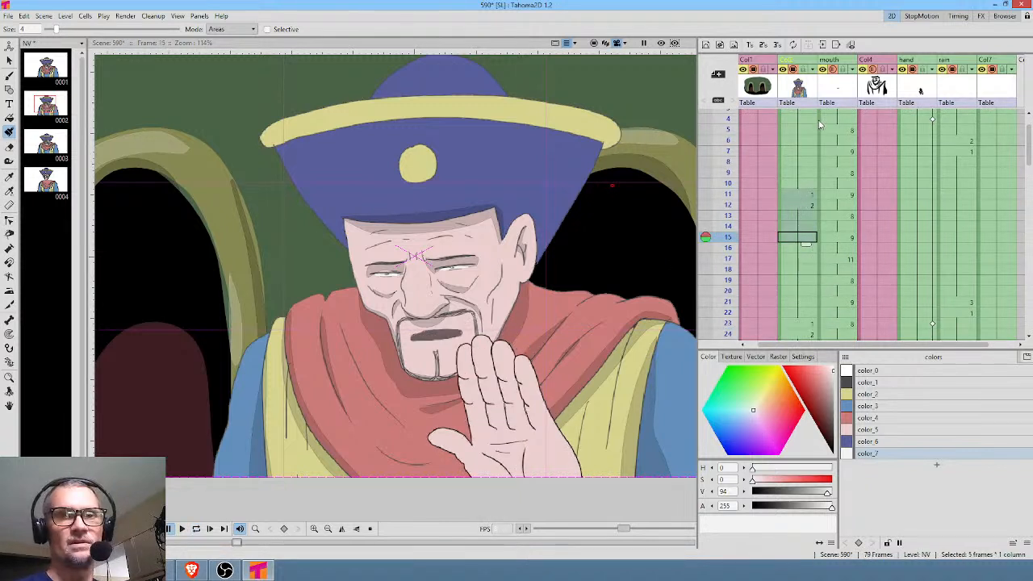
scroll(795, 140, "up", 2)
left_click(801, 117)
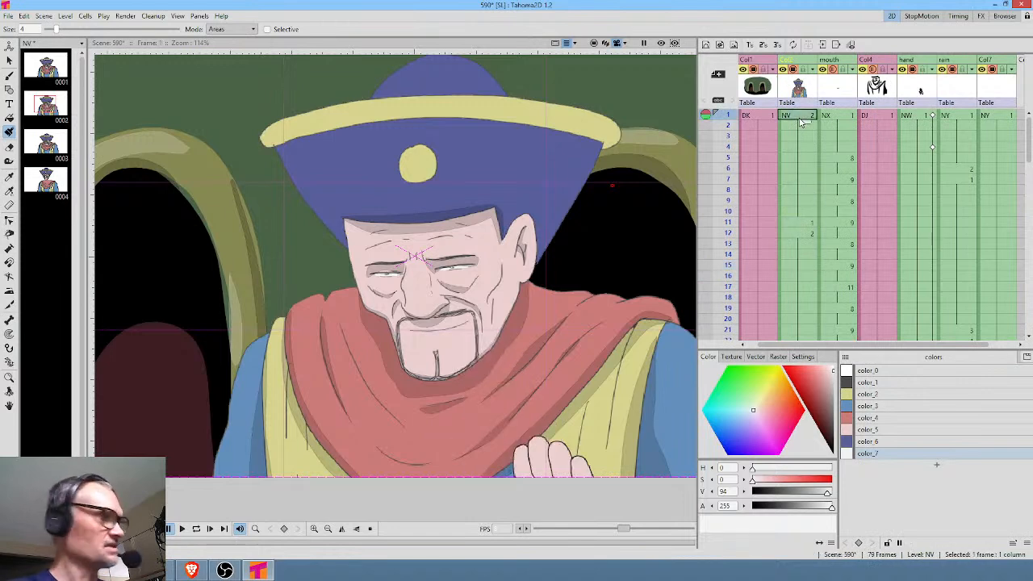
key("p")
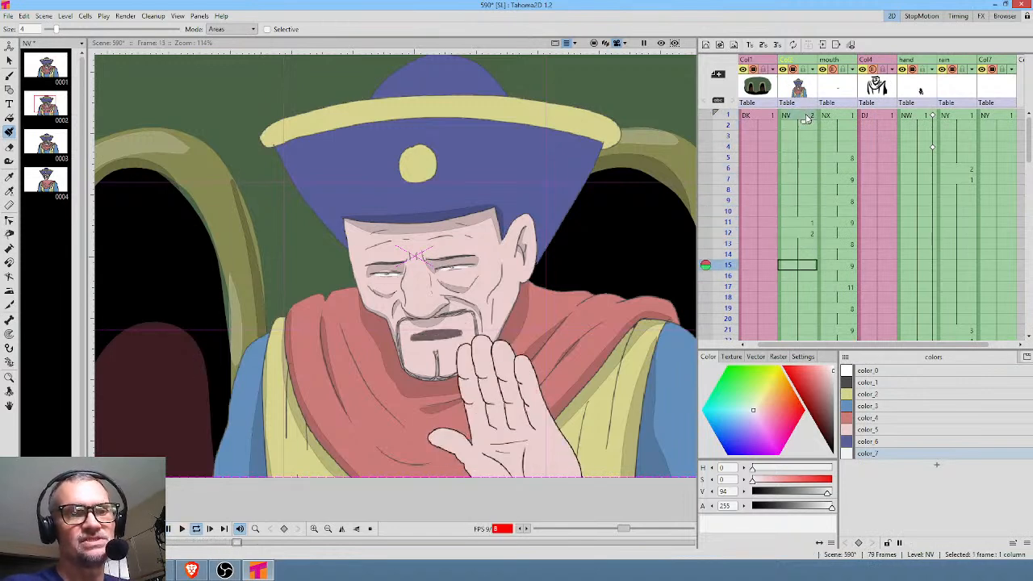
key("p")
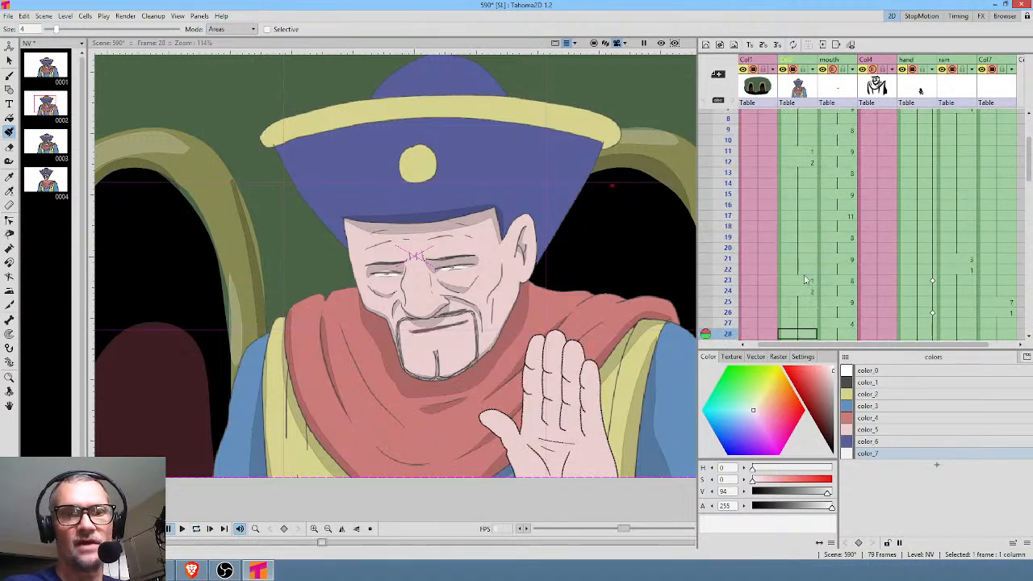
Extend the open-eye hold in Col2 so the second blink falls on frame 30, and add another one-frame blink at frame 33.
left_click(805, 269)
scroll(807, 266, "down", 2)
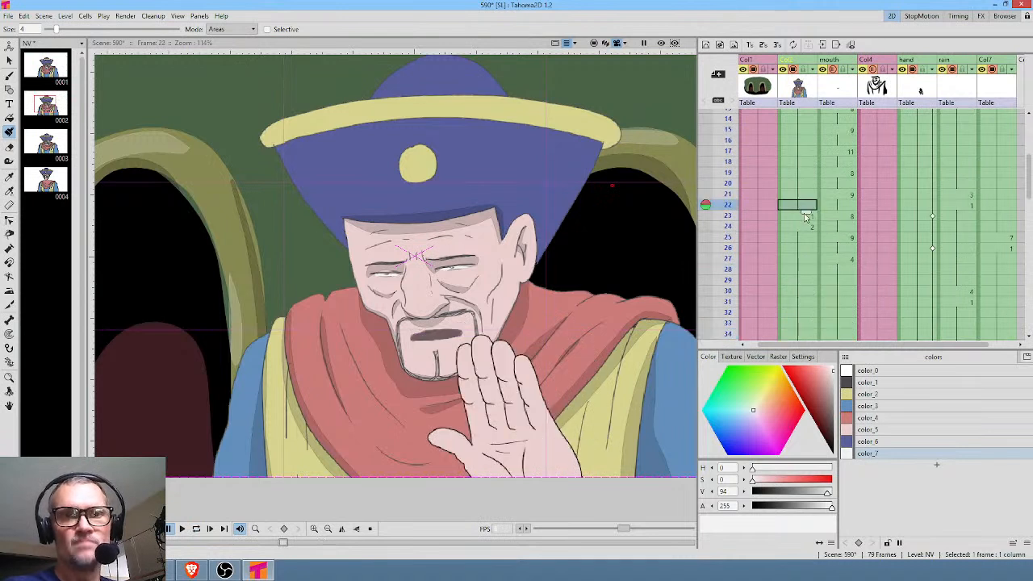
left_click_drag(805, 218, 805, 284)
scroll(878, 273, "down", 4)
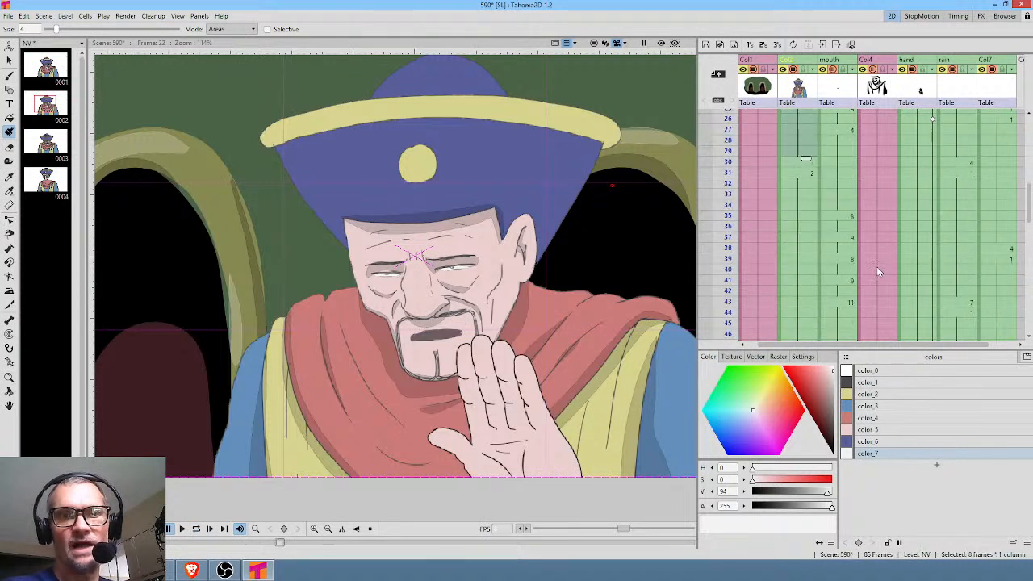
left_click(806, 165)
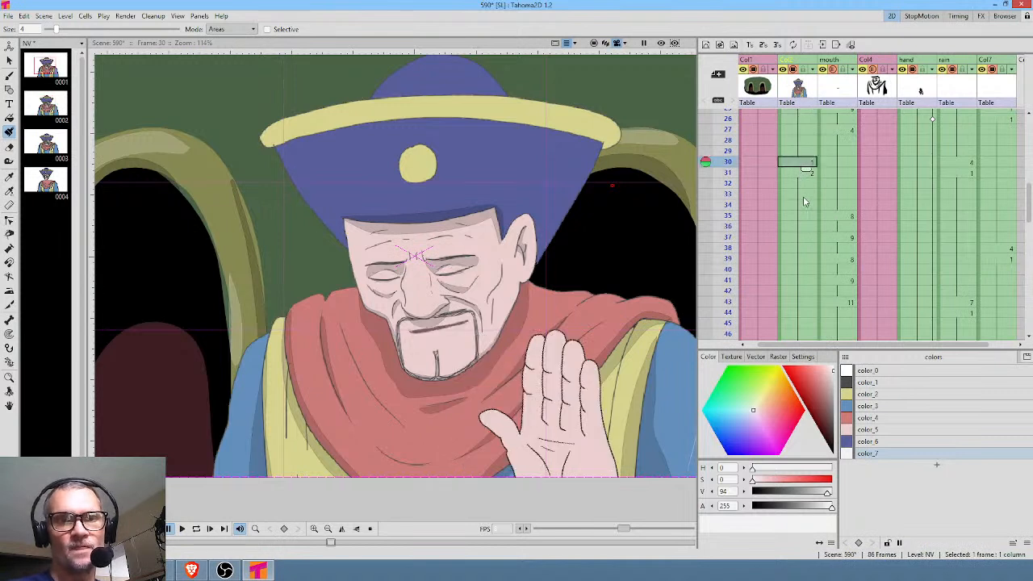
left_click(805, 196)
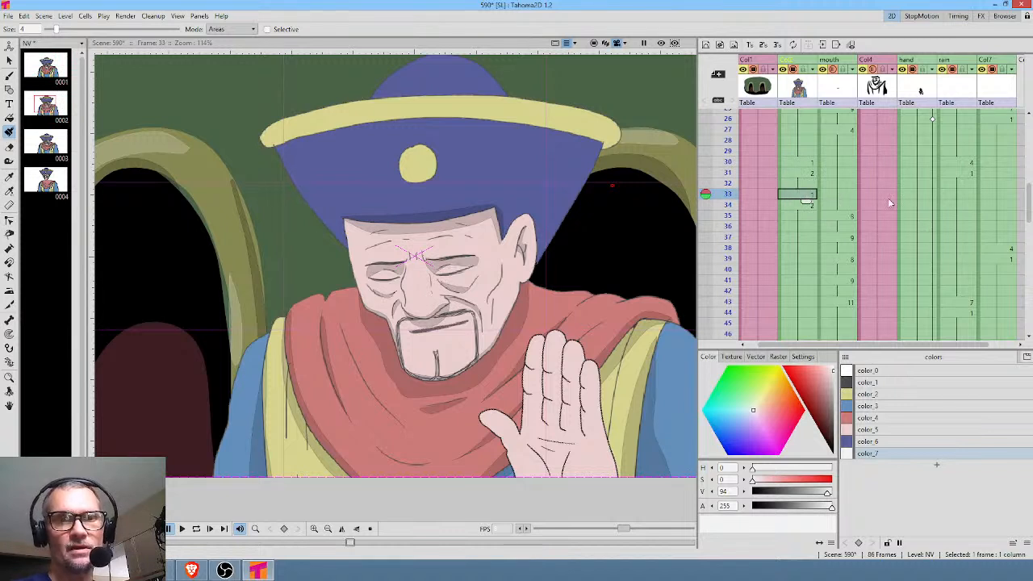
Play the scene from frame 19 and shift the paired blinks two frames earlier in Col2, to frames 28 and 31.
scroll(838, 173, "up", 3)
left_click(803, 177)
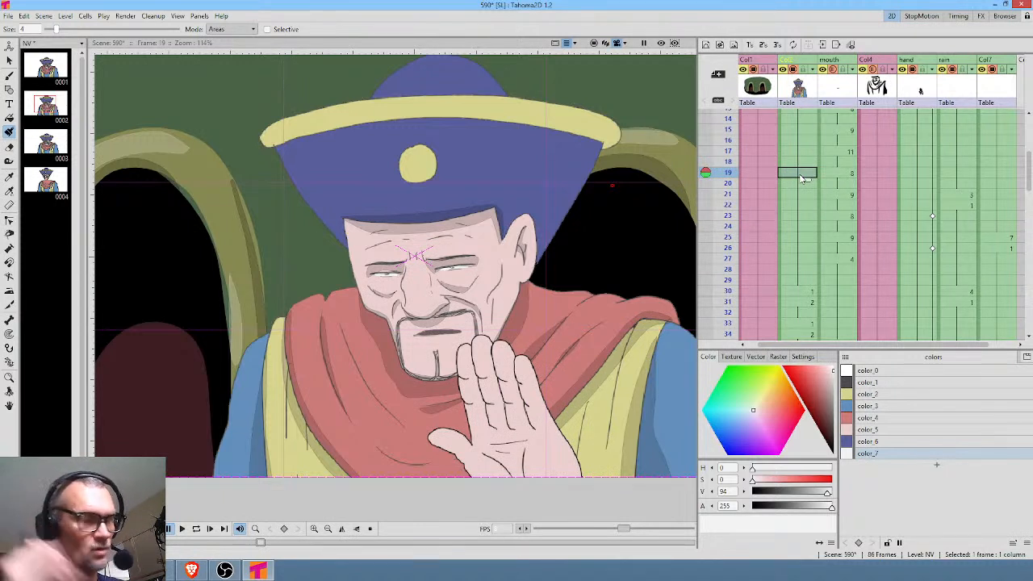
key("p")
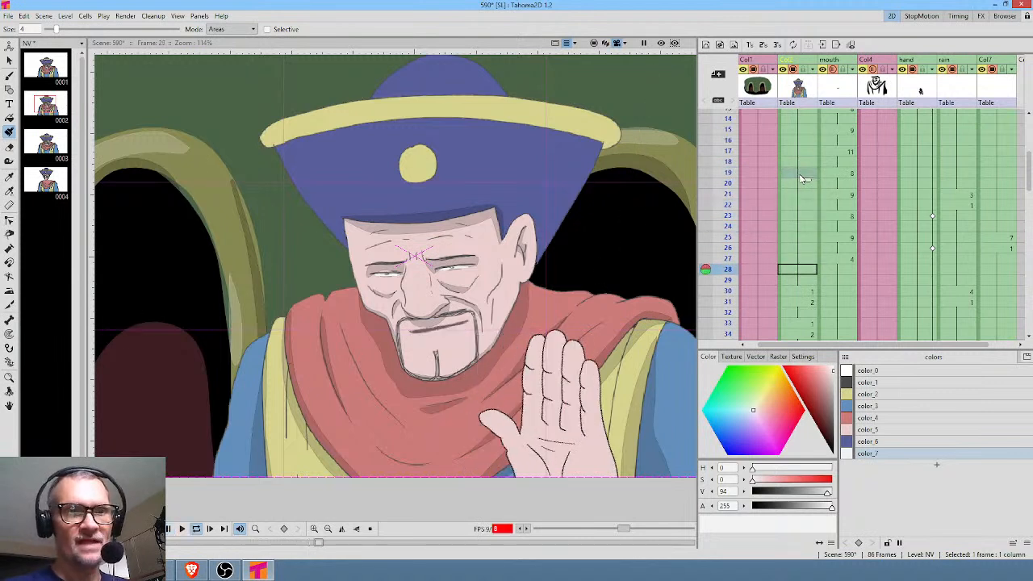
key("p")
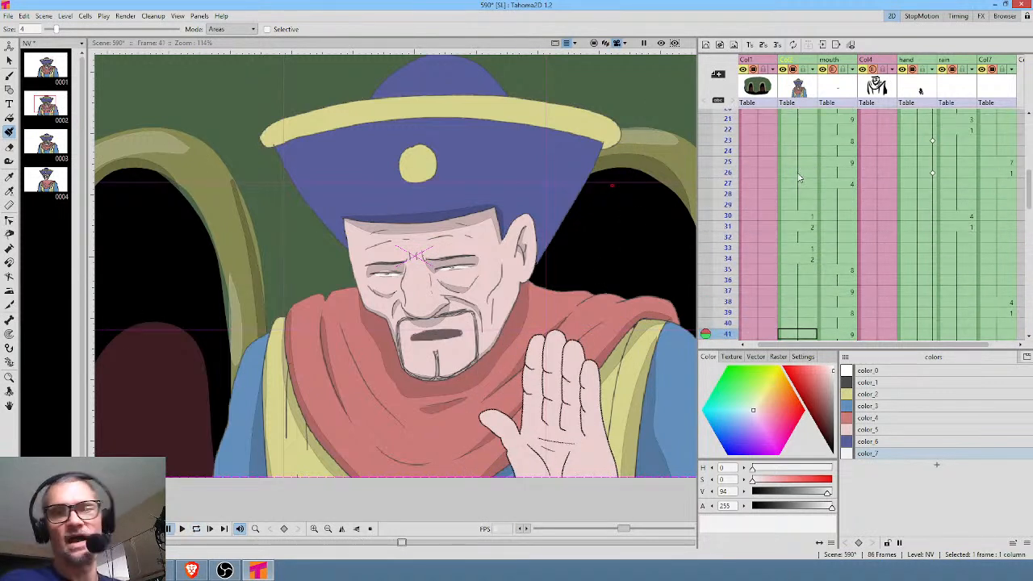
left_click_drag(805, 201, 802, 194)
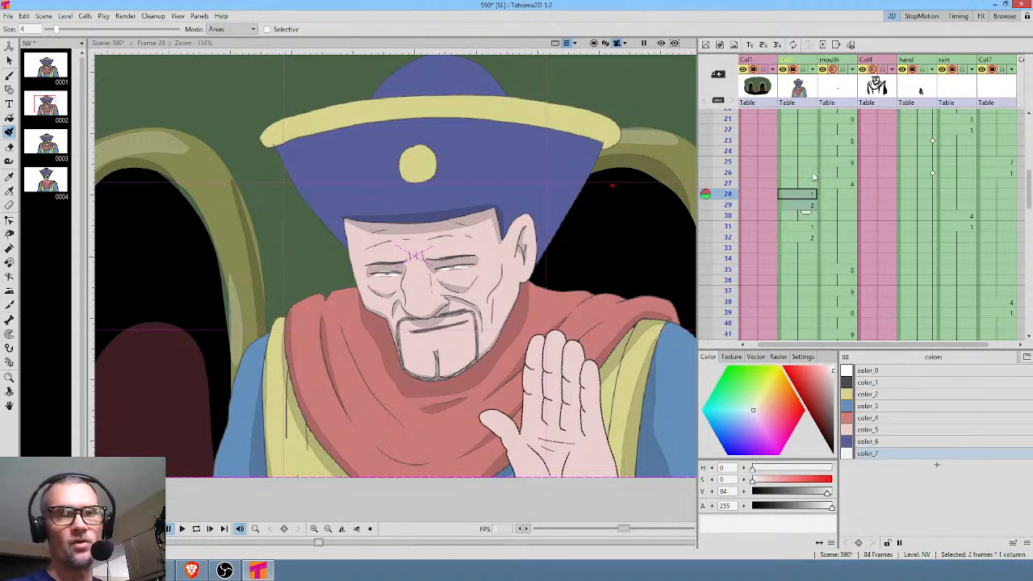
Play the scene from frame 12 and lengthen the pause by inserting five frames across all columns at frame 33.
scroll(811, 183, "up", 4)
left_click(803, 151)
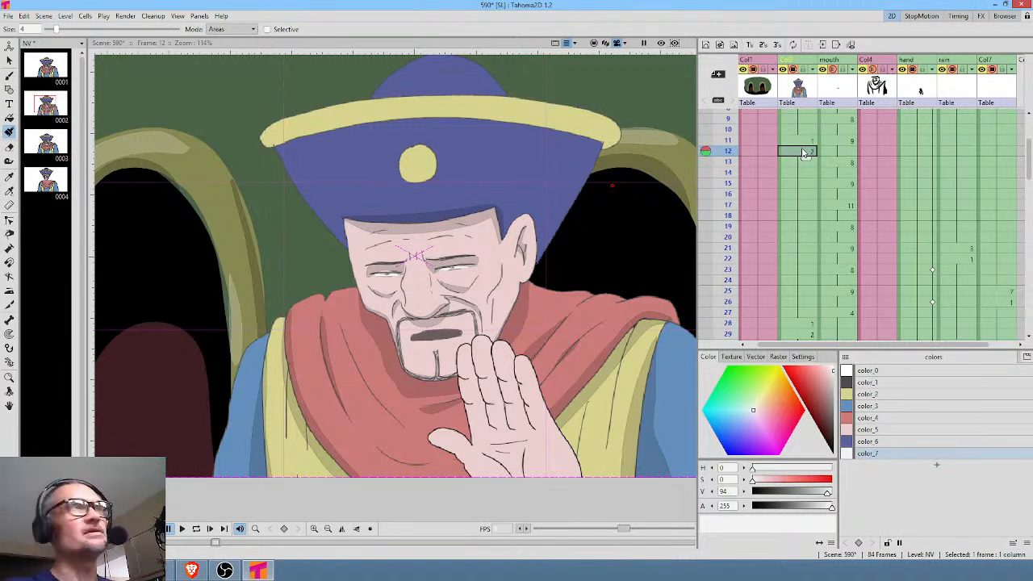
key("l")
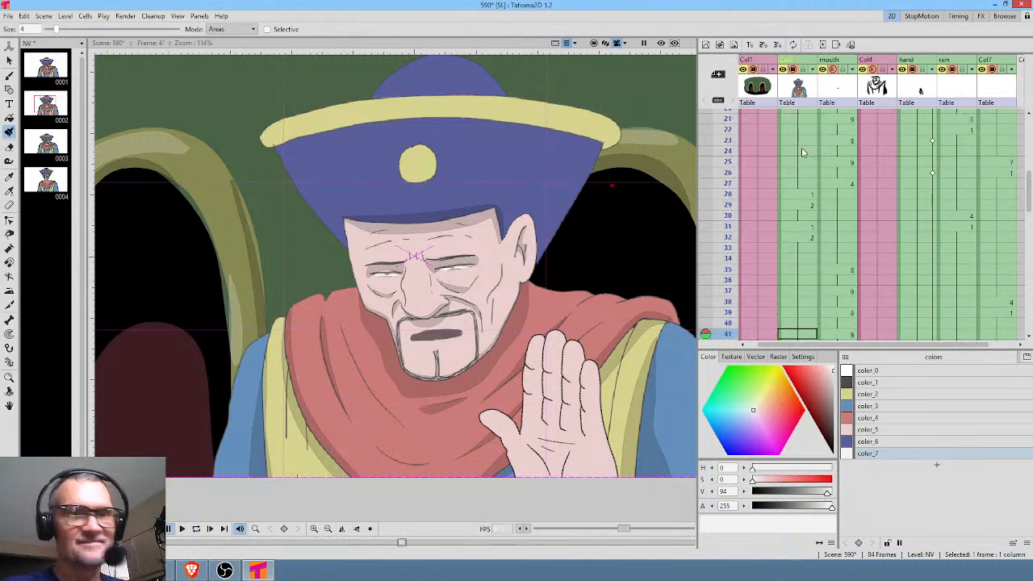
left_click(798, 250)
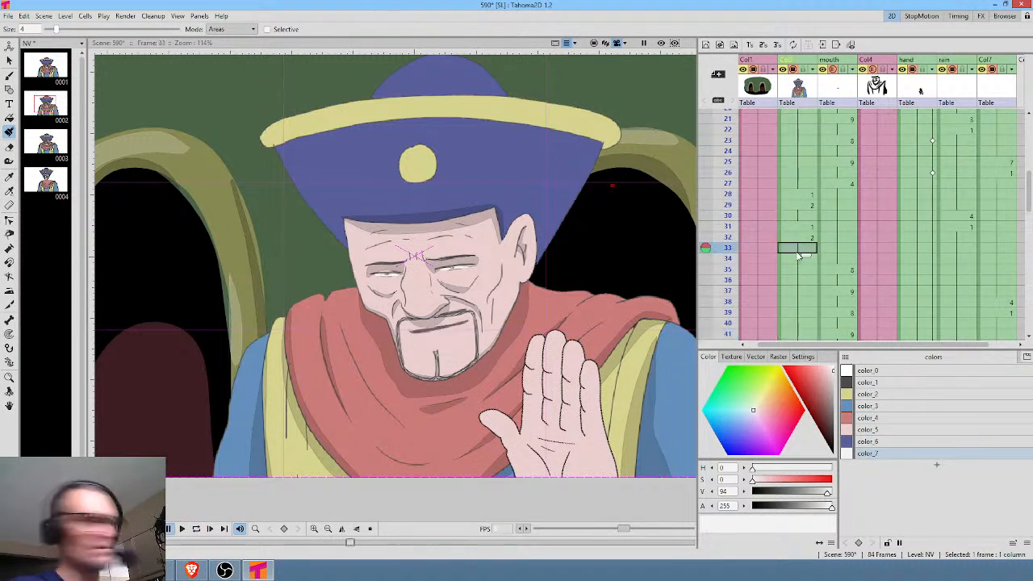
key("F5")
key("F5")
key("F5")
key("F5")
key("F5")
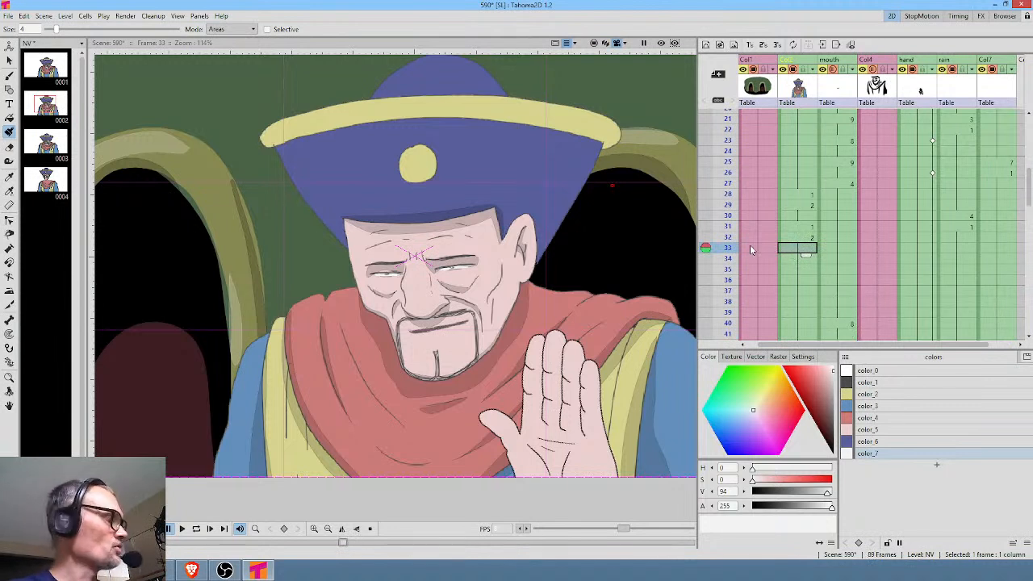
Play the scene from the start and delete frames 70 and 71 from Col2.
key("l")
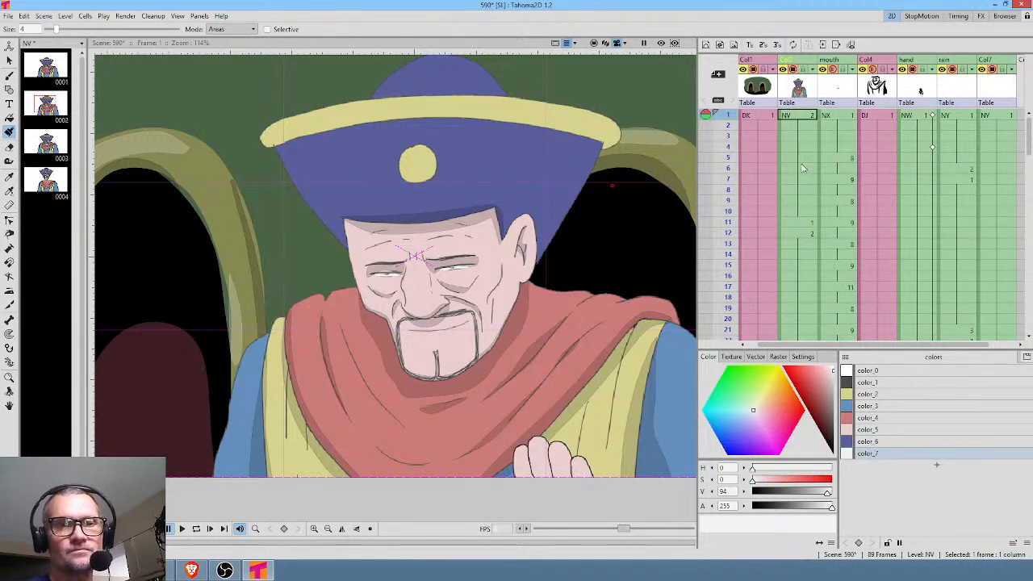
key("l")
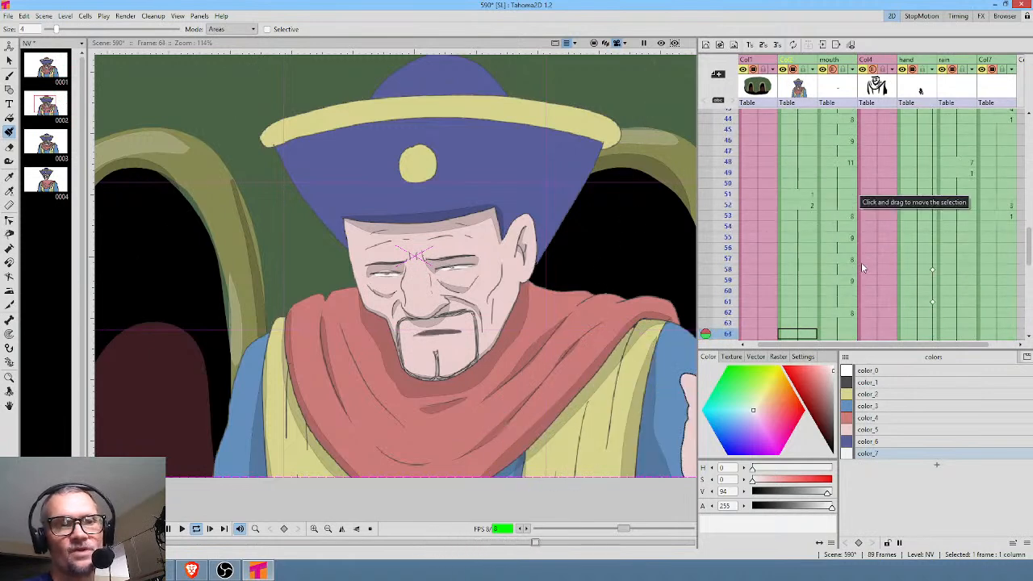
key("l")
scroll(891, 291, "down", 2)
left_click_drag(810, 246, 814, 265)
key("Delete")
Trim Col2 to the length of the other columns by deleting frames 84 to 87, and return to frame 1.
scroll(833, 271, "down", 6)
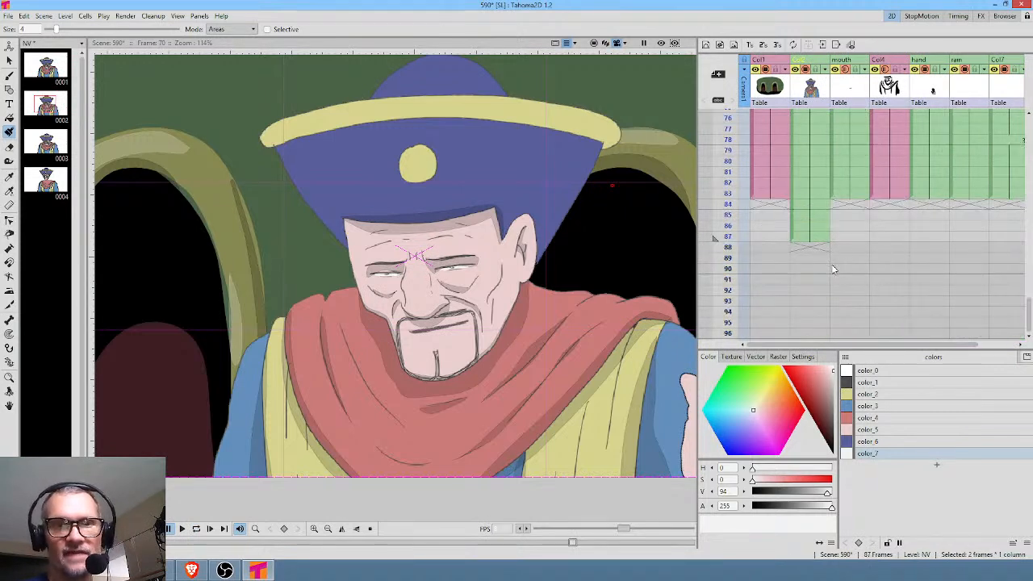
left_click_drag(816, 206, 815, 239)
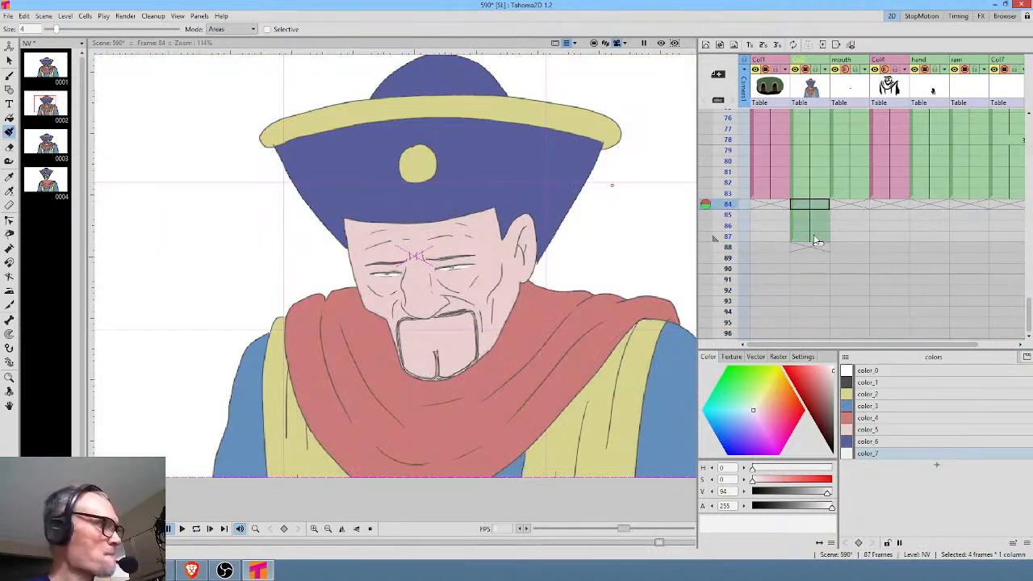
key("Delete")
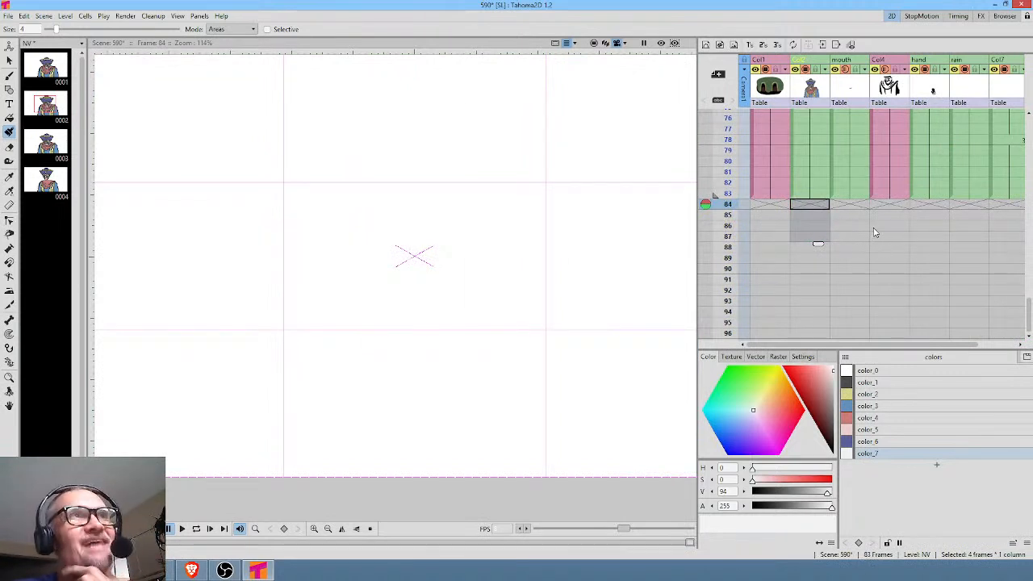
scroll(872, 230, "up", 15)
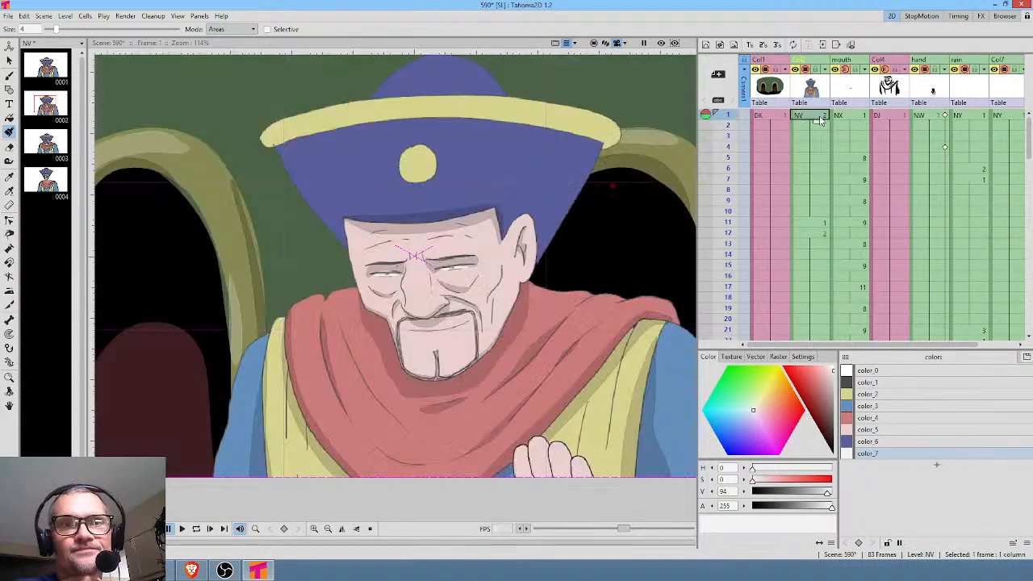
left_click(815, 116)
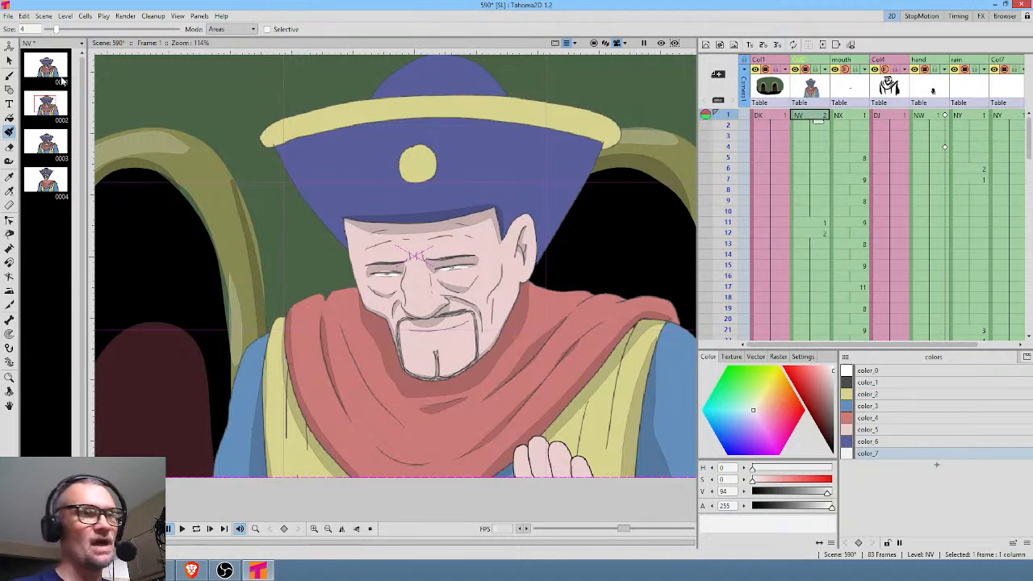
Compare drawings 2 and 4 of the NV level and view the empty slot after drawing 4.
left_click(48, 182)
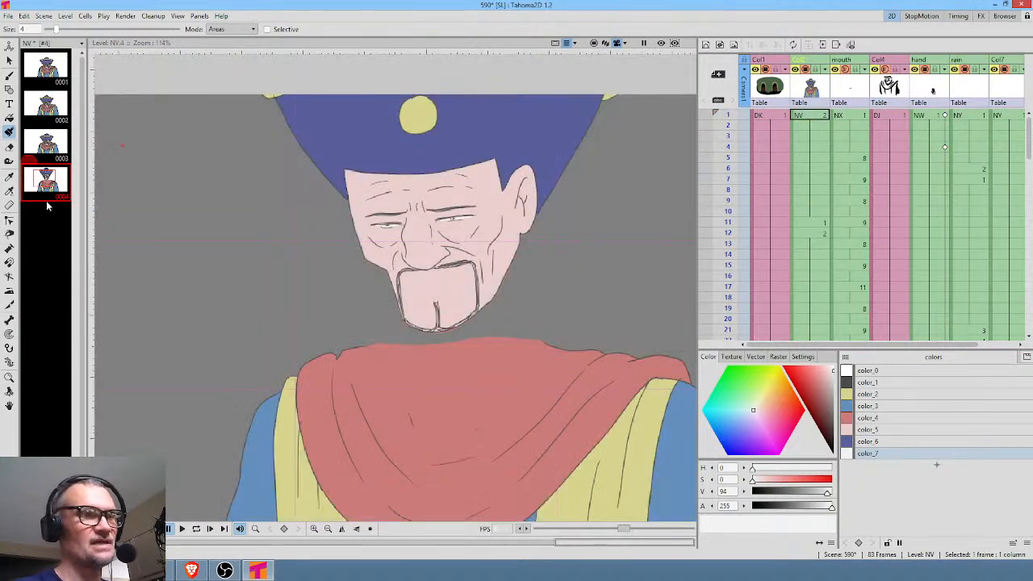
left_click(58, 105)
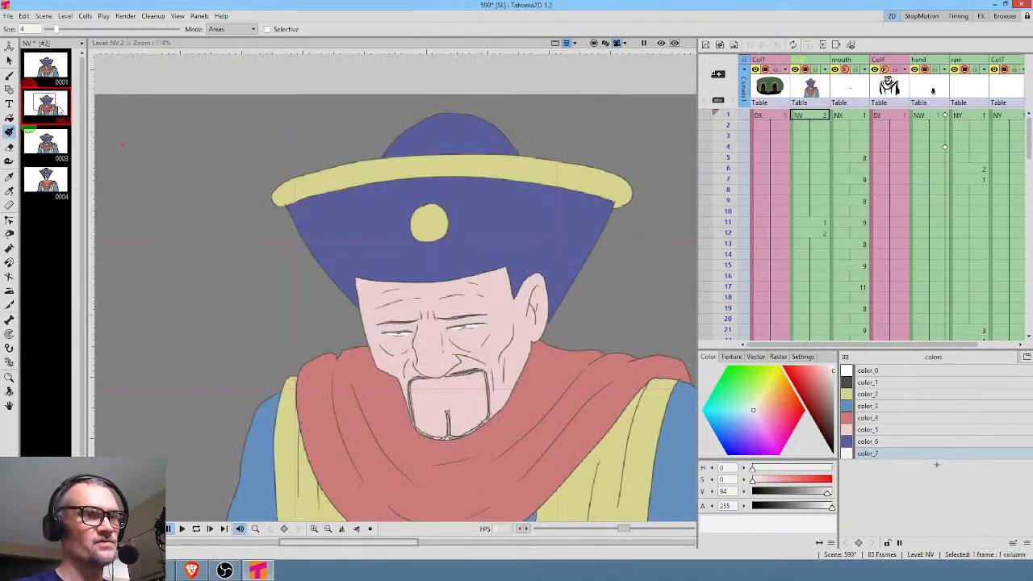
left_click(50, 179)
left_click(47, 208)
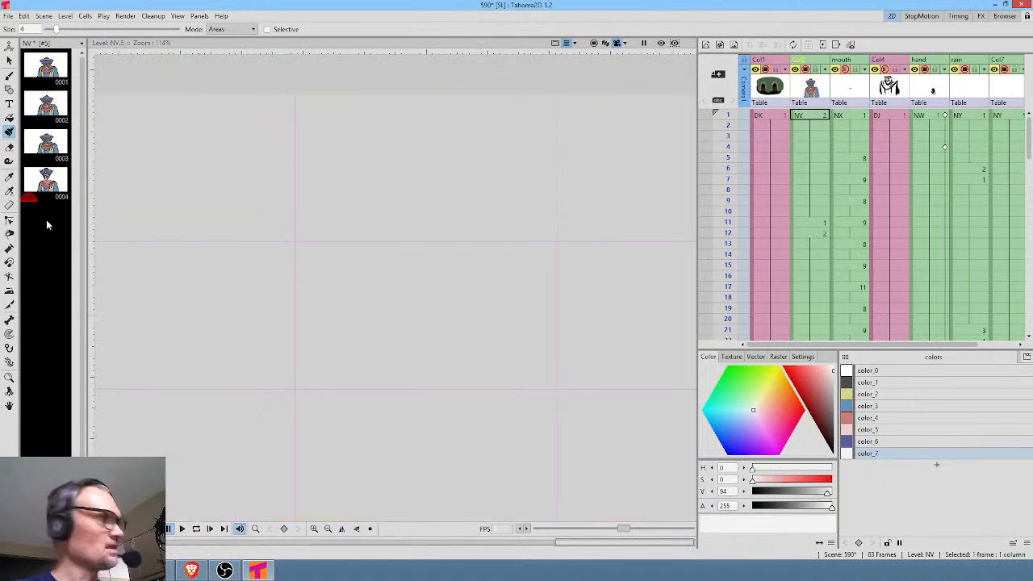
left_click(56, 188)
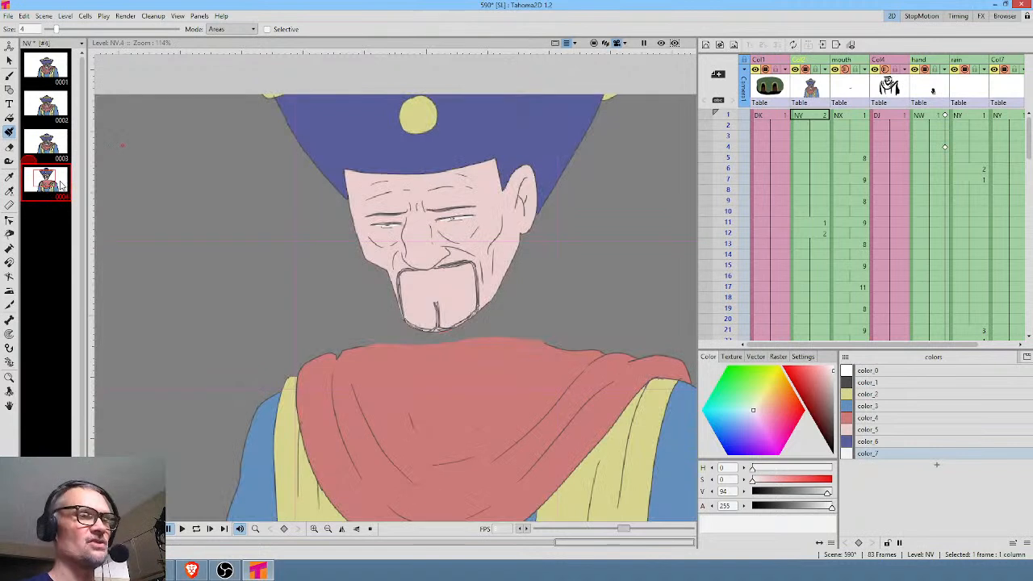
left_click(50, 208)
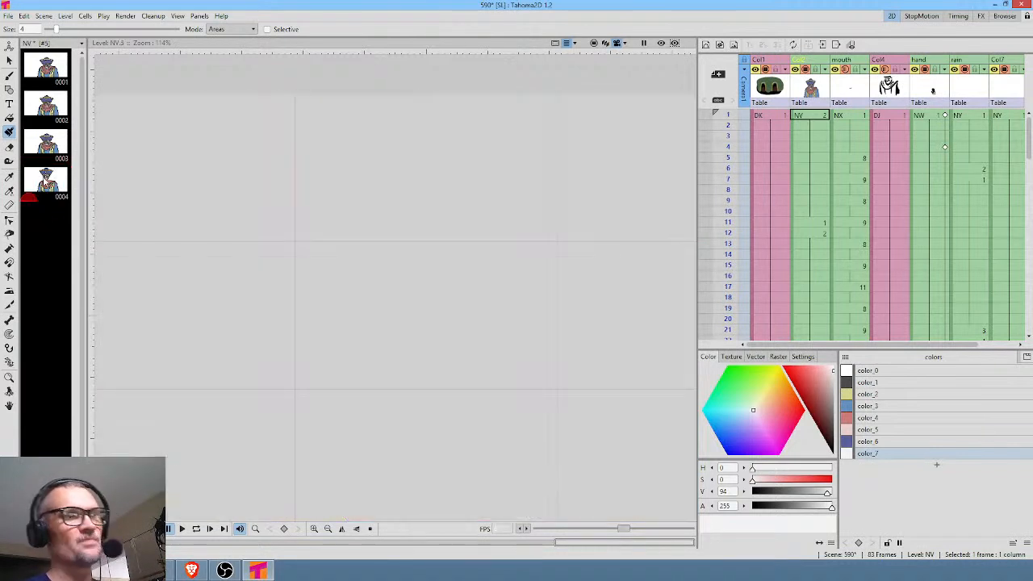
left_click(47, 182)
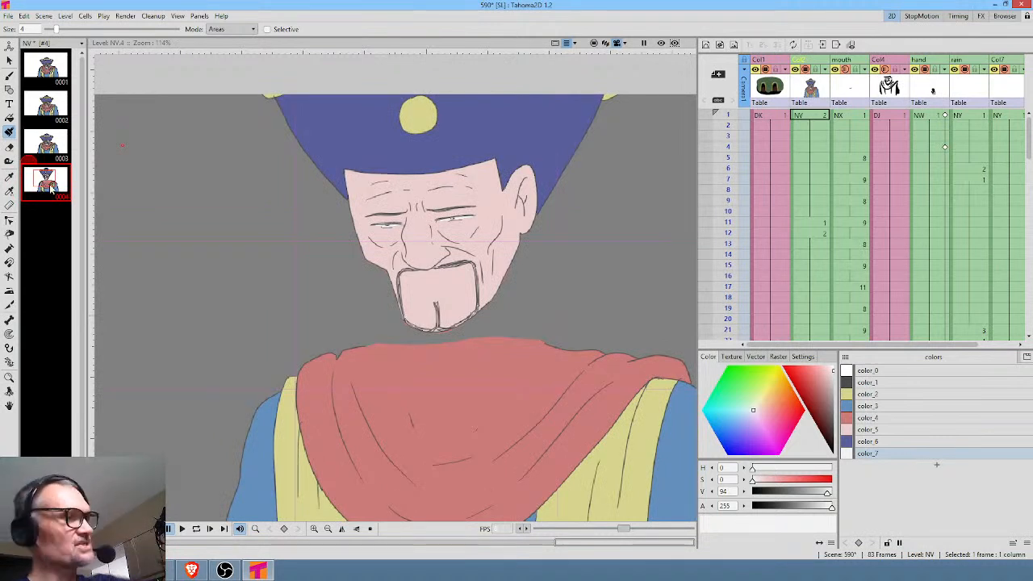
Try inserting a blank drawing before drawing 4 of the NV level, delete it, and view the last drawing again.
key("Insert")
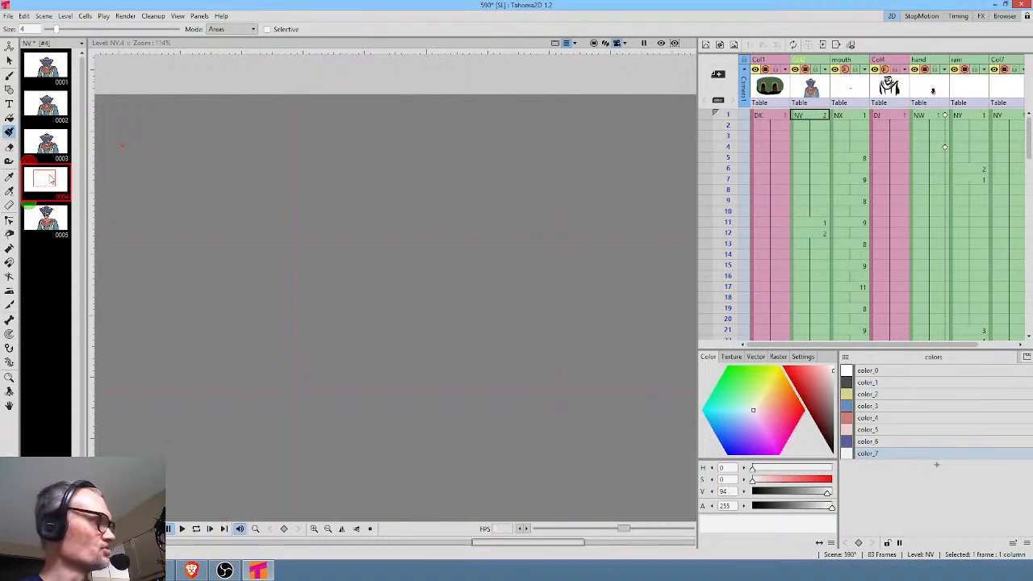
key("Delete")
left_click(51, 180)
left_click(38, 213)
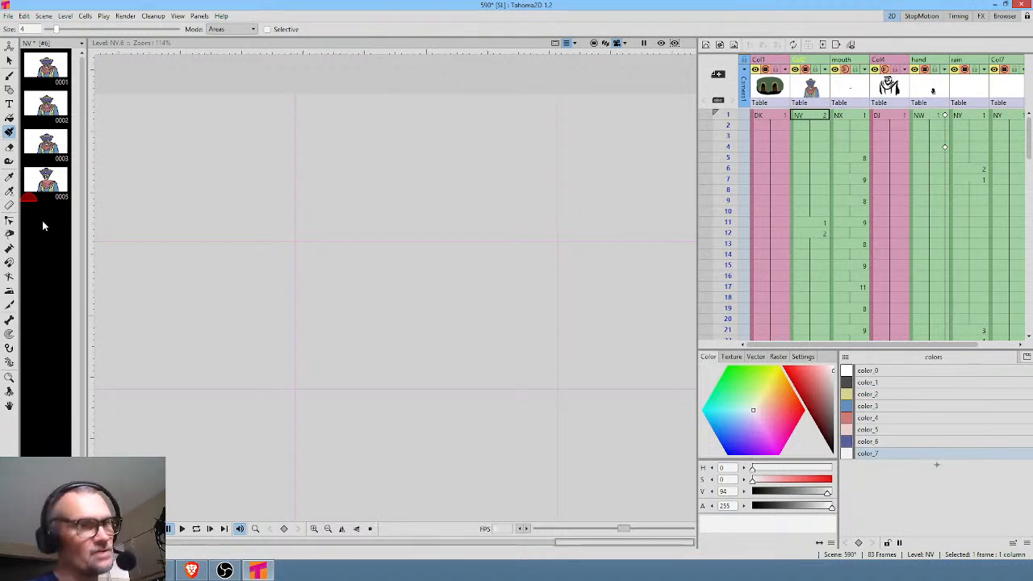
left_click(60, 188)
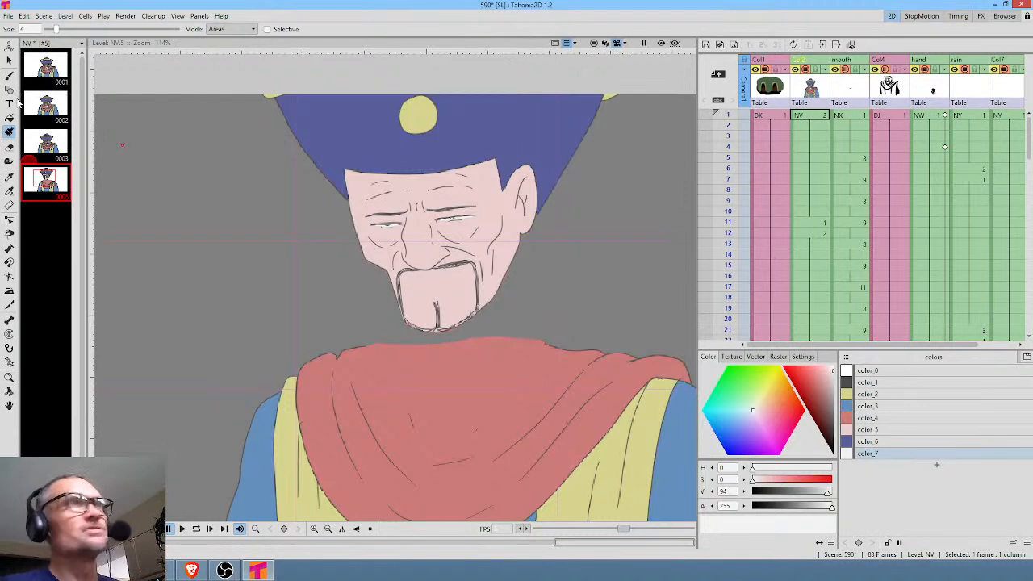
left_click(42, 247)
left_click(55, 190)
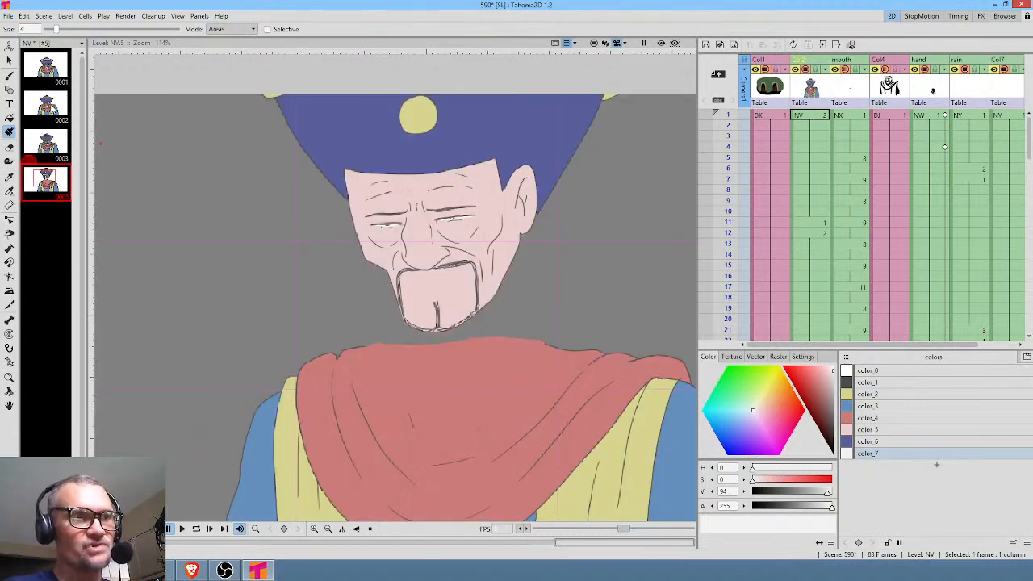
Look through the drawings of the NV level one by one, ending on the last drawing.
left_click(55, 109)
left_click(58, 67)
left_click(52, 113)
left_click(44, 139)
left_click(48, 176)
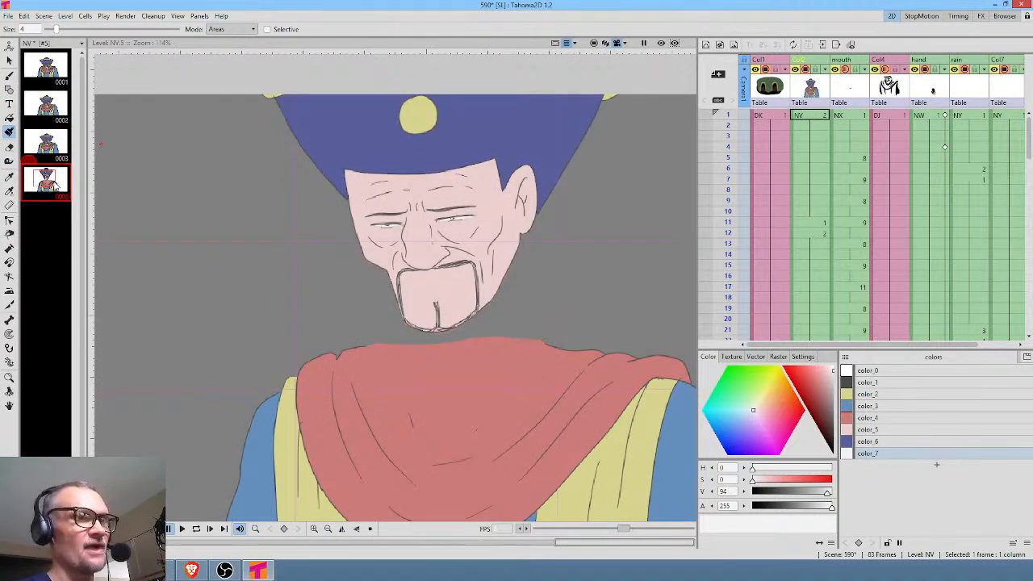
Try inserting a blank drawing 4 before the last drawing of the NV level, and delete it again after undoing its first deletion.
key("Insert")
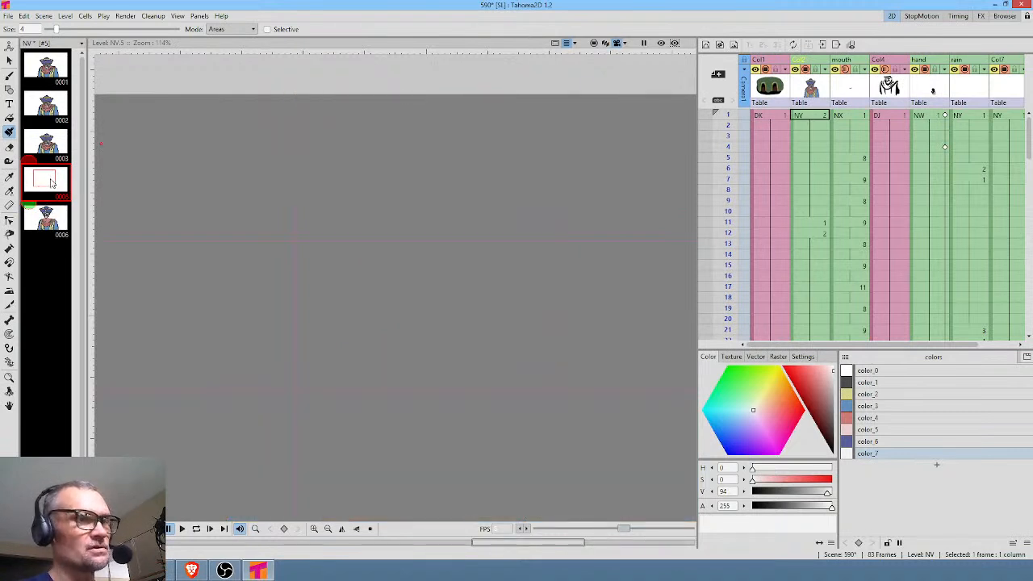
key("Delete")
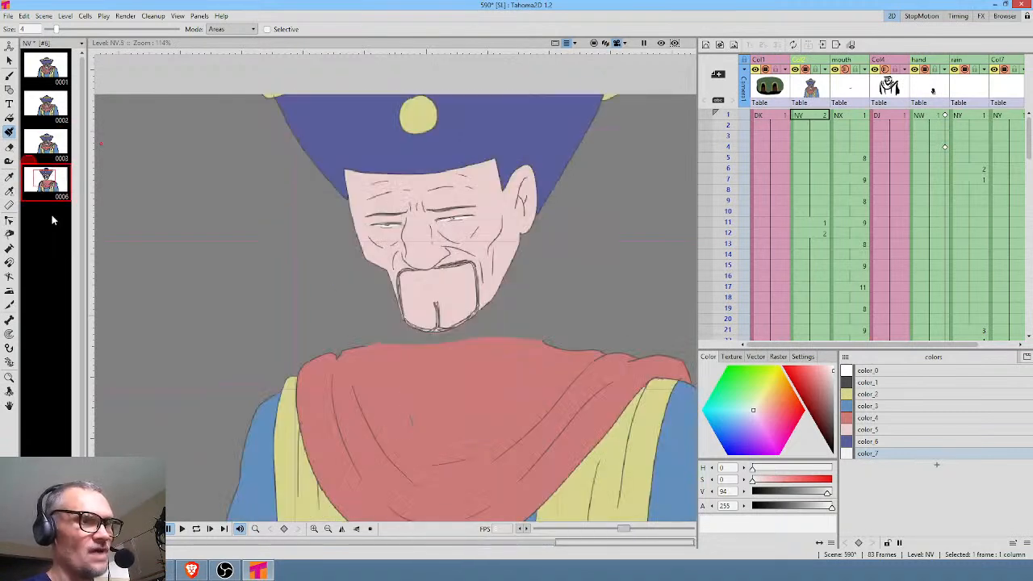
key("ctrl+z")
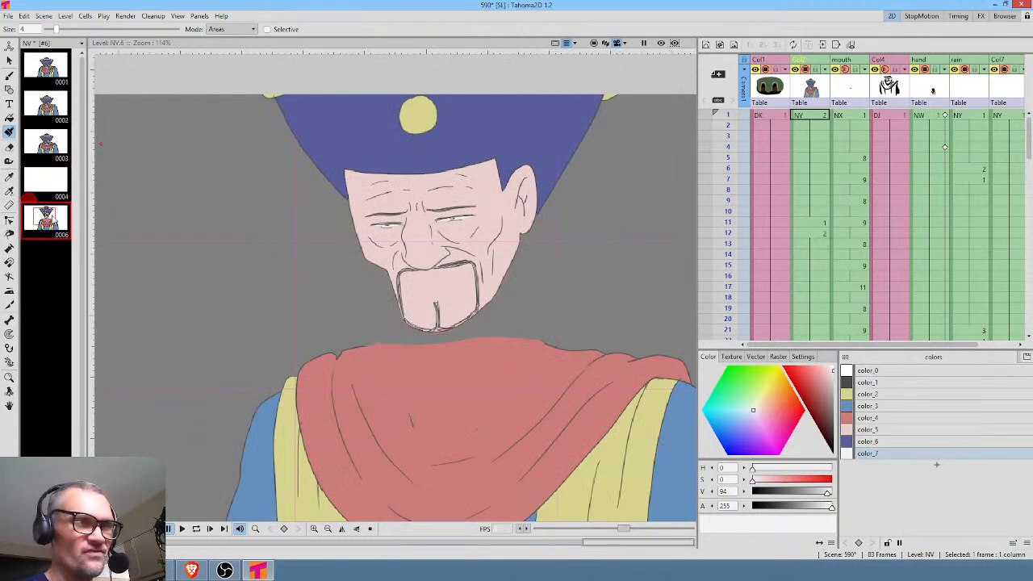
left_click(50, 197)
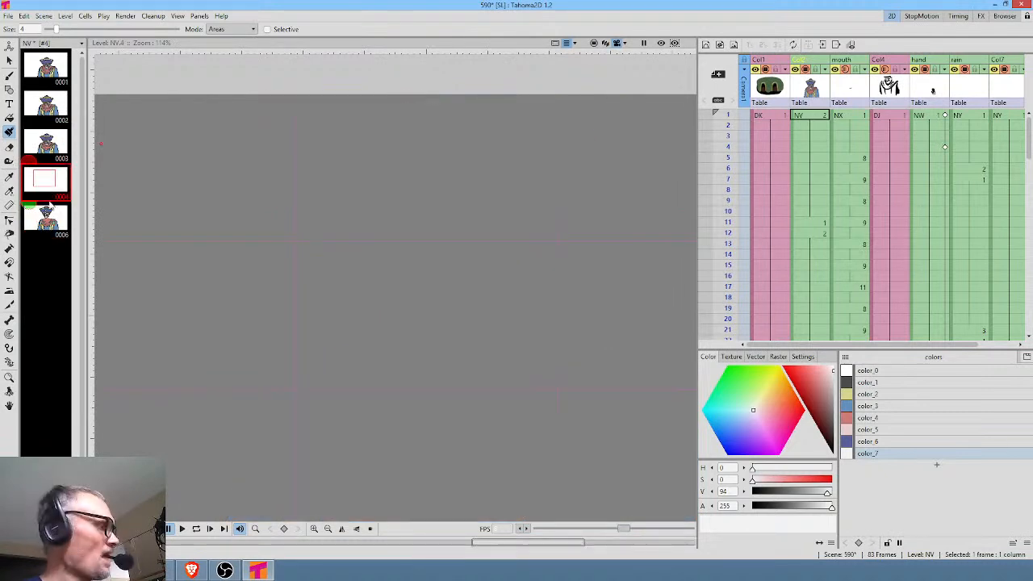
key("Delete")
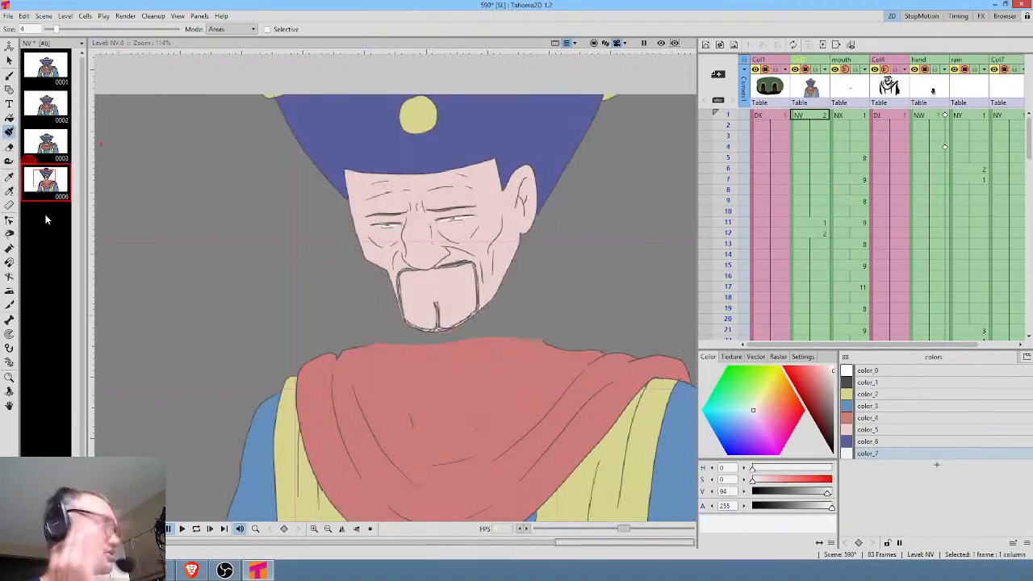
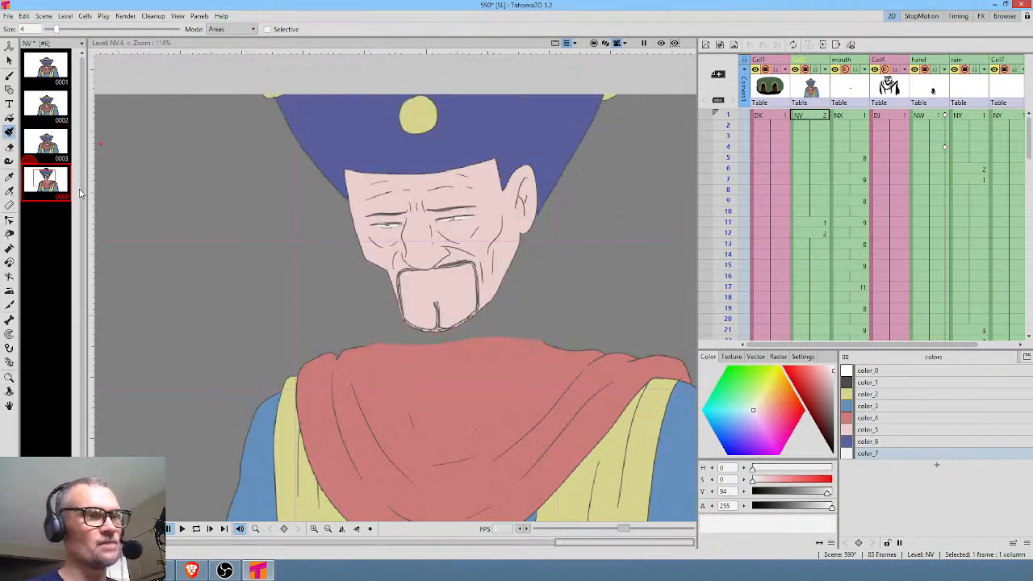
Insert a blank drawing before the last drawing of the NV level and review the drawings around it.
key("Insert")
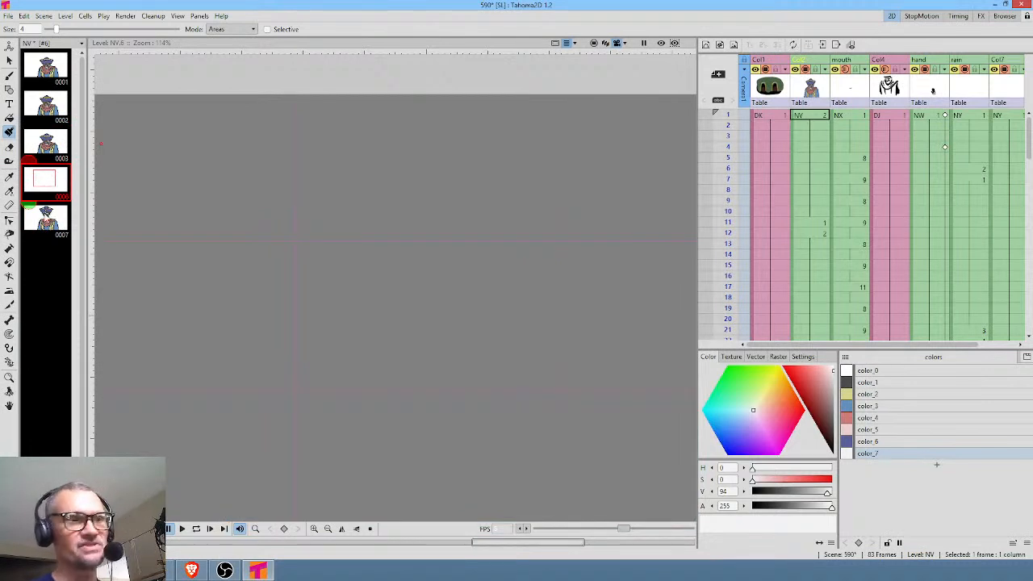
left_click(46, 218)
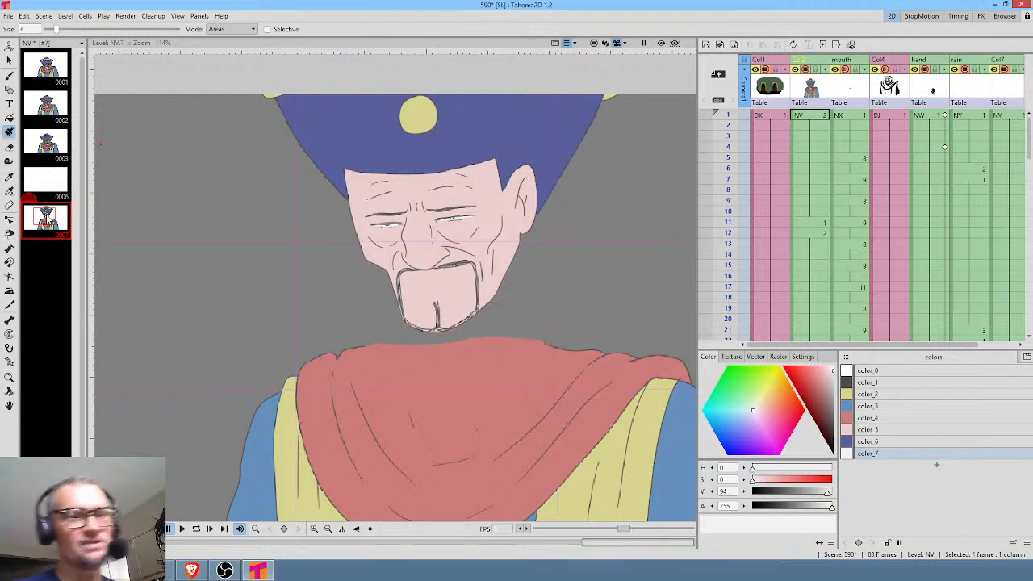
middle_click(454, 227)
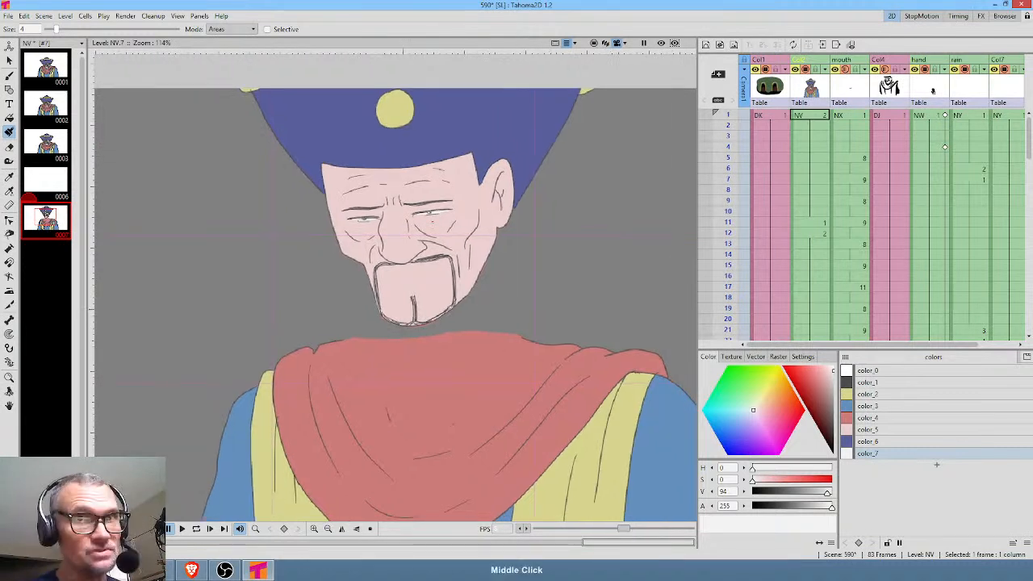
left_click(54, 98)
left_click(54, 132)
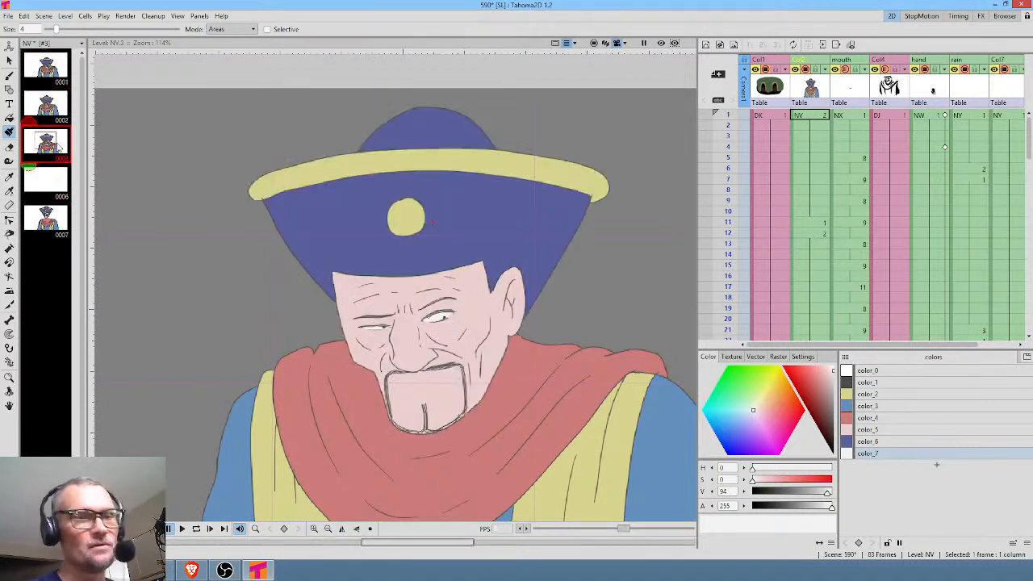
left_click(45, 101)
left_click_drag(546, 310, 522, 236)
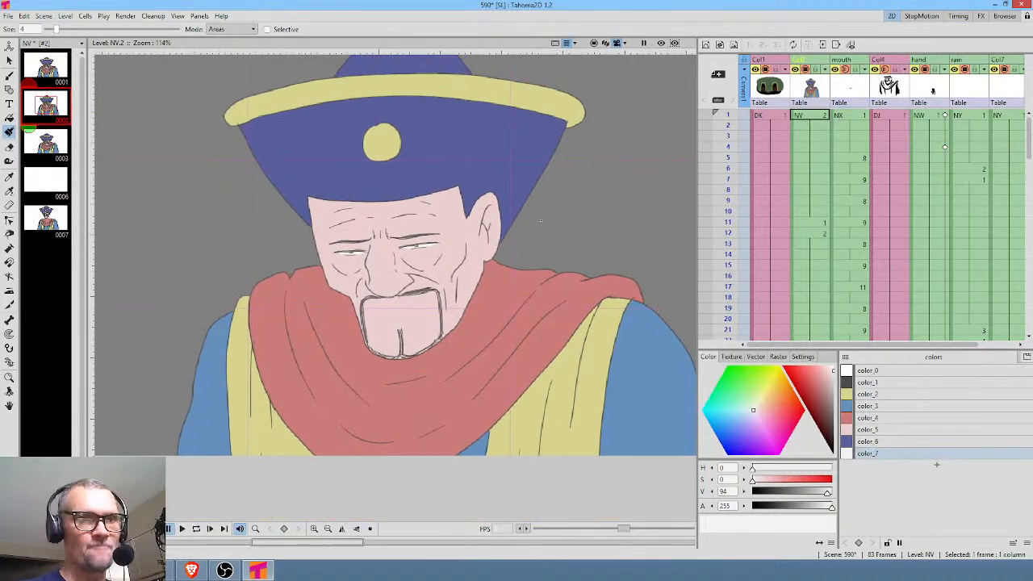
Copy the whole figure from drawing 2 of the NV level into blank drawing 6 using a freehand selection.
scroll(553, 225, "down", 3)
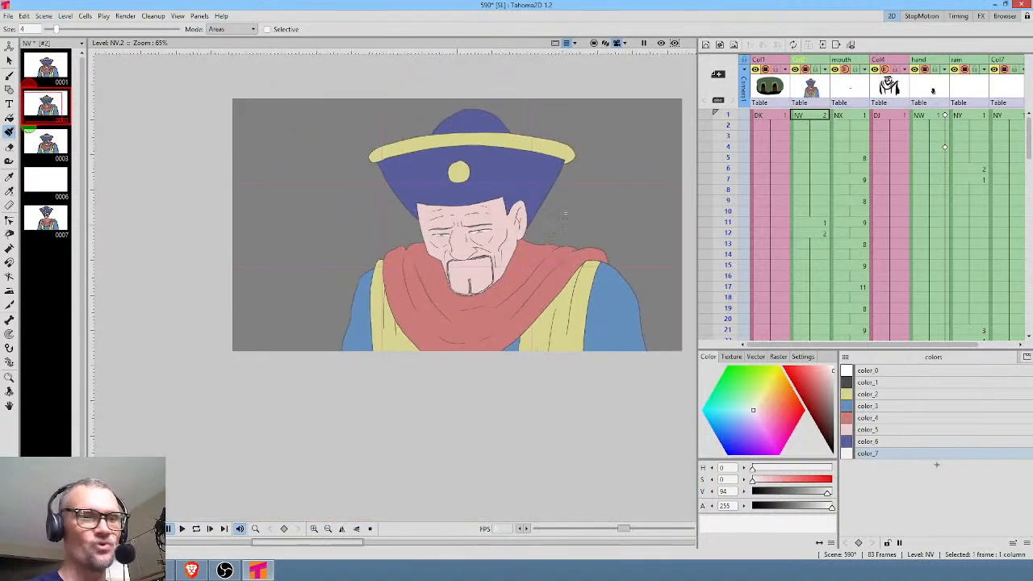
left_click_drag(563, 218, 513, 260)
key("s")
mouse_move(548, 142)
left_mouse_down()
mouse_move(290, 443)
mouse_move(507, 111)
left_mouse_up()
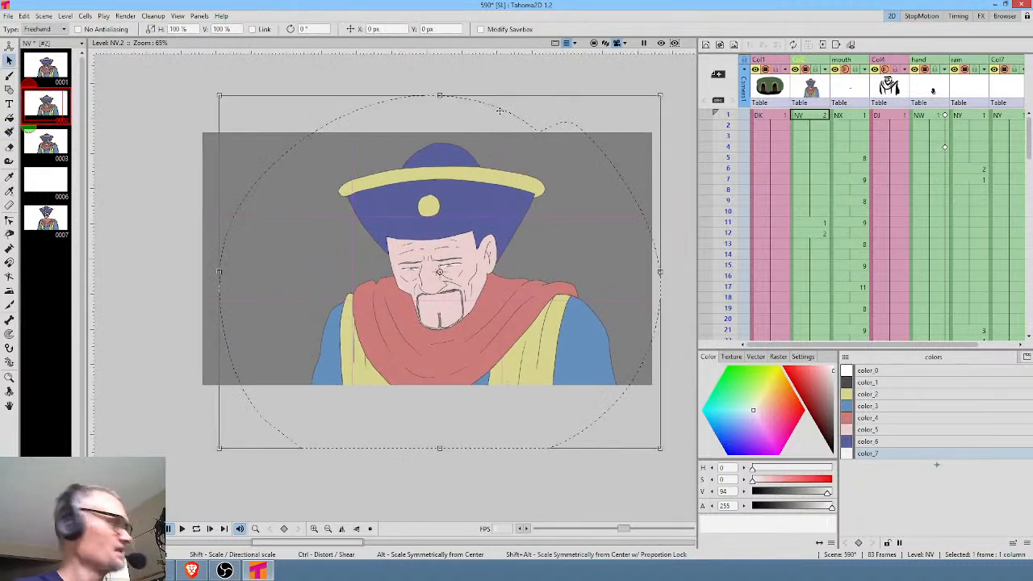
left_click(52, 179)
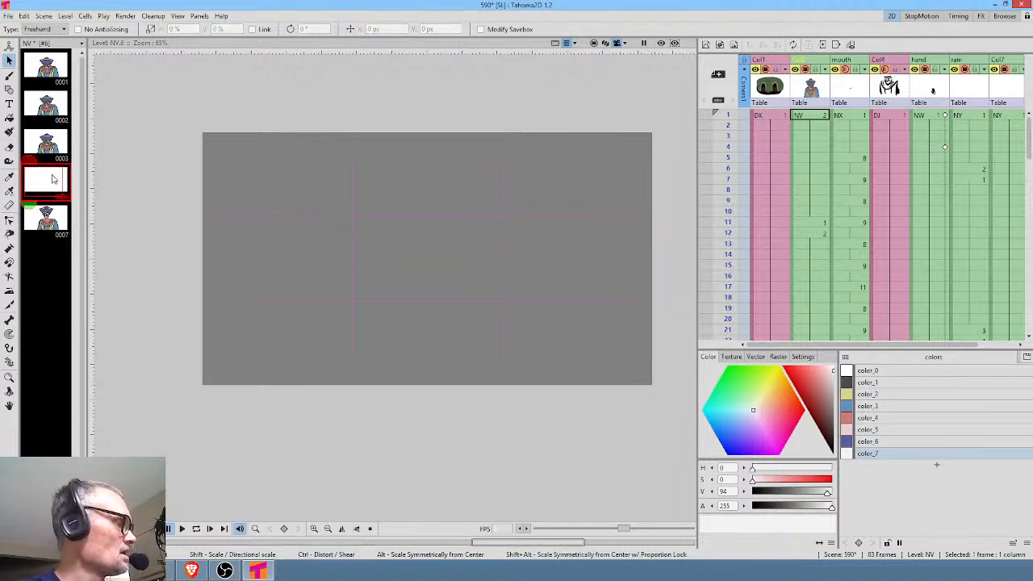
key("ctrl+v")
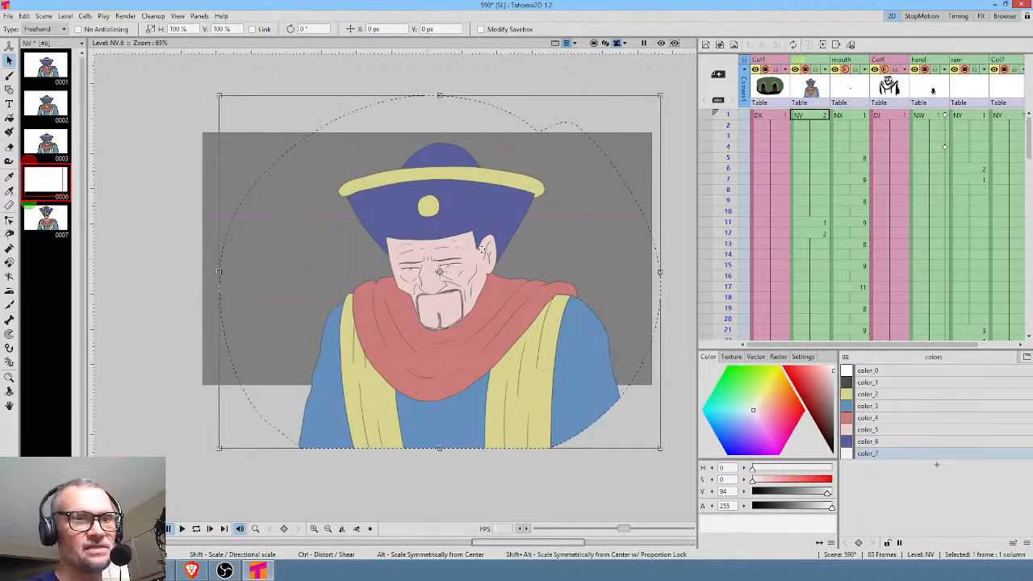
Paint the irises of both eyes in drawing 6 over with color_7, using the Lines & Areas paint brush mode.
scroll(468, 248, "up", 4)
scroll(436, 286, "up", 2)
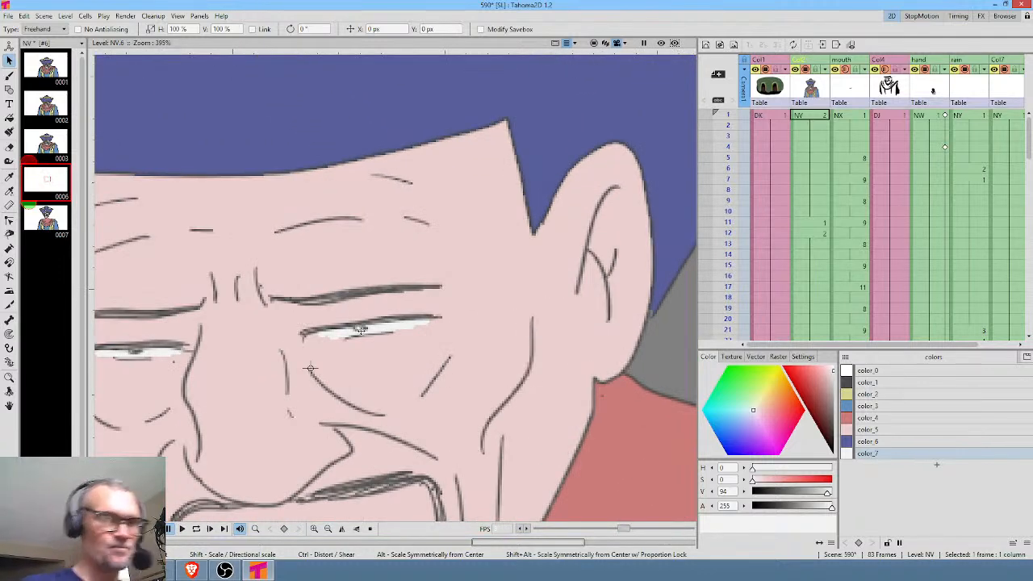
key("k")
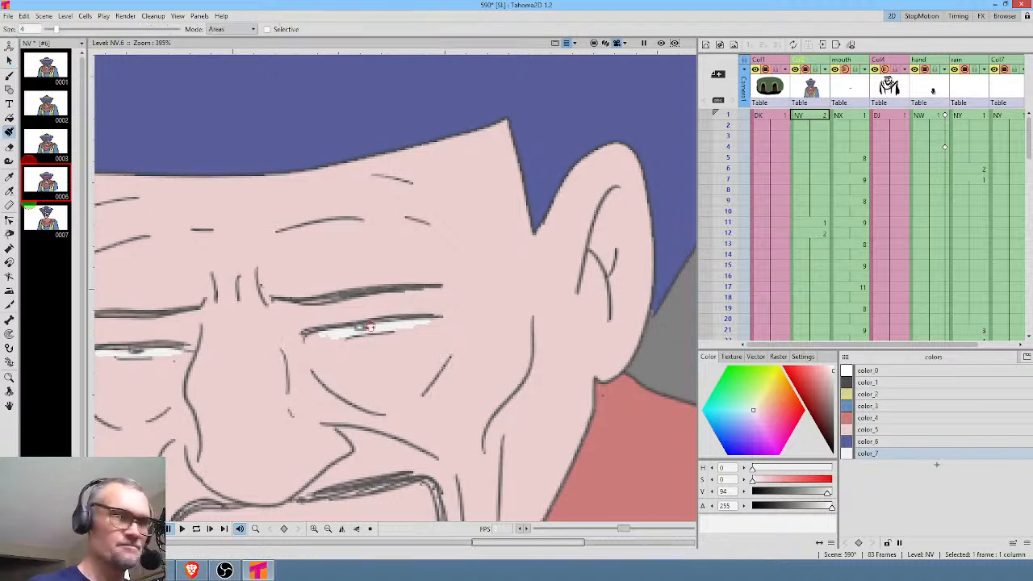
left_click(231, 30)
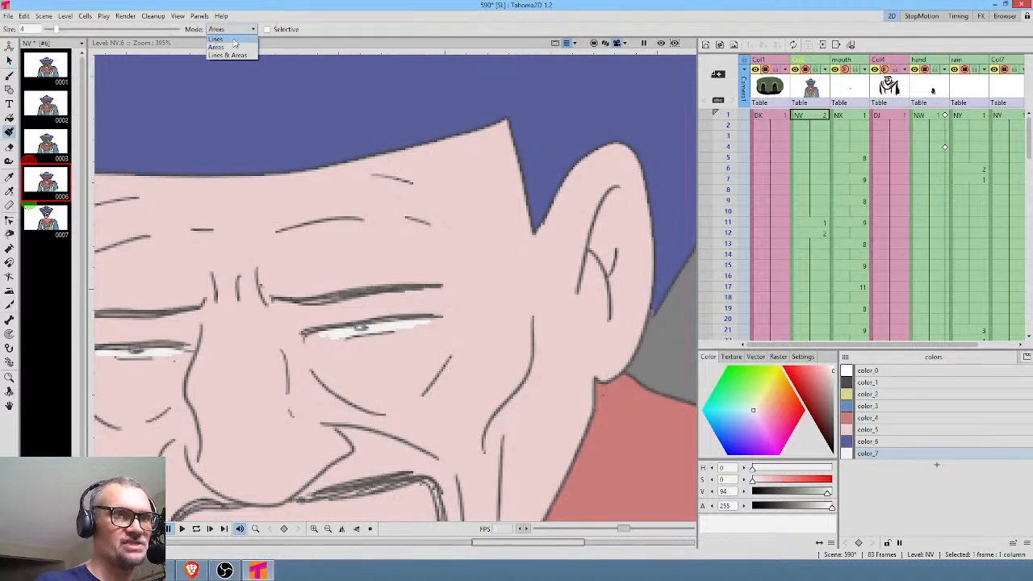
left_click(230, 55)
left_click_drag(352, 330, 459, 314)
left_click_drag(232, 324, 263, 322)
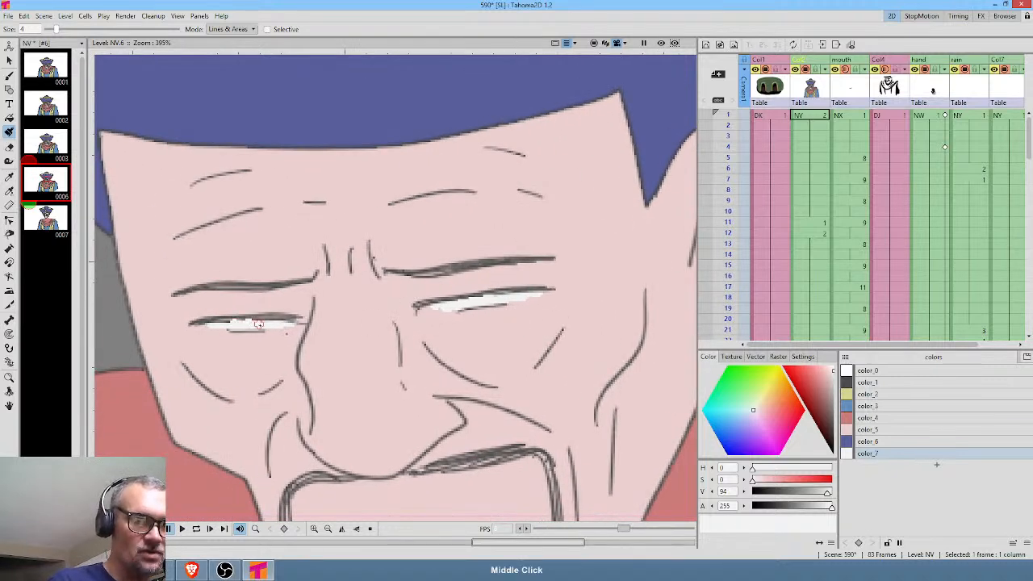
Draw new dark irises with color_1 in drawing 6, placed toward the right-hand end of each eye.
left_click(875, 383)
key("b")
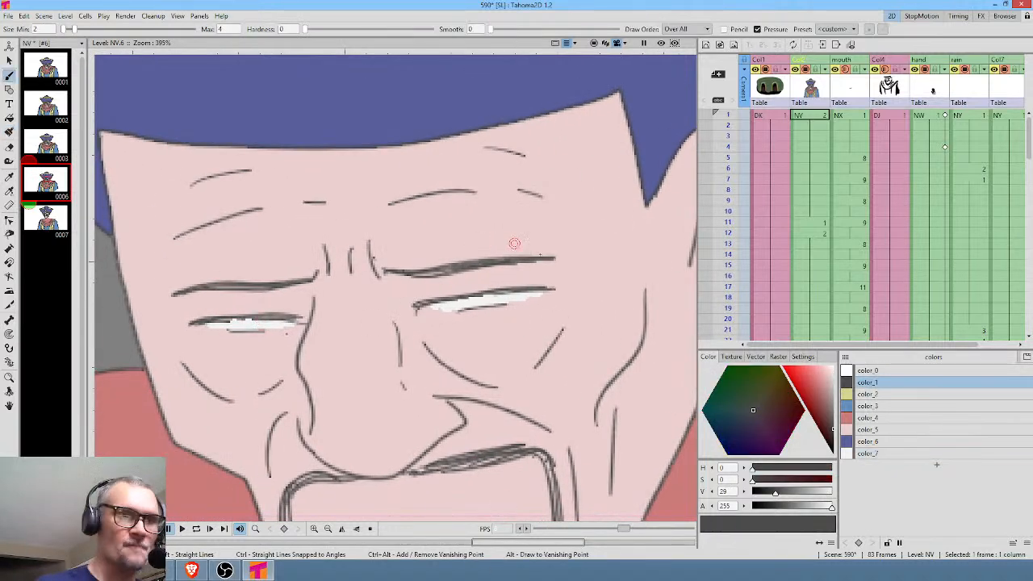
mouse_move(525, 290)
left_mouse_down()
mouse_move(513, 295)
mouse_move(522, 293)
left_mouse_up()
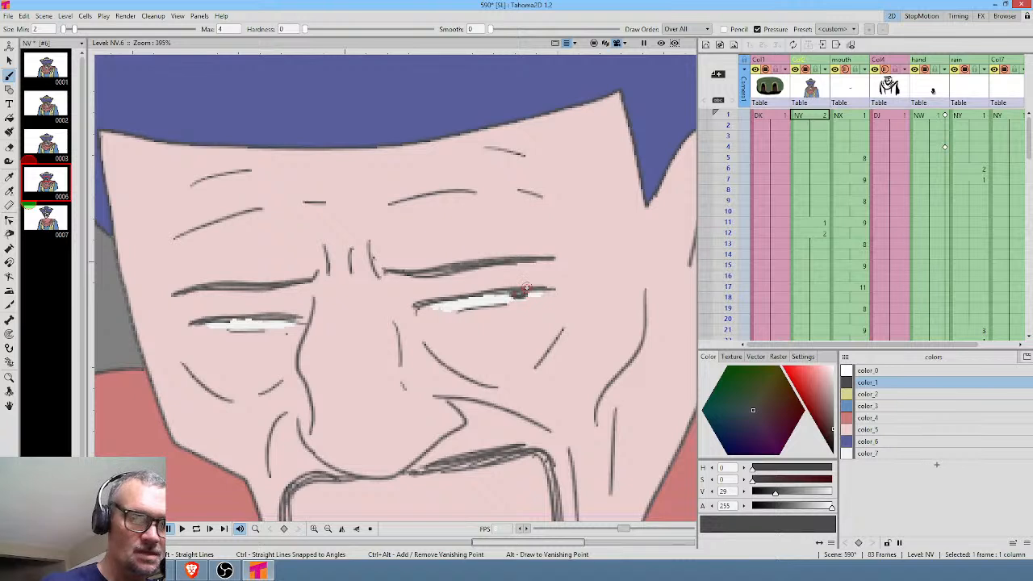
mouse_move(273, 319)
left_mouse_down()
mouse_move(263, 323)
mouse_move(274, 323)
left_mouse_up()
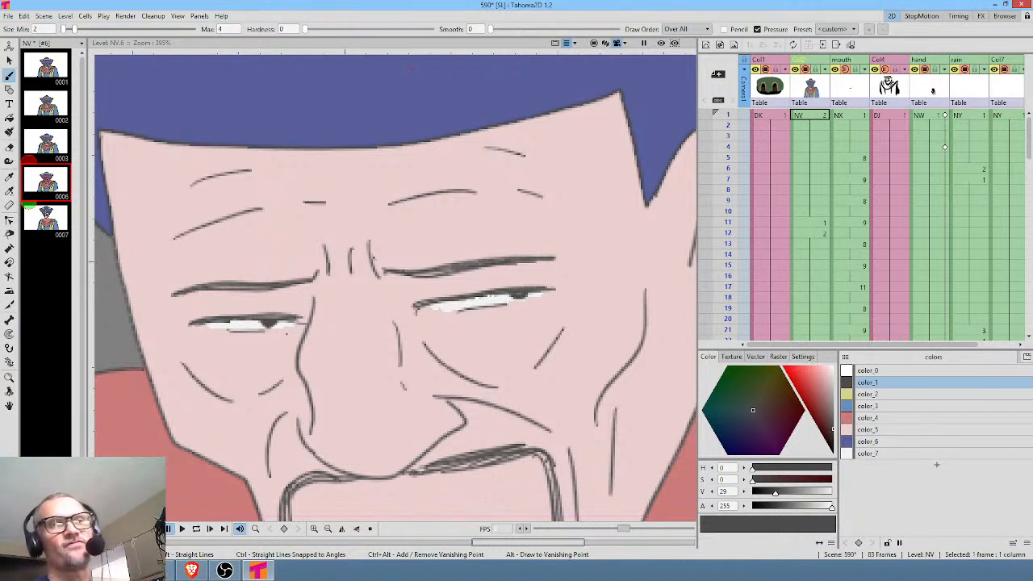
scroll(413, 121, "down", 5)
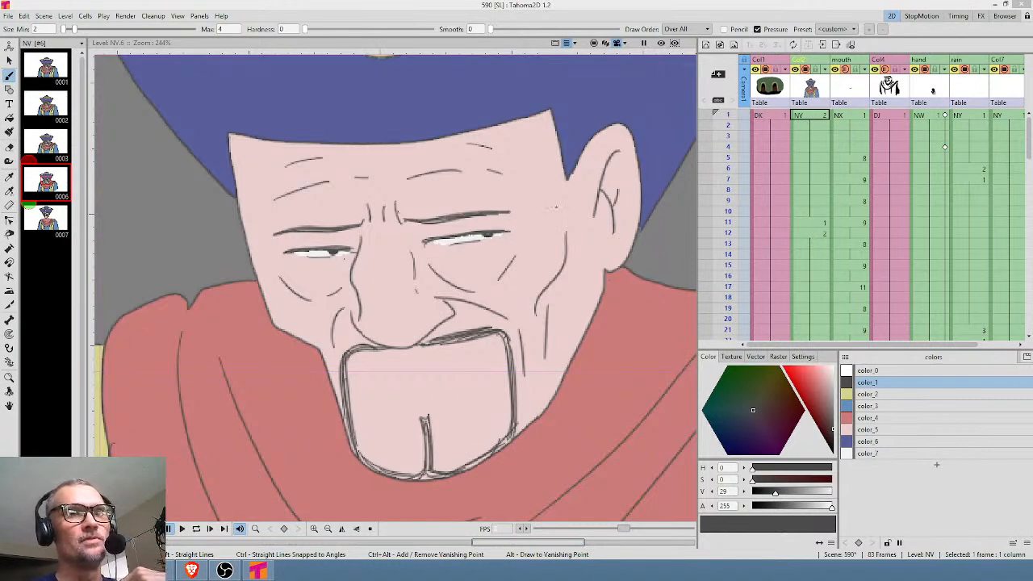
scroll(475, 194, "down", 5)
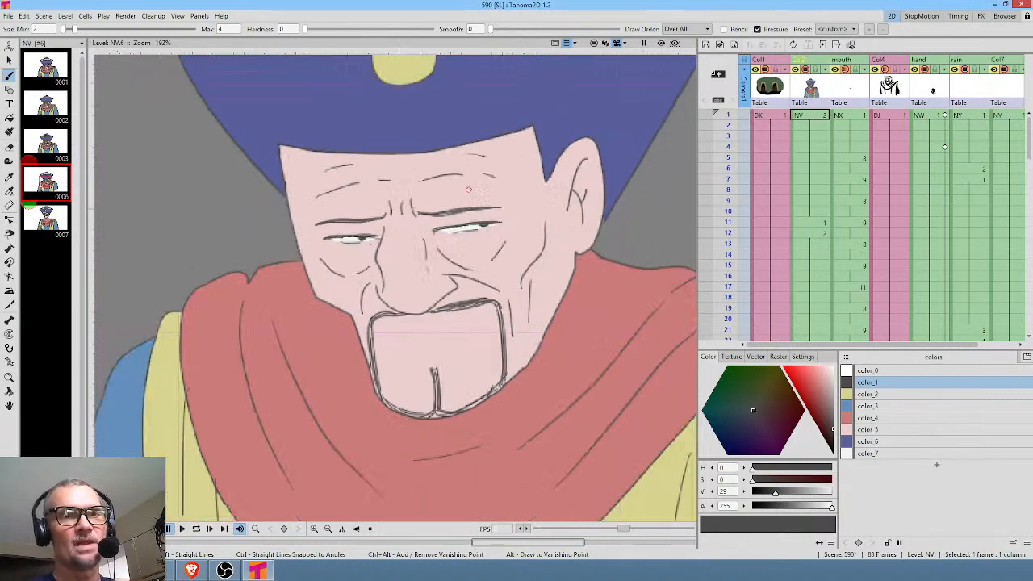
View frame 1 of the scene and compare drawings 3 and 6 of the NV level.
left_click(815, 117)
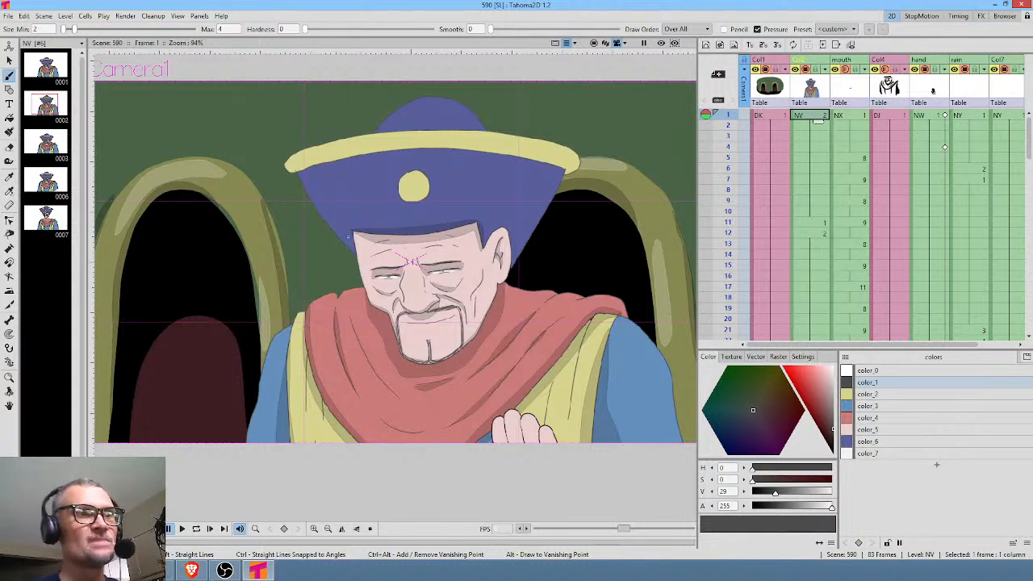
left_click(45, 147)
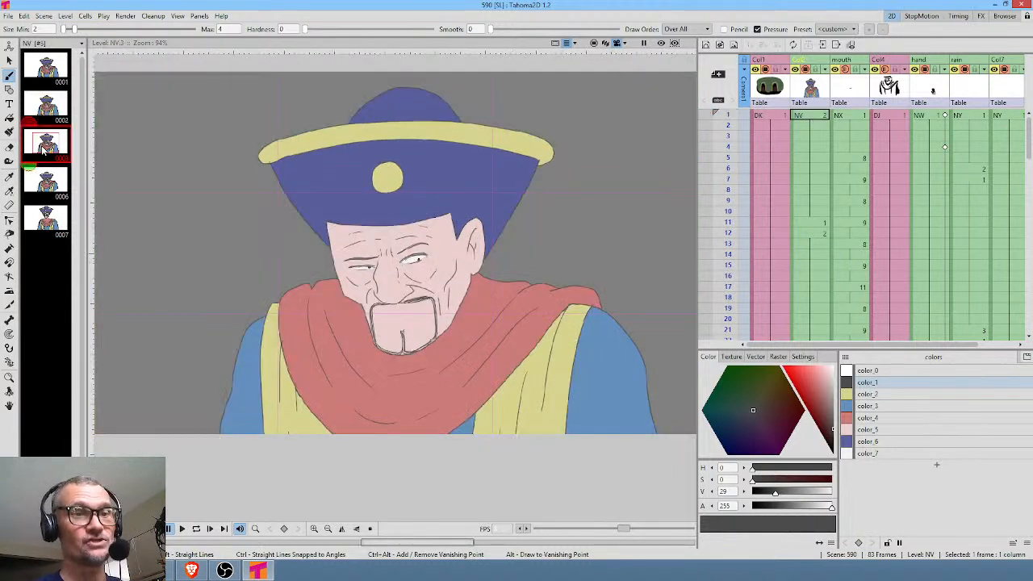
left_click(45, 181)
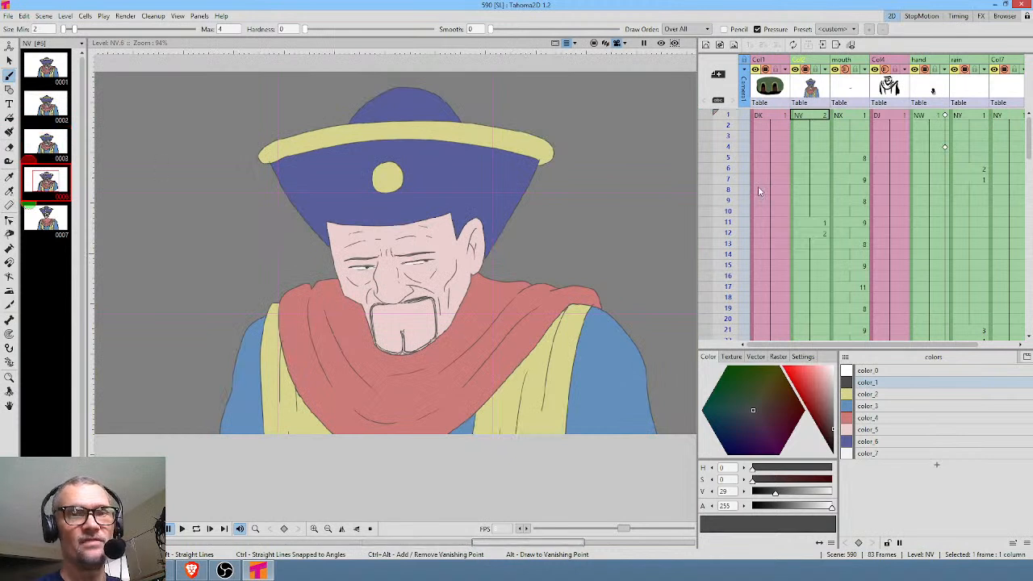
Replace the exposure in frames 74 to 83 of the NV column with drawing 6.
scroll(819, 246, "down", 5)
scroll(817, 242, "down", 3)
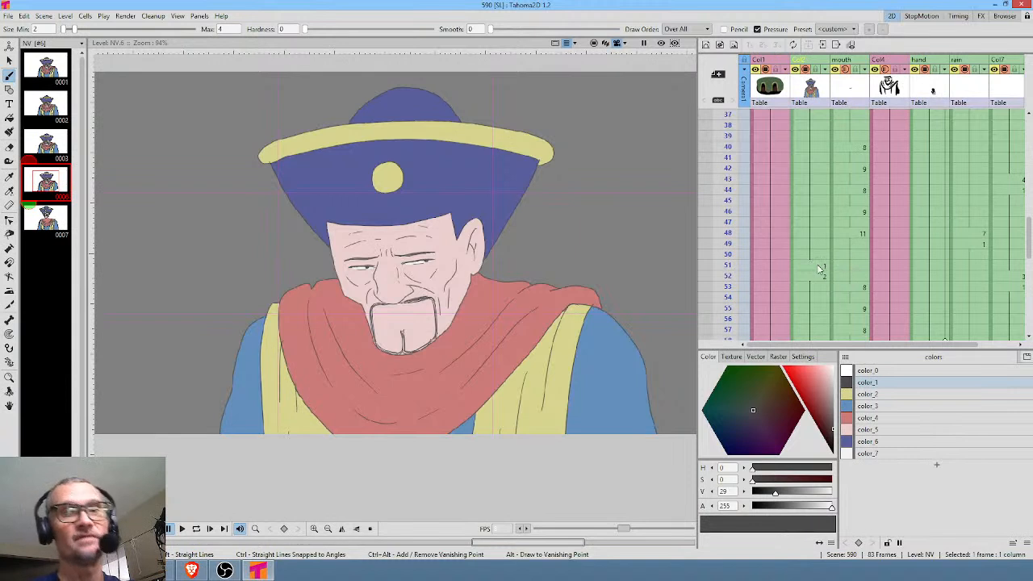
scroll(823, 271, "down", 10)
scroll(831, 272, "up", 2)
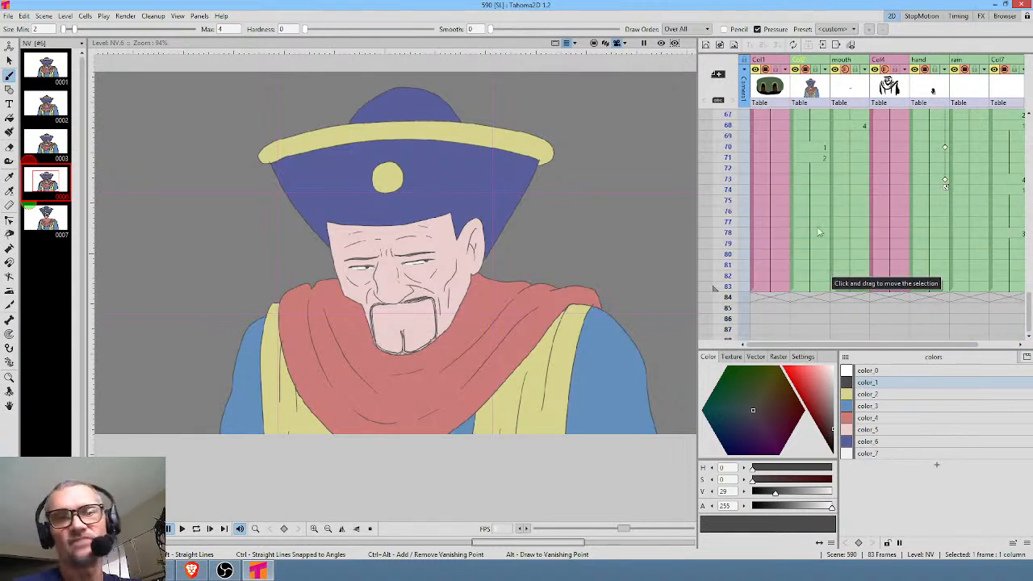
left_click(818, 158)
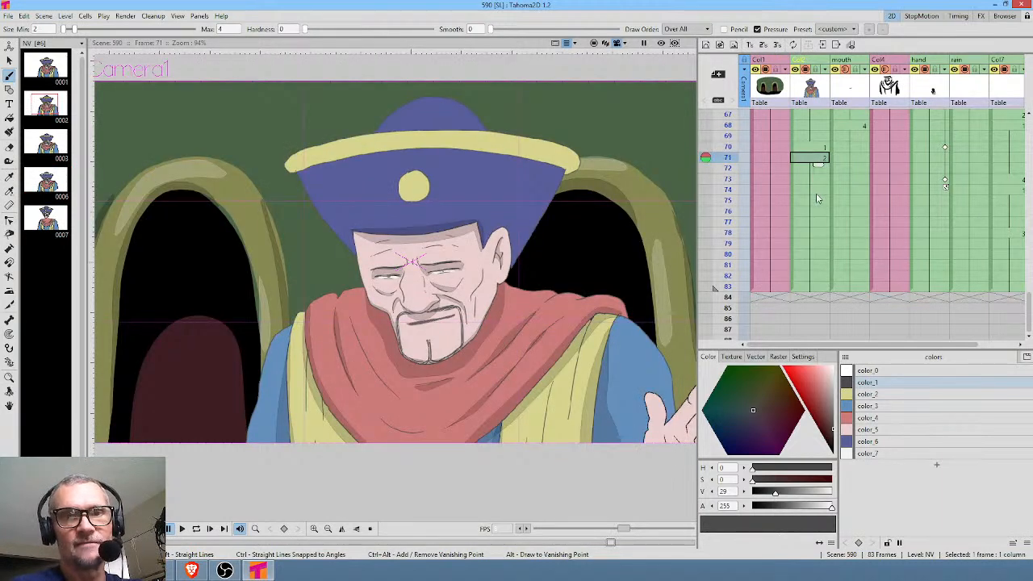
left_click(816, 193)
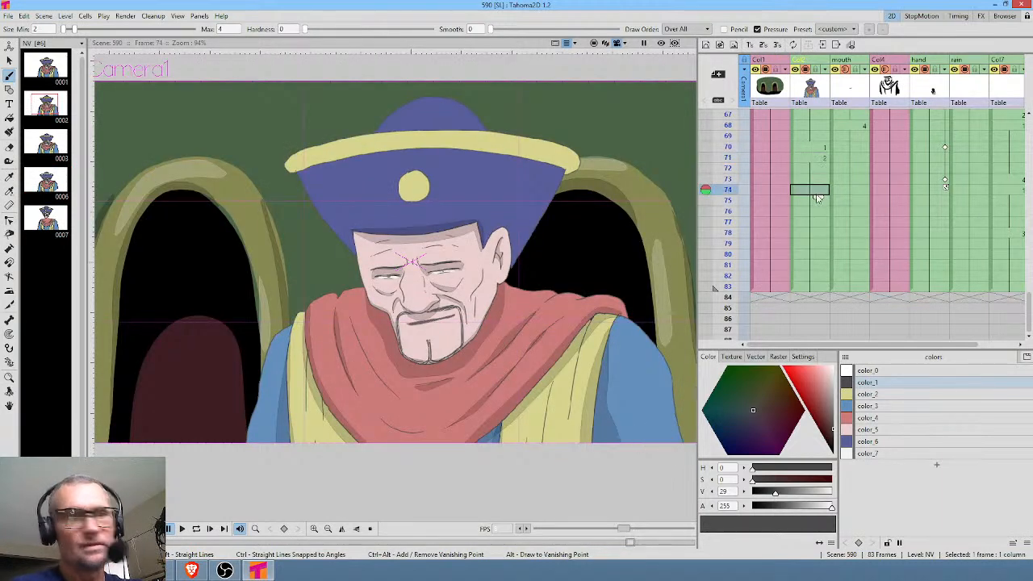
left_click(814, 292, "shift")
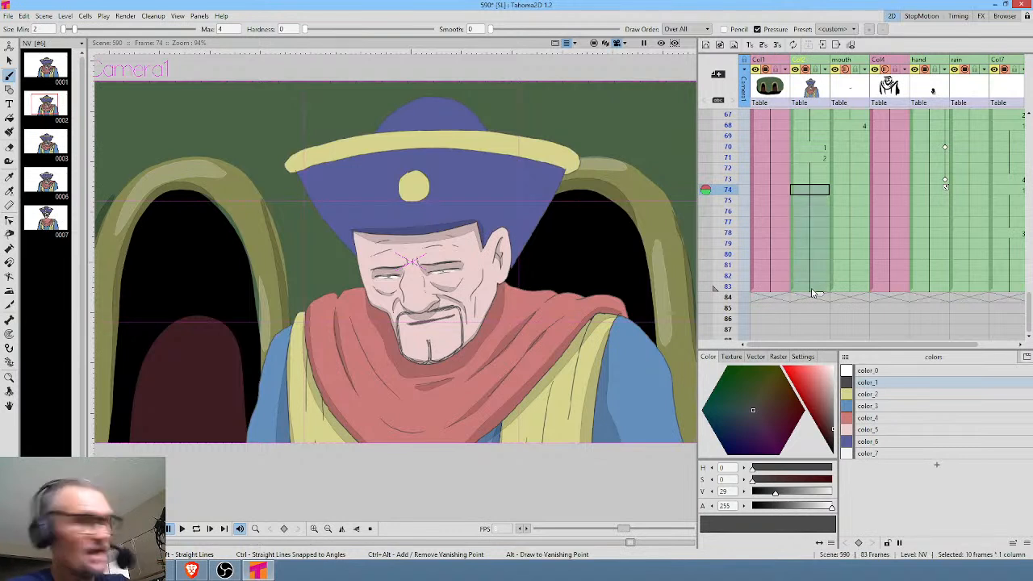
key("Delete")
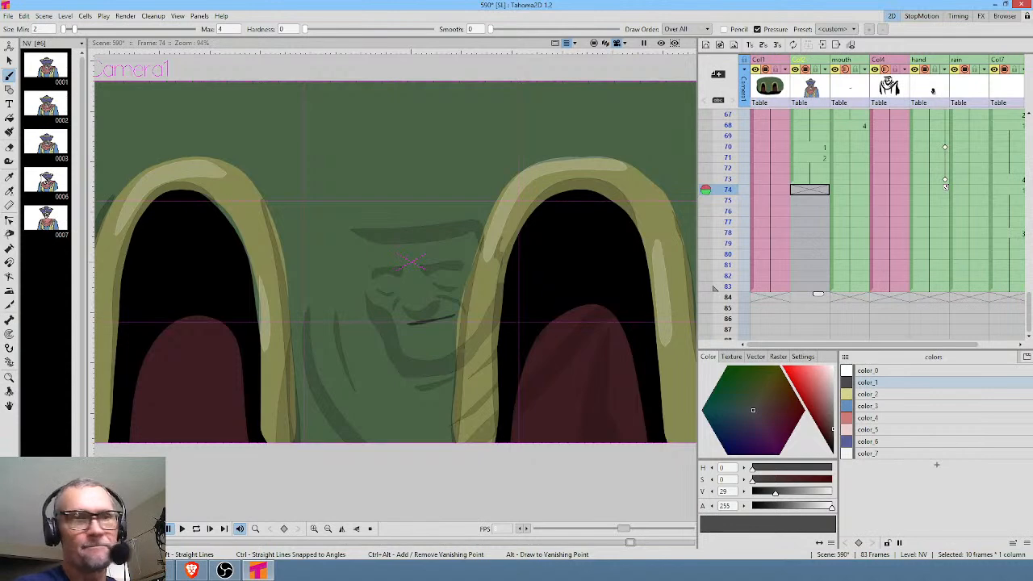
left_click(46, 182)
left_click_drag(53, 183, 811, 293)
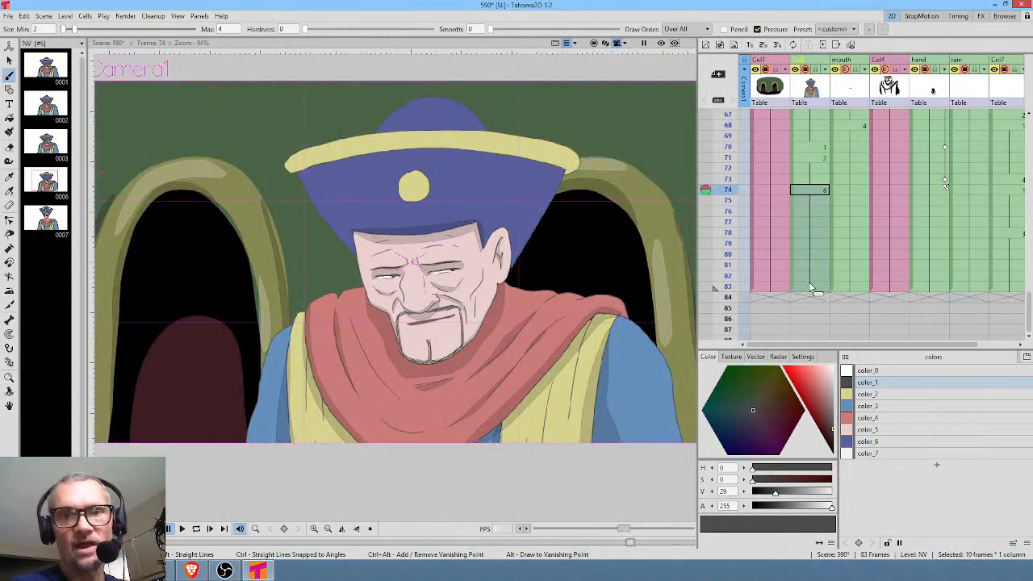
Insert frames across all columns at frame 83 to extend the scene to 96 frames.
left_click(812, 287)
key("Insert")
key("Insert")
key("Insert")
key("Insert")
key("Insert")
key("Insert")
key("Insert")
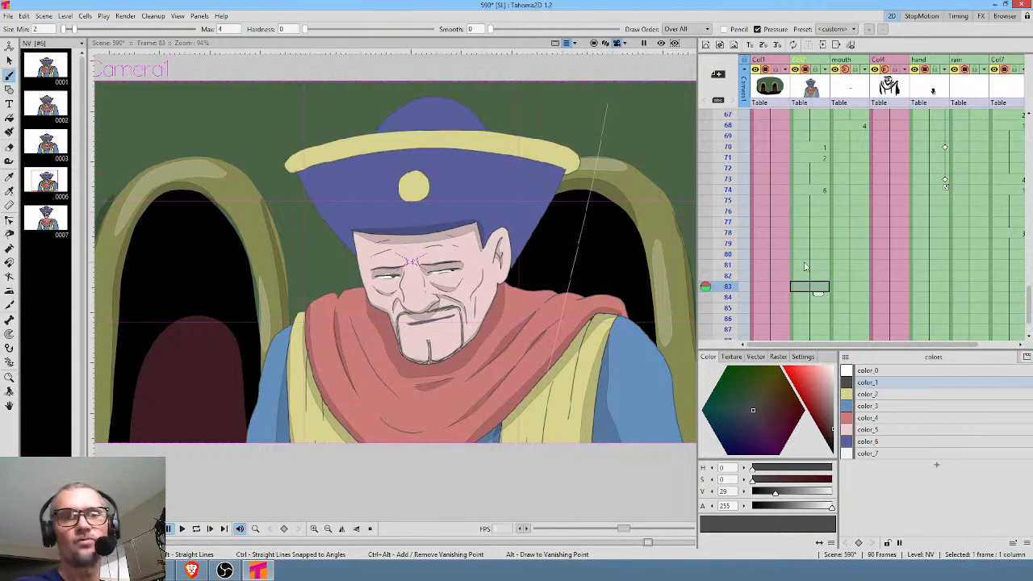
scroll(806, 264, "down", 3)
key("Insert")
key("Insert")
key("Insert")
key("Insert")
key("Insert")
key("Insert")
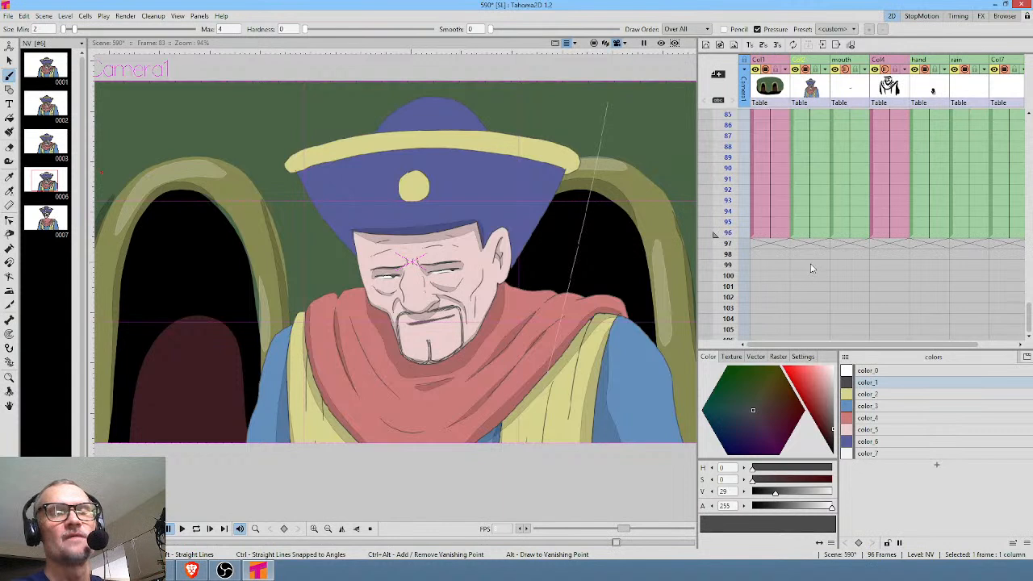
scroll(812, 269, "up", 6)
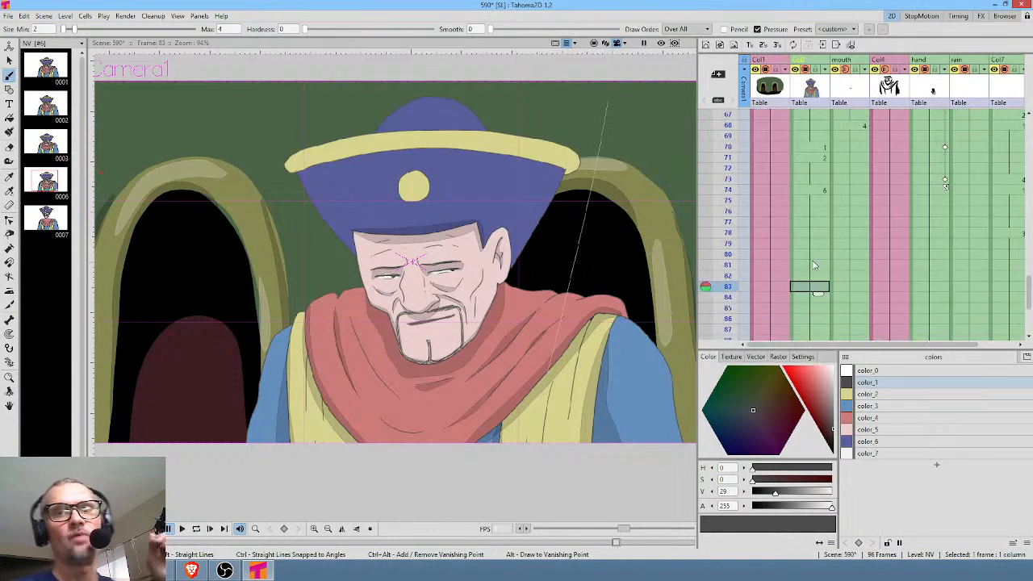
Insert frames before drawing 6 so that it starts at frame 78 of the NV column, extending the scene to 100 frames.
left_click(815, 190)
mouse_move(732, 134)
left_mouse_down()
mouse_move(717, 234)
mouse_move(728, 146)
left_mouse_up()
left_click(814, 182)
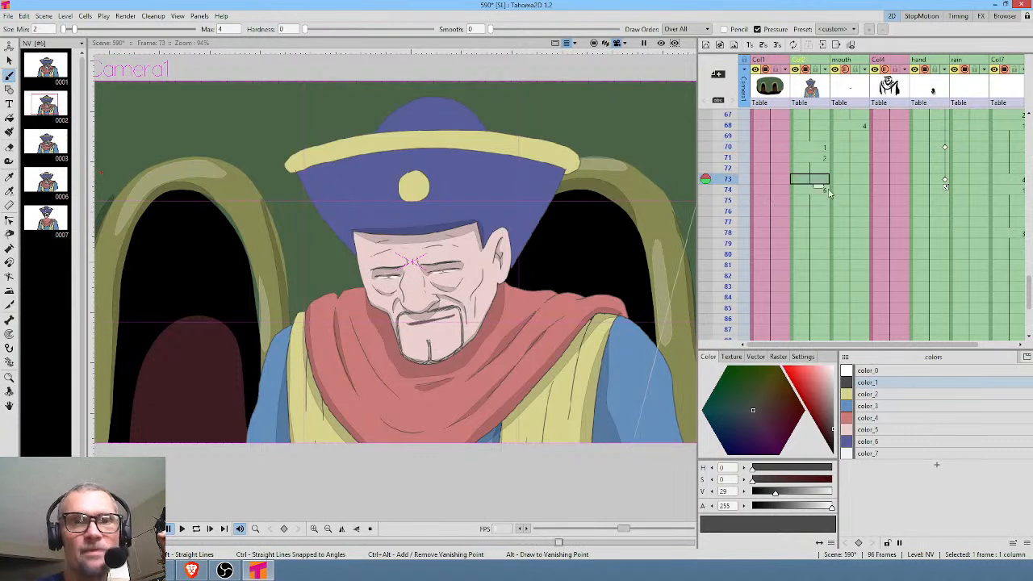
left_click_drag(820, 231, 819, 231)
left_click_drag(728, 146, 737, 242)
left_click(812, 235)
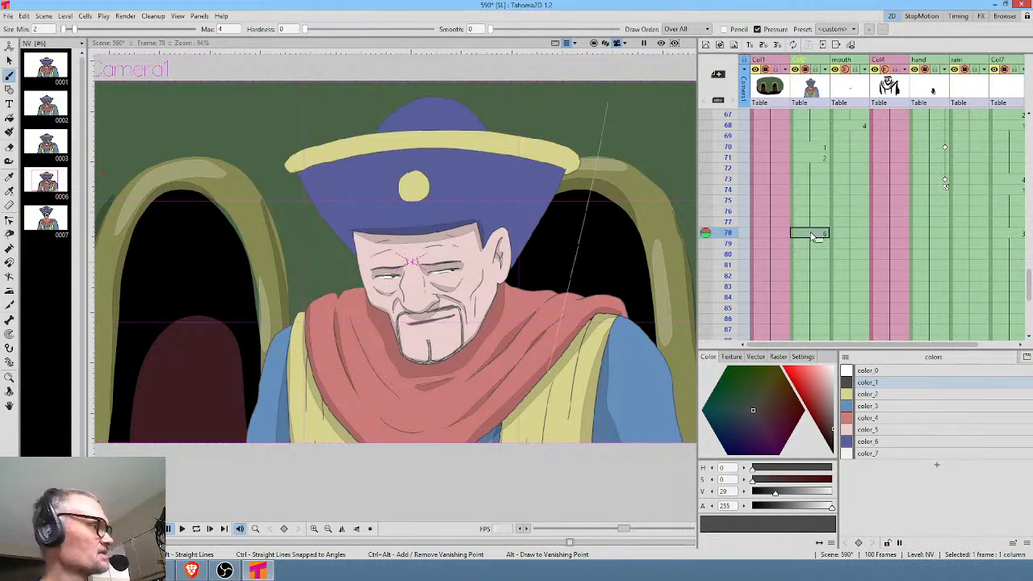
Create a mesh for drawing 6 at frame 78 of the NV column with the Plastic tool.
key("x")
left_click(28, 29)
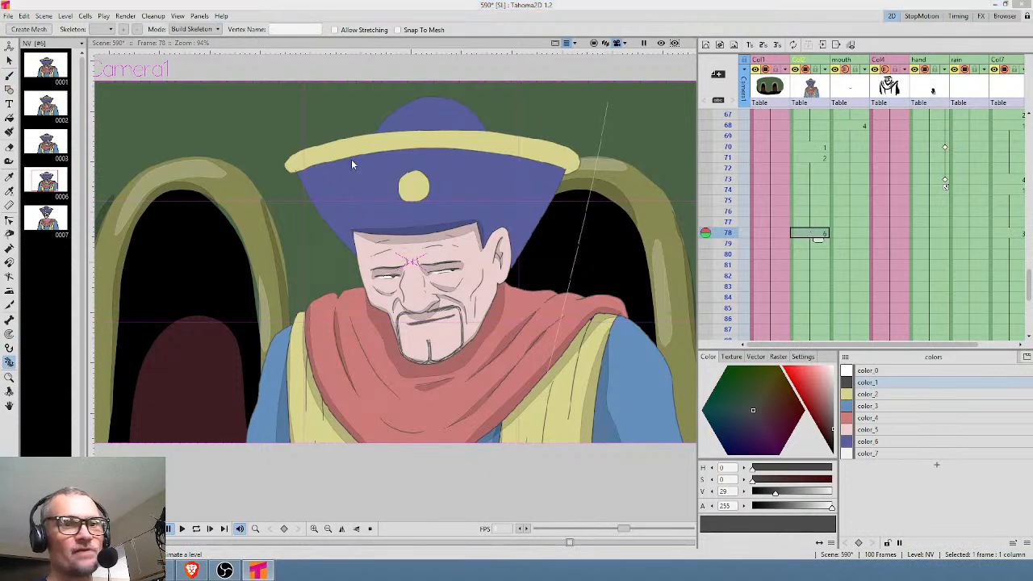
left_click(440, 458)
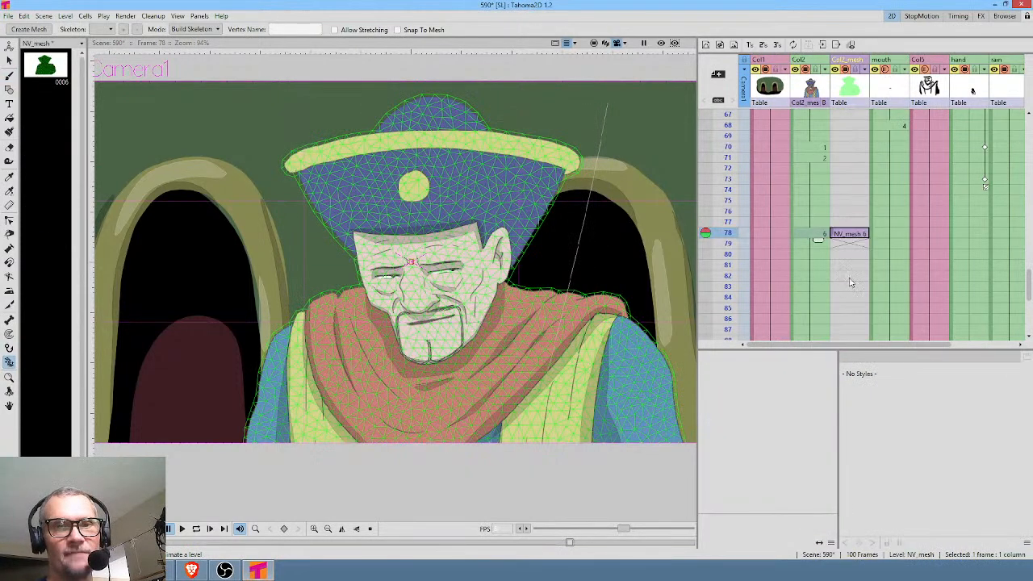
Extend the mesh exposure from frame 78 down the following frames of the Col2_mesh column.
left_click(851, 234)
left_click_drag(861, 244, 862, 278)
scroll(860, 272, "up", 7)
scroll(869, 274, "down", 5)
left_click(852, 204)
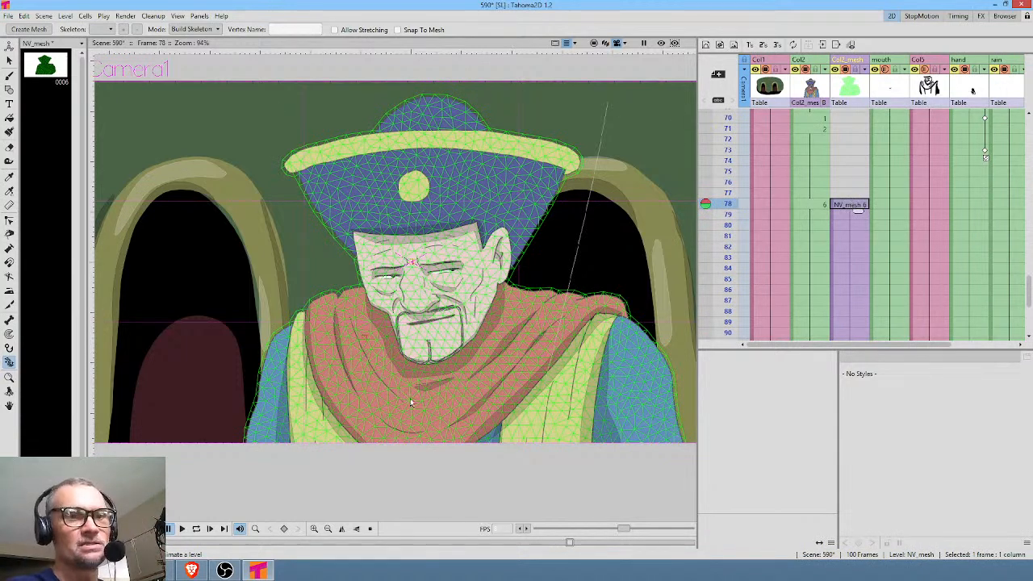
Place the skeleton root below the chest and build a vertex chain along the lower body and up the left-hand arm to the shoulder.
left_click(447, 467)
left_click(442, 431)
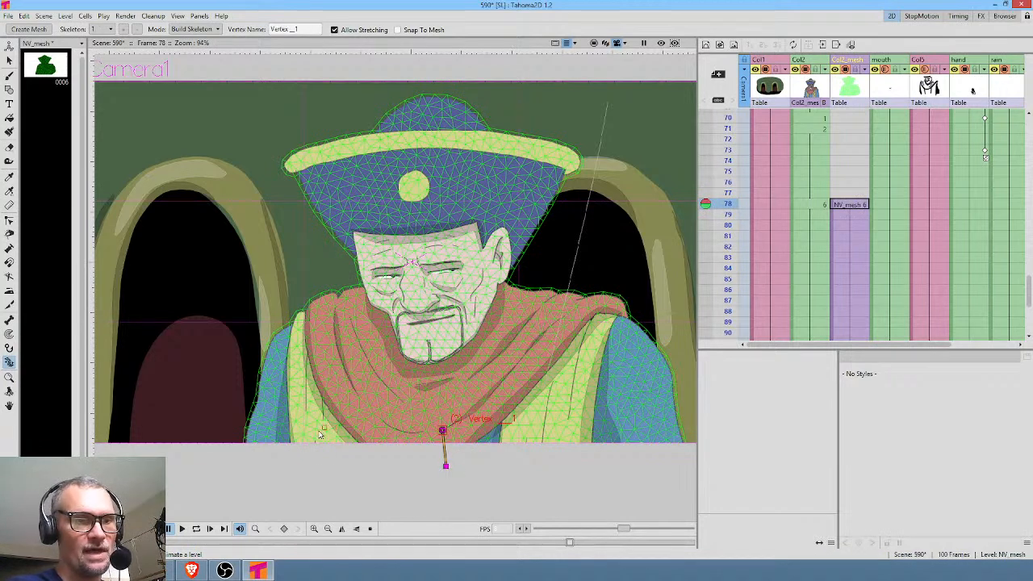
left_click(374, 434)
left_click(297, 436)
left_click(268, 433)
left_click(277, 351)
left_click(297, 330)
Build a second vertex chain from the chest around the right-hand arm and shoulder, and extend the left-hand shoulder chain by one vertex.
left_click(443, 431)
left_click(529, 434)
left_click(640, 434)
left_click(665, 426)
left_click(651, 373)
left_click(636, 341)
left_click(614, 326)
left_click(587, 313)
left_click(555, 305)
left_click(532, 306)
mouse_move(296, 331)
left_mouse_down()
mouse_move(308, 314)
mouse_move(301, 327)
left_mouse_up()
left_click(329, 310)
left_click(444, 418)
left_click_drag(445, 420, 447, 409)
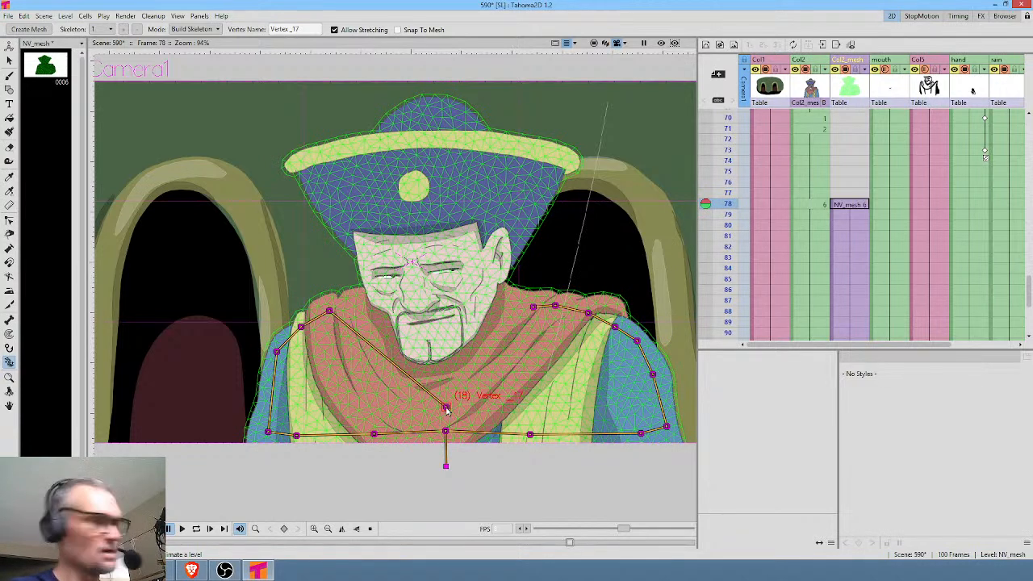
key("Delete")
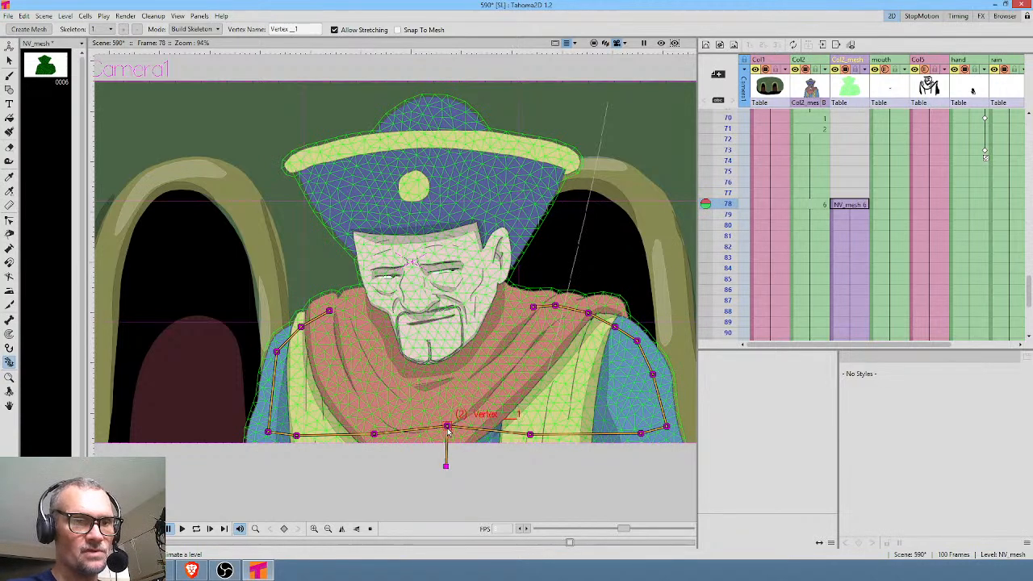
Build the central skeleton chain from the chest vertex through the neck, nose and hat brim to the crown of the hat.
left_click(456, 372)
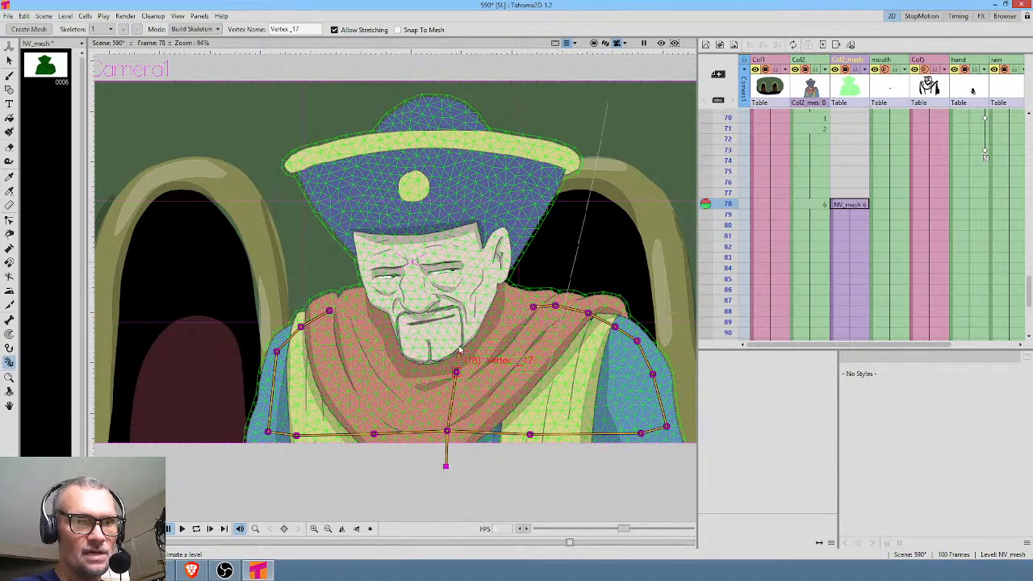
left_click(415, 284)
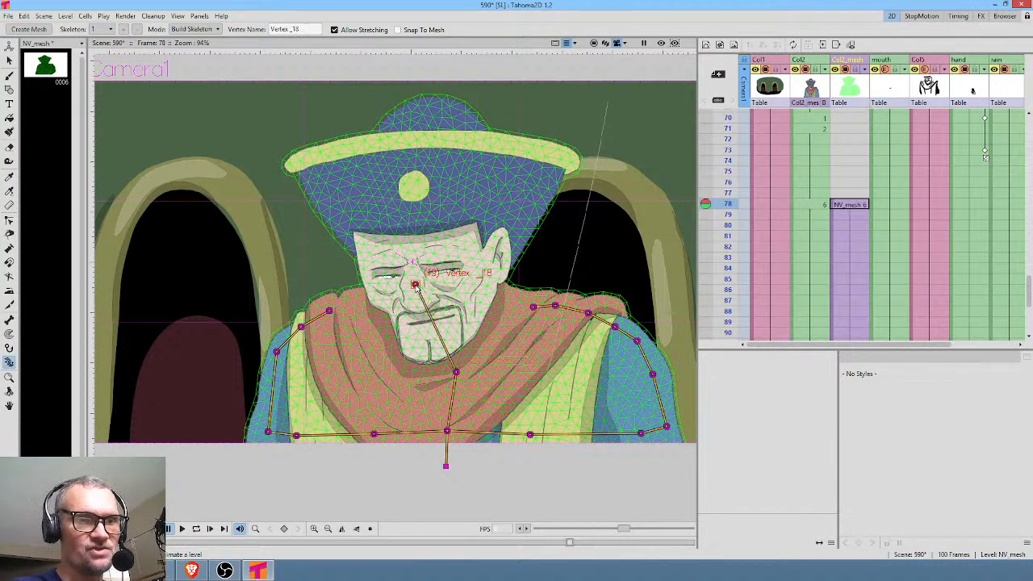
left_click(420, 161)
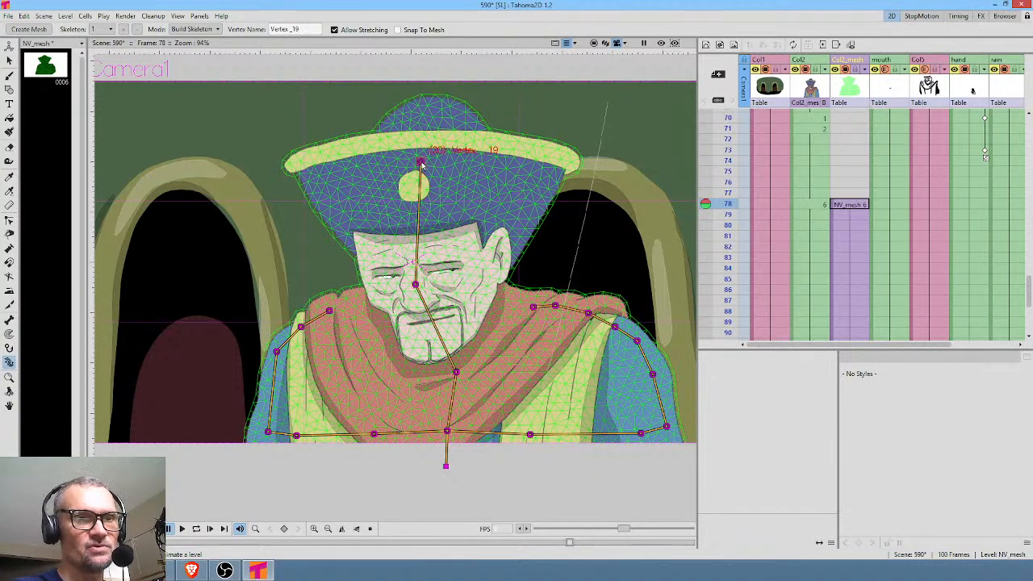
left_click(429, 113)
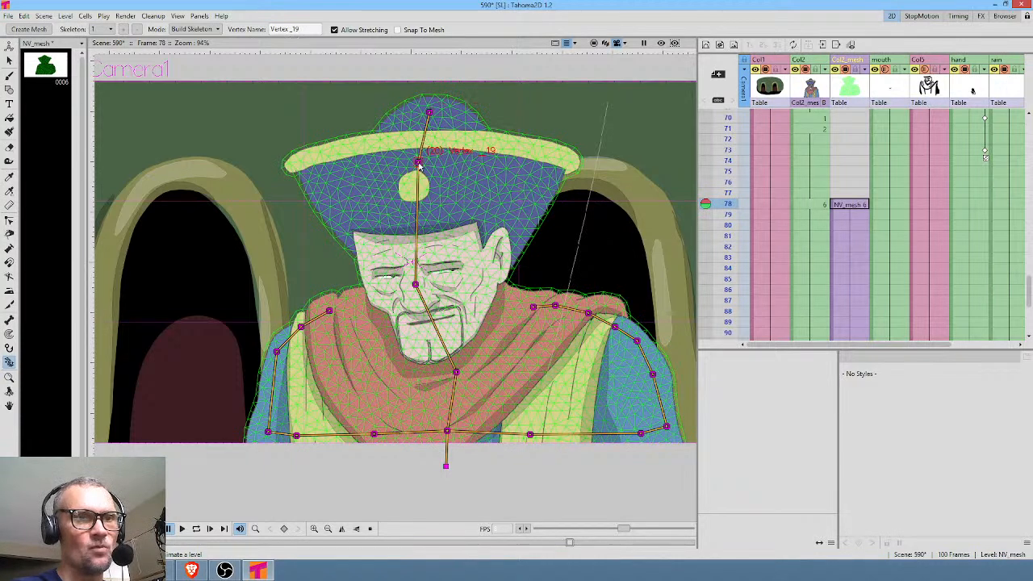
Branch a vertex to each end of the hat brim and insert one on the central bone beside the hat's button.
left_click(310, 165)
left_click(421, 162)
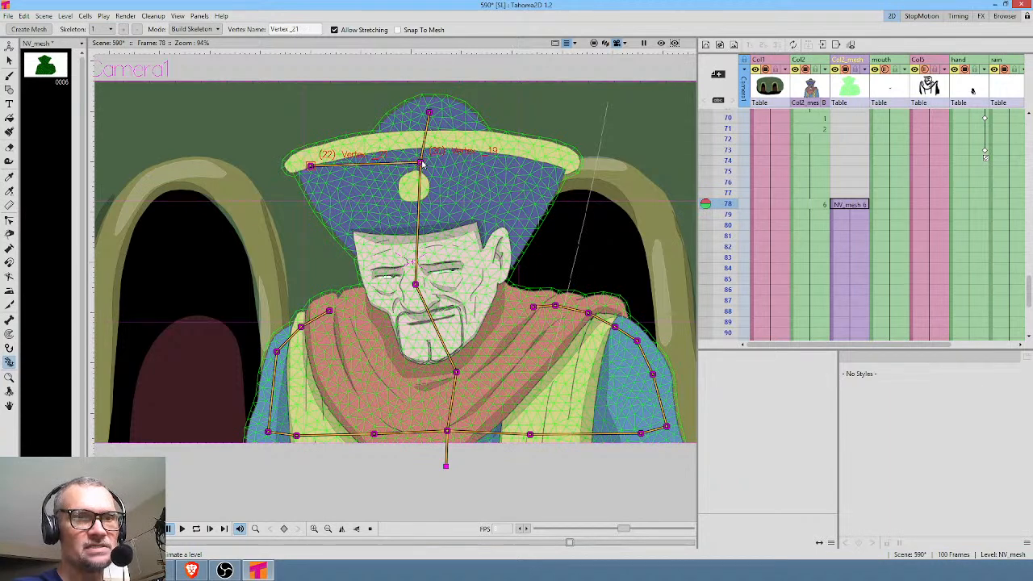
left_click(554, 160)
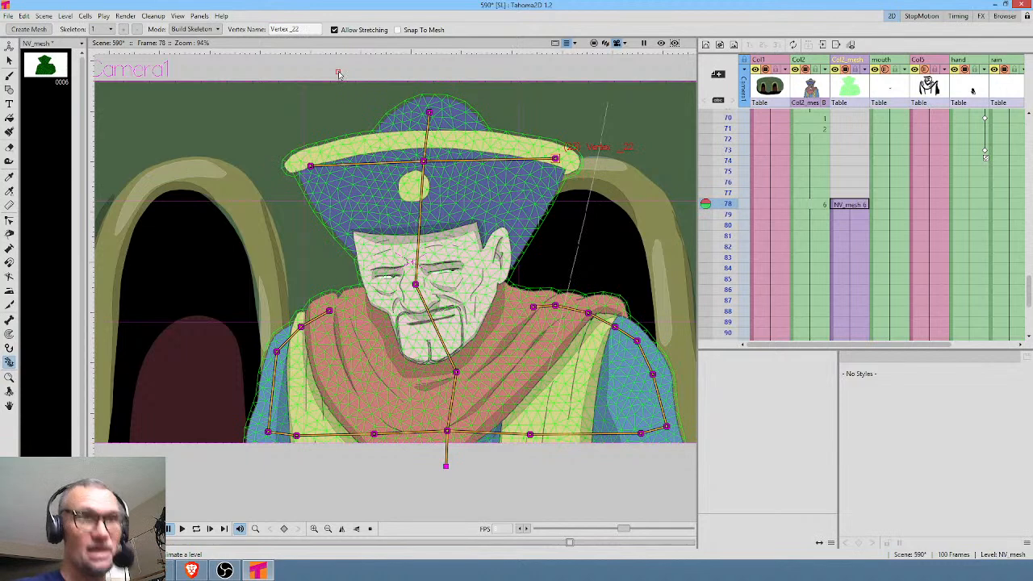
left_click(410, 199)
Try the rig in Animate mode by rotating the head vertex to -13.31° at frame 78.
left_click(216, 29)
left_click(189, 49)
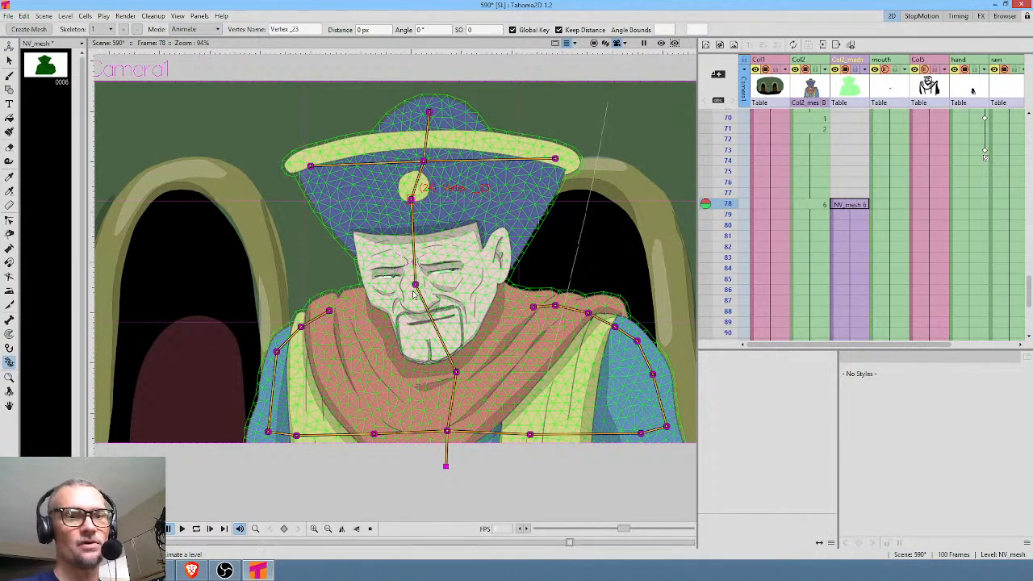
left_click_drag(414, 285, 436, 277)
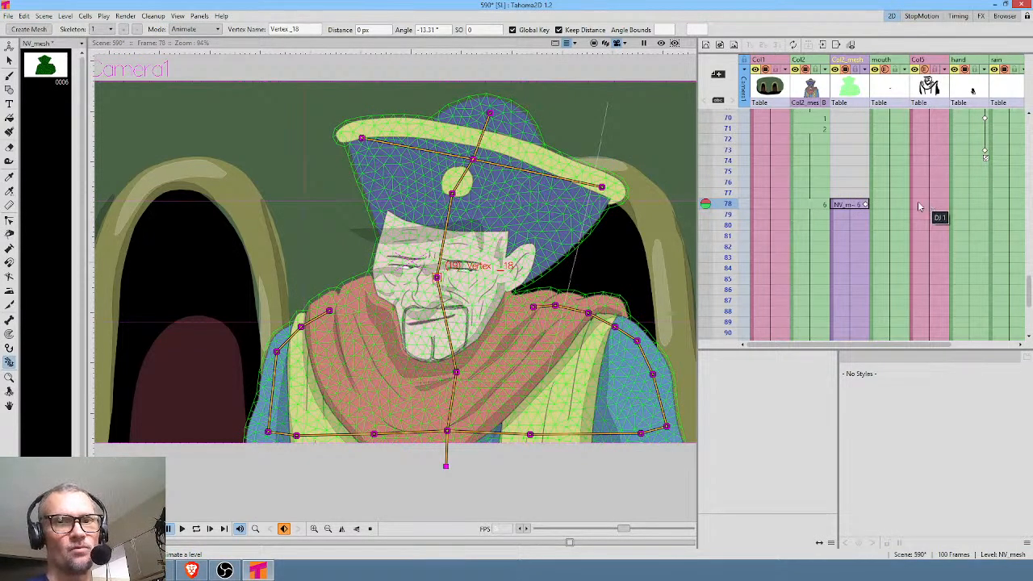
Open the stage schematic and separate the Col2_mesh and Col2 nodes from the other column nodes.
left_click(847, 204)
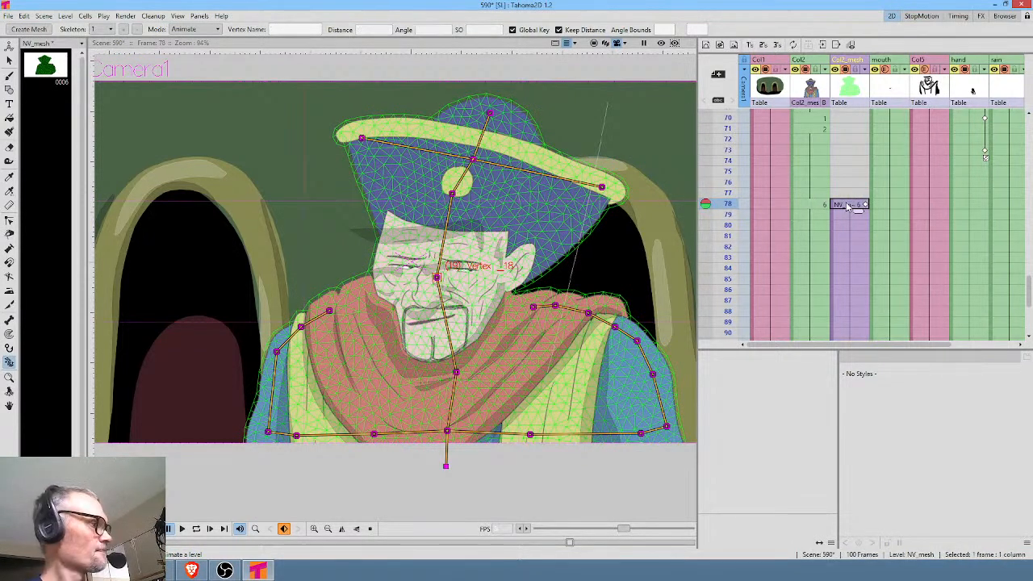
left_click_drag(715, 0, 710, 166)
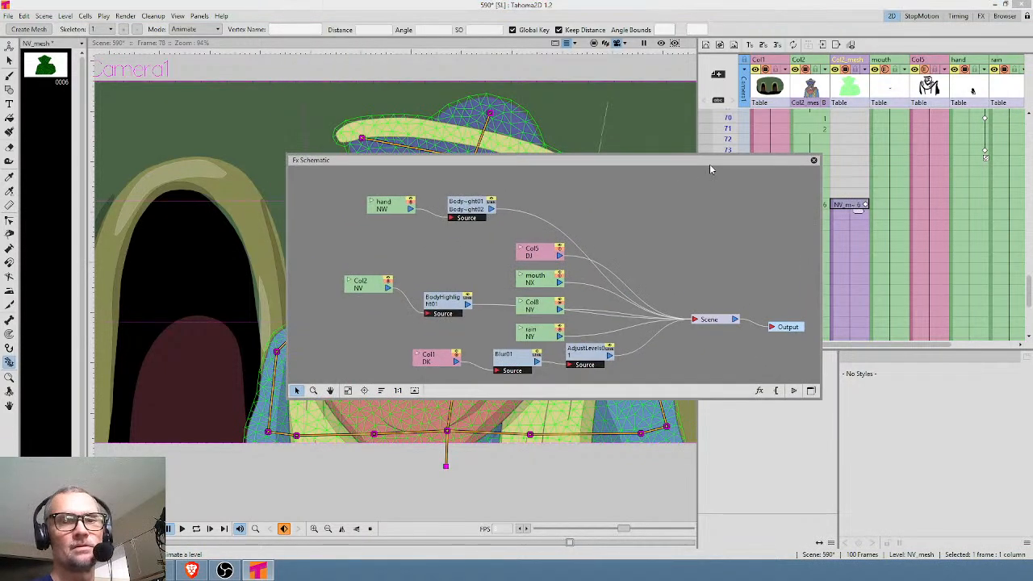
left_click(811, 390)
left_click_drag(524, 354, 378, 264)
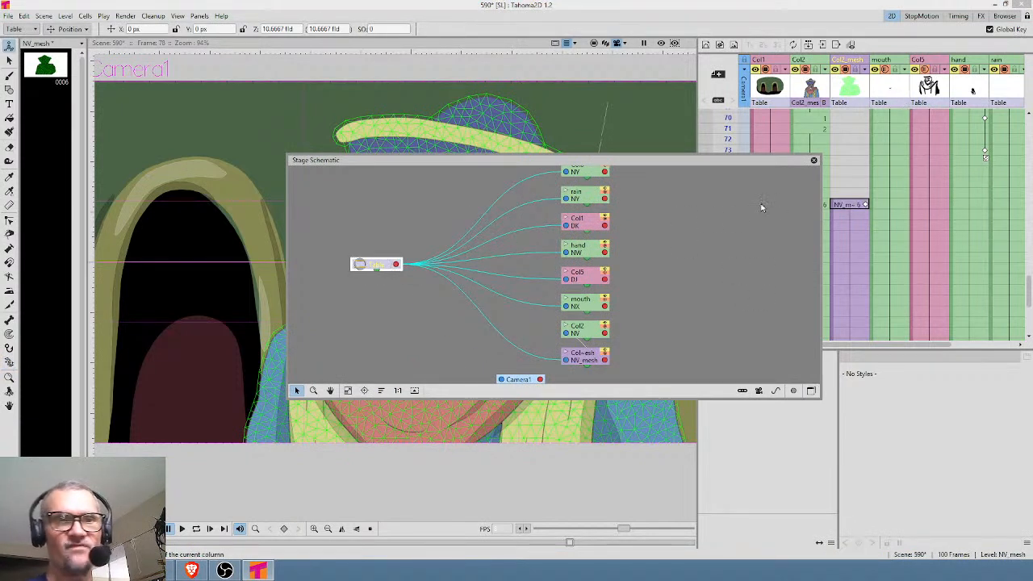
left_click(657, 244)
left_click_drag(656, 263, 694, 268)
left_click_drag(621, 363, 519, 332)
left_click_drag(626, 339, 709, 369)
Parent the mouth and Col5 columns to the Col2_mesh node in the stage schematic, and close the schematic.
left_click_drag(620, 311, 540, 331)
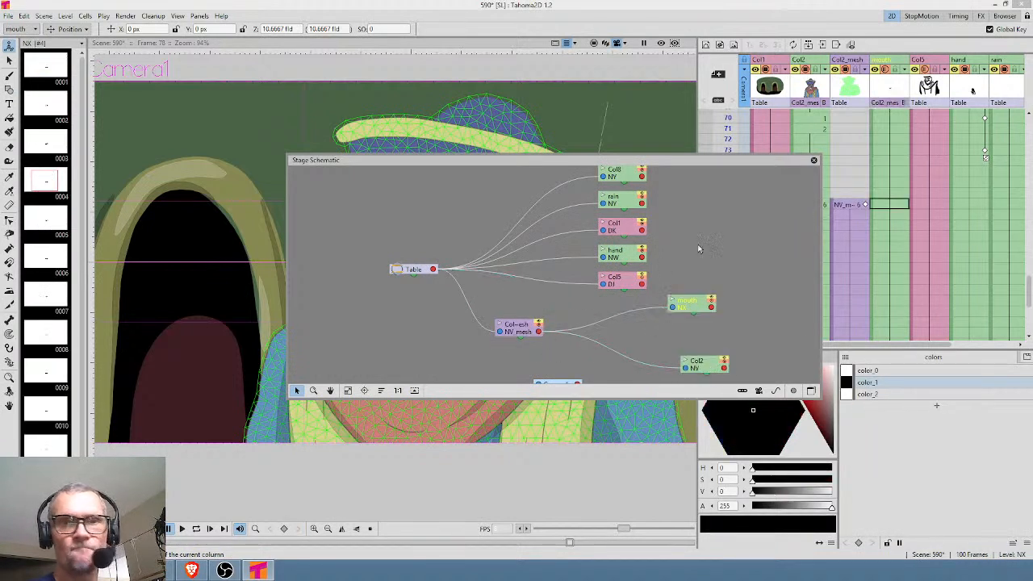
left_click_drag(604, 285, 541, 330)
left_click_drag(627, 283, 672, 280)
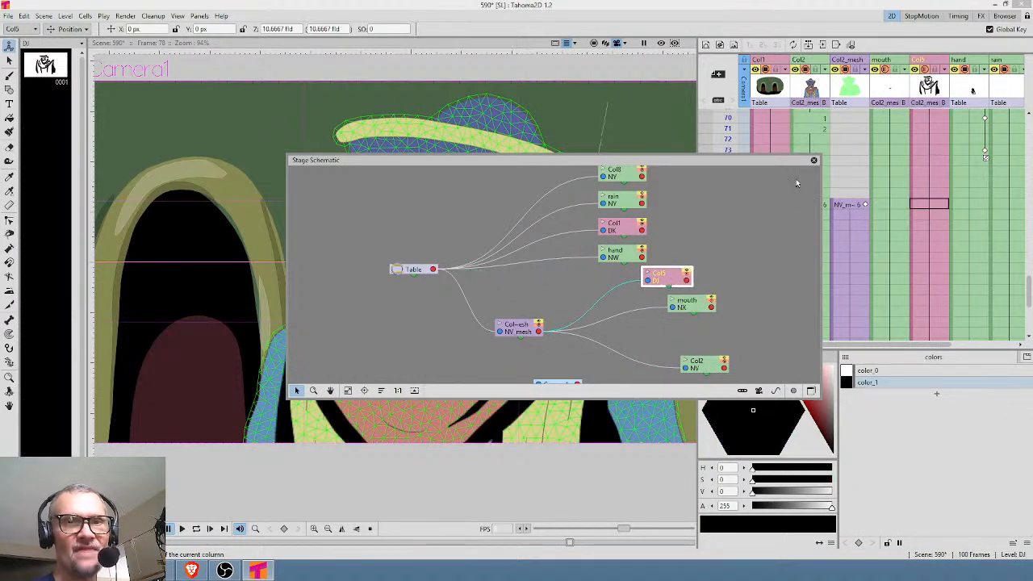
left_click(813, 161)
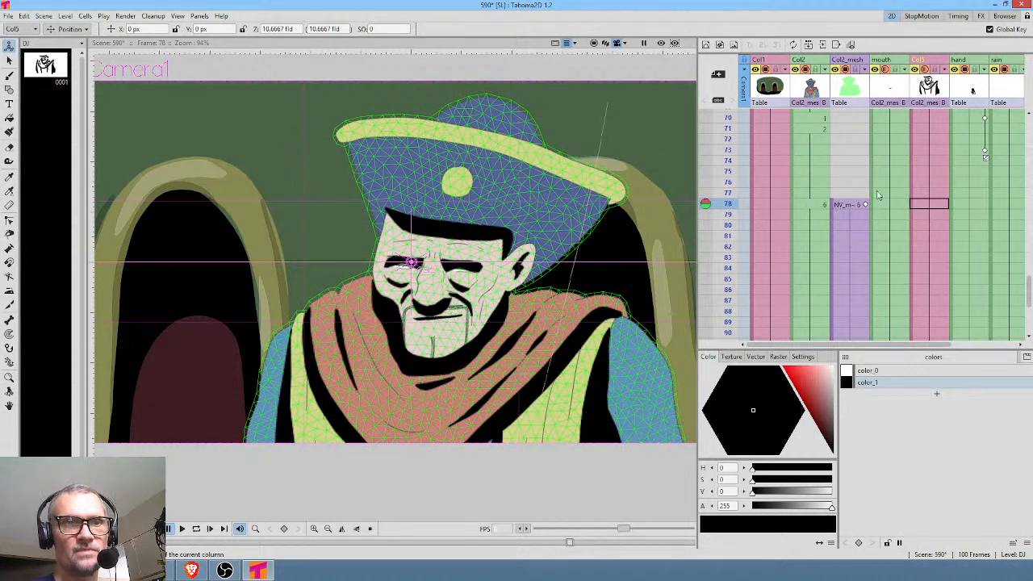
Test the linked columns by rotating the mesh's head vertex to -25.6° with the Plastic tool at frame 78.
mouse_move(726, 192)
left_mouse_down()
mouse_move(727, 127)
mouse_move(731, 235)
mouse_move(734, 191)
mouse_move(737, 220)
mouse_move(741, 209)
left_mouse_up()
left_click(842, 205)
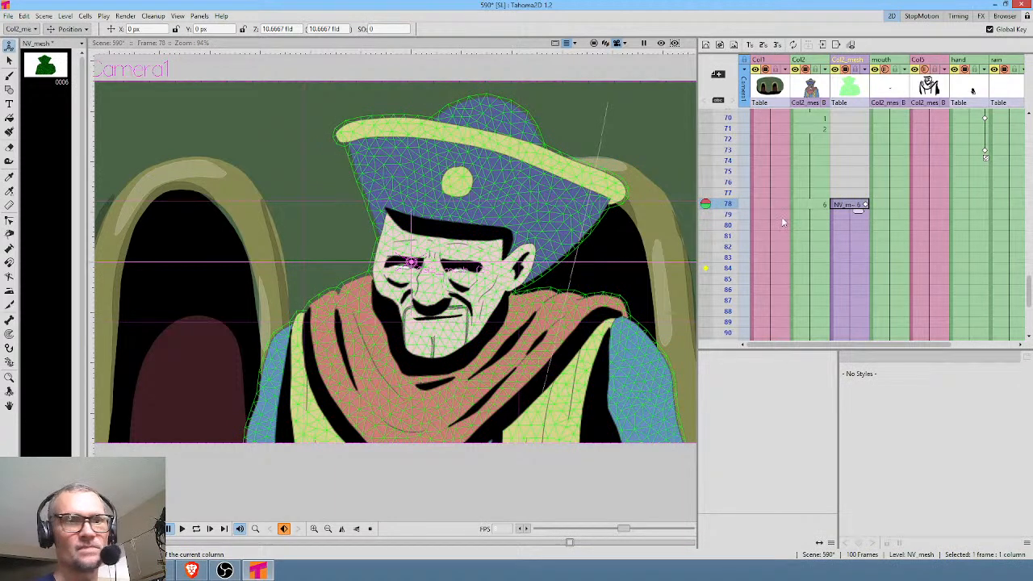
key("k")
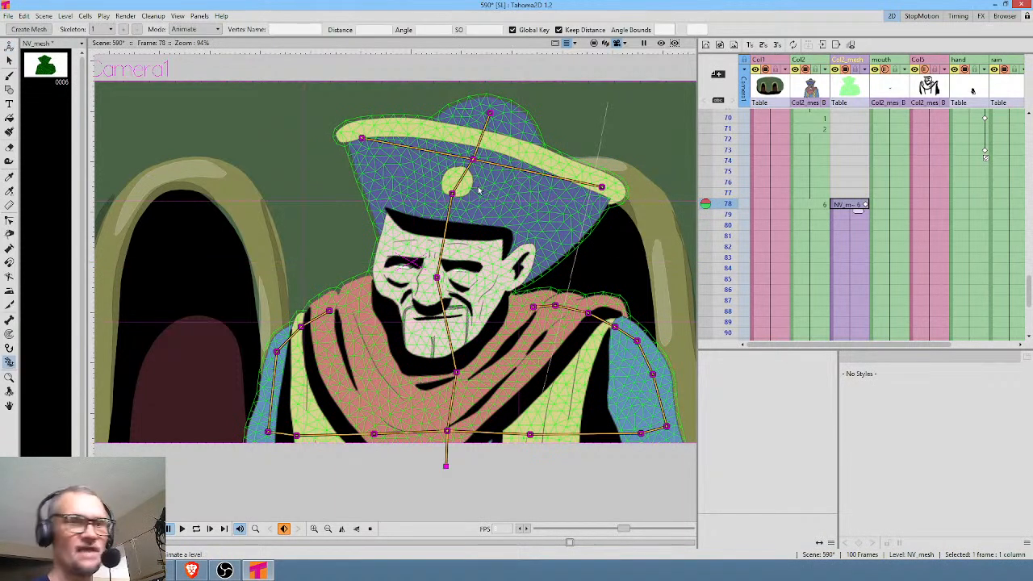
mouse_move(436, 278)
left_mouse_down()
mouse_move(473, 281)
mouse_move(410, 266)
mouse_move(457, 276)
left_mouse_up()
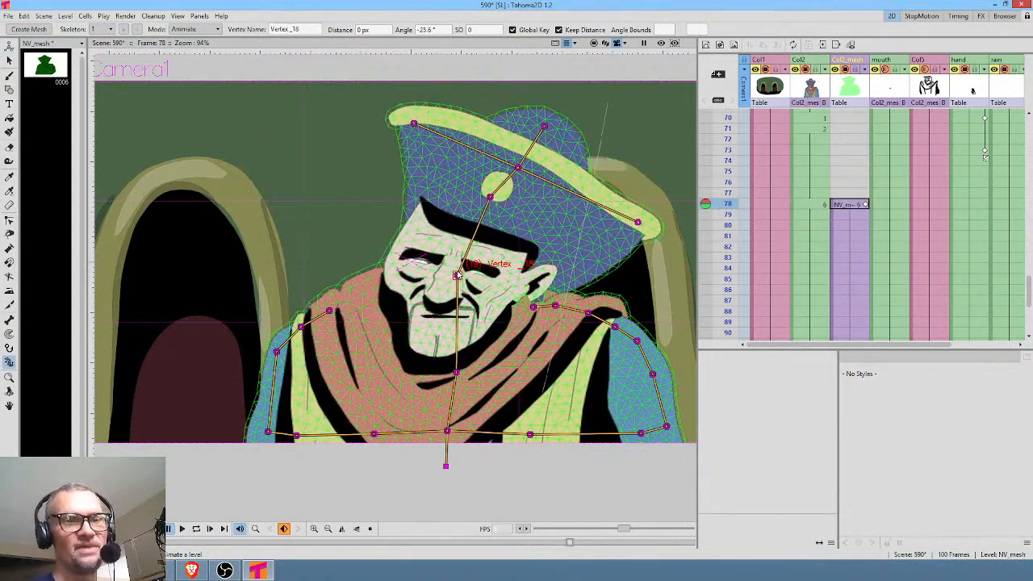
Return to Build Skeleton mode and add a vertex chain from the nose vertex down the left-hand edge of the face to the chin.
left_click(202, 30)
left_click(190, 39)
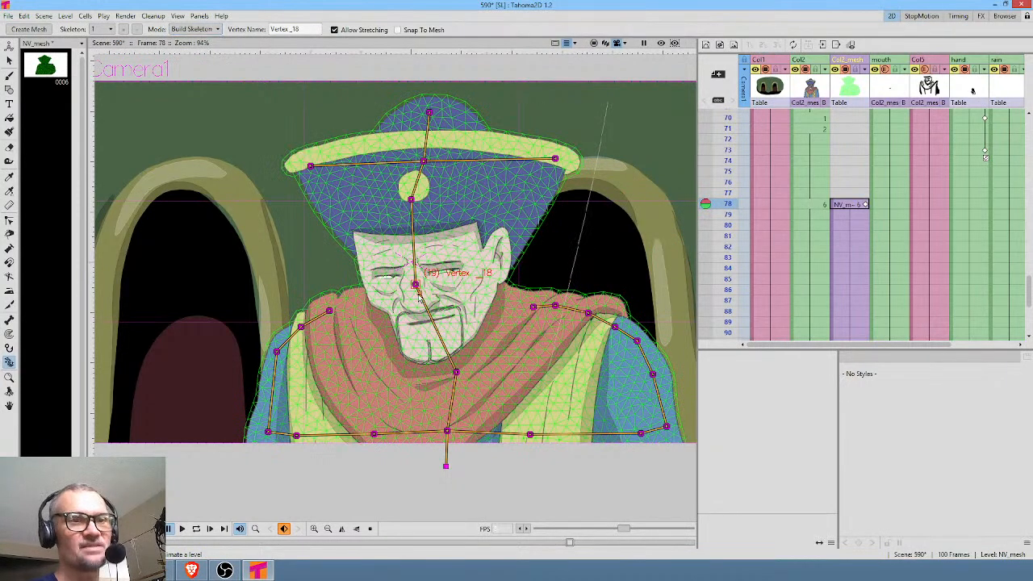
left_click_drag(414, 284, 416, 287)
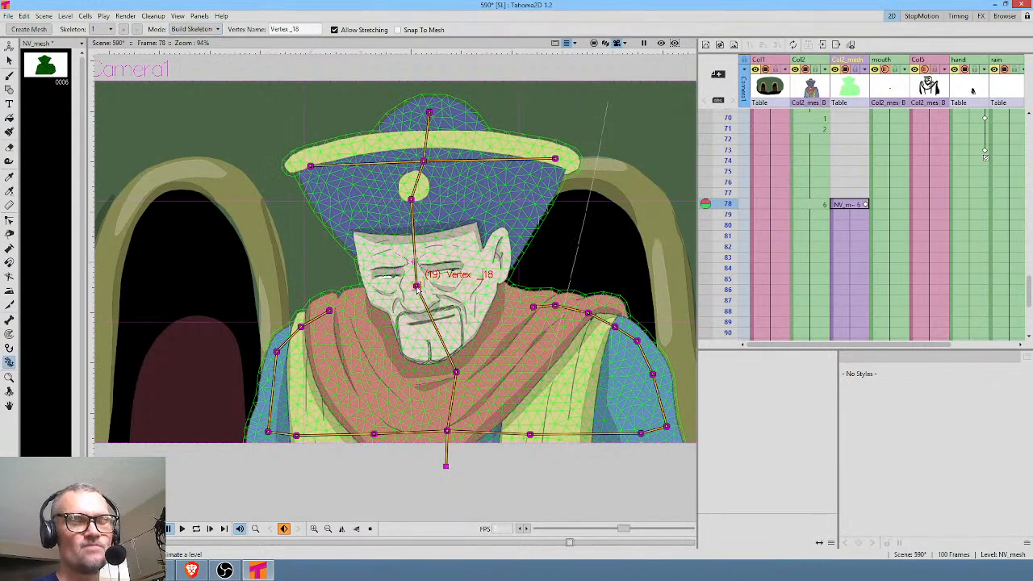
left_click(359, 234)
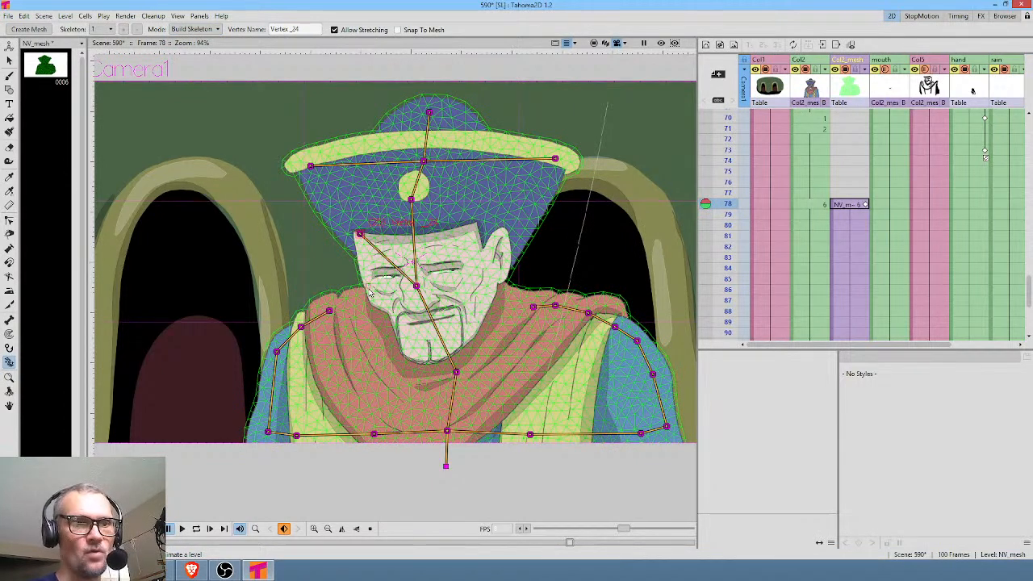
left_click(371, 289)
left_click(388, 307)
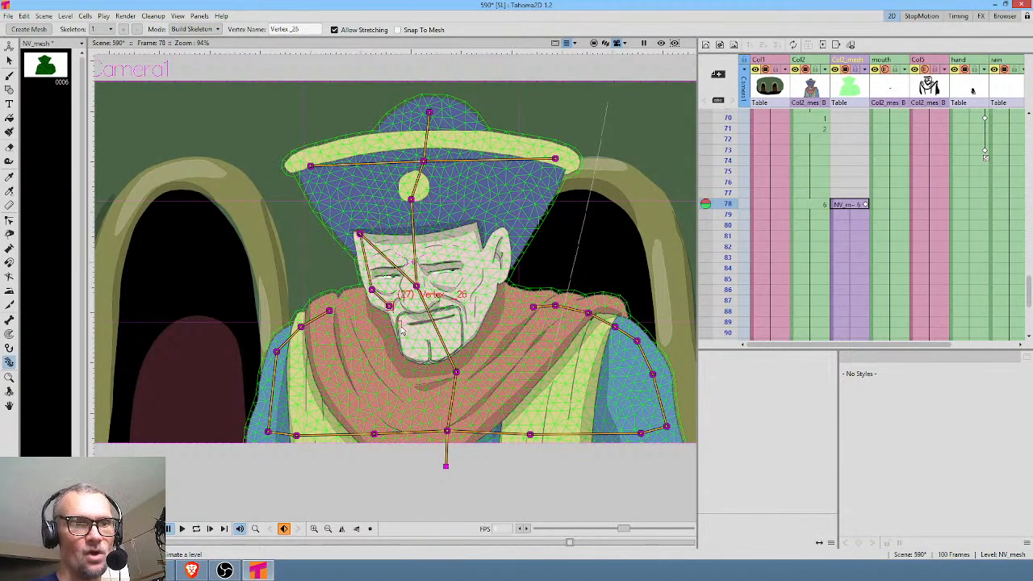
left_click(401, 331)
left_click(402, 340)
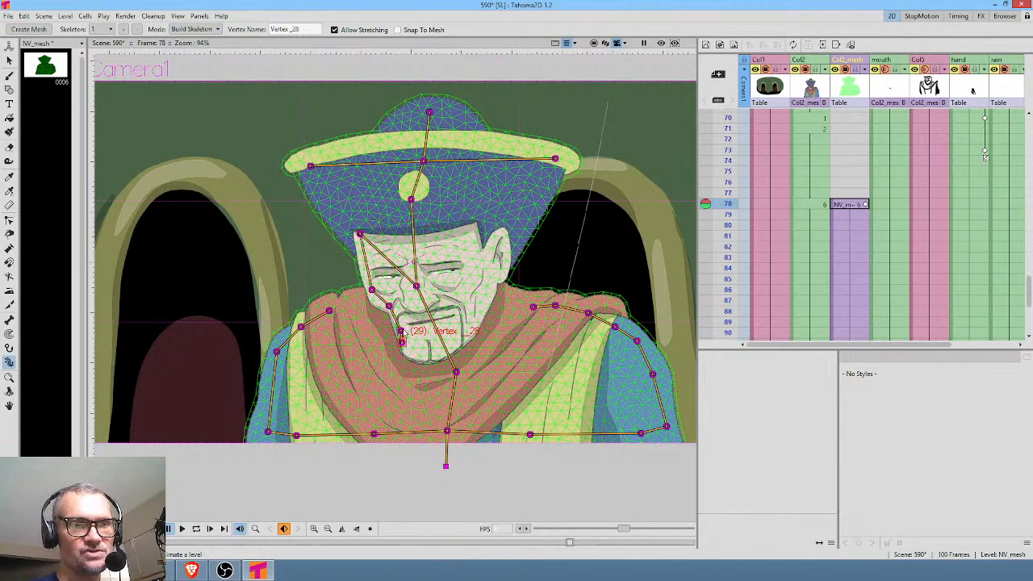
Add a vertex chain from the nose vertex to the right-hand side of the hat and down past the ear to the cheek.
left_click(415, 285)
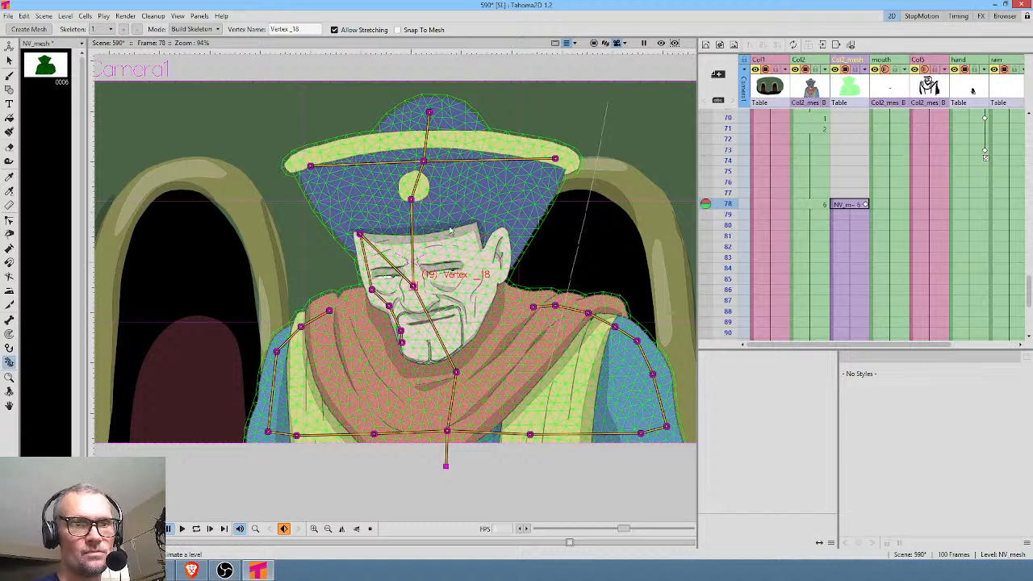
left_click(547, 187)
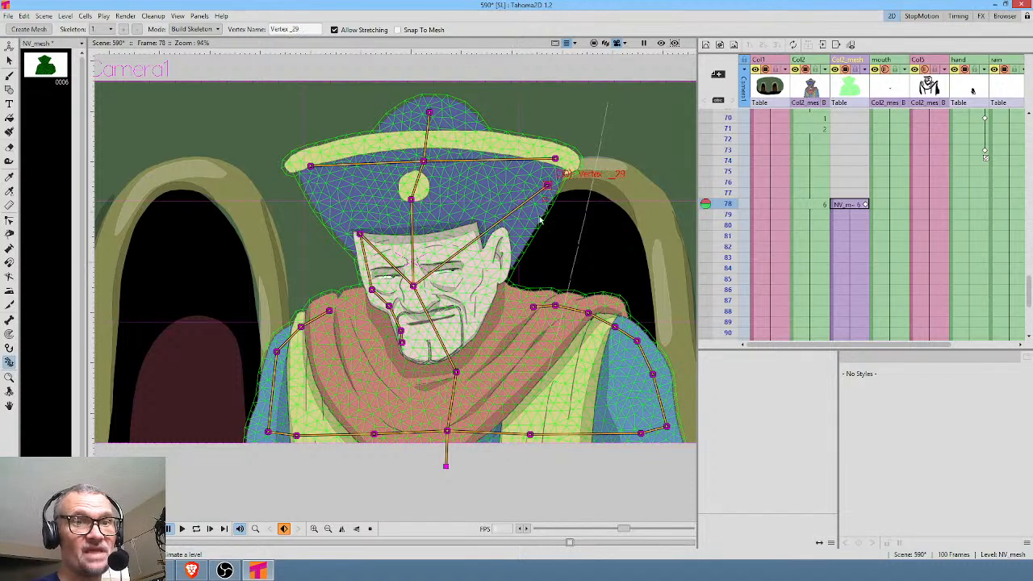
left_click(489, 282)
left_click(475, 312)
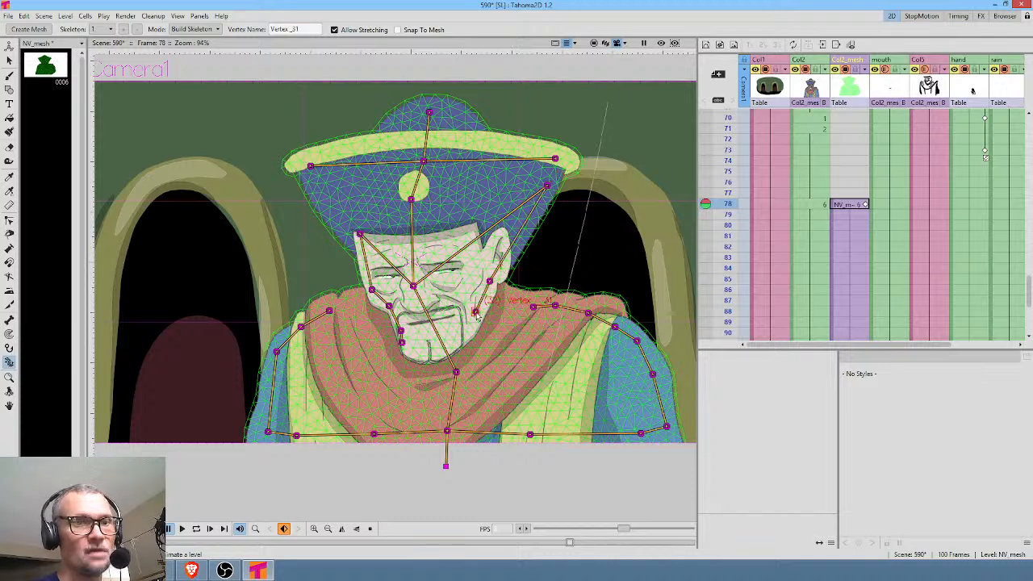
Repose the head at frame 78 by moving the nose vertex in Animate mode.
left_click(193, 29)
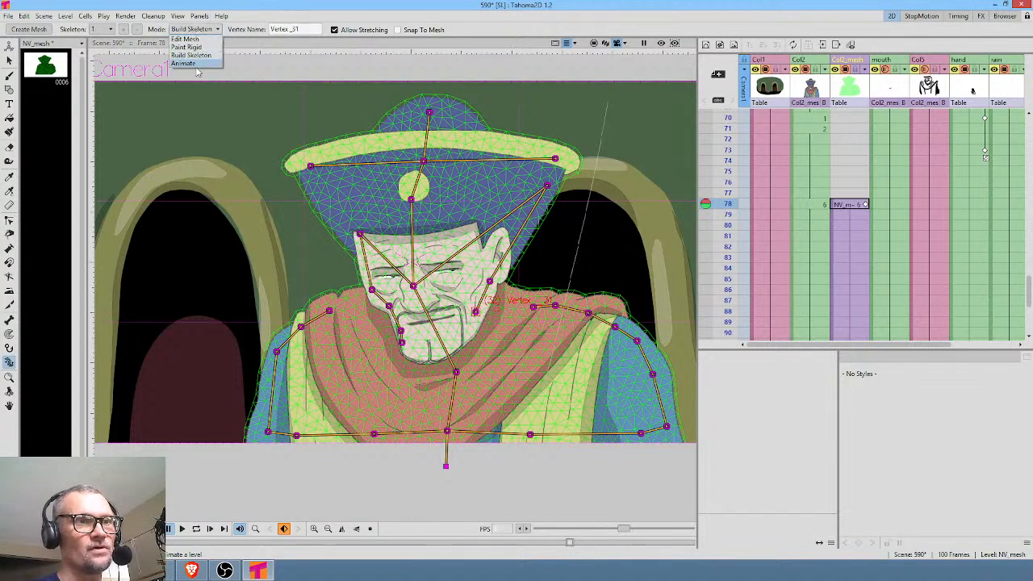
left_click(187, 61)
left_click_drag(454, 275, 393, 231)
Shift the left-hand cheek vertex outward, insert another vertex just below it in Build Skeleton mode, and return to Animate mode.
left_click(194, 29)
left_click(192, 37)
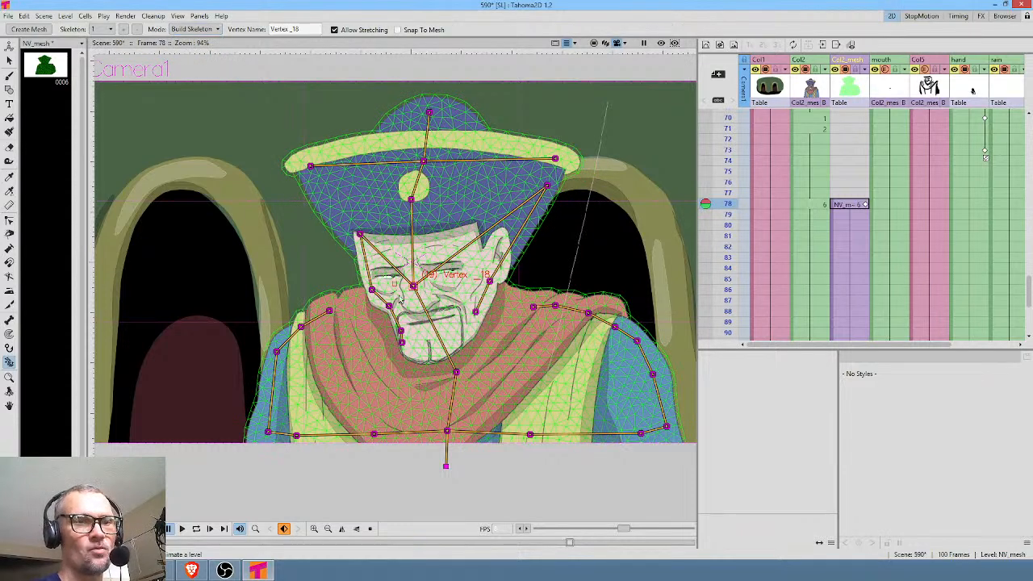
left_click_drag(372, 291, 367, 283)
left_click(375, 304)
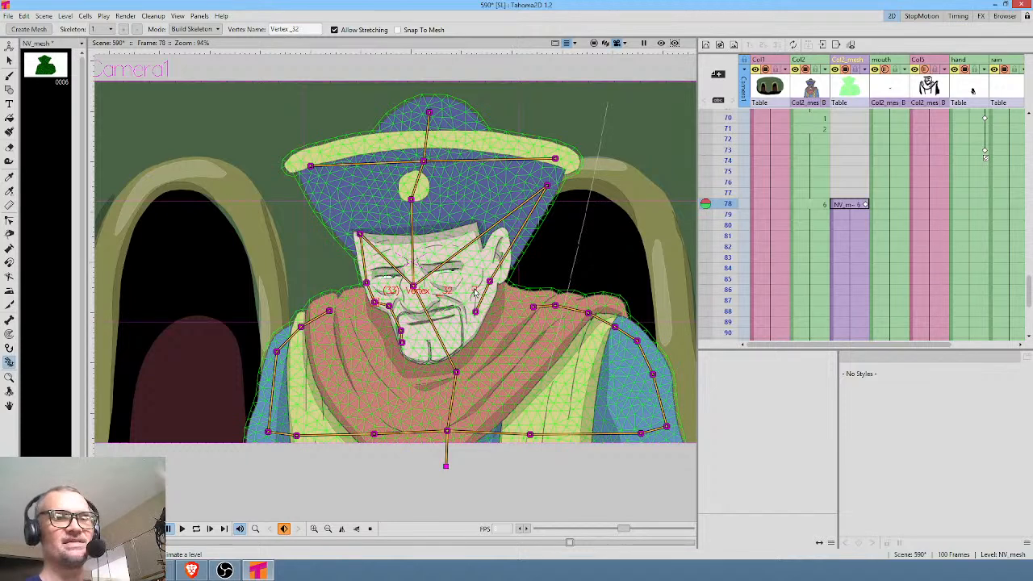
left_click(193, 29)
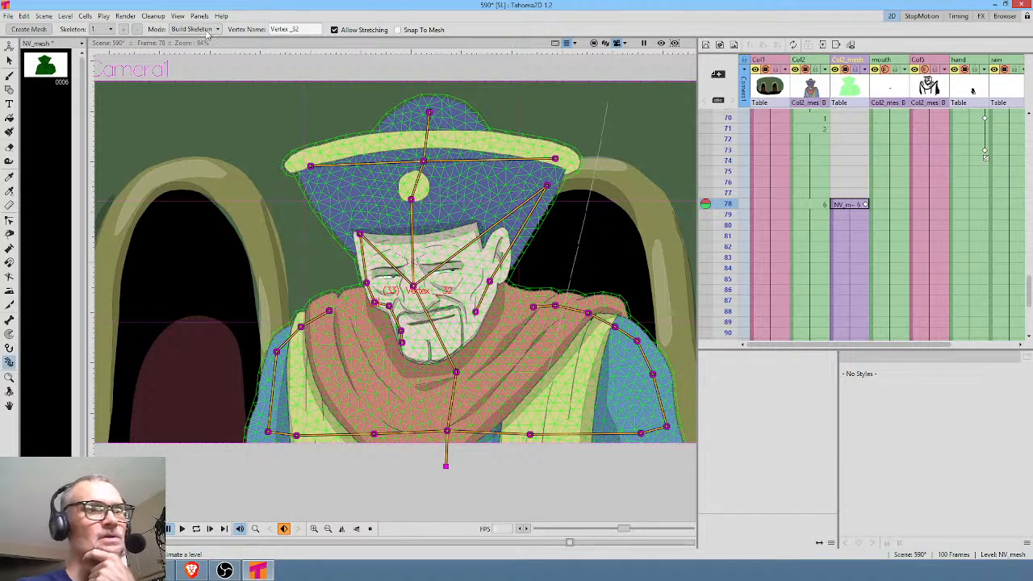
left_click(187, 64)
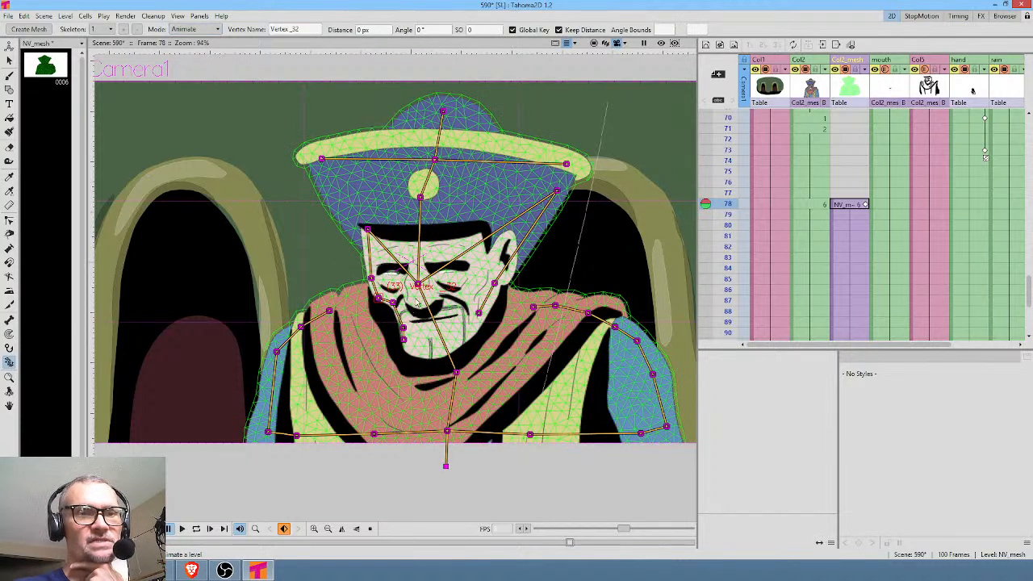
left_click_drag(724, 172, 726, 210)
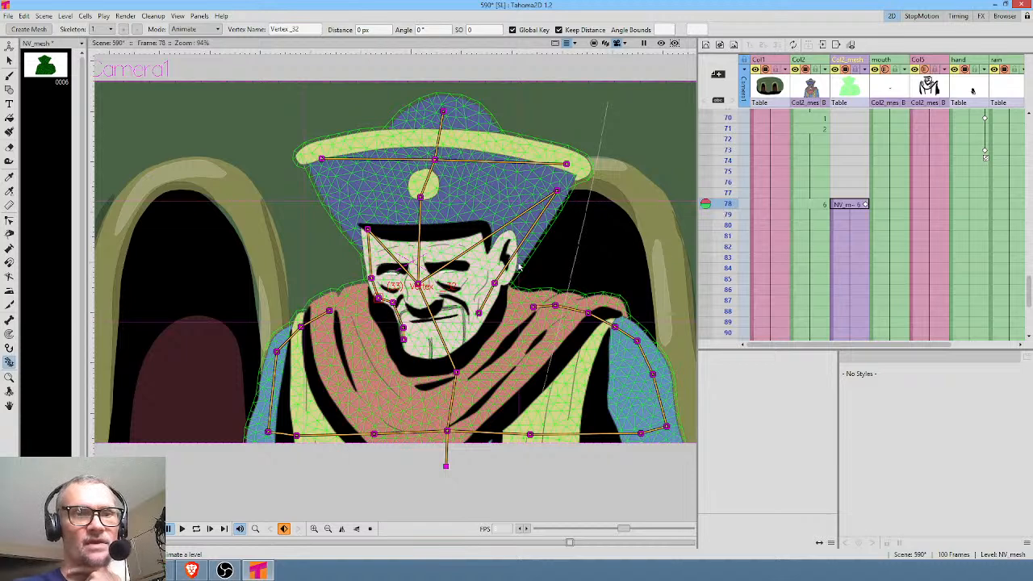
Retime the head pose key to frame 82 and tilt the head at frame 85 by moving the nose vertex down toward the left-hand shoulder.
left_click_drag(419, 285, 418, 284)
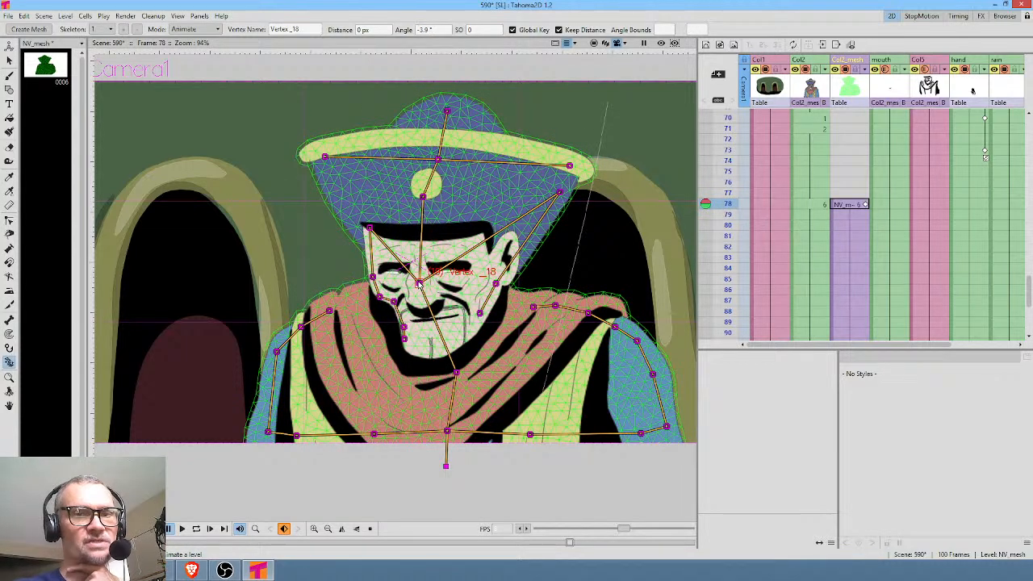
left_click(864, 205)
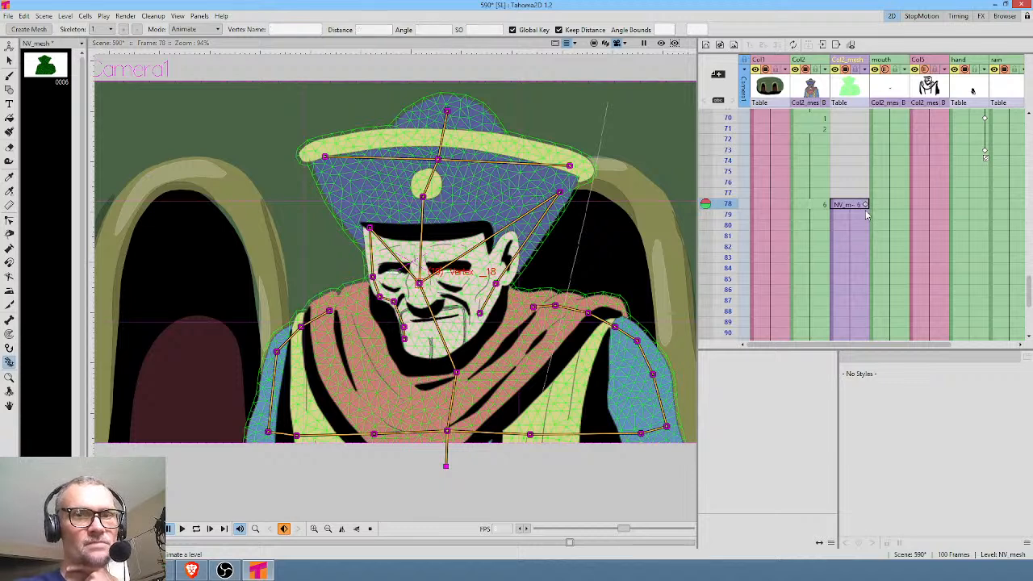
left_click(851, 279)
left_click_drag(419, 284, 403, 295)
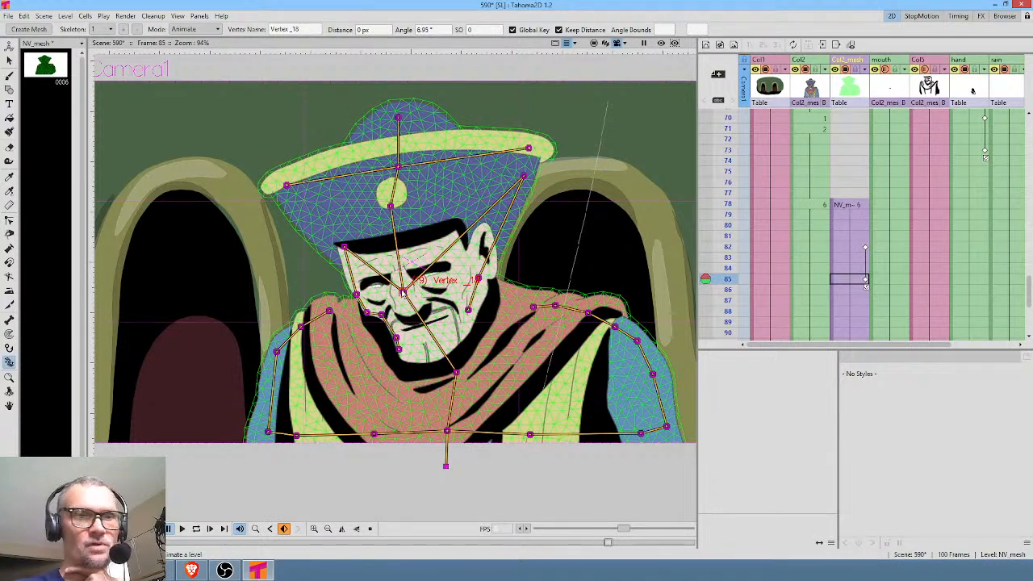
Hide the Col2_mesh overlay in the viewer and scrub frames 71 to 82 to review the head movement.
left_click(846, 70)
mouse_move(730, 121)
left_mouse_down()
mouse_move(726, 329)
mouse_move(735, 246)
left_mouse_up()
left_click(813, 214)
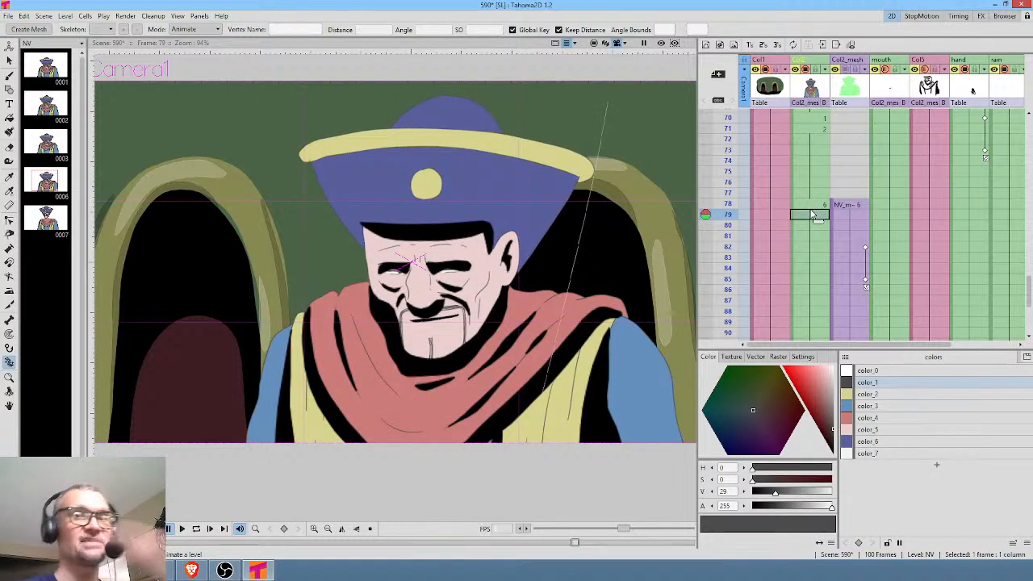
Turn on preview and compare the shading with the Col5 shadow column hidden and shown.
left_click(928, 214)
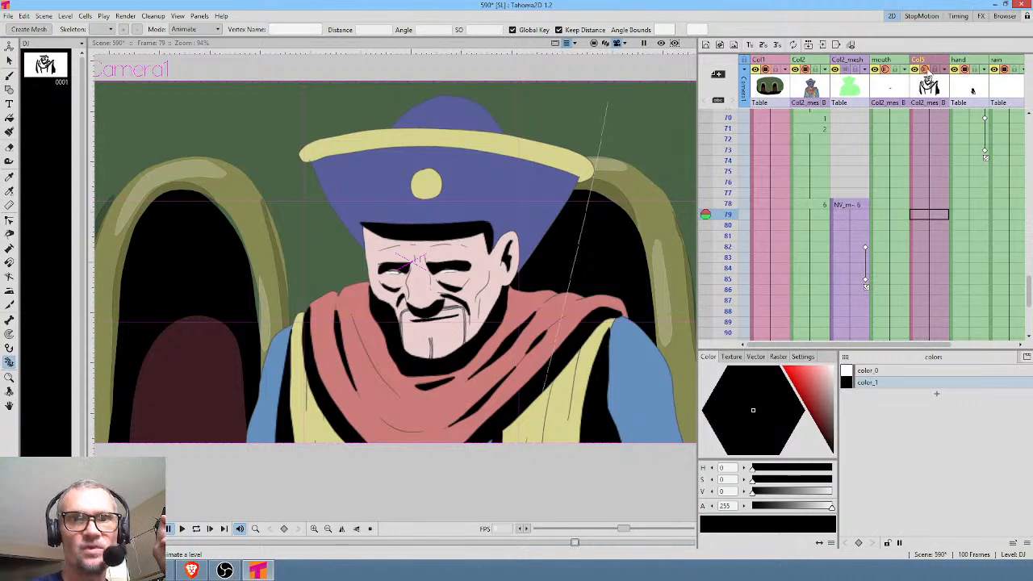
left_click(924, 69)
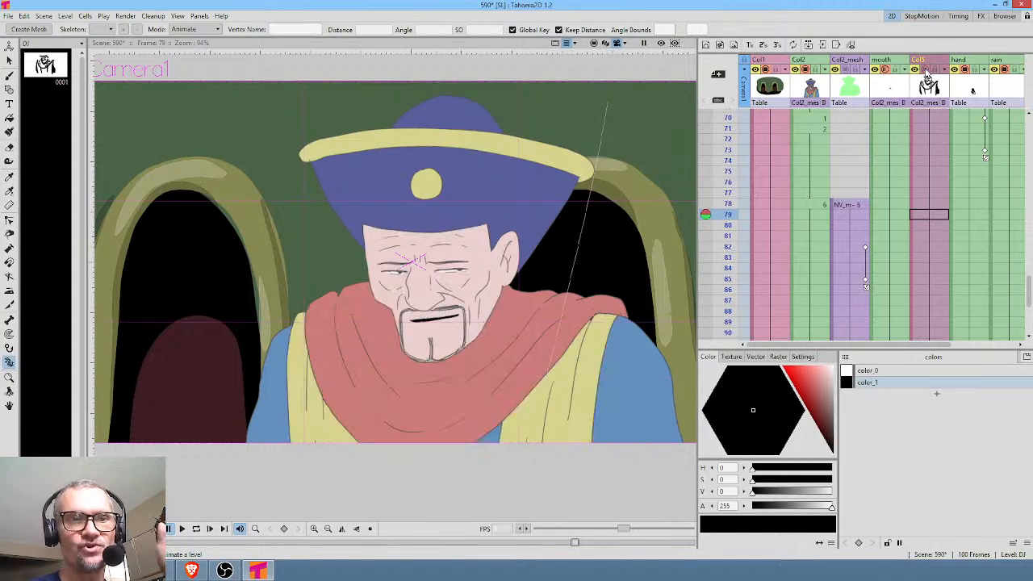
left_click(660, 43)
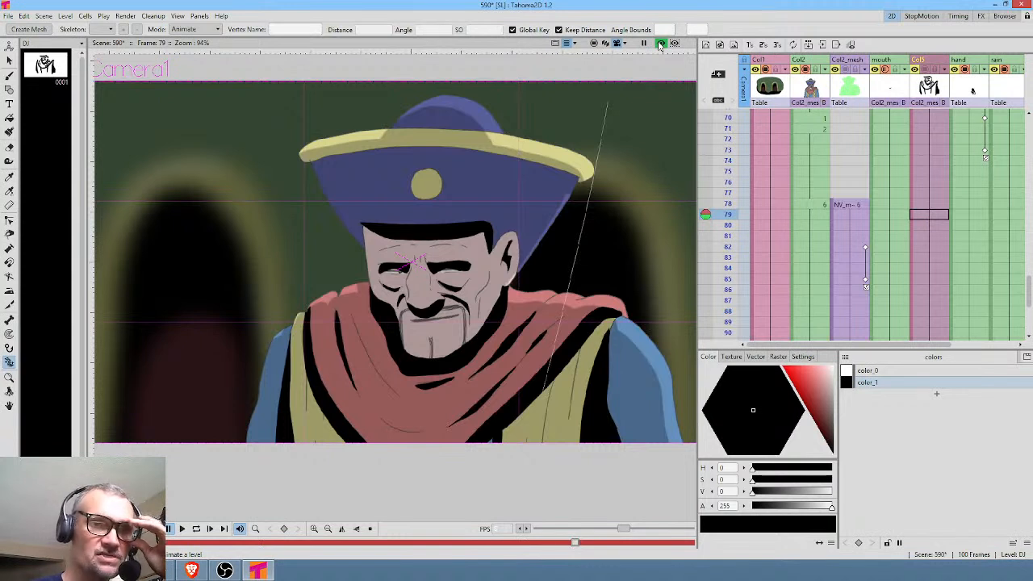
left_click(944, 71)
left_click(934, 60)
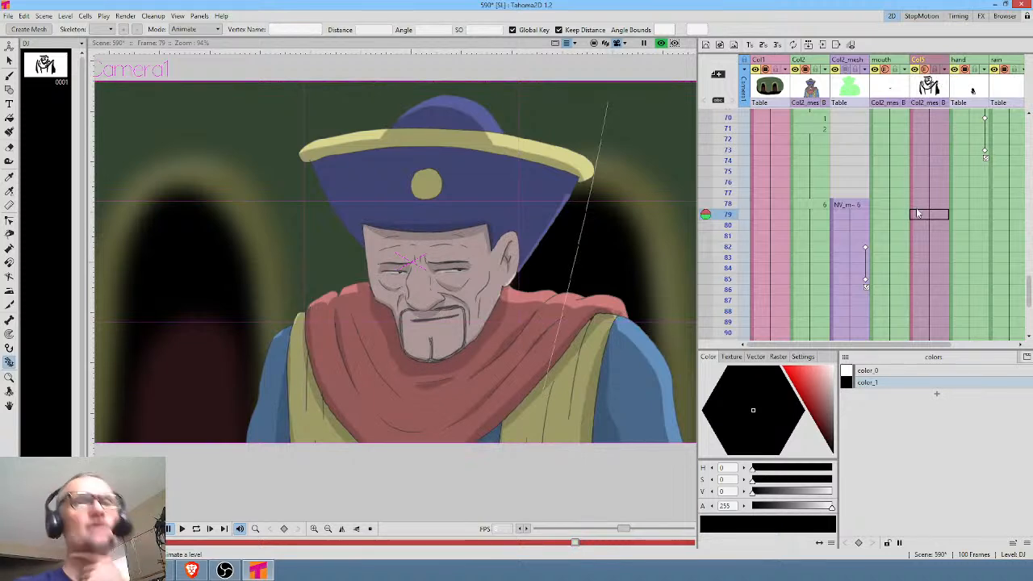
Review frames 78 to 82 in preview, compare them with frame 1, and turn preview off.
left_click(852, 249)
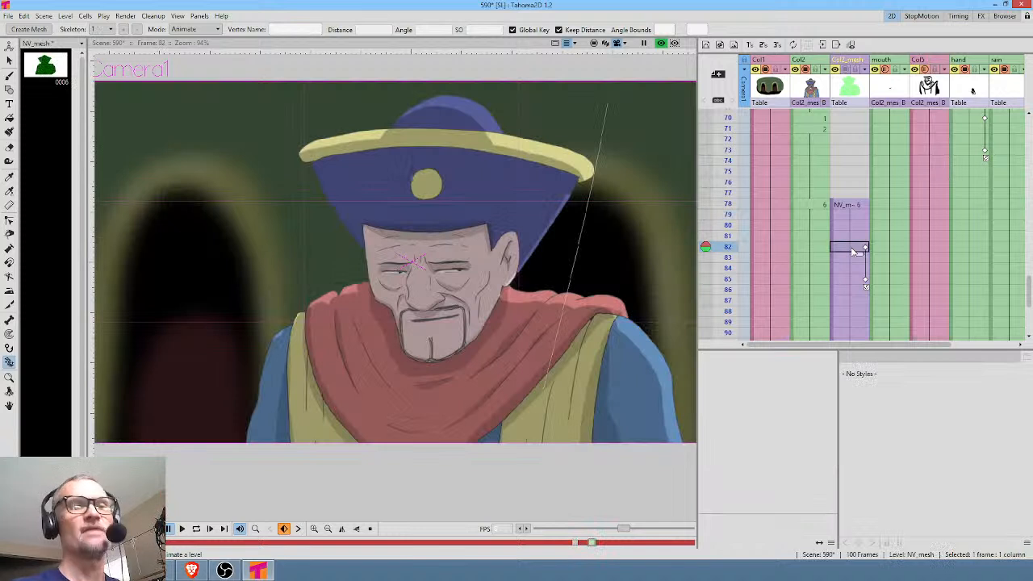
left_click(729, 204)
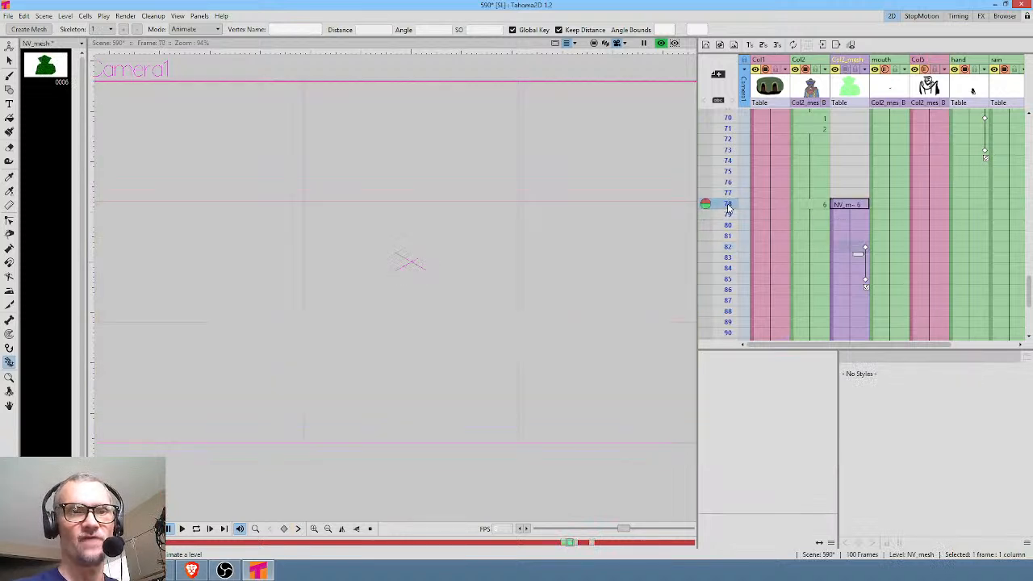
left_click(729, 214)
mouse_move(727, 224)
left_mouse_down()
mouse_move(729, 312)
mouse_move(729, 235)
left_mouse_up()
scroll(912, 171, "up", 5)
scroll(911, 169, "up", 5)
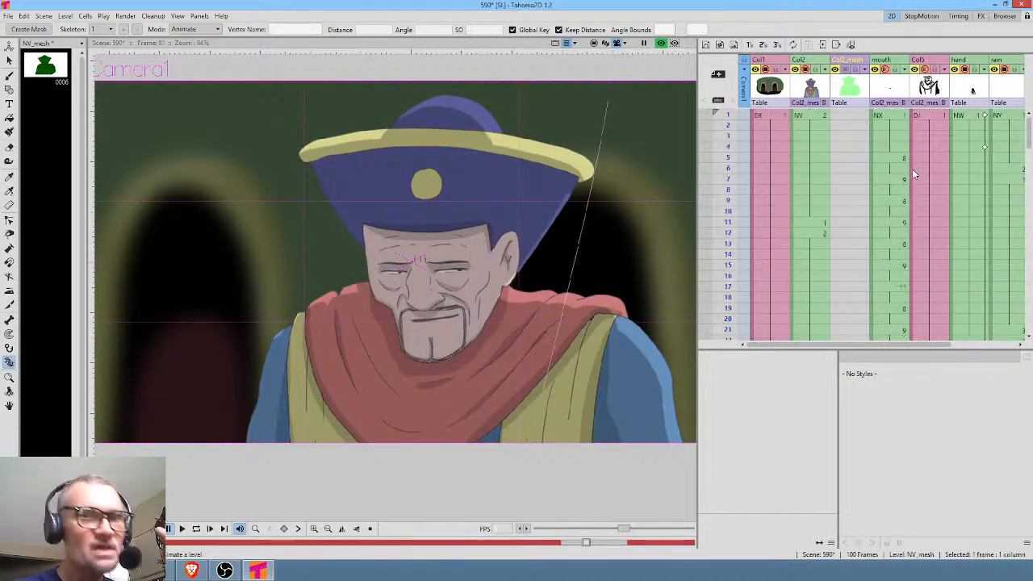
left_click(810, 117)
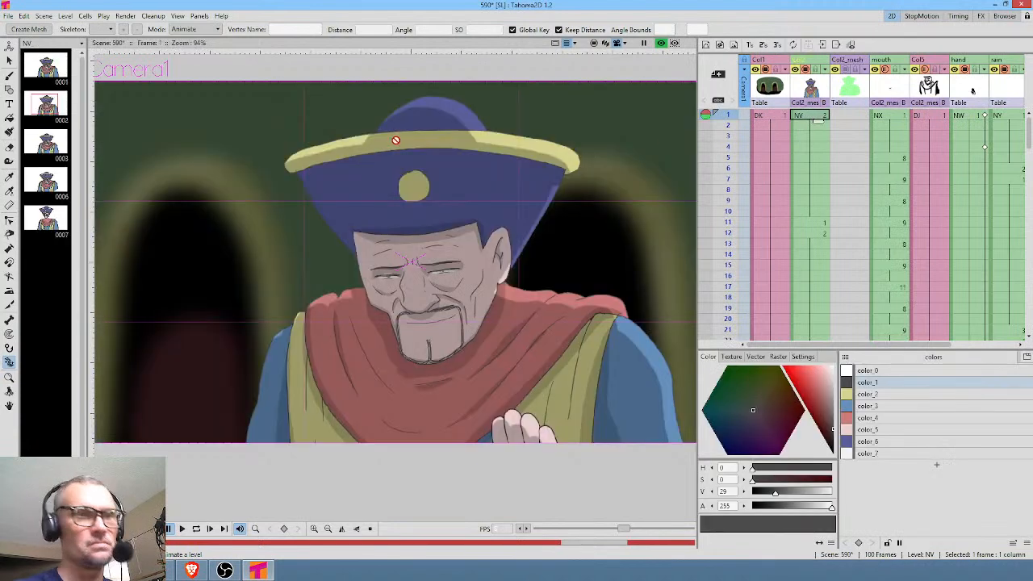
left_click(661, 43)
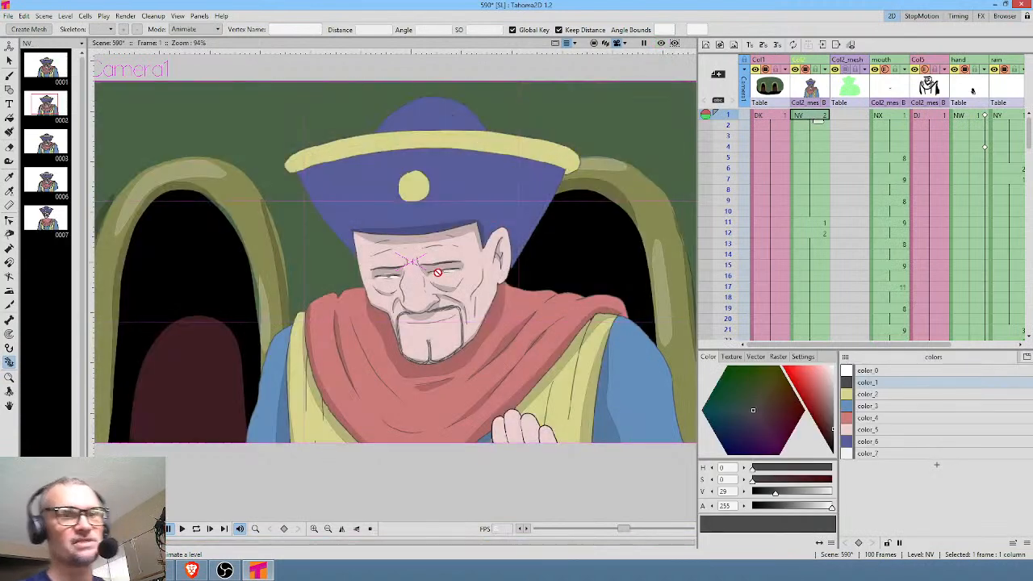
Delete the four excess Col2 cells at the end of the scene, frames 97 to 100.
scroll(849, 265, "down", 12)
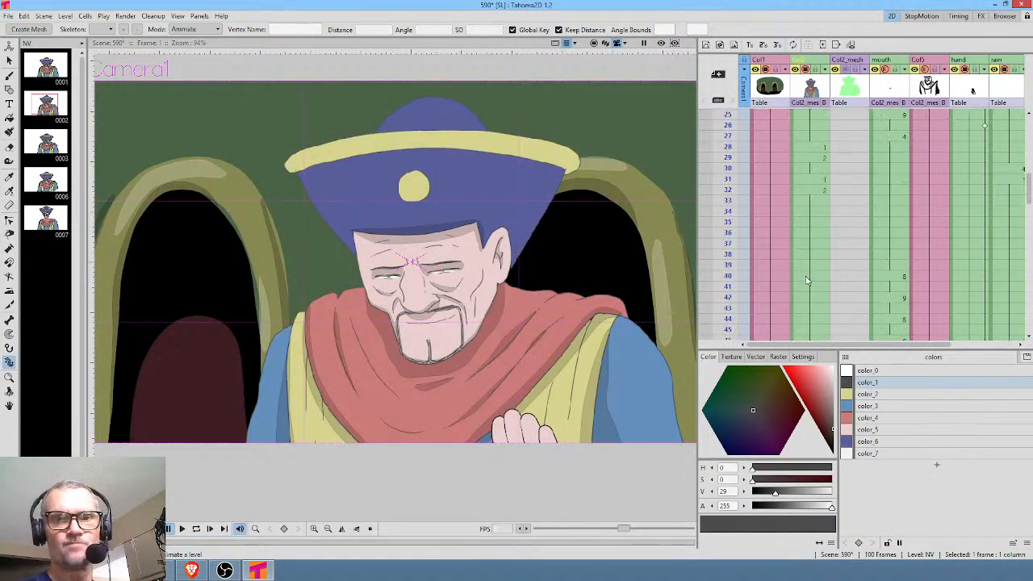
scroll(855, 258, "down", 4)
left_click_drag(816, 181, 818, 207)
key("Delete")
scroll(834, 211, "up", 4)
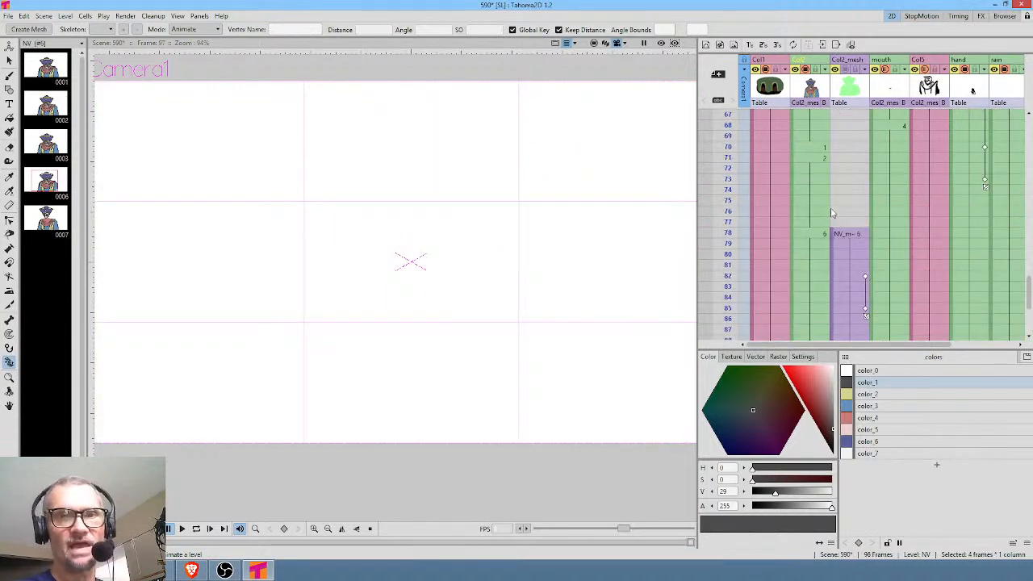
Render scene 590 to its image sequence.
left_click(845, 235)
left_click(813, 233)
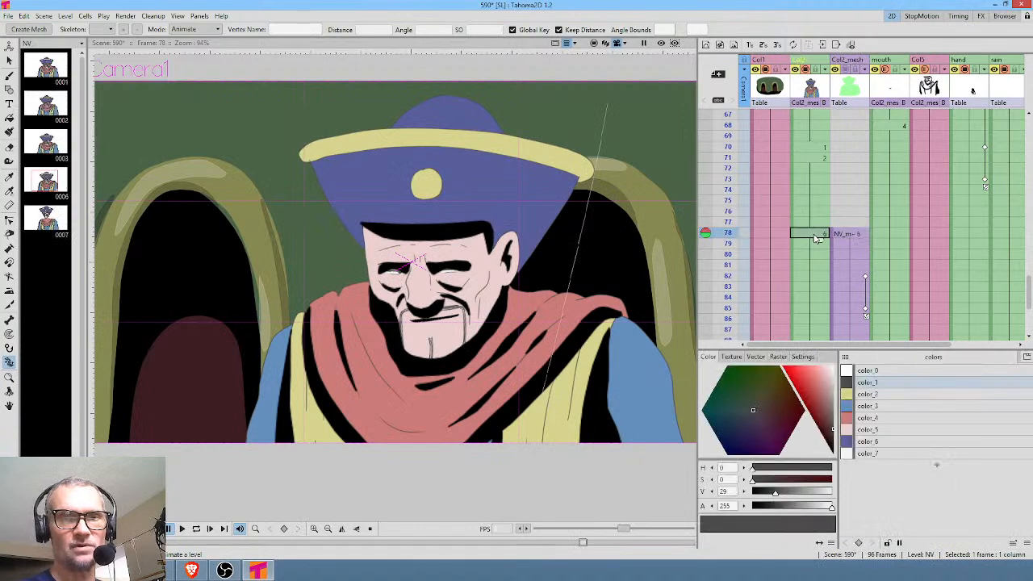
scroll(807, 233, "up", 11)
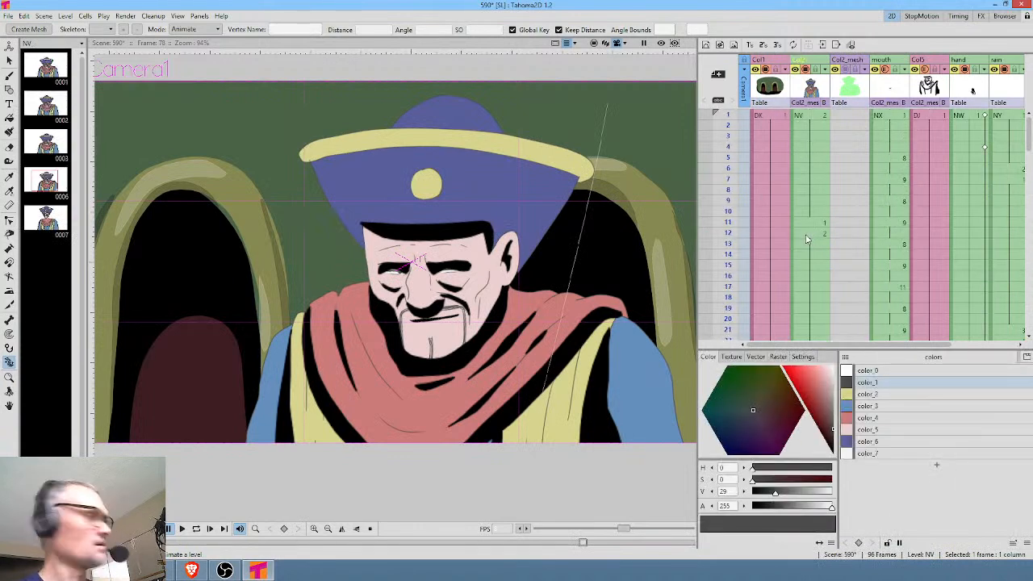
key("ctrl+shift+r")
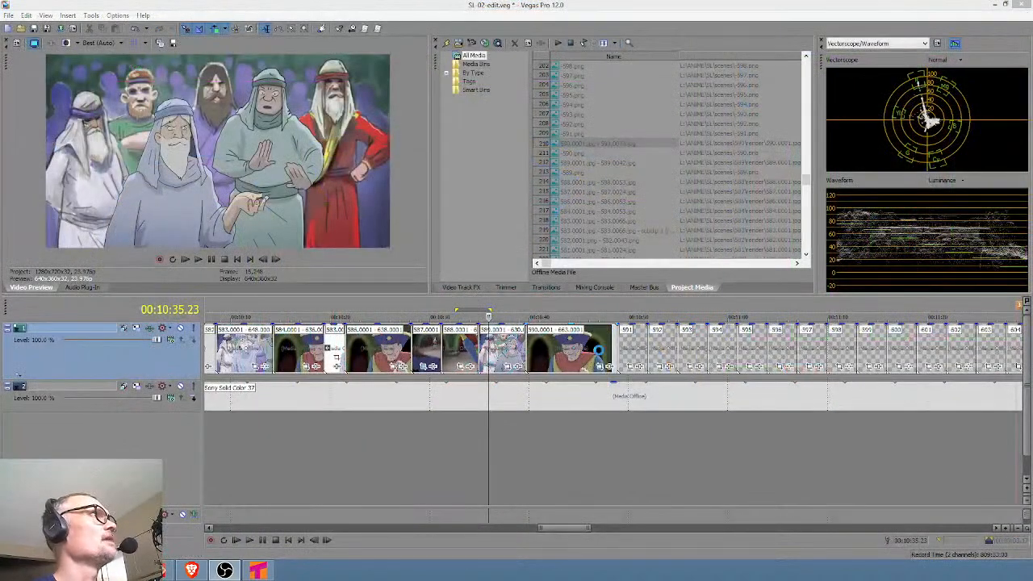
Switch to Vegas Pro, delete the old 590 clip from the timeline, and clean the unused media out of the project.
left_click_drag(598, 350, 711, 354)
key("Delete")
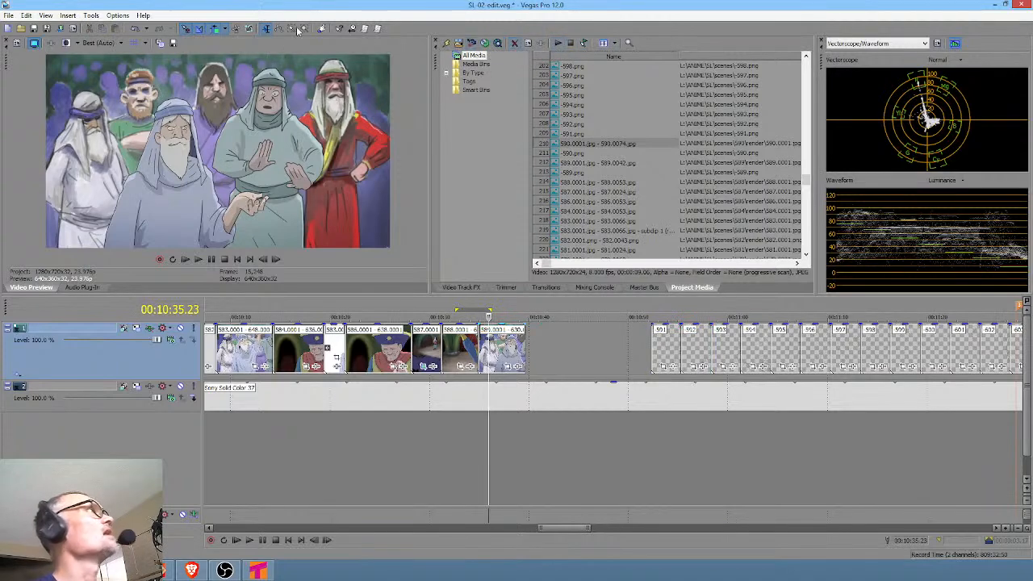
left_click(117, 15)
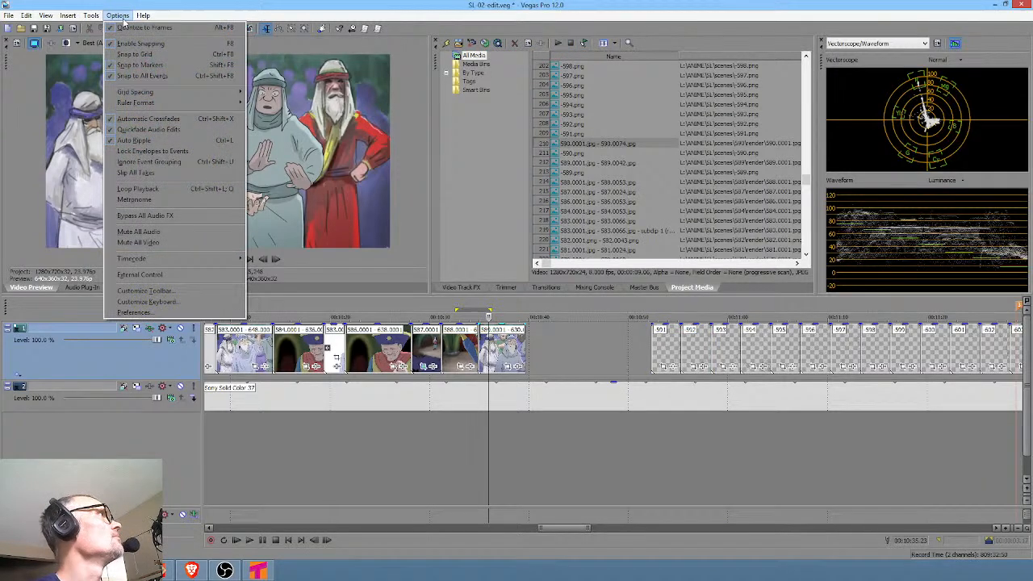
mouse_move(91, 15)
left_click(121, 197)
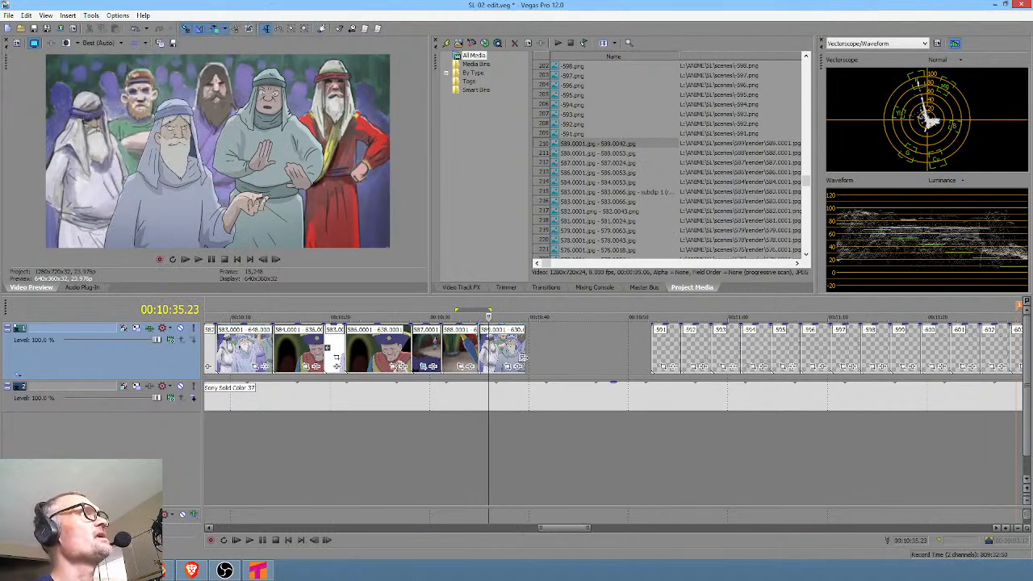
Import the rendered stills from 590.0001.jpg to 590.0096.jpg as a sequence with a frame rate of 8.
left_click(449, 42)
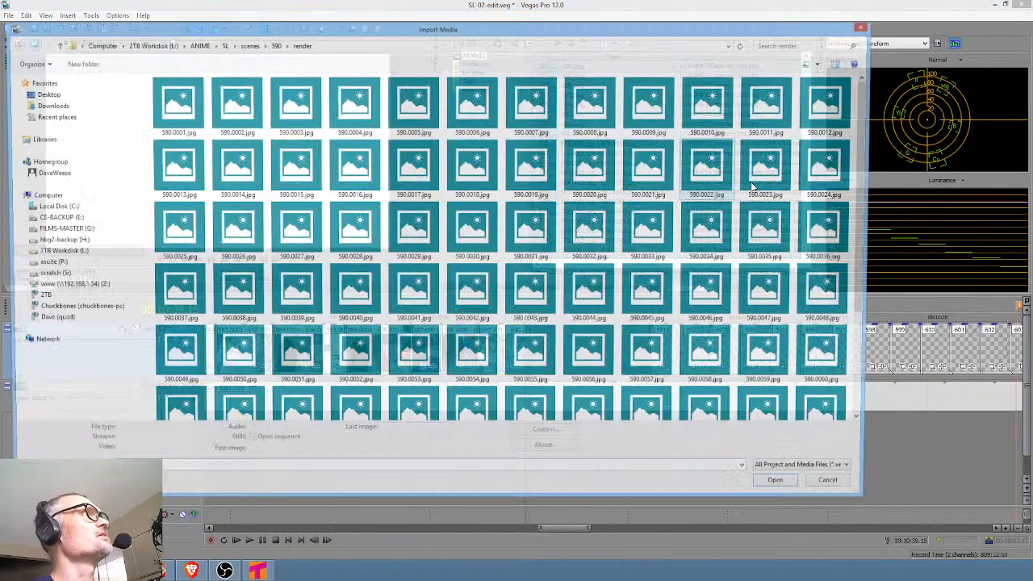
left_click(165, 101)
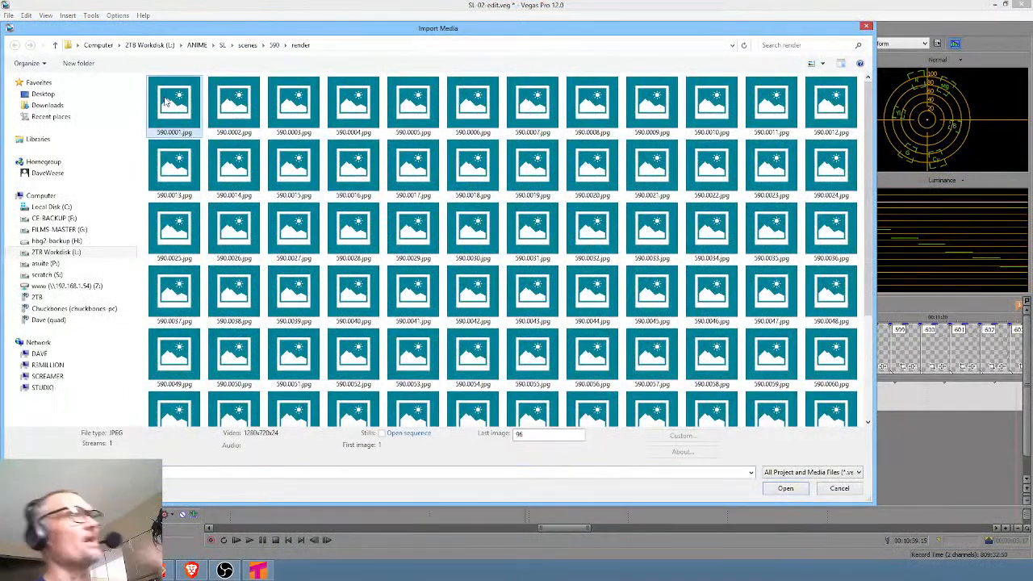
left_click(383, 433)
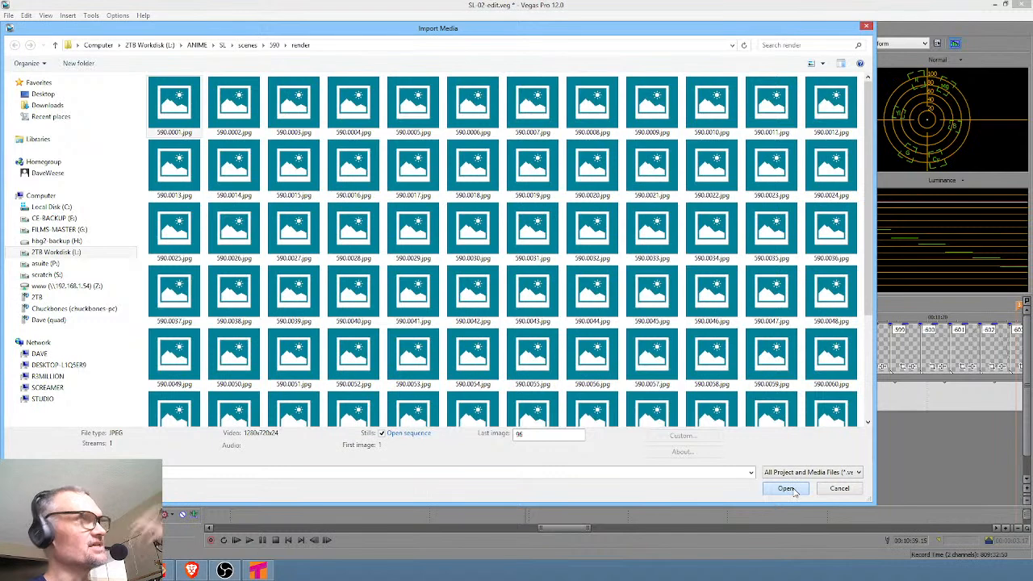
left_click(786, 489)
left_click(577, 252)
type("8")
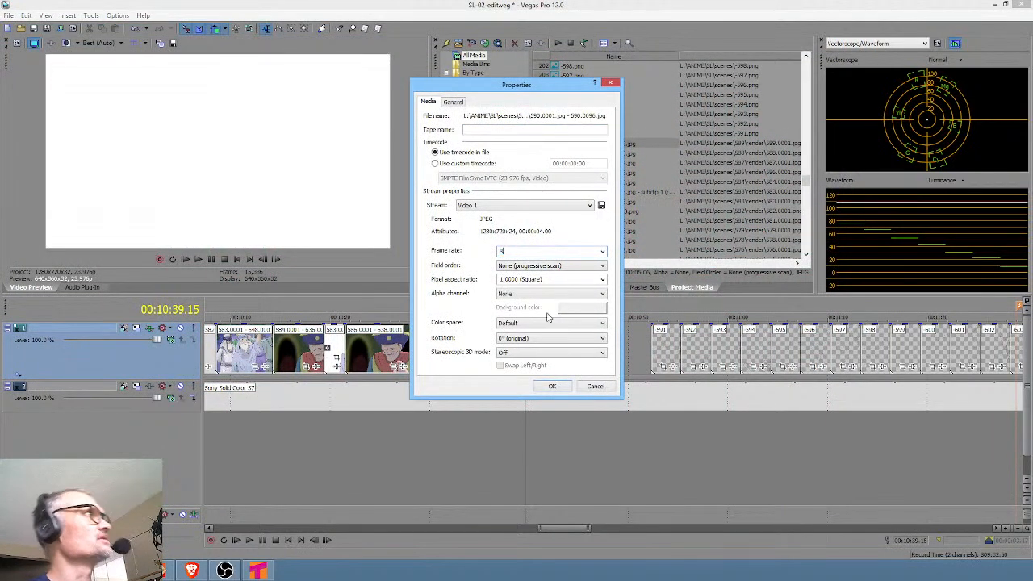
left_click(552, 386)
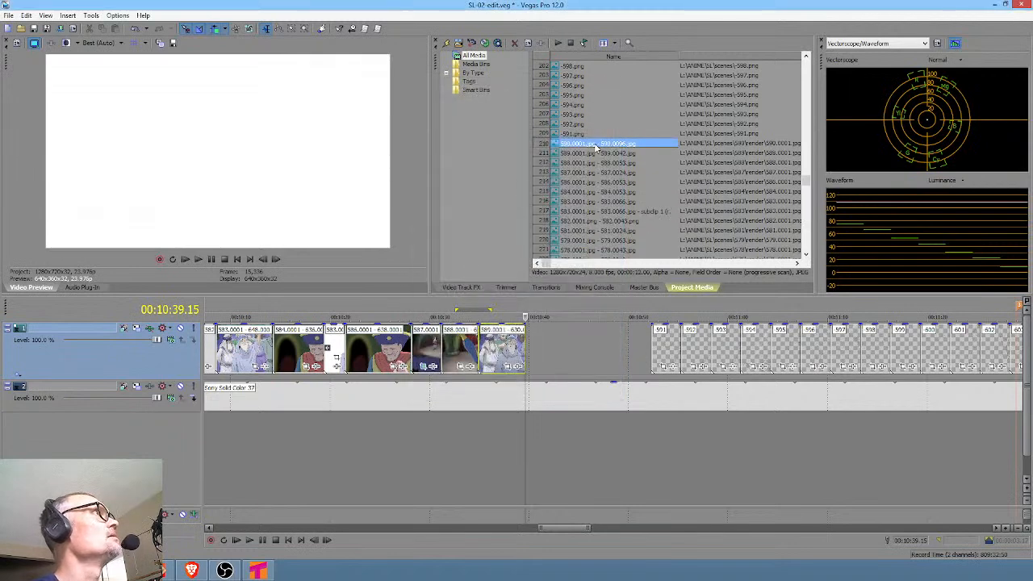
Place the 590 sequence on the timeline directly after the 589 clip and set it to Disable resample.
left_click_drag(661, 170, 568, 365)
right_click(568, 365)
left_click(576, 351)
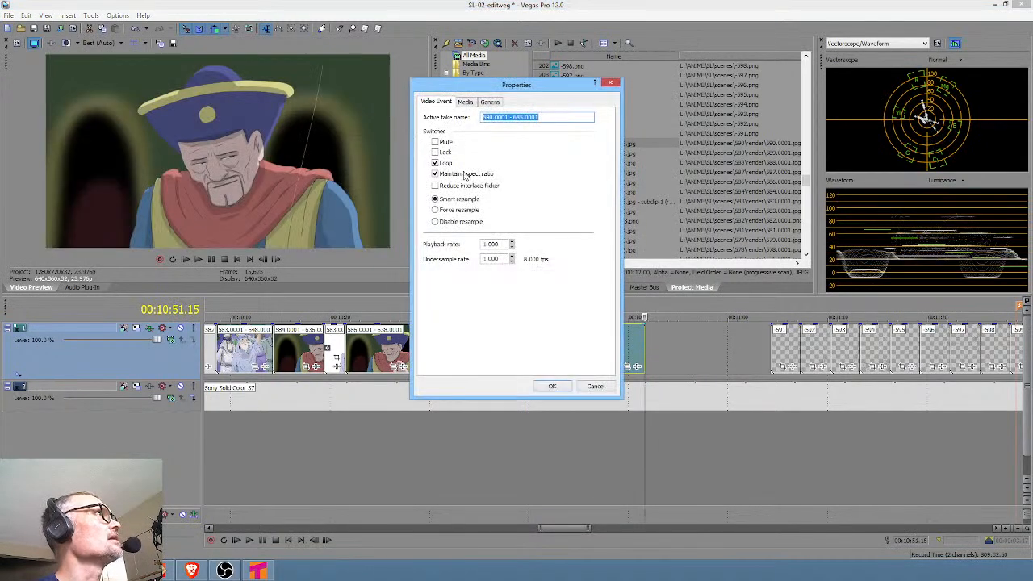
left_click(461, 222)
left_click(554, 387)
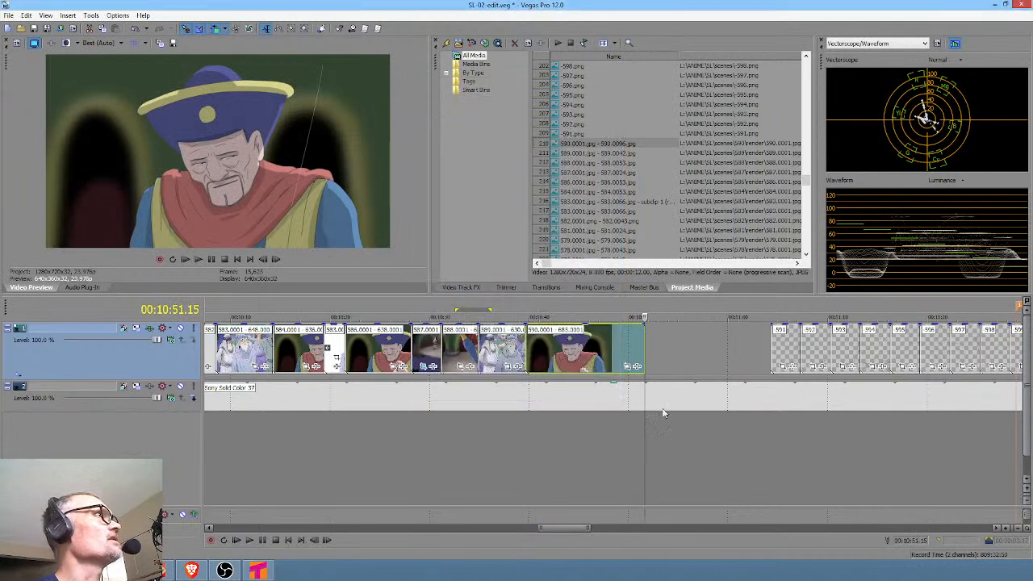
Move the placeholder clips from 591 onward back against the end of the 590 clip.
left_click_drag(803, 351, 678, 351)
left_click(476, 438)
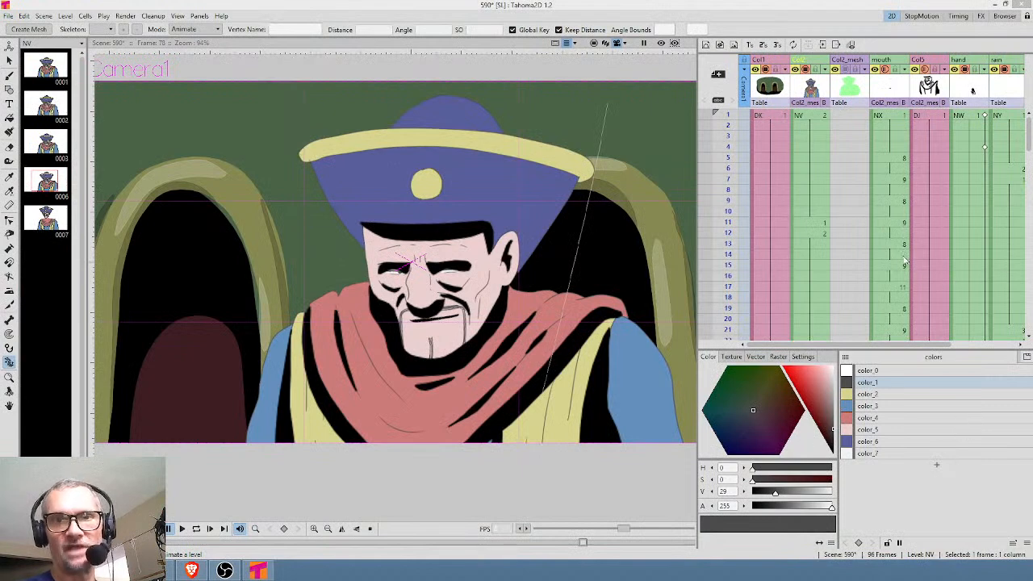
Return to Tahoma2D and move the first Col2_mesh pose key to frame 83.
left_click(802, 222)
scroll(811, 230, "down", 10)
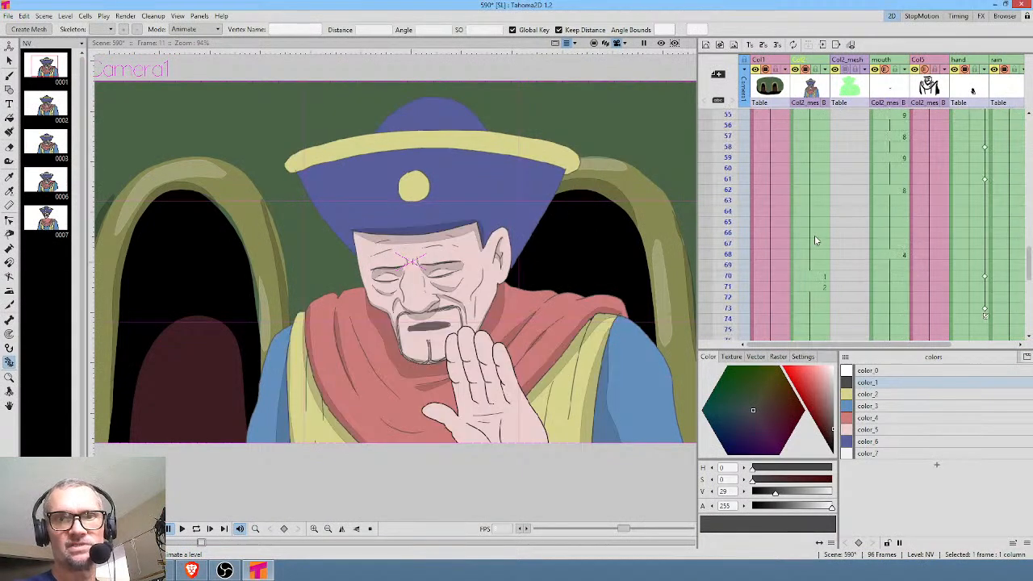
scroll(816, 240, "down", 4)
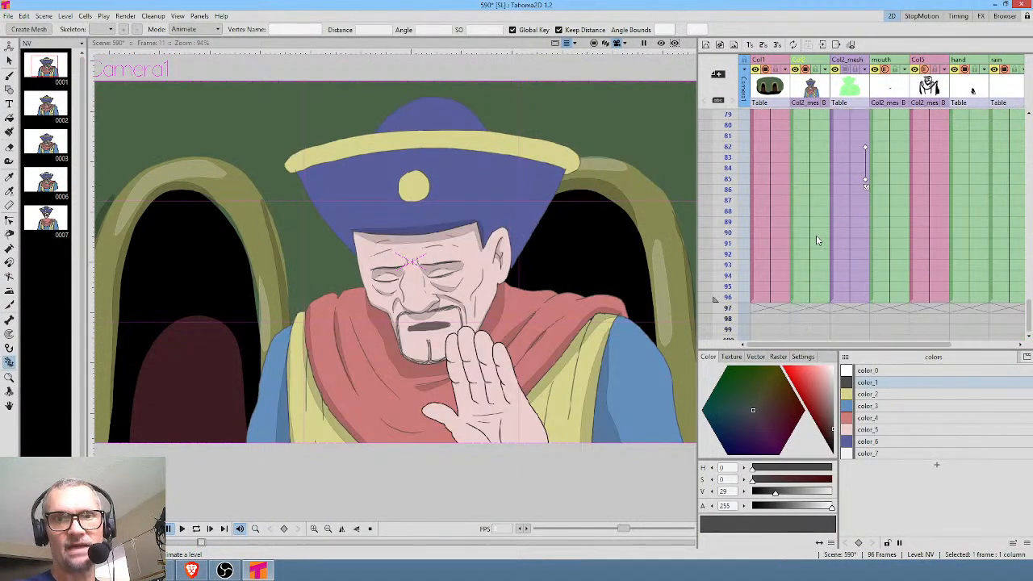
left_click(865, 147)
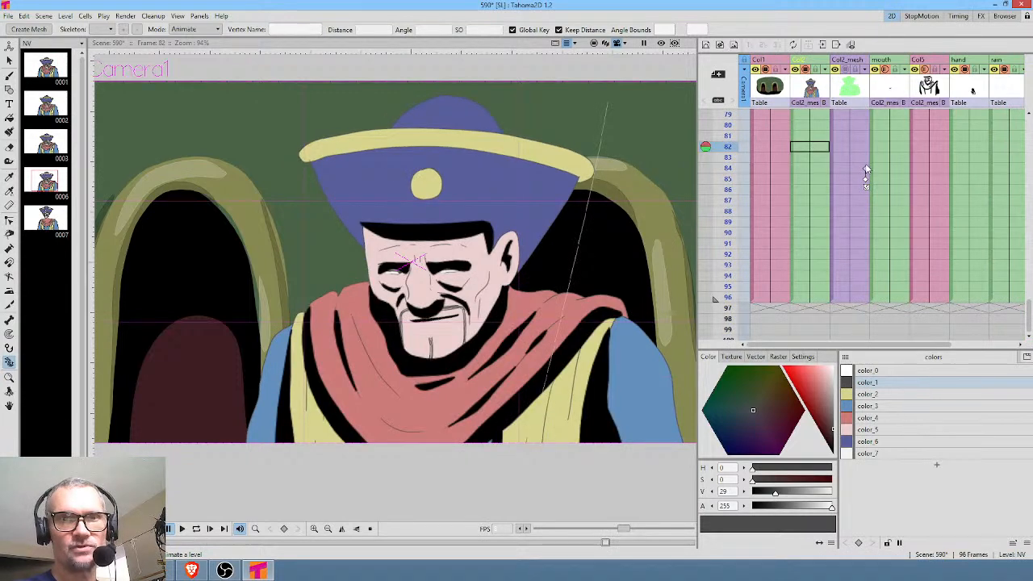
left_click(866, 179)
left_click_drag(866, 179, 865, 162)
left_click_drag(865, 201, 867, 183)
Scrub the Col2_mesh column between frames 78 and 83 to check the timing of the head tilt.
left_click(853, 159)
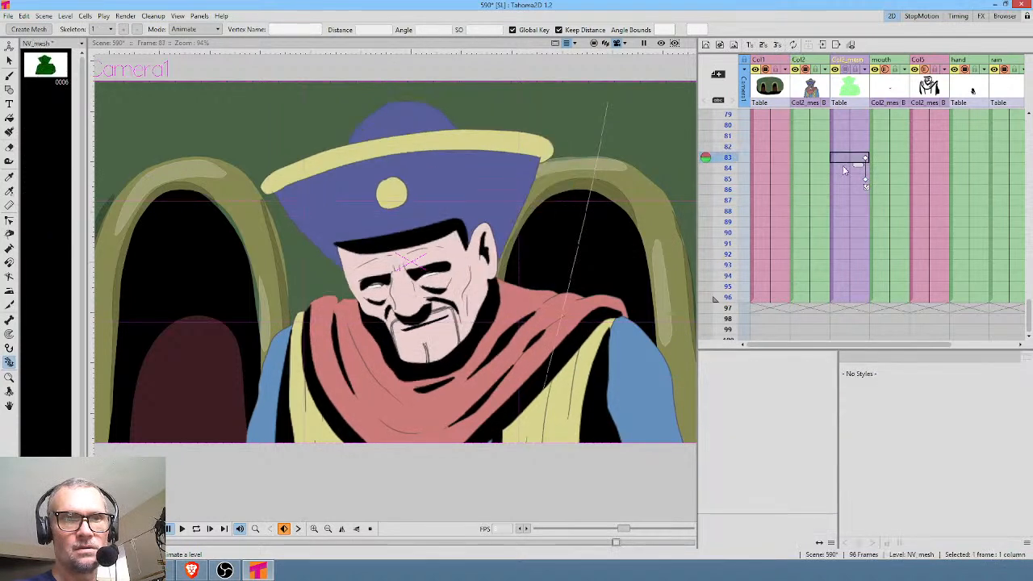
mouse_move(729, 134)
left_mouse_down()
mouse_move(719, 206)
mouse_move(727, 114)
left_mouse_up()
scroll(774, 198, "up", 4)
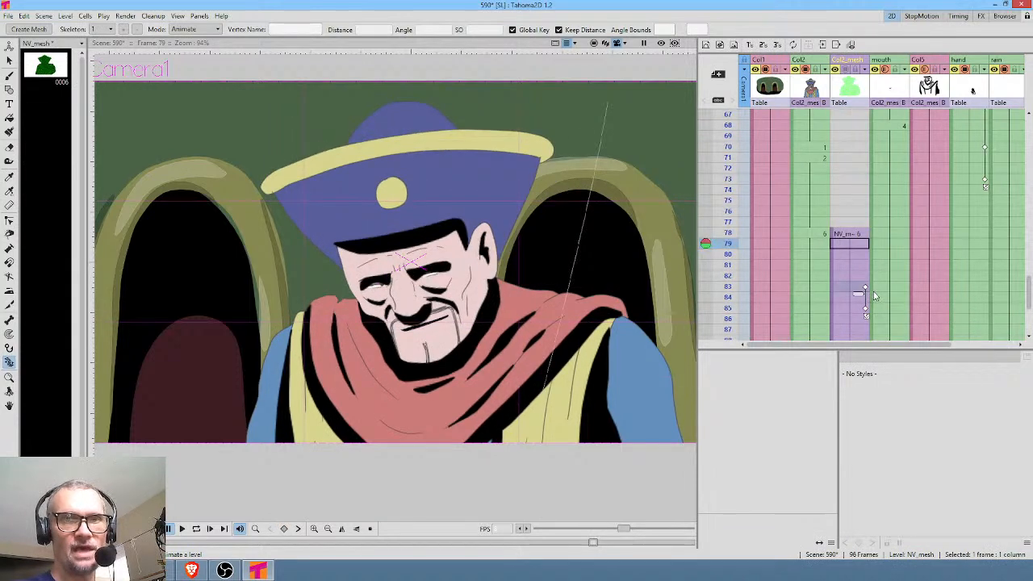
mouse_move(729, 198)
left_mouse_down()
mouse_move(726, 242)
mouse_move(725, 205)
mouse_move(707, 239)
mouse_move(707, 323)
mouse_move(732, 242)
left_mouse_up()
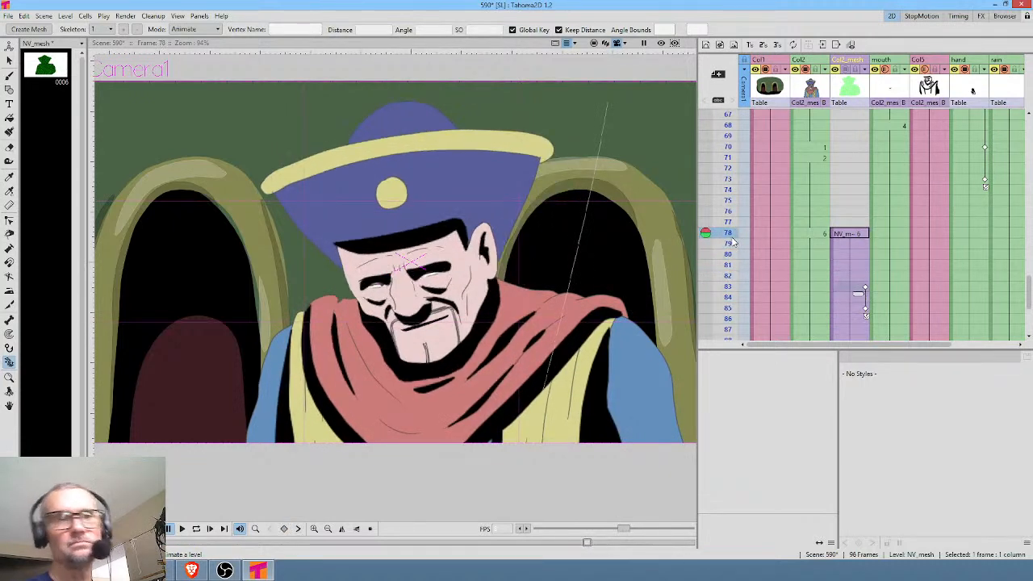
Delete the Col2_mesh pose key at frame 83 and place the tilted-head pose key at frame 78.
key("ctrl+shift+r")
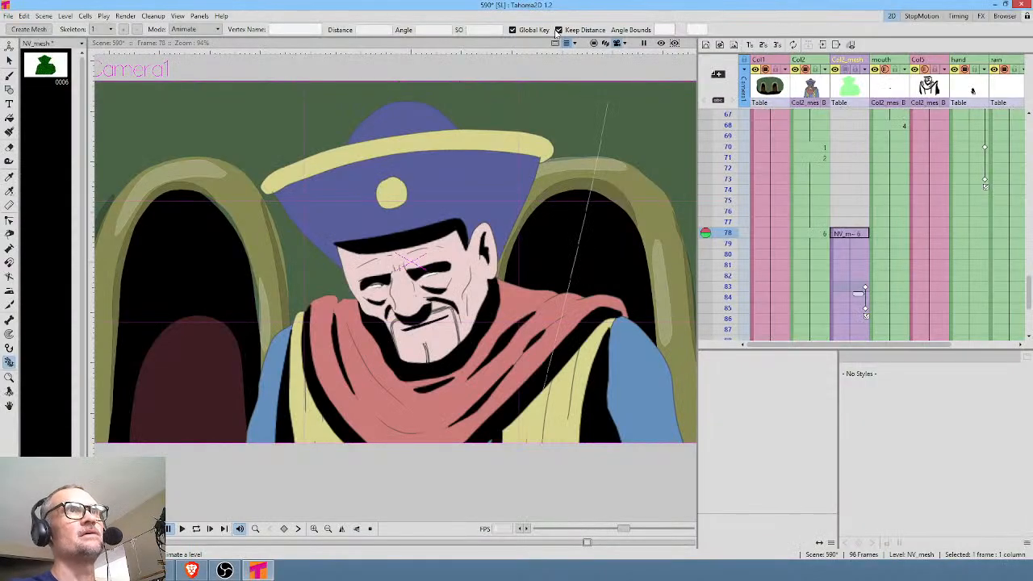
left_click(863, 288)
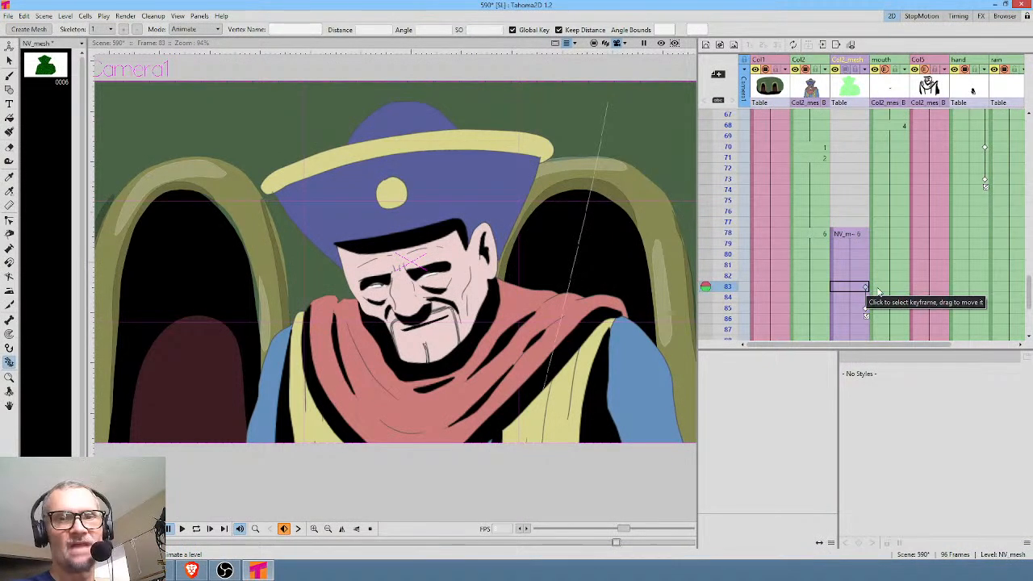
key("Delete")
left_click(864, 309)
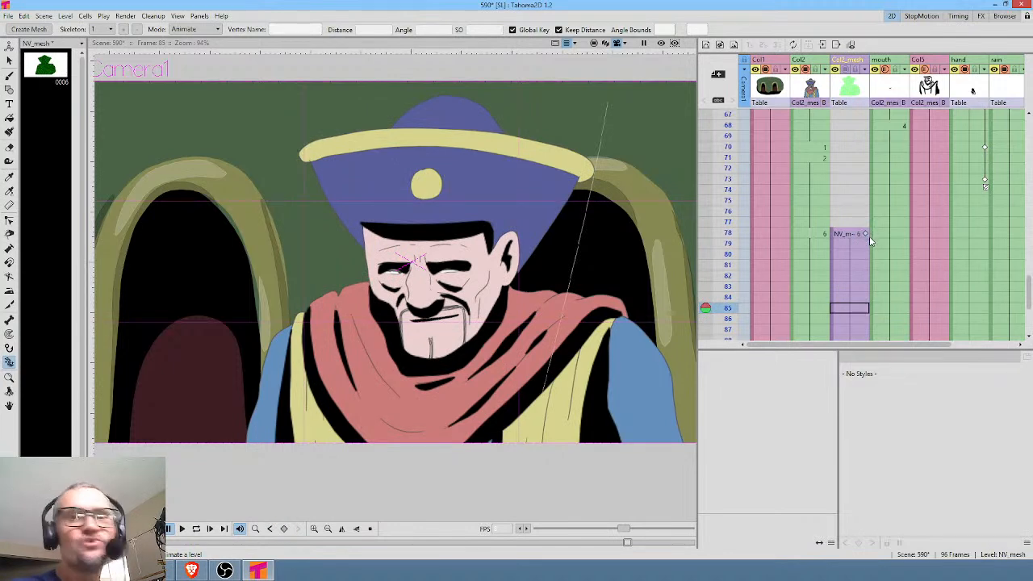
Check the head-pose change by scrubbing frames 69 to 79 and reviewing the shot full screen.
left_click_drag(726, 147, 702, 235)
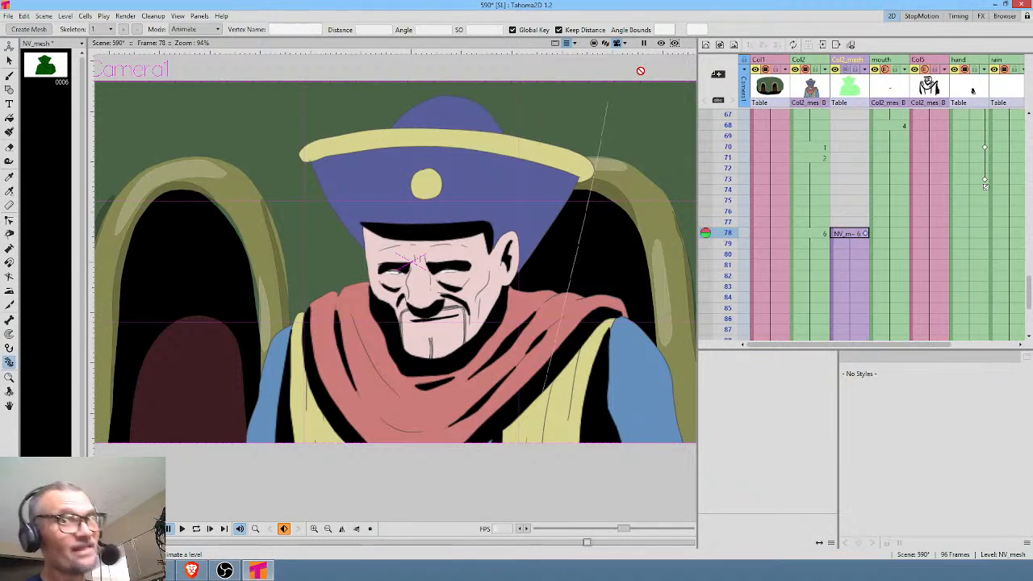
left_click(729, 137)
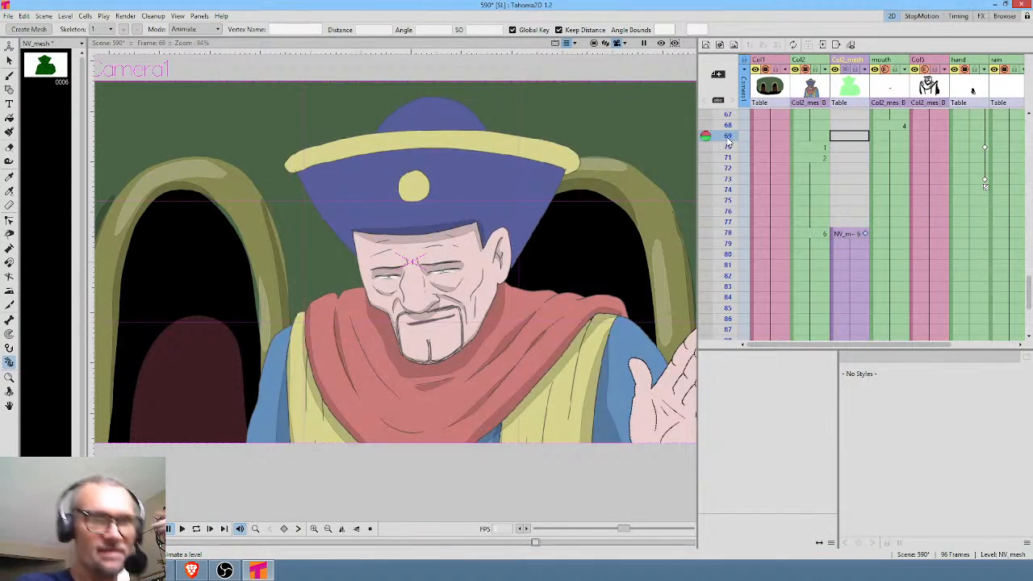
left_click_drag(728, 145, 736, 227)
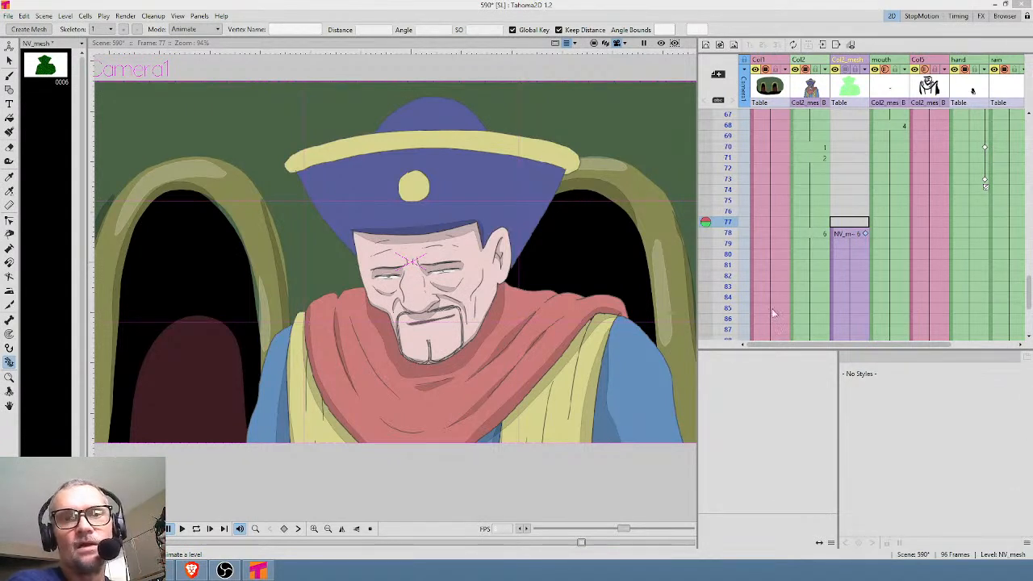
left_click_drag(724, 144, 711, 244)
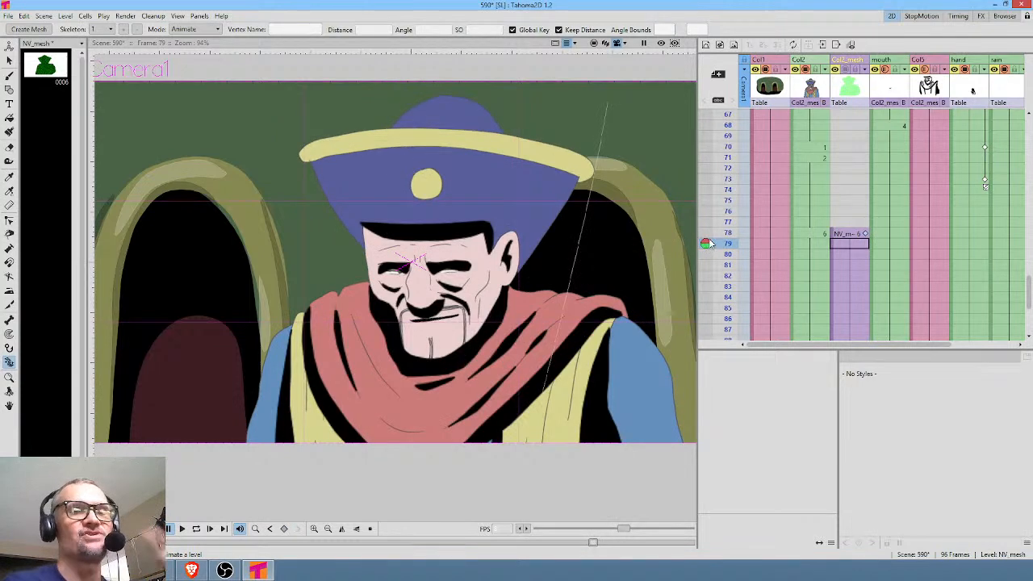
left_click(767, 238)
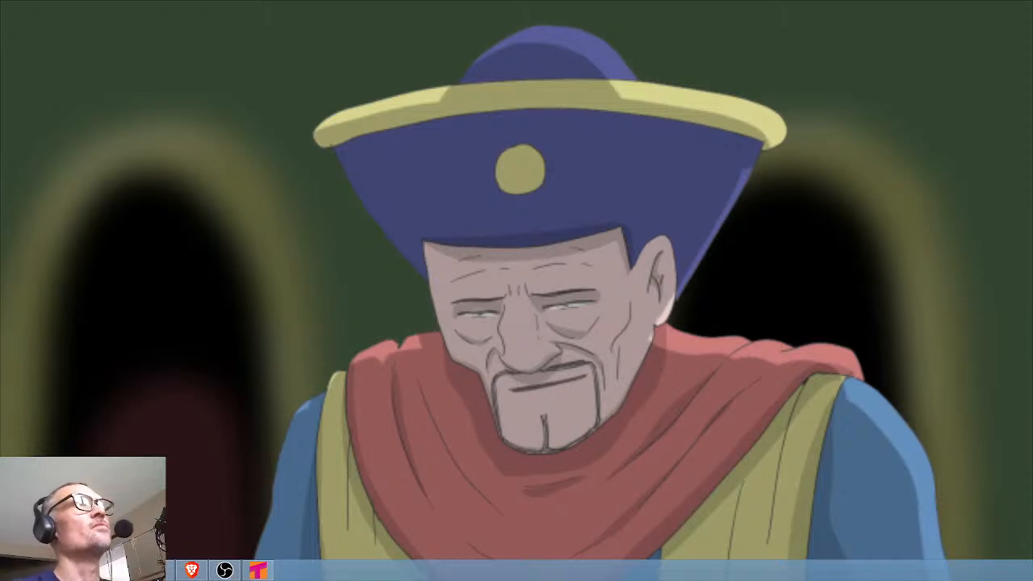
key("Escape")
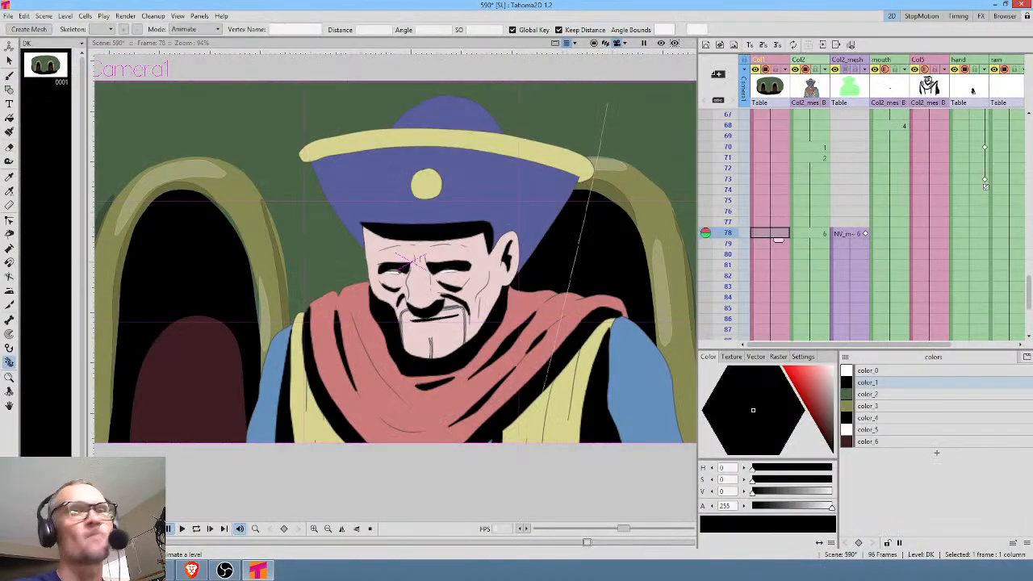
Delete the Col2_mesh column from the 590 scene and save the scene.
left_click(848, 87)
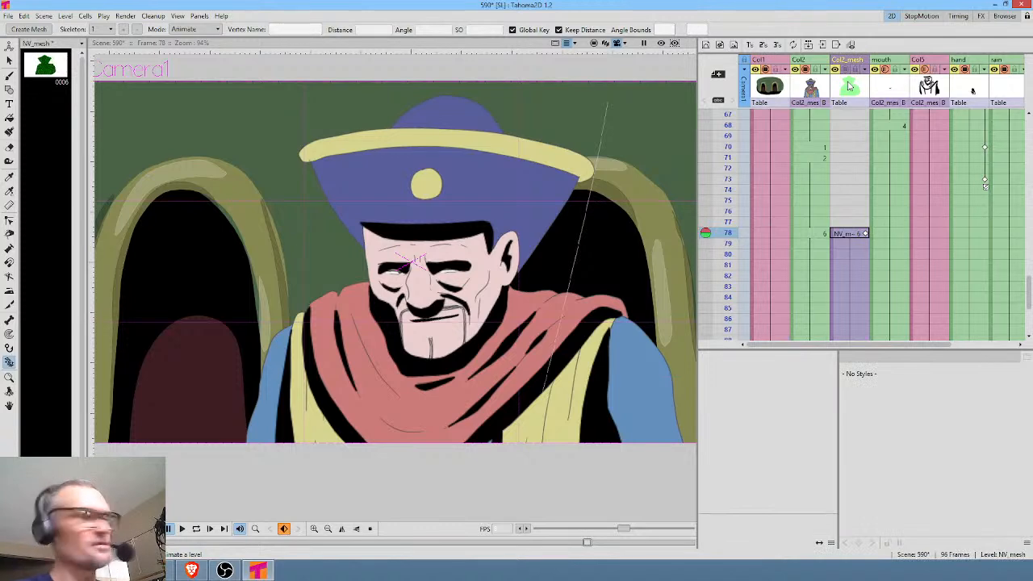
key("Delete")
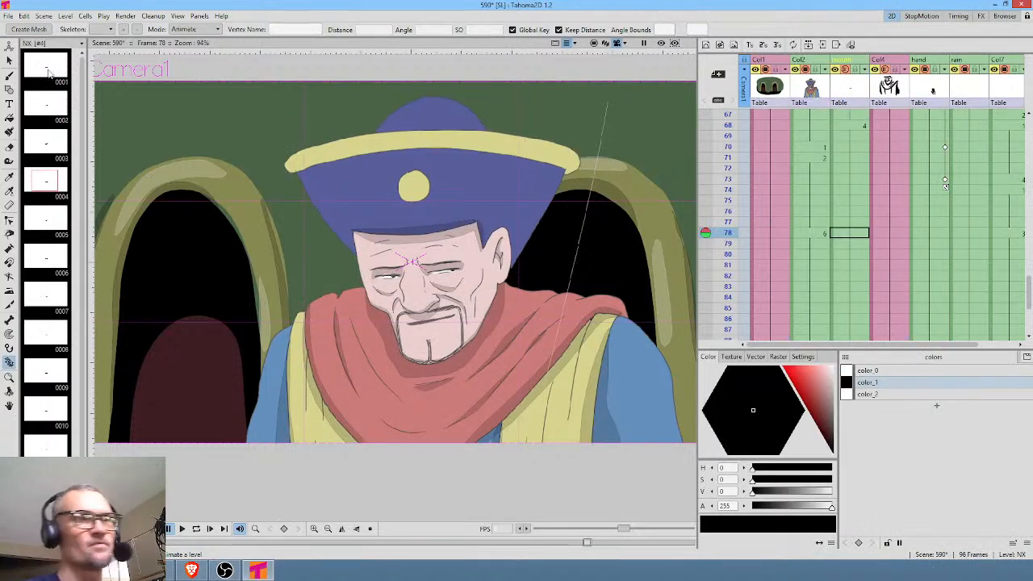
left_click(7, 15)
left_click(27, 52)
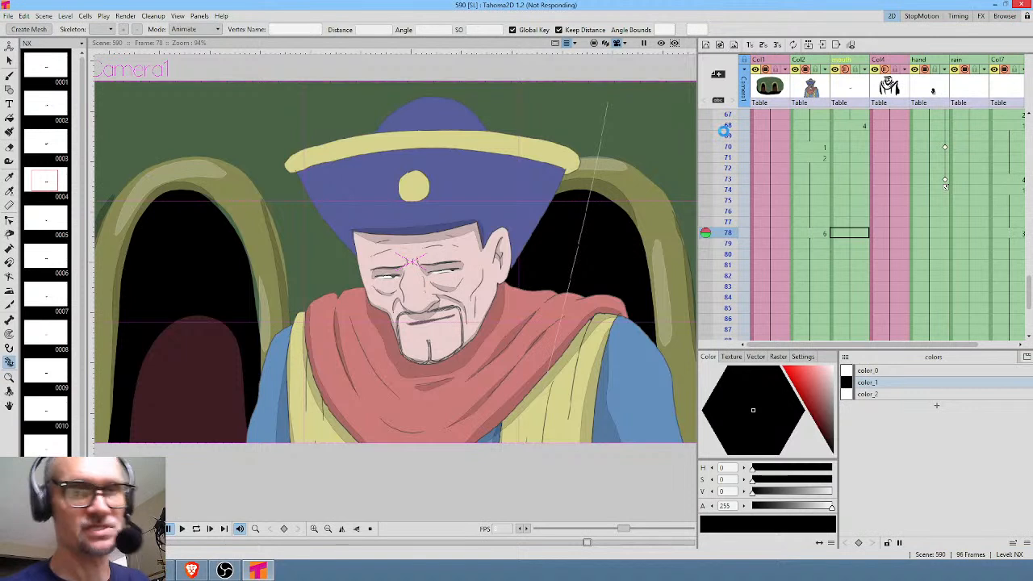
Remove all unused levels through the Scene Cast and save scene 590.
left_click(846, 158)
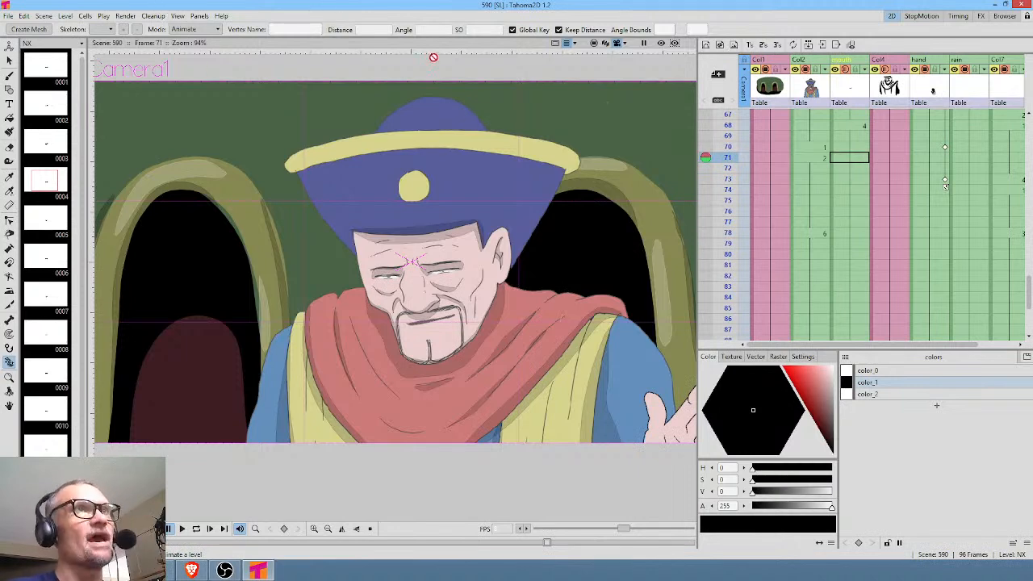
left_click(199, 16)
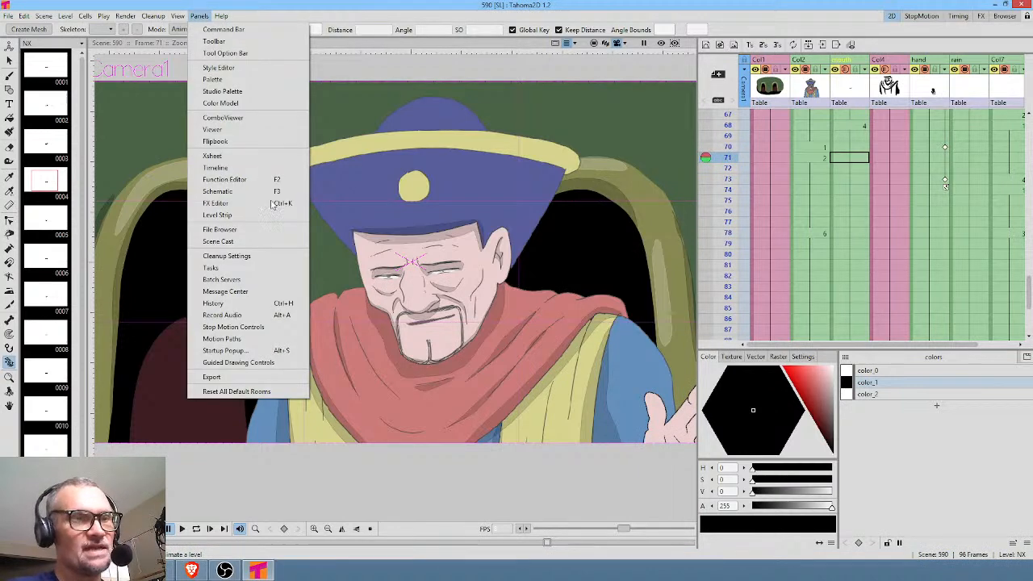
left_click(269, 242)
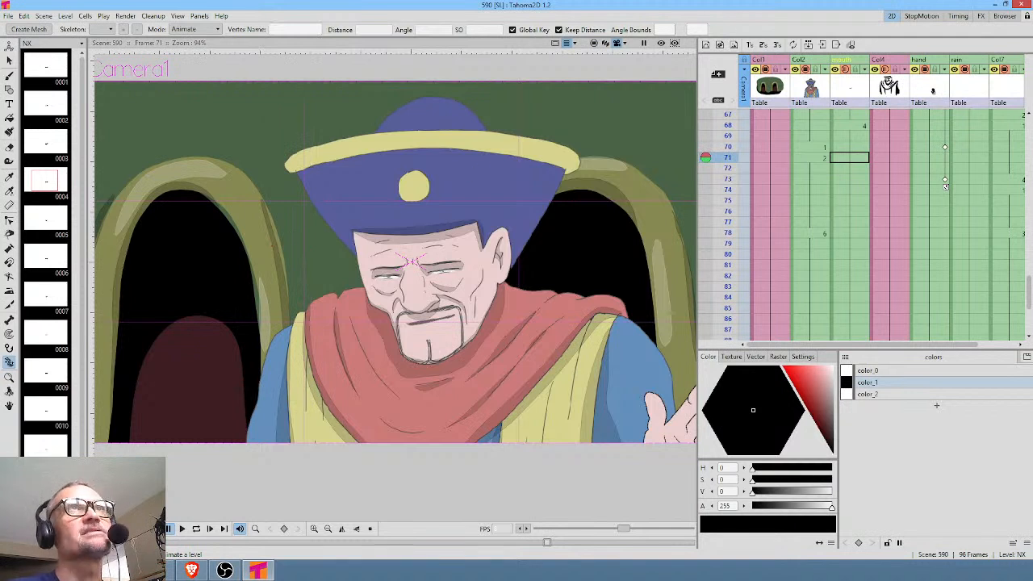
right_click(764, 256)
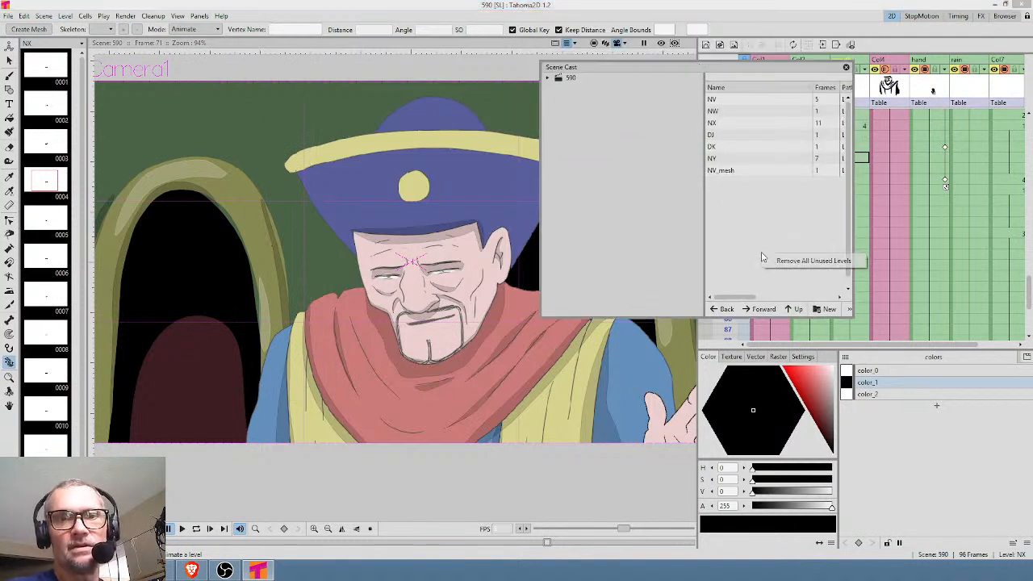
left_click(780, 261)
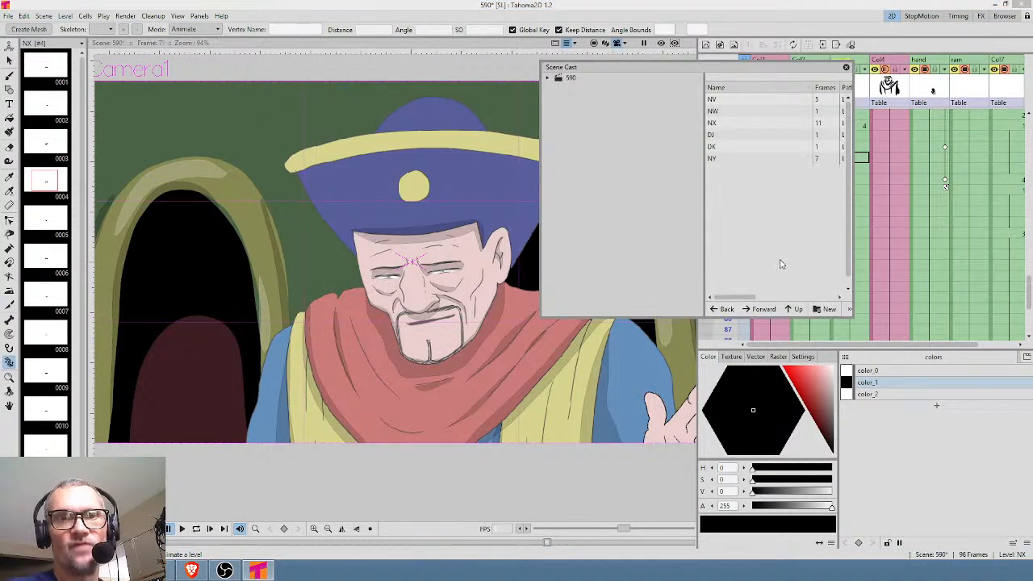
left_click(845, 67)
left_click(8, 16)
left_click(14, 52)
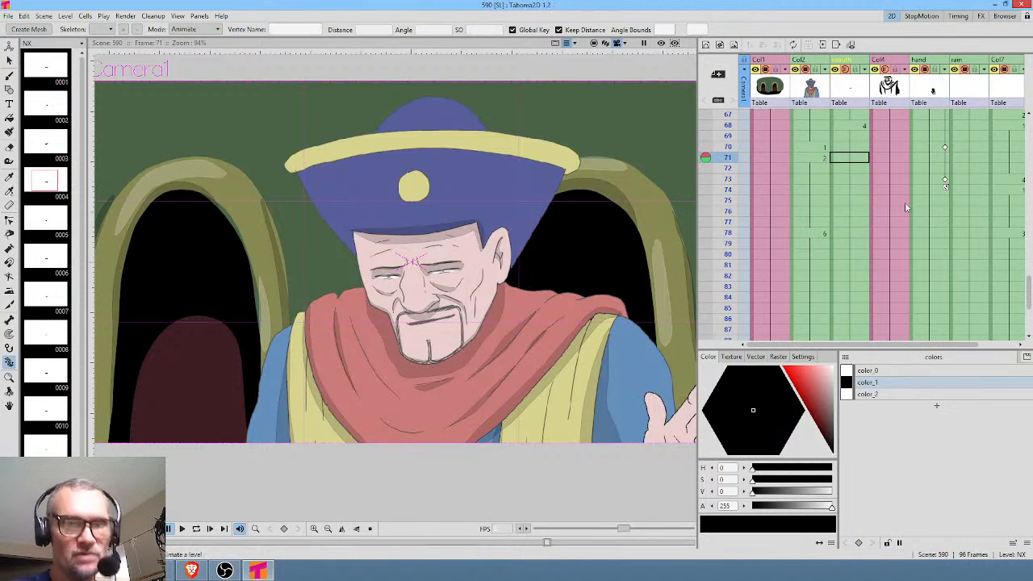
Play scene 590 in a loop to review the motion without the head tilt, and stop the playback.
left_click(852, 158)
key("l")
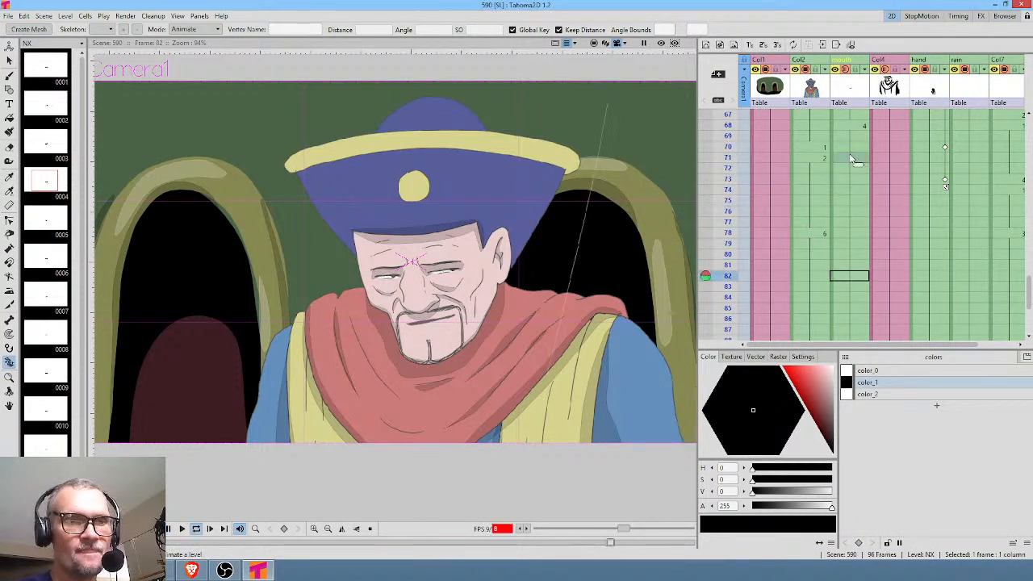
key("l")
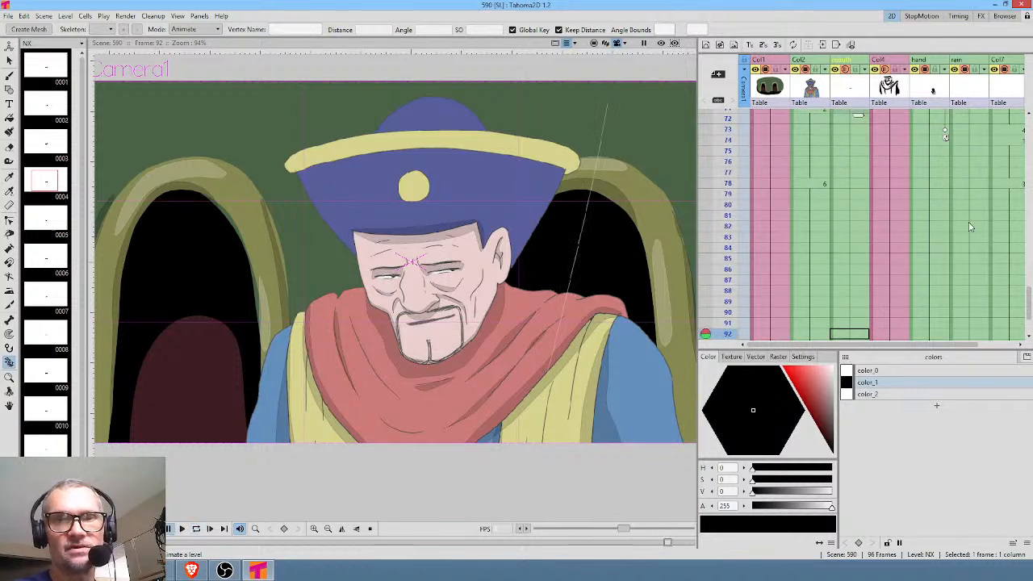
Clear the raindrop cells in Col7 from frame 79 to the last frame, 96.
left_click(990, 234)
key("Left")
key("Left")
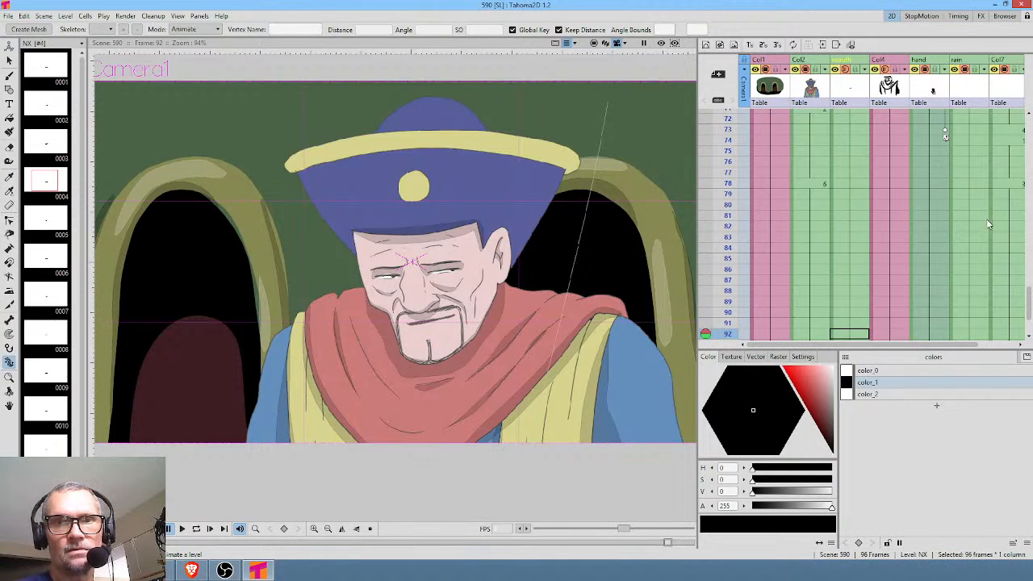
left_click_drag(997, 246, 899, 223)
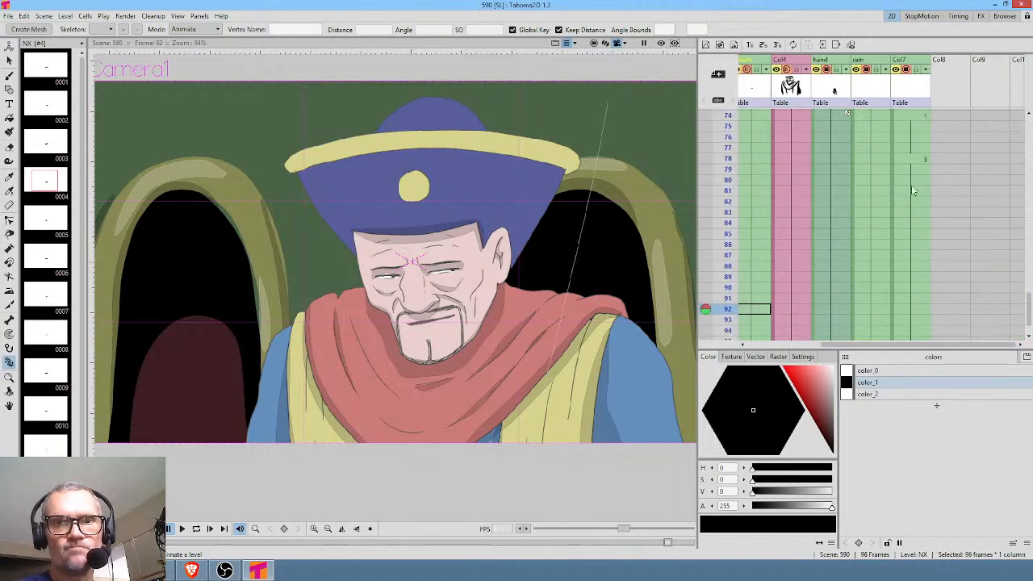
left_click(914, 170)
scroll(926, 237, "down", 4)
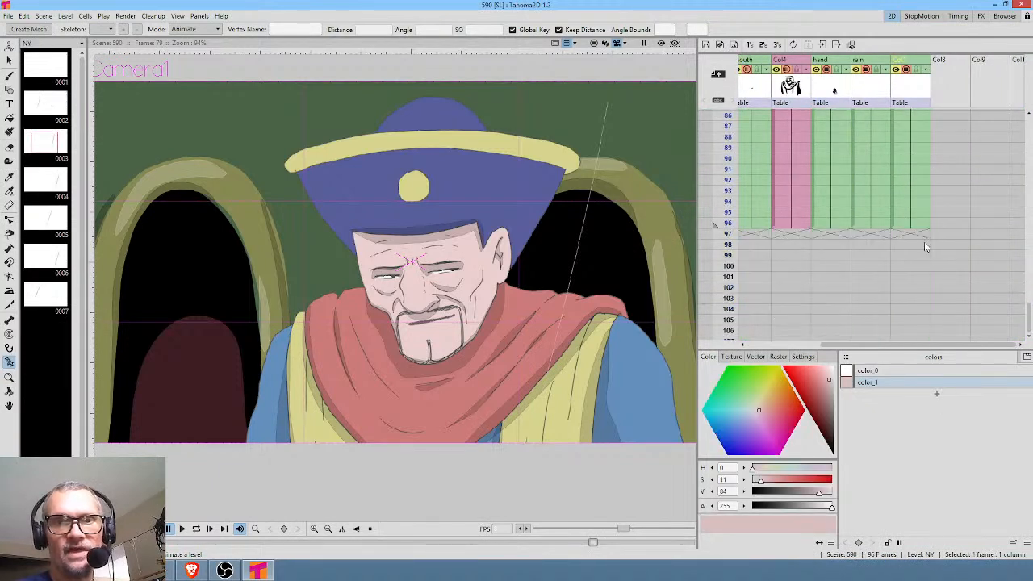
left_click(910, 226, "shift")
scroll(953, 221, "up", 3)
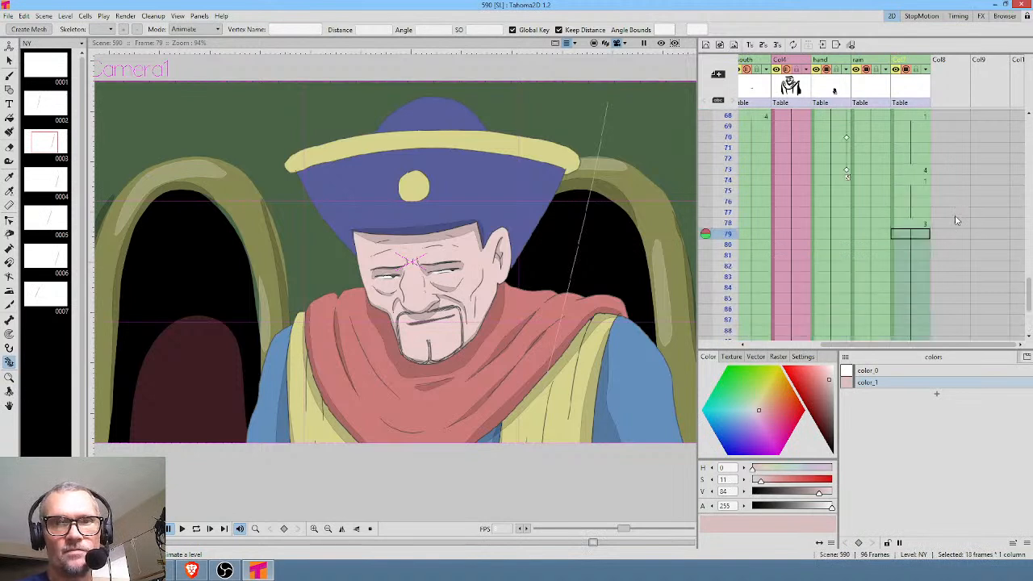
key("Delete")
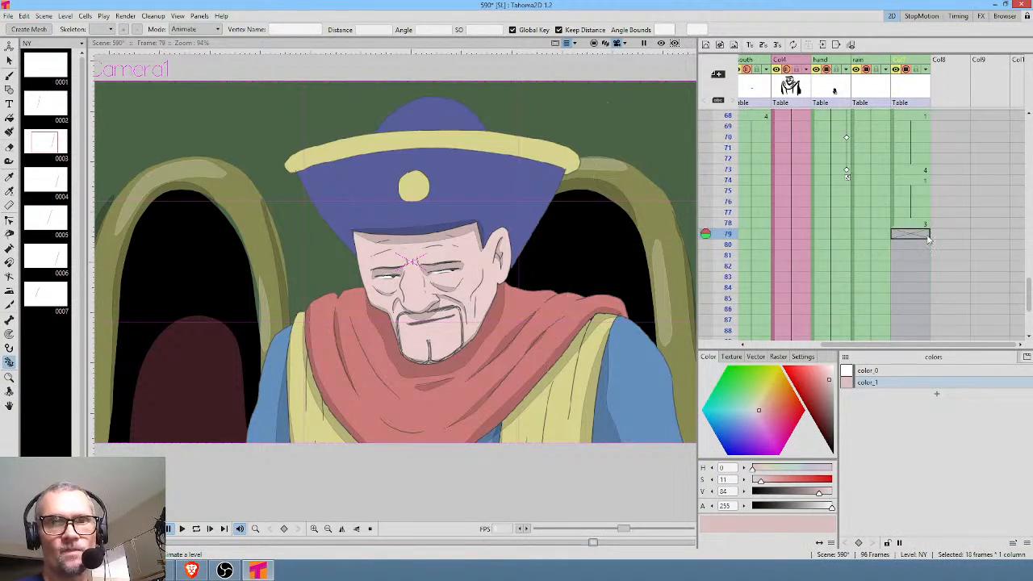
Examine the raindrop exposures in Col7 along the whole Xsheet and scrub the frames leading up to frame 78.
mouse_move(727, 159)
left_mouse_down()
mouse_move(727, 239)
mouse_move(729, 169)
mouse_move(736, 157)
mouse_move(736, 184)
mouse_move(746, 128)
mouse_move(750, 167)
mouse_move(736, 211)
mouse_move(754, 190)
left_mouse_up()
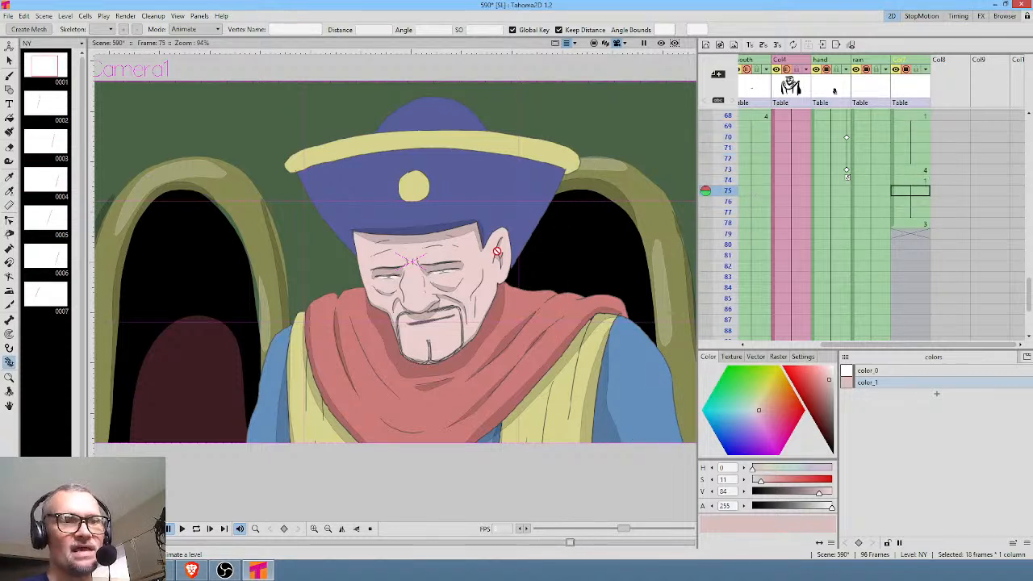
scroll(563, 231, "down", 2)
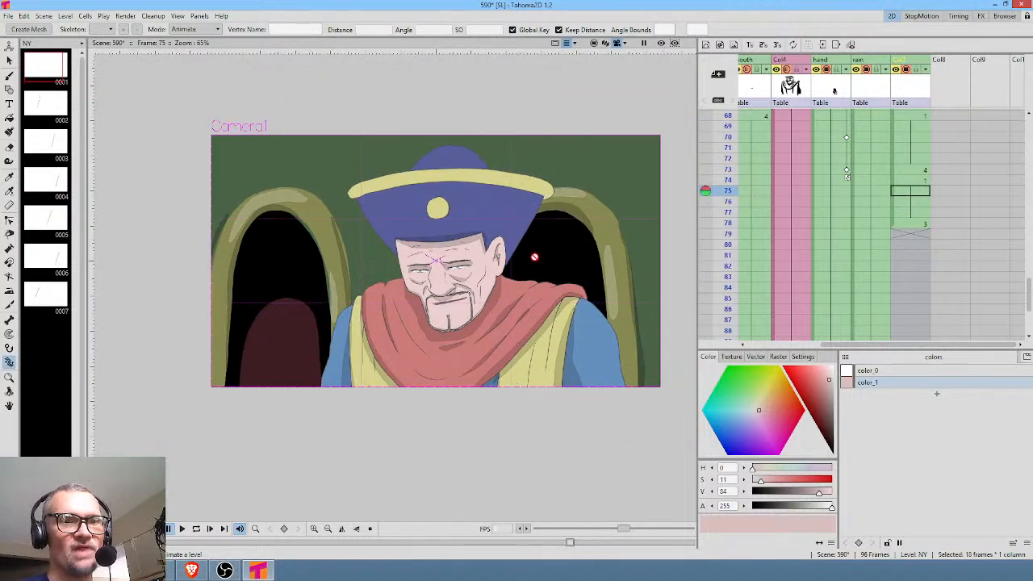
left_click(916, 180)
mouse_move(727, 173)
left_mouse_down()
mouse_move(732, 255)
mouse_move(733, 169)
mouse_move(733, 223)
left_mouse_up()
left_click(905, 224)
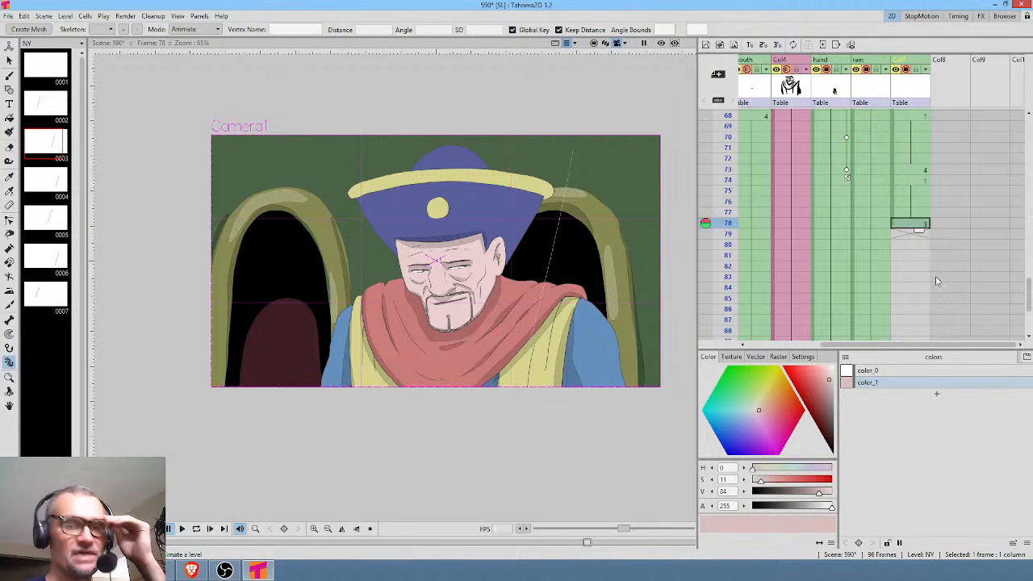
left_click(901, 233)
scroll(928, 238, "up", 10)
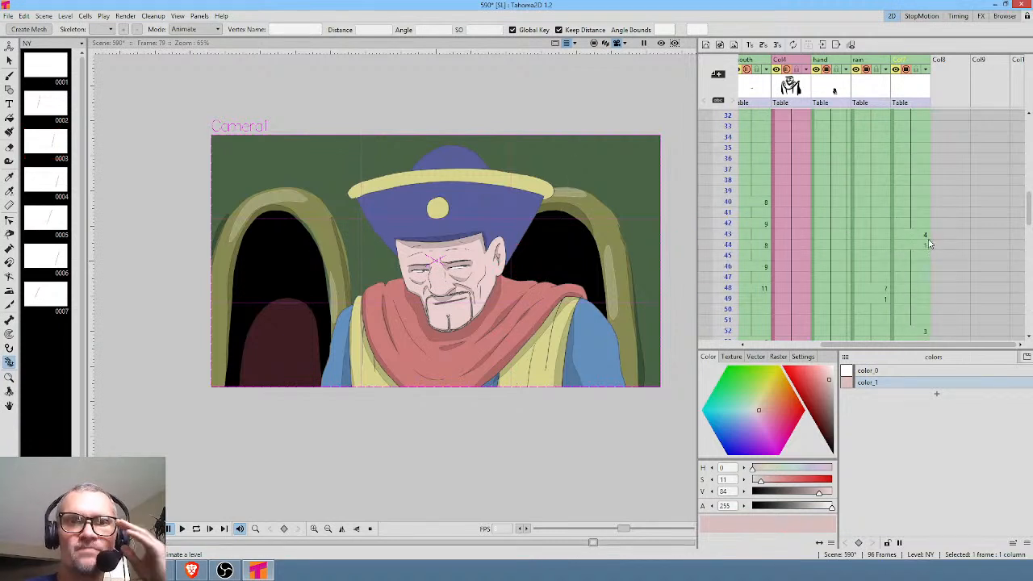
scroll(928, 156, "down", 2)
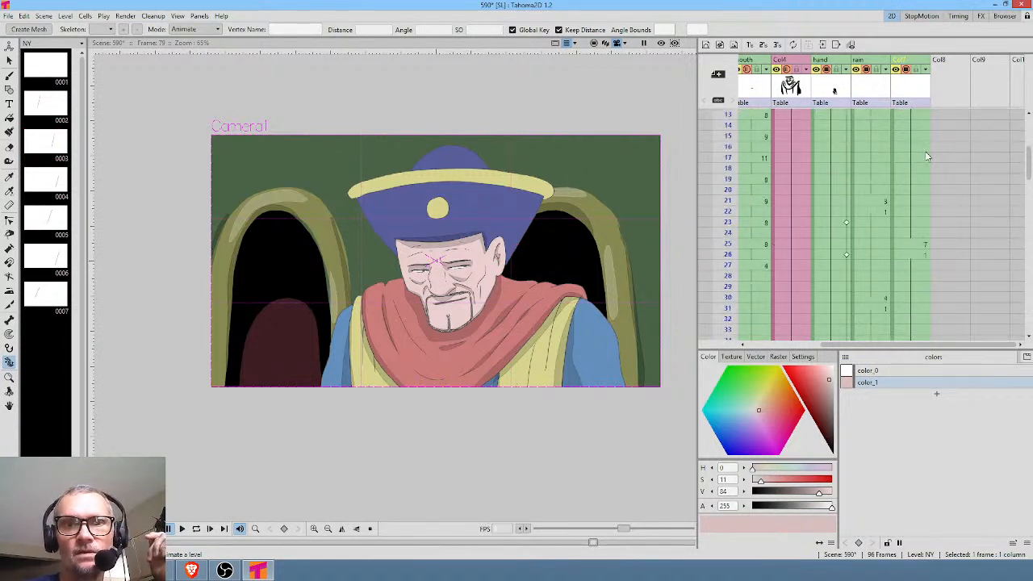
scroll(928, 230, "up", 2)
scroll(930, 231, "down", 3)
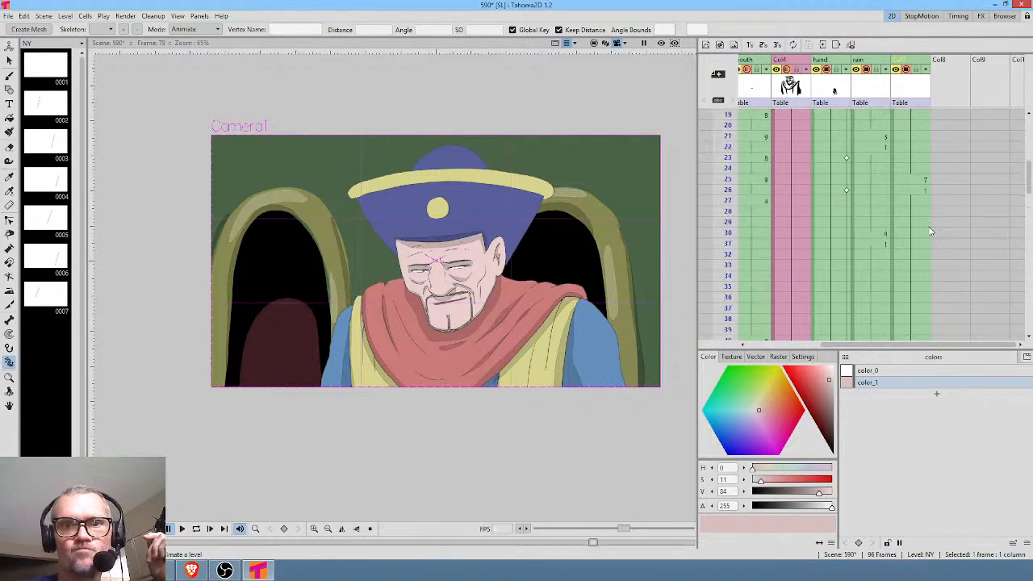
scroll(923, 265, "up", 3)
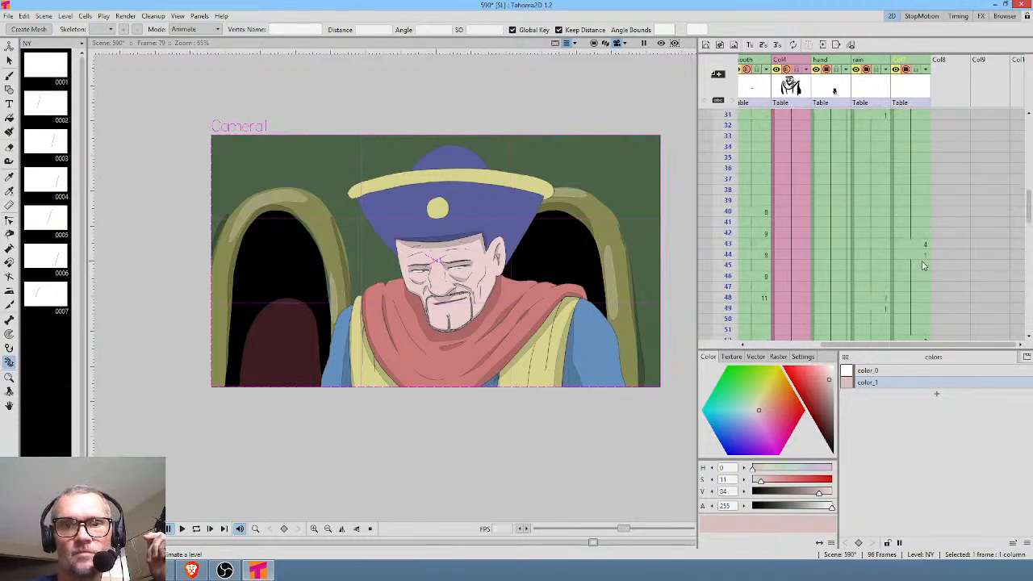
Change the raindrop drawings in Col7 to 7 at frame 6, 4 at frame 12 and 3 at frame 17.
left_click(919, 168)
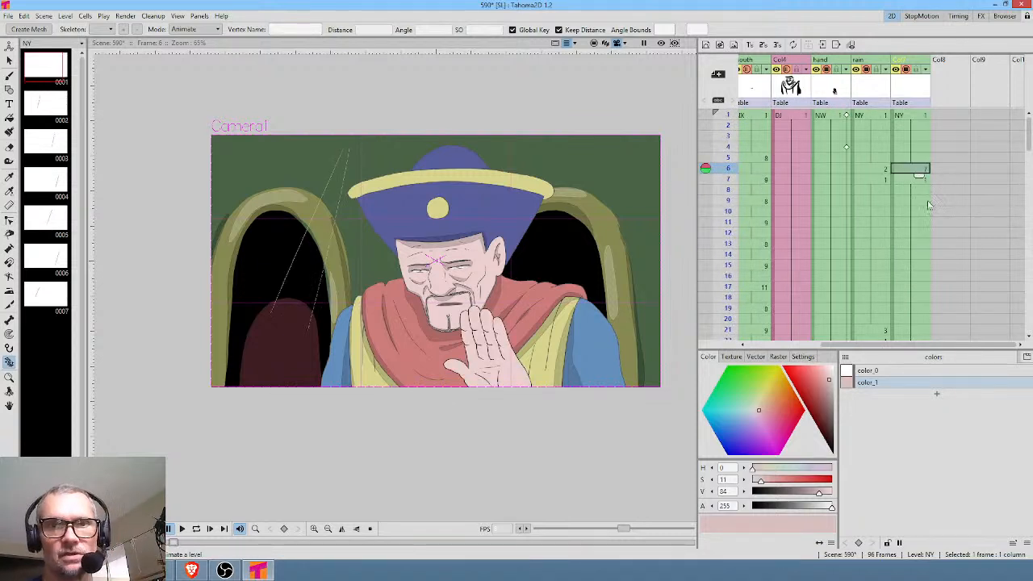
left_click(917, 234)
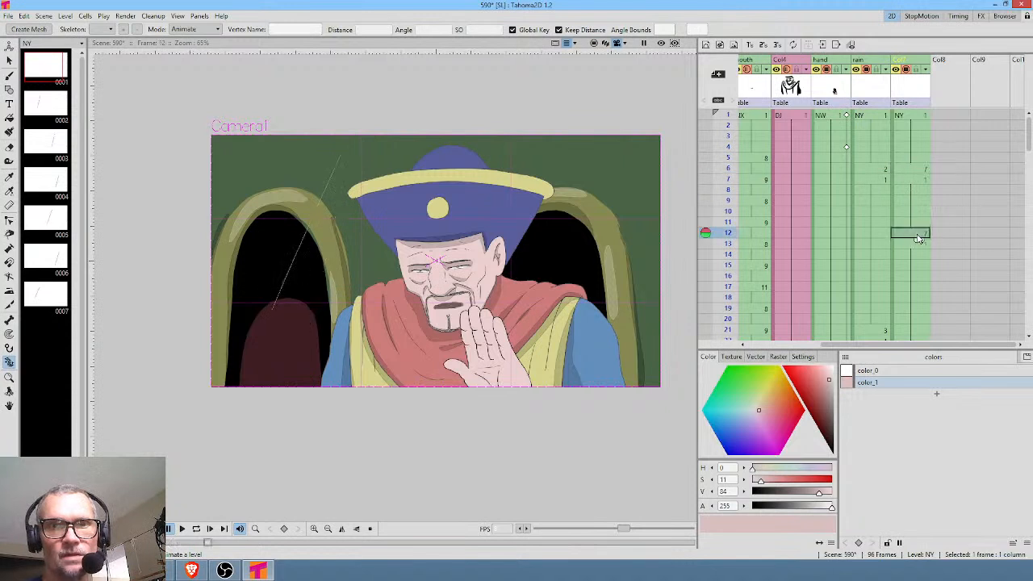
left_click(916, 289)
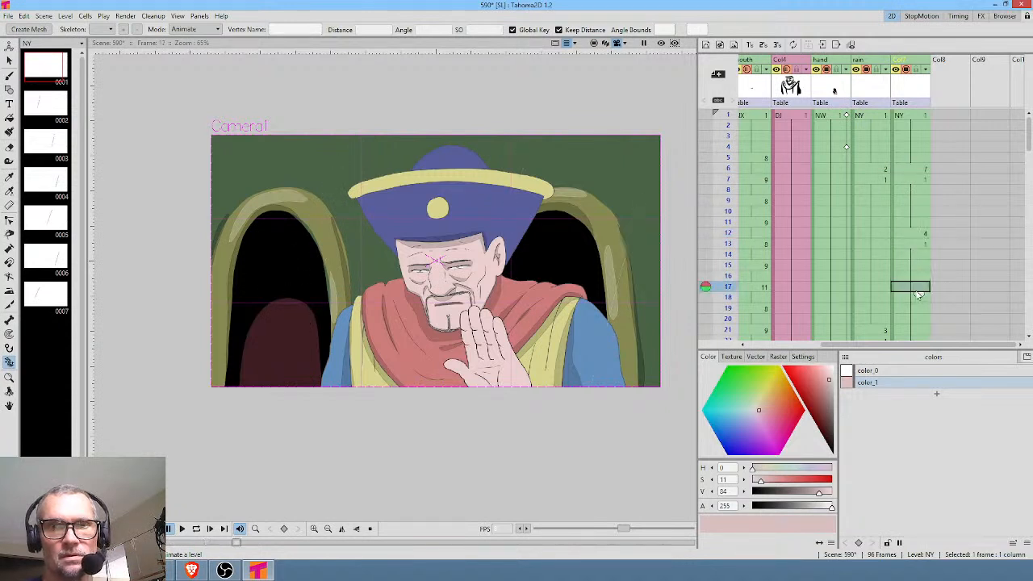
scroll(929, 299, "down", 2)
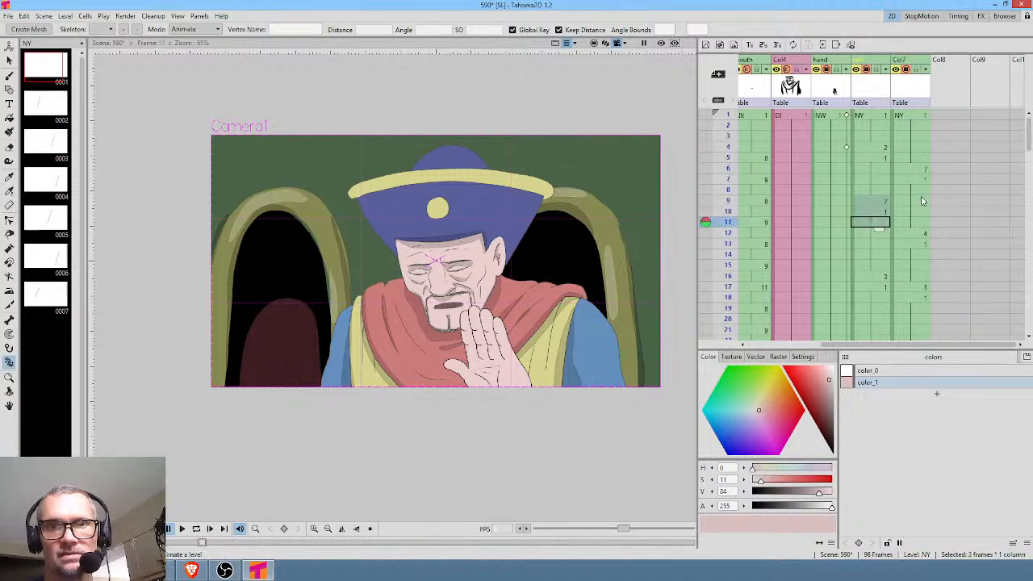
Retime the rain column so that drawings 2, 7, 3 and 4 fall on frames 4, 9, 16 and 22.
left_click_drag(727, 189, 728, 255)
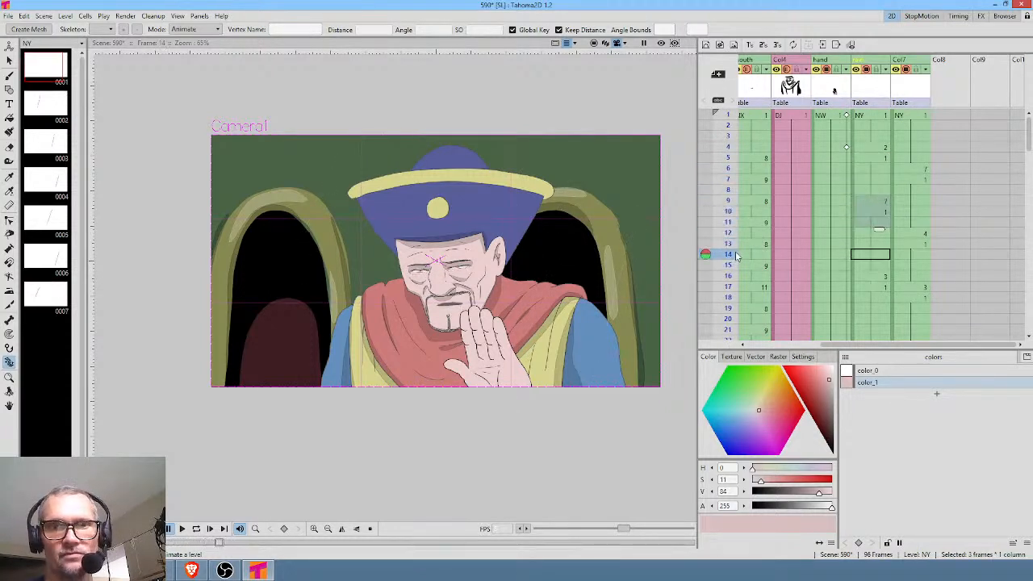
scroll(933, 275, "down", 2)
left_click(879, 197)
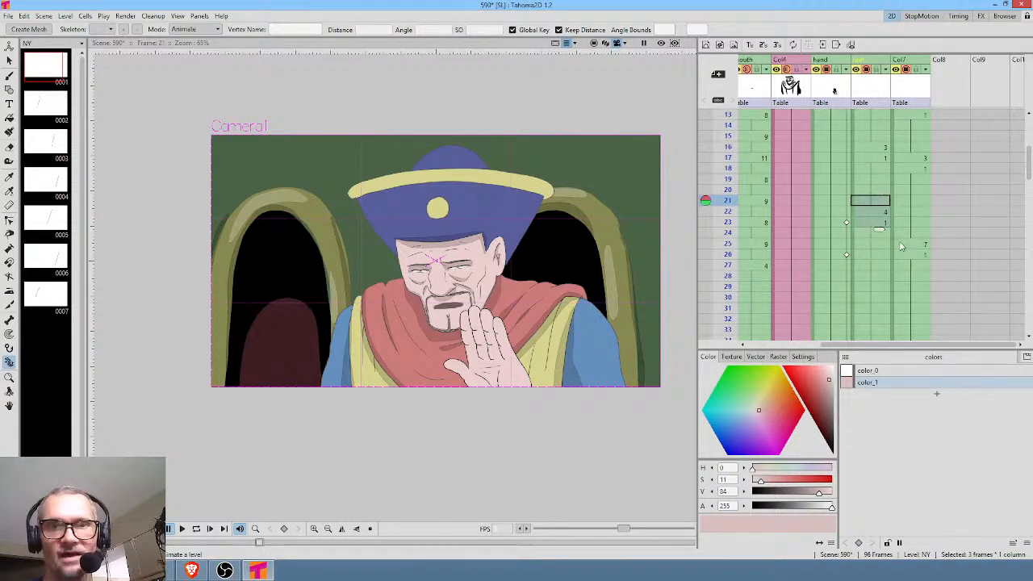
scroll(901, 242, "down", 2)
left_click(878, 185)
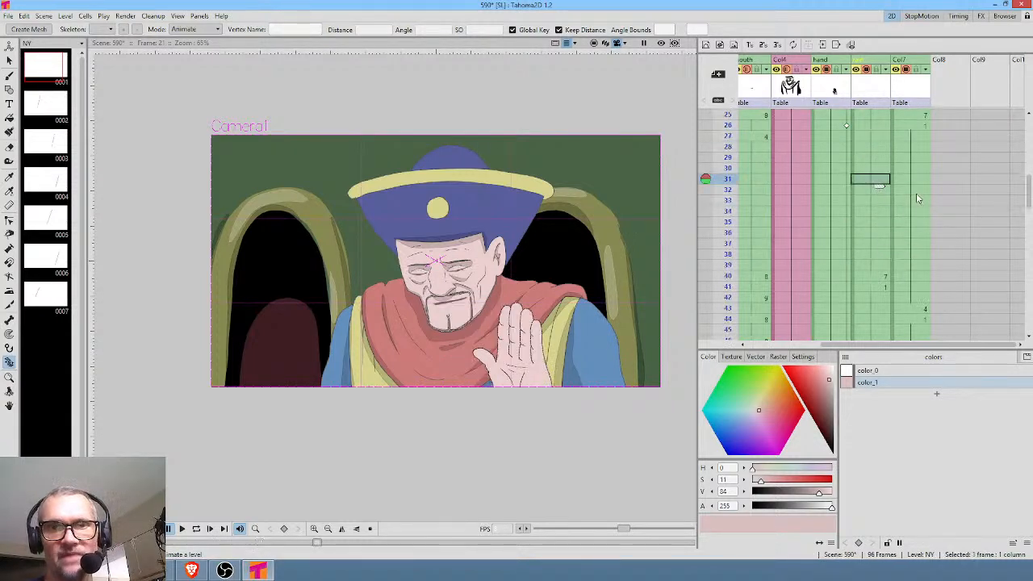
Delete frames 31 to 36 from Col7 so its following raindrops move six frames earlier.
left_click_drag(912, 184, 907, 234)
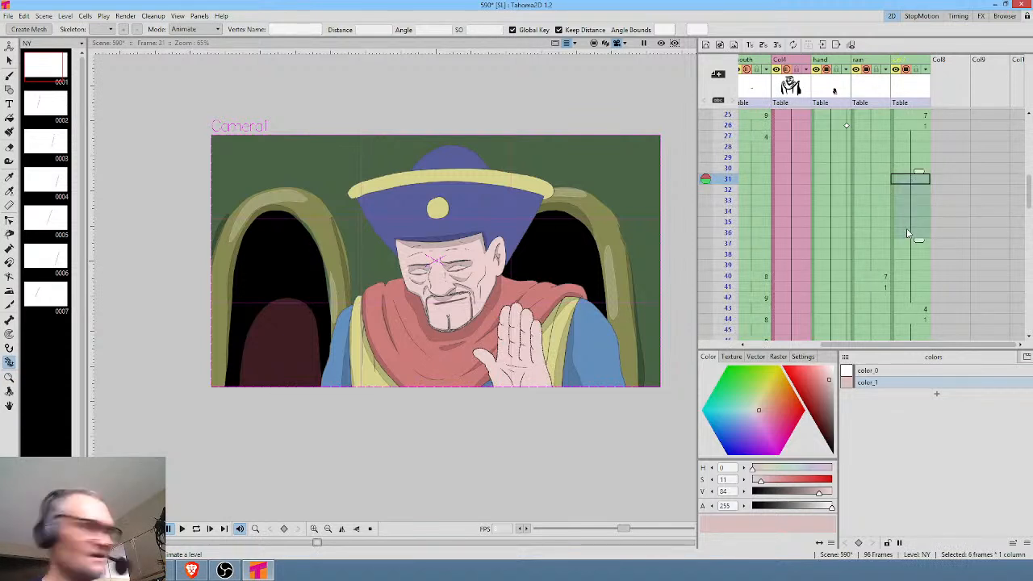
scroll(912, 286, "down", 2)
scroll(930, 254, "down", 2)
scroll(934, 253, "down", 2)
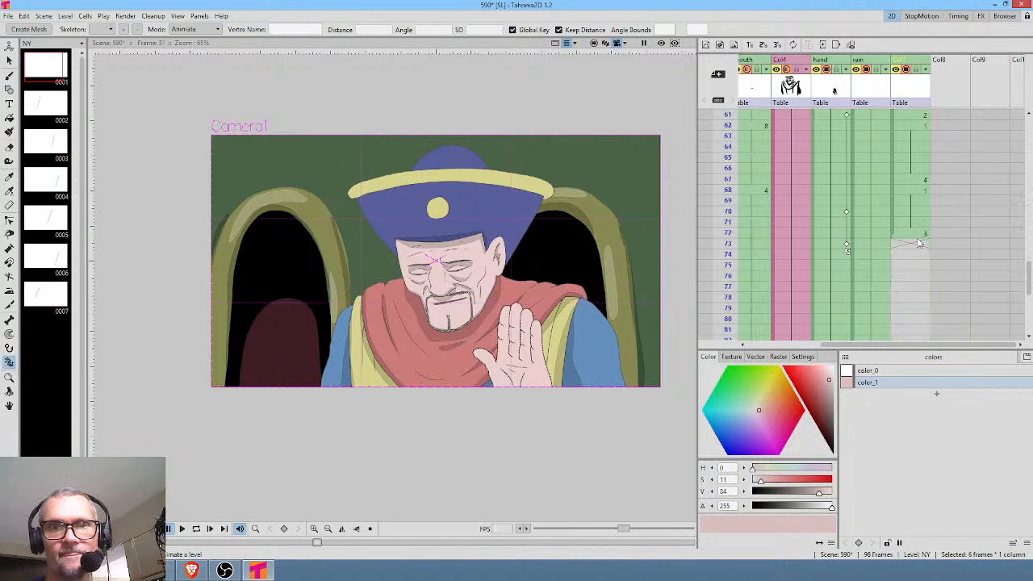
Set the raindrop drawing in the rain column to 4 at frame 63.
left_click(873, 137)
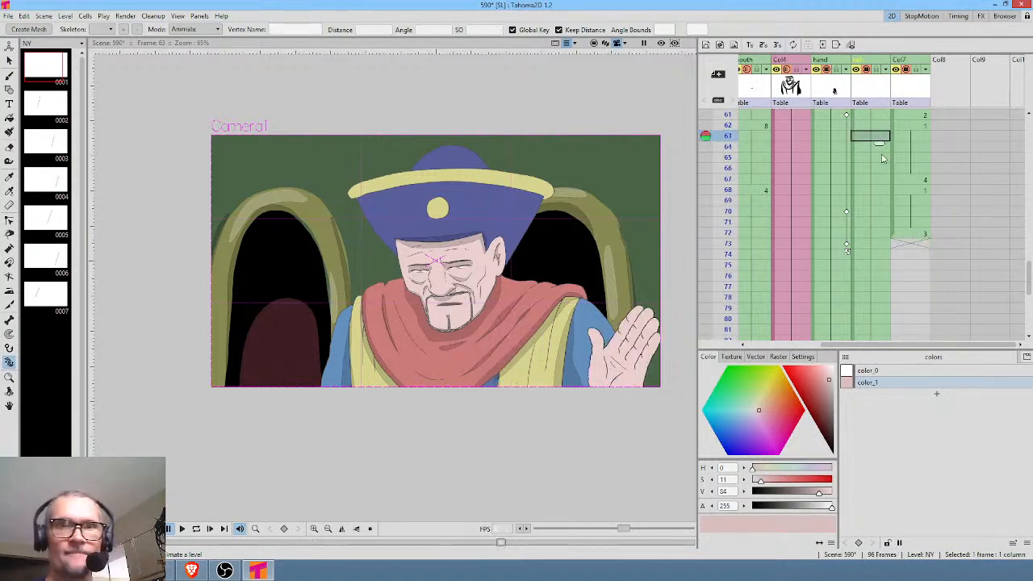
scroll(886, 167, "up", 1)
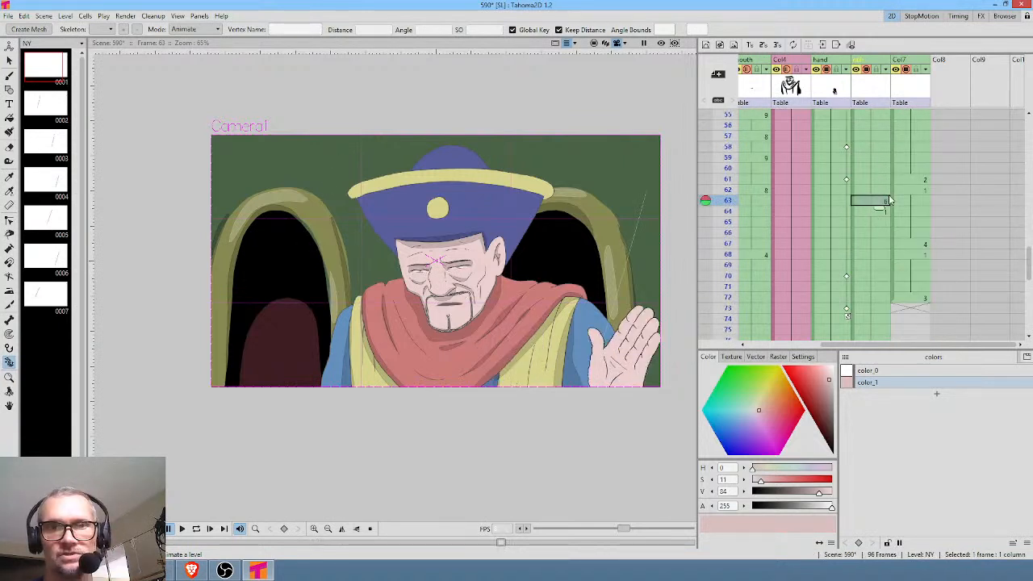
scroll(890, 238, "up", 2)
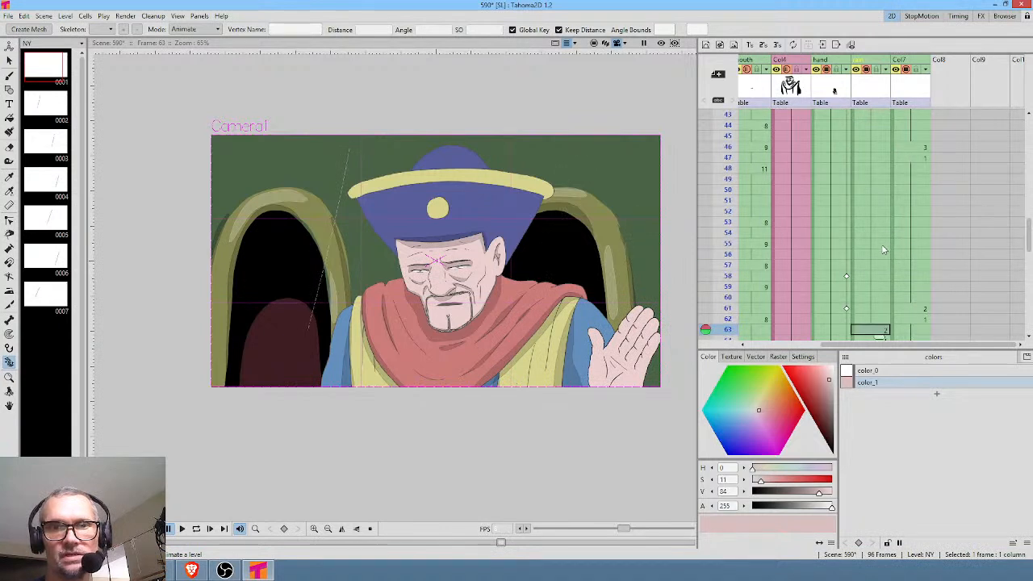
left_click(876, 224)
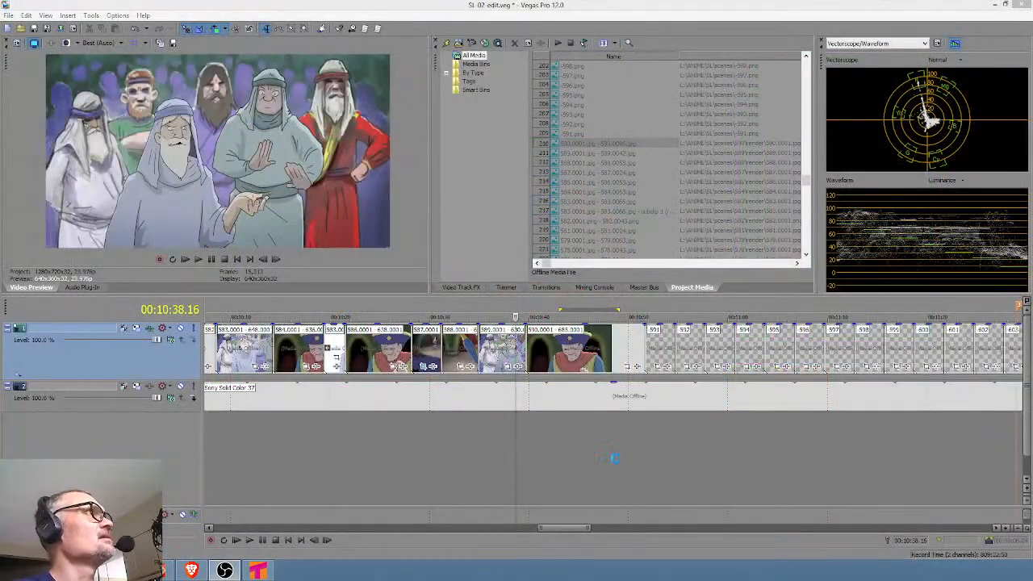
Switch to Vegas Pro, delete clip 591 from the video track so clip 592 takes its place, and return to Tahoma2D.
left_click(615, 458)
left_click(653, 453)
left_click(661, 349)
key("Delete")
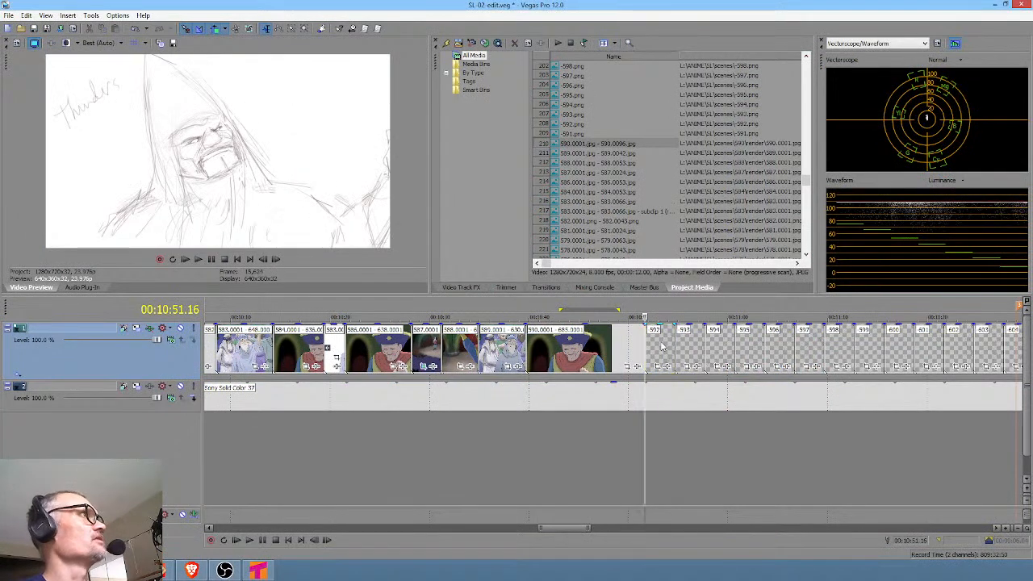
left_click(661, 348)
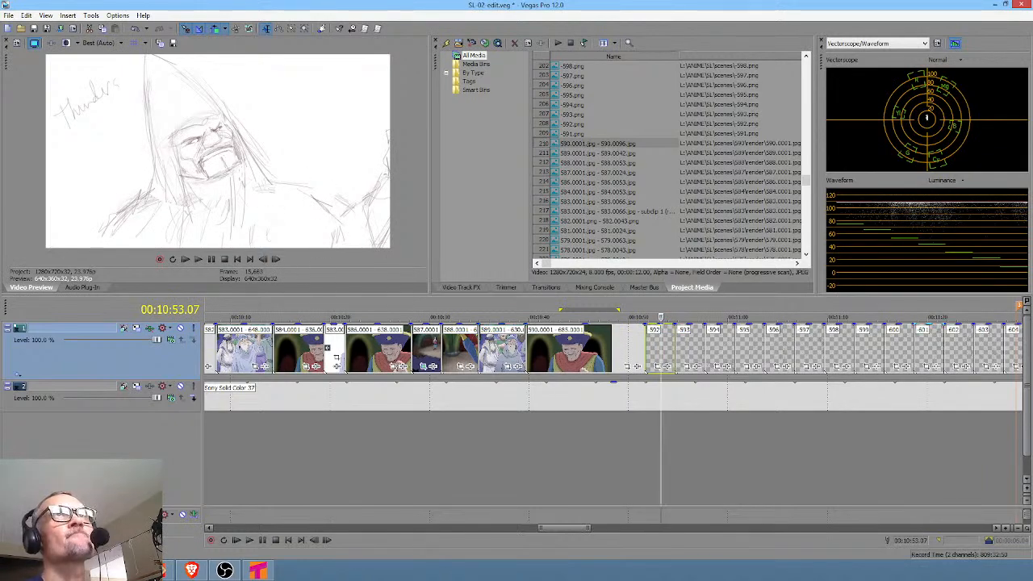
left_click(995, 4)
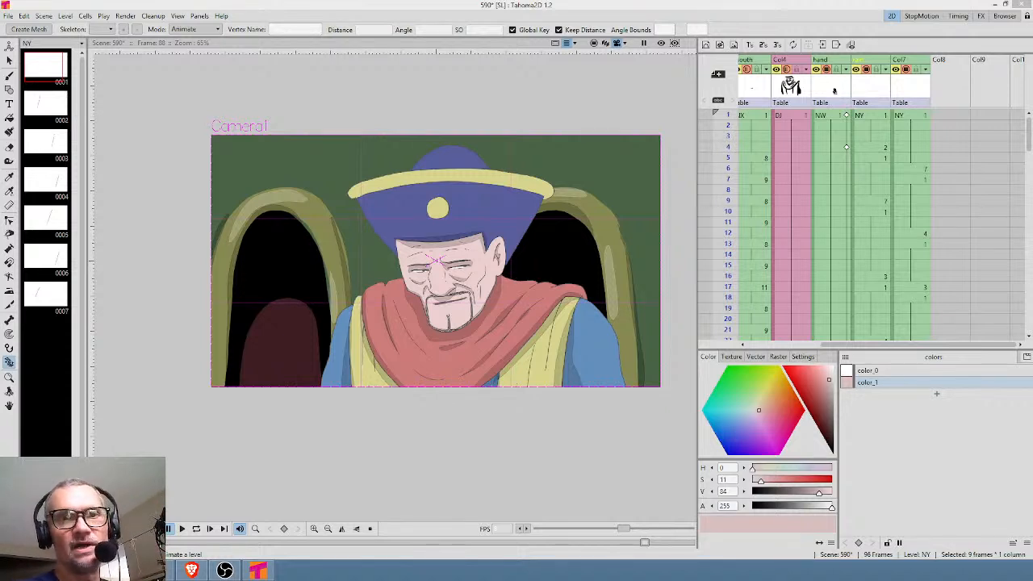
Examine all the columns across the Xsheet and scrub the opening frames and the range around frames 71 to 87.
left_click_drag(807, 139, 992, 149)
left_click_drag(730, 115, 742, 190)
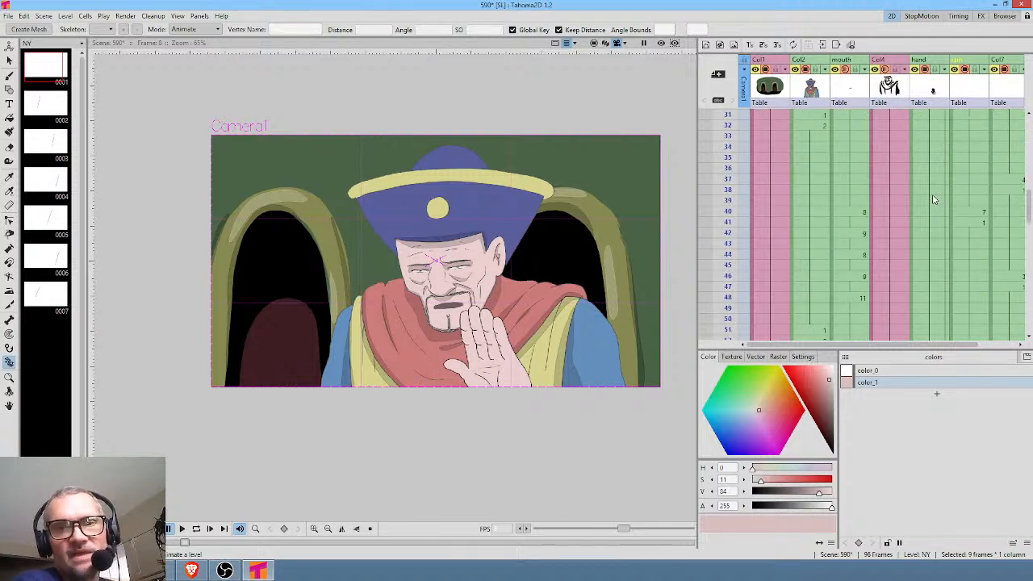
scroll(926, 194, "down", 10)
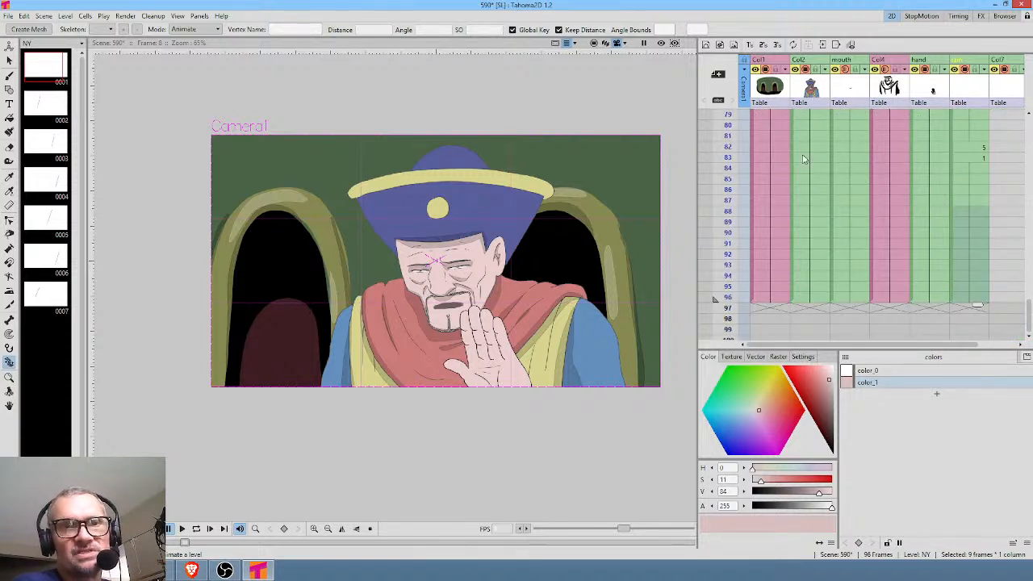
scroll(780, 161, "up", 3)
left_click(724, 139)
key("Down")
key("Down")
key("Down")
key("Down")
key("Down")
key("Down")
key("Down")
key("Down")
key("Down")
key("Down")
key("Down")
key("Down")
key("Down")
key("Down")
key("Down")
key("Down")
key("Down")
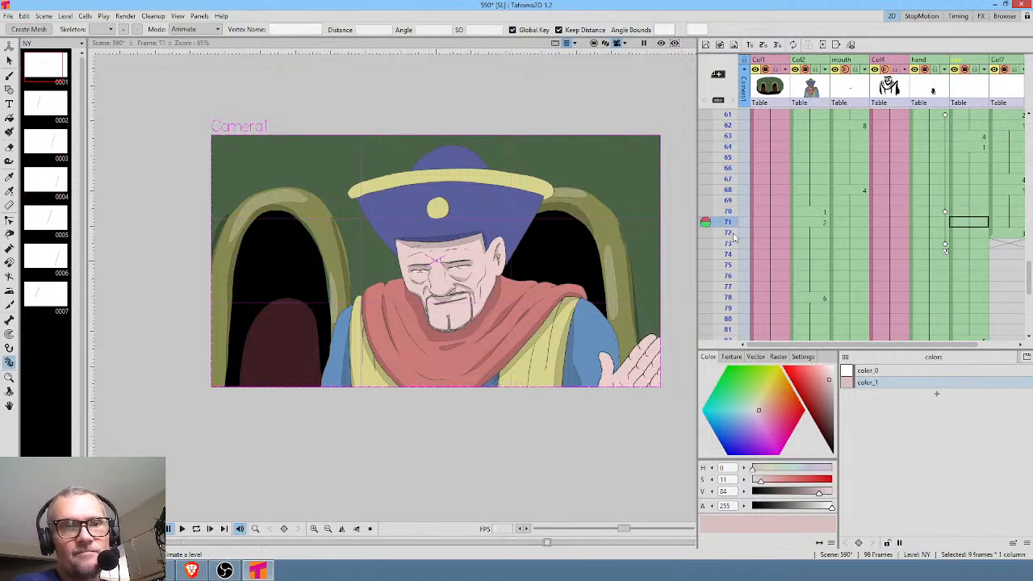
left_click(740, 243)
left_click(740, 308)
scroll(904, 234, "down", 2)
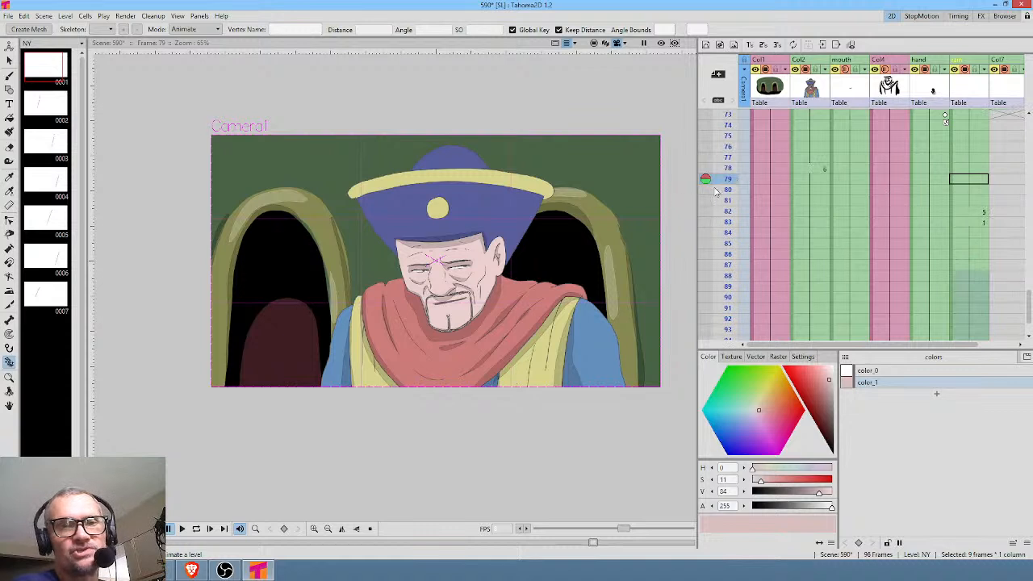
left_click(728, 225)
left_click_drag(728, 232, 734, 140)
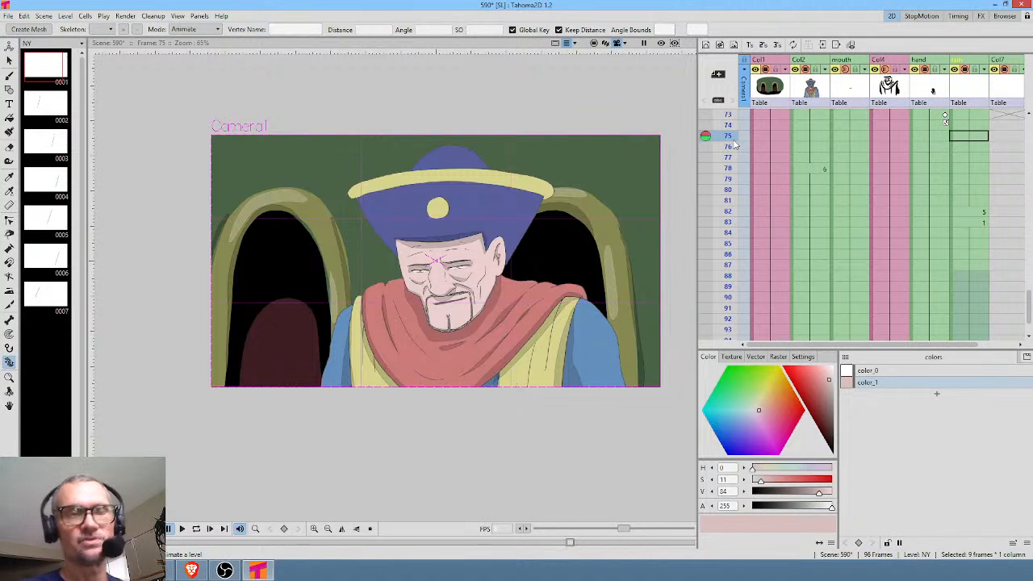
mouse_move(725, 114)
left_mouse_down()
mouse_move(726, 308)
mouse_move(726, 265)
left_mouse_up()
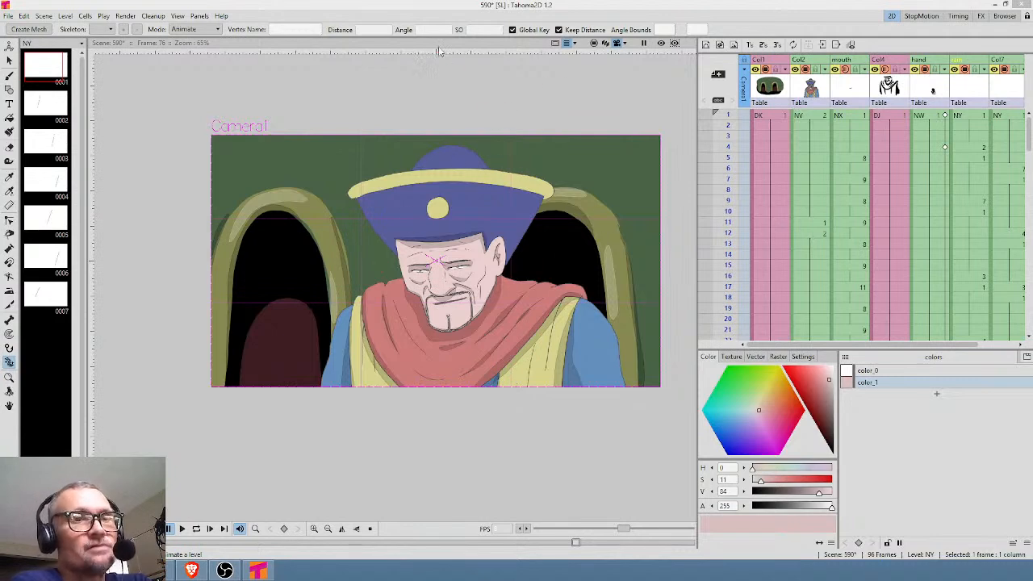
Save scene 590 with the adjusted raindrop timing.
scroll(490, 65, "up", 2)
scroll(491, 73, "down", 1)
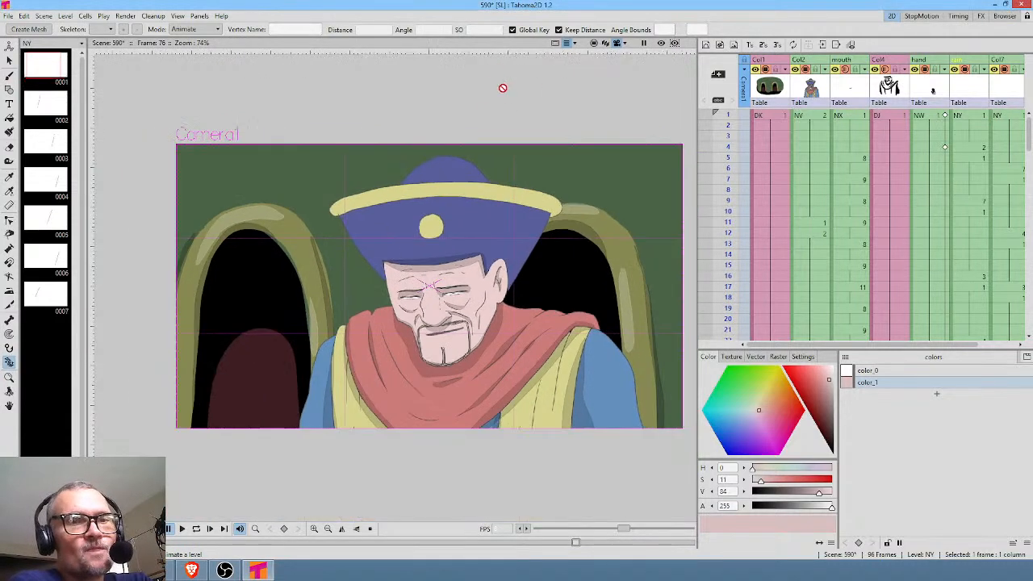
scroll(603, 209, "up", 1)
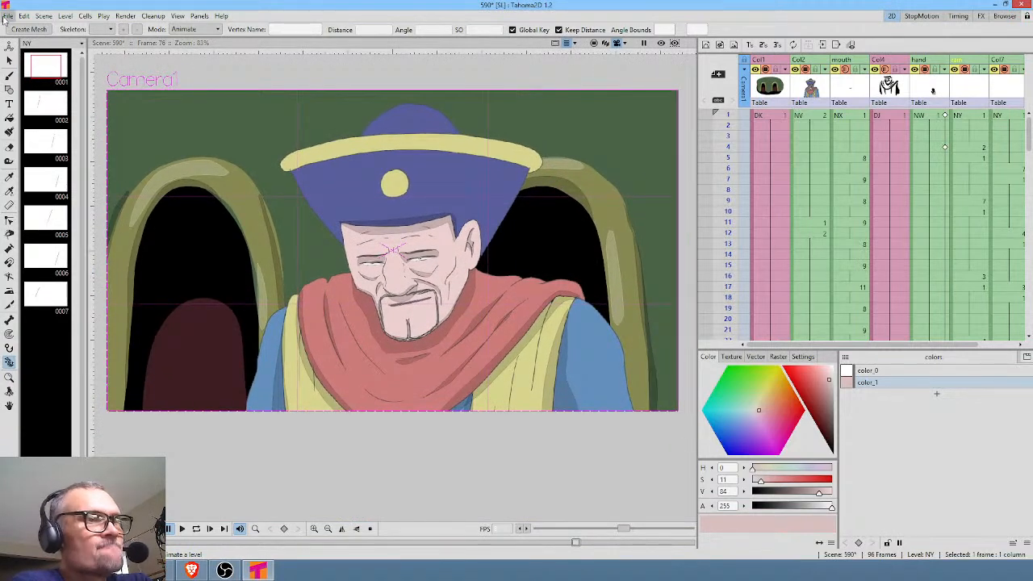
left_click(7, 16)
left_click(24, 53)
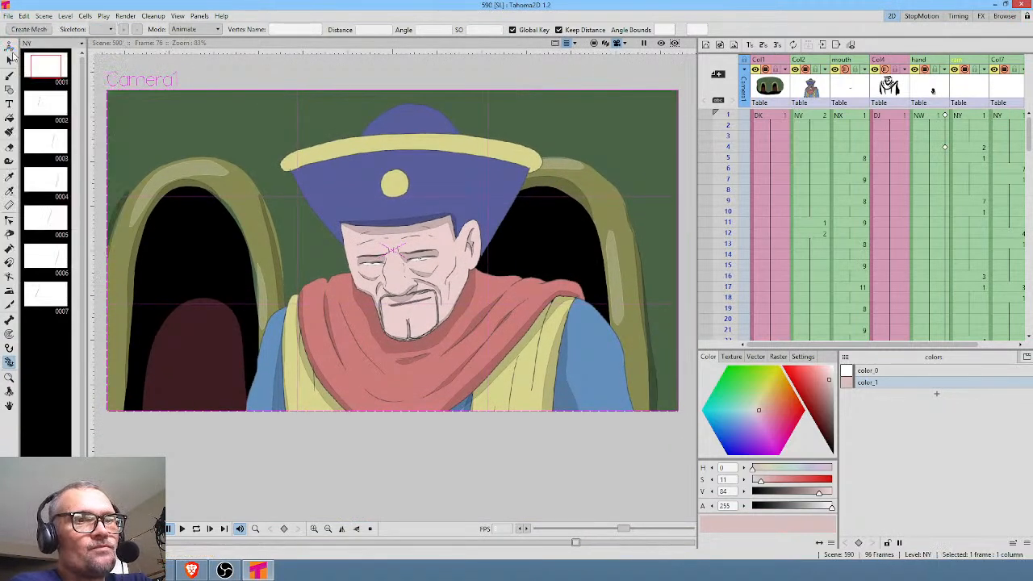
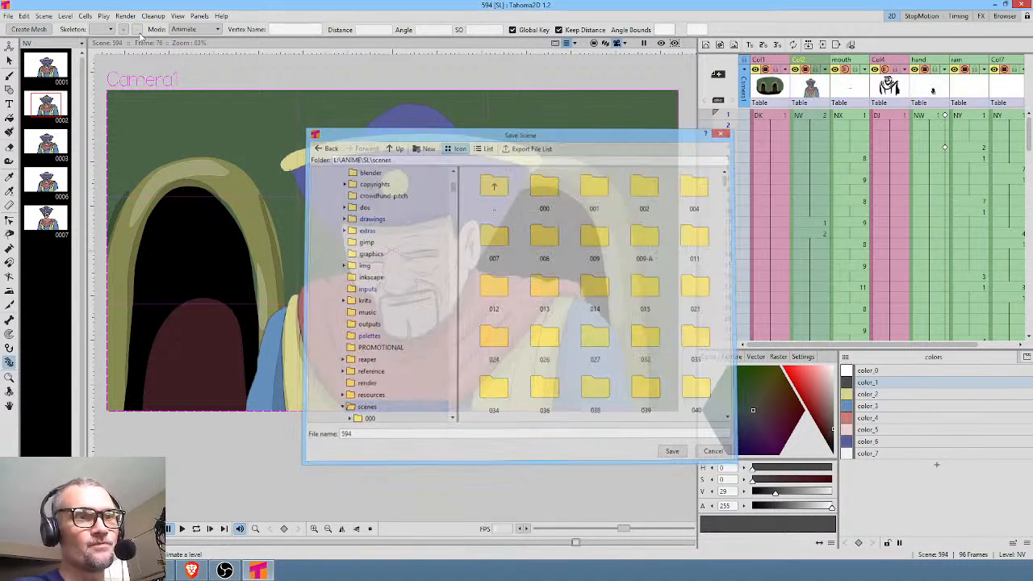
Set the scene's render output folder to +scenes\594\render in the output settings.
left_click(125, 16)
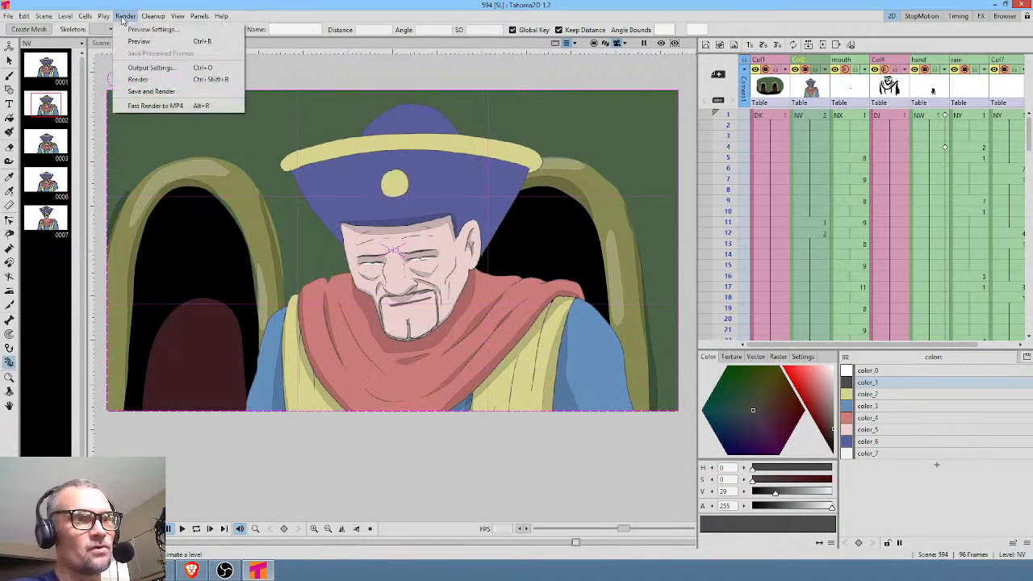
left_click(150, 67)
left_click(513, 243)
double_click(512, 243)
left_click_drag(513, 243, 509, 243)
left_click(512, 242)
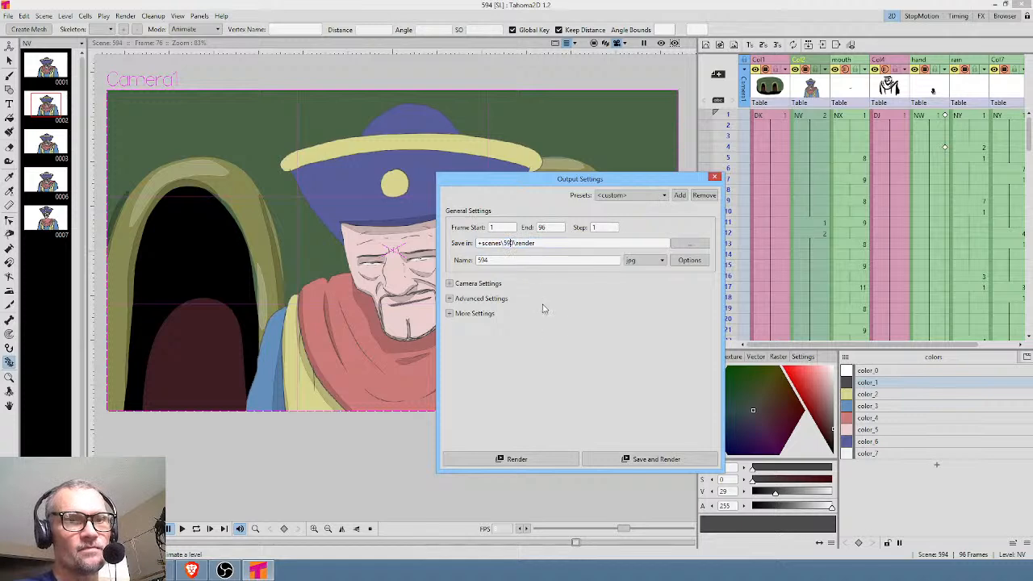
key("BackSpace")
type("4")
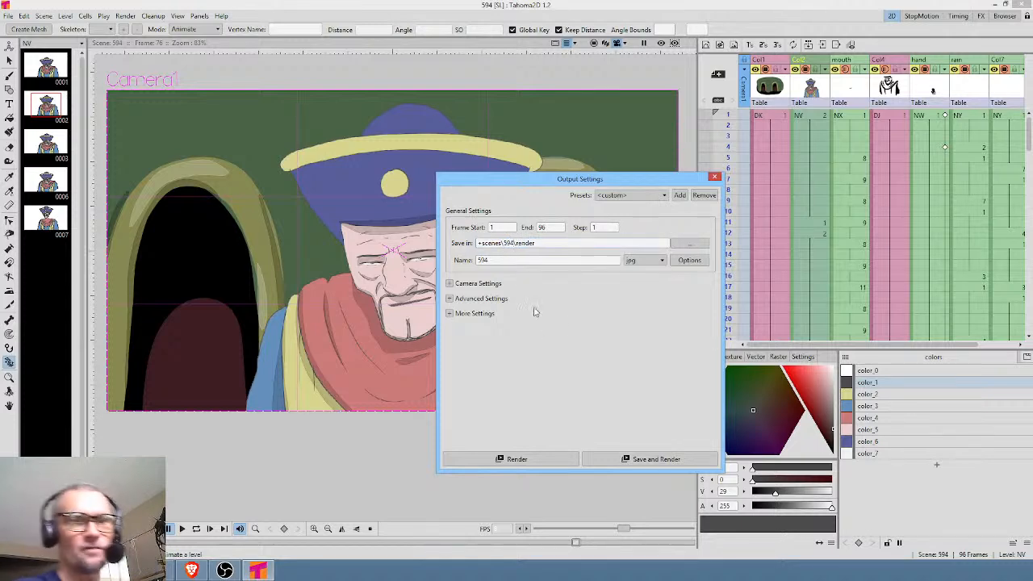
left_click(714, 178)
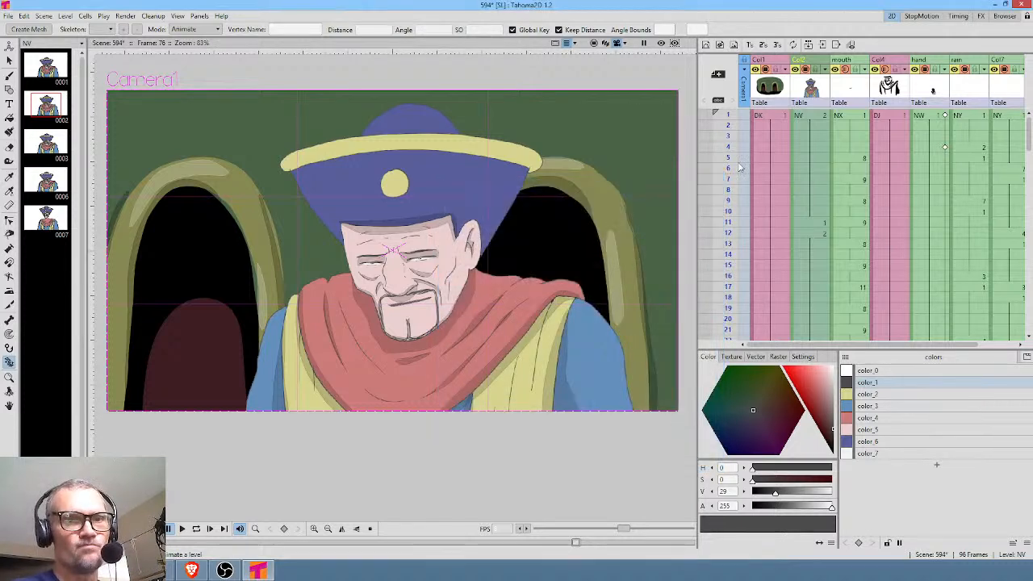
Delete the mouth, original Col4 and hand columns, and remove all unused levels from the scene cast.
left_click(773, 86)
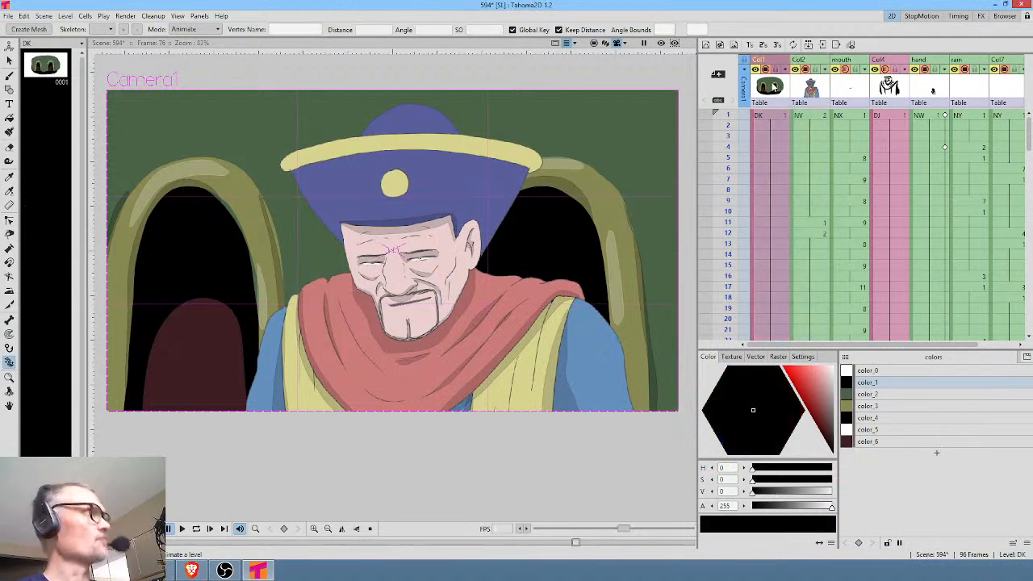
scroll(470, 248, "down", 4)
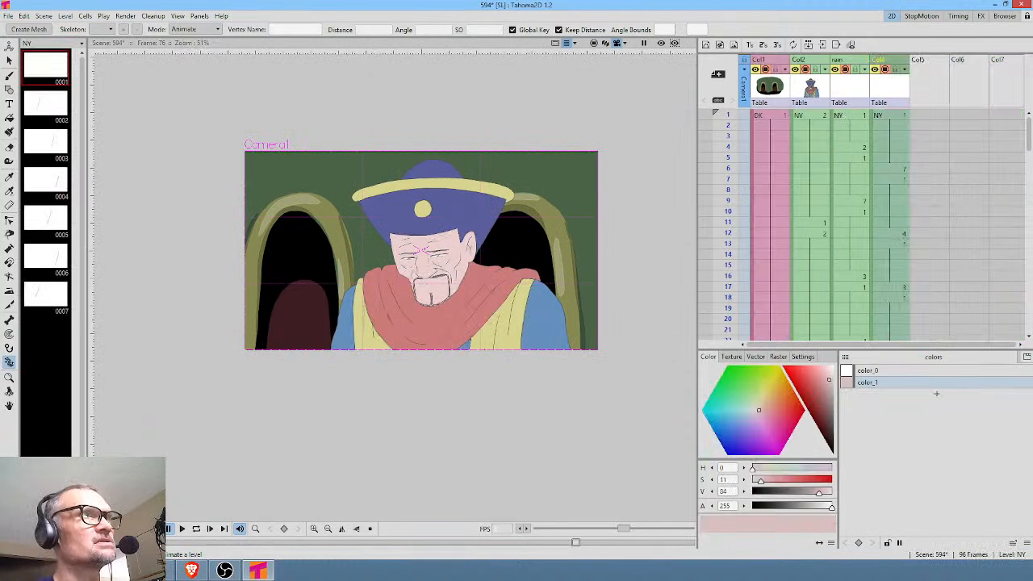
left_click(199, 16)
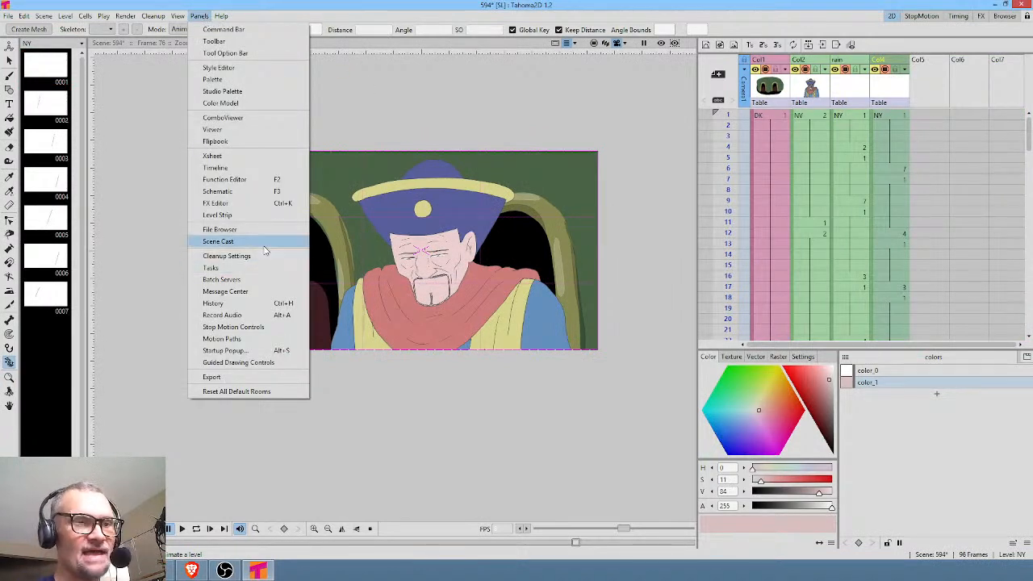
left_click(242, 241)
right_click(756, 166)
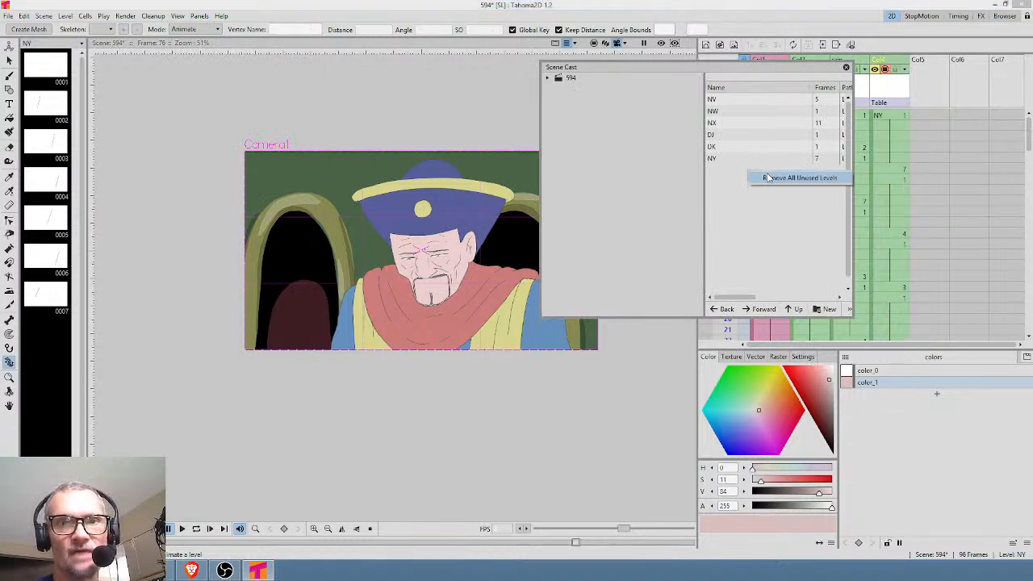
left_click(773, 177)
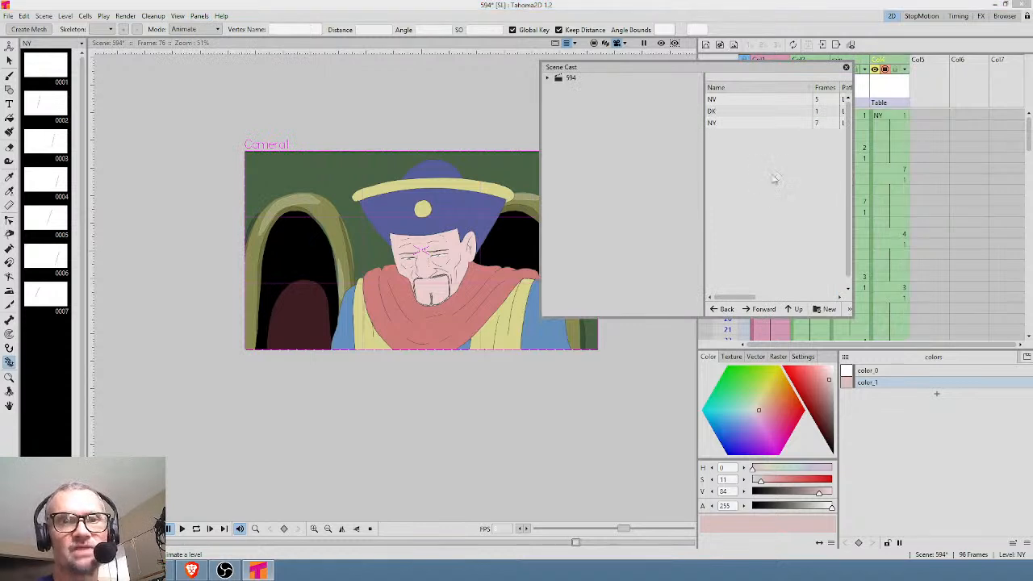
left_click(846, 67)
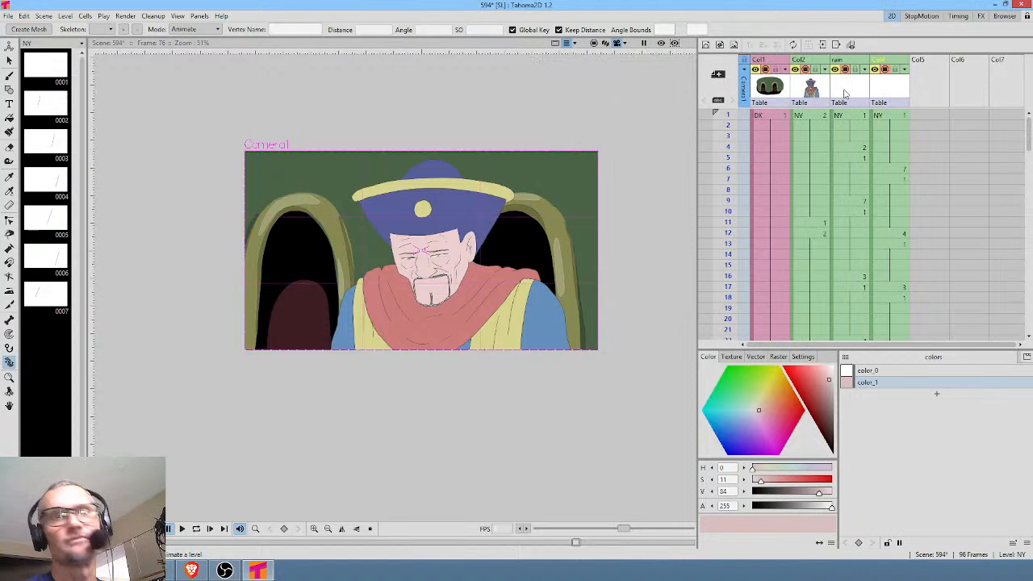
left_click(821, 96)
left_click(772, 96)
left_click(805, 97)
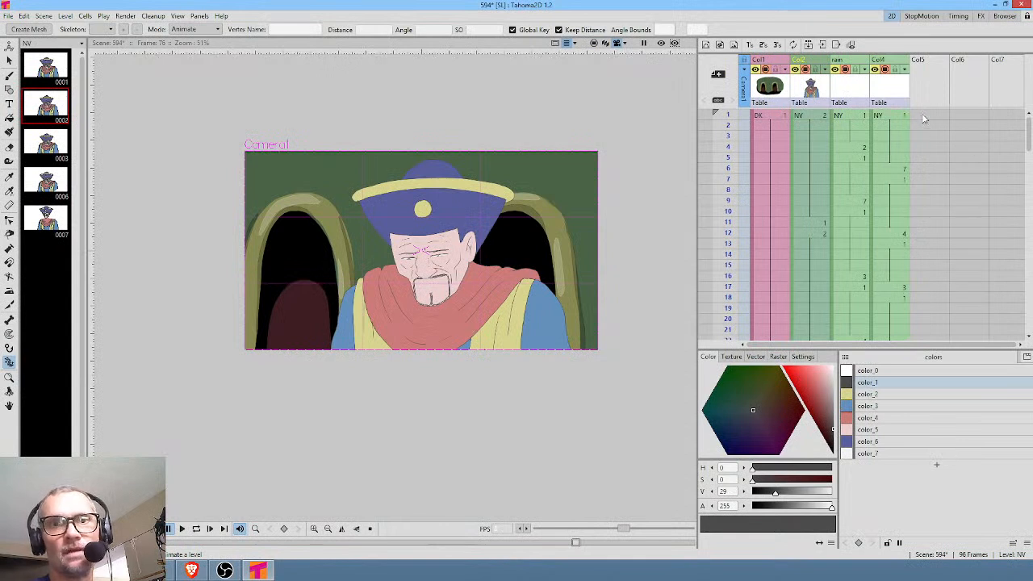
Paste the "The rains come!" sketch into frame 1 of Col5 and extend it through frame 62.
left_click(924, 117)
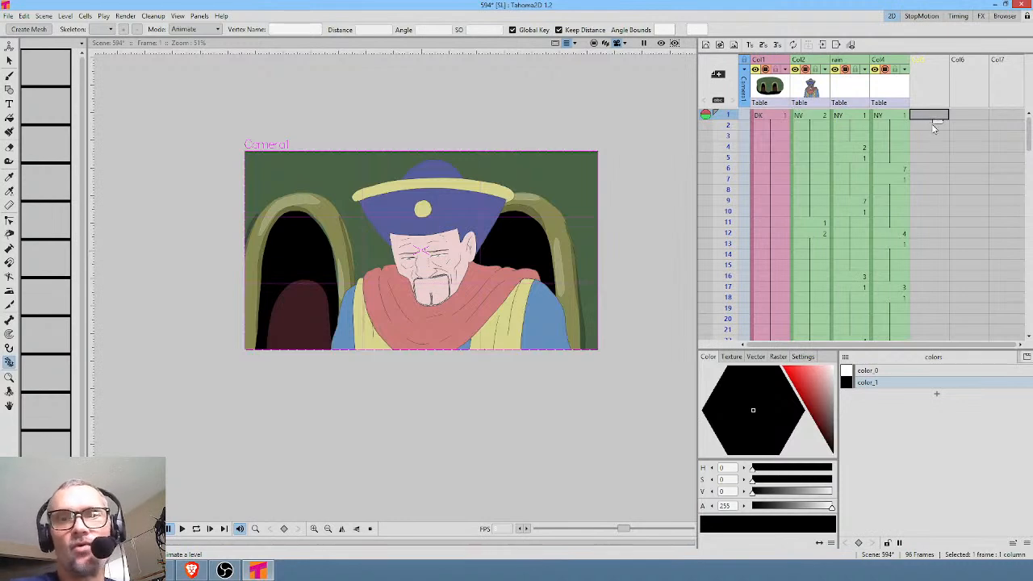
key("ctrl+v")
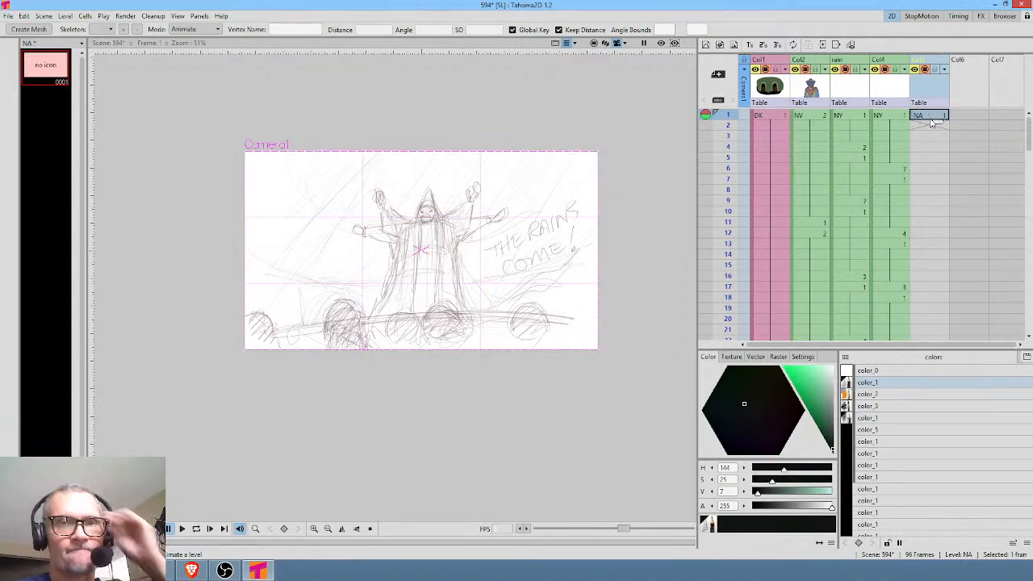
left_click_drag(937, 121, 938, 278)
right_click(938, 282)
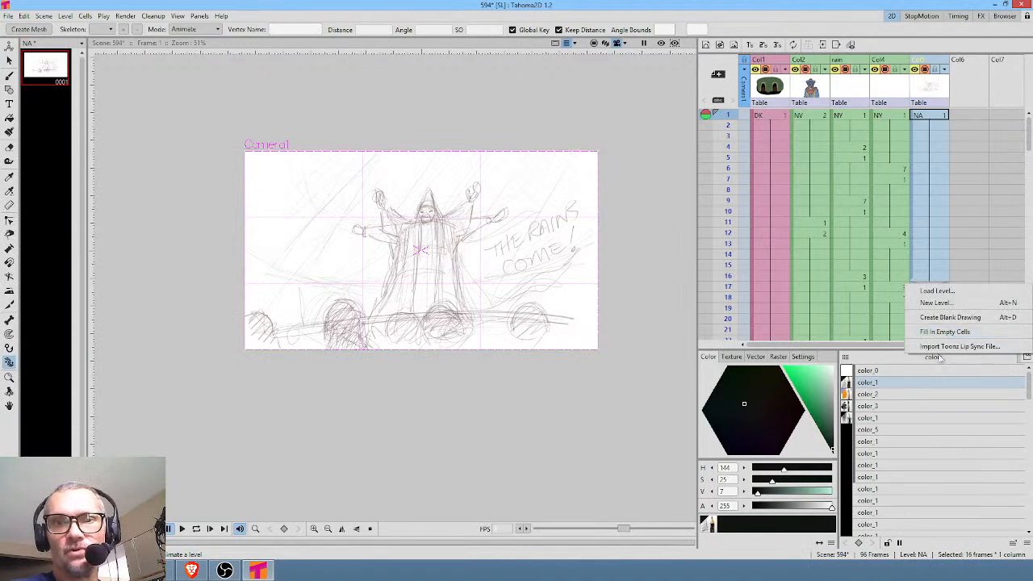
left_click(961, 178)
left_click(939, 276)
mouse_move(938, 283)
left_mouse_down()
mouse_move(962, 371)
mouse_move(963, 300)
mouse_move(960, 339)
left_mouse_up()
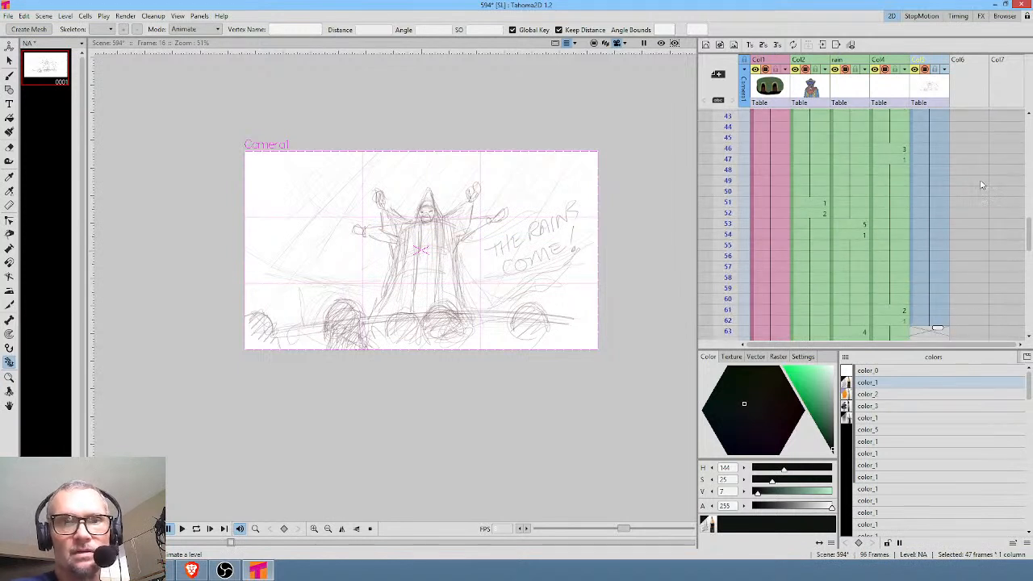
Load the crowd silhouette level DQ.pli from the drawings folder into Col6 at frame 1.
scroll(978, 182, "up", 7)
left_click(968, 117)
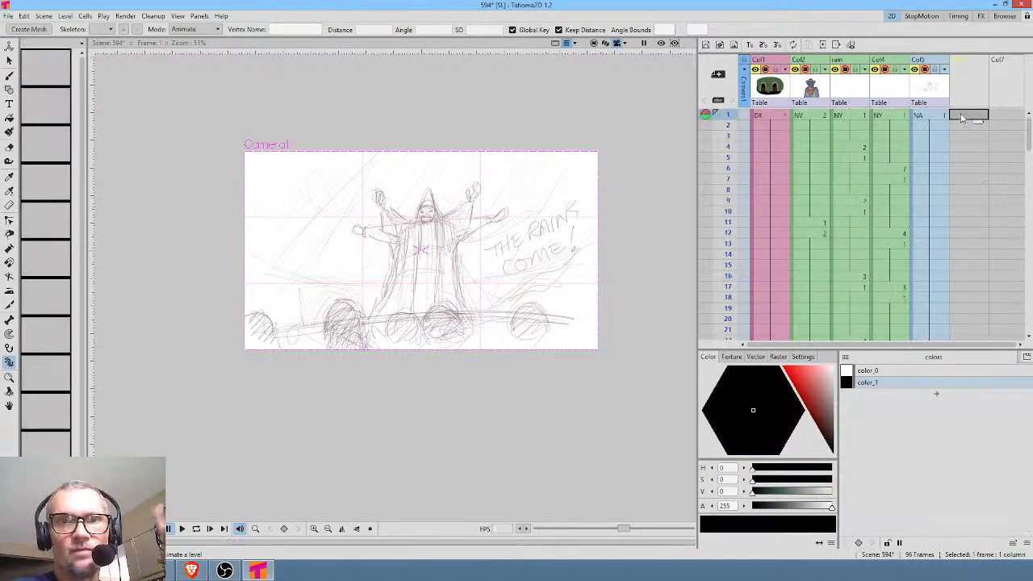
left_click(1009, 20)
left_click(676, 179)
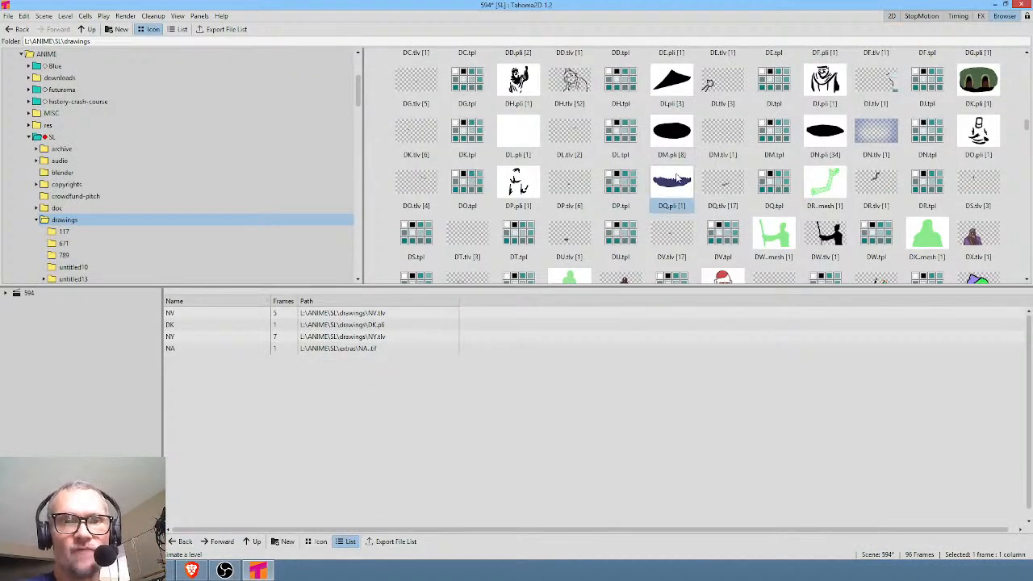
right_click(676, 179)
left_click(694, 184)
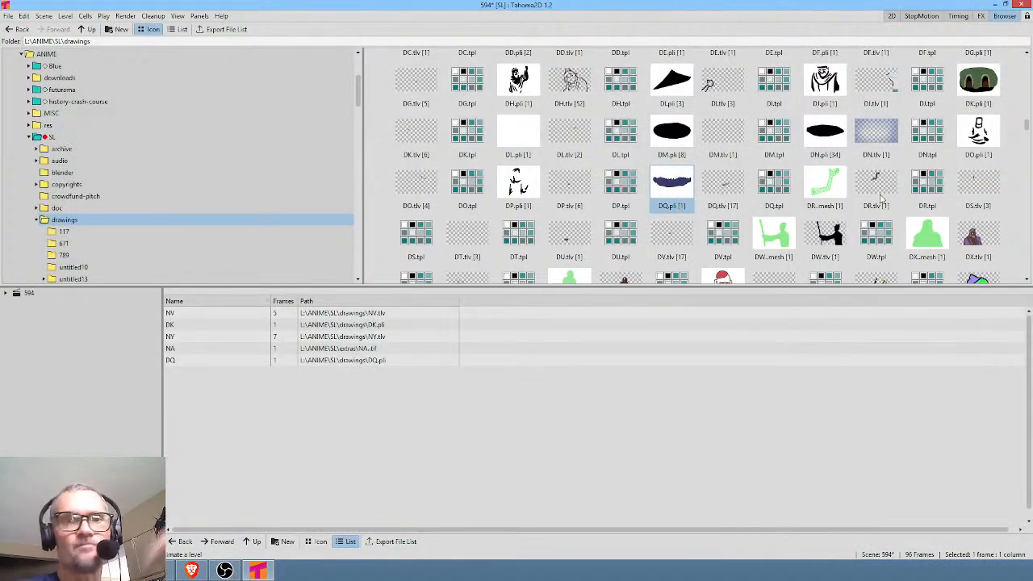
left_click(892, 16)
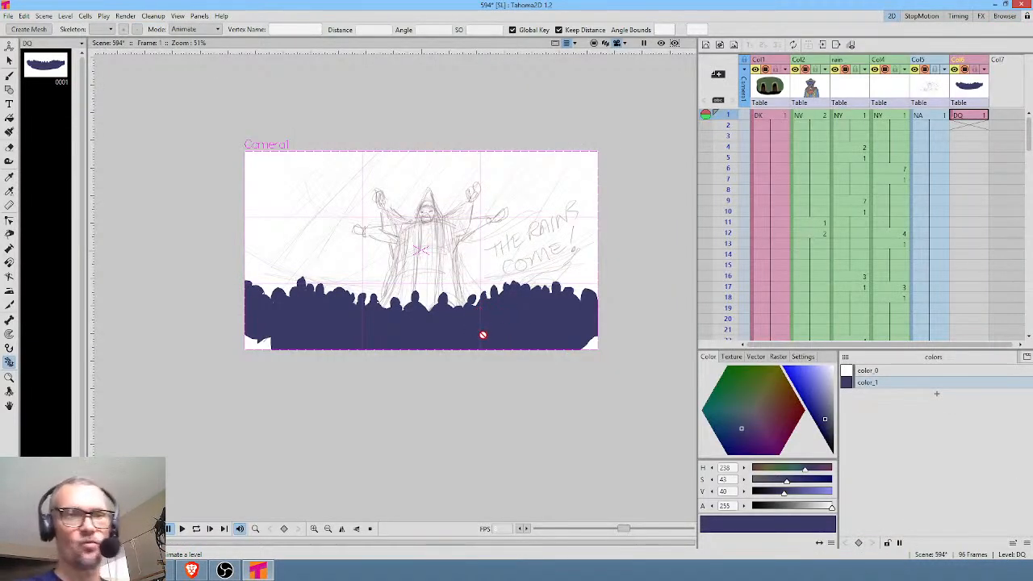
Scale the crowd silhouette in Col6 uniformly to about 311% with the Animate tool.
left_click(967, 121)
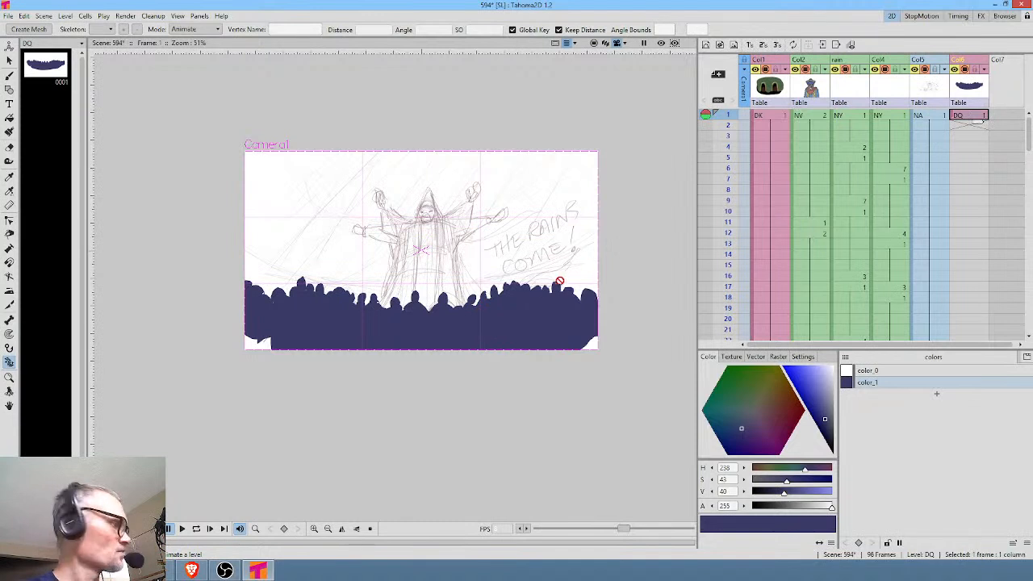
key("a")
left_click(70, 29)
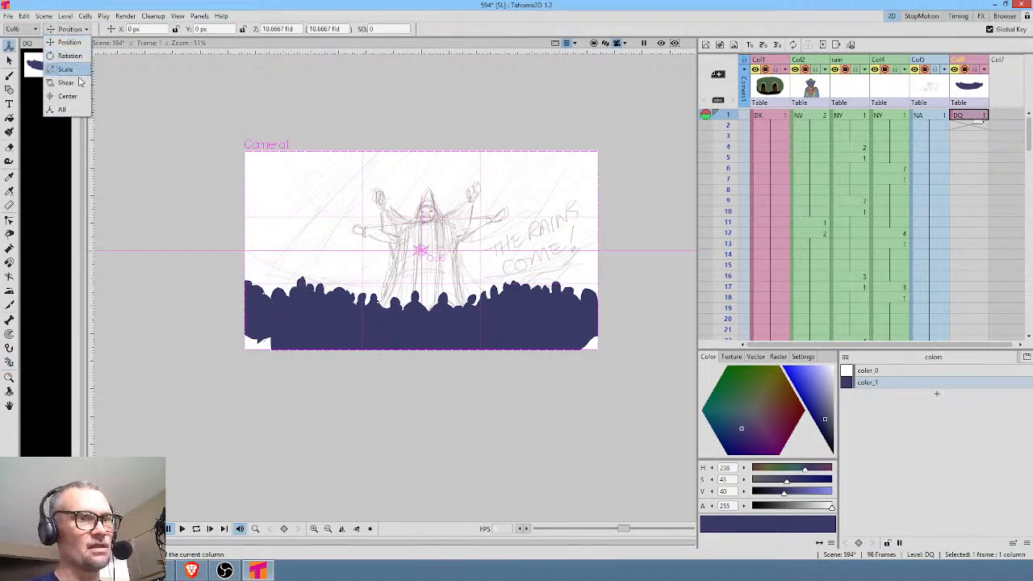
left_click(76, 71)
left_click_drag(535, 306, 656, 226)
Move the enlarged crowd to about X 66 px, Y 310 px so its heads cover the sketch's lower edge, and save the scene.
left_click(67, 29)
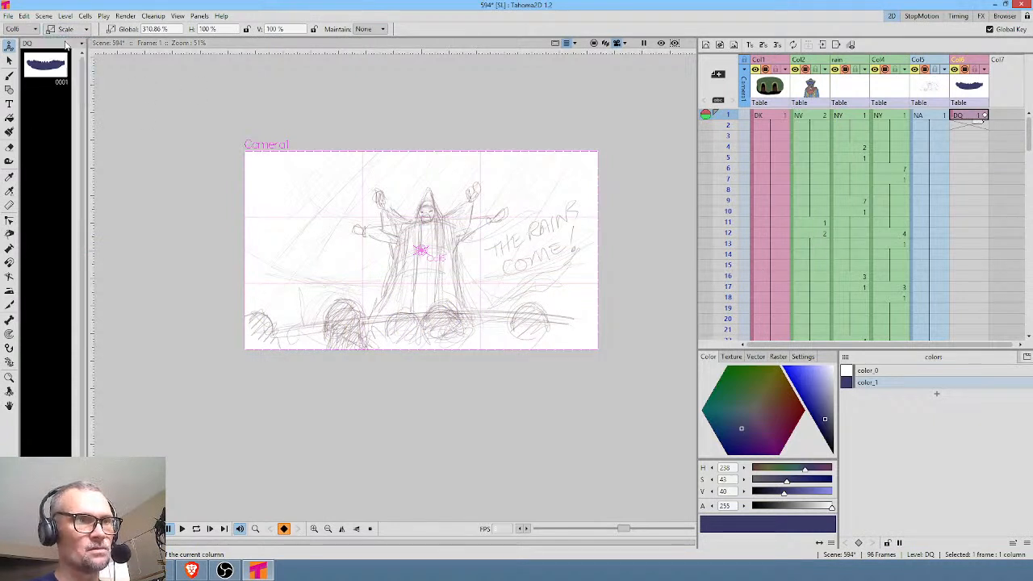
left_click(67, 43)
left_click_drag(428, 440, 444, 355)
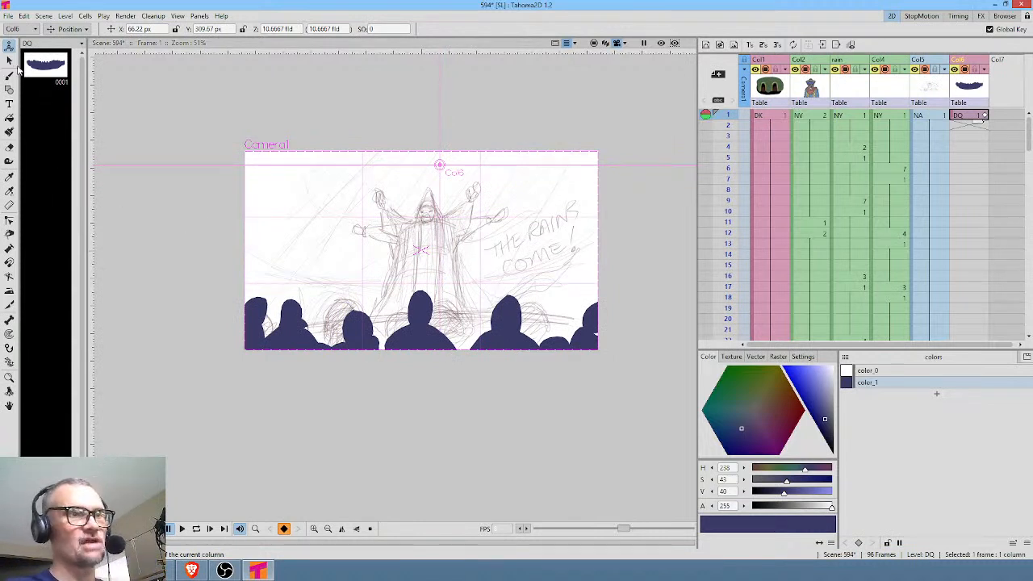
left_click(8, 16)
left_click(33, 53)
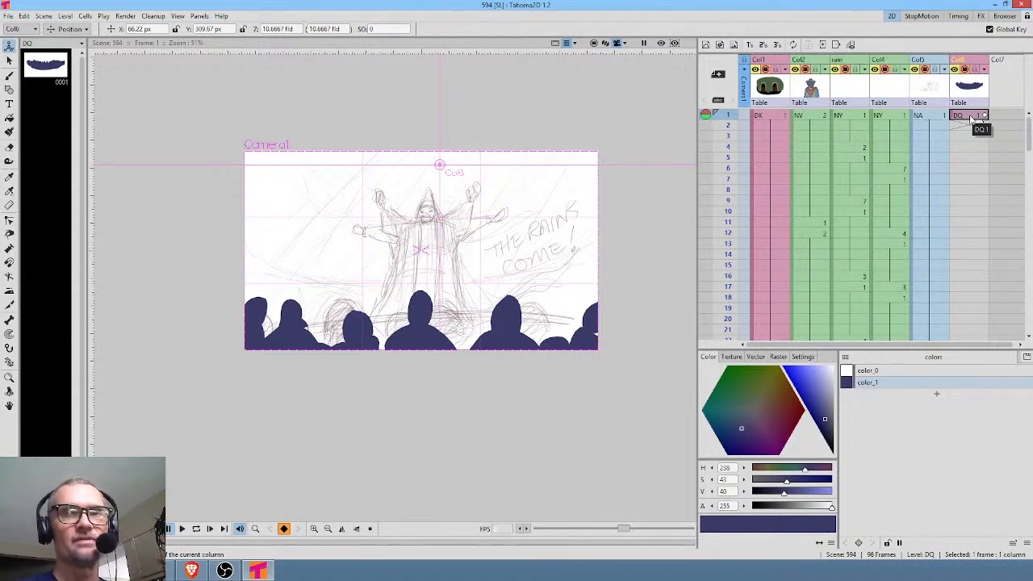
Extend the crowd drawing in Col6 through frame 96 and check the picture at frames 87 and 1.
left_click_drag(979, 117, 981, 273)
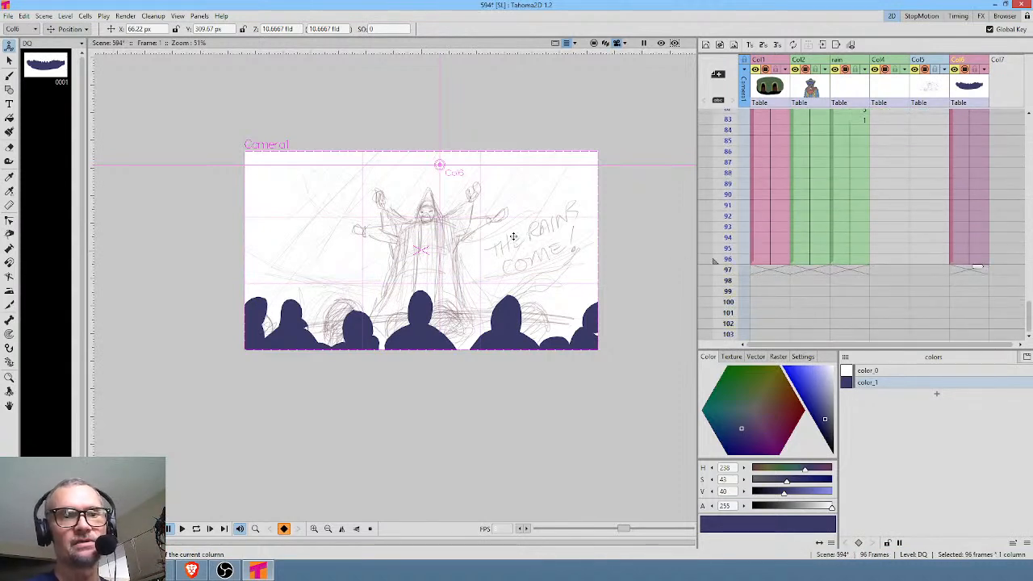
scroll(519, 225, "up", 2)
scroll(516, 246, "down", 2)
scroll(582, 194, "up", 1)
scroll(582, 194, "up", 2)
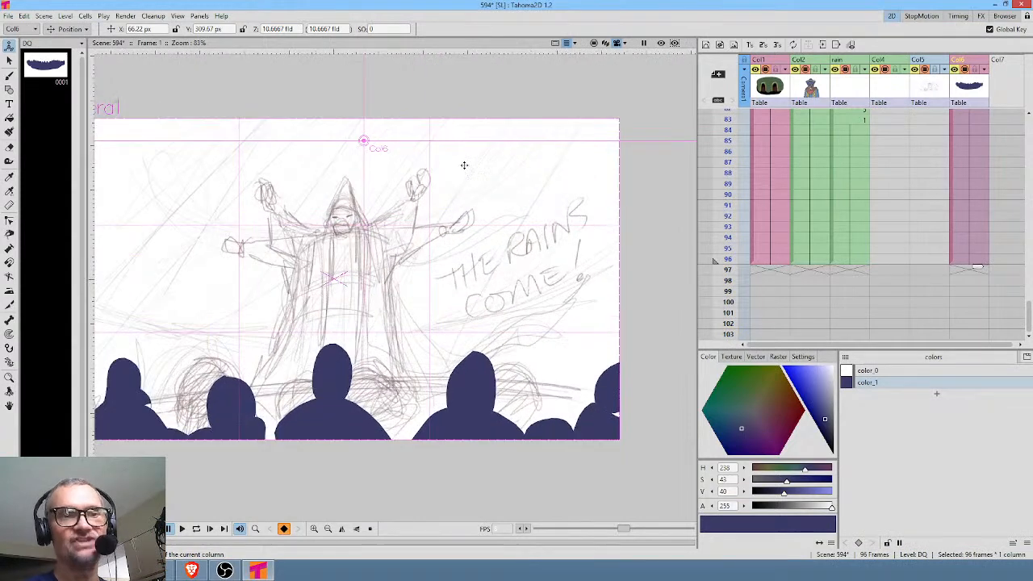
left_click(976, 90)
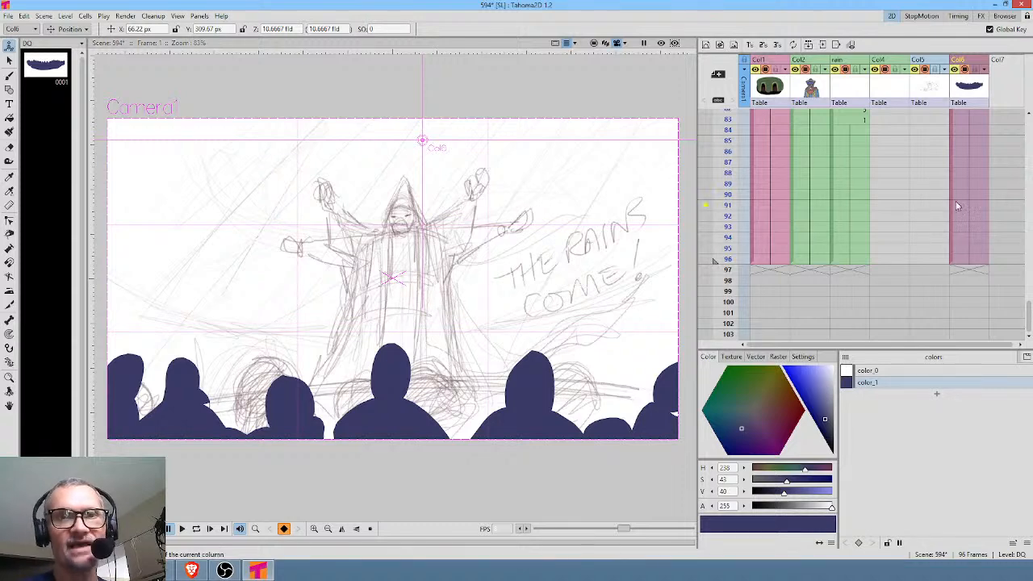
left_click(972, 159)
scroll(971, 160, "up", 10)
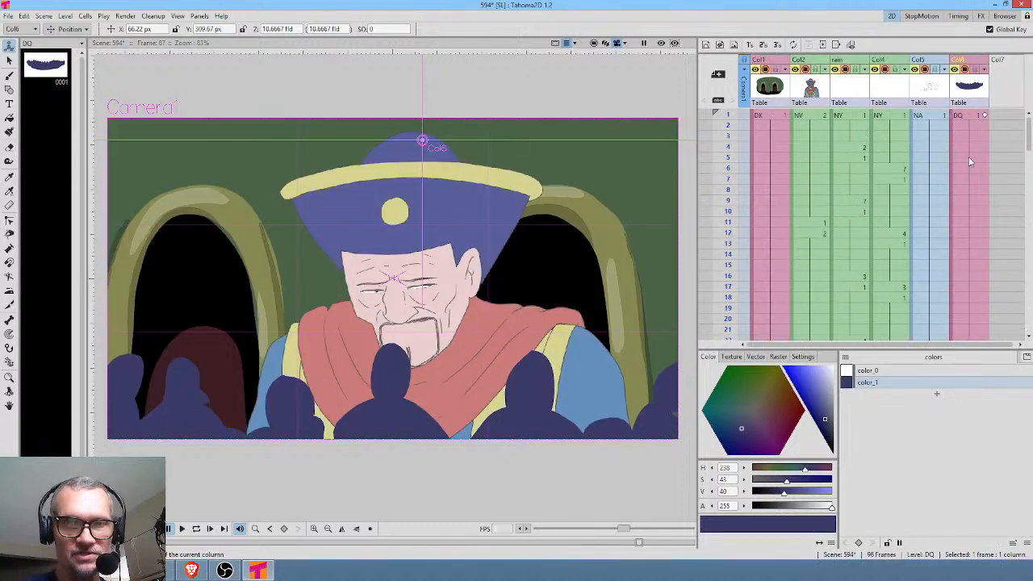
left_click(975, 118)
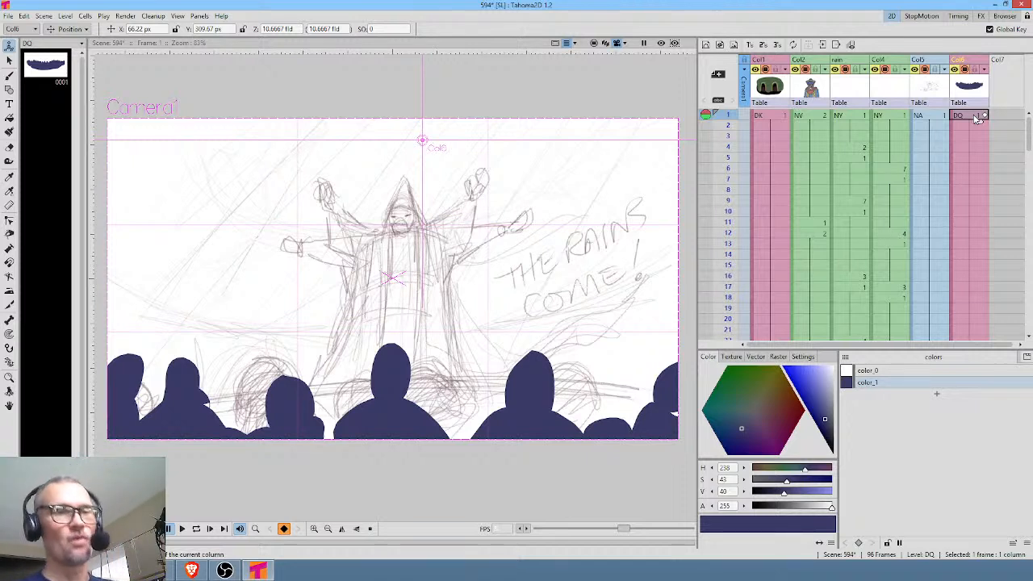
Brush two sweeping curves in color_1 on the NA sketch, from the upper edge down towards the robed figure on both sides.
left_click(933, 116)
left_click(881, 386)
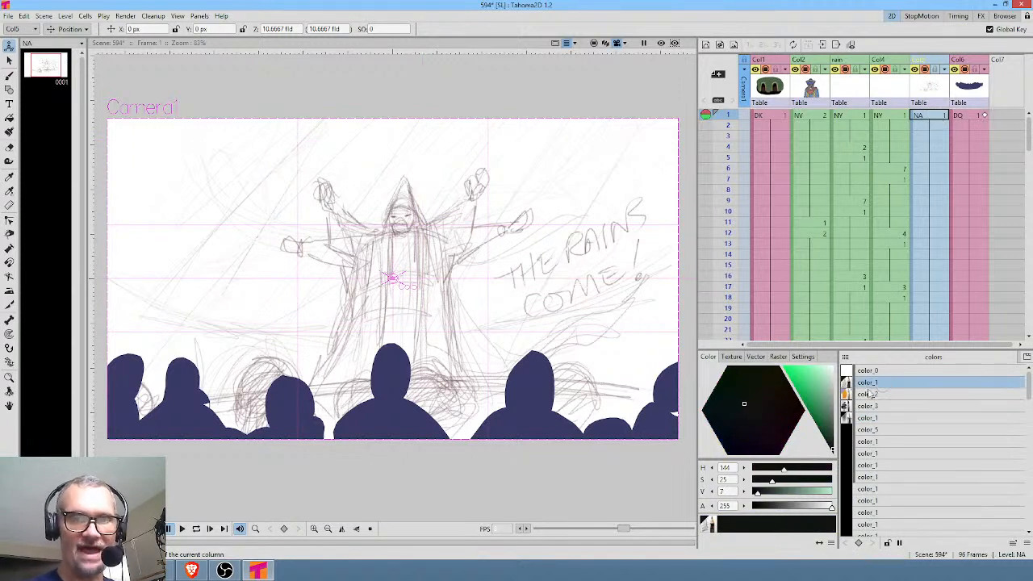
key("b")
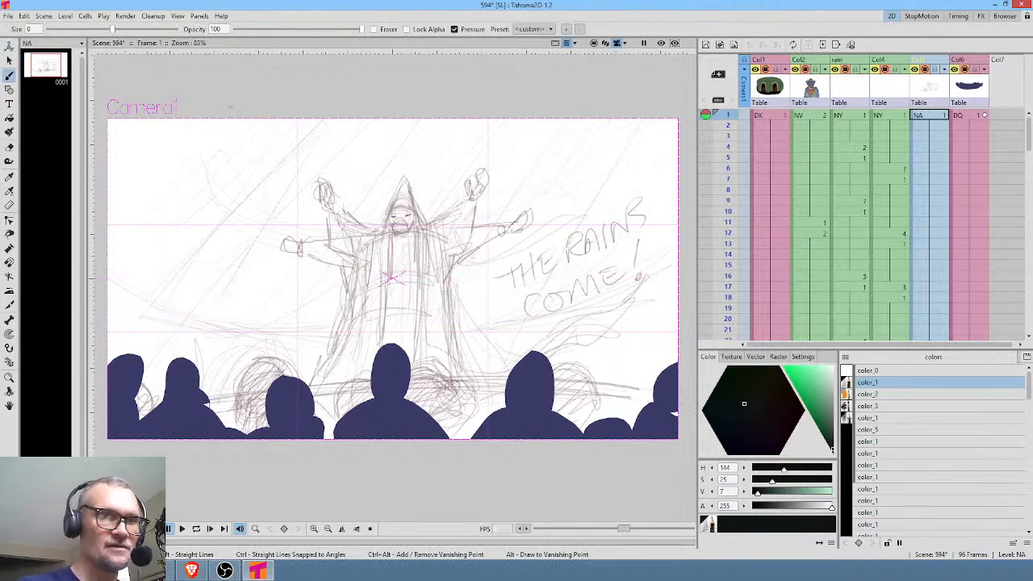
mouse_move(229, 119)
left_mouse_down()
mouse_move(310, 206)
mouse_move(339, 220)
left_mouse_up()
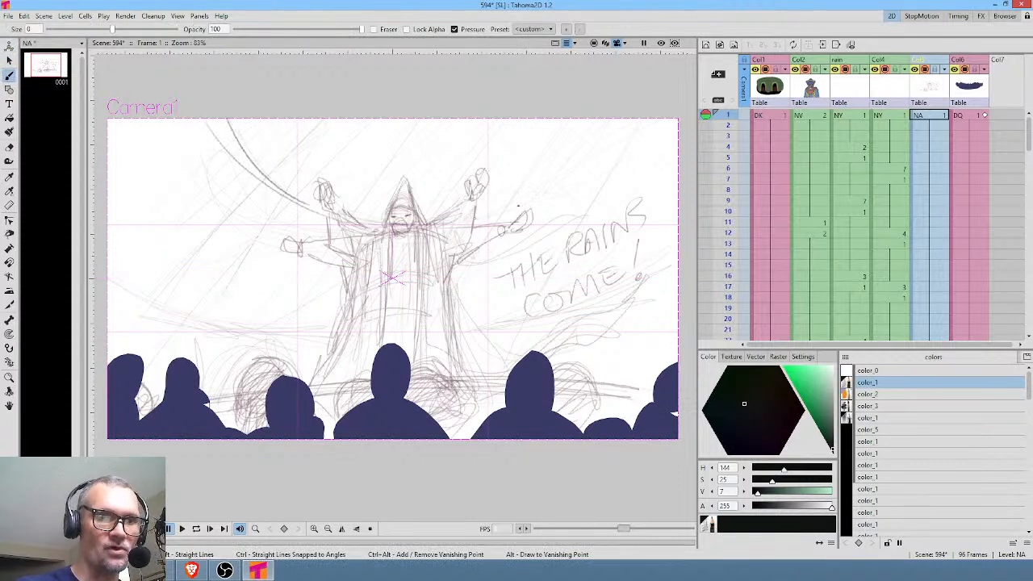
mouse_move(482, 217)
left_mouse_down()
mouse_move(598, 139)
mouse_move(533, 192)
mouse_move(598, 127)
left_mouse_up()
Sketch two rough tall arches behind the crowd on the left half of the NA drawing.
left_click_drag(495, 327, 534, 300)
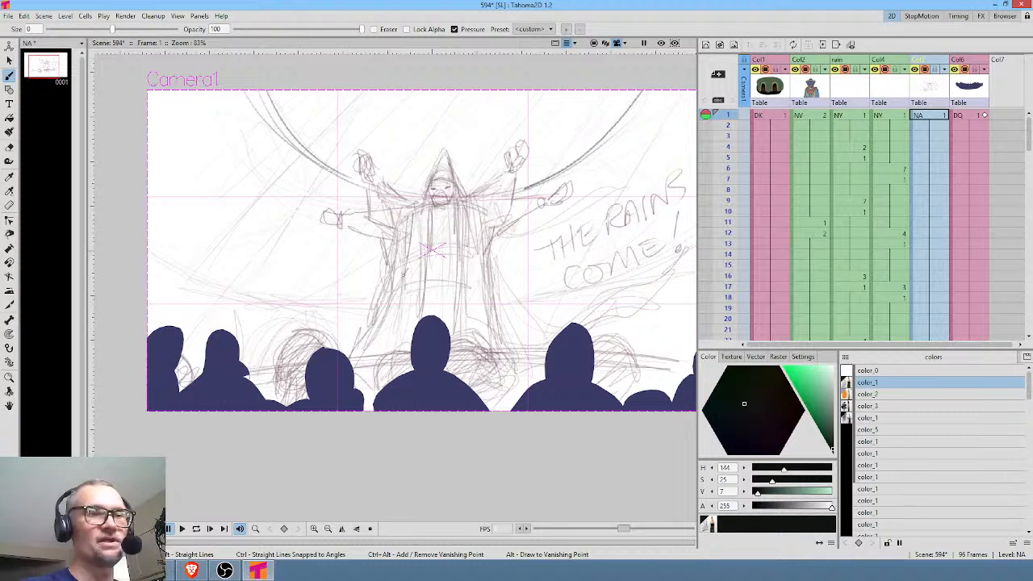
left_click_drag(339, 347, 331, 278)
mouse_move(276, 363)
left_mouse_down()
mouse_move(312, 282)
mouse_move(345, 316)
left_mouse_up()
left_click_drag(313, 282, 345, 337)
mouse_move(333, 289)
left_mouse_down()
mouse_move(284, 344)
mouse_move(336, 346)
left_mouse_up()
left_click_drag(227, 238, 189, 363)
left_click_drag(184, 237, 202, 334)
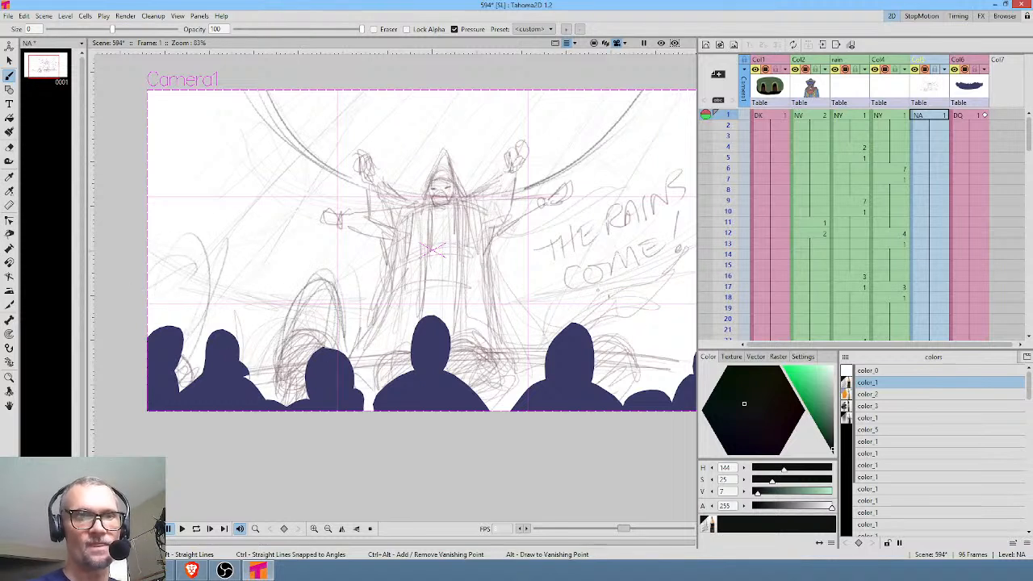
Sketch matching arches behind the crowd on the right half of the NA drawing, below the lettering and at the far edge.
left_click_drag(554, 284, 542, 335)
mouse_move(565, 260)
left_mouse_down()
mouse_move(535, 339)
mouse_move(618, 310)
left_mouse_up()
left_click_drag(547, 321, 542, 355)
left_click_drag(556, 274, 542, 342)
left_click_drag(576, 267, 616, 327)
left_click_drag(602, 289, 614, 346)
left_click_drag(677, 289, 676, 347)
left_click_drag(686, 244, 675, 310)
Strengthen the outlines of the two left arches in the NA sketch with darker brush strokes.
left_click_drag(329, 276, 359, 344)
mouse_move(322, 272)
left_mouse_down()
mouse_move(294, 299)
mouse_move(277, 345)
left_mouse_up()
left_click_drag(197, 256, 206, 355)
left_click_drag(147, 302, 190, 256)
left_click_drag(155, 304, 204, 258)
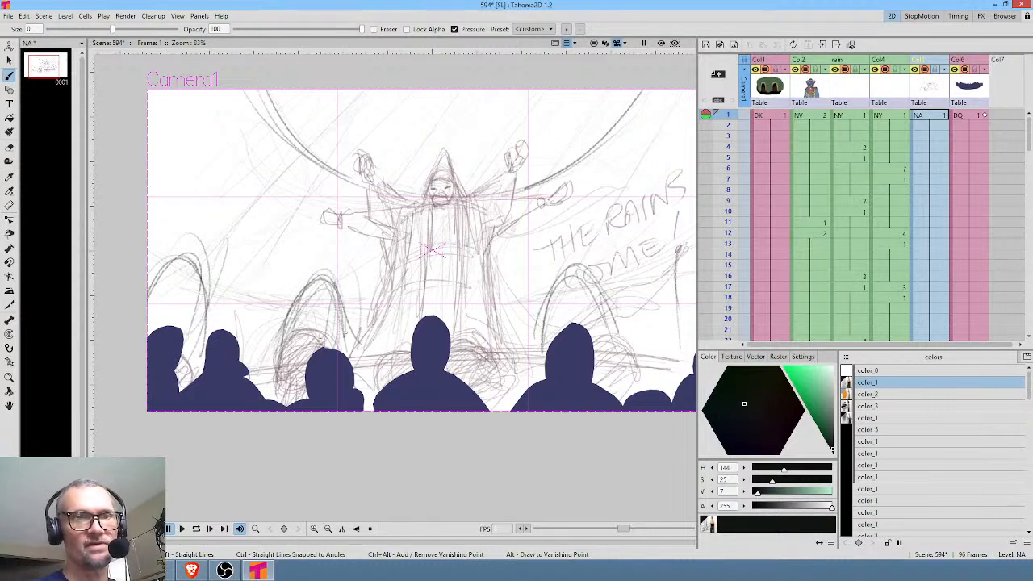
Darken the curved stage edge behind the crowd and the far-left arch in the NA sketch.
mouse_move(214, 385)
left_mouse_down()
mouse_move(665, 363)
mouse_move(444, 350)
mouse_move(221, 376)
mouse_move(675, 362)
left_mouse_up()
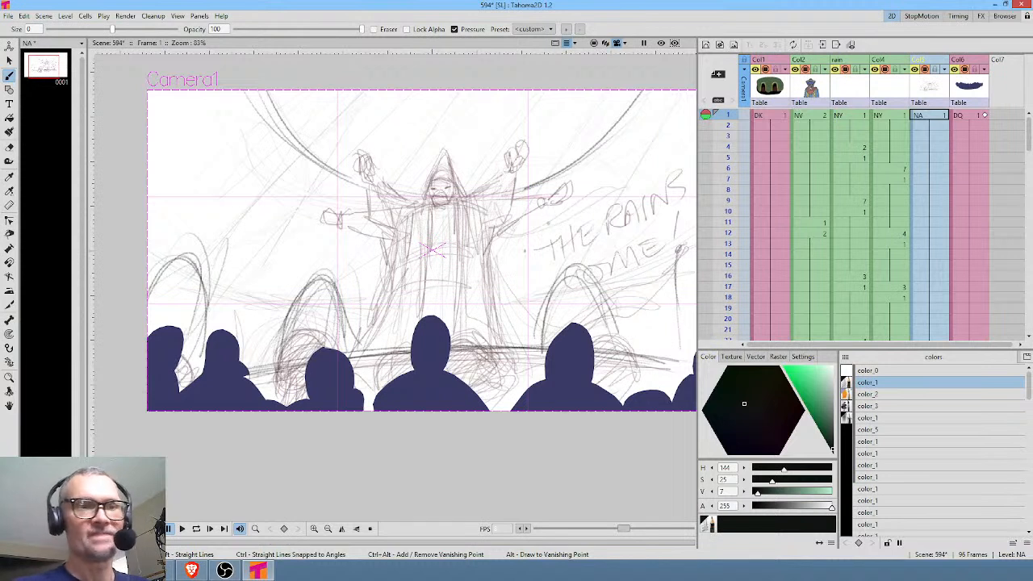
mouse_move(206, 347)
left_mouse_down()
mouse_move(214, 275)
mouse_move(349, 333)
mouse_move(234, 375)
mouse_move(552, 353)
left_mouse_up()
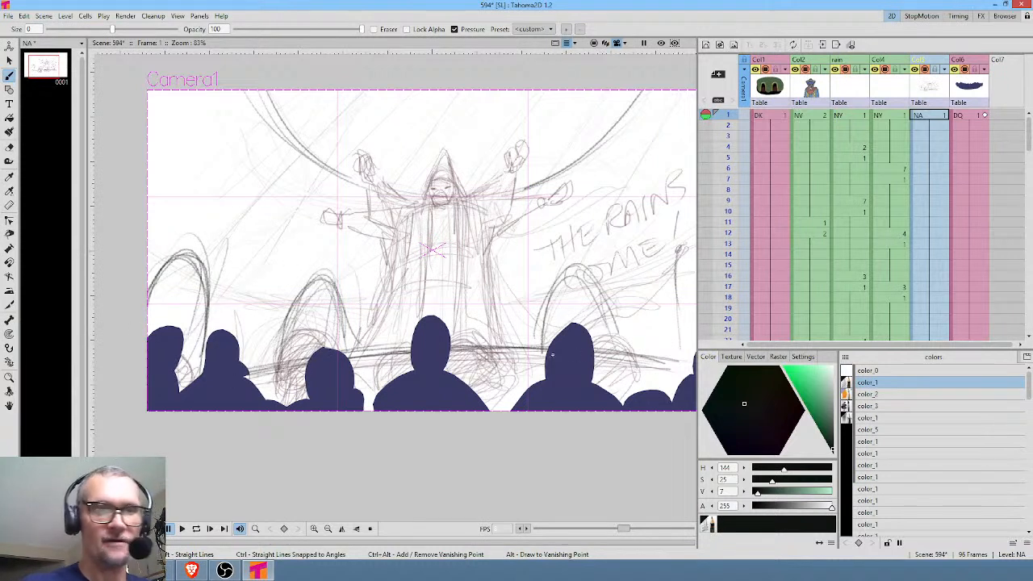
Create a new vector level DR in an empty column between the NA sketch and the crowd silhouette column.
left_click_drag(665, 294, 588, 286)
left_click_drag(962, 63, 1005, 69)
left_click(970, 115)
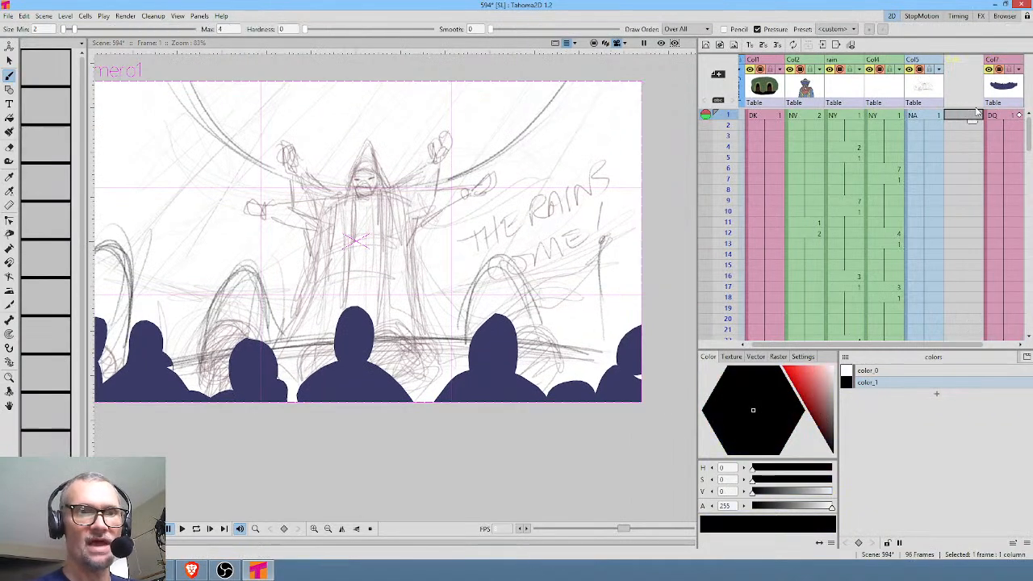
left_click(706, 44)
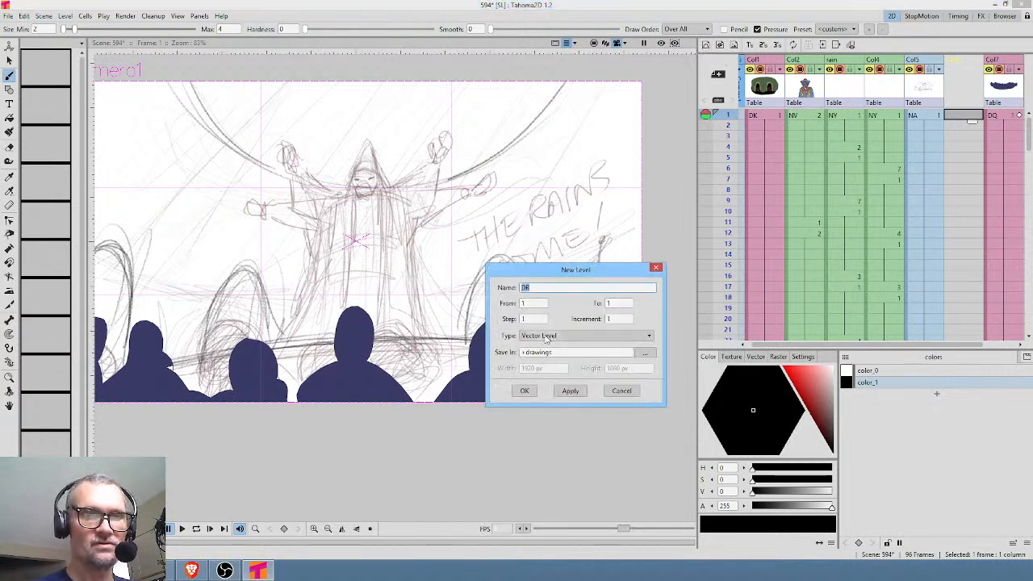
left_click(524, 390)
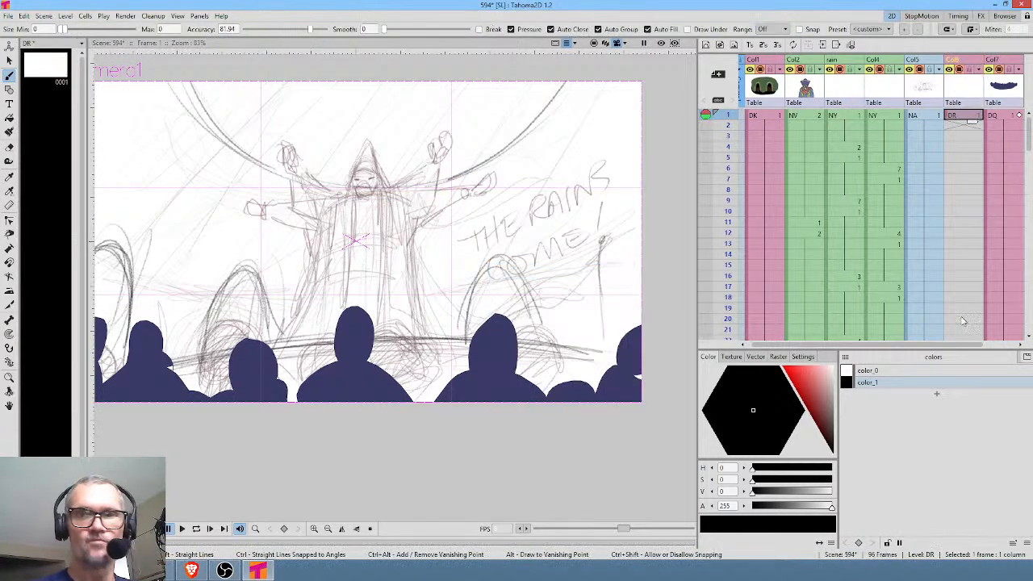
Paint a filled curved stage floor behind the crowd on level DR and color it muted brown (H 0, S 17, V 41).
mouse_move(490, 339)
left_mouse_down()
mouse_move(431, 288)
mouse_move(482, 287)
left_mouse_up()
mouse_move(669, 319)
left_mouse_down()
mouse_move(576, 299)
mouse_move(360, 287)
mouse_move(185, 300)
mouse_move(105, 363)
mouse_move(323, 478)
left_mouse_up()
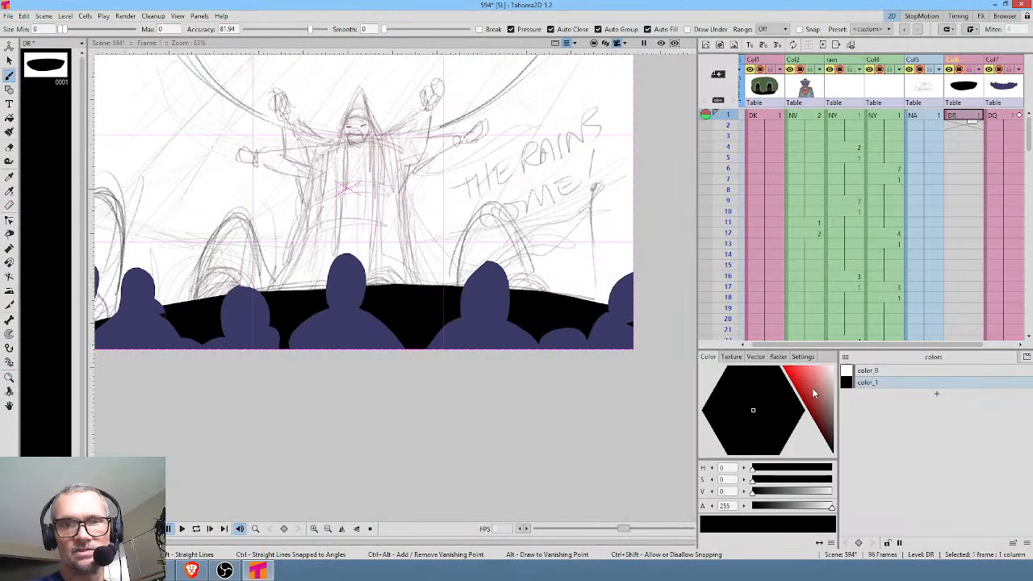
left_click_drag(812, 388, 832, 419)
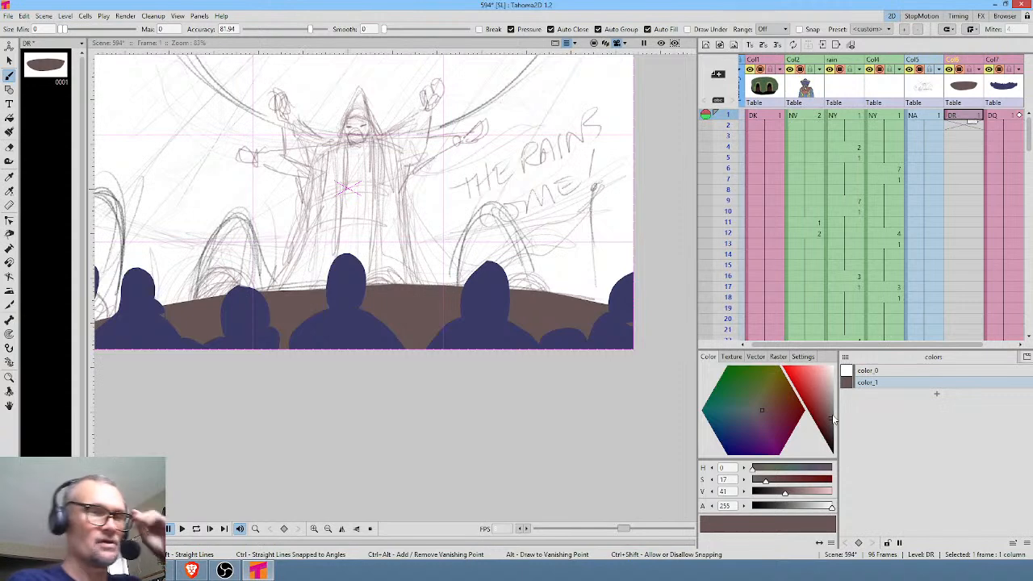
Extend the DR stage drawing's exposure through frame 96.
left_click_drag(977, 122, 972, 252)
middle_click(900, 212)
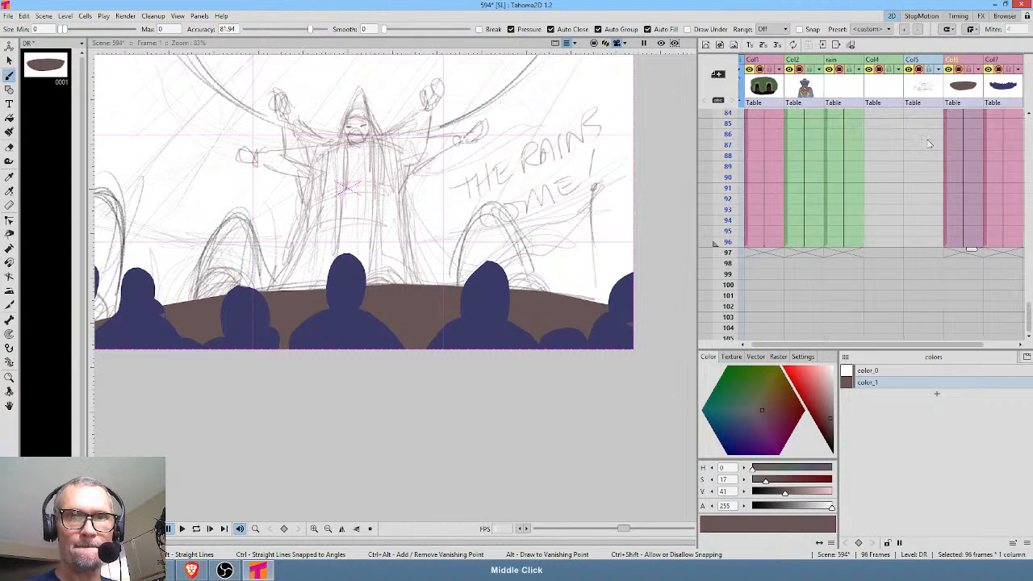
left_click_drag(928, 135, 926, 336)
left_click_drag(898, 160, 905, 202)
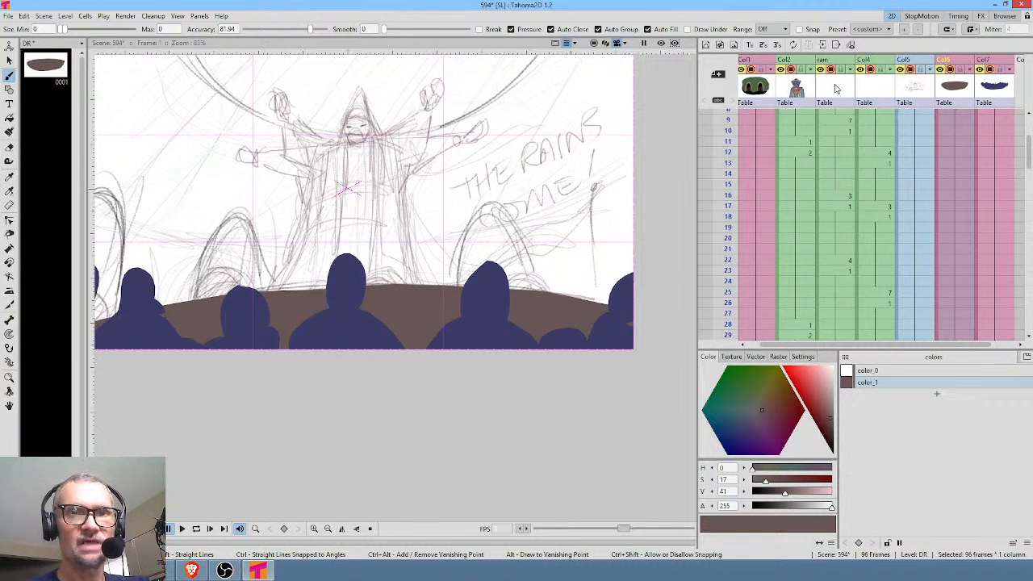
Insert an empty column between Col2 and the rain column and create a new vector level DS at frame 1.
left_click(795, 87)
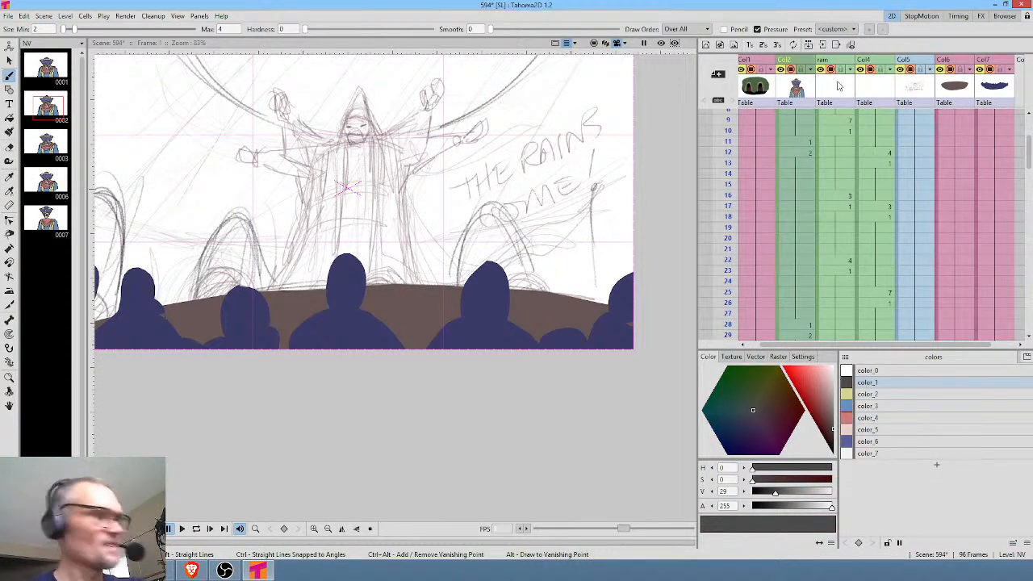
key("shift+Insert")
left_click_drag(846, 168, 849, 284)
left_click(842, 117)
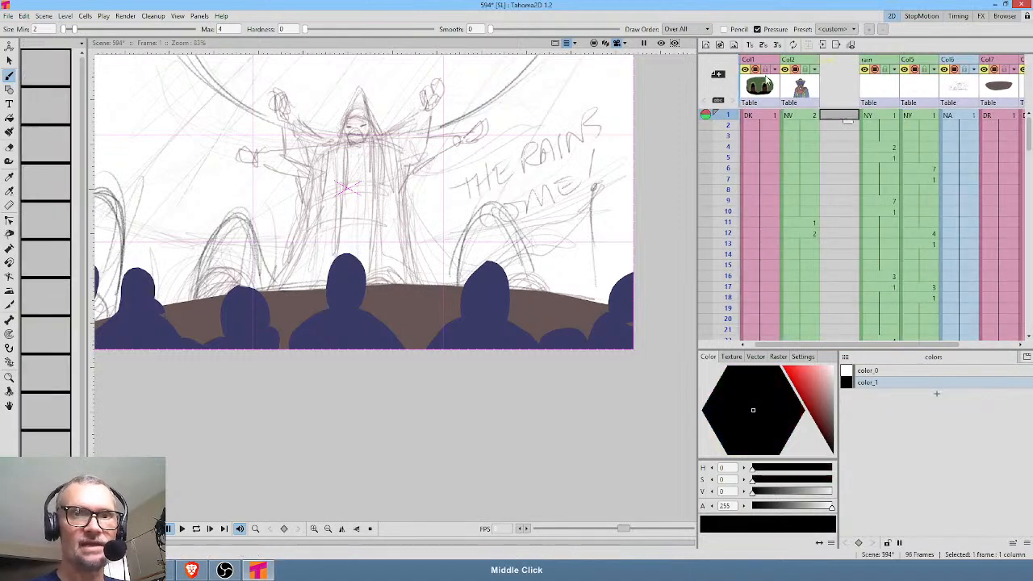
key("alt+n")
left_click(524, 392)
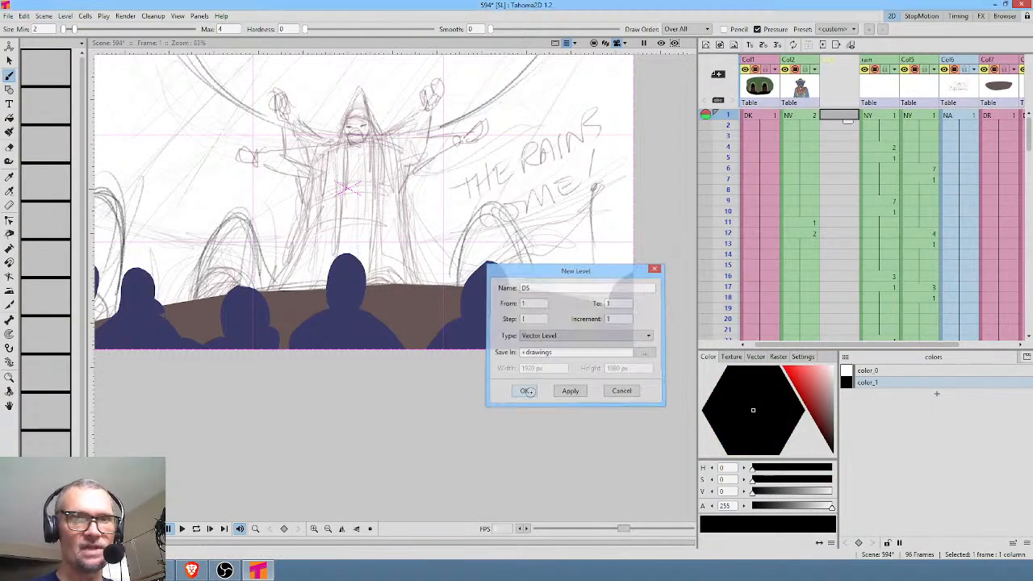
Extend the DS drawing's exposure through frame 96.
left_click_drag(853, 137, 847, 196)
middle_click(906, 148)
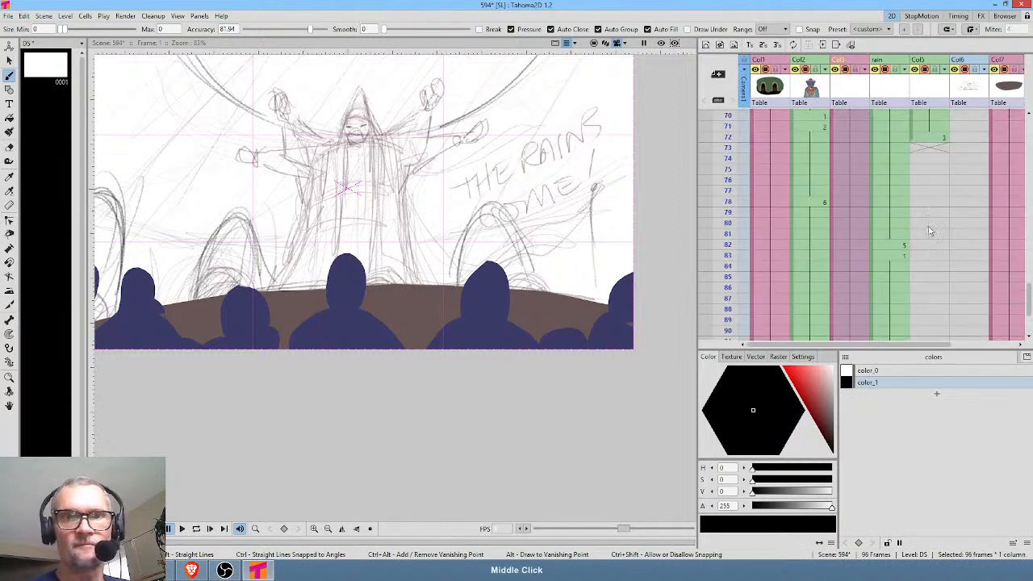
middle_click(894, 162)
middle_click(886, 153)
middle_click(887, 218)
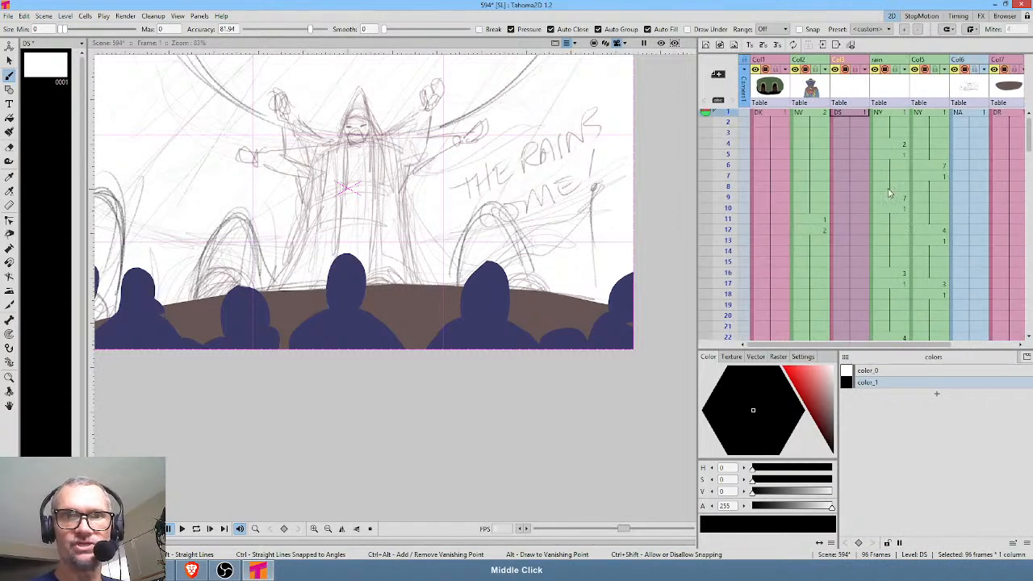
Rename the column holding level DS to bkgd.
double_click(848, 60)
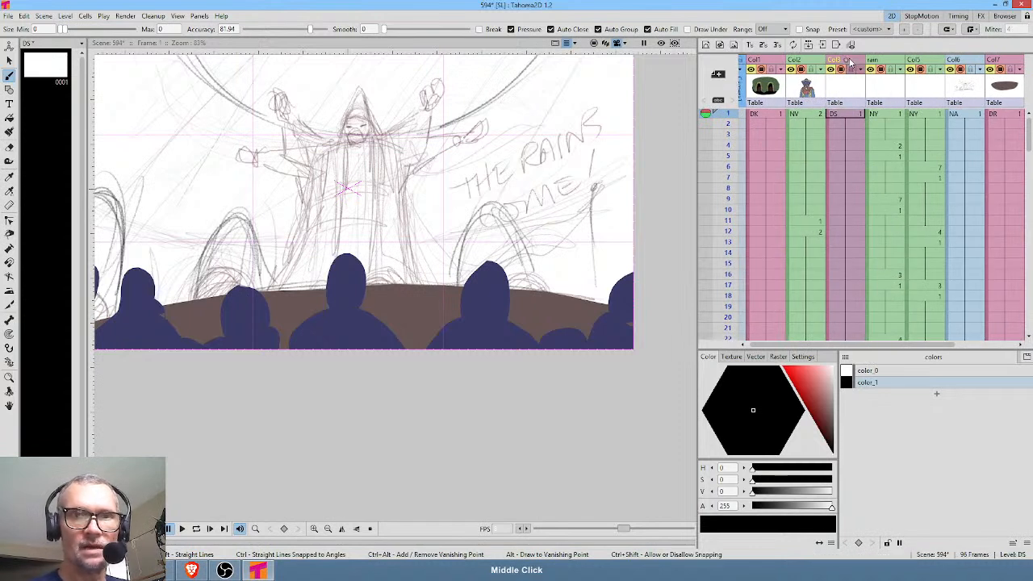
type("bkgd")
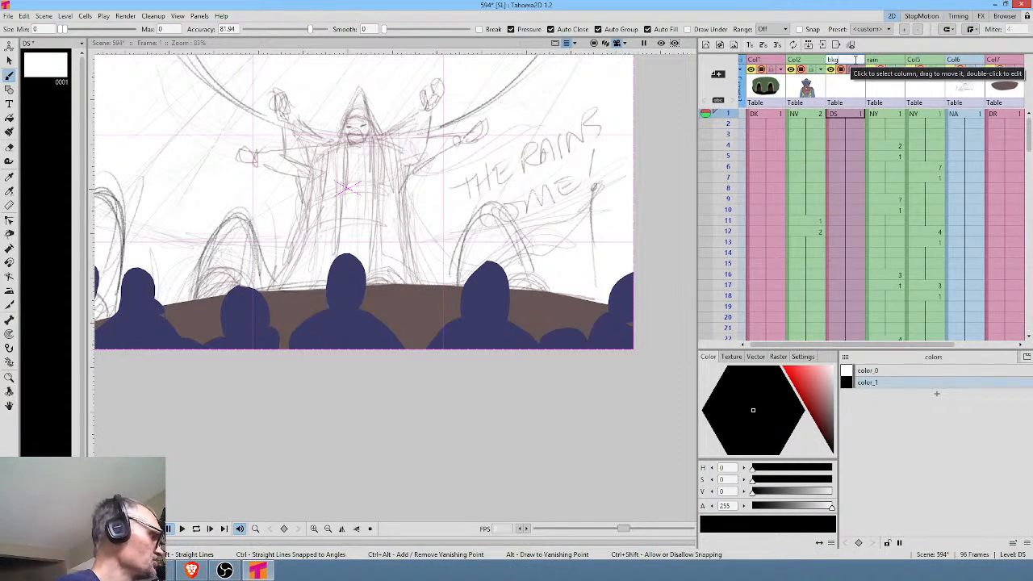
key("Return")
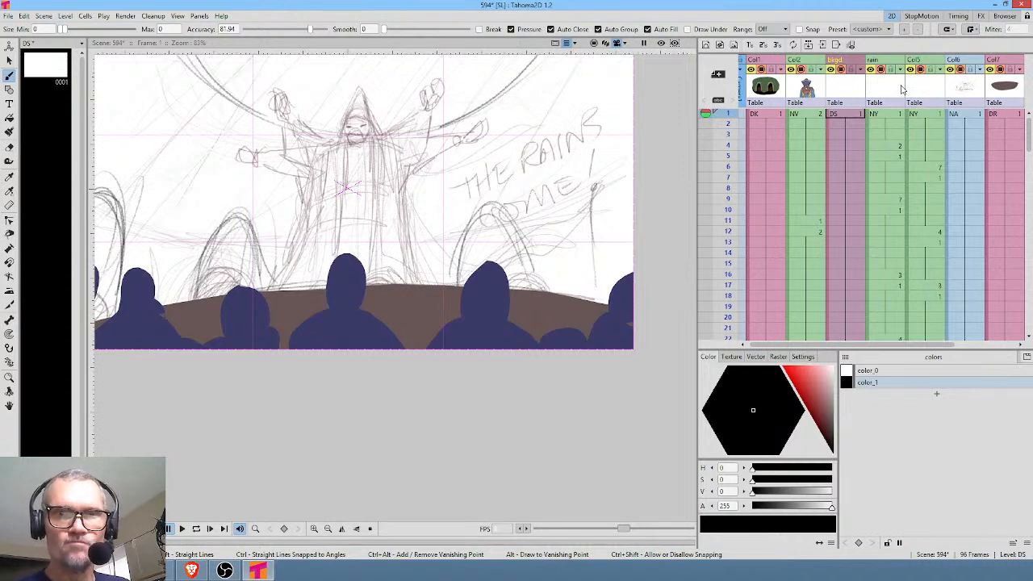
Move the rain column and its neighbouring NY column past the crowd column DQ, and insert an empty column between them and the crowd.
left_click(883, 61)
left_click(912, 91, "shift")
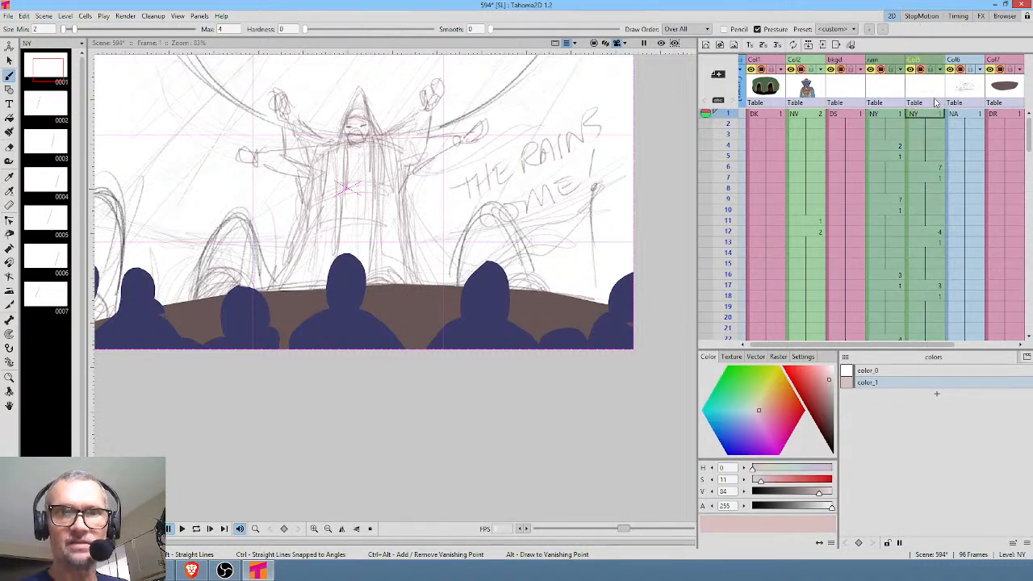
left_click_drag(890, 61, 1015, 59)
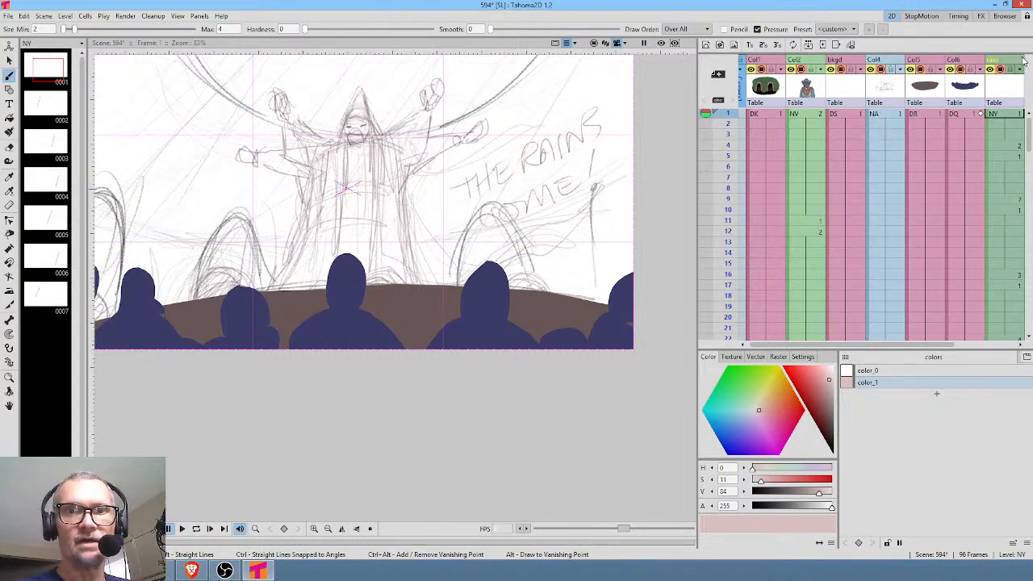
middle_click(953, 204)
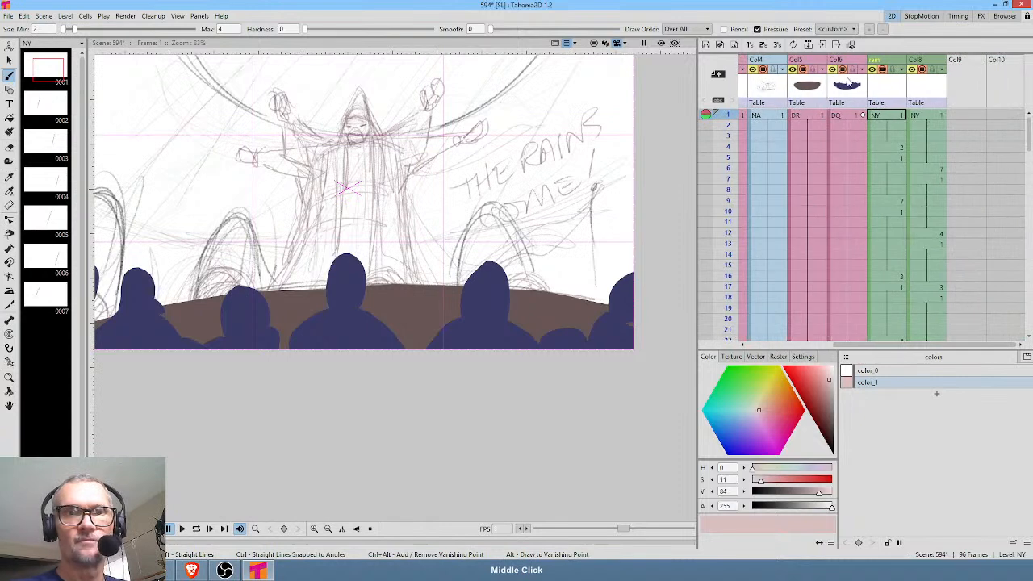
left_click(839, 116)
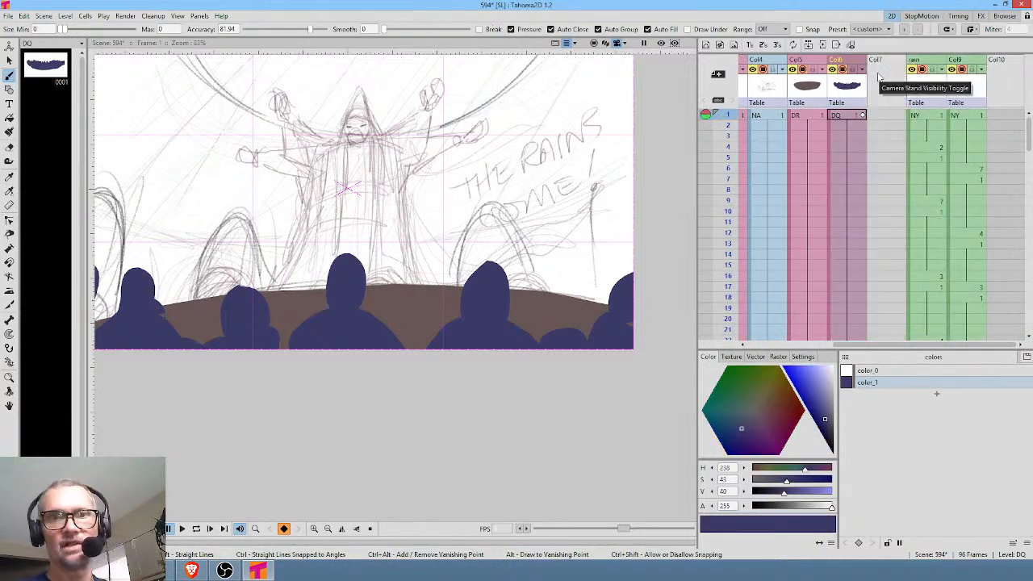
middle_click(795, 166)
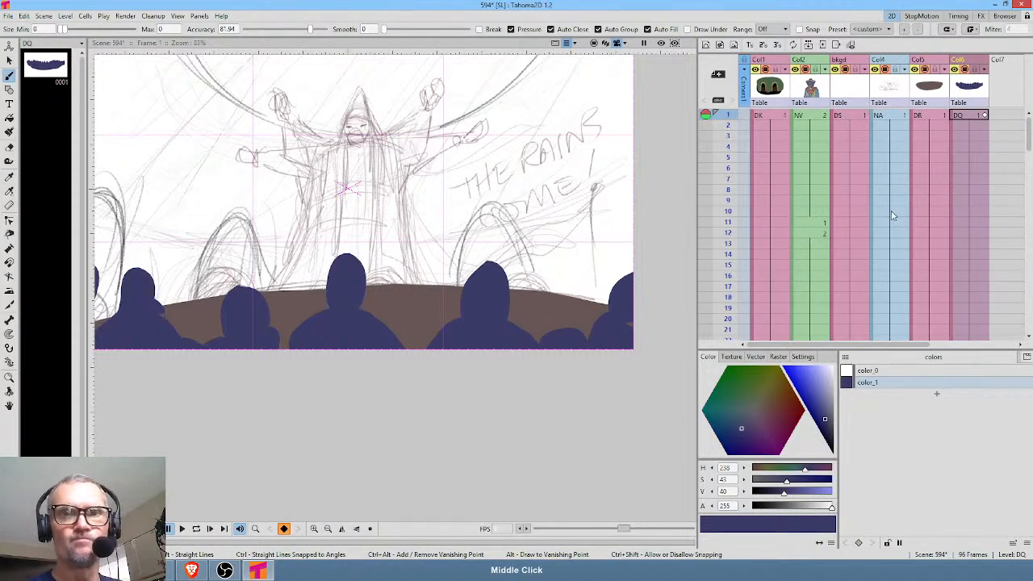
Lower the NA sketch column's opacity to 9% and turn off camera stand visibility for Col1 and Col2.
left_click(893, 87)
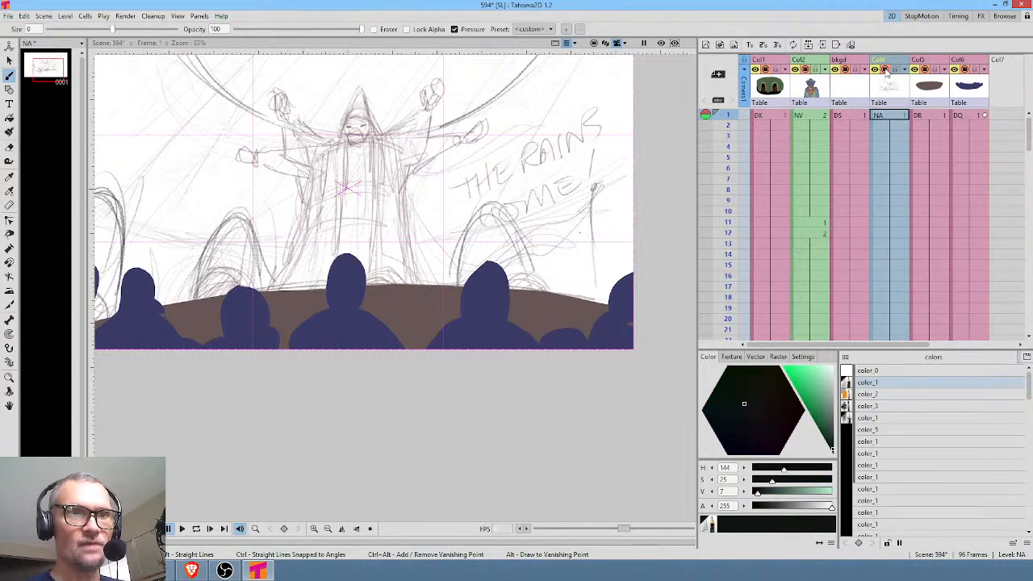
left_click(904, 70)
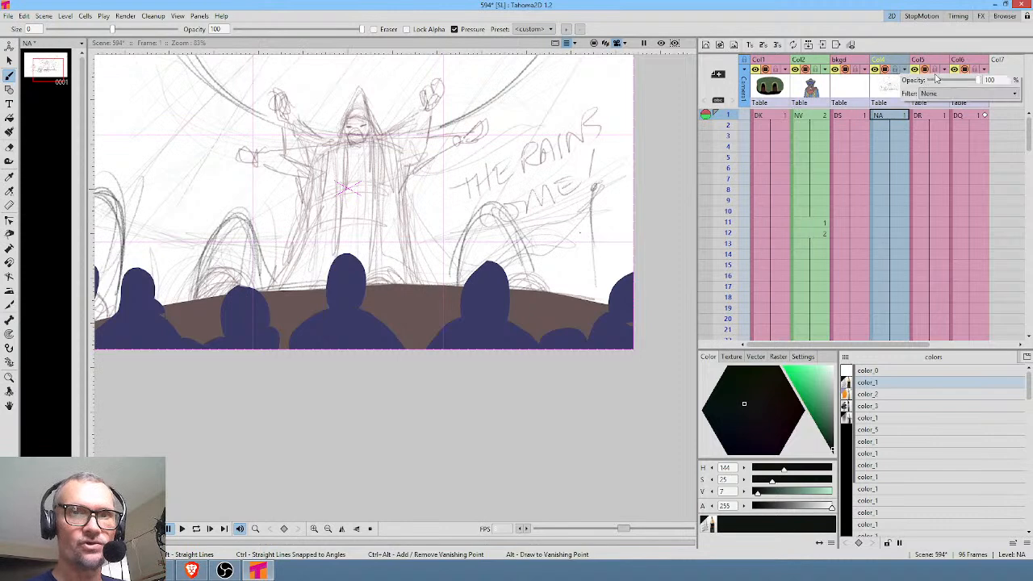
mouse_move(986, 80)
left_mouse_down()
mouse_move(936, 89)
mouse_move(947, 85)
left_mouse_up()
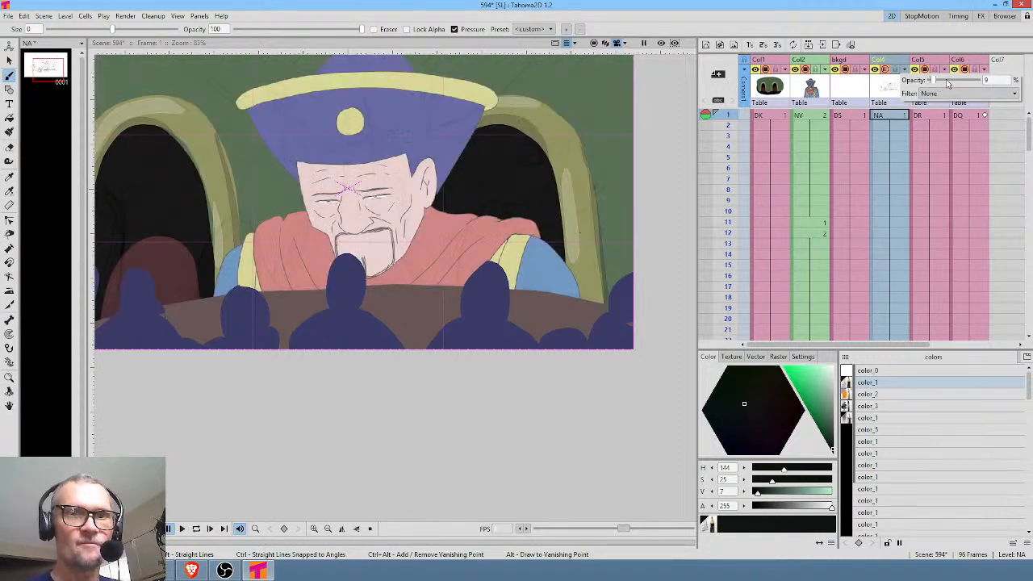
left_click(805, 70)
left_click(766, 71)
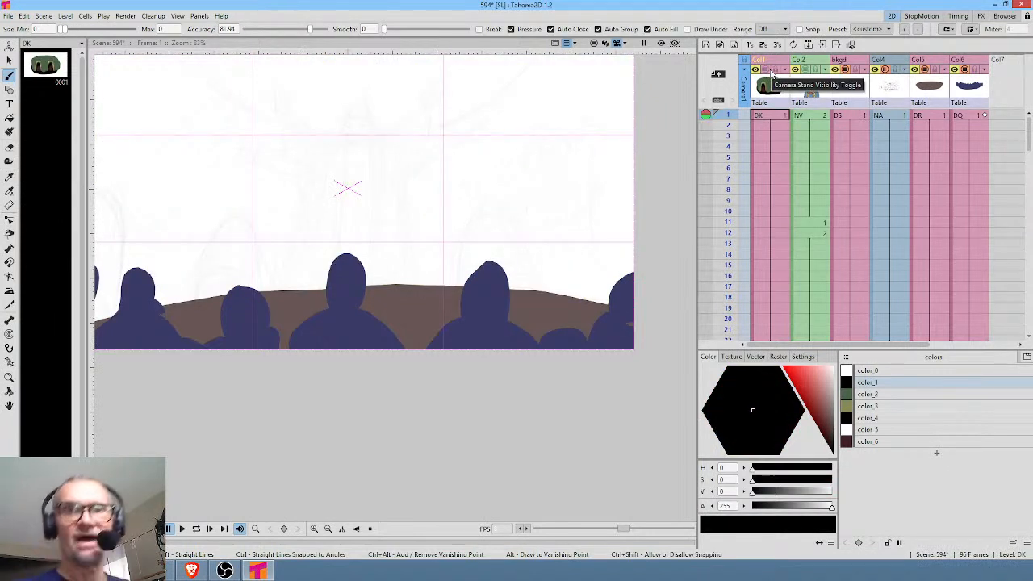
Set color_1 of the DS drawing in the bkgd column to light blue (H 200, S 31, V 85).
left_click(849, 117)
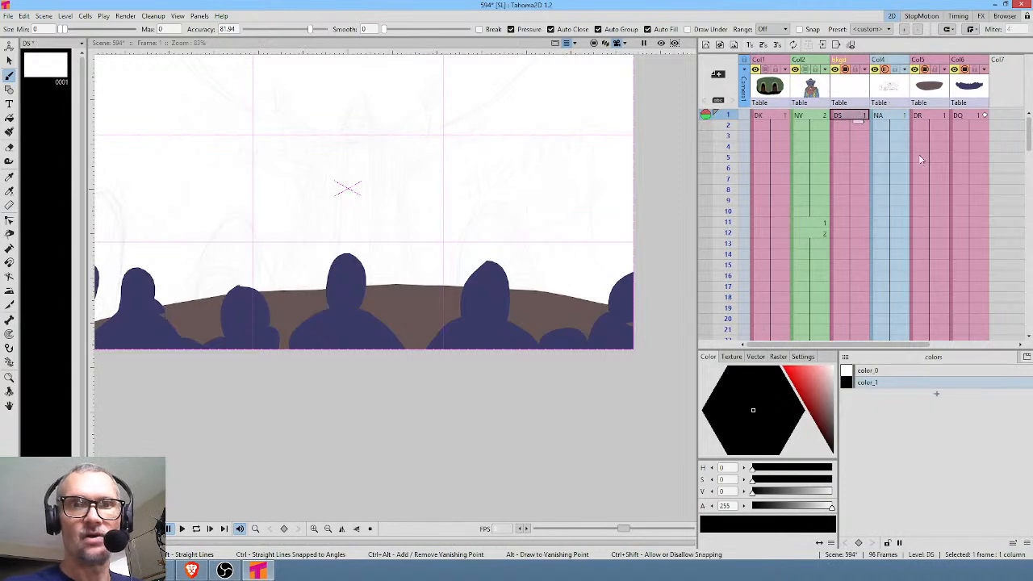
left_click_drag(391, 281, 422, 340)
left_click(799, 416)
left_click_drag(751, 424, 732, 417)
left_click(814, 387)
left_click_drag(814, 387, 820, 379)
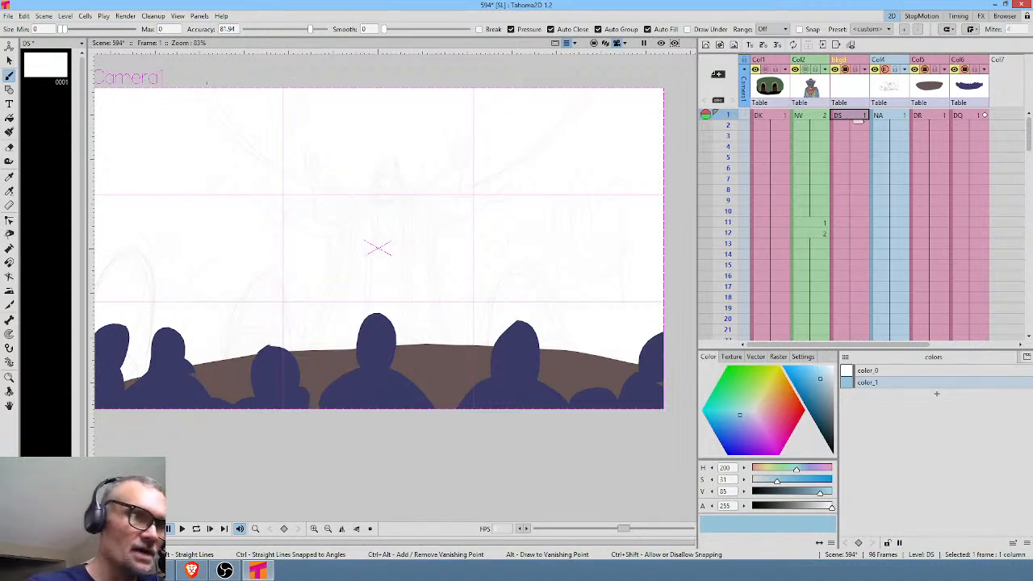
Paint a large filled light-blue bowl shape at the frame's upper edge in the DS drawing and widen its right side along the sketched curve.
mouse_move(331, 177)
left_mouse_down()
mouse_move(391, 175)
mouse_move(471, 149)
left_mouse_up()
left_click_drag(540, 69, 546, 68)
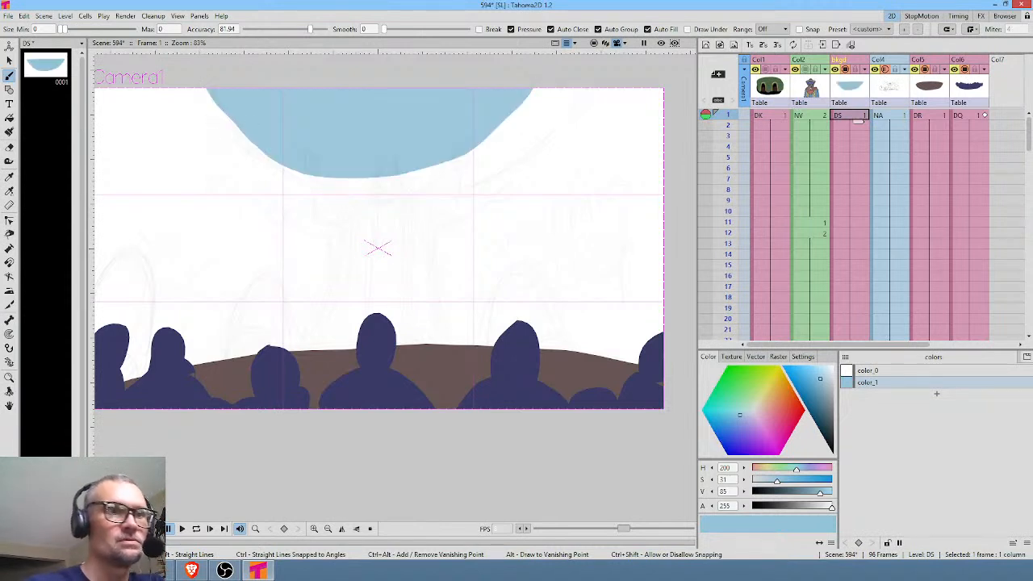
mouse_move(294, 171)
left_mouse_down()
mouse_move(363, 184)
mouse_move(448, 176)
mouse_move(534, 126)
mouse_move(567, 87)
left_mouse_up()
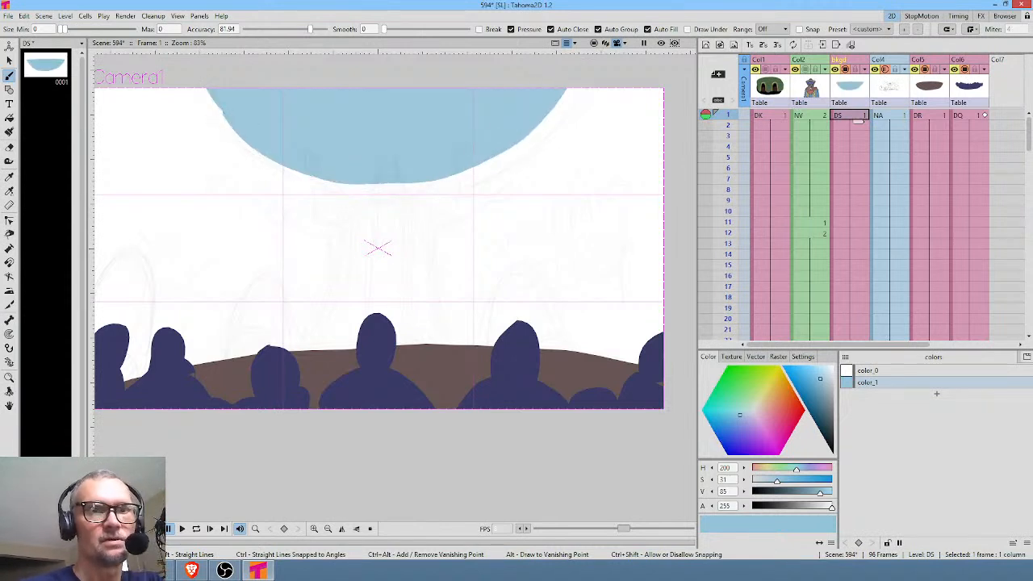
mouse_move(456, 173)
left_mouse_down()
mouse_move(557, 136)
mouse_move(617, 55)
left_mouse_up()
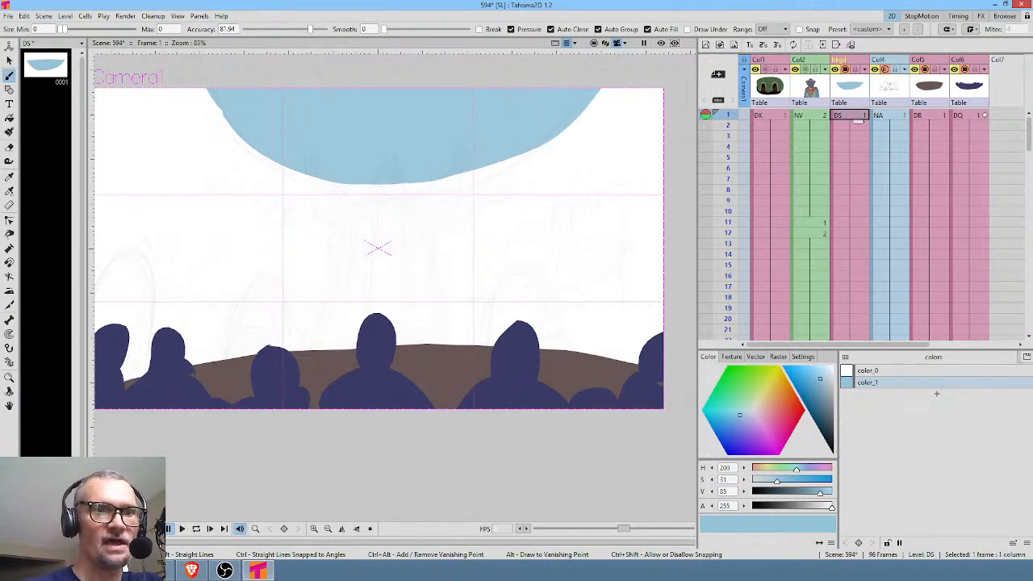
left_click_drag(497, 164, 515, 155)
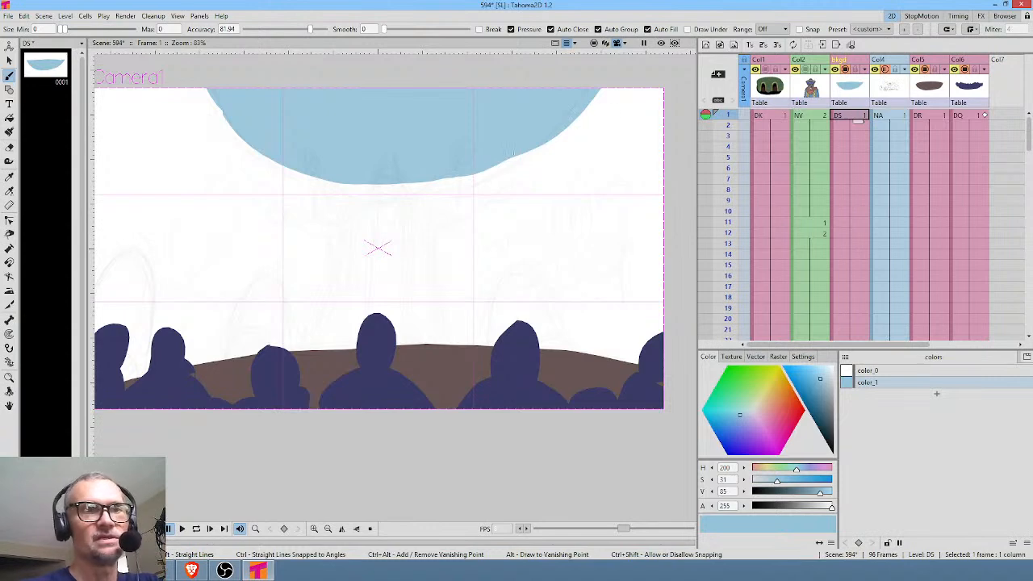
left_click_drag(461, 228, 489, 230)
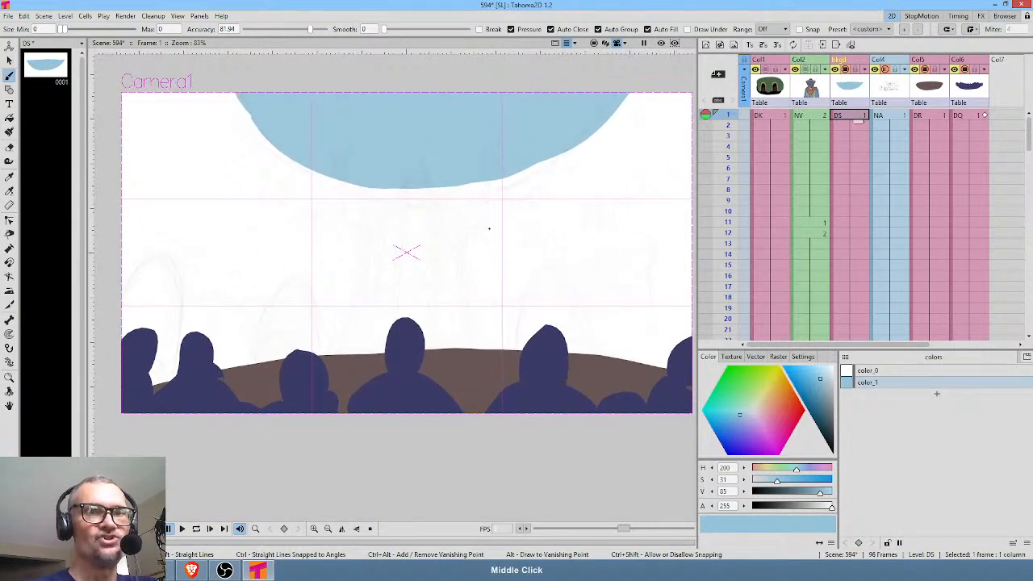
Switch the viewer to camera stand view to show the artwork beyond the camera frame.
left_click(598, 45)
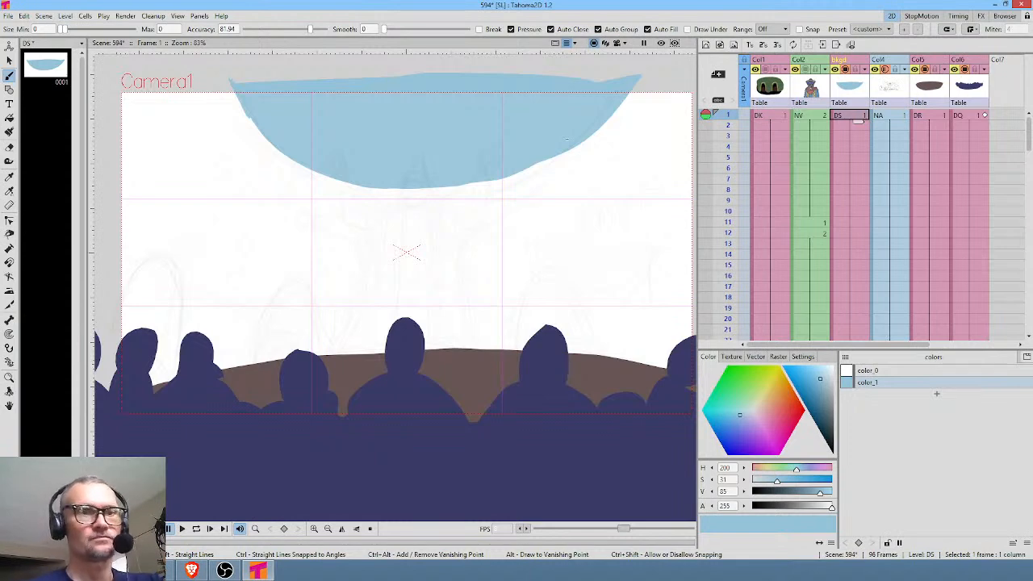
left_click_drag(525, 212, 454, 242)
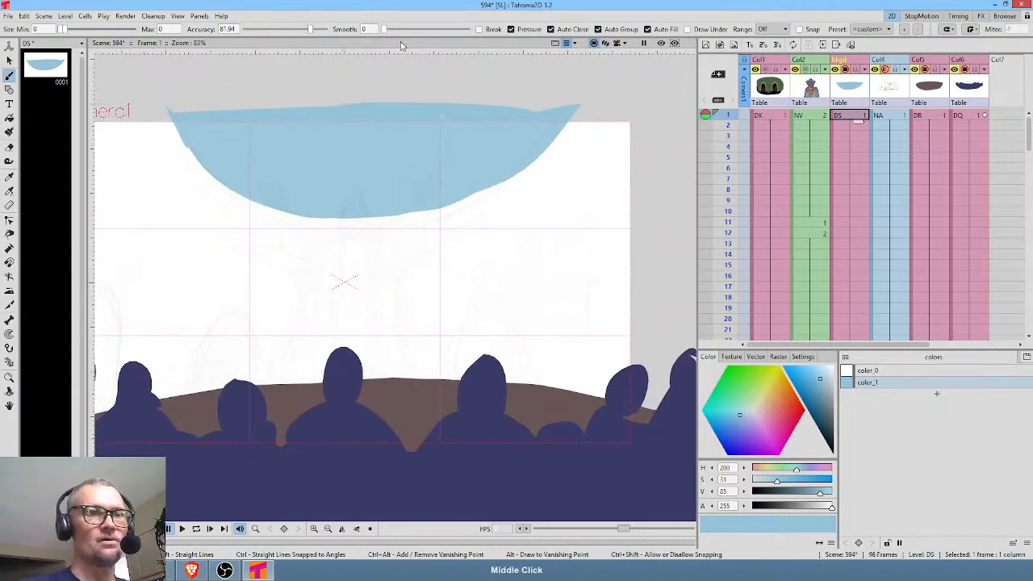
Raise the brush smoothing to 28.71 and repaint the light-blue bowl's outline with a fuller curve and a higher upper edge.
left_click_drag(384, 30, 433, 30)
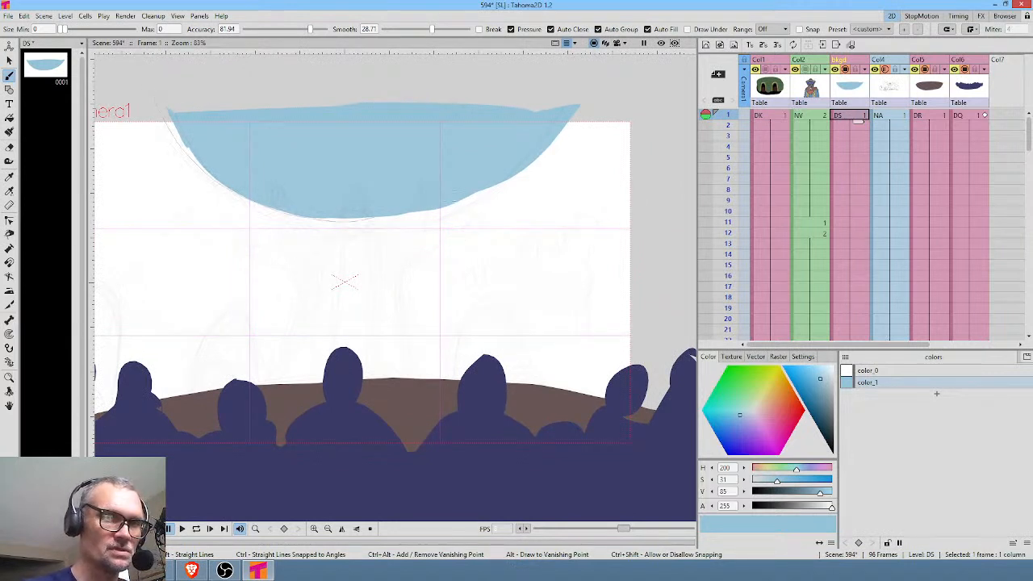
left_click_drag(579, 123, 358, 83)
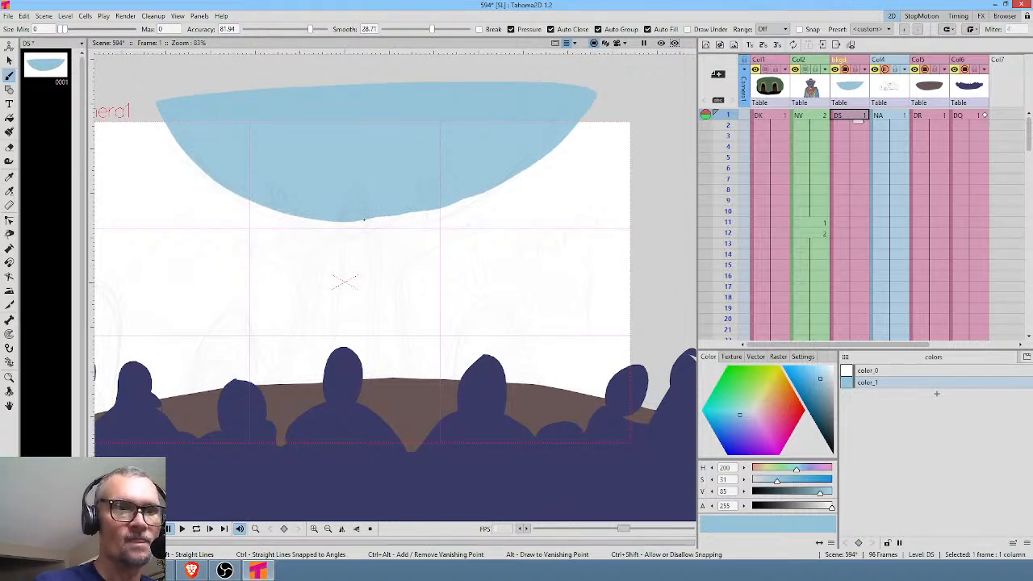
mouse_move(534, 208)
left_mouse_down()
mouse_move(565, 266)
mouse_move(567, 249)
left_mouse_up()
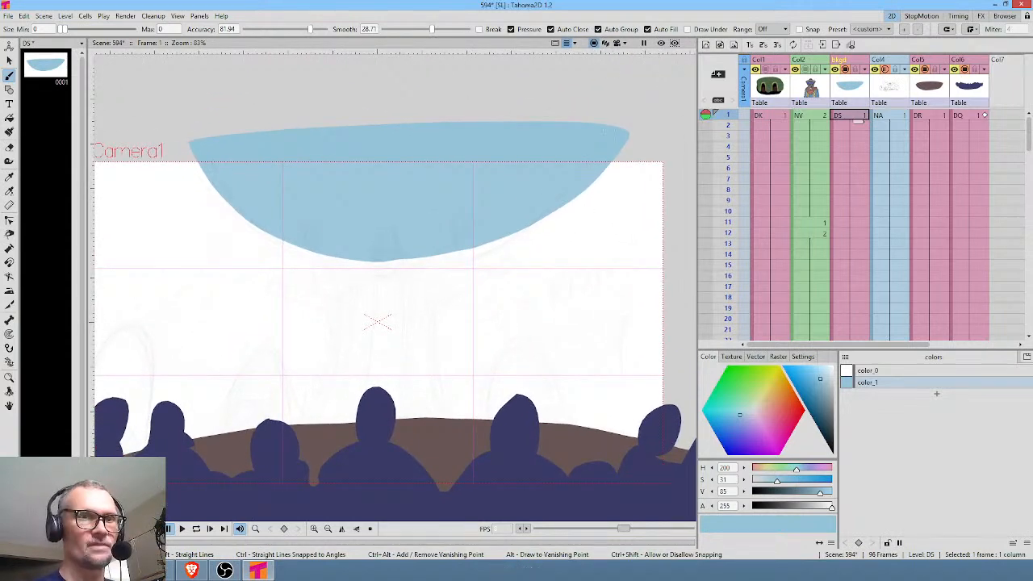
Select all strokes of the light-blue bowl in the DS drawing and delete them.
key("s")
mouse_move(581, 99)
left_mouse_down()
mouse_move(347, 72)
mouse_move(149, 146)
mouse_move(196, 304)
mouse_move(516, 322)
mouse_move(655, 230)
mouse_move(595, 103)
mouse_move(570, 95)
left_mouse_up()
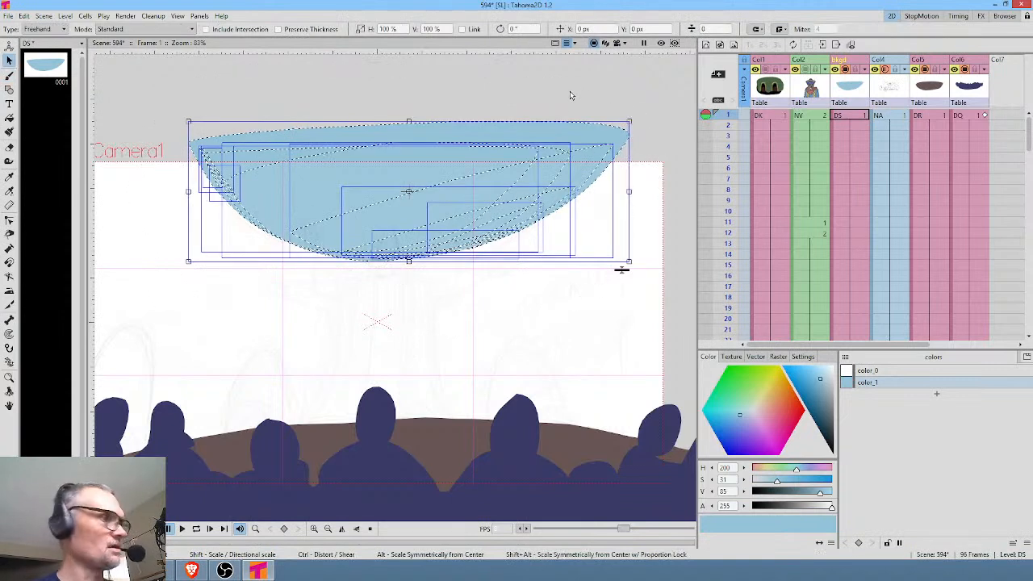
key("Delete")
Draw a wide ellipse straddling the camera frame's upper edge, centre it over the sketched opening, and fill it with light-blue color_1.
left_click(9, 90)
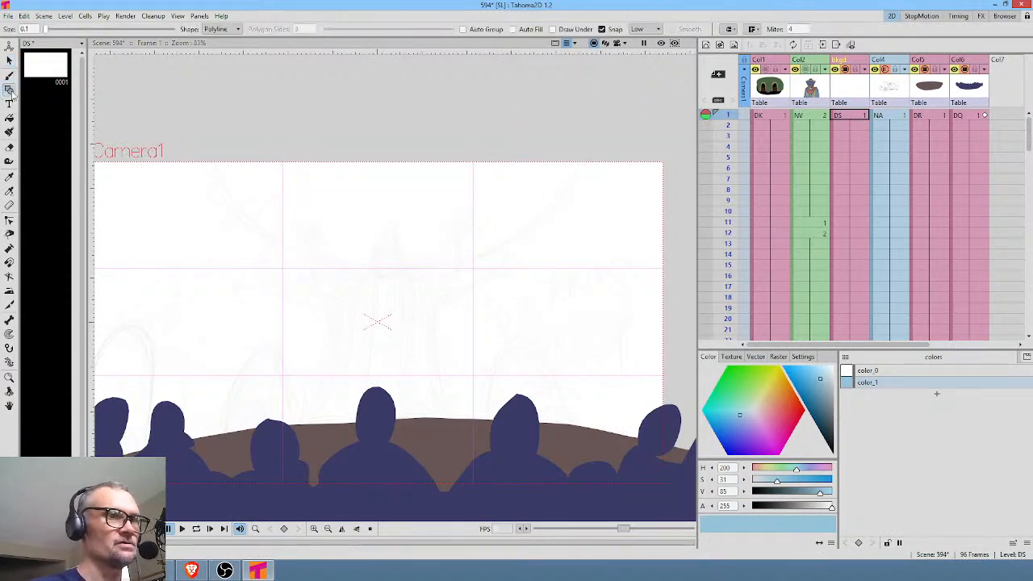
left_click(233, 29)
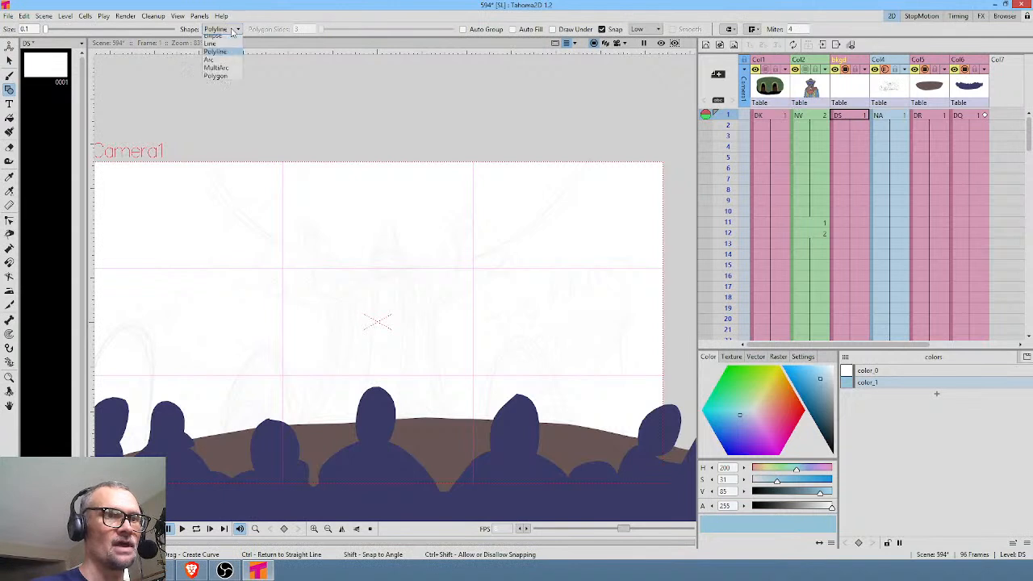
left_click(234, 55)
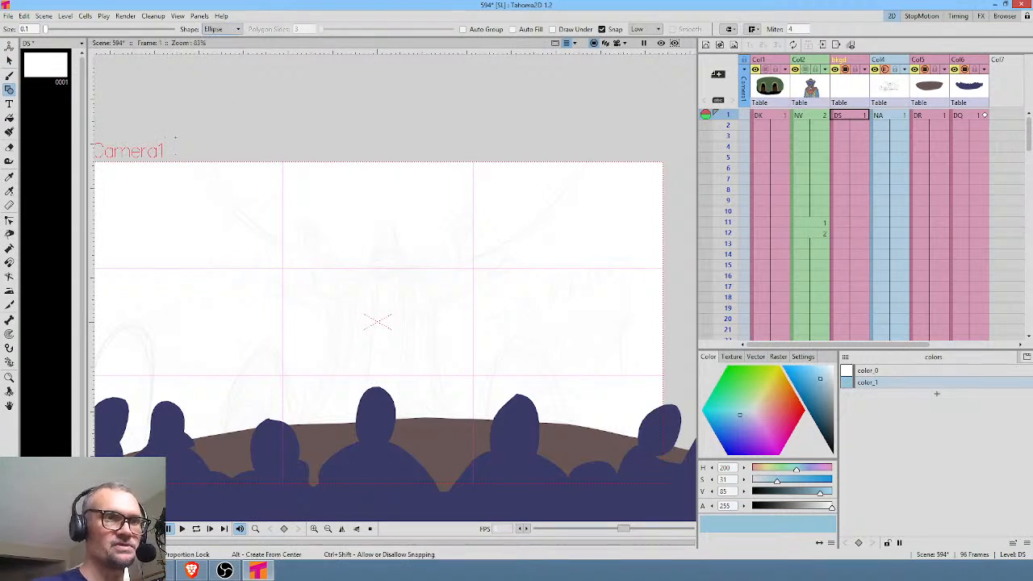
left_click_drag(243, 156, 541, 321)
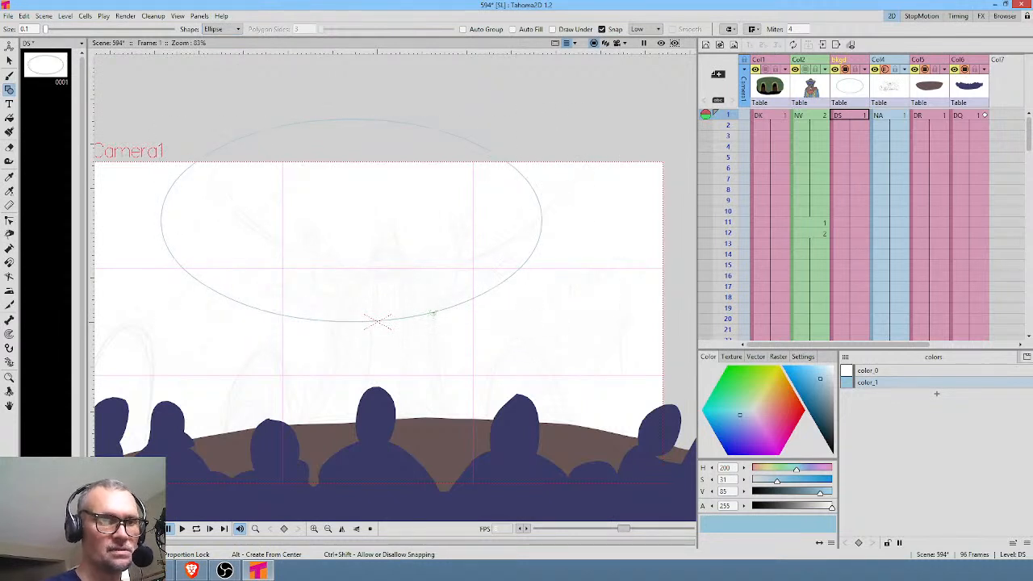
left_click(396, 320)
left_click_drag(406, 320, 453, 263)
key("f")
left_click(463, 226)
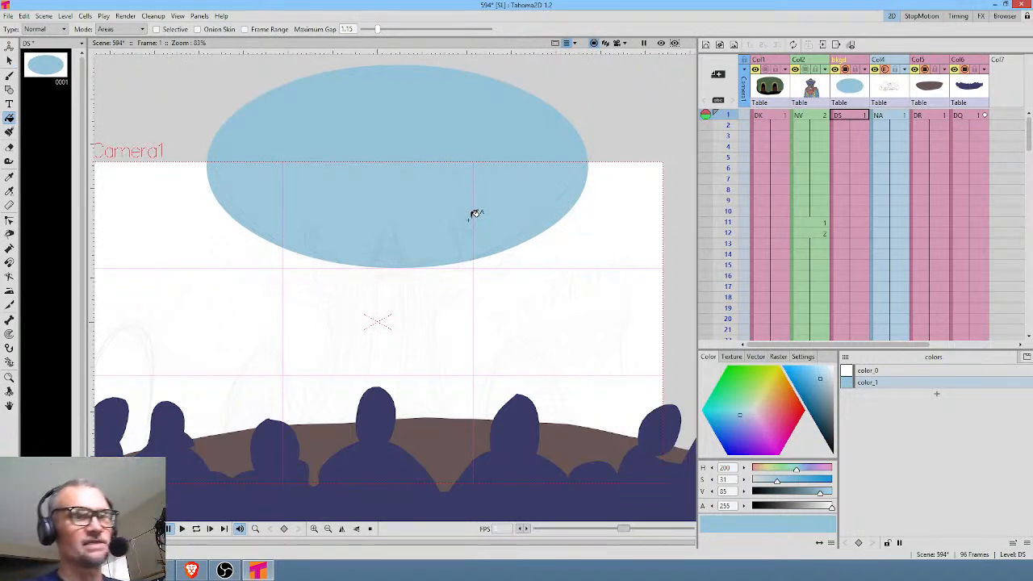
Add a new palette style color_2 and set it to a dull green (H 121, S 35, V 52).
middle_click(489, 258)
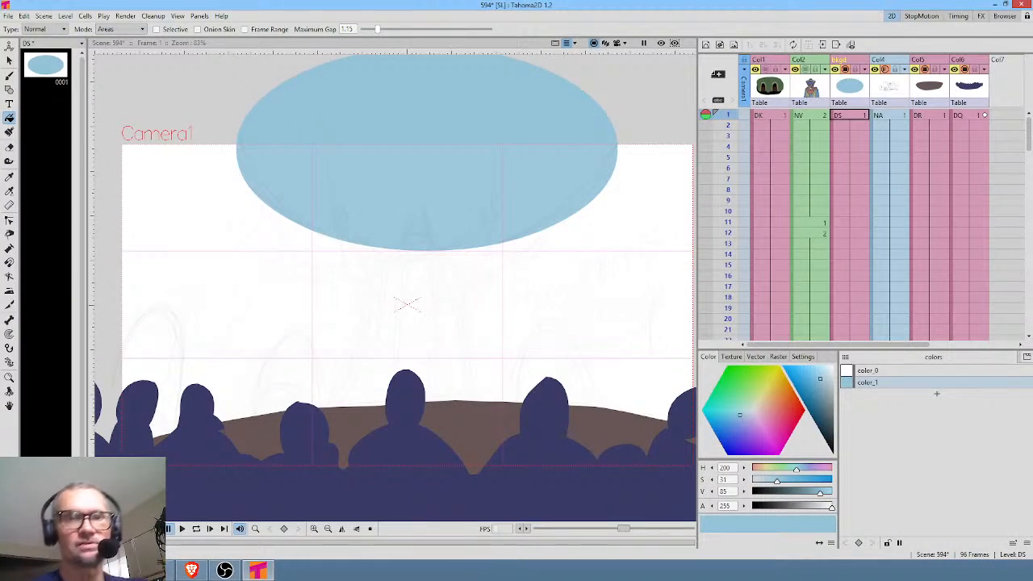
left_click(936, 393)
left_click(743, 392)
left_click(827, 401)
left_click(825, 412)
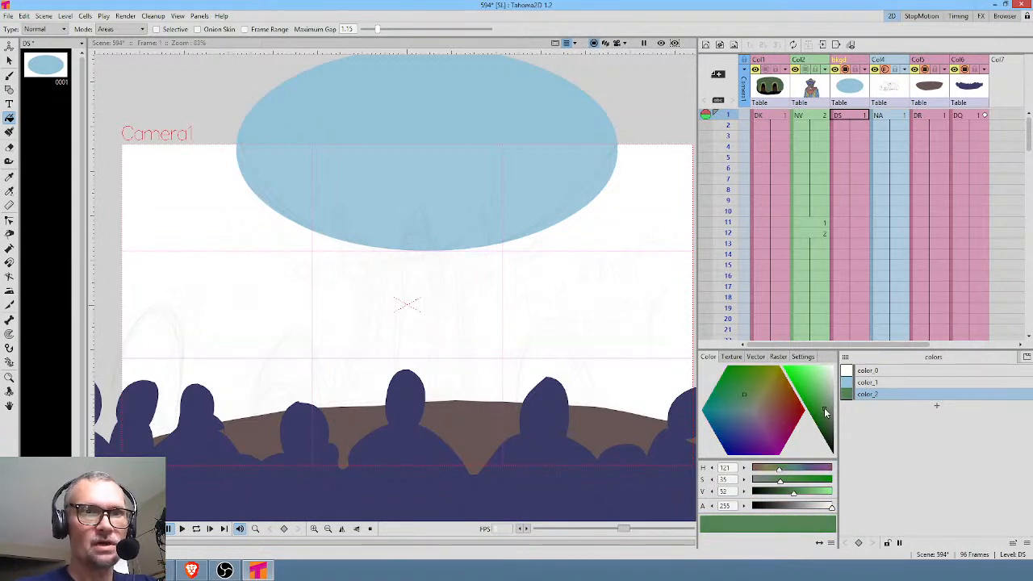
Enable Draw Under for the brush and paint three curved green ribs from the blue ellipse down to the stage: left, centre and right.
key("b")
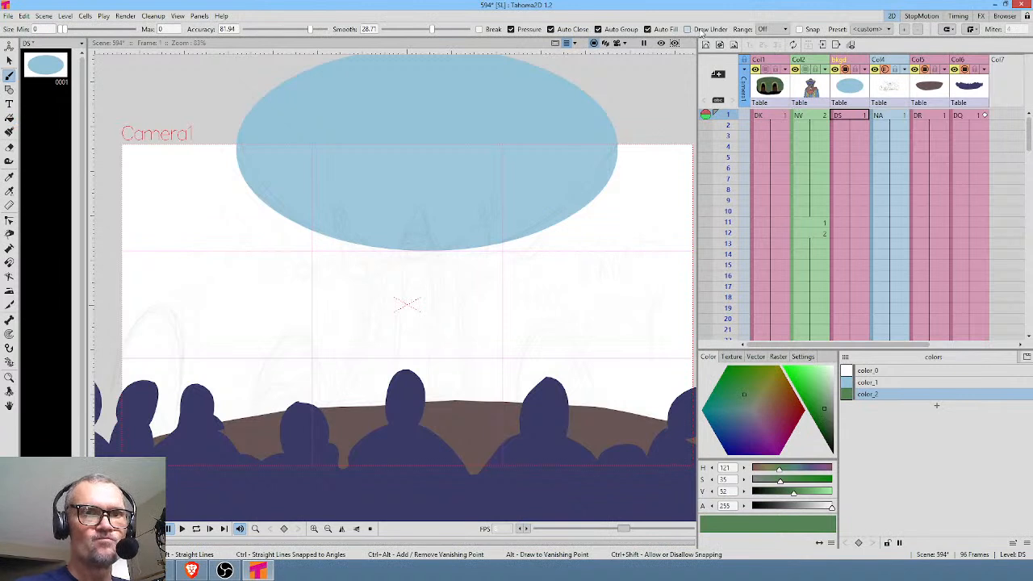
left_click(703, 32)
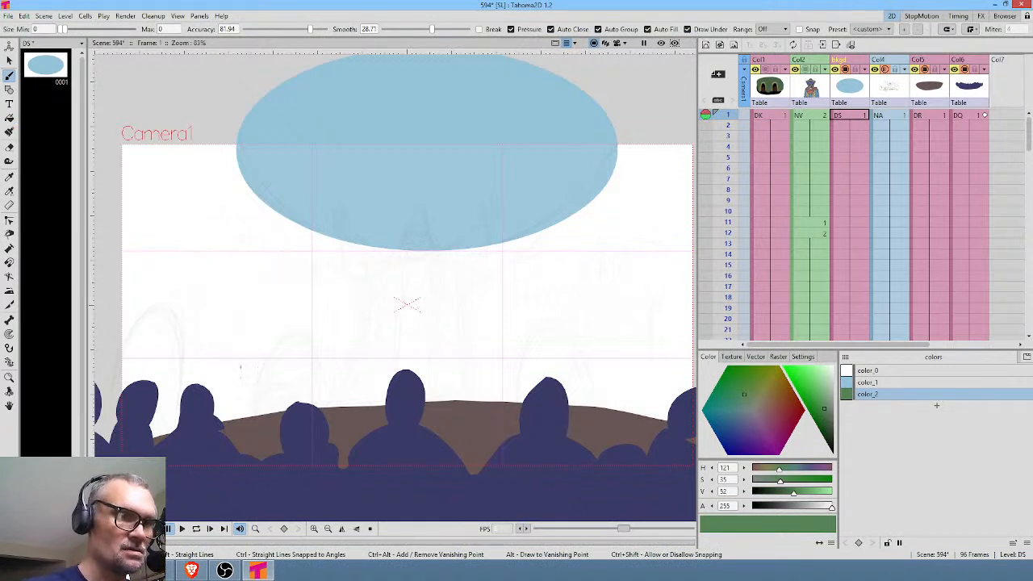
mouse_move(209, 395)
left_mouse_down()
mouse_move(234, 301)
mouse_move(300, 196)
left_mouse_up()
left_click_drag(269, 236, 212, 398)
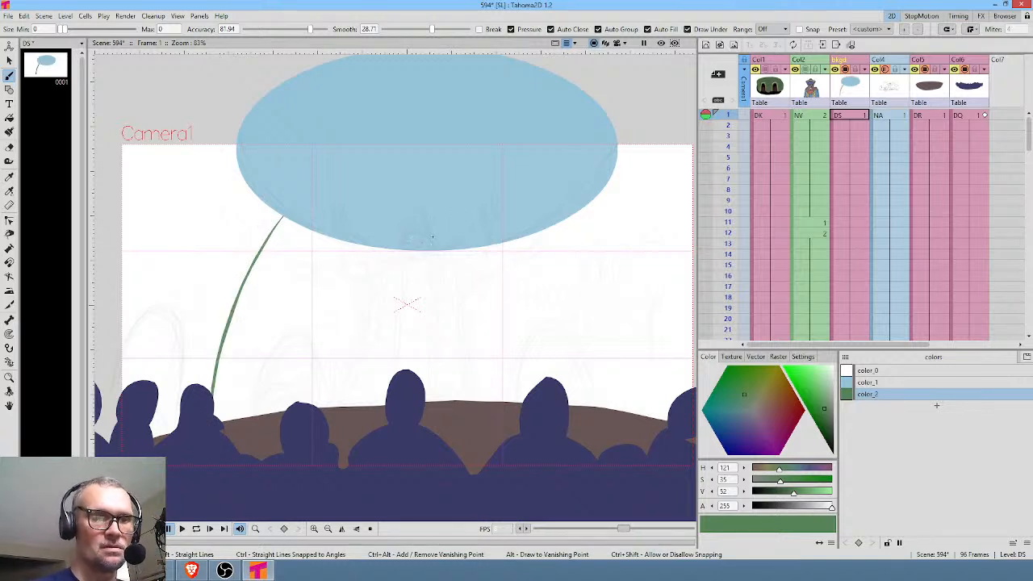
mouse_move(419, 237)
left_mouse_down()
mouse_move(427, 405)
mouse_move(420, 242)
left_mouse_up()
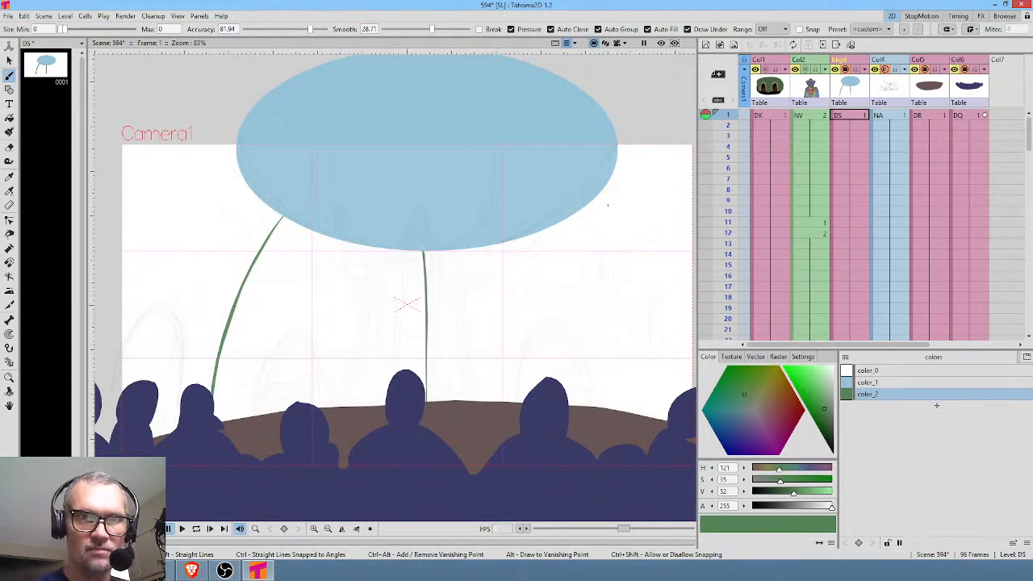
mouse_move(556, 190)
left_mouse_down()
mouse_move(581, 223)
mouse_move(618, 326)
mouse_move(635, 426)
mouse_move(617, 298)
mouse_move(577, 212)
left_mouse_up()
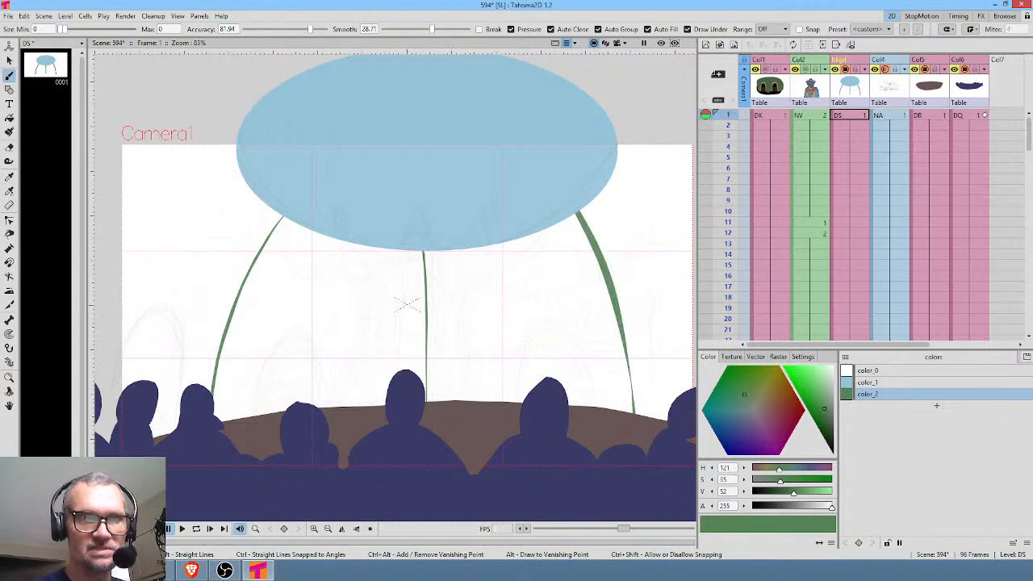
Thicken the left, right and centre green ribs with additional brush strokes along their lengths.
mouse_move(288, 202)
left_mouse_down()
mouse_move(260, 250)
mouse_move(212, 403)
mouse_move(214, 388)
left_mouse_up()
left_click_drag(264, 242, 290, 202)
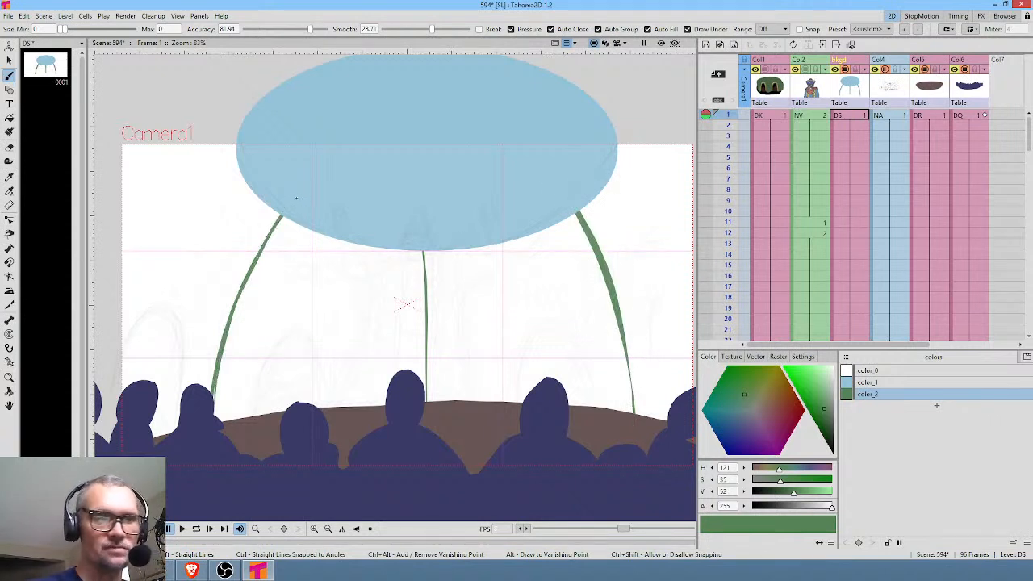
mouse_move(617, 308)
left_mouse_down()
mouse_move(639, 413)
mouse_move(616, 305)
left_mouse_up()
mouse_move(425, 248)
left_mouse_down()
mouse_move(426, 397)
mouse_move(426, 315)
left_mouse_up()
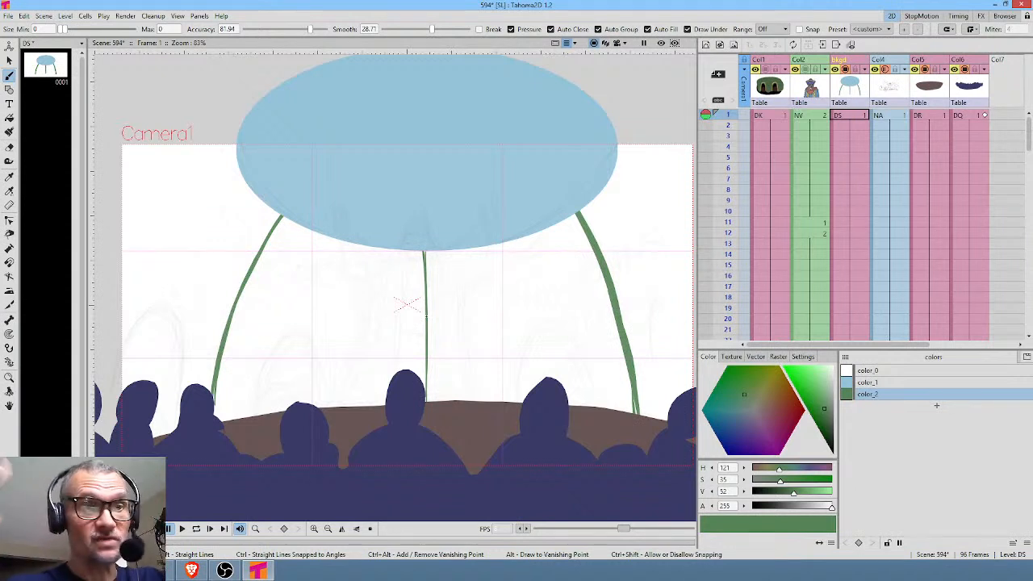
Paint two outer green ribs curving away from either side of the blue ellipse toward the camera frame's edges.
left_click_drag(233, 127, 93, 265)
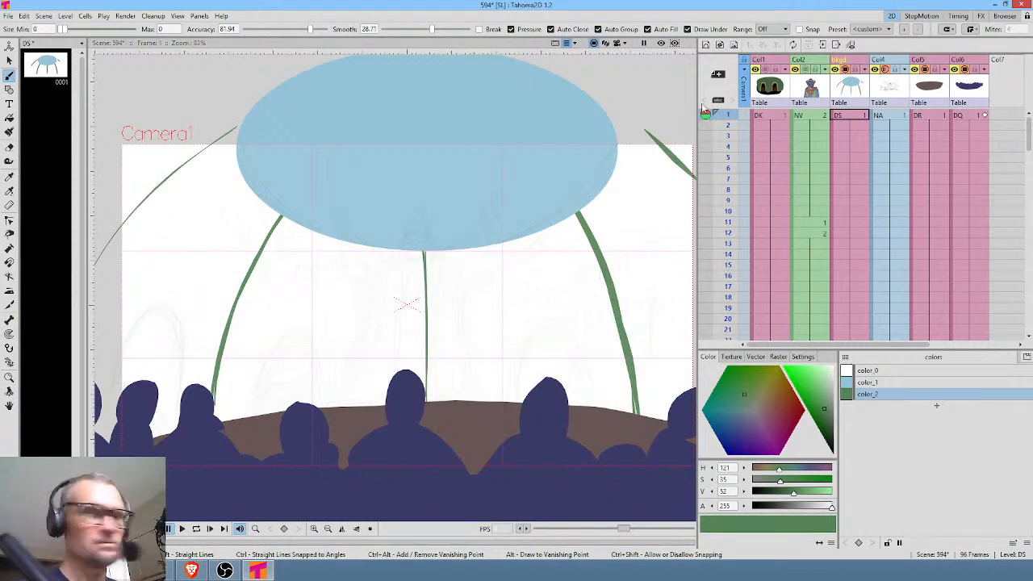
left_click_drag(667, 139, 698, 175)
left_click_drag(603, 328, 613, 285)
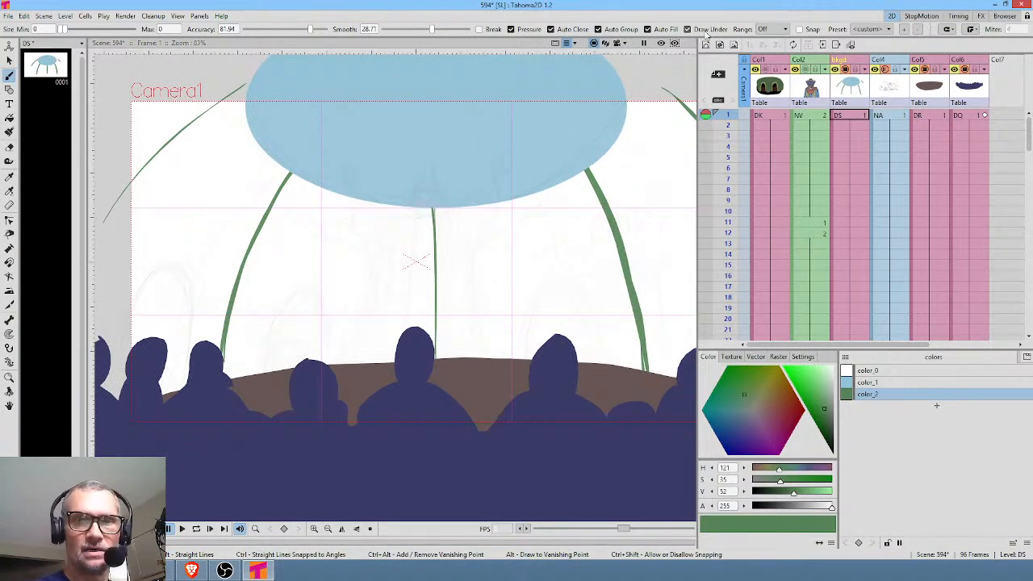
Add a brighter green style color_3 (H 121, S 47, V 69) and paint a large filled dome behind the ellipse and ribs.
left_click(936, 406)
left_click_drag(821, 401, 817, 397)
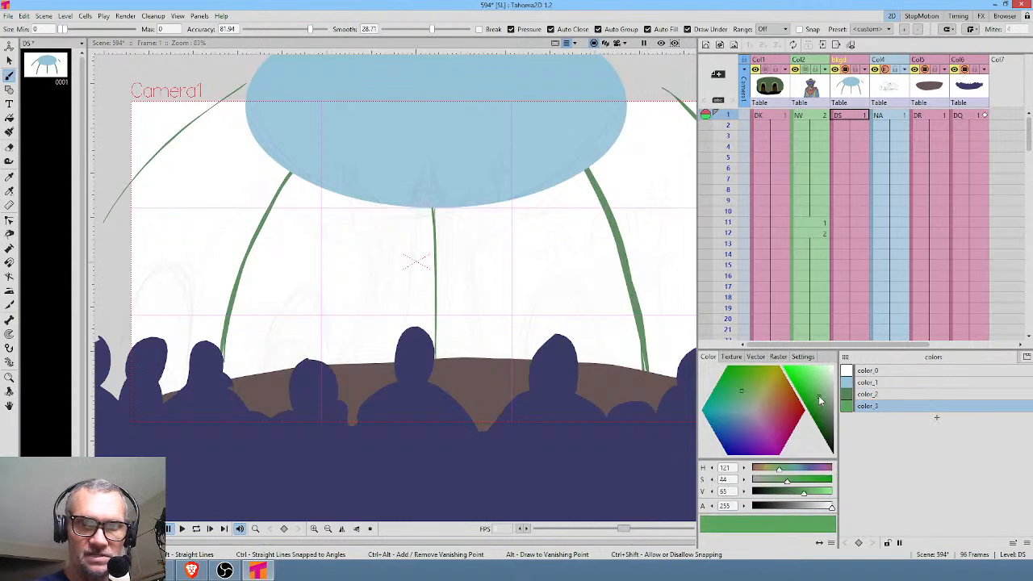
left_click_drag(465, 324, 445, 350)
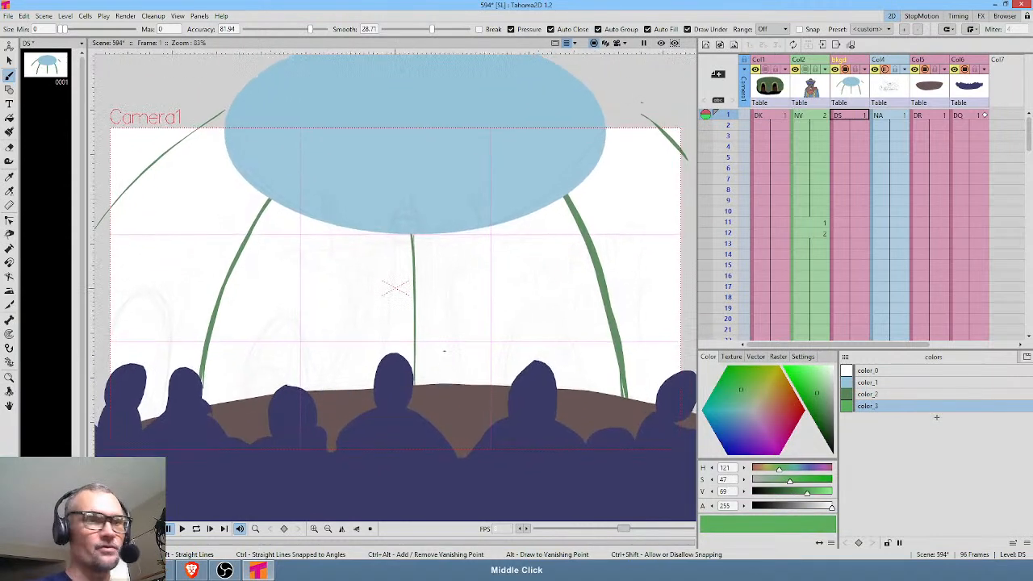
scroll(510, 241, "down", 4)
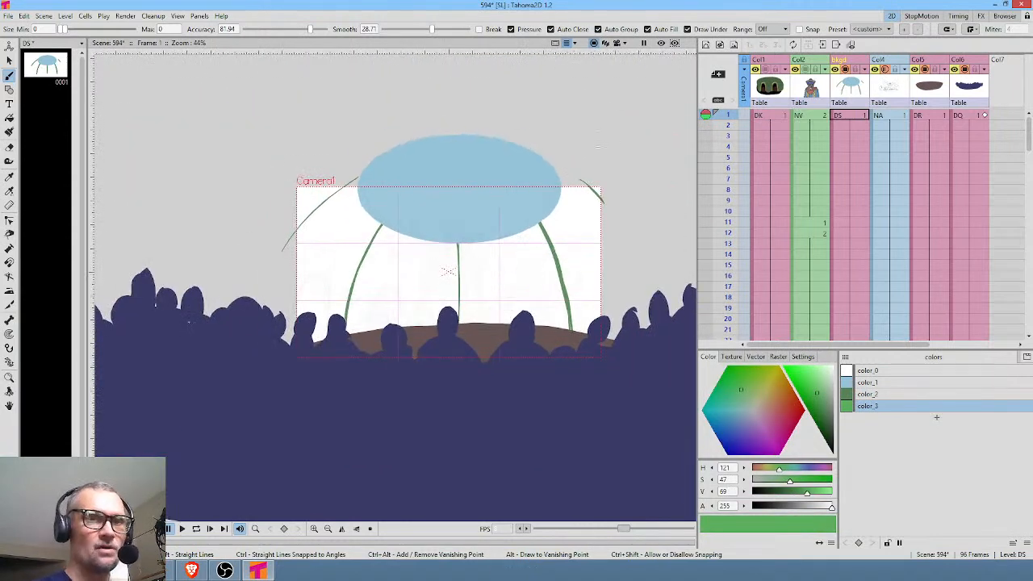
mouse_move(519, 109)
left_mouse_down()
mouse_move(307, 133)
mouse_move(428, 407)
mouse_move(516, 109)
left_mouse_up()
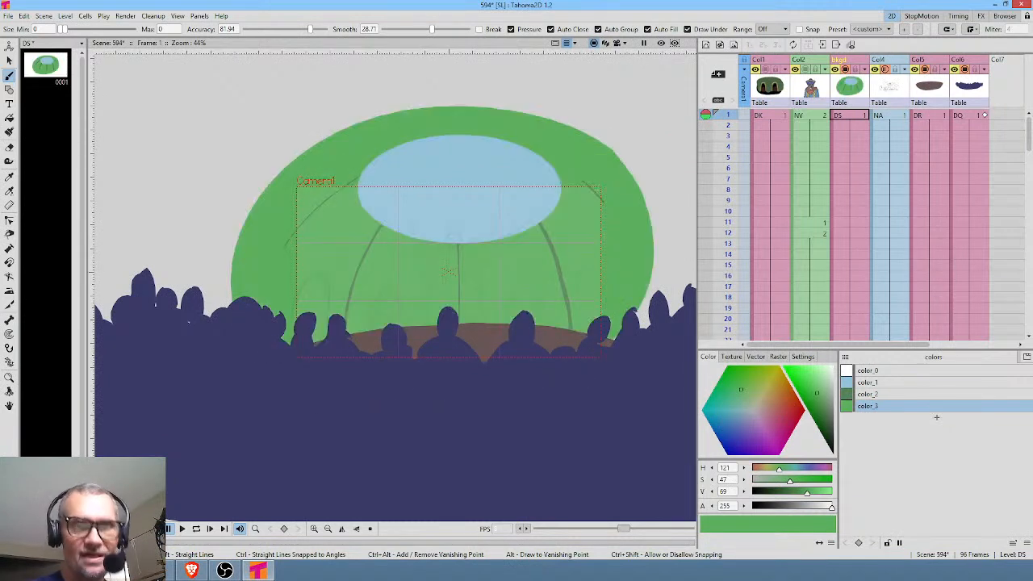
Switch the viewer to camera view and mute the dome's color_3 to S 33, V 58.
left_click(618, 43)
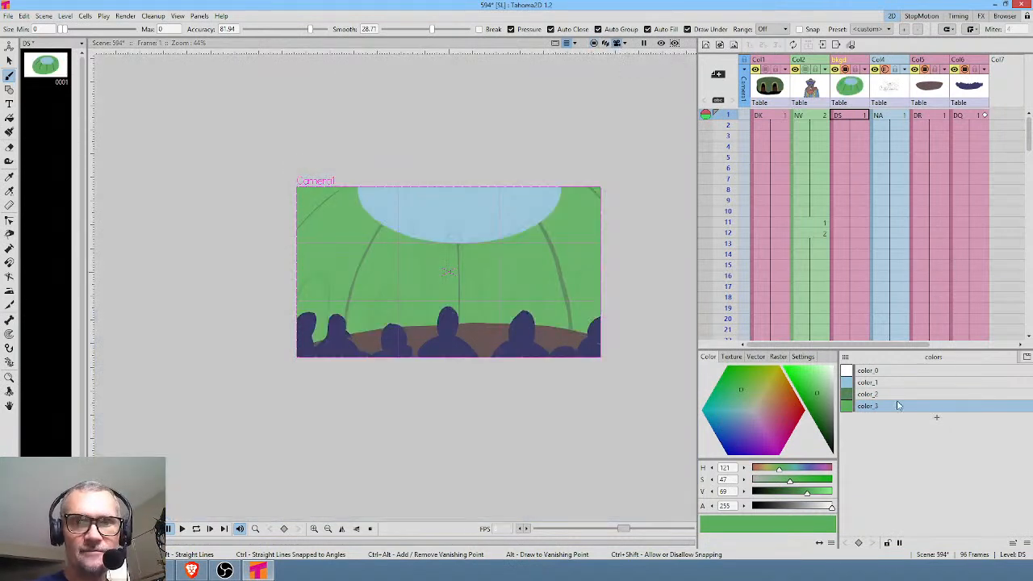
left_click_drag(817, 394, 823, 403)
Add a new palette style color_4 and set it to a muted ochre (S 39, V 65).
middle_click(488, 294)
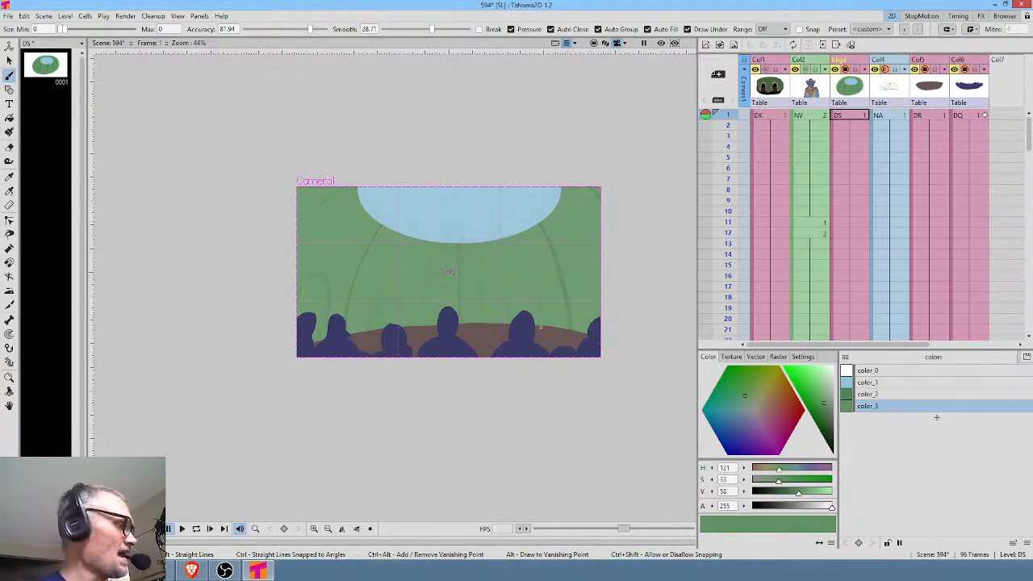
scroll(554, 297, "up", 2)
left_click_drag(555, 303, 595, 352)
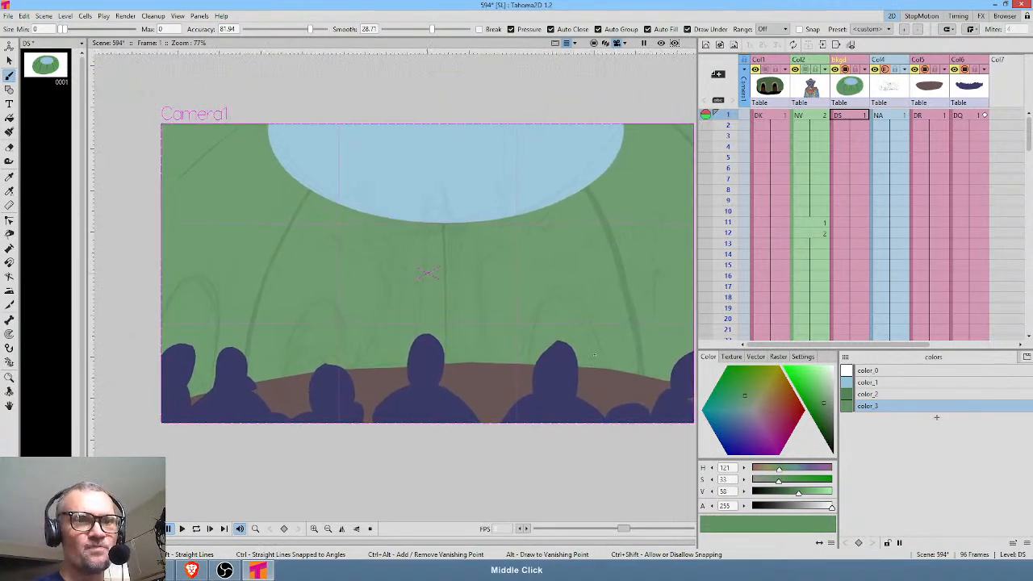
left_click(935, 418)
left_click(772, 384)
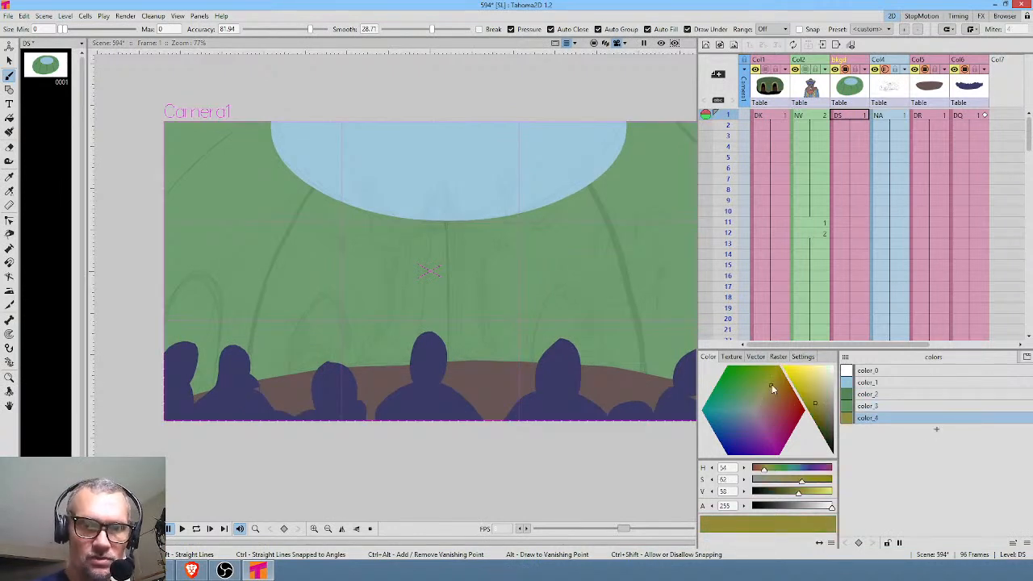
left_click_drag(820, 406, 820, 395)
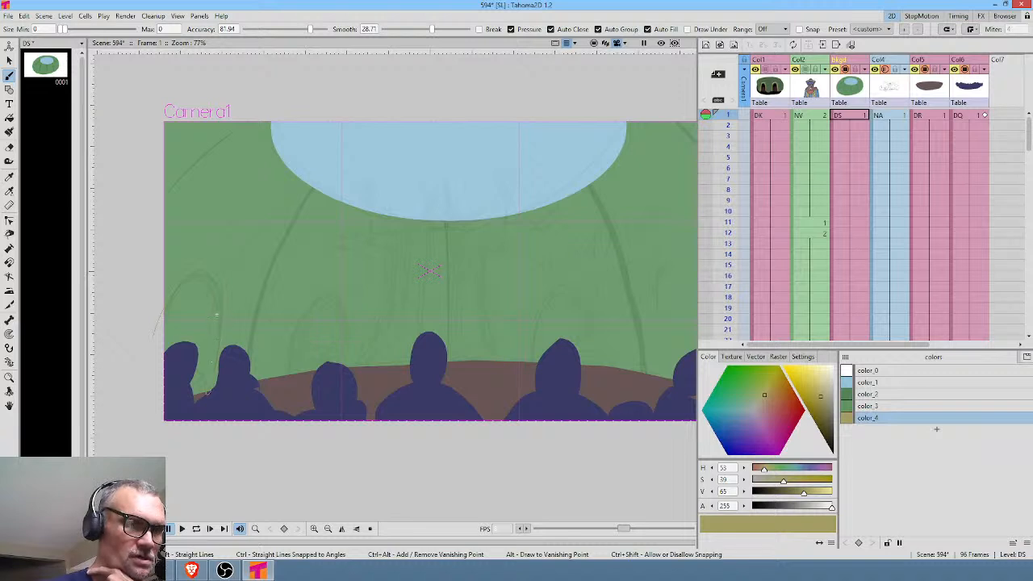
With Draw Under off, paint four ochre arch outlines on the green wall, two on each side of the stage, following the sketch.
left_click_drag(210, 386, 157, 338)
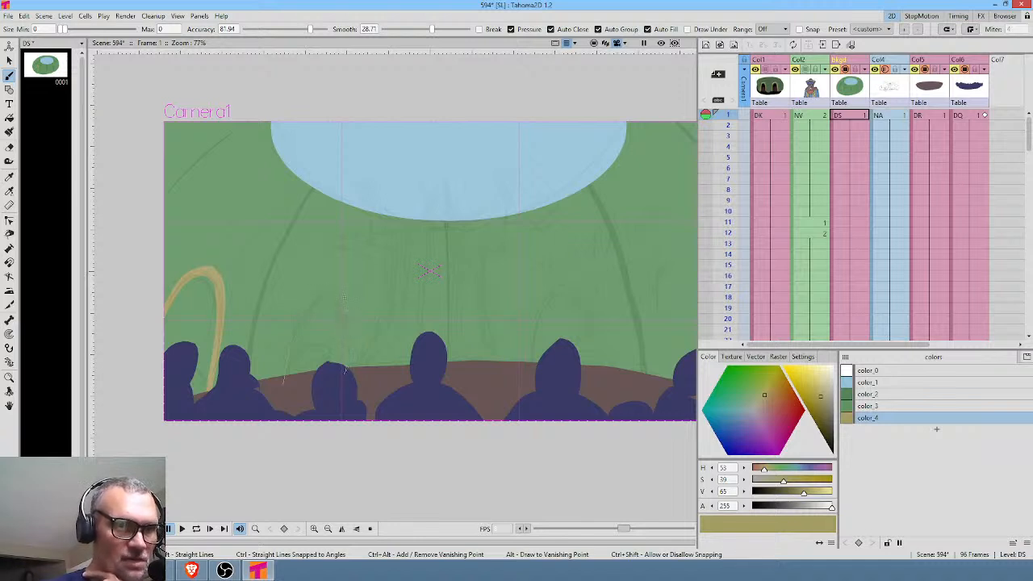
left_click_drag(283, 368, 349, 364)
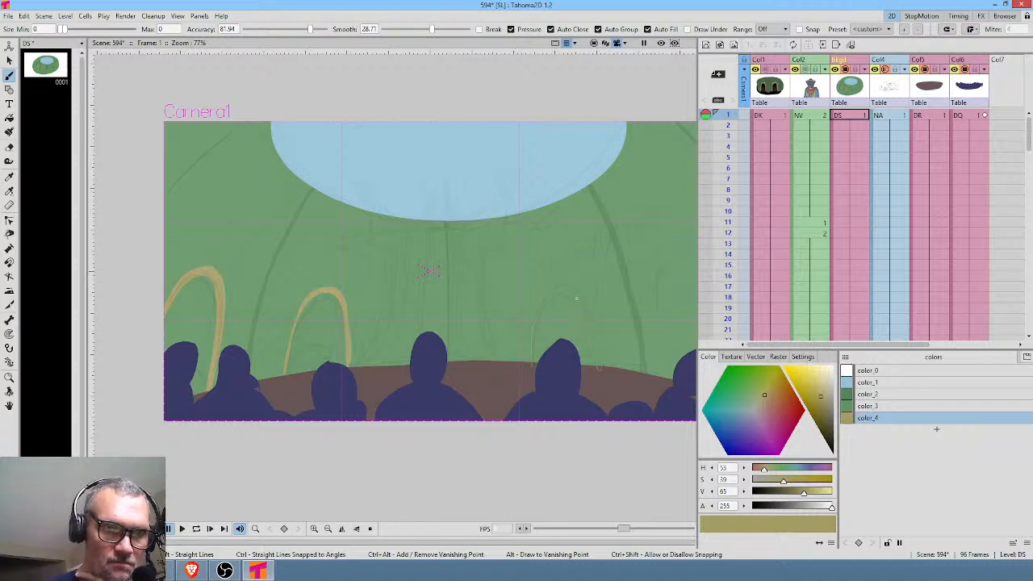
left_click_drag(532, 323, 597, 365)
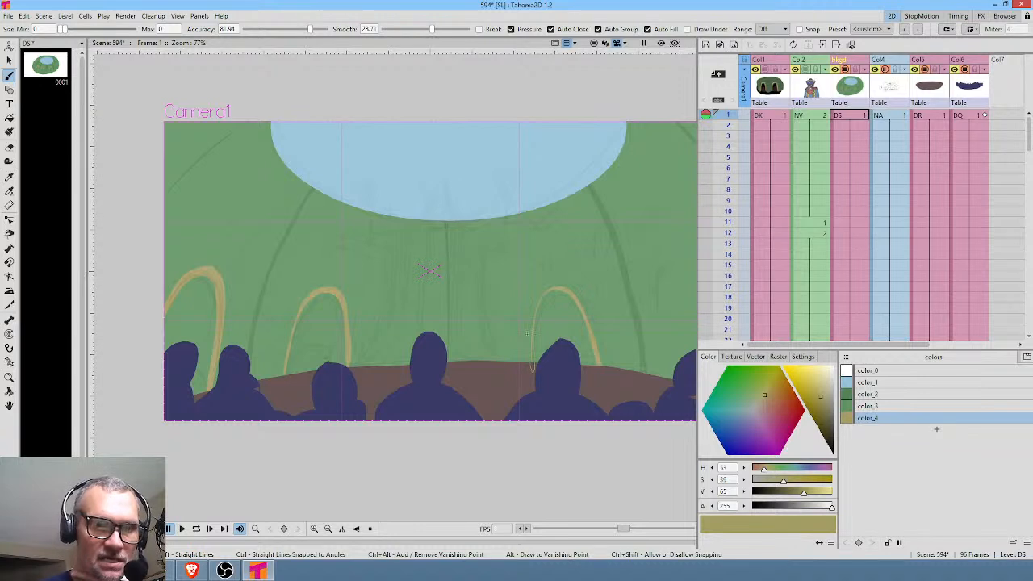
left_click_drag(533, 305, 538, 297)
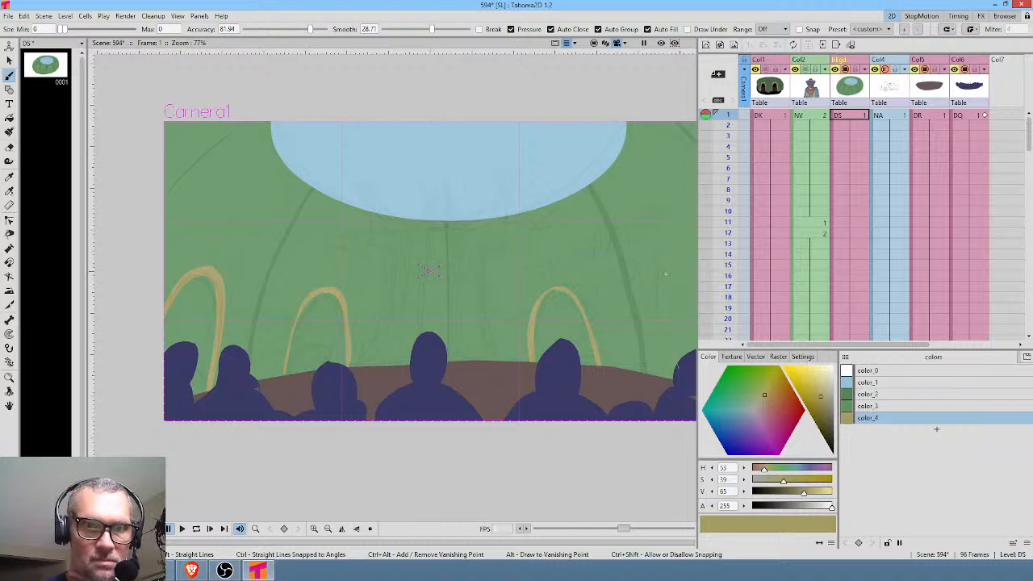
left_click_drag(682, 365, 690, 377)
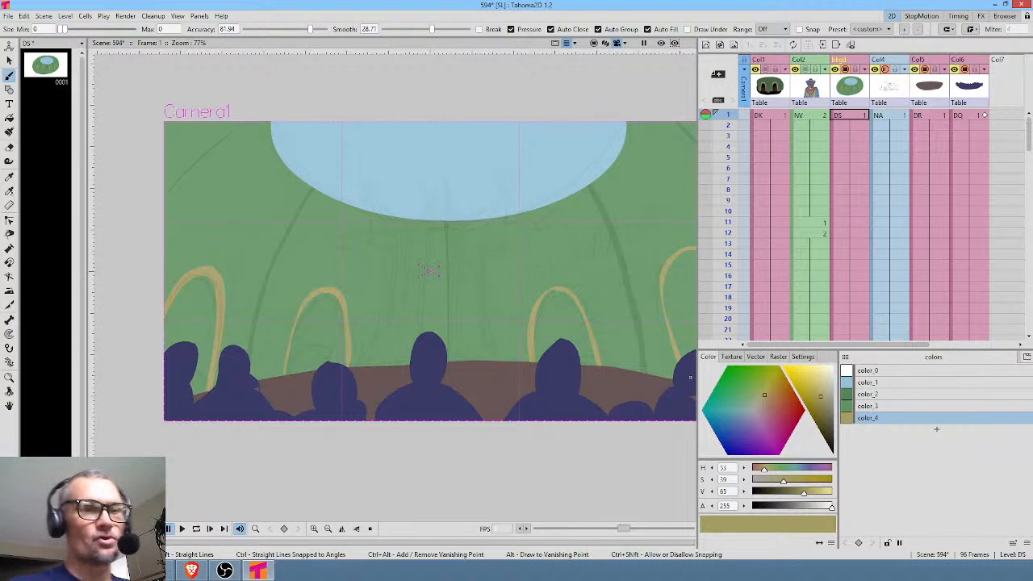
left_click_drag(498, 352, 504, 289)
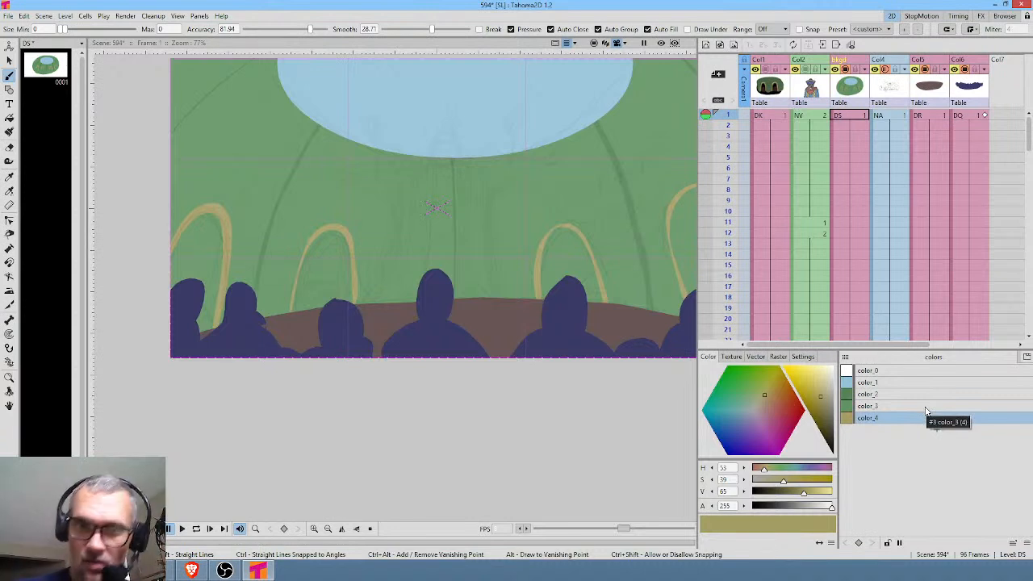
Add a reddish-brown style color_5 (H 10, S 39, V 65) and paint the far-right arch opening with it.
left_click(935, 429)
left_click_drag(775, 413, 771, 406)
middle_click(475, 381)
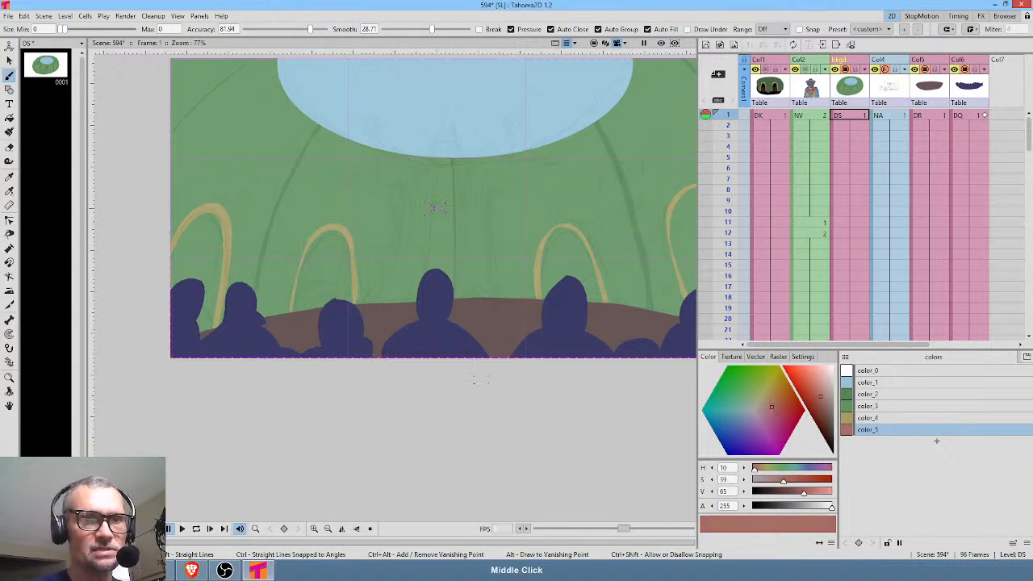
left_click_drag(474, 383, 303, 421)
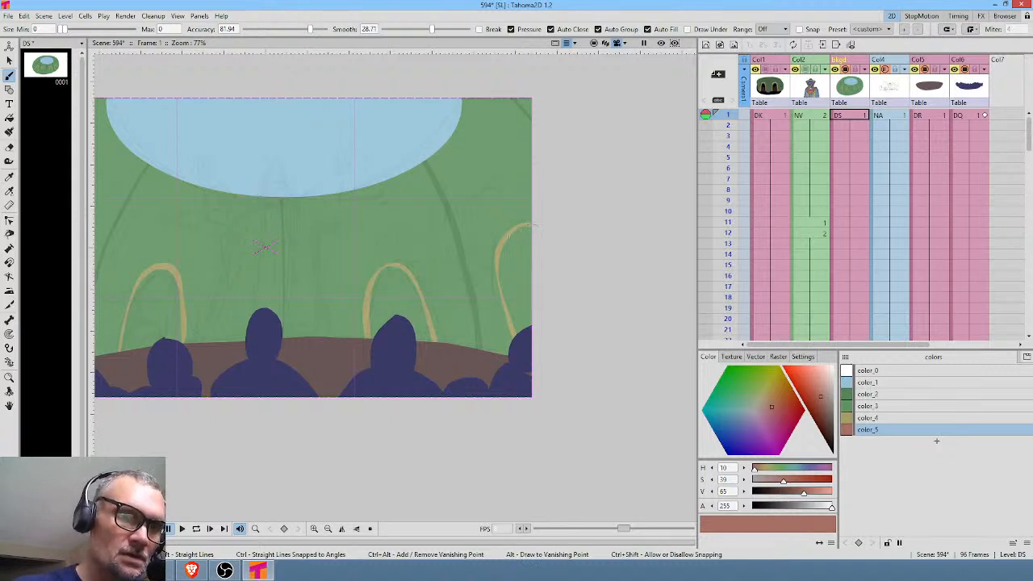
left_click_drag(535, 226, 601, 331)
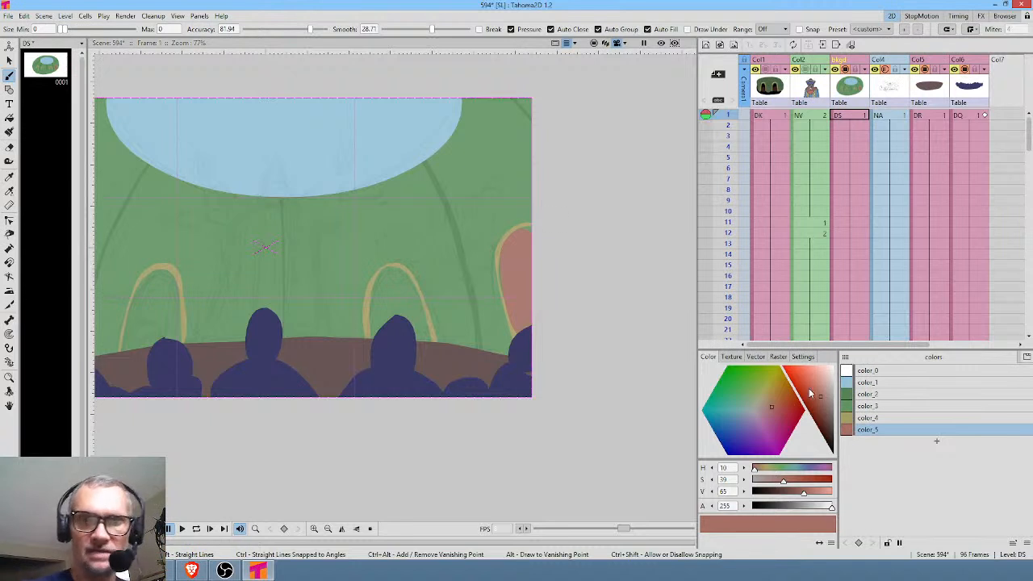
Darken style color_5 to S 47, V 45 and save the scene.
left_click_drag(822, 403, 822, 414)
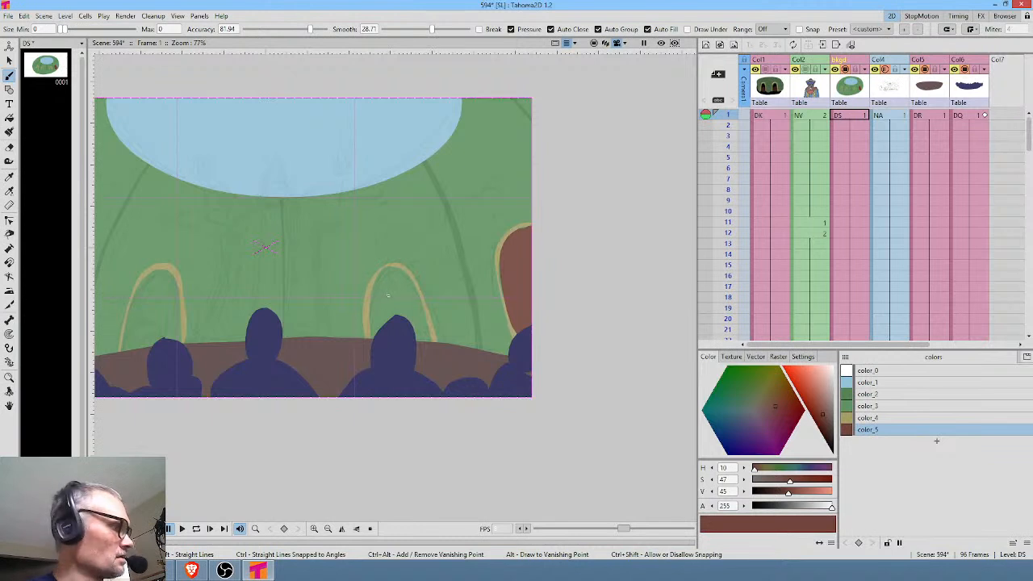
key("ctrl+s")
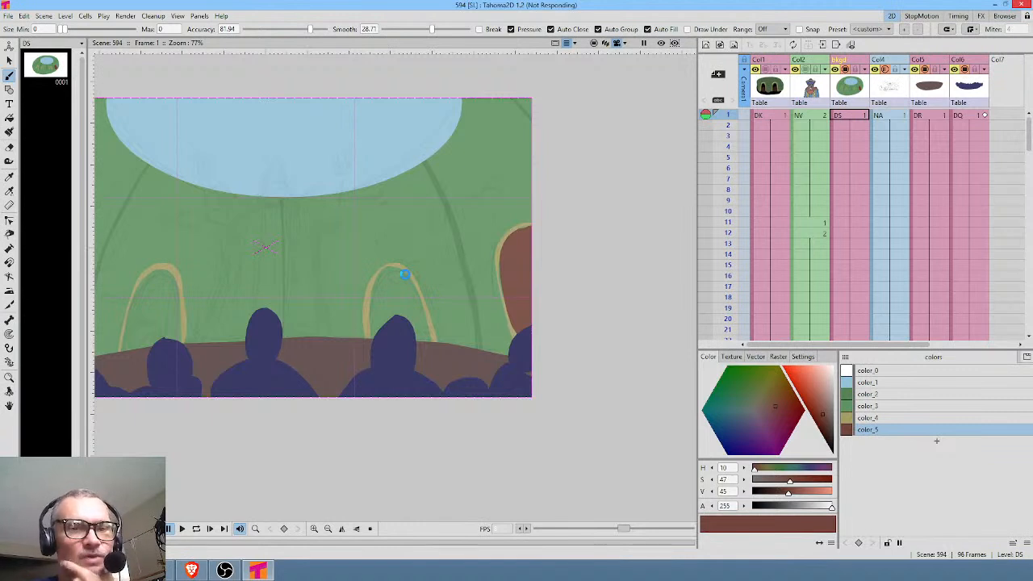
Try to fill the inner right arch with color_5, and undo the fill.
key("f")
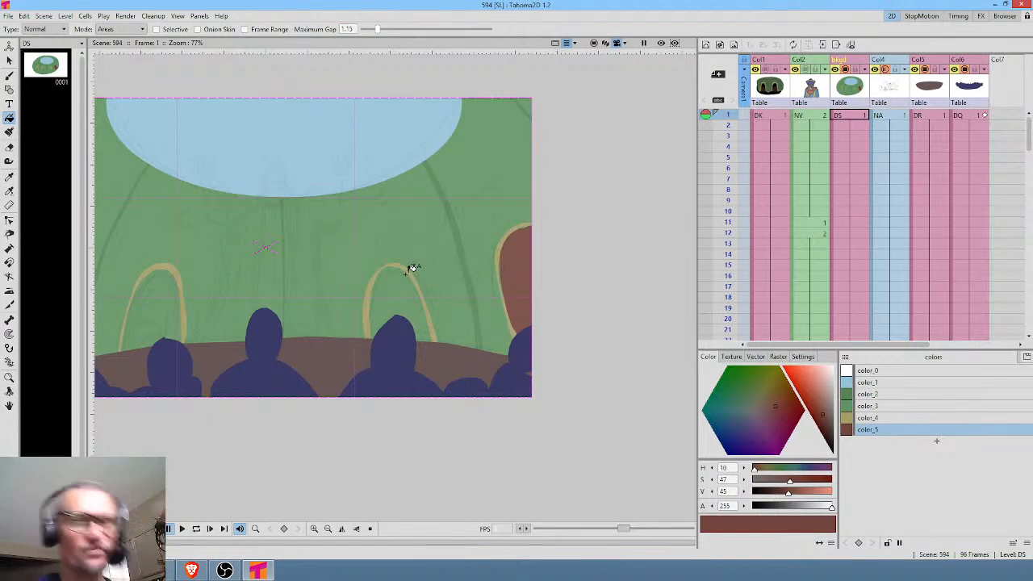
left_click(404, 276)
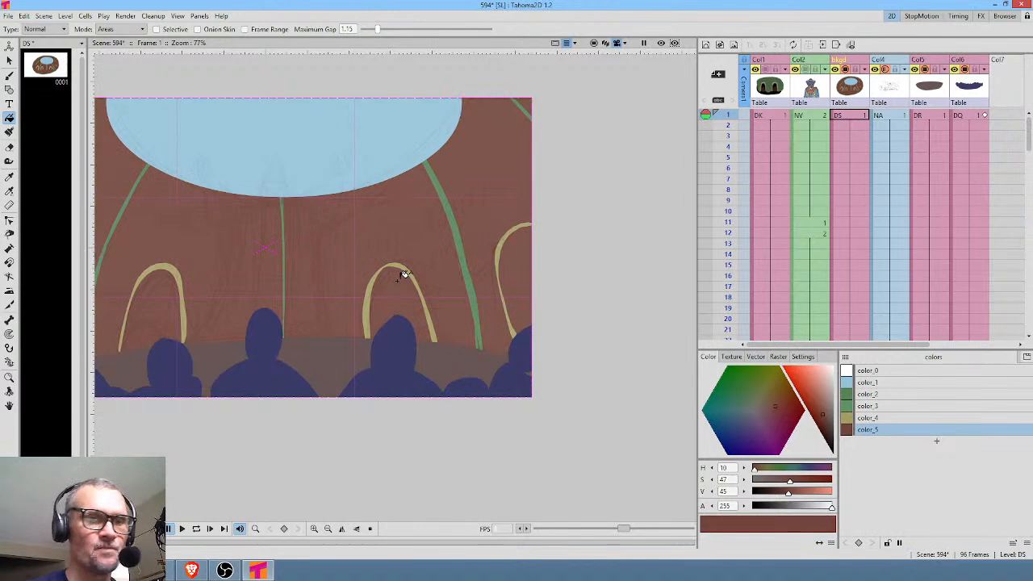
key("ctrl+z")
With only the bkgd drawing shown uncropped, extend the far-left arch's outer leg in color_4 and paint a baseline joining the arch feet.
key("k")
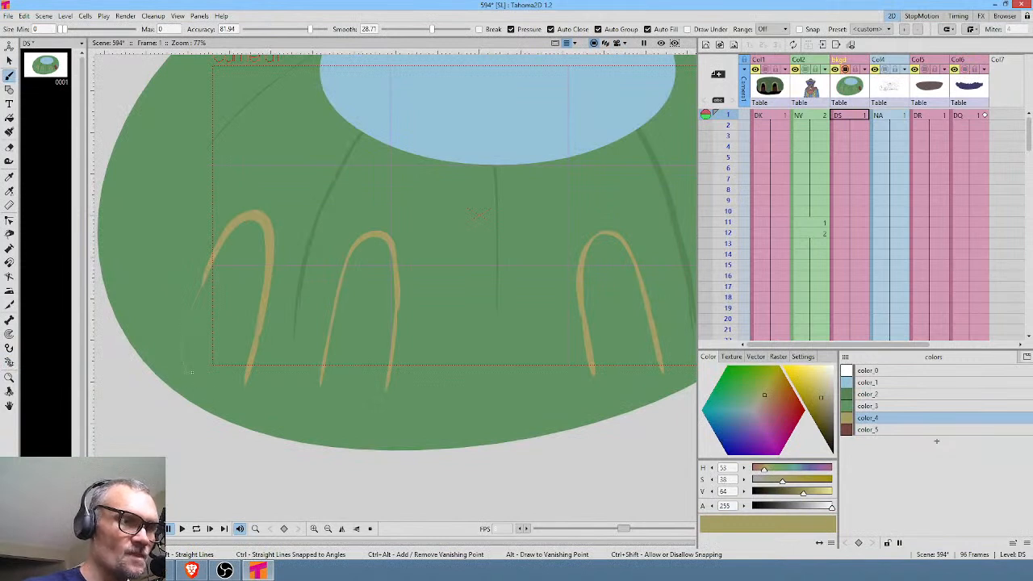
left_click_drag(201, 279, 198, 384)
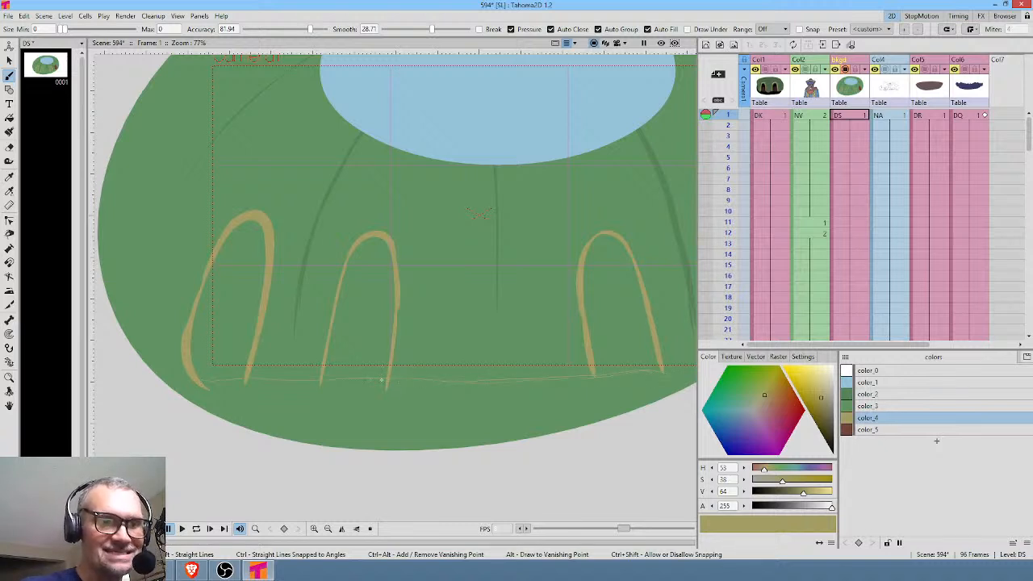
left_click_drag(215, 382, 198, 378)
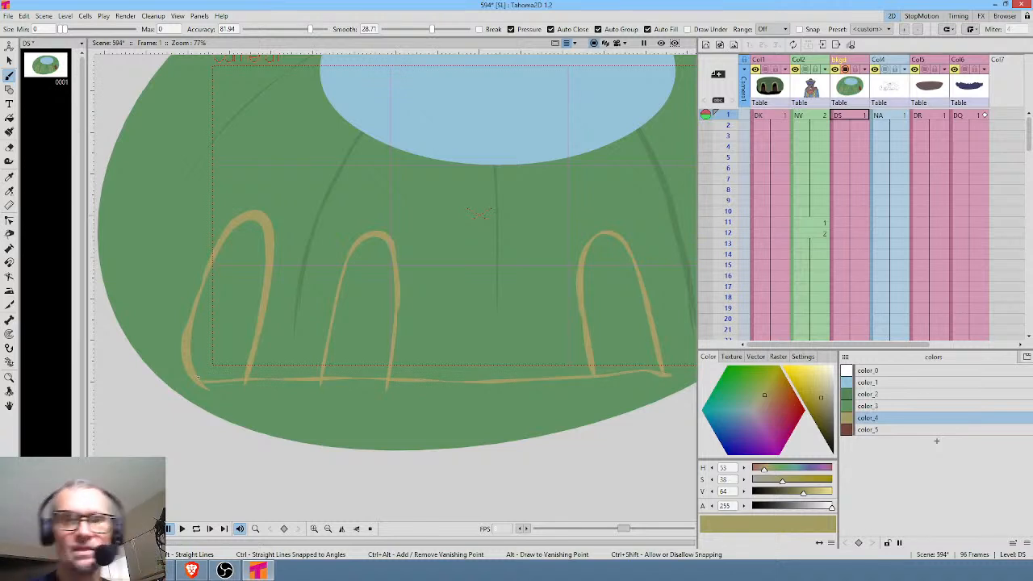
Try to fill the closed inner right arch with color_5, and undo the fill.
key("f")
left_click(879, 429)
left_click(620, 276)
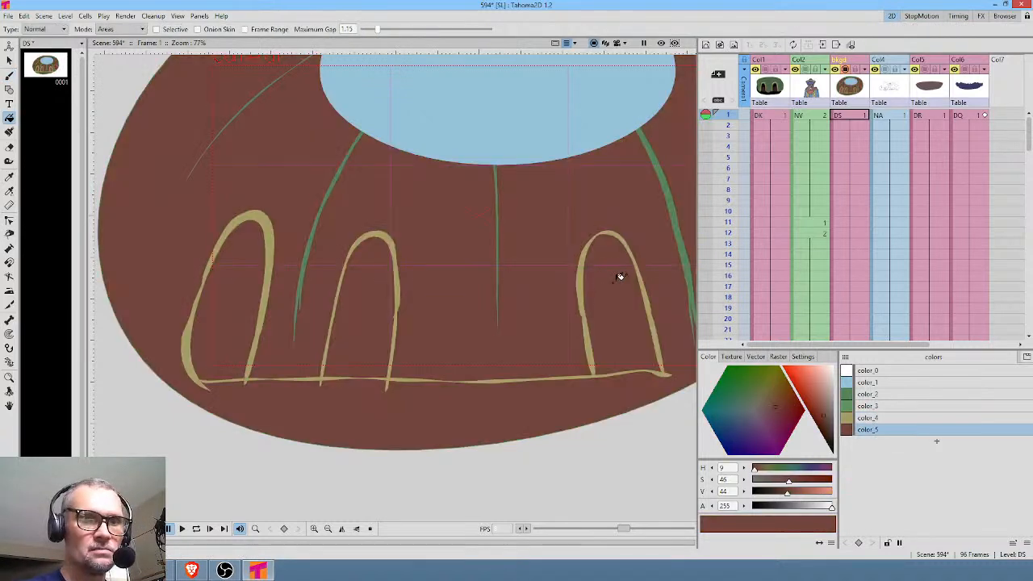
key("ctrl+z")
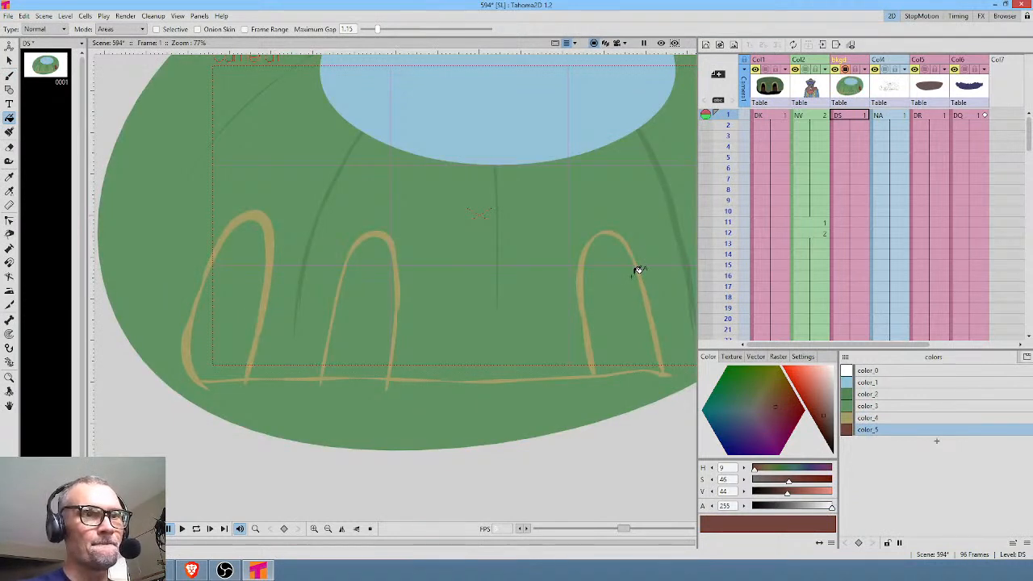
Raise the fill's maximum gap to 9.02, try to fill the far-left arch with color_5, and undo it.
left_click_drag(377, 30, 477, 42)
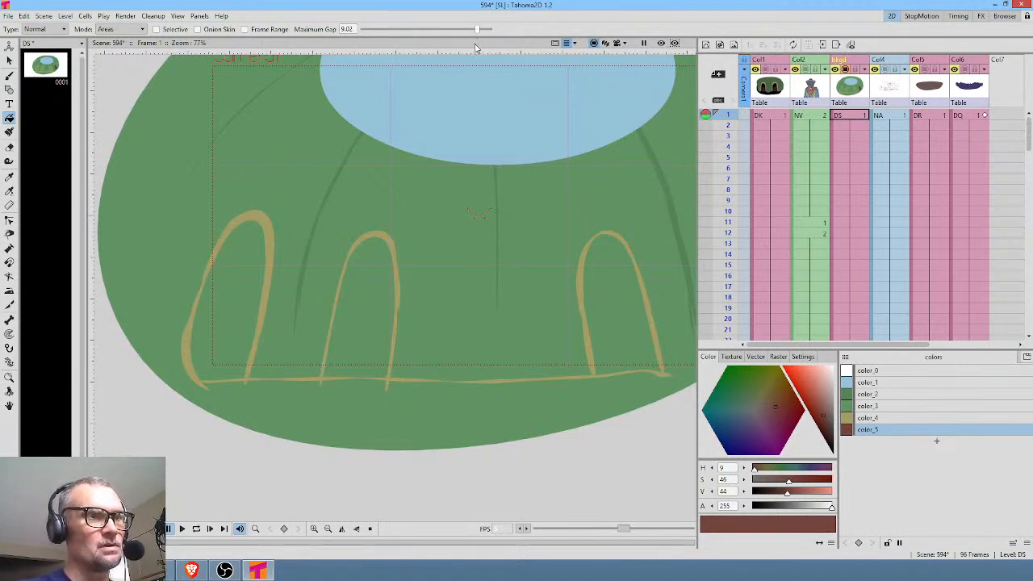
left_click(240, 305)
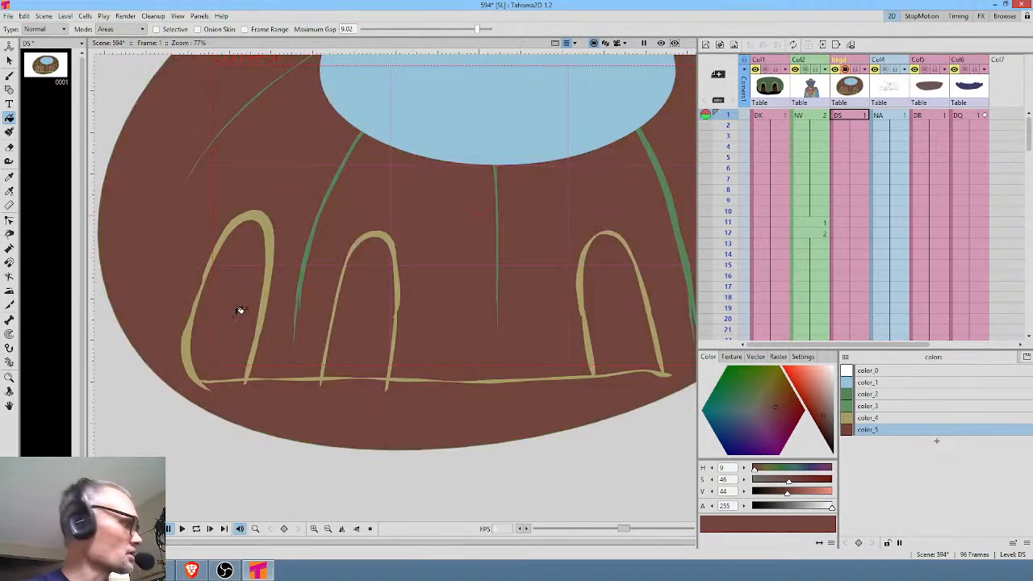
key("ctrl+z")
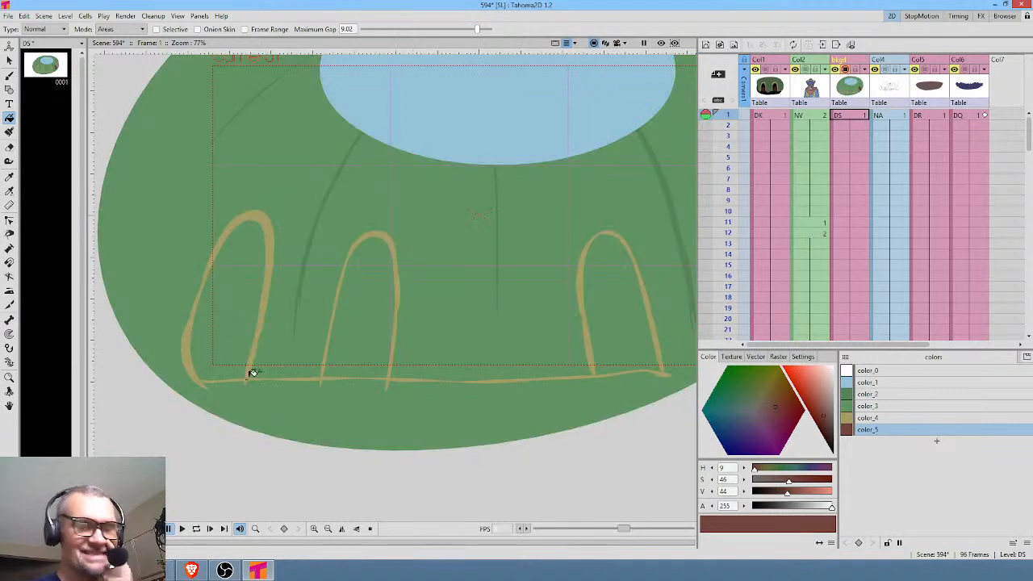
In camera view, paint the openings of the two left arches with the color_5 brush, tracing inside their ochre outlines.
key("b")
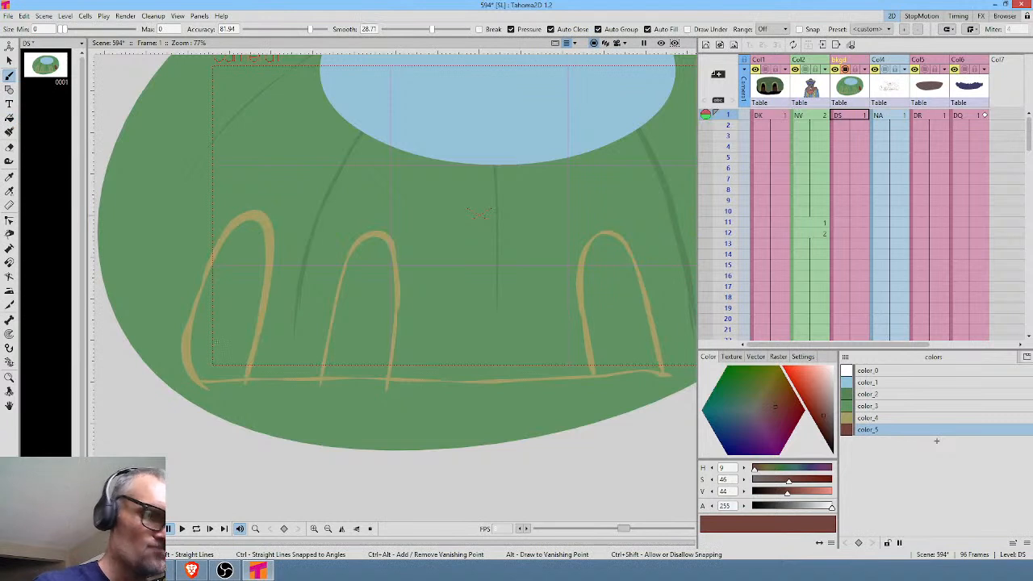
left_click(616, 43)
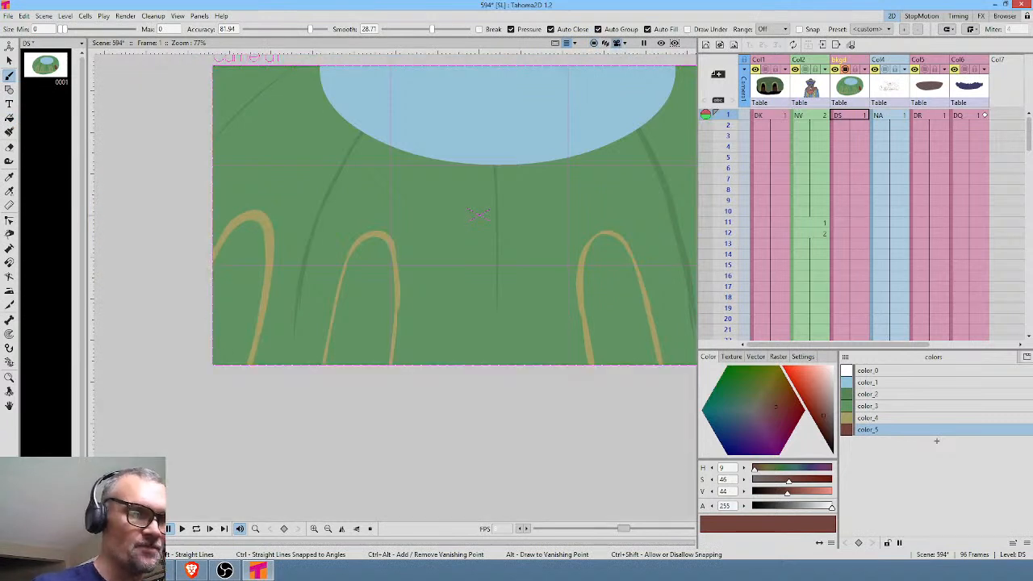
left_click_drag(201, 285, 216, 250)
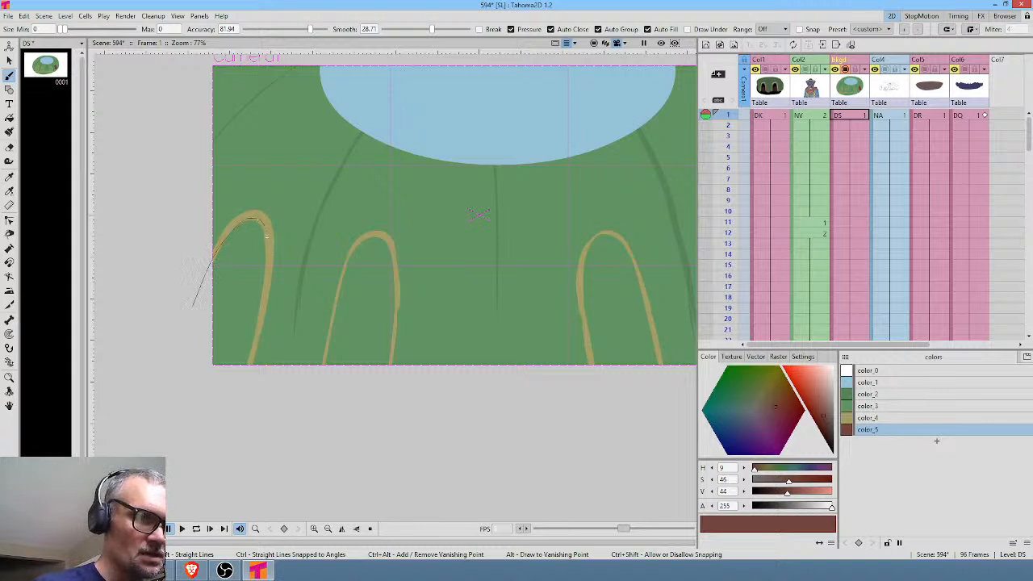
mouse_move(257, 328)
left_mouse_down()
mouse_move(246, 365)
mouse_move(172, 388)
mouse_move(192, 307)
left_mouse_up()
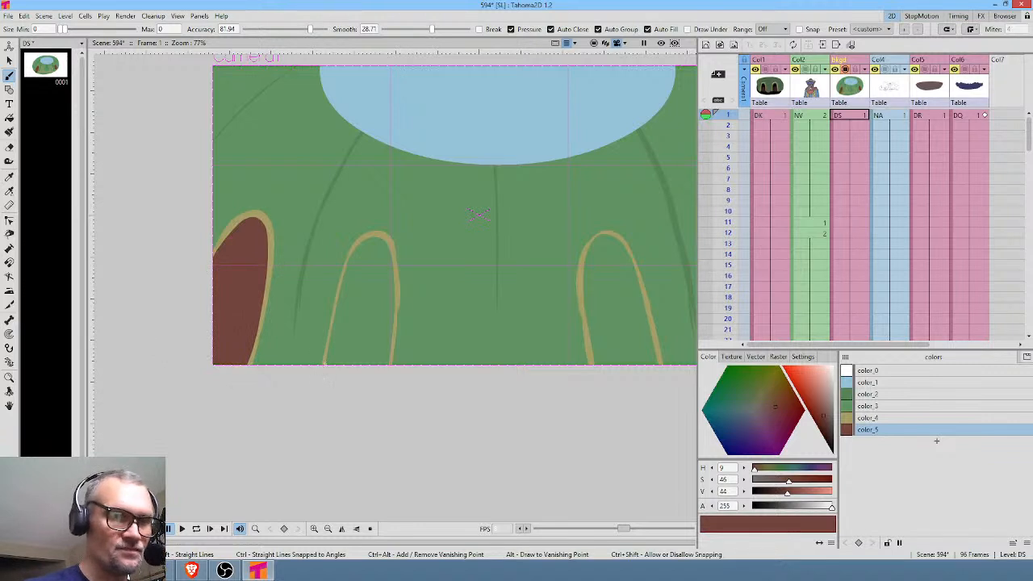
left_click_drag(324, 364, 342, 285)
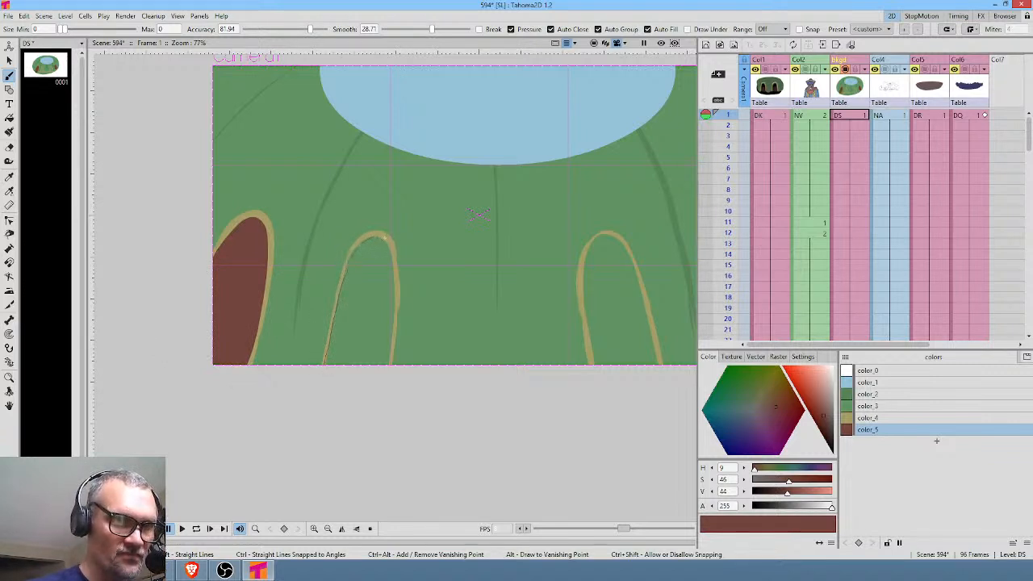
left_click_drag(394, 265, 395, 297)
left_click_drag(391, 339, 390, 366)
Paint the inner right arch's opening with color_5 and cover the uncovered patch at its base.
middle_click(484, 323)
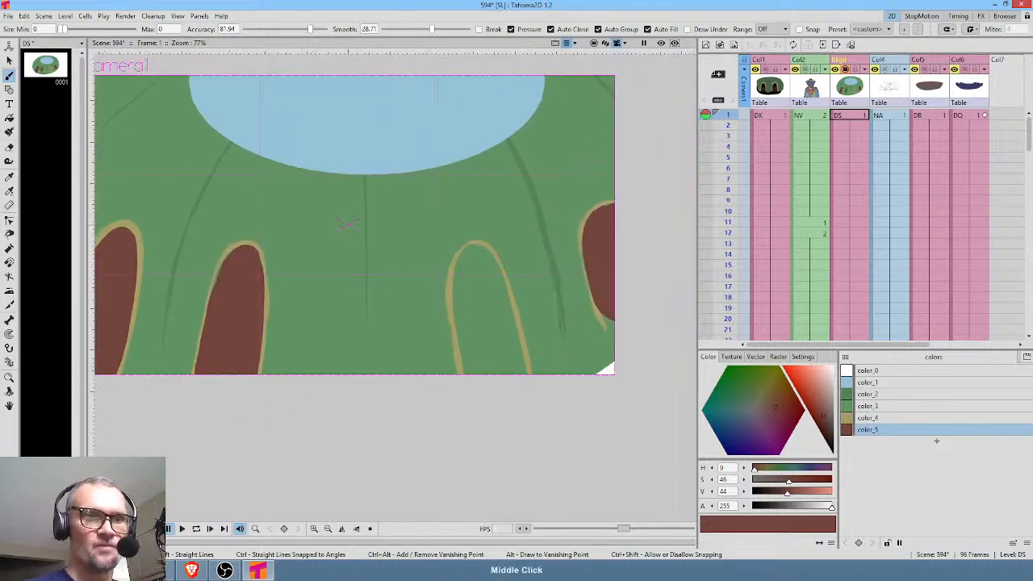
left_click_drag(457, 349, 449, 289)
mouse_move(462, 253)
left_mouse_down()
mouse_move(472, 248)
mouse_move(509, 295)
left_mouse_up()
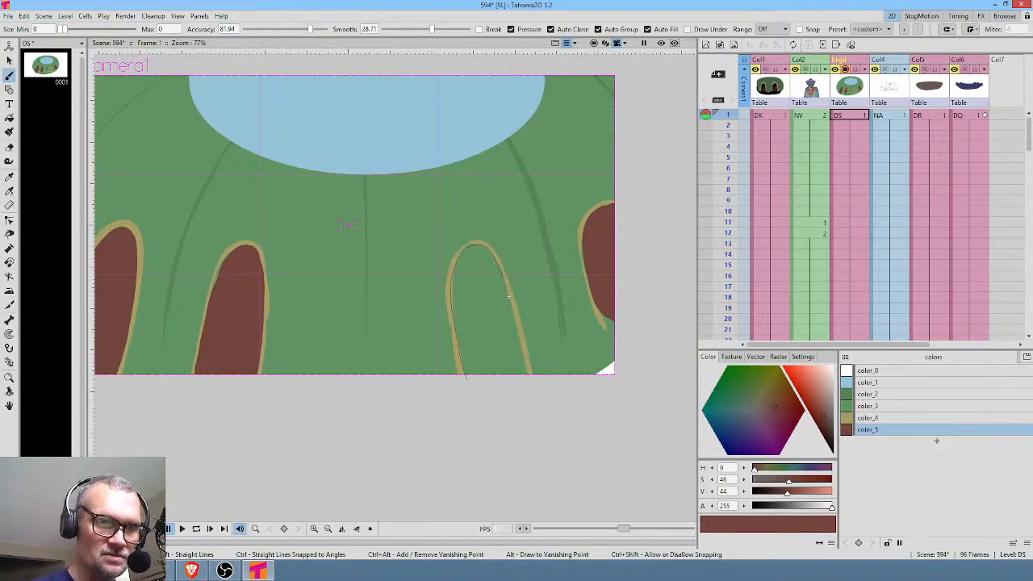
left_click_drag(530, 378, 533, 380)
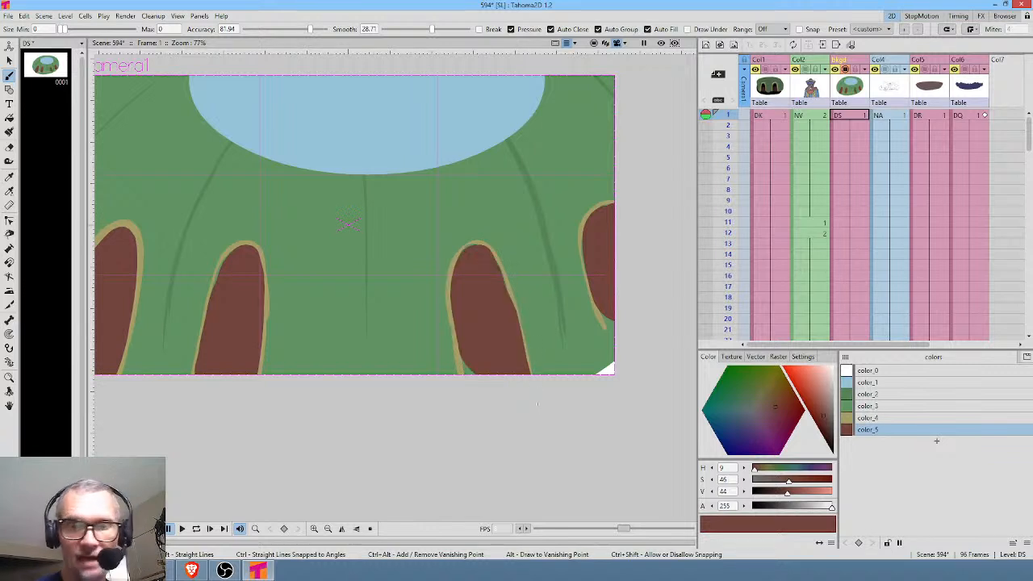
left_click_drag(469, 381, 482, 374)
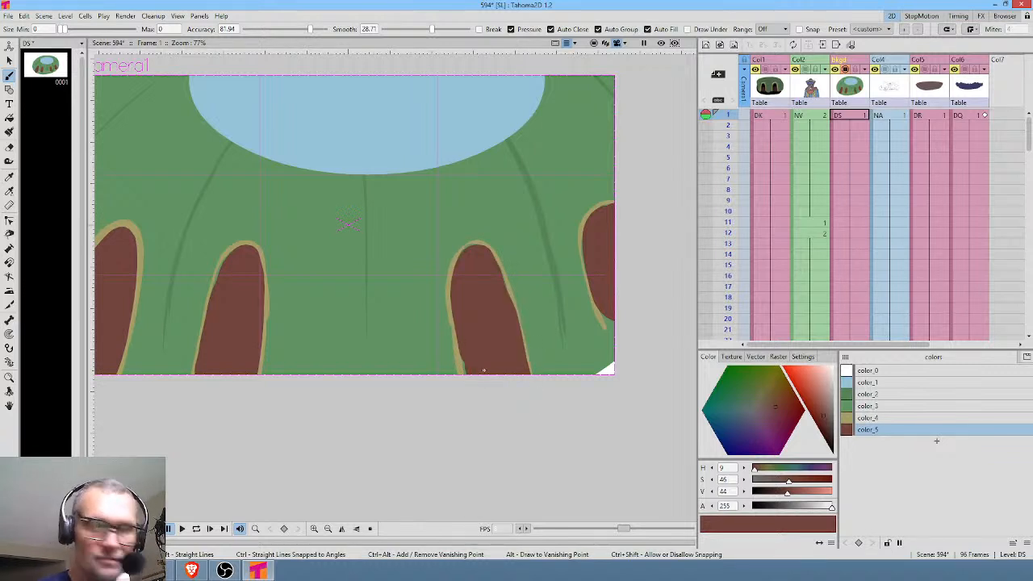
Select color_4, show all the columns again and check the arches in the full camera frame.
left_click(890, 418)
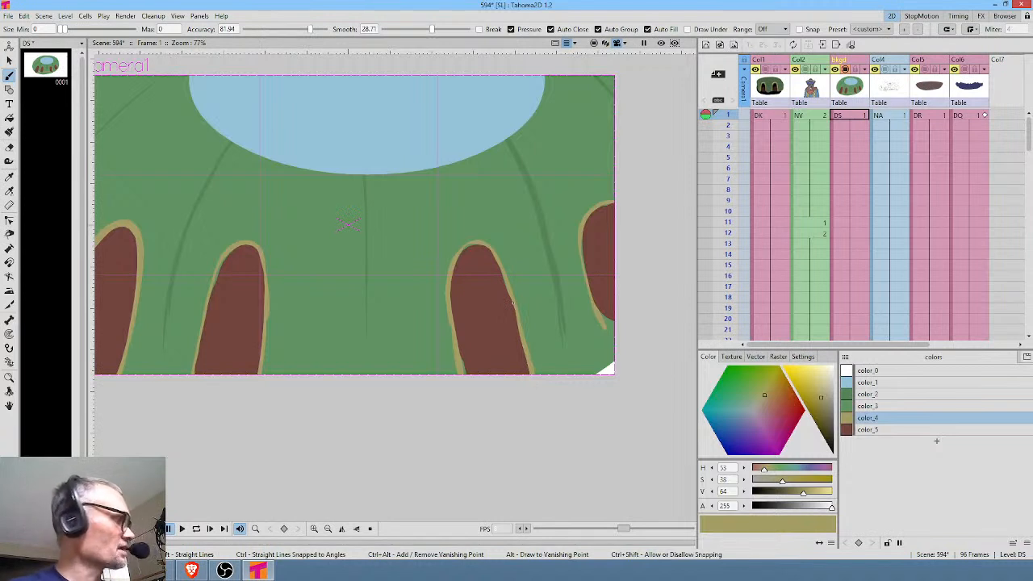
key("a")
scroll(469, 292, "down", 2)
scroll(429, 295, "up", 1)
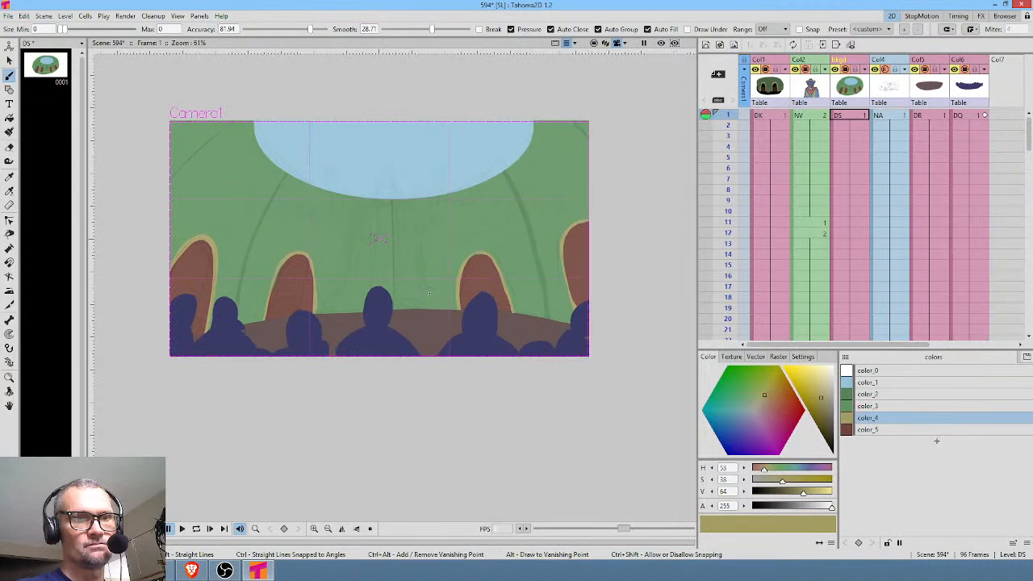
left_click_drag(430, 294, 483, 321)
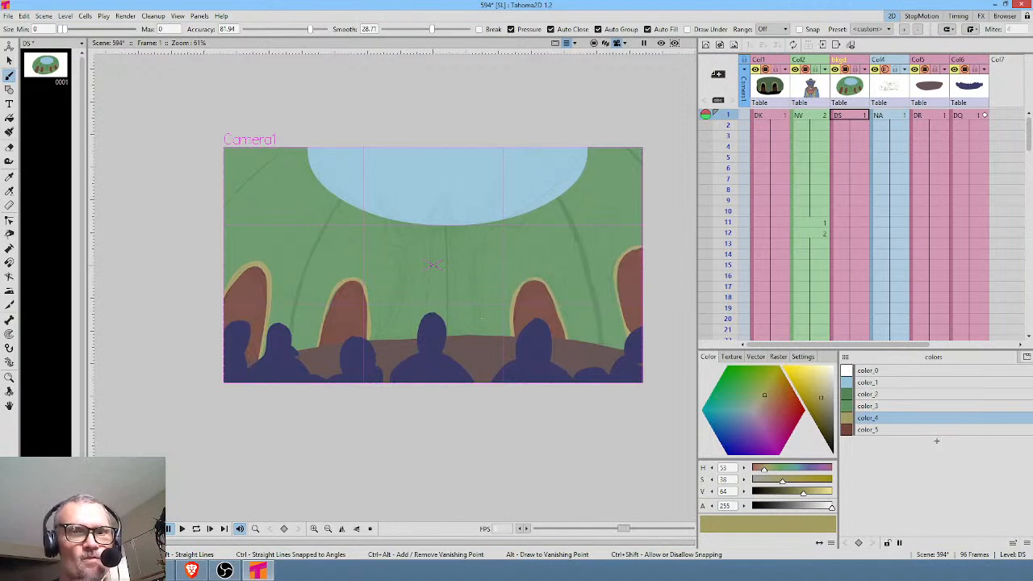
Insert an empty column after bkgd and create a 1920 x 1080 px raster level NB in its first frame.
left_click(853, 87)
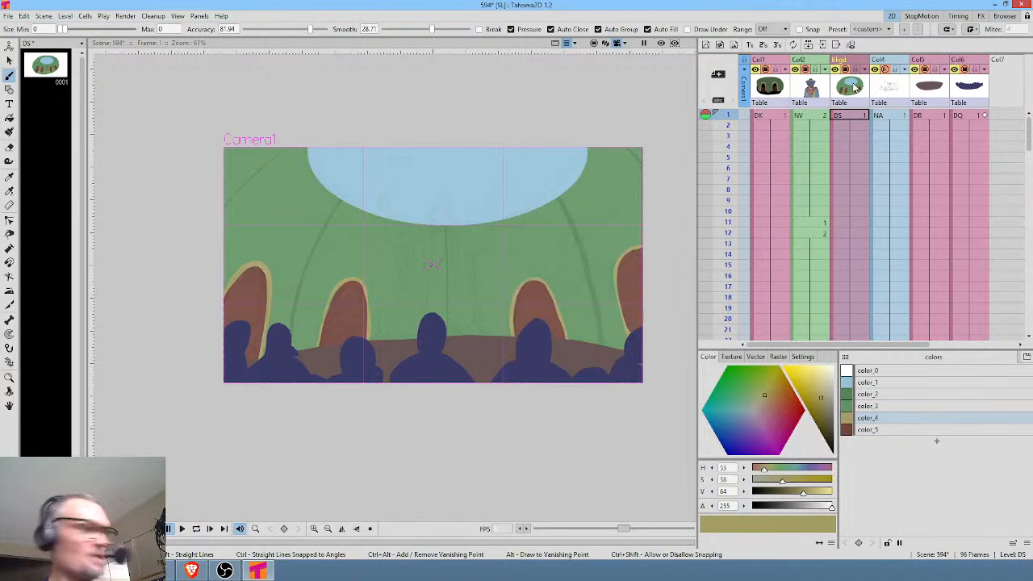
key("Insert")
left_click(894, 113)
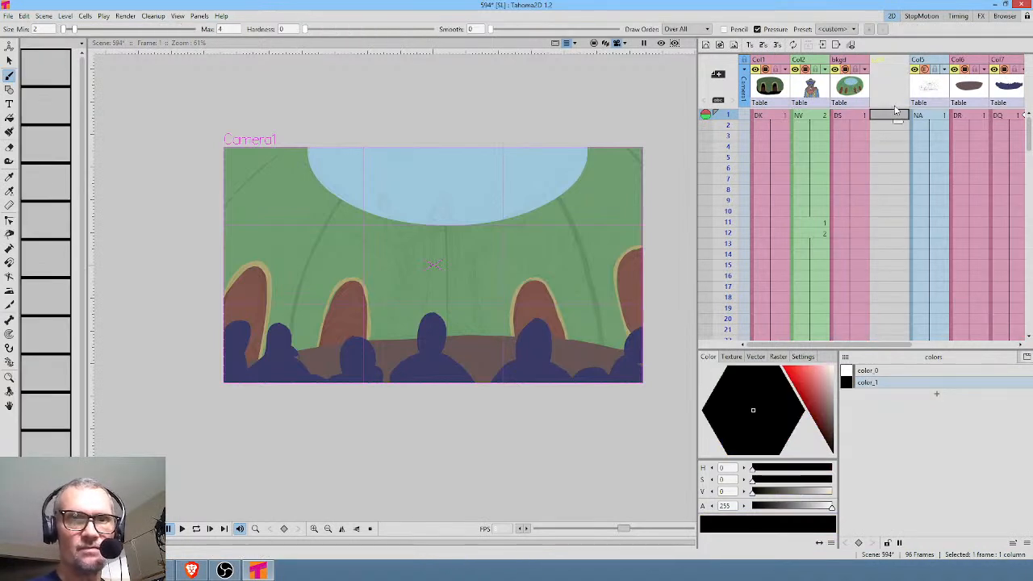
left_click(734, 46)
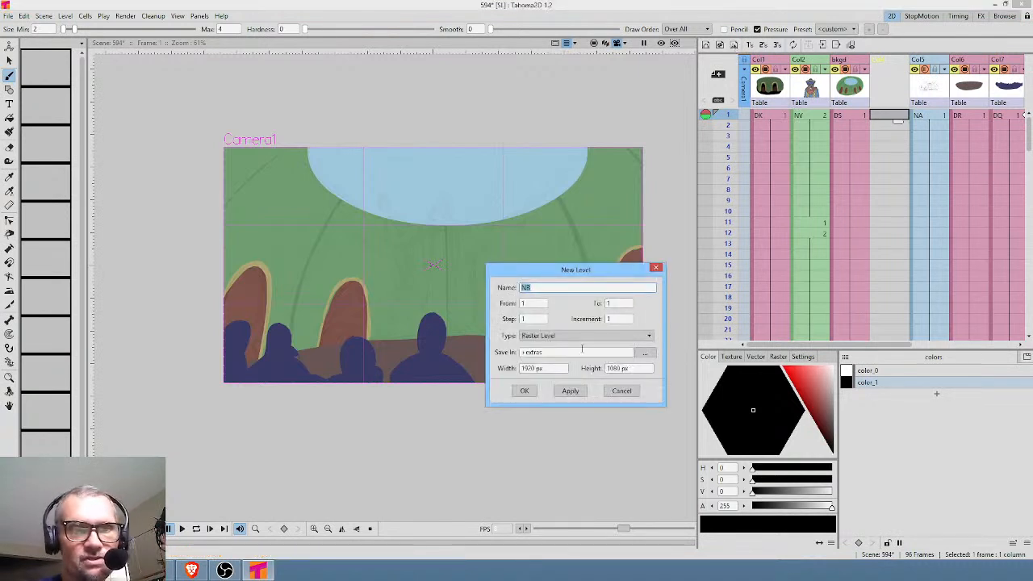
left_click(523, 392)
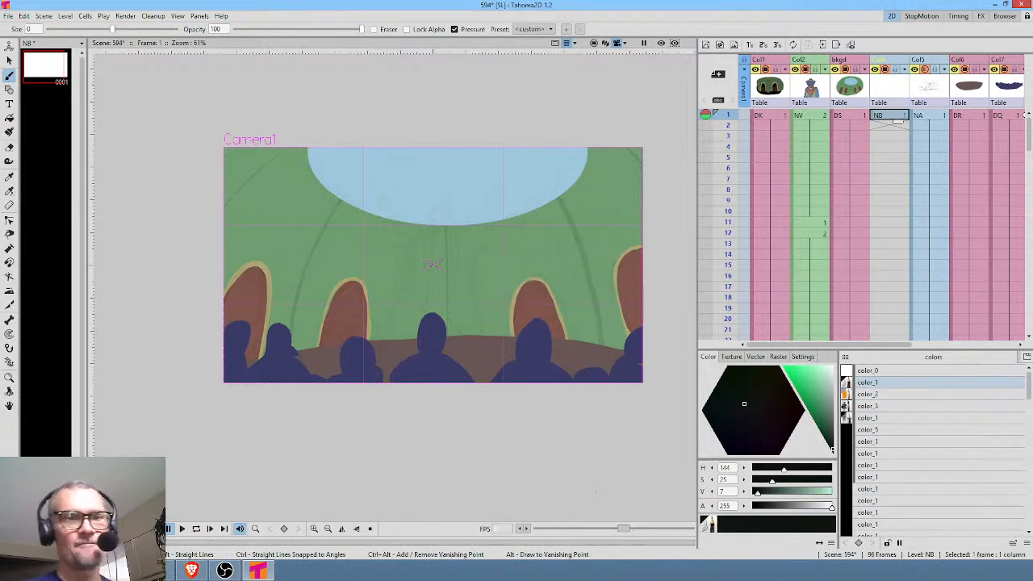
Choose a soft raster brush style, sample the wall's green into it and darken it to S 31, V 46.
left_click(883, 417)
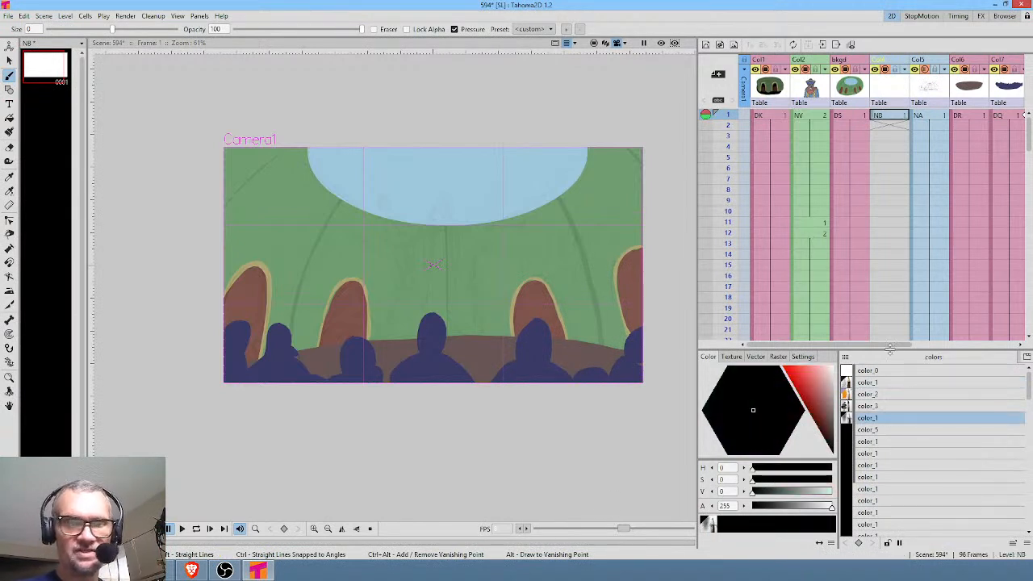
key("r")
left_click(606, 194)
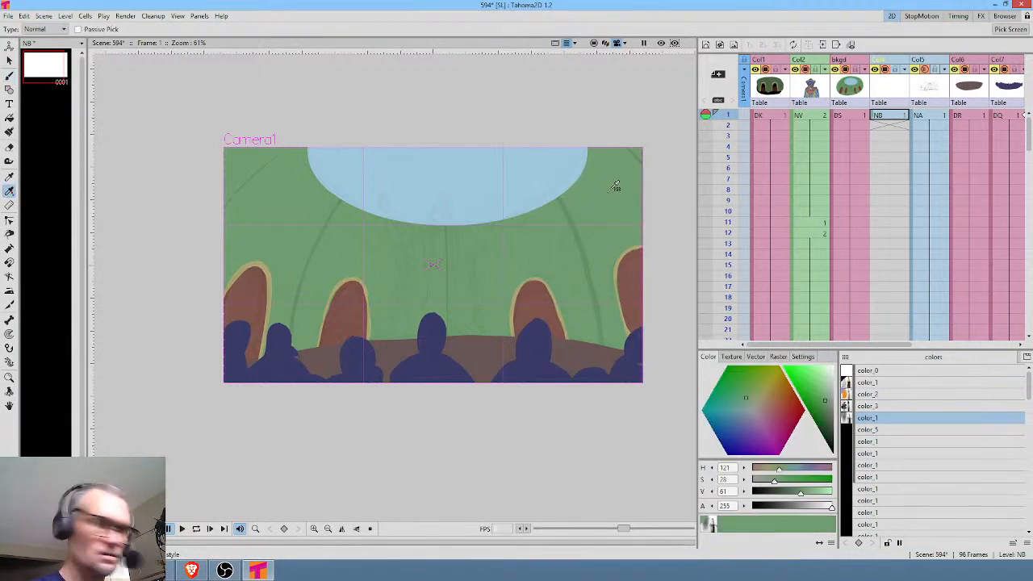
left_click(826, 414)
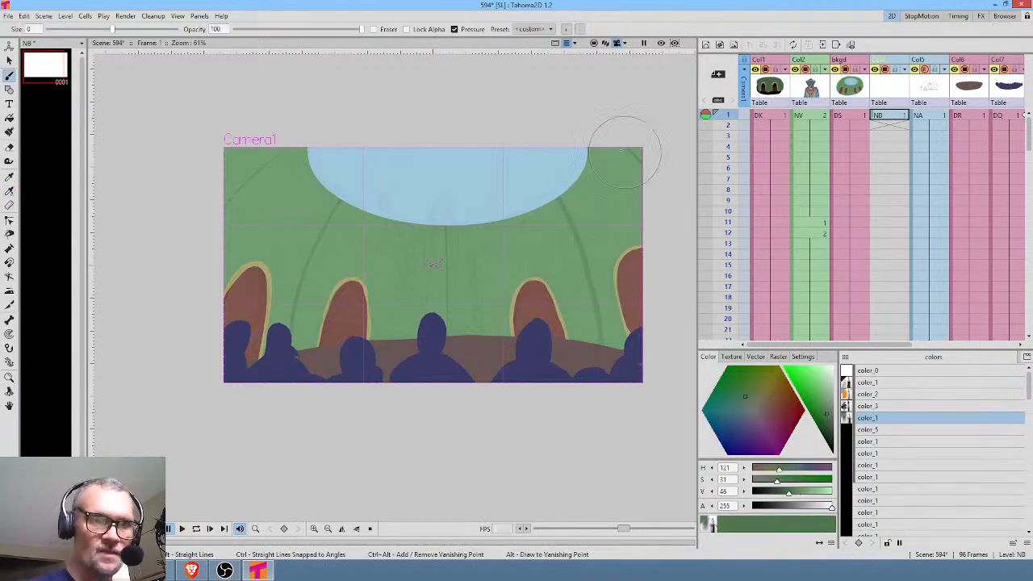
Shade the wall around the rim of the skylight with soft dark green strokes, from the upper right corner round to the upper left.
mouse_move(614, 129)
left_mouse_down()
mouse_move(573, 224)
mouse_move(555, 230)
left_mouse_up()
left_click_drag(625, 146, 619, 232)
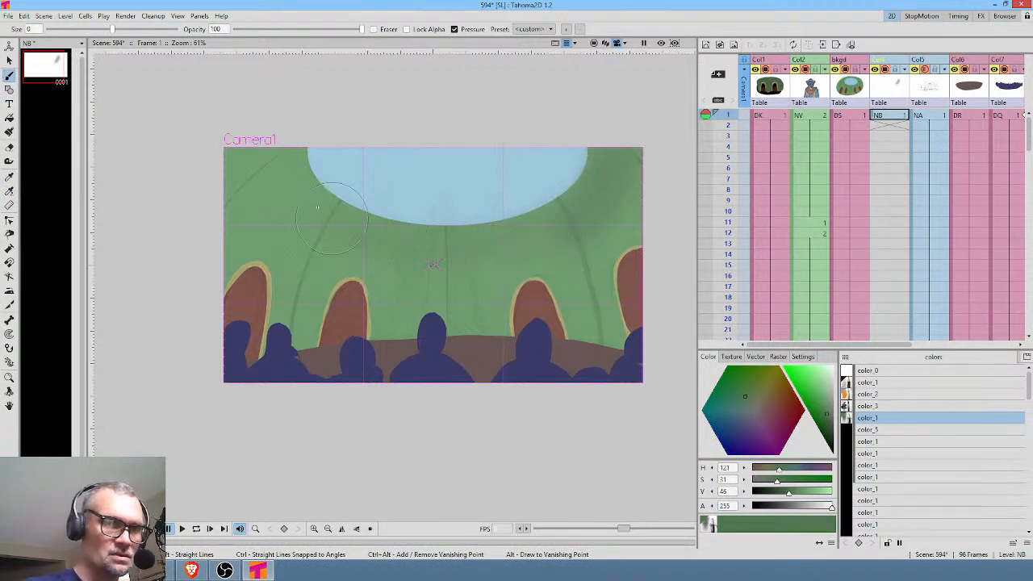
mouse_move(285, 151)
left_mouse_down()
mouse_move(300, 210)
mouse_move(353, 236)
mouse_move(435, 250)
mouse_move(555, 230)
left_mouse_up()
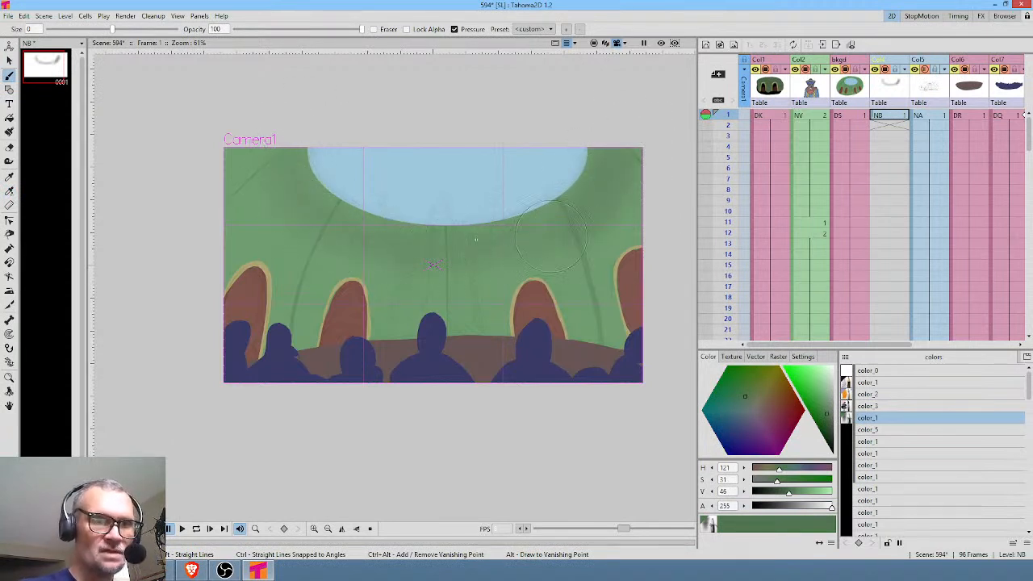
mouse_move(412, 243)
left_mouse_down()
mouse_move(599, 204)
mouse_move(622, 154)
mouse_move(540, 233)
mouse_move(411, 255)
mouse_move(295, 200)
mouse_move(281, 129)
left_mouse_up()
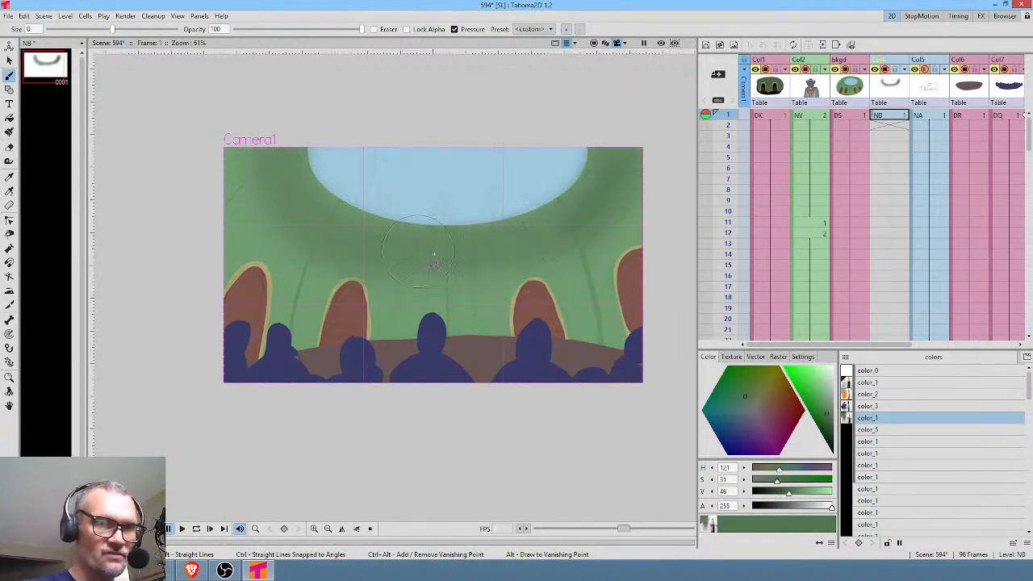
Darken the green to about S 28, V 25, set the brush size to -1.75 and shade the lower openings of all four arches.
left_click_drag(829, 426, 830, 433)
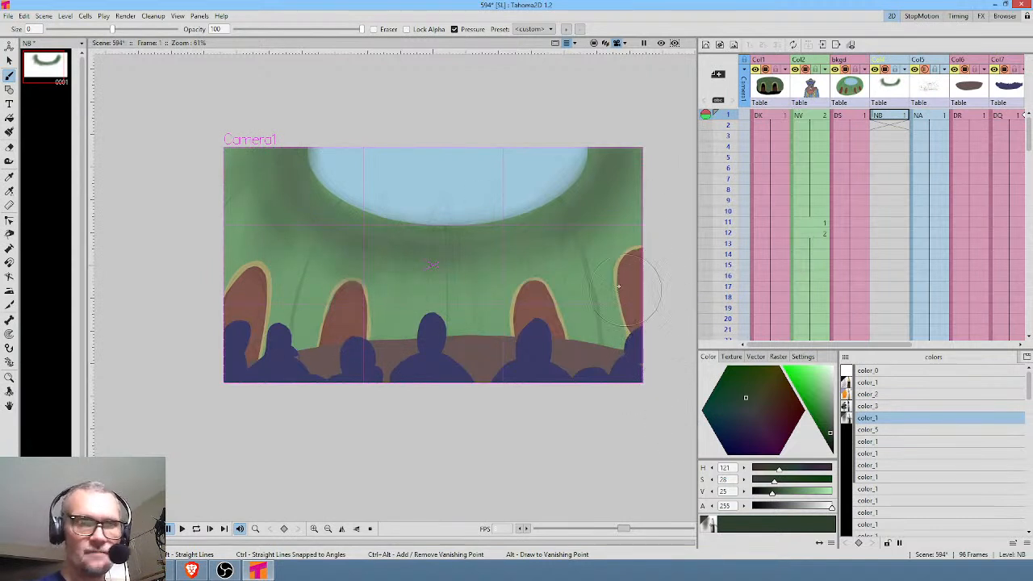
left_click_drag(113, 30, 75, 30)
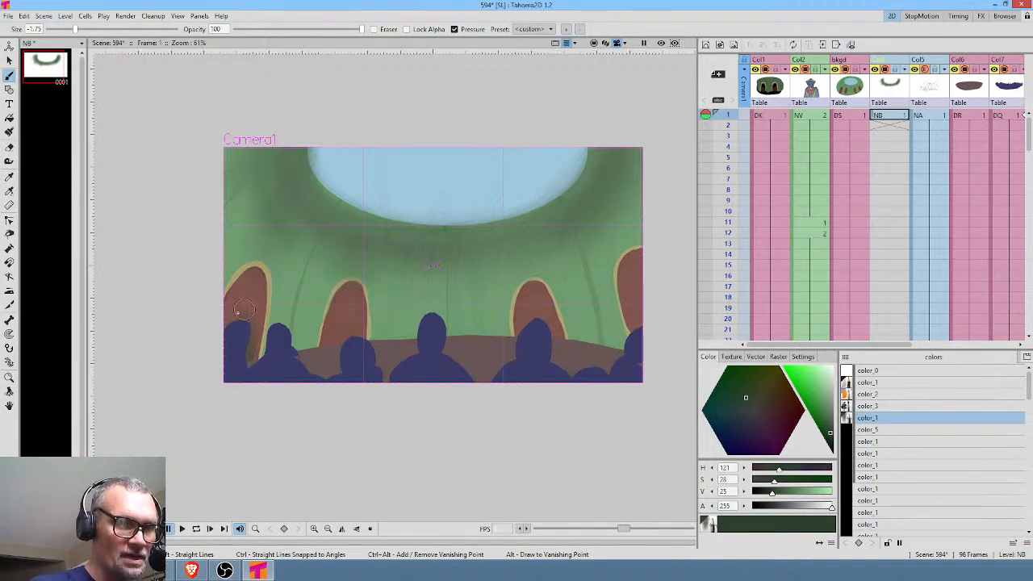
mouse_move(242, 347)
left_mouse_down()
mouse_move(249, 362)
mouse_move(239, 334)
mouse_move(238, 353)
left_mouse_up()
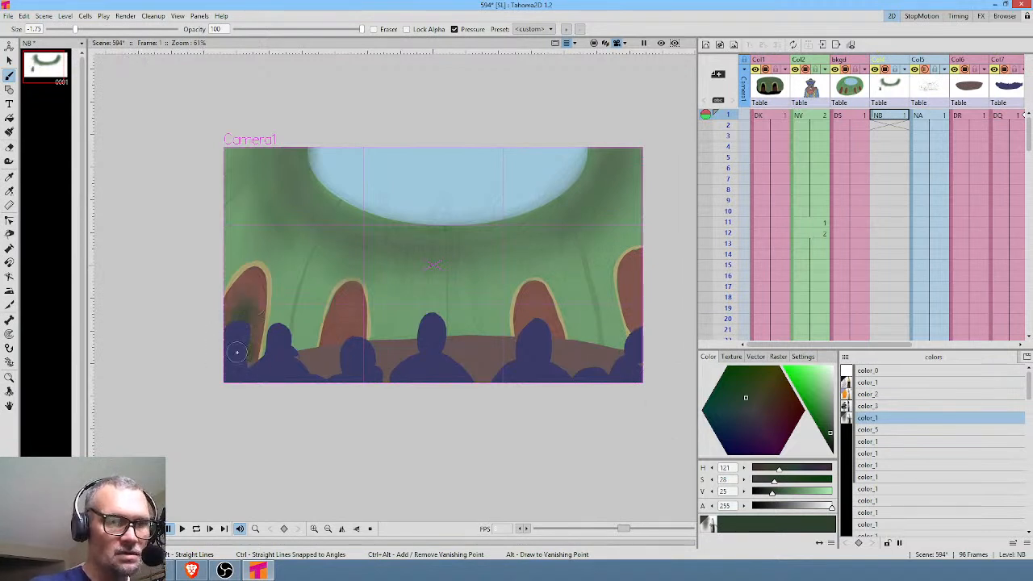
mouse_move(333, 339)
left_mouse_down()
mouse_move(324, 359)
mouse_move(348, 349)
mouse_move(346, 312)
mouse_move(345, 323)
left_mouse_up()
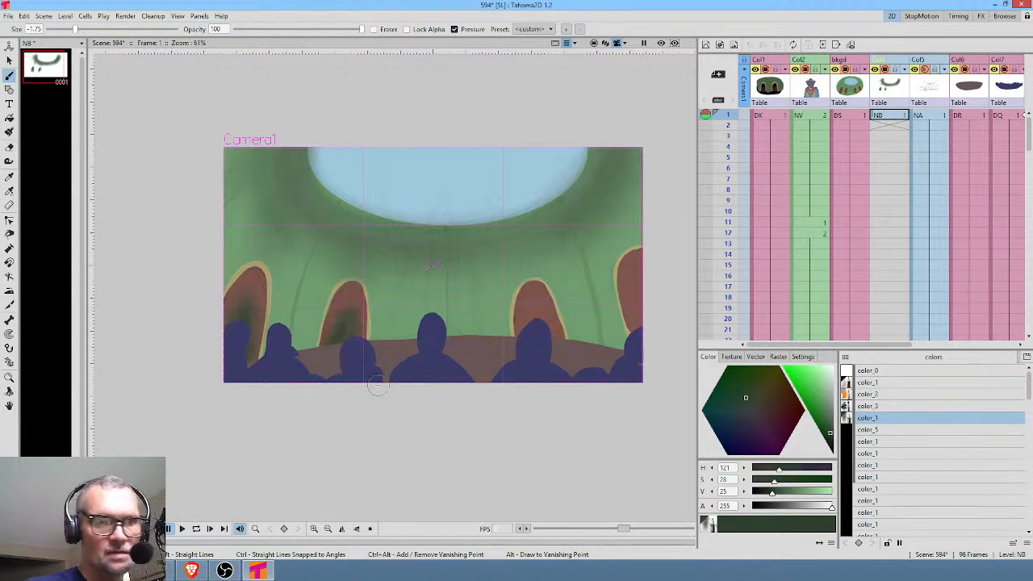
left_click(830, 434)
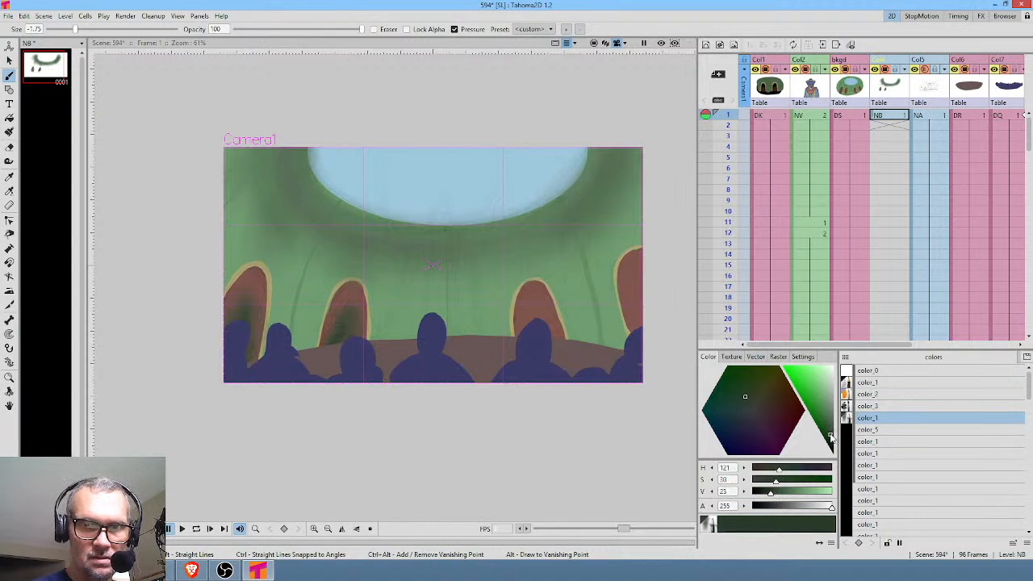
mouse_move(546, 323)
left_mouse_down()
mouse_move(542, 302)
mouse_move(547, 350)
left_mouse_up()
left_click_drag(644, 310, 640, 272)
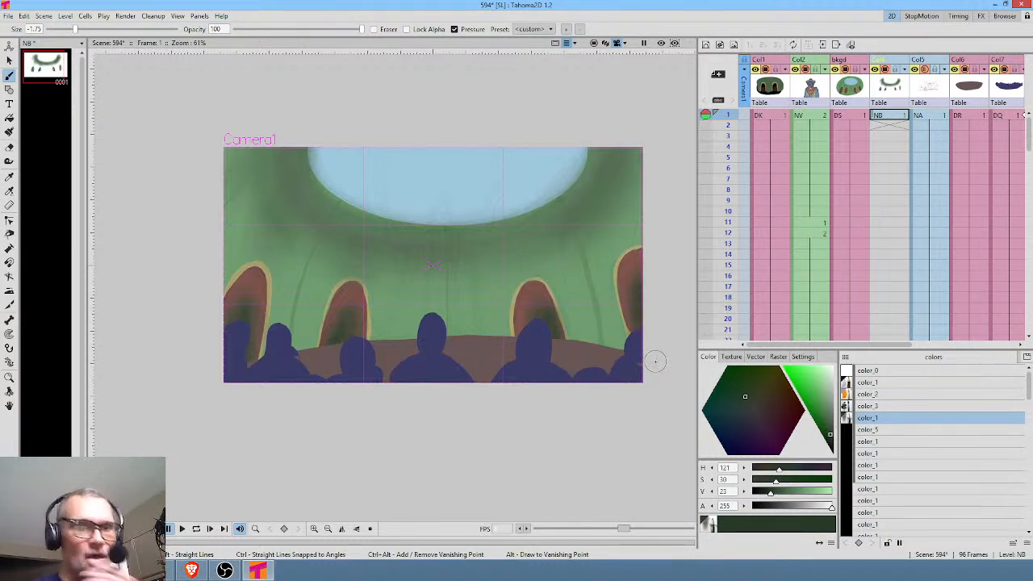
Set color_2 to a muted yellow of H 56, S 24, V 56 and brush it softly over the arch rims.
left_click(883, 394)
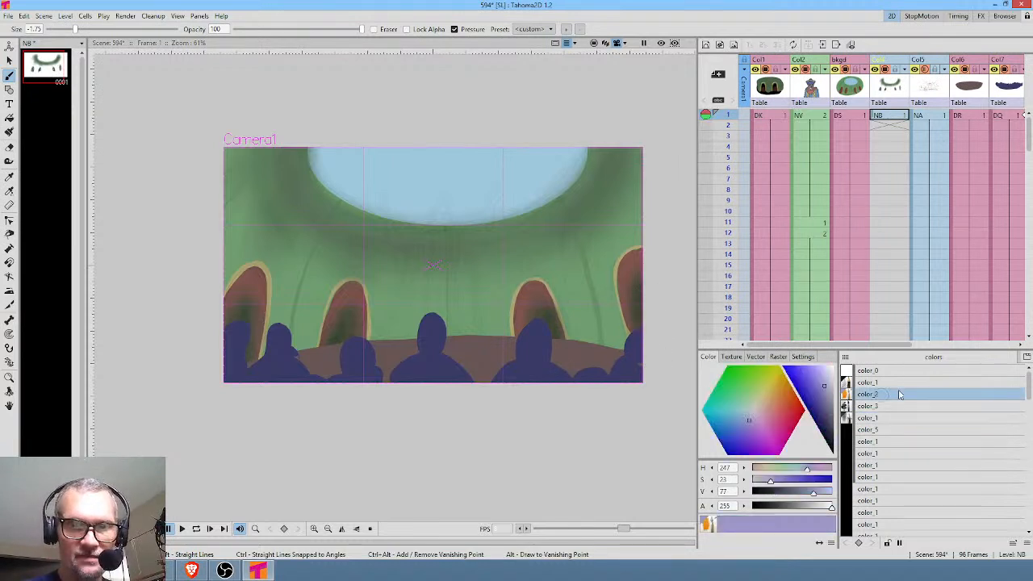
left_click_drag(757, 413, 771, 383)
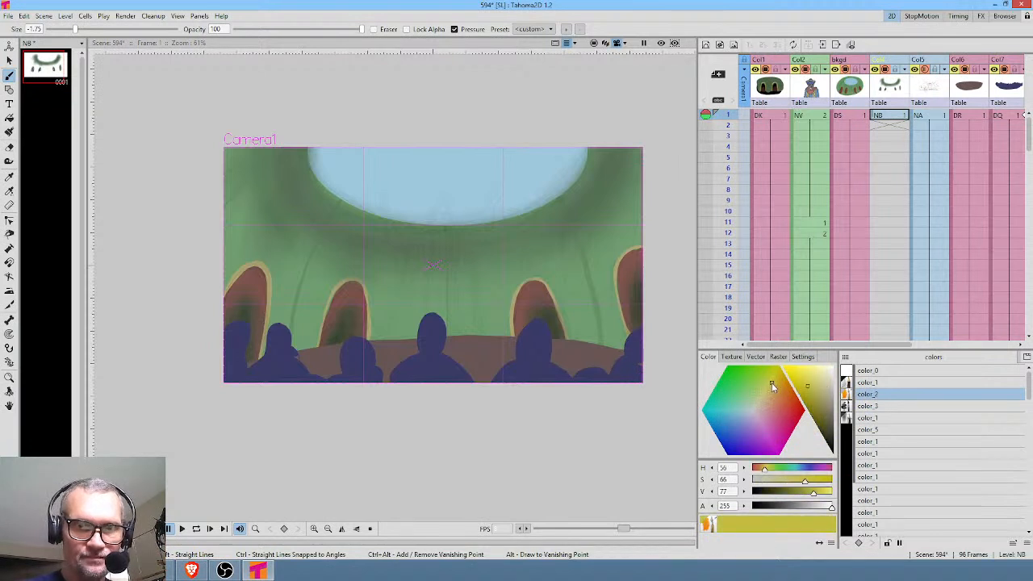
left_click(812, 393)
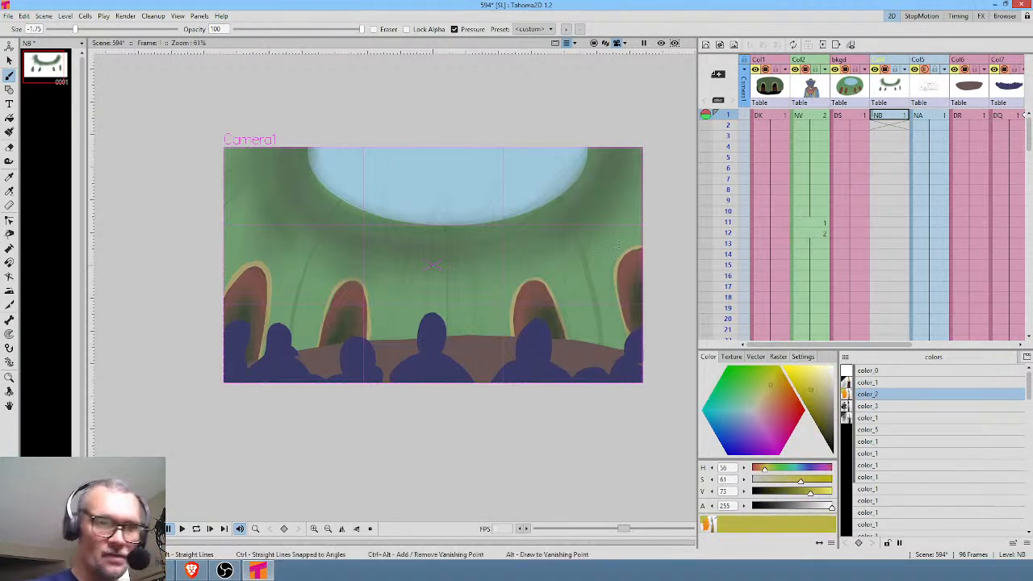
left_click_drag(614, 281, 626, 340)
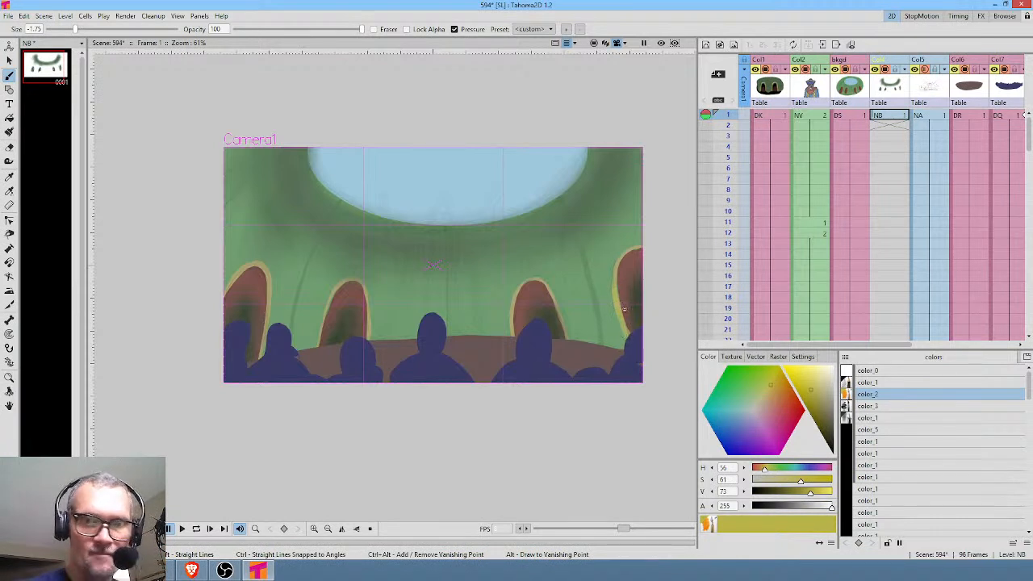
left_click(826, 404)
left_click_drag(614, 283, 623, 322)
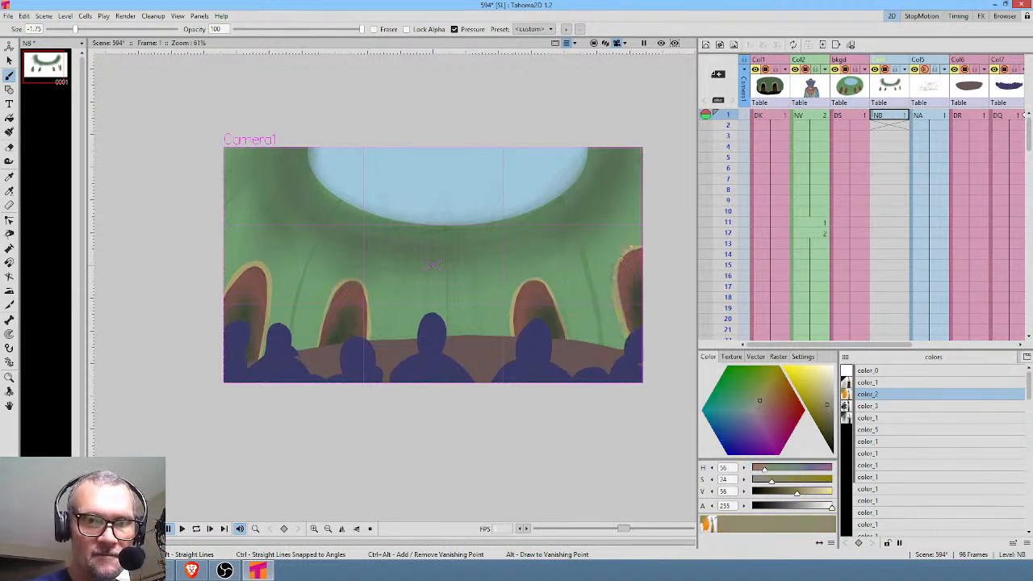
left_click_drag(623, 256, 620, 289)
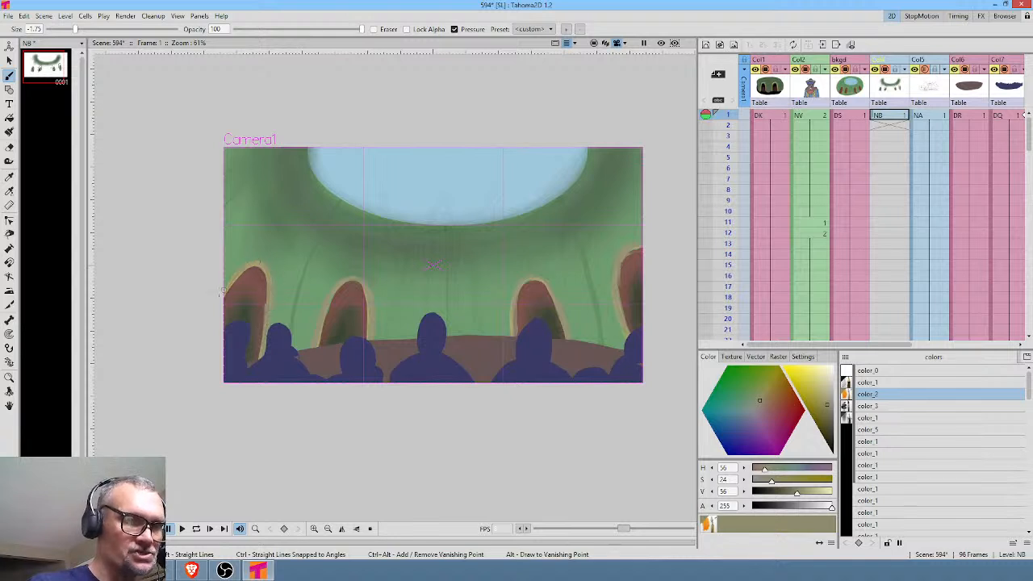
Darken color_2 to S 38, V 26 and paint shadows along the edges of the arch rims.
left_click(828, 432)
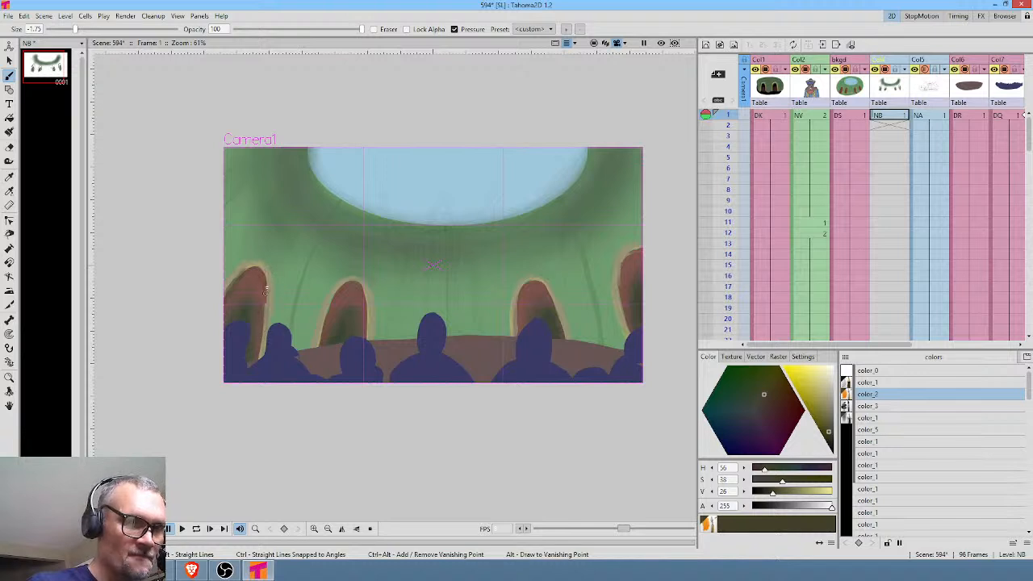
left_click_drag(265, 289, 258, 363)
left_click_drag(336, 293, 318, 346)
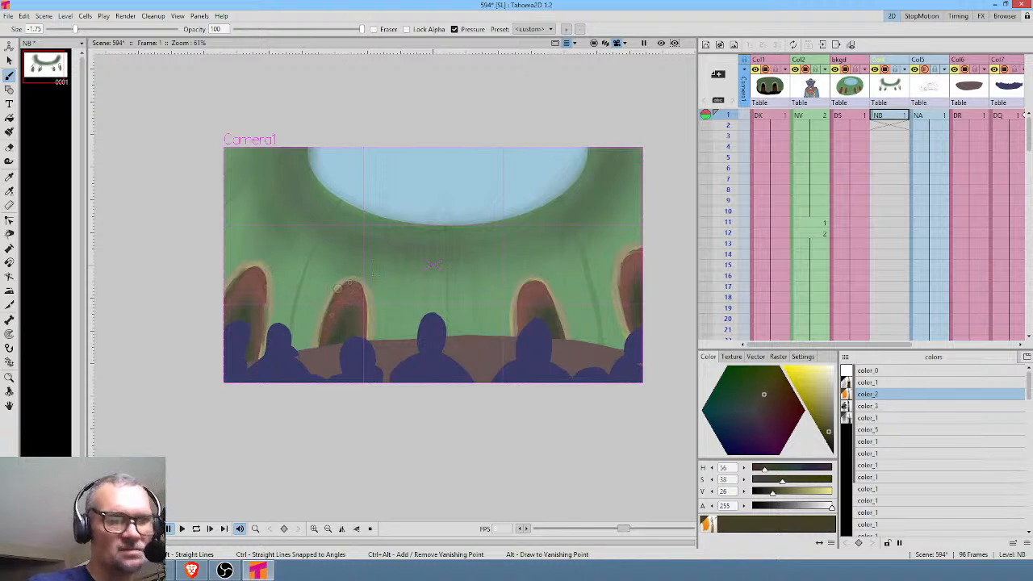
left_click_drag(373, 305, 371, 339)
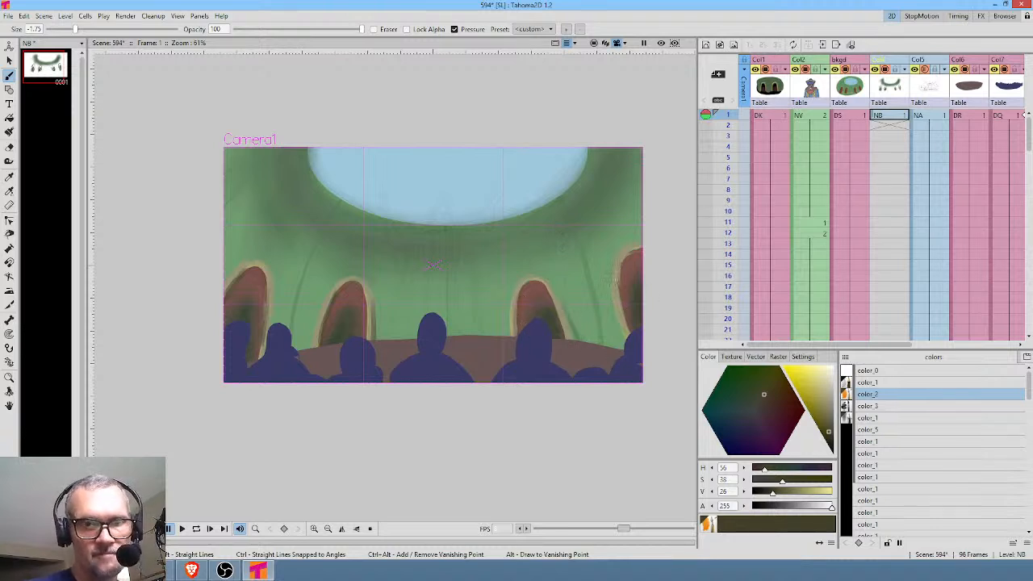
mouse_move(620, 279)
left_mouse_down()
mouse_move(634, 354)
mouse_move(636, 249)
left_mouse_up()
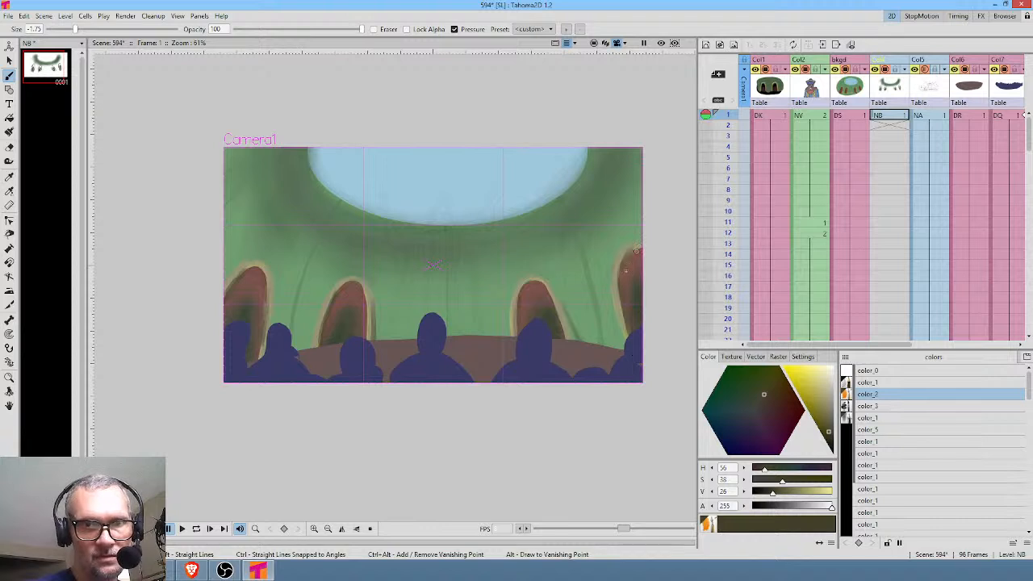
Brighten color_2 to S 55, V 91 and highlight the rim of the outer right arch.
left_click_drag(818, 391, 807, 373)
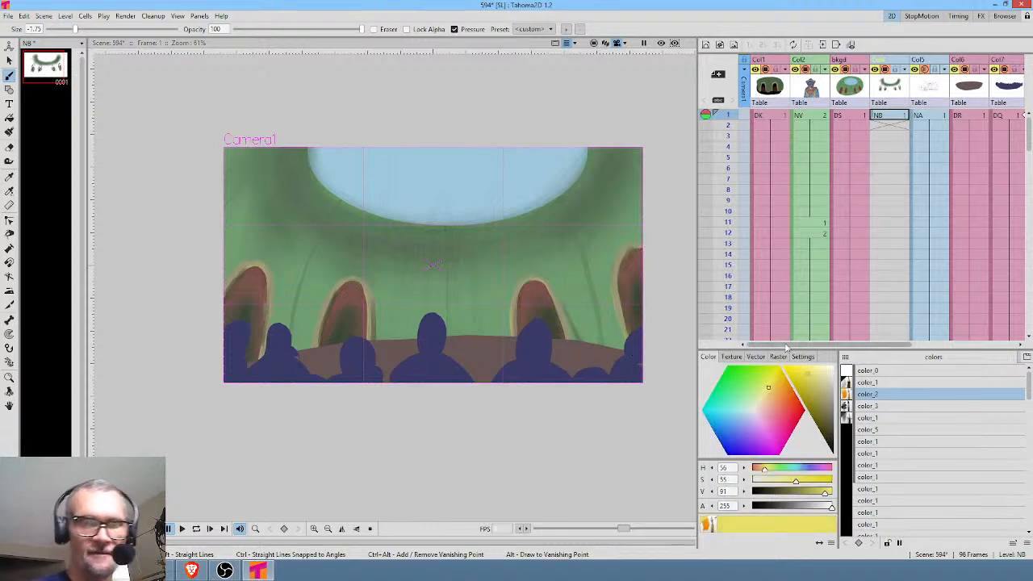
left_click_drag(631, 246, 616, 267)
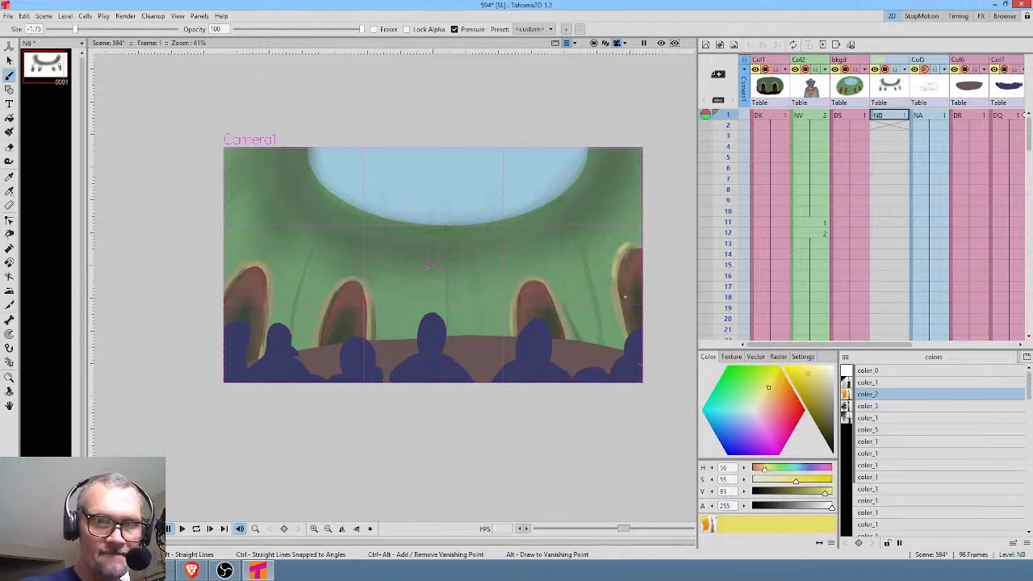
Sample the arch rim's color into color_1, brighten it to S 50, V 91 and highlight the arch rims with brush size 0.
left_click(900, 383)
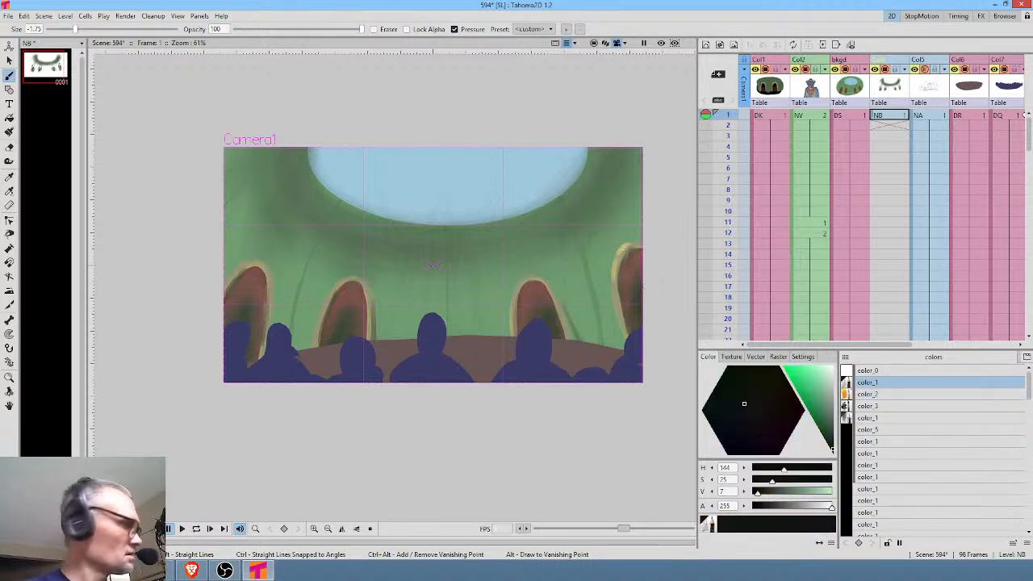
key("r")
left_click(624, 248)
key("b")
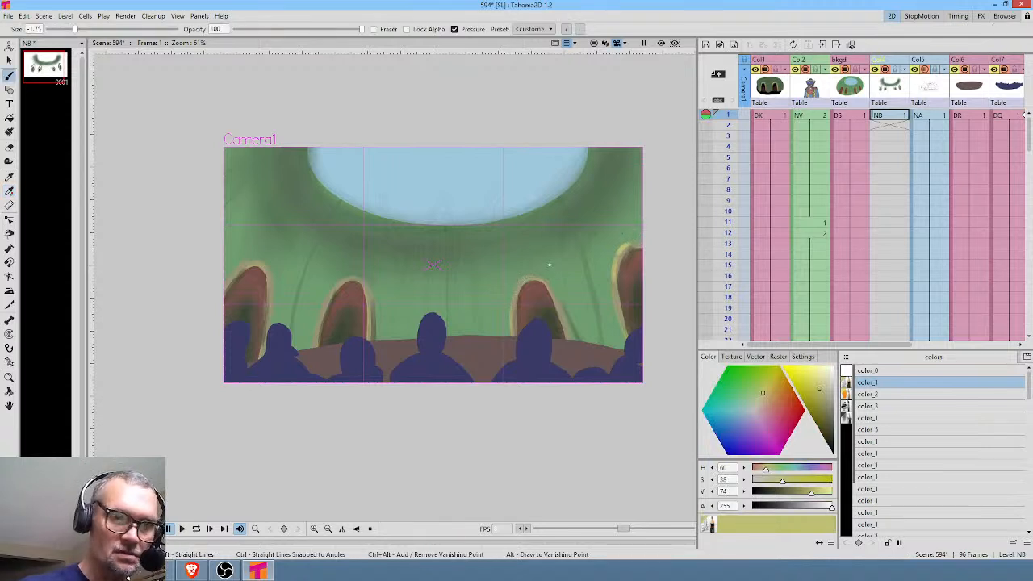
left_click_drag(819, 391, 810, 374)
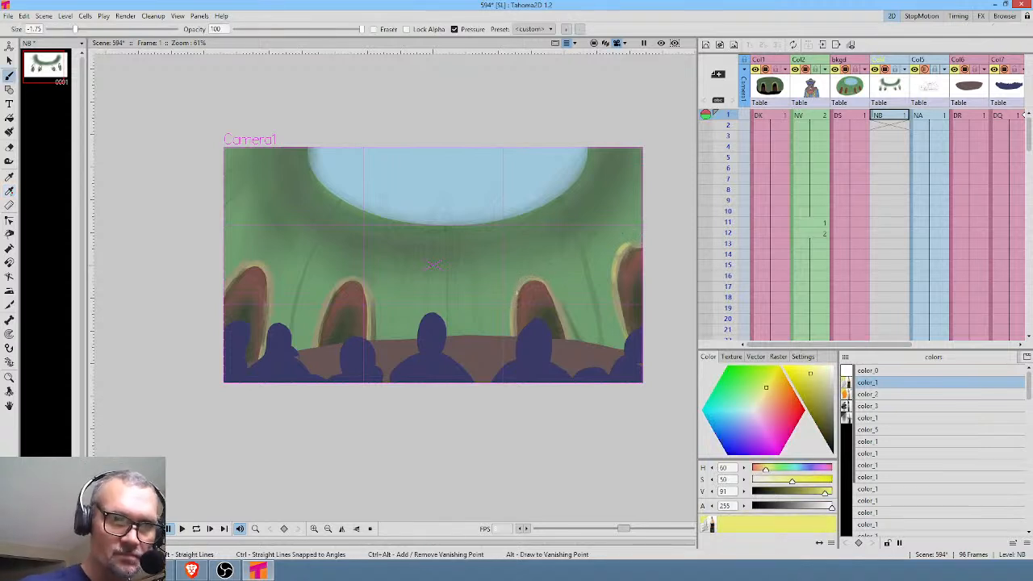
left_click(38, 29)
type("0")
key("Return")
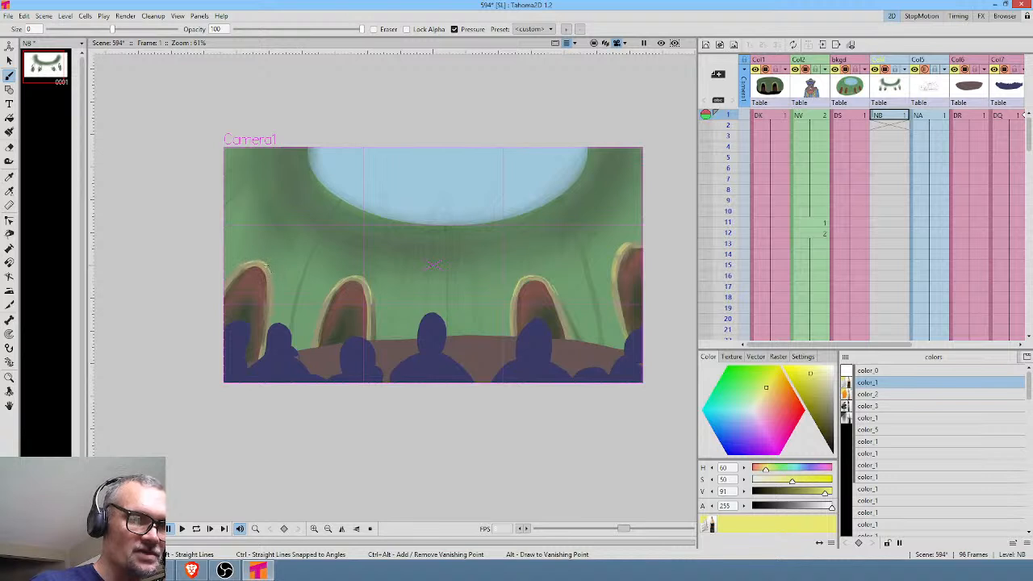
left_click_drag(810, 375, 798, 369)
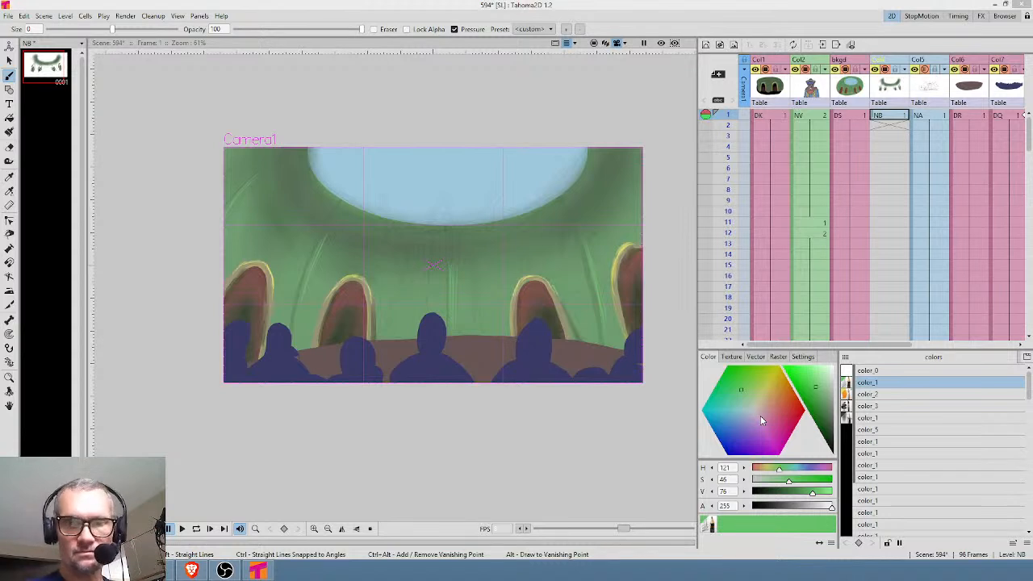
Sample the skylight's blue into color_2, darken it to S 31, V 76 and paint soft cloudy patches across the skylight.
left_click(892, 395)
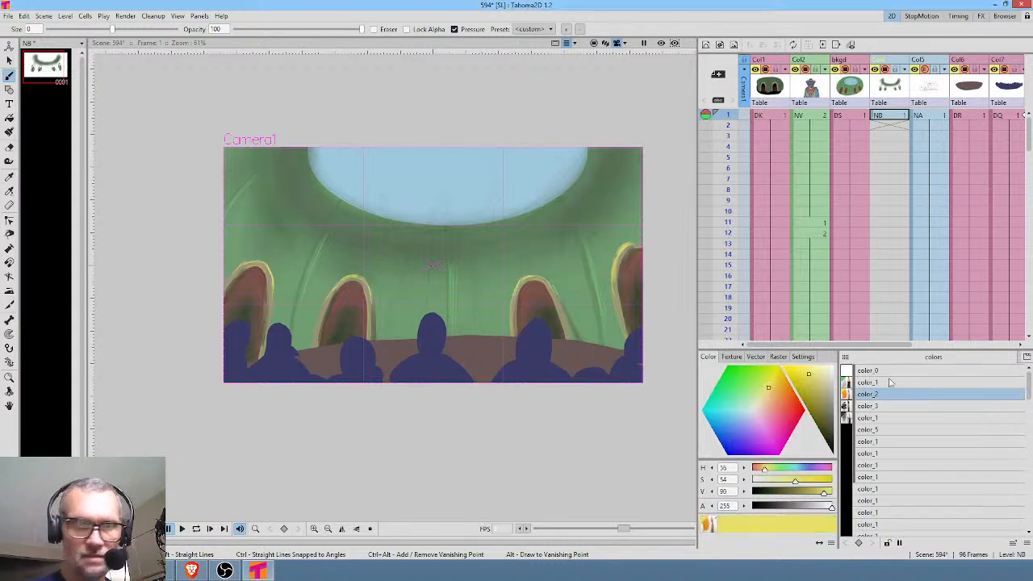
key("r")
left_click(470, 165)
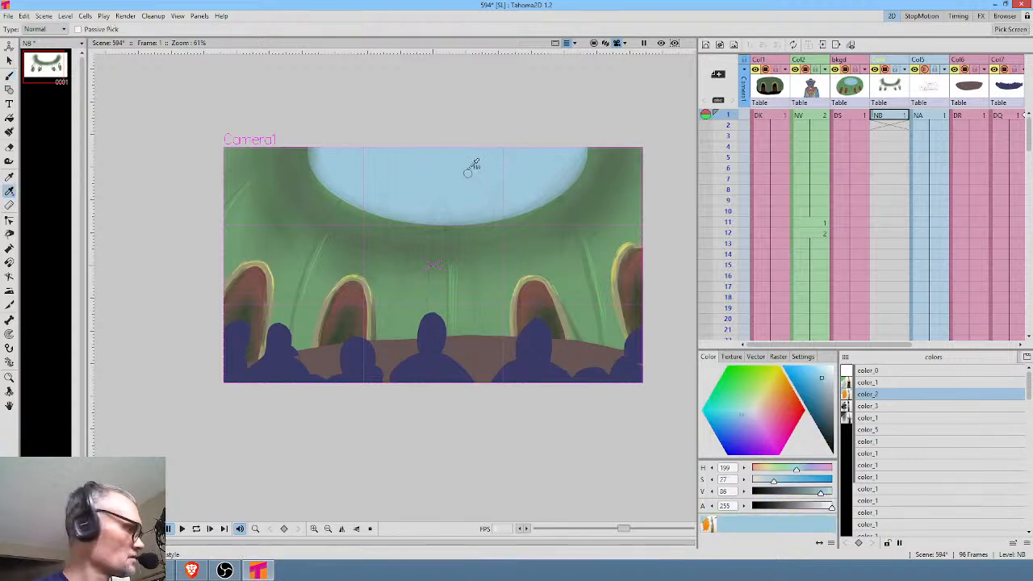
left_click(824, 376)
left_click(821, 386)
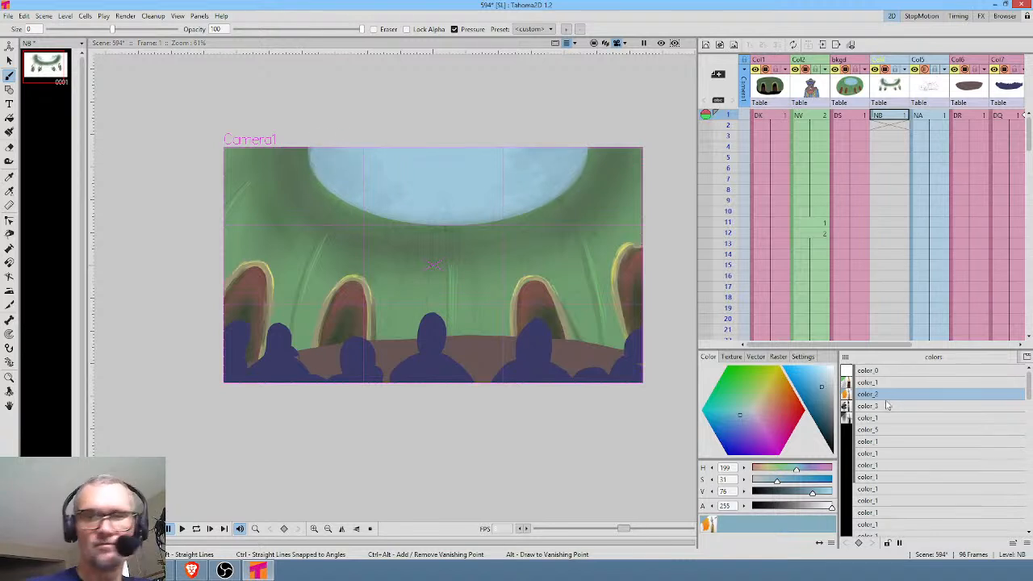
Darken the blue to S 36, V 56 and paint darker cloud patches in the skylight.
left_click(824, 406)
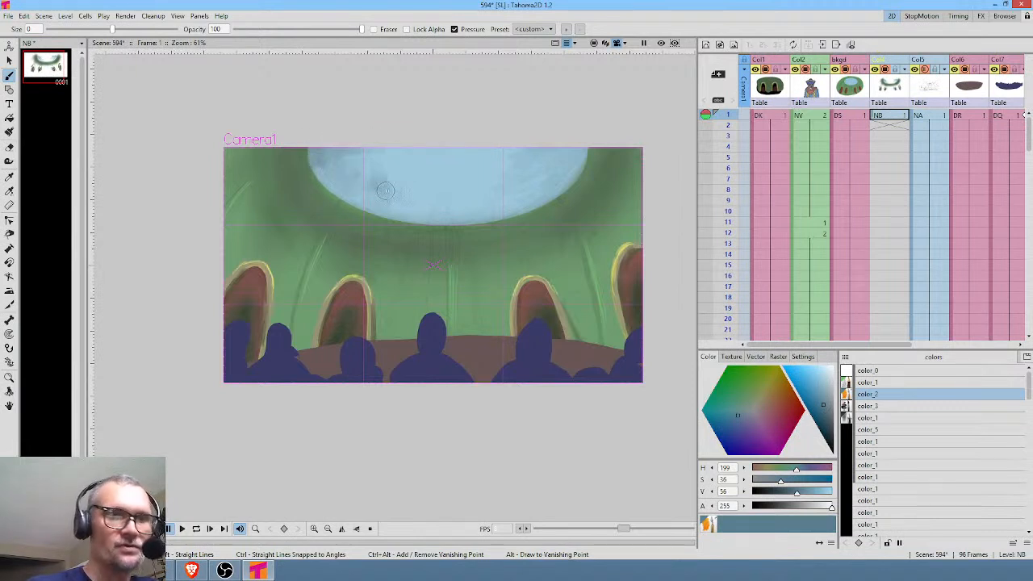
left_click_drag(390, 196, 398, 183)
left_click_drag(325, 173, 336, 186)
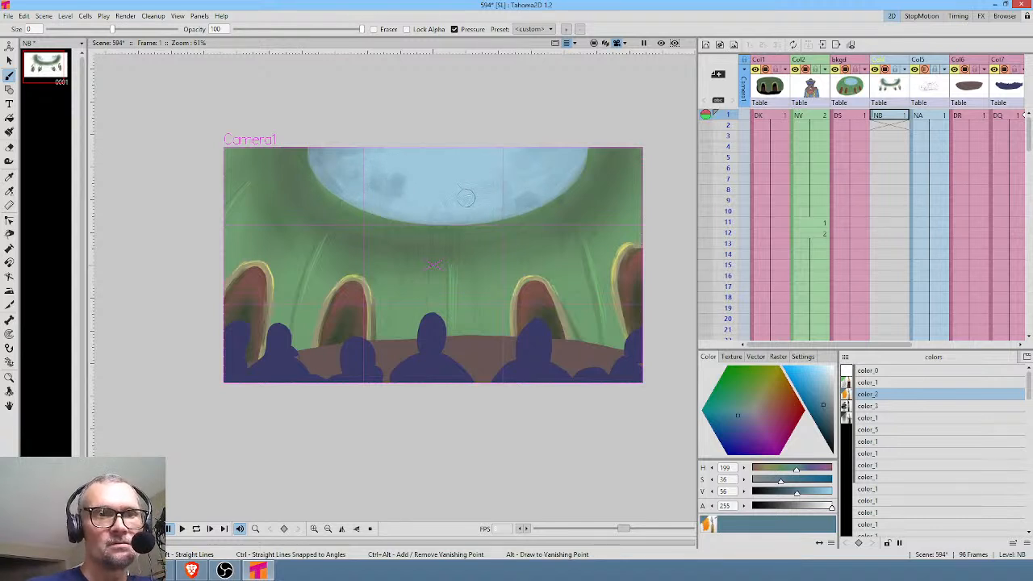
Lighten the blue in stages up to S 24, V 93 and paint soft light clouds over the skylight's dark patches.
left_click(825, 381)
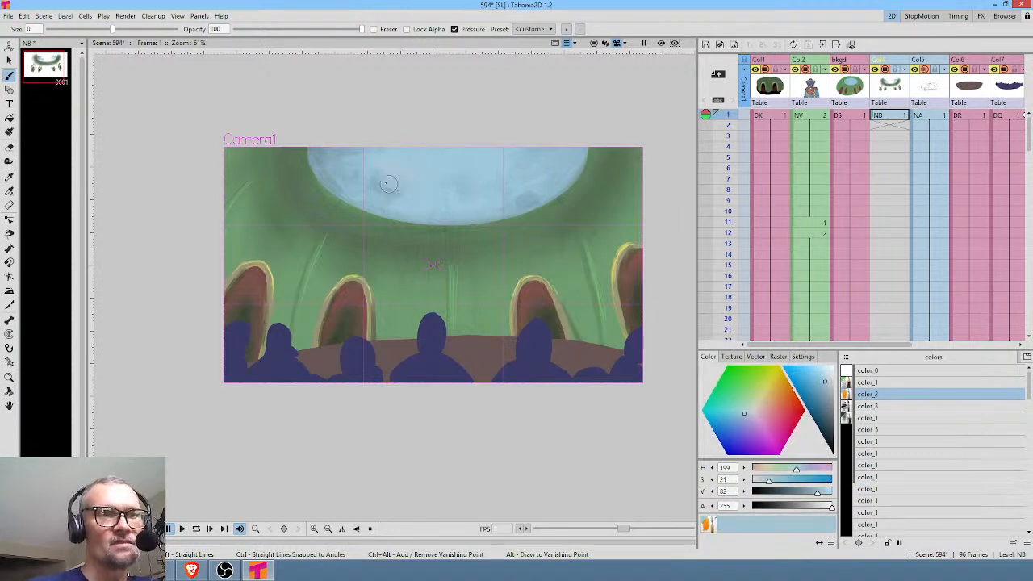
left_click(824, 381)
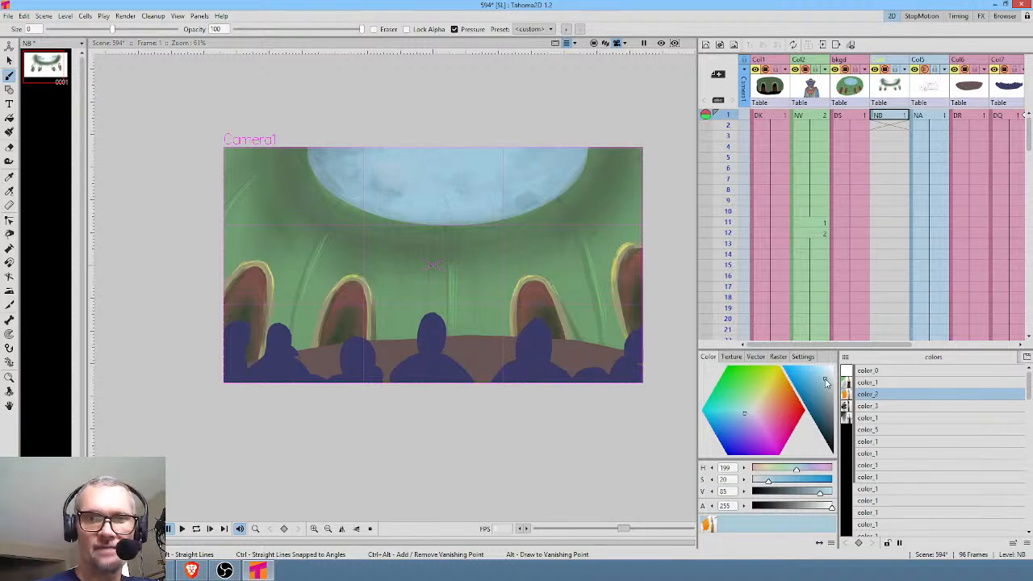
left_click(821, 372)
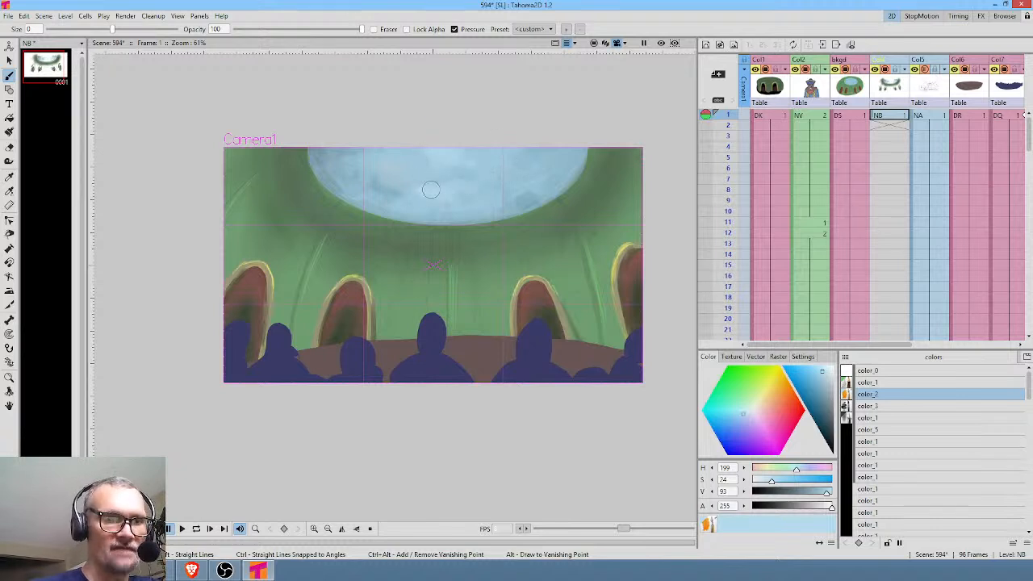
left_click_drag(530, 177, 544, 162)
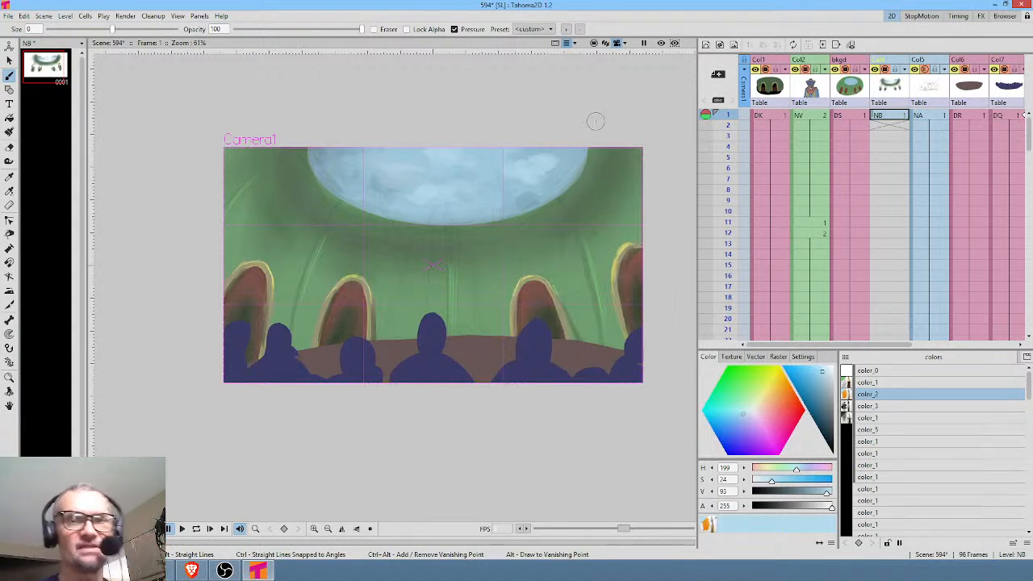
Extend the exposure of the NB shading level from frame 1 through the scene's last frame.
left_click(901, 116)
mouse_move(900, 122)
left_mouse_down()
mouse_move(894, 375)
mouse_move(887, 261)
mouse_move(903, 265)
left_mouse_up()
left_click_drag(904, 174, 888, 327)
left_click_drag(900, 267, 862, 331)
left_click_drag(968, 193, 739, 283)
left_click_drag(917, 145, 926, 339)
left_click_drag(910, 166, 954, 224)
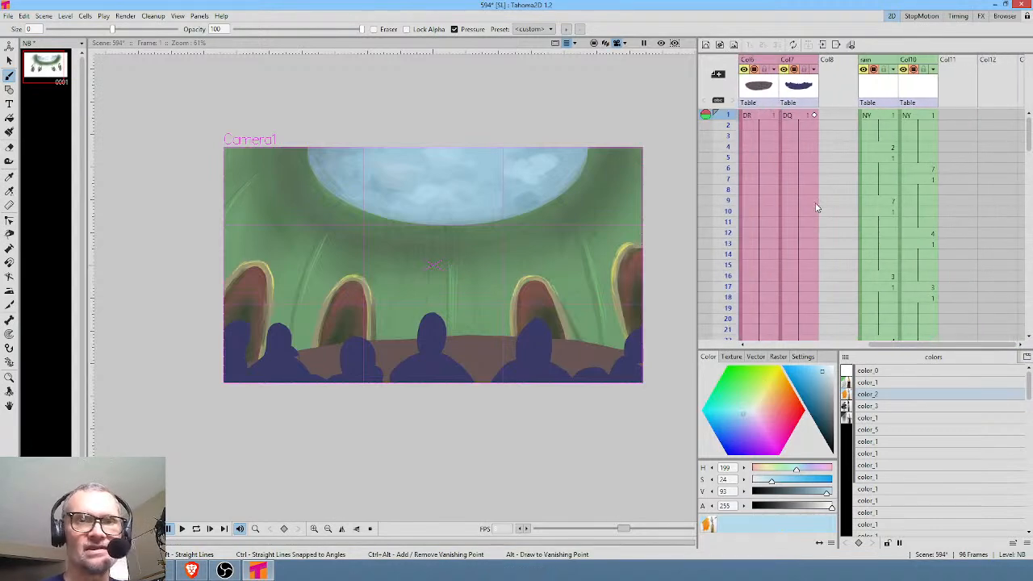
left_click_drag(847, 219, 946, 219)
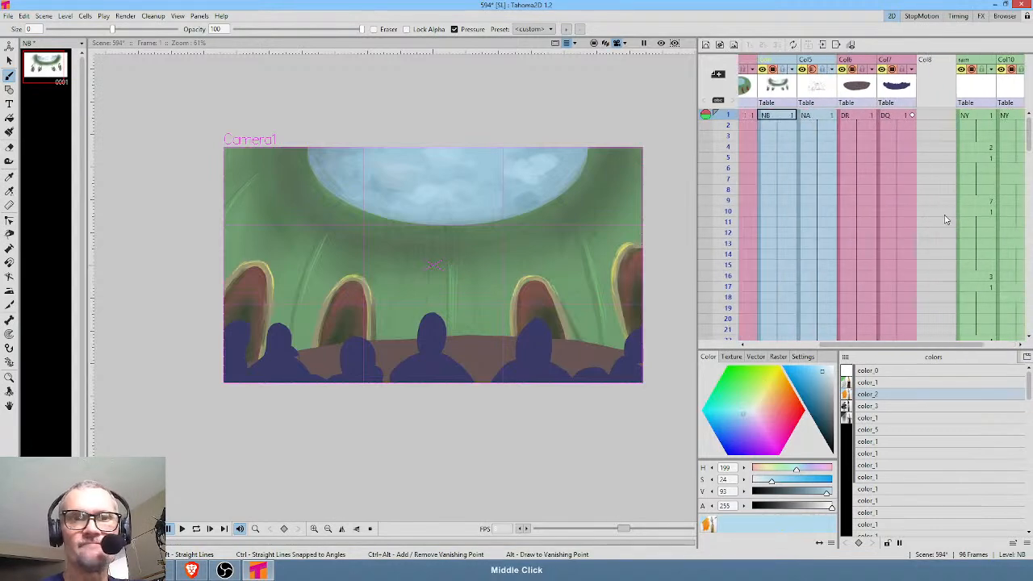
Insert an empty column after the NB column and create a 1920 x 1080 px raster level NC in it.
left_click(789, 90)
key("Insert")
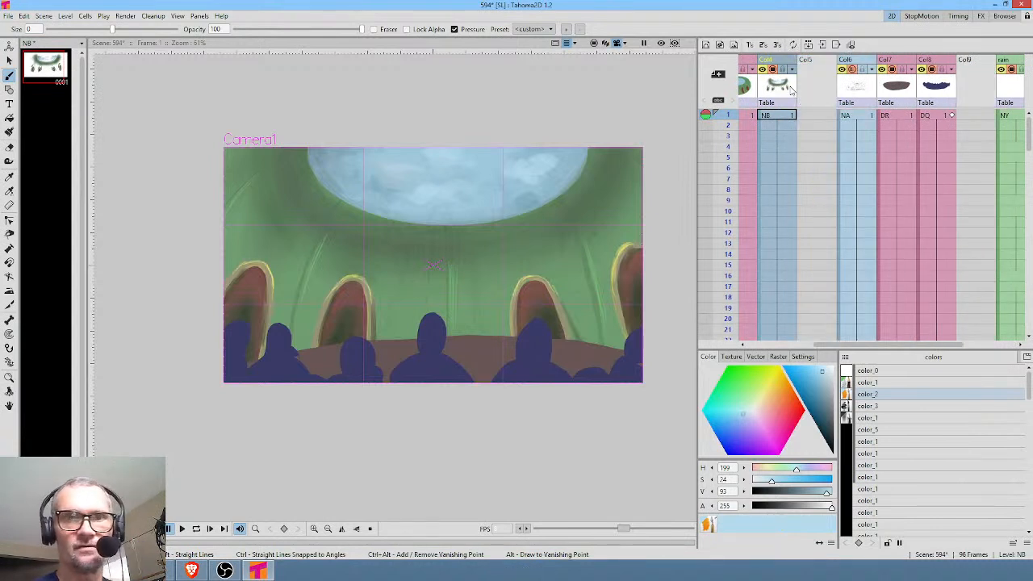
left_click(857, 62)
left_click(817, 115)
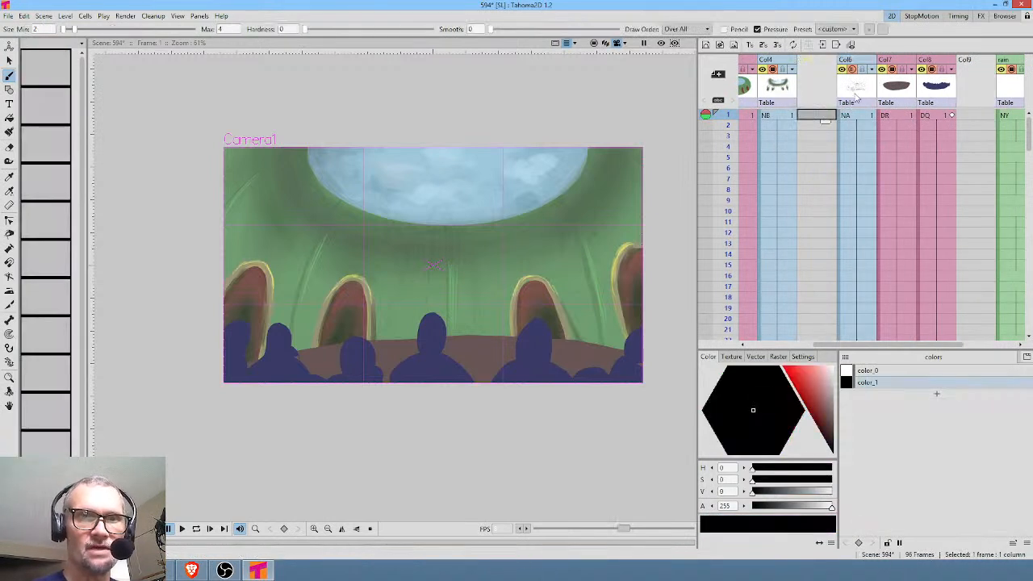
left_click(734, 46)
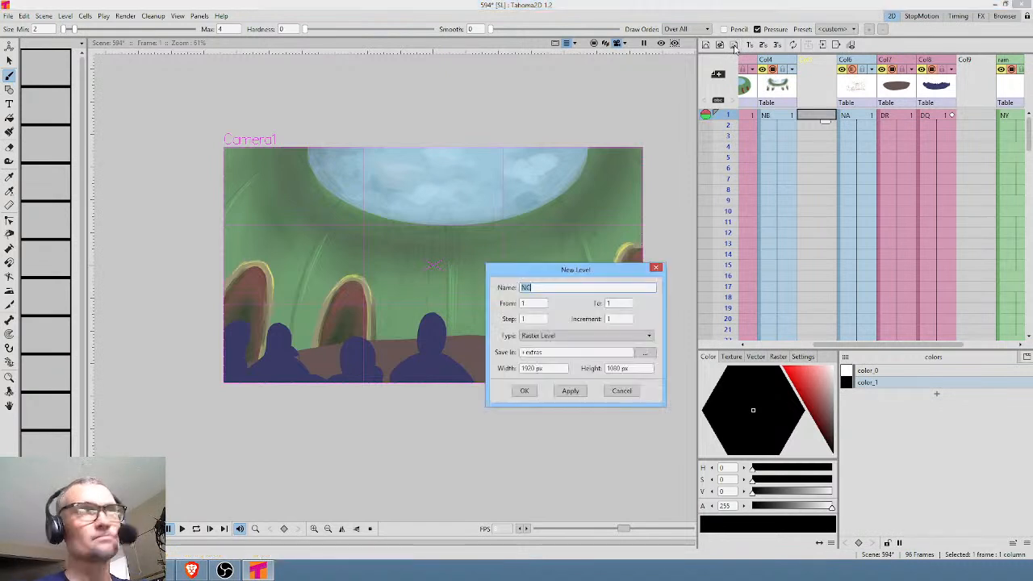
left_click(524, 391)
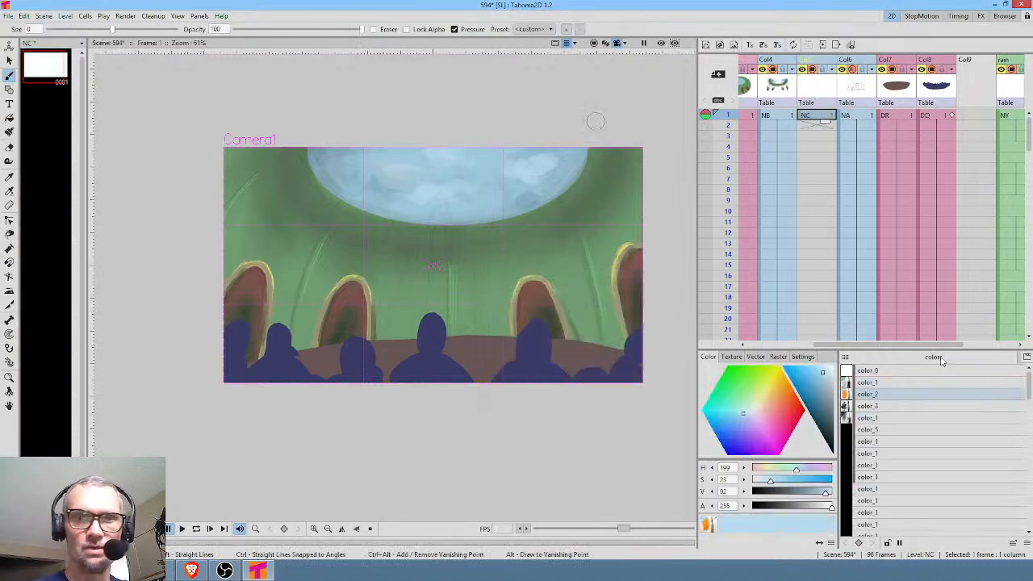
Paint soft white light beams falling from the skylight on level NC and extend its exposure through frame 96.
left_click(891, 420)
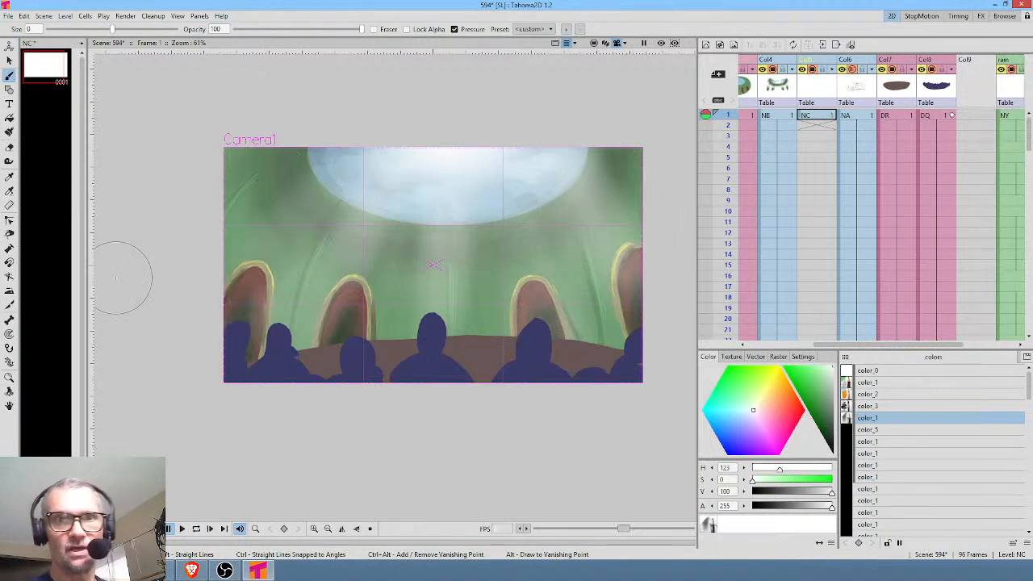
left_click(825, 115)
left_click_drag(830, 123, 823, 246)
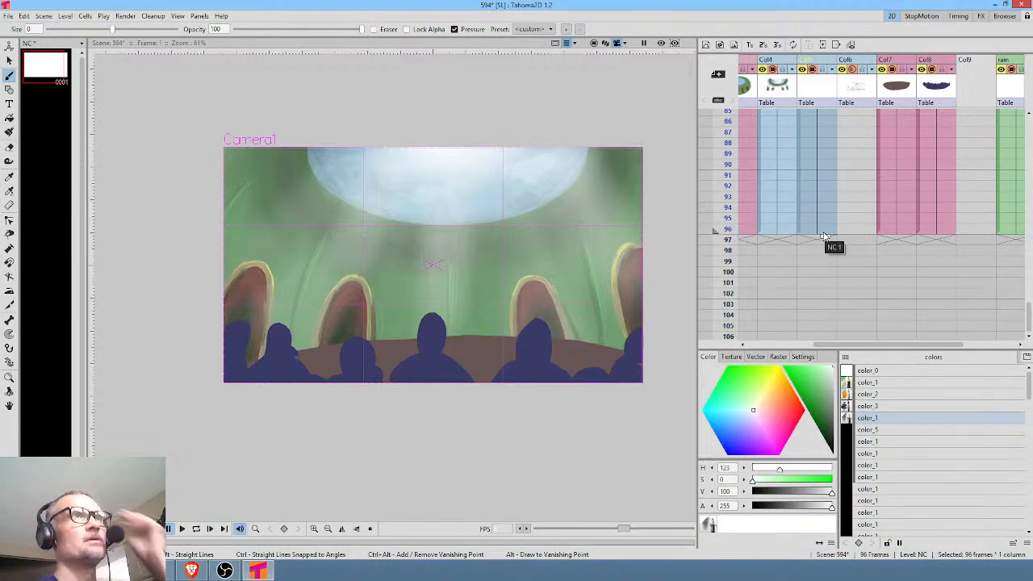
scroll(861, 226, "up", 5)
scroll(861, 226, "up", 9)
Raise the NA sketch column's opacity to 100% and create a new drawing level OF in an empty column after it.
left_click(861, 88)
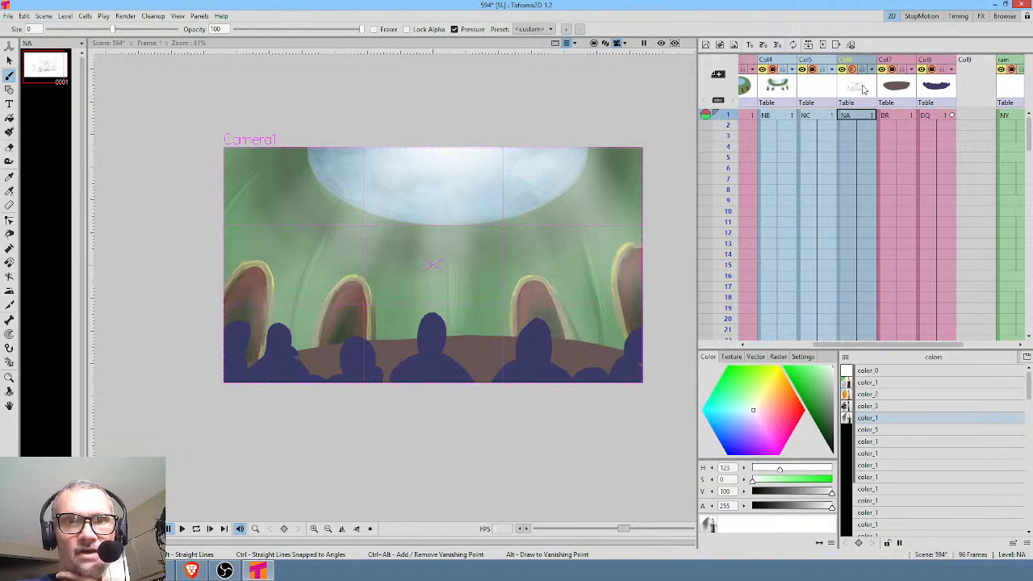
left_click(871, 70)
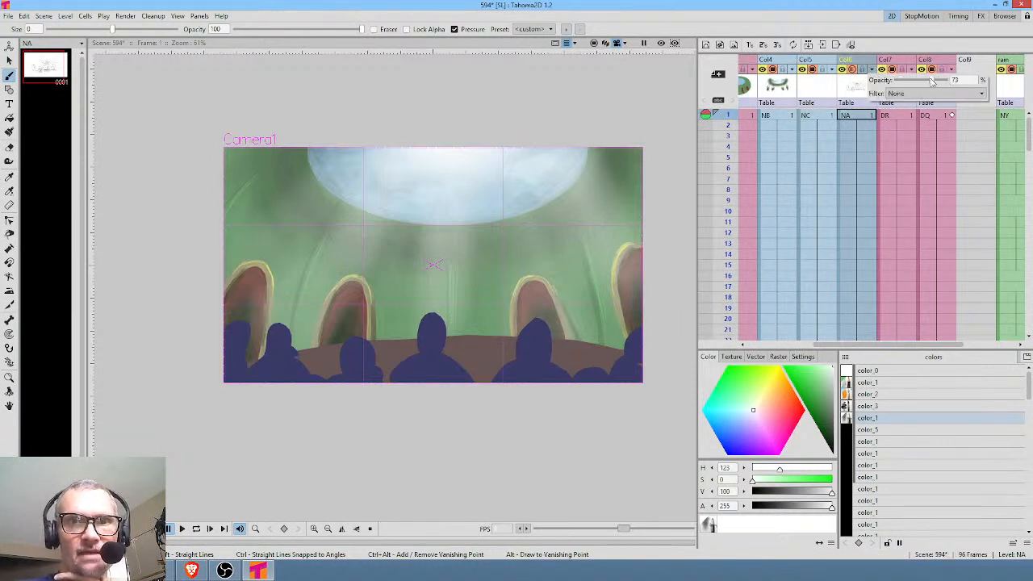
left_click_drag(921, 80, 1014, 97)
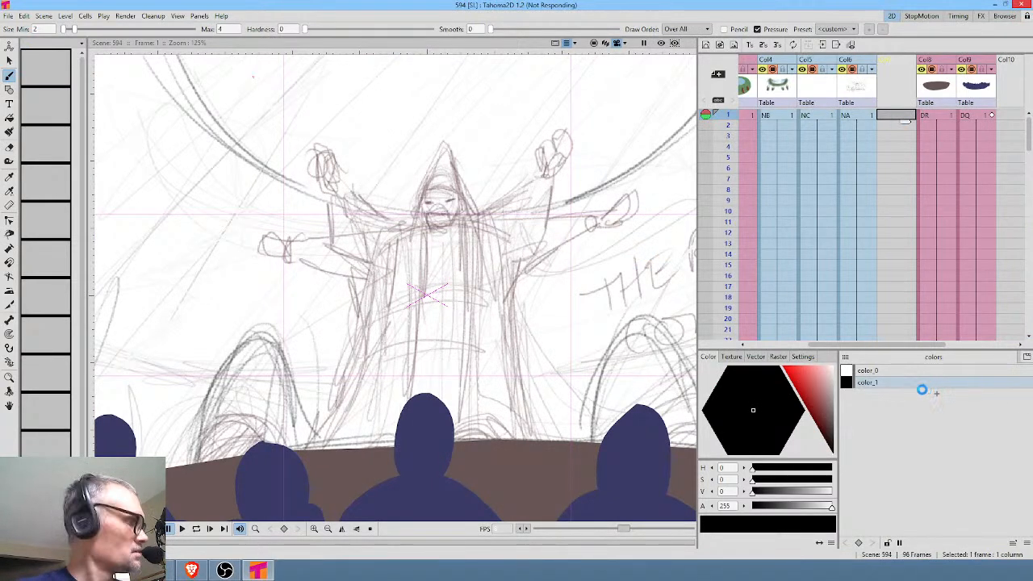
left_click(623, 208)
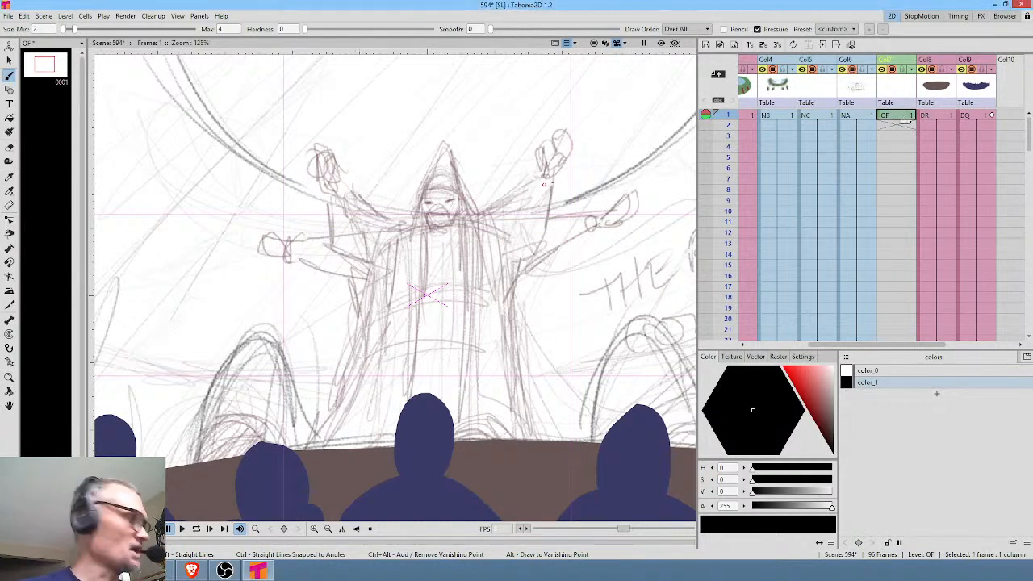
Ink the inner edge of the robed figure's right sleeve in black on level OF, following the sketch.
scroll(514, 295, "up", 3)
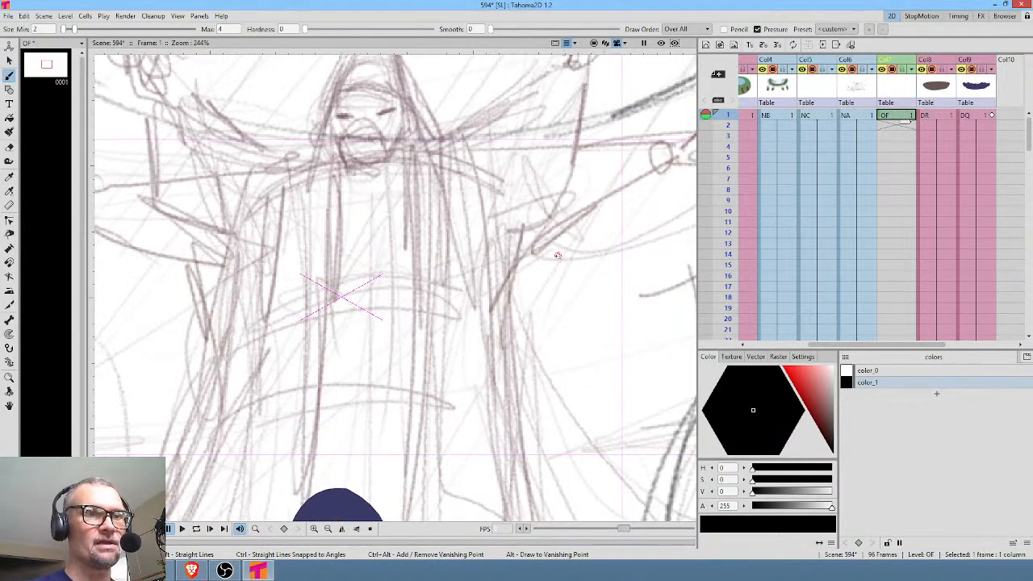
middle_click(494, 250)
left_click_drag(502, 277, 527, 336)
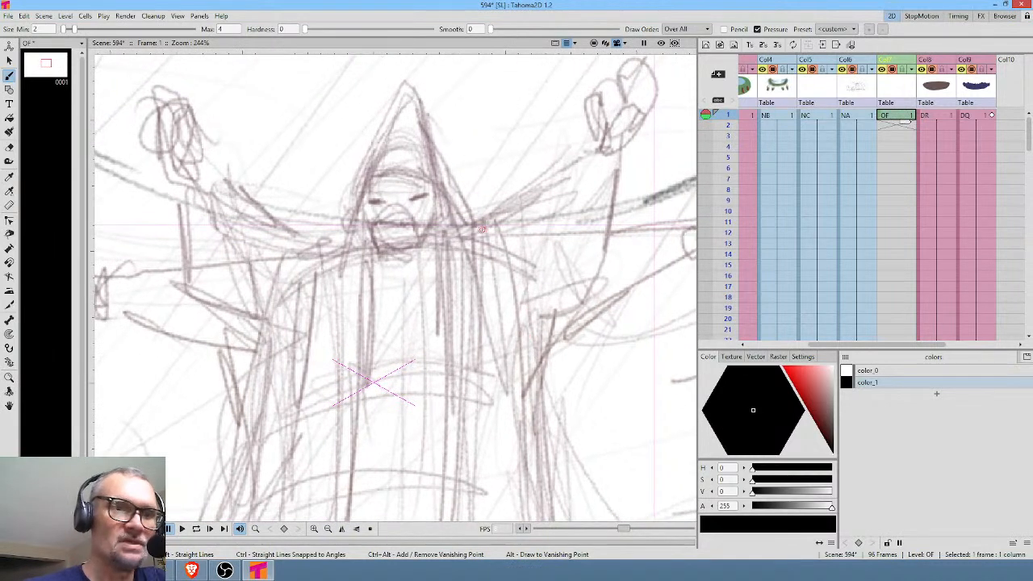
left_click_drag(480, 225, 520, 395)
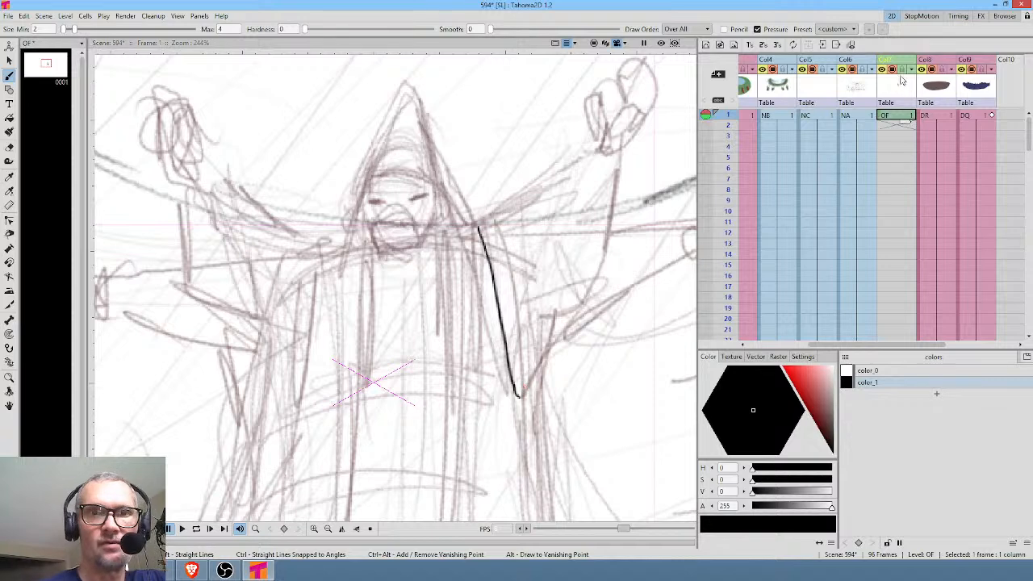
Lower the NA sketch column's opacity to 37% and make level OF the active level again.
left_click(872, 69)
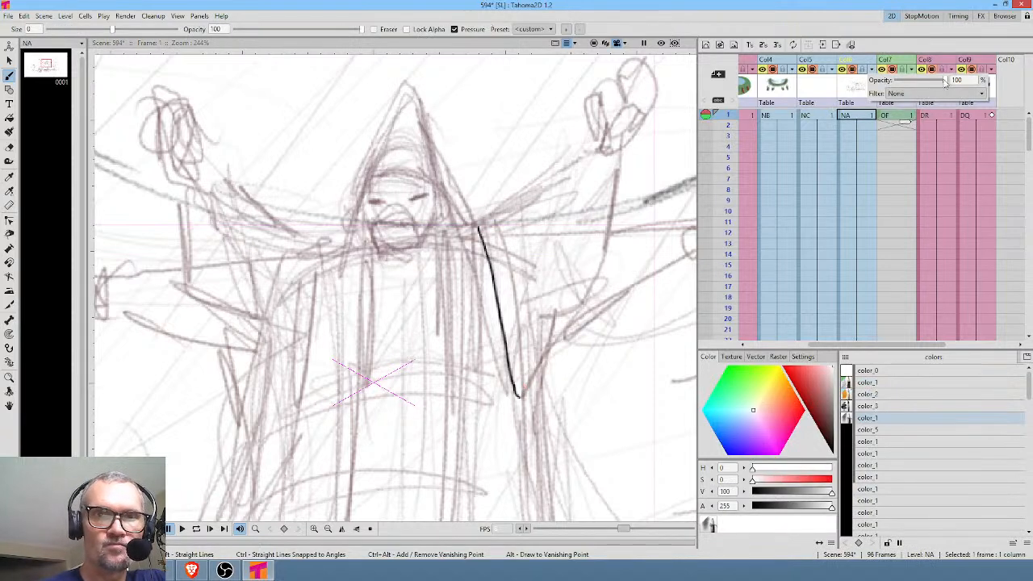
left_click_drag(944, 84, 915, 88)
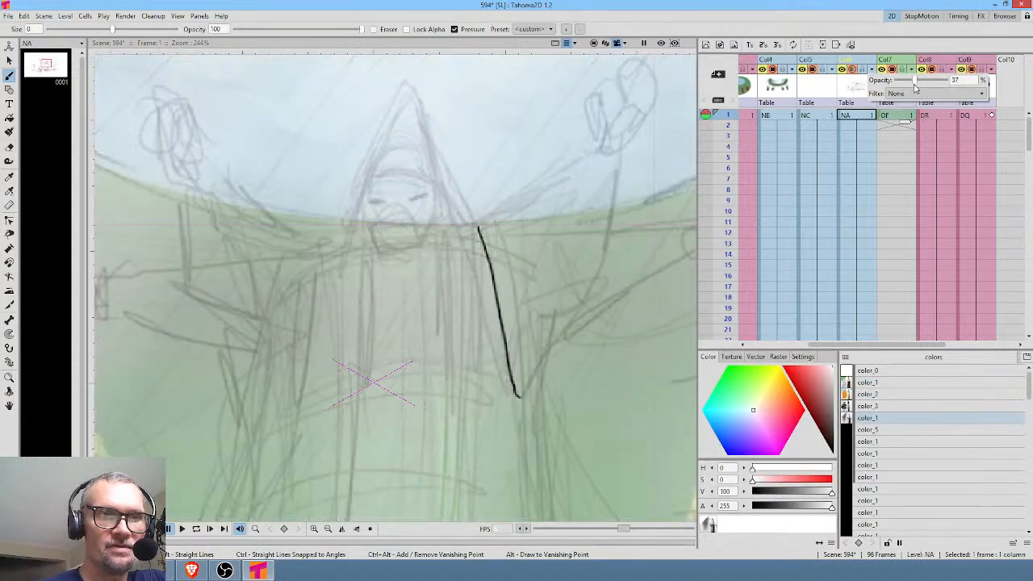
left_click(896, 115)
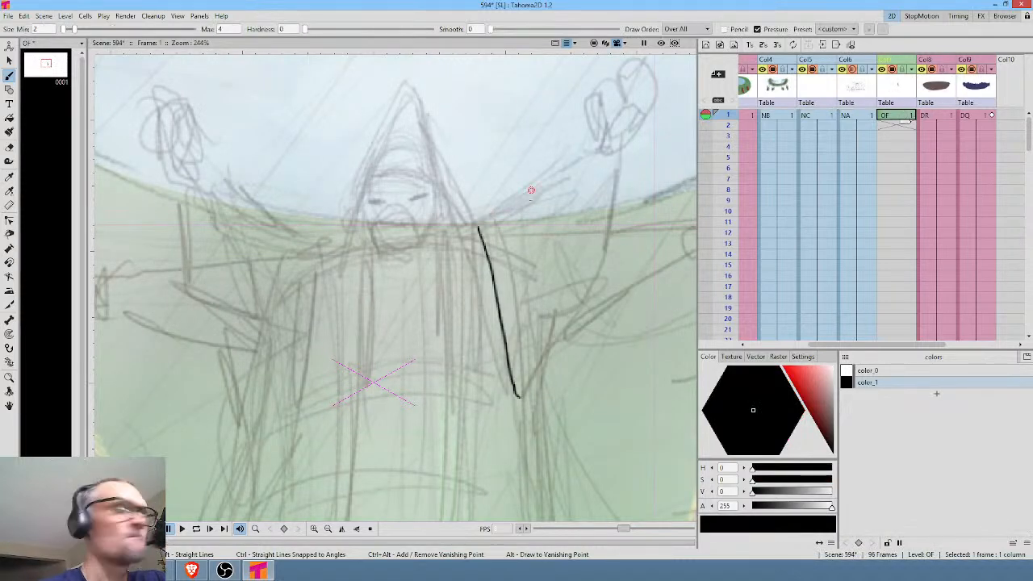
Ink both raised sleeves with their cuffs, fold lines and the gathered cloth at the shoulders.
mouse_move(480, 228)
left_mouse_down()
mouse_move(566, 158)
mouse_move(568, 179)
mouse_move(595, 182)
mouse_move(581, 232)
mouse_move(521, 334)
mouse_move(517, 395)
left_mouse_up()
mouse_move(565, 161)
left_mouse_down()
mouse_move(599, 122)
mouse_move(618, 136)
mouse_move(597, 184)
left_mouse_up()
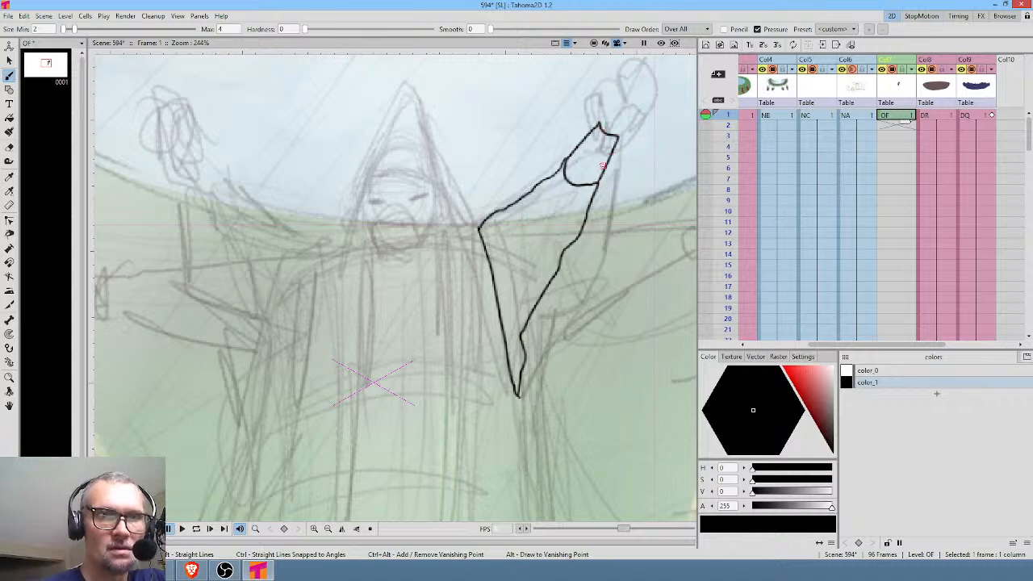
mouse_move(515, 222)
left_mouse_down()
mouse_move(516, 288)
mouse_move(547, 241)
mouse_move(606, 208)
left_mouse_up()
left_click_drag(372, 241, 341, 379)
mouse_move(371, 237)
left_mouse_down()
mouse_move(288, 186)
mouse_move(244, 130)
mouse_move(229, 145)
mouse_move(247, 212)
mouse_move(280, 182)
left_mouse_up()
left_click_drag(251, 215, 303, 325)
mouse_move(310, 259)
left_mouse_down()
mouse_move(315, 325)
mouse_move(305, 310)
left_mouse_up()
mouse_move(372, 240)
left_mouse_down()
mouse_move(382, 259)
mouse_move(393, 241)
left_mouse_up()
left_click_drag(484, 232, 524, 211)
Ink the curved sash around the figure's waist, with two fold lines inside it.
middle_click(603, 303)
left_click_drag(603, 303, 601, 201)
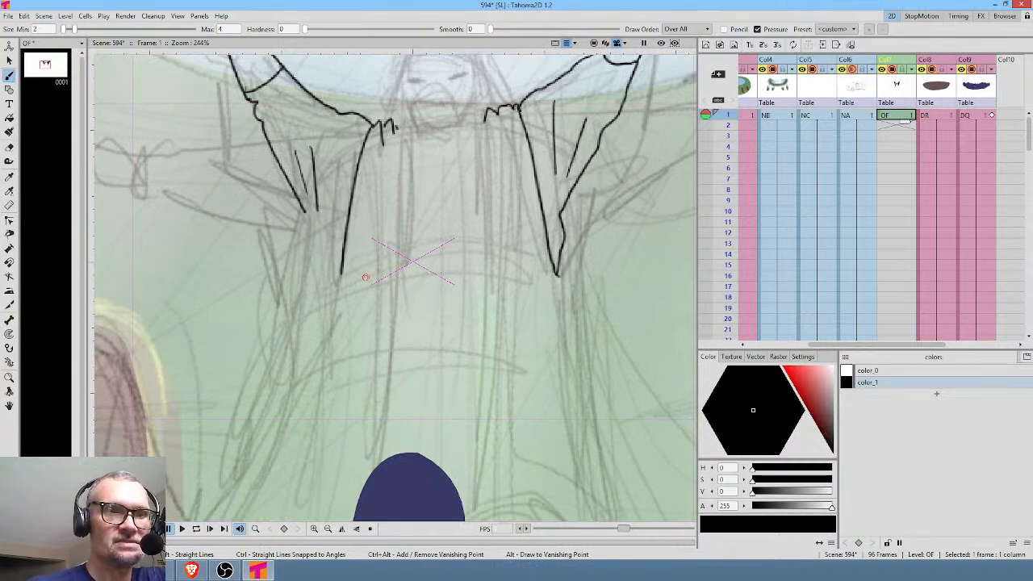
mouse_move(363, 287)
left_mouse_down()
mouse_move(413, 268)
mouse_move(508, 261)
mouse_move(534, 274)
left_mouse_up()
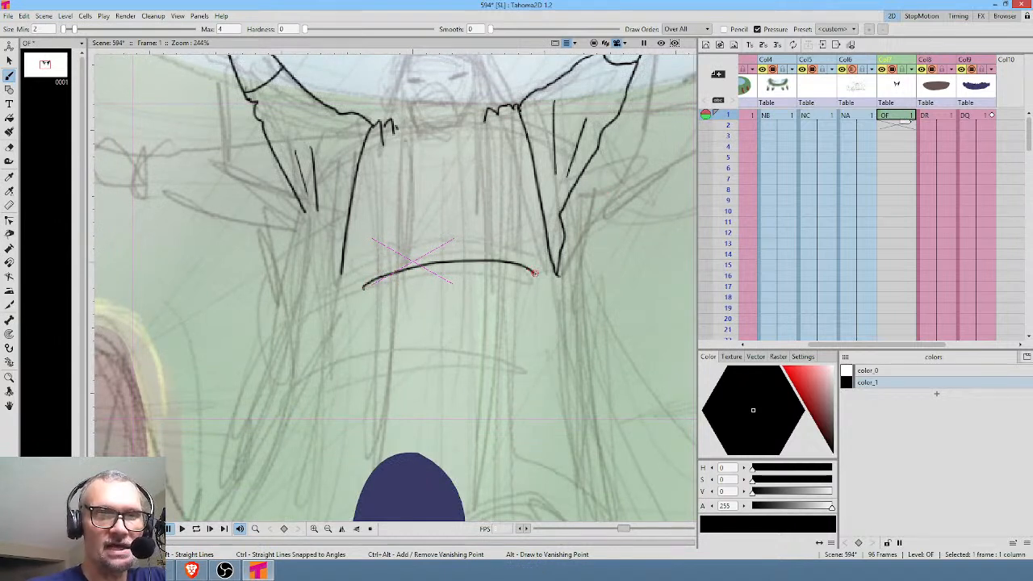
mouse_move(360, 289)
left_mouse_down()
mouse_move(355, 321)
mouse_move(482, 301)
mouse_move(541, 310)
mouse_move(535, 277)
mouse_move(426, 275)
mouse_move(467, 288)
left_mouse_up()
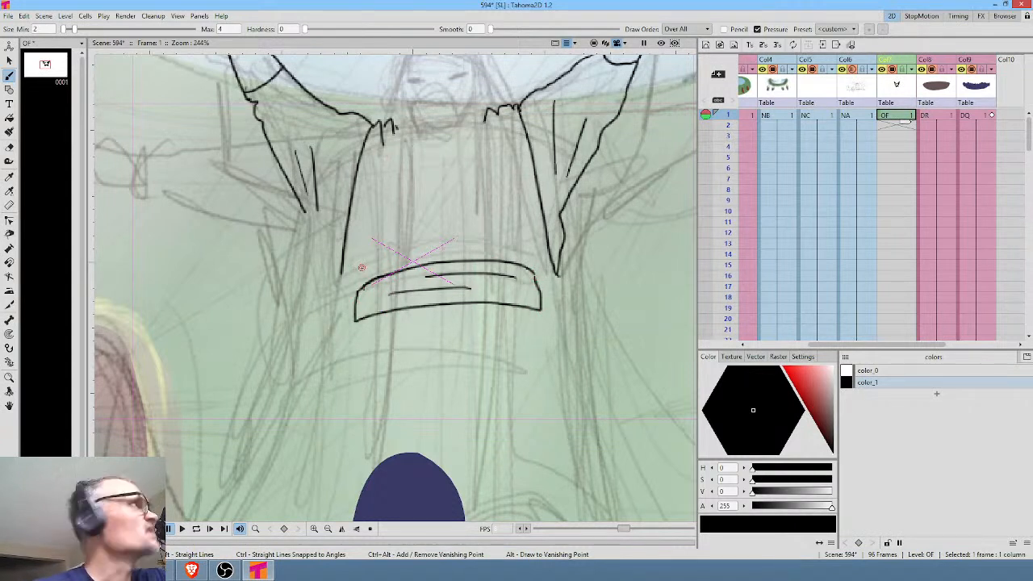
Ink the two robe panels running from the shoulders down to the sash and add fold lines to them.
mouse_move(341, 271)
left_mouse_down()
mouse_move(355, 291)
mouse_move(388, 254)
mouse_move(395, 124)
left_mouse_up()
left_click_drag(486, 123, 487, 257)
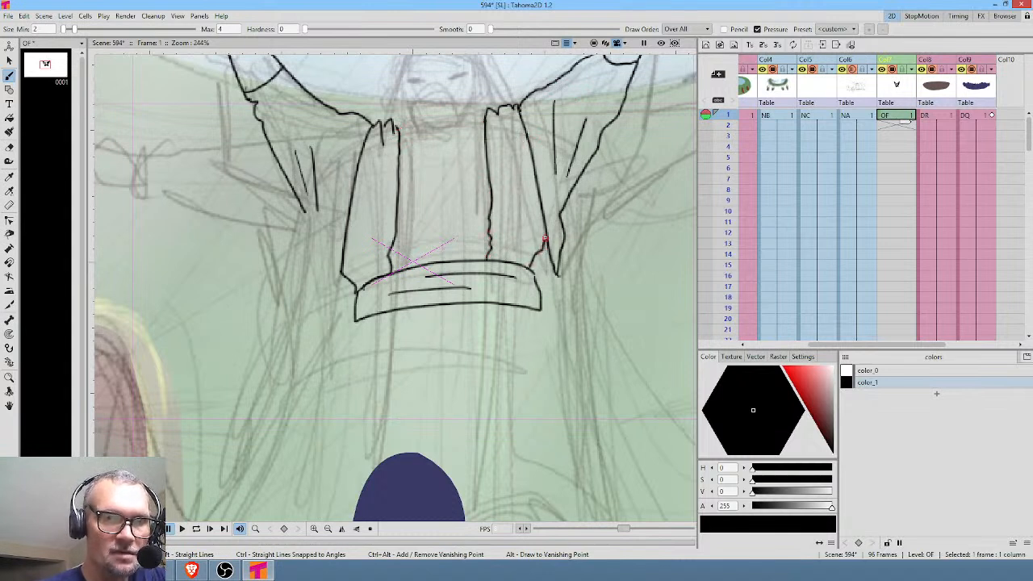
mouse_move(498, 127)
left_mouse_down()
mouse_move(514, 219)
mouse_move(529, 219)
mouse_move(520, 246)
left_mouse_up()
left_click_drag(509, 228, 507, 239)
left_click_drag(381, 175, 374, 227)
left_click_drag(371, 168, 362, 221)
Ink the edges of the two robe panels hanging from the sash to the stage, with folds in the left panel.
left_click_drag(551, 345, 582, 168)
left_click_drag(389, 146, 352, 381)
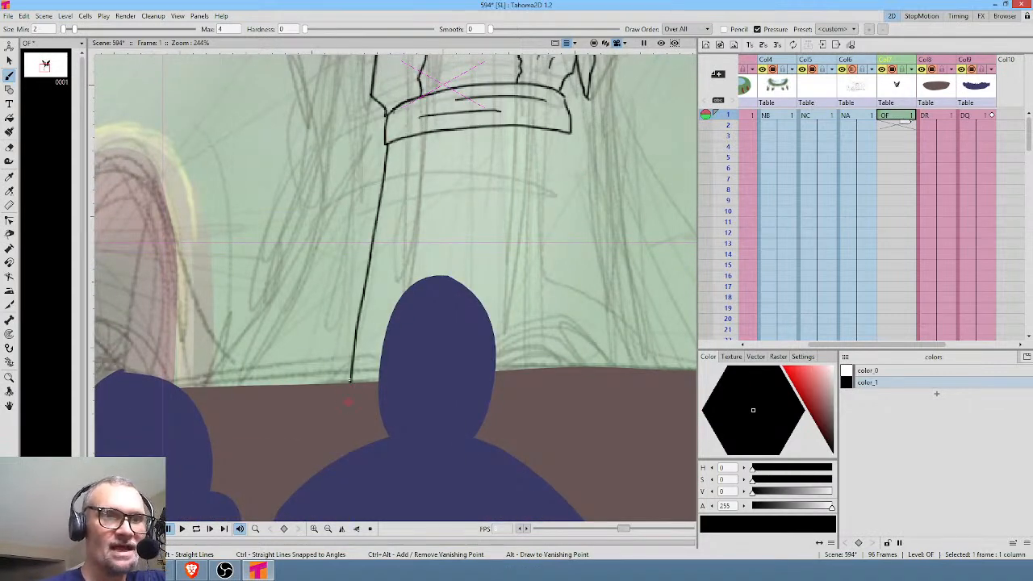
left_click_drag(427, 147, 416, 282)
left_click_drag(408, 166, 391, 319)
left_click_drag(386, 223, 372, 339)
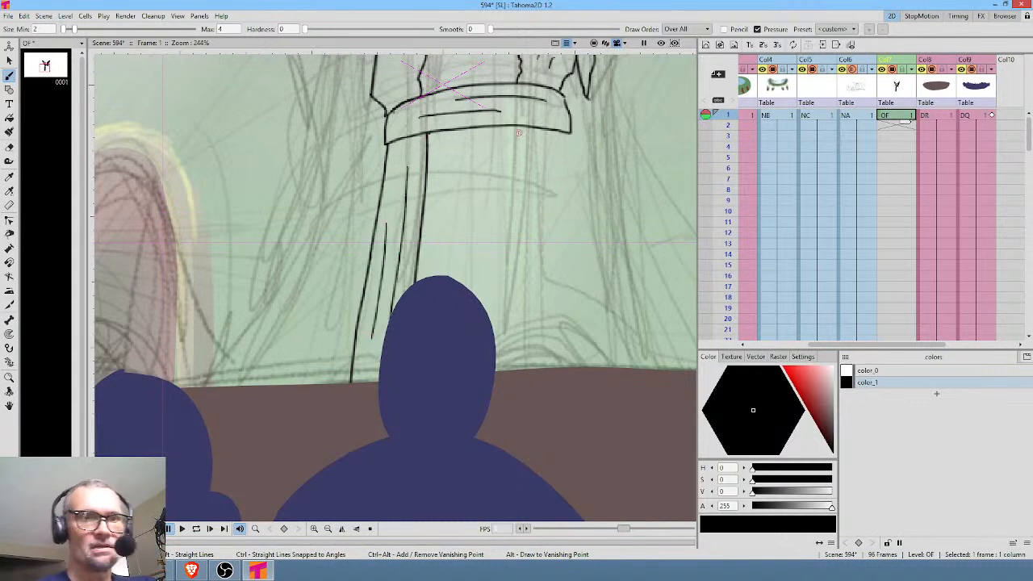
left_click_drag(514, 126, 524, 369)
left_click_drag(556, 127, 586, 367)
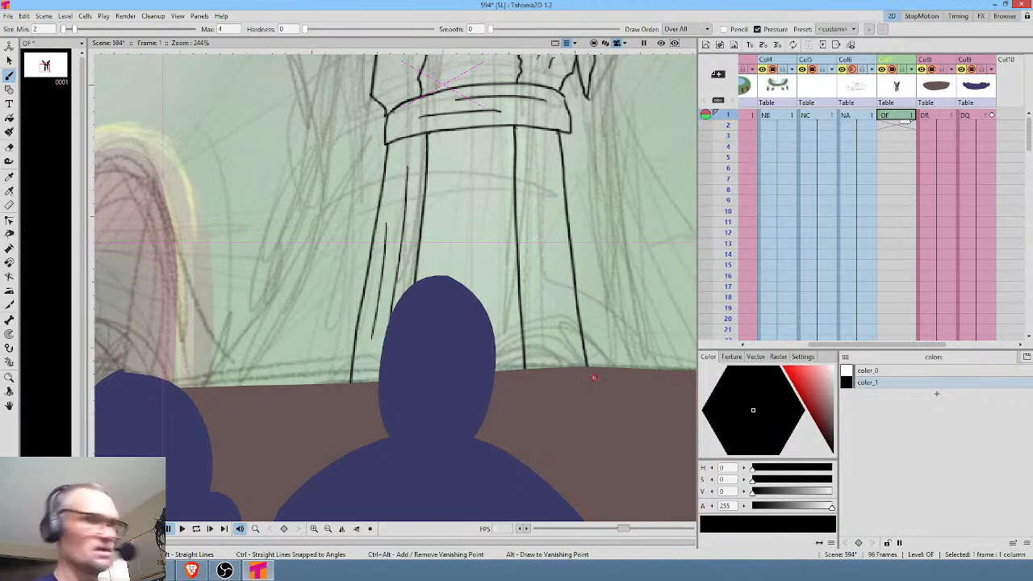
Isolate level OF in the view, close the panels' lower ends, add right panel folds and draw the hem between them.
key("shift+s")
mouse_move(348, 401)
left_mouse_down()
mouse_move(395, 429)
mouse_move(410, 418)
left_mouse_up()
mouse_move(524, 379)
left_mouse_down()
mouse_move(524, 404)
mouse_move(563, 429)
mouse_move(592, 395)
left_mouse_up()
left_click_drag(534, 143, 549, 314)
left_click_drag(551, 183, 556, 295)
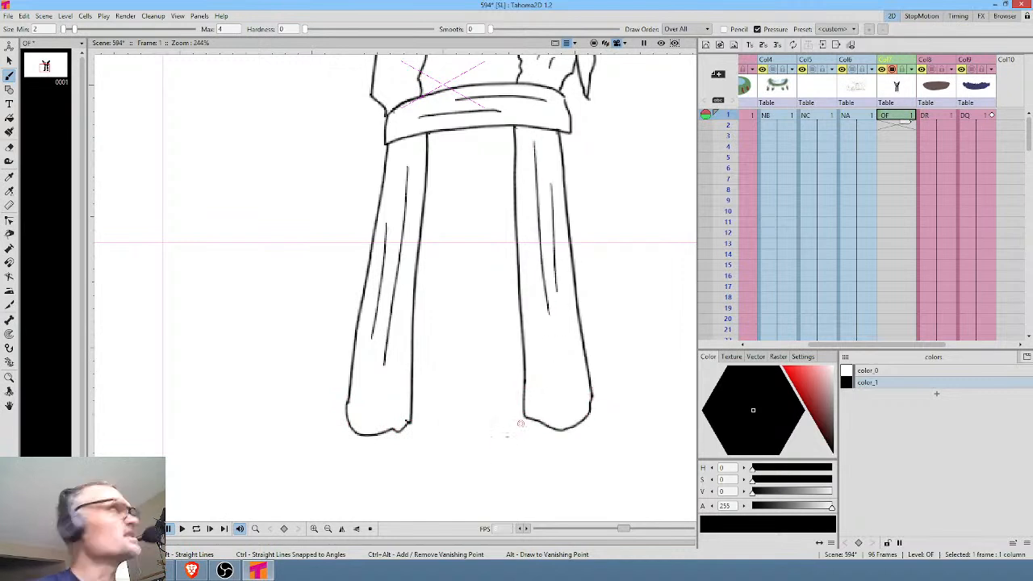
mouse_move(413, 408)
left_mouse_down()
mouse_move(484, 421)
mouse_move(522, 408)
left_mouse_up()
Erase the pointed lower tip of the right sleeve and redraw its lower edge to meet the robe panel.
middle_click(532, 208)
left_click_drag(533, 208, 520, 410)
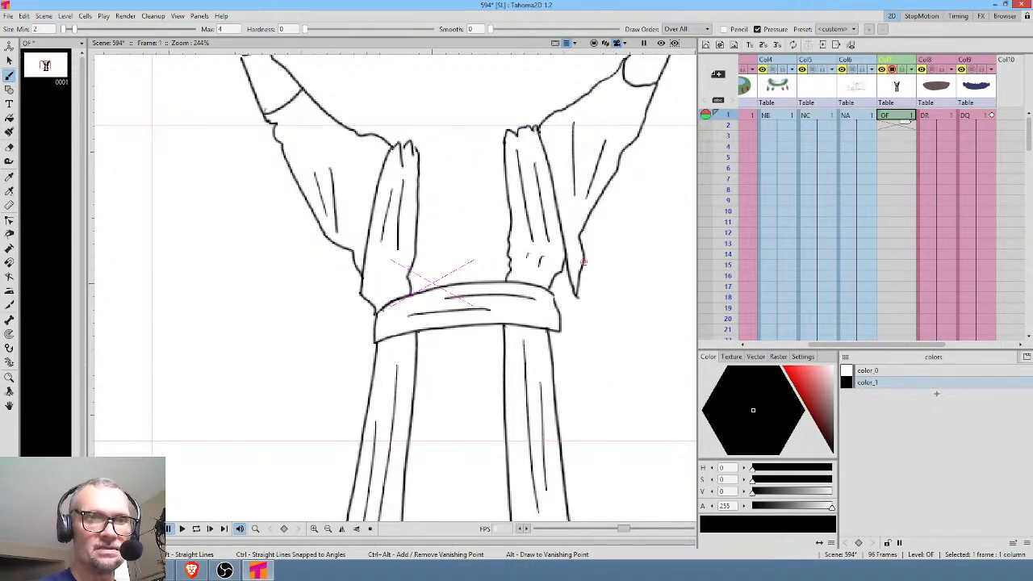
key("a")
mouse_move(588, 226)
left_mouse_down()
mouse_move(579, 251)
mouse_move(601, 294)
left_mouse_up()
key("b")
left_click_drag(568, 265, 587, 221)
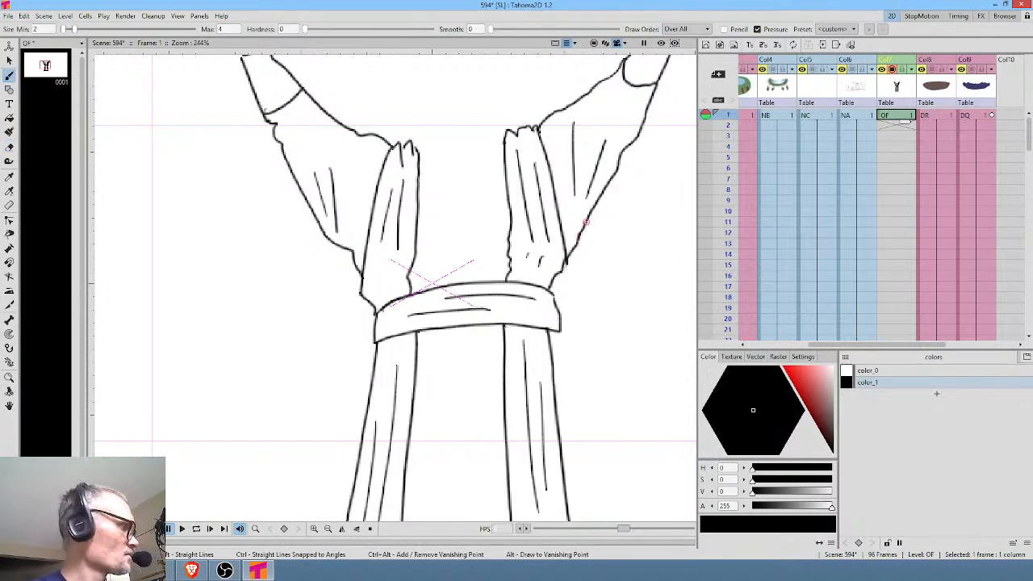
Show the other levels again, draw a curved neckline between the robe panels and erase the panel lines above it.
key("shift+a")
left_click_drag(502, 188, 509, 215)
mouse_move(426, 179)
left_mouse_down()
mouse_move(462, 234)
mouse_move(499, 219)
mouse_move(518, 170)
left_mouse_up()
key("a")
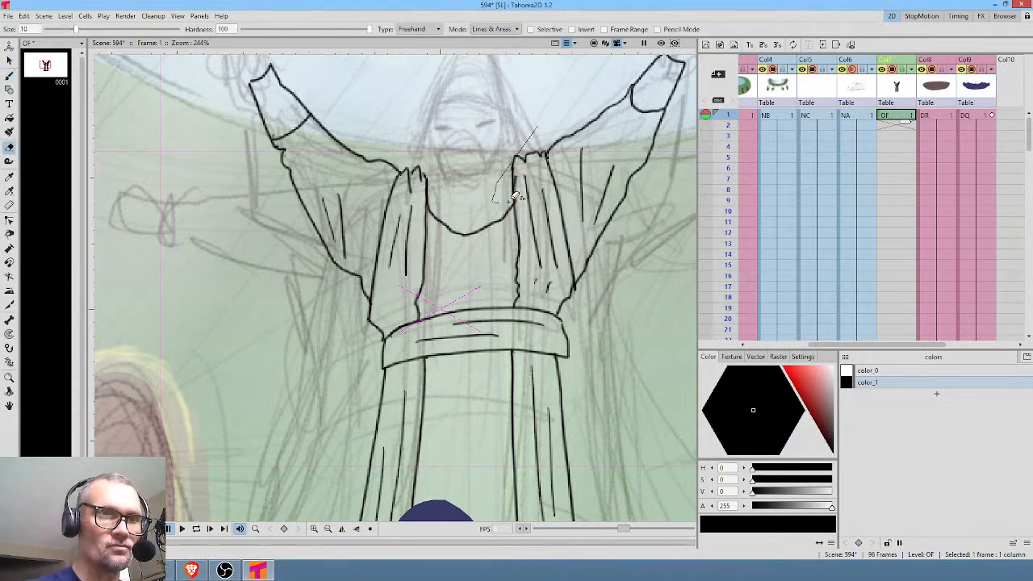
left_click_drag(420, 169, 417, 208)
key("b")
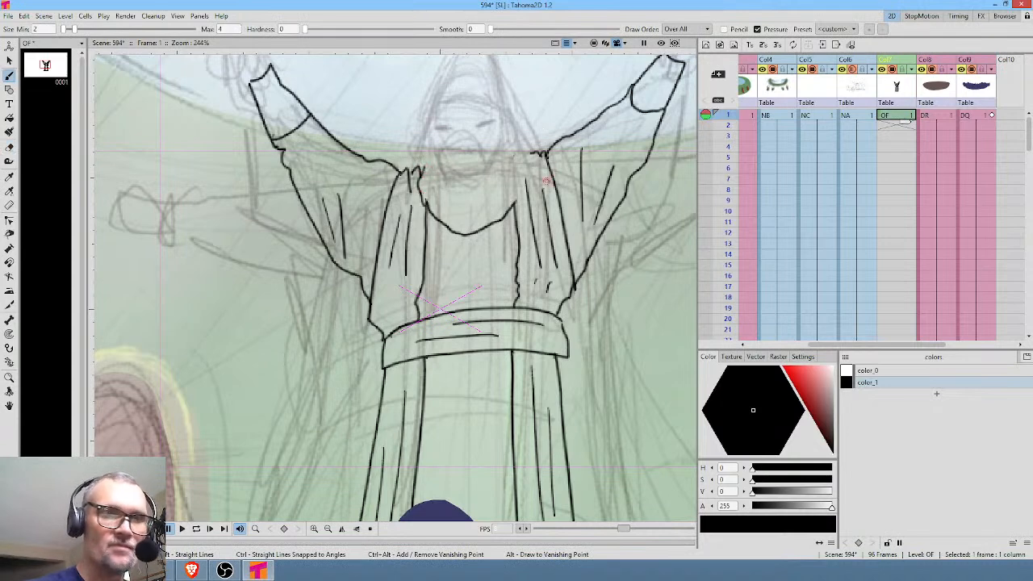
Ink the draped collar with its folds, and add the center line and creases on the chest.
mouse_move(514, 203)
left_mouse_down()
mouse_move(533, 181)
mouse_move(531, 152)
left_mouse_up()
left_click_drag(420, 175, 434, 156)
mouse_move(438, 205)
left_mouse_down()
mouse_move(486, 217)
mouse_move(507, 175)
left_mouse_up()
mouse_move(471, 238)
left_mouse_down()
mouse_move(471, 279)
mouse_move(505, 287)
left_mouse_up()
left_click_drag(453, 276, 478, 267)
Ink the robe's vertical center line below the sash and undo the stray last stroke.
left_click_drag(547, 363, 568, 155)
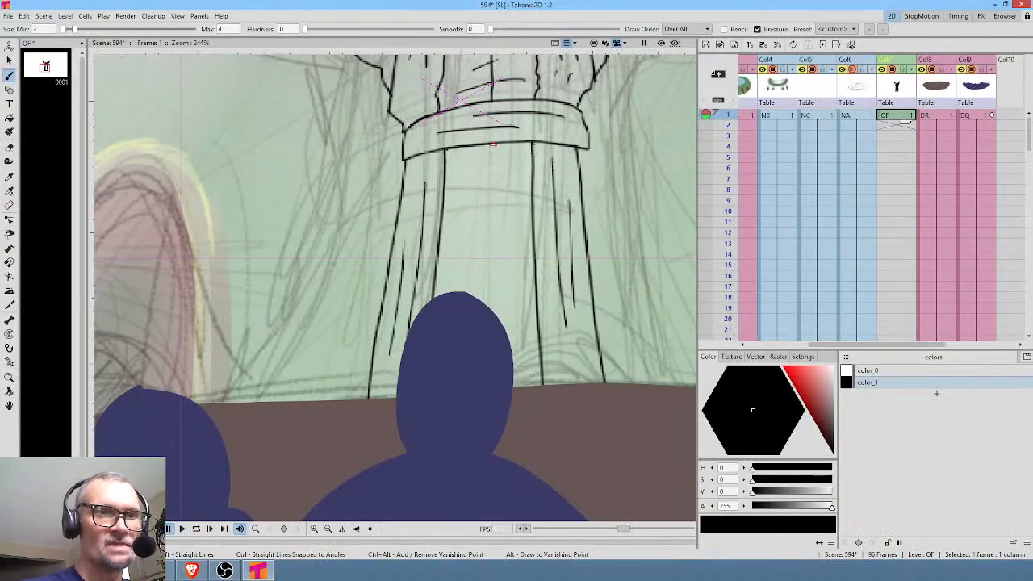
left_click_drag(492, 151, 496, 387)
mouse_move(534, 167)
left_mouse_down()
mouse_move(502, 301)
mouse_move(510, 332)
mouse_move(468, 343)
mouse_move(465, 452)
left_mouse_up()
key("ctrl+z")
left_click_drag(492, 202, 495, 401)
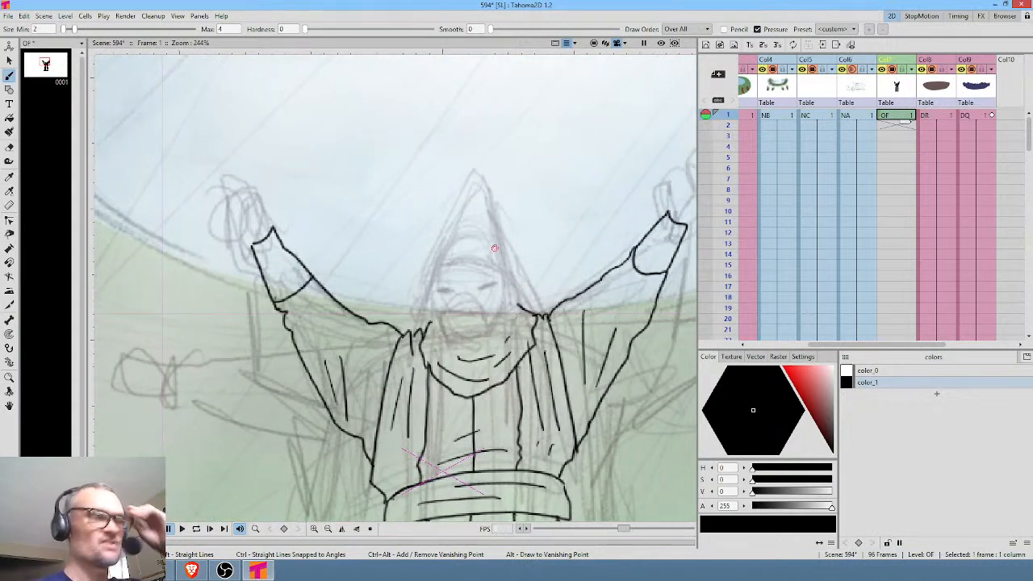
Redraw the forehead line under the hood and ink the figure's eyebrows and eyes.
left_click_drag(441, 276, 495, 270)
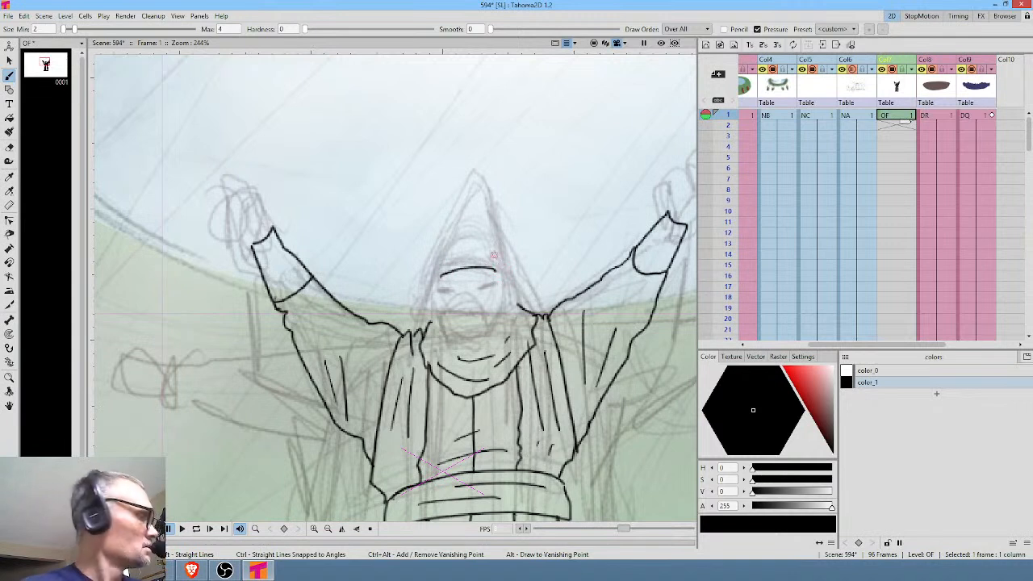
key("ctrl+z")
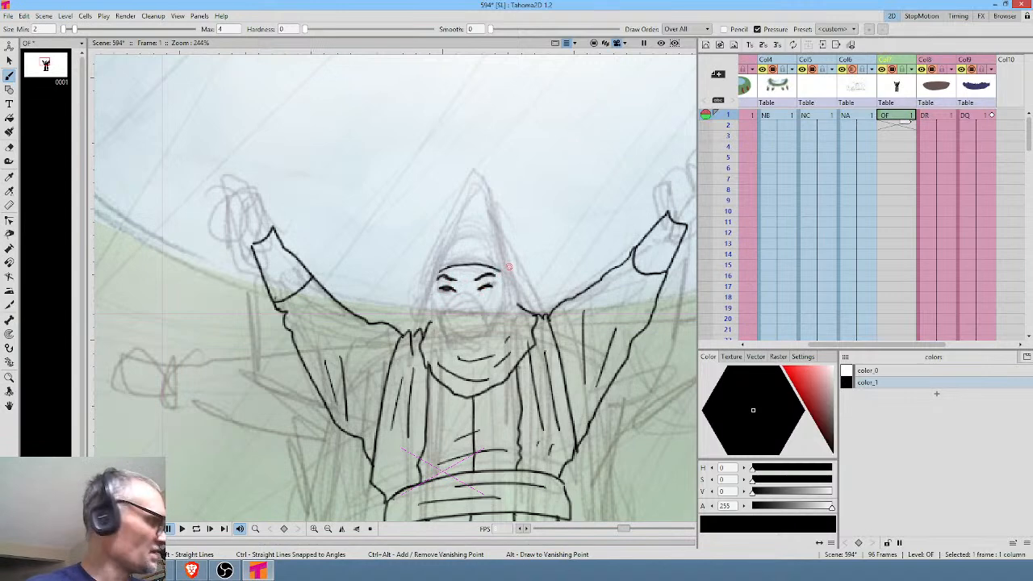
Erase both eyes and the left eyebrow, and redraw that eyebrow slanting down toward the nose.
key("alt+0")
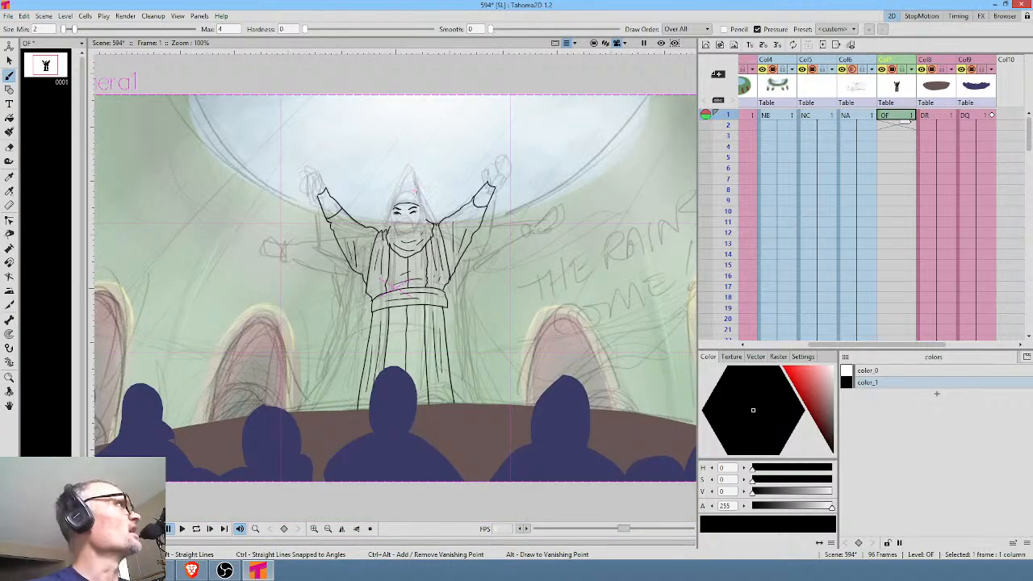
left_click_drag(407, 246, 529, 292)
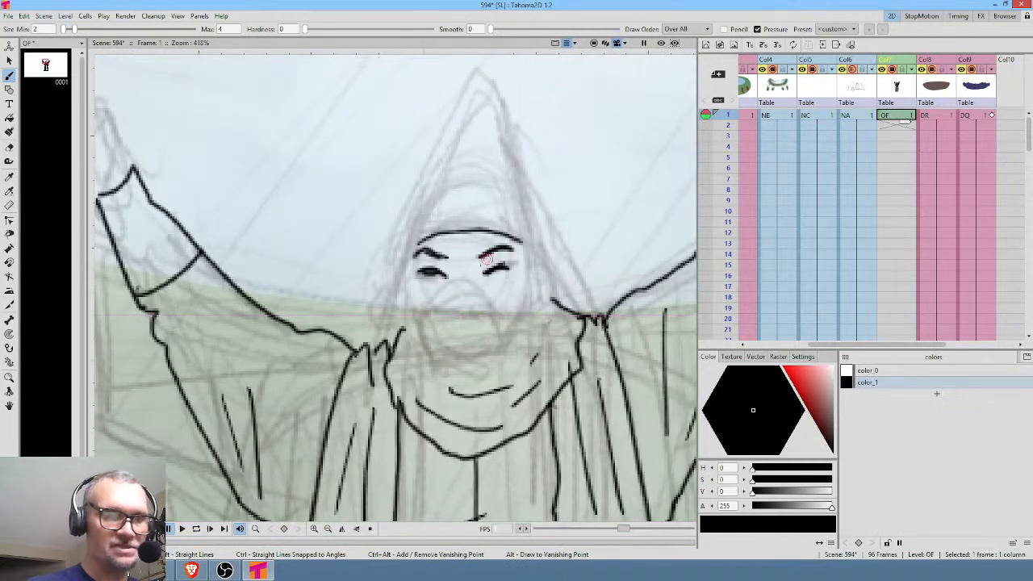
key("a")
mouse_move(417, 274)
left_mouse_down()
mouse_move(461, 260)
mouse_move(482, 275)
left_mouse_up()
left_click_drag(454, 240, 478, 224)
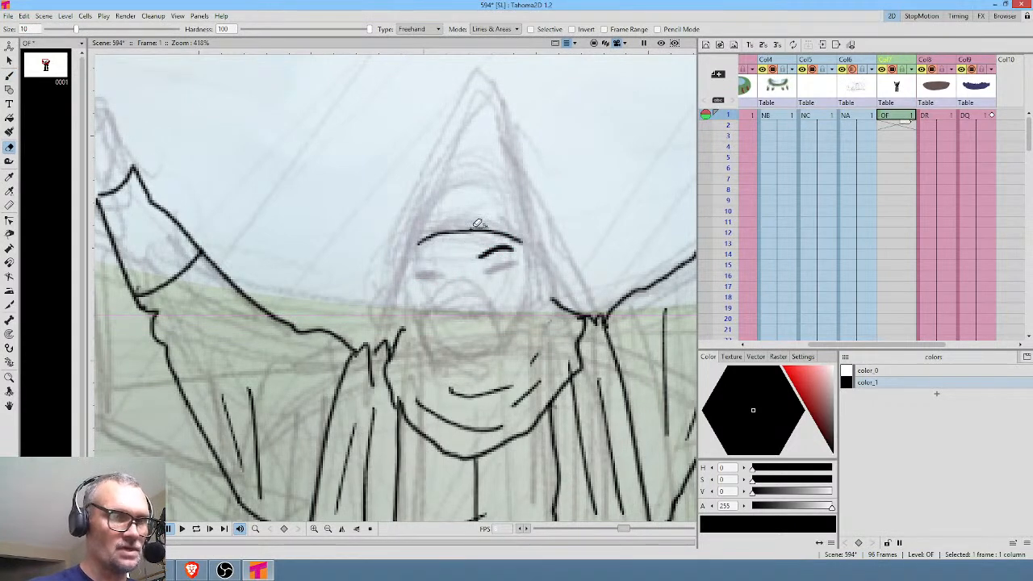
key("b")
mouse_move(446, 260)
left_mouse_down()
mouse_move(418, 258)
mouse_move(428, 265)
mouse_move(452, 261)
left_mouse_up()
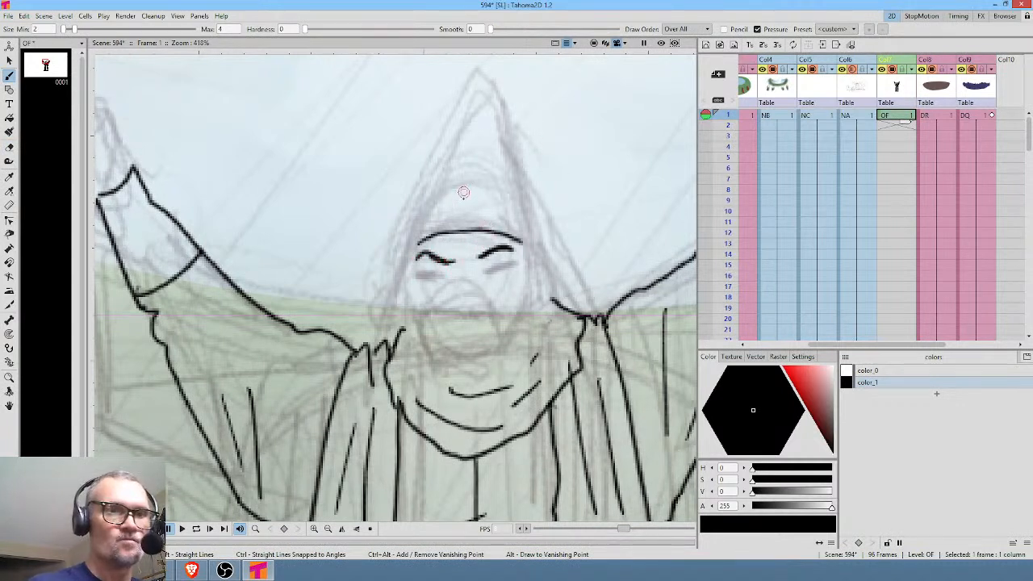
Ink a round emblem above the forehead, both ears and the sides of the jaw.
mouse_move(467, 192)
left_mouse_down()
mouse_move(448, 205)
mouse_move(472, 215)
mouse_move(479, 195)
mouse_move(457, 192)
left_mouse_up()
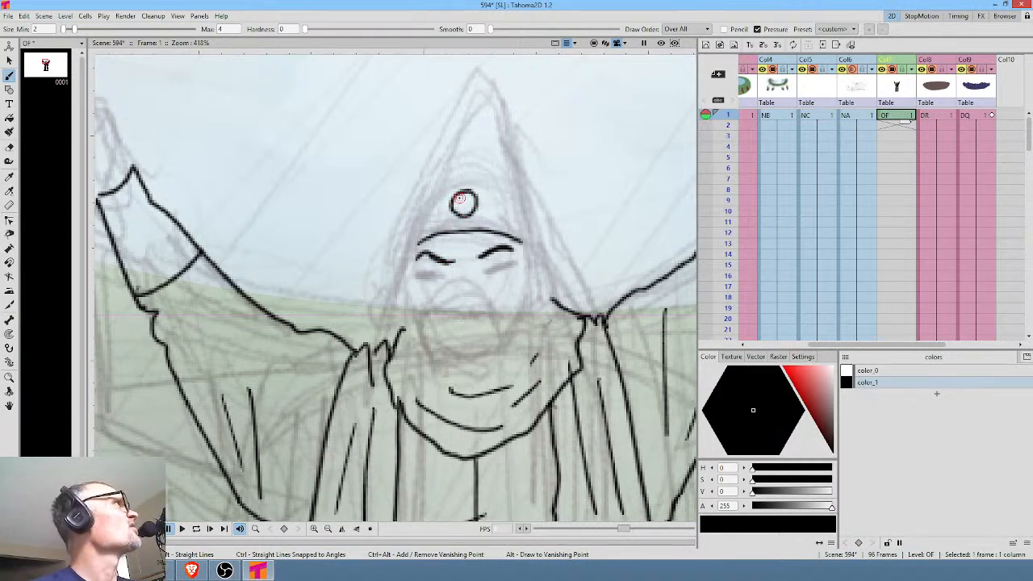
mouse_move(406, 284)
left_mouse_down()
mouse_move(394, 306)
mouse_move(411, 317)
left_mouse_up()
mouse_move(534, 275)
left_mouse_down()
mouse_move(546, 295)
mouse_move(527, 308)
left_mouse_up()
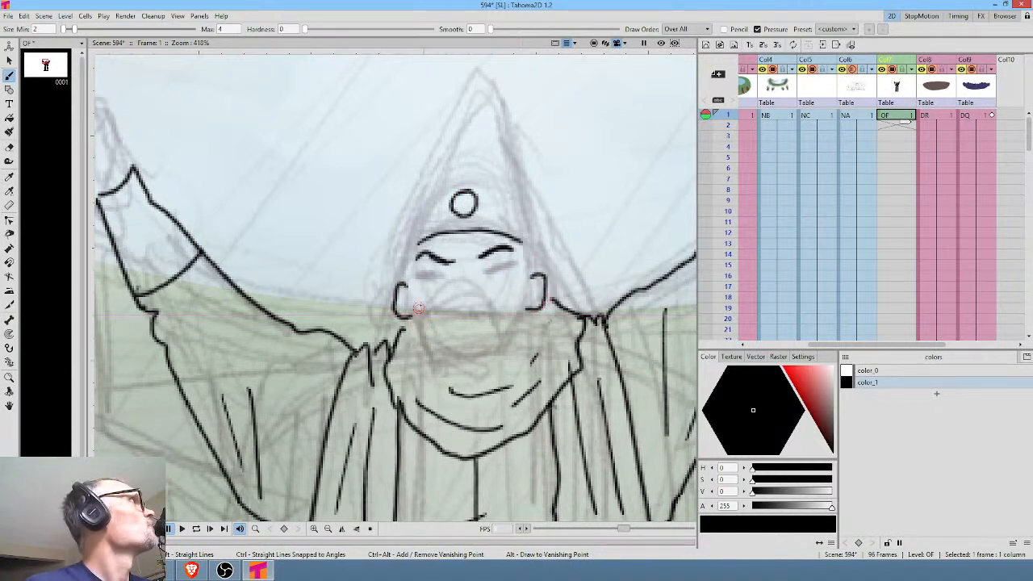
left_click_drag(412, 321, 421, 346)
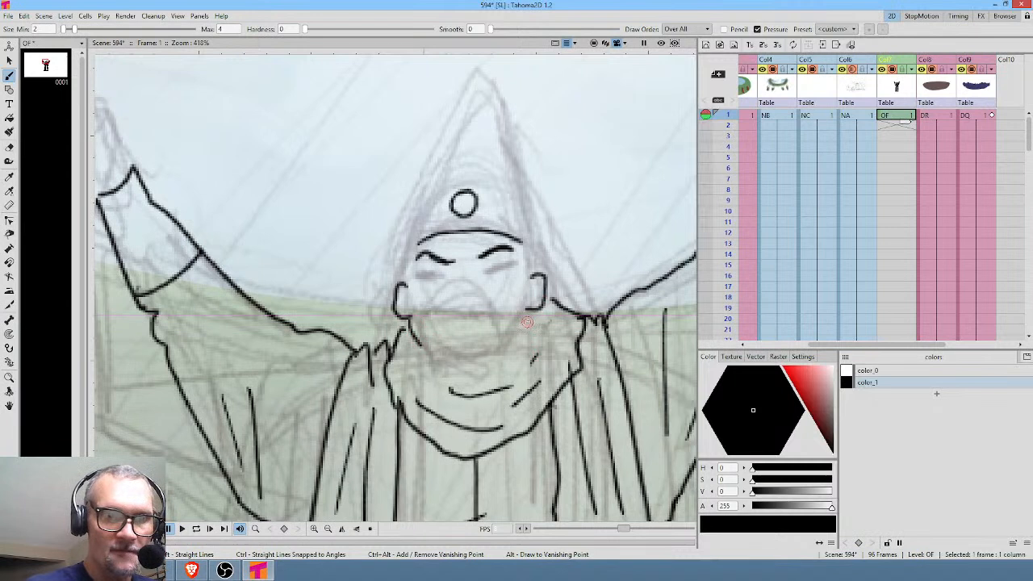
left_click_drag(529, 304, 525, 333)
Ink a wide-open rectangular mouth across the lower face, just above the draped collar.
left_click_drag(443, 366, 495, 364)
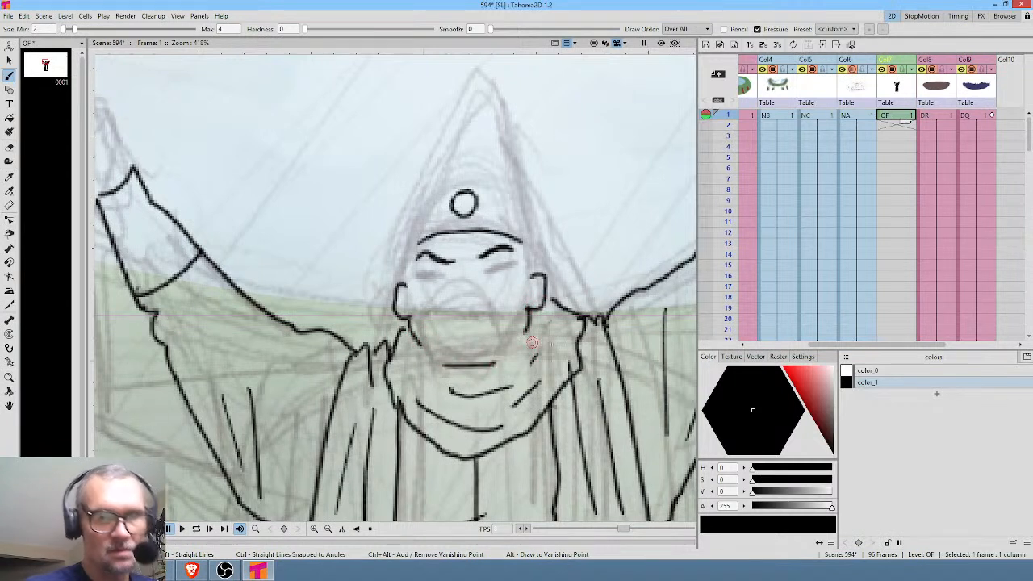
mouse_move(428, 346)
left_mouse_down()
mouse_move(428, 310)
mouse_move(497, 306)
mouse_move(500, 346)
left_mouse_up()
mouse_move(499, 310)
left_mouse_down()
mouse_move(500, 348)
mouse_move(446, 312)
mouse_move(427, 333)
mouse_move(429, 358)
mouse_move(501, 348)
left_mouse_up()
mouse_move(456, 316)
left_mouse_down()
mouse_move(496, 311)
mouse_move(496, 363)
left_mouse_up()
mouse_move(429, 358)
left_mouse_down()
mouse_move(509, 356)
mouse_move(542, 319)
left_mouse_up()
key("alt+0")
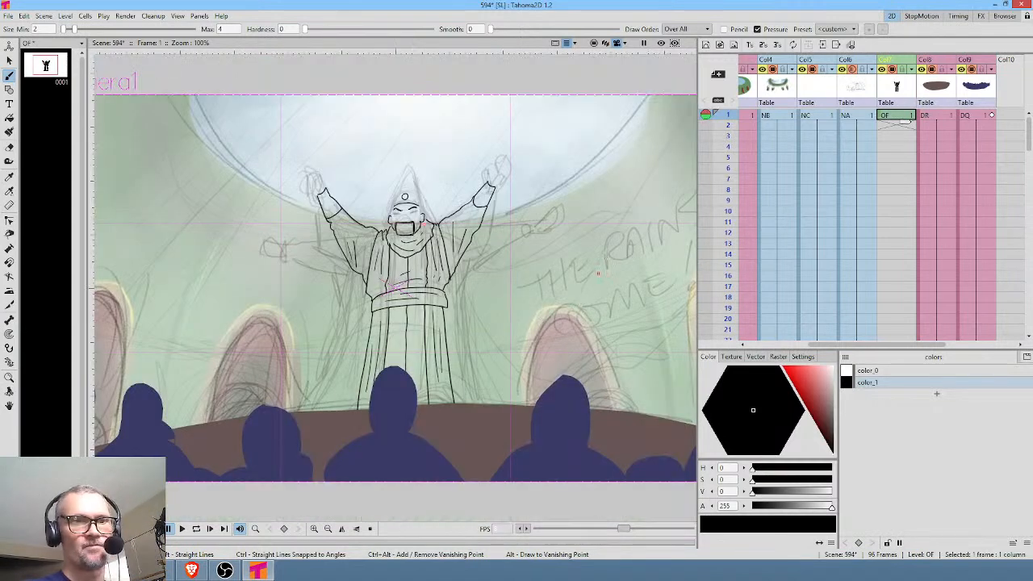
Ink the squinting eyes, the frown creases between the eyebrows and the wrinkles below the eyes.
scroll(365, 231, "up", 5)
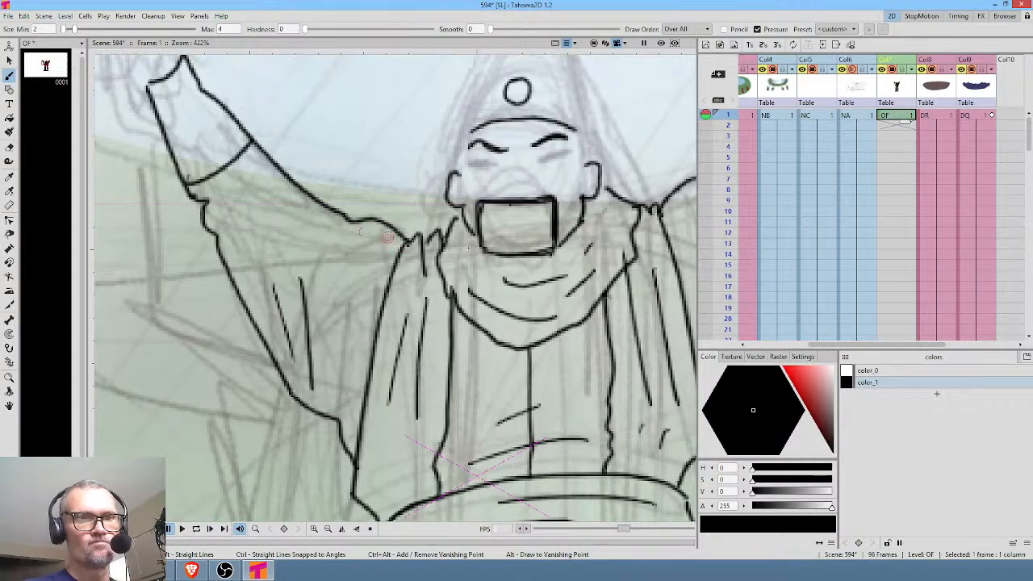
mouse_move(510, 233)
left_mouse_down()
mouse_move(399, 323)
mouse_move(336, 414)
left_mouse_up()
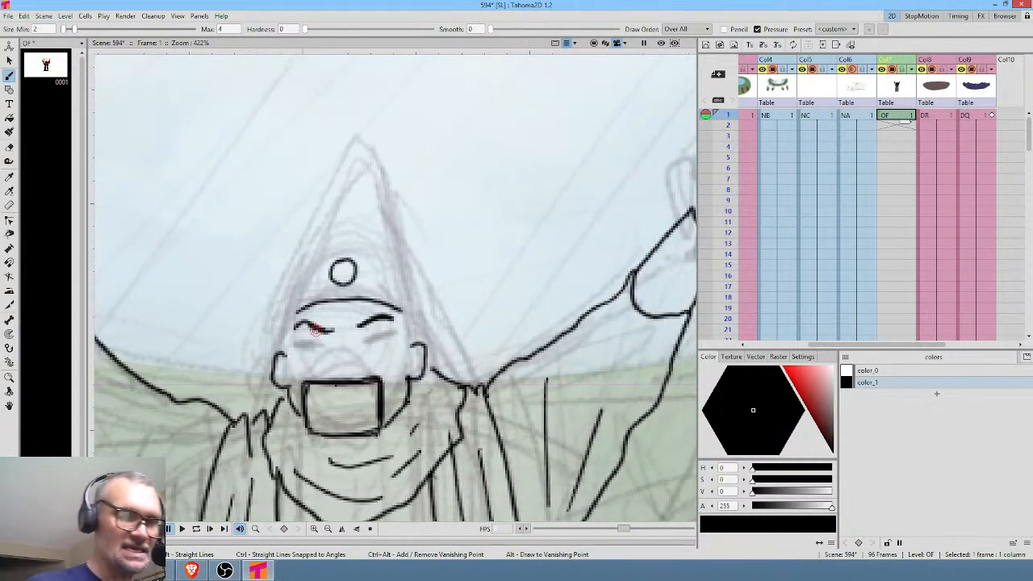
left_click_drag(320, 344, 303, 344)
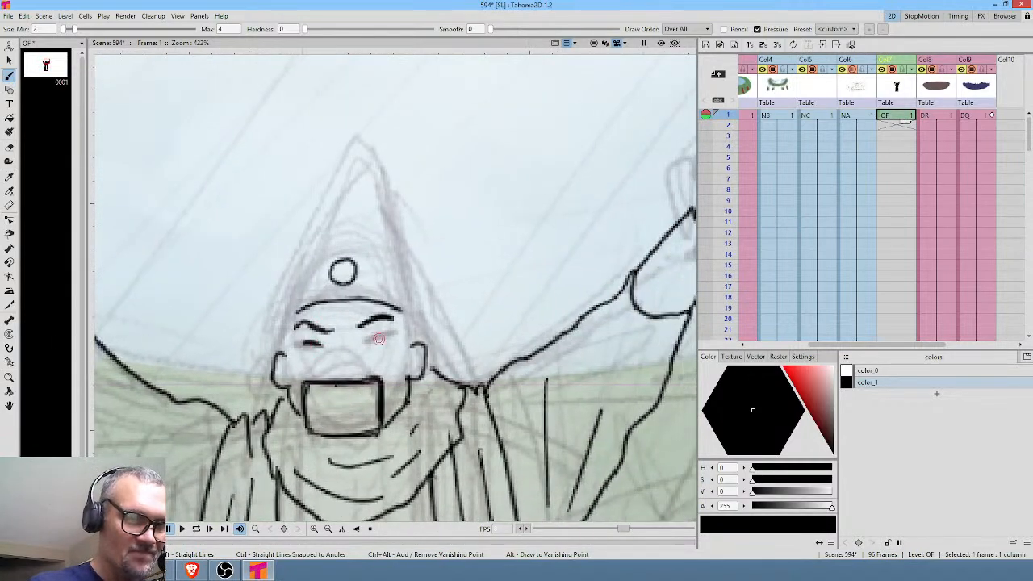
mouse_move(367, 341)
left_mouse_down()
mouse_move(387, 336)
mouse_move(342, 329)
left_mouse_up()
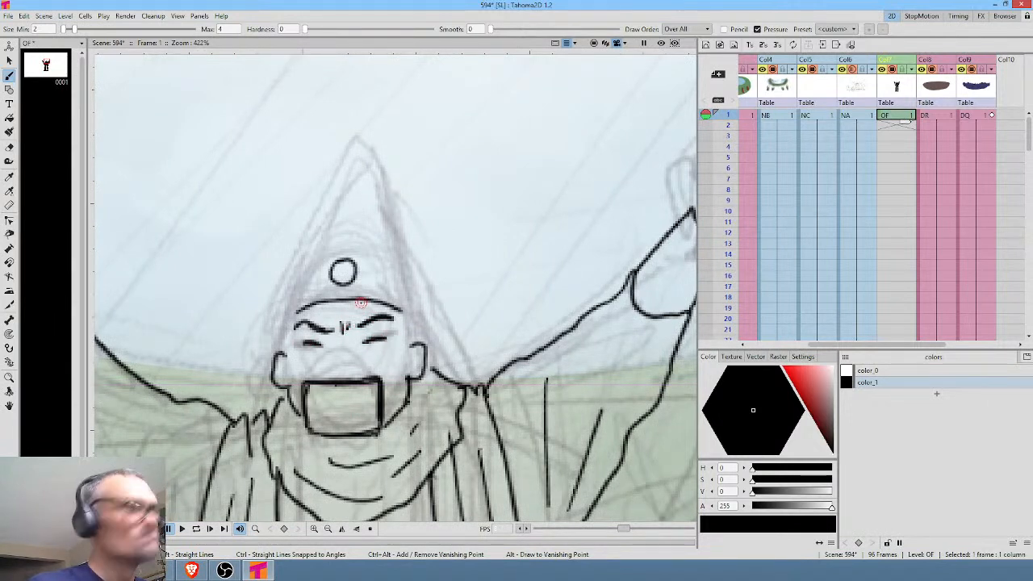
left_click_drag(324, 347, 299, 372)
left_click_drag(365, 344, 377, 354)
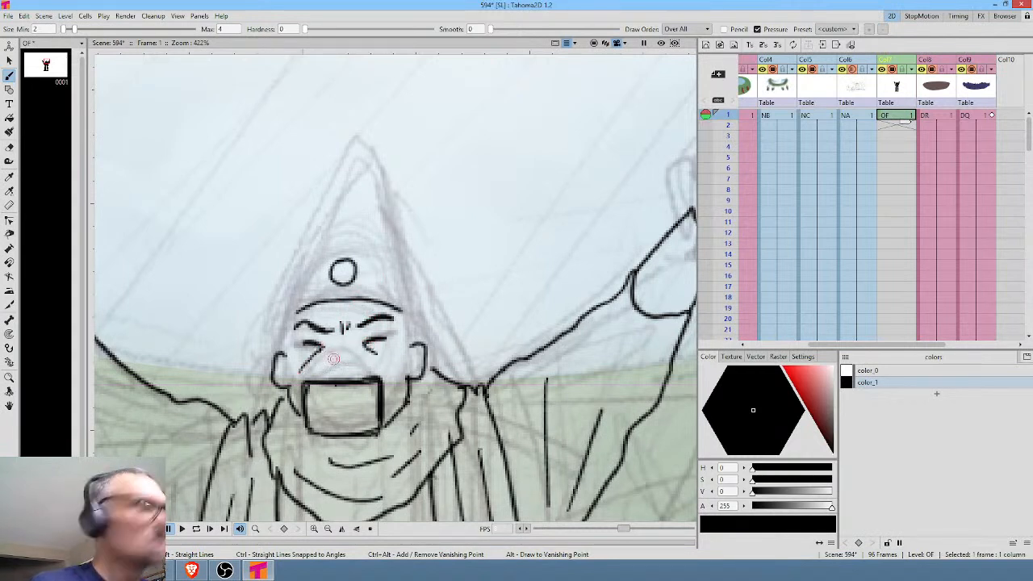
Ink the nose, the cheekbones and the sides of the head down to the ears.
mouse_move(323, 362)
left_mouse_down()
mouse_move(389, 369)
mouse_move(402, 354)
mouse_move(394, 387)
left_mouse_up()
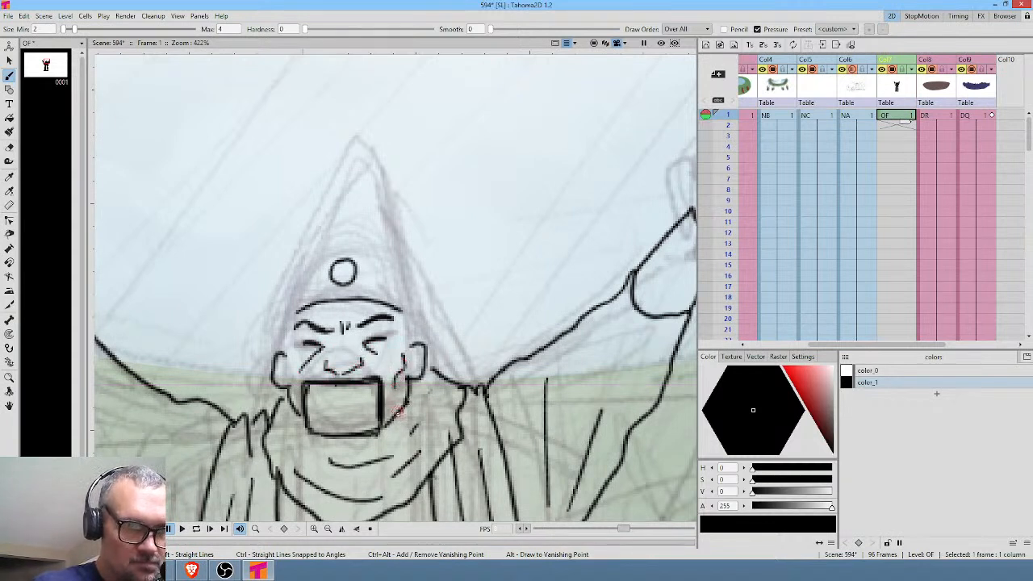
mouse_move(293, 355)
left_mouse_down()
mouse_move(284, 369)
mouse_move(296, 383)
left_mouse_up()
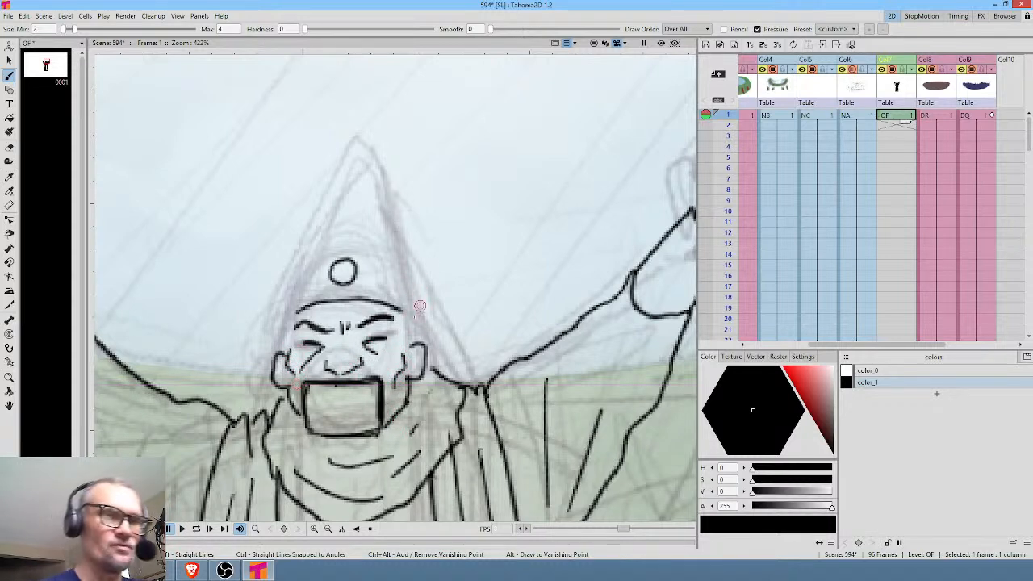
left_click_drag(403, 309, 413, 334)
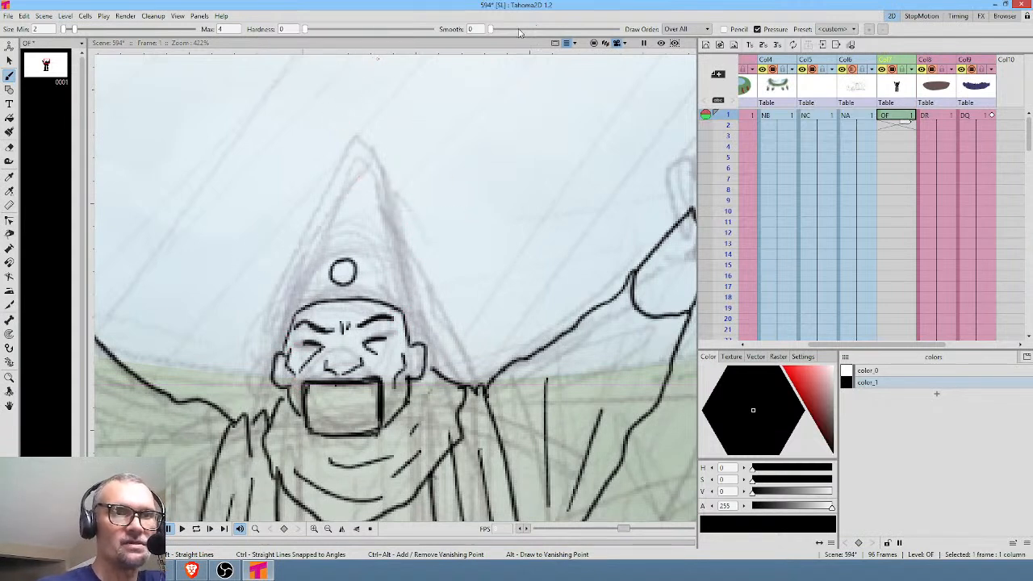
Set the brush smoothing to 32.13 and ink a wide rounded hat around the head with a parallel inner rim line.
left_click_drag(494, 29, 571, 33)
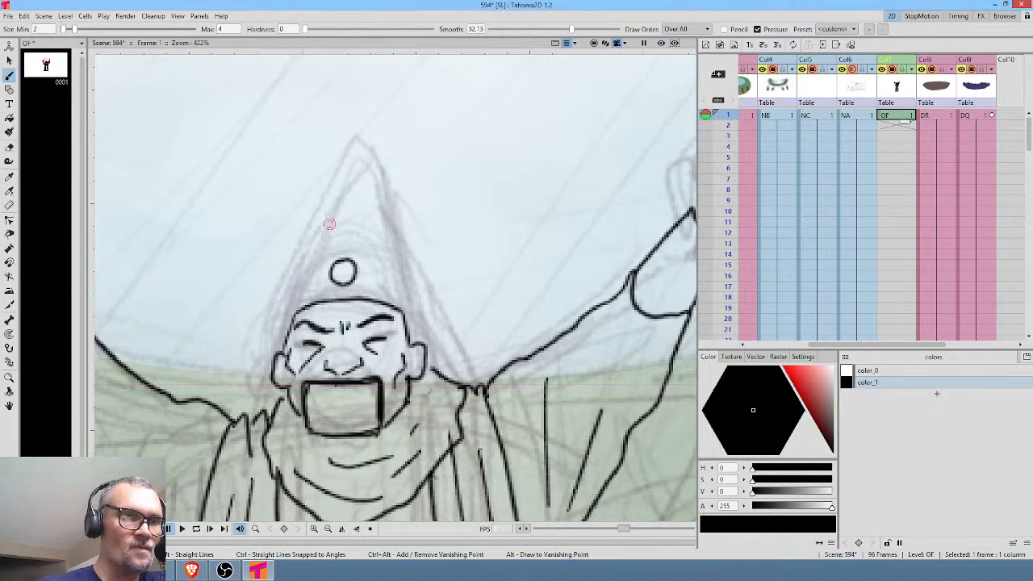
mouse_move(265, 264)
left_mouse_down()
mouse_move(320, 236)
mouse_move(389, 230)
mouse_move(427, 244)
mouse_move(483, 288)
left_mouse_up()
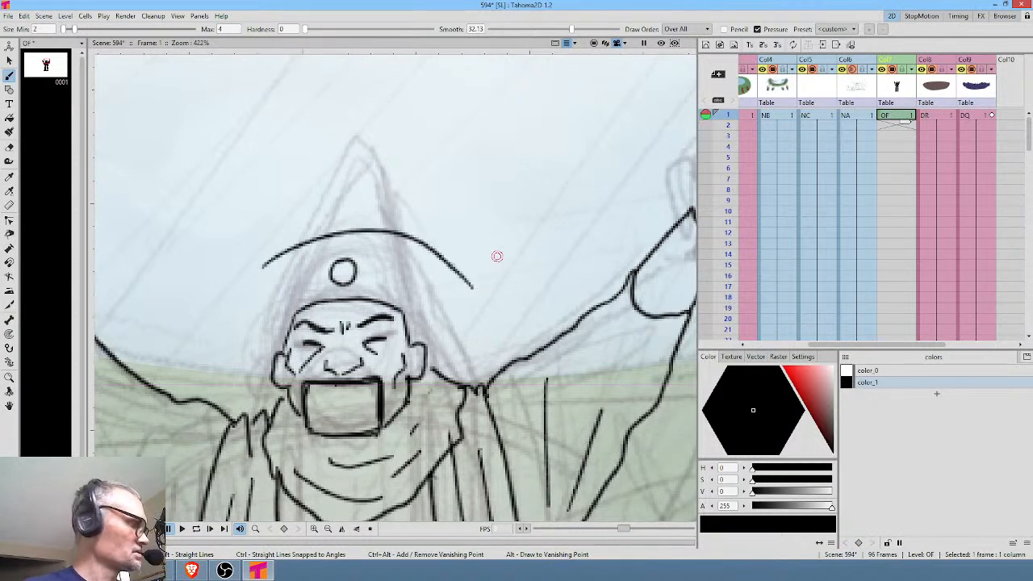
key("ctrl+z")
mouse_move(456, 278)
left_mouse_down()
mouse_move(428, 259)
mouse_move(316, 237)
mouse_move(246, 285)
left_mouse_up()
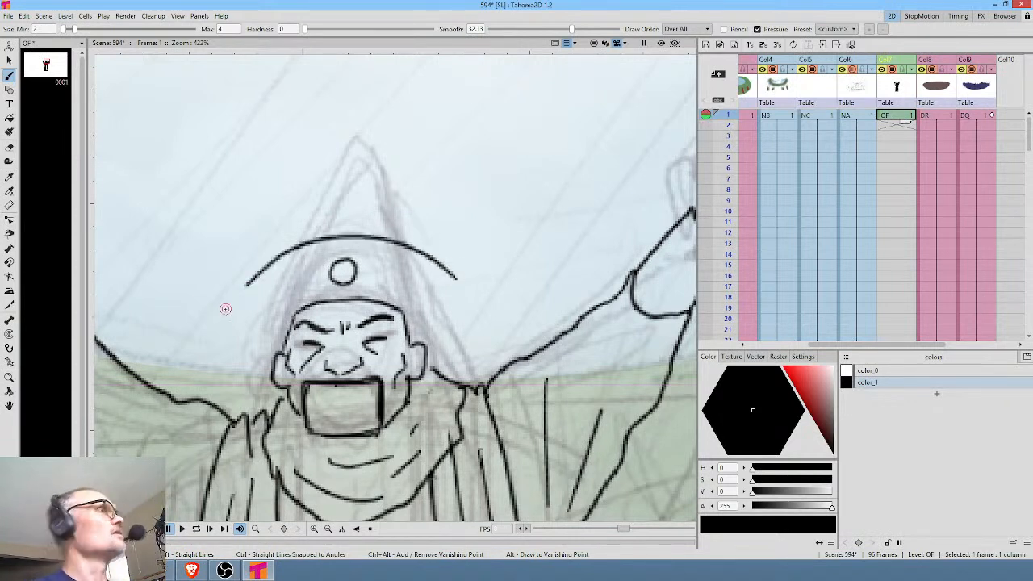
mouse_move(251, 280)
left_mouse_down()
mouse_move(245, 321)
mouse_move(277, 352)
left_mouse_up()
left_click_drag(472, 307, 456, 278)
left_click_drag(471, 322, 430, 367)
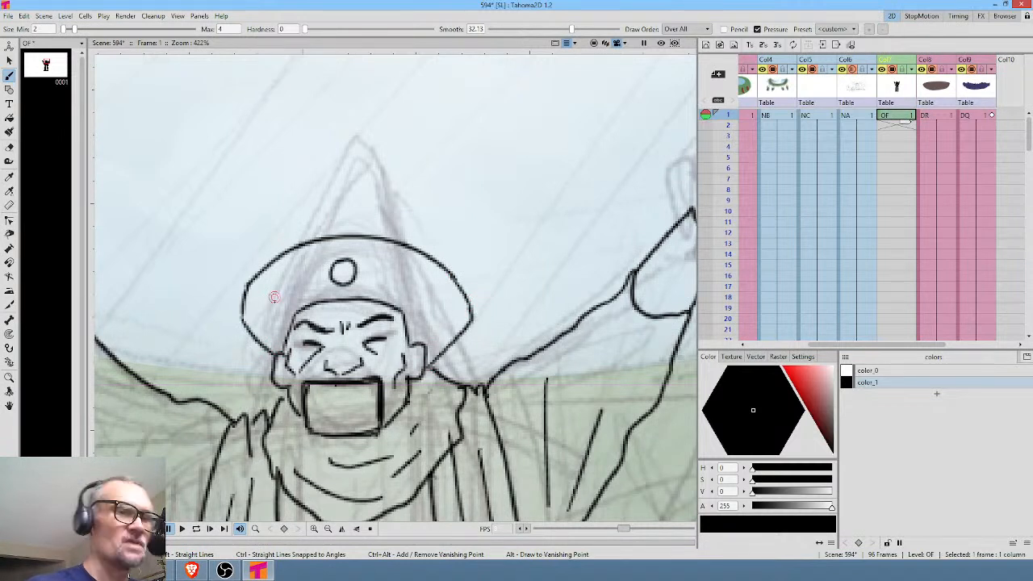
mouse_move(244, 325)
left_mouse_down()
mouse_move(231, 297)
mouse_move(238, 280)
mouse_move(283, 239)
mouse_move(344, 220)
mouse_move(416, 238)
left_mouse_up()
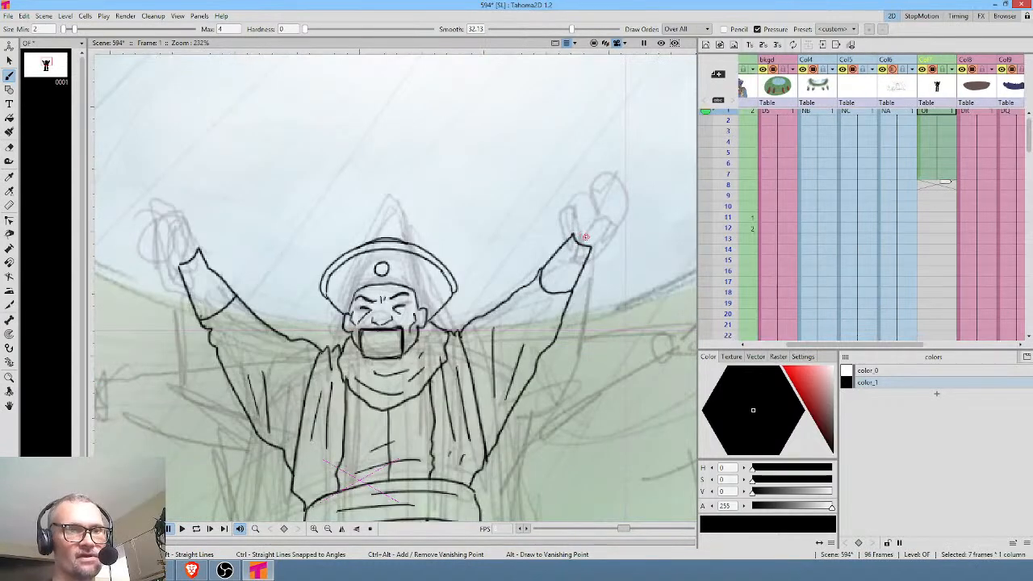
Set the brush smoothing to 0 and ink the open hand with thumb and palm creases on the right raised arm.
scroll(553, 235, "up", 4)
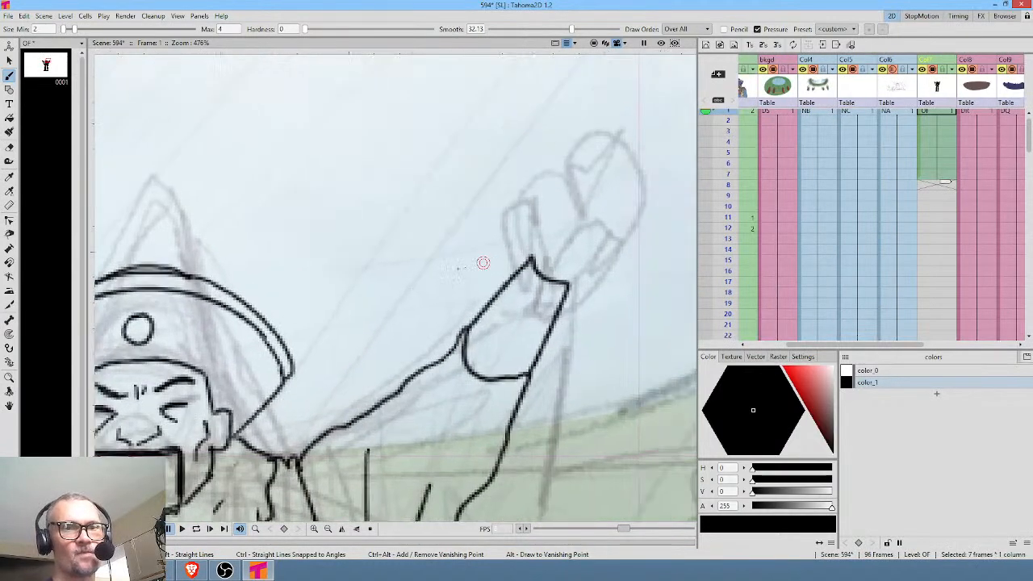
left_click_drag(502, 266, 509, 210)
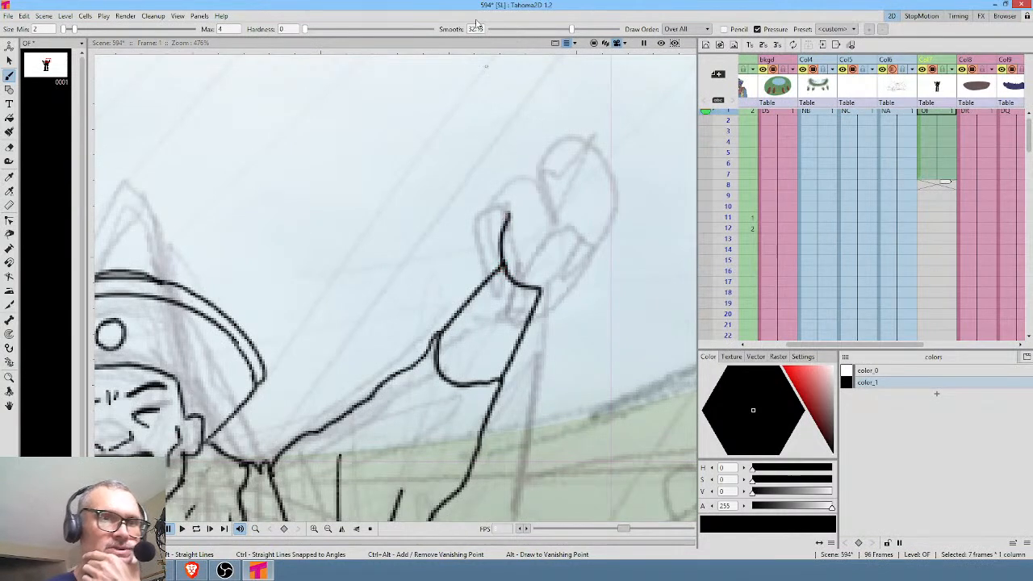
left_click_drag(570, 29, 491, 30)
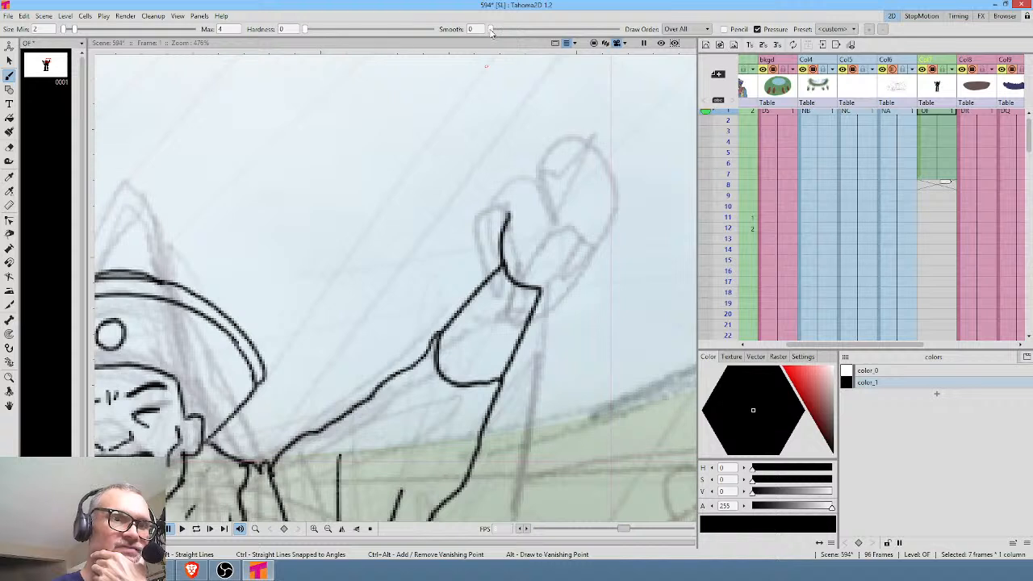
mouse_move(509, 212)
left_mouse_down()
mouse_move(510, 171)
mouse_move(525, 169)
mouse_move(535, 196)
mouse_move(526, 208)
mouse_move(540, 209)
mouse_move(531, 213)
mouse_move(611, 177)
mouse_move(639, 182)
mouse_move(628, 236)
mouse_move(576, 279)
mouse_move(547, 287)
mouse_move(572, 248)
mouse_move(534, 252)
left_mouse_up()
mouse_move(558, 219)
left_mouse_down()
mouse_move(574, 235)
mouse_move(591, 199)
mouse_move(607, 210)
left_mouse_up()
left_click(596, 237)
left_click_drag(306, 350, 463, 352)
key("alt+0")
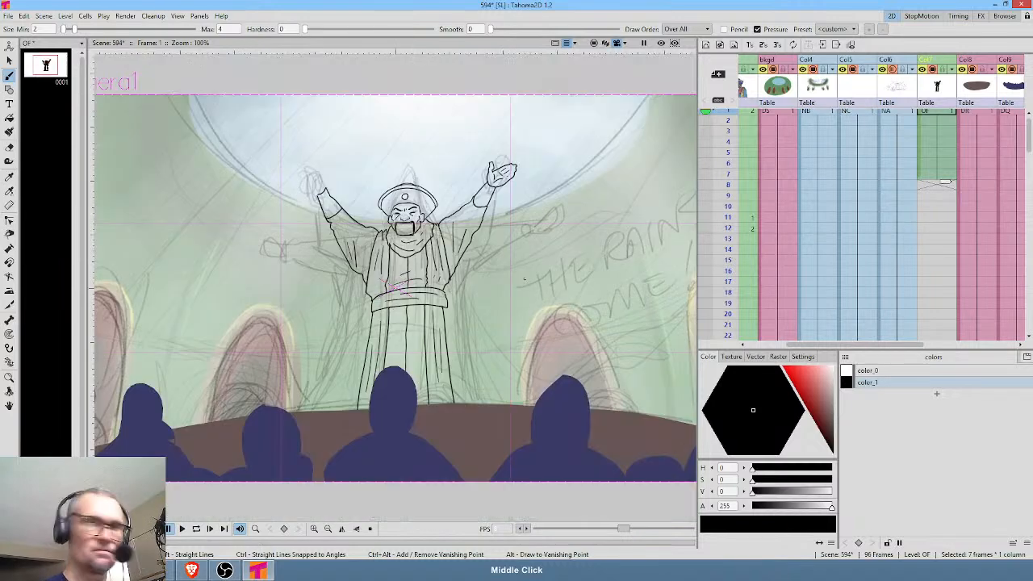
Ink the matching open hand with thumb, fingers and palm creases on the left raised arm.
left_click_drag(334, 203, 392, 209)
left_click_drag(544, 318, 387, 295)
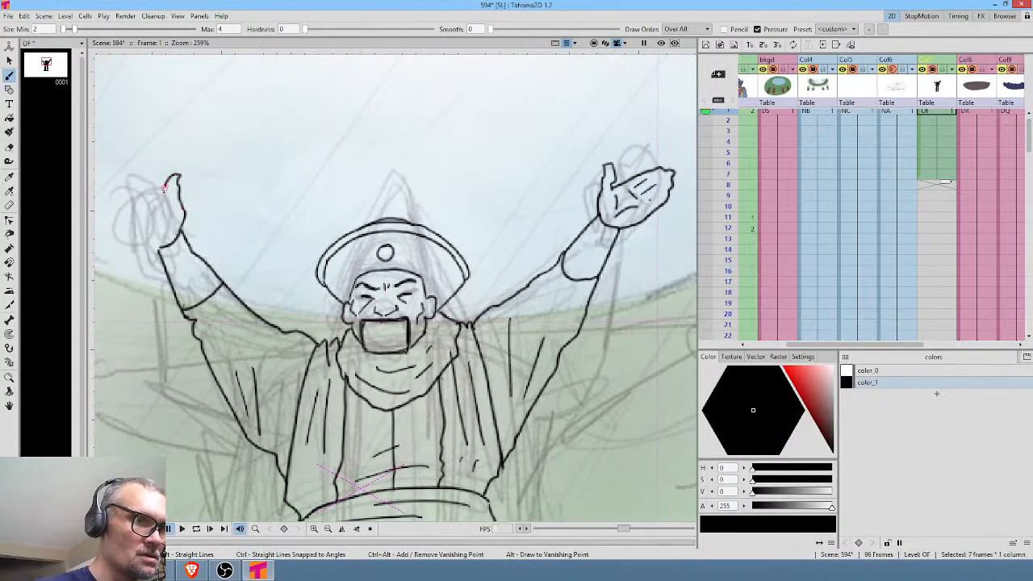
mouse_move(169, 189)
left_mouse_down()
mouse_move(236, 205)
mouse_move(189, 192)
left_mouse_up()
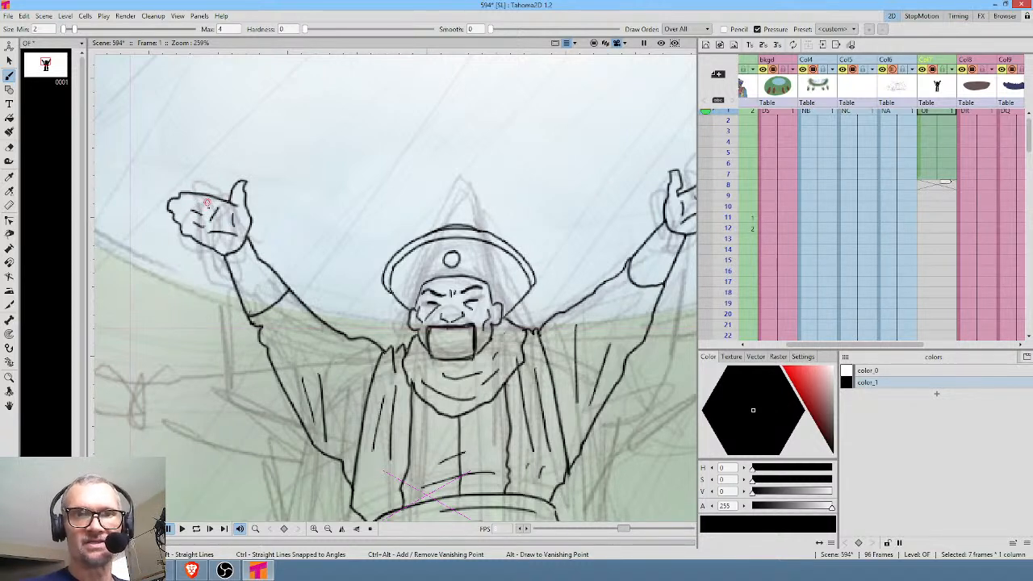
Copy color_2 through color_7 from level NV's palette into level OF's palette and make color_2 the current color.
left_click(756, 90)
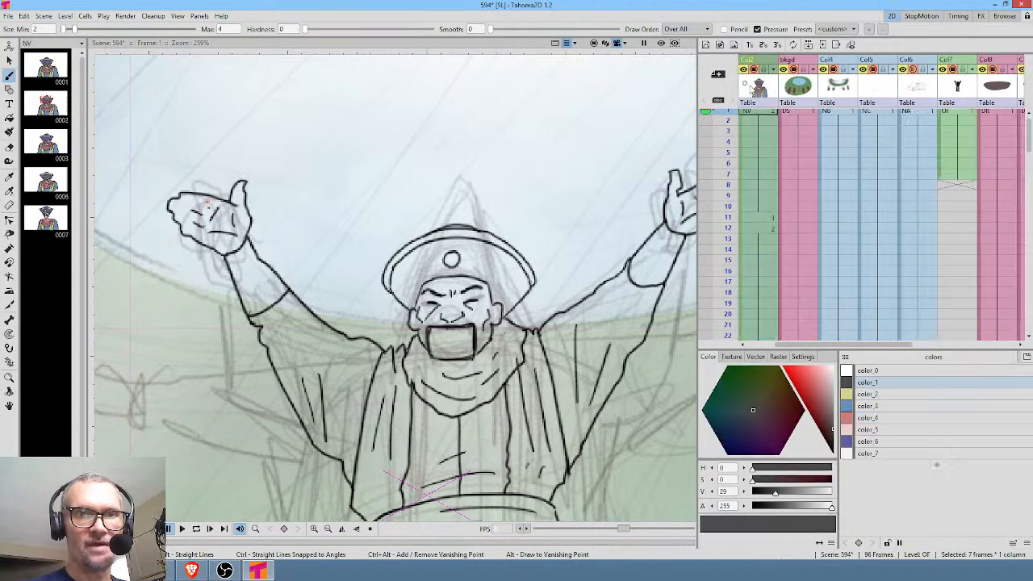
left_click(884, 394)
left_click(901, 453, "ctrl+shift")
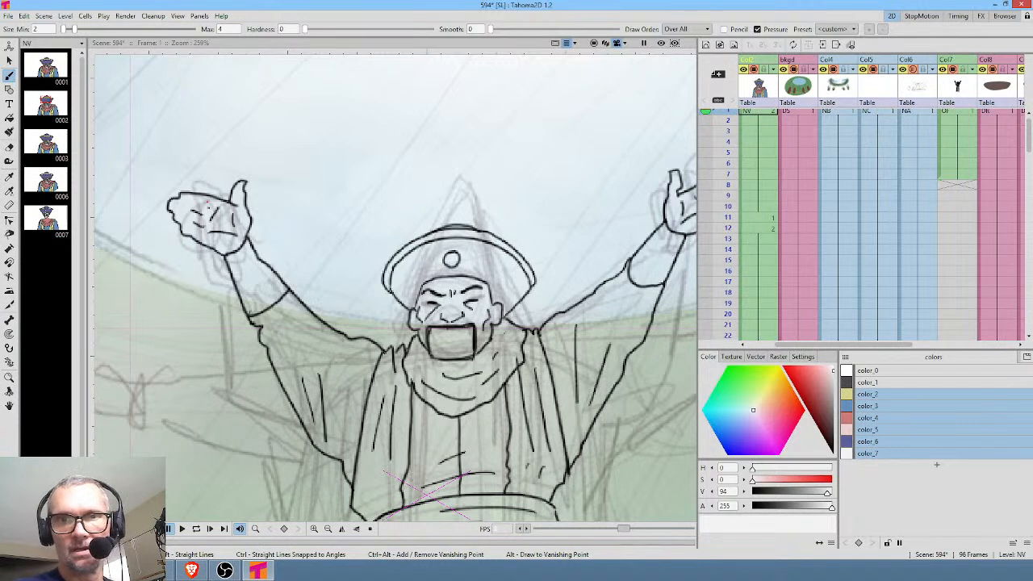
scroll(952, 131, "up", 1)
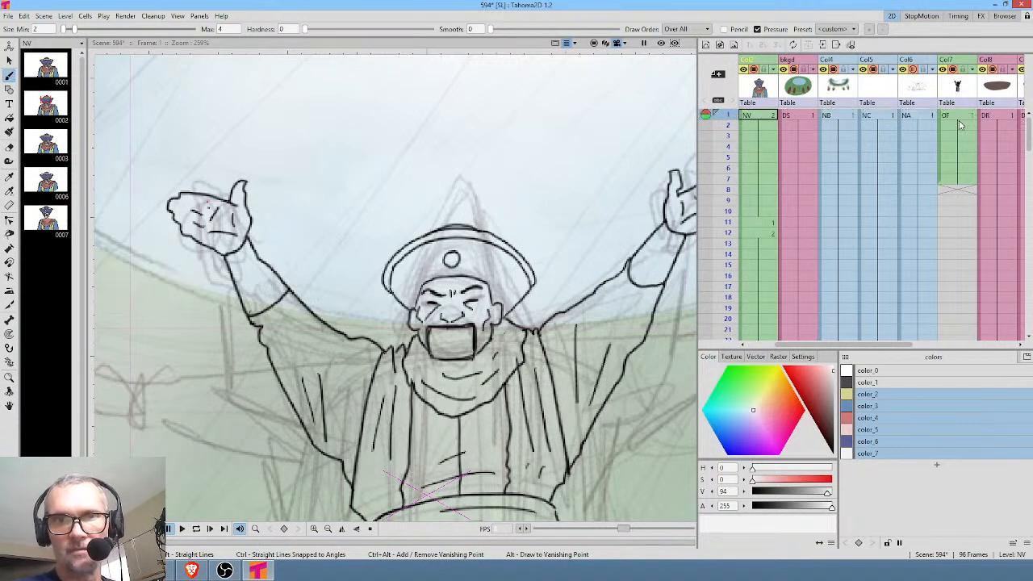
left_click(959, 120)
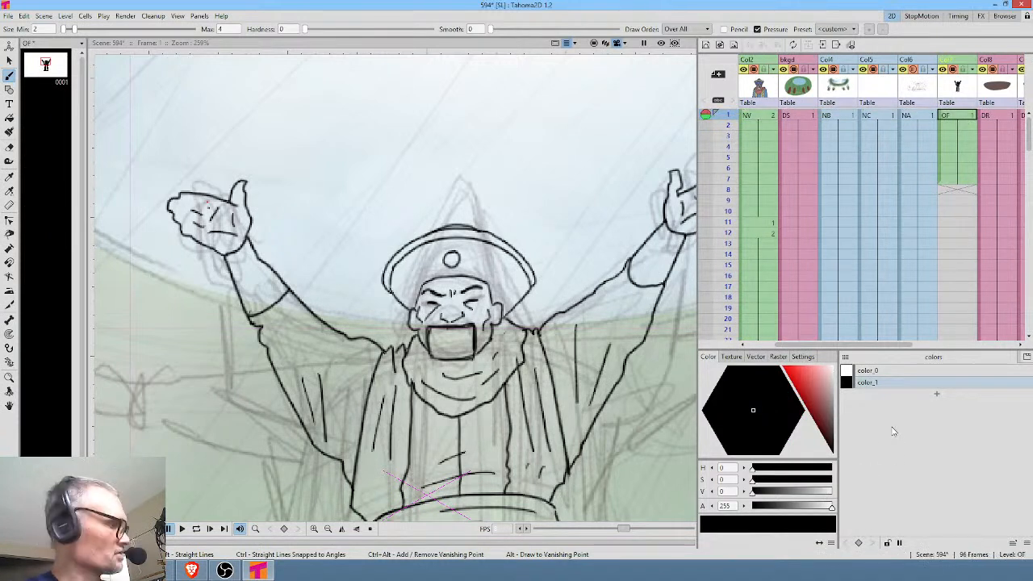
left_click(887, 395)
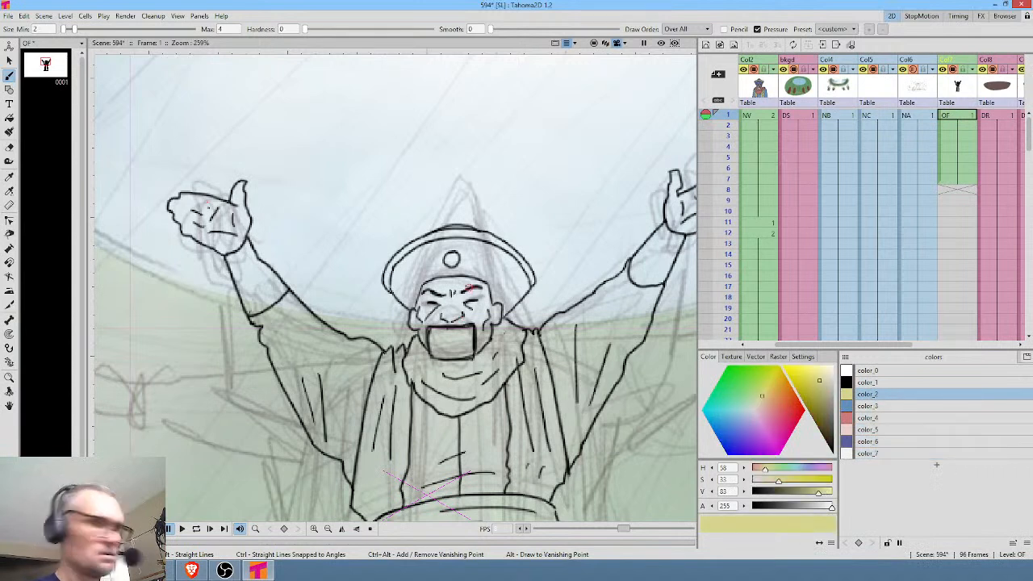
Fill the hat rim and badge, both cuffs, and the upper and lower outer robe panels with yellow color_2.
key("f")
left_click(454, 243)
left_click(453, 258)
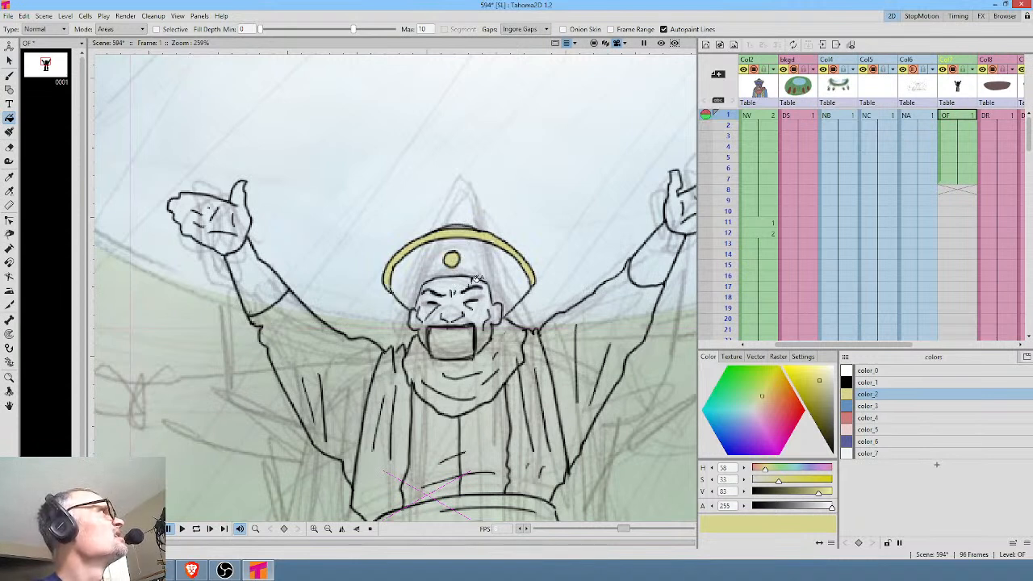
left_click(262, 270)
left_click(647, 276)
left_click(385, 427)
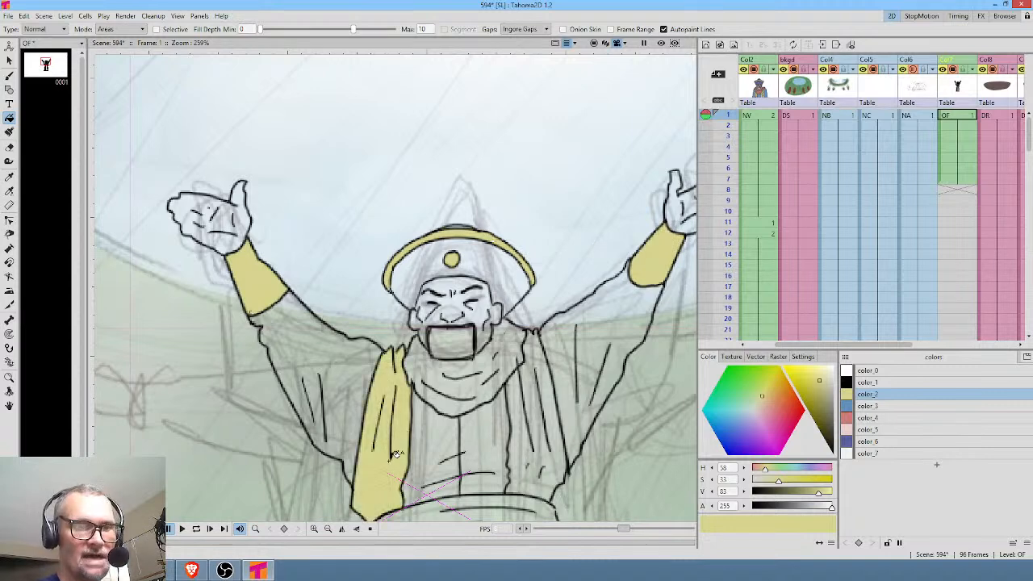
left_click(532, 450)
scroll(531, 419, "down", 5)
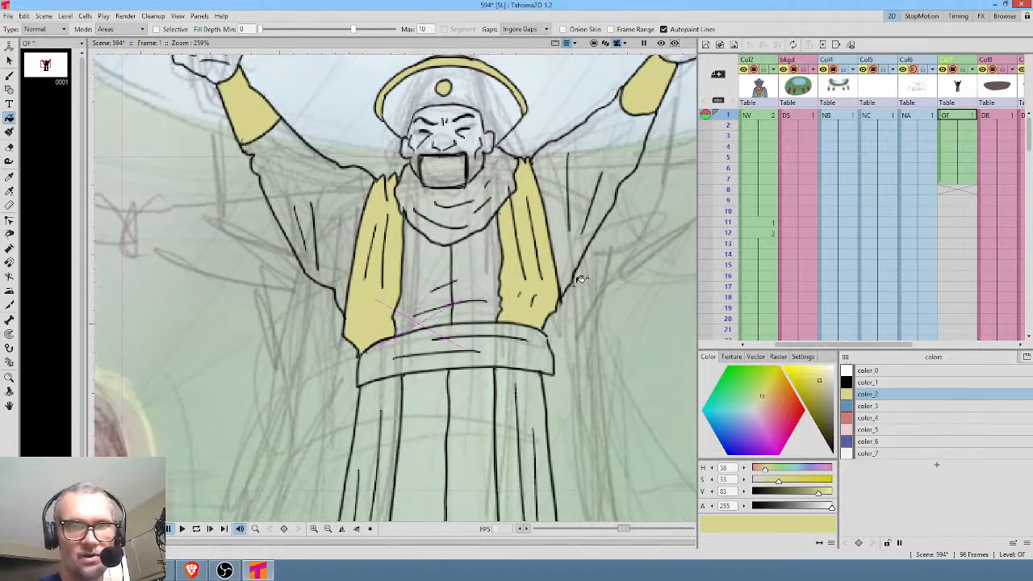
left_click(380, 397)
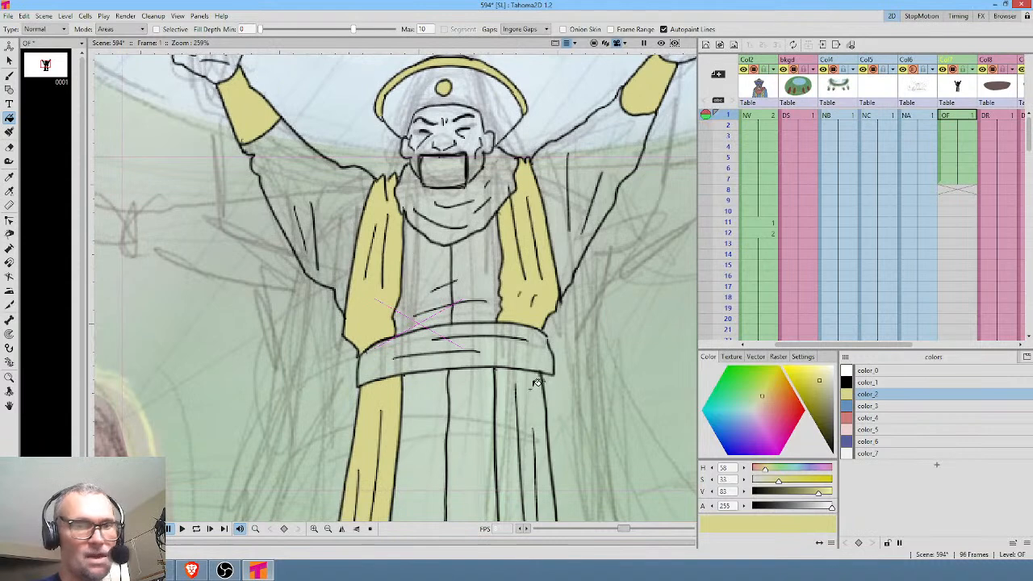
left_click(534, 386)
Fill the inner robe's skirt and chest and both sleeves with blue color_3.
left_click(867, 405)
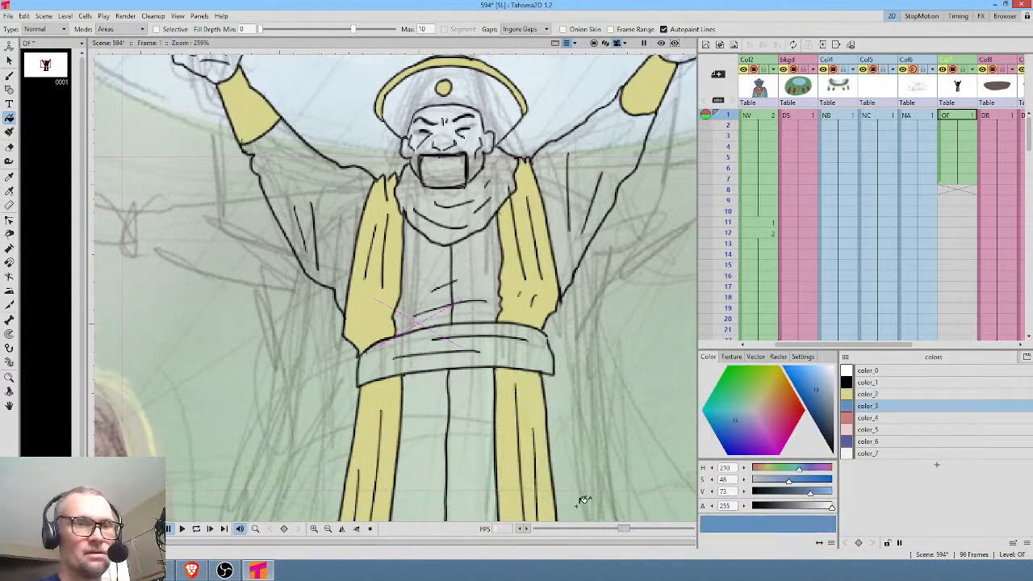
left_click(481, 436)
left_click(424, 266)
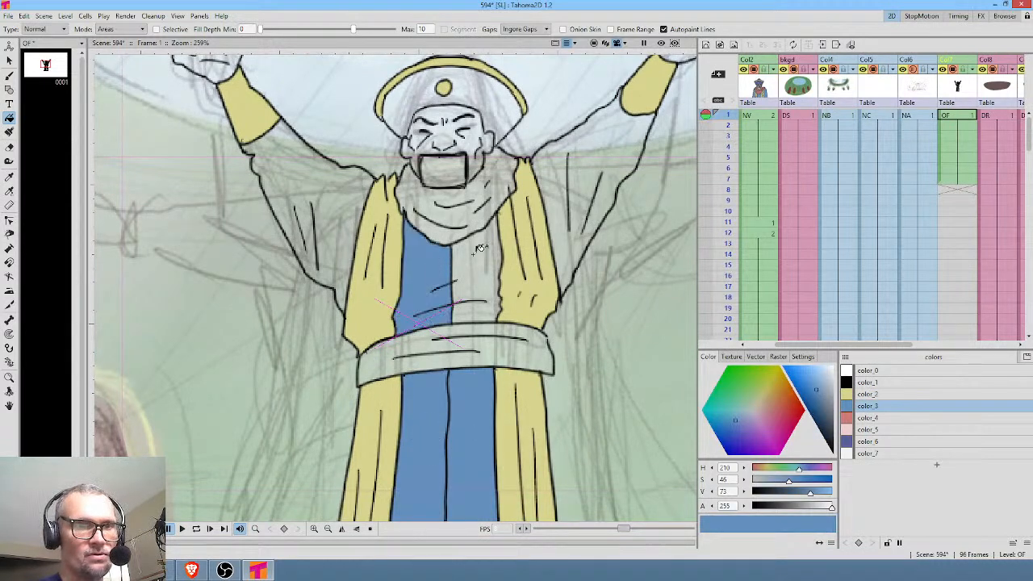
left_click(476, 258)
left_click(565, 222)
left_click(308, 182)
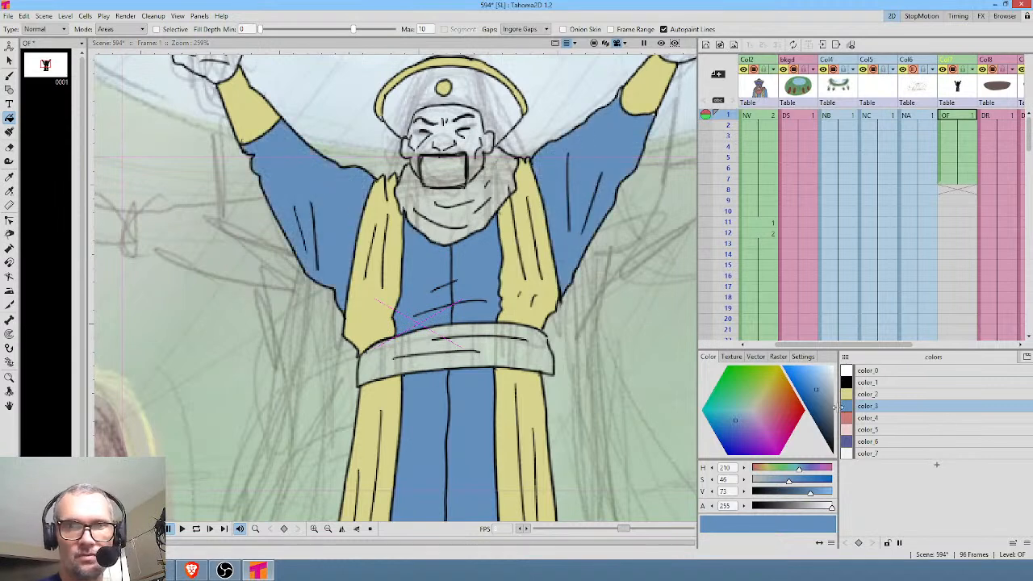
Fill the scarf with color_4 and darken that color to a value of 65.
left_click(872, 418)
left_click(439, 205)
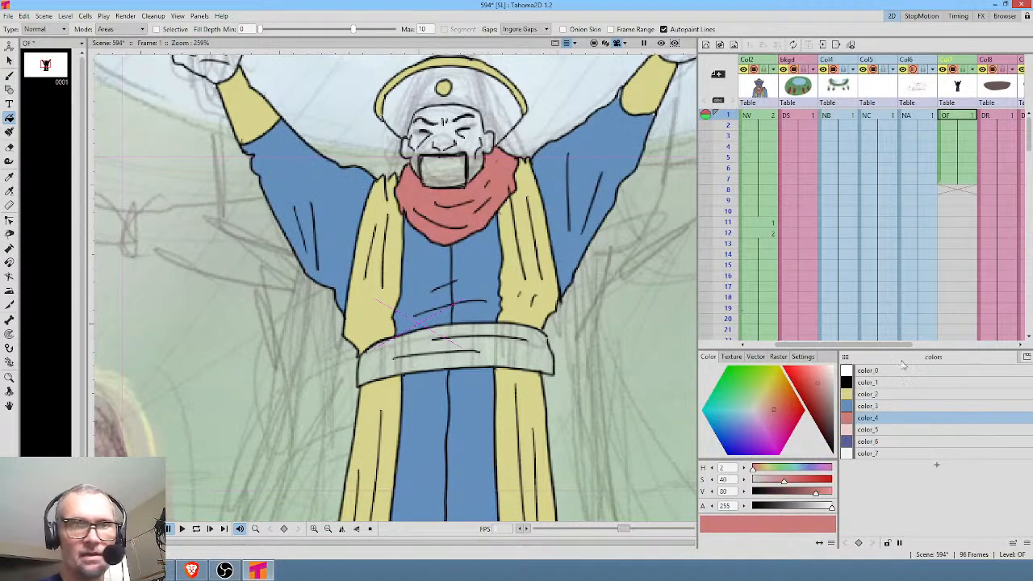
left_click_drag(818, 385, 820, 401)
left_click_drag(818, 401, 819, 396)
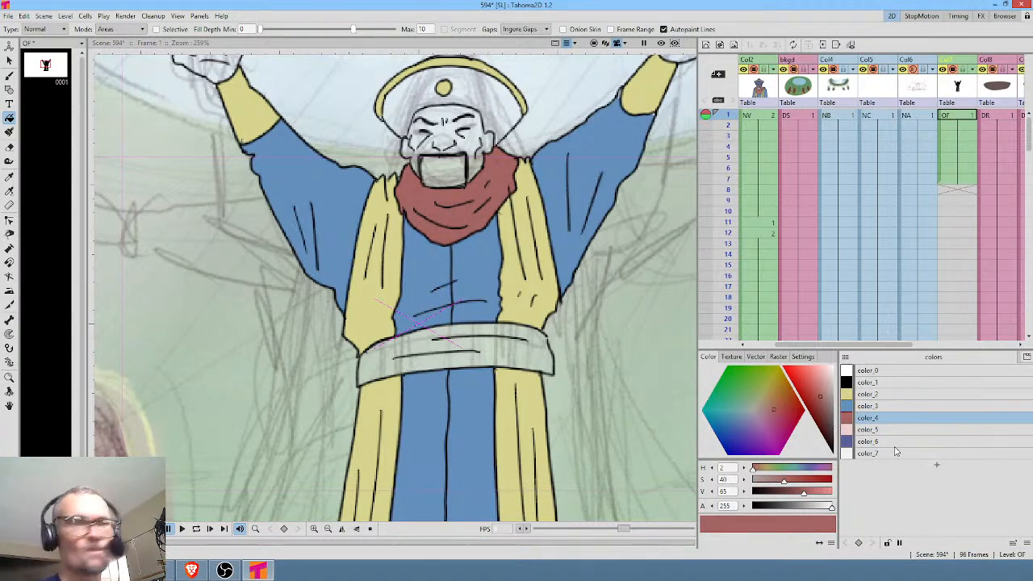
Fill the sash with color_3 and the hat's inner area with purple color_6.
left_click(886, 406)
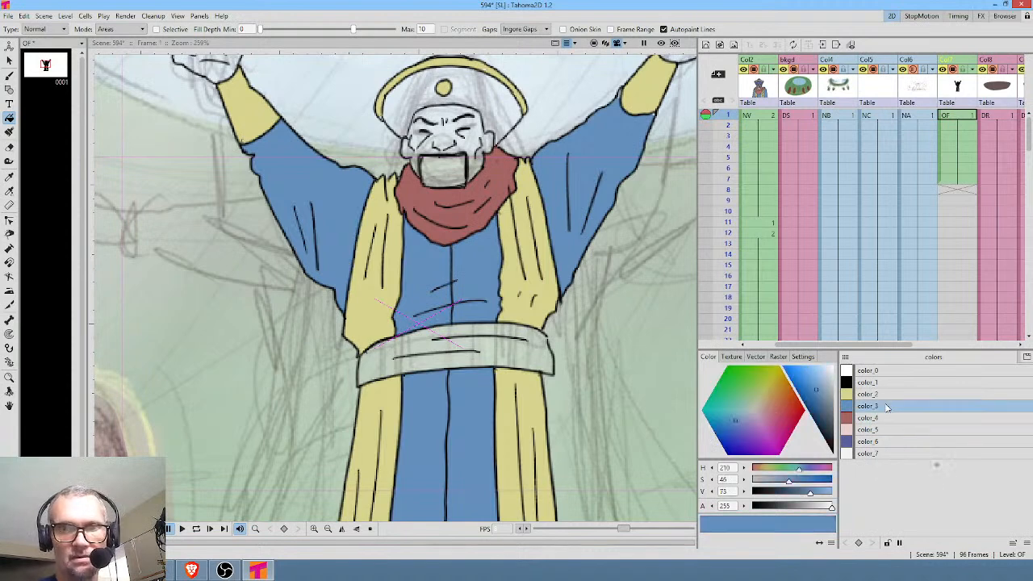
left_click(524, 350)
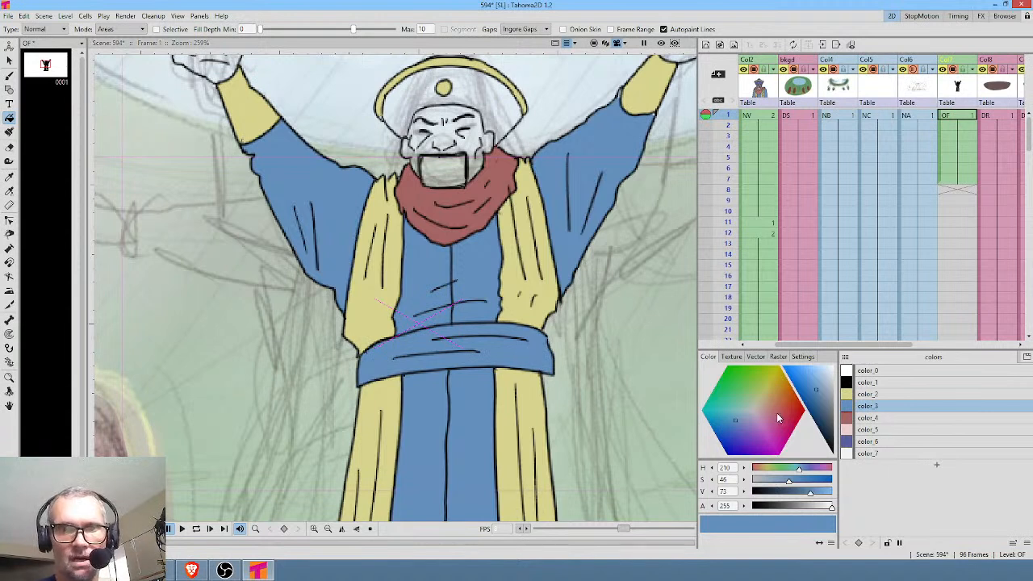
left_click(895, 443)
left_click(480, 87)
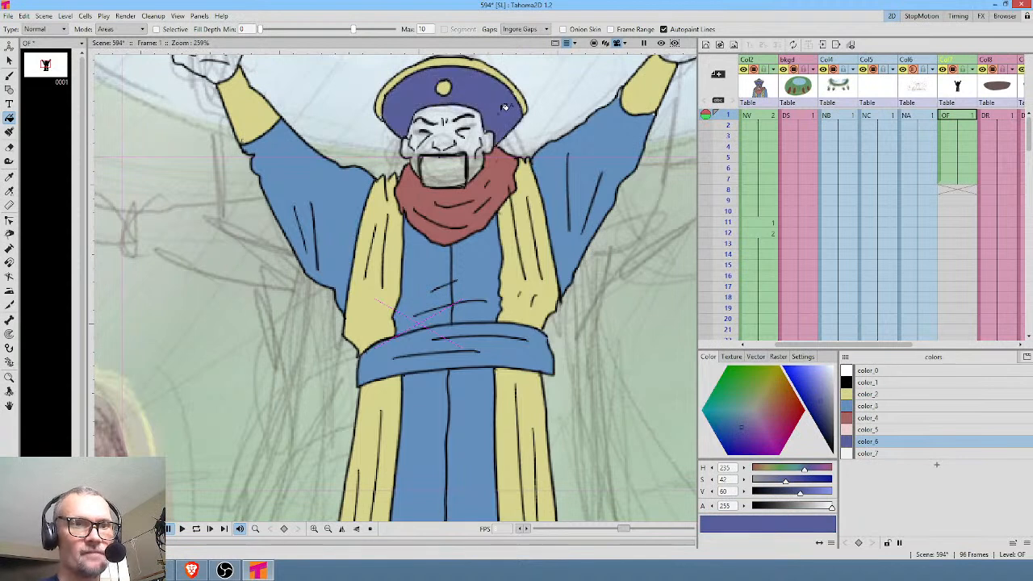
Add color_8 based on color_3, lighten it to saturation 30 and value 86, and fill the sash with it.
left_click(889, 407)
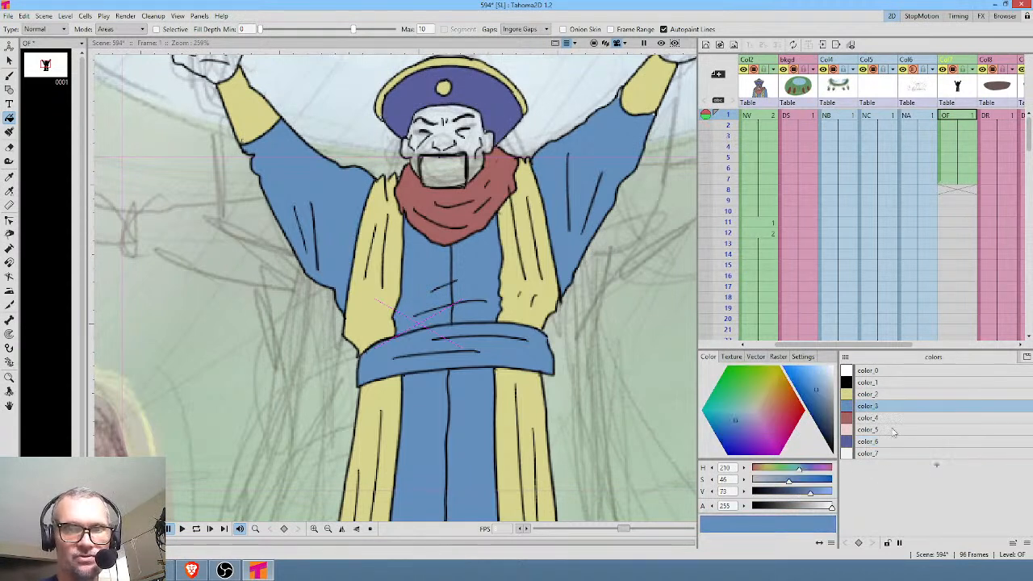
left_click(939, 468)
left_click(820, 377)
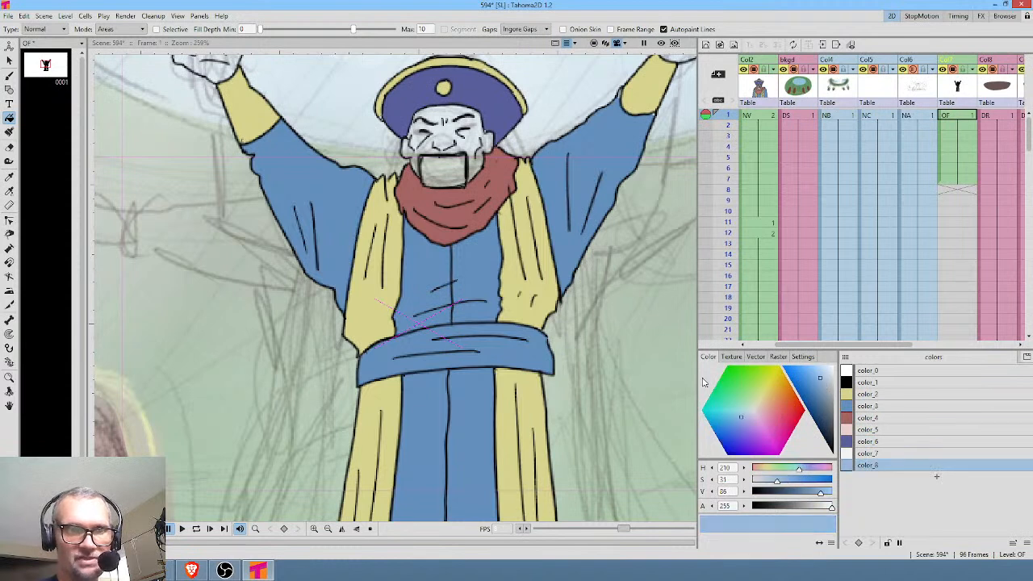
left_click(545, 352)
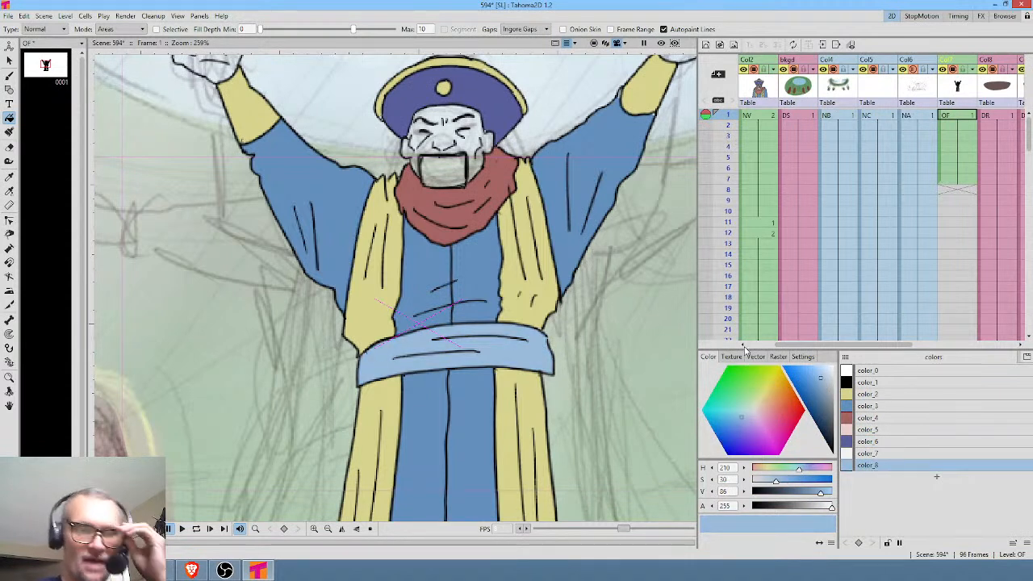
Fill the face, mouth block and both hands with color_5, and darken that color to saturation 10 and value 82.
left_click(887, 430)
left_click(443, 171)
left_click(462, 133)
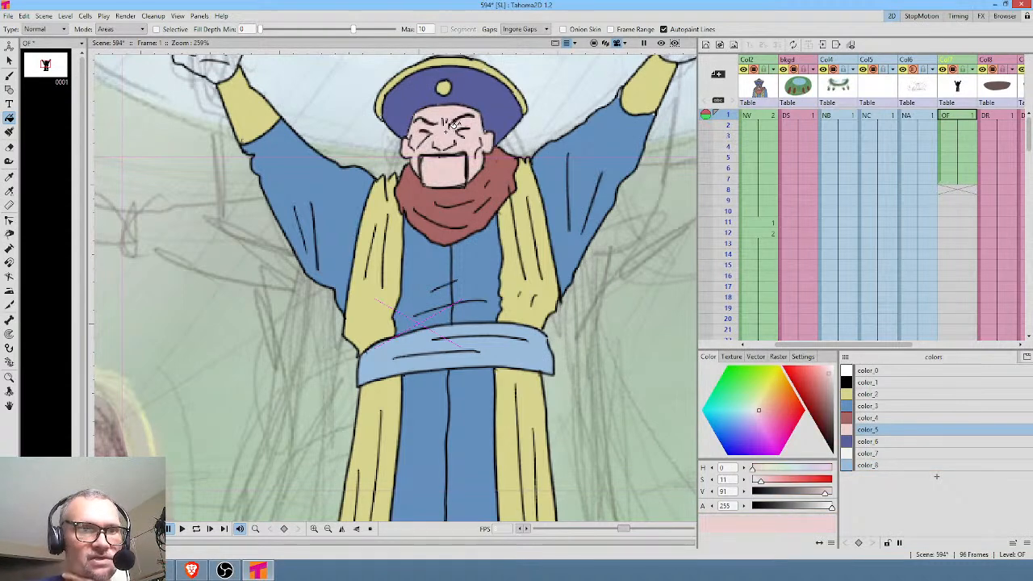
left_click_drag(489, 135, 490, 225)
left_click(669, 121)
left_click(198, 121)
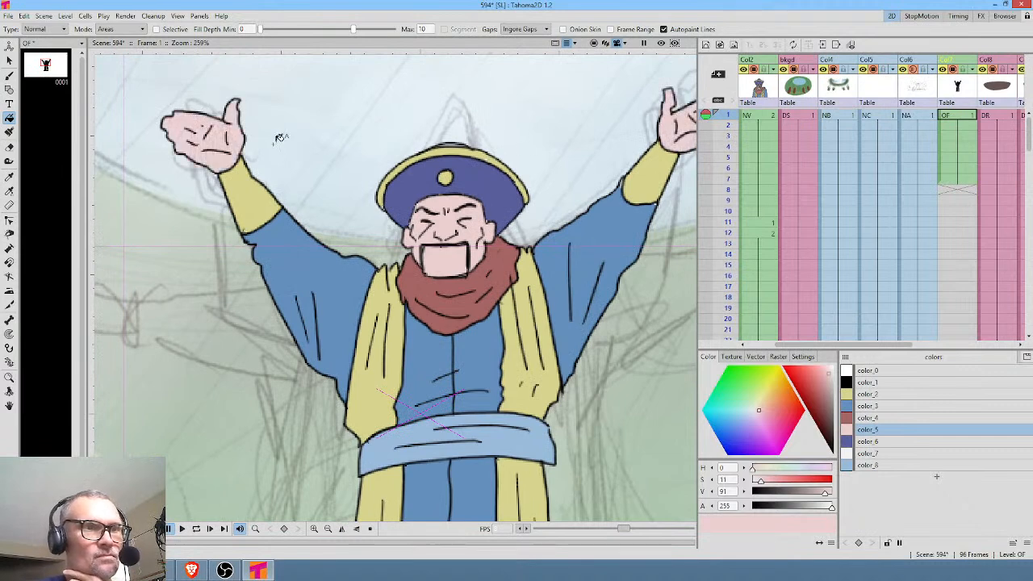
left_click(831, 382)
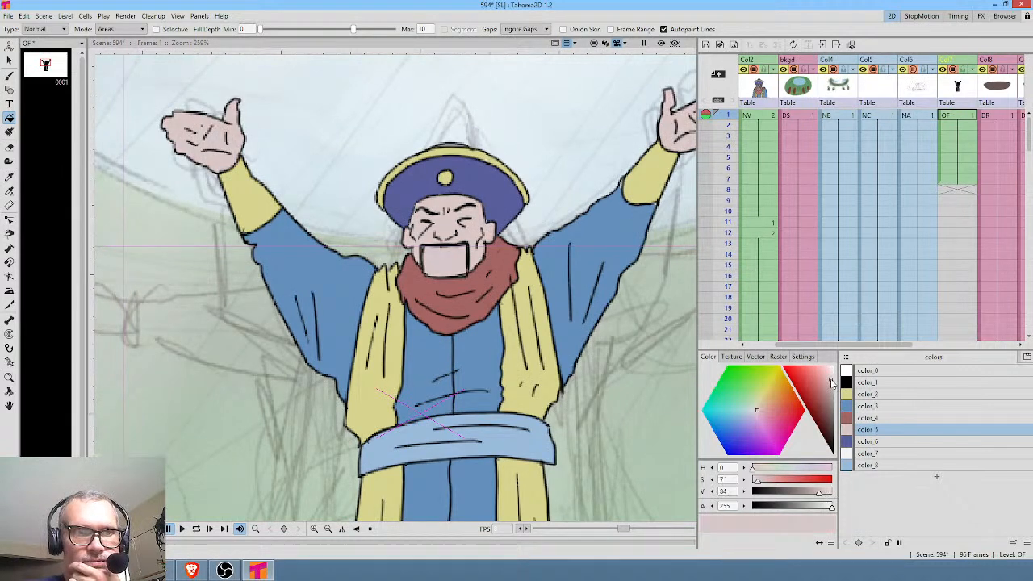
left_click_drag(831, 380, 830, 380)
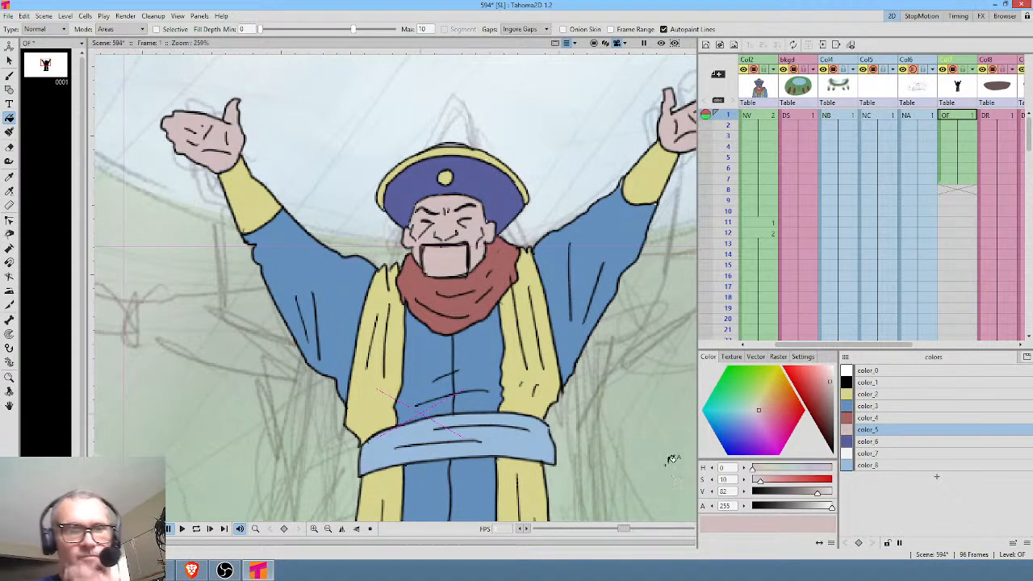
Erase the sash's protruding right end and re-ink its edge slightly further in with black color_1.
key("a")
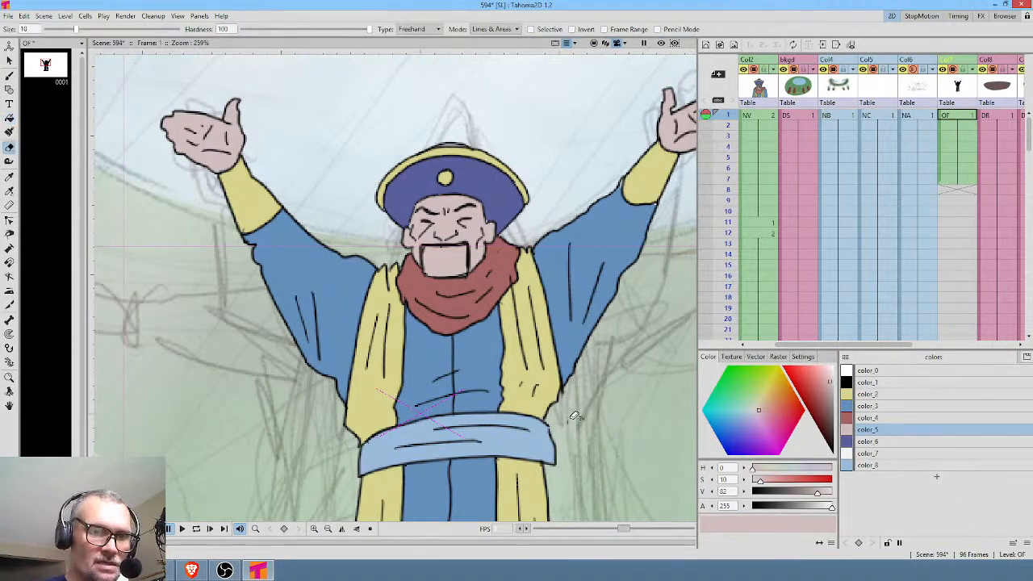
left_click_drag(551, 433, 550, 475)
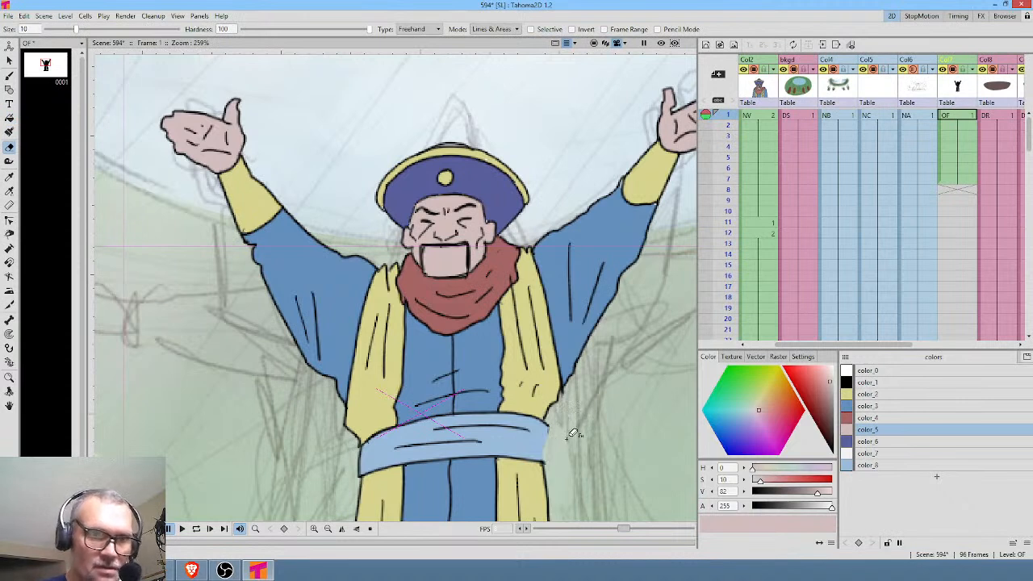
left_click(879, 383)
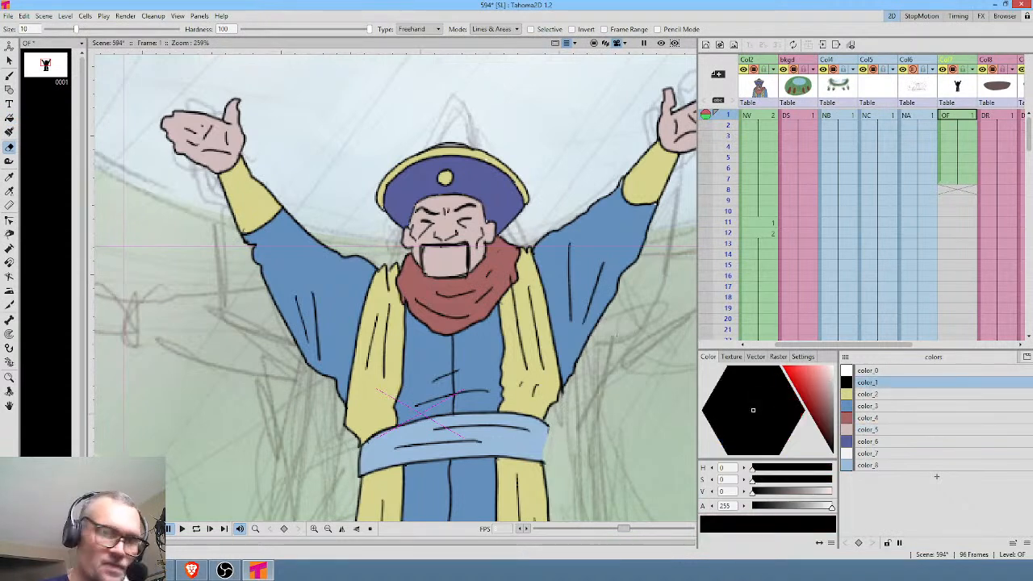
key("b")
left_click_drag(546, 442, 548, 474)
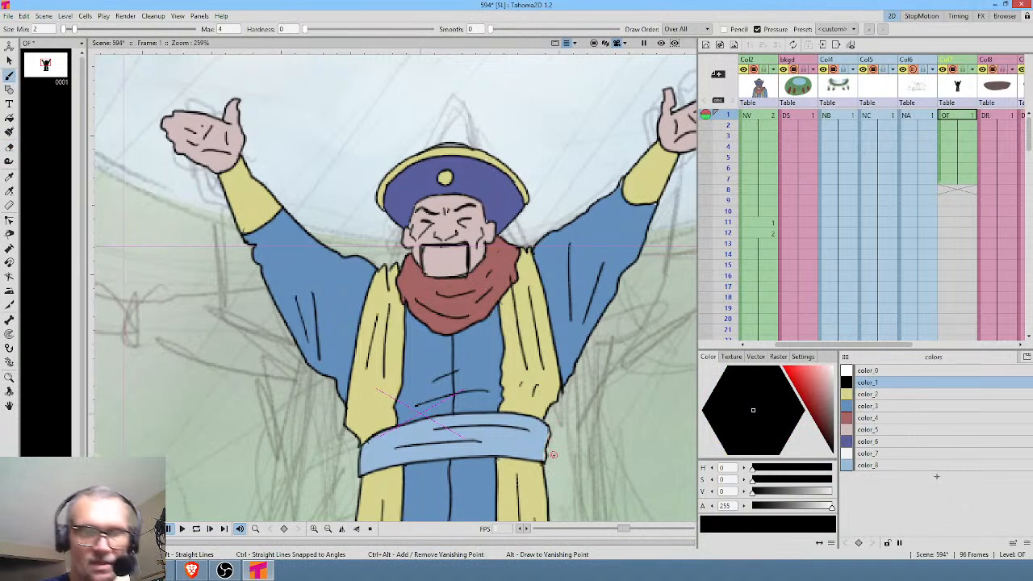
left_click(880, 466)
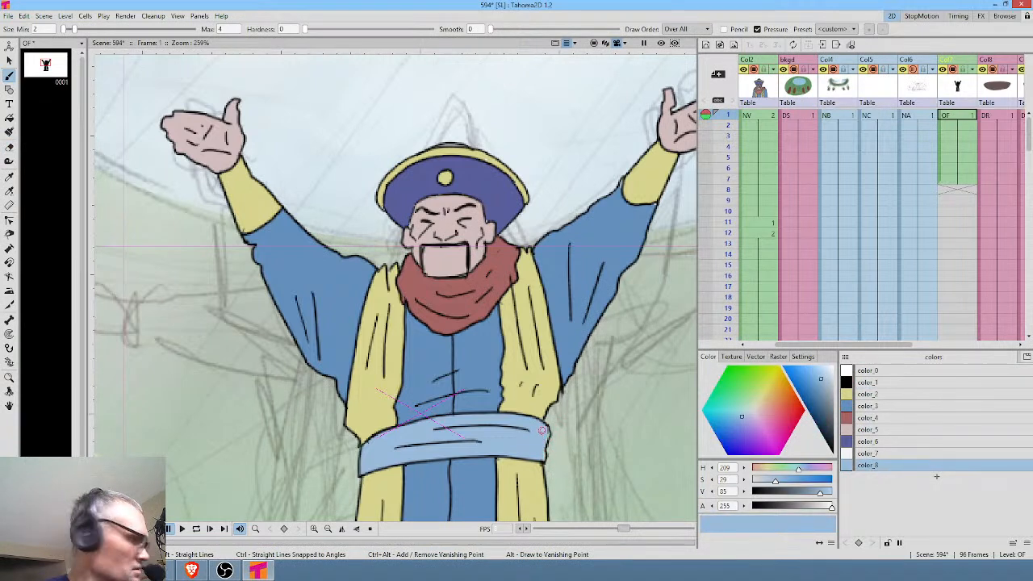
key("f")
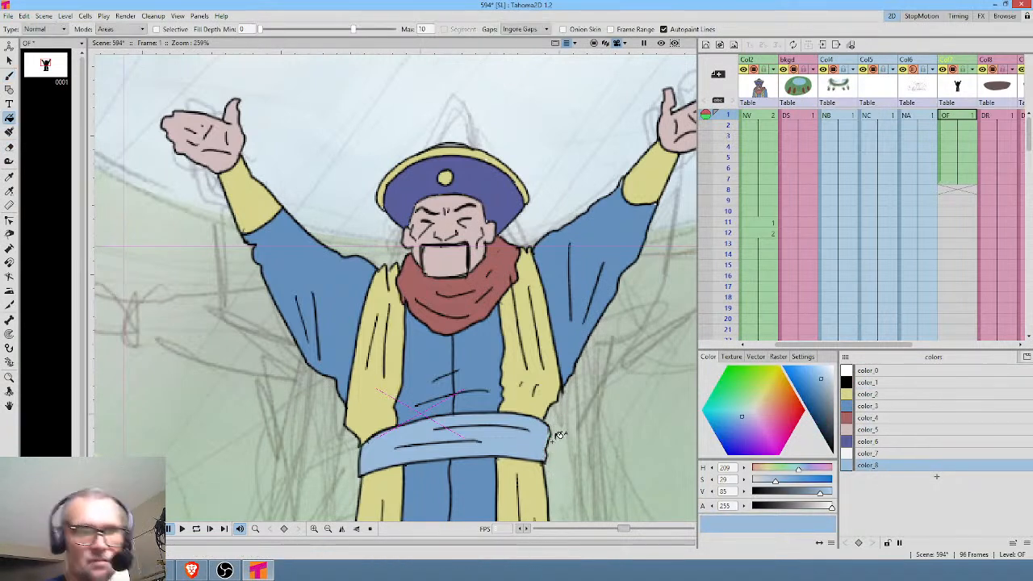
Extend the exposure of level OF's drawing 1 through frame 12.
scroll(508, 273, "down", 2)
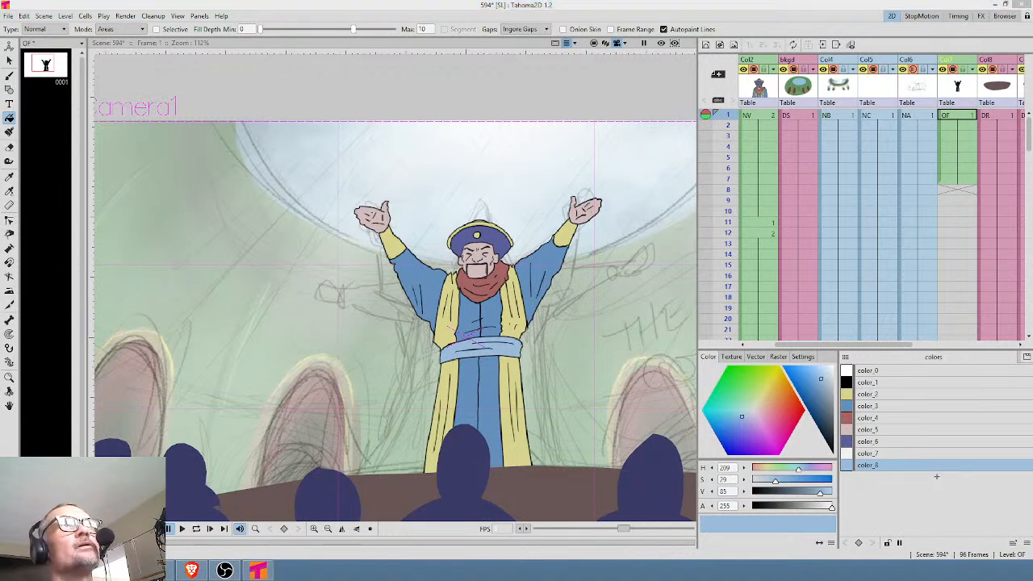
left_click(962, 118)
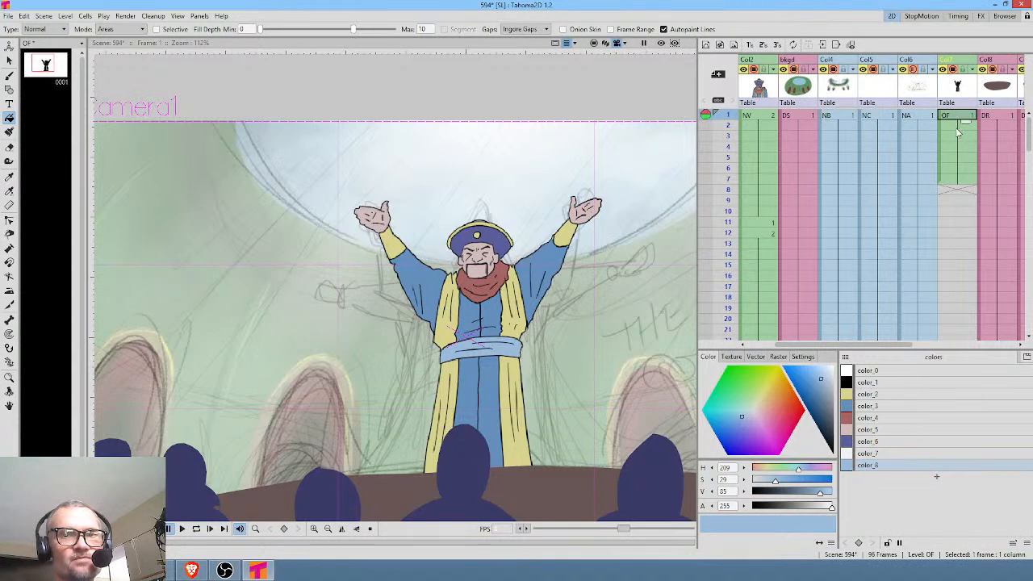
left_click(960, 182)
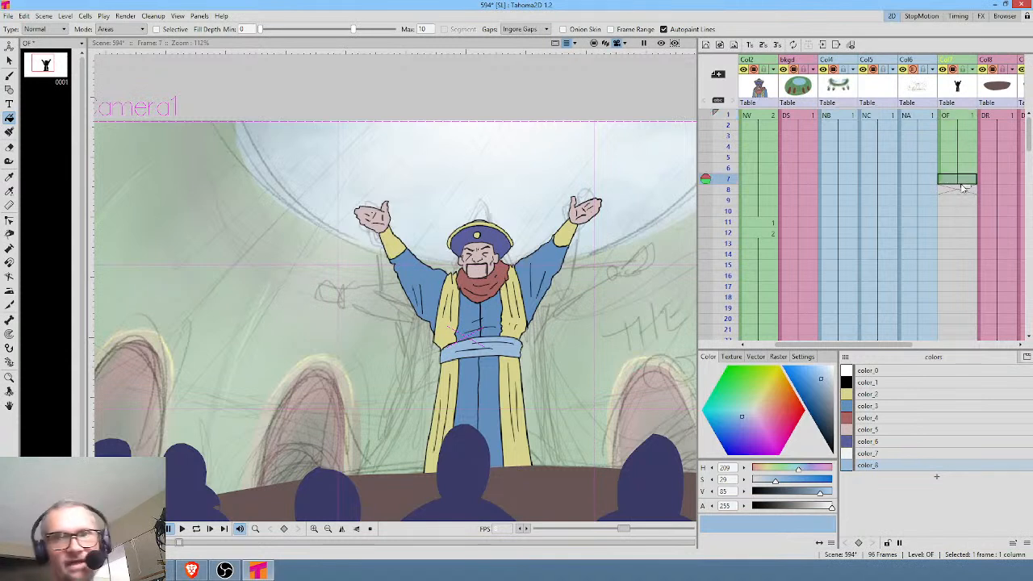
left_click(960, 119)
key("p")
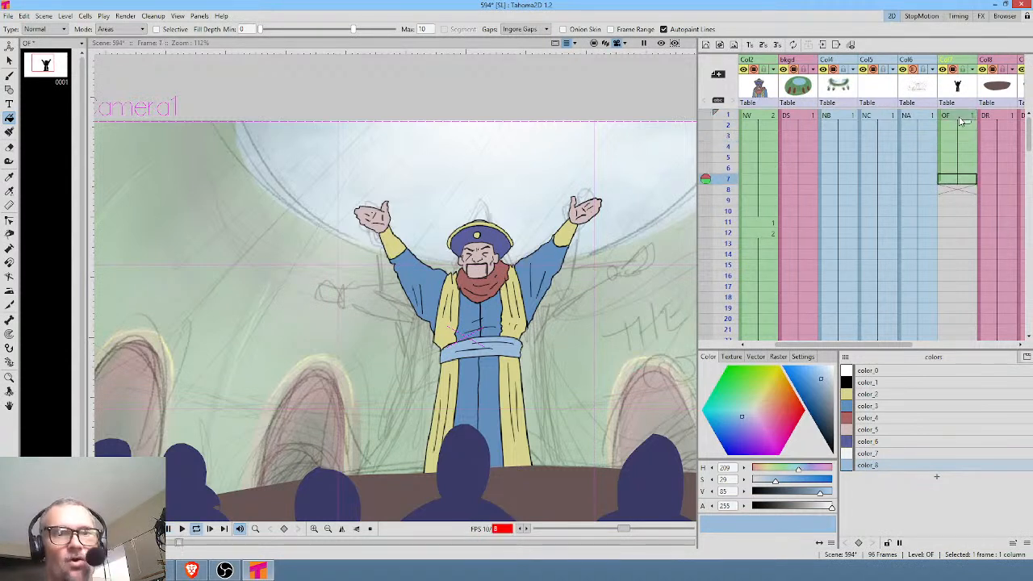
left_click(963, 182)
left_click_drag(966, 188, 955, 244)
Duplicate the figure drawing as drawing 2 of level OF at frame 13.
left_click(955, 244)
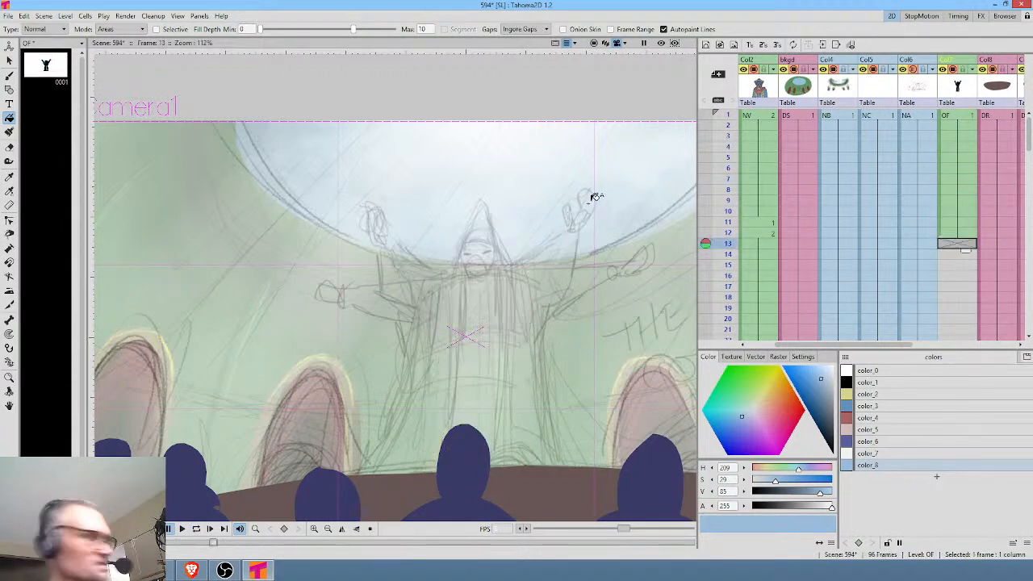
key("d")
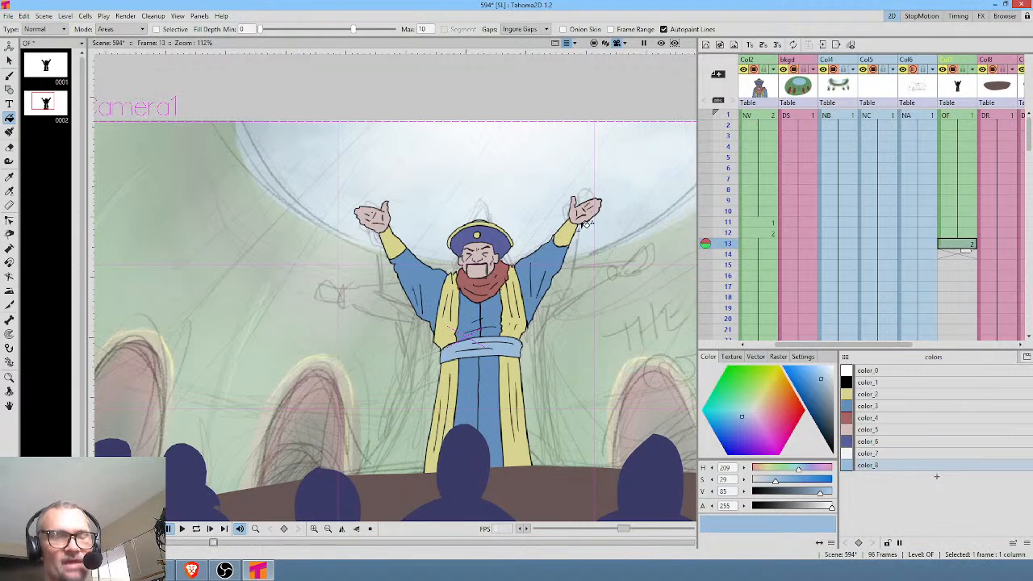
scroll(585, 224, "up", 3)
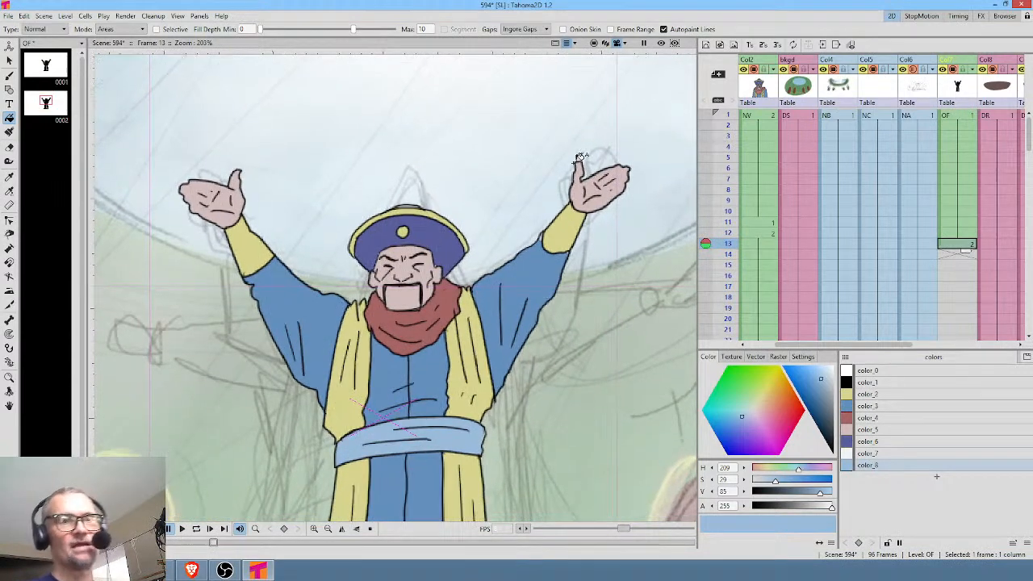
left_click_drag(578, 158, 577, 123)
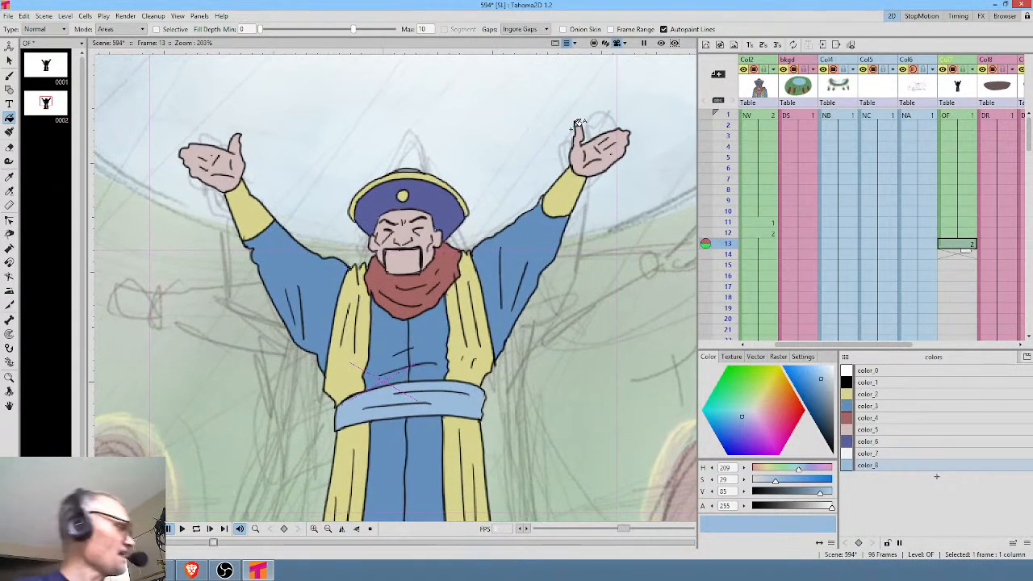
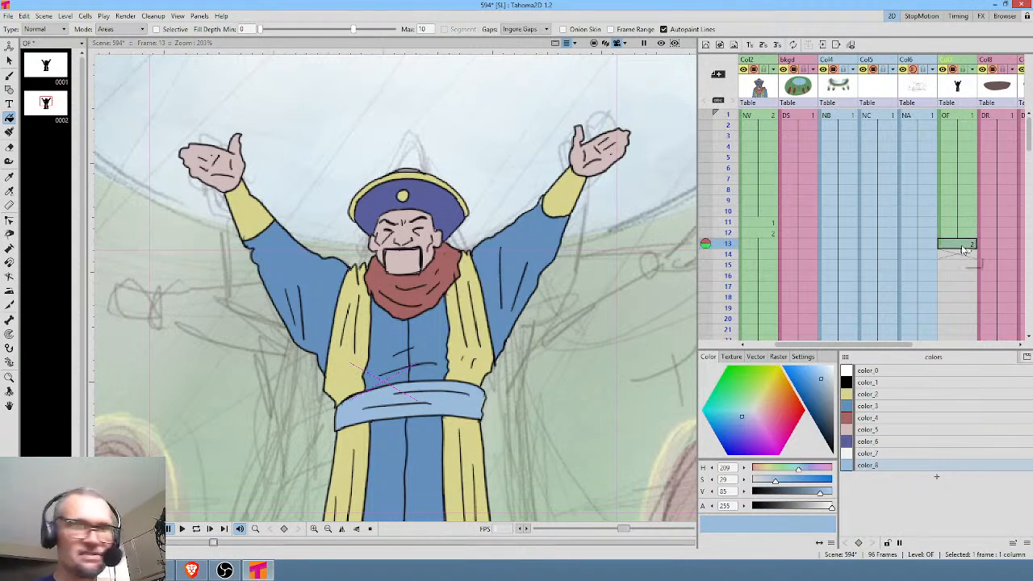
Undo the extra drawing at frame 13 and extend the Col7 character drawing's exposure to frame 96.
key("ctrl+z")
left_click(962, 234)
left_click(964, 244)
left_click(968, 236)
mouse_move(966, 241)
left_mouse_down()
mouse_move(959, 405)
mouse_move(966, 223)
left_mouse_up()
middle_click(953, 179)
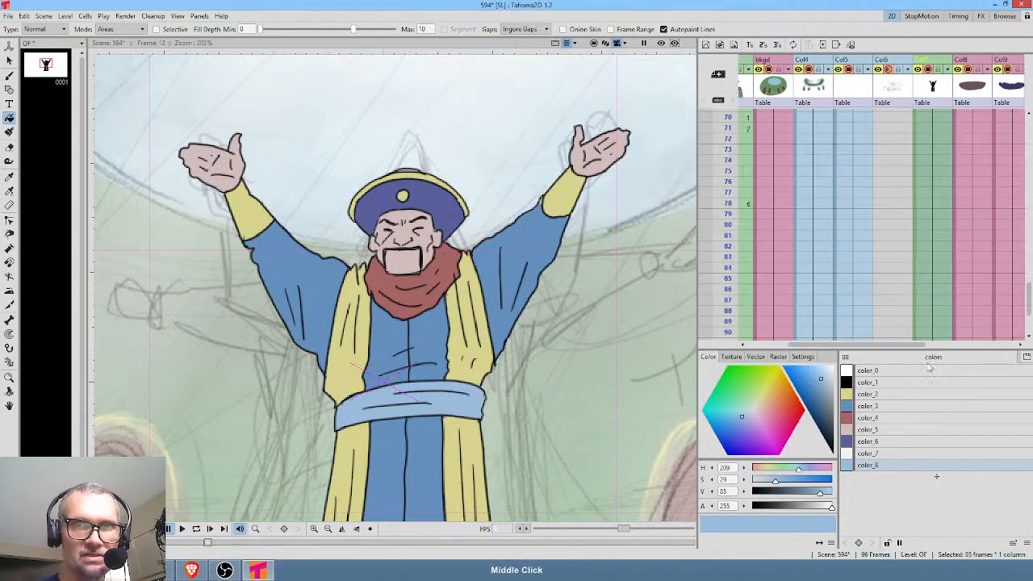
middle_click(940, 197)
middle_click(912, 213)
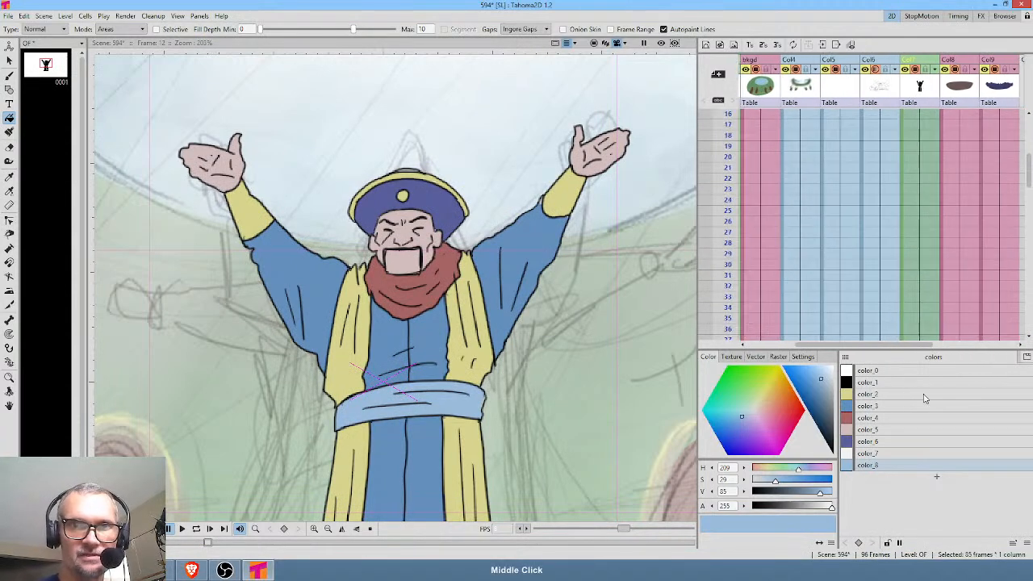
middle_click(921, 177)
Create a plastic mesh from the Col7 character drawing at frame 12 using the default mesh settings.
left_click(922, 231)
key("x")
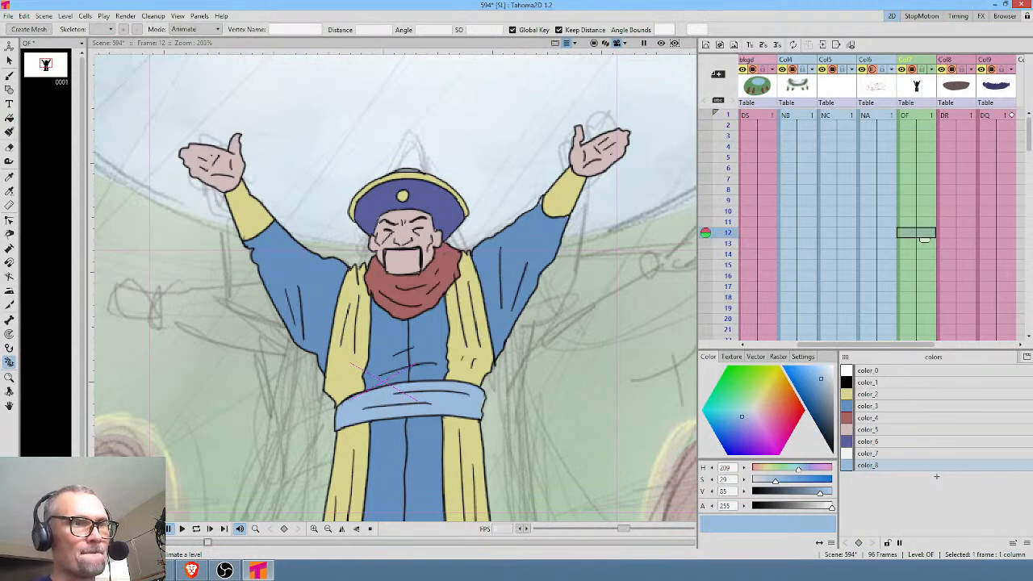
left_click(29, 30)
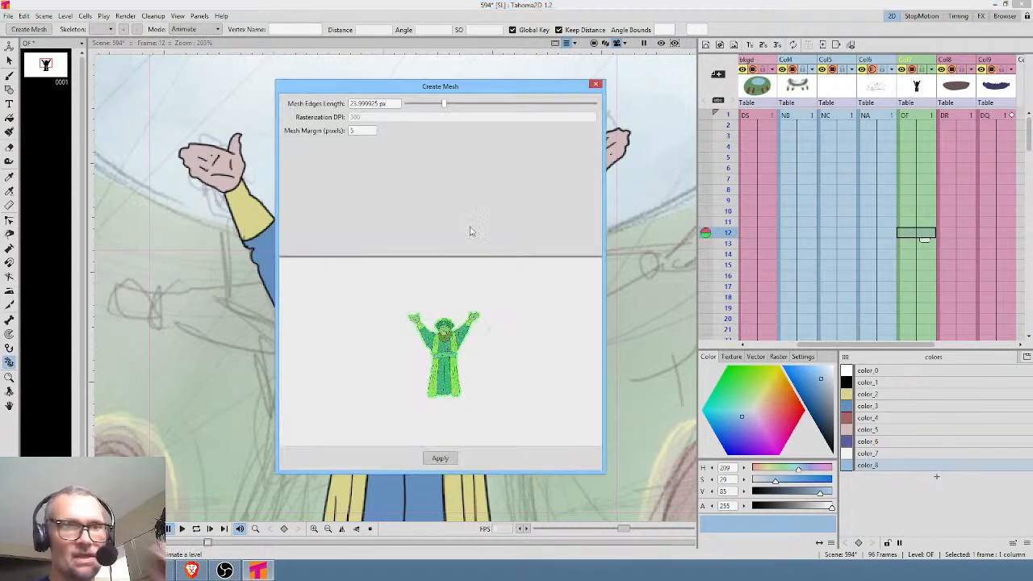
left_click(440, 458)
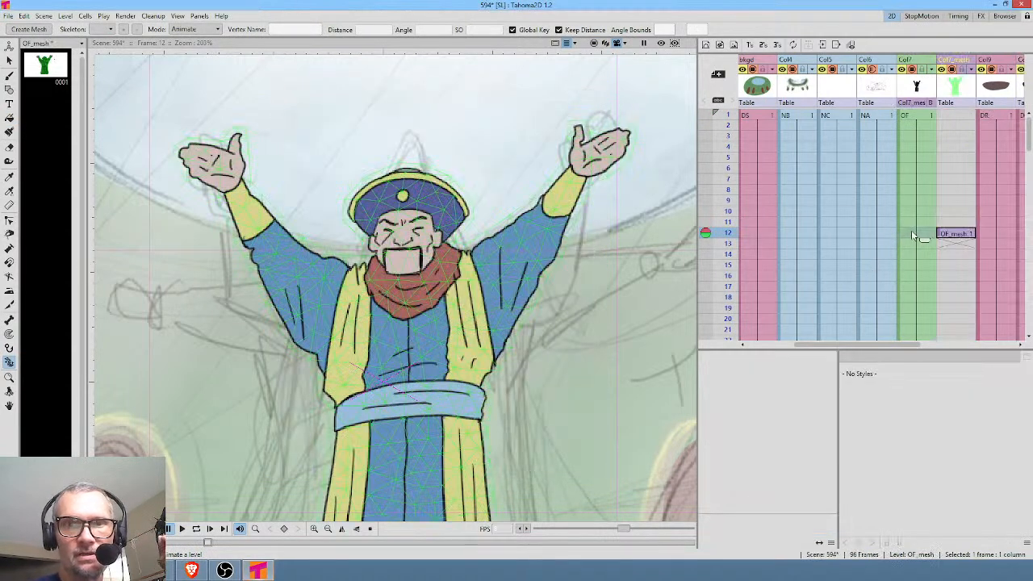
Extend the character mesh's exposure from frame 12 to frame 96, ending back on frame 12.
mouse_move(971, 234)
left_mouse_down()
mouse_move(965, 385)
mouse_move(956, 241)
left_mouse_up()
scroll(953, 240, "up", 14)
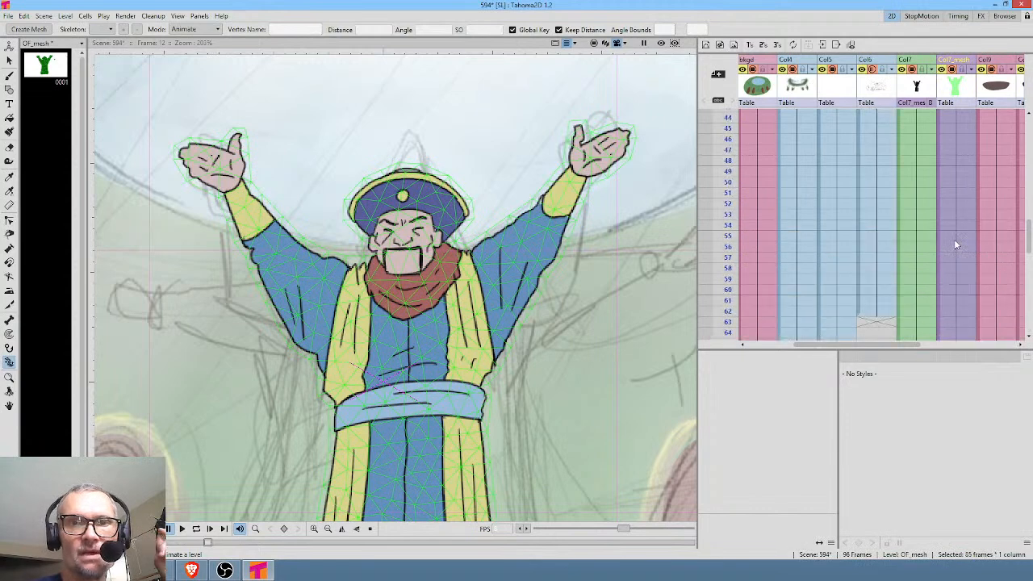
scroll(953, 245, "up", 1)
left_click(961, 239)
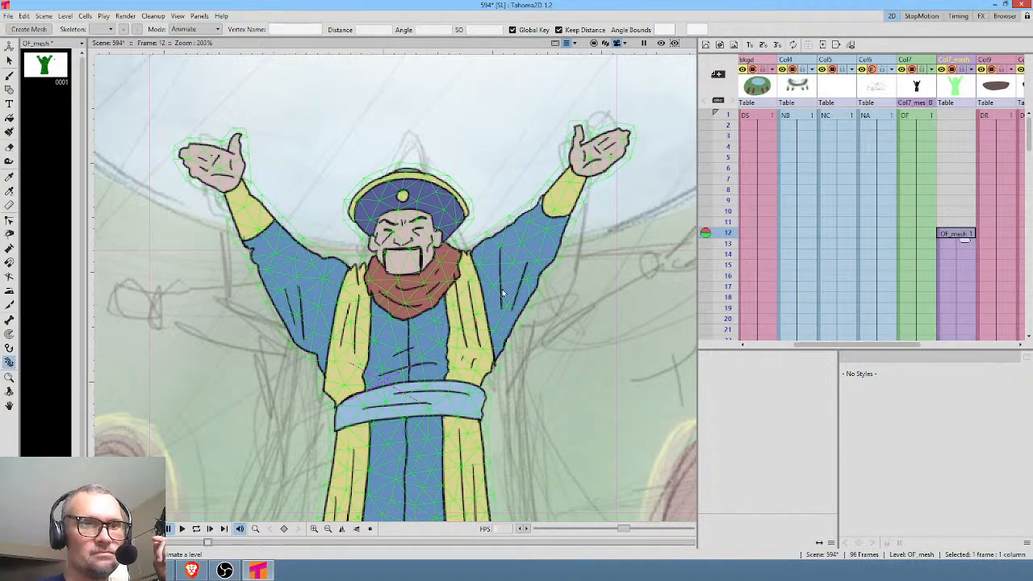
In Build Skeleton mode, place a root below the robe and spine joints at the waist, head and chest.
scroll(556, 339, "down", 4)
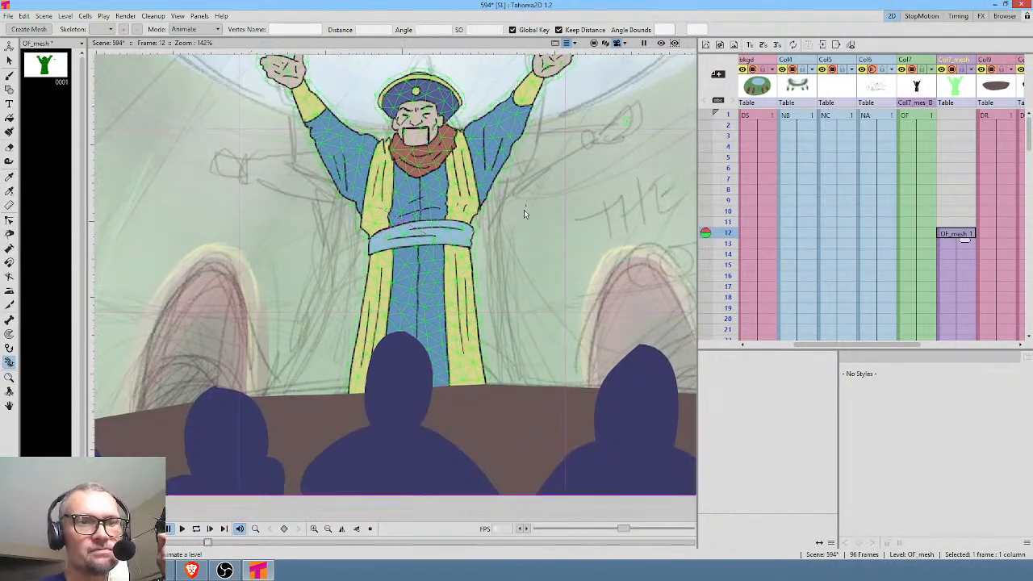
left_click_drag(524, 208, 520, 222)
left_click(216, 32)
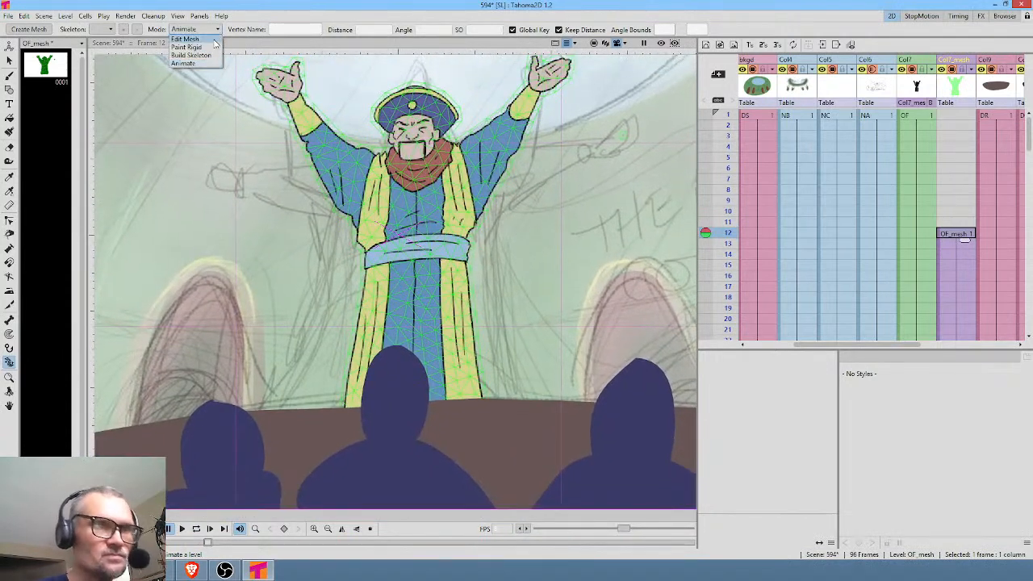
left_click(212, 57)
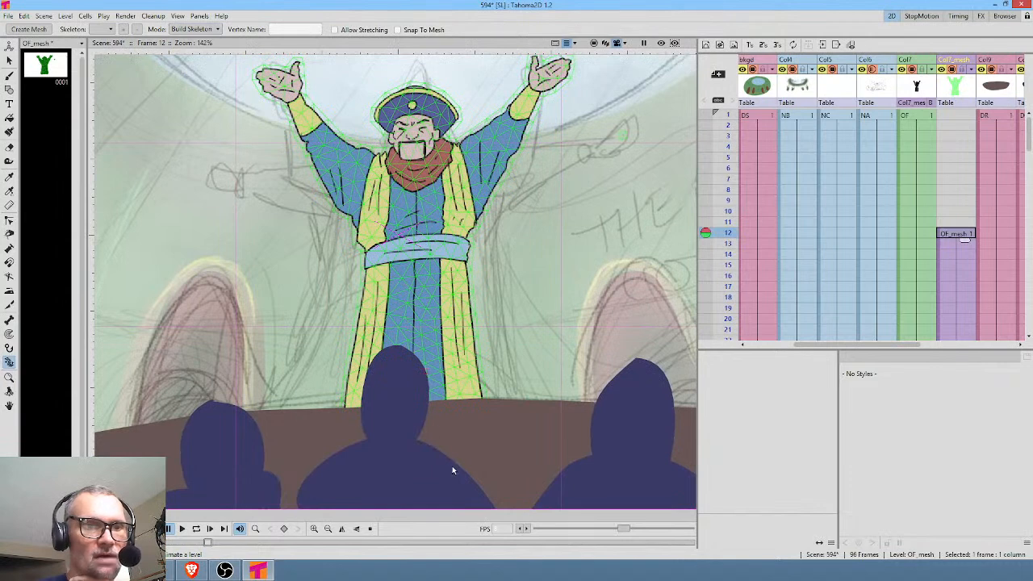
left_click(420, 439)
left_click(417, 250)
left_click(413, 135)
left_click(416, 201)
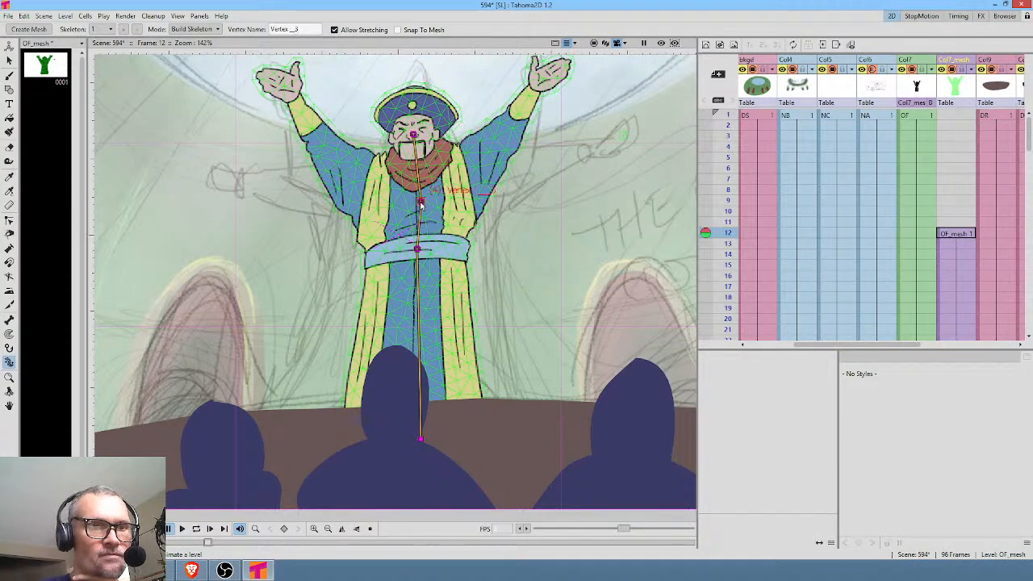
Branch both arms from the chest joint with shoulder, elbow and hand joints, raising the chest joint slightly to the scarf.
left_click(460, 167)
left_click(547, 77)
left_click_drag(419, 201, 416, 184)
left_click(375, 173)
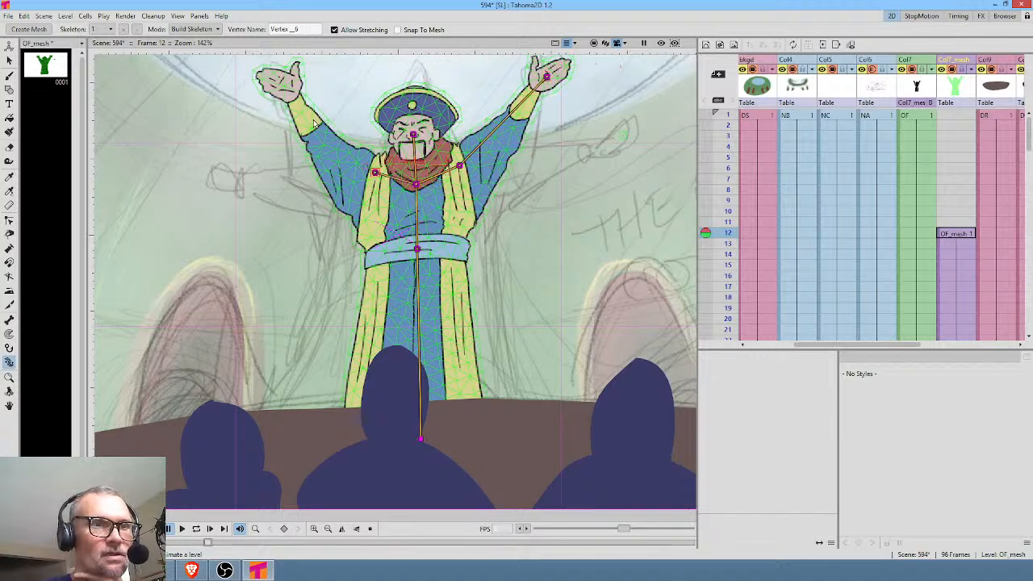
left_click(288, 85)
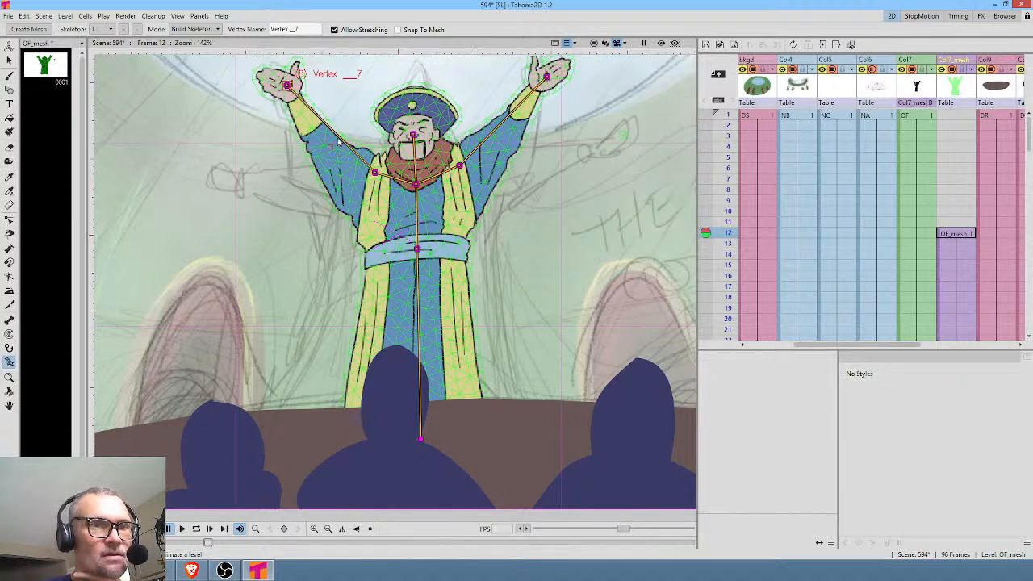
left_click_drag(337, 137, 325, 152)
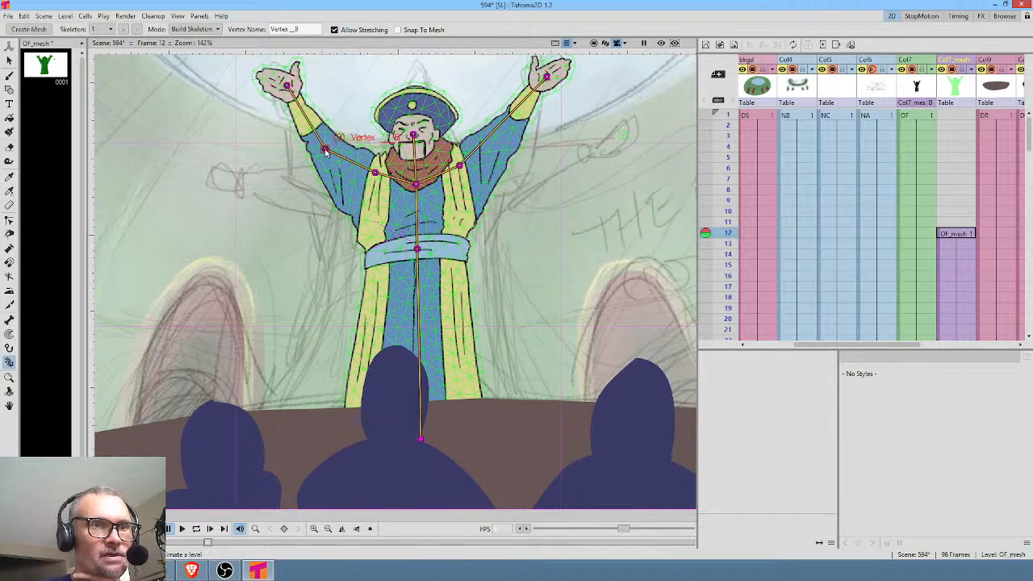
left_click_drag(506, 120, 506, 135)
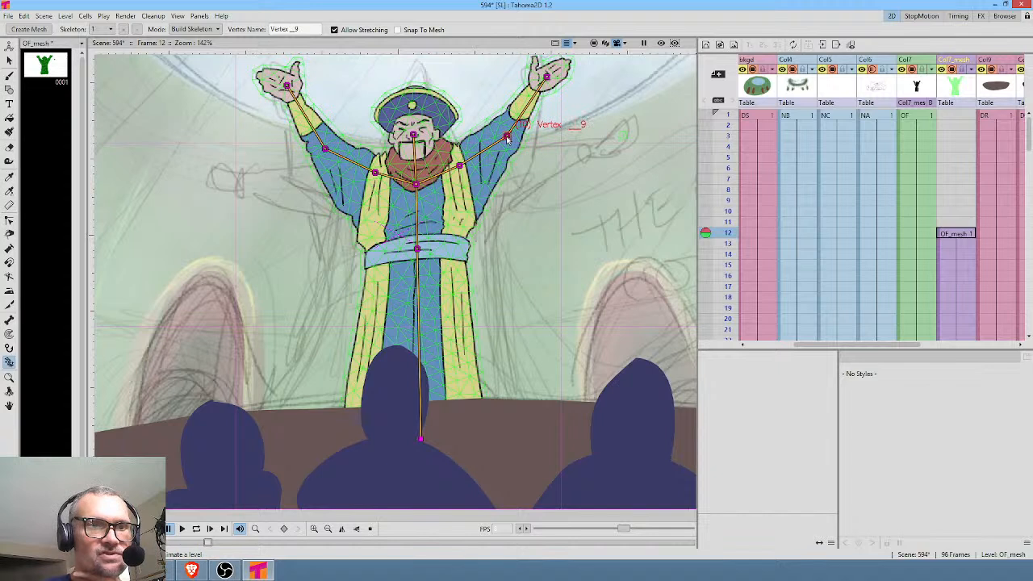
Test the rig in Animate mode by tilting the upper body about 7.85° around the waist joint.
left_click(195, 30)
left_click(183, 63)
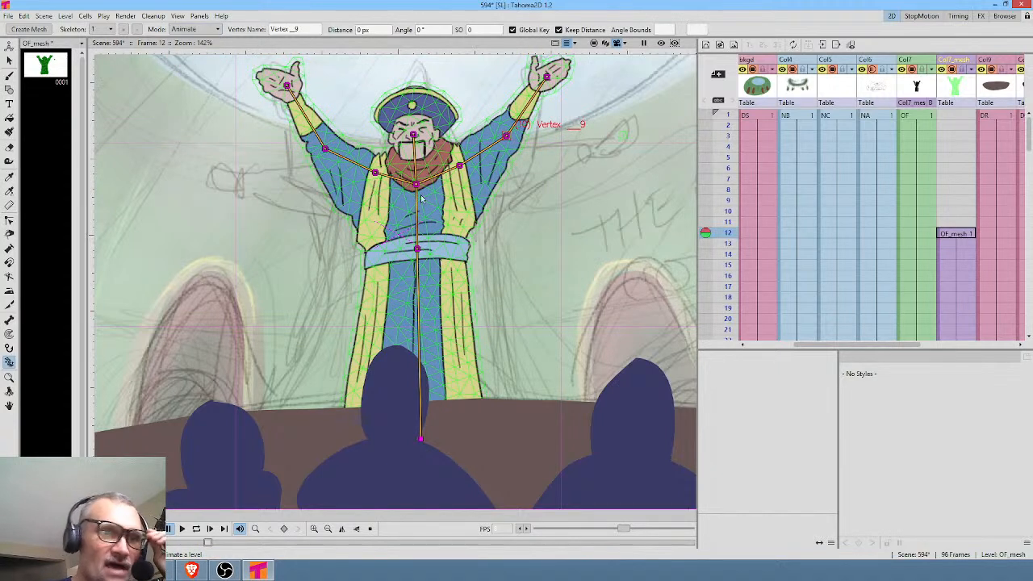
mouse_move(413, 184)
left_mouse_down()
mouse_move(399, 189)
mouse_move(433, 188)
mouse_move(388, 190)
mouse_move(408, 186)
left_mouse_up()
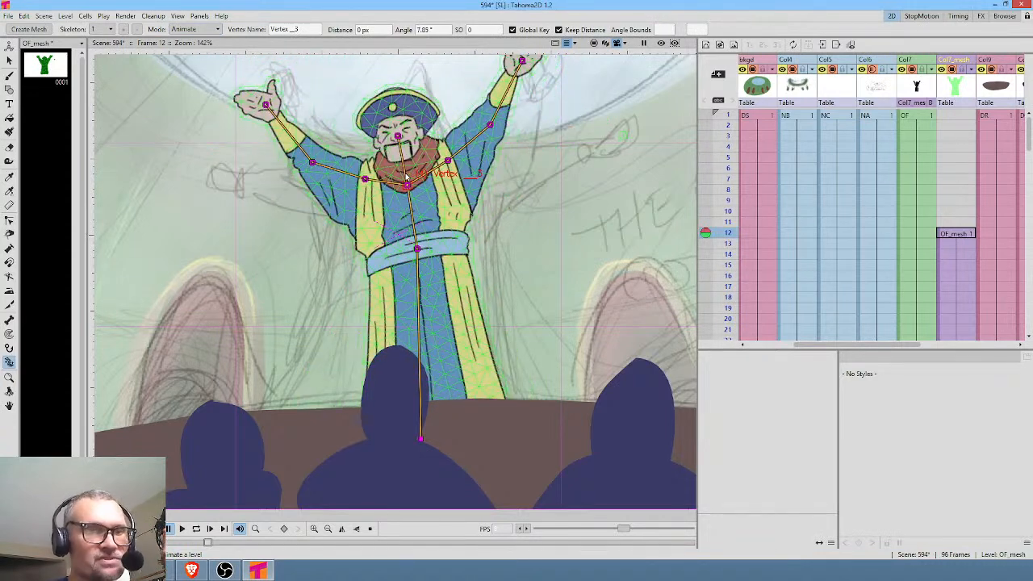
Back in Build Skeleton mode, move the root down to the frame's lower edge and add two joints along the robe below the waist.
left_click(193, 29)
left_click(190, 41)
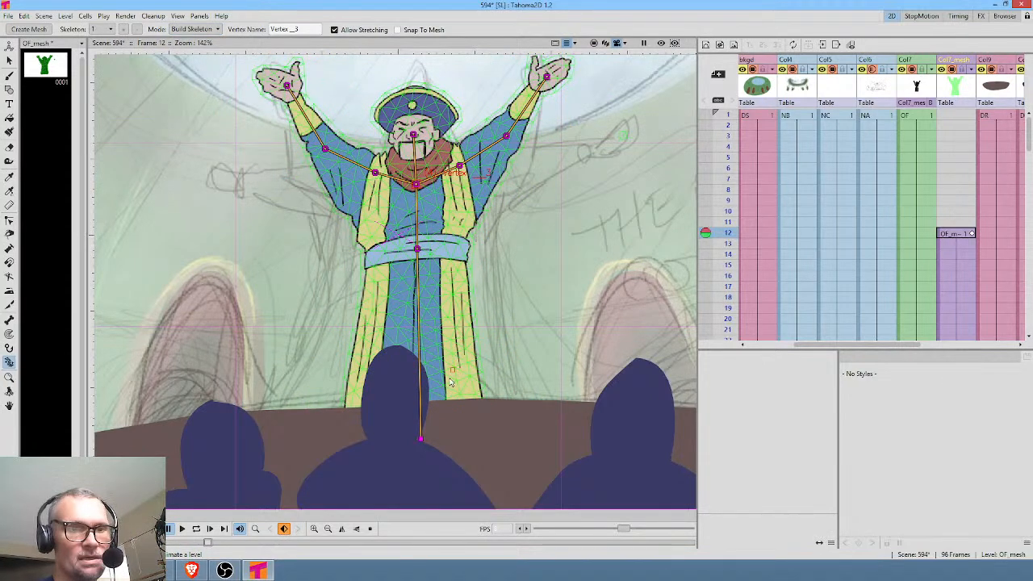
left_click_drag(422, 442, 420, 513)
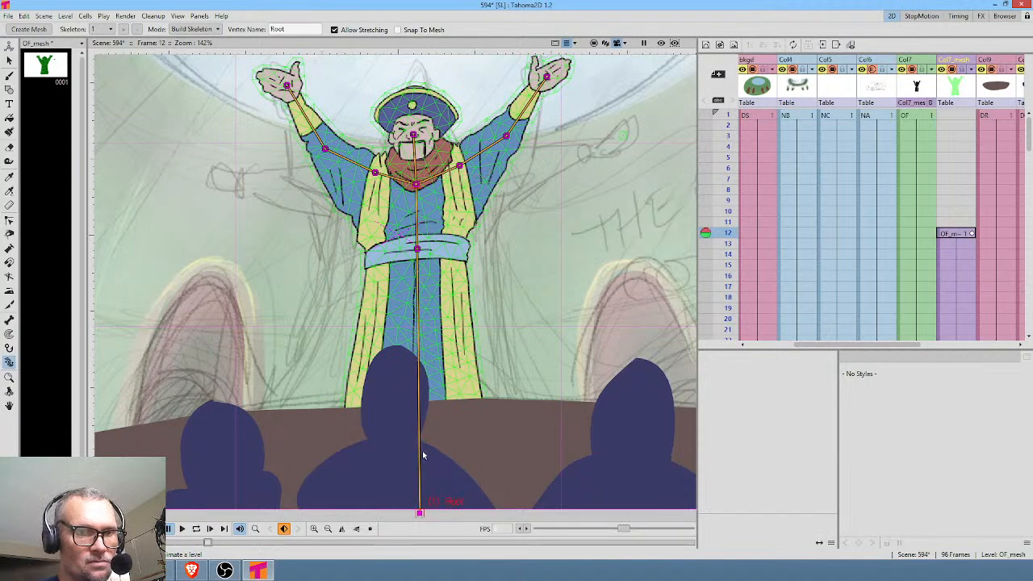
left_click(417, 406)
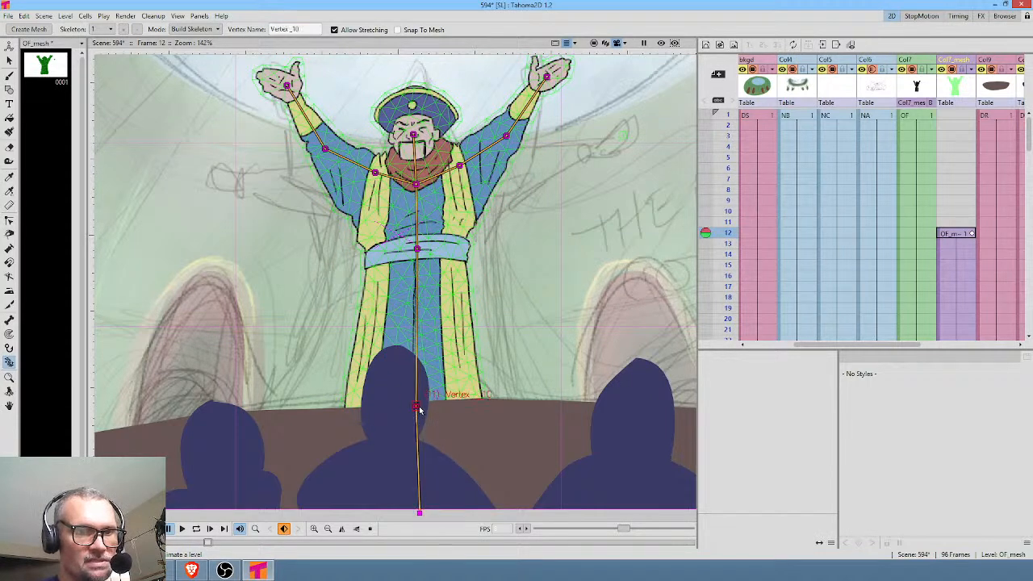
left_click(417, 299)
In Animate mode at frame 12, straighten the torso to about 0.94° and rotate the elbow of the arm beside the pole to about -2.1°.
left_click(193, 29)
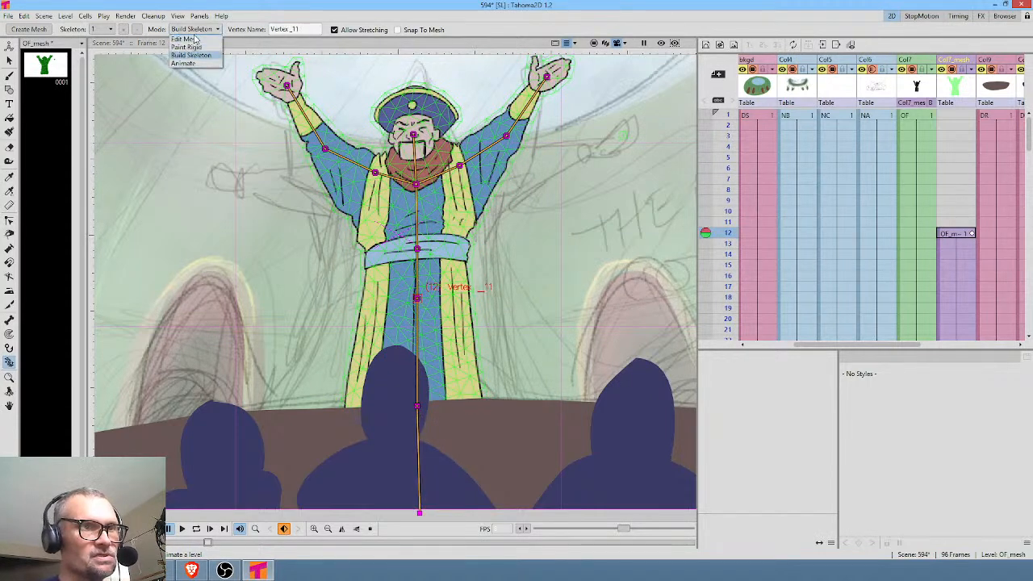
left_click(189, 62)
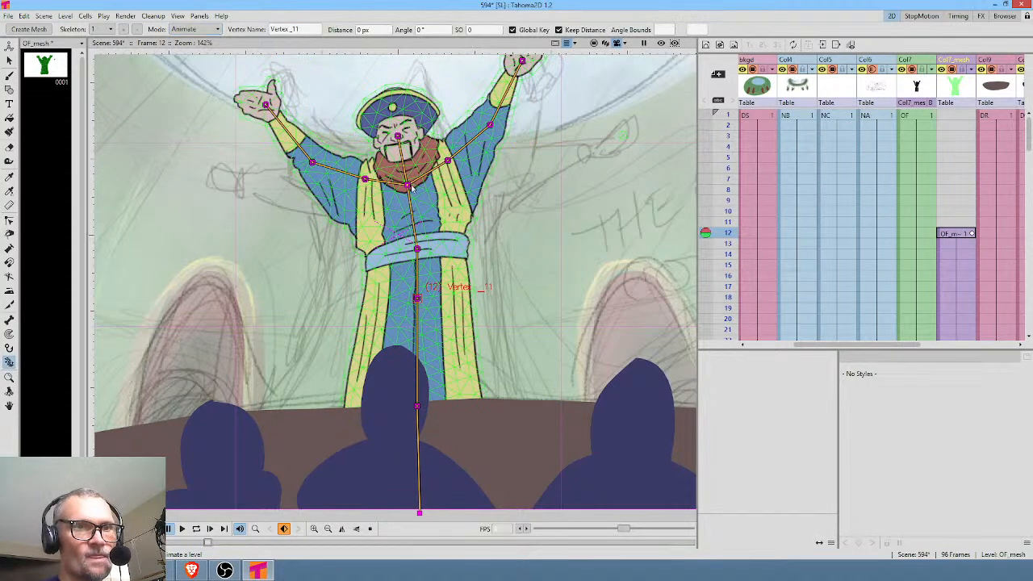
mouse_move(409, 186)
left_mouse_down()
mouse_move(399, 183)
mouse_move(428, 184)
mouse_move(391, 178)
mouse_move(416, 185)
left_mouse_up()
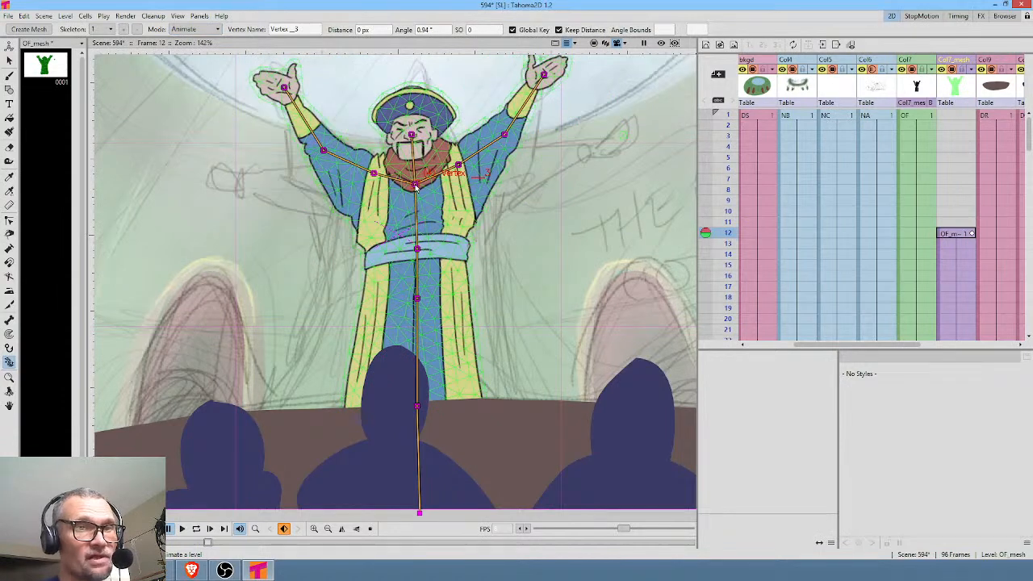
mouse_move(506, 135)
left_mouse_down()
mouse_move(512, 143)
mouse_move(508, 136)
left_mouse_up()
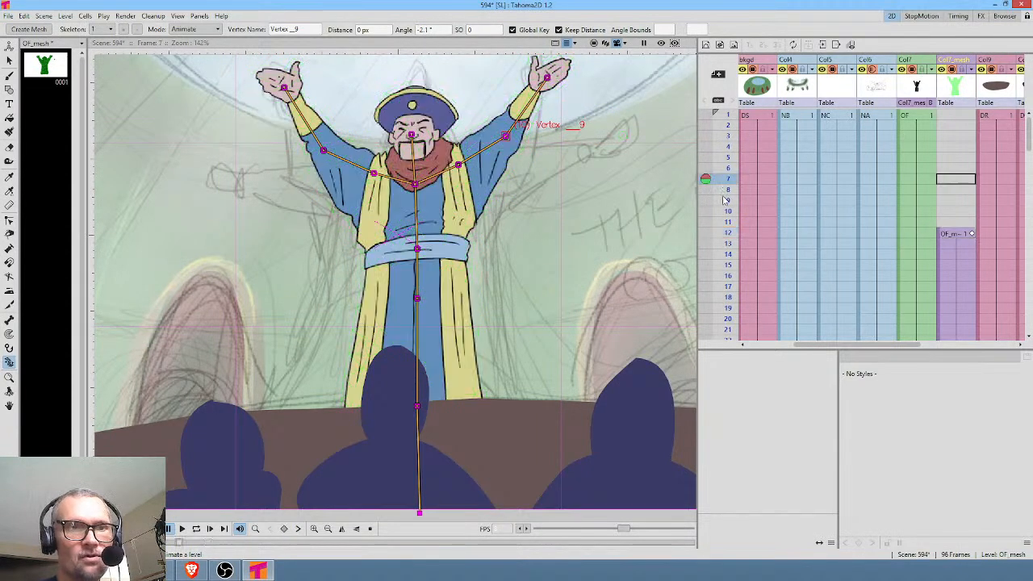
Move the mesh's pose keyframe from frame 12 to frame 16.
left_click(726, 243)
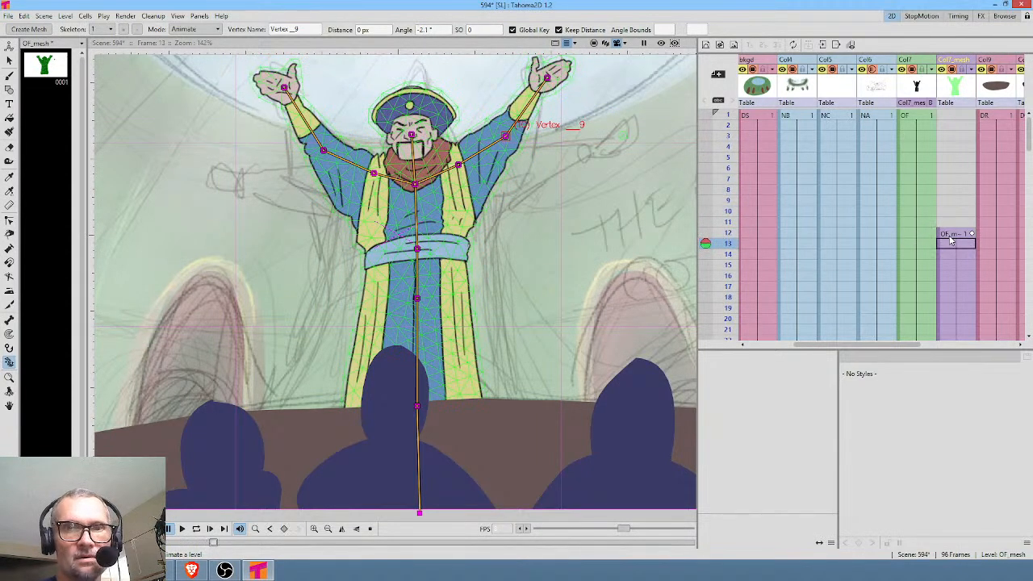
left_click(956, 266)
left_click(971, 234)
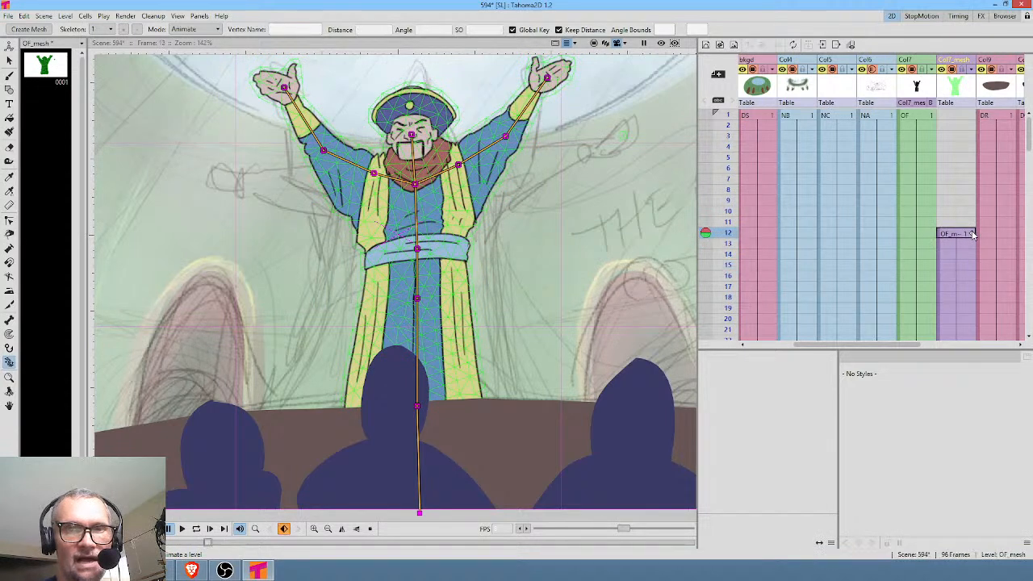
left_click_drag(970, 257, 971, 274)
At frame 18, pose the character with the torso leaning, both arms lowered and spread outward, and the head rotated about -1.17°.
left_click(972, 298)
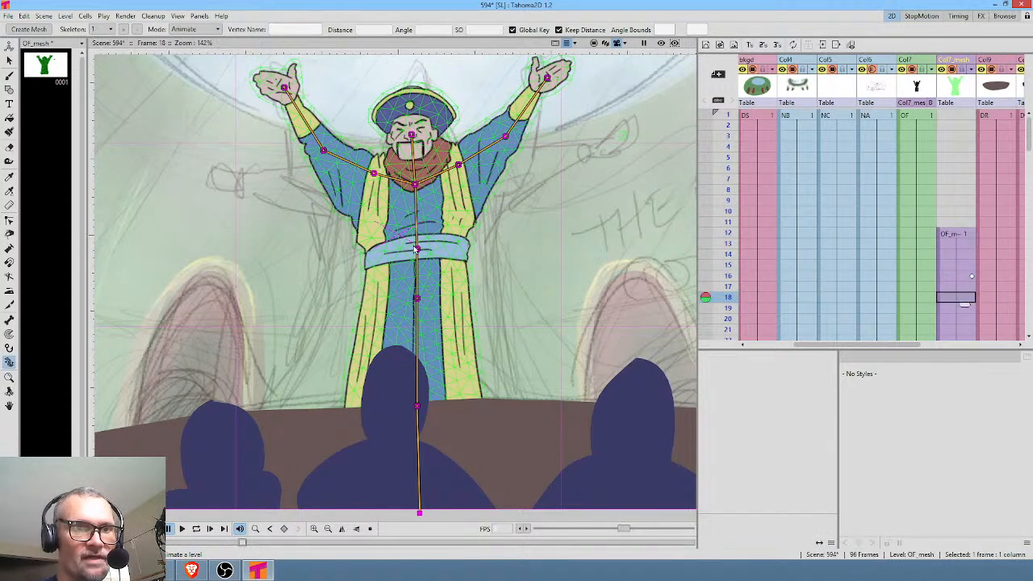
left_click_drag(419, 188, 518, 174)
left_click_drag(336, 141, 328, 165)
left_click_drag(428, 137, 427, 137)
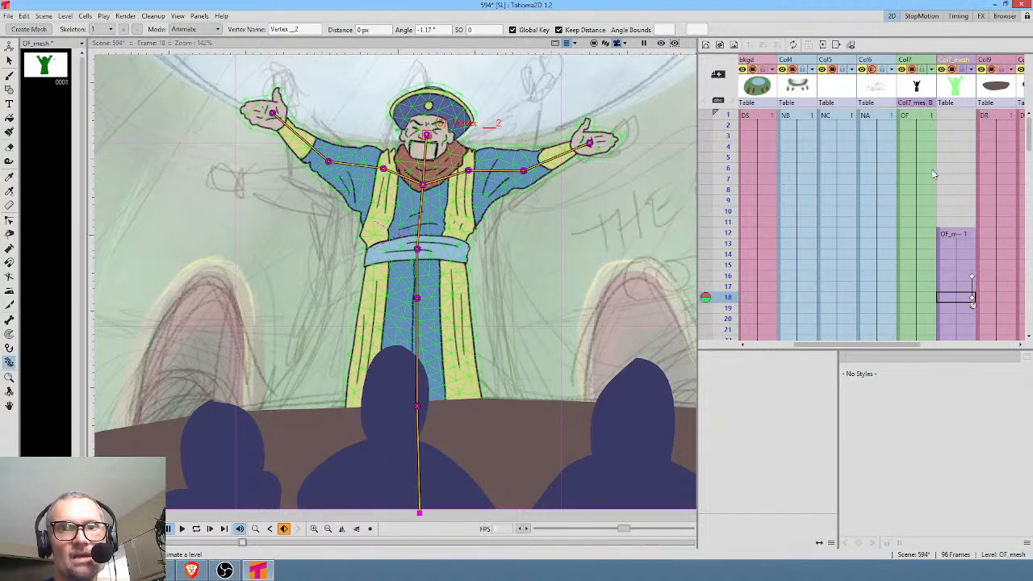
Loop the animation from frame 1 to check the arm movement, and compare the character at frames 12 and 1.
left_click(918, 116)
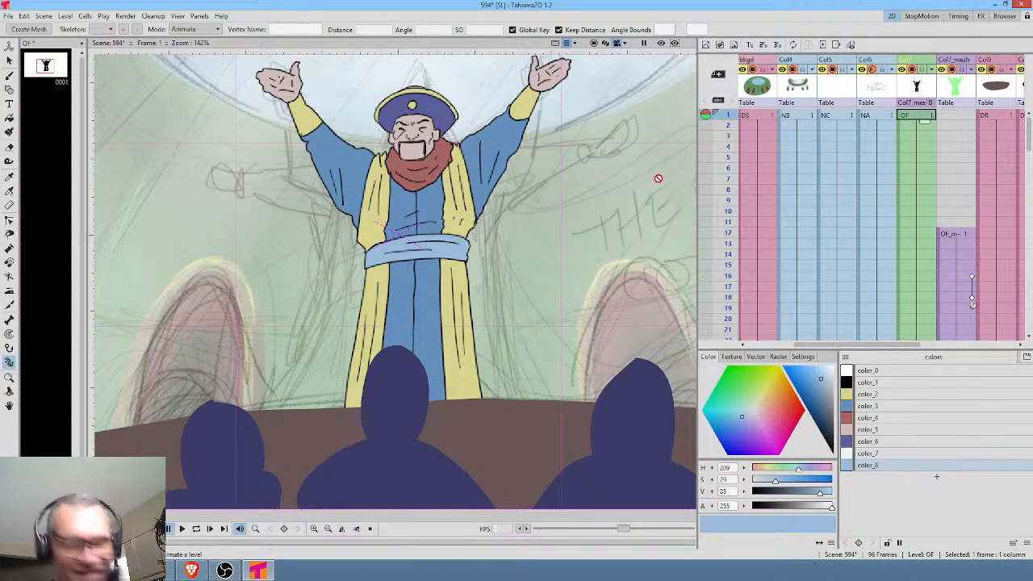
key("l")
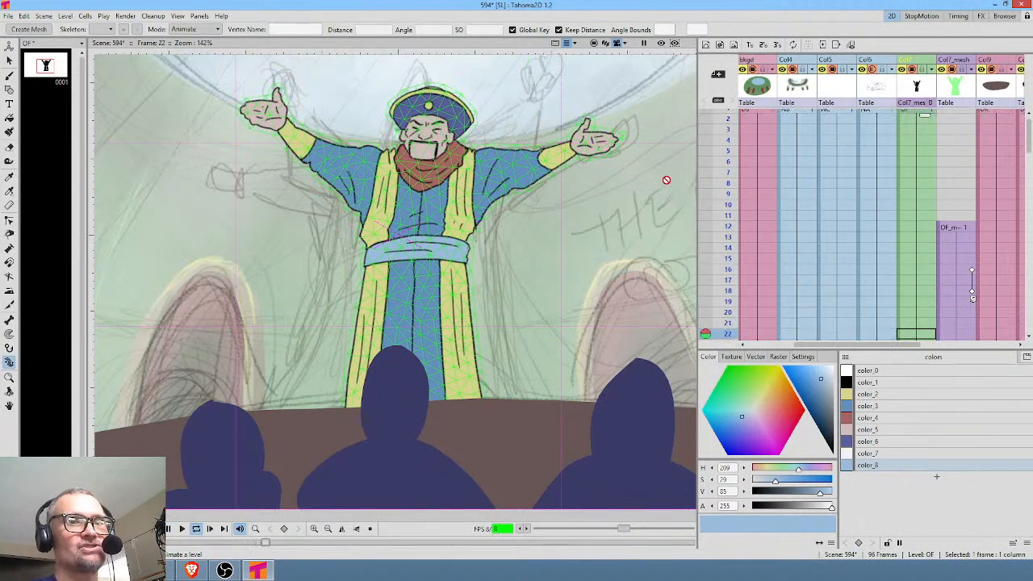
key("l")
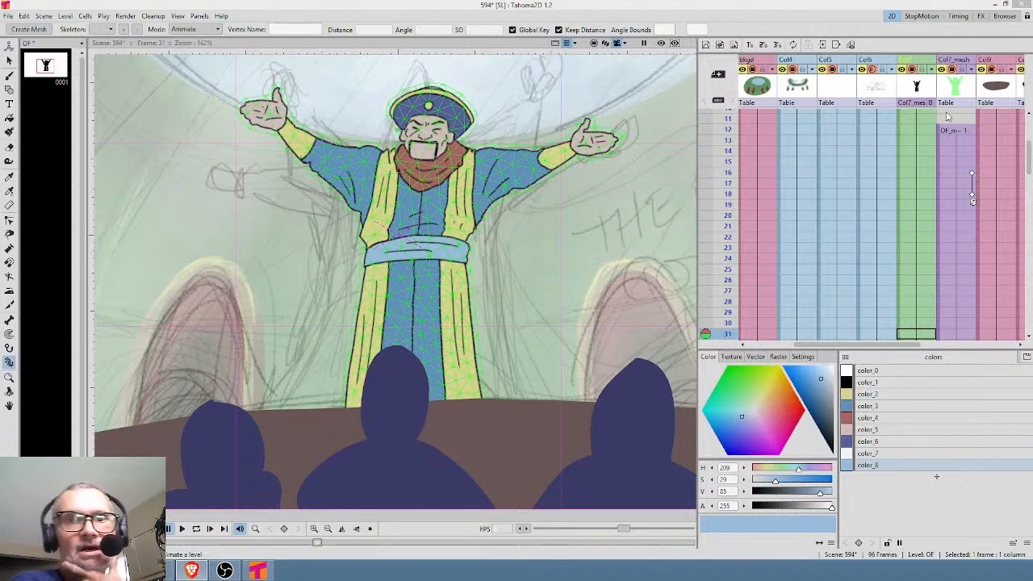
left_click(917, 130)
scroll(916, 130, "up", 3)
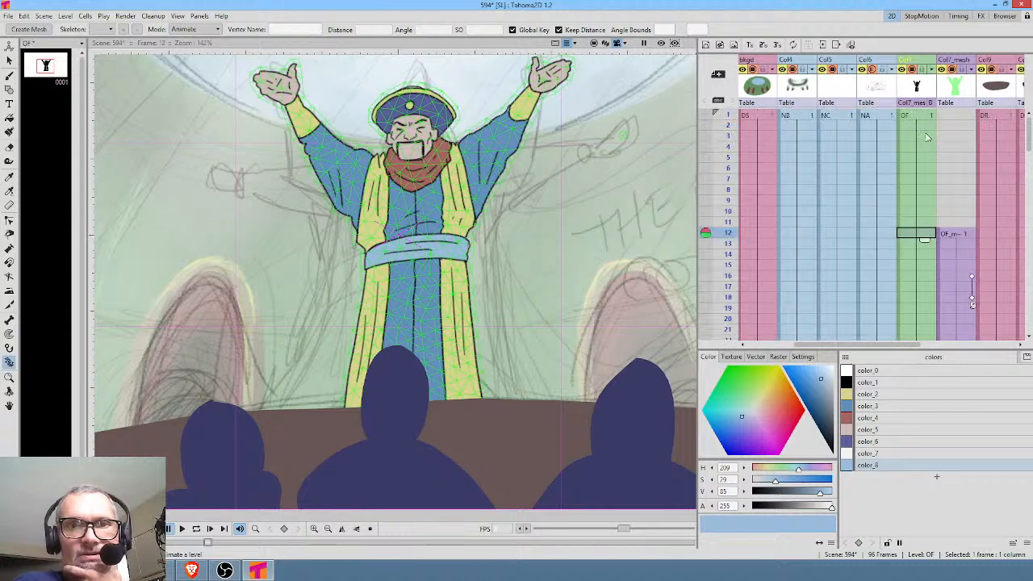
key("Down")
key("Down")
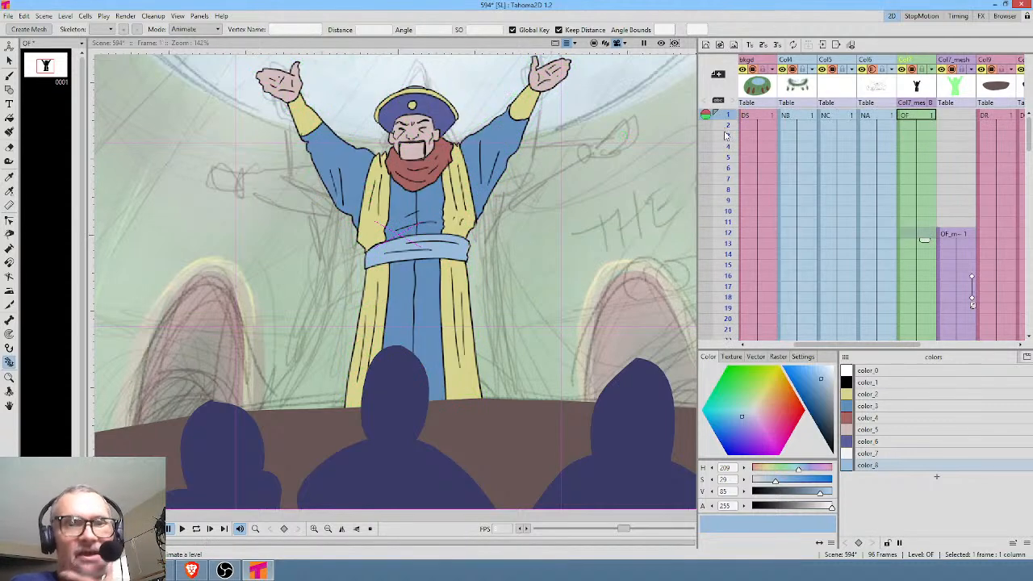
Delete the NA column holding the rough sketch from the scene.
left_click(743, 114)
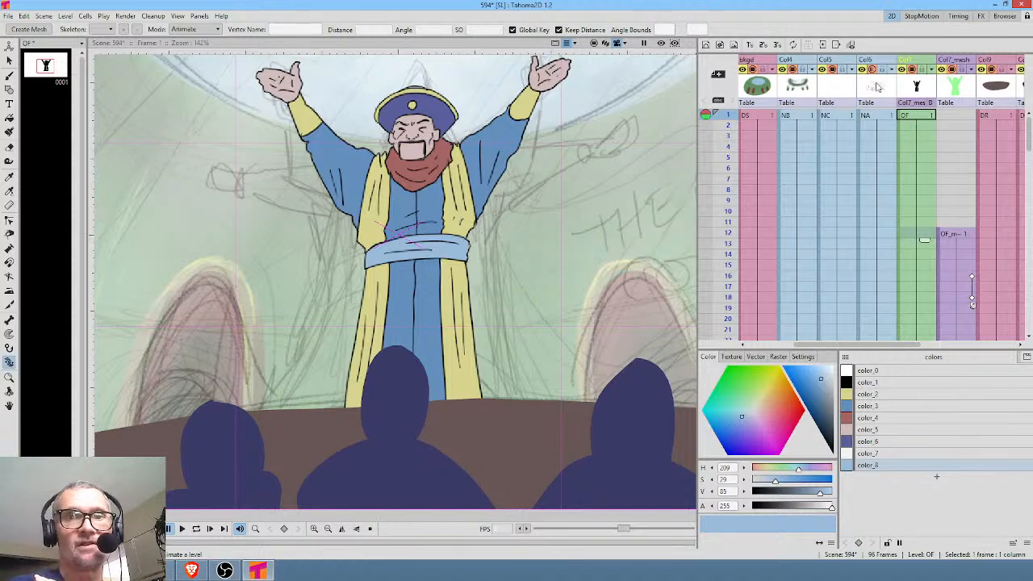
left_click(878, 87)
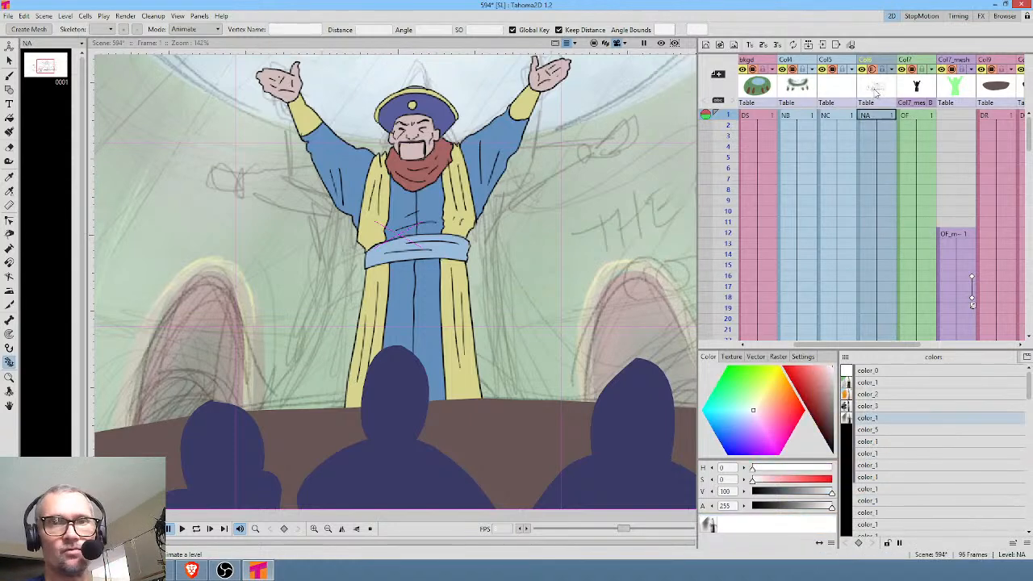
key("Delete")
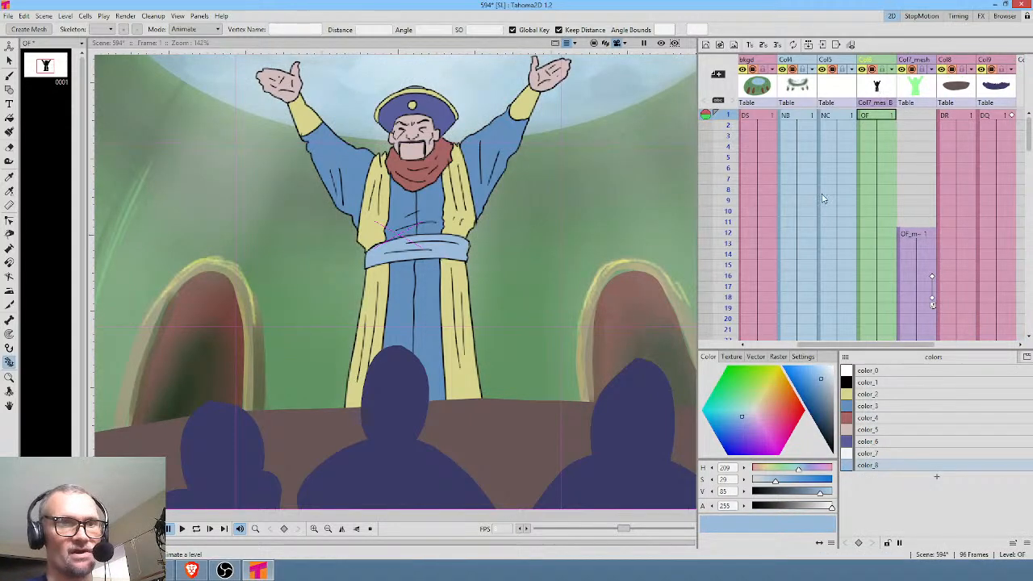
Collapse the bkgd, Col4 and Col5 background columns into a single sub-scene column.
scroll(840, 143, "down", 3)
scroll(835, 146, "up", 3)
left_click_drag(827, 132, 1011, 165)
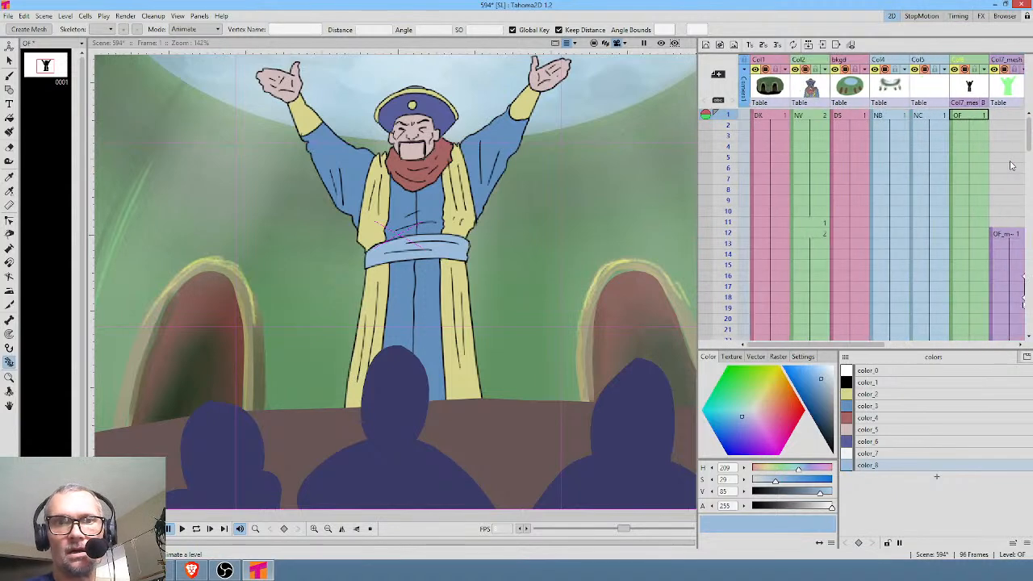
left_click(853, 89)
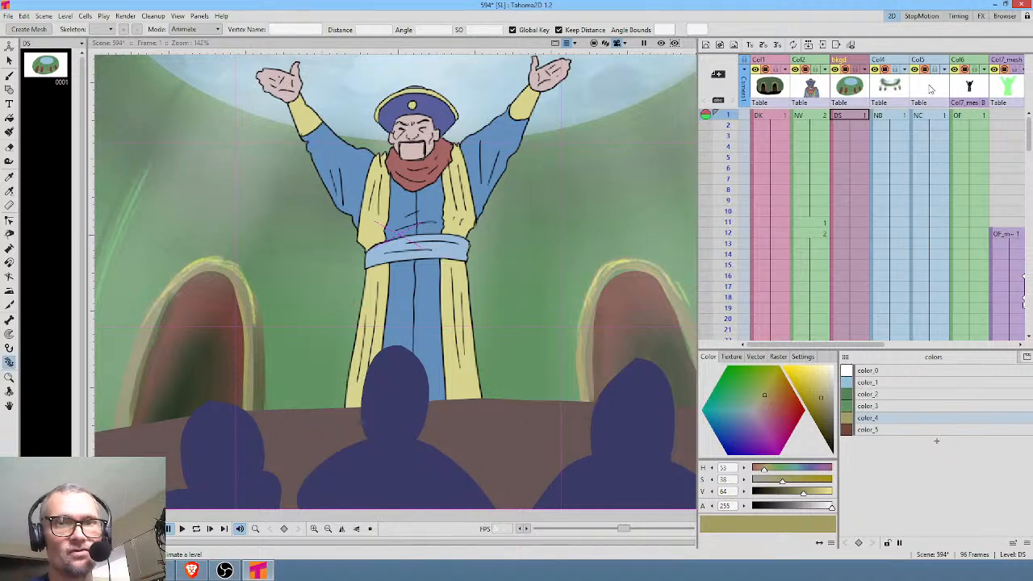
left_click(930, 89)
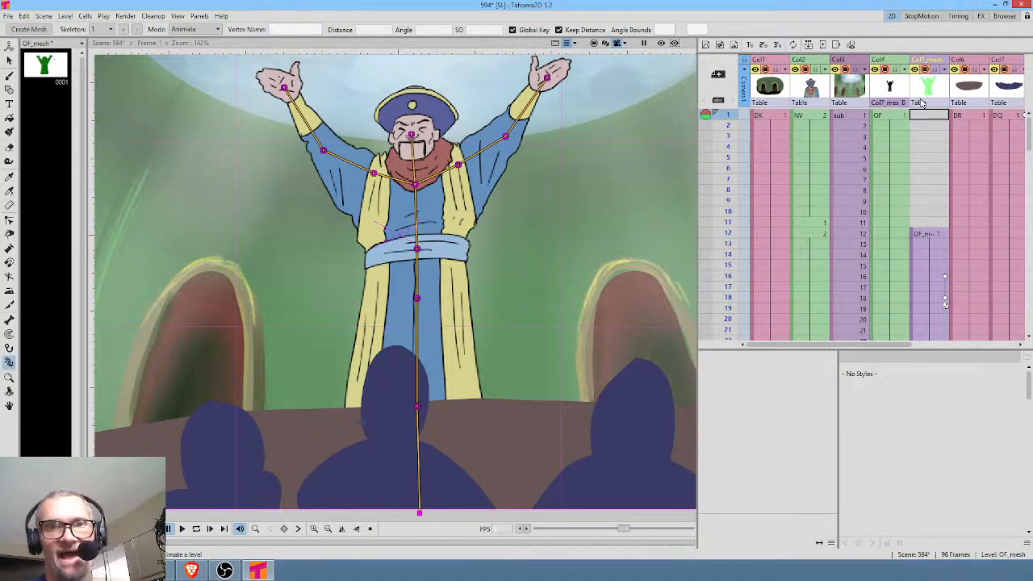
left_click(855, 96)
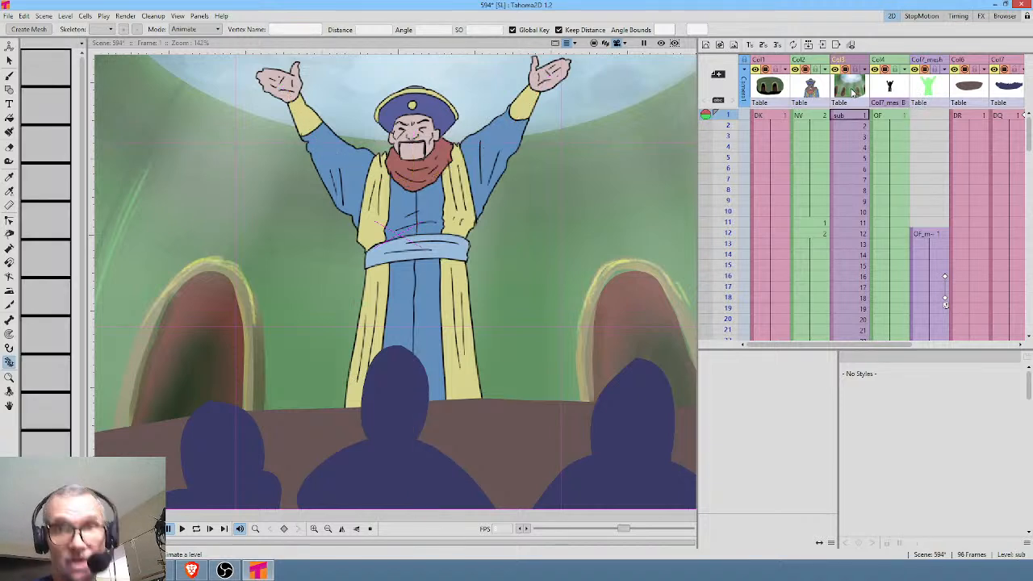
Delete the leftover DK column and the old NV character column.
left_click(772, 87)
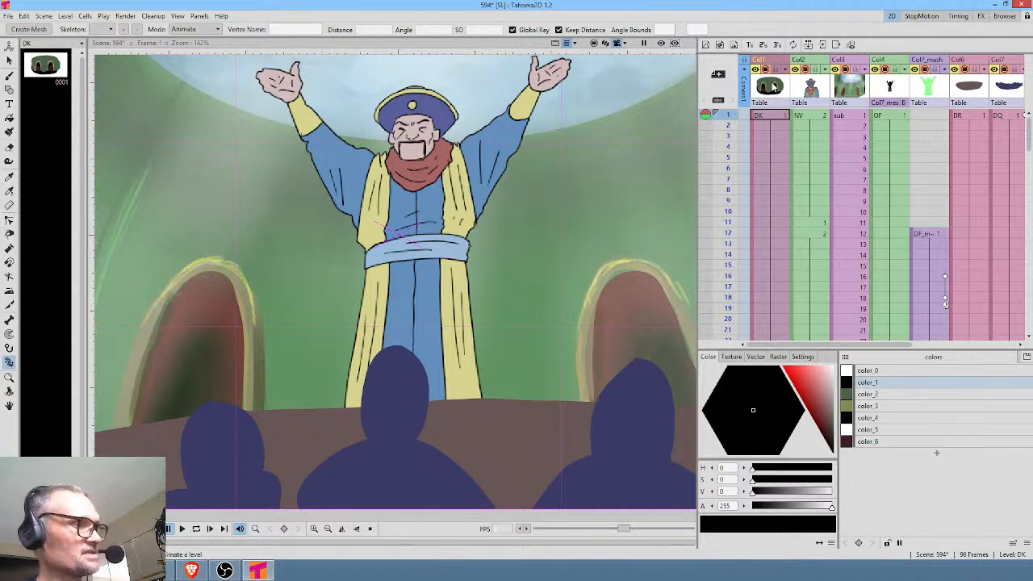
key("Delete")
left_click(774, 87)
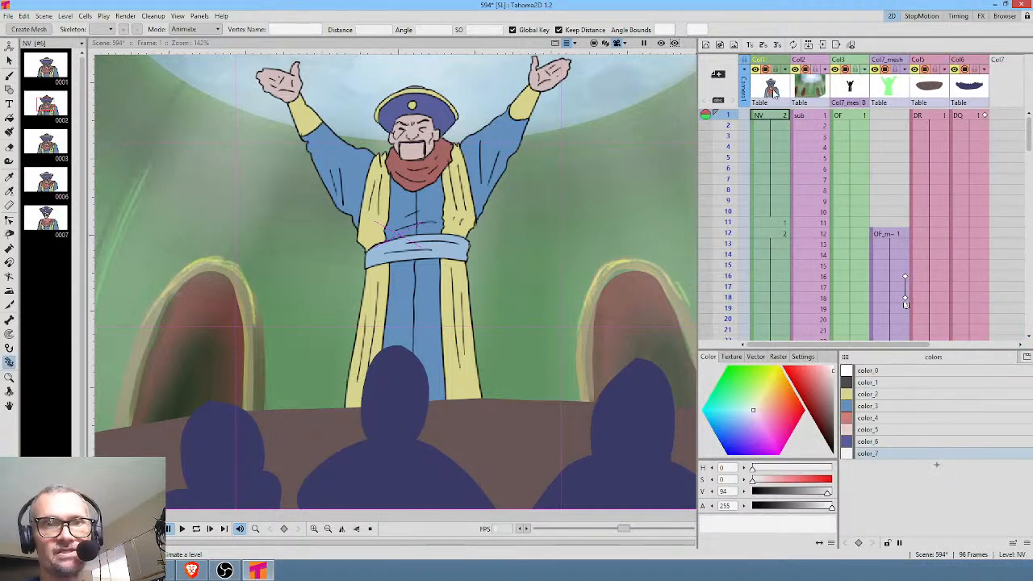
key("Delete")
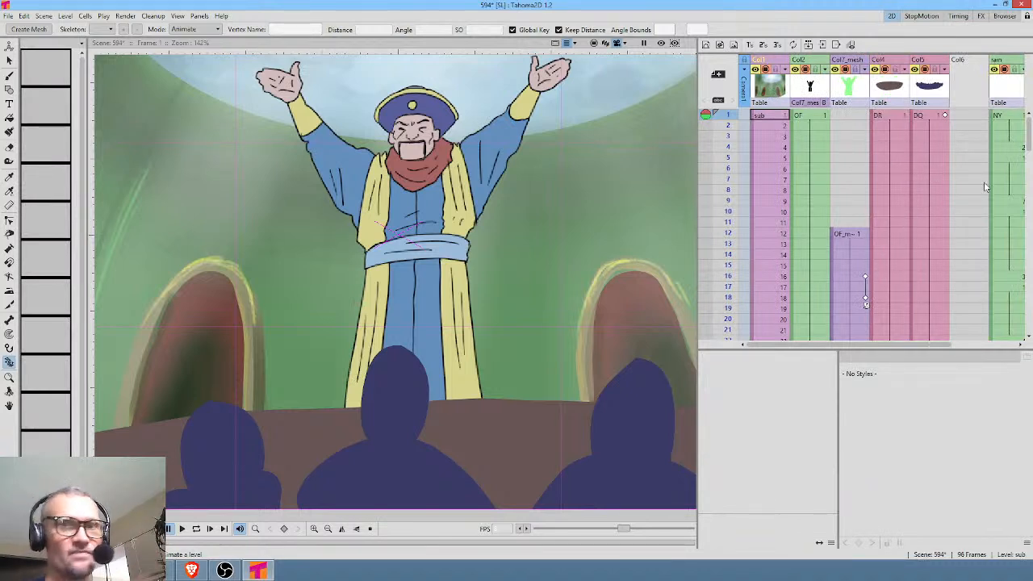
Remove the unused levels from the Scene Cast and save the scene.
left_click_drag(976, 192, 891, 188)
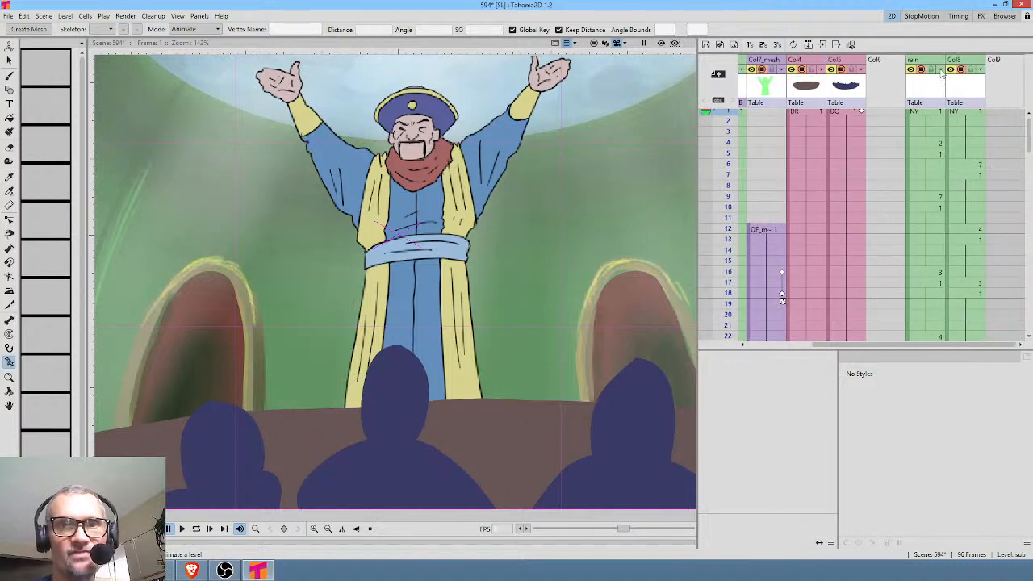
mouse_move(727, 142)
left_mouse_down()
mouse_move(722, 286)
mouse_move(718, 110)
left_mouse_up()
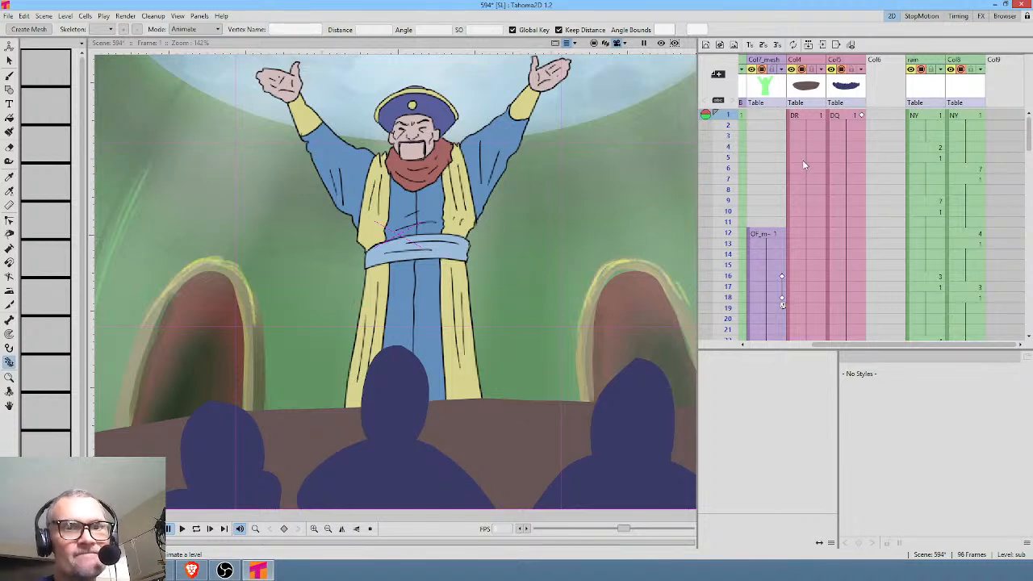
scroll(831, 161, "left", 2)
left_click(200, 16)
left_click(267, 235)
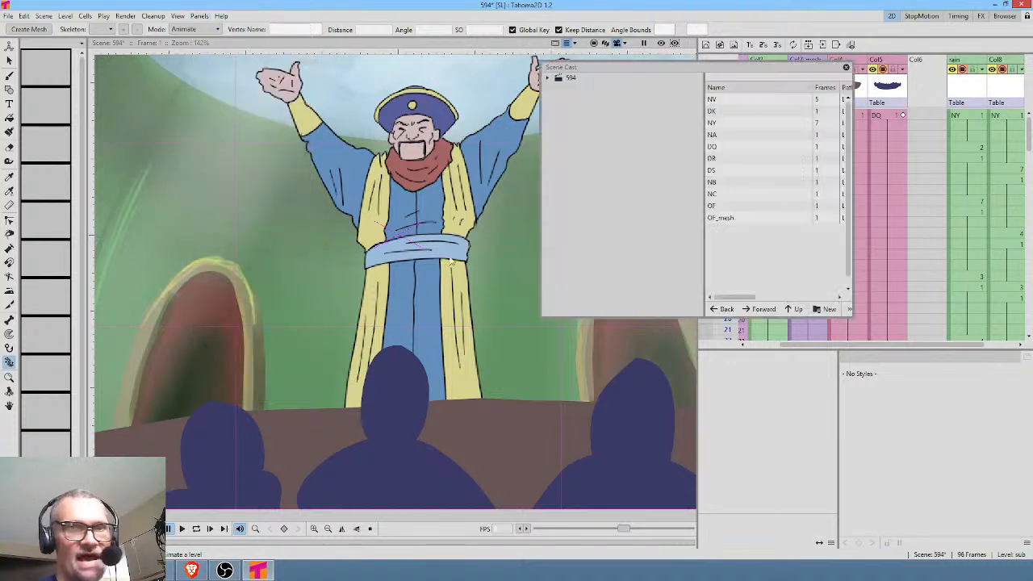
right_click(789, 241)
left_click(805, 250)
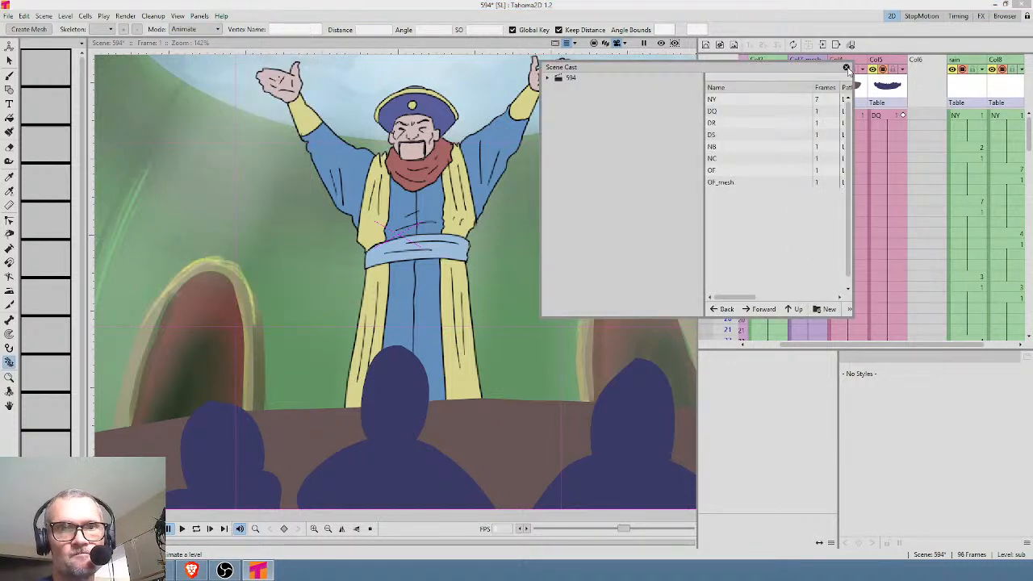
left_click(845, 68)
left_click(7, 16)
left_click(23, 53)
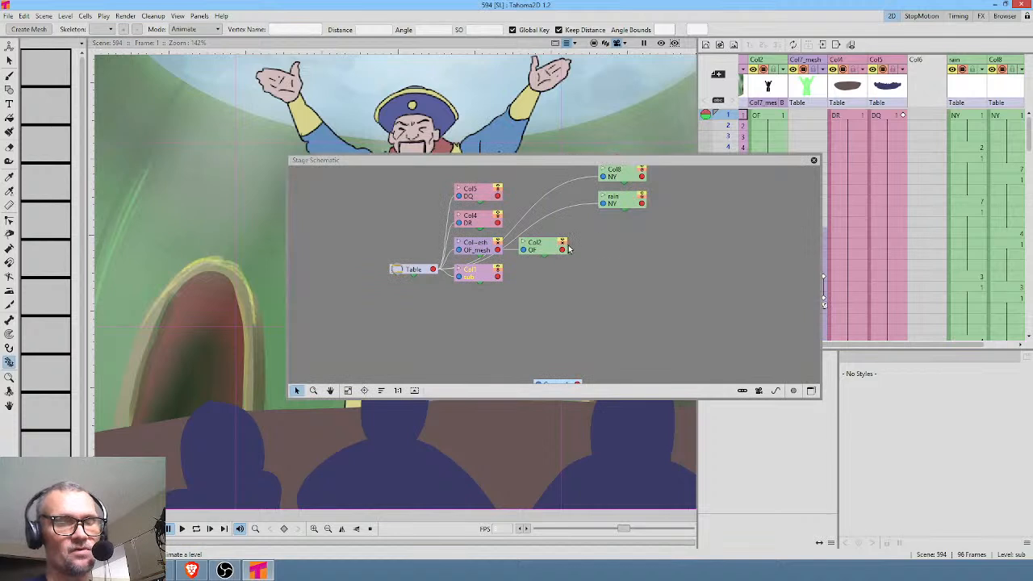
Enlarge the Stage Schematic window and switch it to the FX Schematic.
left_click_drag(819, 397, 976, 511)
left_click_drag(660, 313, 623, 341)
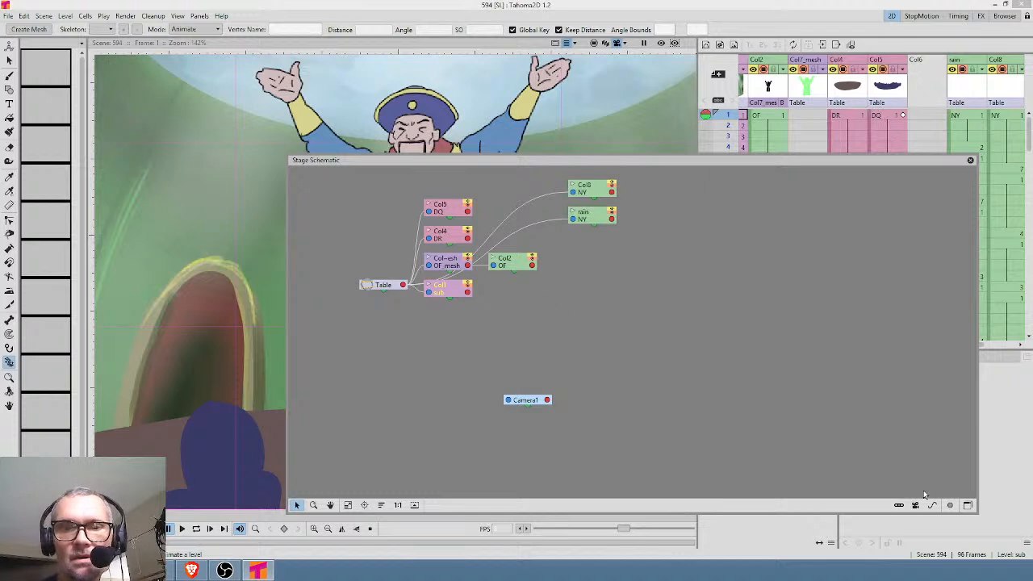
left_click(967, 505)
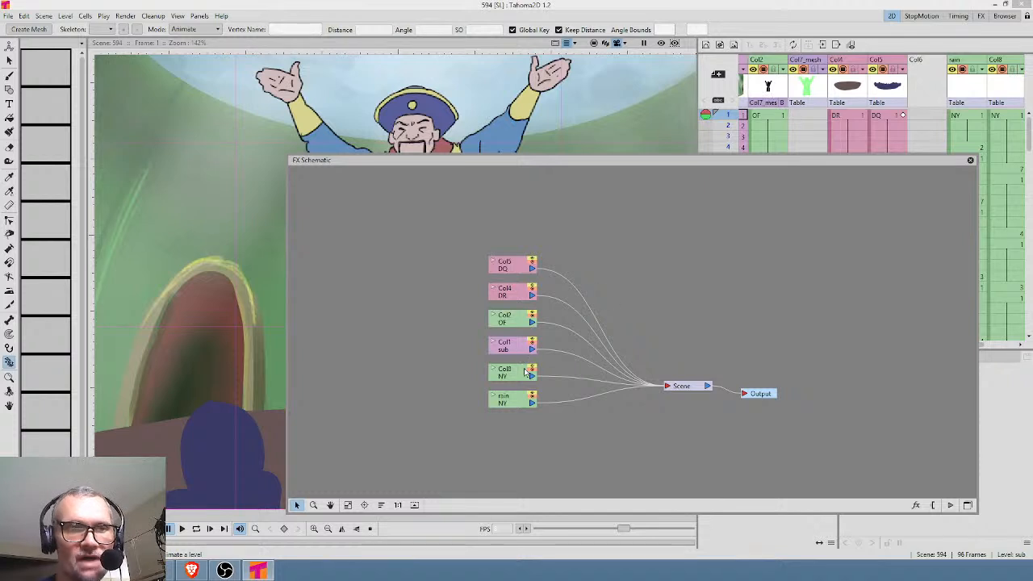
Insert a Body Highlight effect after the character's OF node and preview it in the viewer beside the schematic.
left_click_drag(511, 317, 373, 284)
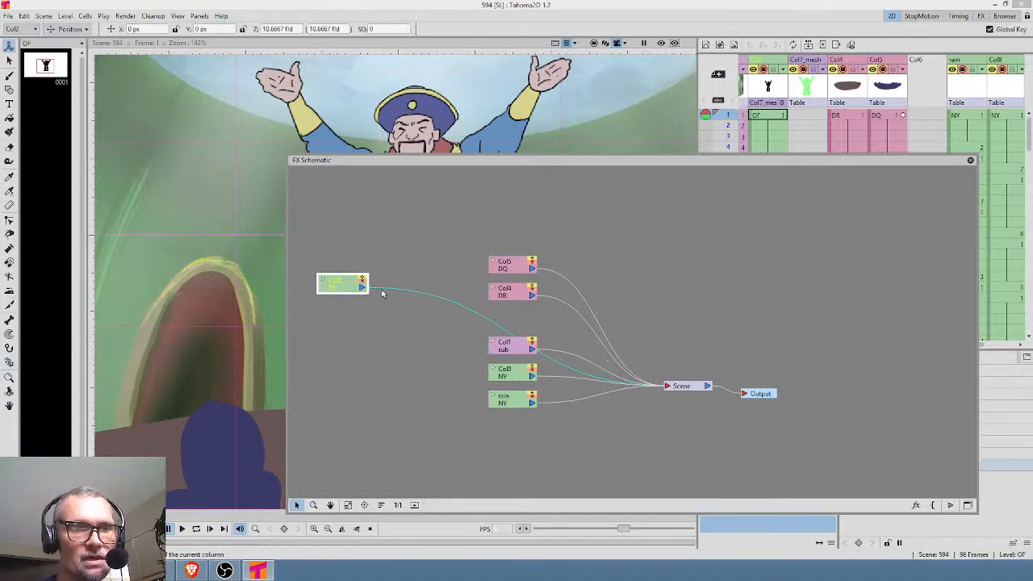
right_click(382, 294)
mouse_move(408, 301)
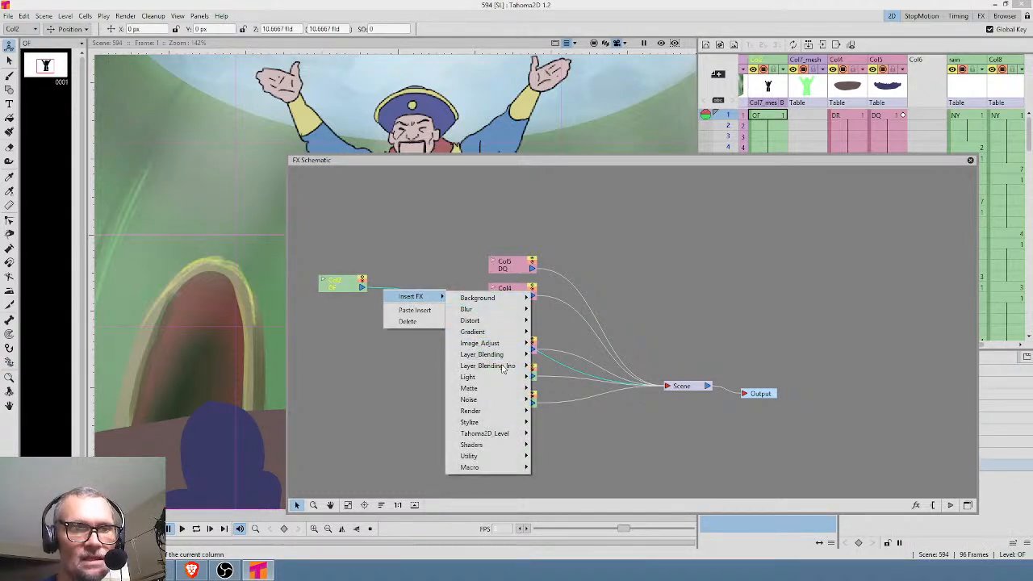
mouse_move(506, 379)
left_click(575, 390)
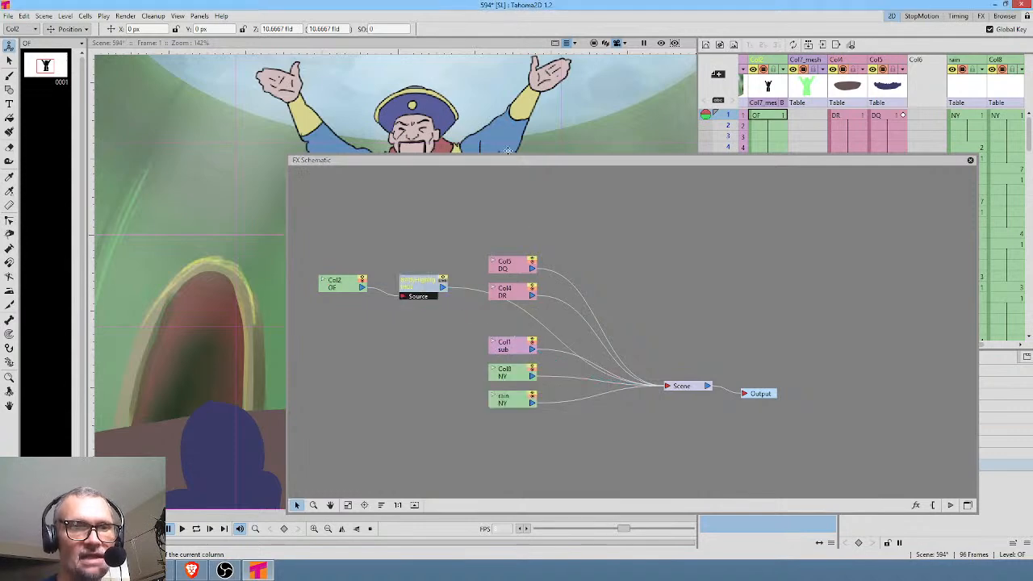
left_click(660, 43)
left_click_drag(597, 165, 755, 241)
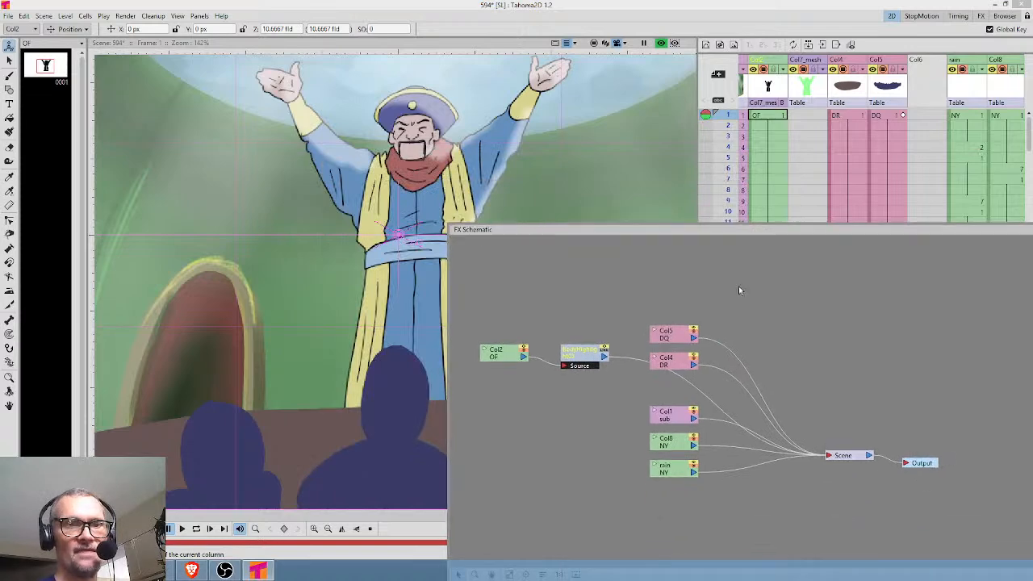
Set the Body Highlight's X and Y offsets to 10 px and its blur to 1 px.
left_click(594, 365)
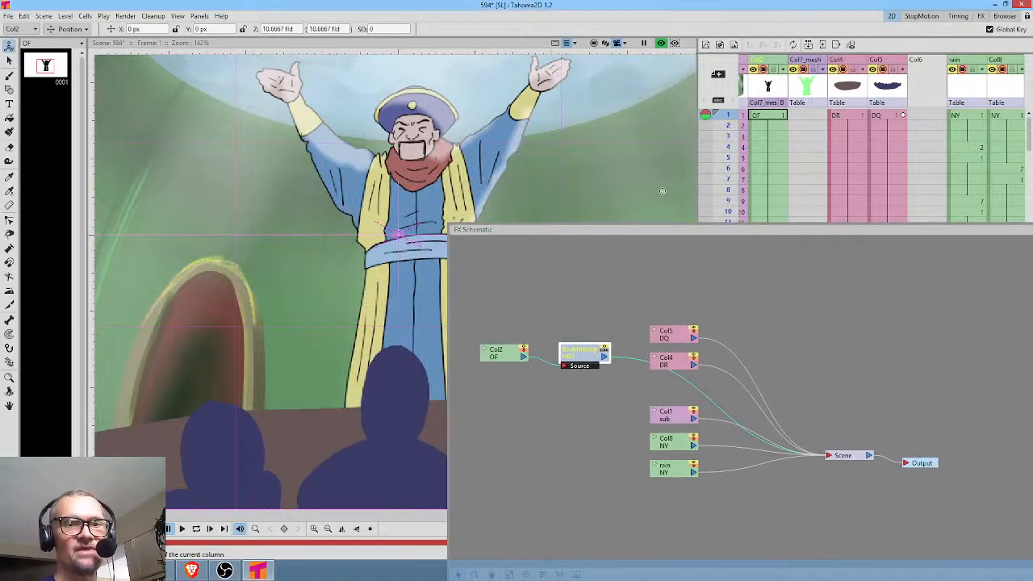
left_click_drag(931, 2, 928, 197)
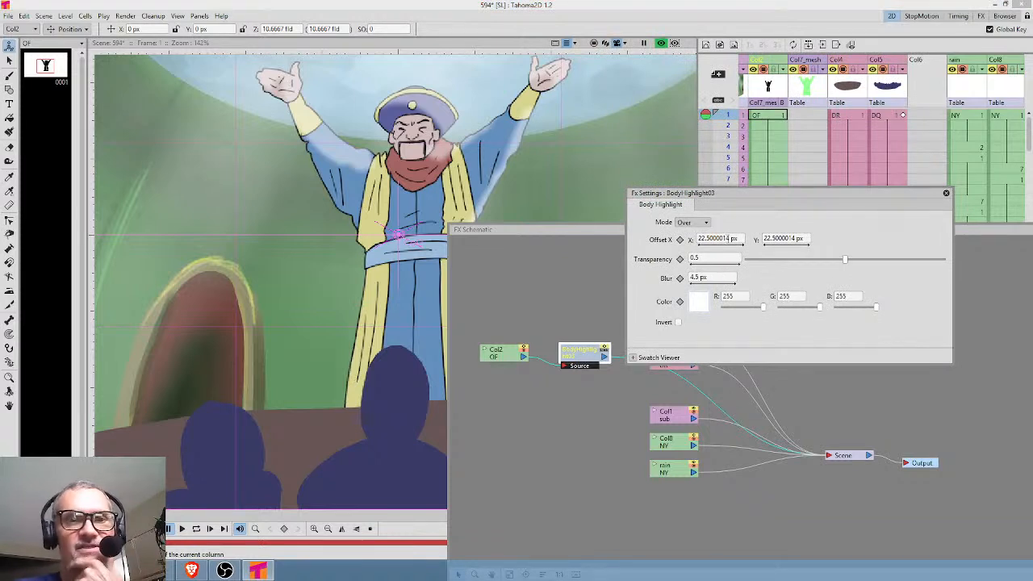
left_click(726, 239)
type("10")
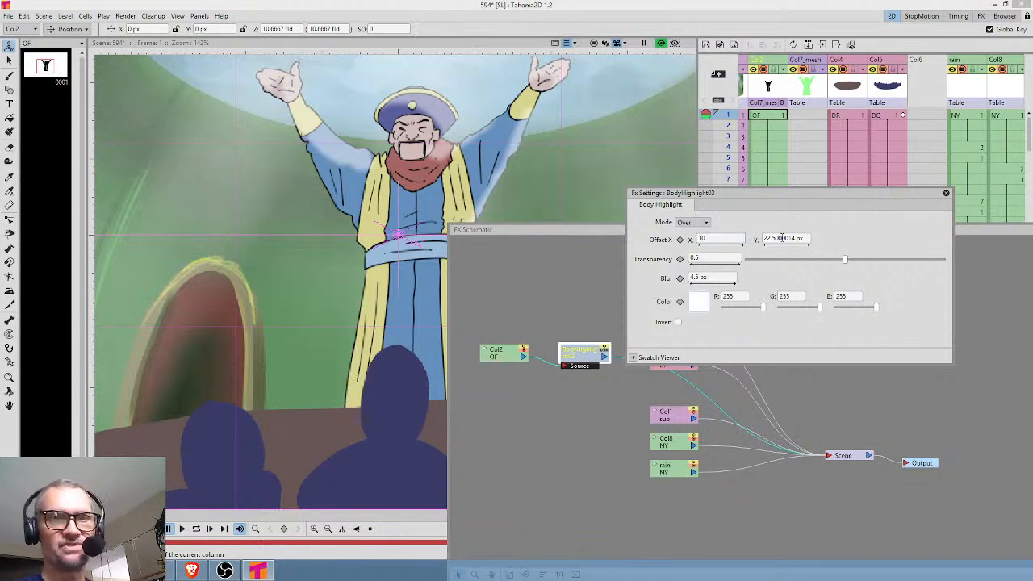
left_click(782, 238)
left_click_drag(799, 239, 720, 230)
type("10")
key("Return")
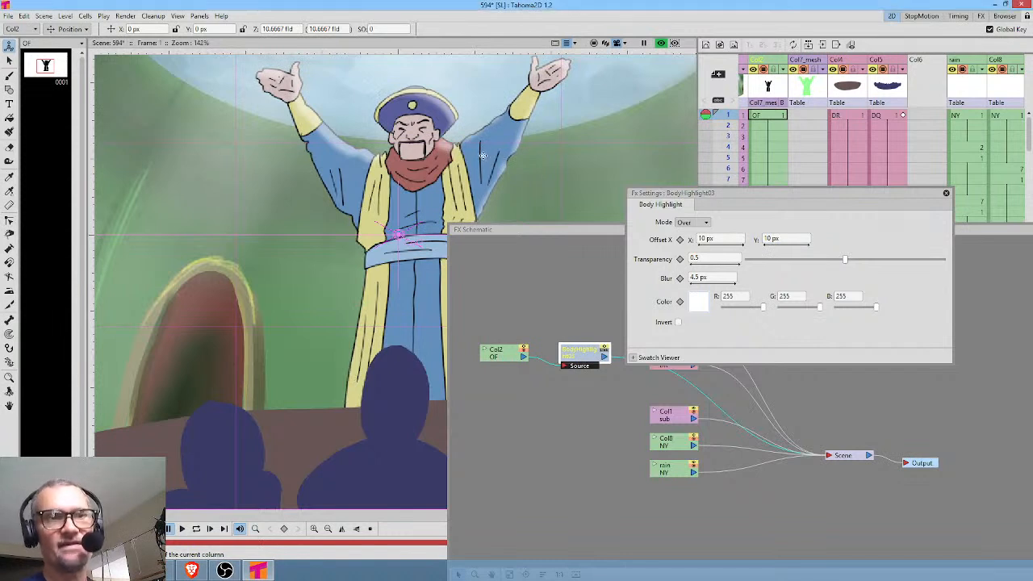
left_click(724, 277)
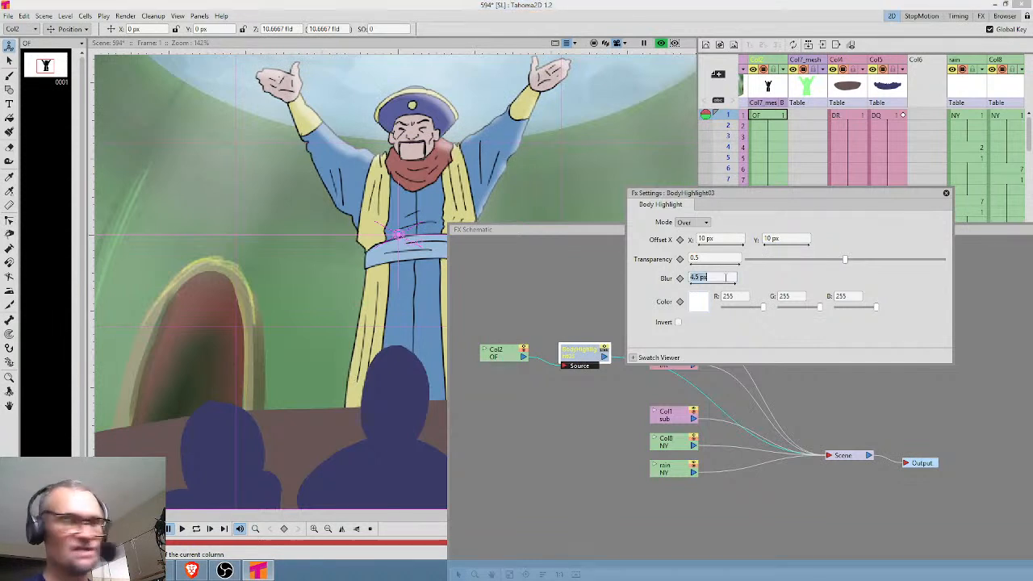
type("1")
key("Return")
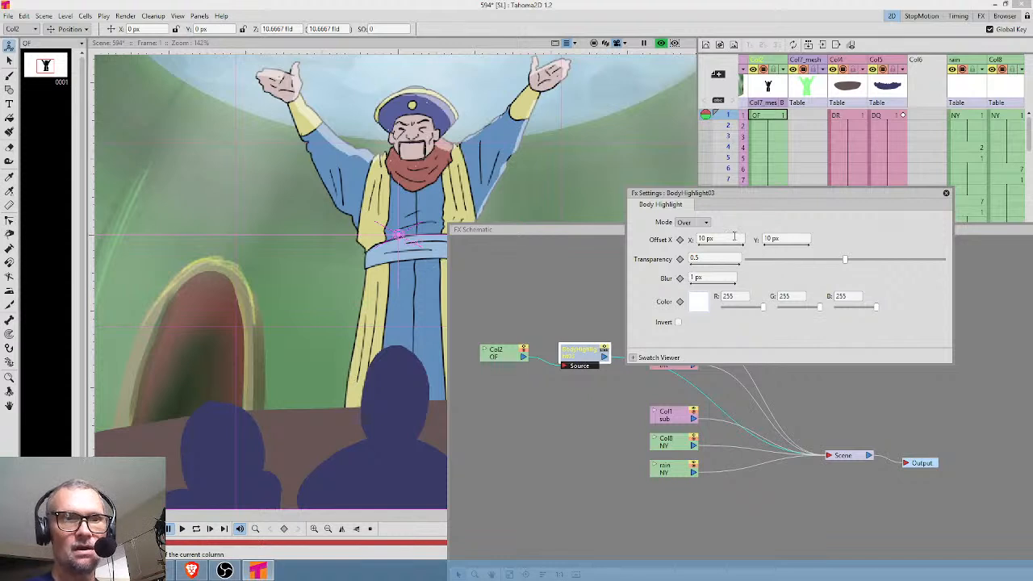
Set the Body Highlight's offset to X 0 px and Y 7 px, and lower its transparency to 0.352.
left_click(793, 238)
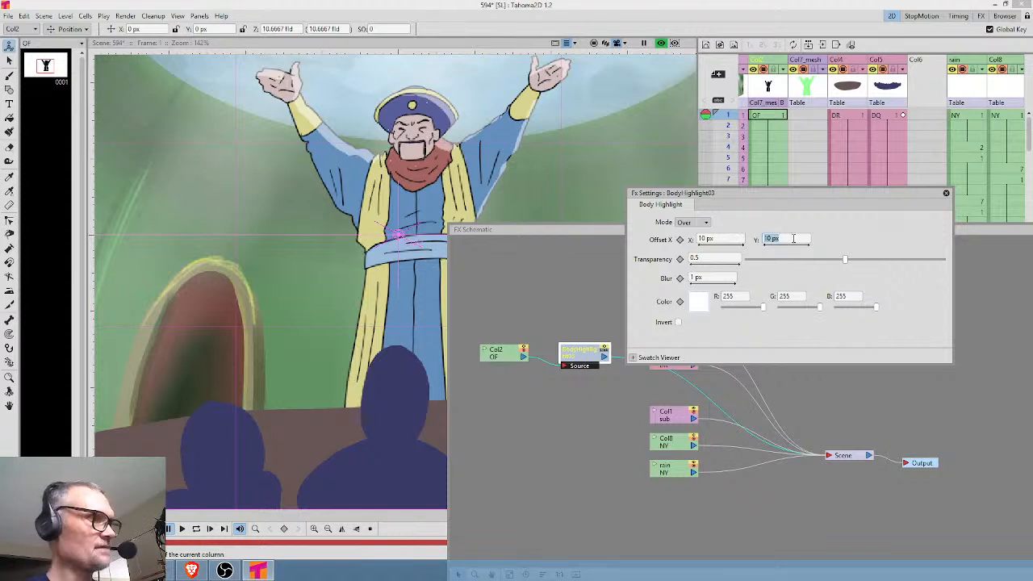
type("5")
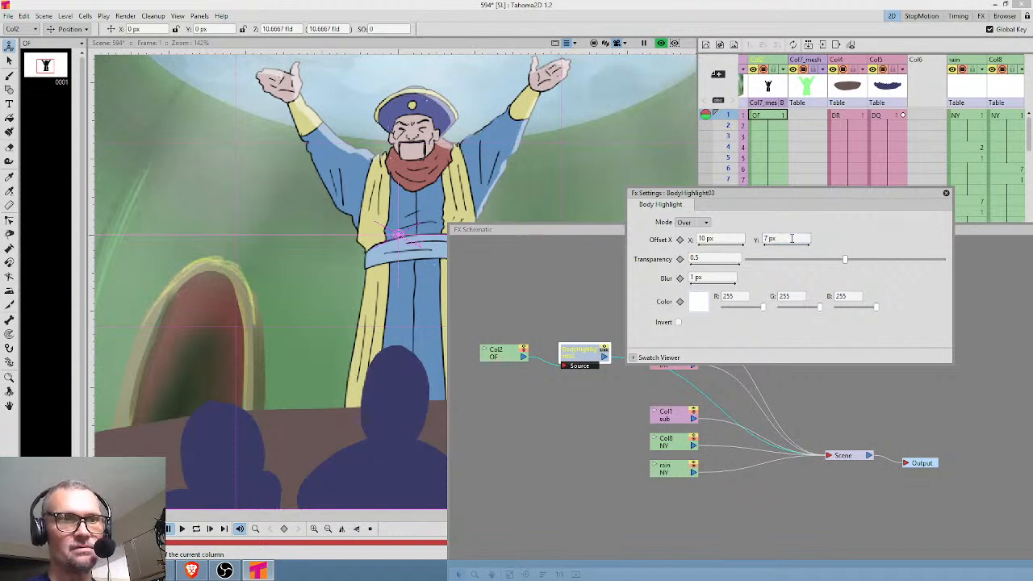
left_click(727, 239)
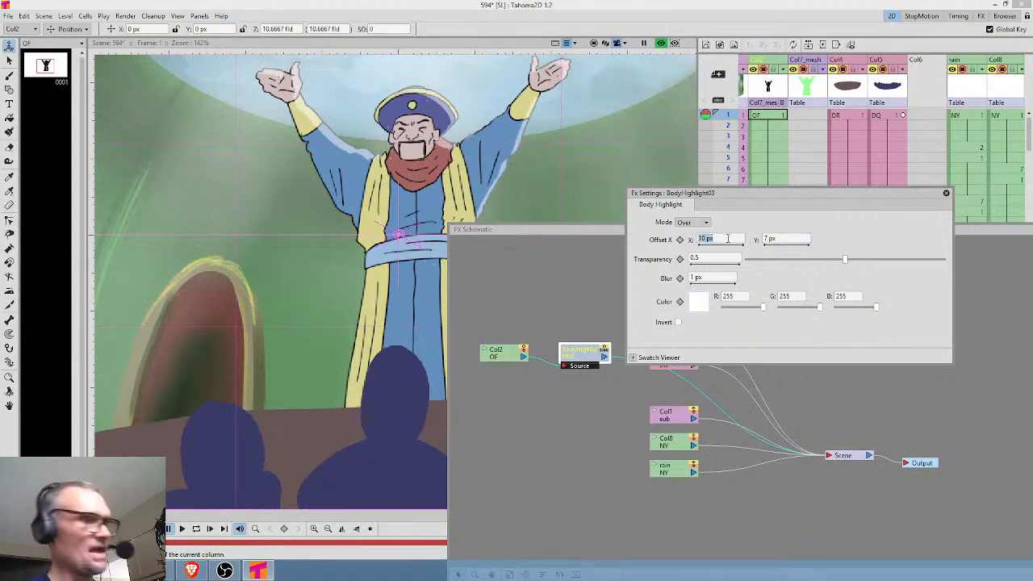
type("0")
key("Return")
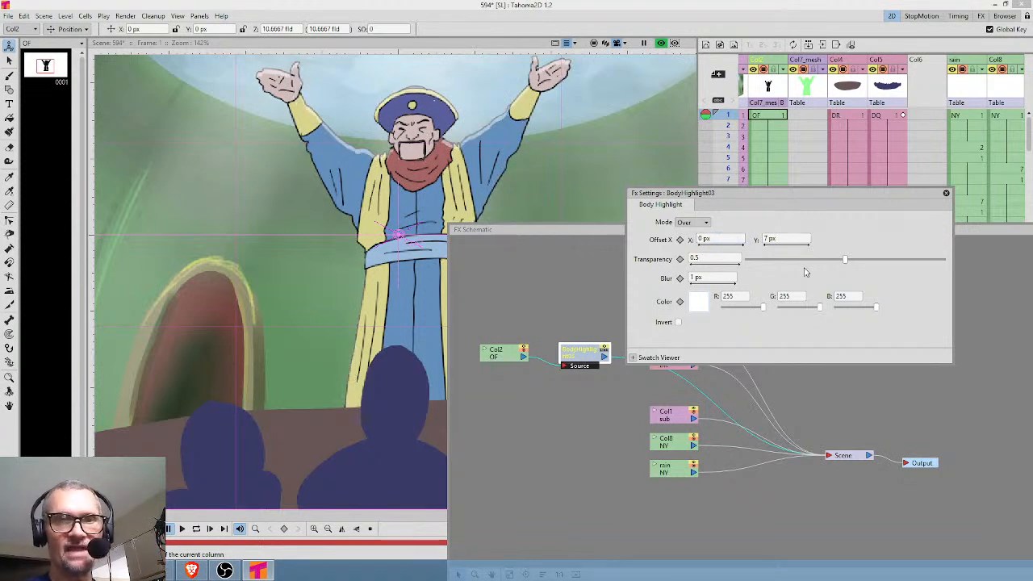
left_click_drag(845, 259, 817, 271)
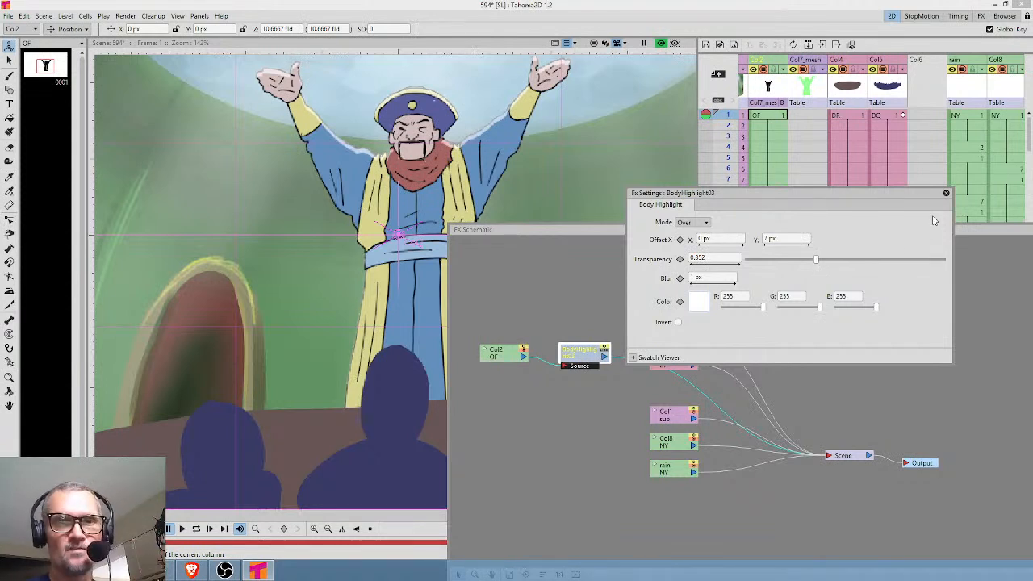
left_click(945, 193)
Insert a second Body Highlight effect after the first one in the character's node chain and open its settings.
left_click_drag(593, 360, 503, 300)
left_click_drag(558, 362, 553, 315)
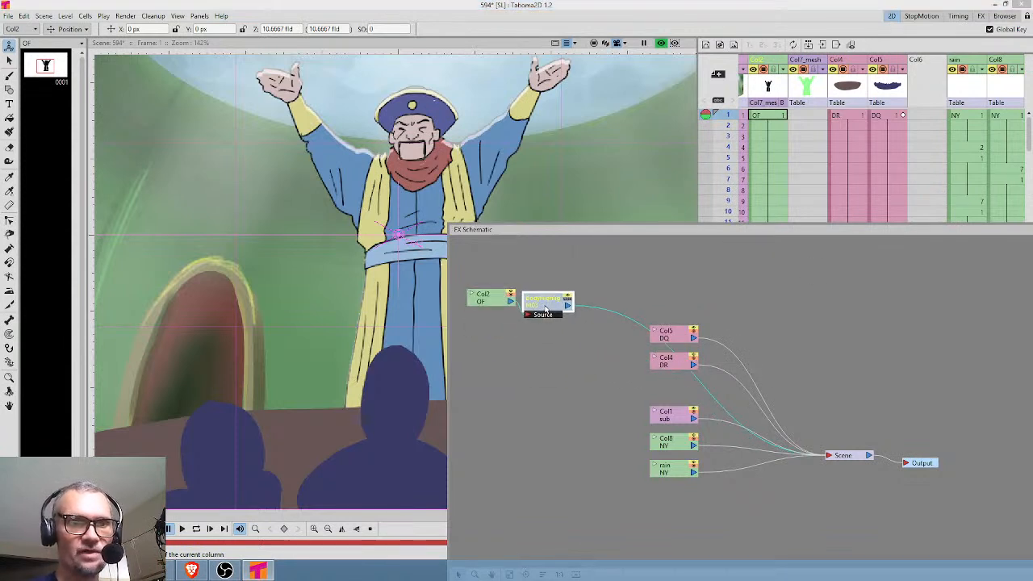
right_click(598, 310)
mouse_move(604, 315)
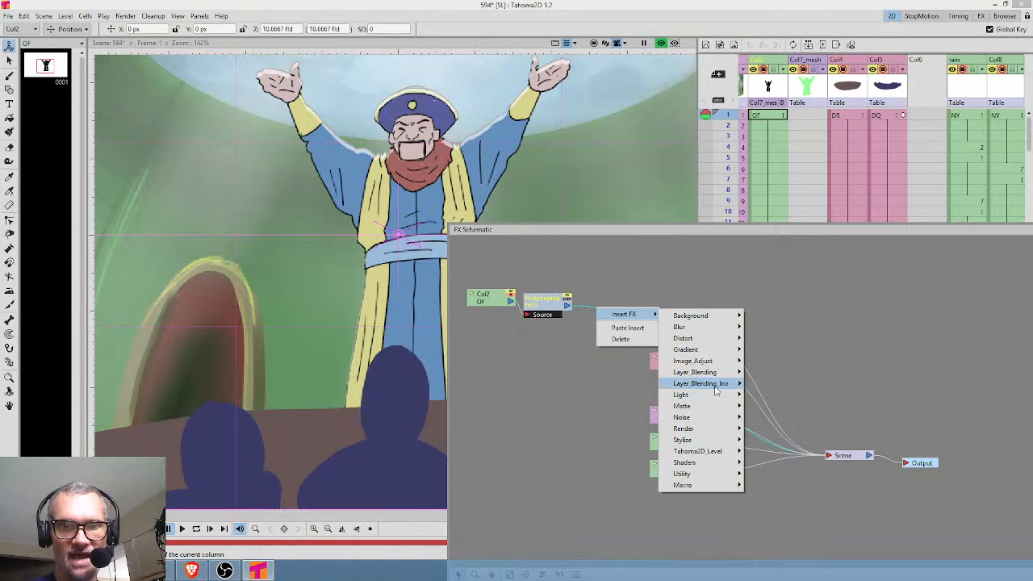
left_click(803, 409)
left_click_drag(634, 302, 587, 388)
double_click(582, 389)
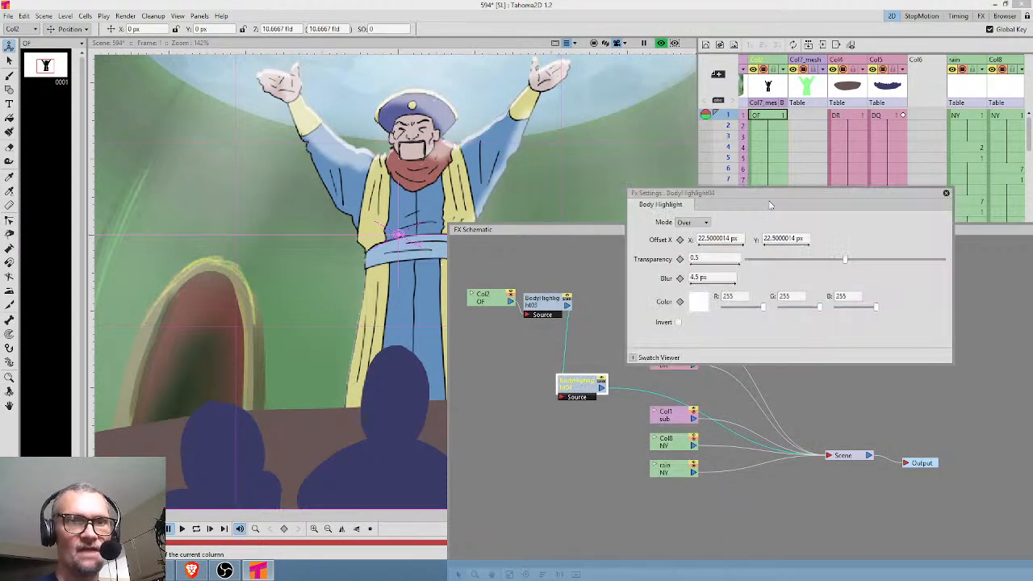
Invert the second Body Highlight effect and set its color to black (RGB 0, 0, 0).
left_click_drag(990, 232, 493, 231)
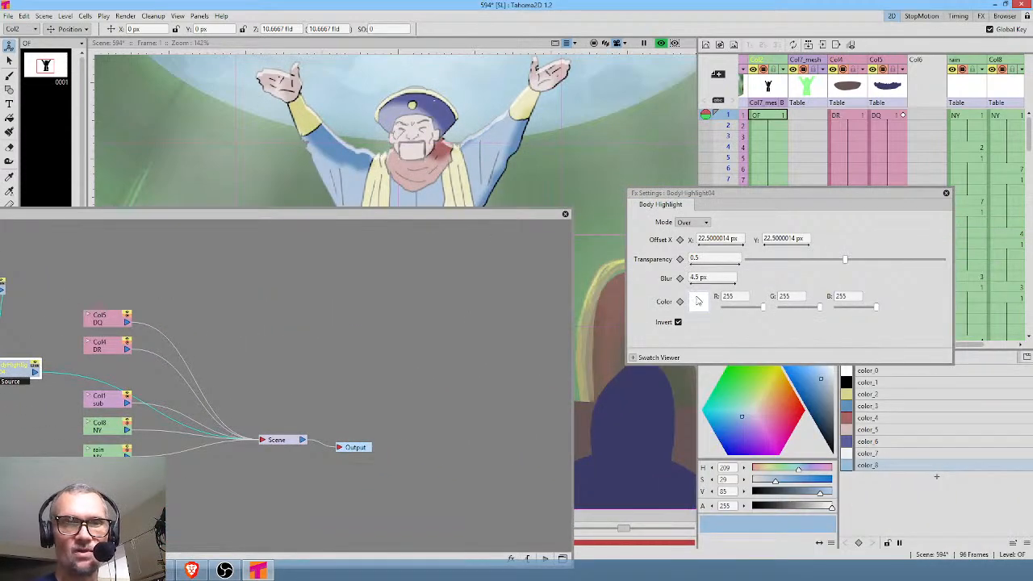
left_click_drag(824, 373, 872, 530)
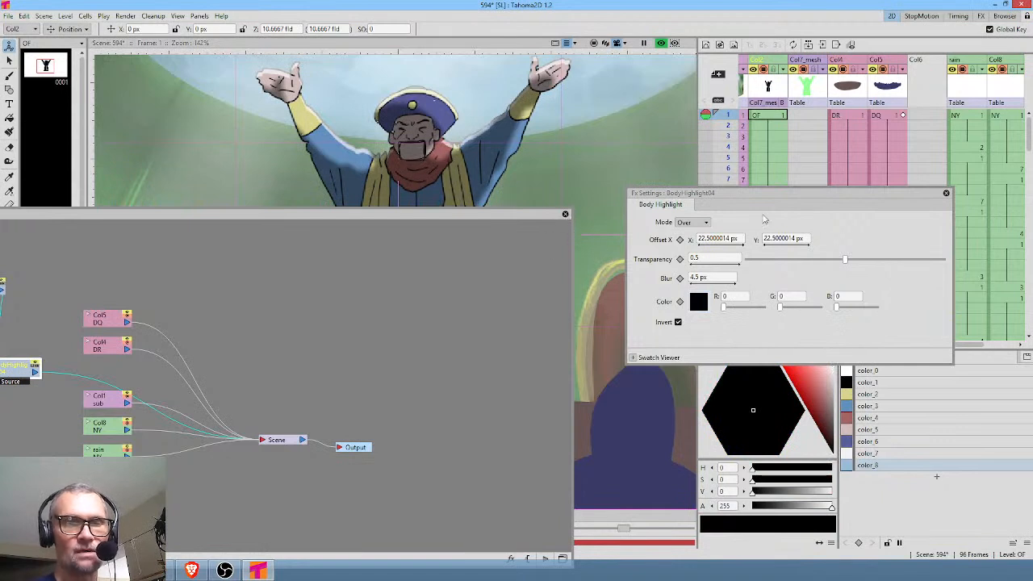
left_click(565, 214)
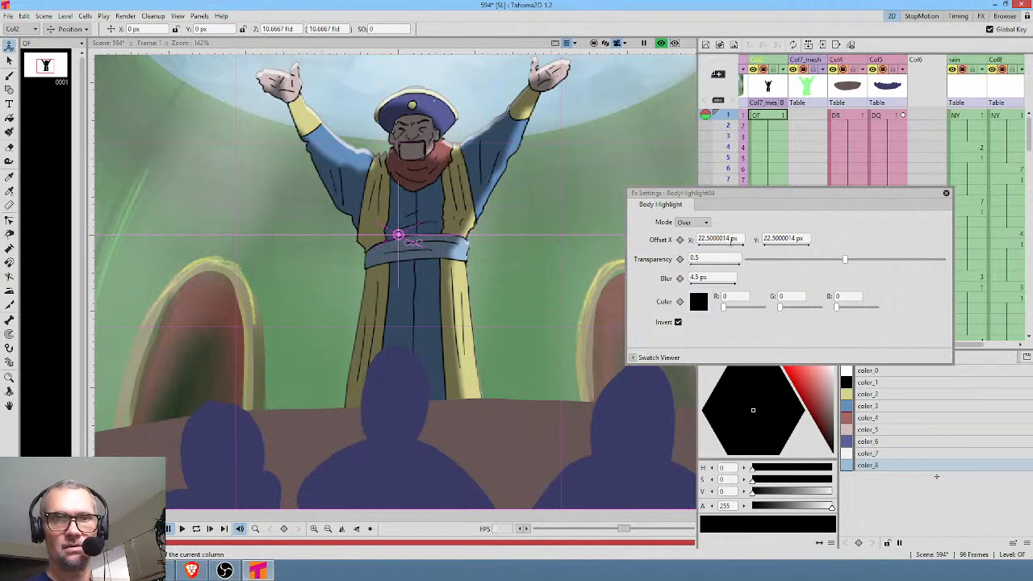
Set the second Body Highlight's X offset to 0 px and its blur to 2 px.
left_click(726, 239)
type("0")
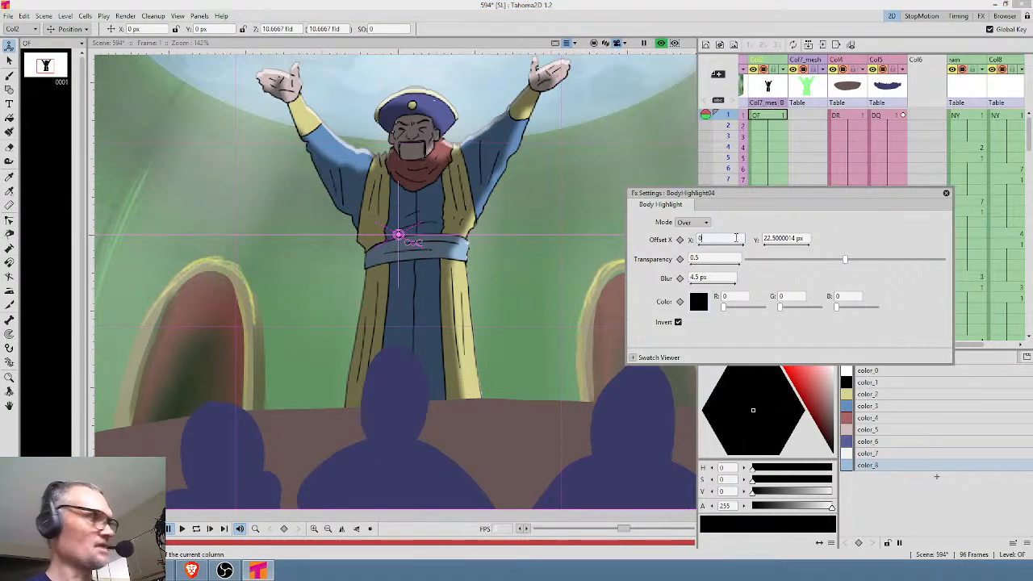
key("Return")
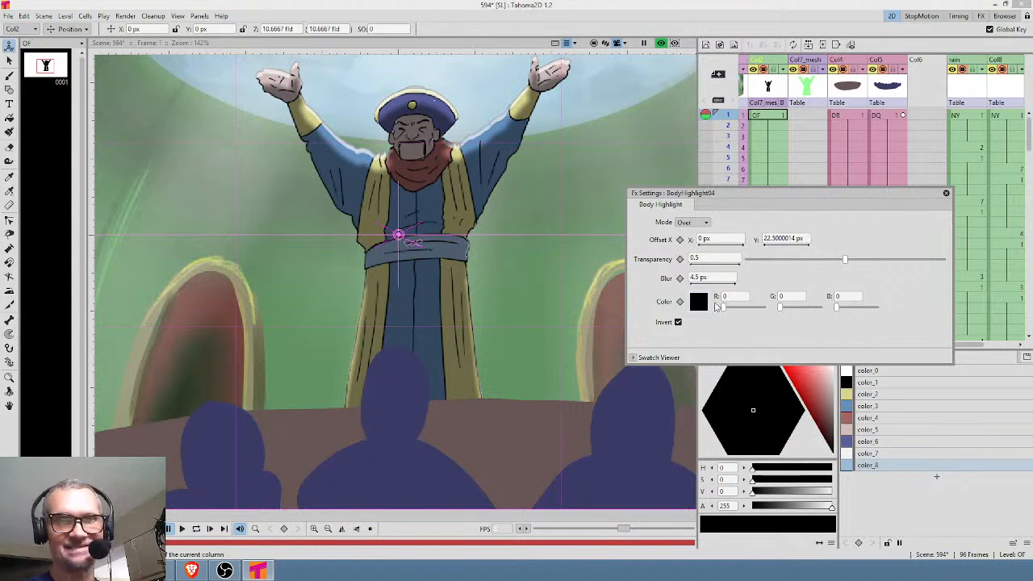
double_click(718, 277)
type("2")
key("Return")
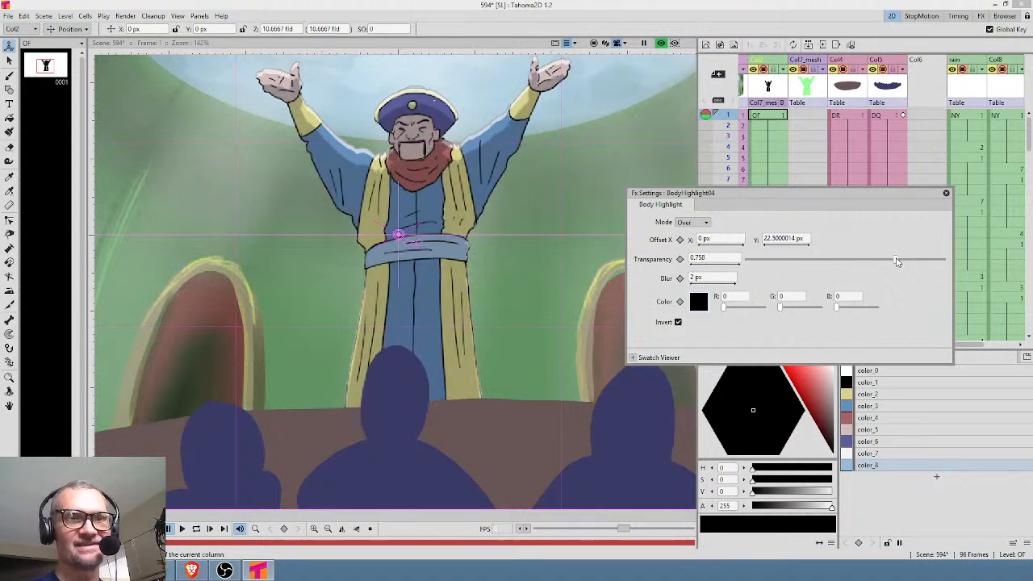
Set the second Body Highlight's transparency to 0.717 and close its settings.
left_click_drag(908, 259, 888, 266)
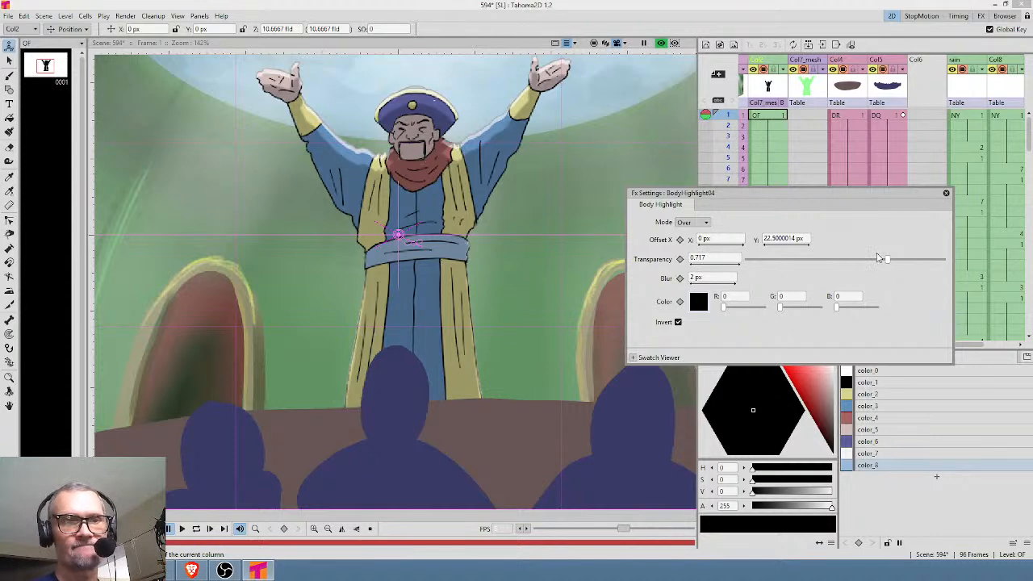
left_click(946, 192)
scroll(597, 185, "down", 3)
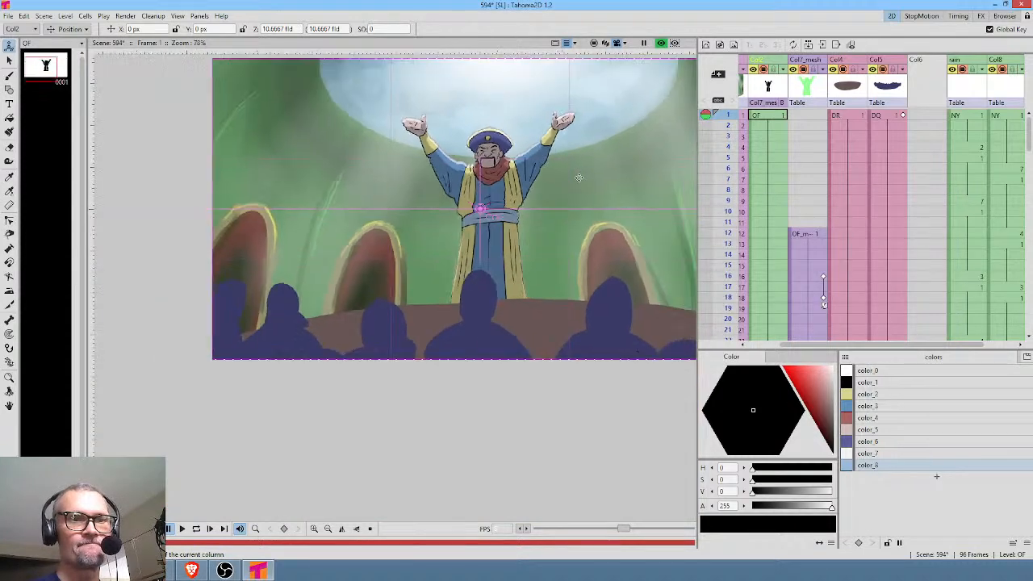
left_click_drag(580, 202, 581, 225)
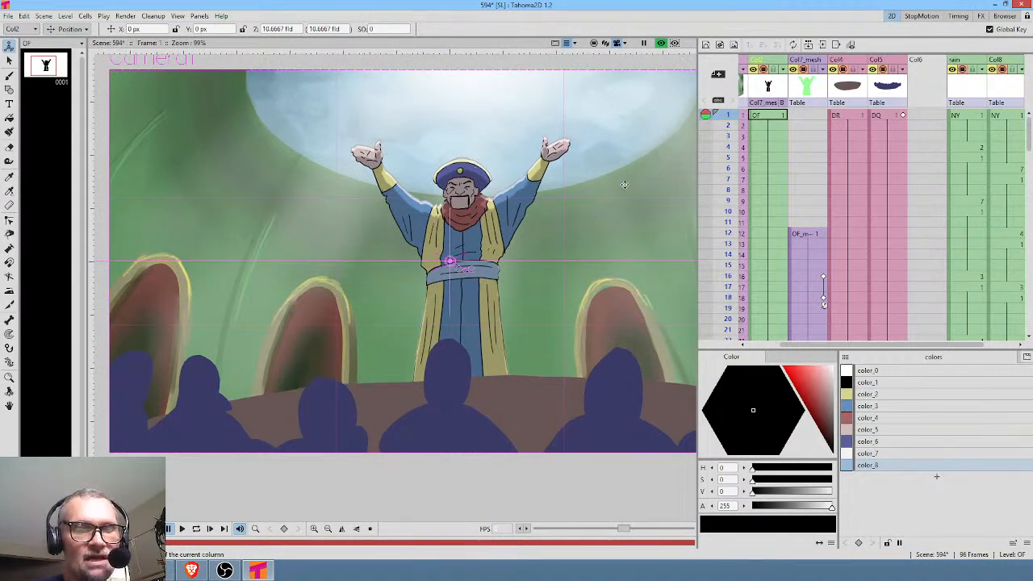
At frame 1 of the Col7_mesh column, scale the character down slightly and move him to X 18.18 px, Y -20.2 px.
left_click(813, 89)
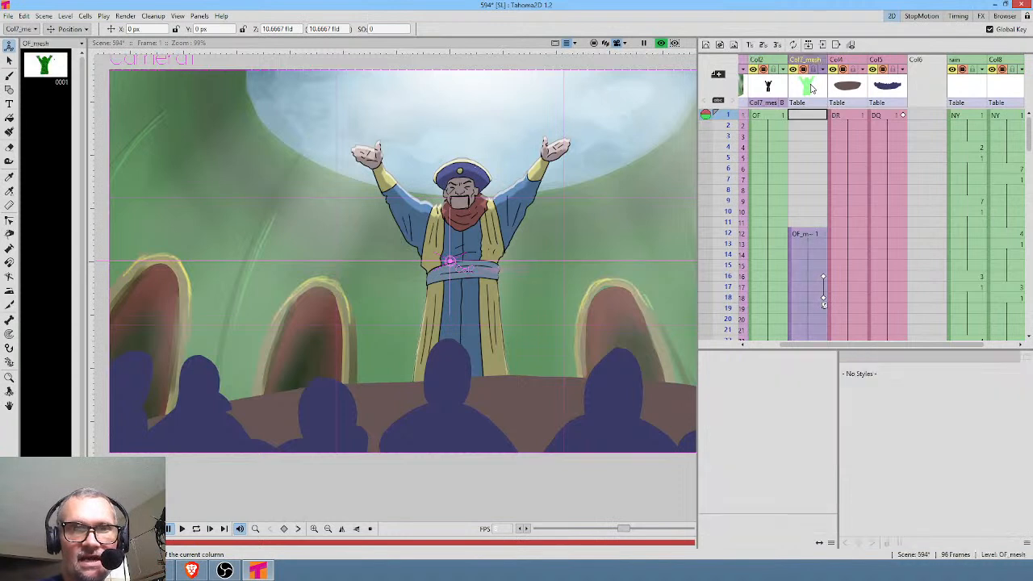
left_click(811, 117)
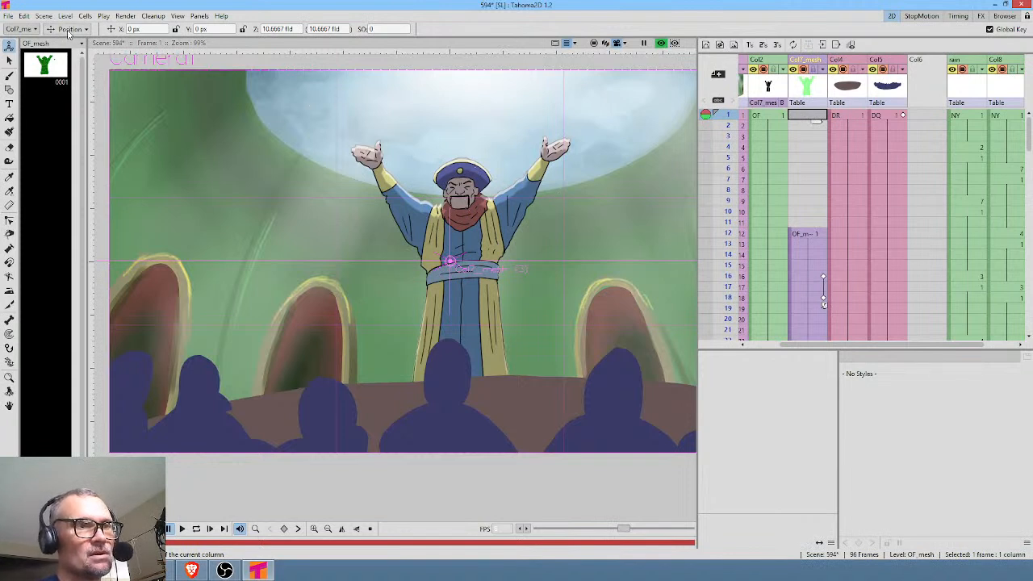
left_click_drag(473, 233, 476, 255)
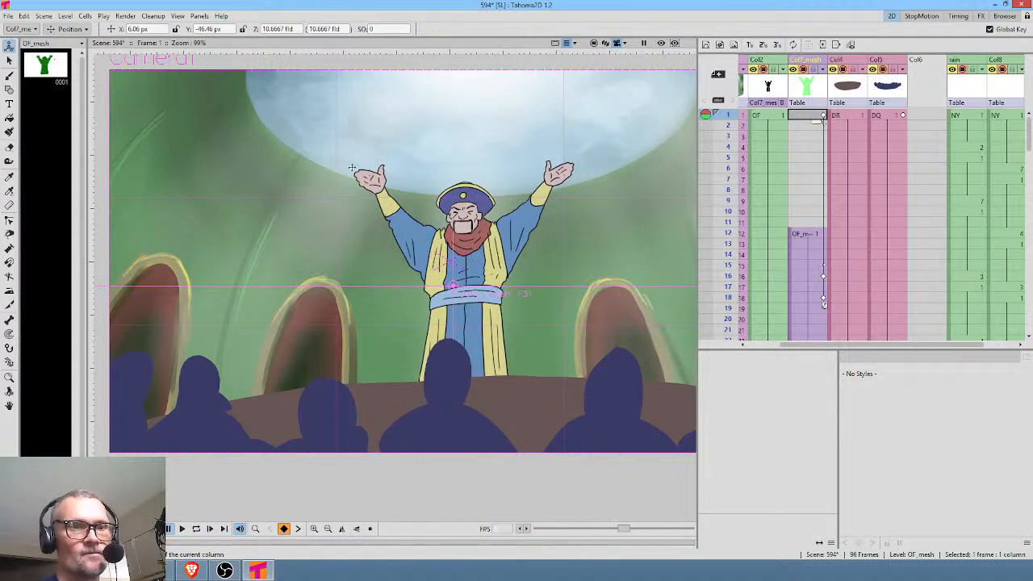
left_click(69, 29)
left_click(69, 70)
left_click_drag(576, 172, 566, 190)
left_click(69, 28)
left_click(65, 40)
left_click_drag(444, 229, 450, 207)
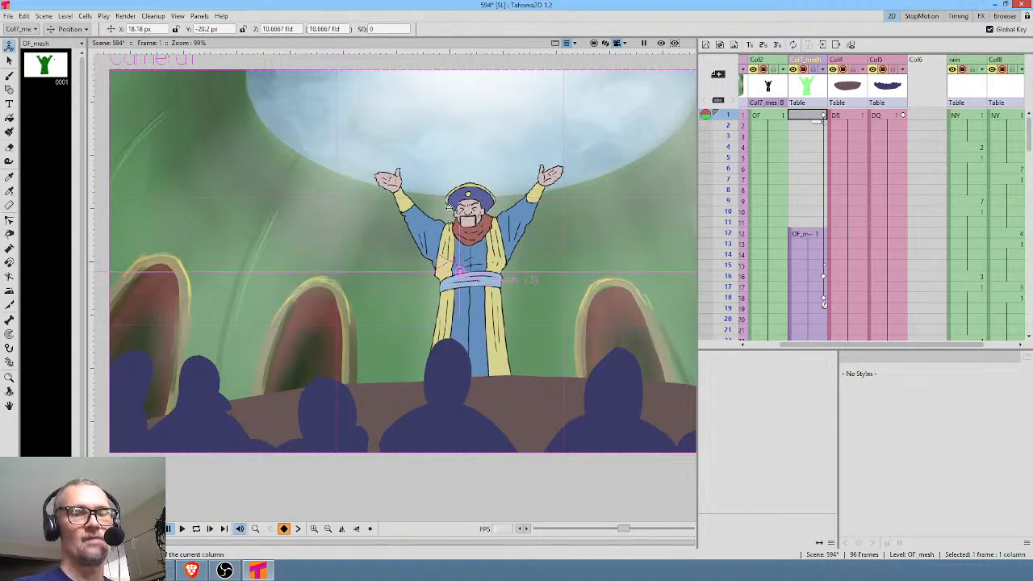
Scrub the mesh animation to frame 18, return to frame 15 and preview the rendered character there.
left_click(766, 87)
left_click(811, 89)
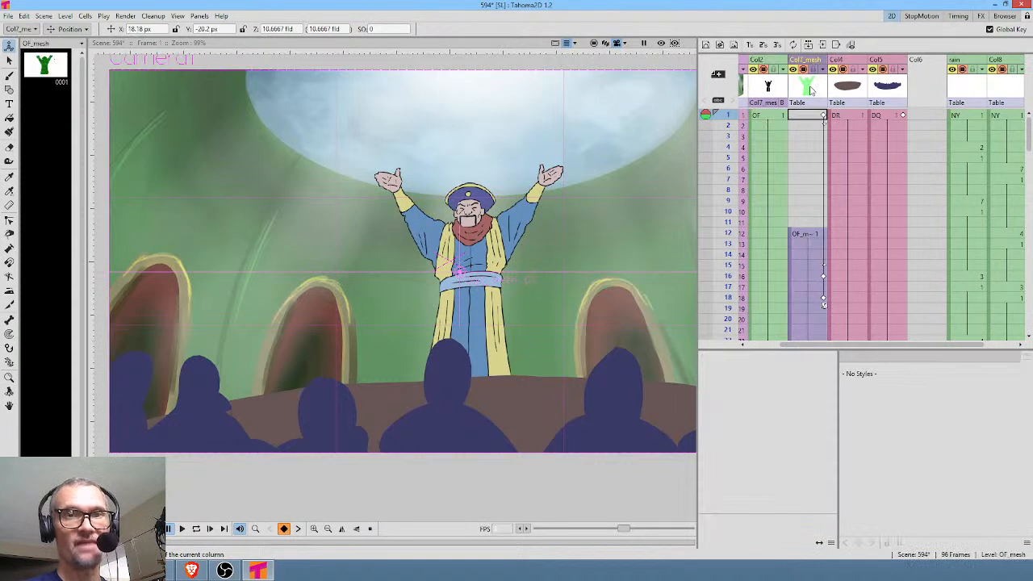
mouse_move(726, 121)
left_mouse_down()
mouse_move(726, 327)
mouse_move(726, 166)
mouse_move(726, 297)
left_mouse_up()
scroll(825, 230, "down", 1)
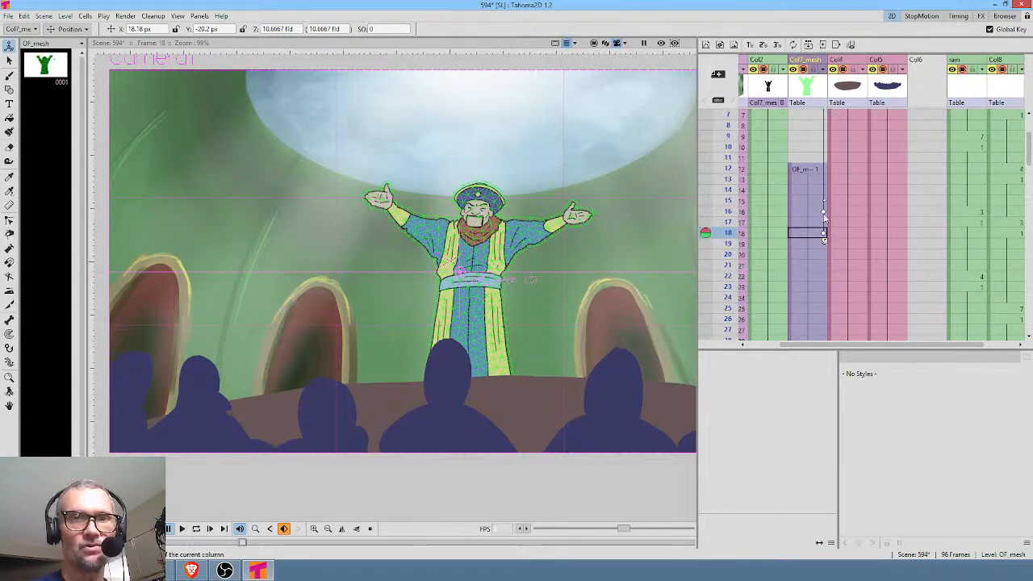
left_click(720, 161)
left_click(721, 201)
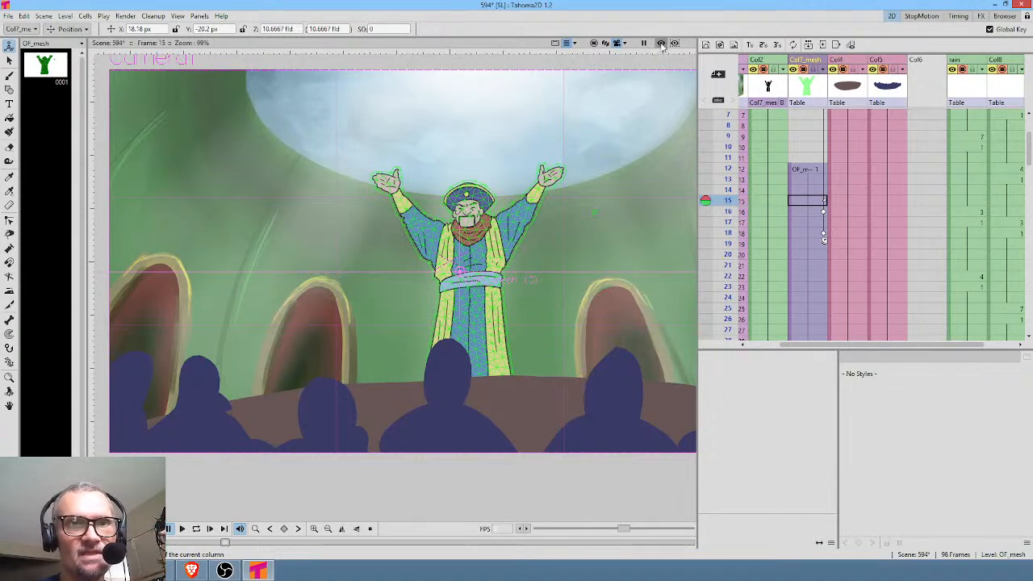
scroll(604, 175, "down", 2)
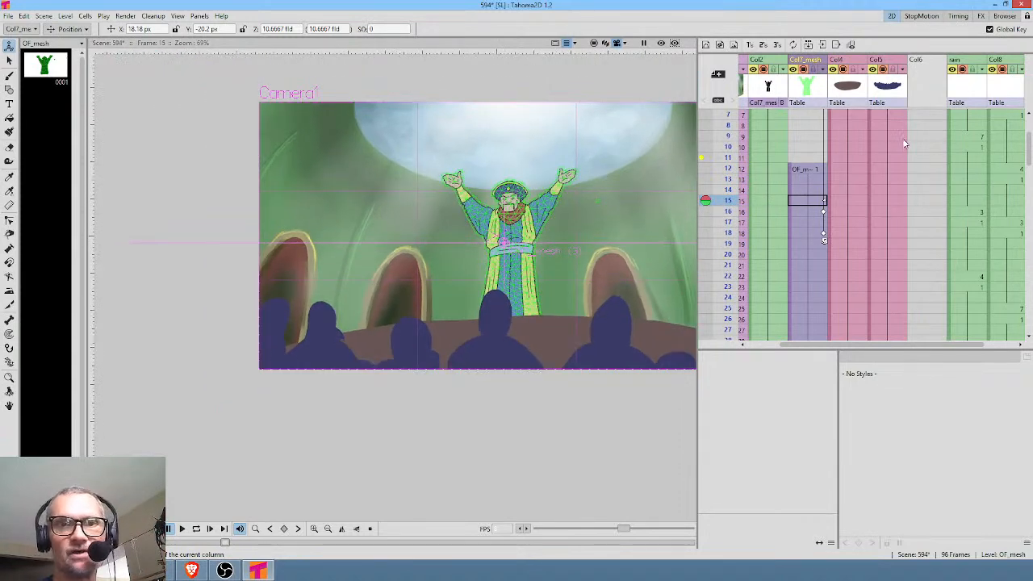
left_click_drag(830, 143, 930, 150)
left_click(660, 42)
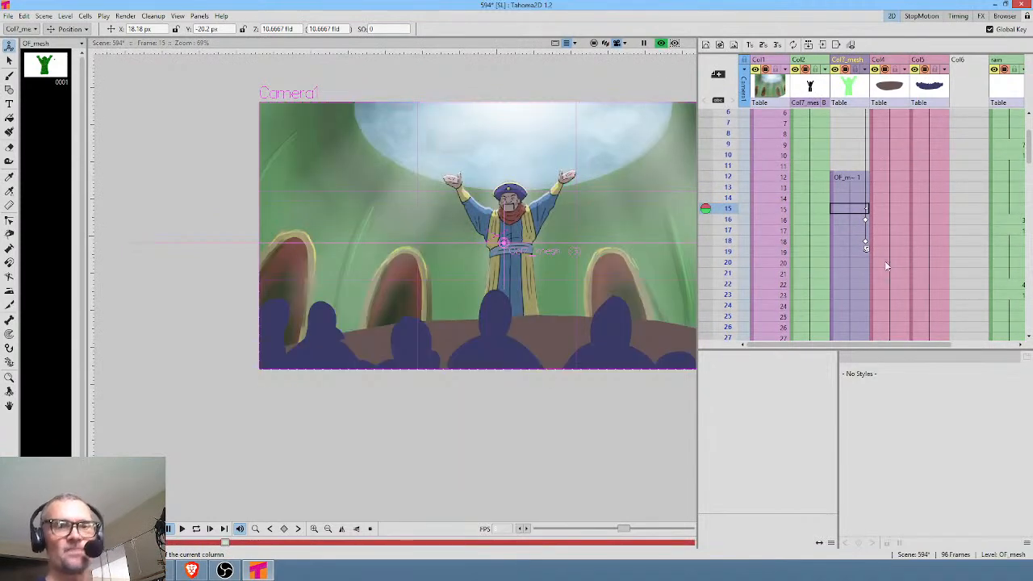
Open the background sub-scene in Col1 with its FX schematic and insert a Blur effect after the Col3 (NC) node.
left_click(771, 86)
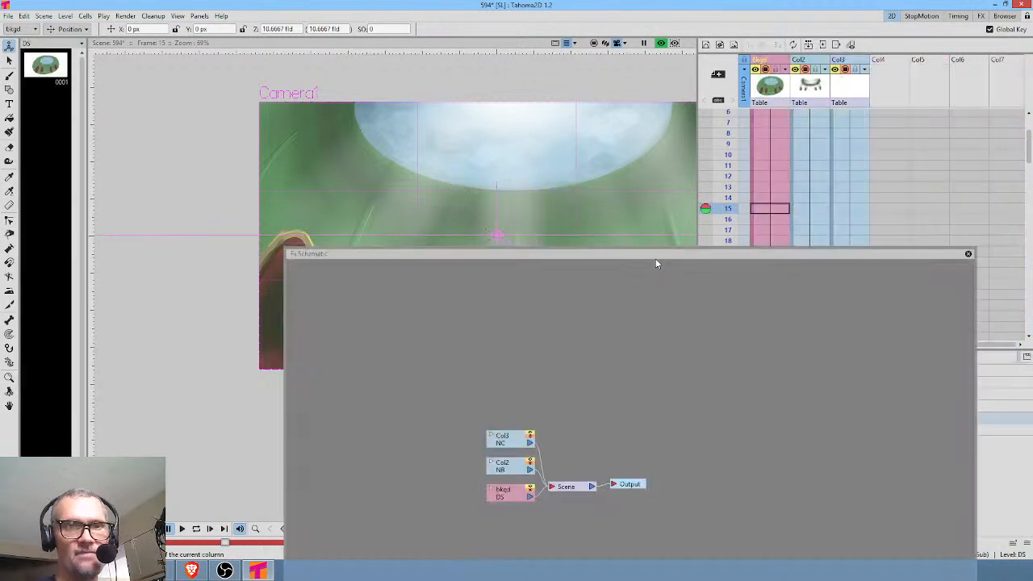
left_click_drag(655, 258, 616, 268)
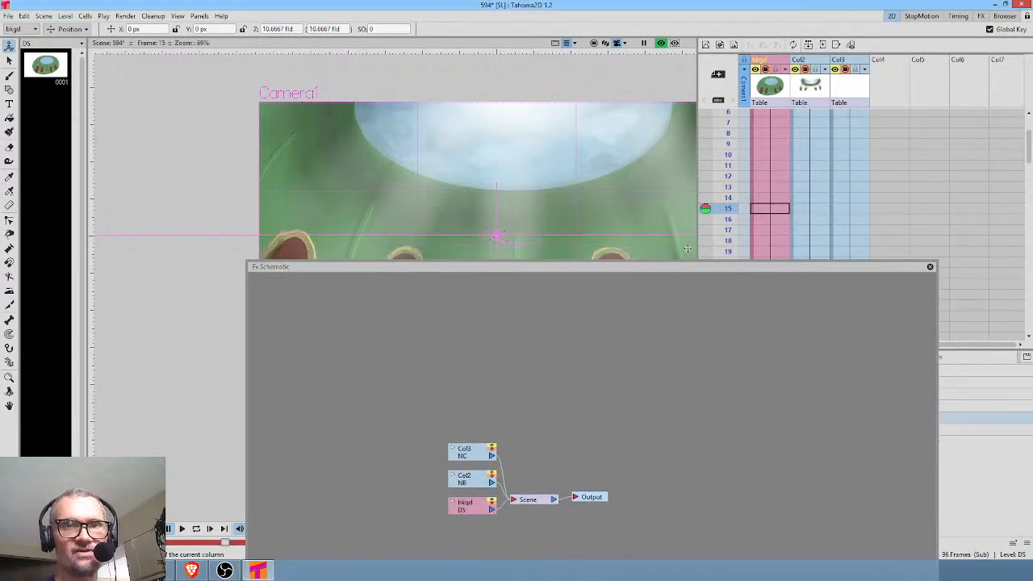
left_click_drag(474, 458, 403, 368)
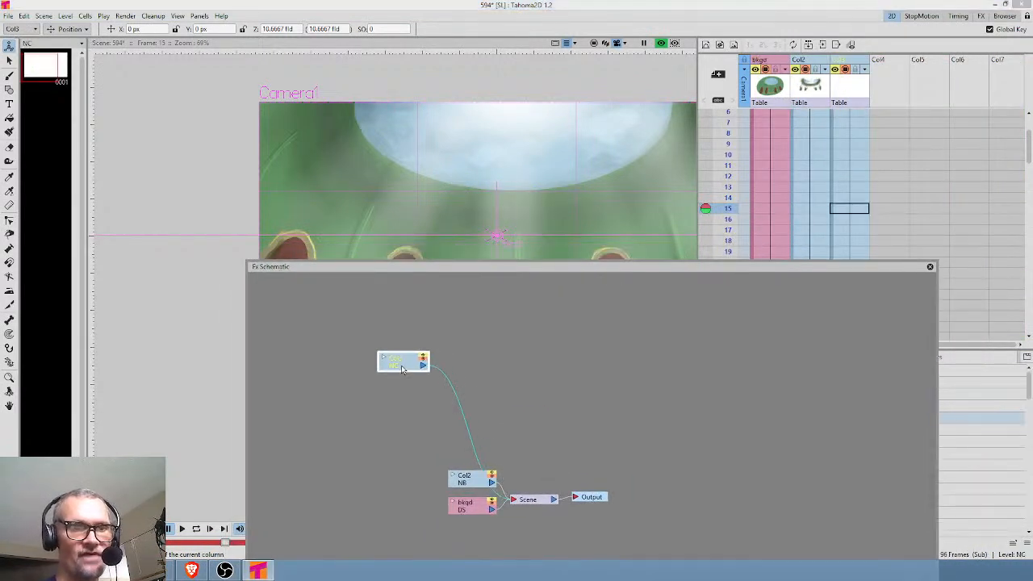
right_click(452, 395)
mouse_move(472, 398)
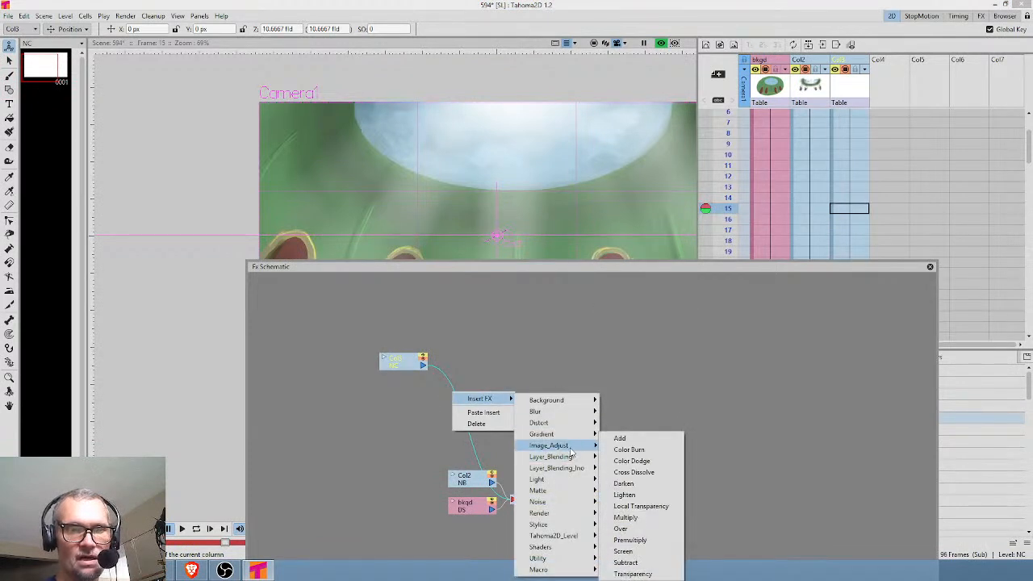
mouse_move(573, 415)
left_click(621, 413)
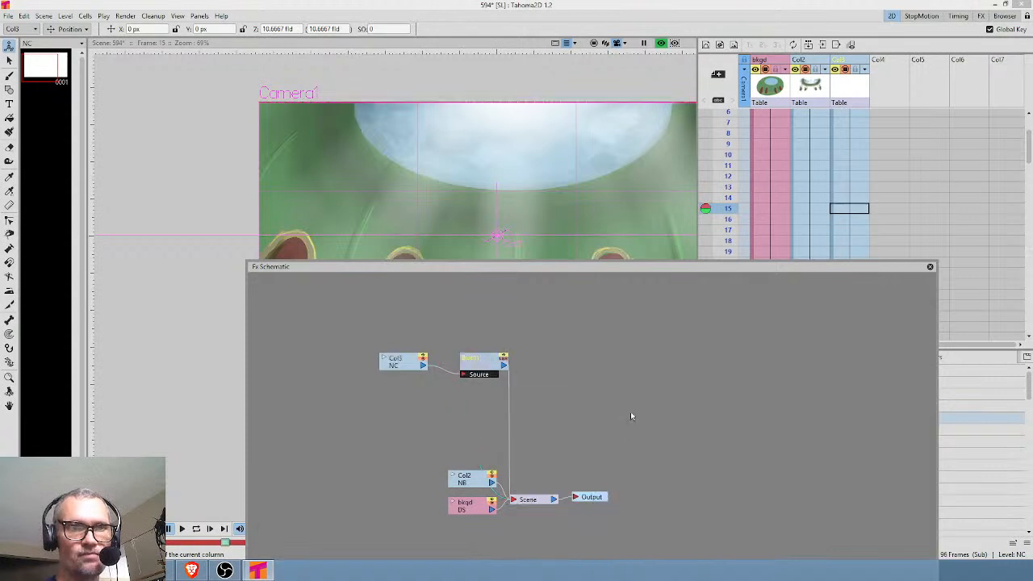
Insert an Adjust Levels effect after the Blur node, spread out the node chain and open the new effect's settings.
right_click(510, 400)
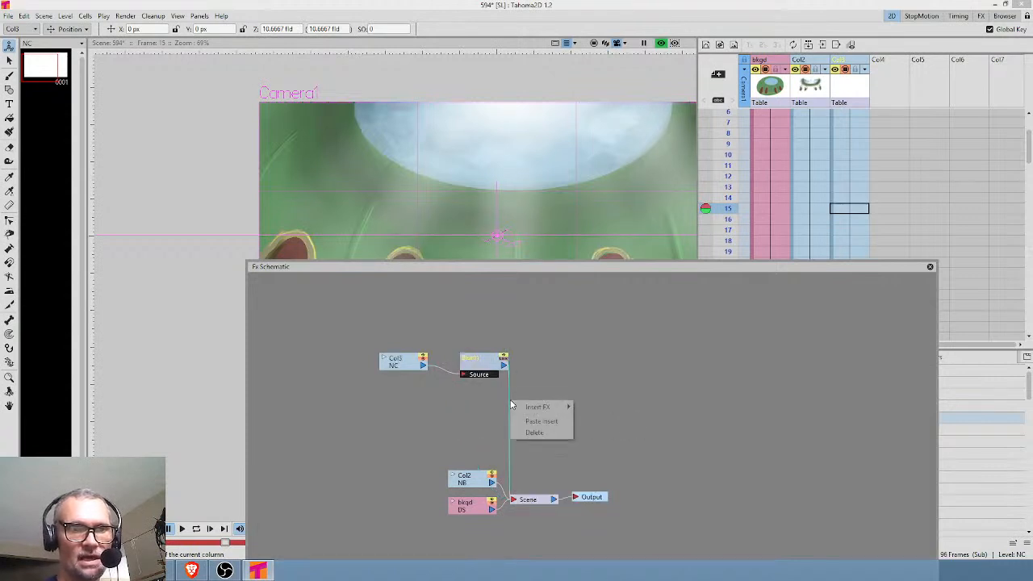
mouse_move(521, 407)
mouse_move(615, 451)
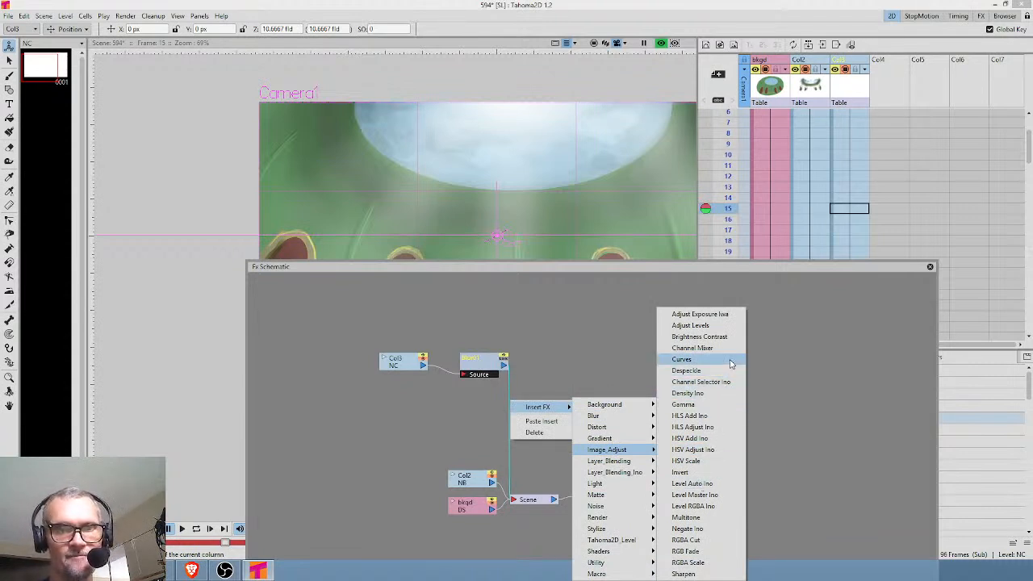
left_click(719, 325)
left_click_drag(565, 359, 574, 397)
left_click_drag(393, 363, 320, 350)
left_click_drag(490, 368, 409, 359)
left_click_drag(575, 404, 472, 384)
double_click(472, 389)
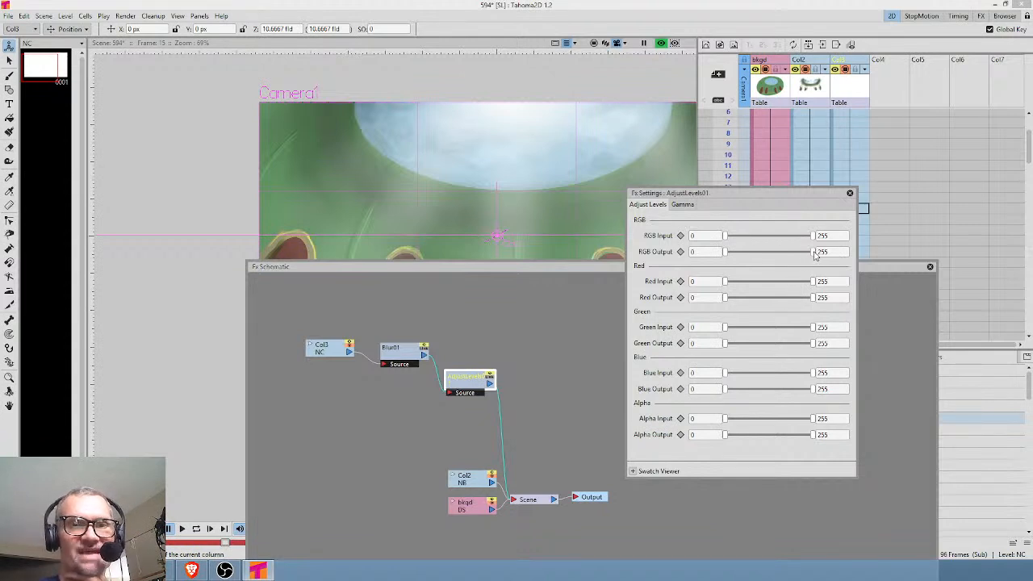
Try different RGB input and output levels on the Adjust Levels effect, and delete the effect from the chain.
left_click_drag(812, 252, 834, 254)
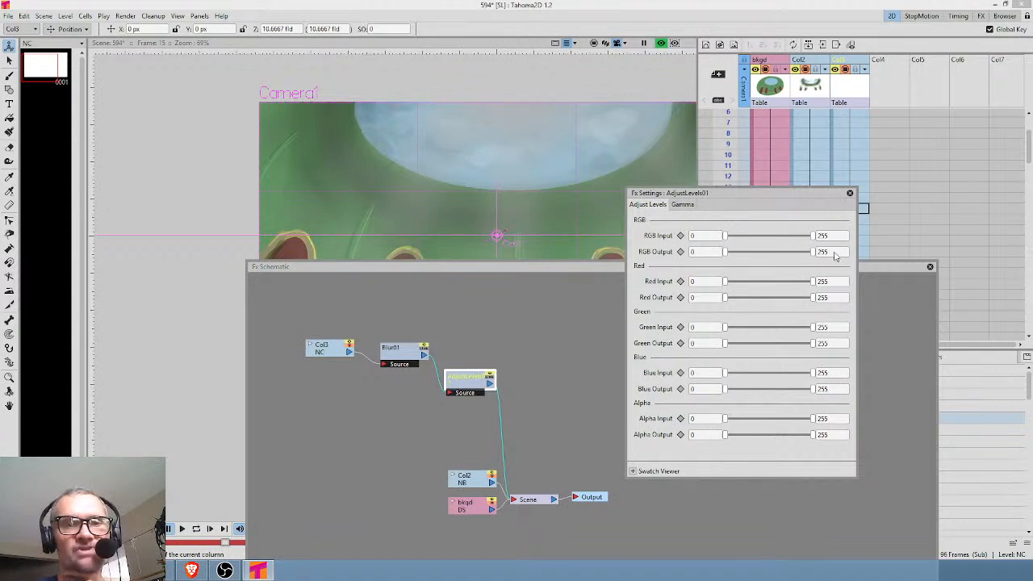
left_click_drag(726, 254, 684, 238)
left_click_drag(813, 237, 837, 244)
left_click_drag(480, 383, 486, 373)
left_click_drag(760, 260, 761, 301)
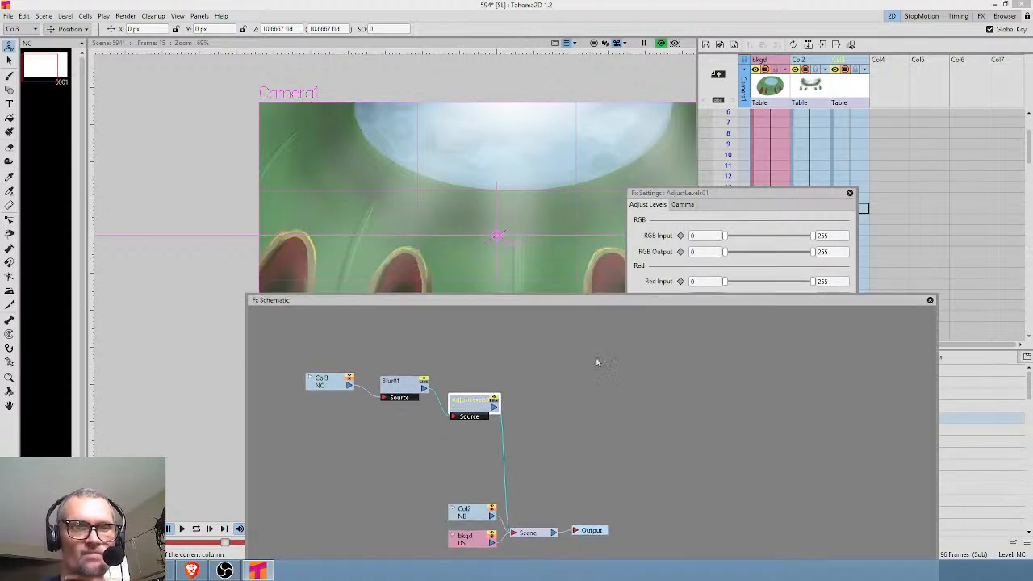
key("Delete")
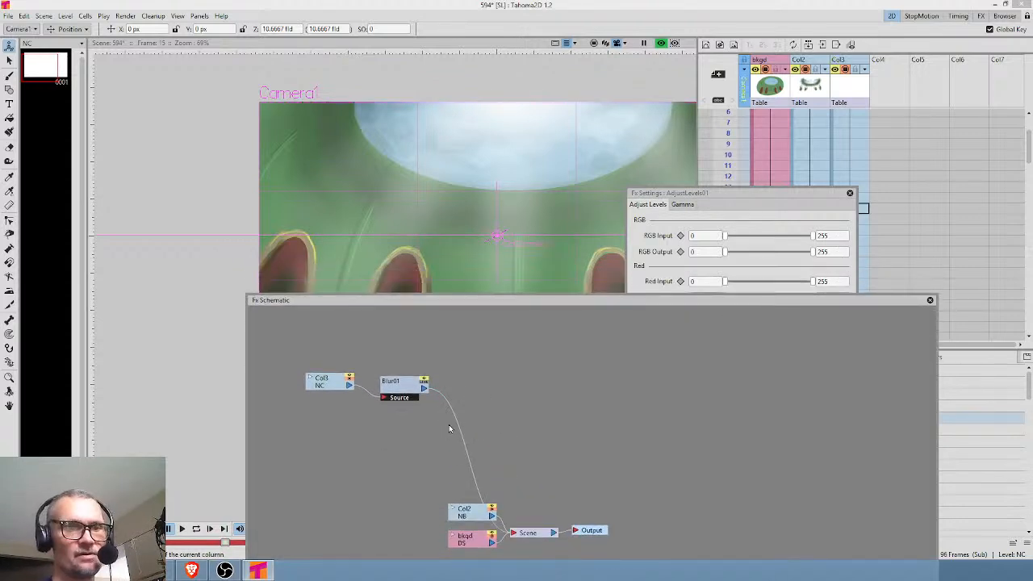
Insert a Curves effect after the Blur node and clear the schematic away from its settings.
right_click(458, 422)
mouse_move(485, 425)
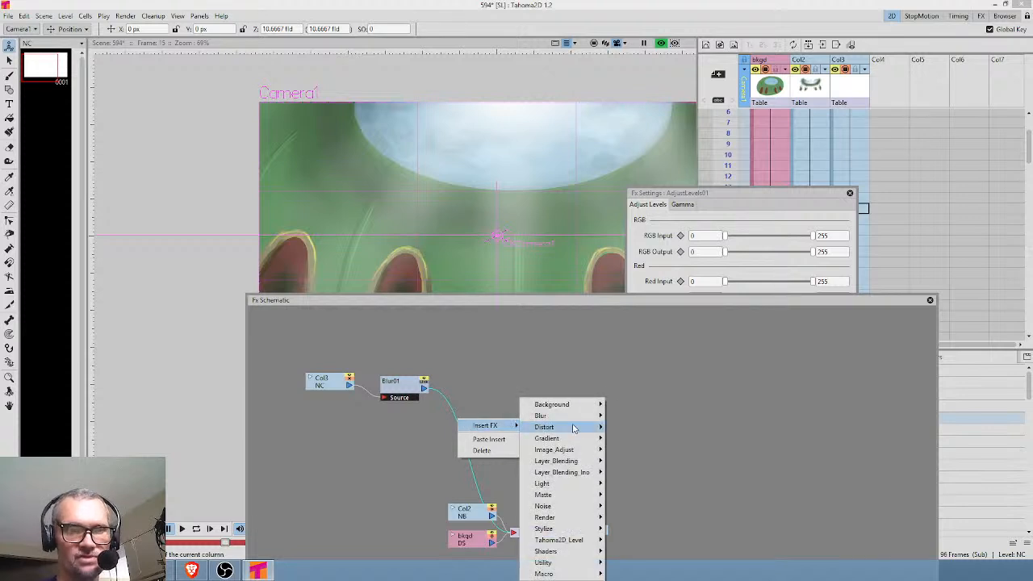
mouse_move(577, 451)
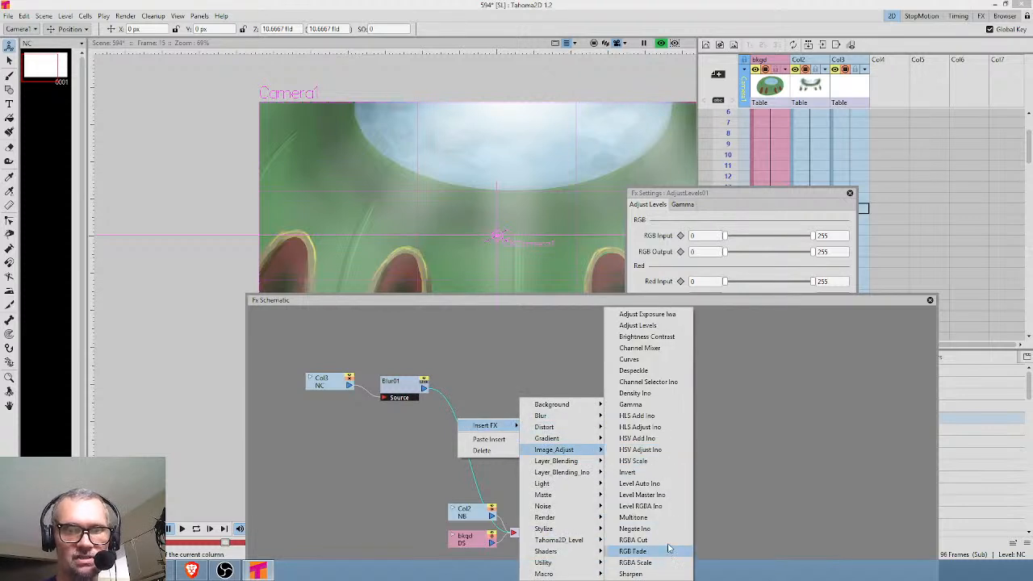
left_click(660, 360)
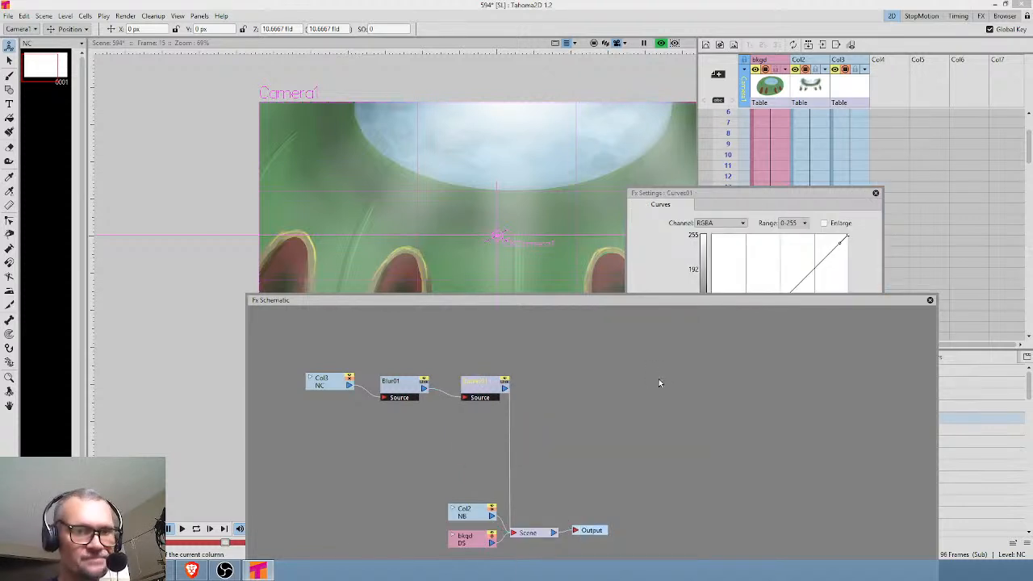
left_click(930, 301)
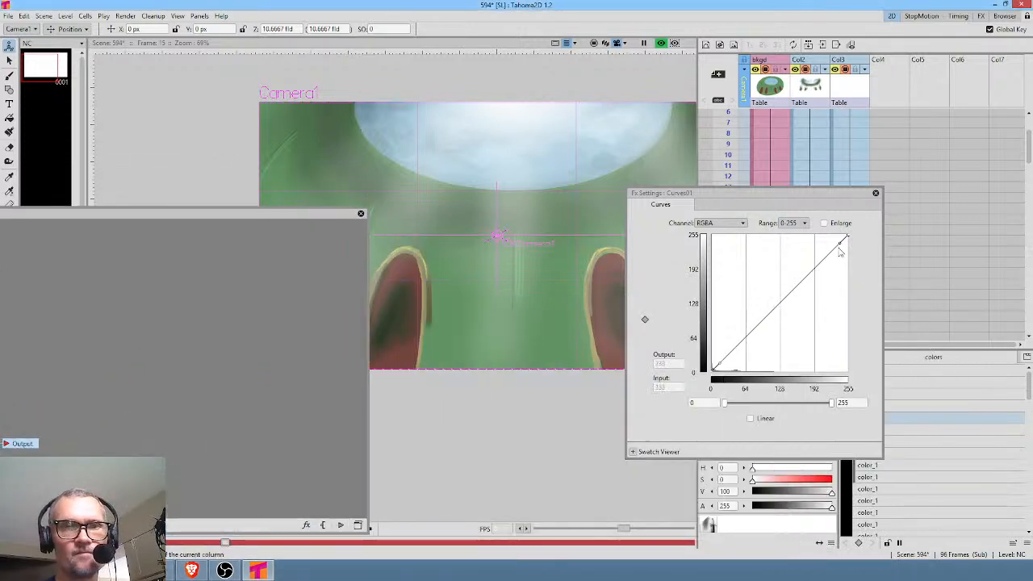
Shape the RGBA curve into a steep S-curve, with its lower handle at input 157, output -10.
left_click_drag(840, 247, 730, 236)
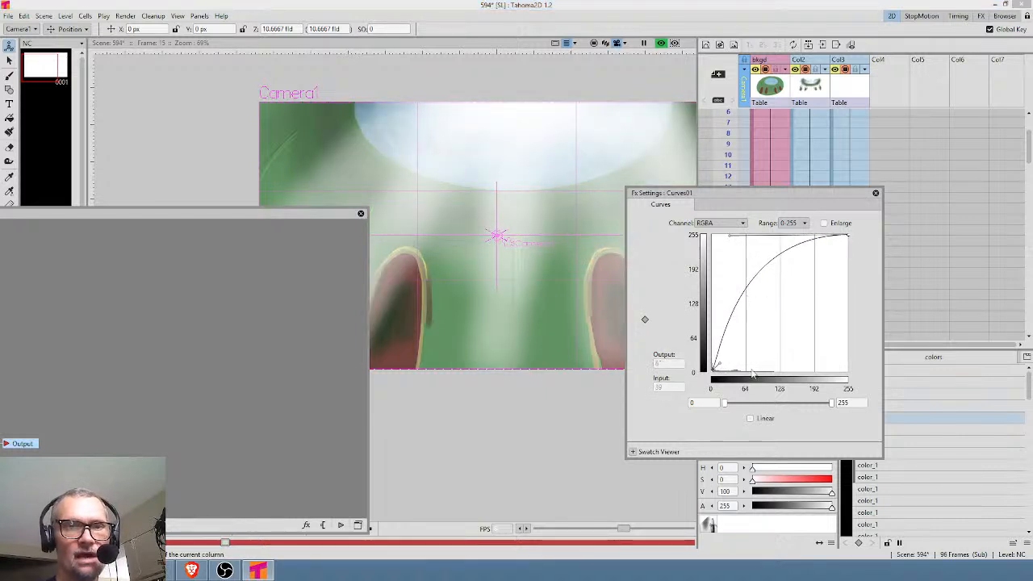
left_click_drag(720, 365, 797, 380)
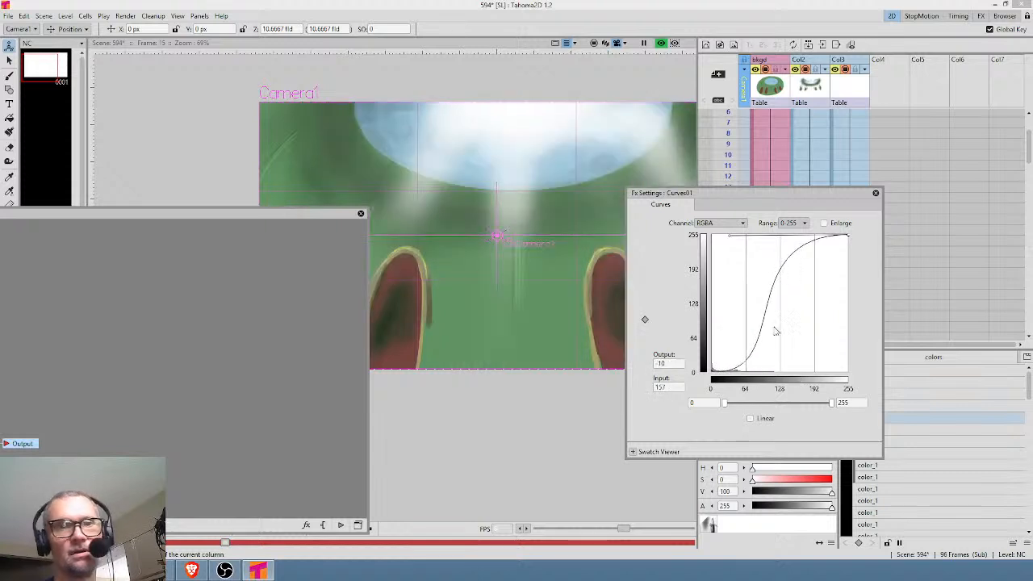
Soften the RGBA curve, with its lower handle at input 54, output 10.2293 and its upper handle at input 105, output 197.
left_click_drag(729, 237, 780, 275)
left_click_drag(794, 379, 740, 369)
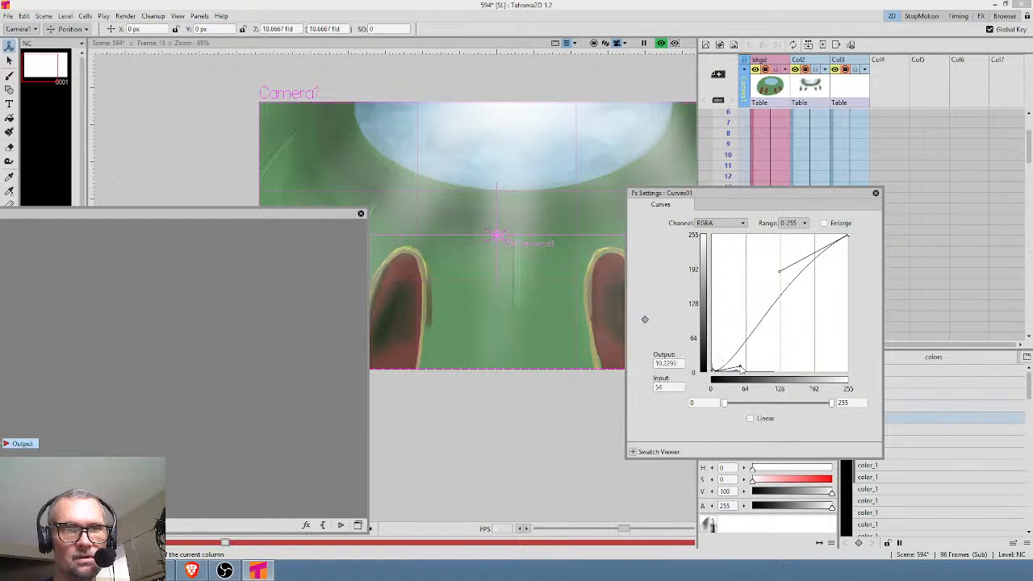
left_click_drag(781, 275, 766, 266)
left_click_drag(327, 214, 574, 242)
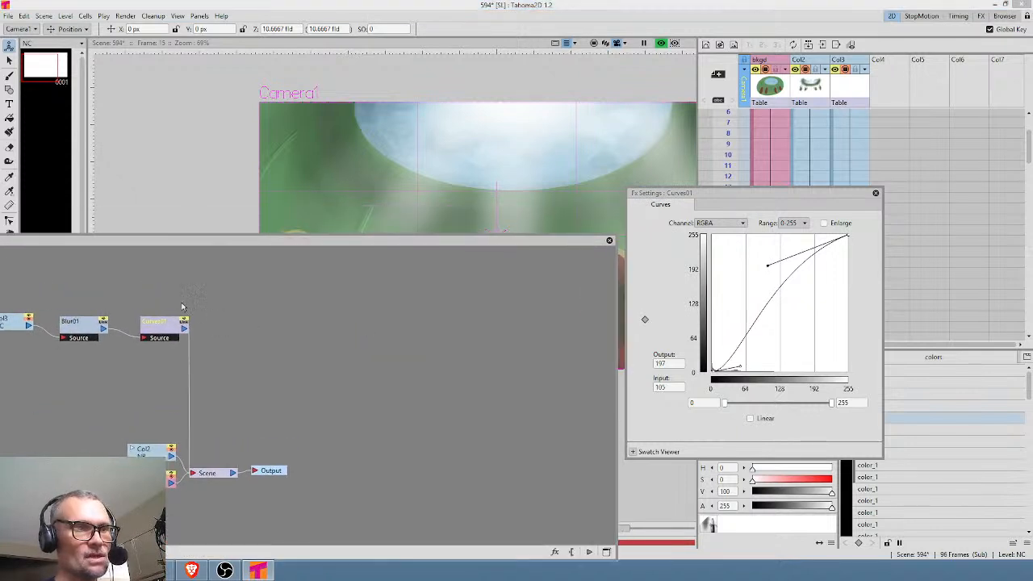
Insert an Overlay Ino effect after the Curves node and space out the Scene and Output nodes.
left_click_drag(166, 324, 156, 327)
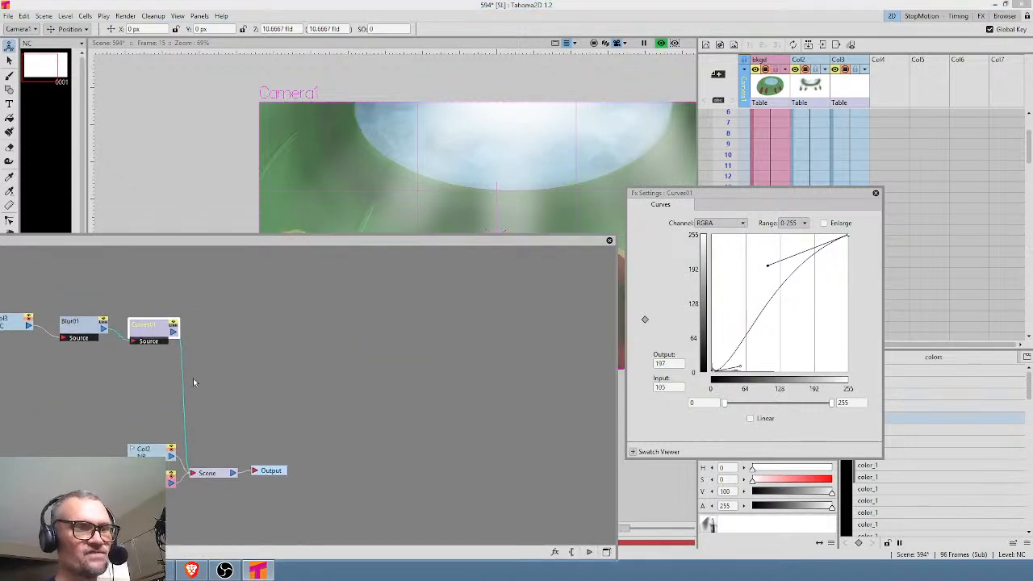
right_click(183, 386)
mouse_move(208, 389)
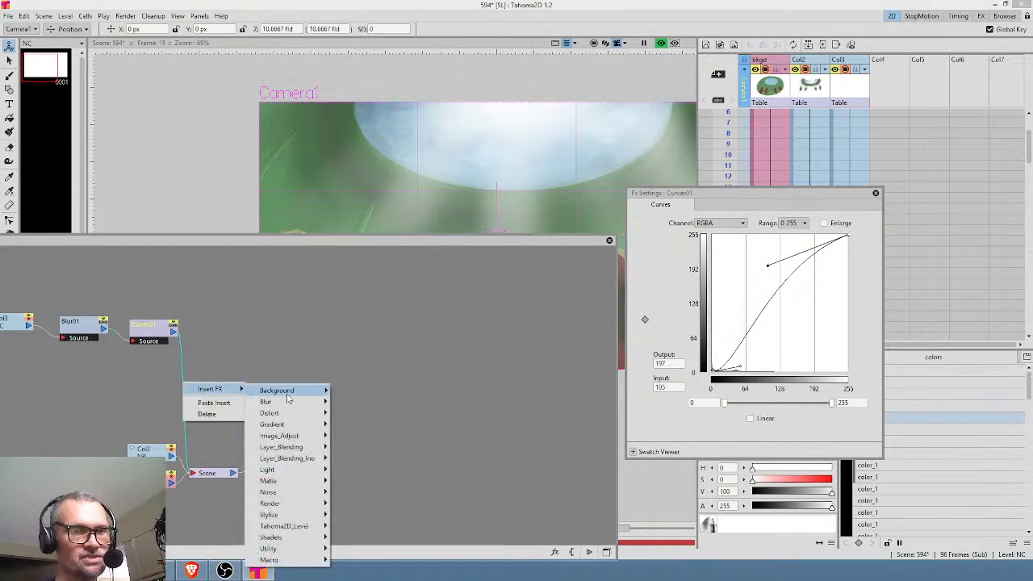
mouse_move(306, 458)
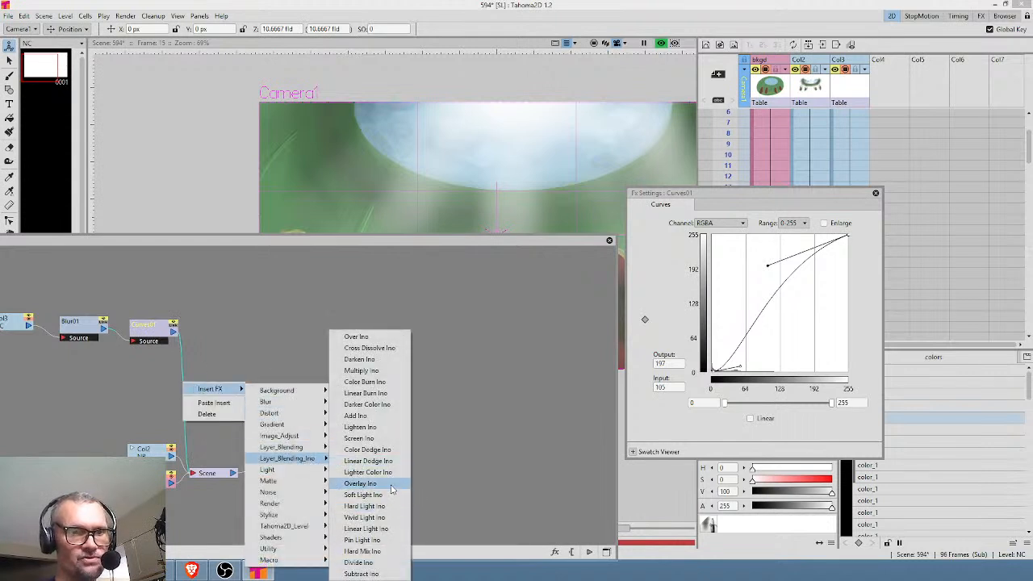
left_click(387, 486)
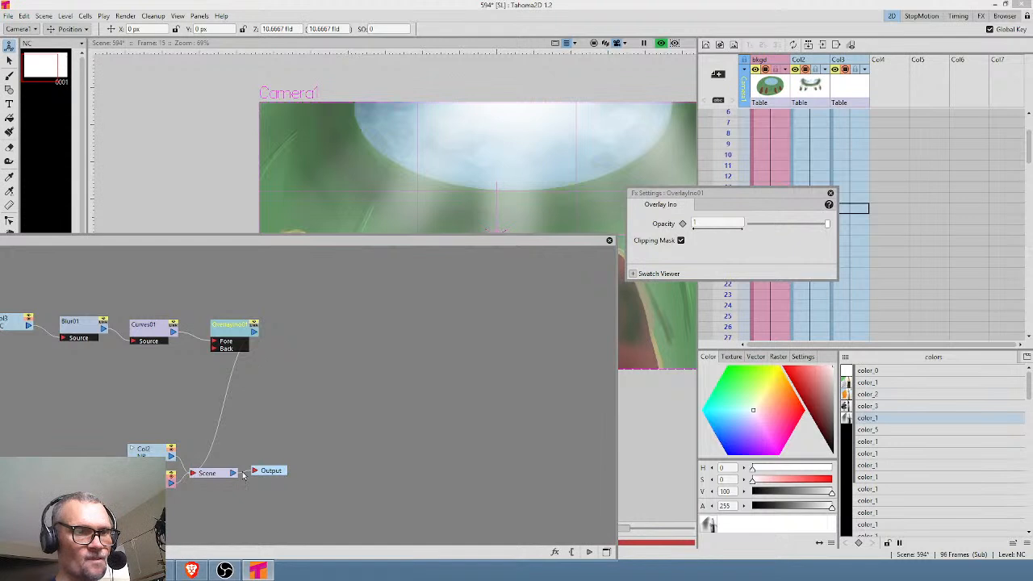
left_click_drag(276, 472, 474, 466)
left_click_drag(228, 475, 348, 470)
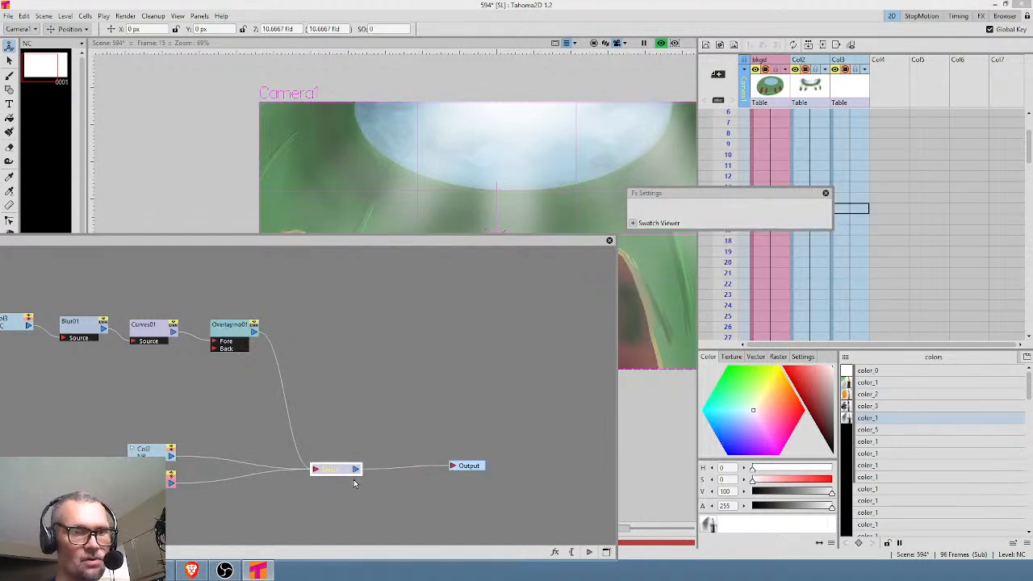
Rewire the Overlay Ino node so that Curves feeds Fore and Scene feeds Back, removing its link into Scene.
left_click_drag(244, 333, 478, 352)
left_click_drag(361, 470, 448, 367)
left_click_drag(179, 339, 471, 372)
left_click_drag(334, 469, 307, 452)
left_click_drag(326, 488, 369, 477)
key("Delete")
left_click_drag(388, 477, 446, 360)
left_click_drag(365, 478, 309, 444)
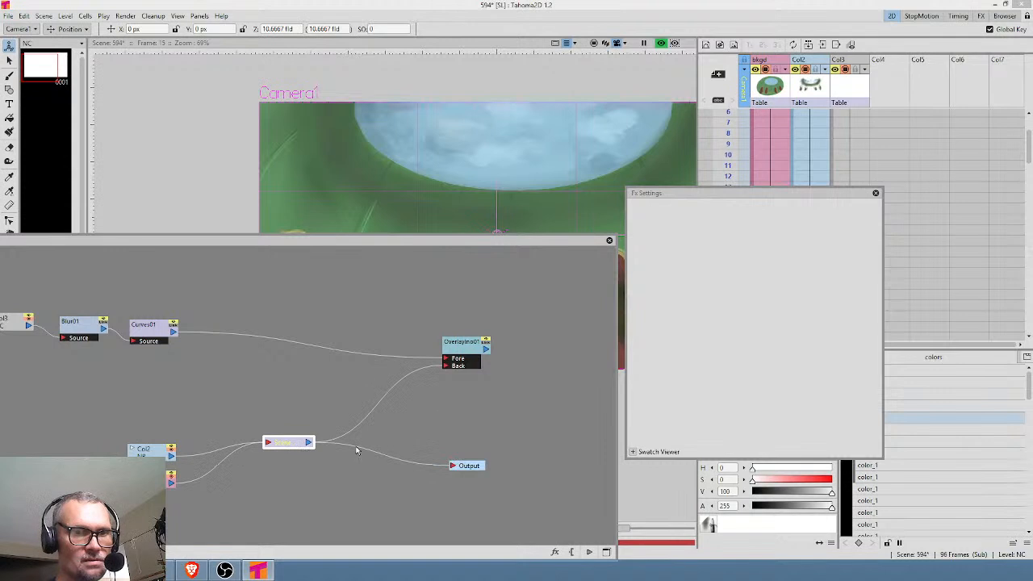
Connect the Overlay Ino node to the Output node, tidy the node positions and move the schematic aside.
left_click_drag(462, 471, 564, 464)
left_click_drag(486, 349, 552, 458)
left_click(458, 342)
left_click_drag(467, 355, 407, 397)
left_click_drag(540, 252, 465, 394)
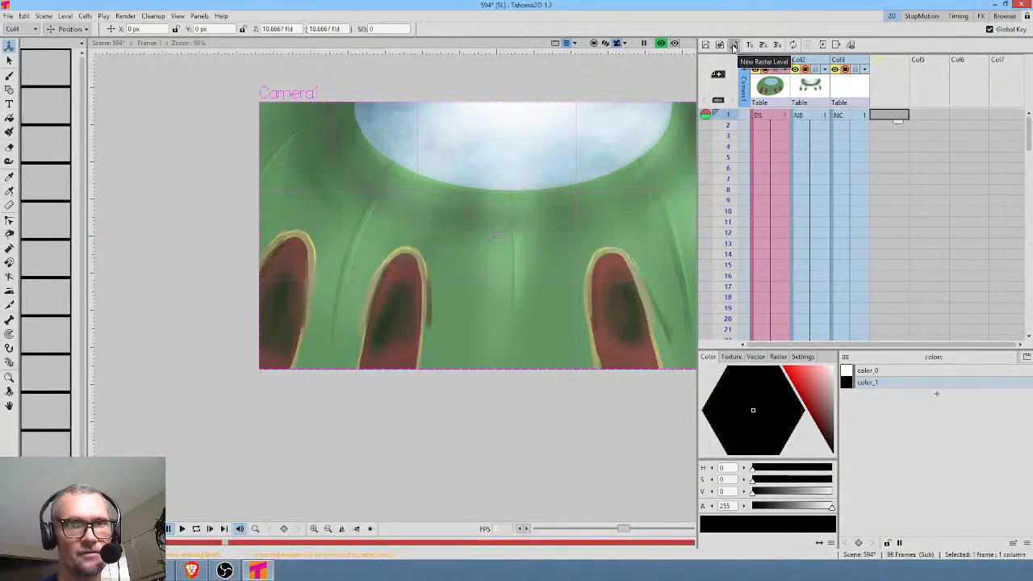
Create a 1920 × 1080 px raster level at frame 1 of the empty fourth column.
left_click(733, 44)
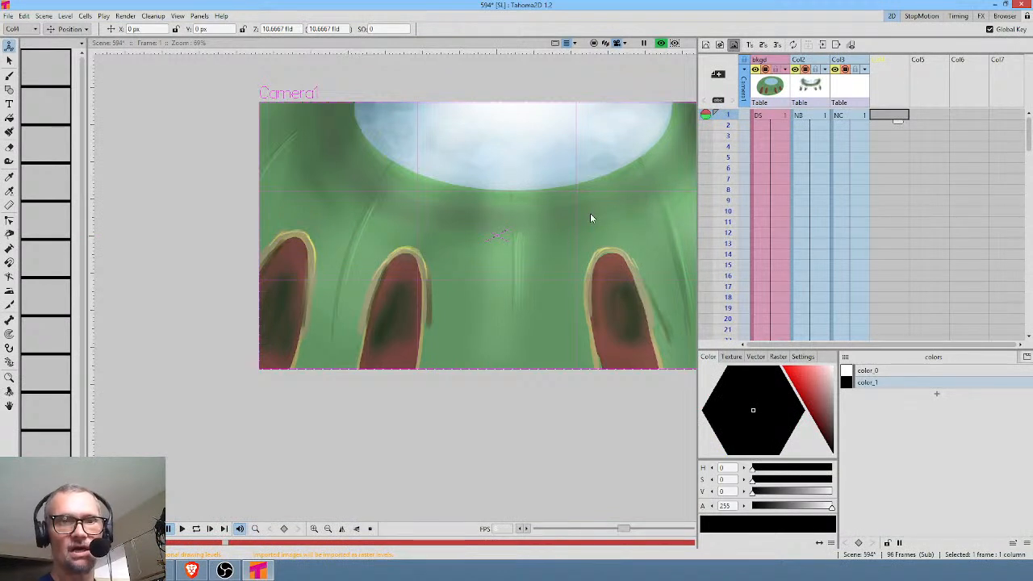
middle_click(487, 410)
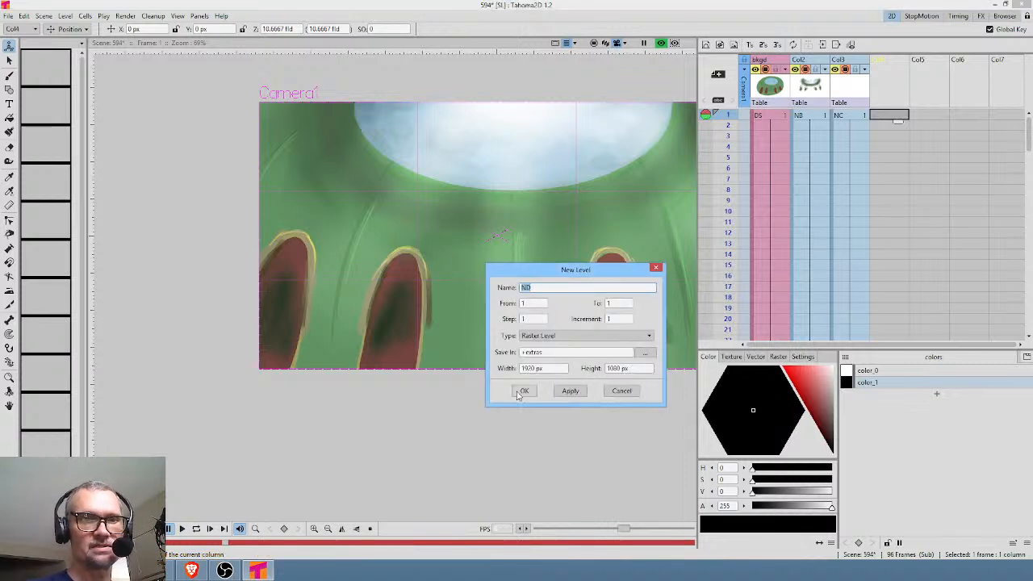
left_click(524, 391)
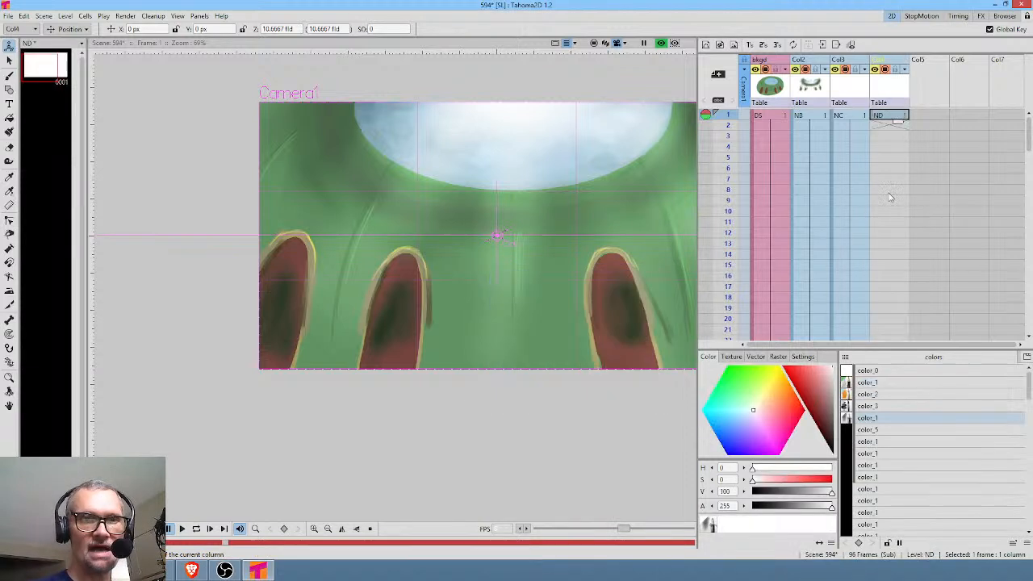
Paint a soft dark vignette along the sides and lower edge of the frame with the brush at size 0.98.
left_click(883, 418)
left_click_drag(574, 422, 491, 404)
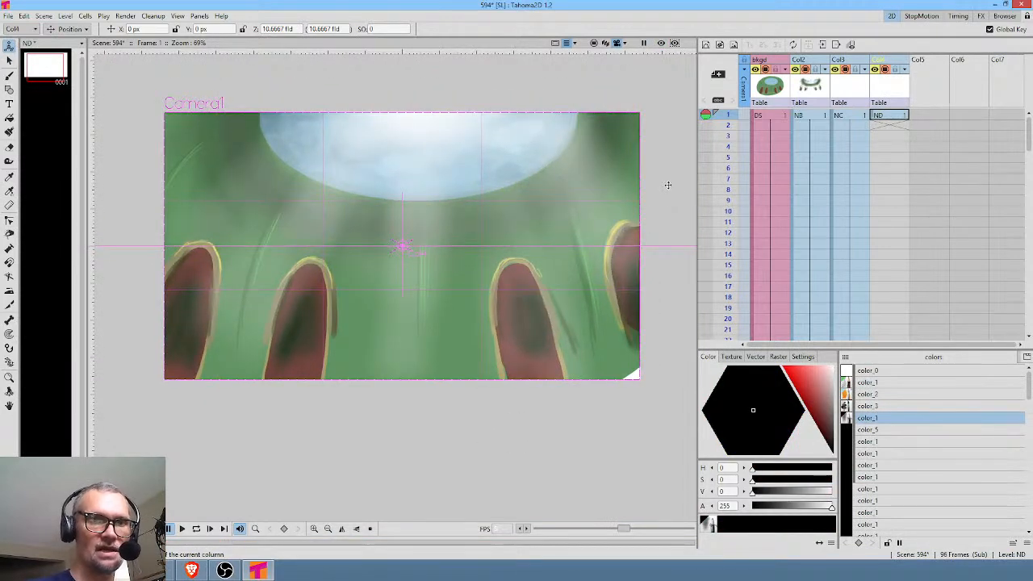
key("b")
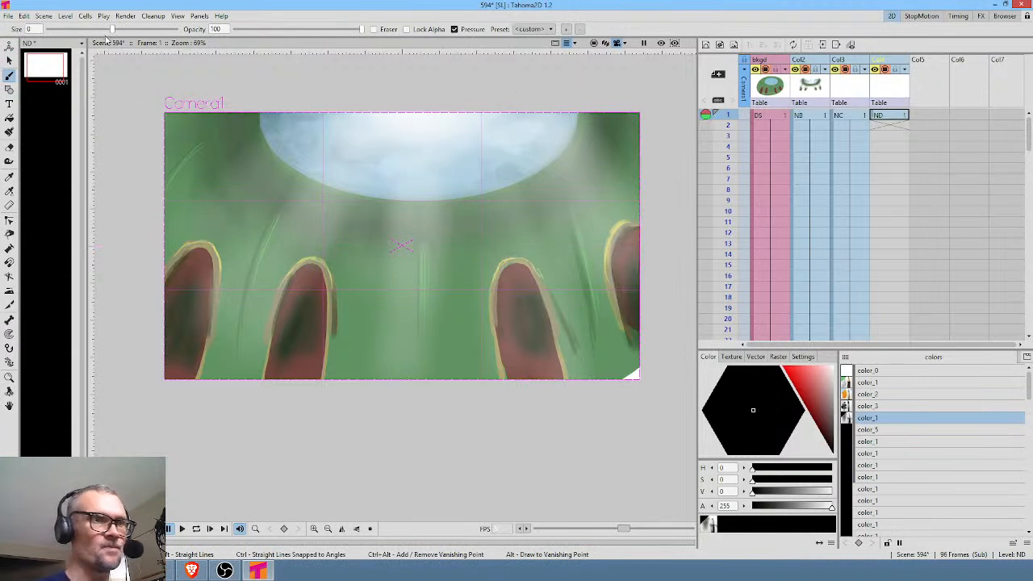
left_click_drag(121, 30, 133, 30)
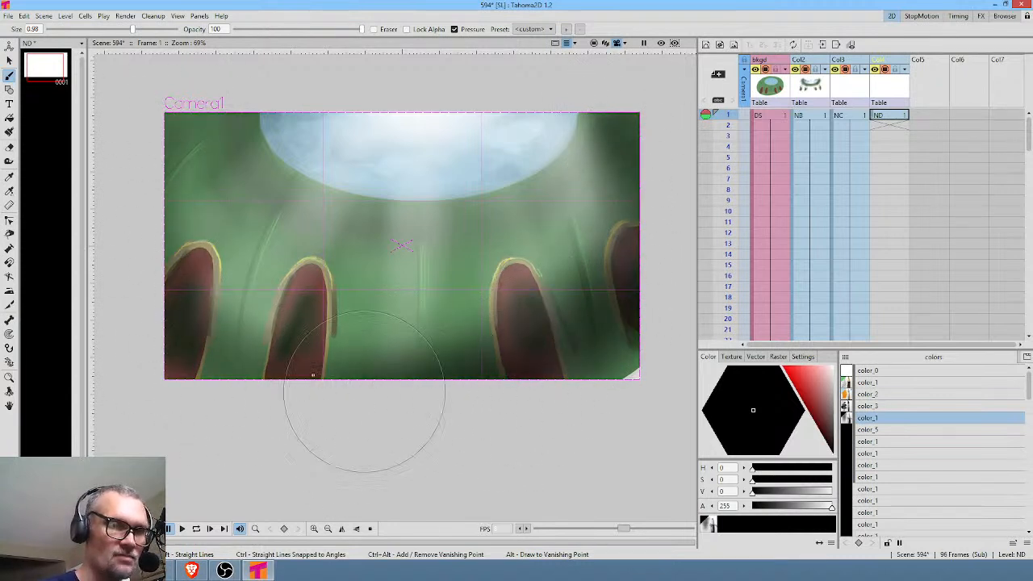
mouse_move(162, 131)
left_mouse_down()
mouse_move(169, 329)
mouse_move(432, 435)
mouse_move(171, 137)
left_mouse_up()
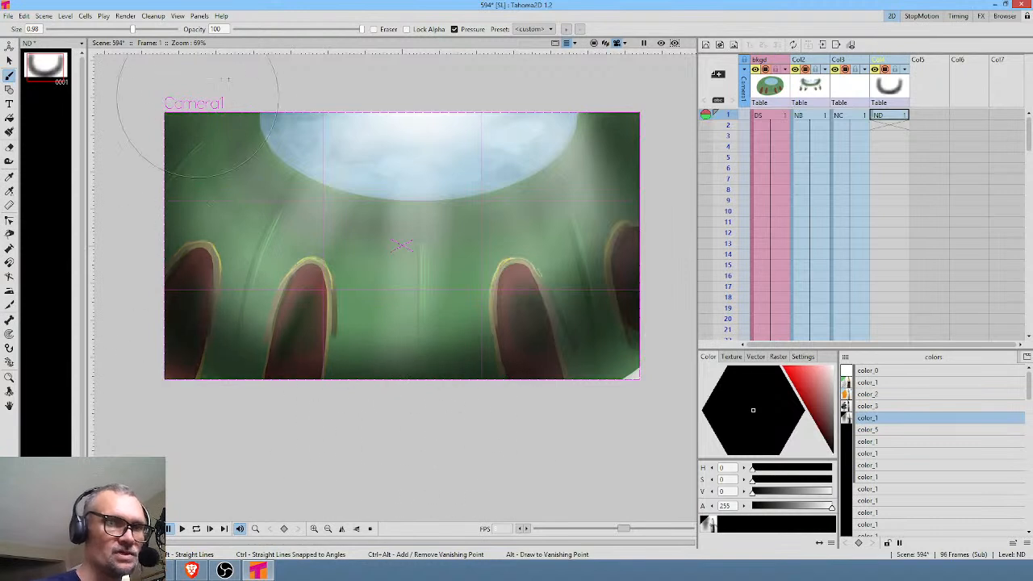
Paint soft dark shading around the rim of the opening, using brush sizes -1.11 and 0.4.
mouse_move(132, 30)
left_mouse_down()
mouse_move(79, 30)
mouse_move(88, 30)
left_mouse_up()
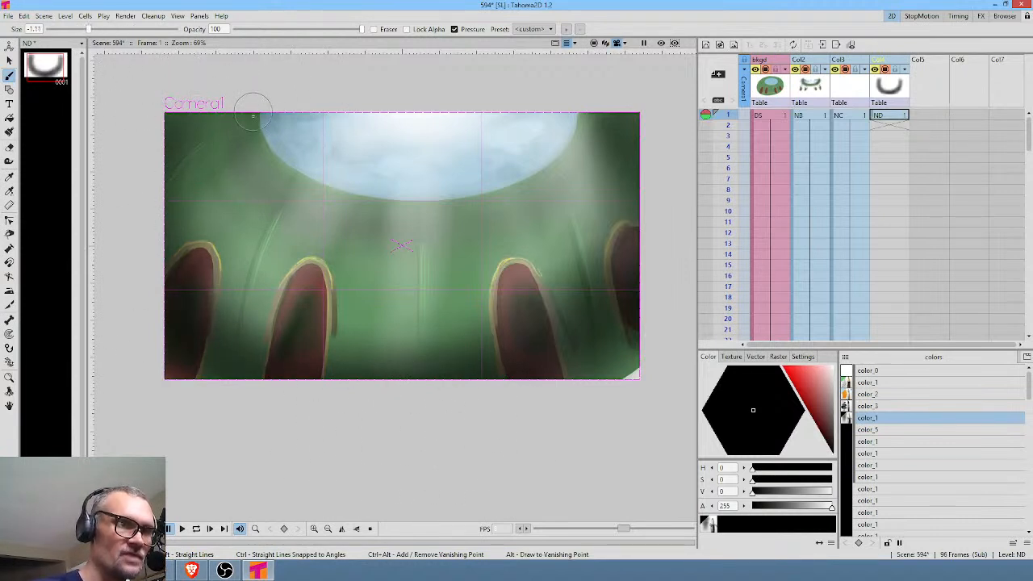
mouse_move(271, 161)
left_mouse_down()
mouse_move(324, 196)
mouse_move(471, 206)
mouse_move(370, 205)
mouse_move(379, 210)
mouse_move(488, 208)
mouse_move(565, 178)
mouse_move(526, 195)
mouse_move(593, 120)
mouse_move(568, 173)
left_mouse_up()
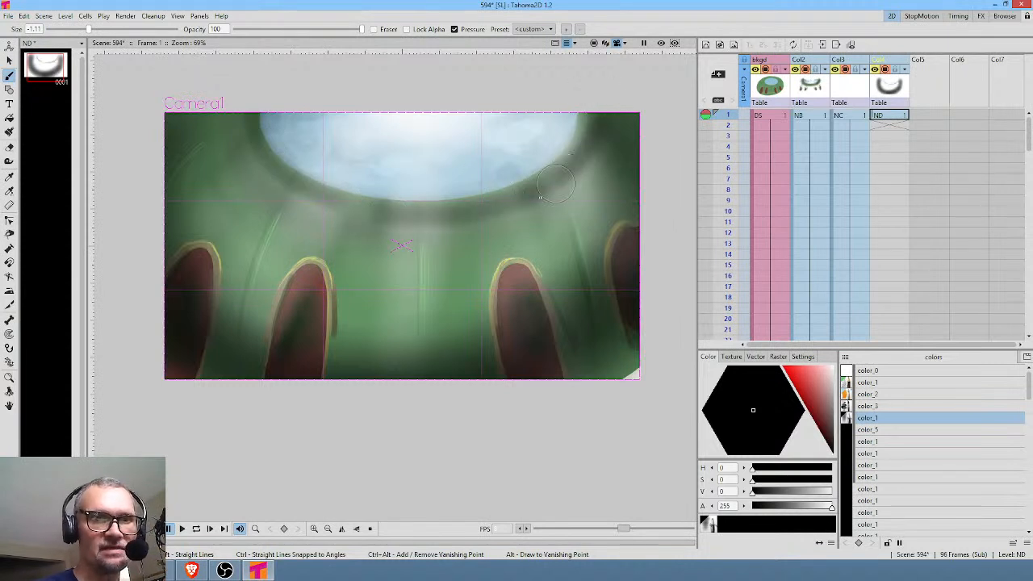
mouse_move(250, 98)
left_mouse_down()
mouse_move(238, 133)
mouse_move(432, 225)
mouse_move(422, 231)
mouse_move(528, 218)
left_mouse_up()
mouse_move(89, 30)
left_mouse_down()
mouse_move(206, 29)
mouse_move(119, 30)
left_mouse_up()
left_click_drag(257, 158, 294, 182)
mouse_move(226, 129)
left_mouse_down()
mouse_move(278, 191)
mouse_move(363, 185)
mouse_move(476, 218)
mouse_move(597, 186)
left_mouse_up()
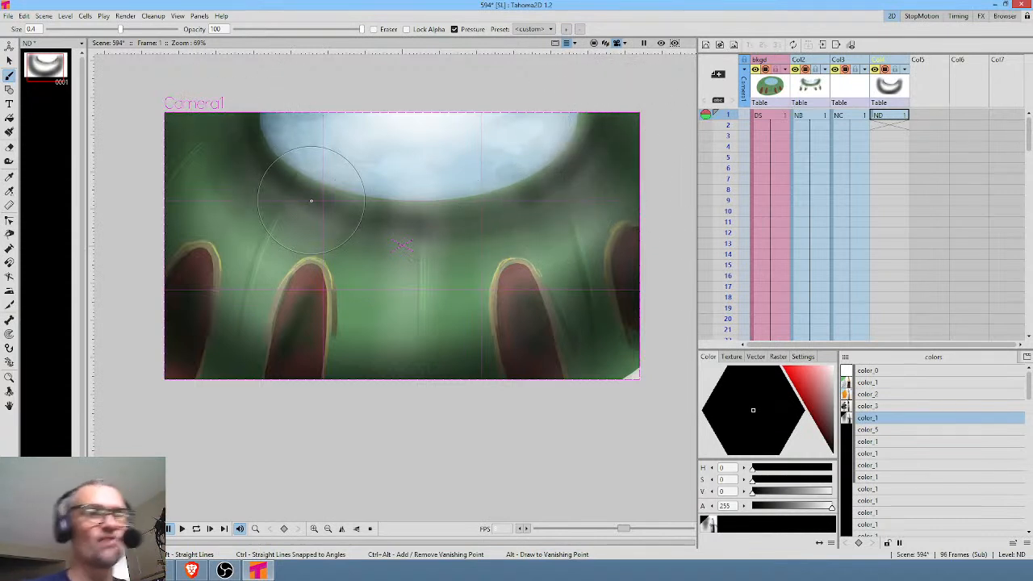
Place the shading column before the light-ray column and extend its drawing across all 96 frames.
left_click(887, 61)
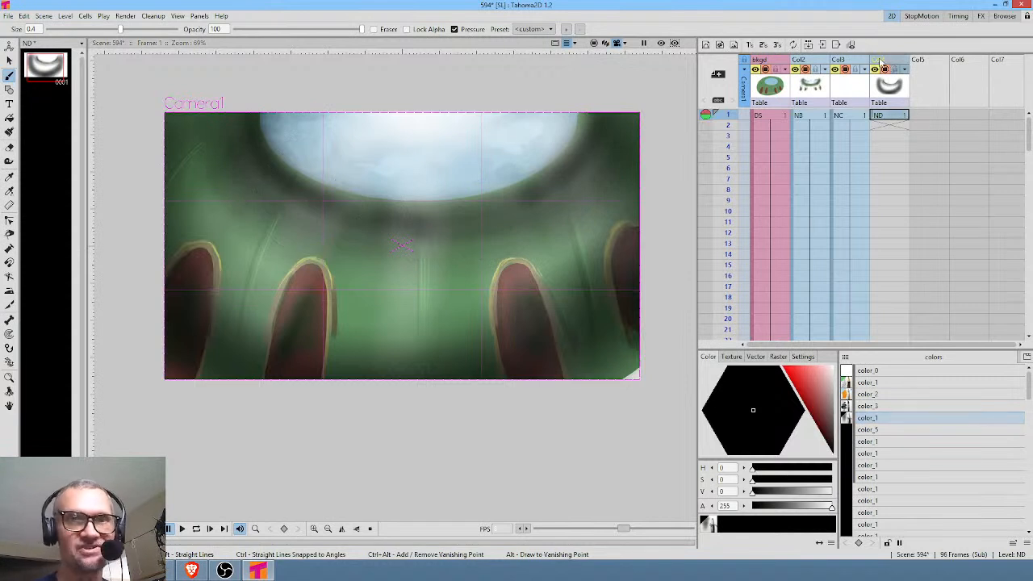
left_click_drag(887, 62, 853, 65)
left_click(860, 119)
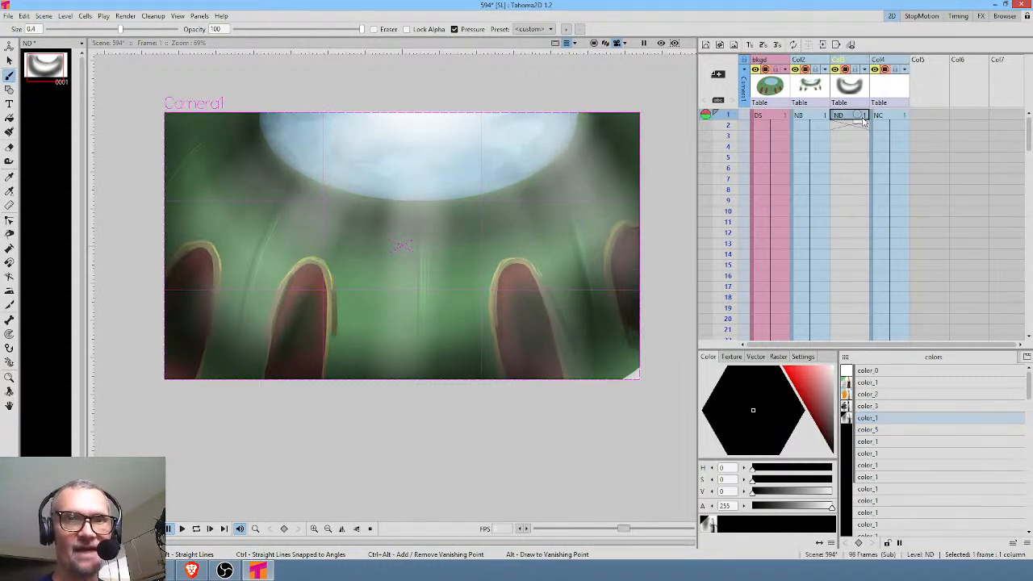
left_click_drag(860, 129, 860, 258)
left_click_drag(878, 162, 892, 299)
left_click_drag(891, 138, 929, 232)
Open the FX schematic and separate the Col3 shading node and the Overlay Ino node from the other nodes.
key("ctrl+shift+f")
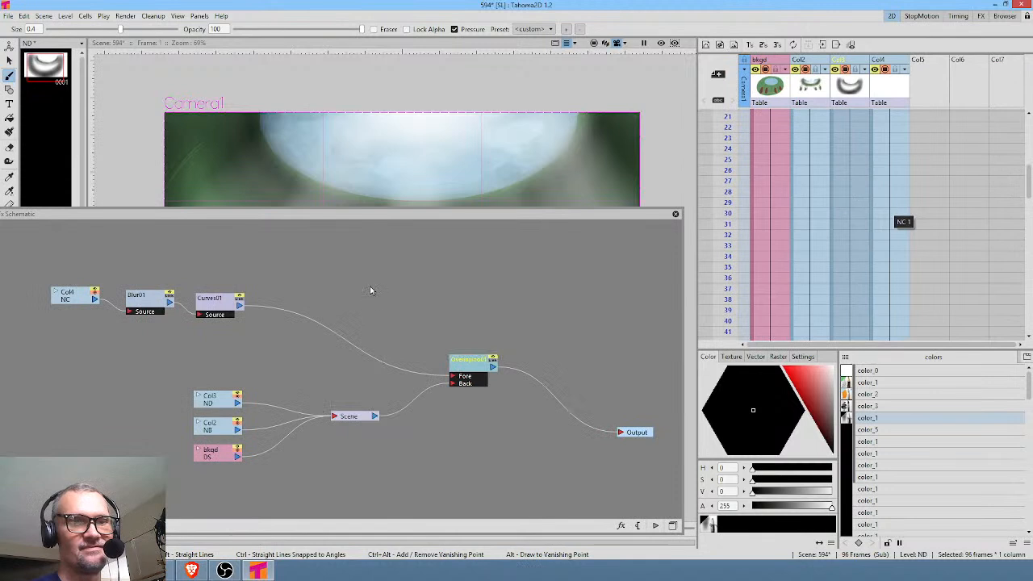
left_click(855, 62)
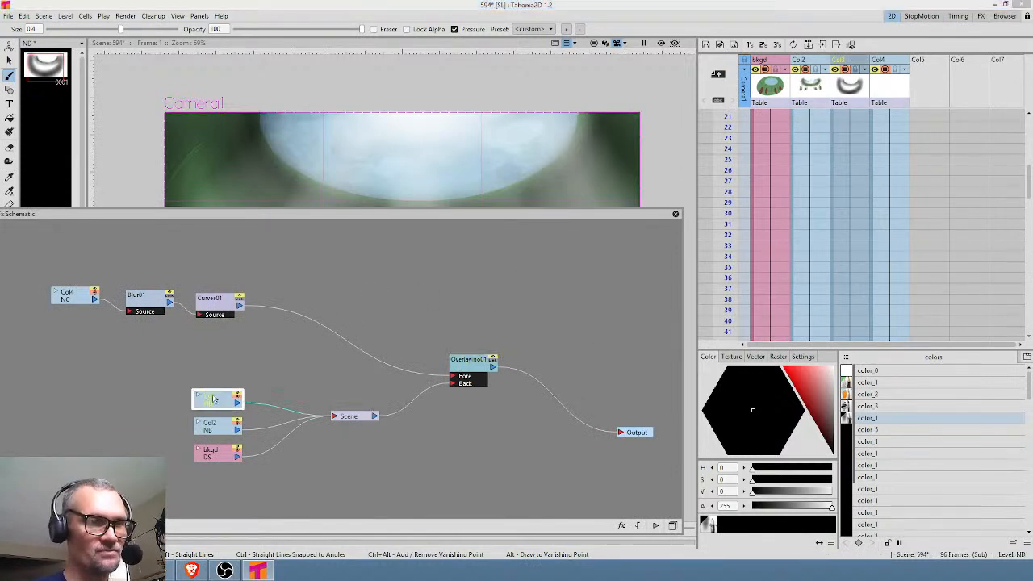
left_click_drag(224, 403, 168, 377)
left_click_drag(472, 372, 482, 331)
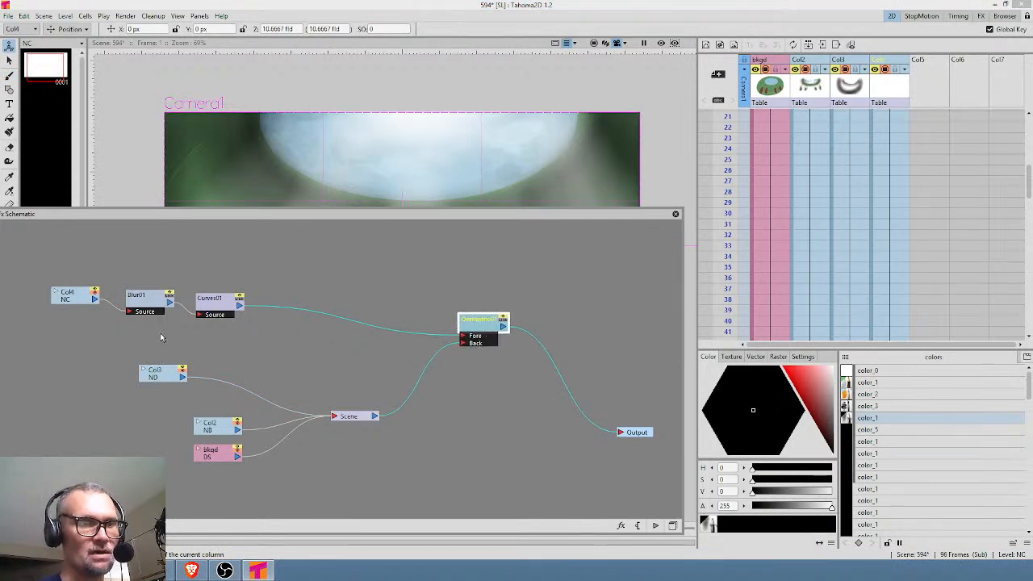
left_click_drag(184, 375, 118, 375)
Copy the light rays' Blur effect and insert it on the link between Col3 and Scene.
left_click(160, 303)
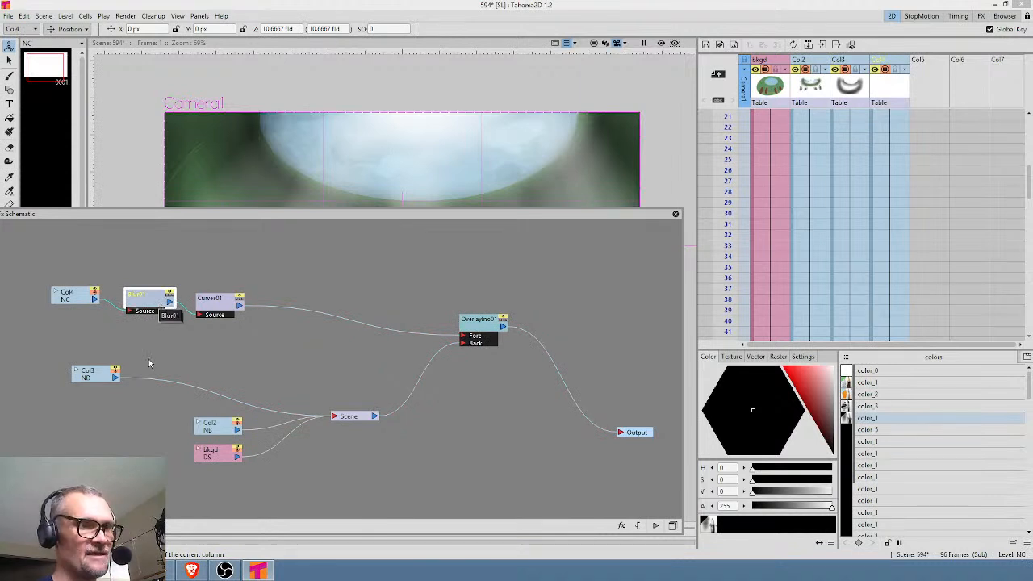
left_click(153, 384)
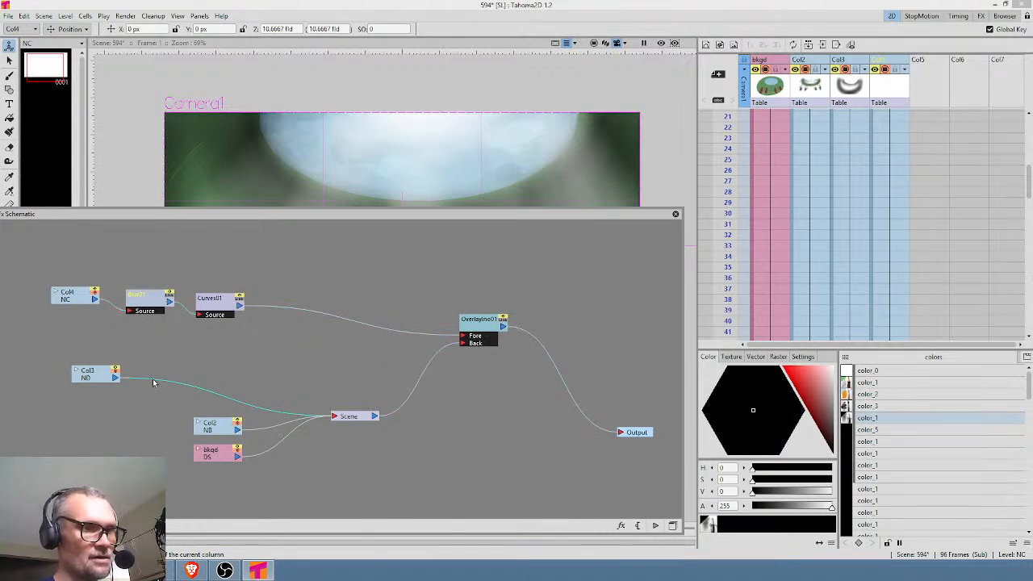
key("ctrl+v")
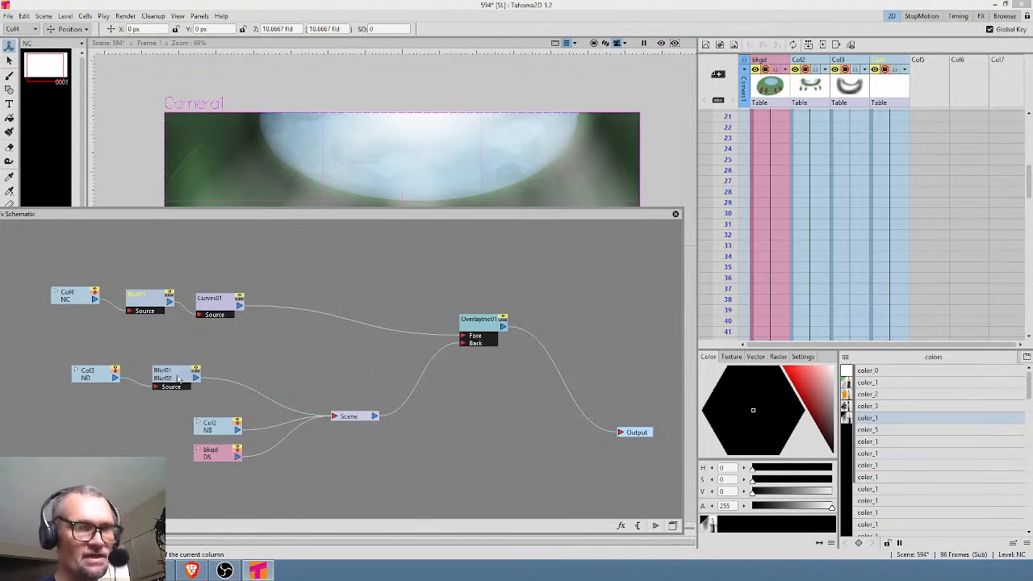
Set the shading layer's Blur value to 80 px and close its settings.
left_click(179, 379)
left_click_drag(451, 215, 504, 278)
double_click(239, 445)
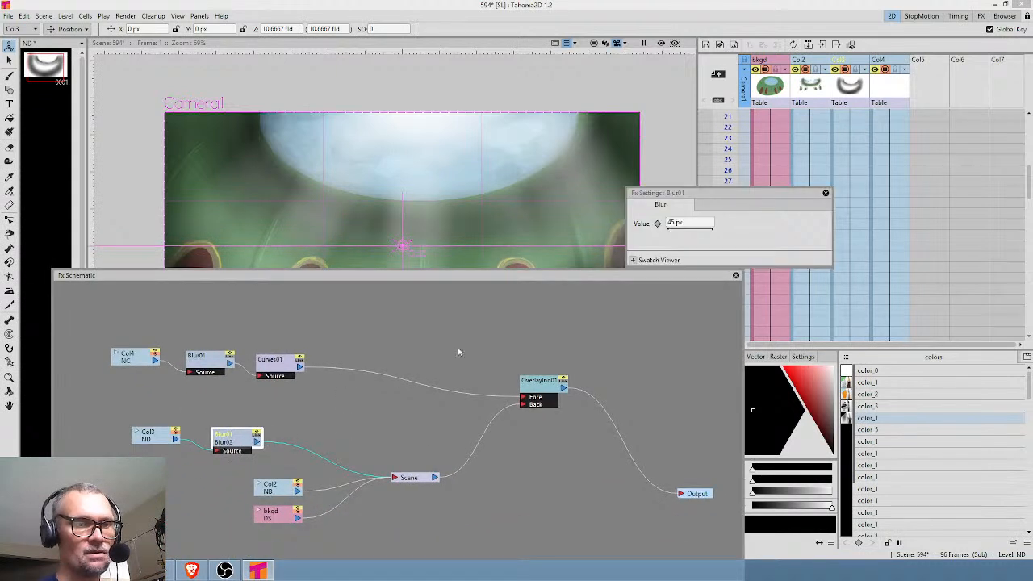
left_click(697, 223)
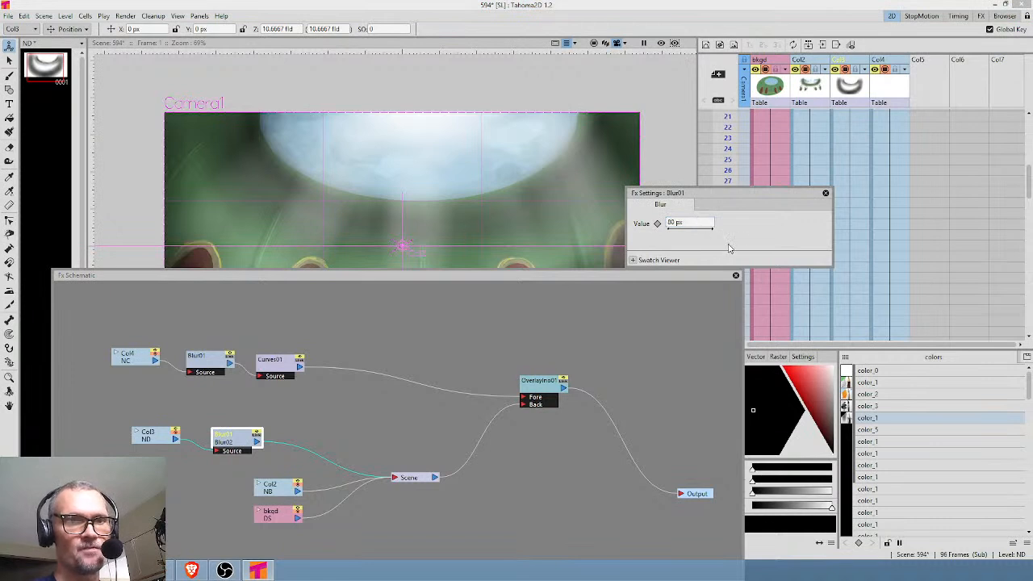
left_click(825, 194)
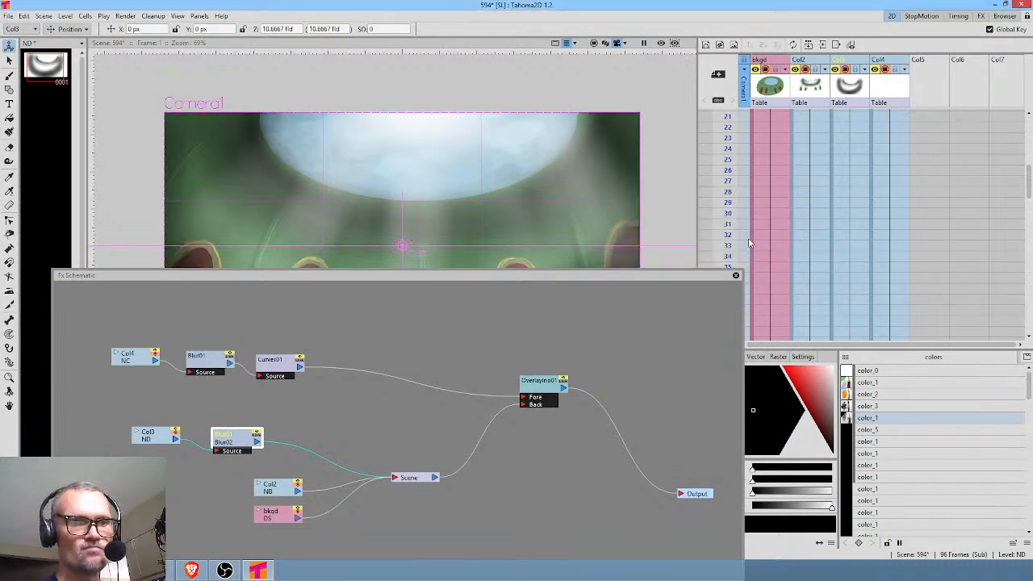
Insert a Curves effect between the shading layer's Blur node and Scene, and open its settings.
left_click_drag(254, 439, 264, 432)
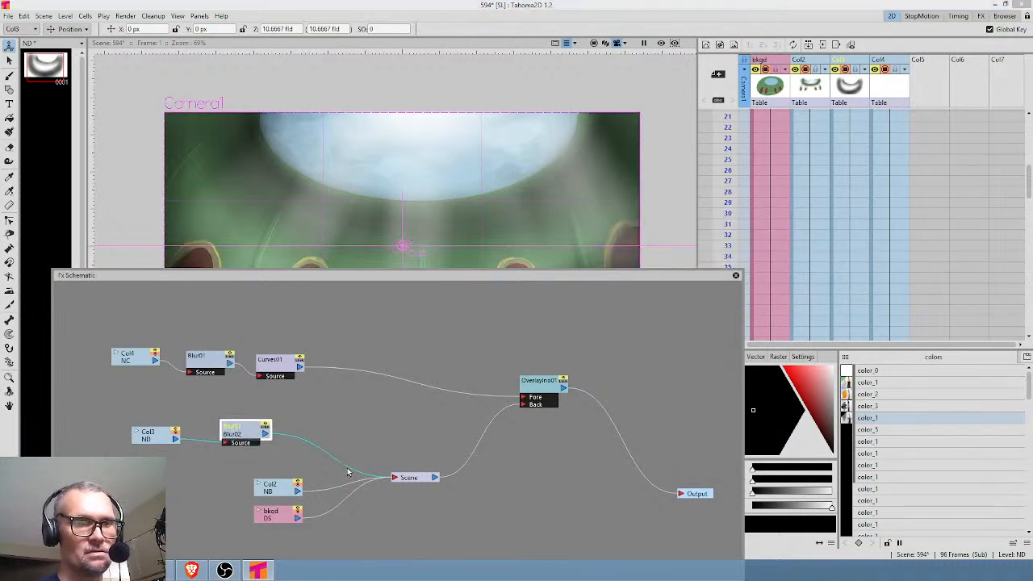
right_click(298, 440)
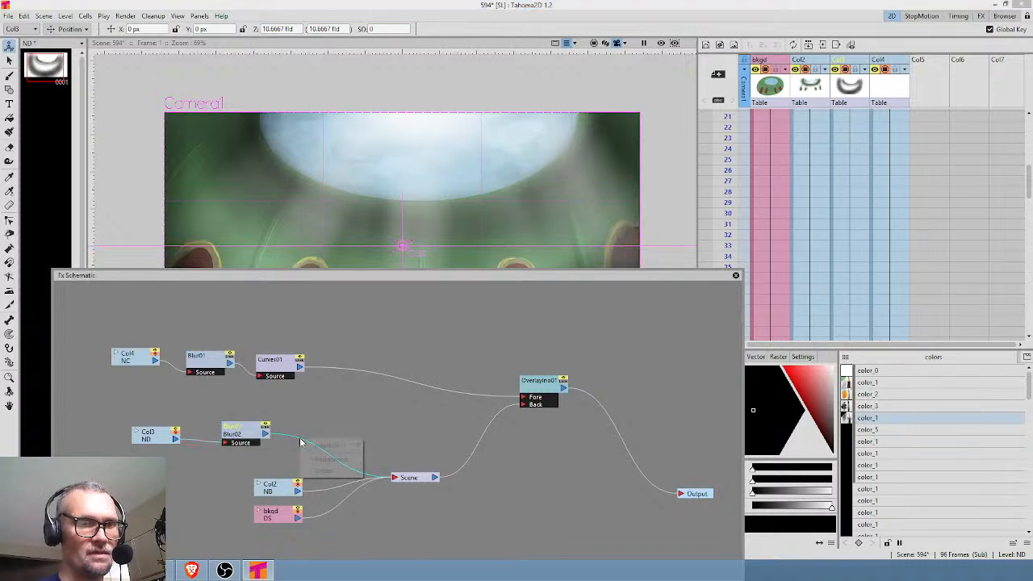
mouse_move(330, 446)
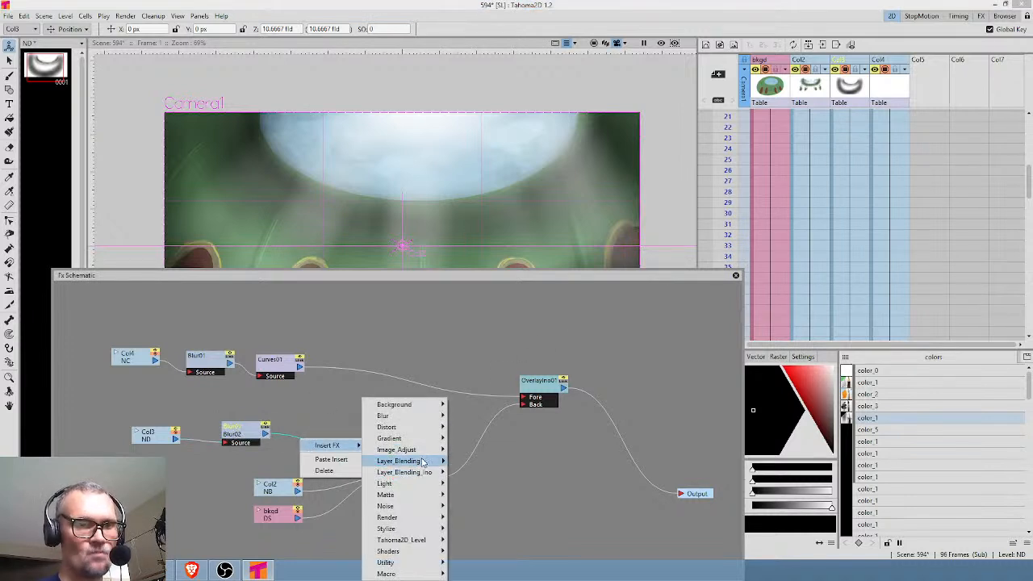
mouse_move(430, 450)
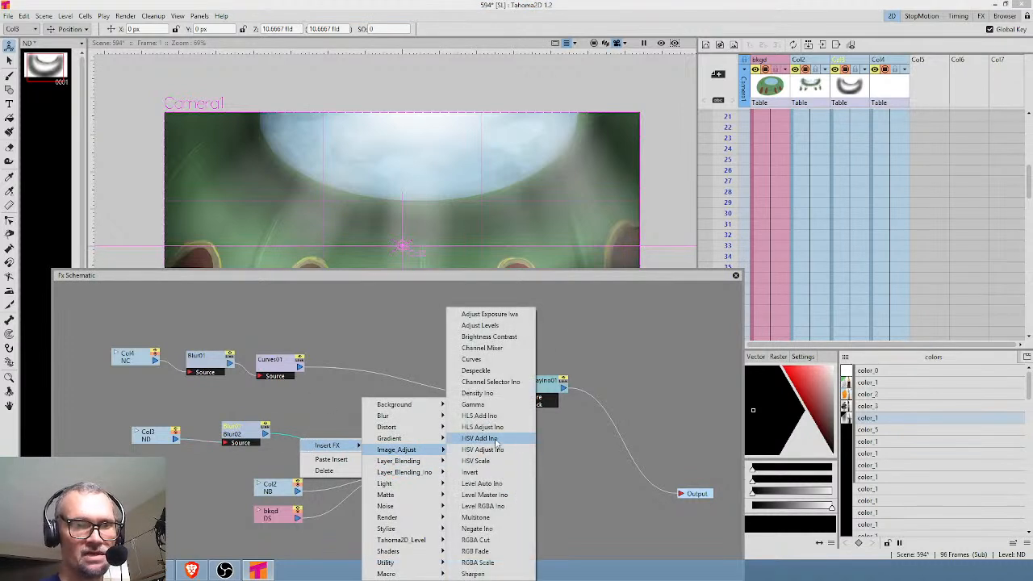
left_click(503, 360)
double_click(343, 438)
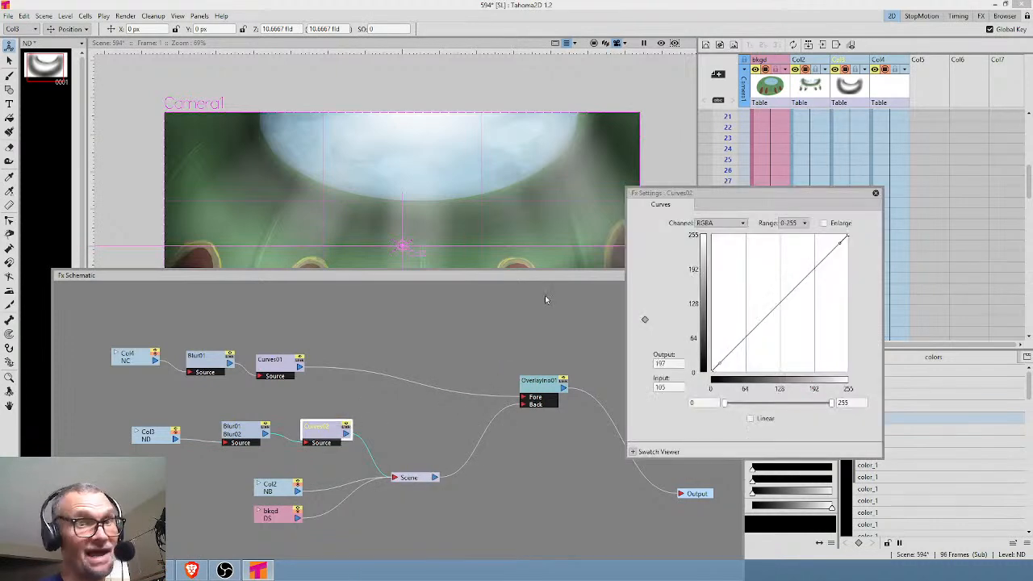
Close the FX schematic and try lowering the upper input limit of the shading layer's RGBA curve to about 105.
left_click_drag(551, 274, 452, 284)
left_click(502, 292)
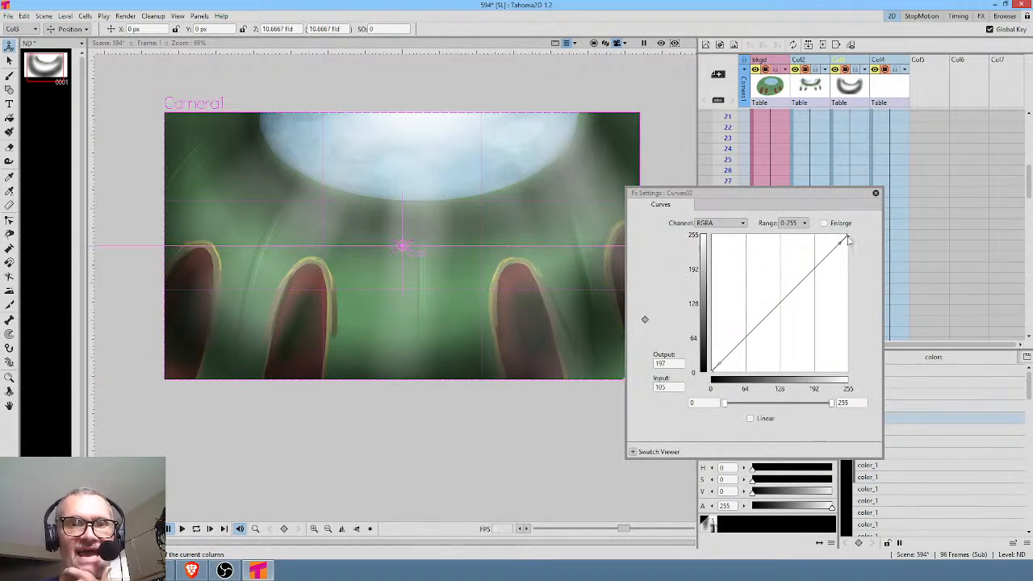
left_click_drag(832, 405, 771, 413)
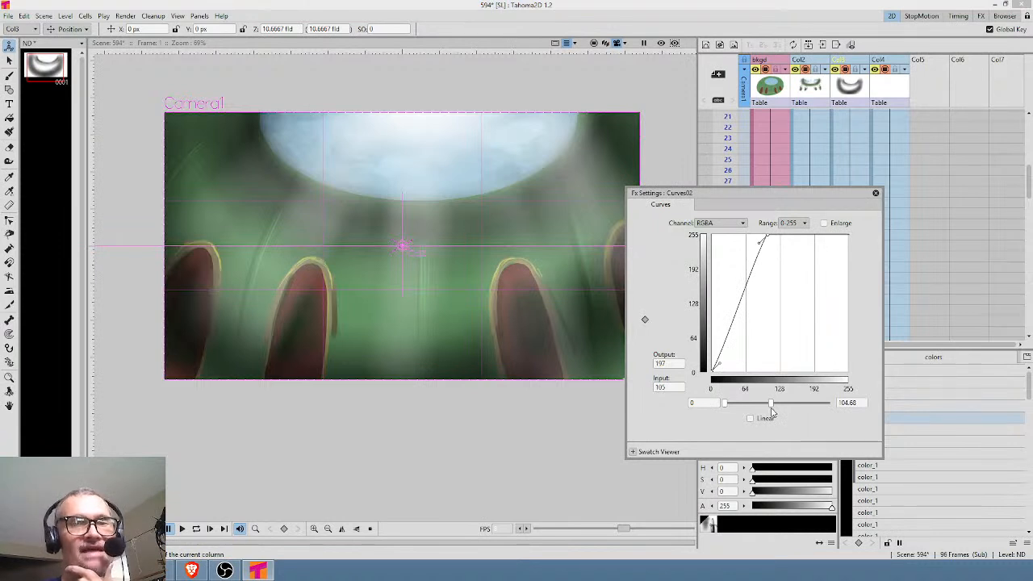
left_click_drag(771, 411, 831, 406)
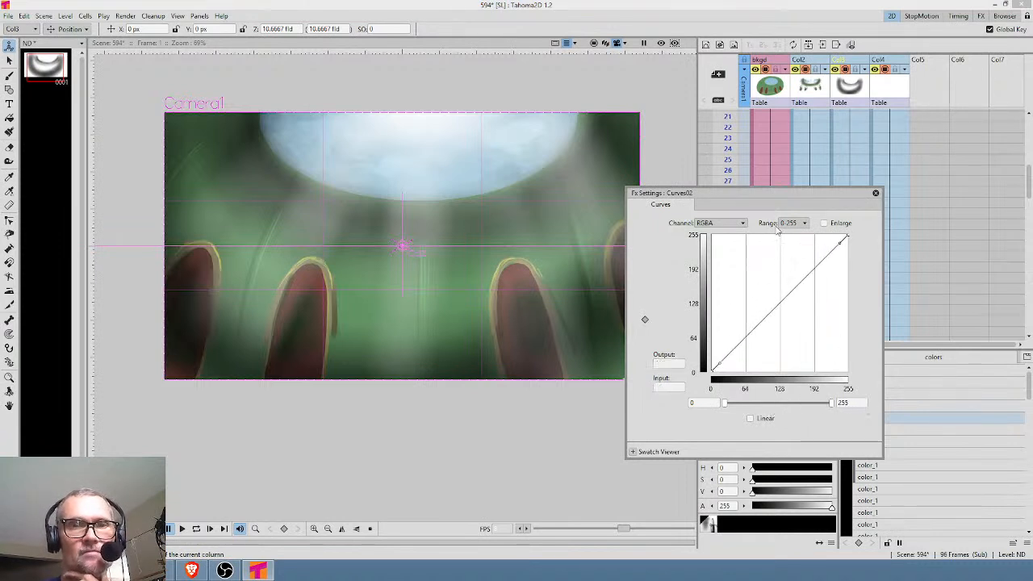
Reopen the FX schematic, bring up the settings of the Col3 shading's Curves node and disable its Blur node.
left_click(888, 95)
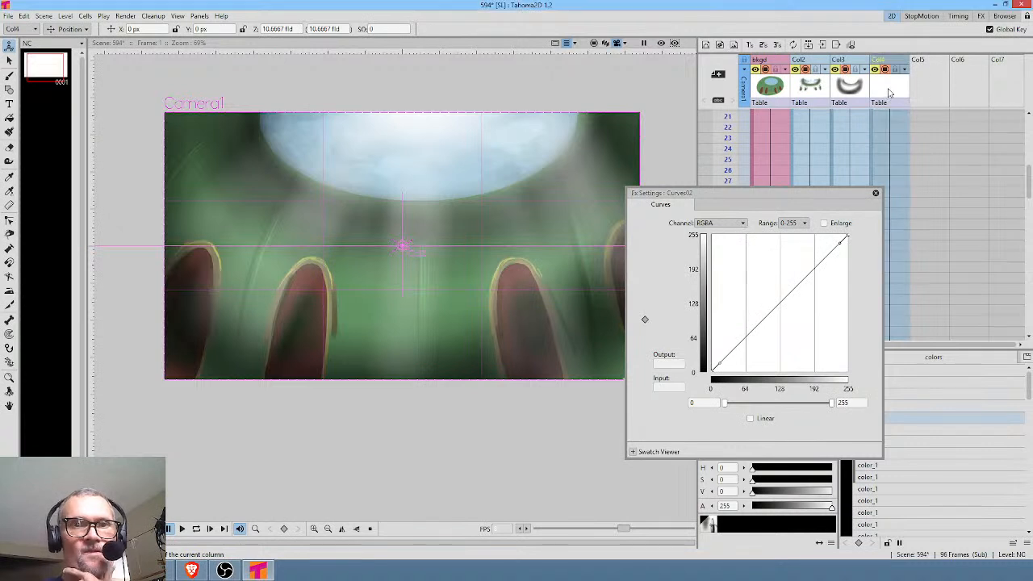
left_click(855, 92)
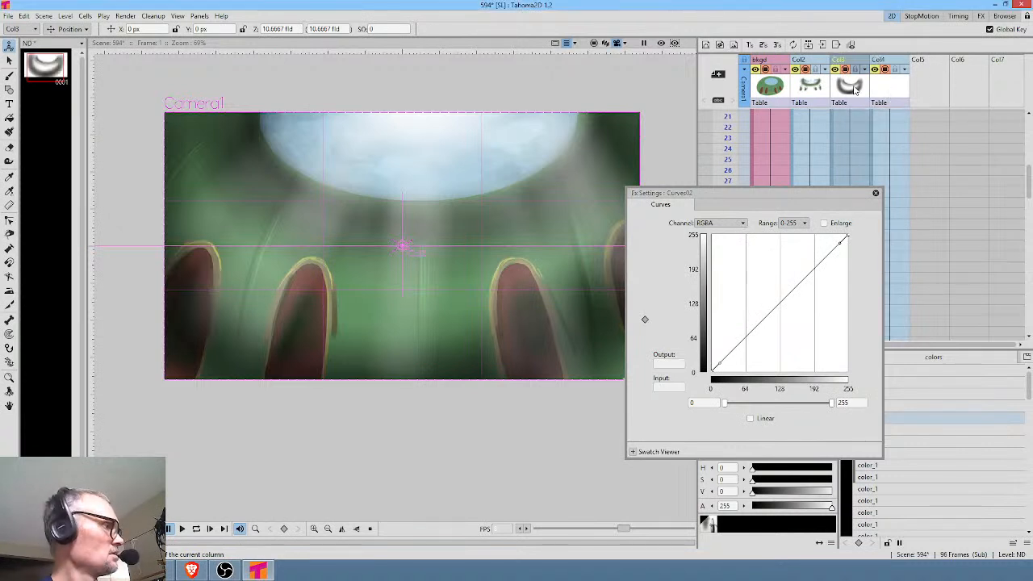
key("alt+s")
left_click(853, 72)
left_click_drag(196, 447, 342, 408)
left_click(71, 414)
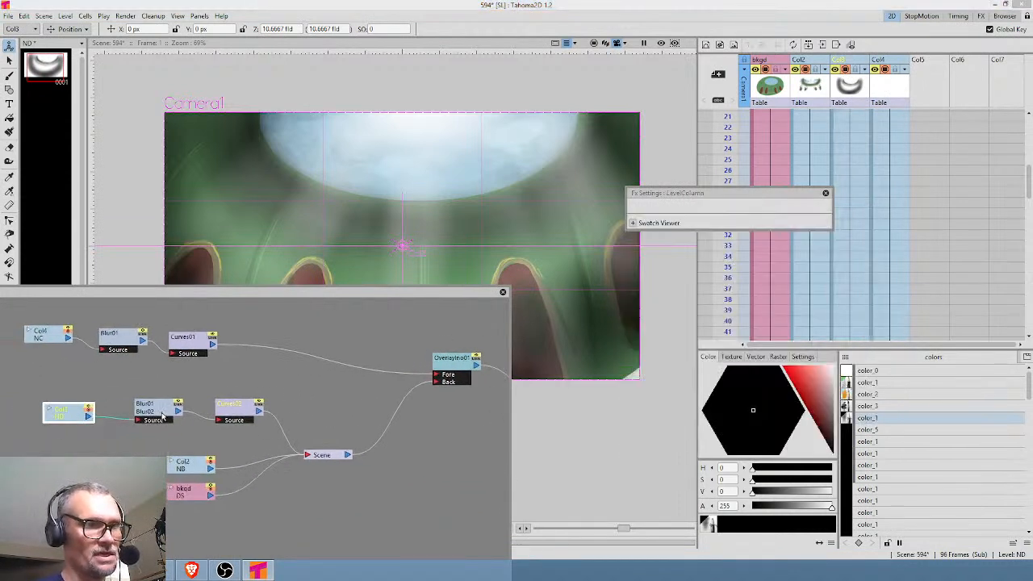
left_click(162, 417)
left_click(238, 413)
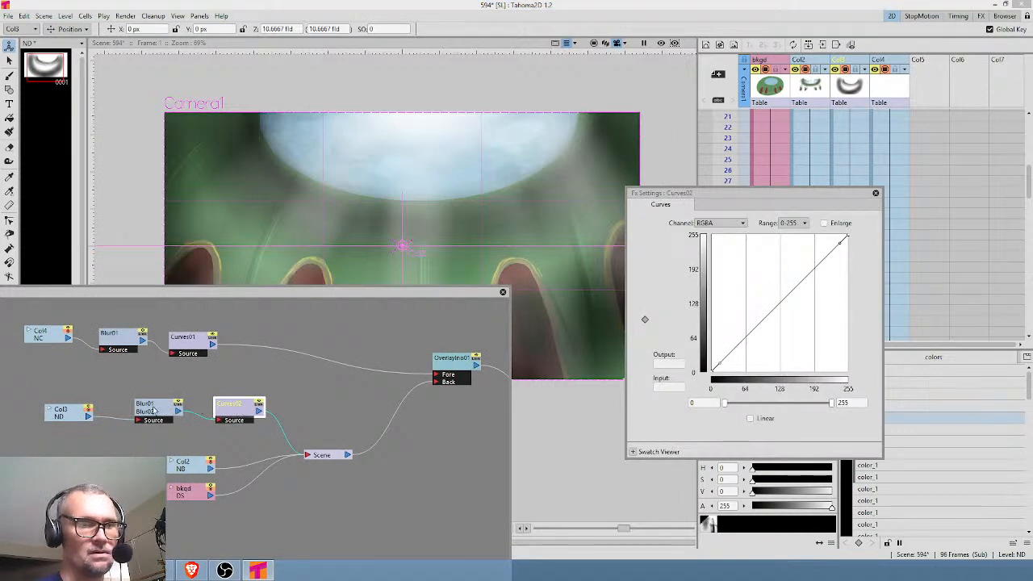
left_click(177, 404)
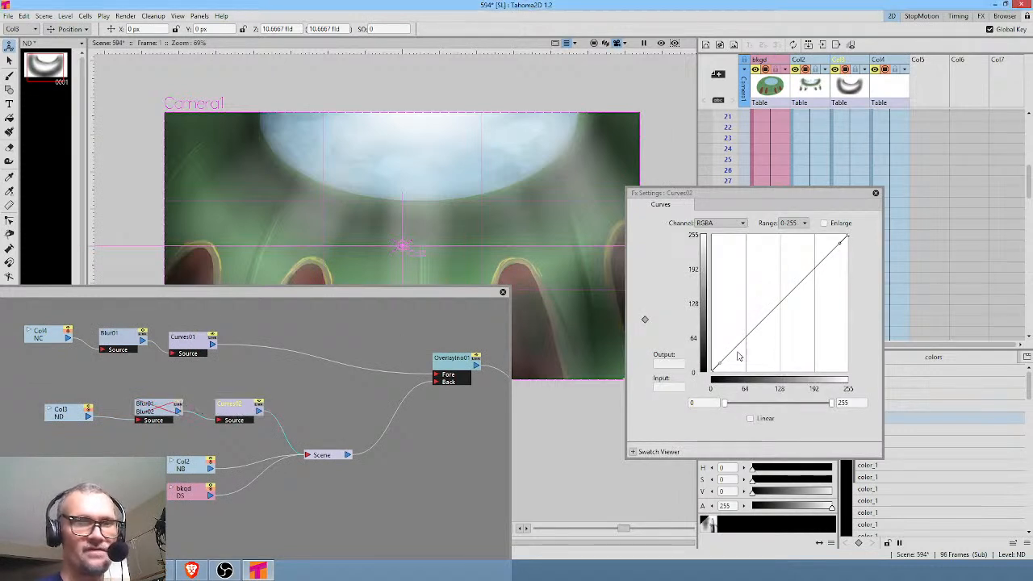
Turn on the viewer preview and try out the lower and upper input limits of the shading layer's RGBA curve.
left_click_drag(832, 407, 887, 401)
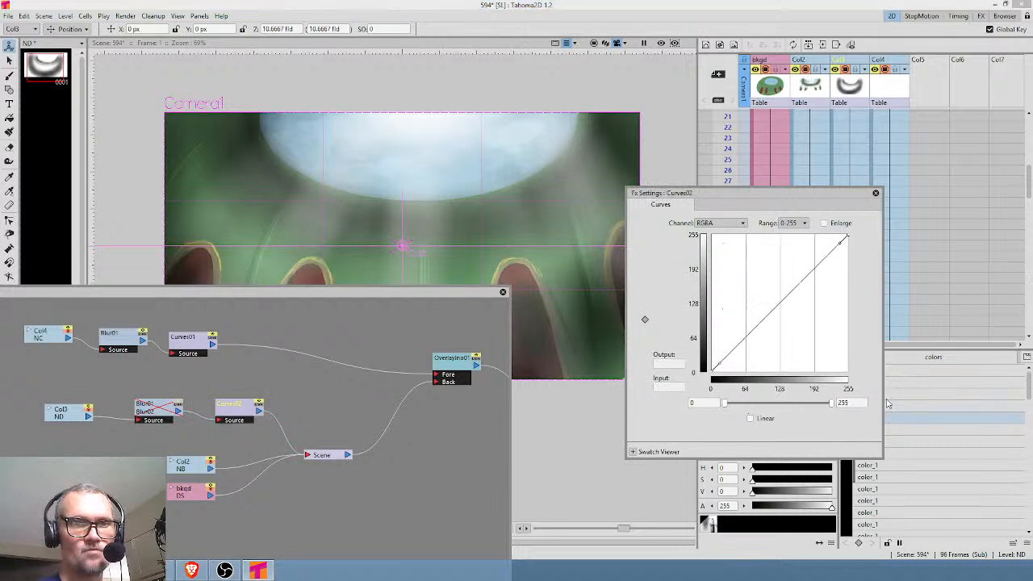
left_click_drag(725, 406, 809, 406)
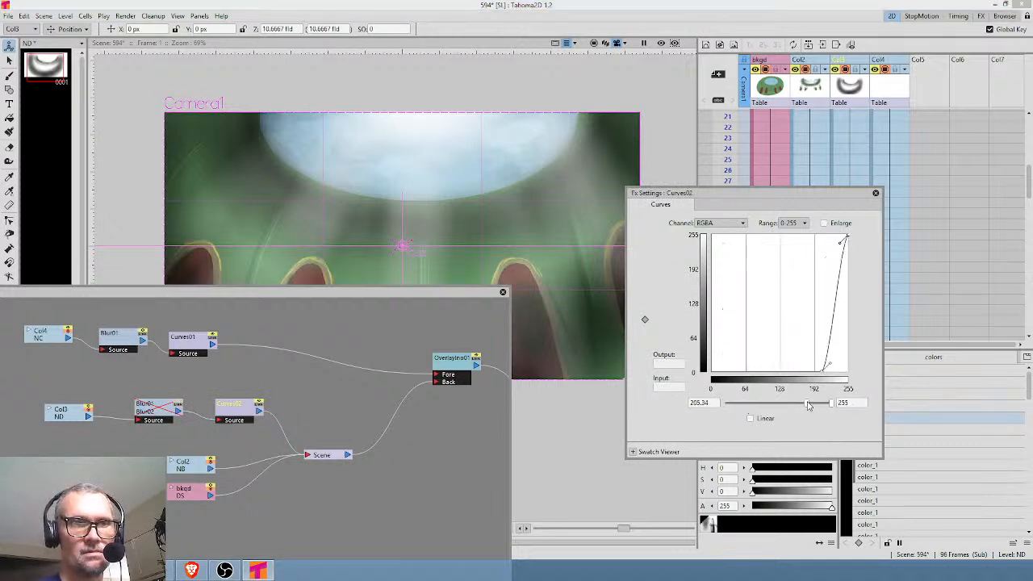
left_click(660, 43)
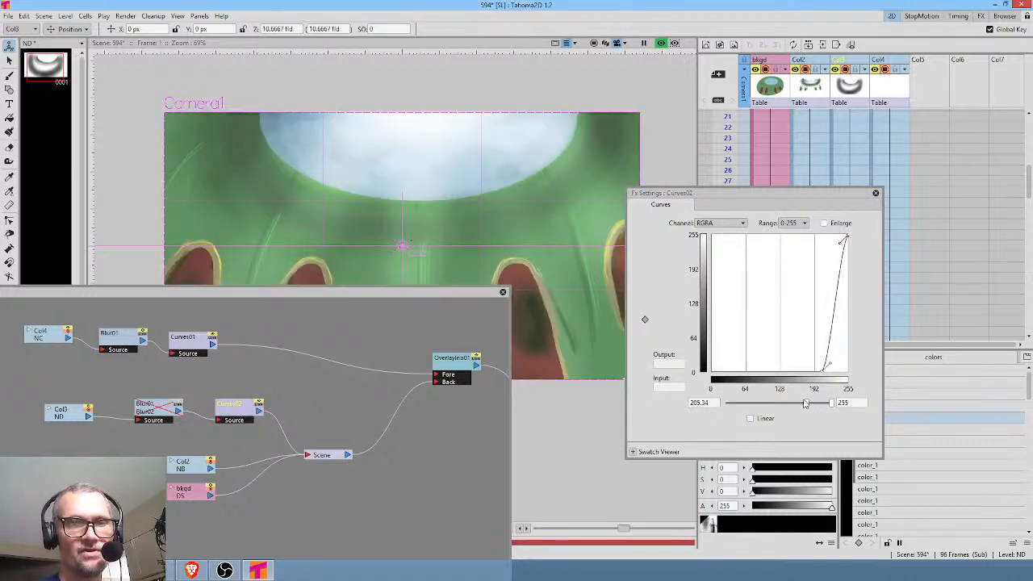
left_click_drag(809, 406, 712, 412)
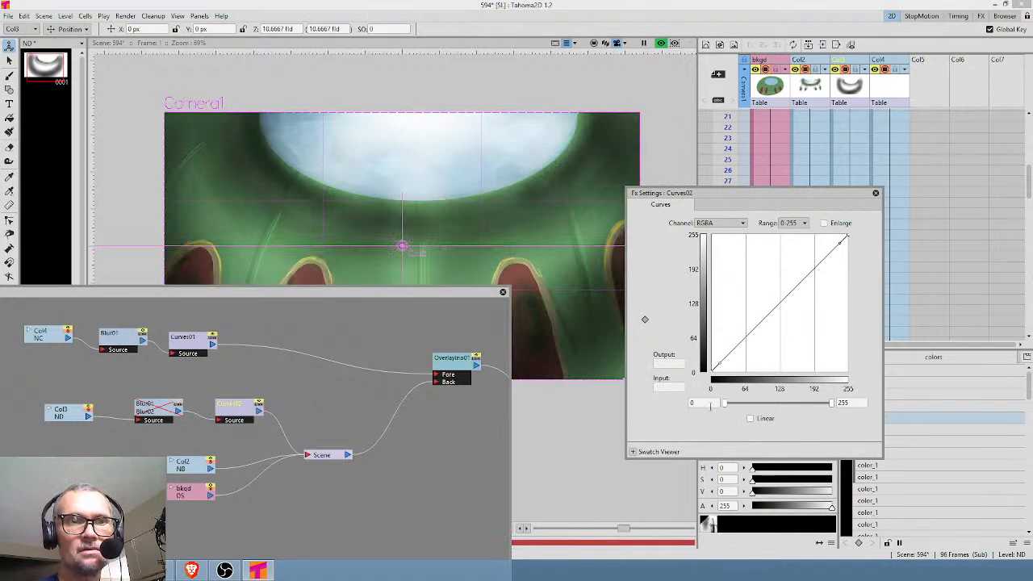
mouse_move(725, 407)
left_mouse_down()
mouse_move(756, 412)
mouse_move(723, 406)
left_mouse_up()
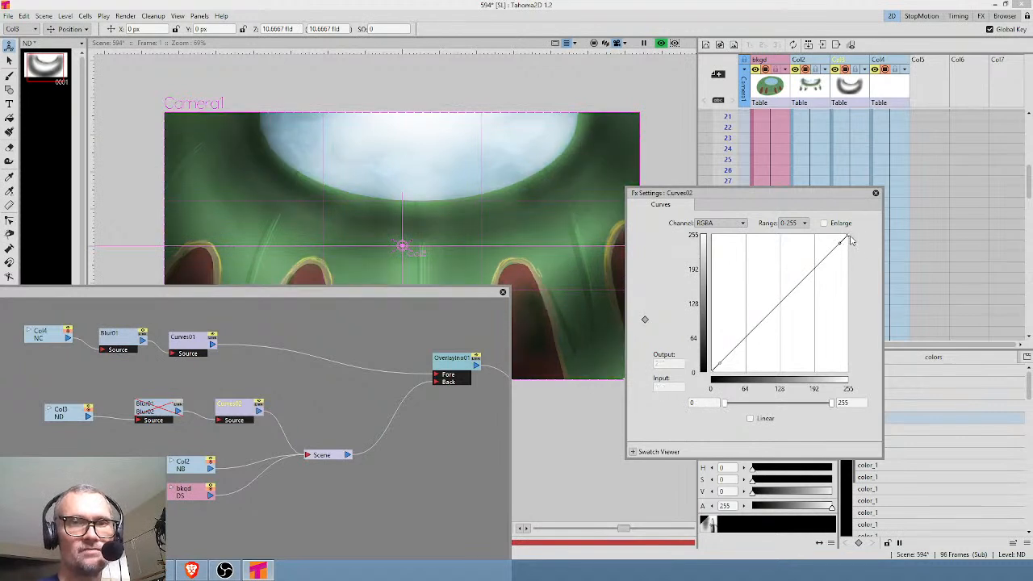
mouse_move(833, 405)
left_mouse_down()
mouse_move(787, 409)
mouse_move(832, 406)
left_mouse_up()
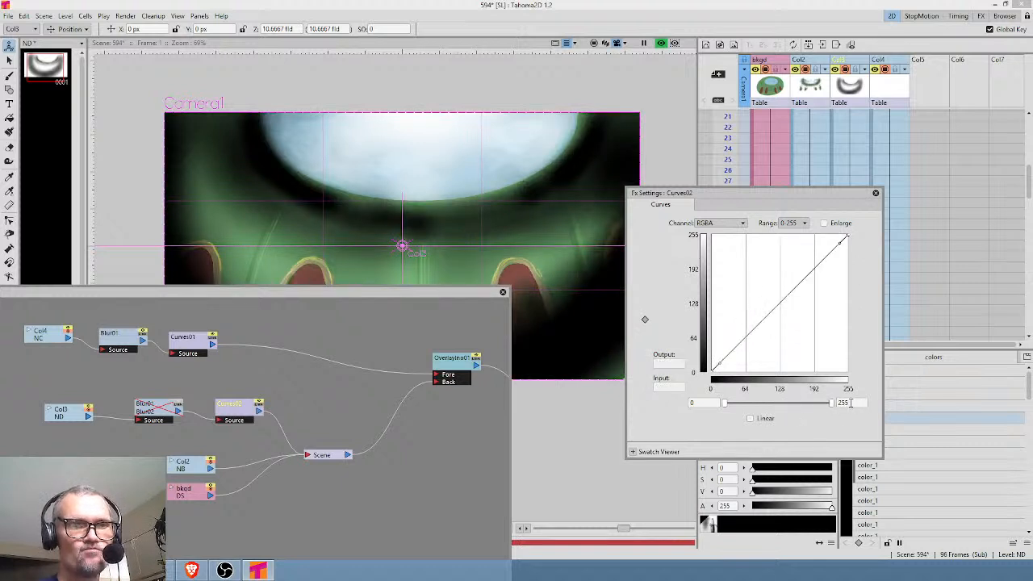
Bend the RGBA curve with its upper handle and set that handle at about input 212, output 201.
left_click_drag(841, 246, 841, 334)
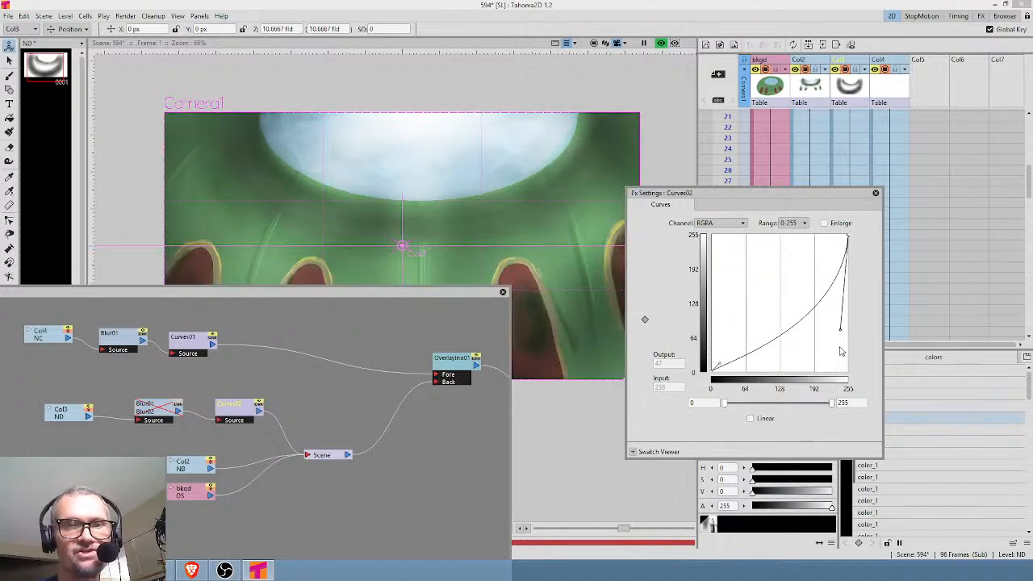
left_click(726, 224)
left_click(729, 228)
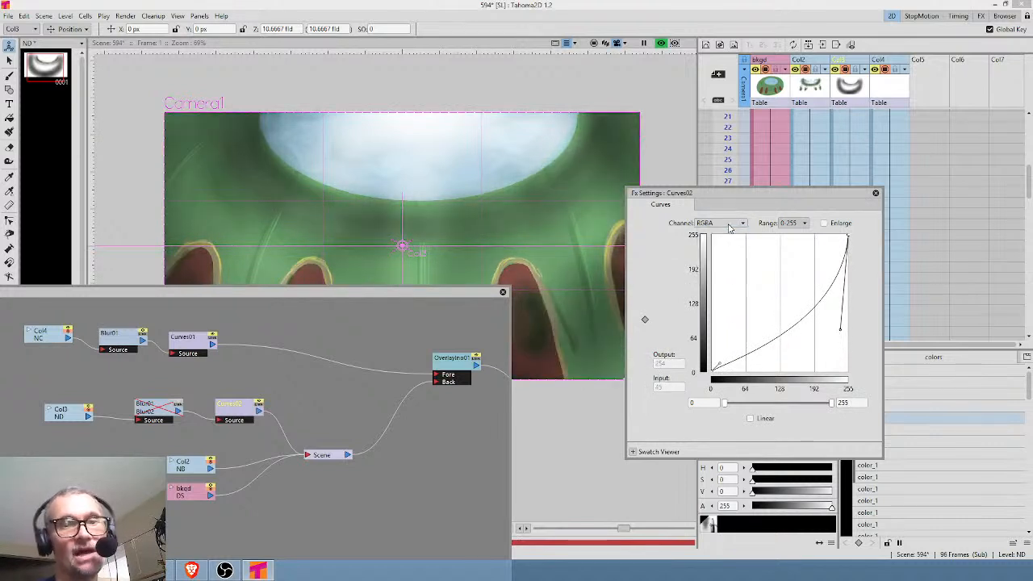
left_click_drag(842, 333, 824, 262)
Switch the Curves channel to Alpha, and close the FX schematic with the shading's Blur node enabled again.
left_click(744, 224)
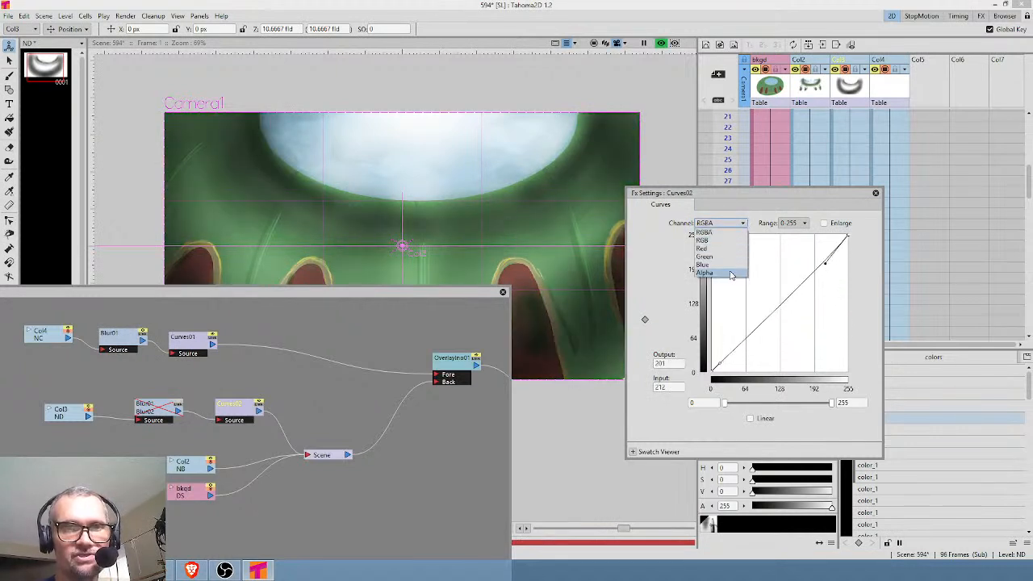
left_click(726, 272)
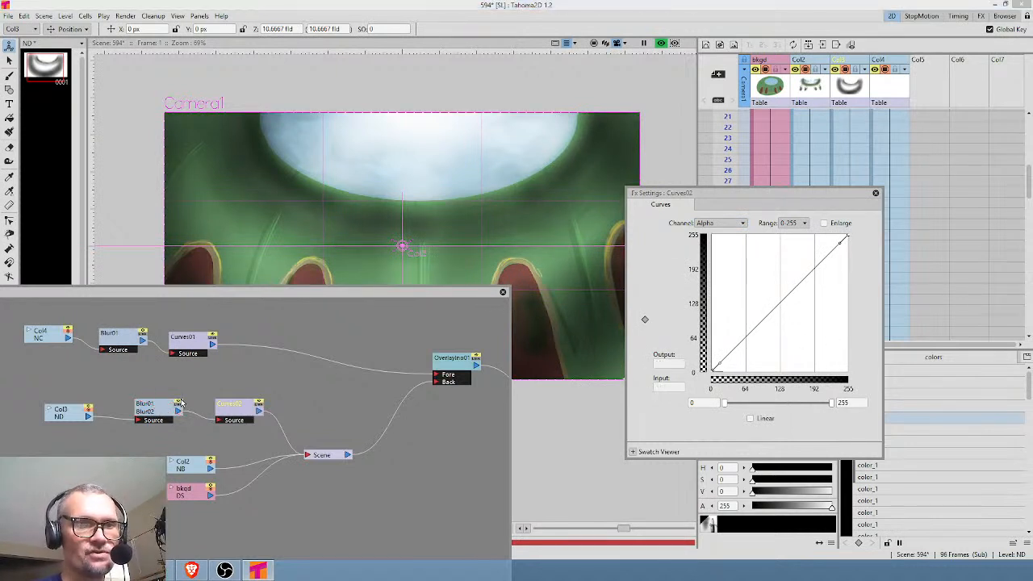
left_click(503, 293)
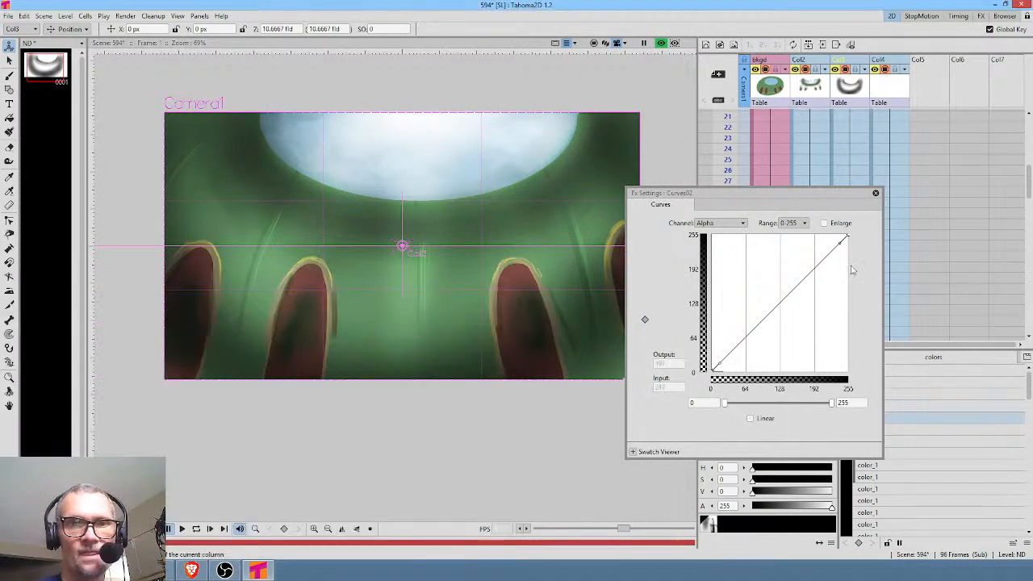
Lower the Alpha curve's end point to output 151, shape a gentle S-curve with its handles and close the settings.
left_click_drag(849, 240, 860, 297)
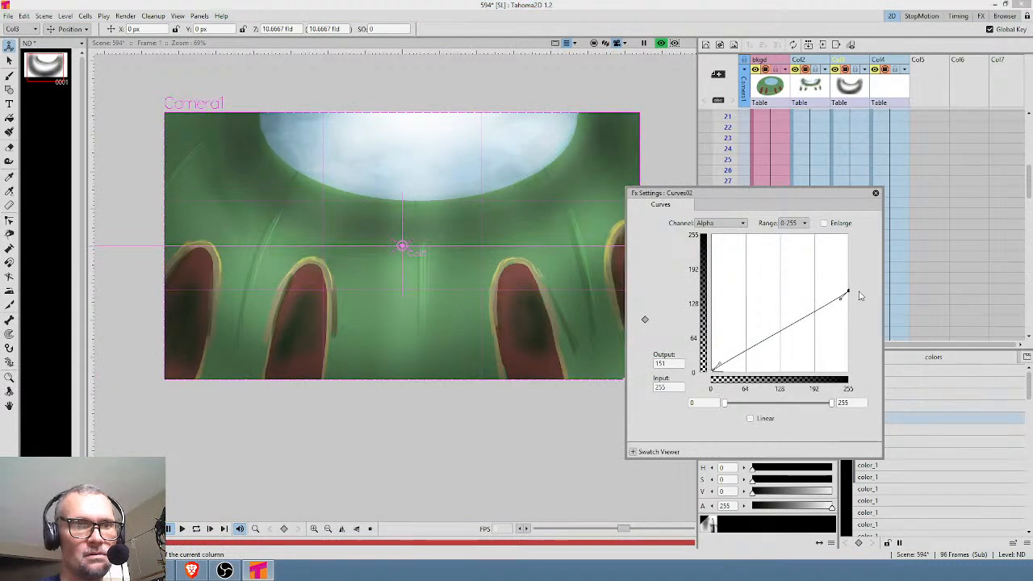
left_click_drag(814, 312, 812, 298)
left_click(728, 364)
left_click_drag(729, 365, 769, 370)
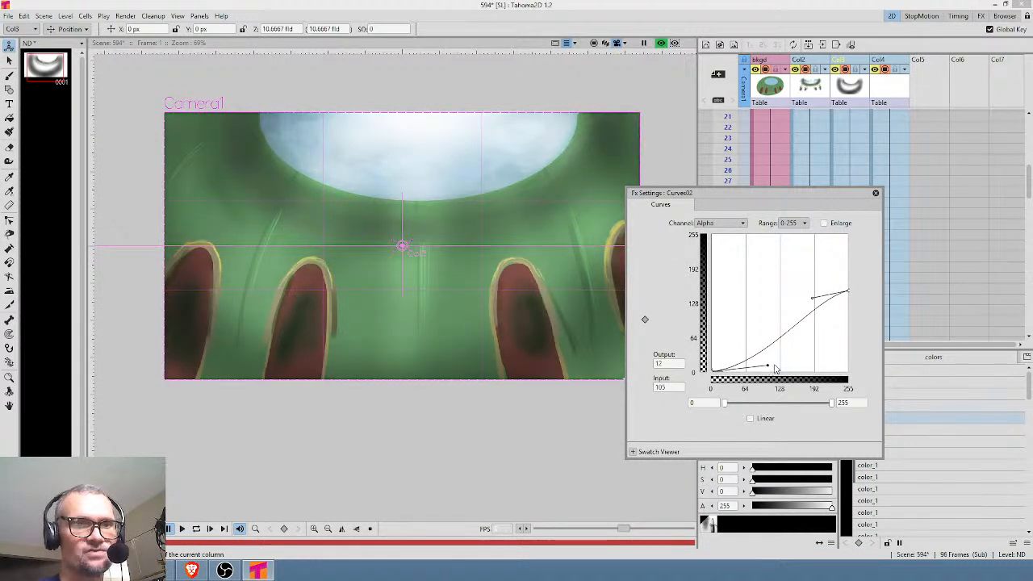
left_click(875, 192)
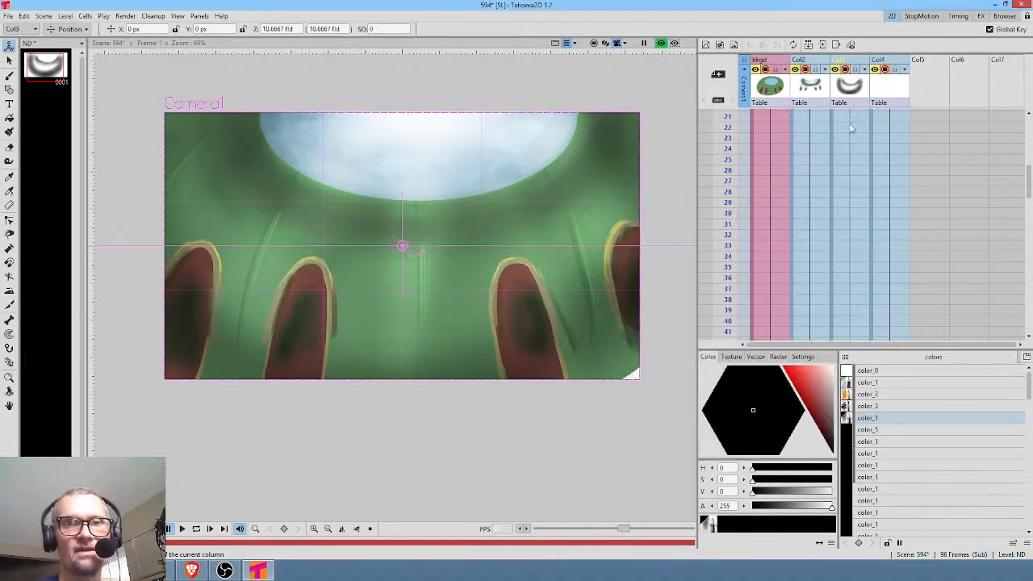
Return to the main scene and check the output settings without rendering.
left_click(853, 93)
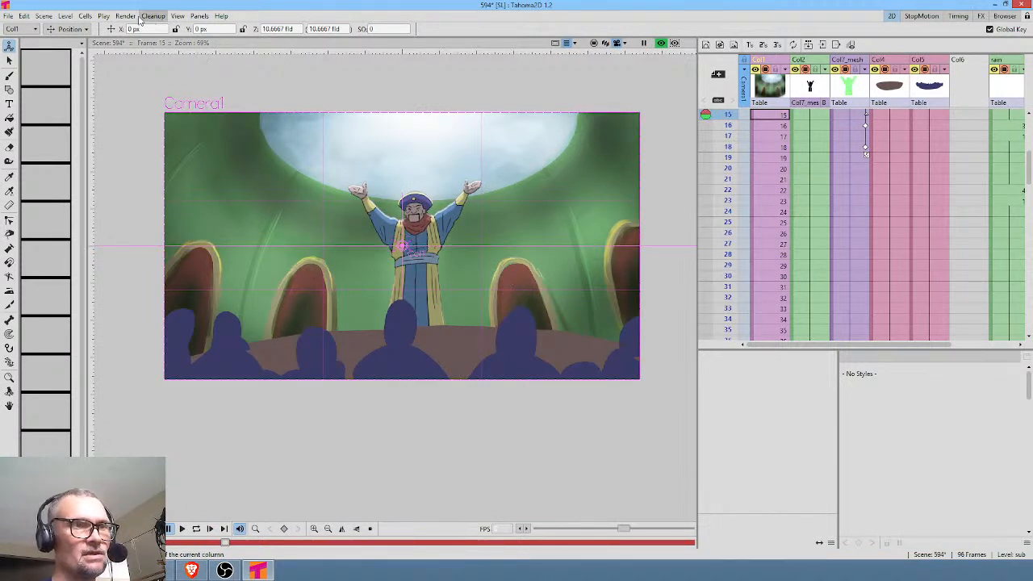
left_click(138, 17)
left_click(150, 68)
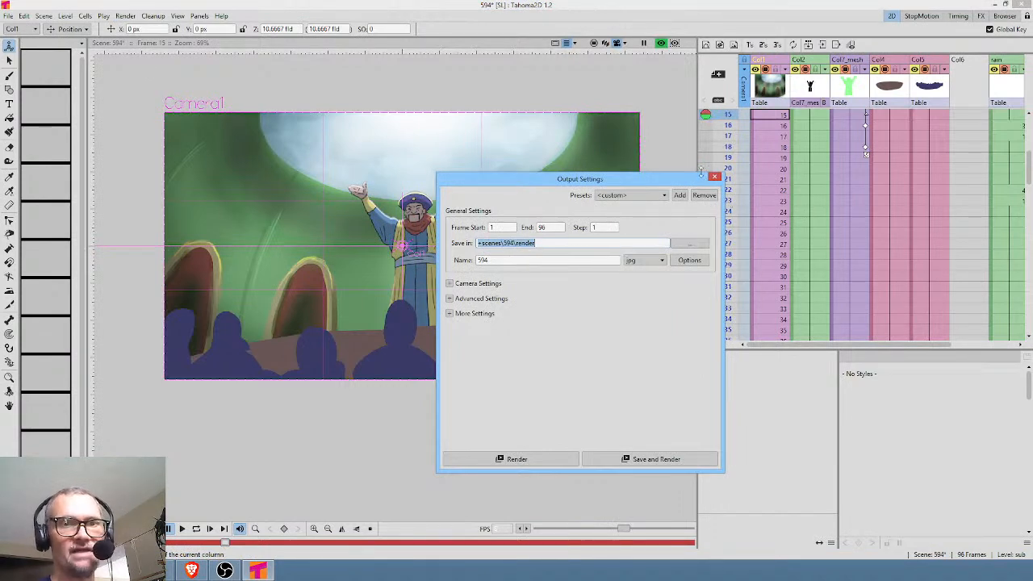
left_click(716, 176)
Scrub through the main scene's opening frames to review the robed character against the shaded background.
scroll(815, 142, "up", 4)
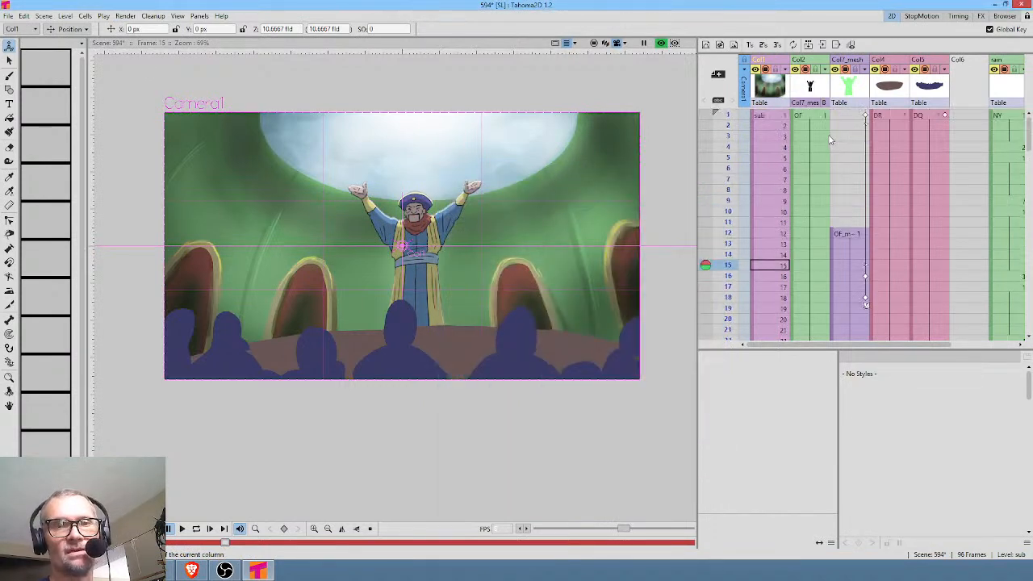
left_click(731, 149)
left_click(732, 125)
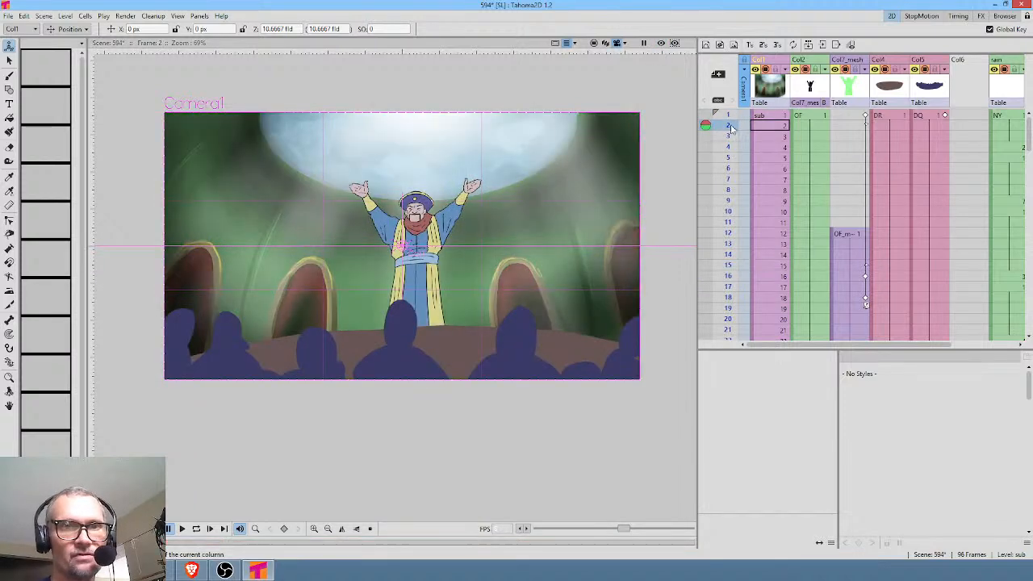
left_click_drag(728, 116, 737, 297)
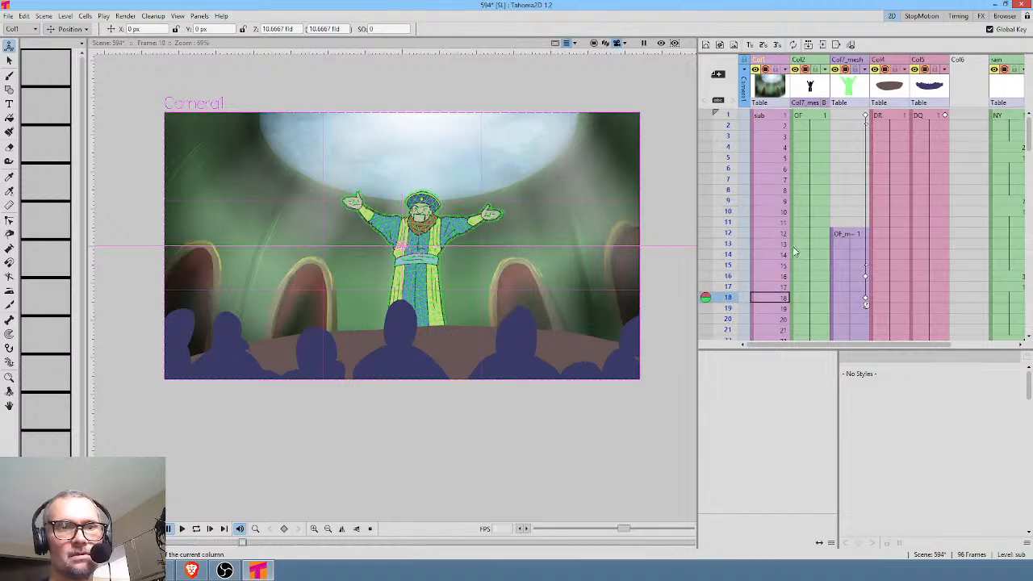
scroll(785, 228, "down", 4)
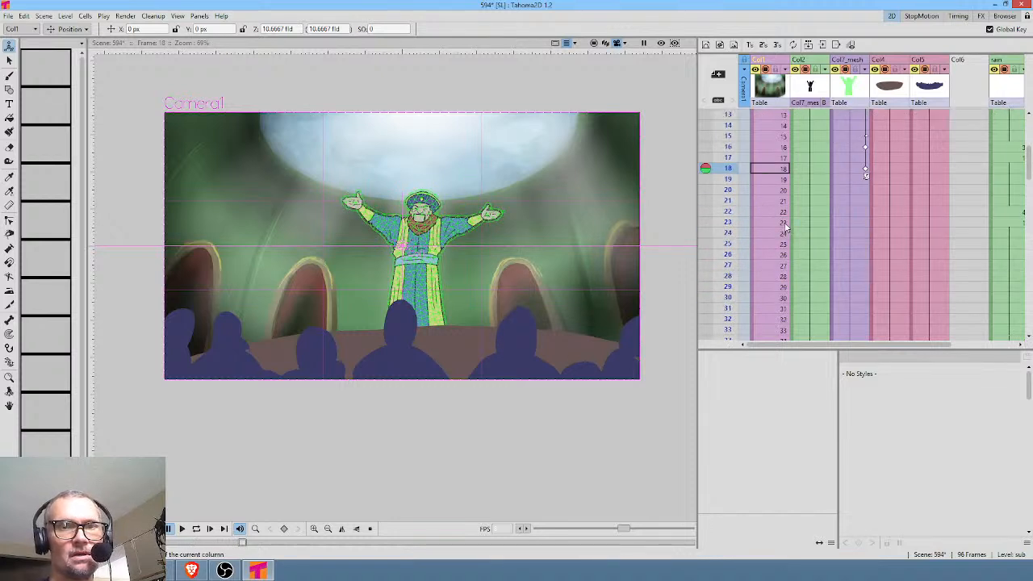
left_click(728, 137)
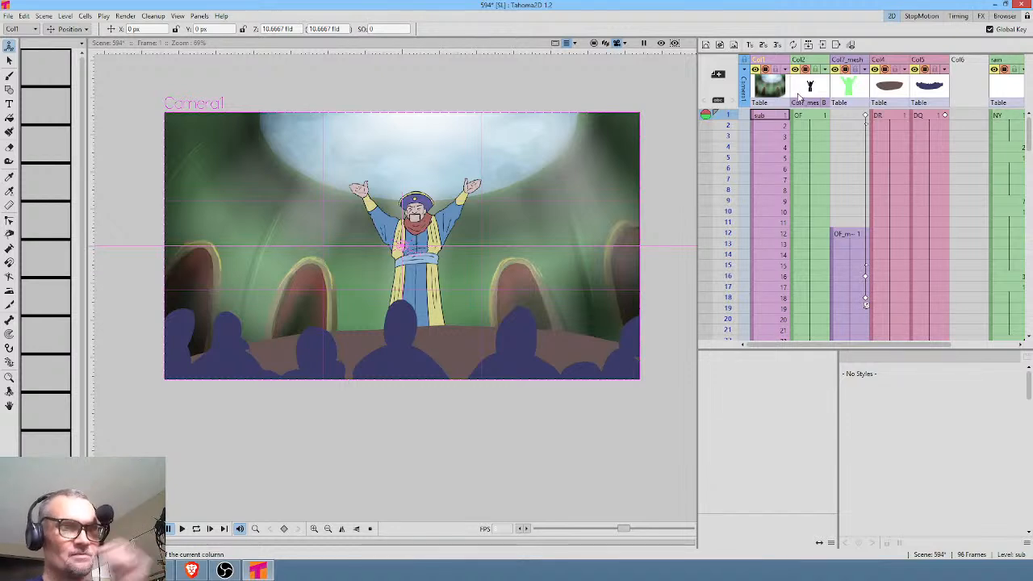
left_click(768, 89)
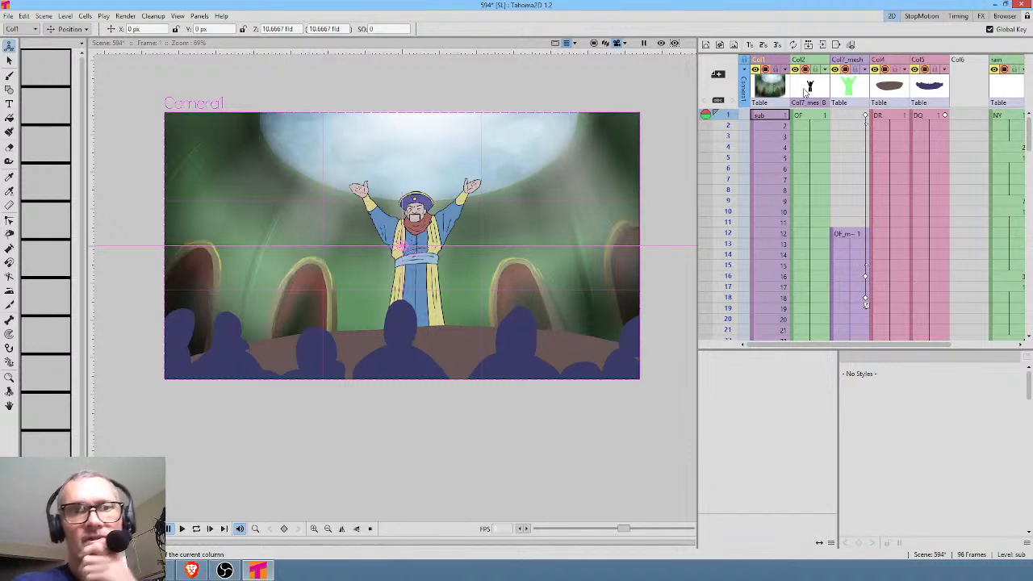
mouse_move(733, 117)
left_mouse_down()
mouse_move(723, 328)
mouse_move(718, 111)
mouse_move(717, 190)
left_mouse_up()
mouse_move(717, 237)
left_mouse_down()
mouse_move(716, 275)
mouse_move(715, 115)
left_mouse_up()
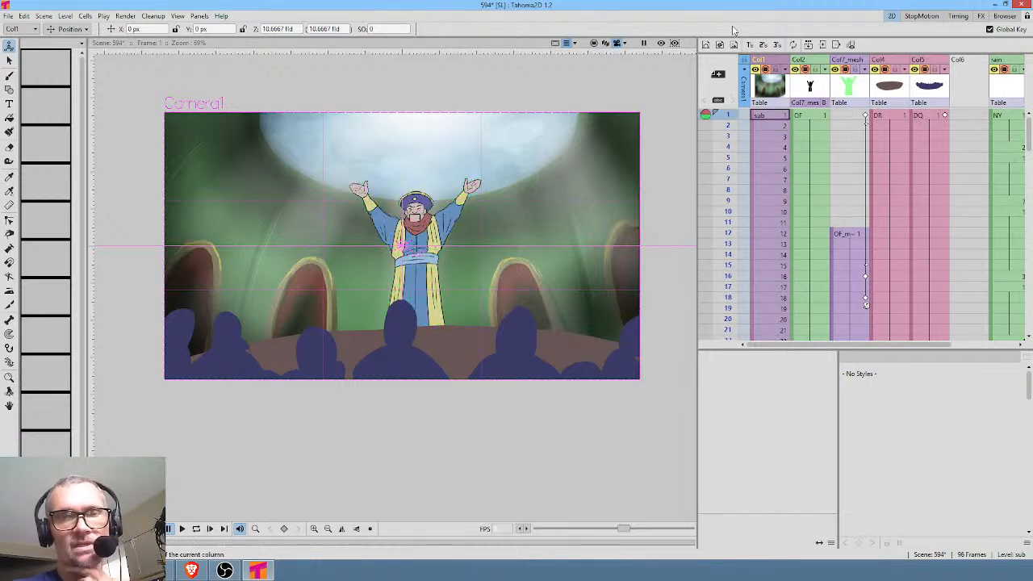
Inspect the background sub-scene, return to the main scene and compare frame 1 with the preview on and off.
double_click(769, 86)
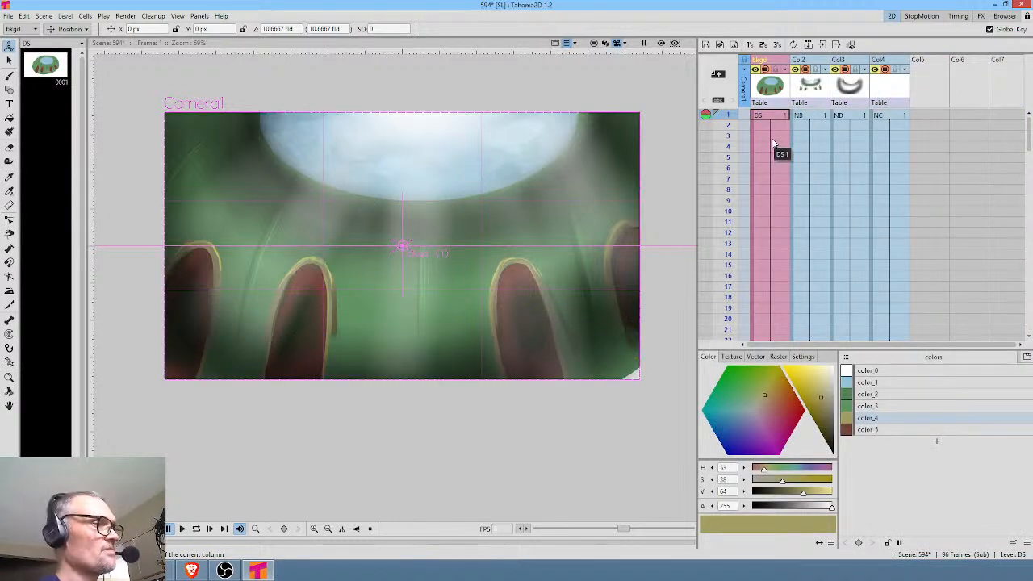
key("ctrl+shift+e")
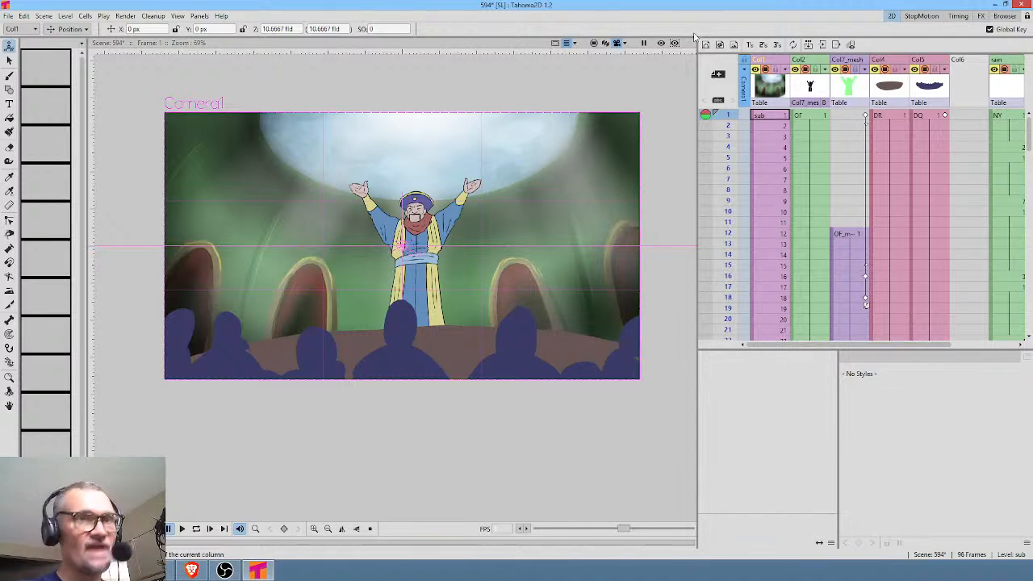
left_click(661, 44)
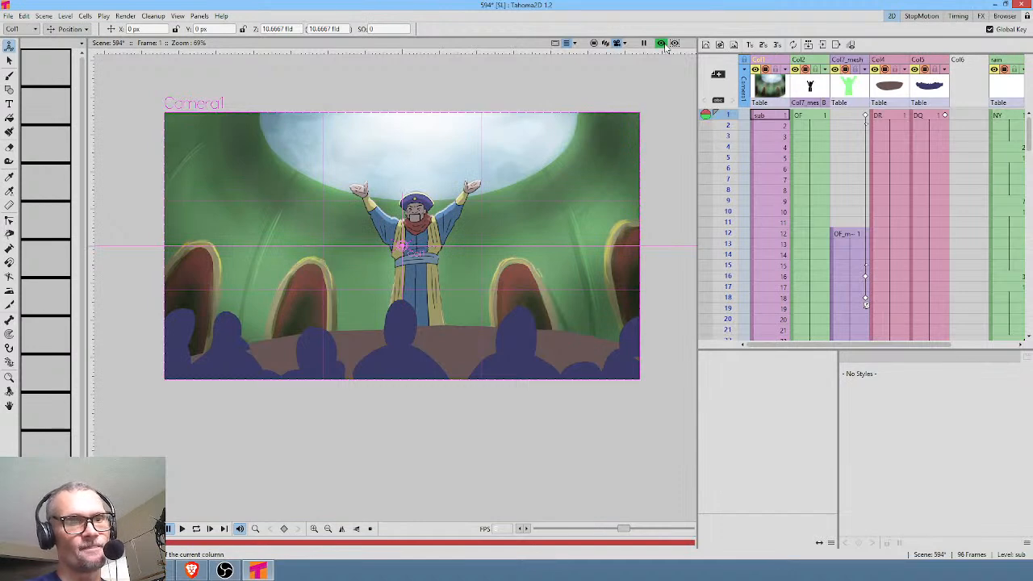
left_click(664, 44)
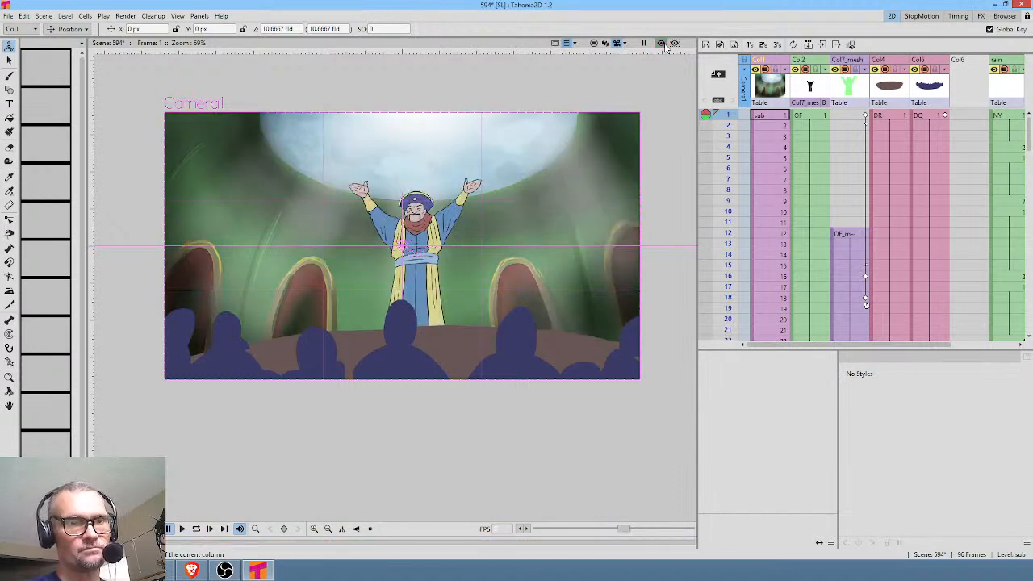
Darken the foreground ground's brown and brighten the crowd silhouettes' blue to a color value of 54.
left_click(893, 85)
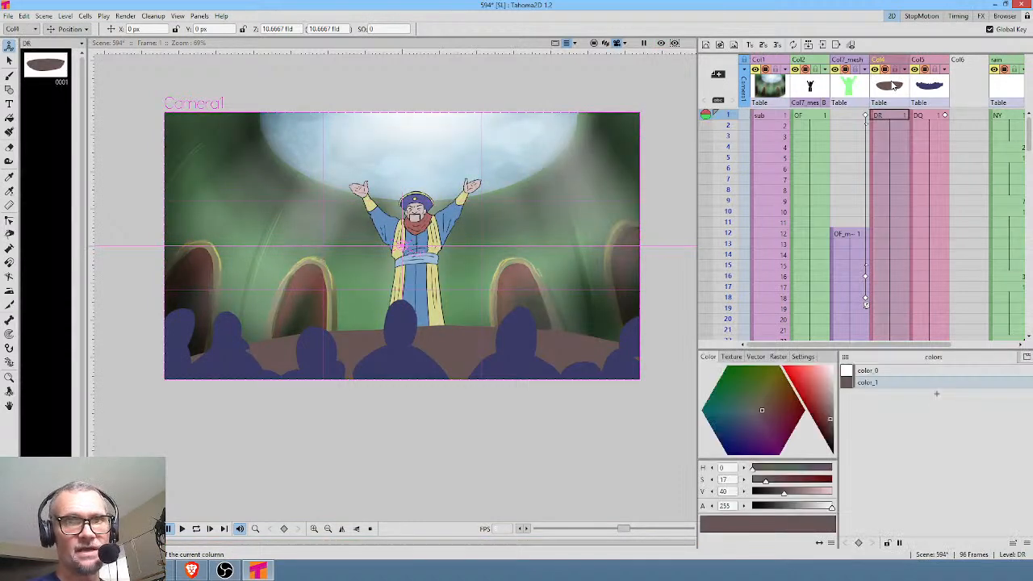
left_click(830, 428)
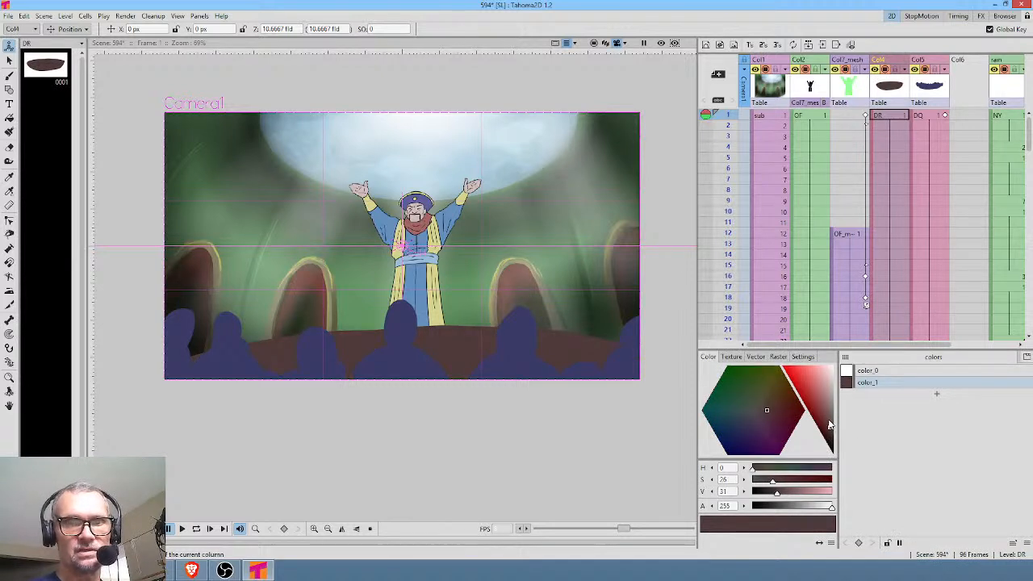
left_click_drag(830, 427, 831, 439)
left_click(924, 81)
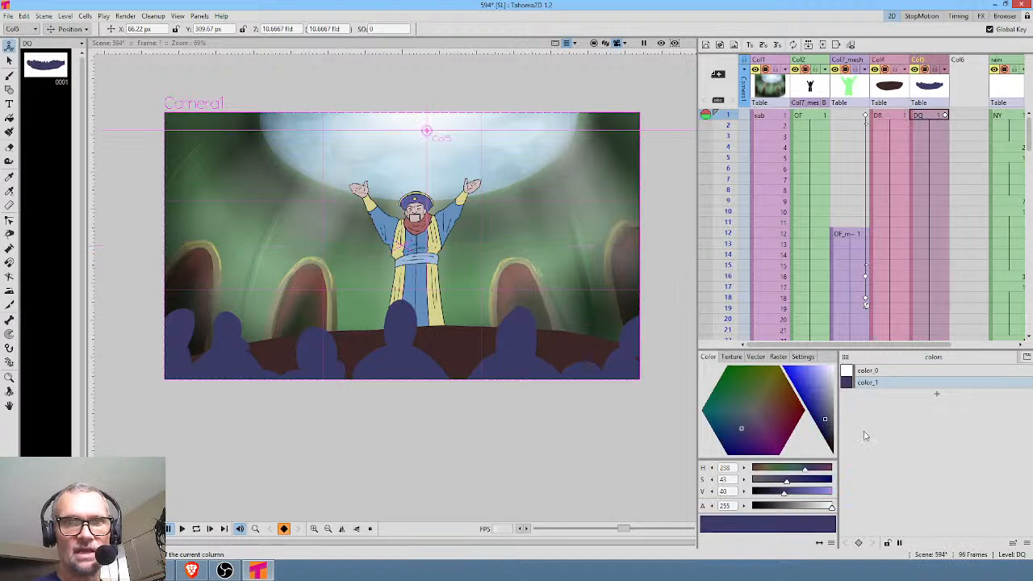
left_click_drag(787, 497, 798, 501)
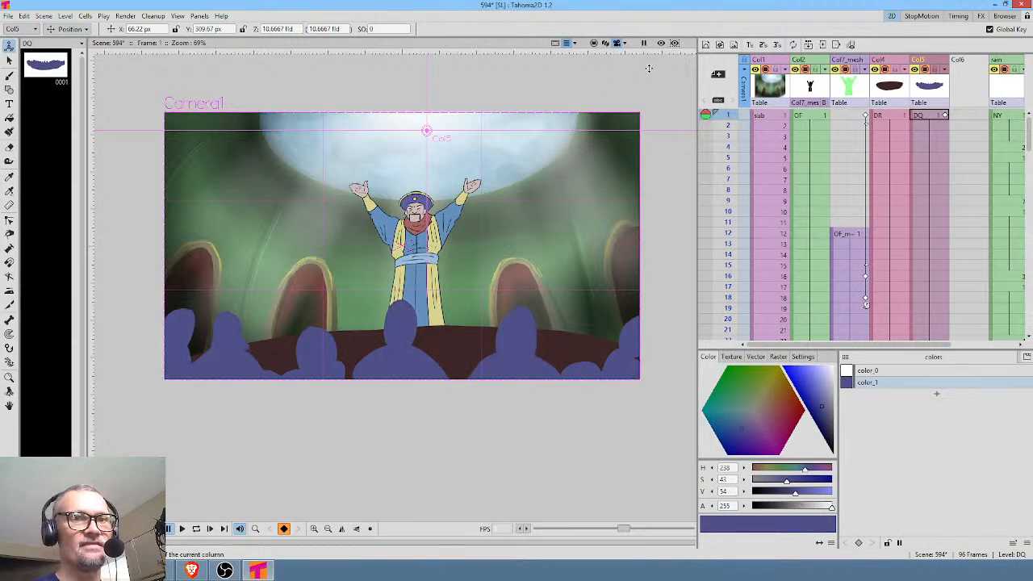
Play back the scene and trim it to 60 frames by deleting frames 61 to 96 in all columns.
left_click(771, 117)
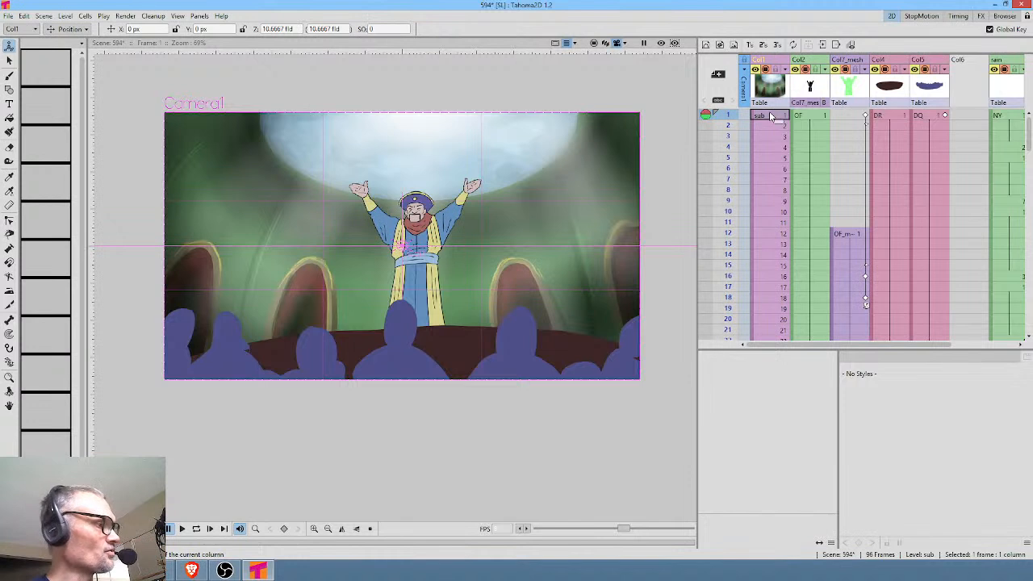
key("p")
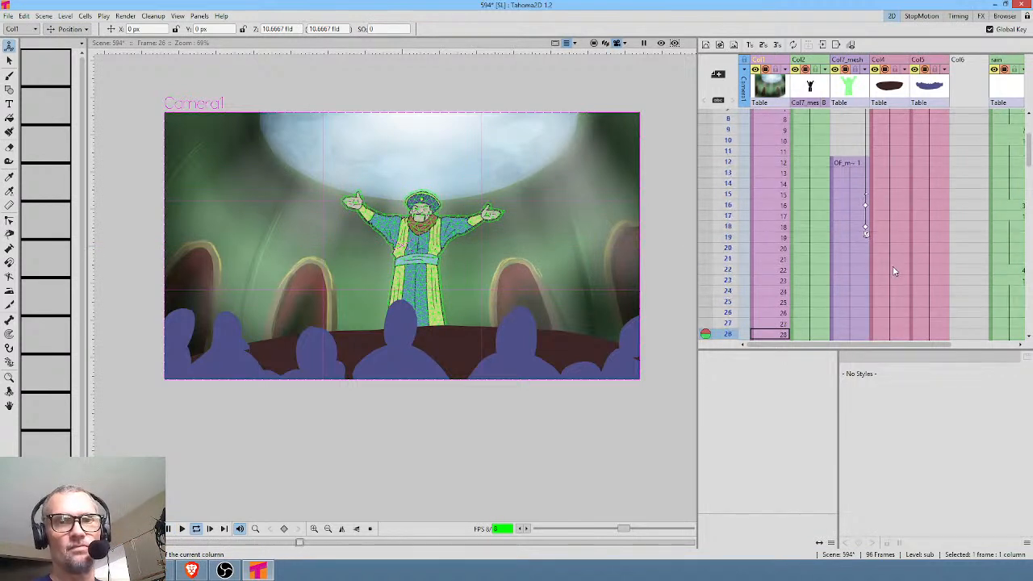
scroll(788, 214, "down", 12)
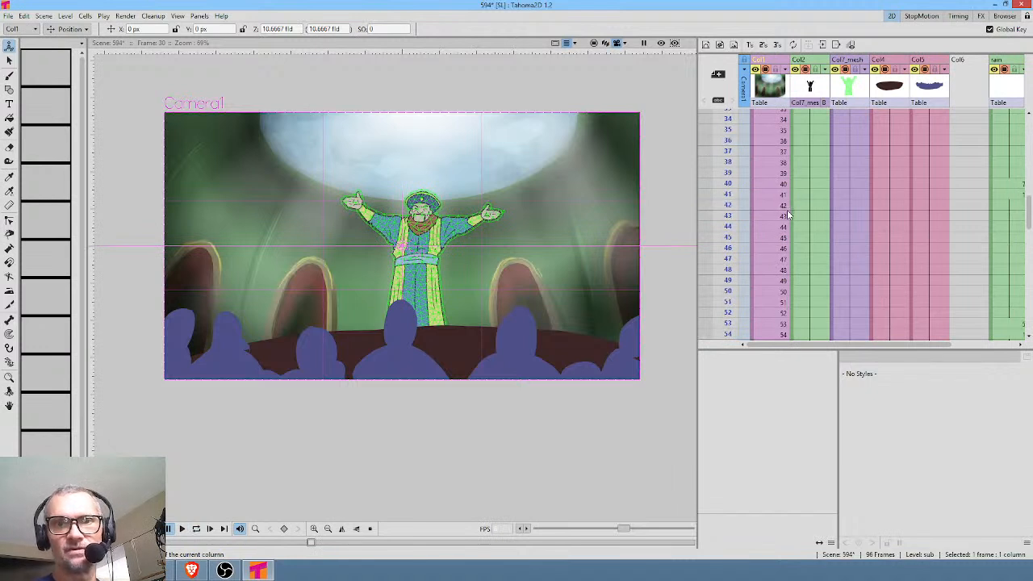
left_click(759, 281)
scroll(815, 293, "down", 12)
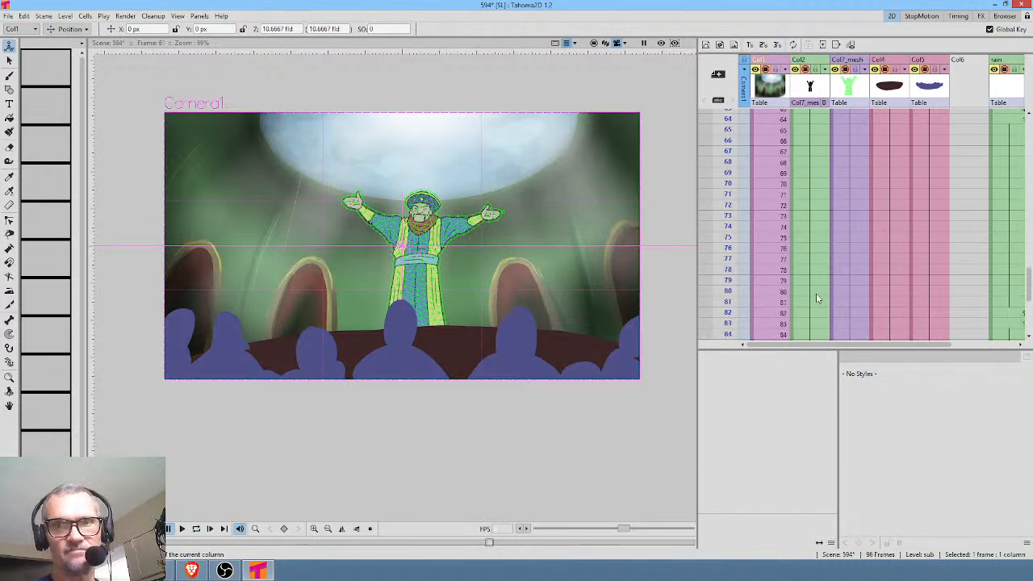
scroll(995, 301, "right", 4)
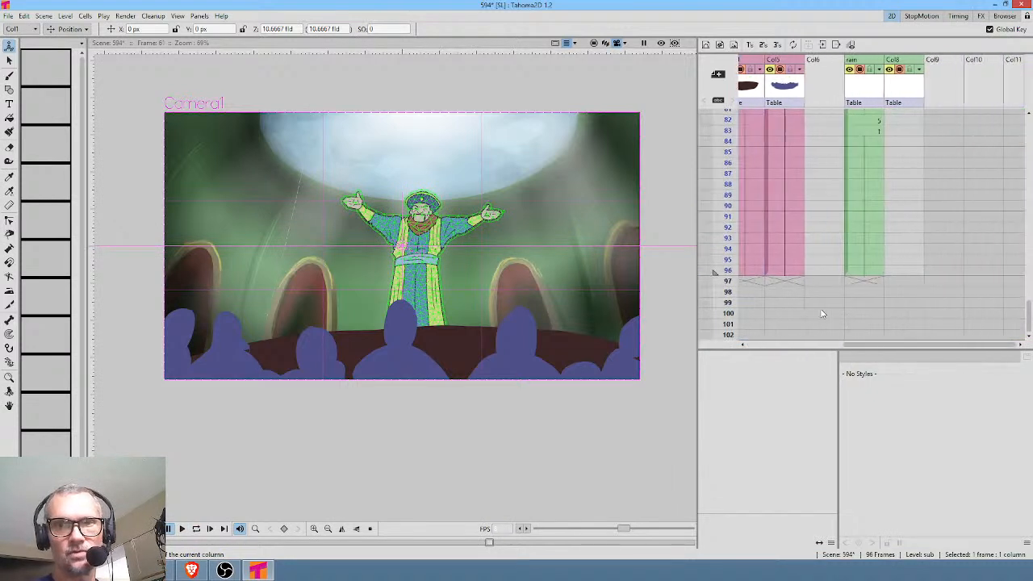
left_click(893, 276, "shift")
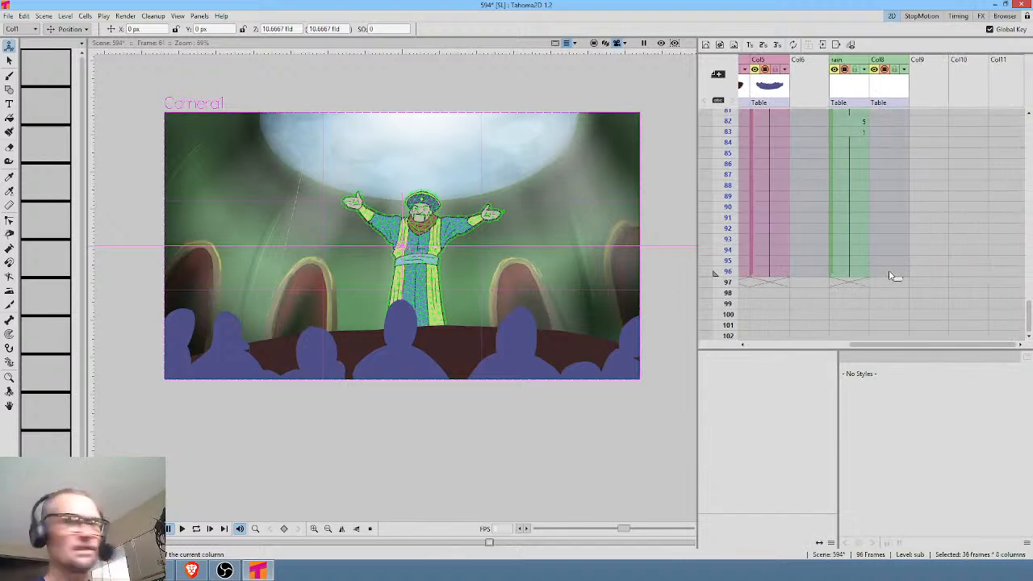
key("Delete")
key("alt+comma")
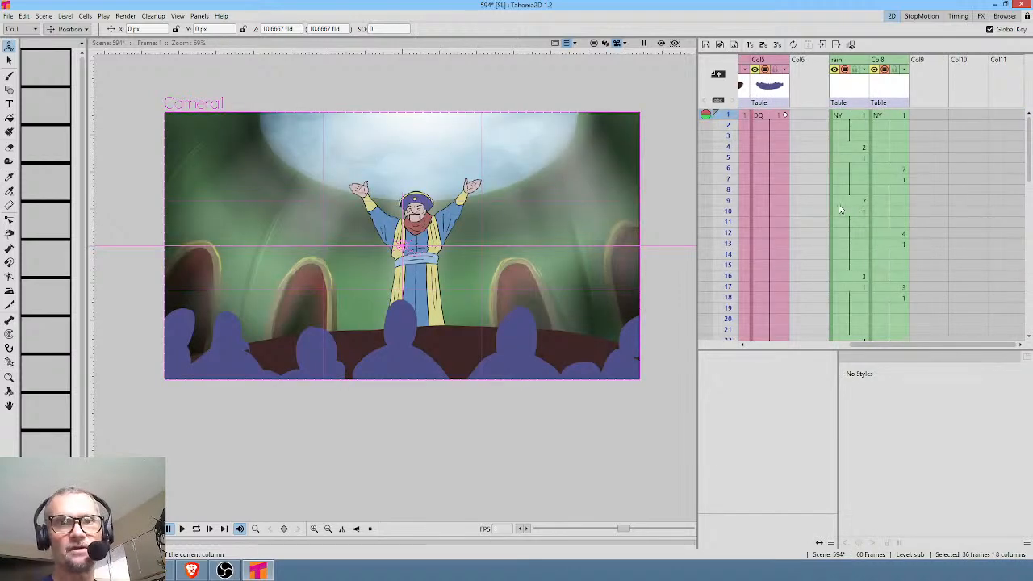
Insert a column after the robed character's column and start a brush drawing level for the mouth at frame 1.
scroll(791, 199, "left", 4)
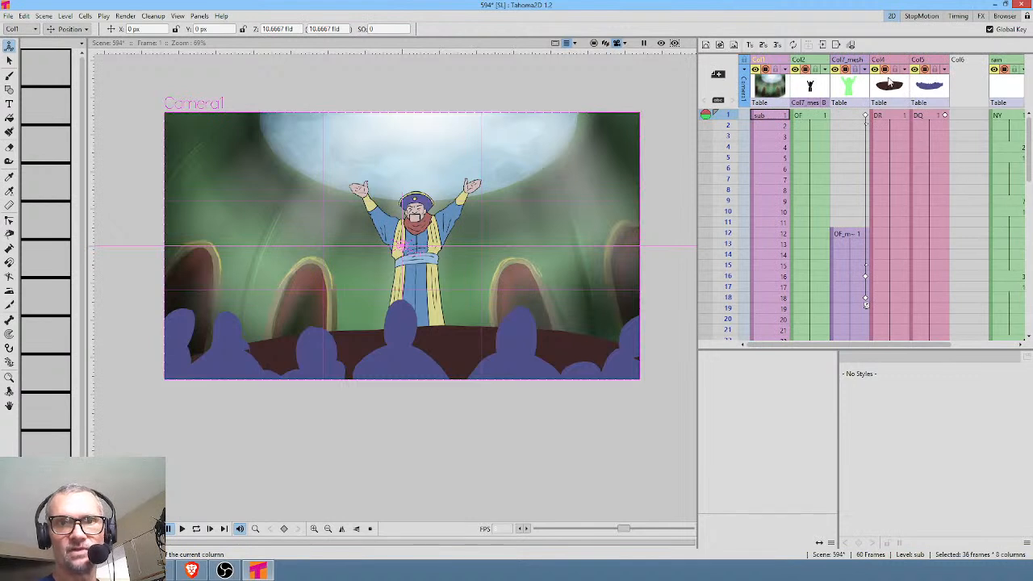
left_click(814, 89)
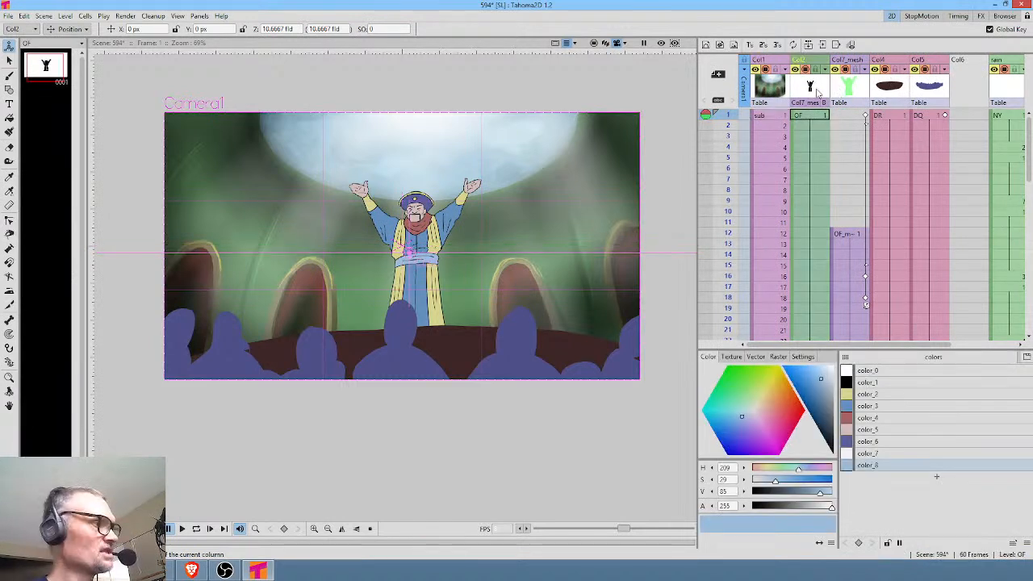
key("Insert")
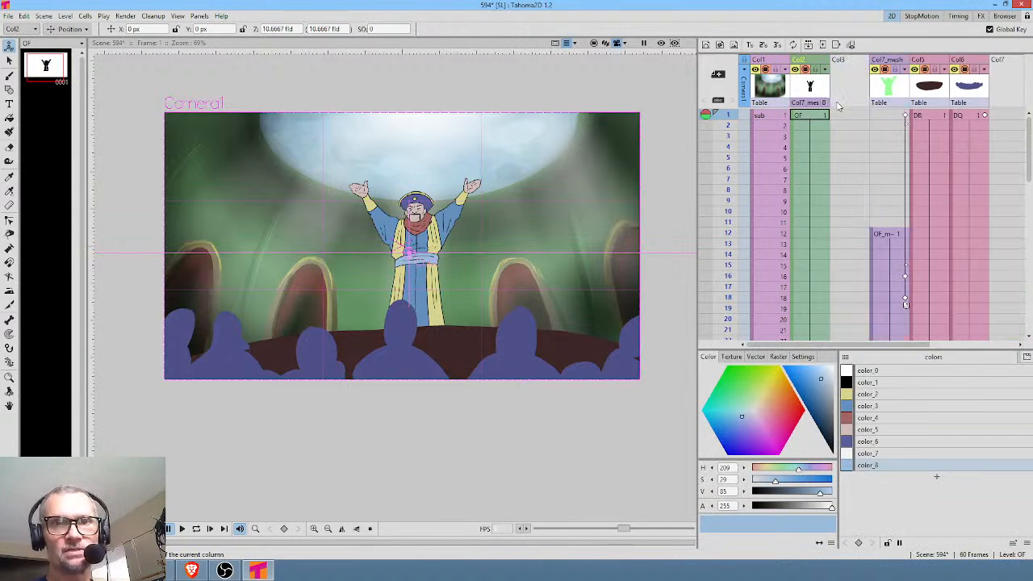
left_click(839, 115)
scroll(438, 199, "up", 4)
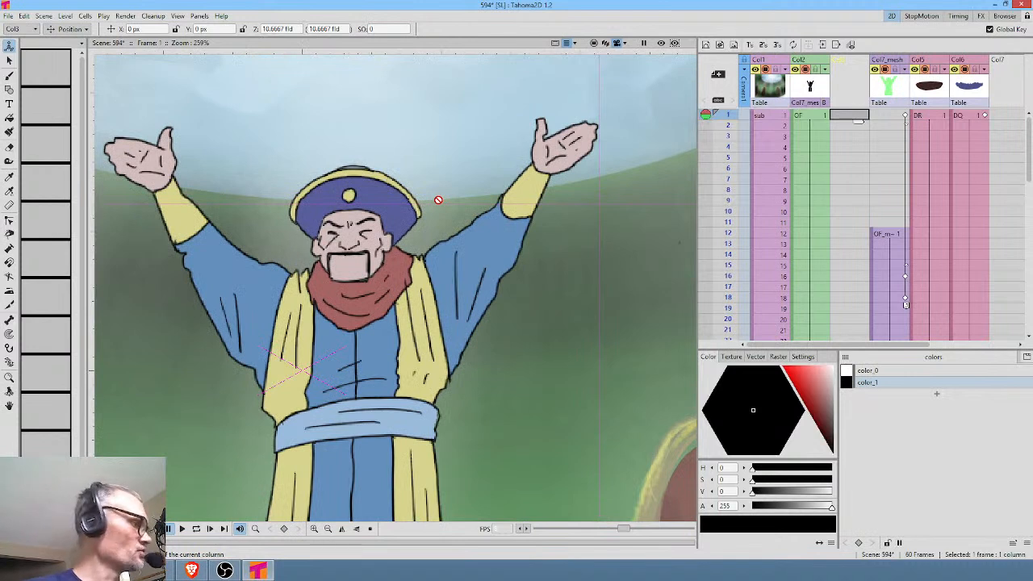
key("b")
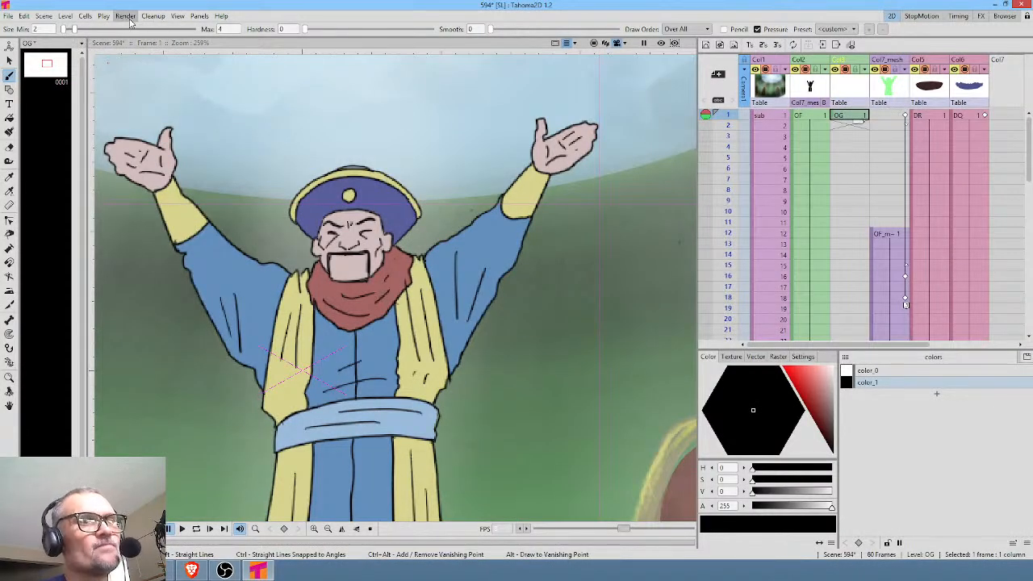
left_click(7, 16)
left_click(7, 16)
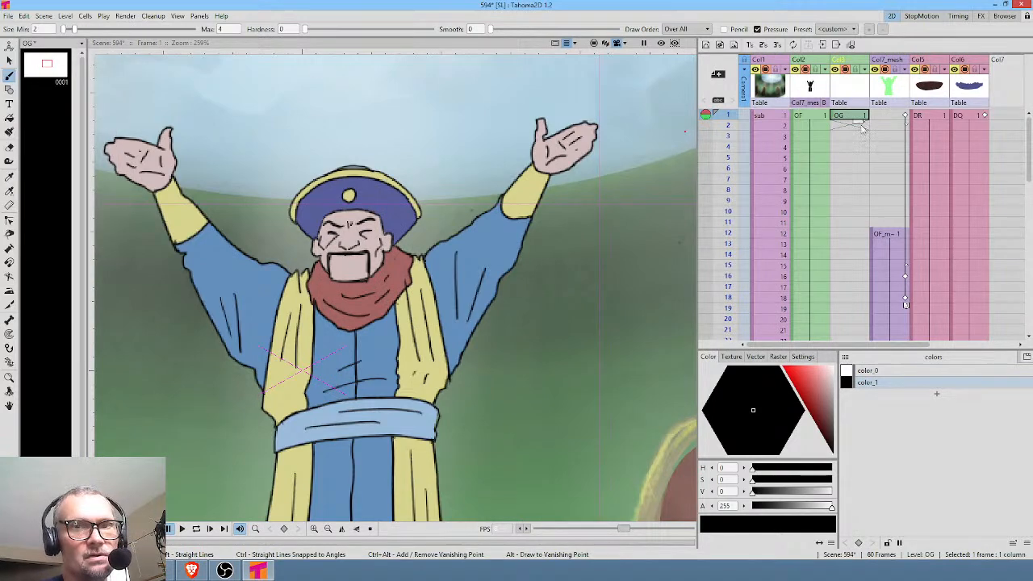
Draw the closed mouth as a thin black line below the moustache at frame 1 and hold it through frame 8.
scroll(327, 264, "up", 5)
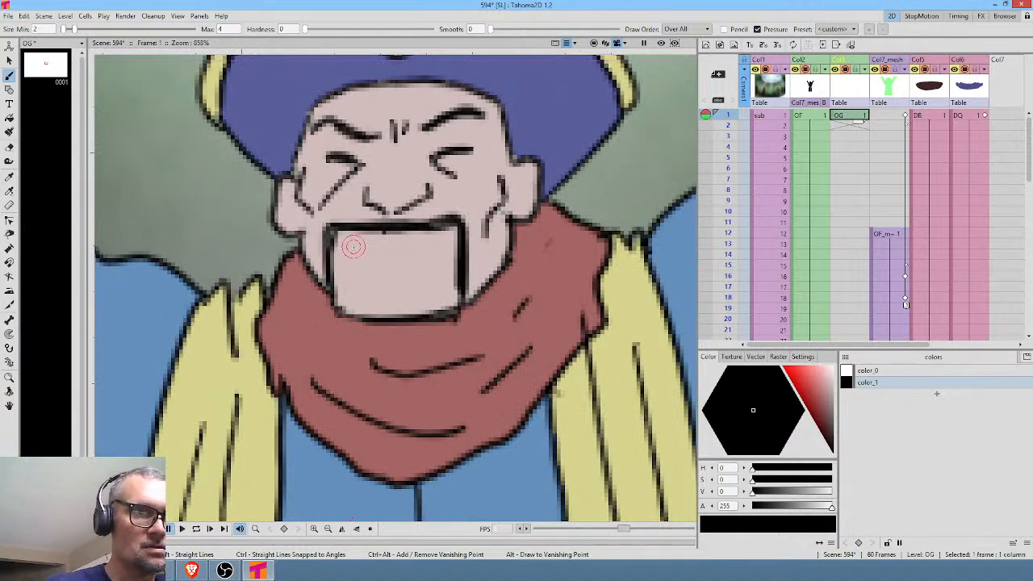
left_click_drag(344, 248, 448, 244)
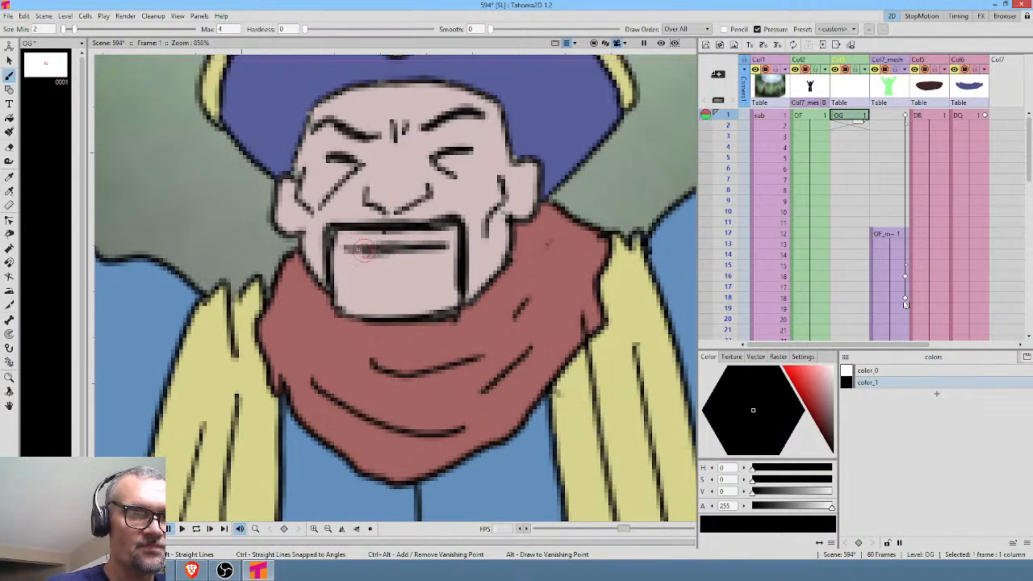
left_click_drag(856, 119, 861, 192)
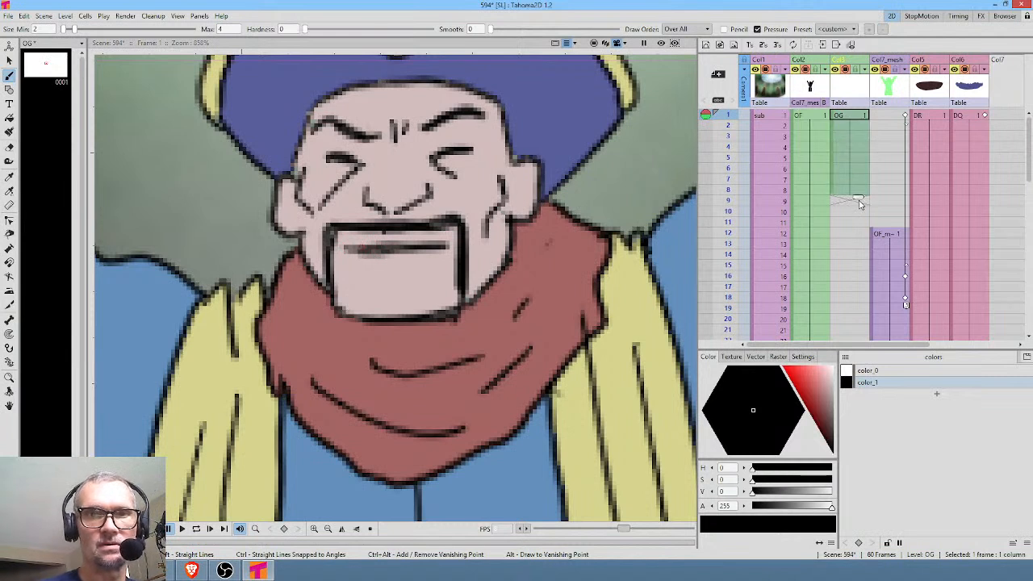
Draw a slightly open black mouth at frame 9 and hold it through frame 10.
left_click(860, 201)
left_click_drag(345, 246, 440, 242)
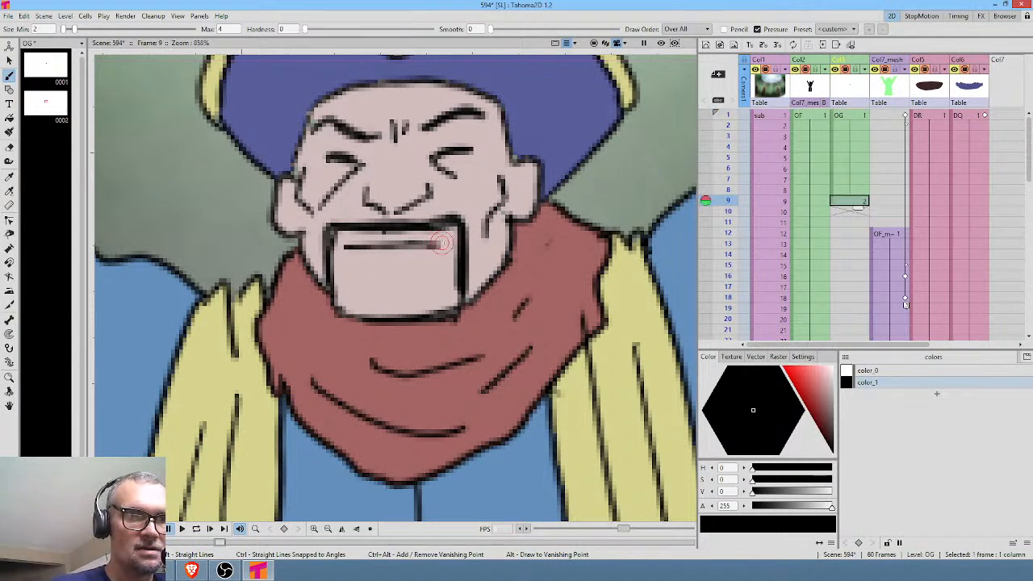
left_click_drag(355, 248, 436, 247)
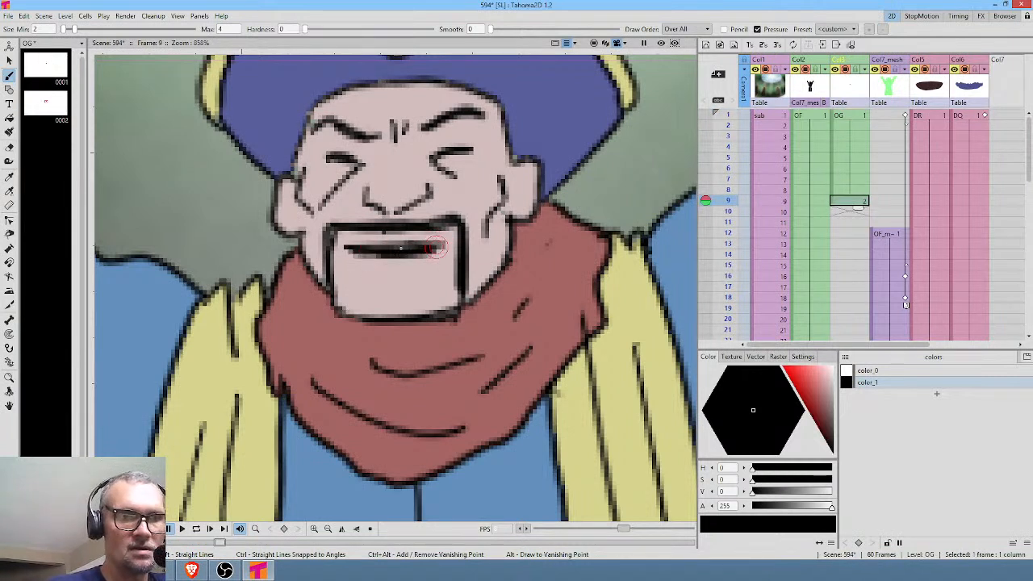
left_click_drag(857, 210, 857, 222)
Draw a wider open black mouth at frame 11 and hold it through frame 18.
left_click(857, 222)
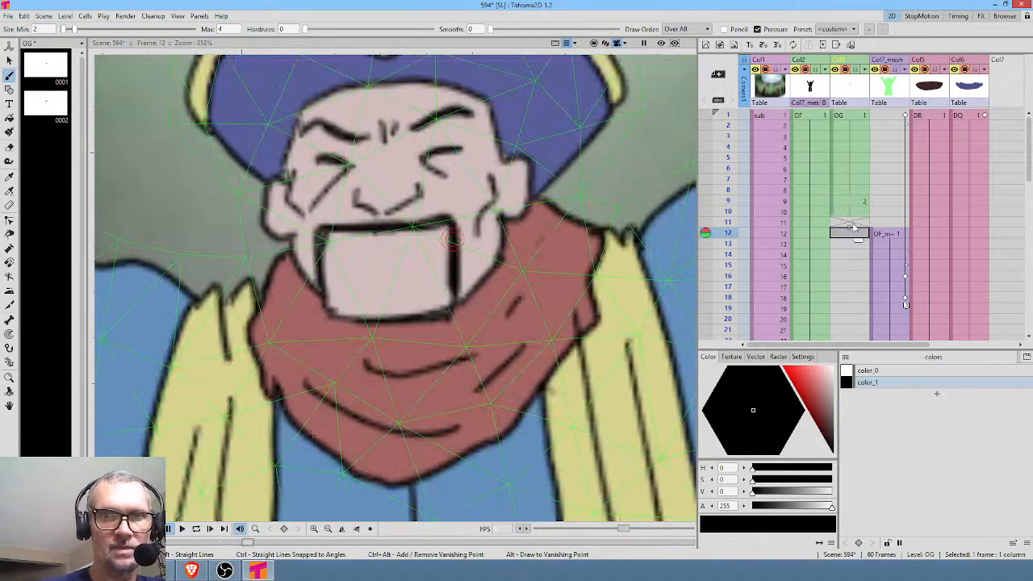
mouse_move(359, 251)
left_mouse_down()
mouse_move(413, 248)
mouse_move(370, 247)
mouse_move(381, 260)
mouse_move(415, 261)
mouse_move(409, 247)
mouse_move(370, 249)
mouse_move(396, 267)
mouse_move(415, 251)
left_mouse_up()
left_click_drag(859, 240, 860, 313)
Reuse the closed-mouth drawing at frame 19, hold it through frame 26 and scrub the frames to check the mouth animation.
left_click(46, 71)
left_click_drag(46, 71, 879, 301)
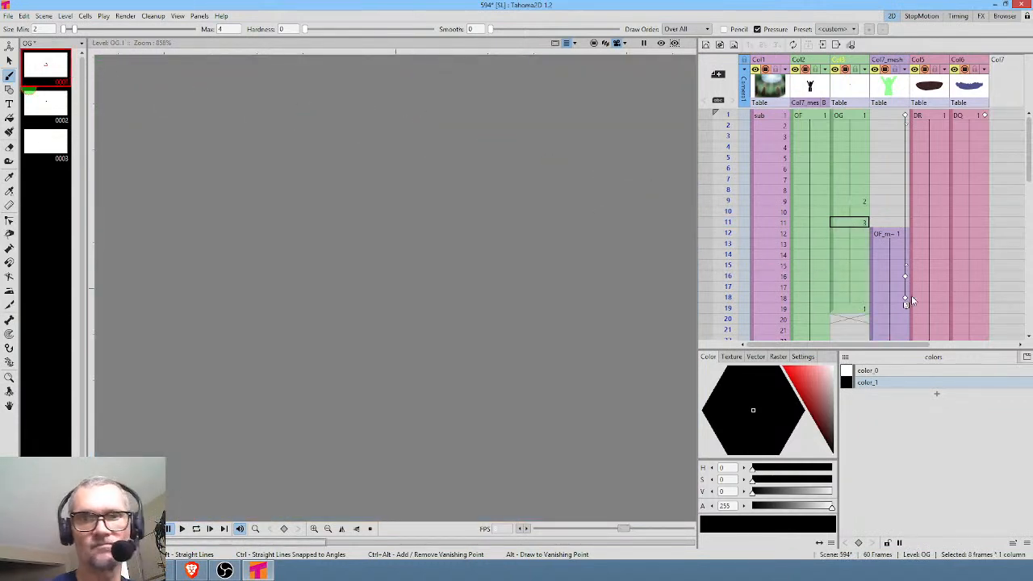
middle_click(965, 286)
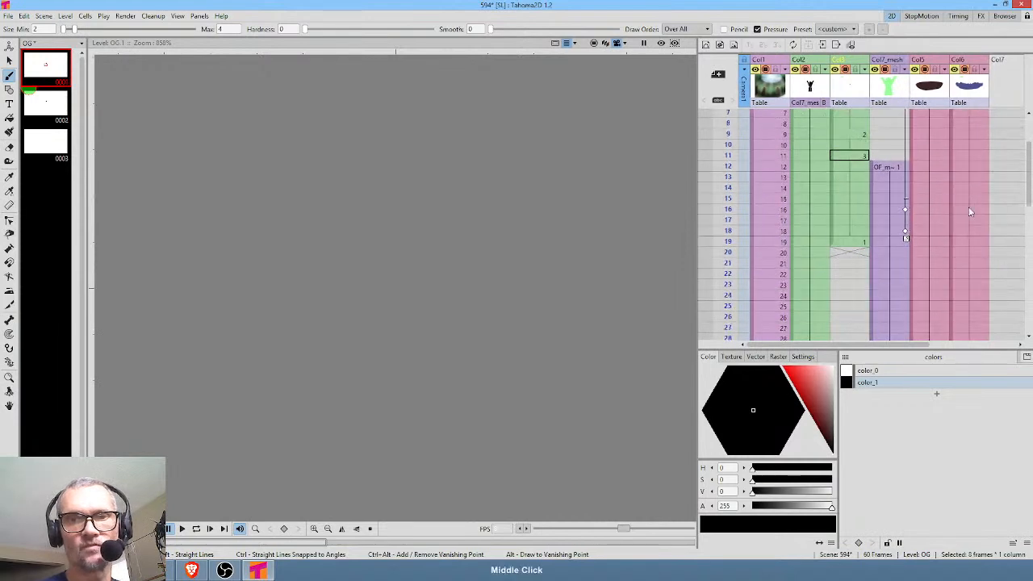
left_click(859, 194)
left_click_drag(859, 200, 857, 271)
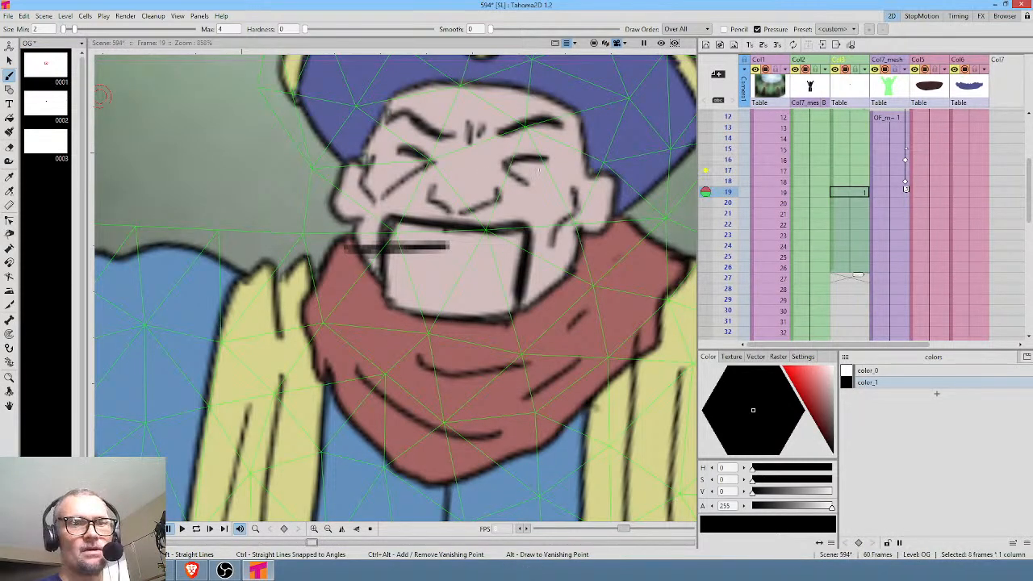
scroll(546, 224, "down", 5)
scroll(546, 224, "up", 1)
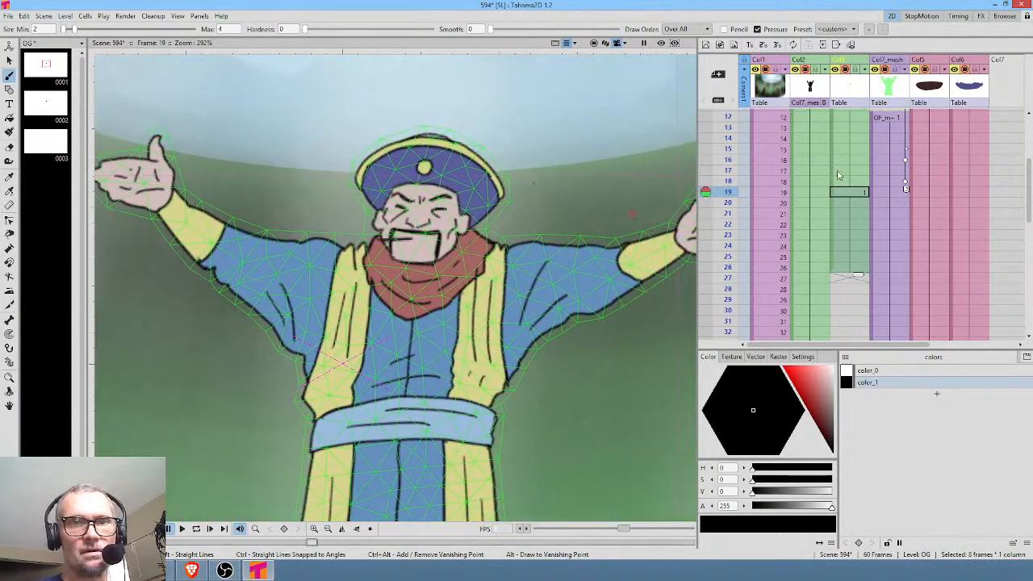
scroll(710, 157, "up", 4)
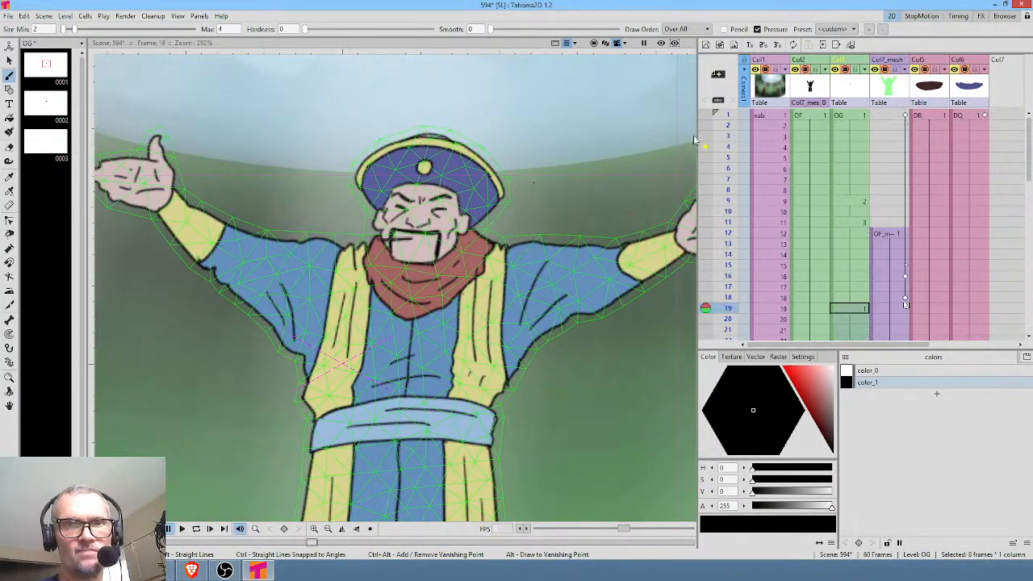
left_click_drag(728, 115, 747, 332)
Place mouth drawings 2 and 3 in the mouth column at frames 27 and 28.
scroll(876, 267, "down", 4)
left_click(849, 269)
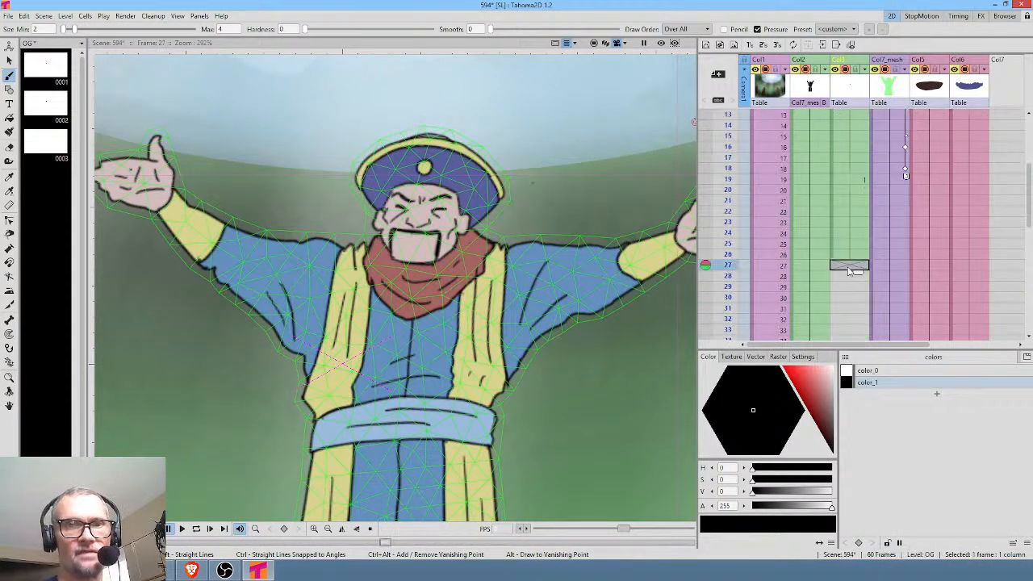
left_click(56, 109)
left_click(49, 145)
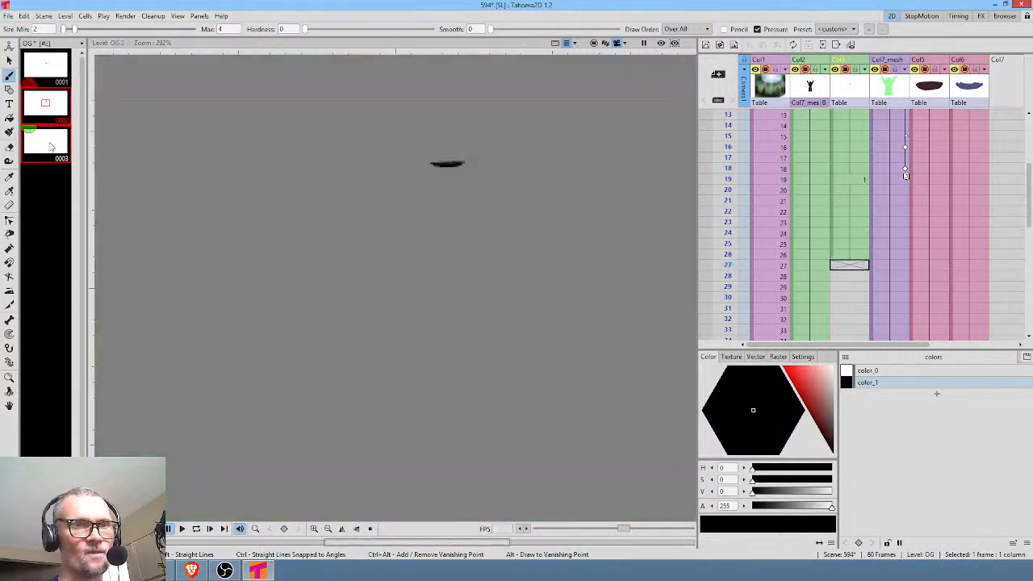
mouse_move(54, 110)
left_mouse_down()
mouse_move(848, 255)
mouse_move(857, 269)
left_mouse_up()
right_click(857, 268)
left_click(846, 282)
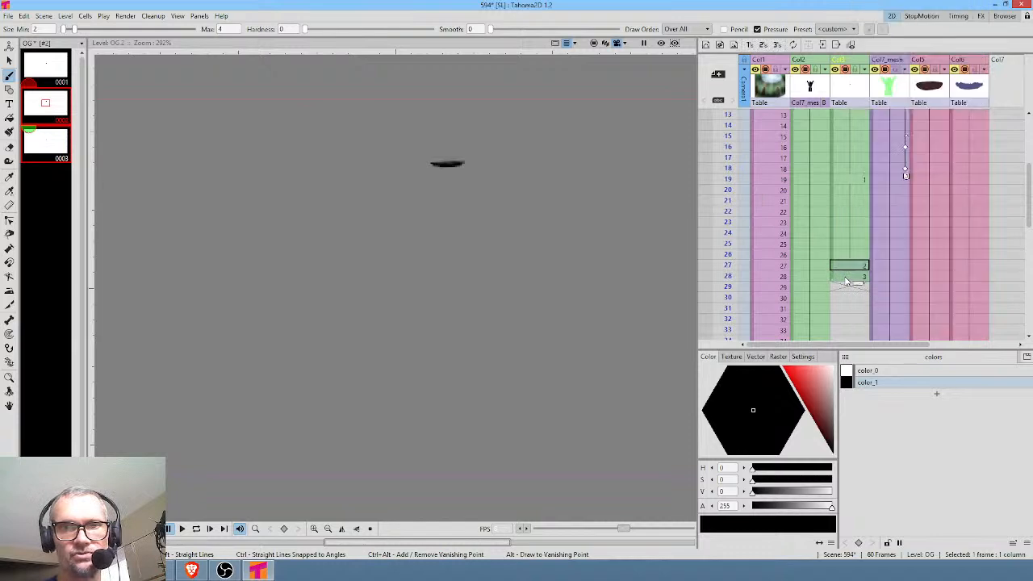
Hold mouth drawings 2 and 3 for two frames each, covering frames 27 to 30, and check both poses.
right_click(847, 271)
mouse_move(880, 49)
left_click(823, 78)
left_click_drag(847, 268, 846, 303)
left_click(856, 270)
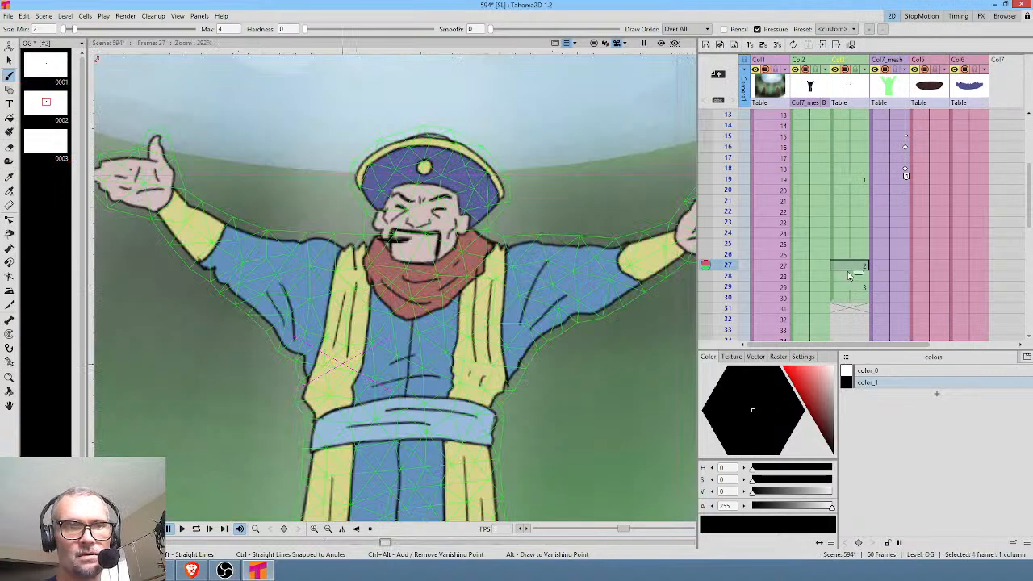
left_click(843, 300)
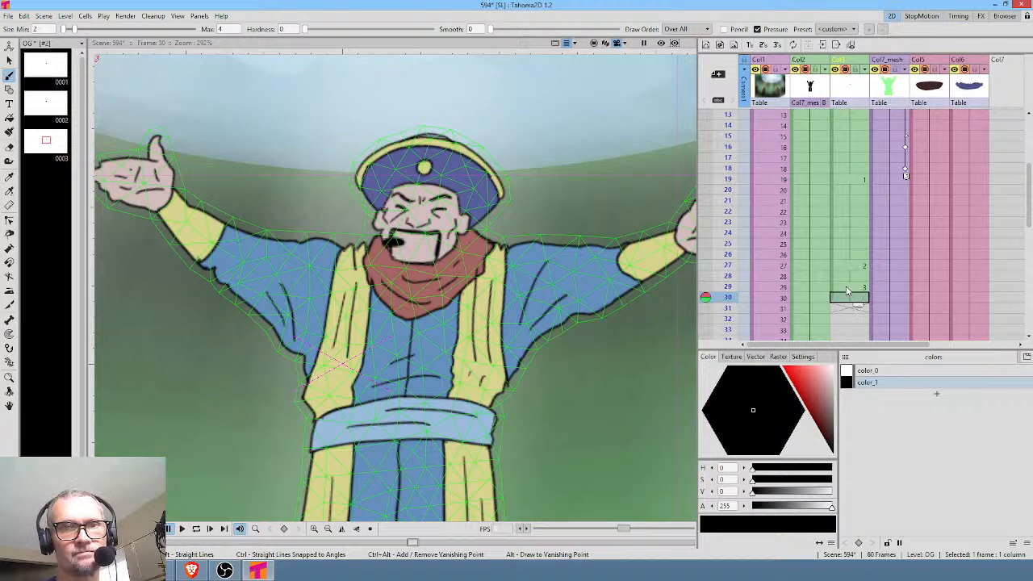
Rework the mouth timing to drawing 3 at frames 27–28, drawing 2 at 29–31 and drawing 3 at 32–33.
left_click(853, 269)
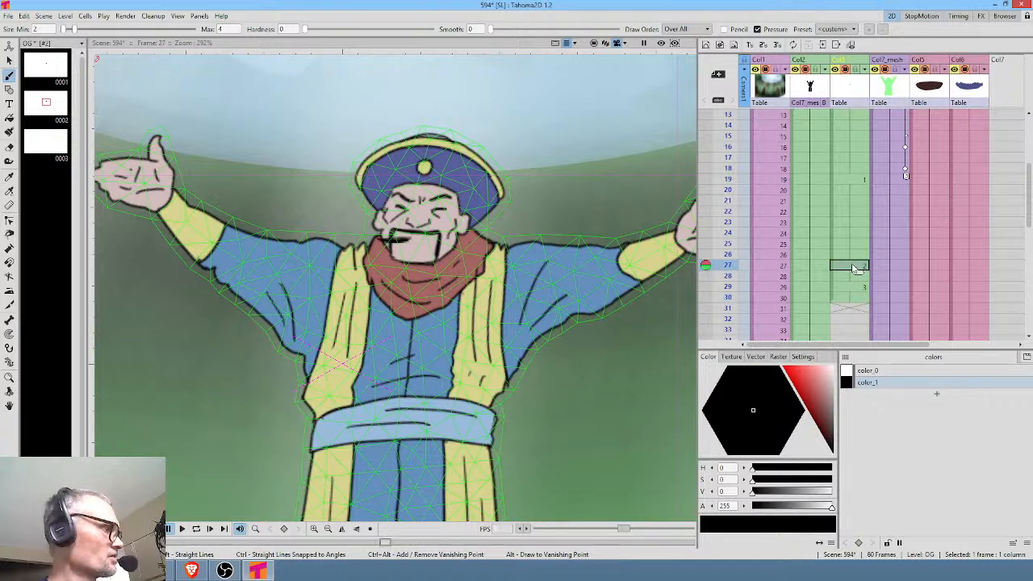
key("w")
left_click_drag(859, 273, 858, 319)
left_click(852, 291)
scroll(858, 273, "down", 2)
left_click(856, 269)
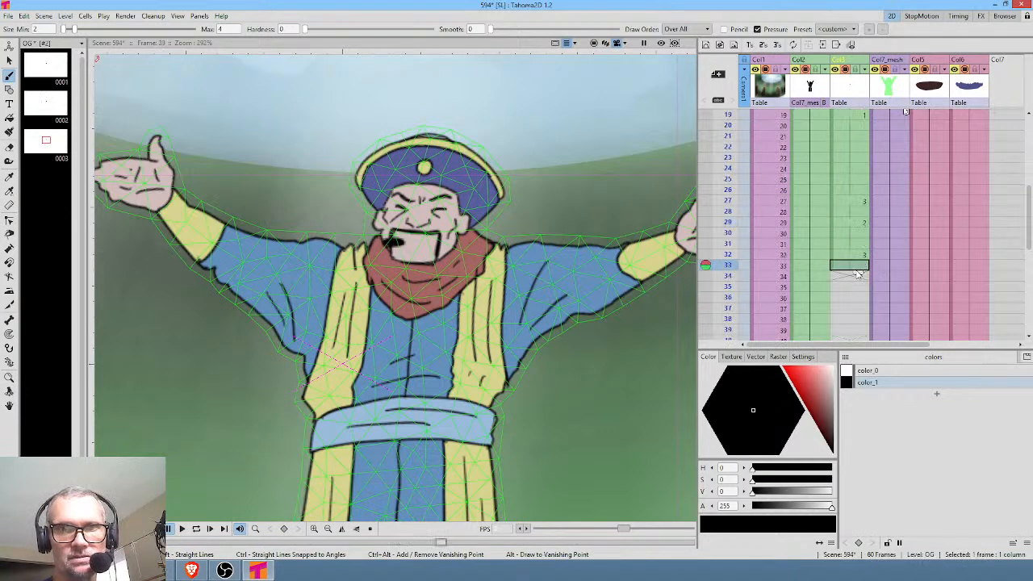
Hold mouth drawing 3 through frame 35 and the closed-mouth drawing 1 from frame 36 through frame 60.
left_click_drag(858, 274, 856, 289)
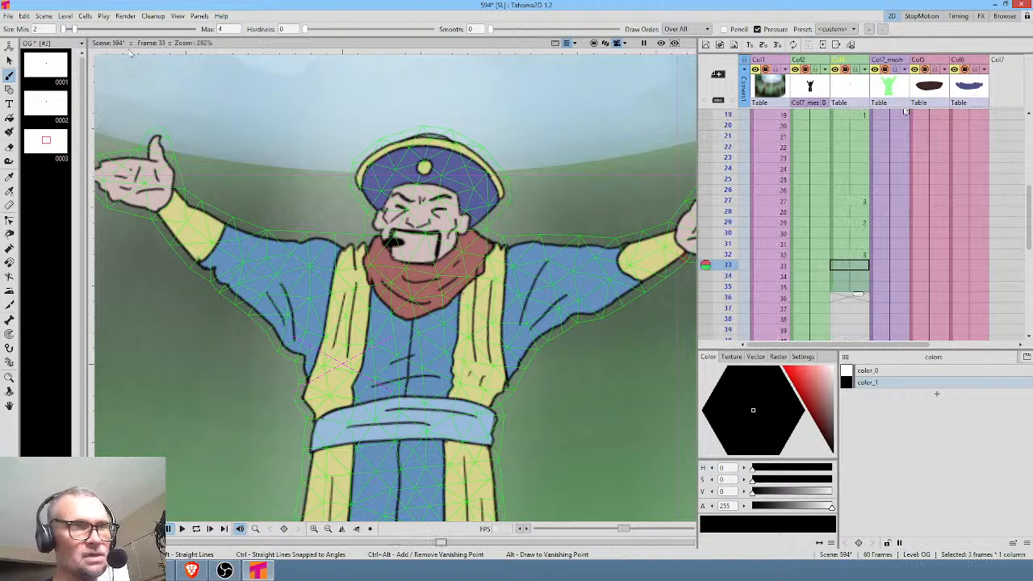
left_click(45, 70)
mouse_move(43, 67)
left_mouse_down()
mouse_move(295, 98)
mouse_move(861, 297)
mouse_move(834, 308)
mouse_move(834, 299)
mouse_move(859, 337)
mouse_move(858, 217)
left_mouse_up()
left_click(851, 309)
left_click(863, 301)
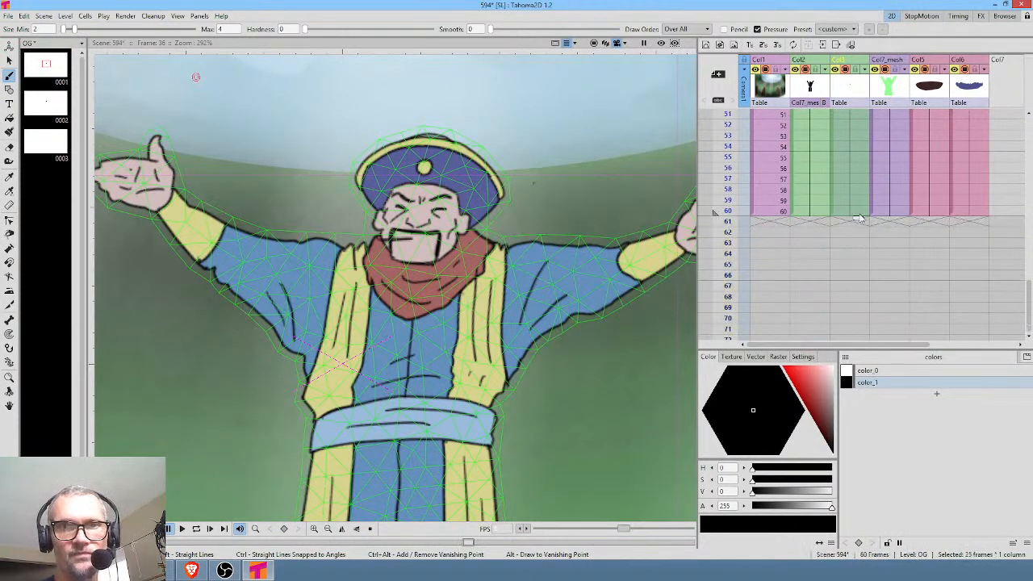
scroll(859, 218, "up", 9)
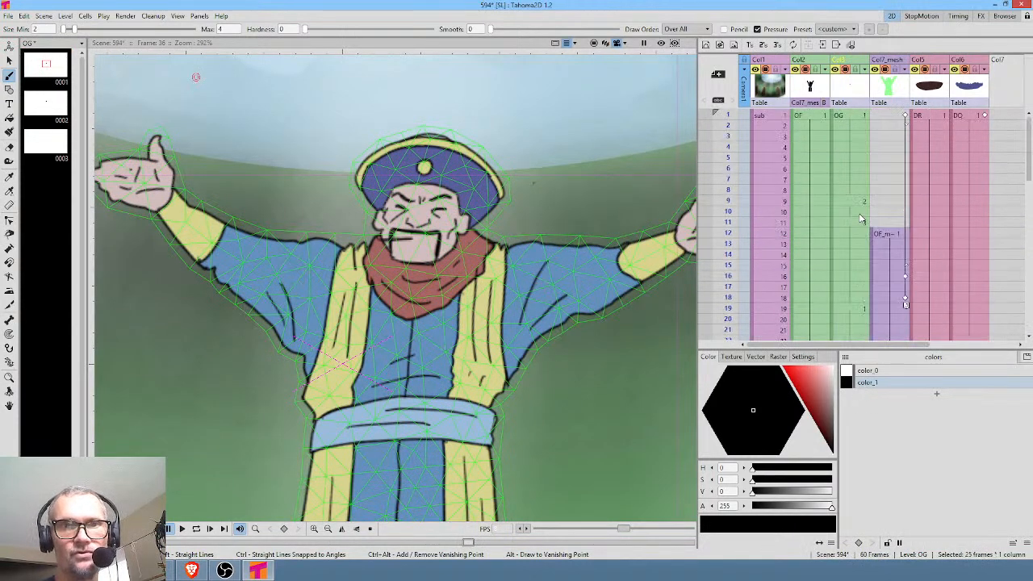
Open the stage schematic for the mouth column and spread the Table and Col1 nodes apart.
left_click(853, 91)
key("ctrl+f")
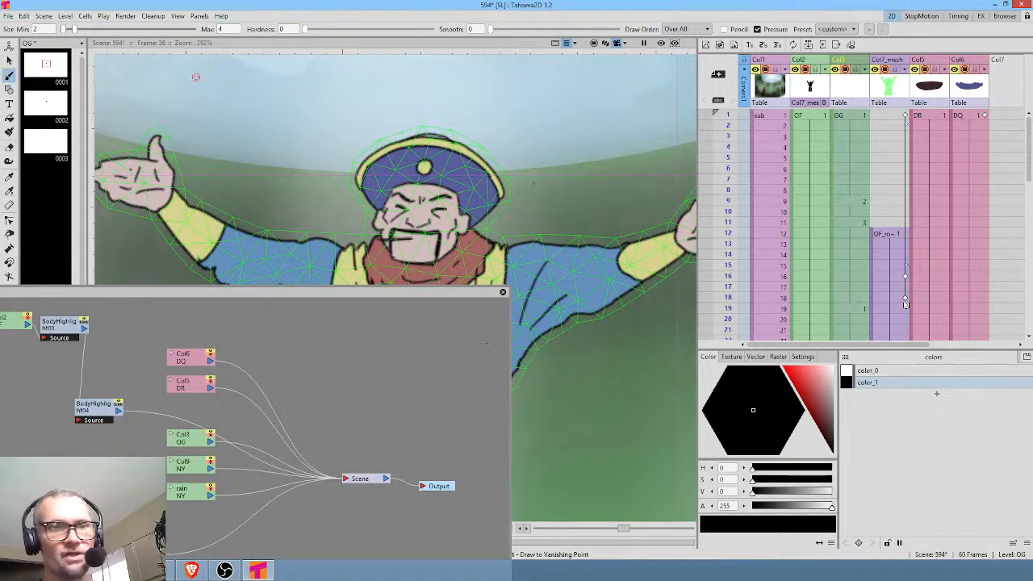
left_click_drag(431, 296, 765, 87)
left_click(833, 401)
left_click_drag(393, 240, 273, 188)
left_click_drag(462, 244, 495, 310)
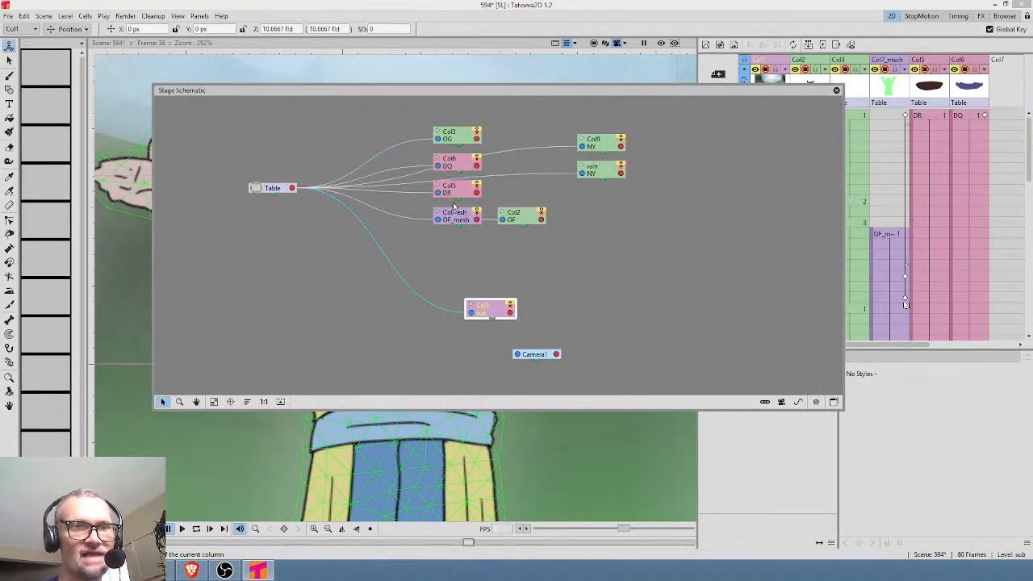
Space out the Col7_mesh and Col2 nodes, link the Col3 mouth column to the mesh, and close the schematic.
left_click_drag(459, 223, 430, 230)
left_click(532, 216)
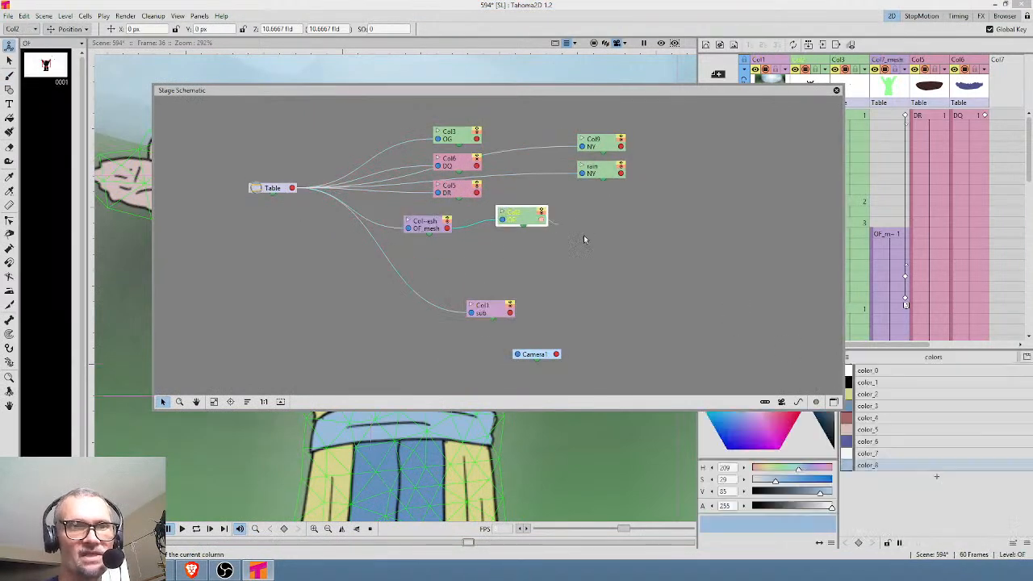
left_click_drag(513, 220, 632, 259)
left_click_drag(458, 138, 449, 231)
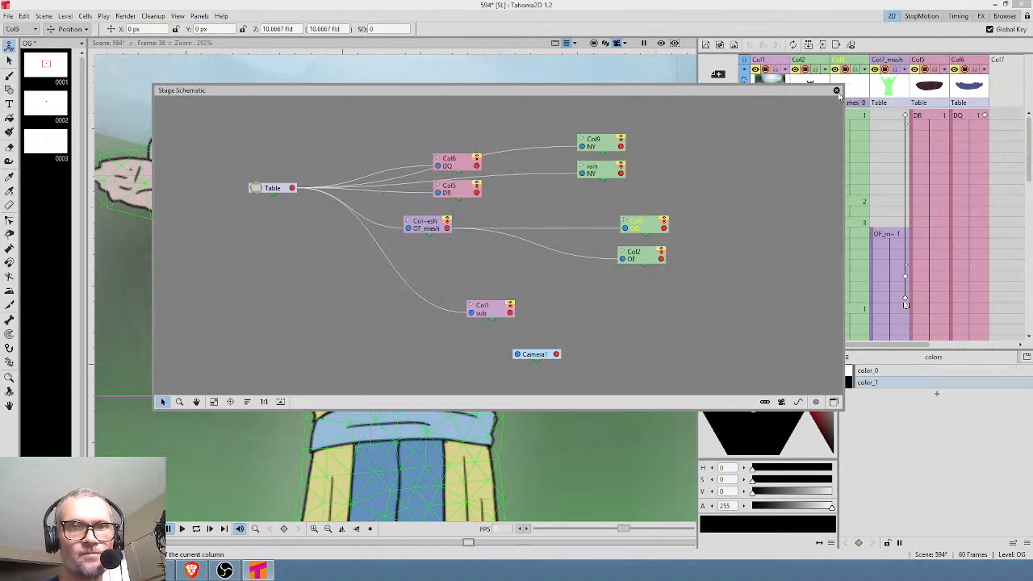
left_click(836, 90)
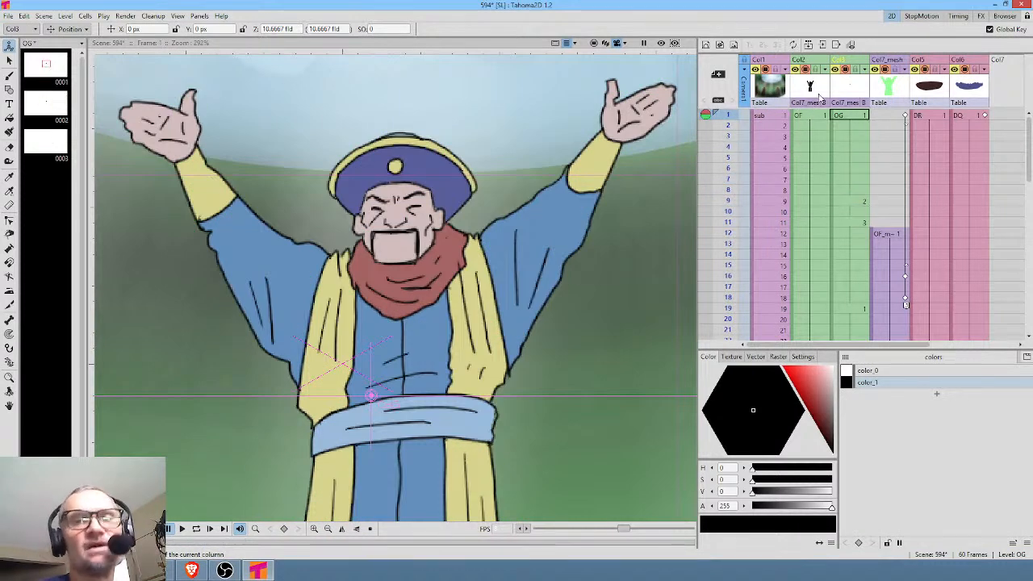
Reposition the mouth column at frame 1 to X -15.14 px, Y 37.06 px and scrub the frames to check its alignment.
left_click(898, 114)
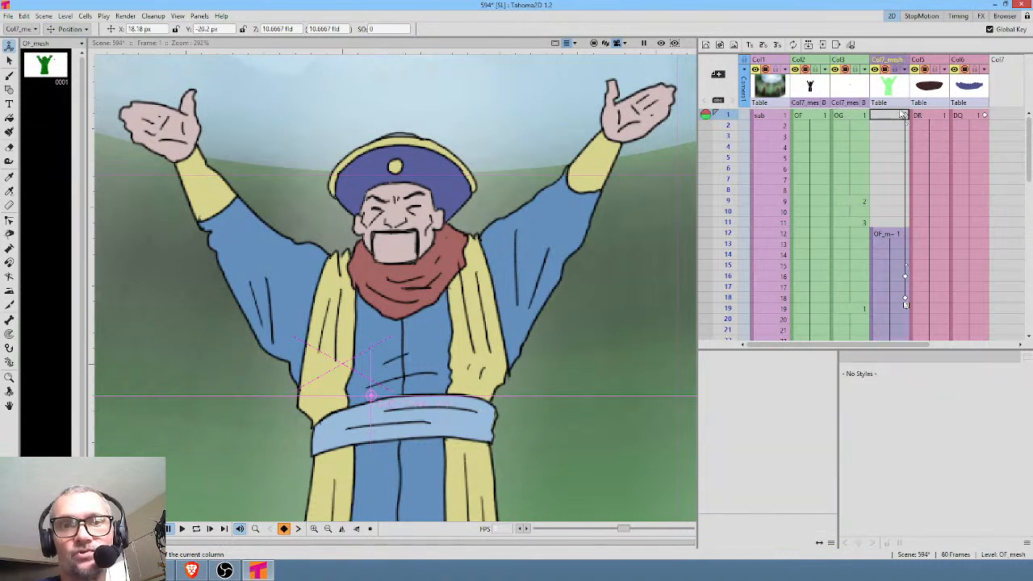
left_click(857, 117)
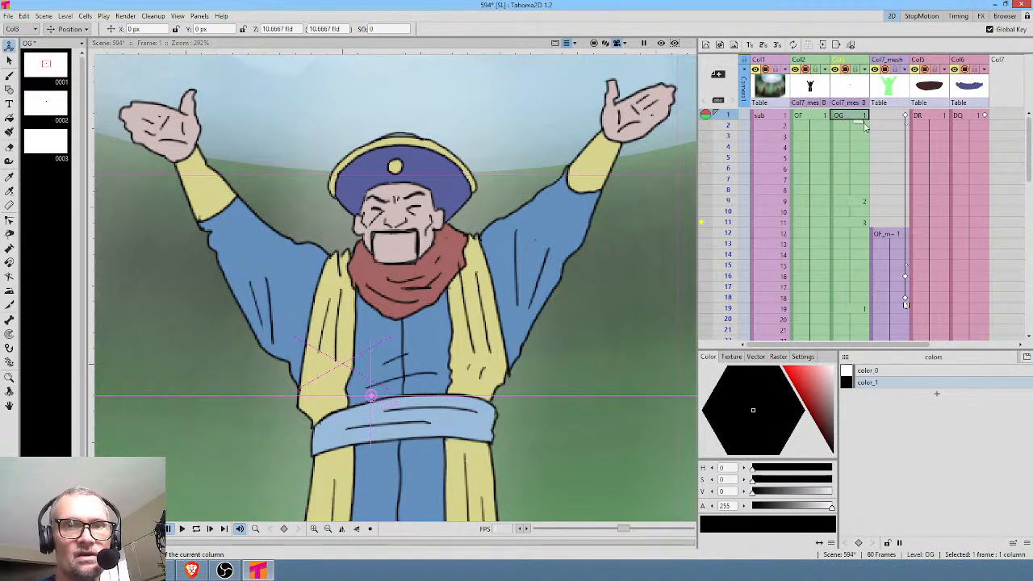
mouse_move(399, 355)
left_mouse_down()
mouse_move(413, 287)
mouse_move(376, 327)
left_mouse_up()
mouse_move(729, 121)
left_mouse_down()
mouse_move(718, 298)
mouse_move(722, 287)
left_mouse_up()
scroll(774, 224, "down", 1)
left_click_drag(724, 230, 728, 276)
scroll(730, 274, "down", 3)
mouse_move(729, 133)
left_mouse_down()
mouse_move(727, 276)
mouse_move(728, 147)
mouse_move(728, 221)
left_mouse_up()
scroll(822, 204, "down", 3)
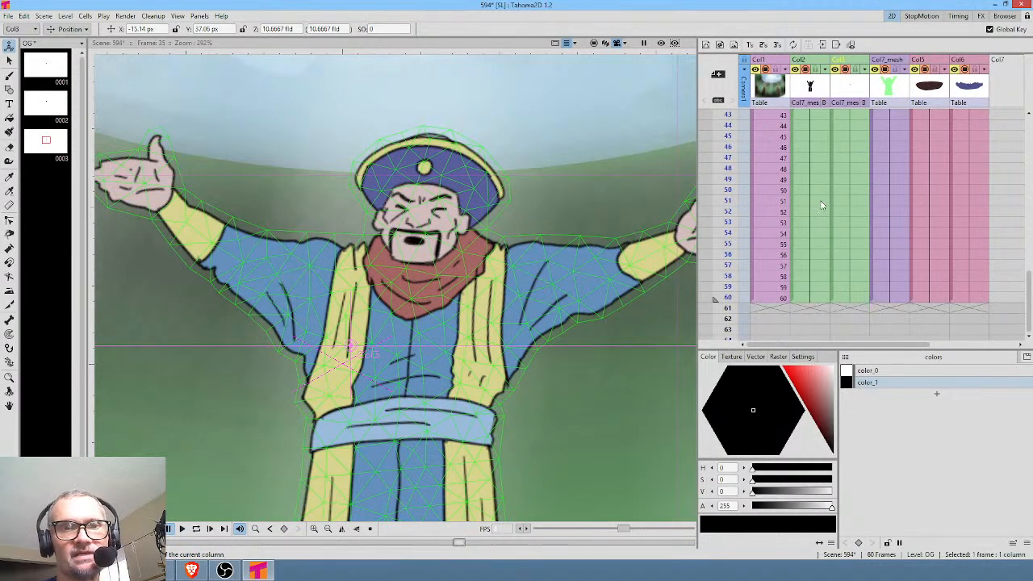
Render the finished scene 594 and preview the current frame in the viewer.
scroll(805, 206, "up", 3)
key("ctrl+shift+r")
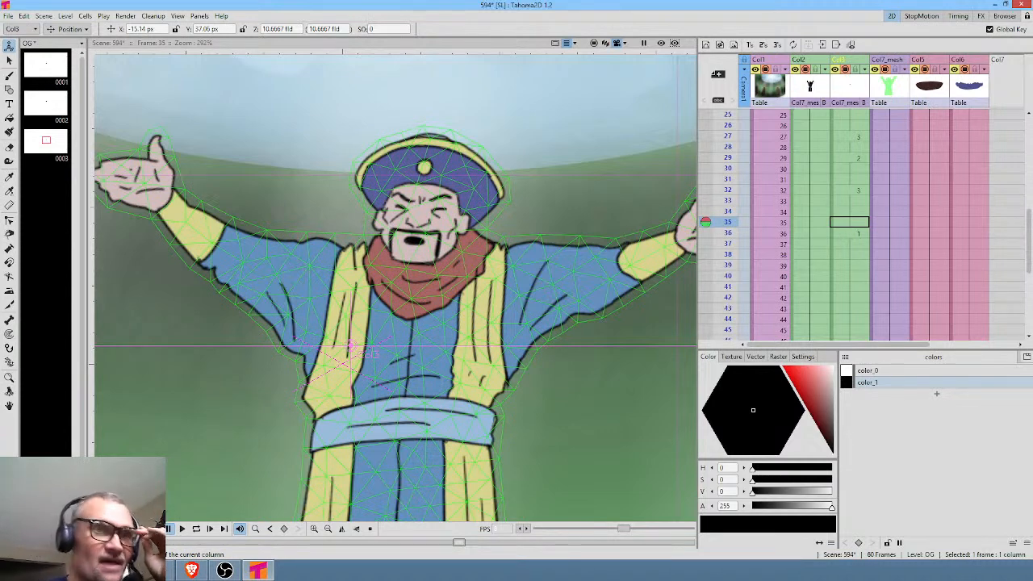
left_click(660, 44)
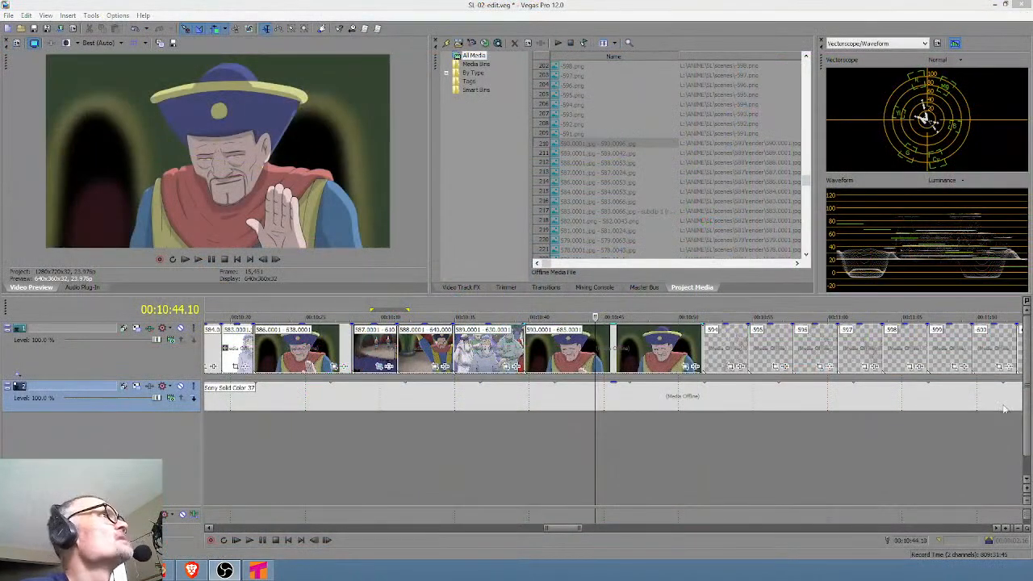
Switch to Vegas Pro, delete the 594 placeholder and shift the placeholders from 595 onward to 00:11:09.01, leaving the cursor at 00:10:51.16.
left_click(710, 348)
left_click(766, 355)
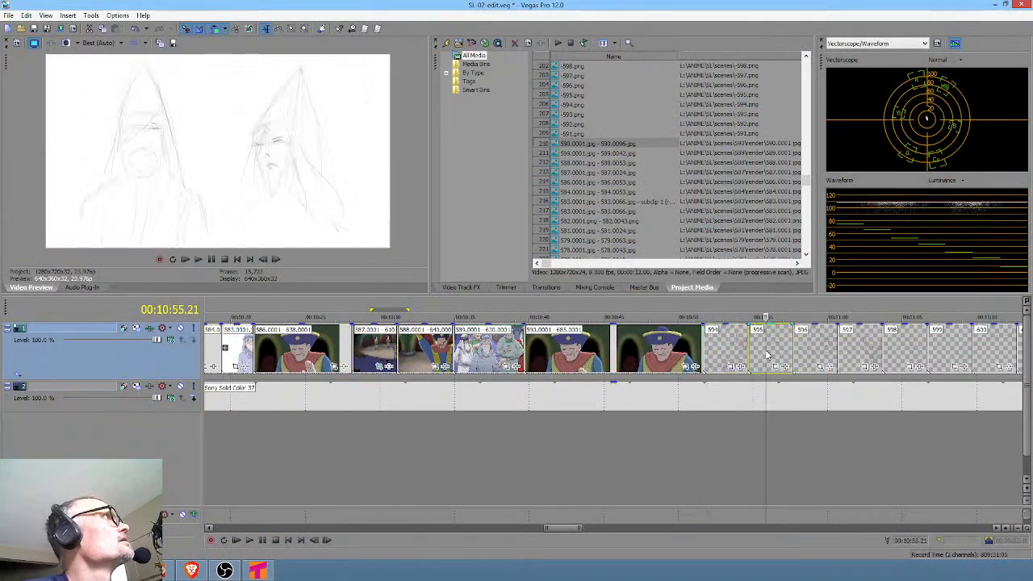
left_click(923, 361)
left_click_drag(767, 353, 946, 354)
left_click(716, 345)
key("Delete")
left_click_drag(715, 347, 975, 349)
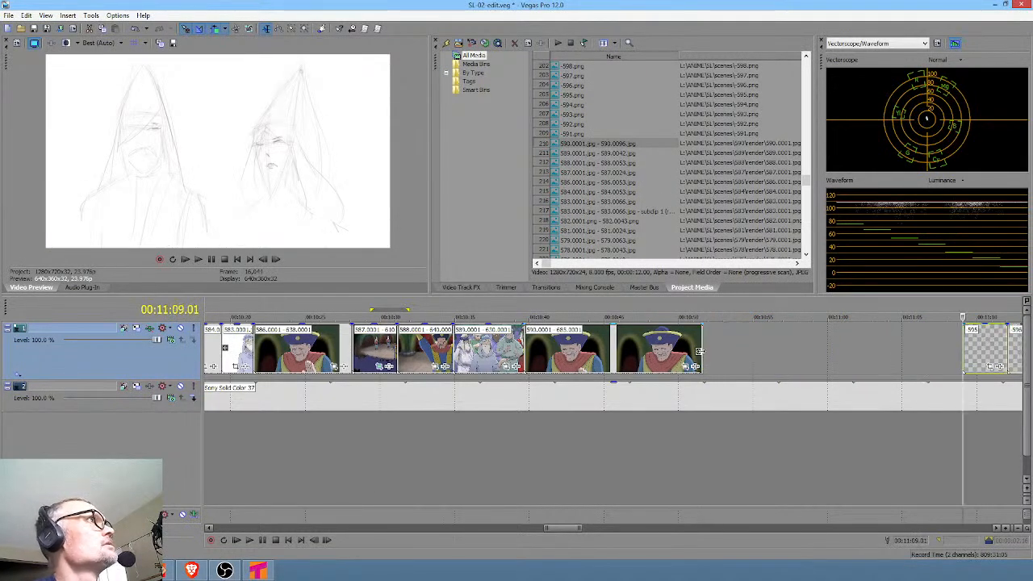
left_click(699, 355)
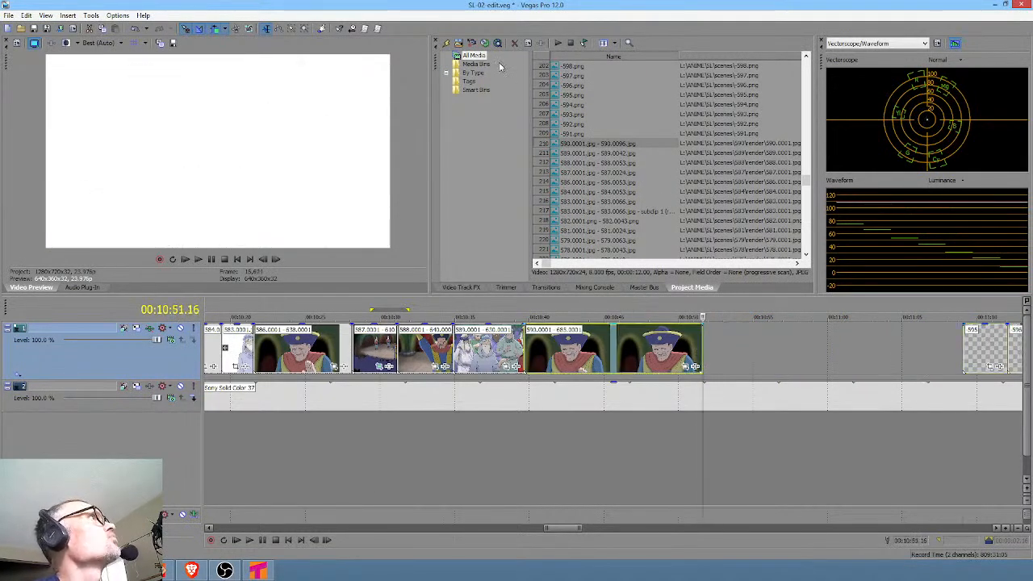
Import 594.0001.jpg through frame 60 from the scenes\594\render folder as an image sequence at 8 fps.
left_click(459, 42)
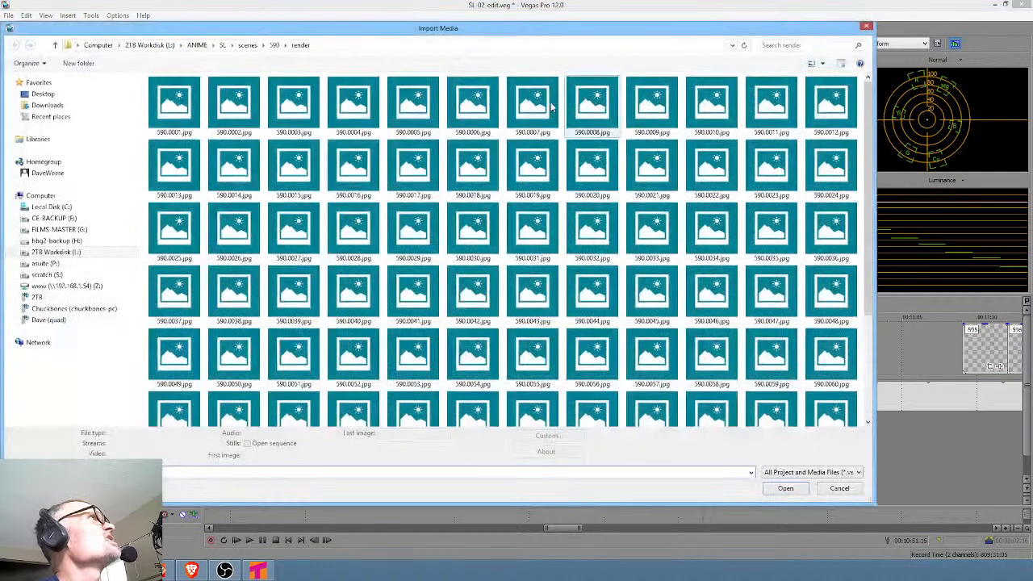
left_click(249, 46)
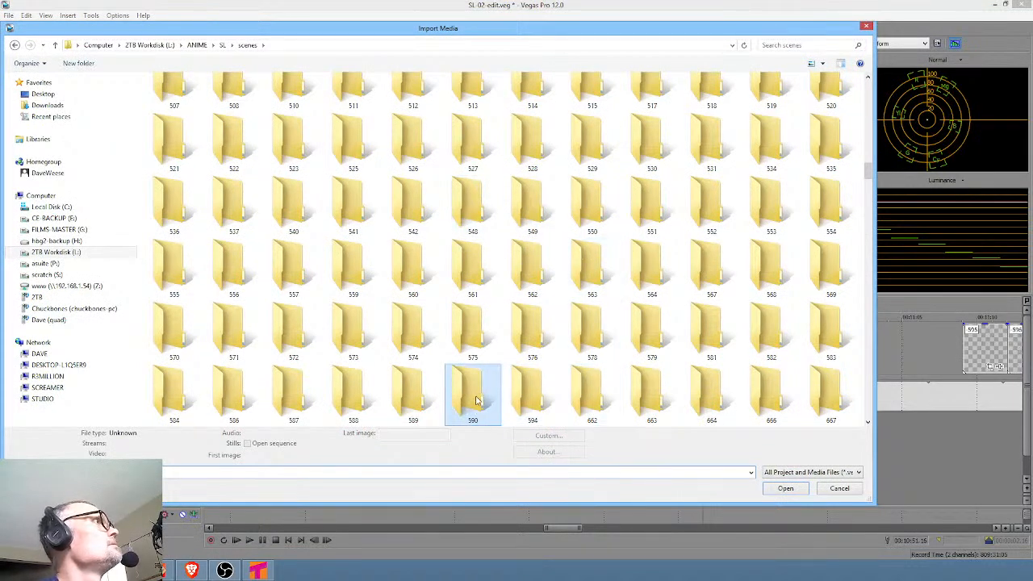
double_click(526, 400)
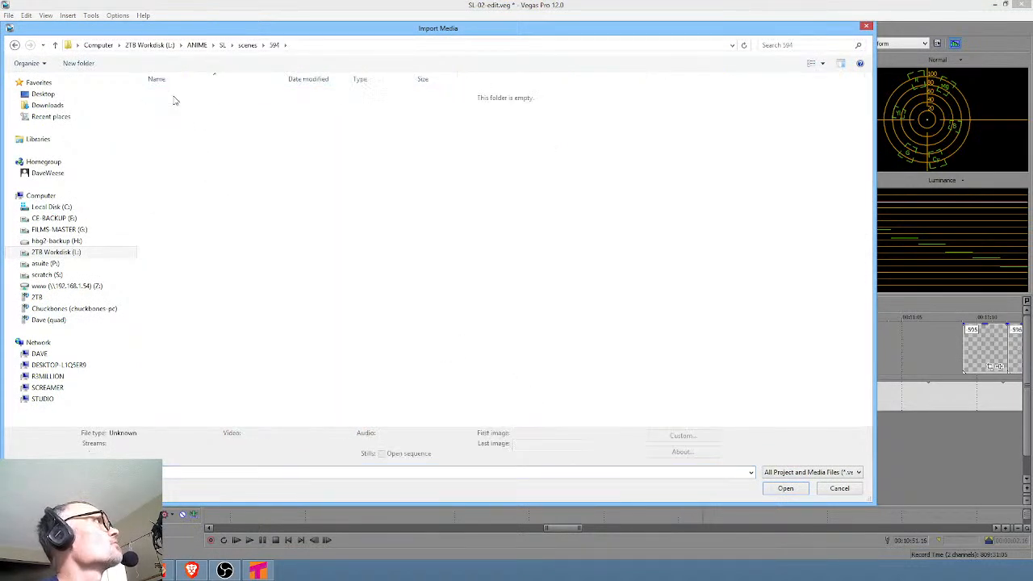
double_click(175, 100)
left_click(426, 453)
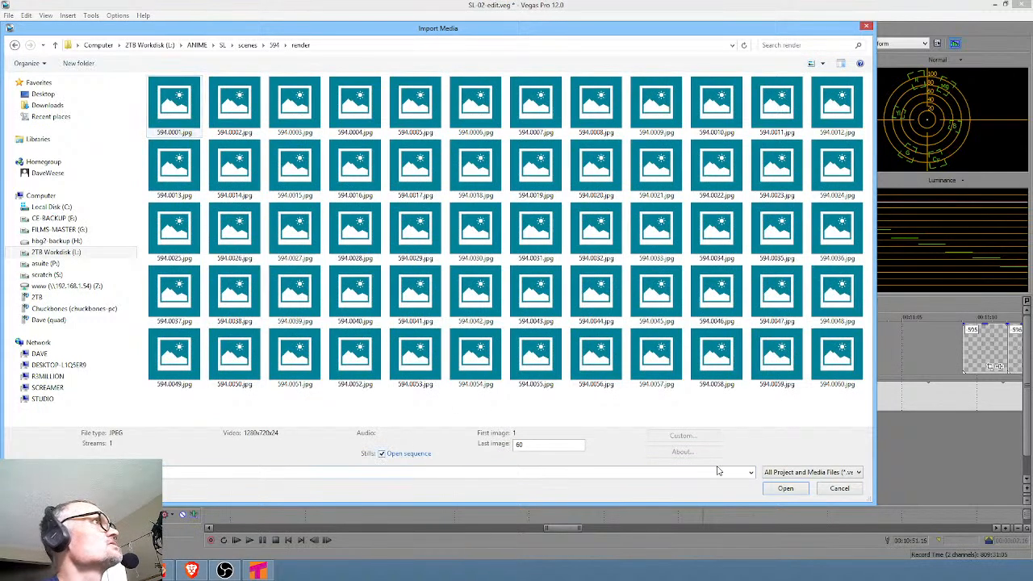
left_click(785, 489)
double_click(552, 251)
type("8")
left_click(551, 385)
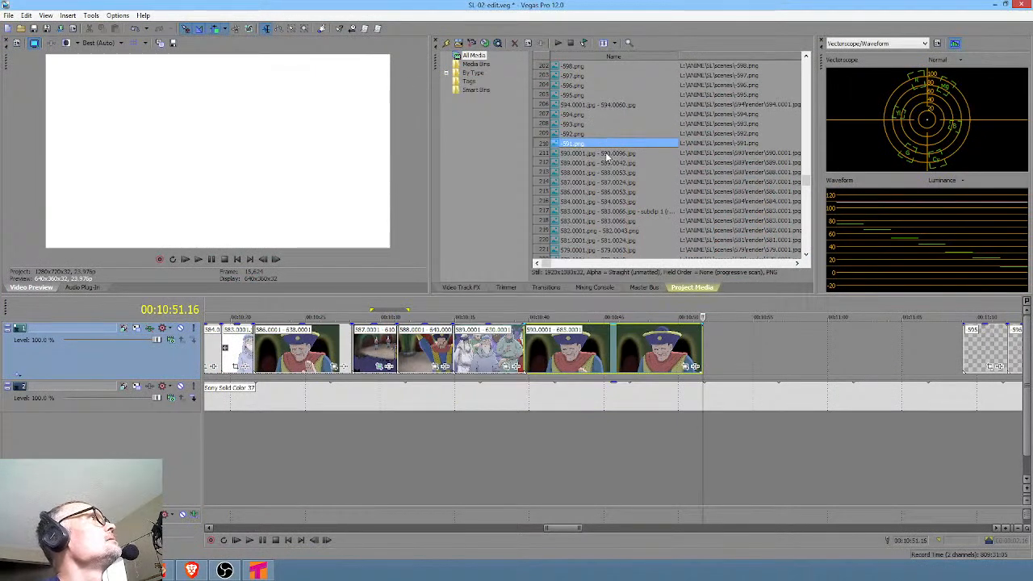
Place the 594.0001–594.0060 sequence on the video track at 00:10:51.16 and disable resampling for it.
left_click(590, 106)
left_click_drag(575, 108, 718, 348)
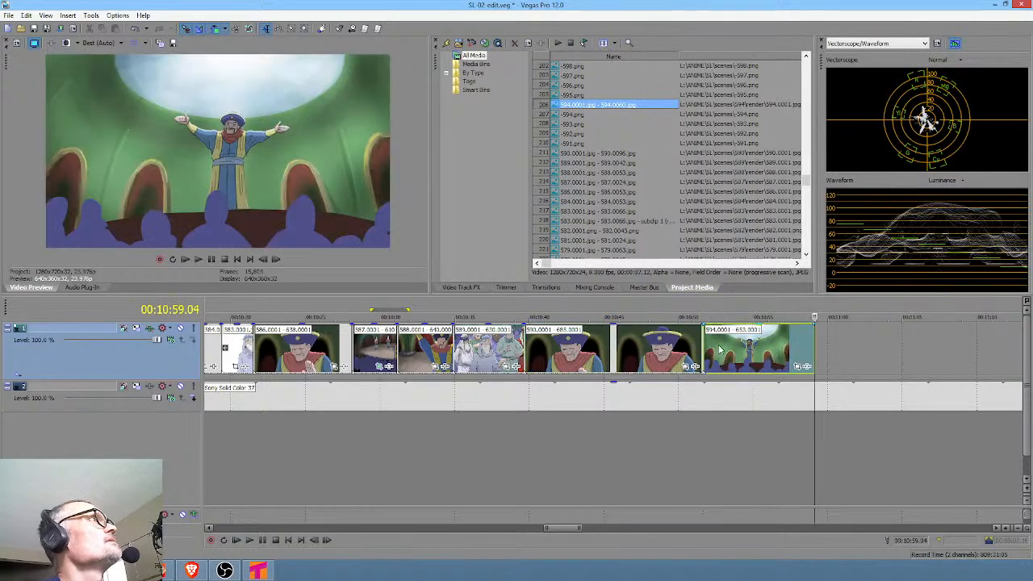
right_click(718, 348)
left_click(754, 553)
left_click(457, 223)
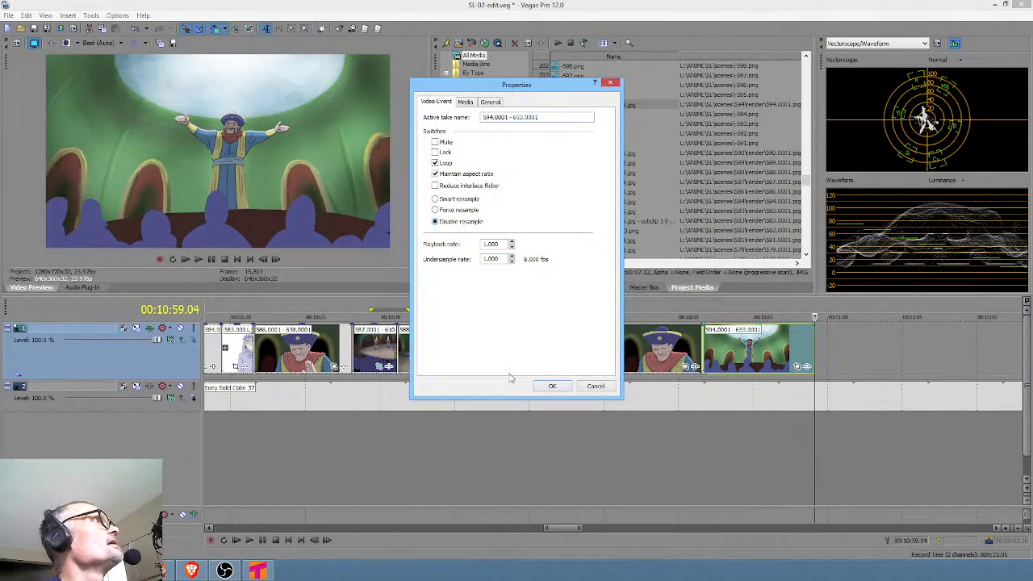
left_click(552, 386)
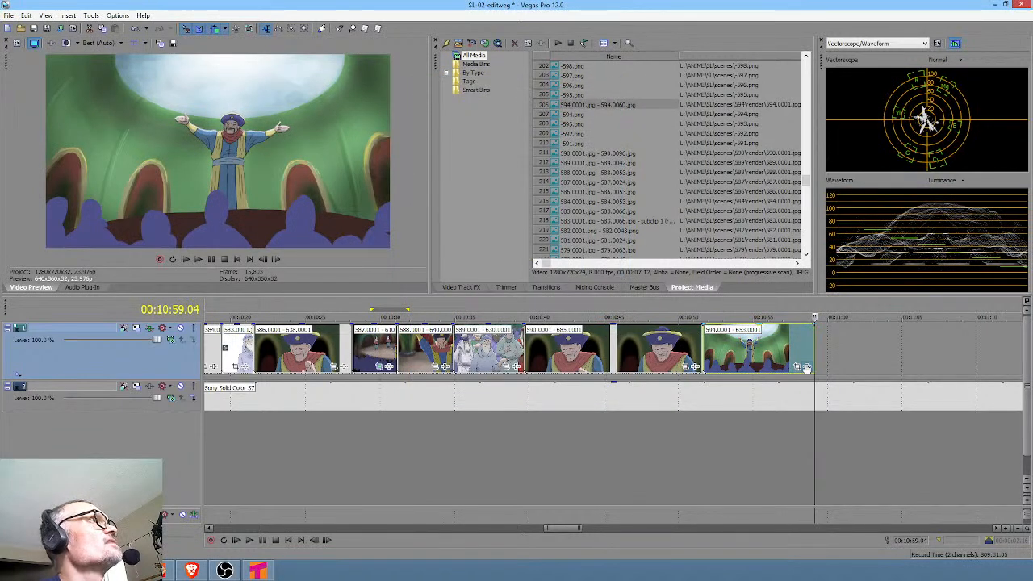
Add the Sony Color Corrector to the 594 clip and lower its gamma to 0.790 and saturation to 0.818.
left_click(807, 367)
double_click(492, 292)
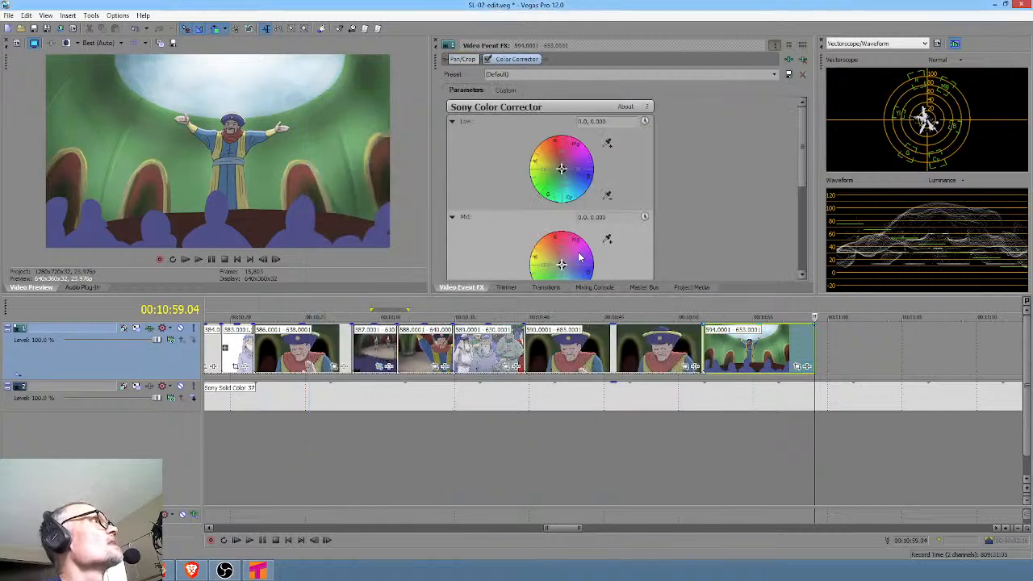
left_click(505, 91)
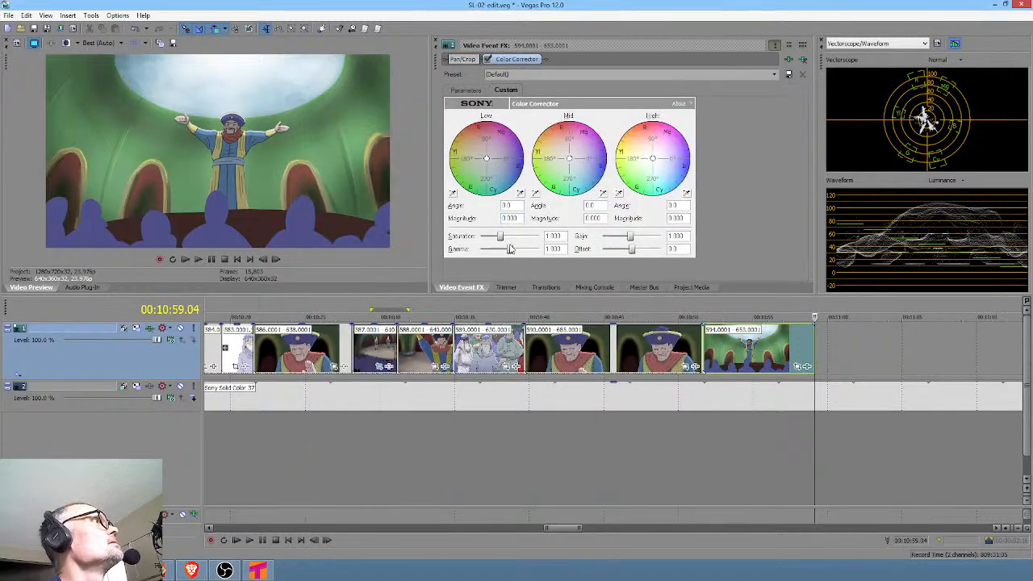
mouse_move(509, 250)
left_mouse_down()
mouse_move(498, 235)
mouse_move(498, 244)
left_mouse_up()
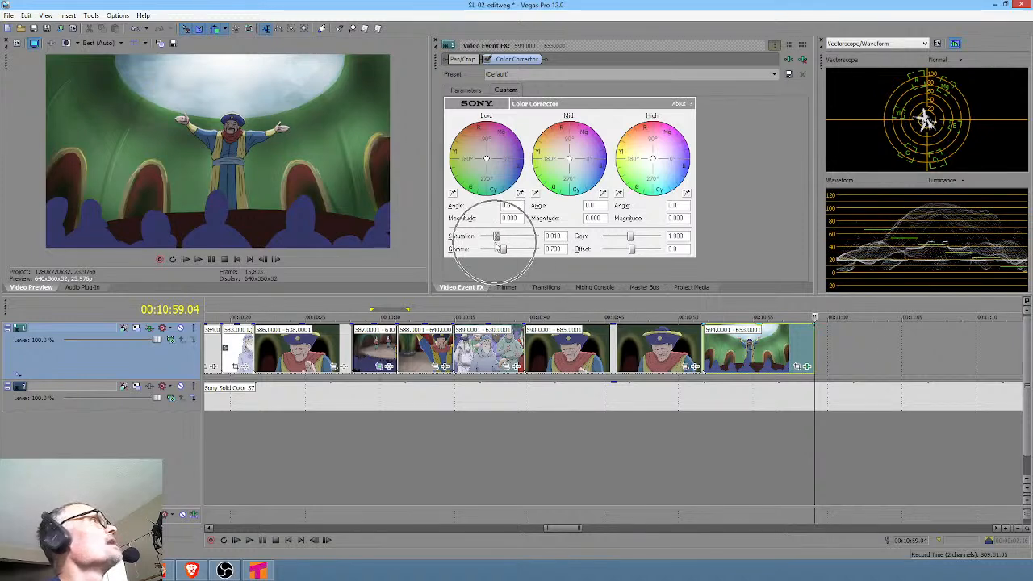
Move the placeholder clips from 595 onward back against the end of the 594 clip.
left_click(498, 434)
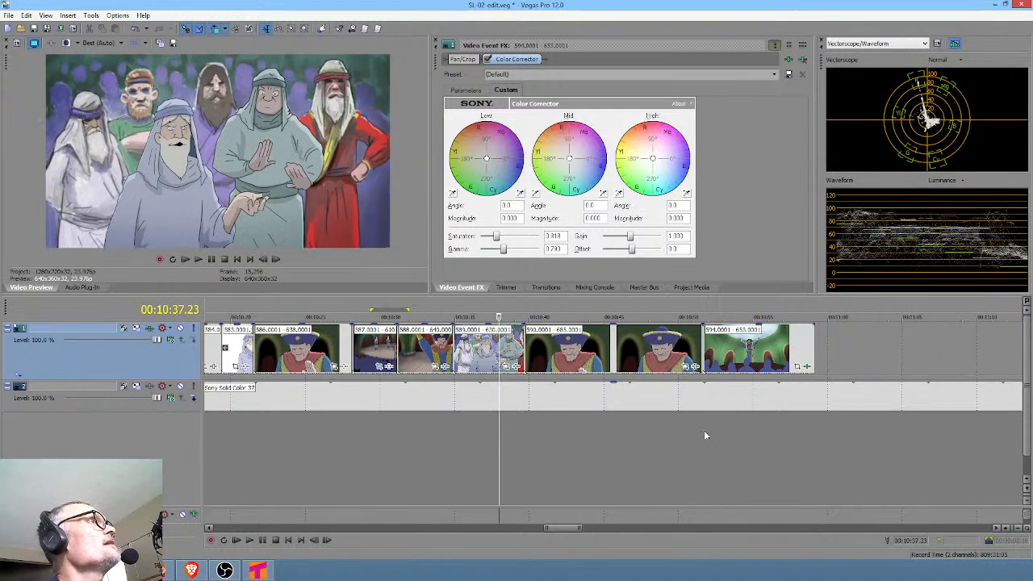
scroll(813, 355, "down", 3)
left_click_drag(800, 346, 713, 345)
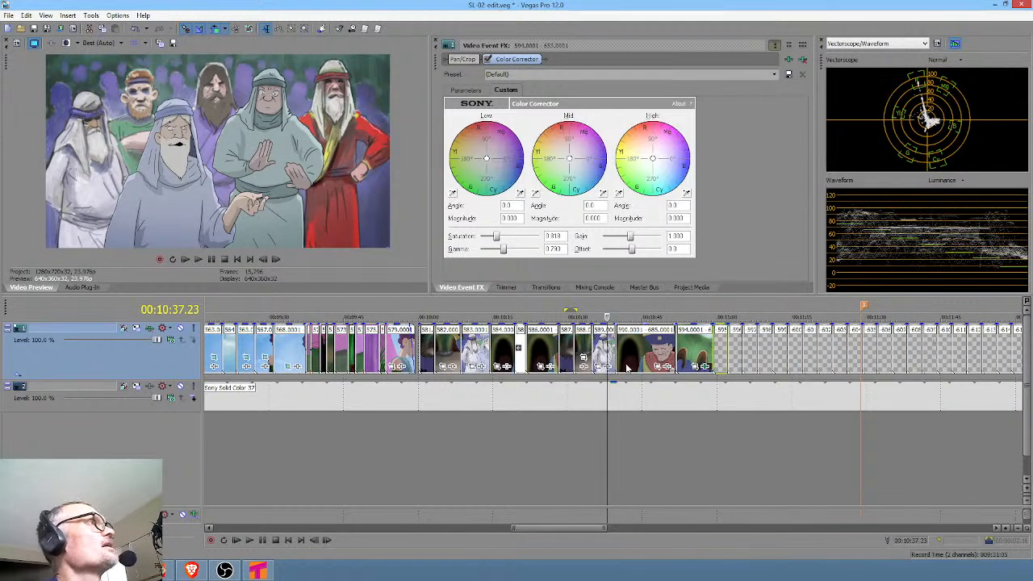
Set the loop region from 00:10:35.19 to 00:10:59.04 and play the edit from just before it.
left_click_drag(616, 432, 708, 433)
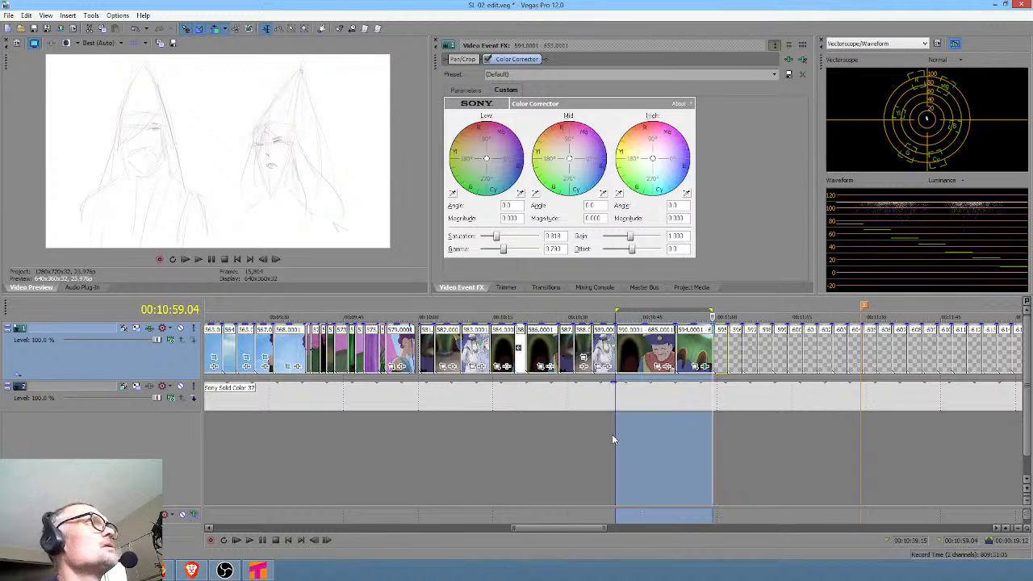
left_click_drag(613, 434, 595, 429)
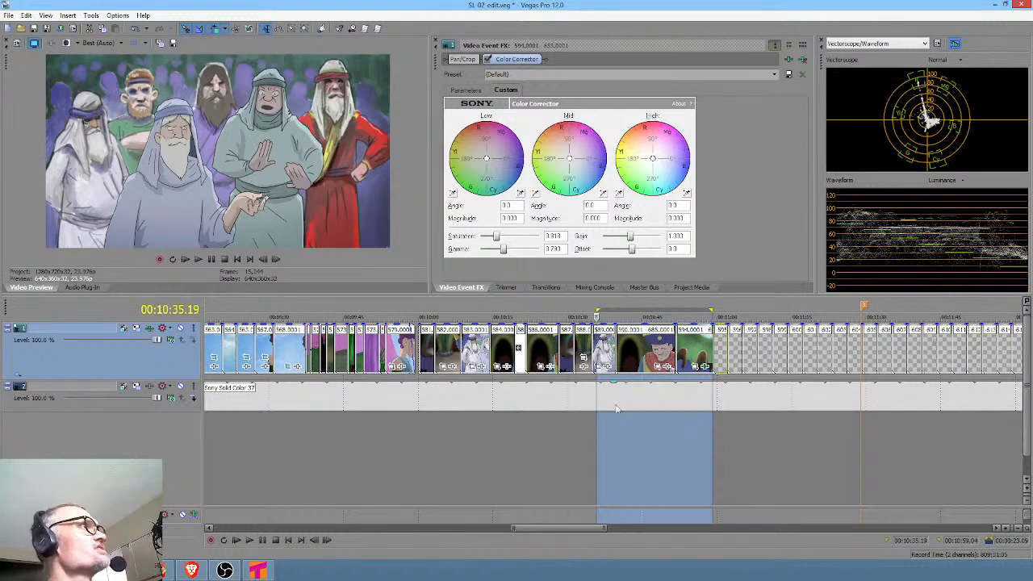
left_click(592, 418)
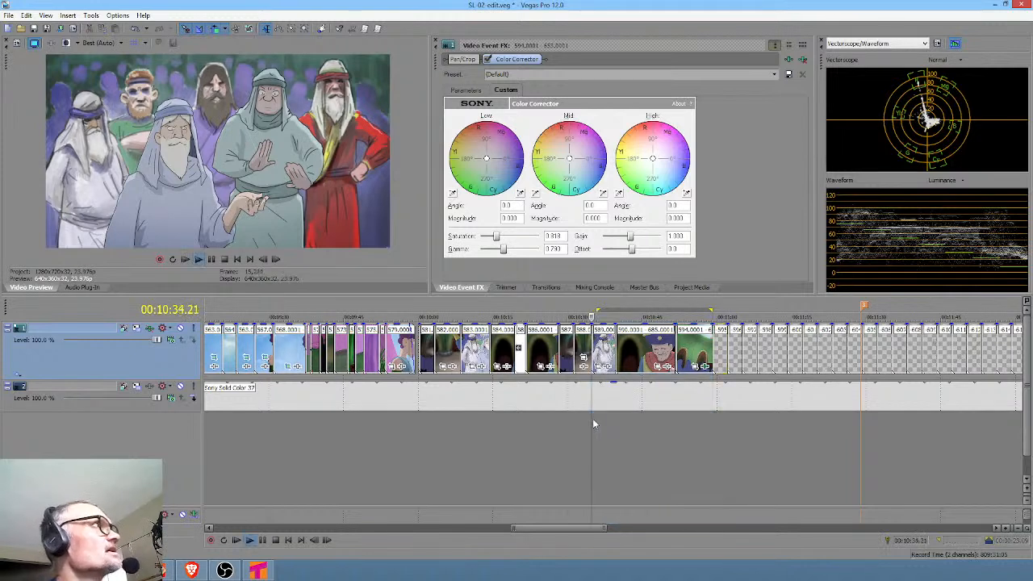
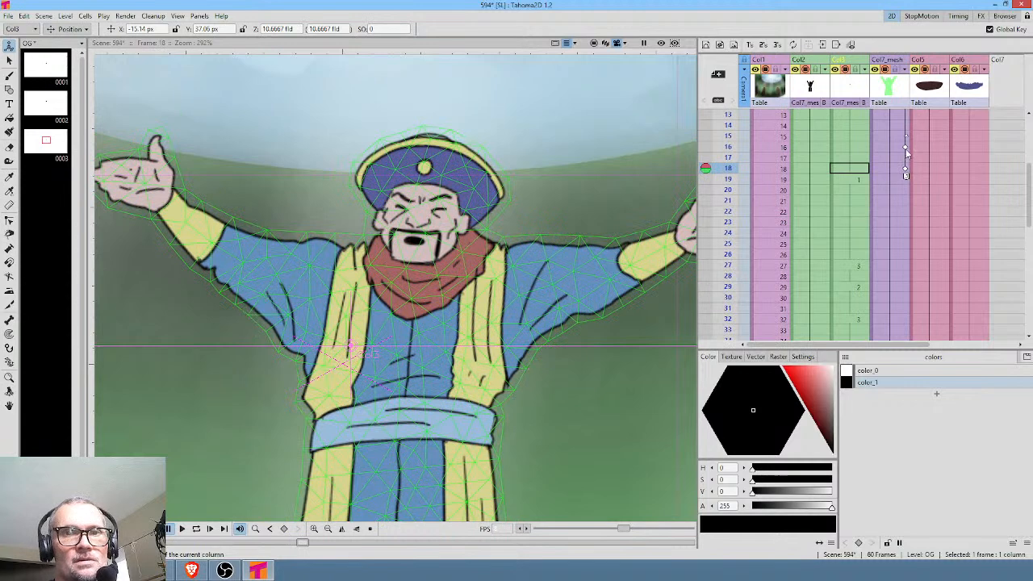
Move the mesh keyframes at frames 16 and 18 to frames 27 and 29, and play the scene back from frame 1.
left_click(905, 147)
left_click(904, 169)
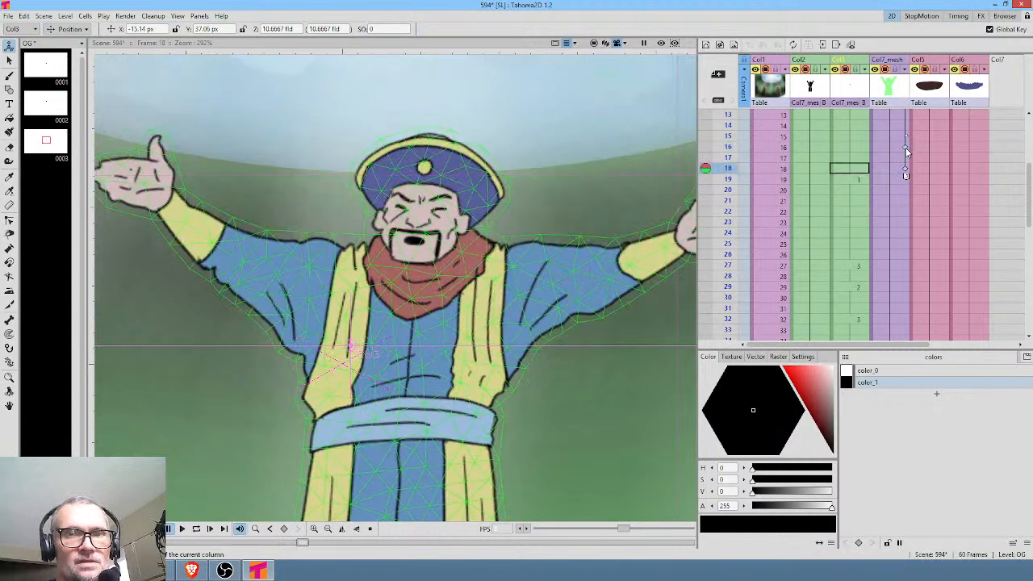
left_click_drag(905, 149, 906, 266)
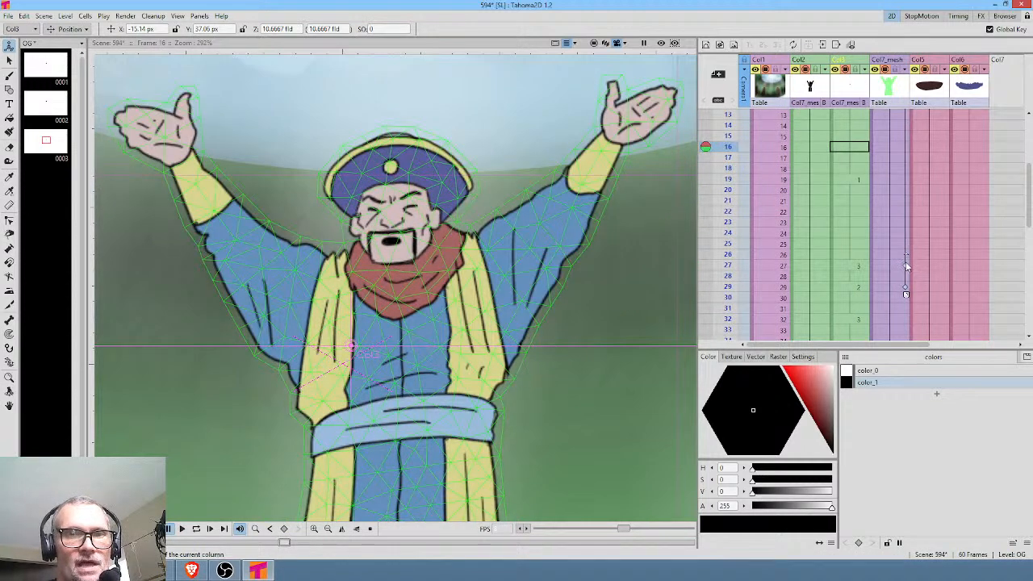
scroll(770, 172, "up", 4)
left_click(727, 117)
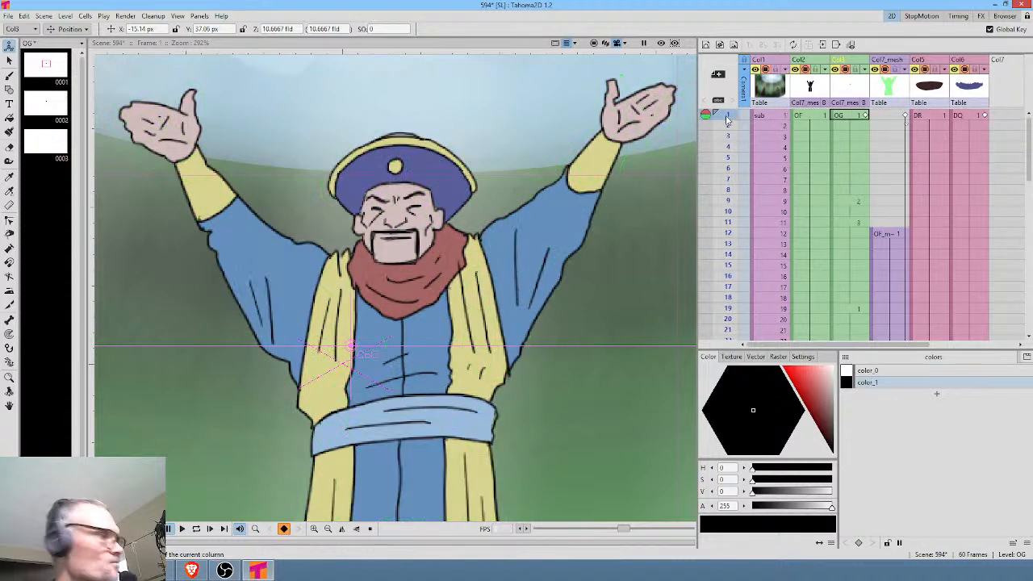
key("l")
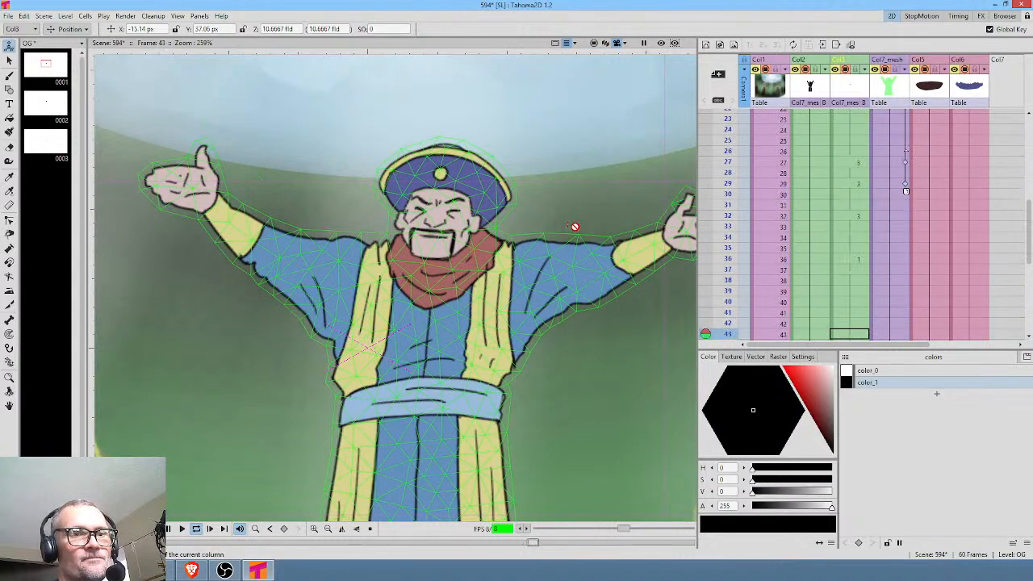
key("l")
key("ctrl+shift+r")
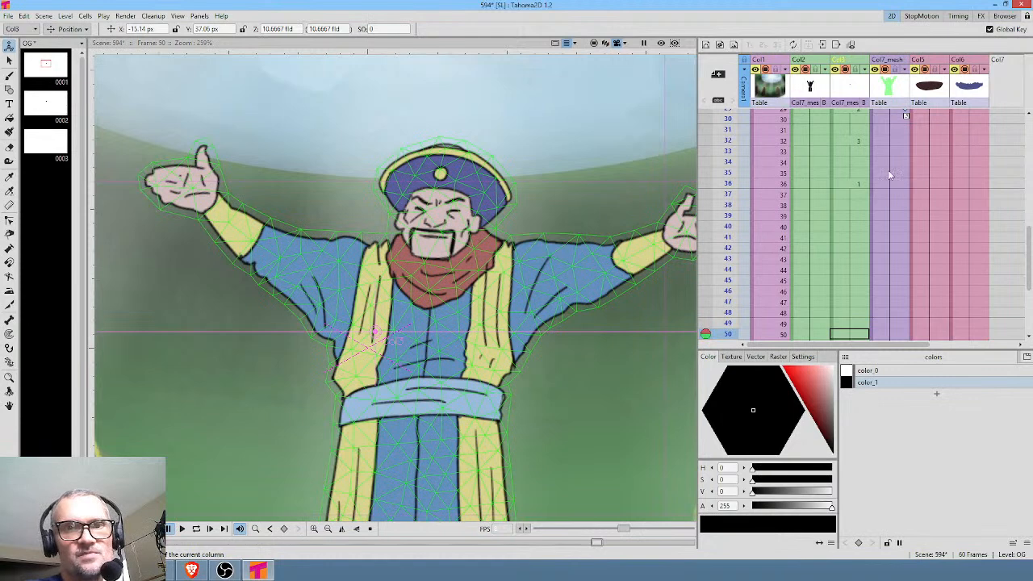
Extend the mesh cells back to frame 1 and lower both of the character's arms to a nearly horizontal pose on that frame.
scroll(887, 175, "up", 5)
left_click(887, 117)
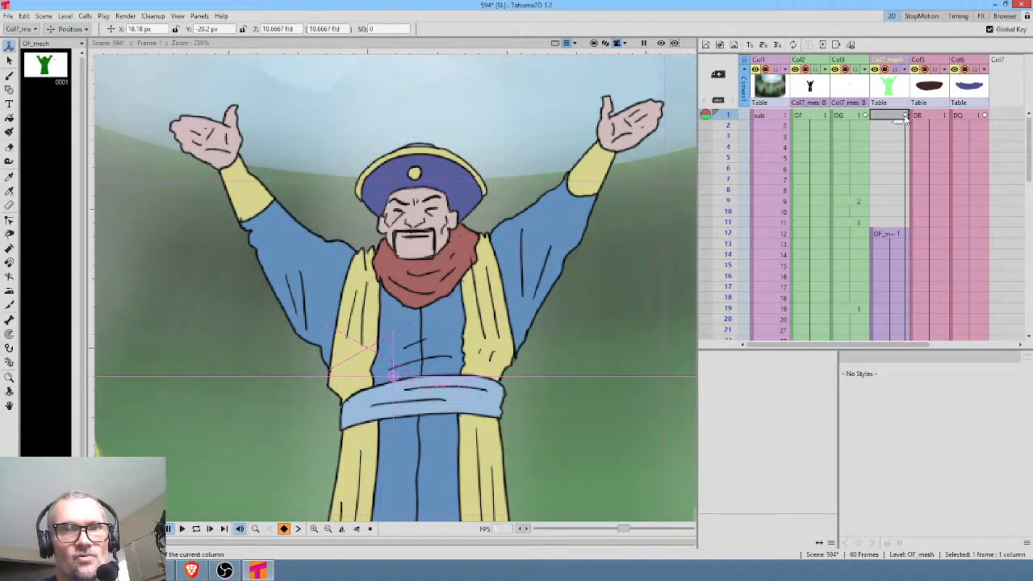
left_click(904, 117)
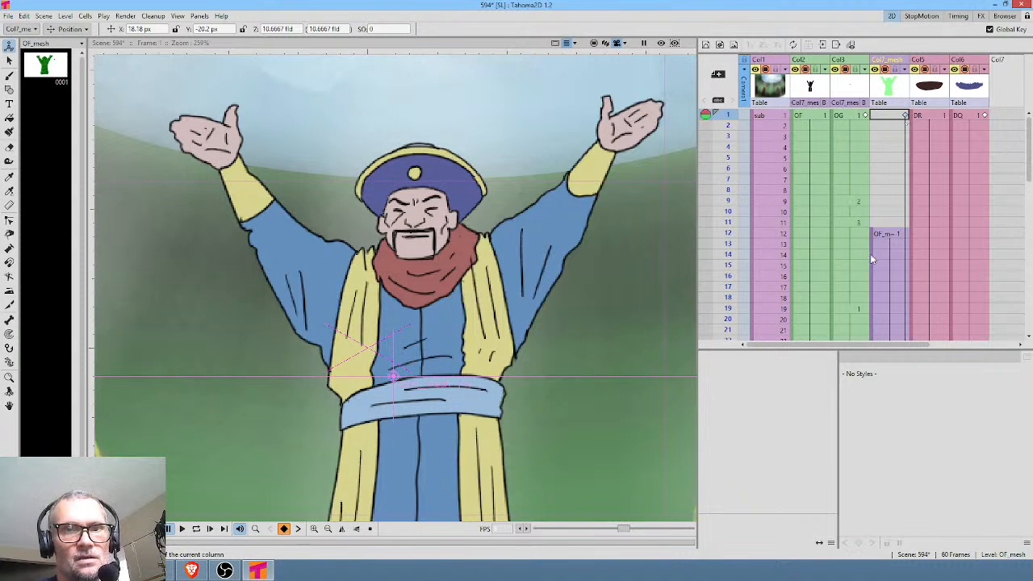
left_click(889, 222)
left_click(889, 211)
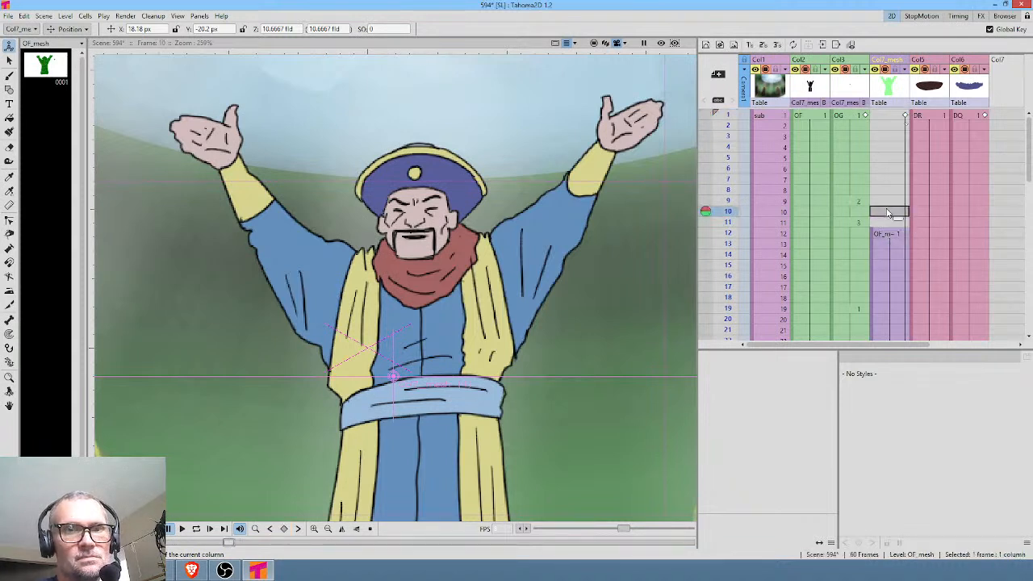
mouse_move(724, 212)
left_mouse_down()
mouse_move(727, 249)
mouse_move(727, 195)
mouse_move(726, 228)
mouse_move(718, 234)
mouse_move(721, 194)
mouse_move(715, 225)
mouse_move(736, 168)
left_mouse_up()
left_click(891, 116)
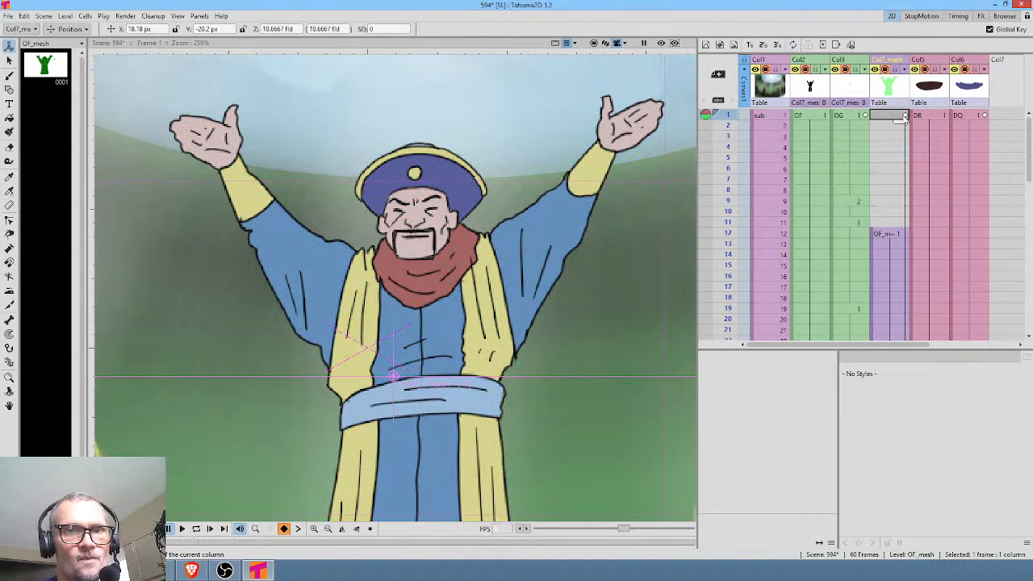
left_click(904, 116)
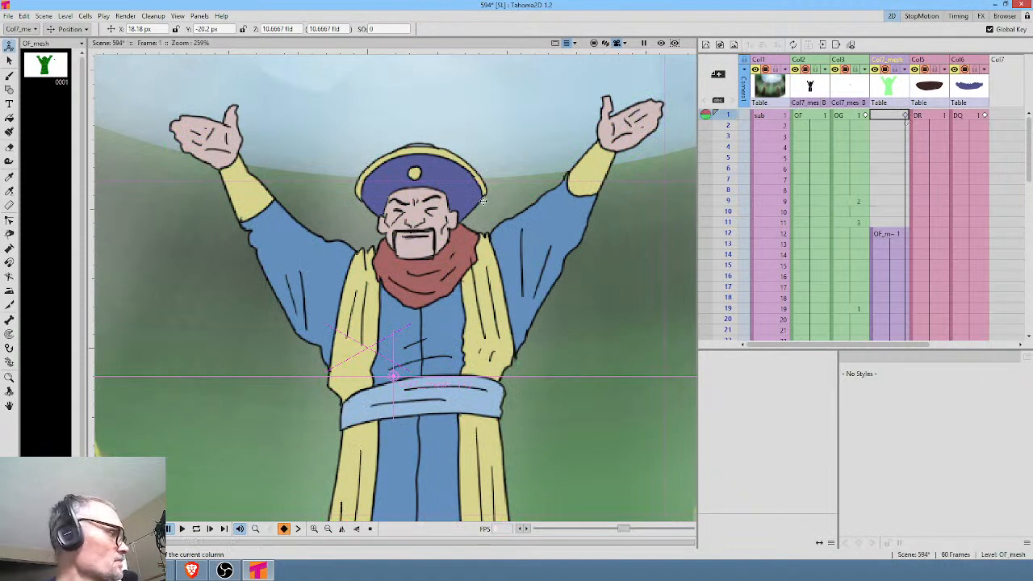
key("x")
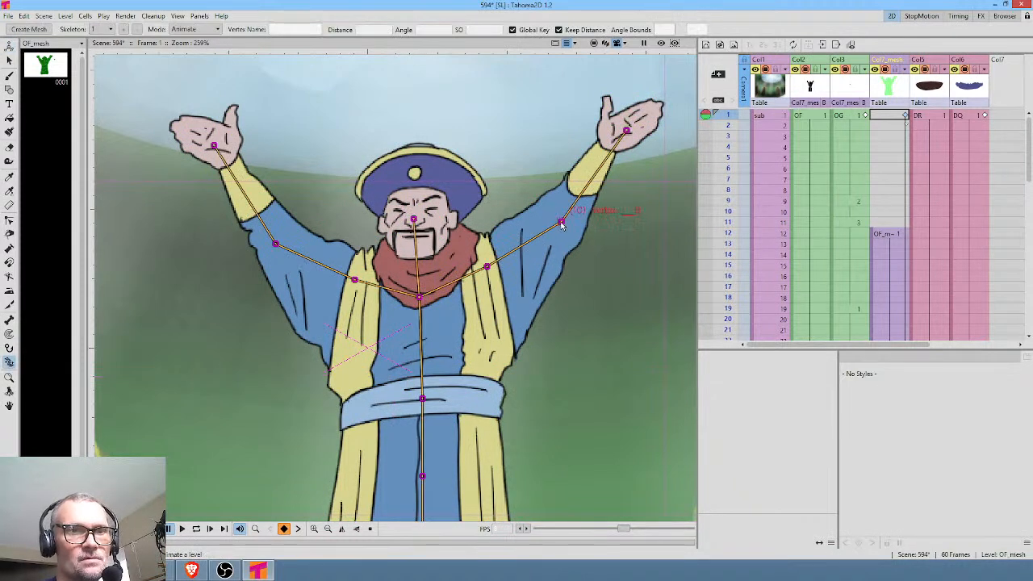
left_click_drag(559, 223, 572, 277)
left_click_drag(154, 284, 155, 279)
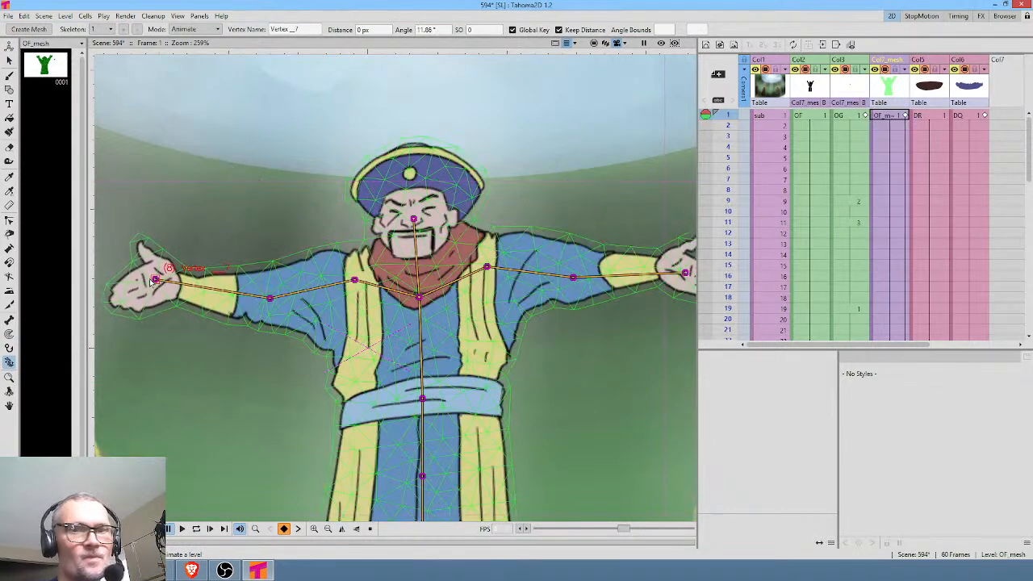
Move the frame 1 mesh keyframe to frame 8, raise both elbows on frame 11, and scrub through the motion.
left_click(897, 202)
left_click(905, 117)
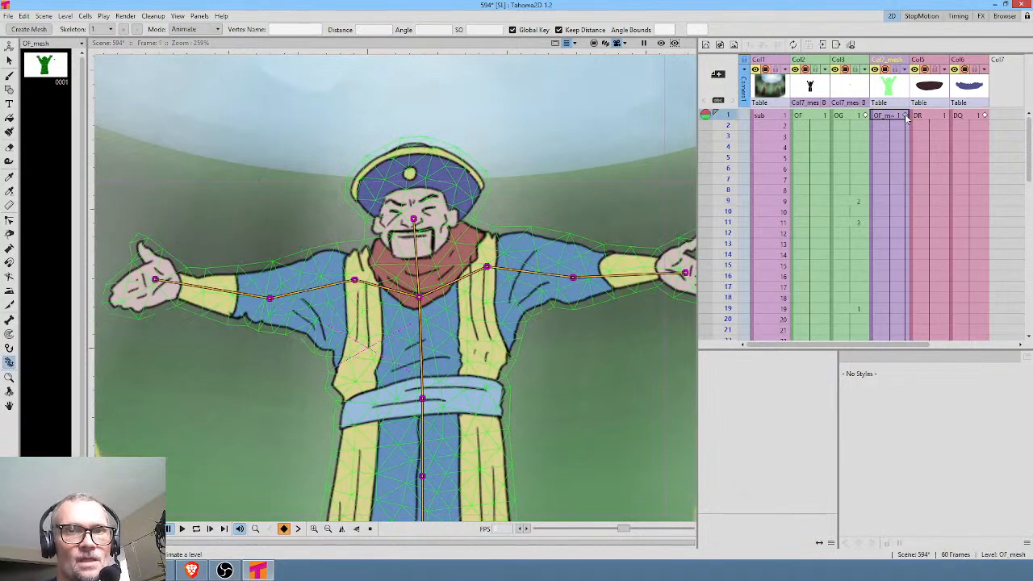
left_click(897, 222)
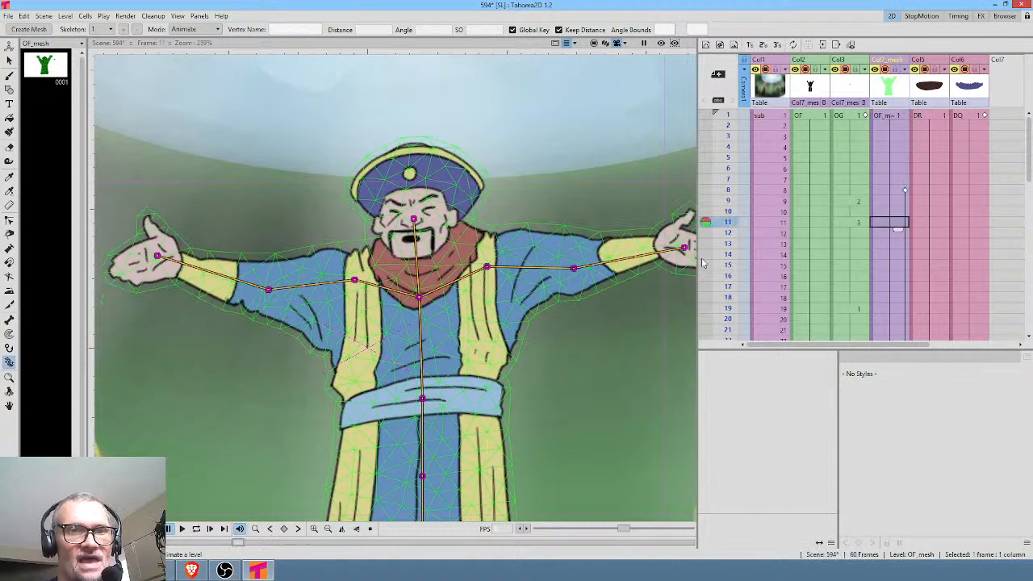
left_click_drag(574, 270, 569, 237)
left_click_drag(270, 292, 270, 257)
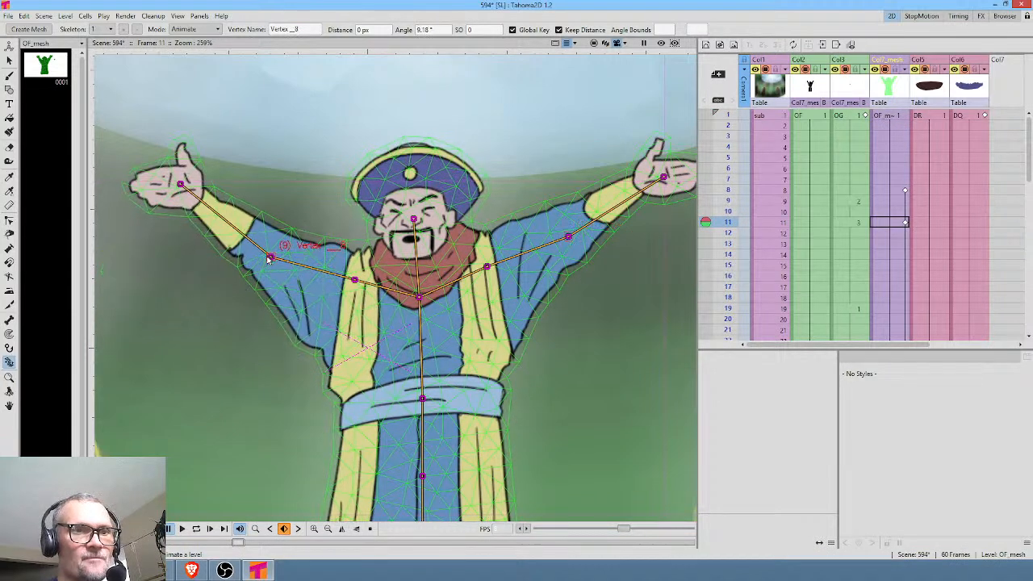
left_click_drag(729, 123, 700, 377)
left_click(887, 227)
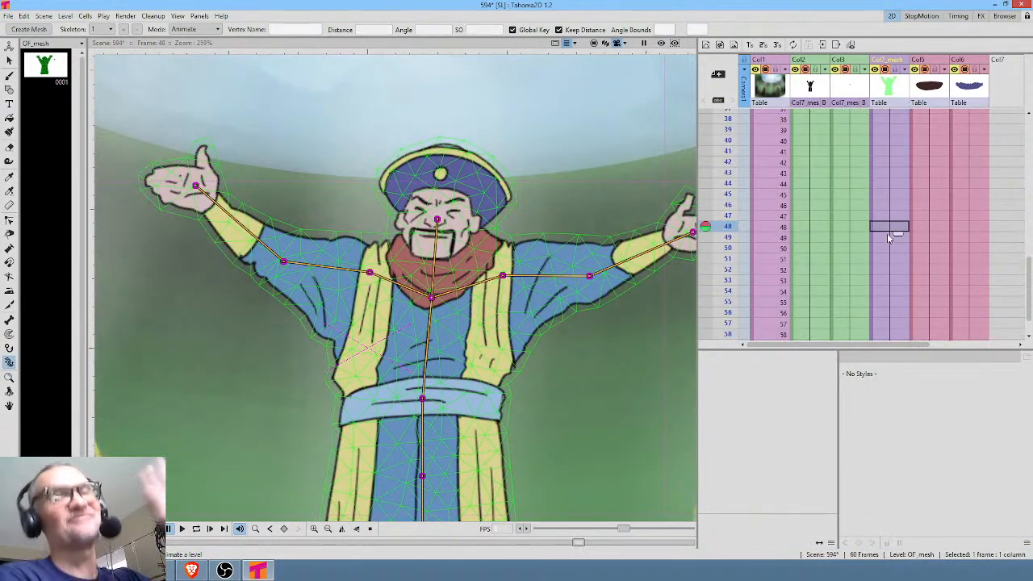
Copy the raised-arms mesh keyframe from frame 27 to frame 16.
scroll(886, 233, "up", 5)
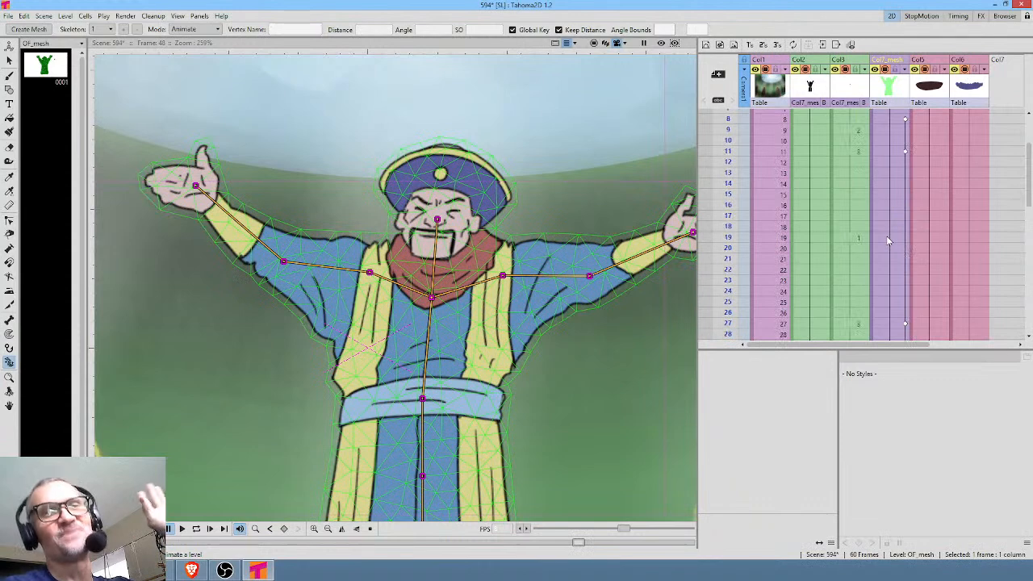
left_click(722, 151)
left_click_drag(739, 175, 748, 250)
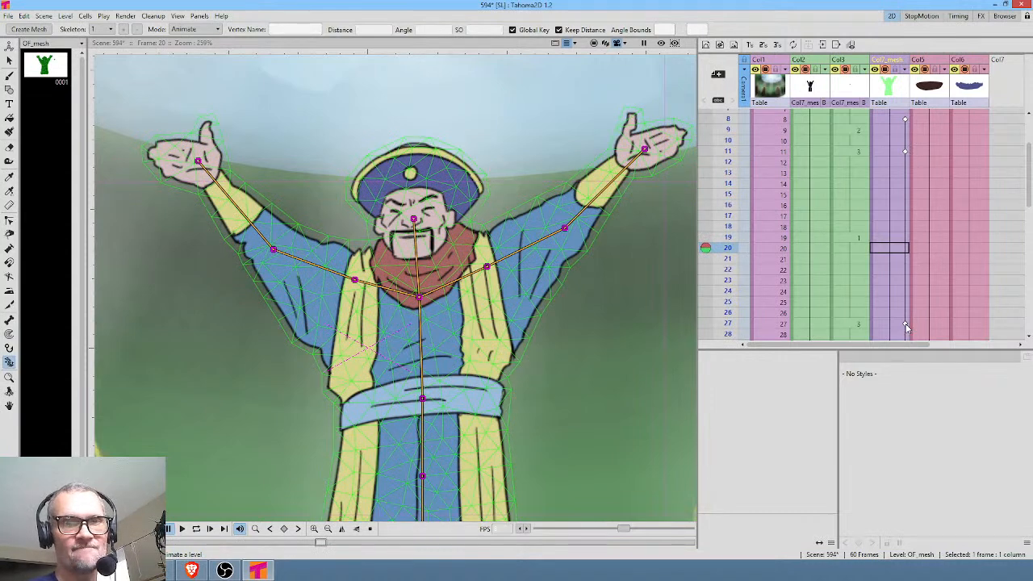
left_click(905, 325)
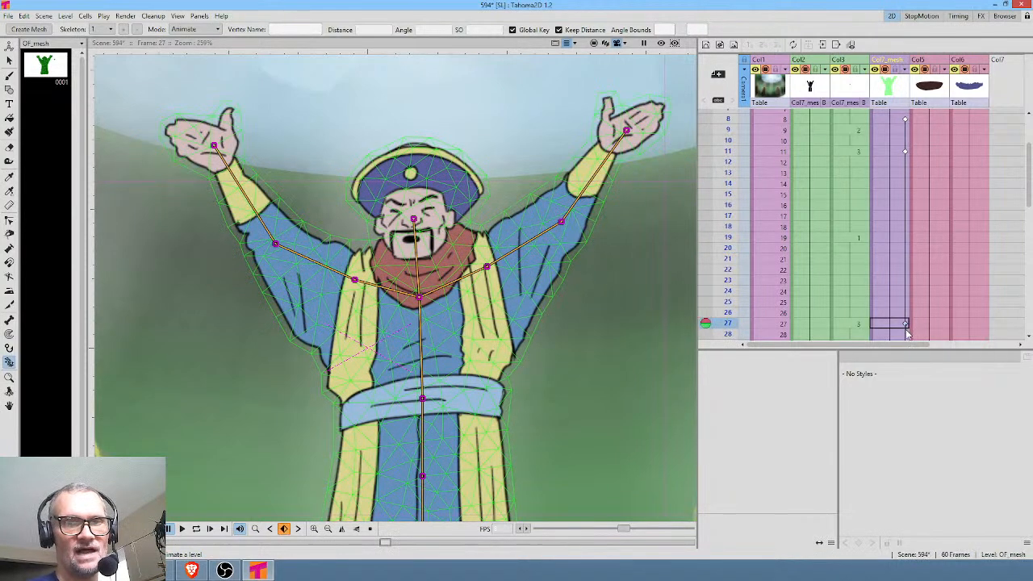
left_click(902, 207)
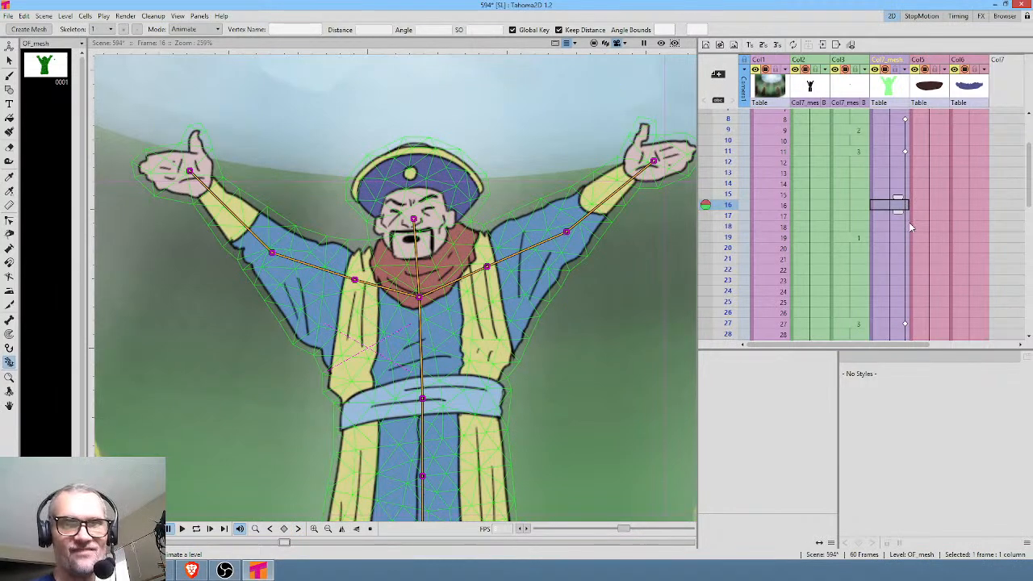
left_click(905, 206)
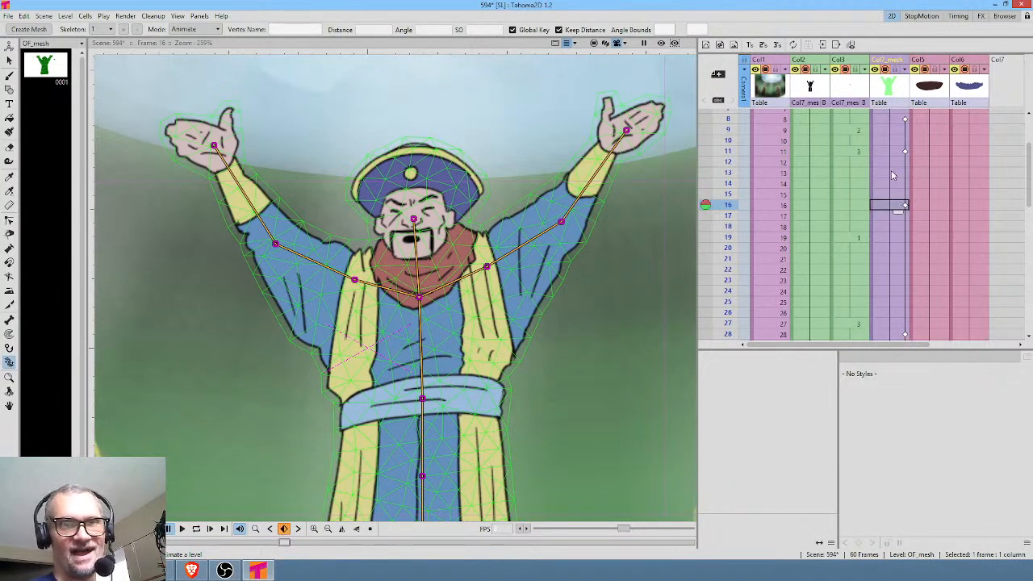
Play the scene back from frame 1 with the whole character in view to review the arm movement.
left_click(893, 114)
scroll(894, 129, "up", 3)
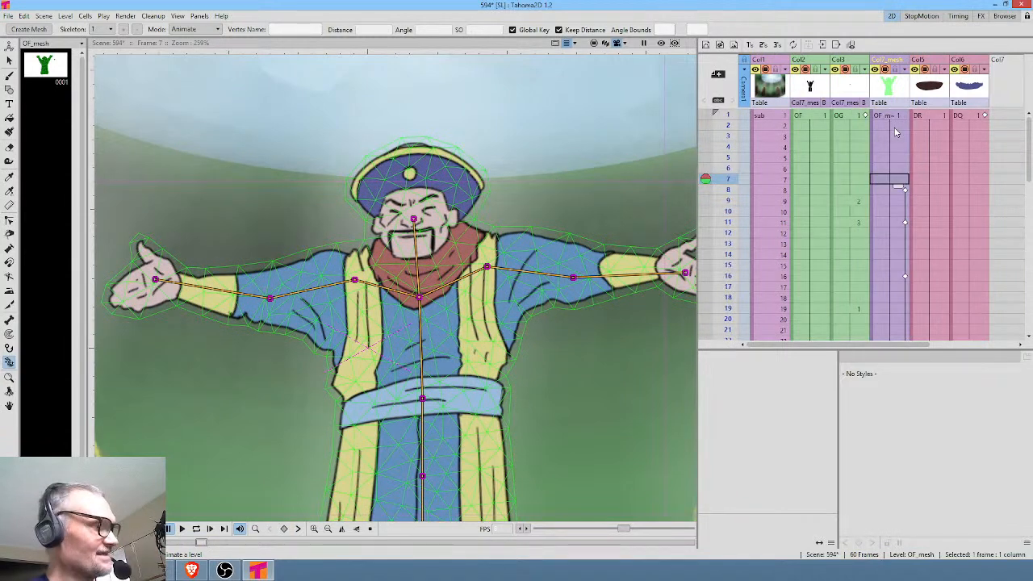
left_click(894, 129)
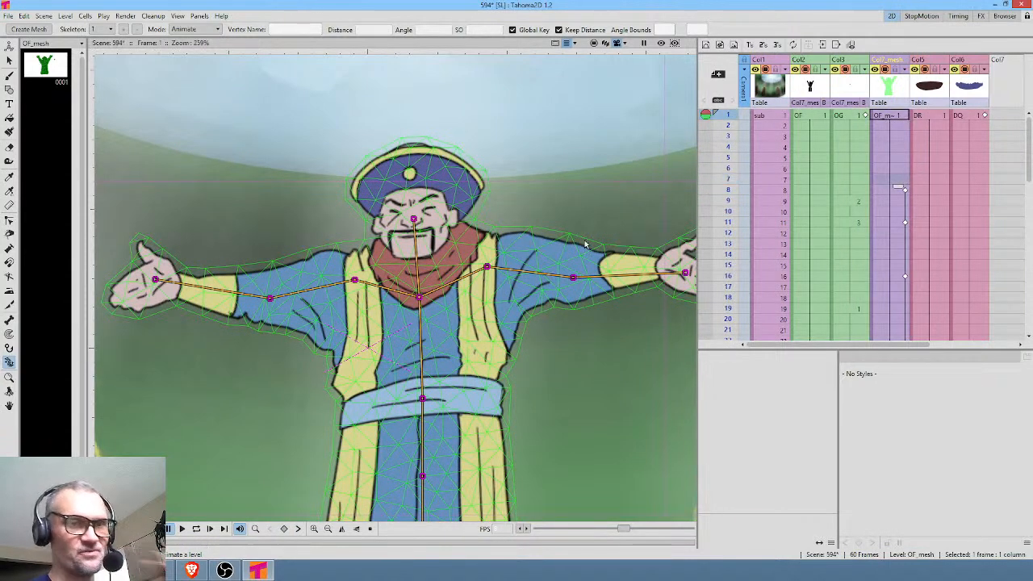
scroll(482, 240, "down", 3)
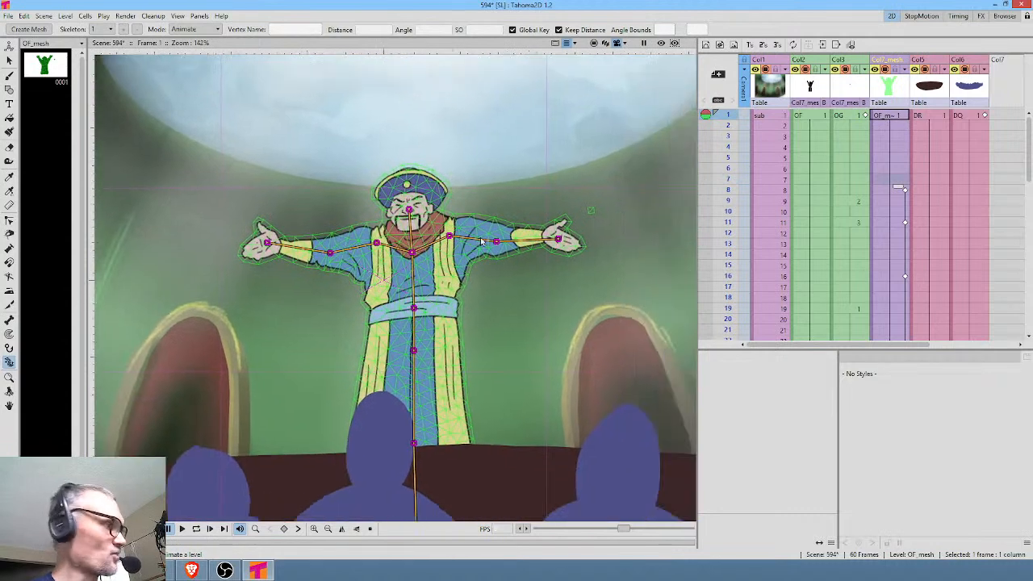
left_click_drag(482, 240, 460, 229)
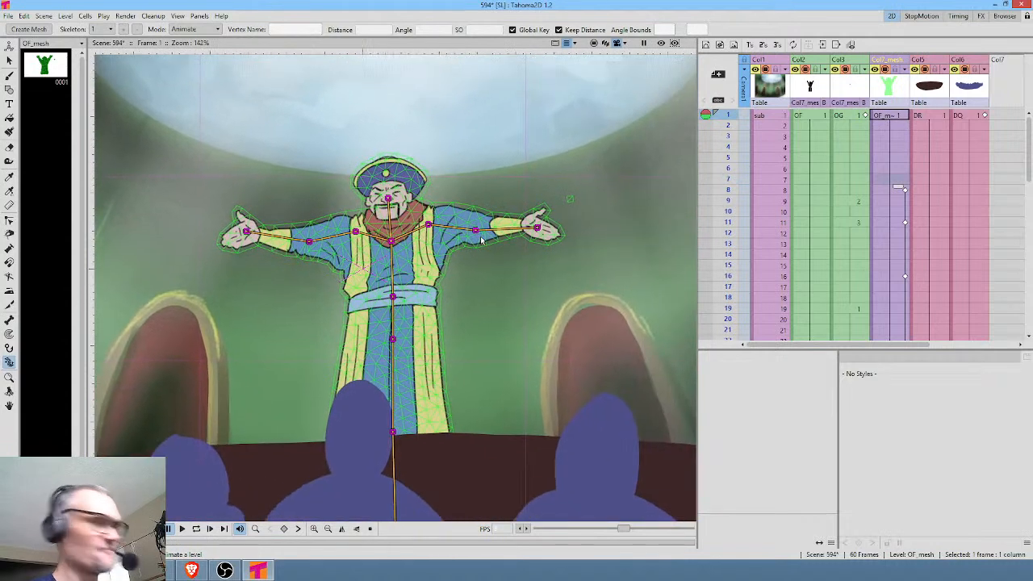
key("l")
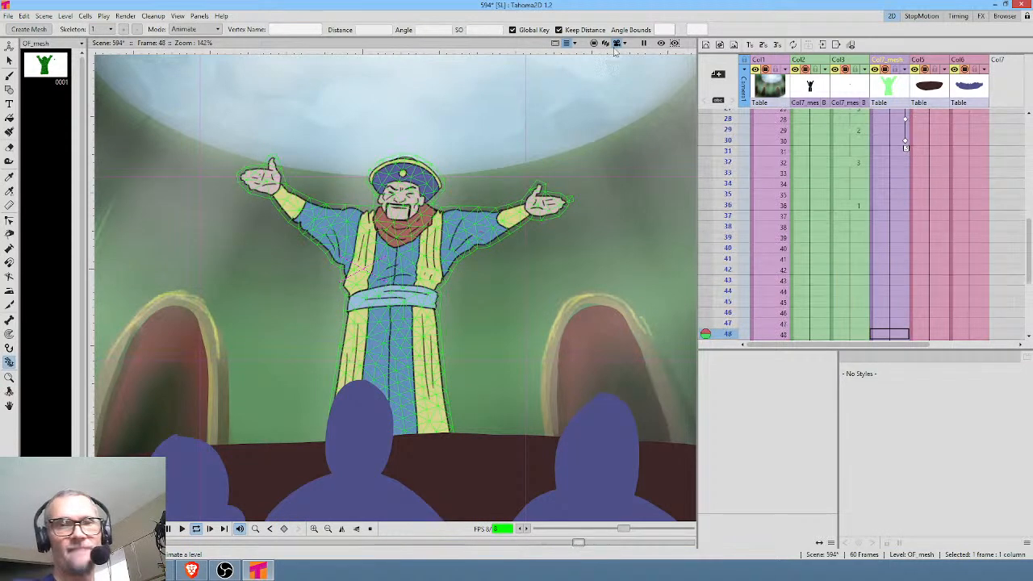
key("l")
Step through the frames around 30 and scrub the early frames to examine the timing of the arm poses and mouth.
scroll(893, 183, "up", 5)
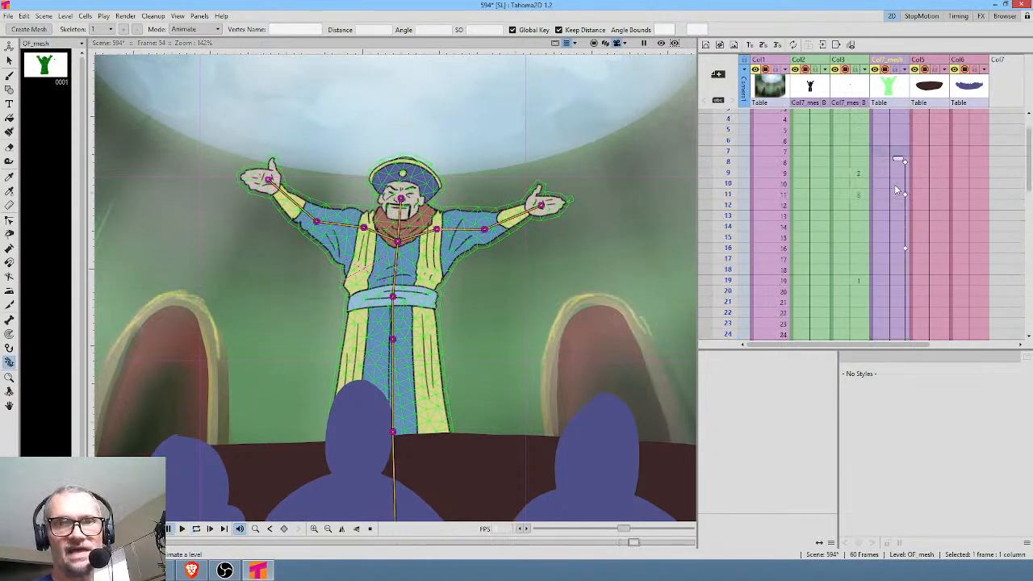
scroll(855, 200, "down", 2)
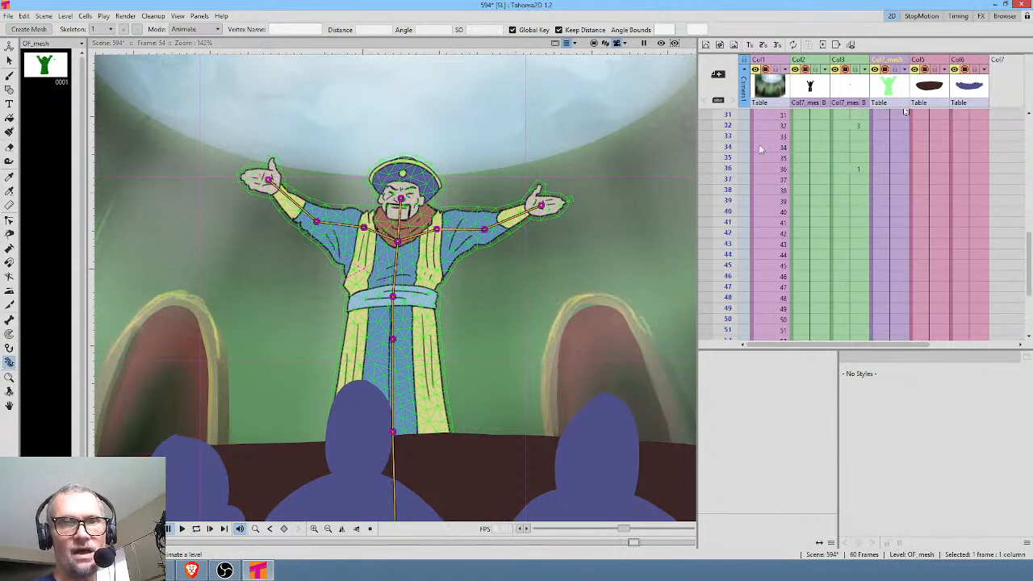
left_click(726, 127)
key("Down")
key("Down")
key("Down")
key("Down")
key("Down")
key("Down")
key("Down")
key("Down")
key("Down")
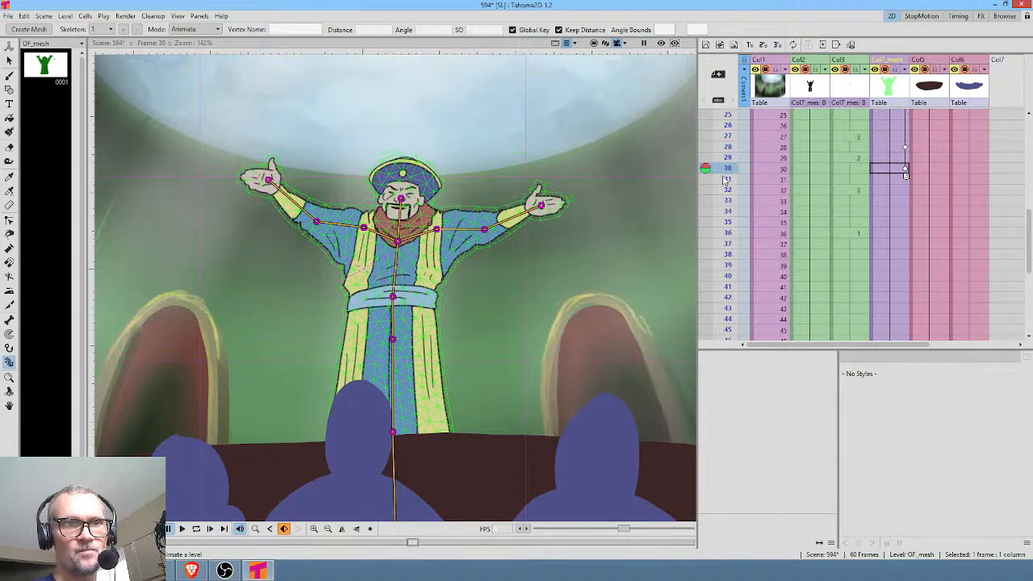
key("Up")
key("Up")
key("Up")
key("Up")
key("Up")
mouse_move(728, 146)
left_mouse_down()
mouse_move(730, 129)
mouse_move(726, 188)
mouse_move(722, 98)
mouse_move(722, 201)
left_mouse_up()
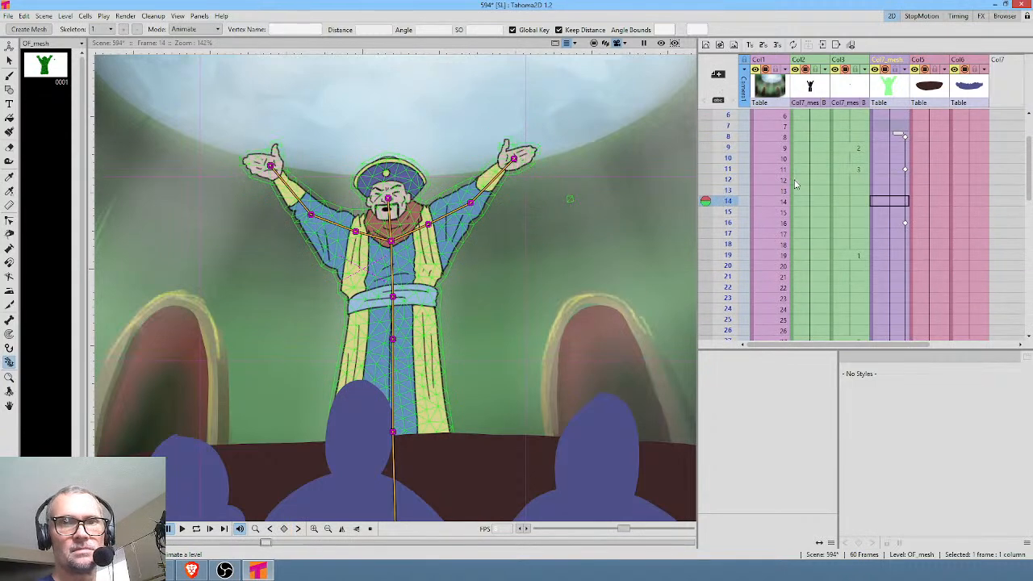
Shift the frame 16 mesh keyframe to frame 19 and play the scene from the start.
scroll(819, 192, "up", 2)
left_click(904, 276)
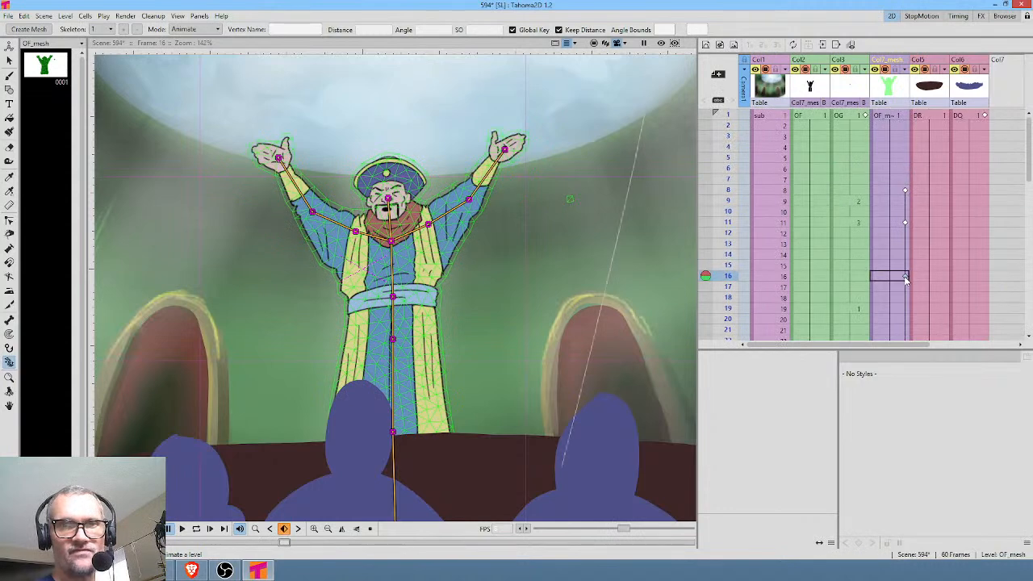
key("Delete")
left_click_drag(726, 133, 724, 148)
key("l")
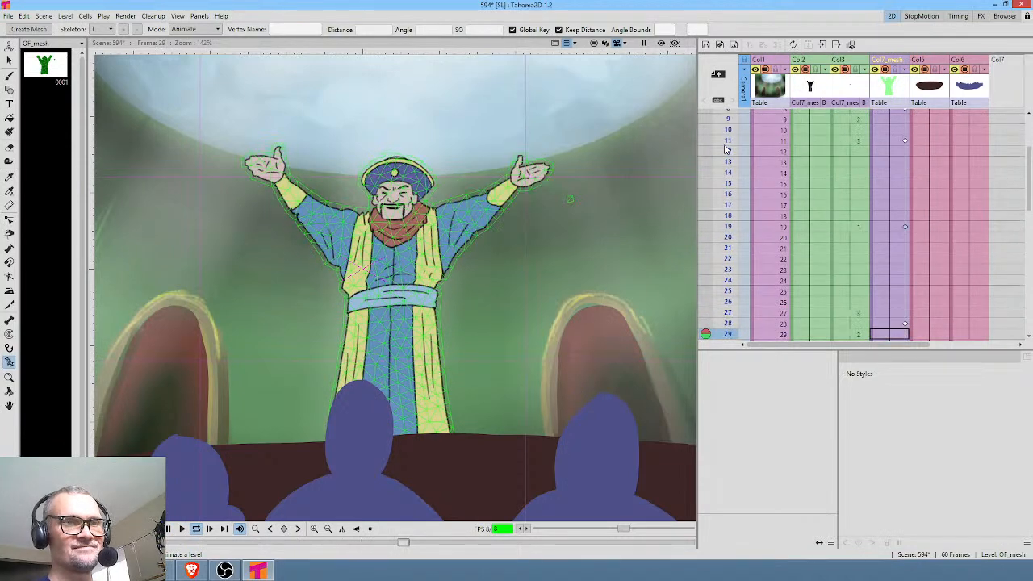
key("l")
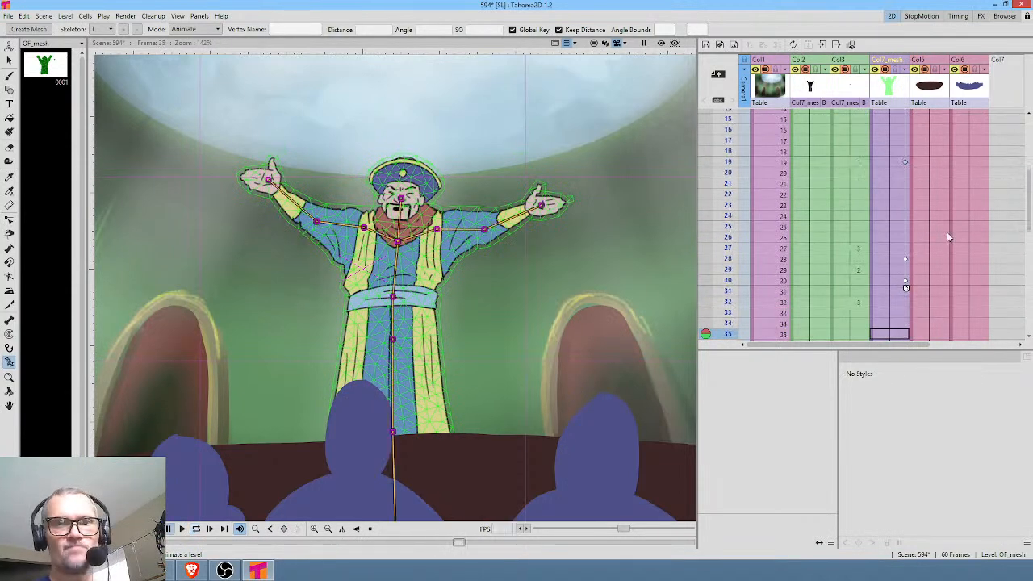
Extend the mouth column's hold at frame 26 so the following mouth drawings start five frames later, and play the scene back.
left_click(855, 241)
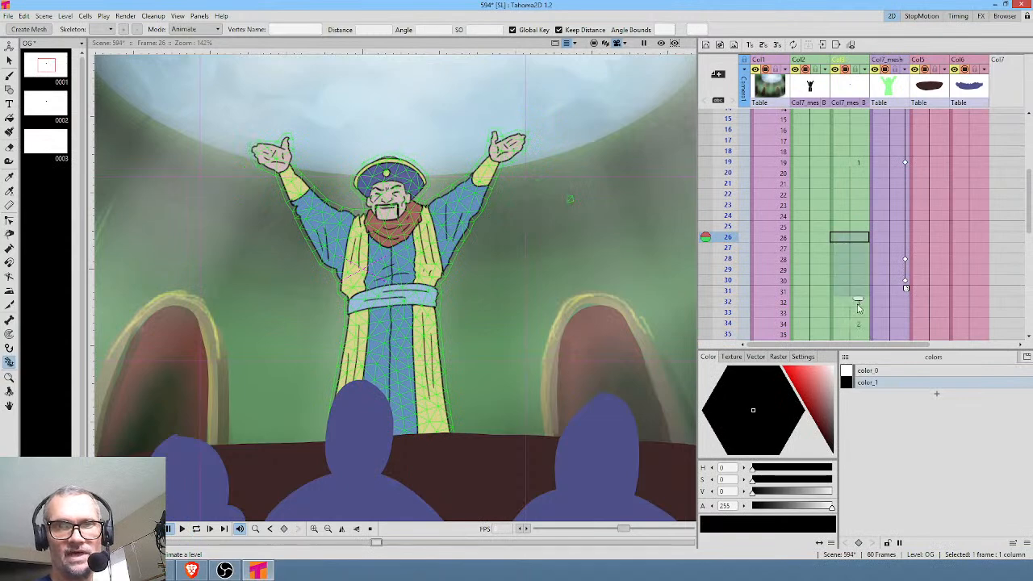
left_click_drag(858, 305, 859, 305)
scroll(908, 254, "down", 3)
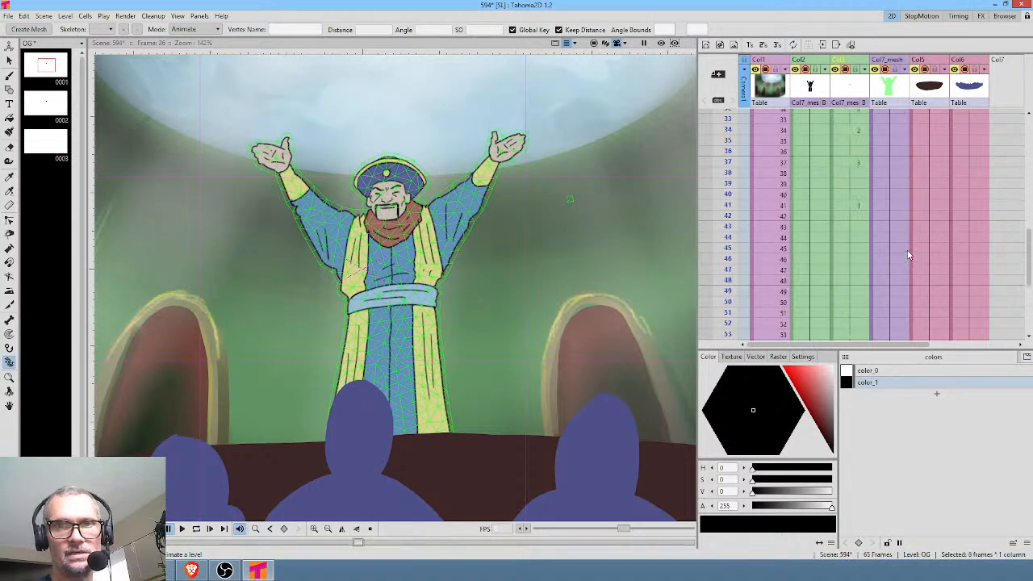
scroll(871, 218, "up", 5)
left_click(856, 206)
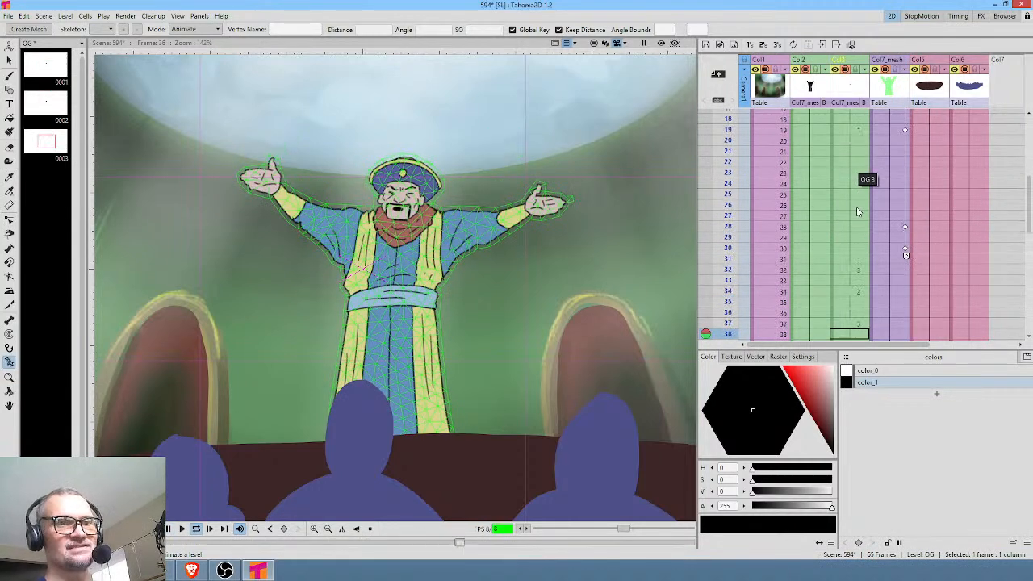
Stop the playback and add a keyframe at frame 36 of the character's mesh column, holding the arm pose from frame 30.
key("l")
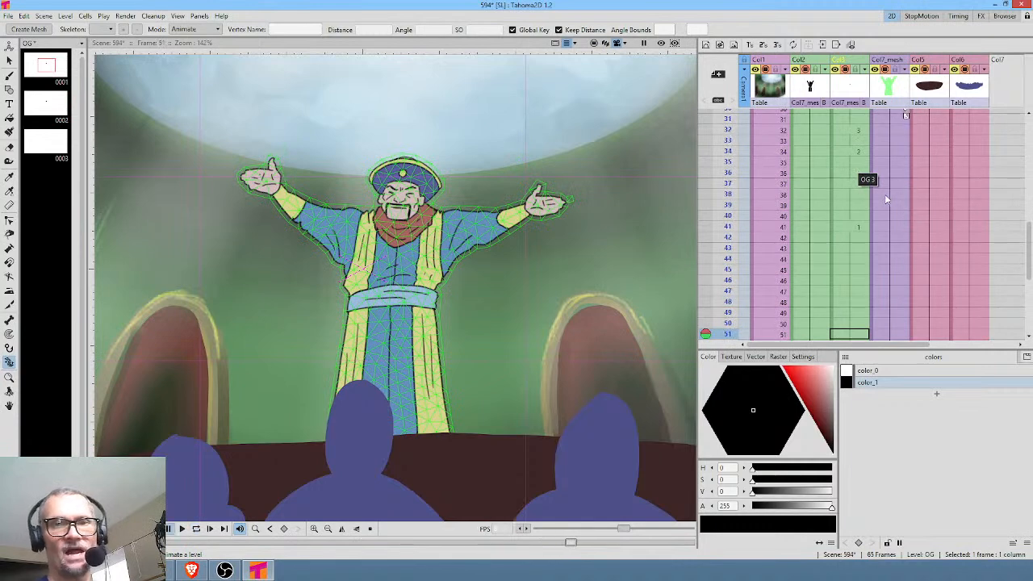
scroll(898, 199, "up", 2)
left_click(905, 239)
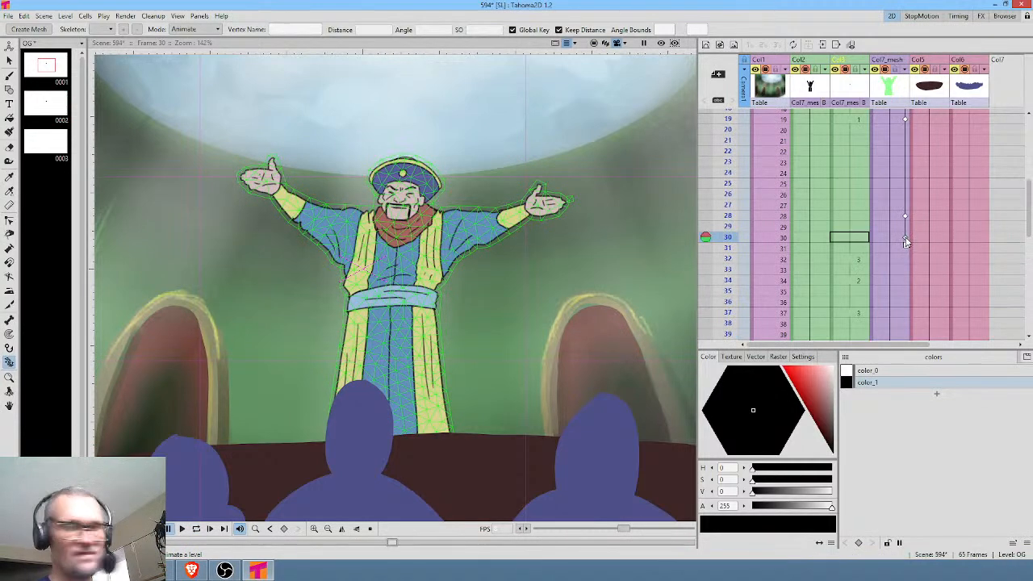
left_click(901, 302)
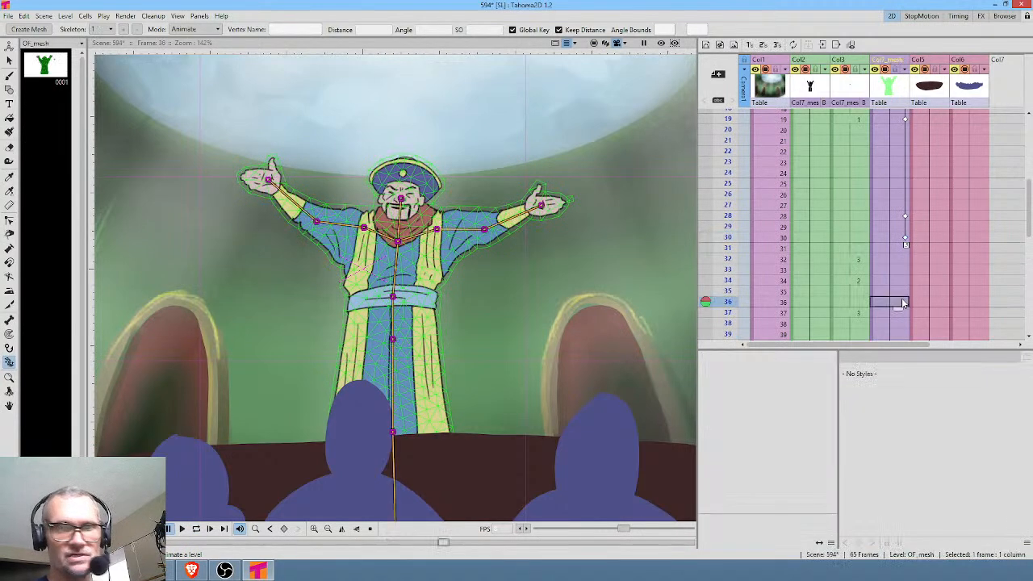
left_click(901, 298)
At frame 39 of the mesh column, pose both arms slightly lower by moving the hand and elbow vertices down.
left_click(902, 329)
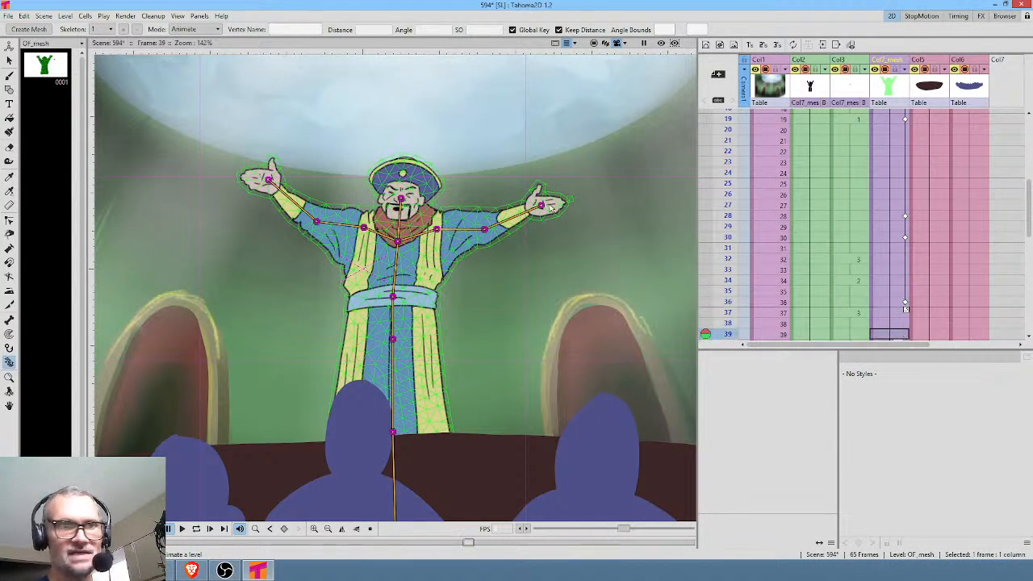
left_click_drag(539, 205, 545, 215)
left_click_drag(267, 181, 256, 199)
left_click_drag(317, 223, 316, 227)
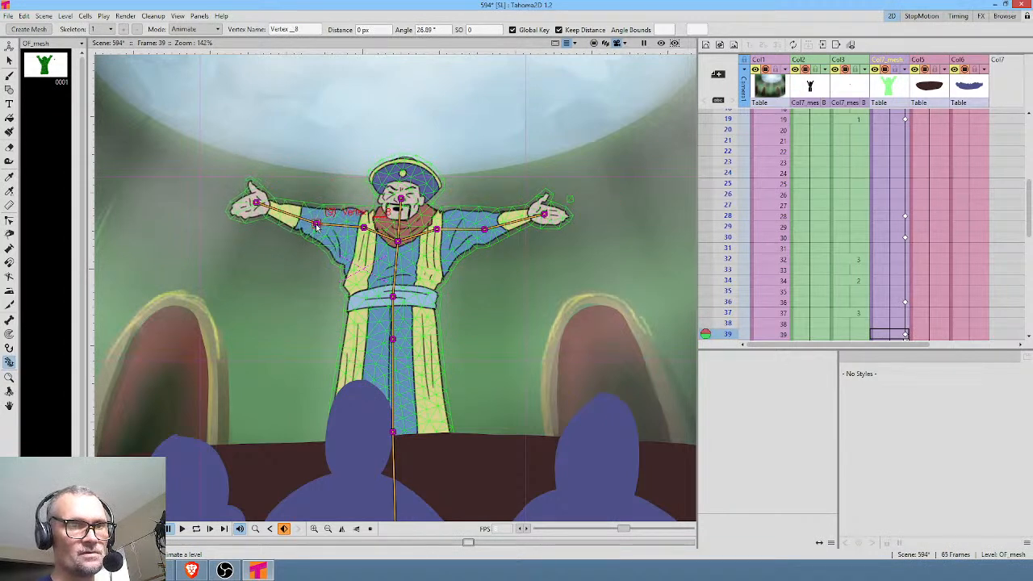
left_click_drag(484, 233, 490, 237)
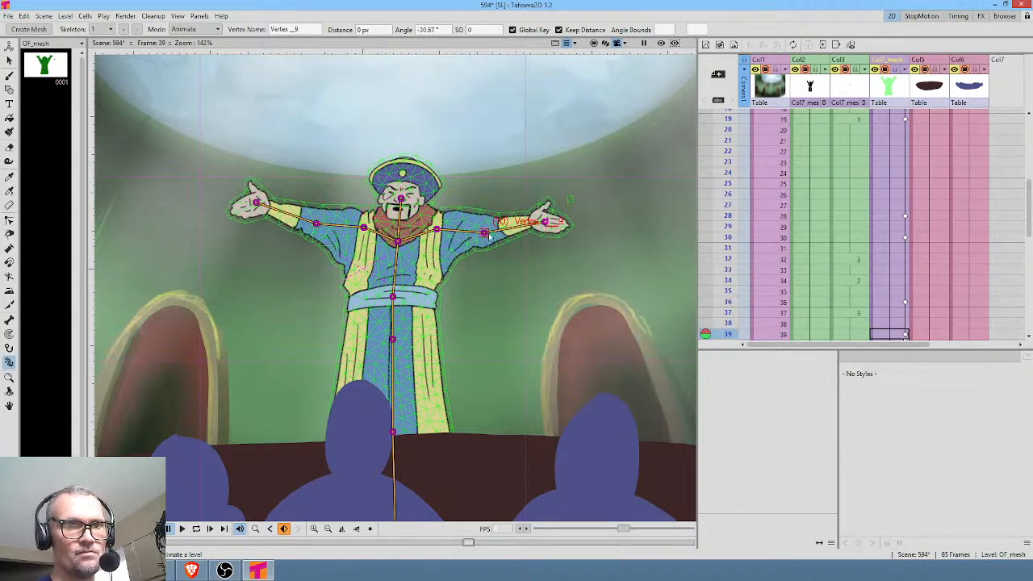
key("ctrl+shift+r")
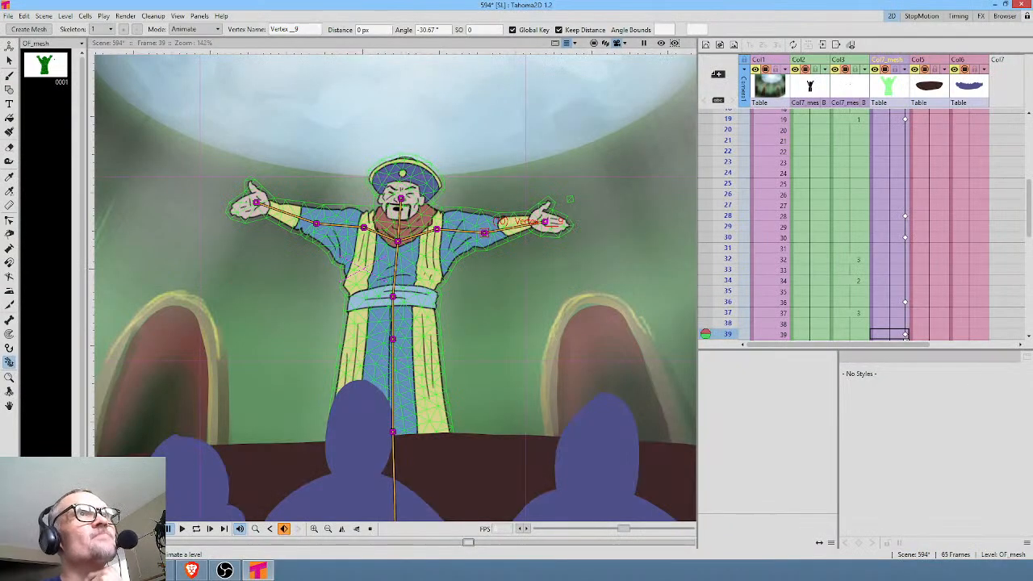
Return to frame 1 and select the first cell of the character's mesh column.
scroll(885, 239, "up", 5)
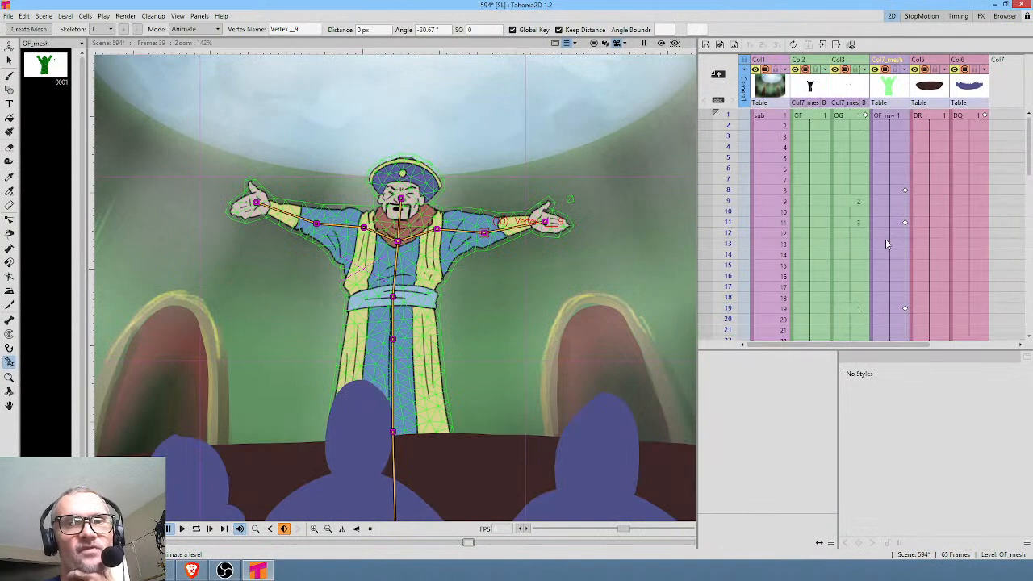
mouse_move(732, 116)
left_mouse_down()
mouse_move(739, 263)
mouse_move(748, 174)
mouse_move(732, 115)
left_mouse_up()
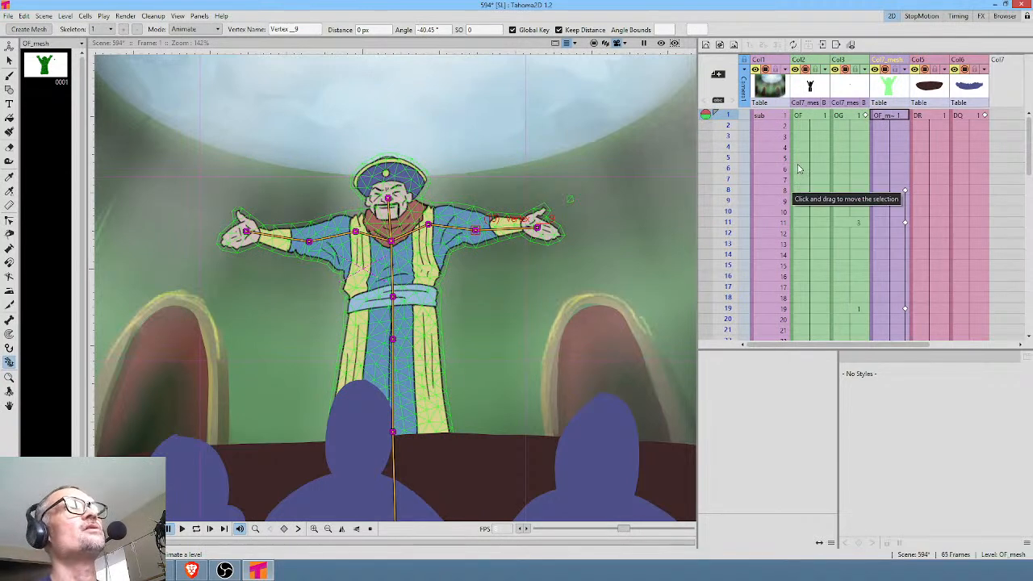
left_click(888, 117)
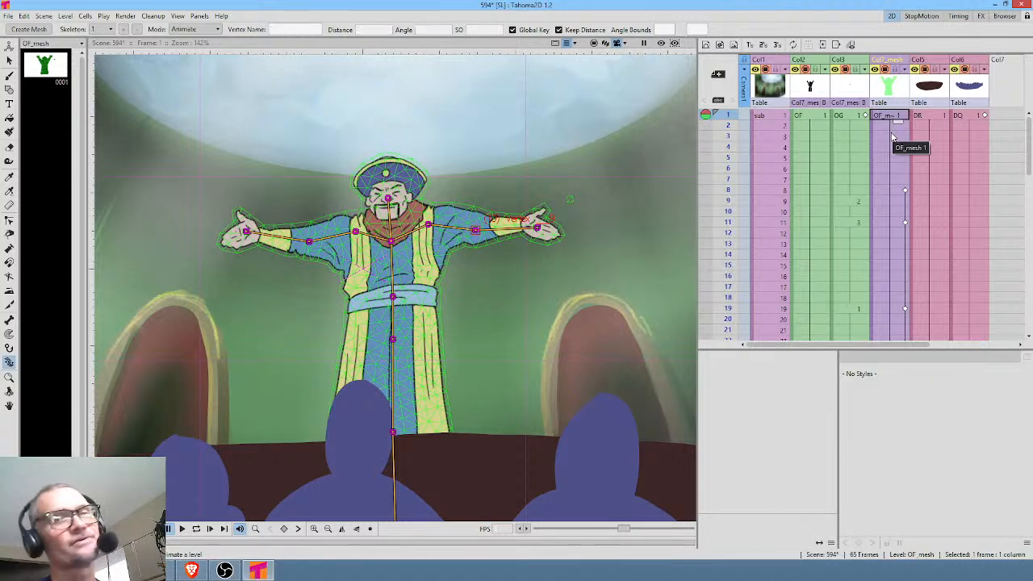